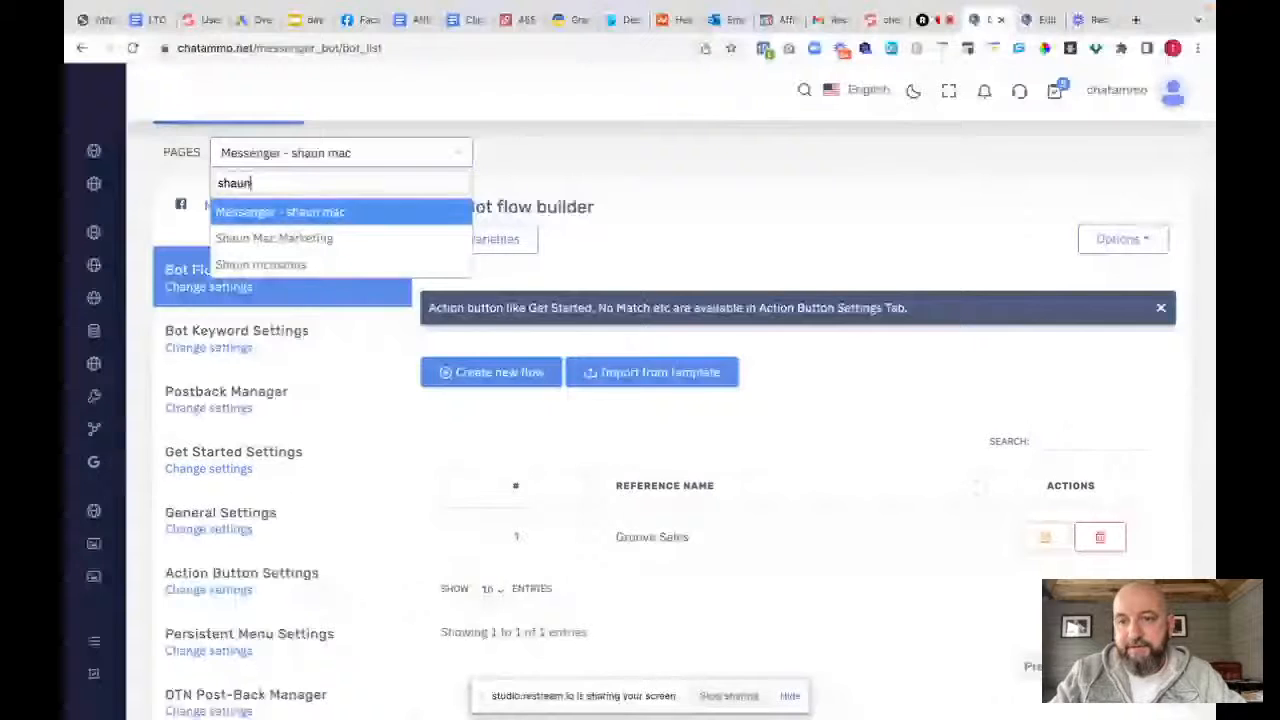
# Select the Marketing page and browse the saved bot templates down to Bot to sell bots
pyautogui.click(320, 238)
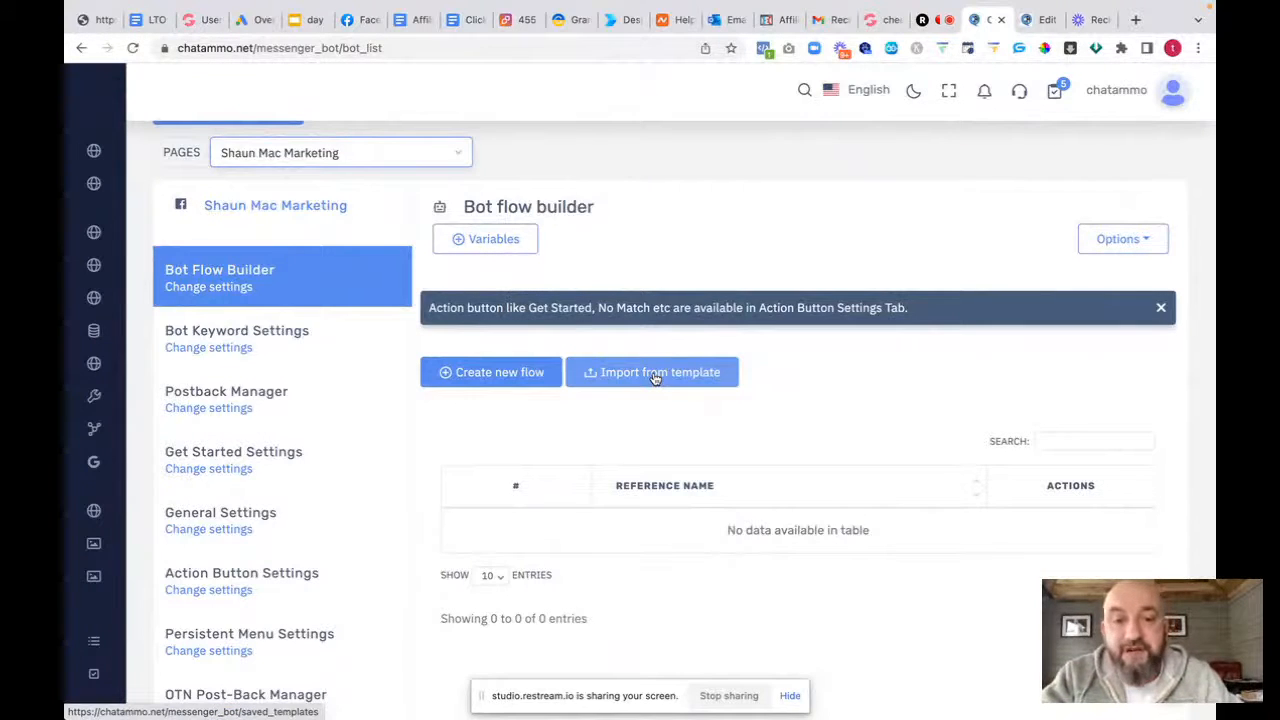
pyautogui.click(655, 374)
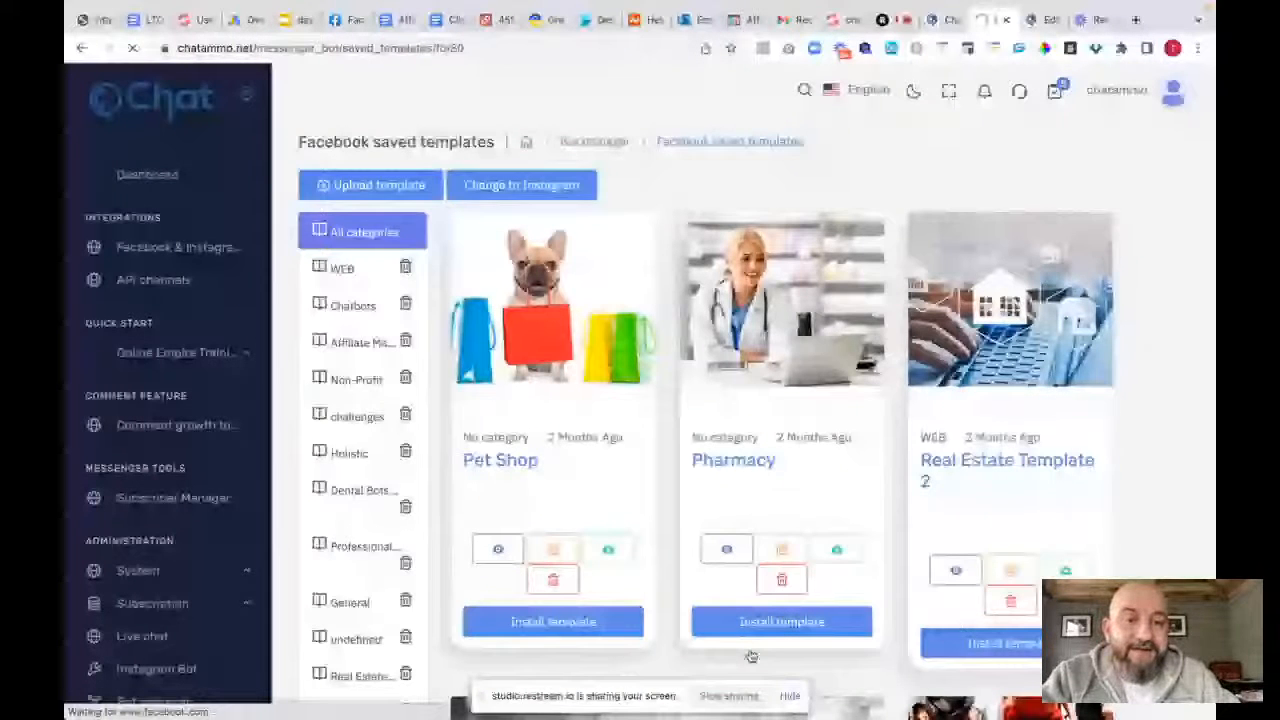
pyautogui.scroll(-15, 751, 656)
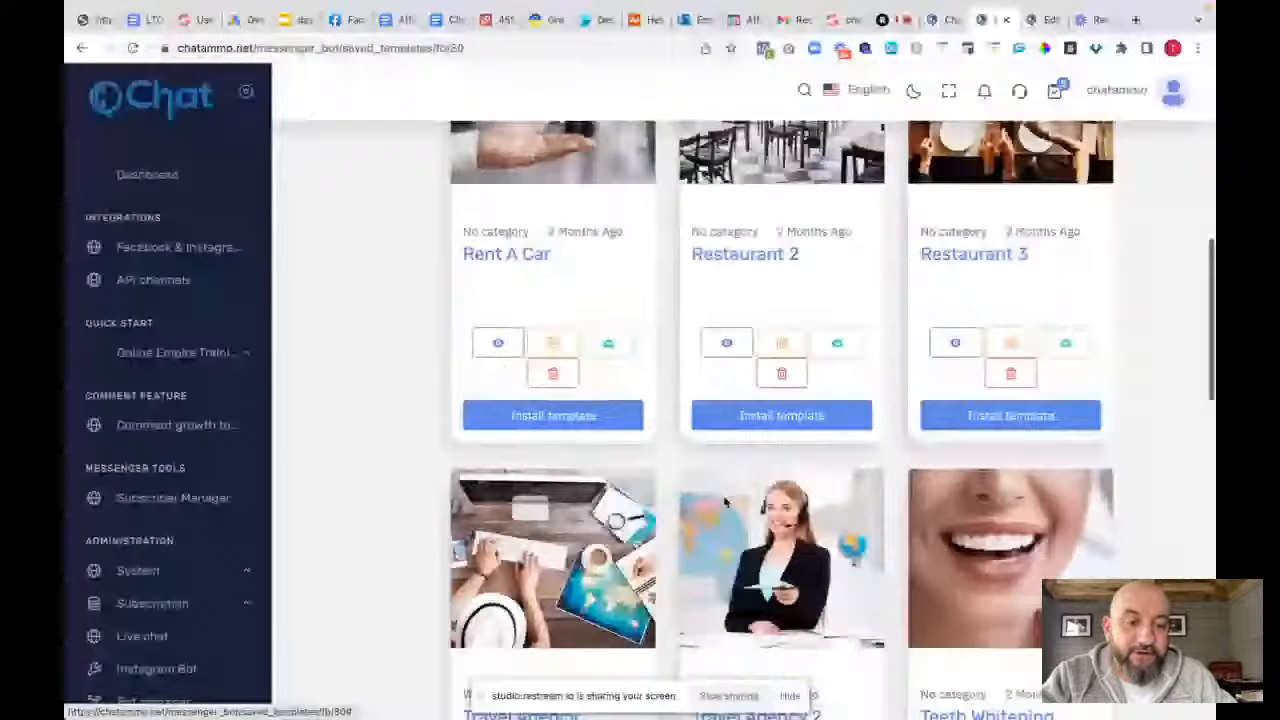
pyautogui.scroll(-3, 750, 400)
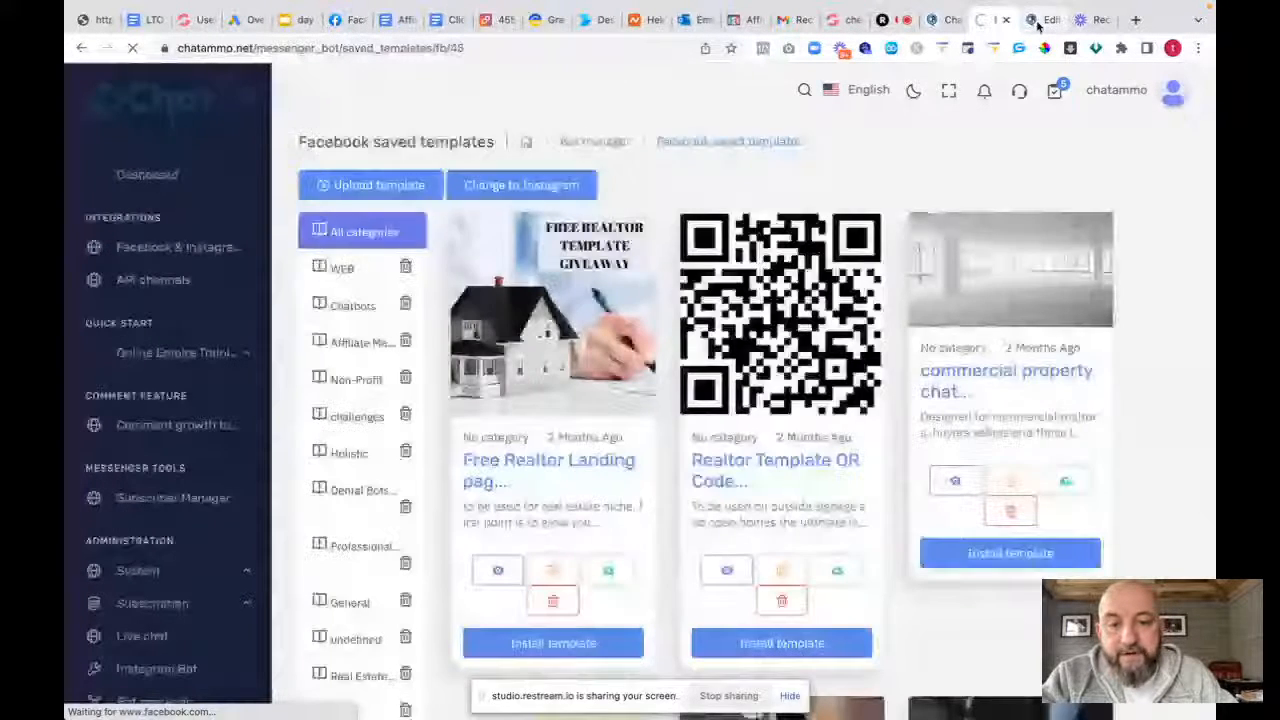
pyautogui.scroll(-6, 643, 377)
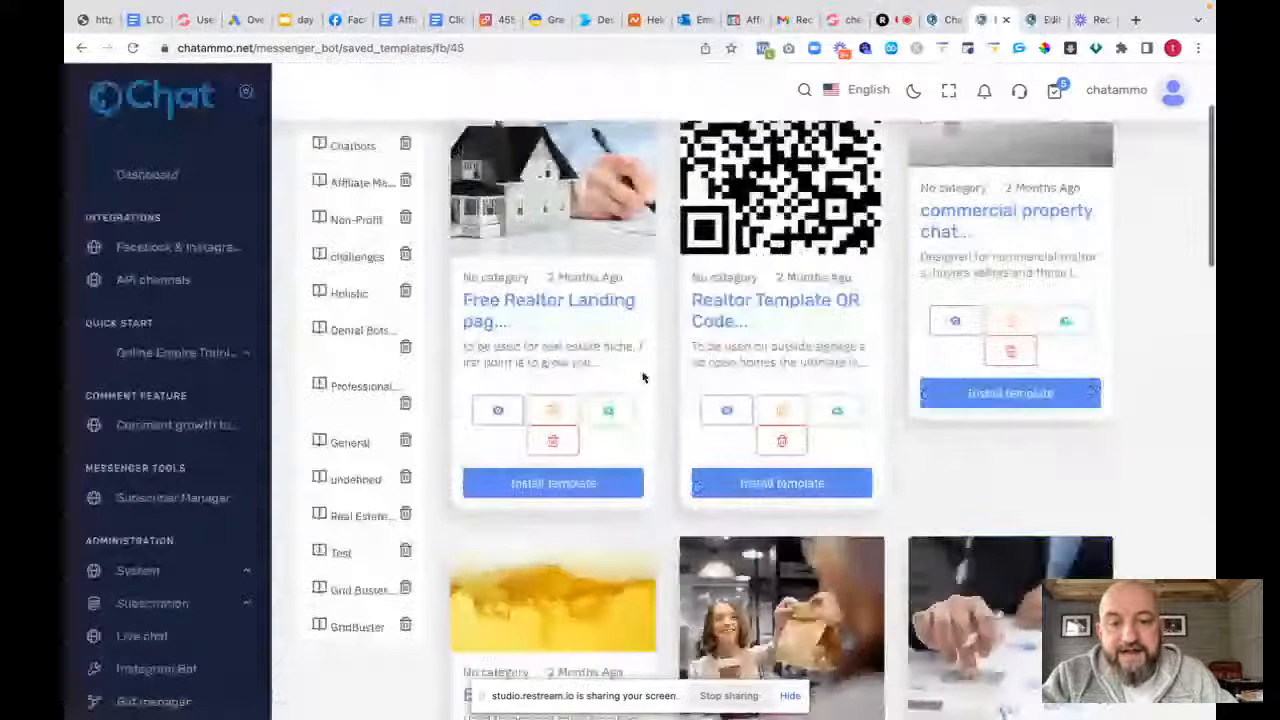
pyautogui.scroll(-4, 643, 377)
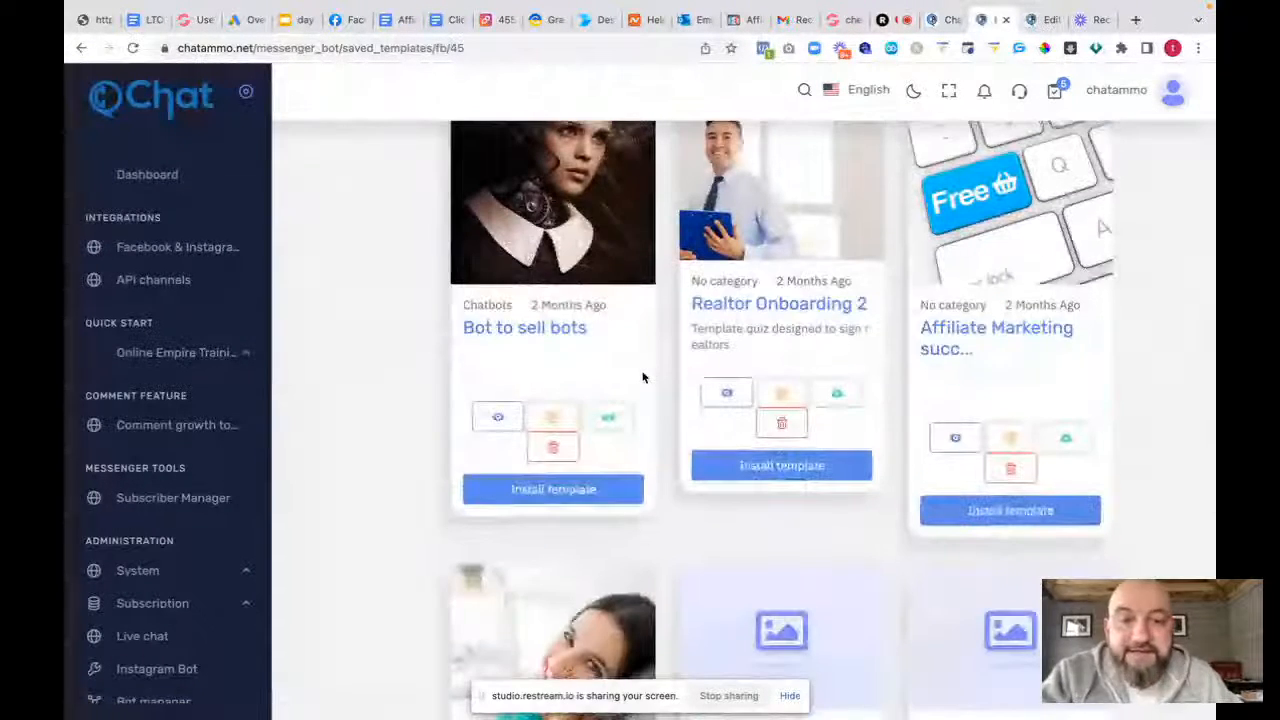
# Install the Bot to sell bots template on the Marketing page, confirming the replacement
pyautogui.click(545, 489)
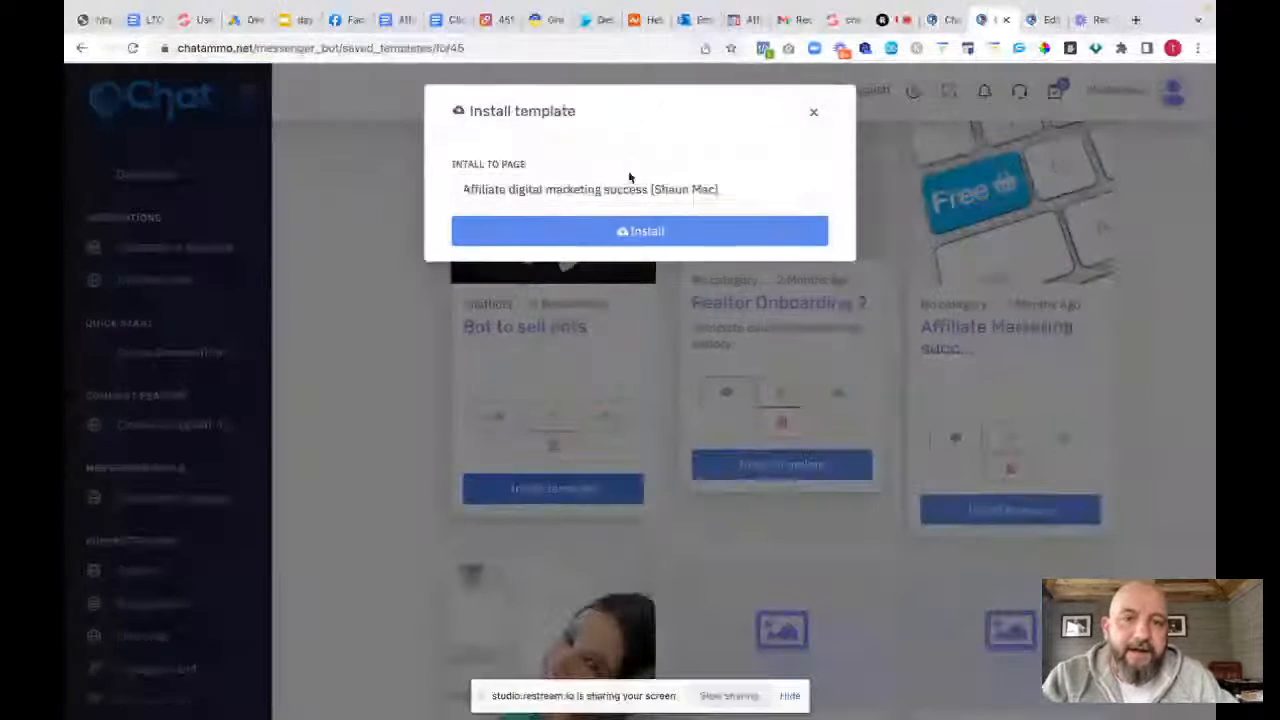
pyautogui.click(623, 189)
pyautogui.write('shaun')
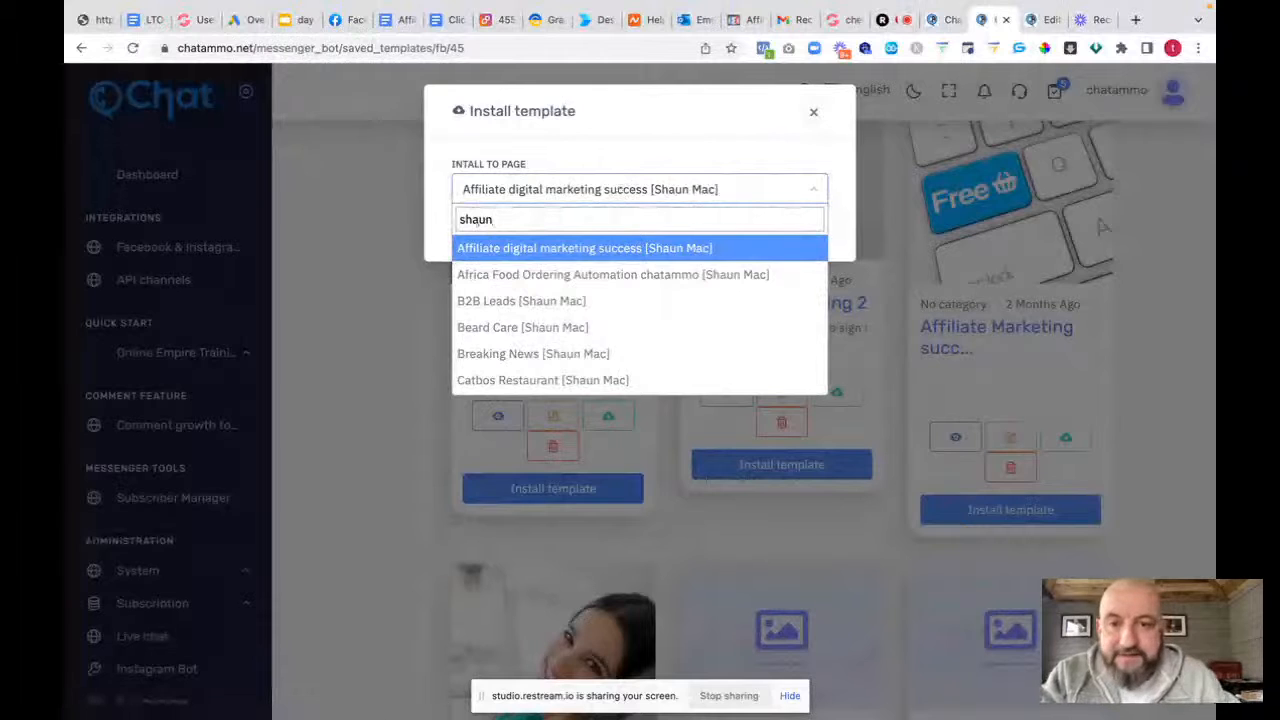
pyautogui.write(' m')
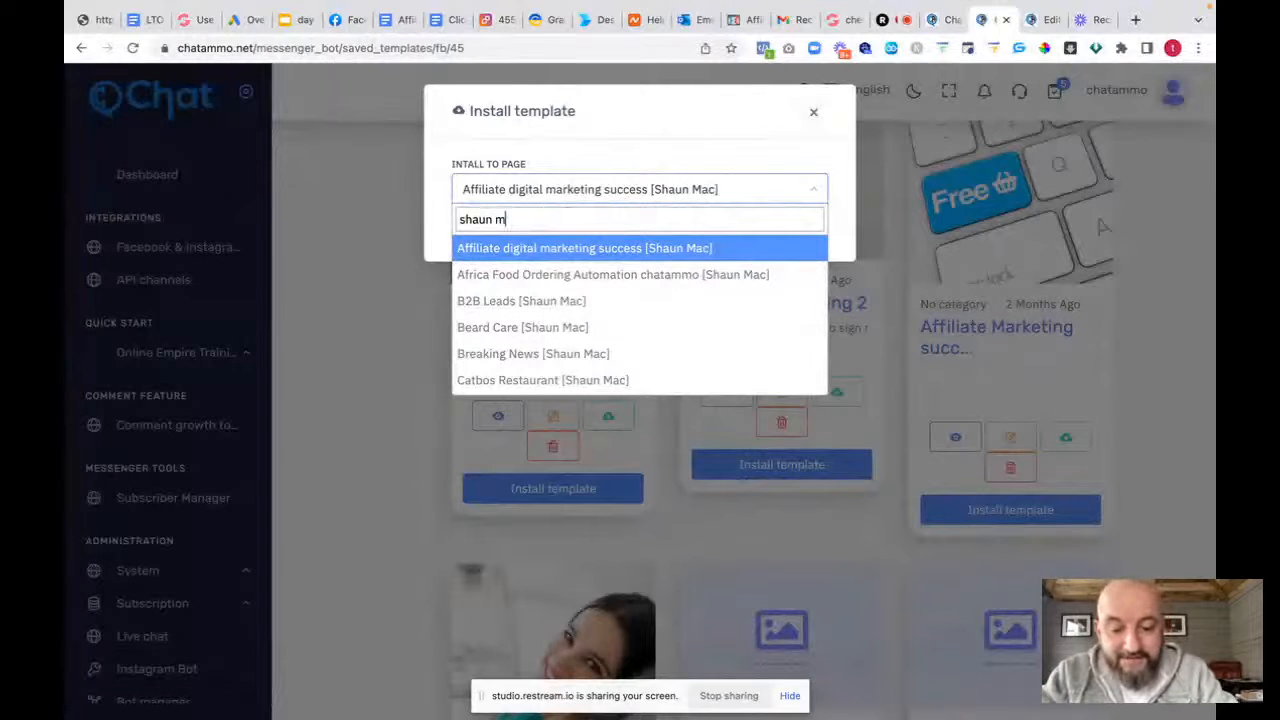
pyautogui.write('ac')
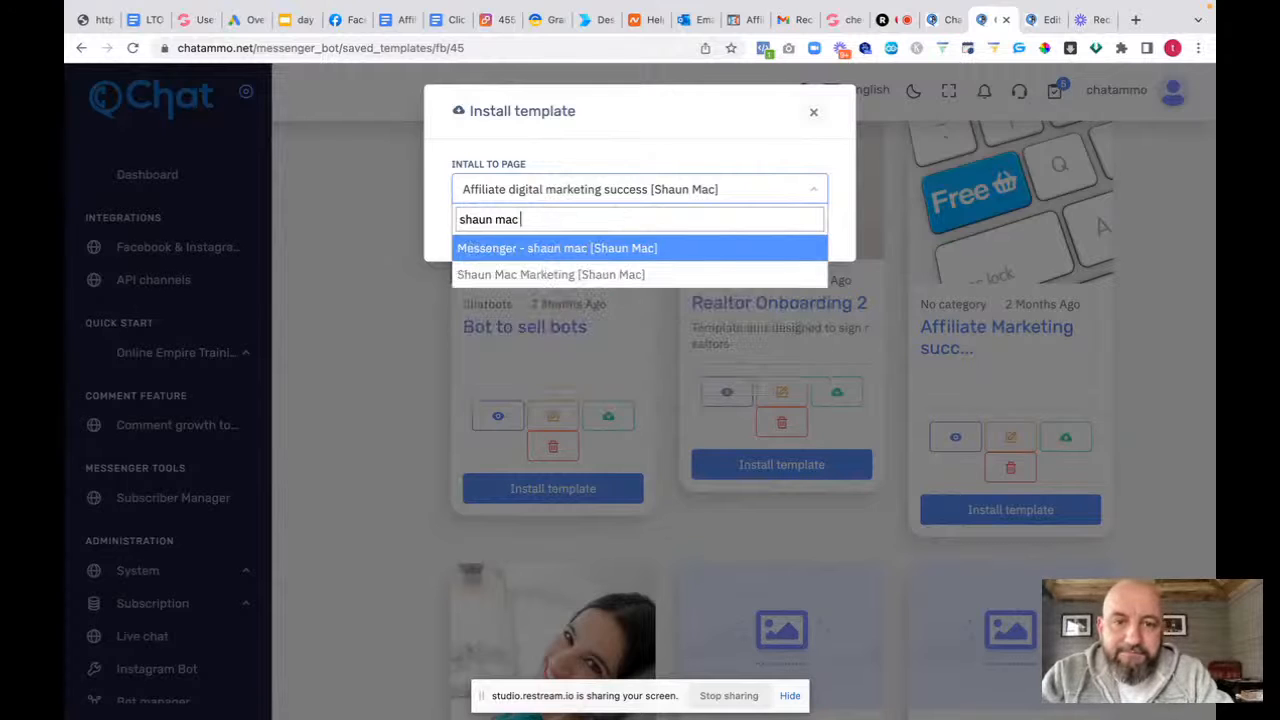
pyautogui.click(571, 275)
pyautogui.click(625, 233)
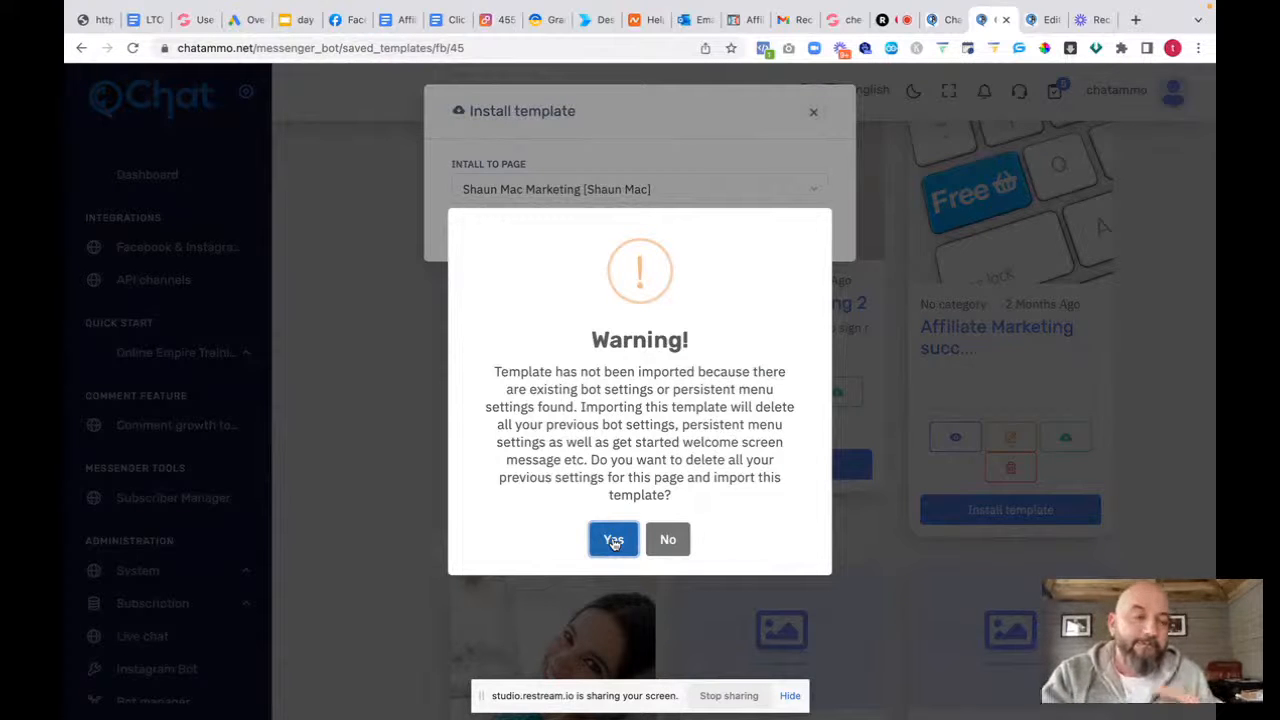
pyautogui.click(613, 540)
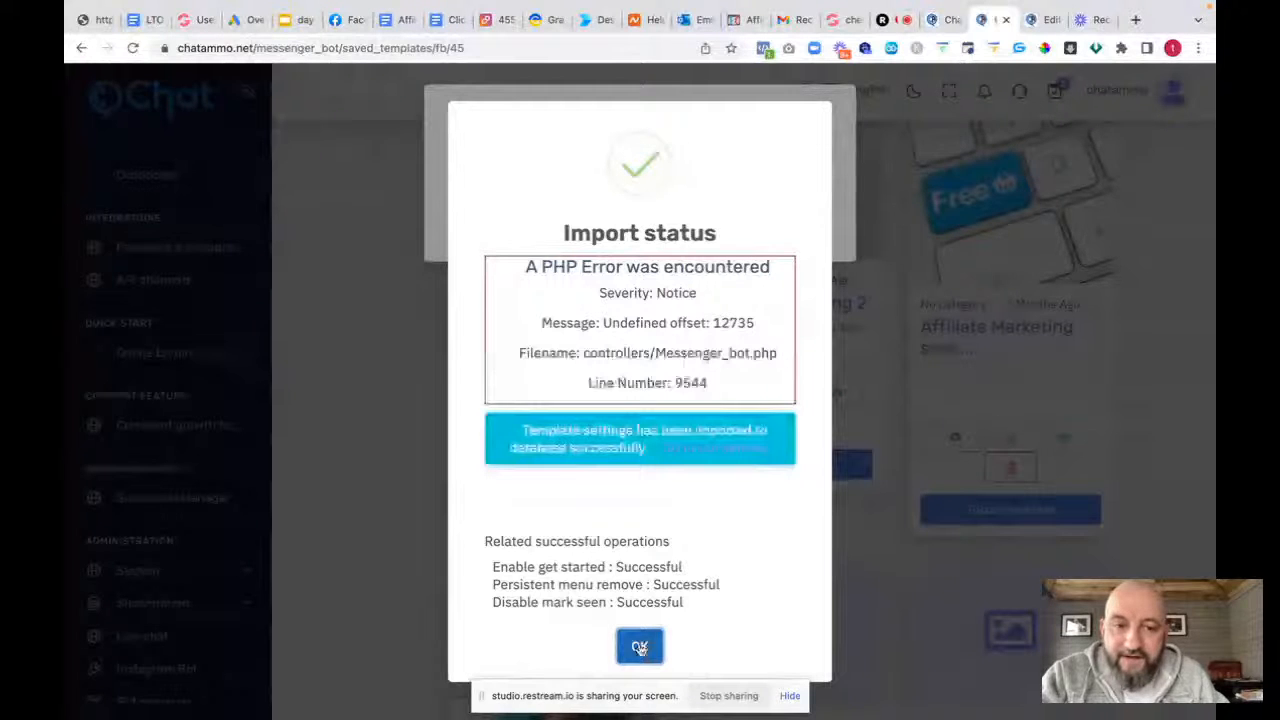
pyautogui.click(640, 647)
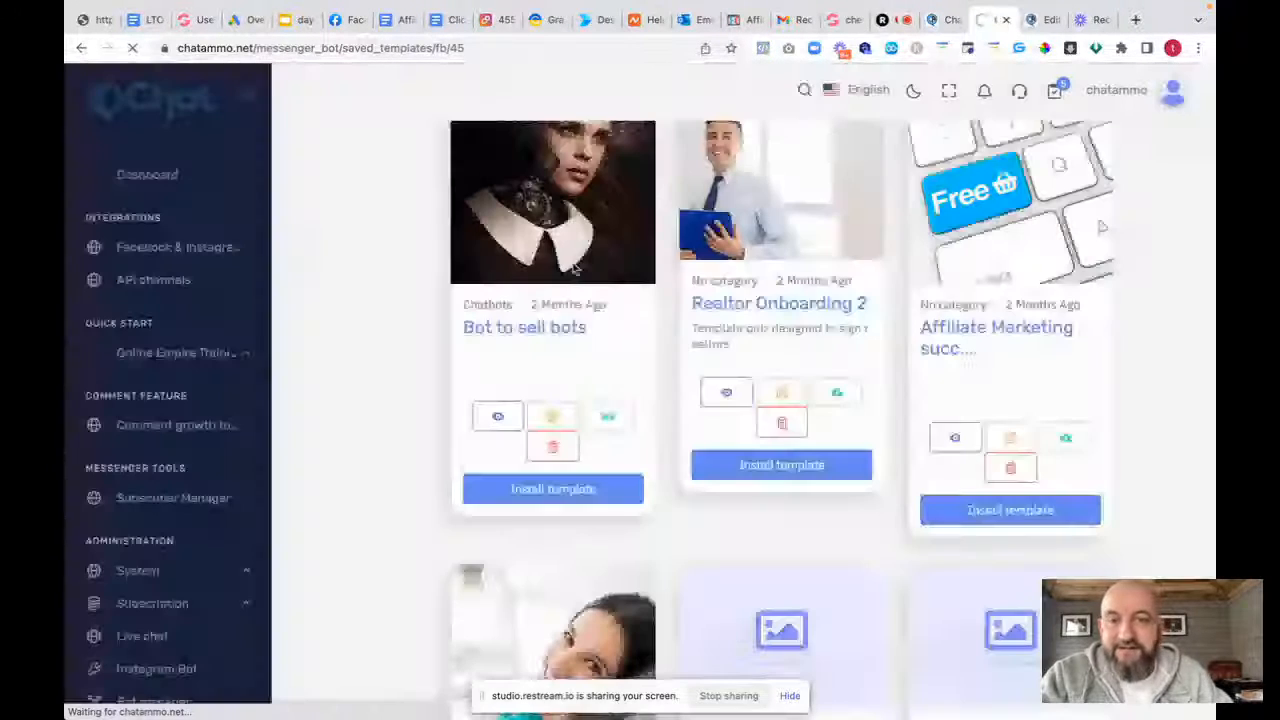
# Delete the Learning bot Got Email flow from the Bot manager list
pyautogui.scroll(-6, 152, 377)
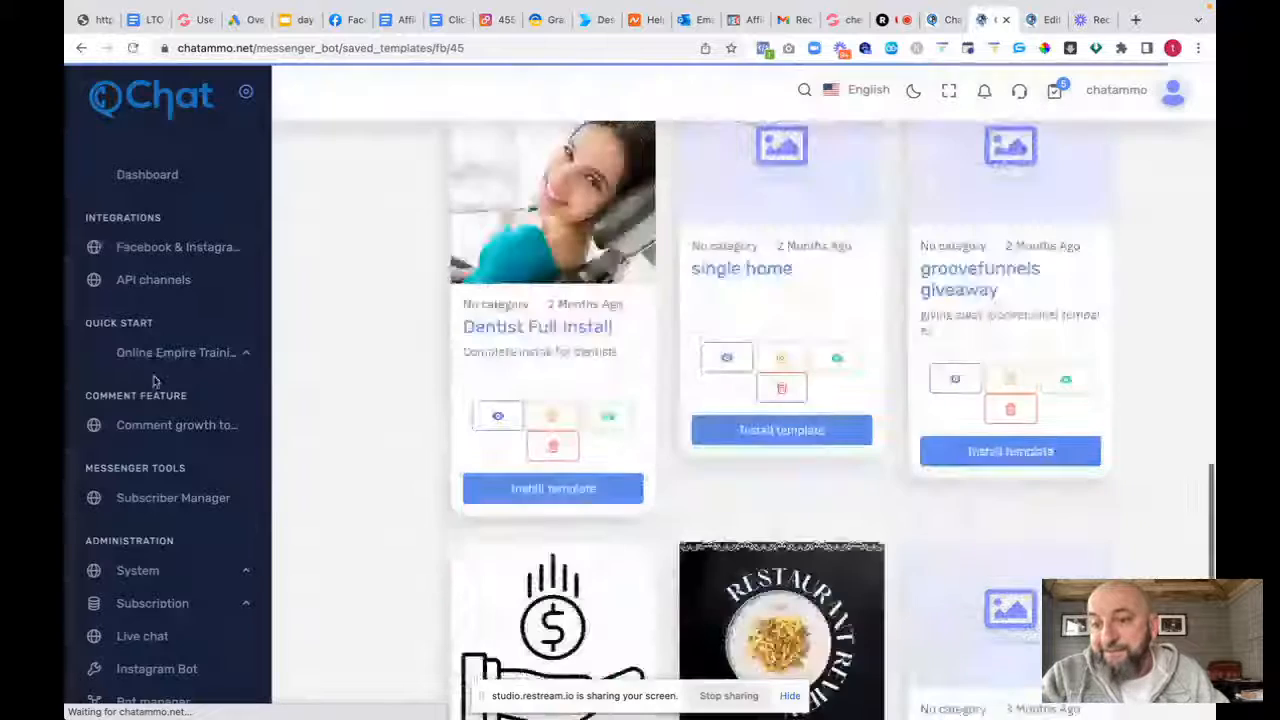
pyautogui.scroll(-5, 67, 405)
pyautogui.scroll(2, 137, 309)
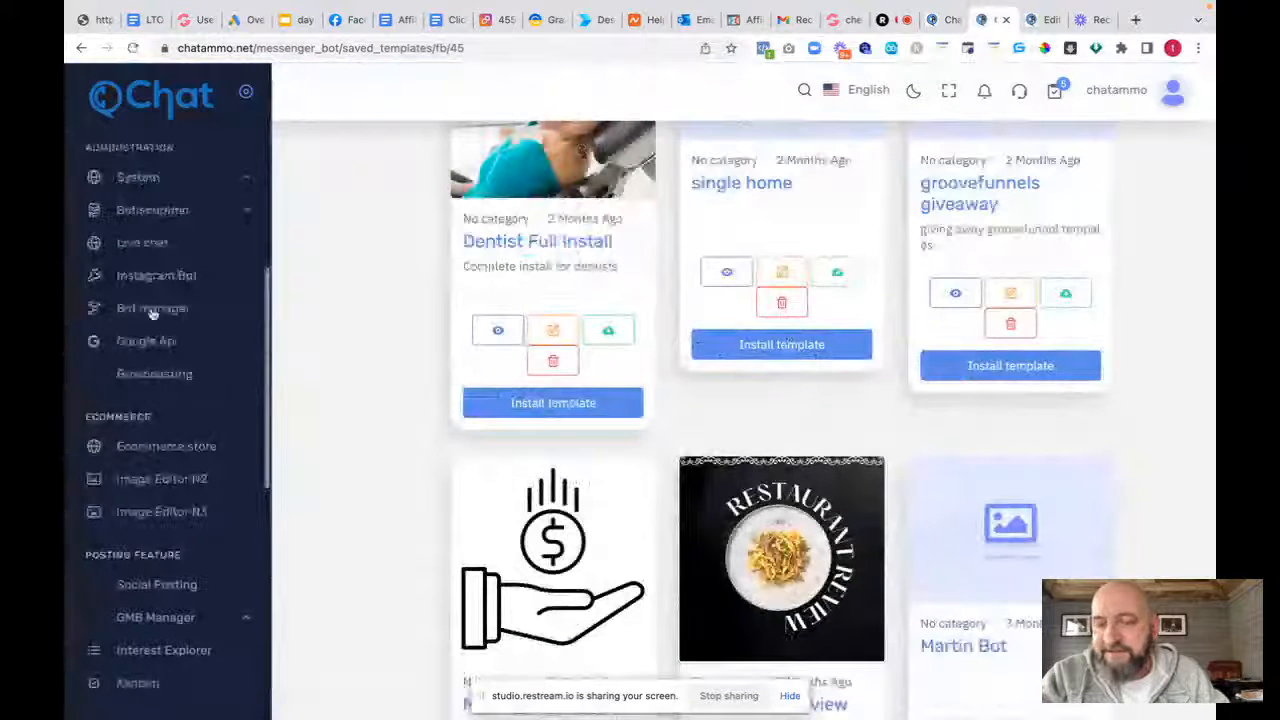
pyautogui.click(143, 307)
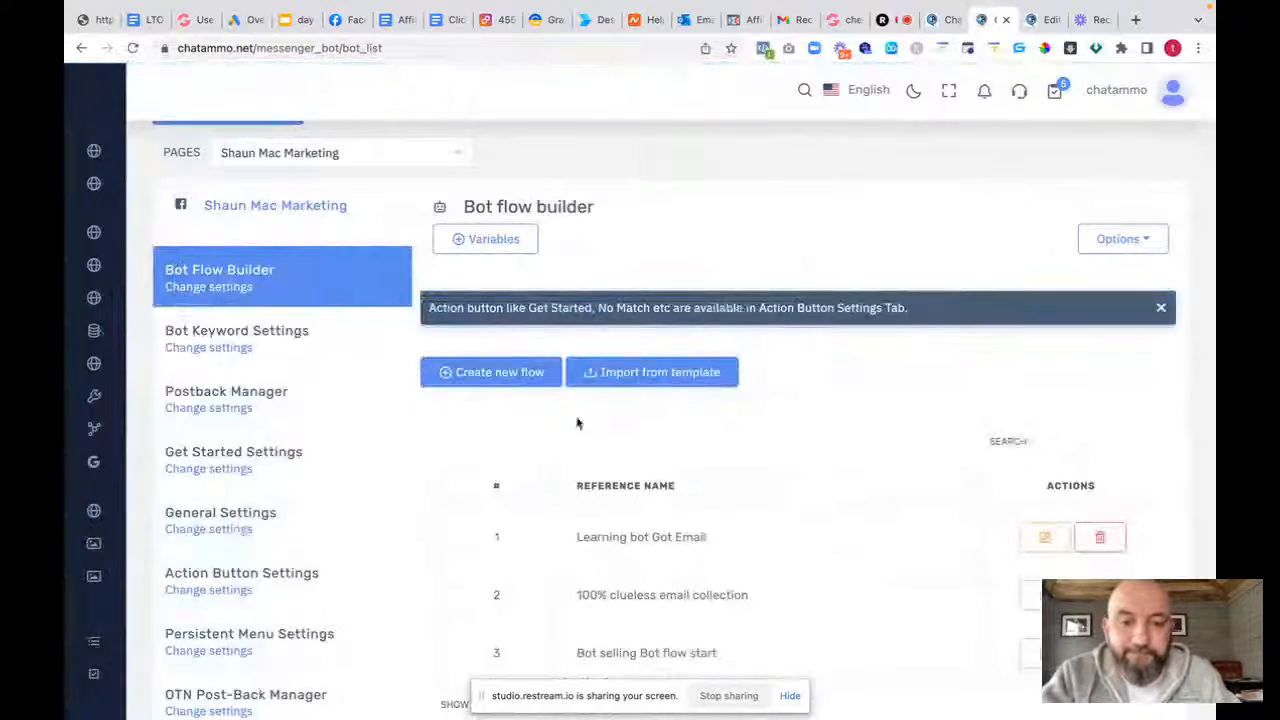
pyautogui.scroll(-3, 637, 449)
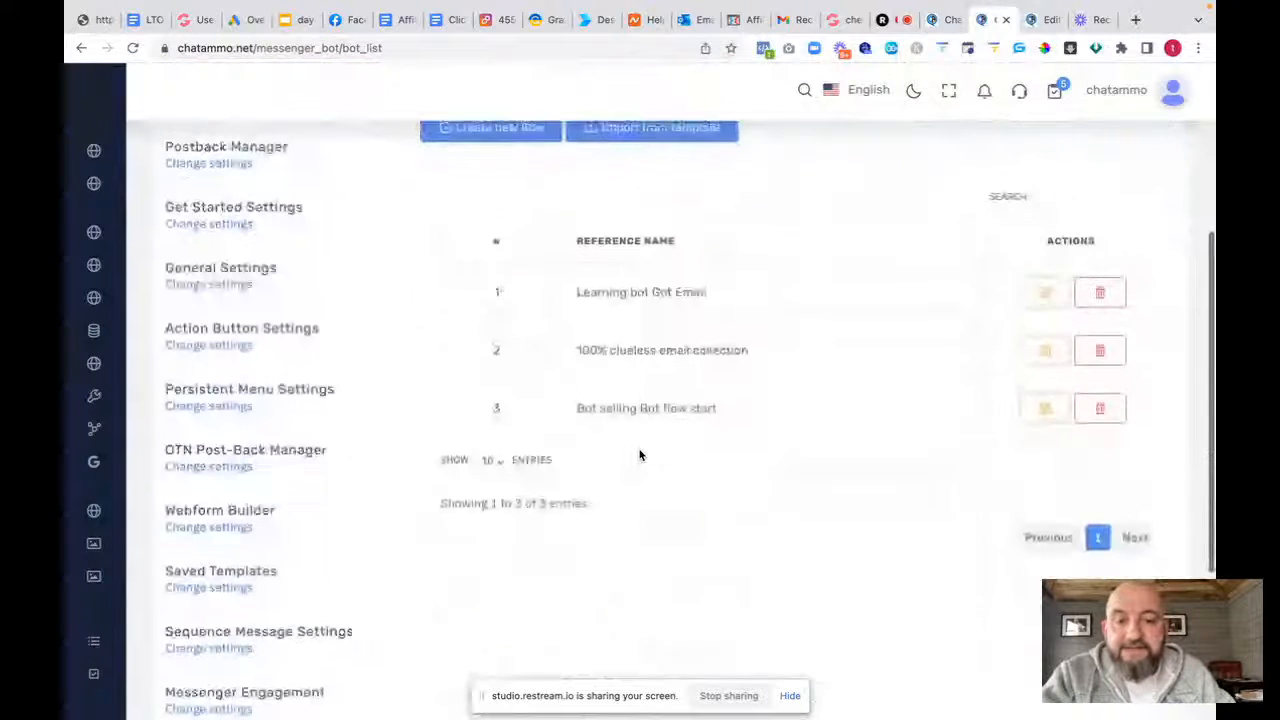
pyautogui.scroll(3, 310, 166)
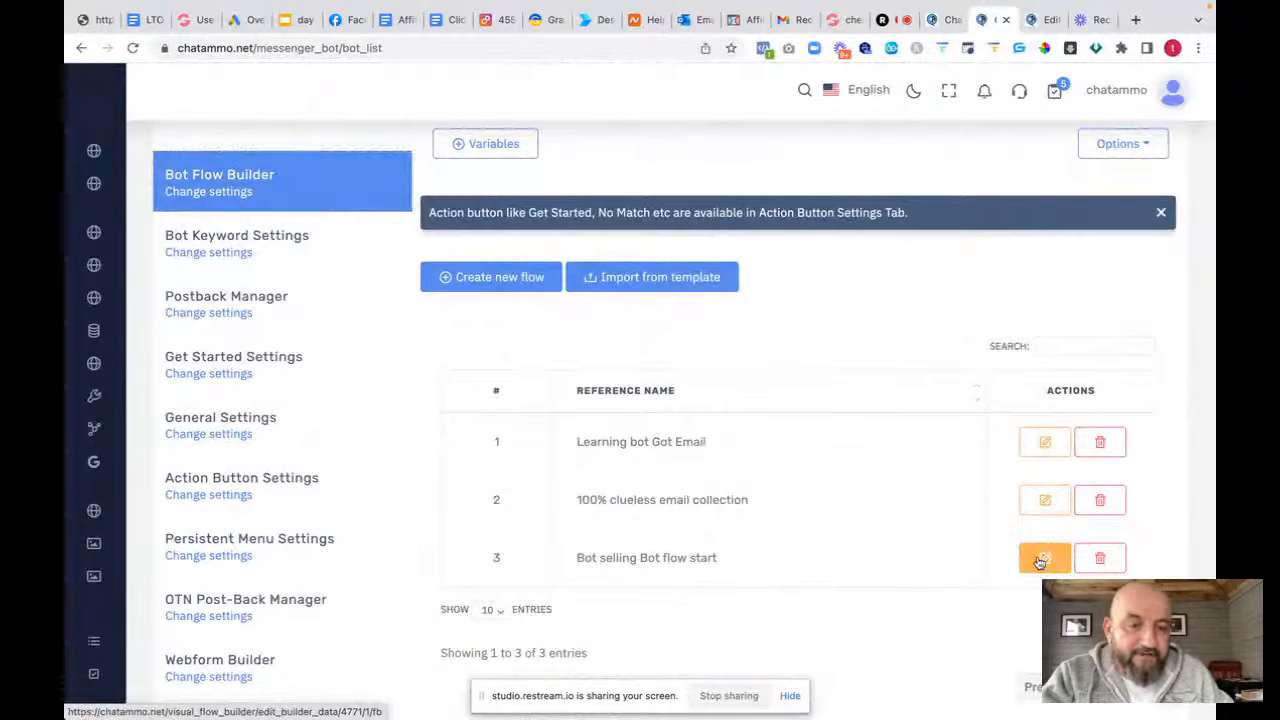
pyautogui.click(1110, 446)
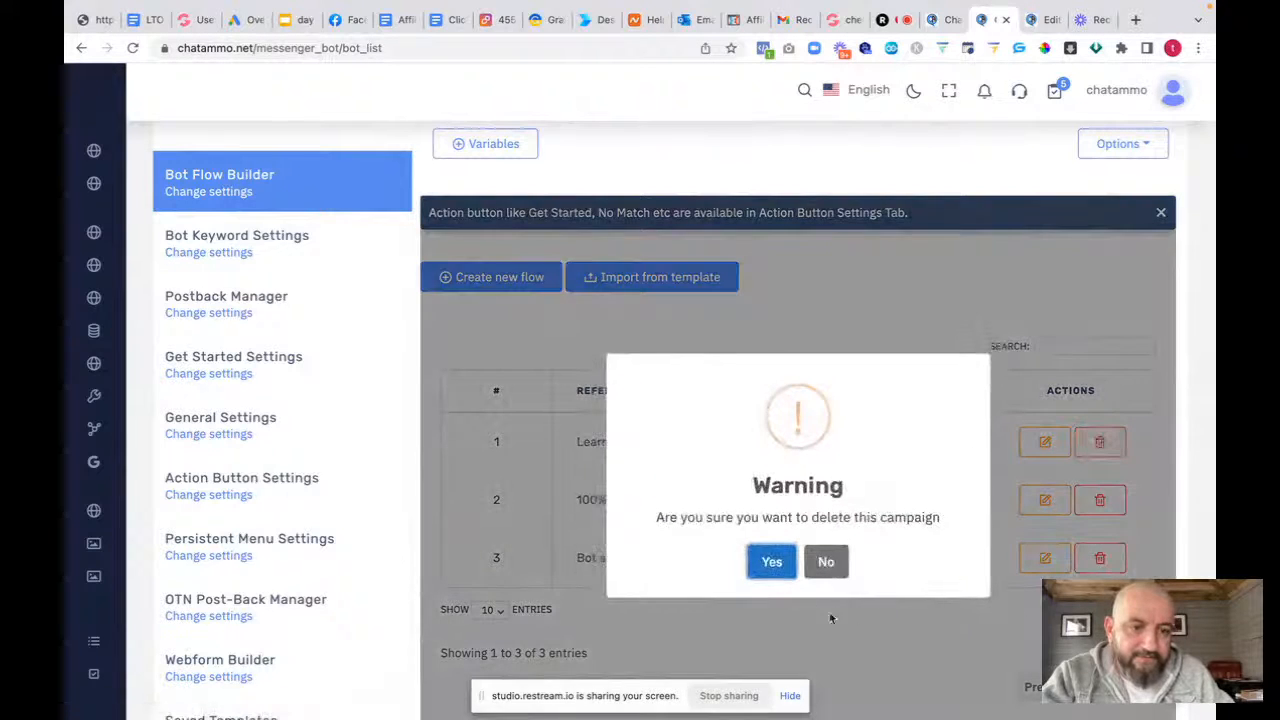
pyautogui.click(771, 562)
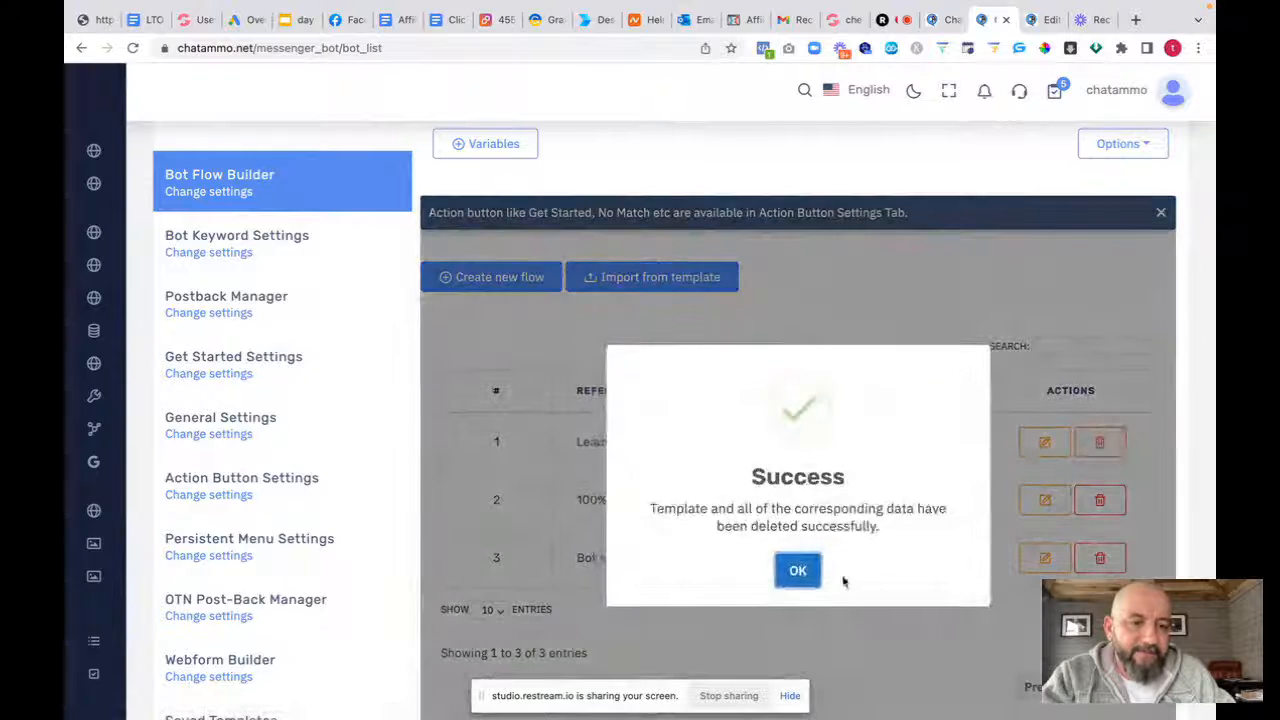
pyautogui.click(798, 566)
# Delete the 100% clueless email collection flow and open Bot selling Bot flow start for editing
pyautogui.click(1100, 443)
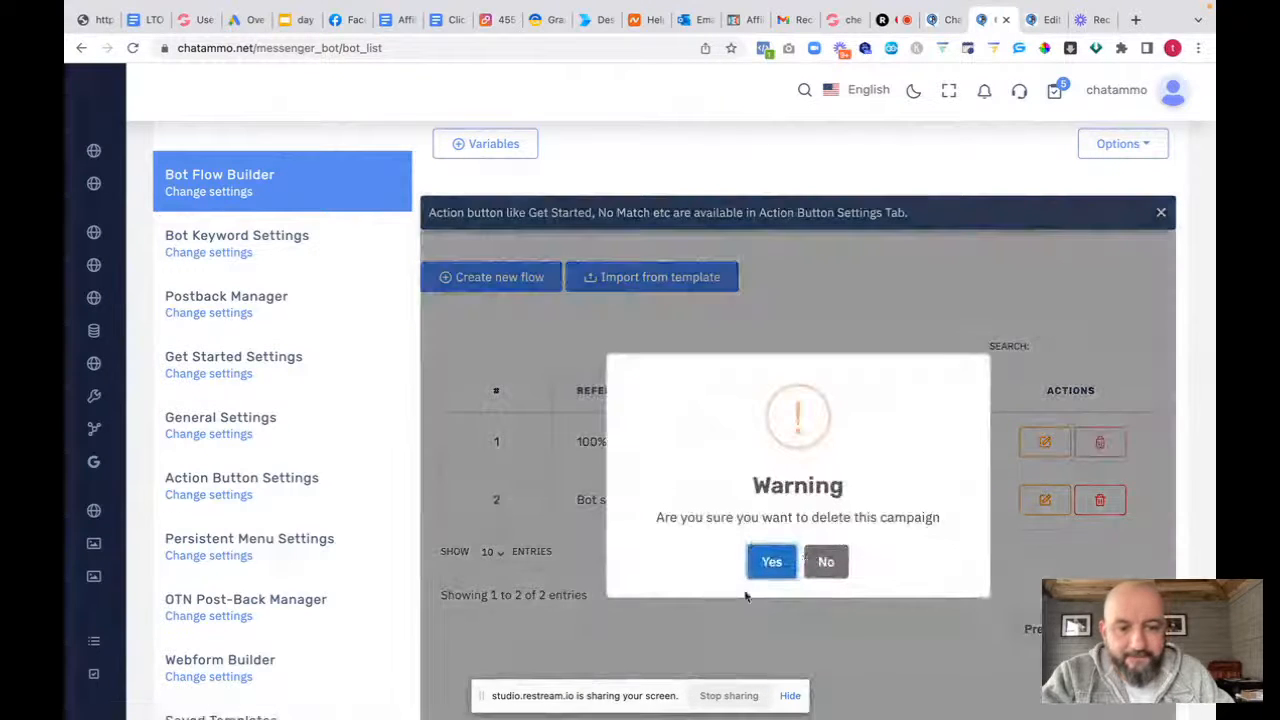
pyautogui.click(773, 563)
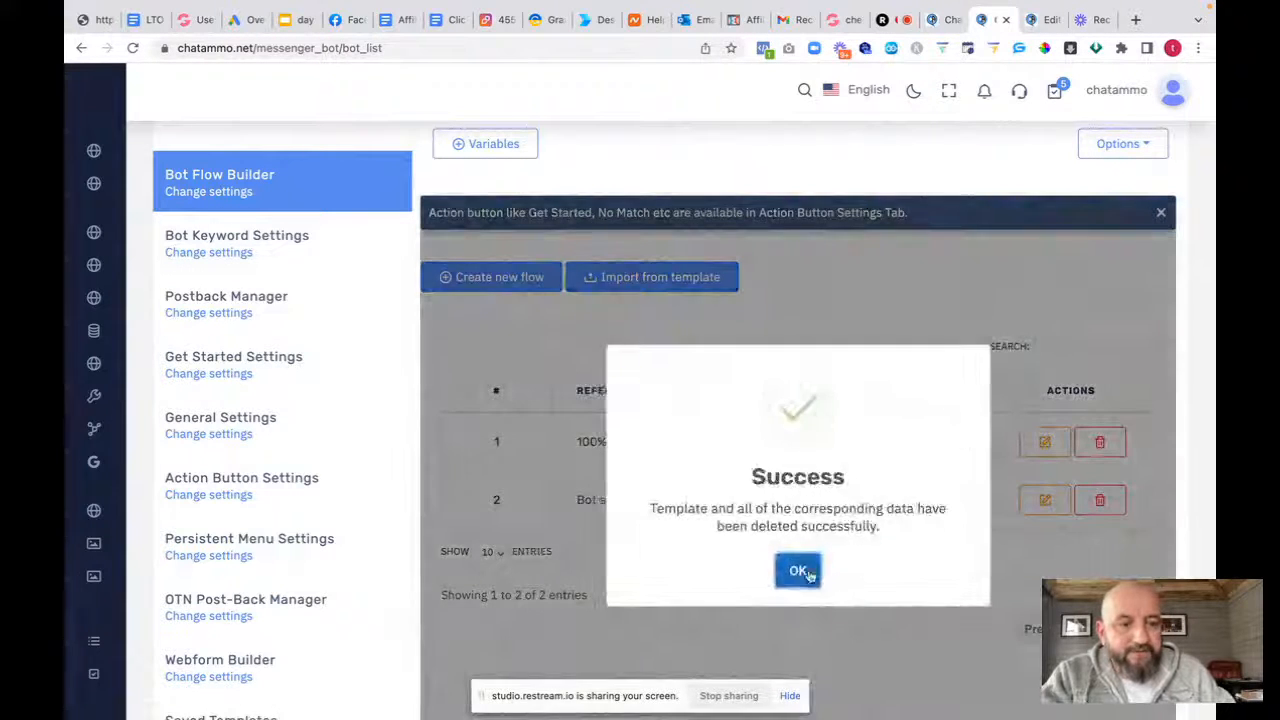
pyautogui.click(797, 567)
pyautogui.click(1045, 442)
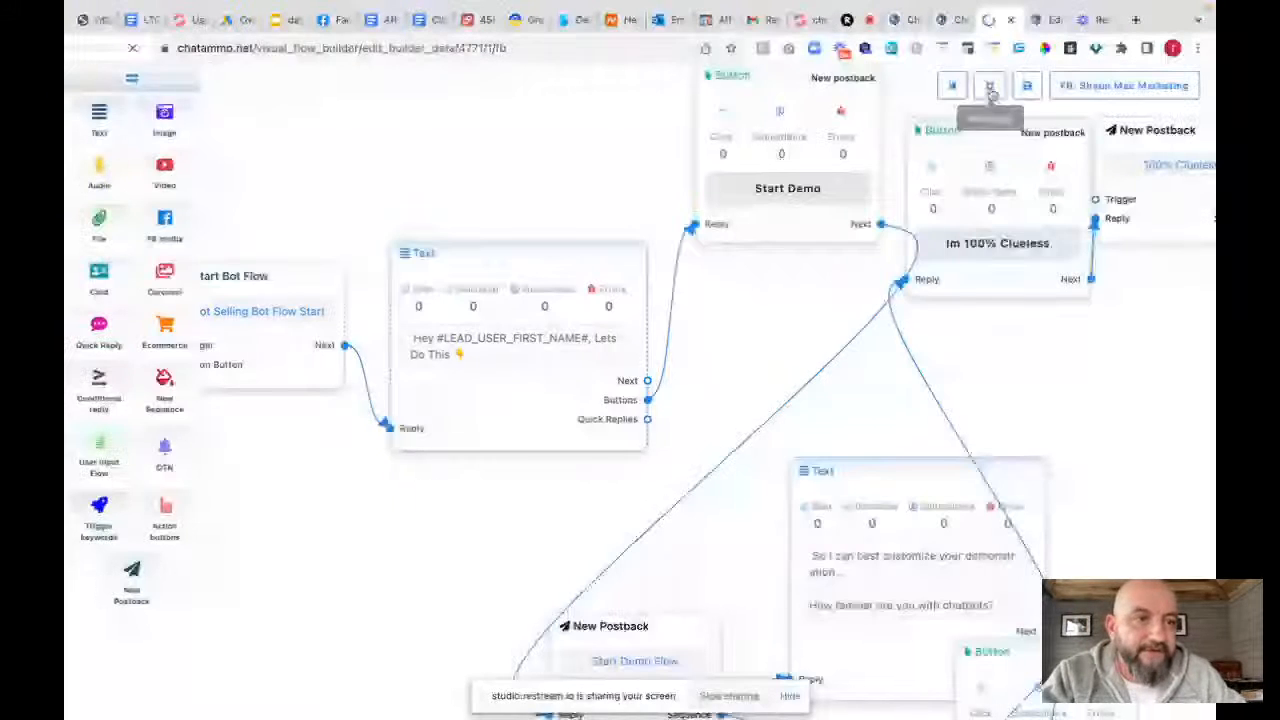
# Auto-arrange the flow and reposition the Text, Start Bot Flow and Button nodes
pyautogui.click(990, 85)
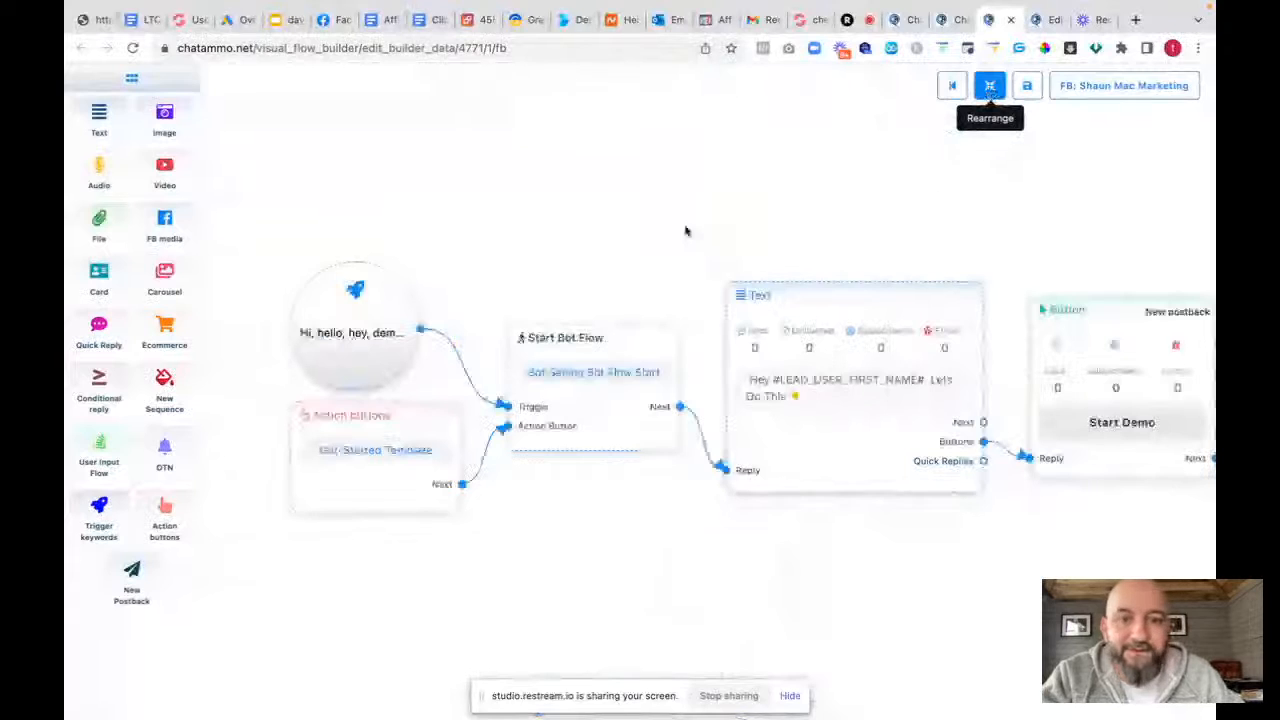
pyautogui.moveTo(706, 214); pyautogui.dragTo(454, 257)
pyautogui.moveTo(540, 330); pyautogui.dragTo(904, 243)
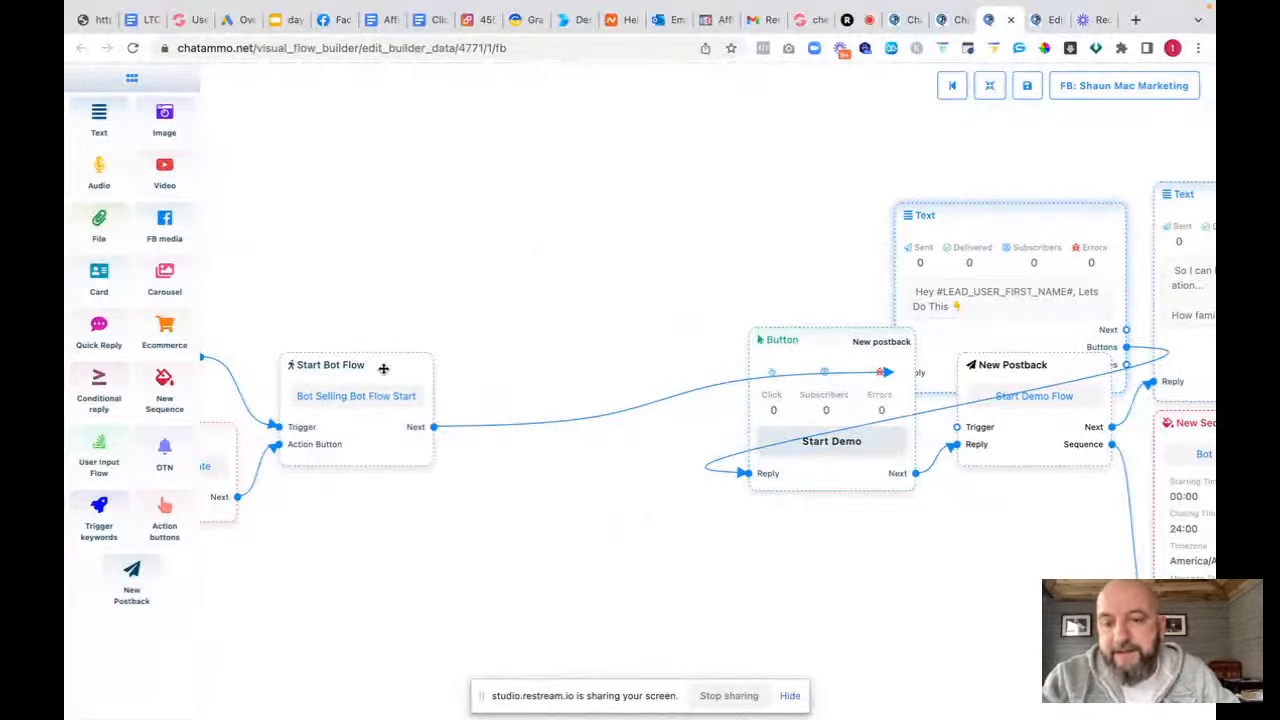
pyautogui.moveTo(383, 368); pyautogui.dragTo(327, 265)
pyautogui.moveTo(852, 338); pyautogui.dragTo(1050, 480)
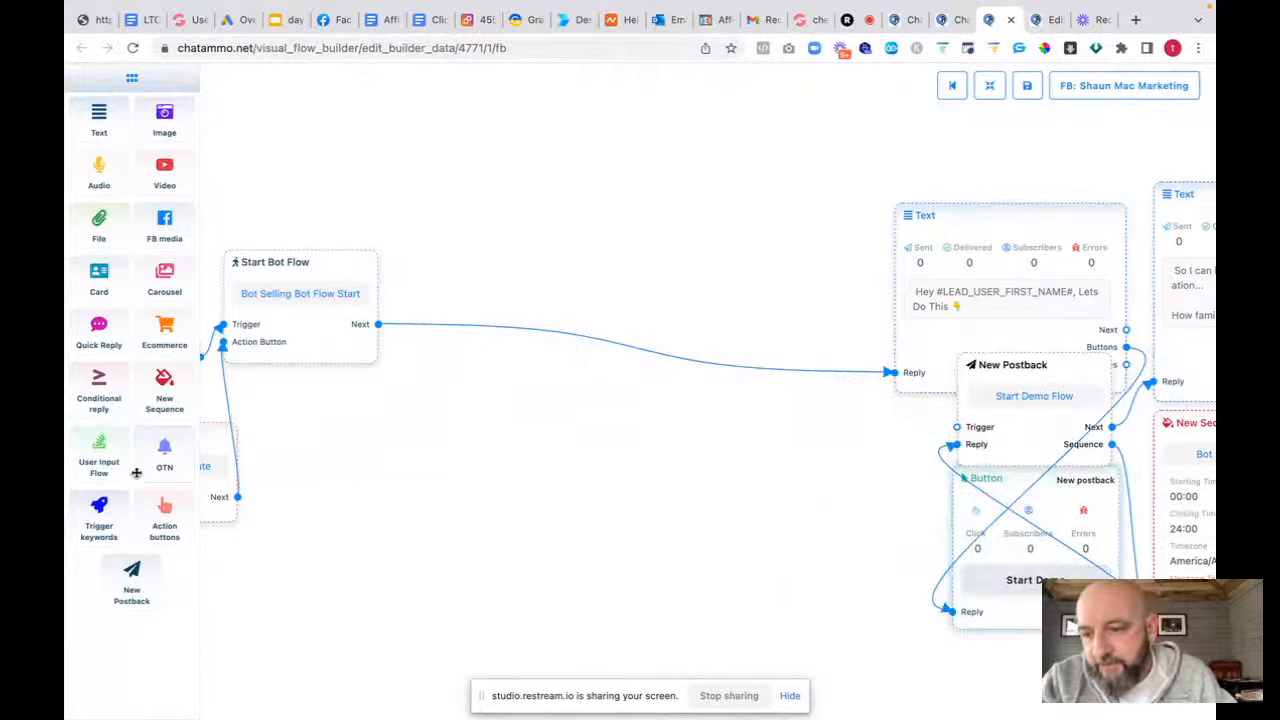
# Add a User Input Flow node with a new input flow campaign named 'Email'
pyautogui.moveTo(136, 473); pyautogui.dragTo(482, 242)
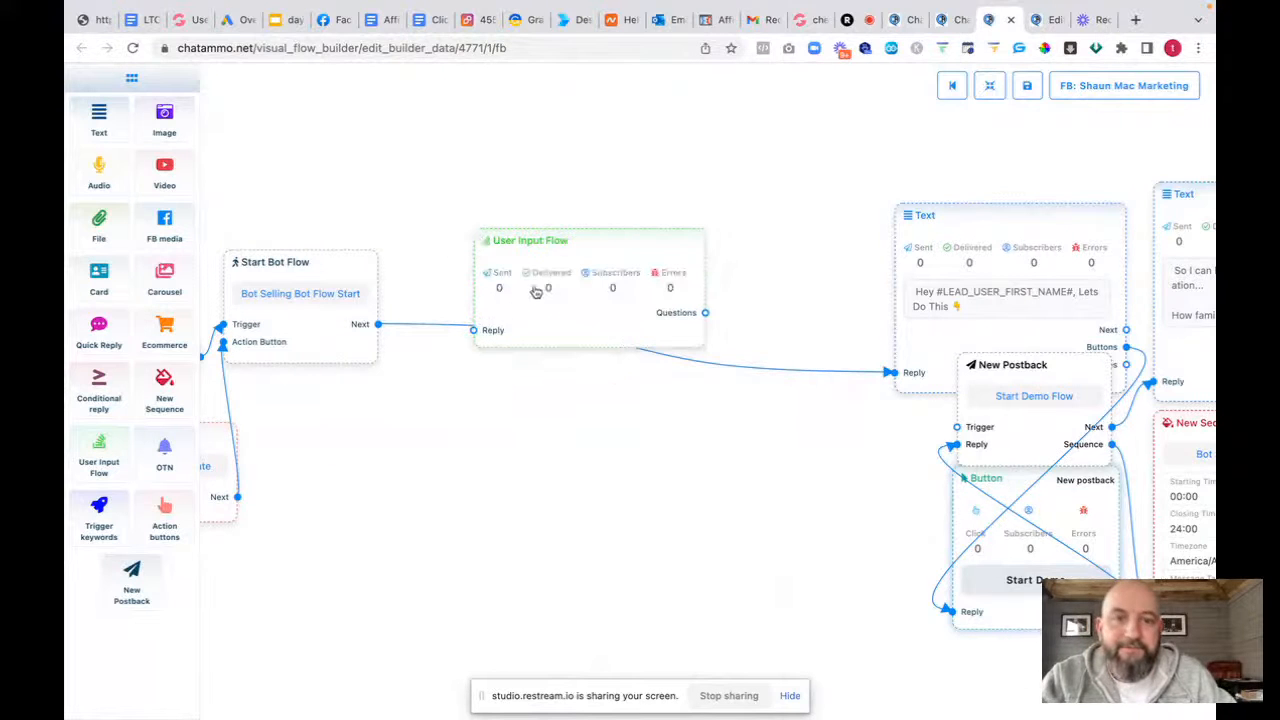
pyautogui.click(545, 323)
pyautogui.click(1035, 150)
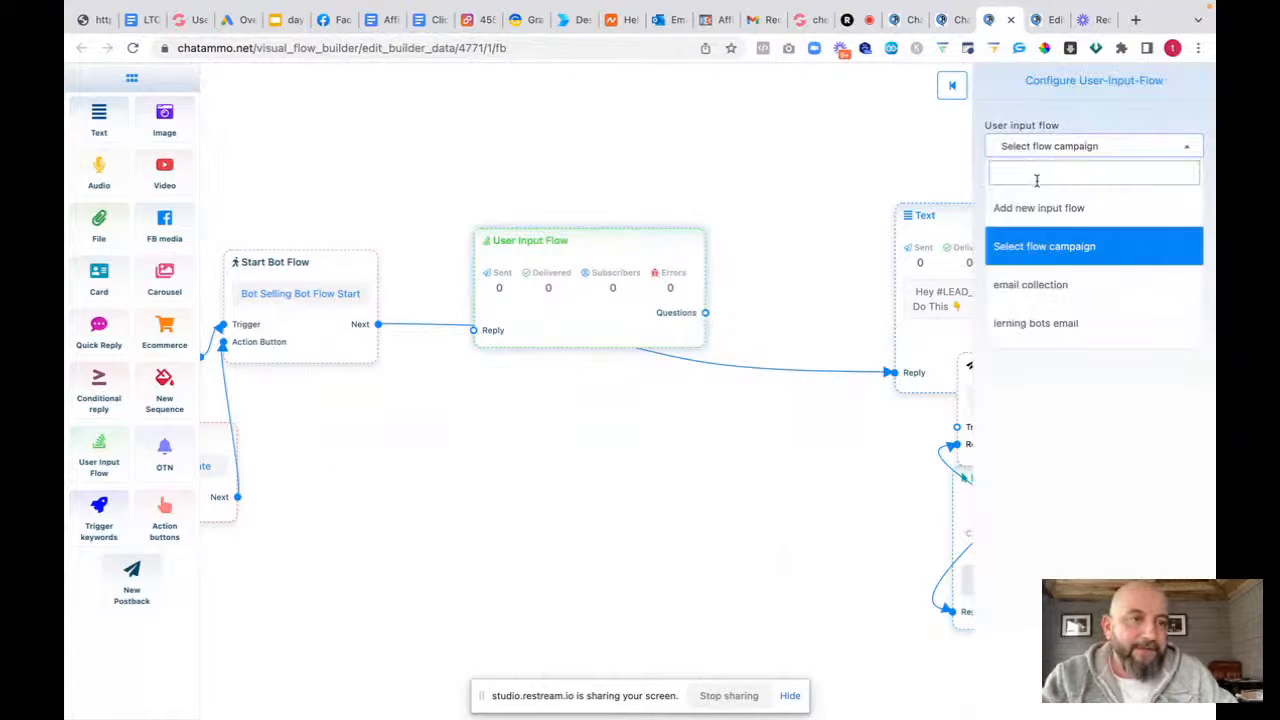
pyautogui.click(1037, 207)
pyautogui.click(1007, 200)
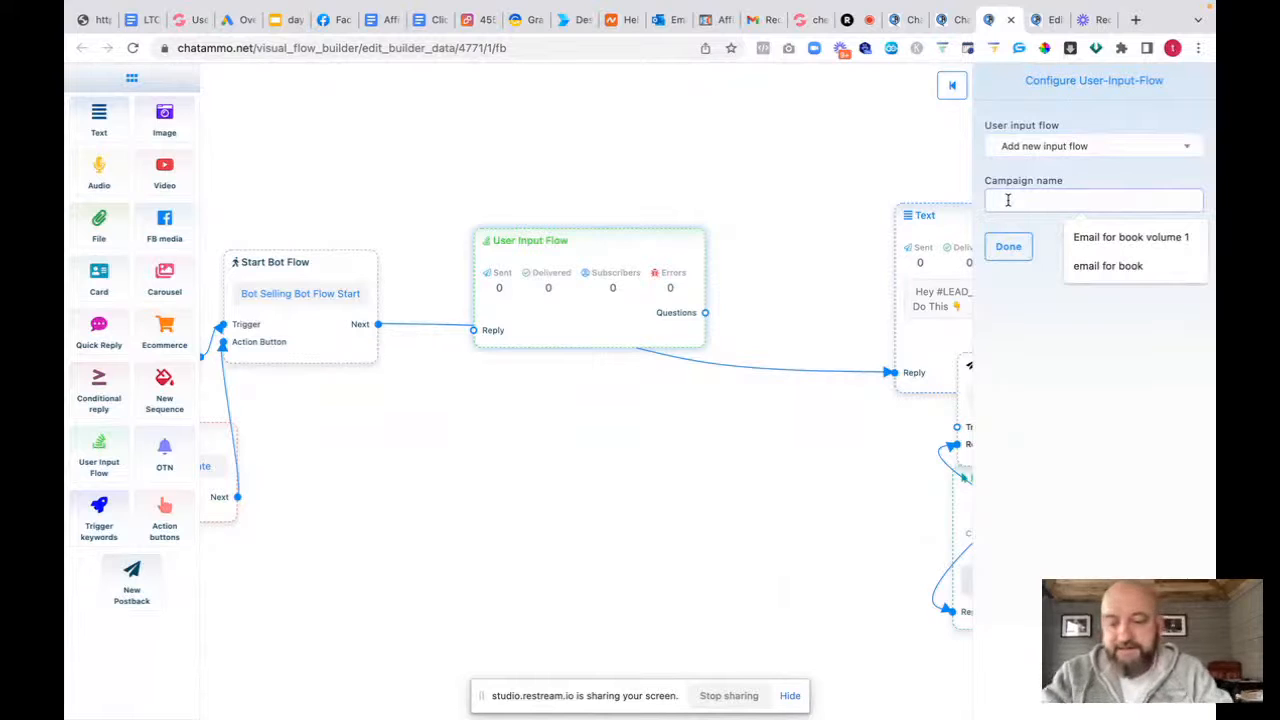
pyautogui.write('Email')
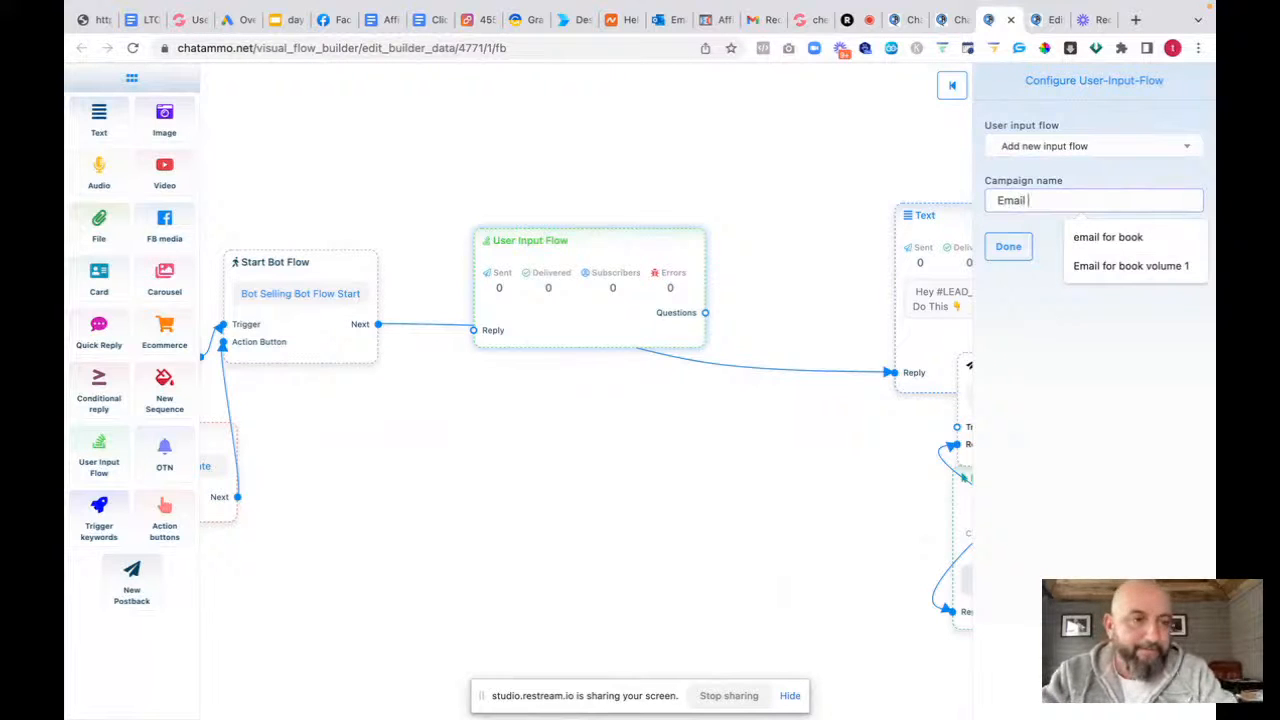
pyautogui.click(1008, 247)
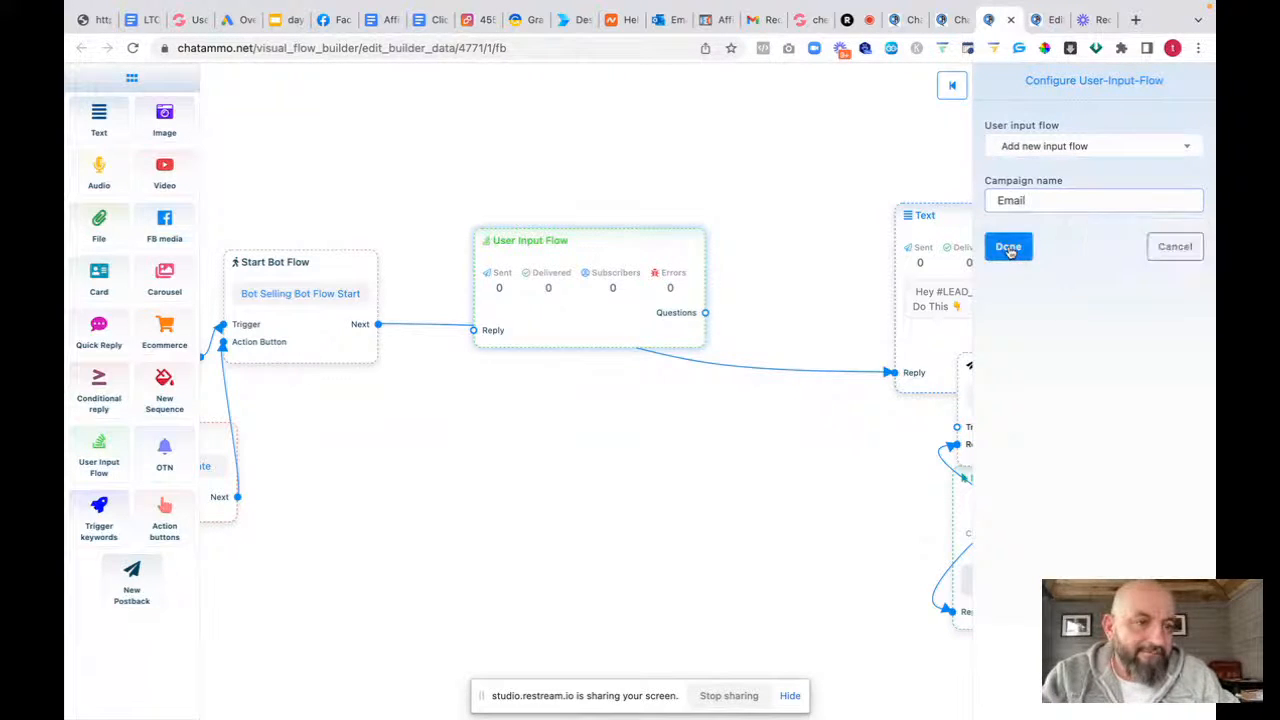
# Connect Start Bot Flow to the Email input flow and place New Question beneath it
pyautogui.moveTo(597, 246); pyautogui.dragTo(514, 226)
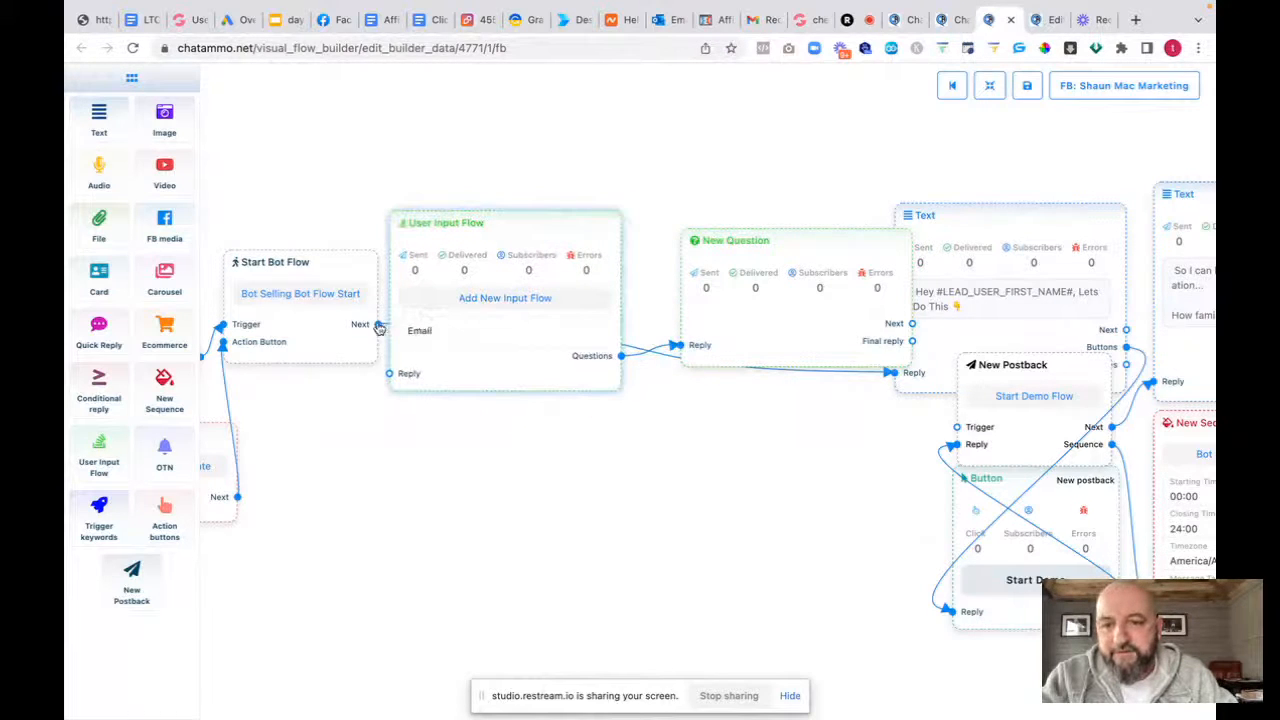
pyautogui.moveTo(379, 326); pyautogui.dragTo(392, 376)
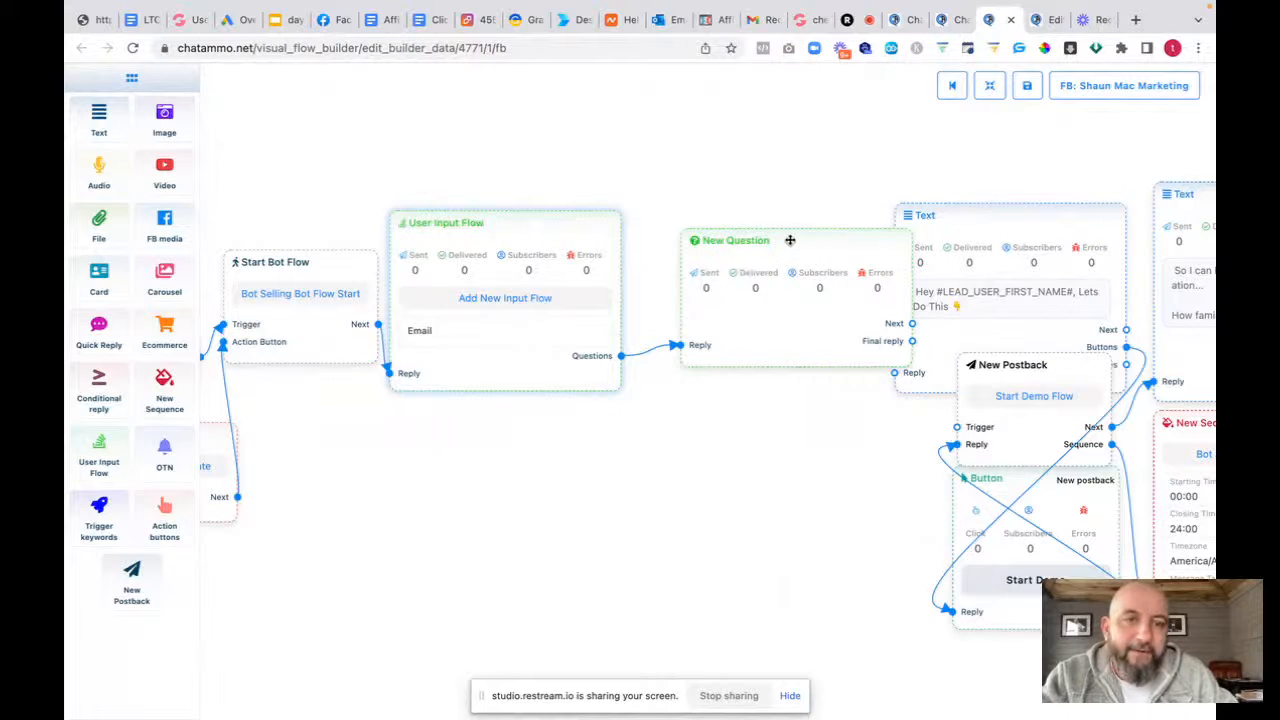
pyautogui.moveTo(785, 242); pyautogui.dragTo(732, 227)
pyautogui.moveTo(490, 222); pyautogui.dragTo(497, 122)
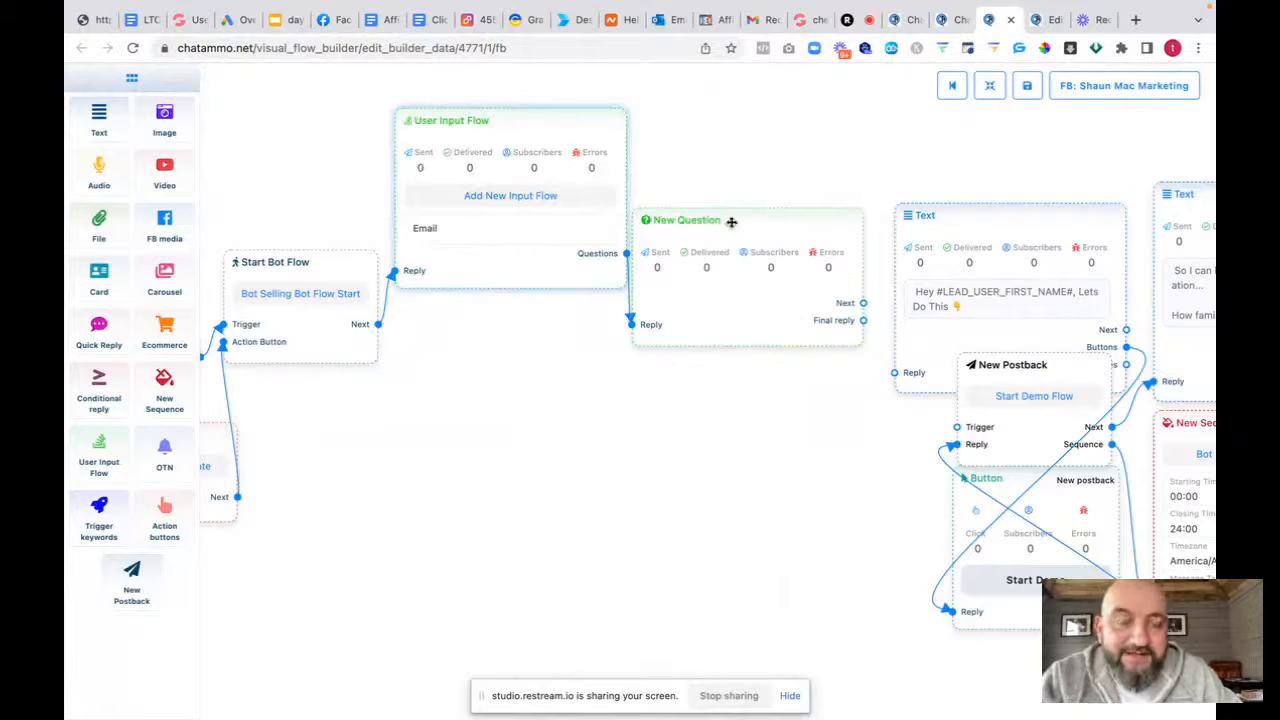
pyautogui.moveTo(731, 220); pyautogui.dragTo(516, 380)
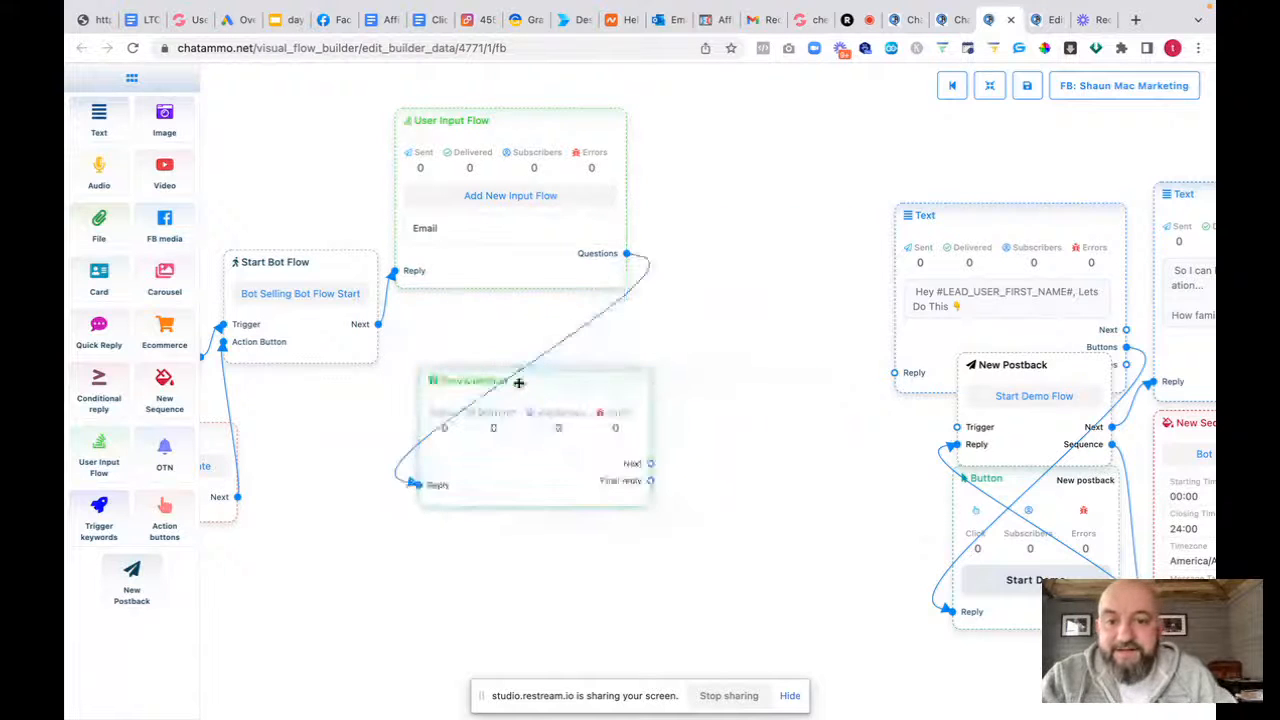
# Make the question free keyboard input asking for the reader's best email for the free Ebook
pyautogui.doubleClick(551, 469)
pyautogui.click(998, 176)
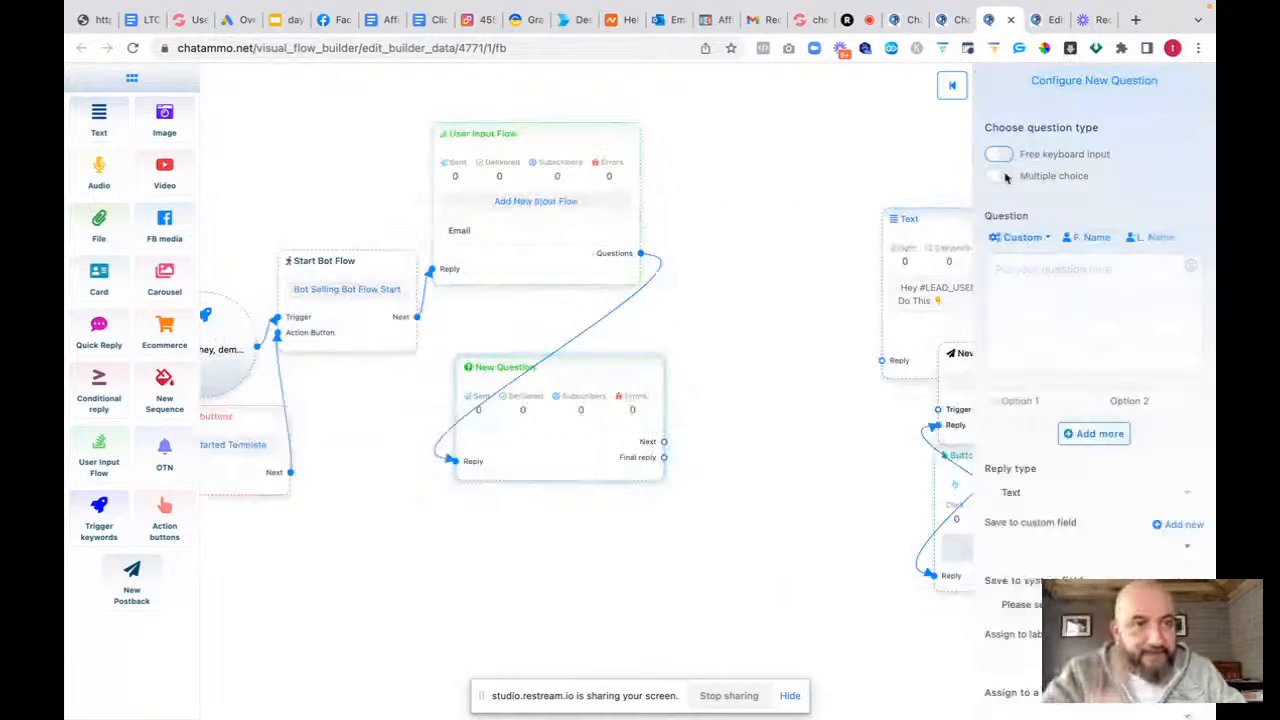
pyautogui.click(1002, 156)
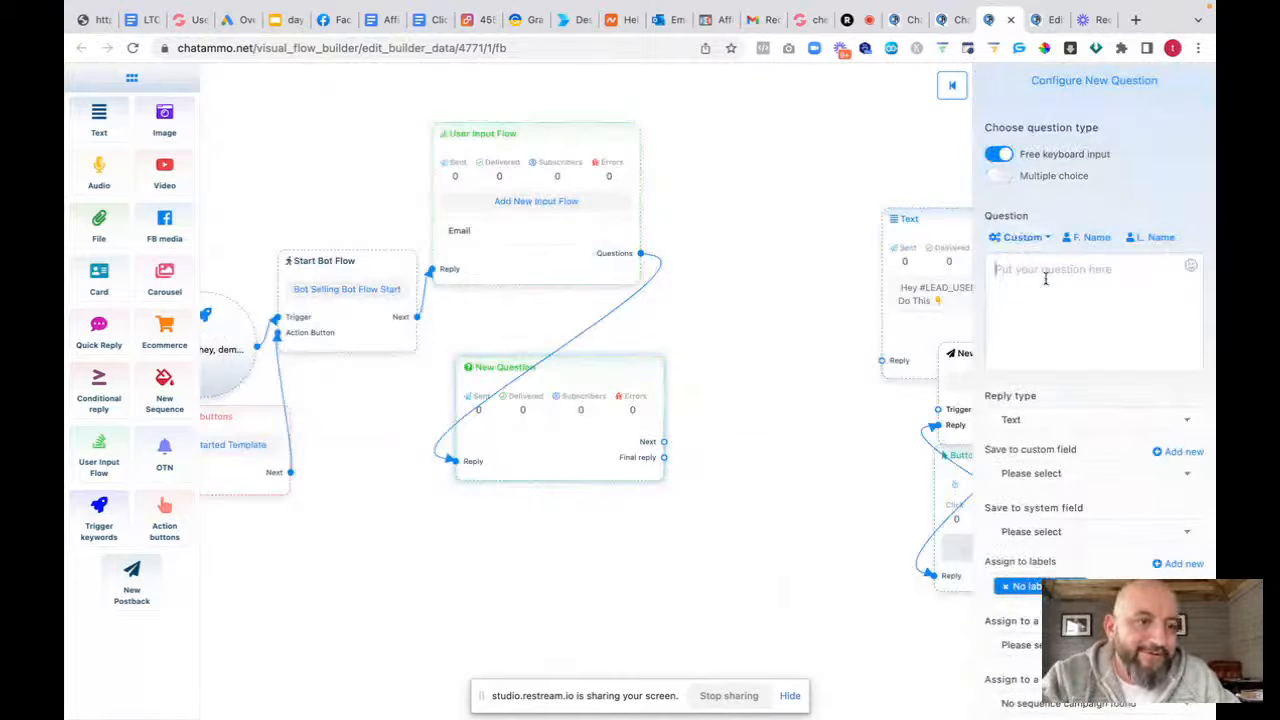
pyautogui.click(1037, 281)
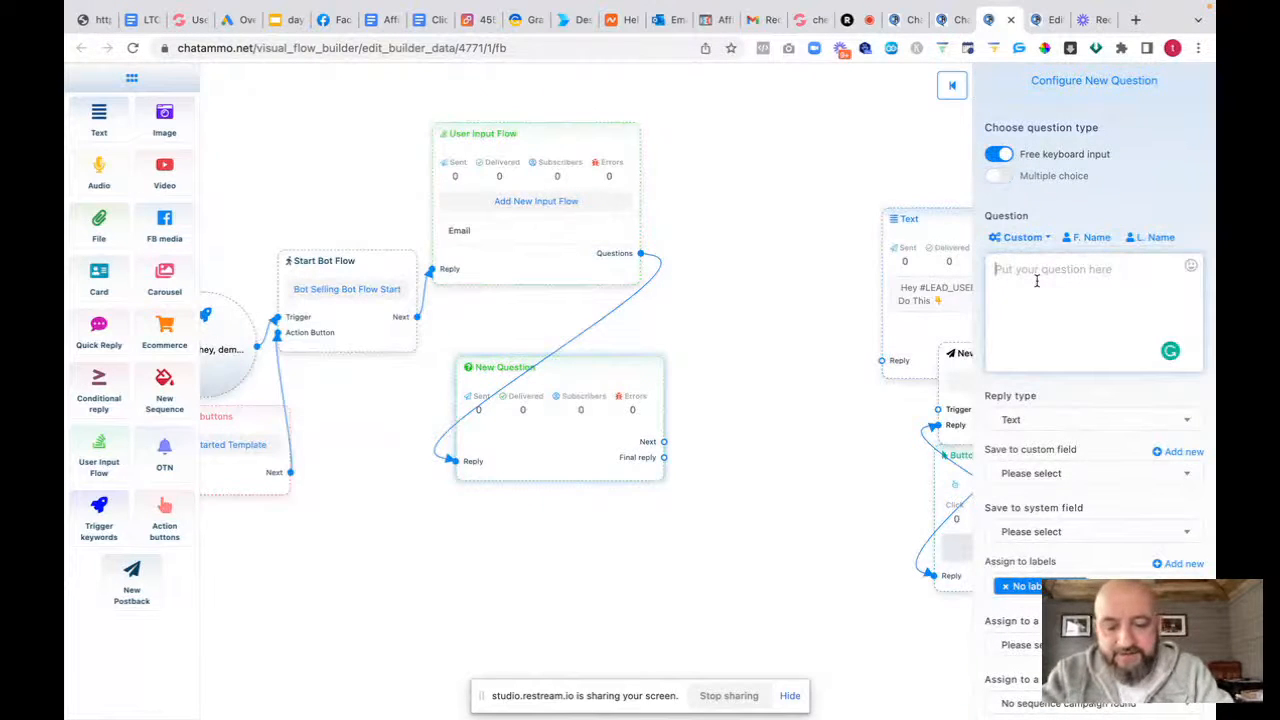
pyautogui.write('Just to make sure you get your FR')
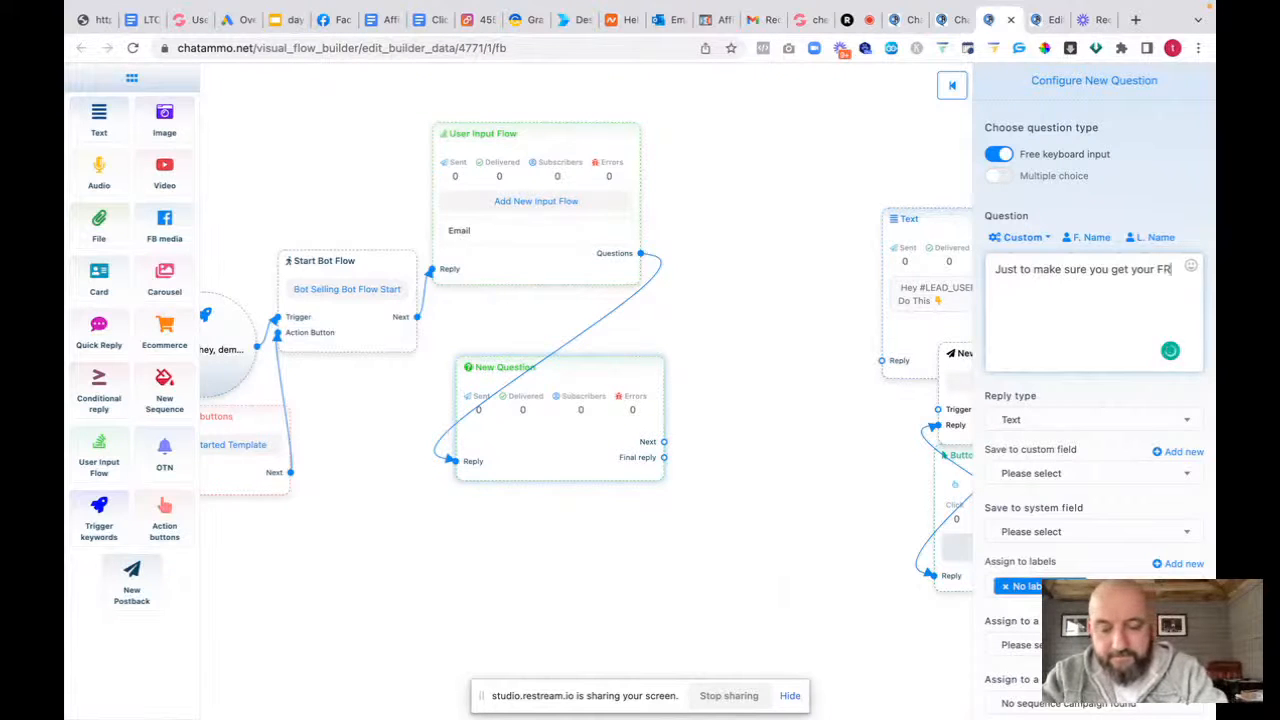
pyautogui.write("EE Ebook Let's Quickly Grab Y")
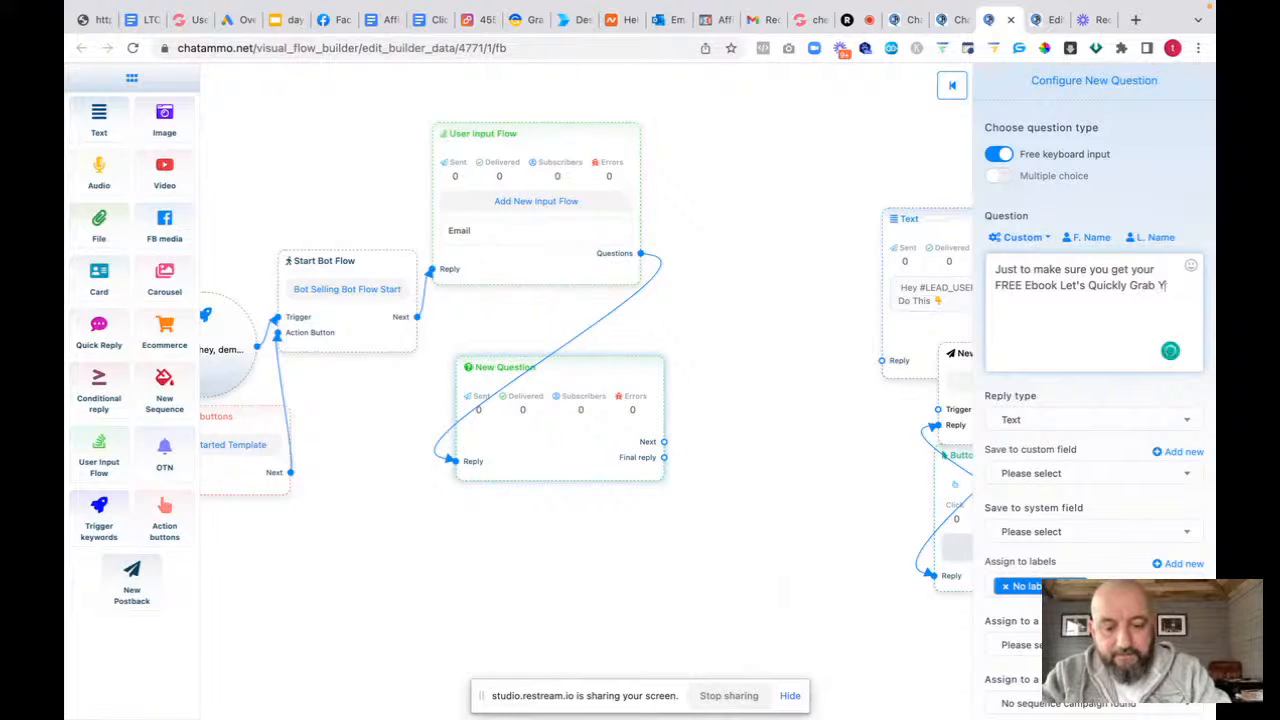
pyautogui.write('our Best Email.')
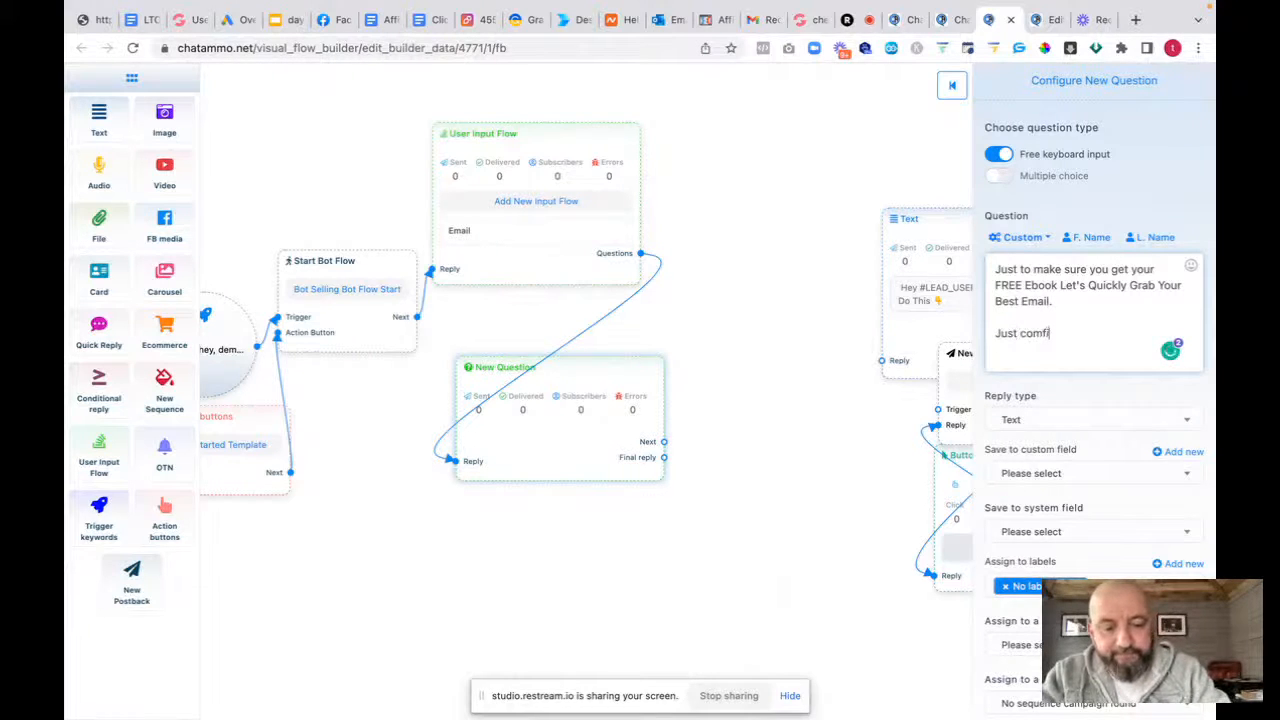
pyautogui.write('m Or ')
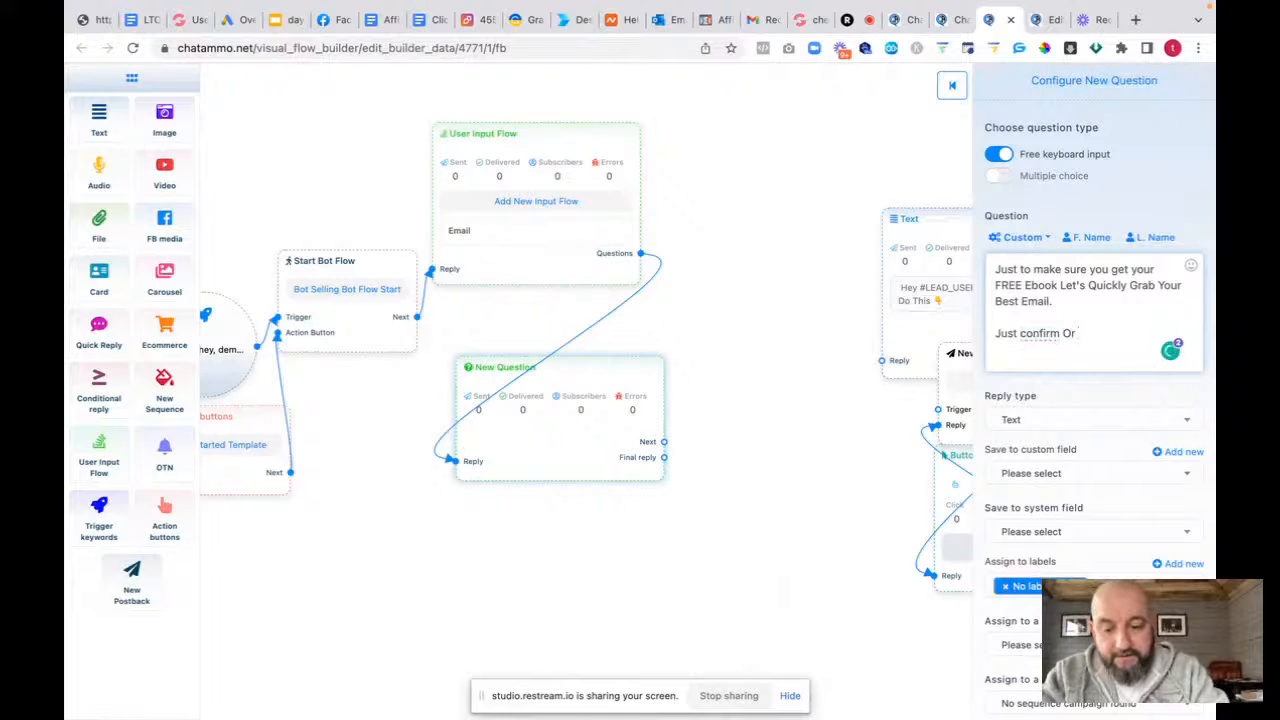
pyautogui.write('Change as needed')
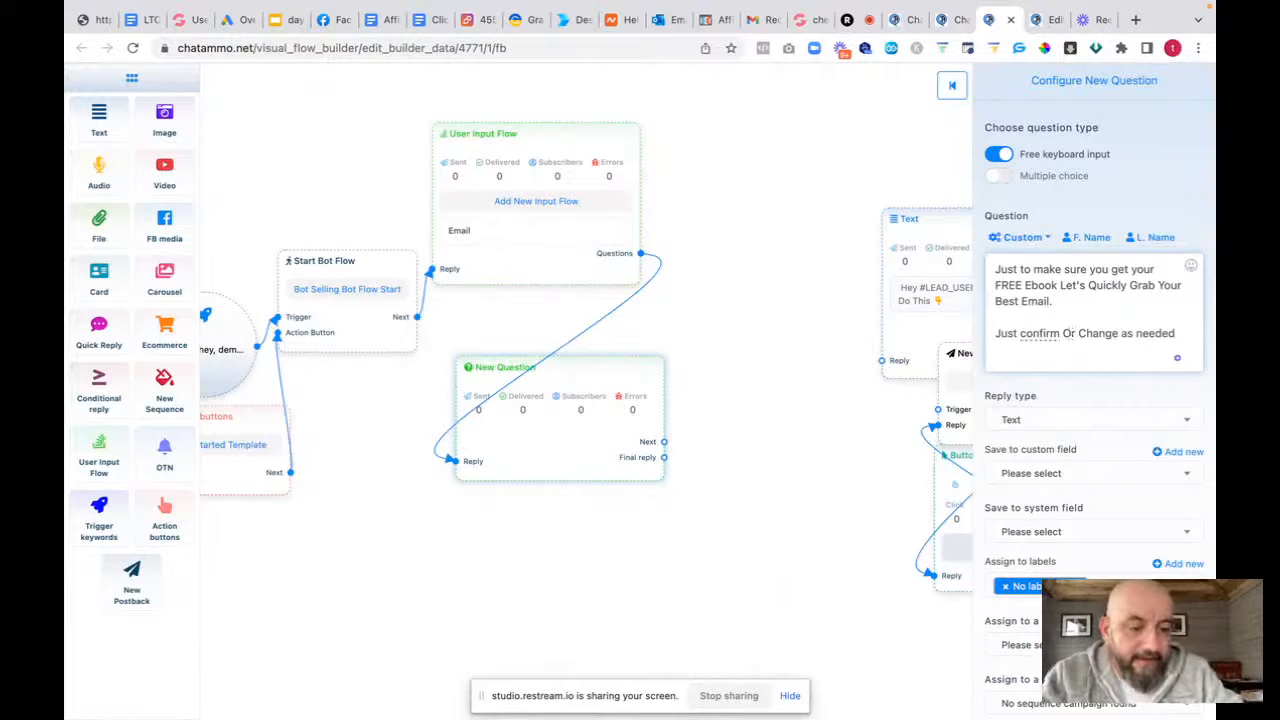
pyautogui.click(1066, 334)
pyautogui.press('BackSpace')
pyautogui.write('o')
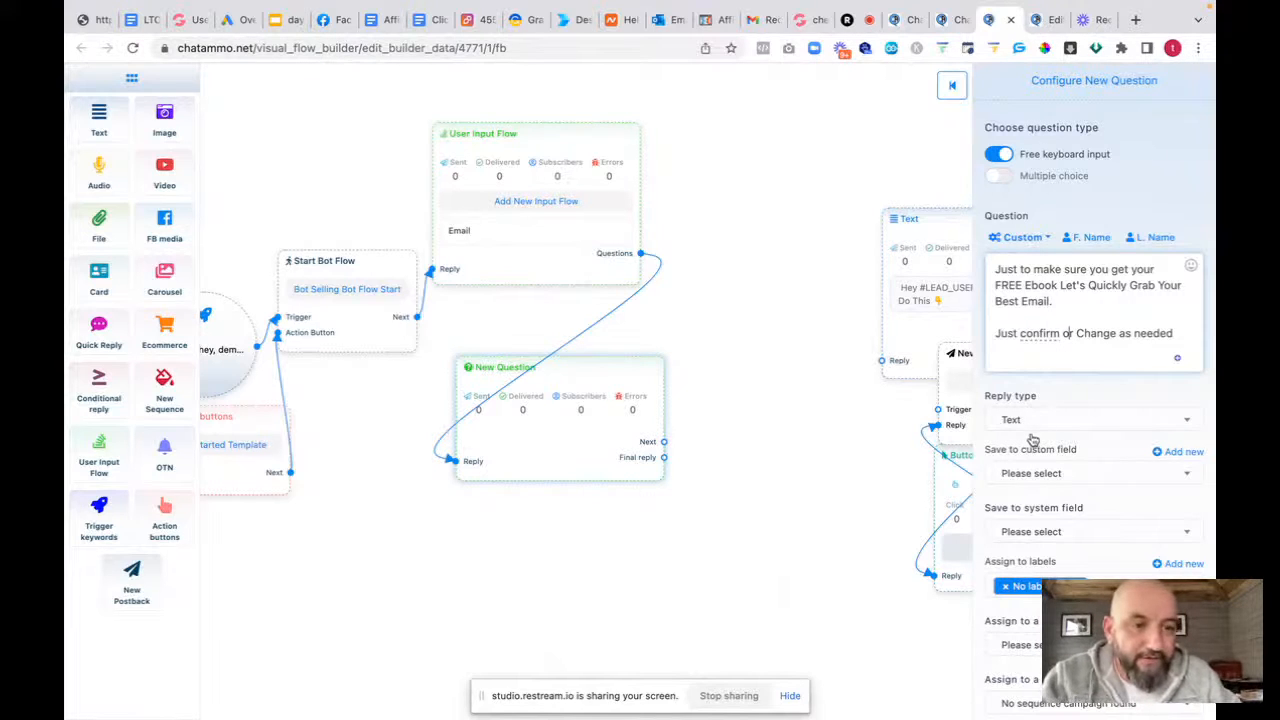
pyautogui.click(1177, 335)
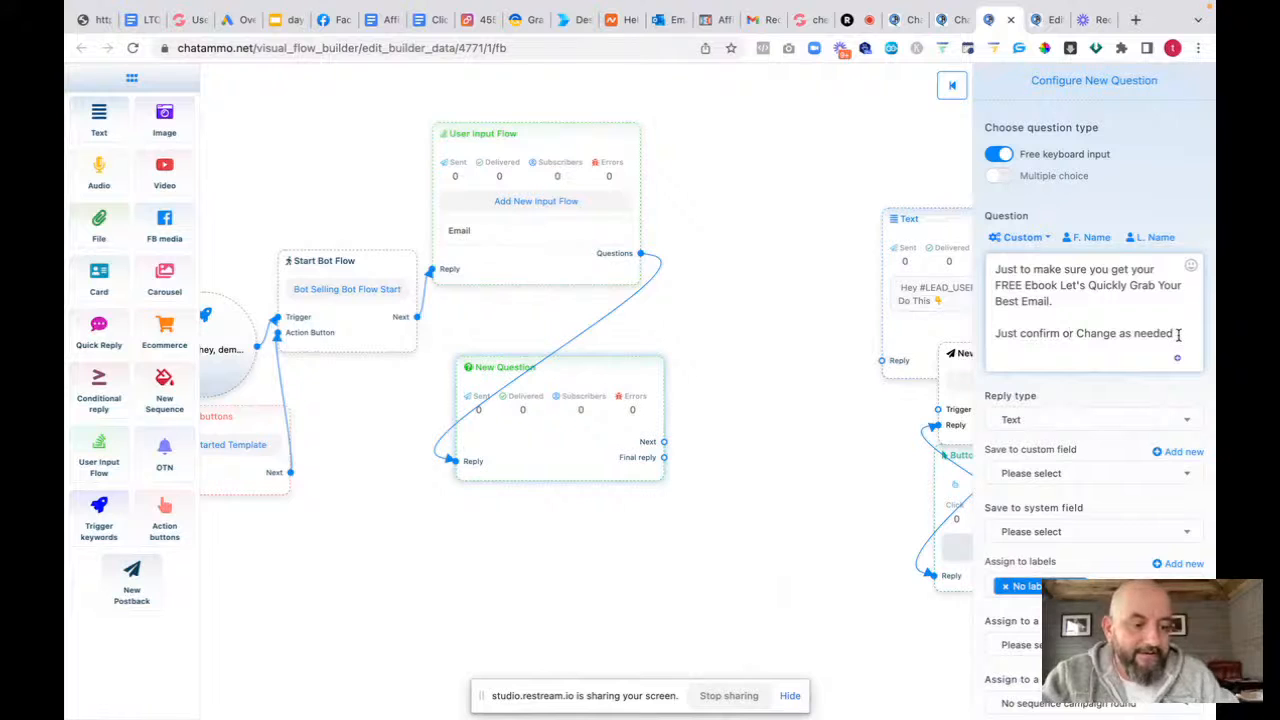
# Set reply type Email with an email quick-reply, saving answers to the Email custom and system fields
pyautogui.click(1046, 421)
pyautogui.click(1008, 519)
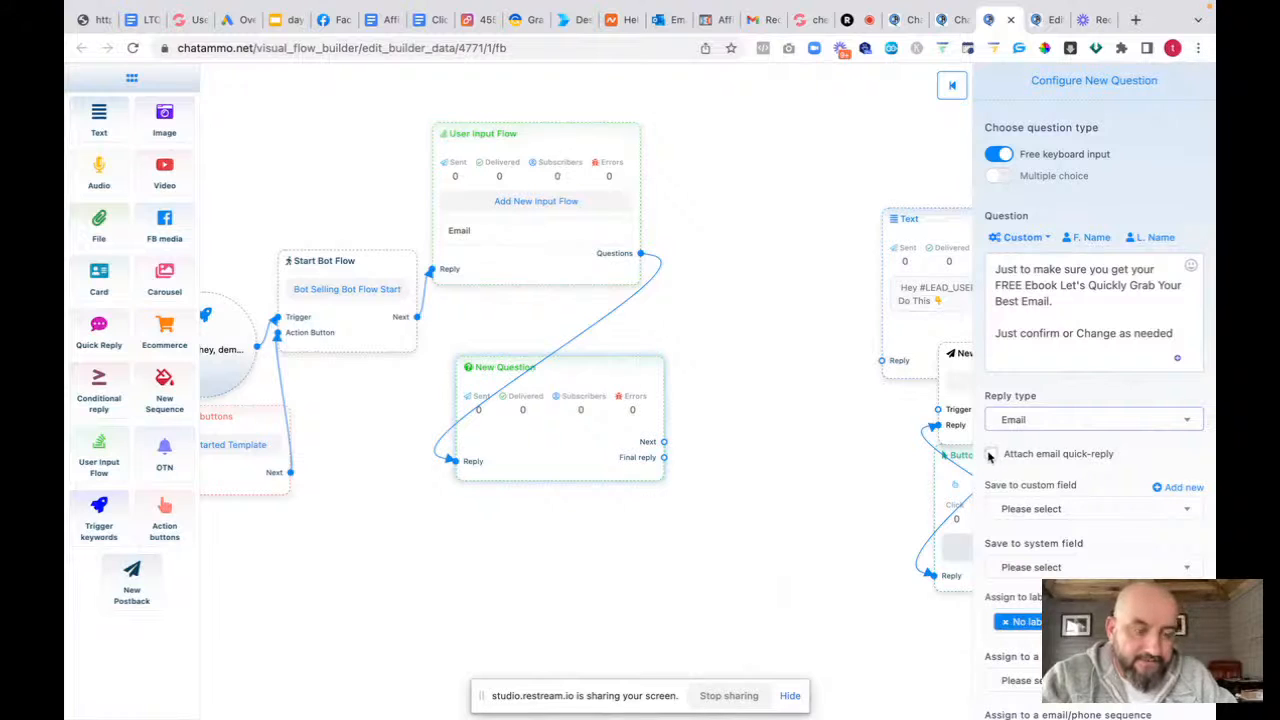
pyautogui.click(991, 455)
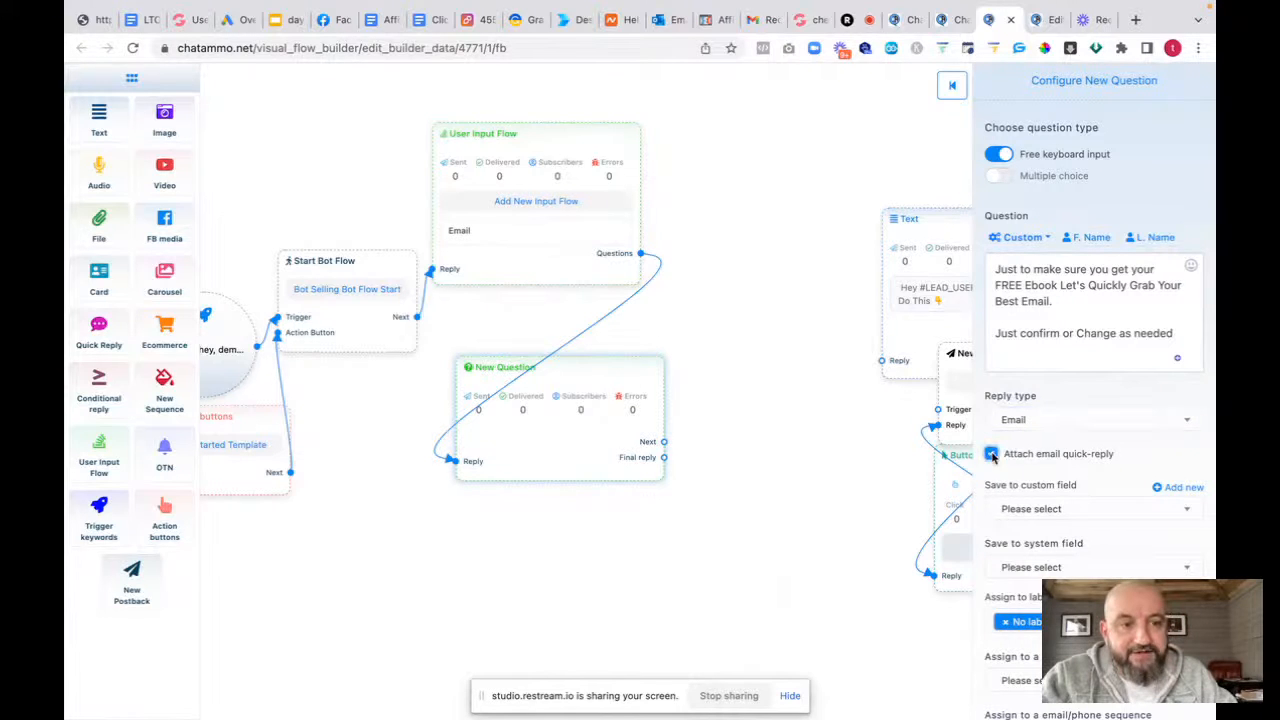
pyautogui.click(1077, 514)
pyautogui.click(1004, 607)
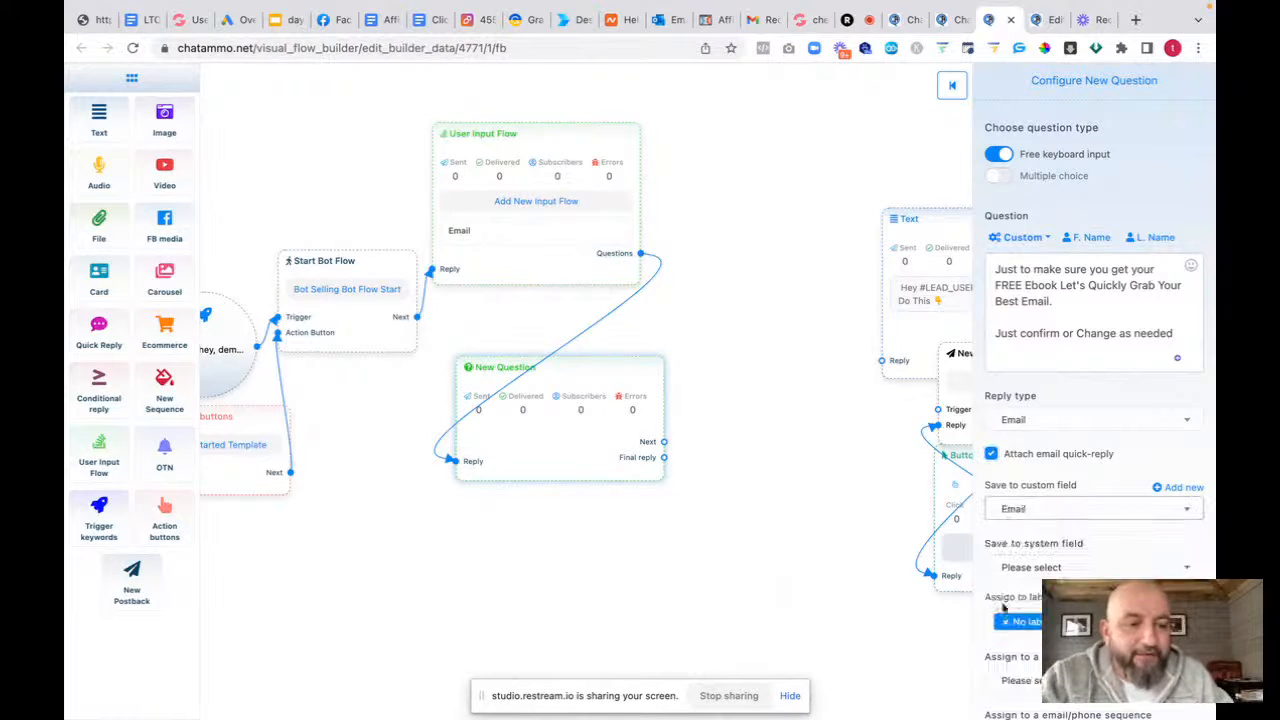
pyautogui.click(1040, 567)
pyautogui.click(1018, 449)
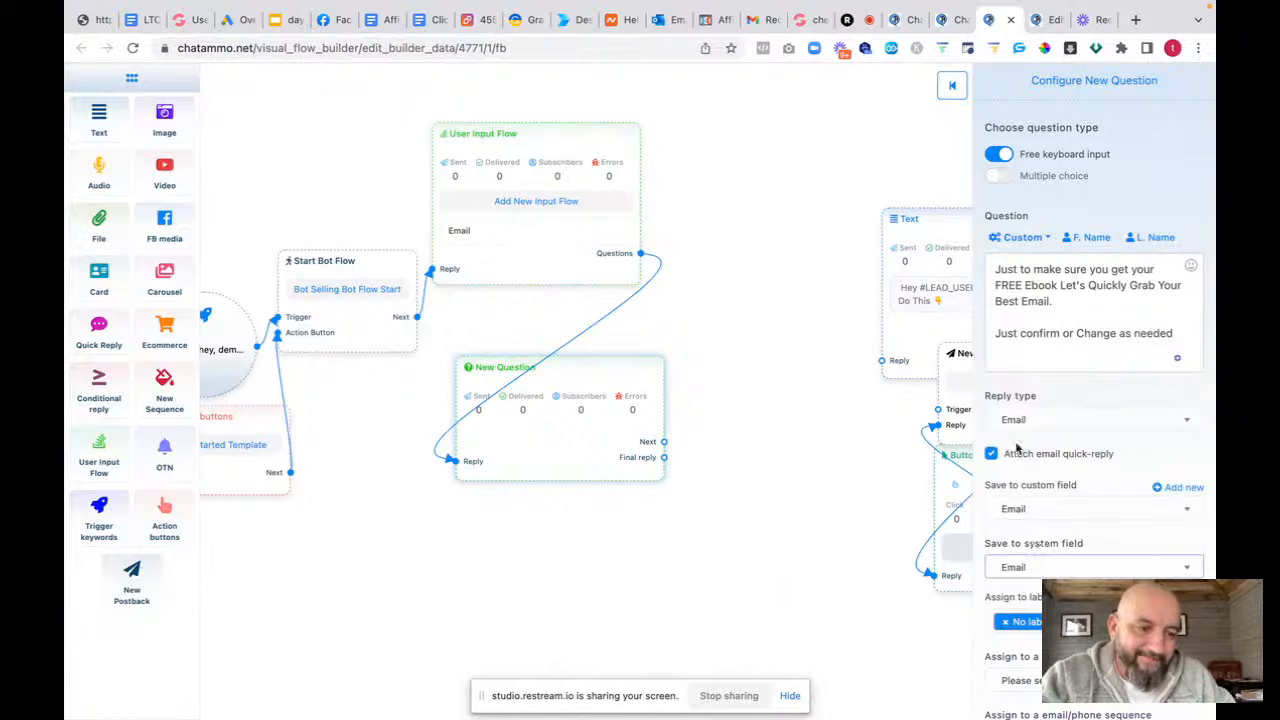
pyautogui.scroll(-3, 1030, 480)
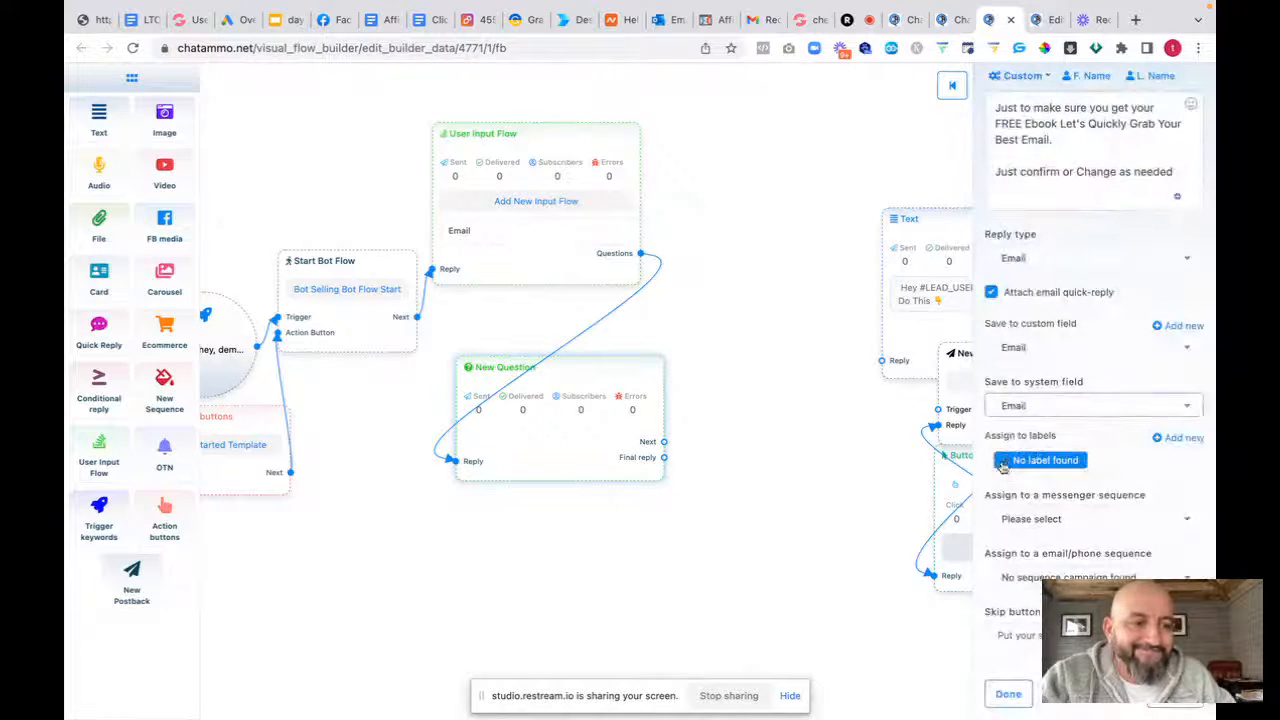
pyautogui.click(1003, 466)
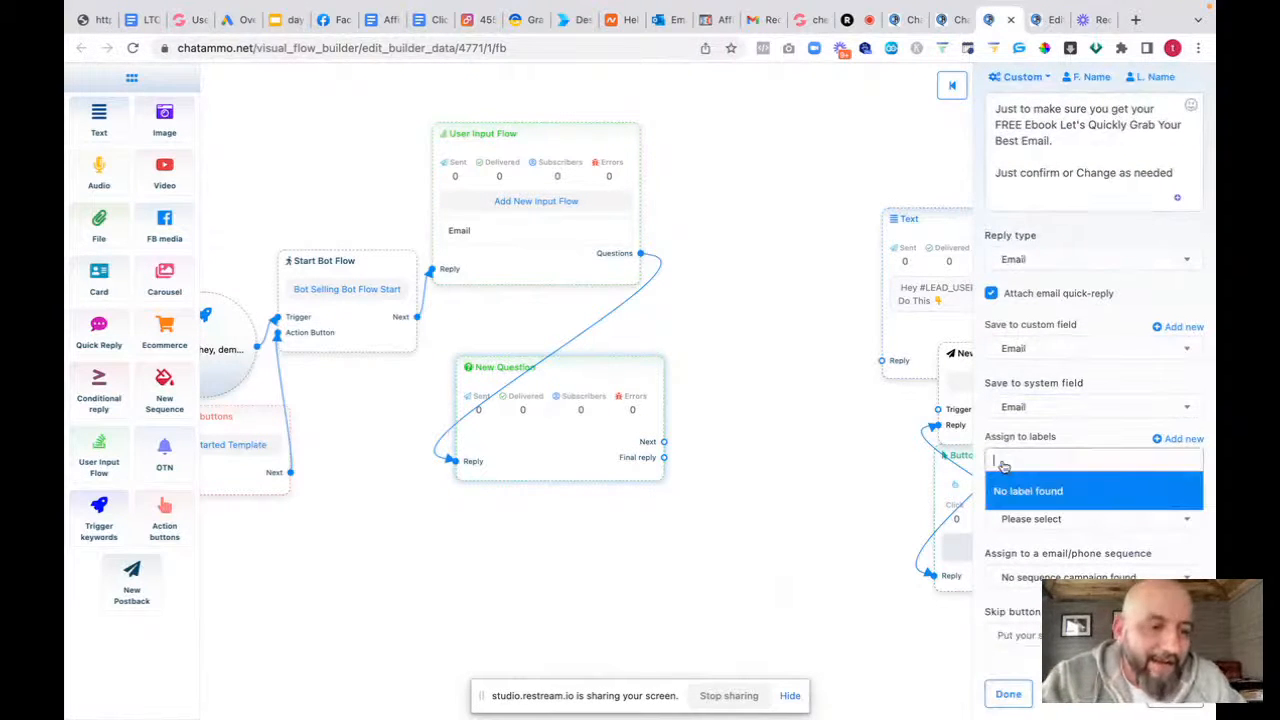
pyautogui.click(1133, 438)
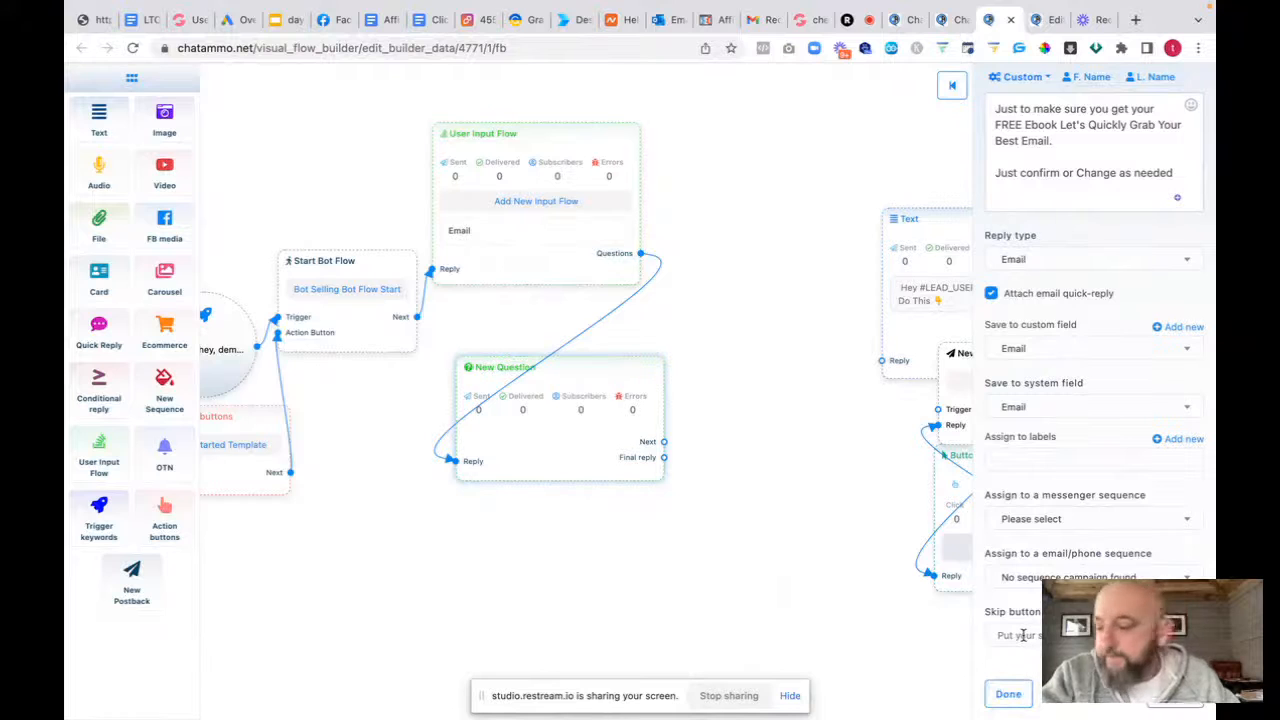
pyautogui.click(1010, 694)
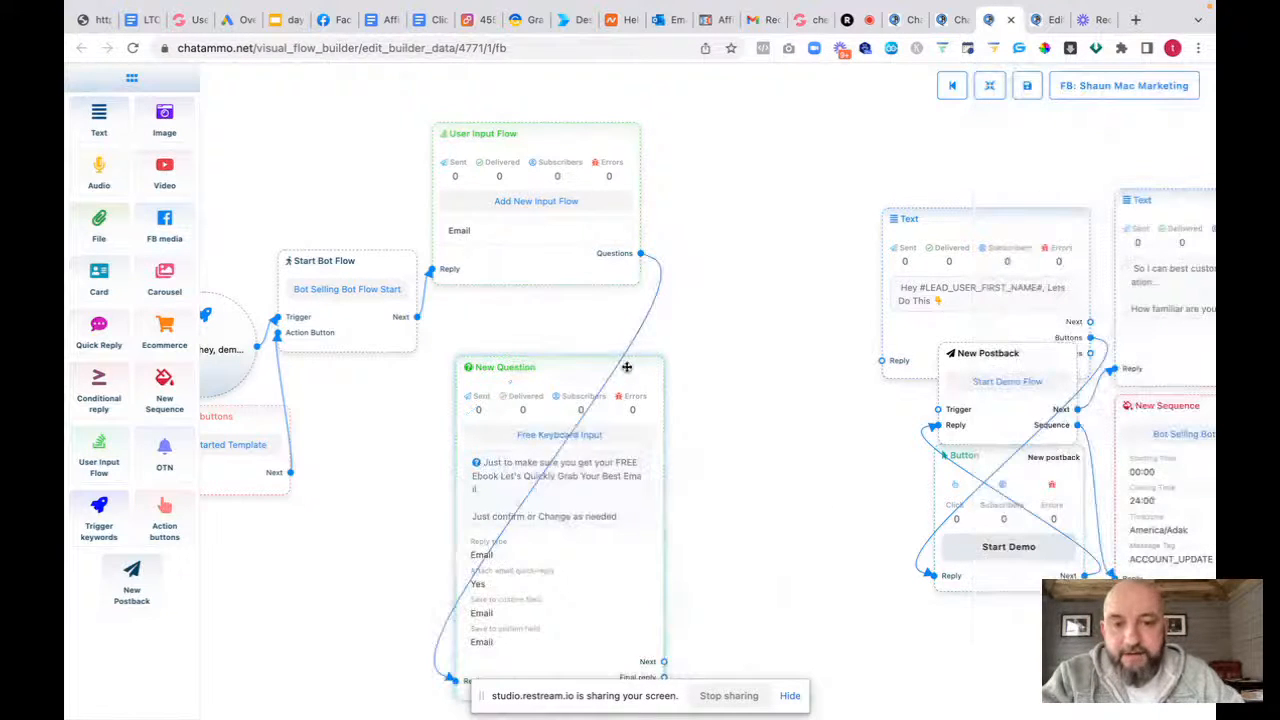
# Reposition the nodes and delete the unneeded greeting Text node
pyautogui.moveTo(626, 367); pyautogui.dragTo(805, 185)
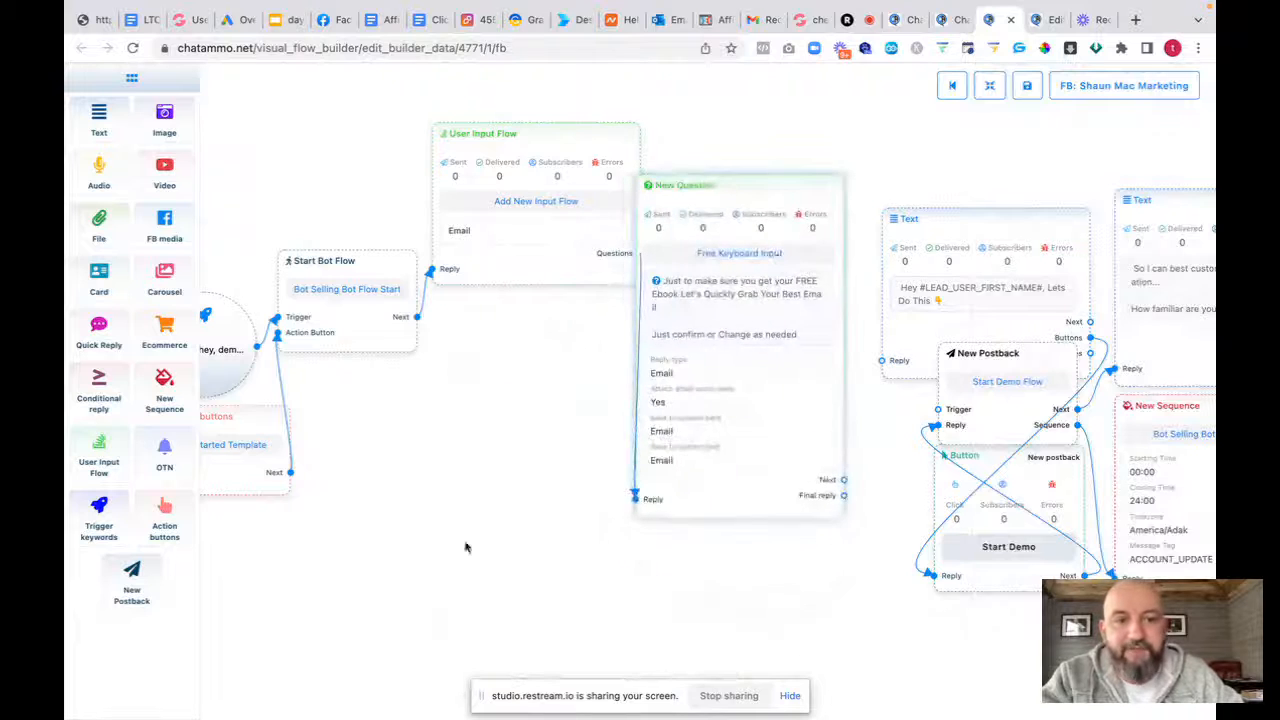
pyautogui.moveTo(465, 547); pyautogui.dragTo(232, 594)
pyautogui.moveTo(734, 266); pyautogui.dragTo(709, 178)
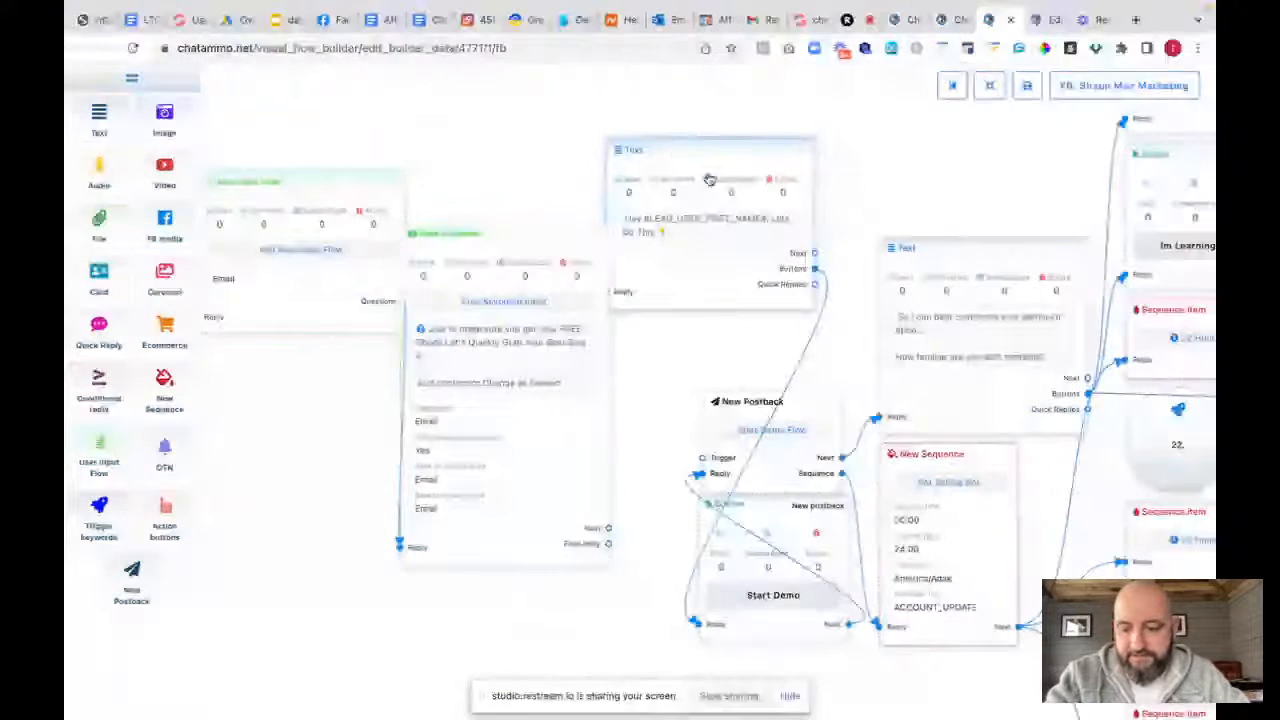
pyautogui.rightClick(711, 172)
pyautogui.click(742, 176)
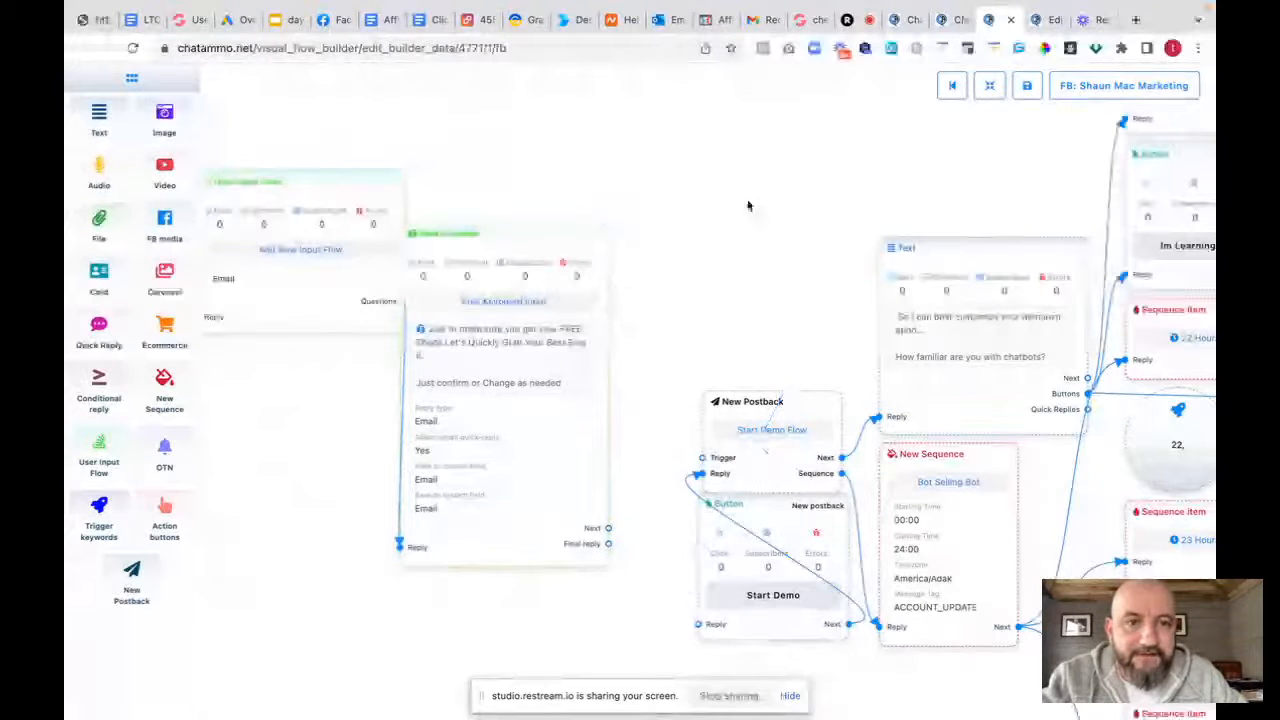
# Delete the leftover Button and New Postback nodes
pyautogui.moveTo(768, 428); pyautogui.dragTo(793, 233)
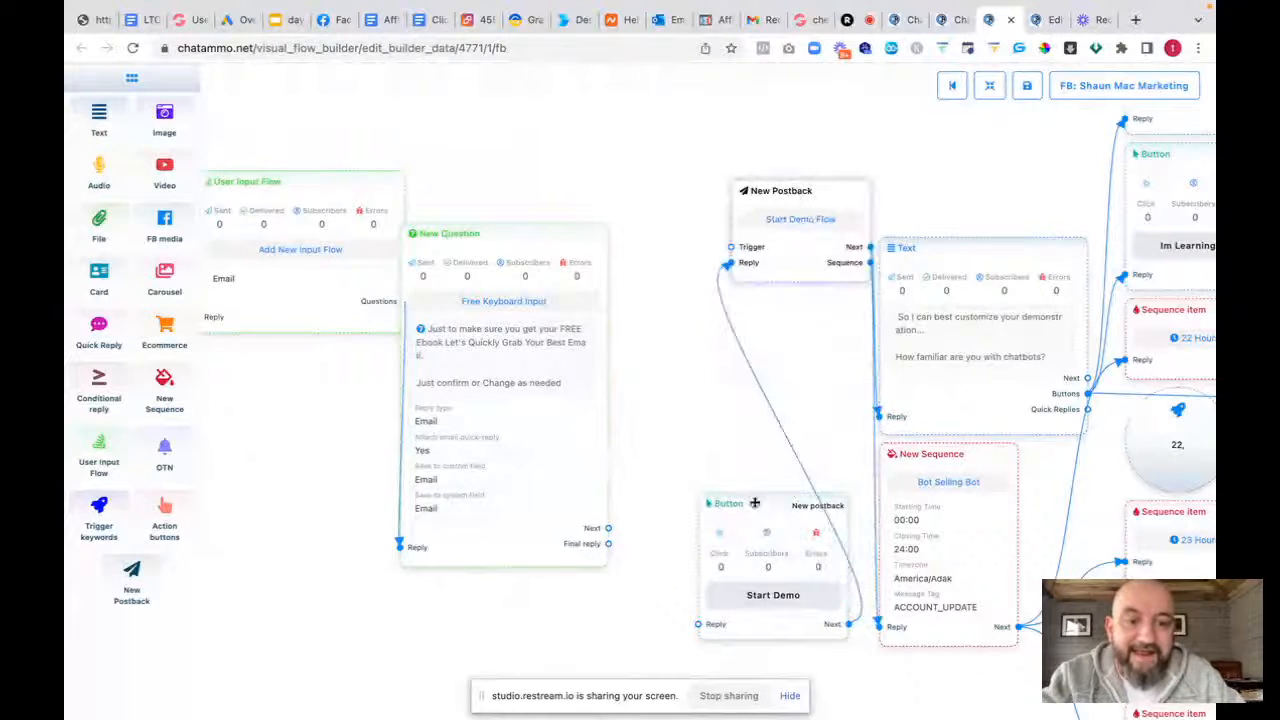
pyautogui.moveTo(754, 503); pyautogui.dragTo(699, 401)
pyautogui.rightClick(697, 440)
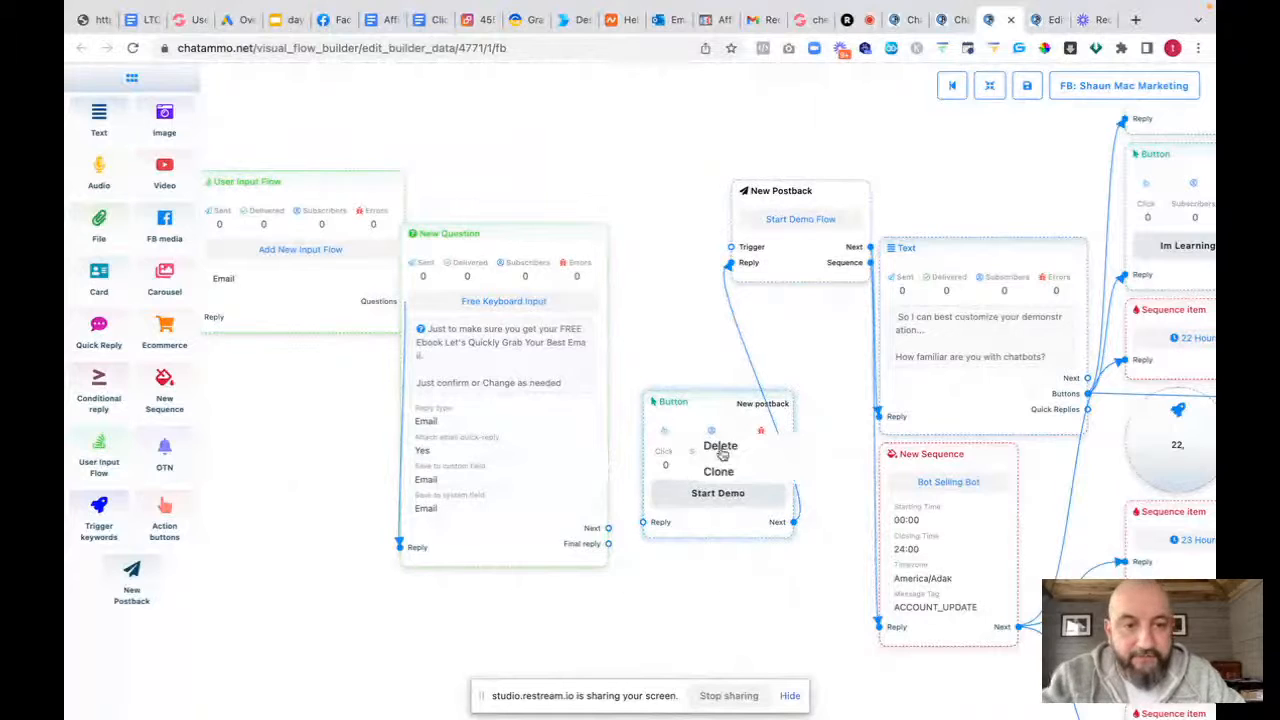
pyautogui.click(722, 450)
pyautogui.rightClick(779, 259)
pyautogui.click(803, 266)
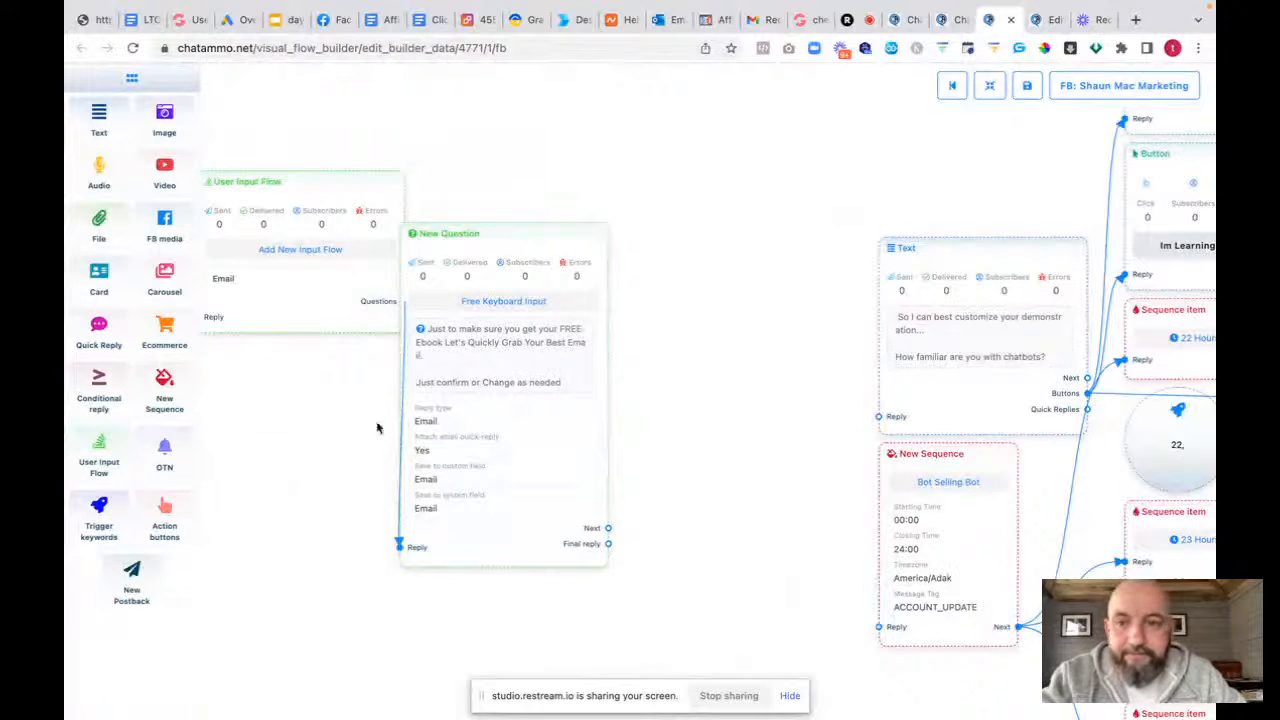
# Line up the trigger, Start Bot Flow, User Input Flow and New Question nodes in a tidy row
pyautogui.hscroll(-10, 377, 423)
pyautogui.moveTo(336, 480); pyautogui.dragTo(275, 453)
pyautogui.moveTo(339, 318); pyautogui.dragTo(222, 282)
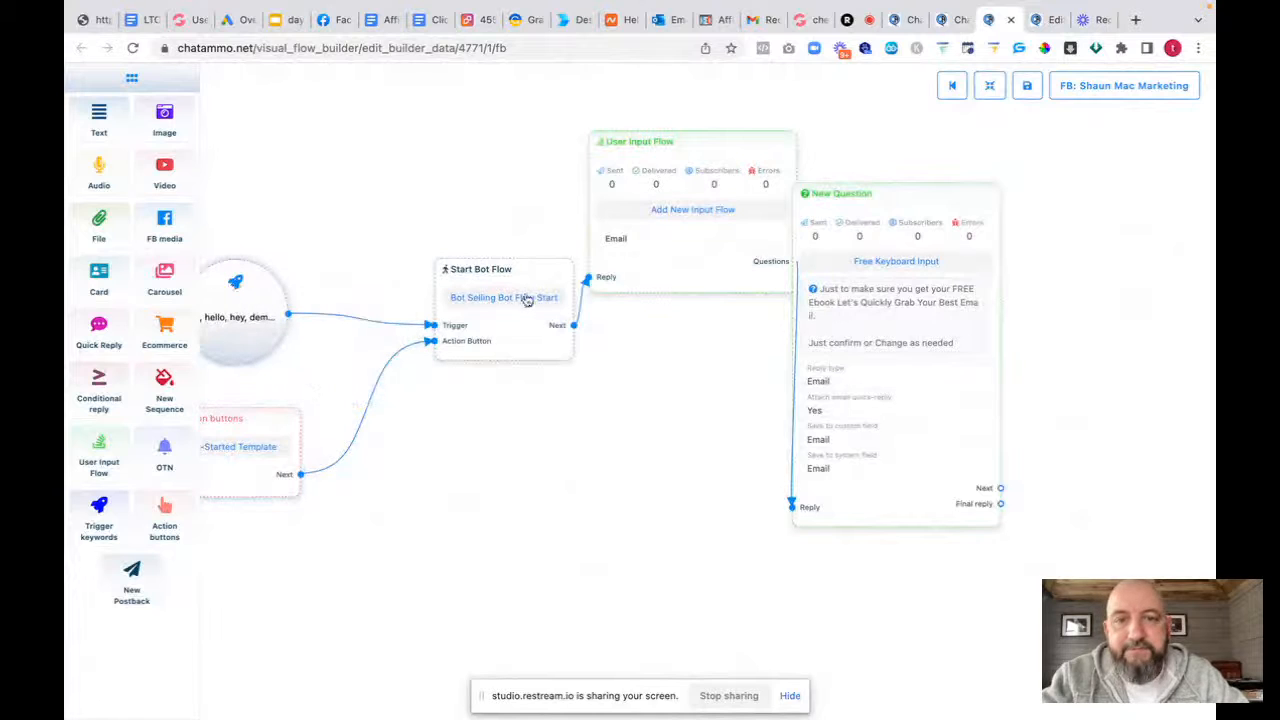
pyautogui.moveTo(526, 262); pyautogui.dragTo(421, 288)
pyautogui.moveTo(672, 270); pyautogui.dragTo(570, 375)
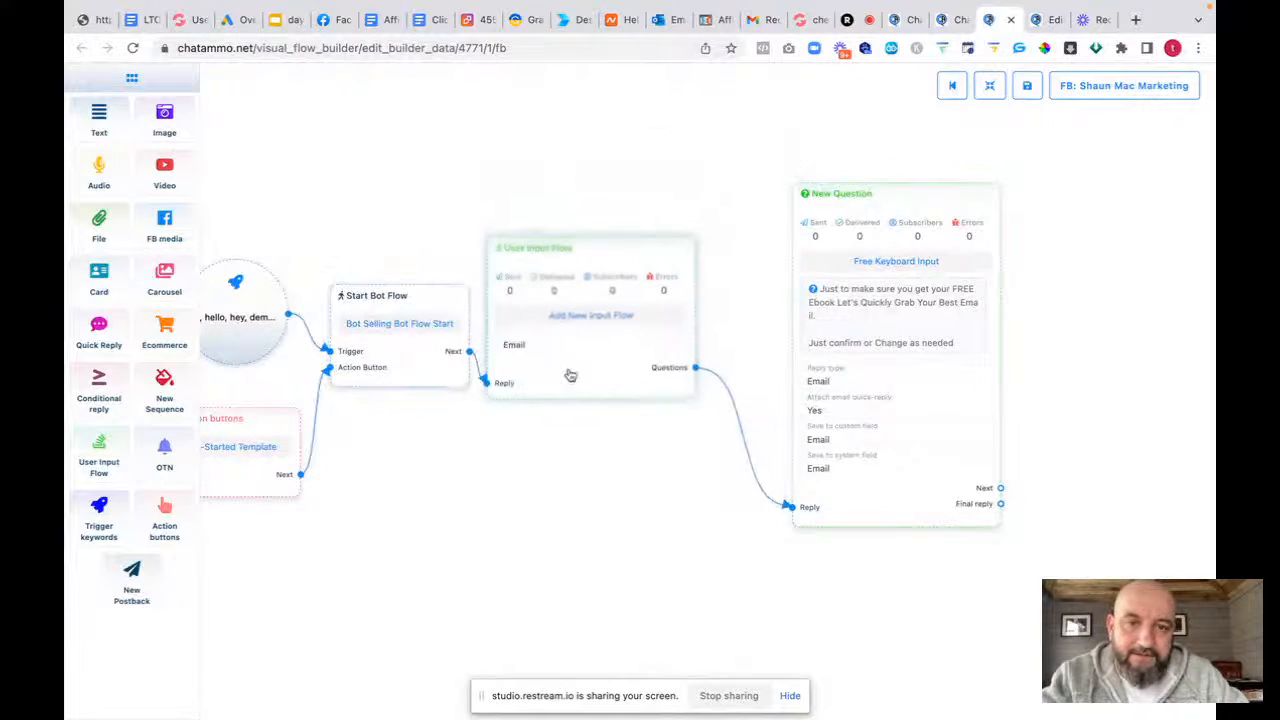
pyautogui.moveTo(911, 508); pyautogui.dragTo(831, 494)
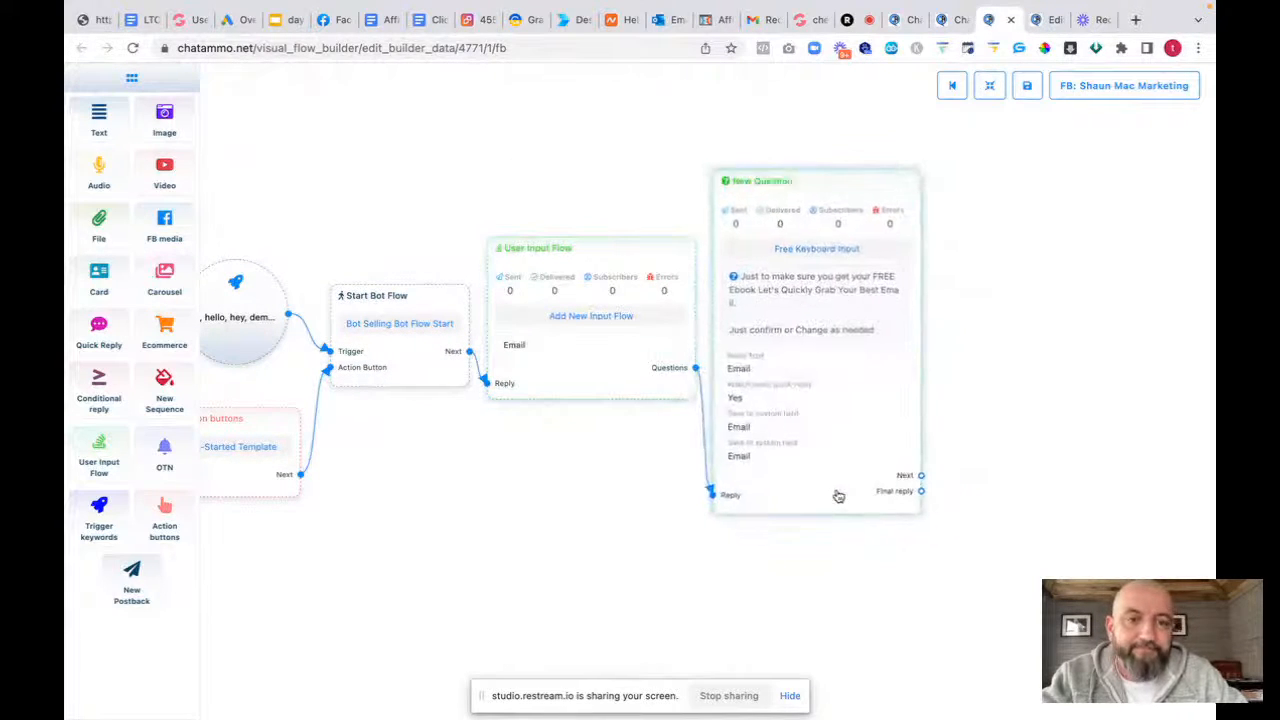
pyautogui.moveTo(788, 546); pyautogui.dragTo(355, 566)
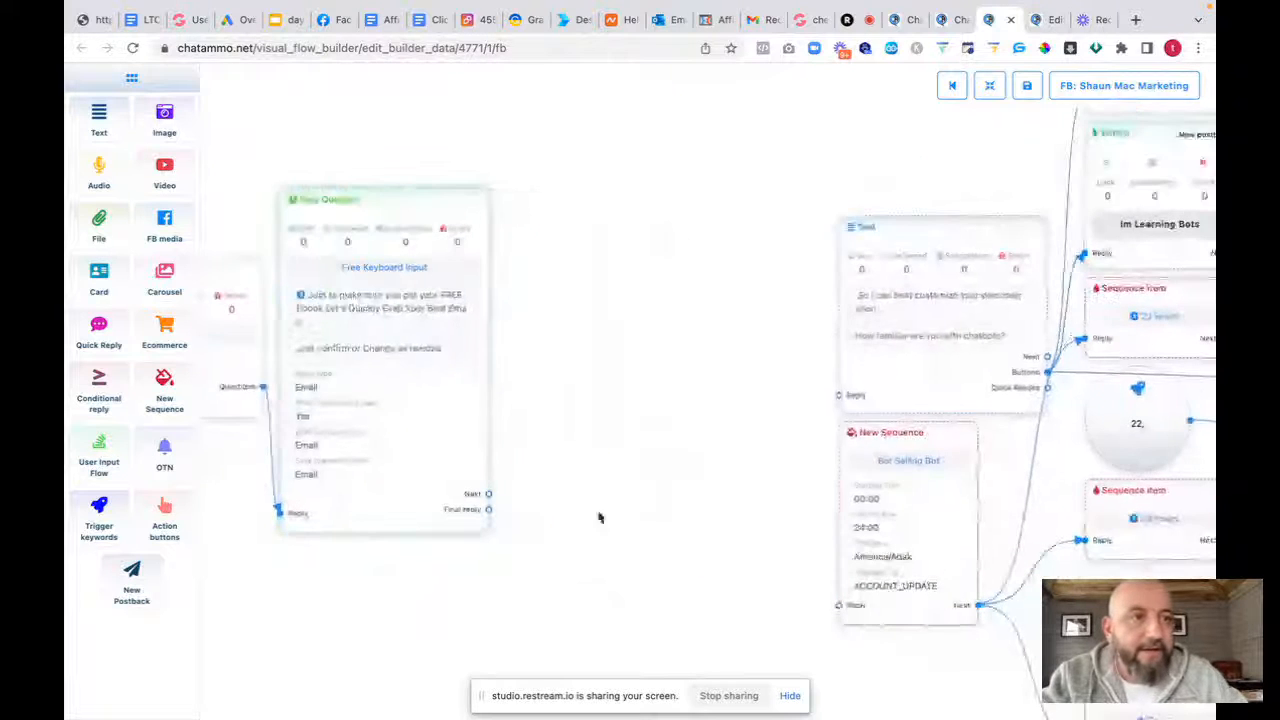
# Open Giphy in a new tab and search for 'hurray' GIFs
pyautogui.click(1135, 19)
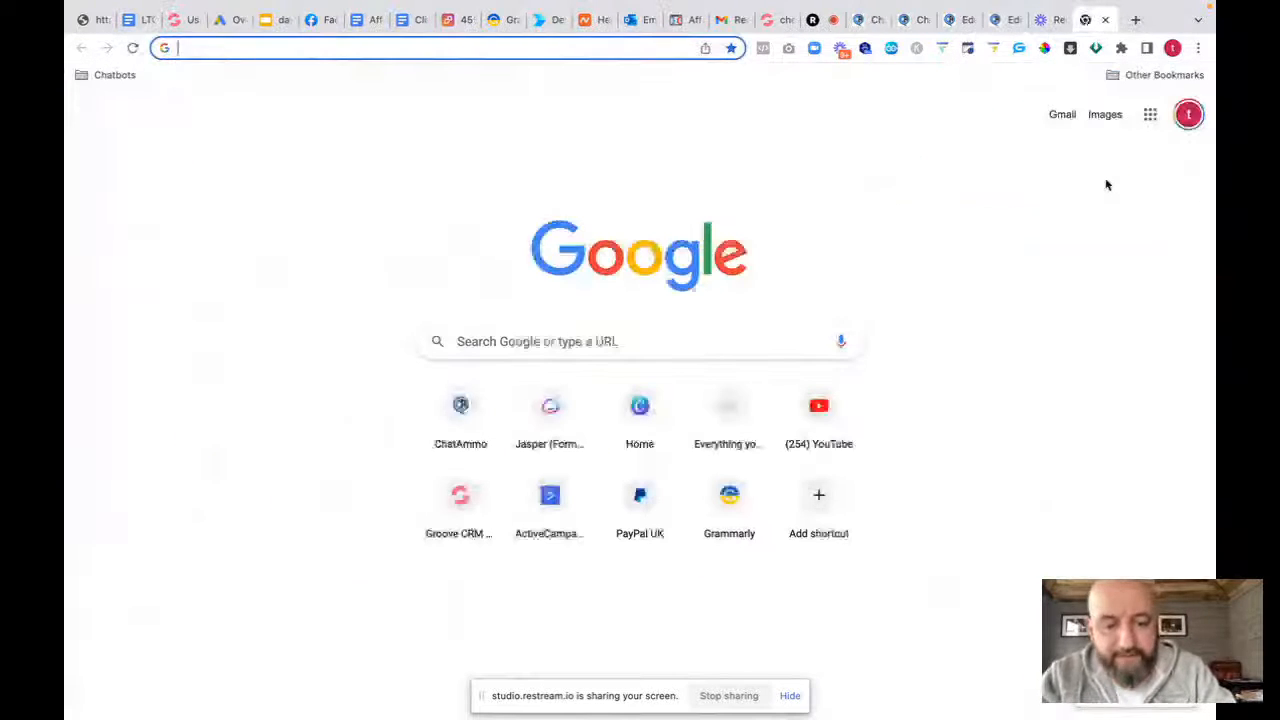
pyautogui.write('giphy.com')
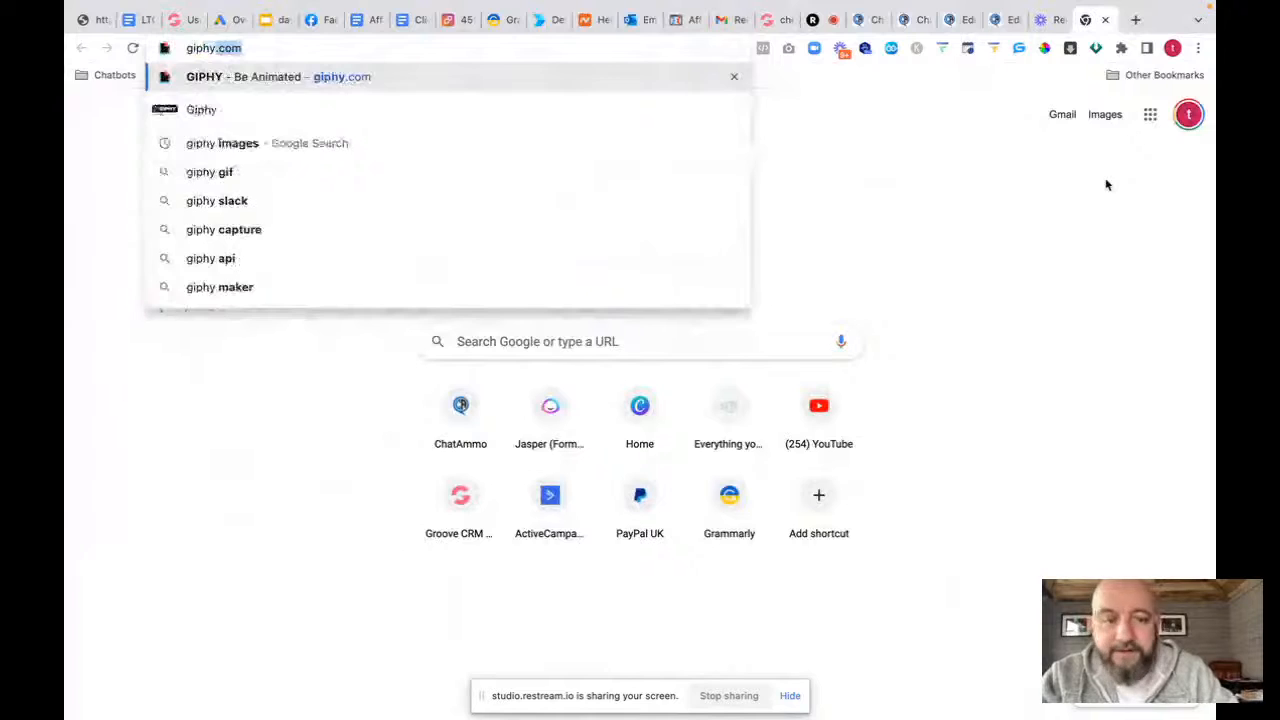
pyautogui.press('Return')
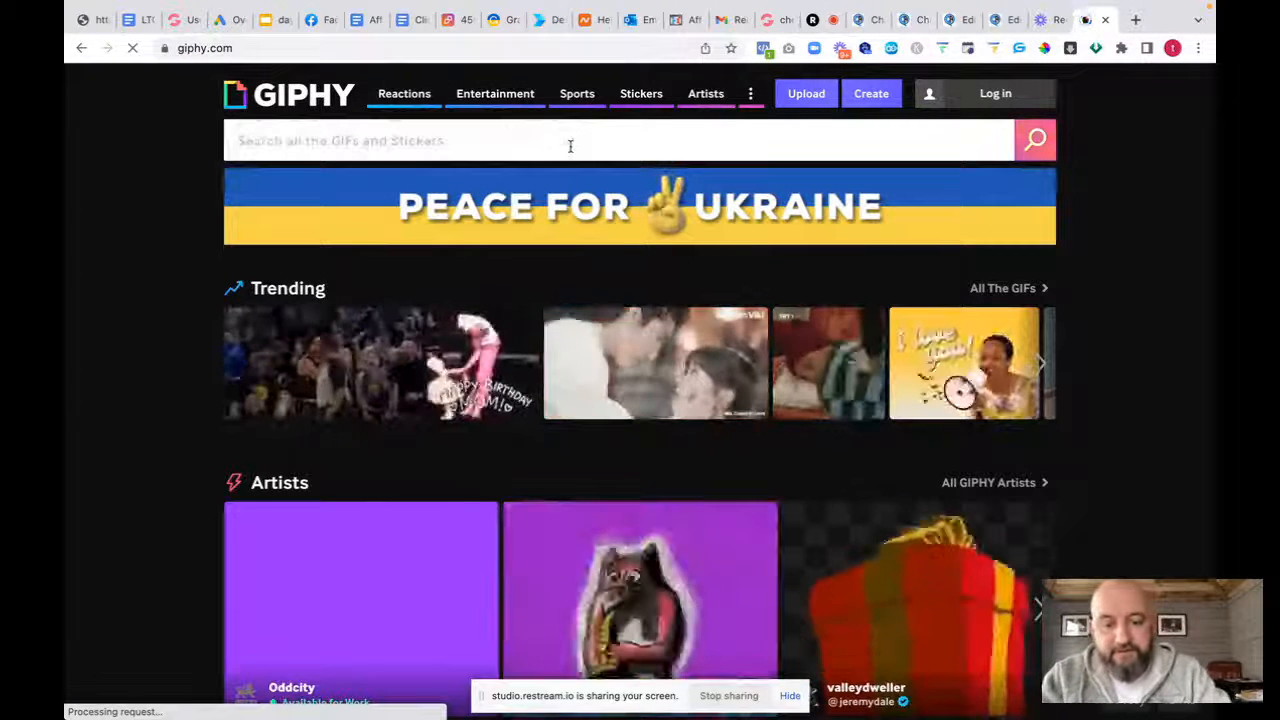
pyautogui.click(570, 146)
pyautogui.write('hurray')
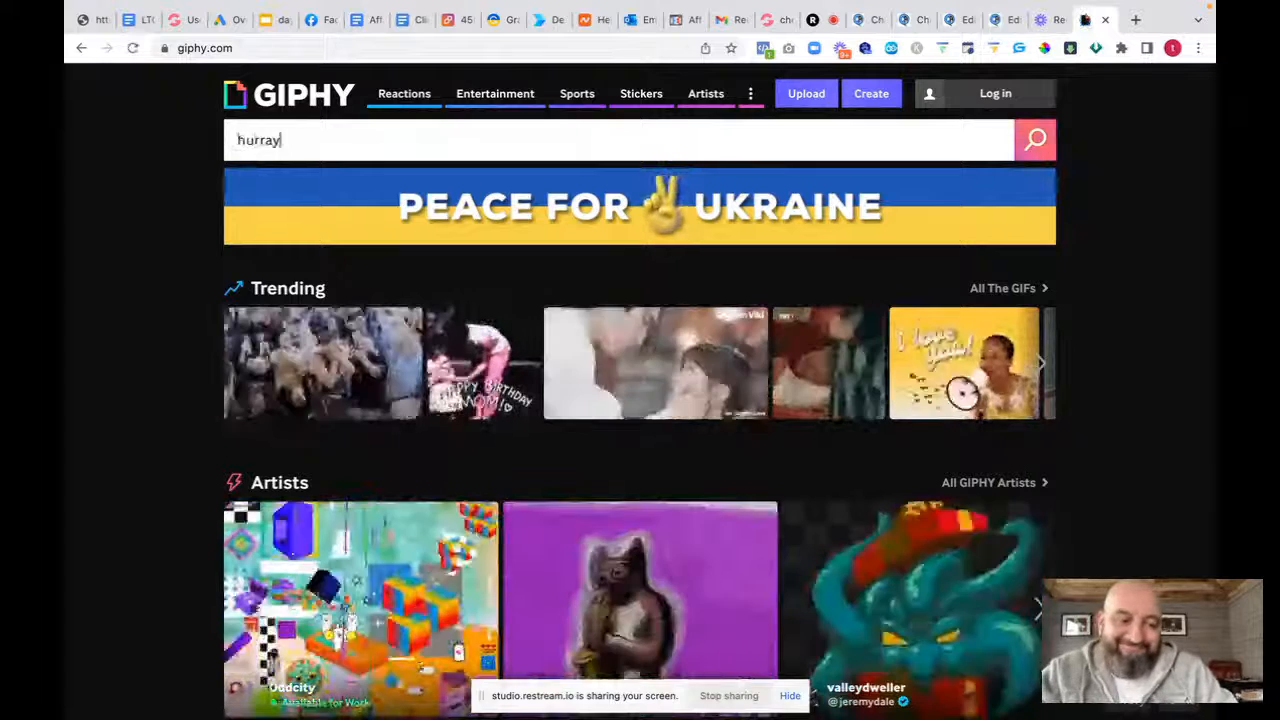
pyautogui.press('Return')
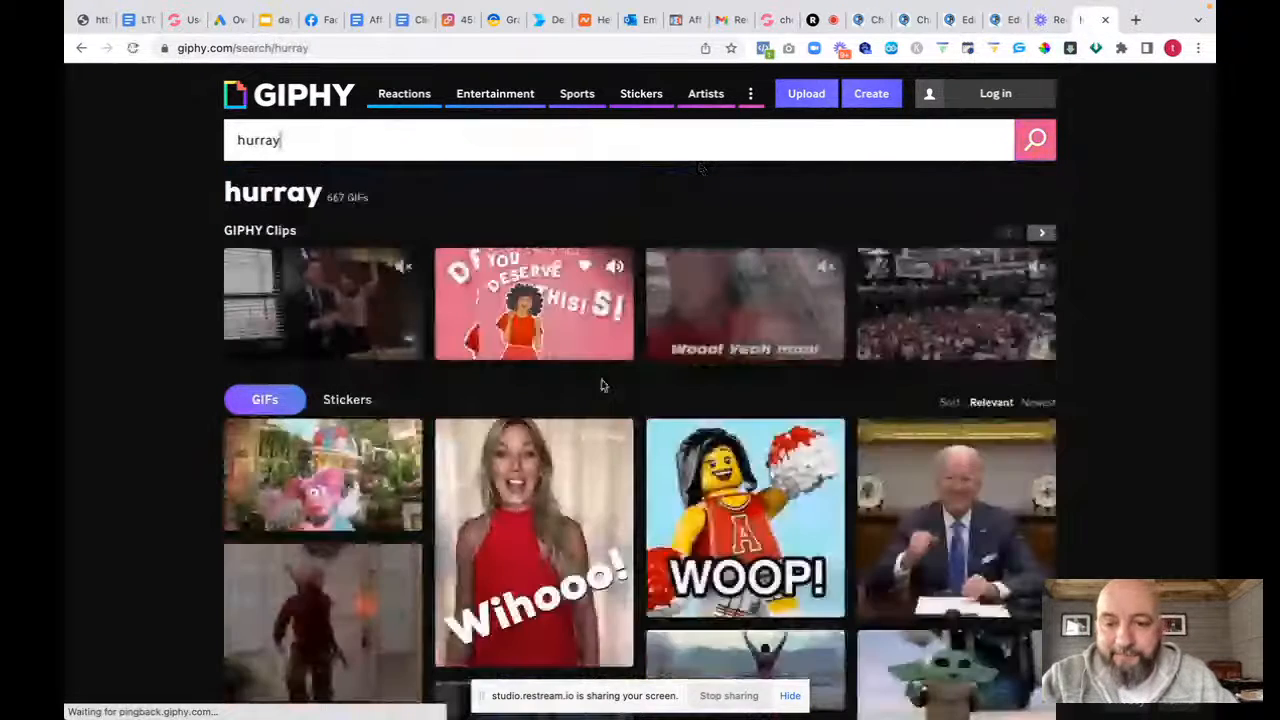
pyautogui.scroll(-3, 574, 480)
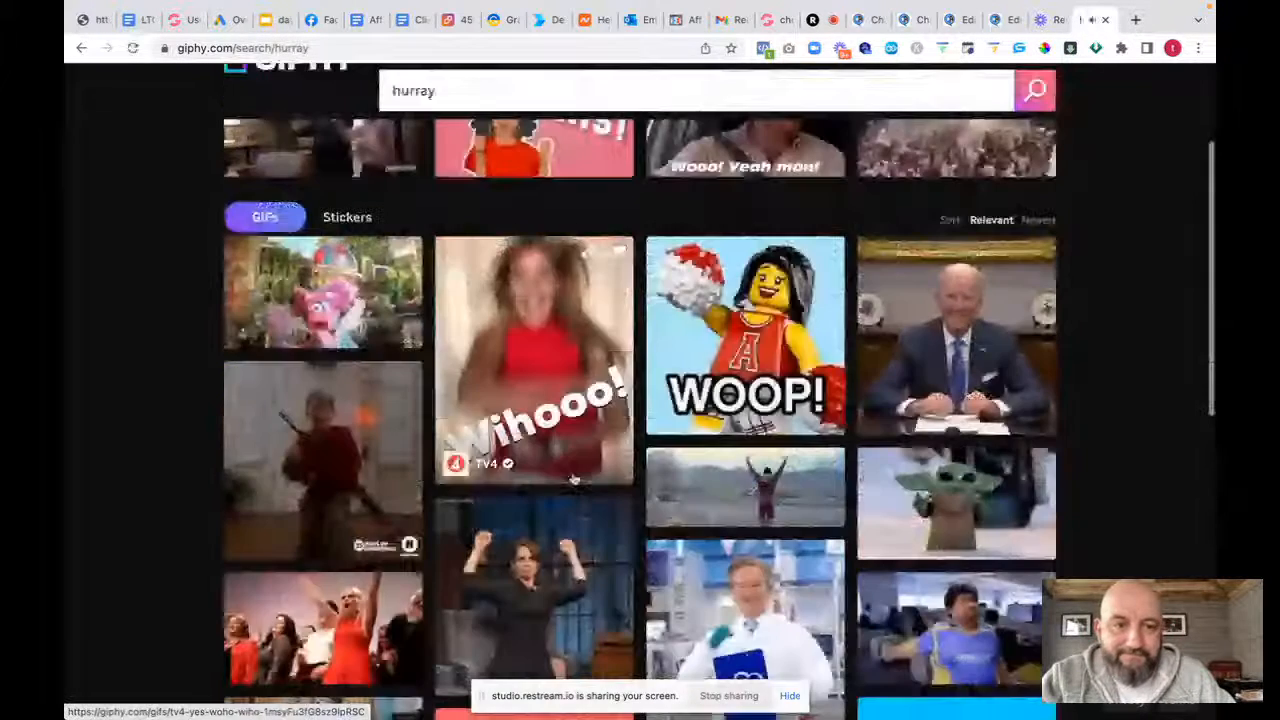
pyautogui.scroll(-2, 574, 480)
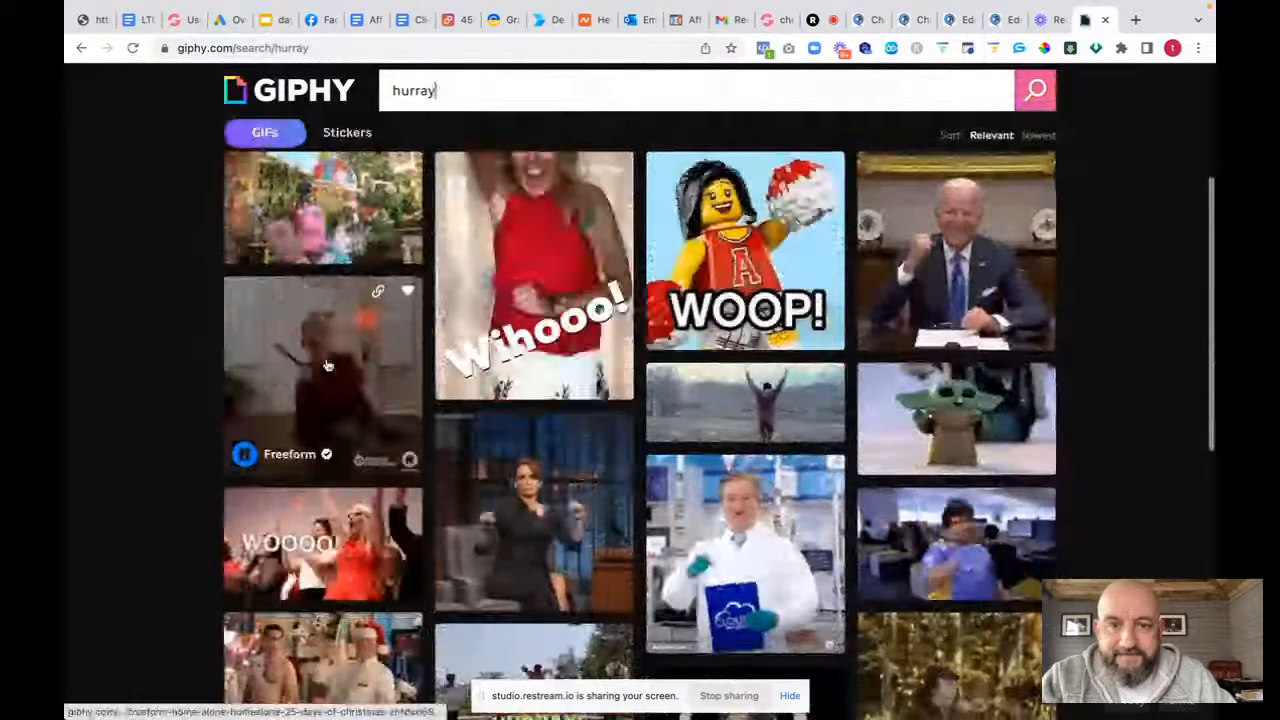
# Copy the link of the Freeform 'Come On Yes' GIF and return to ChatAmmo
pyautogui.click(327, 366)
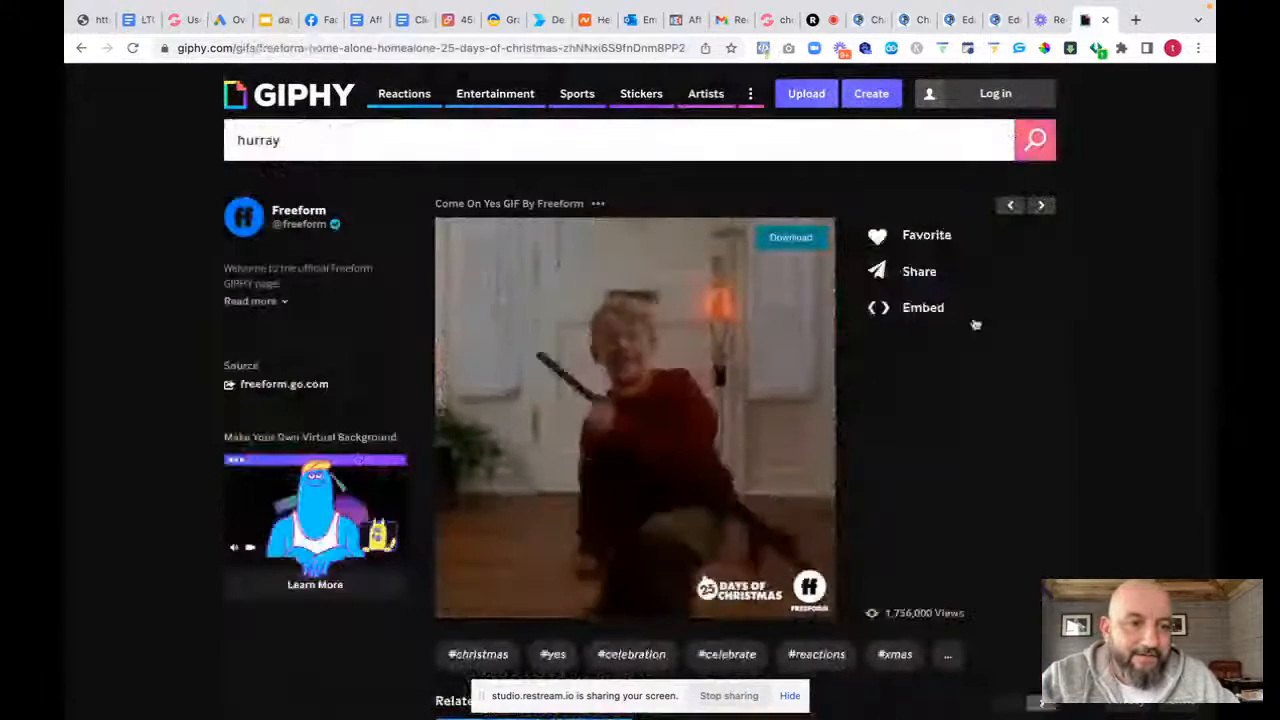
pyautogui.click(919, 271)
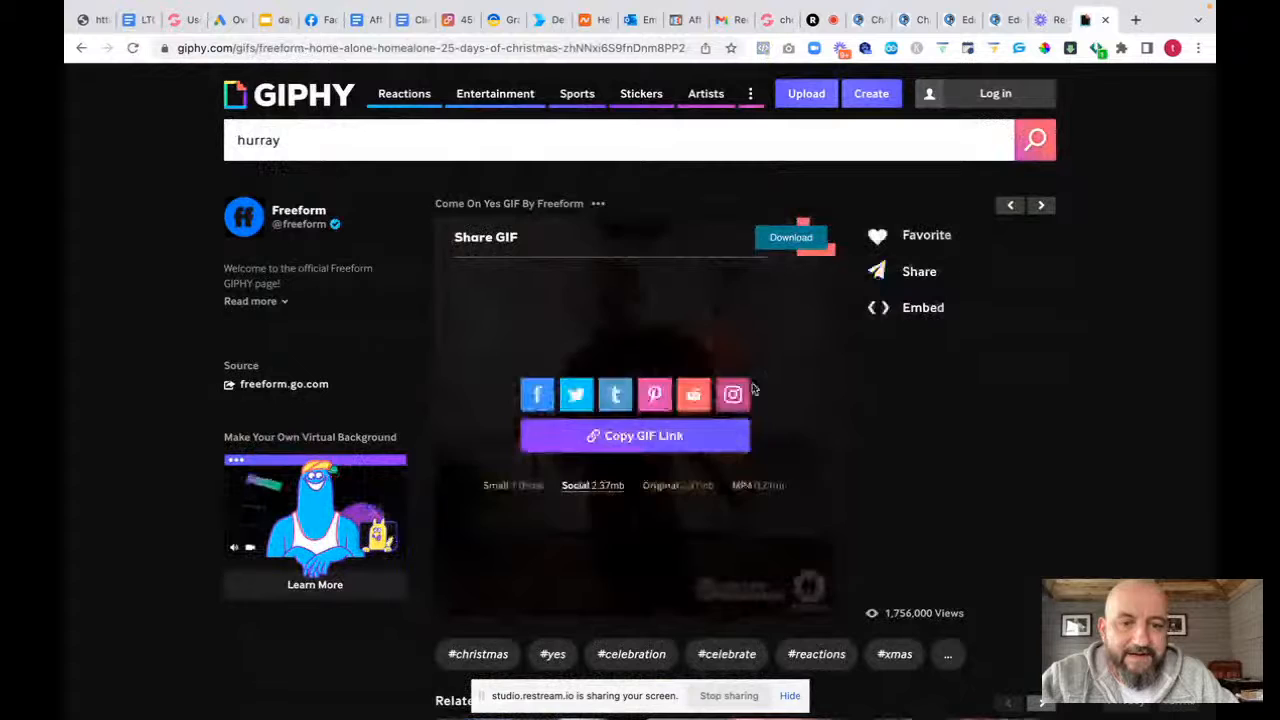
pyautogui.click(623, 440)
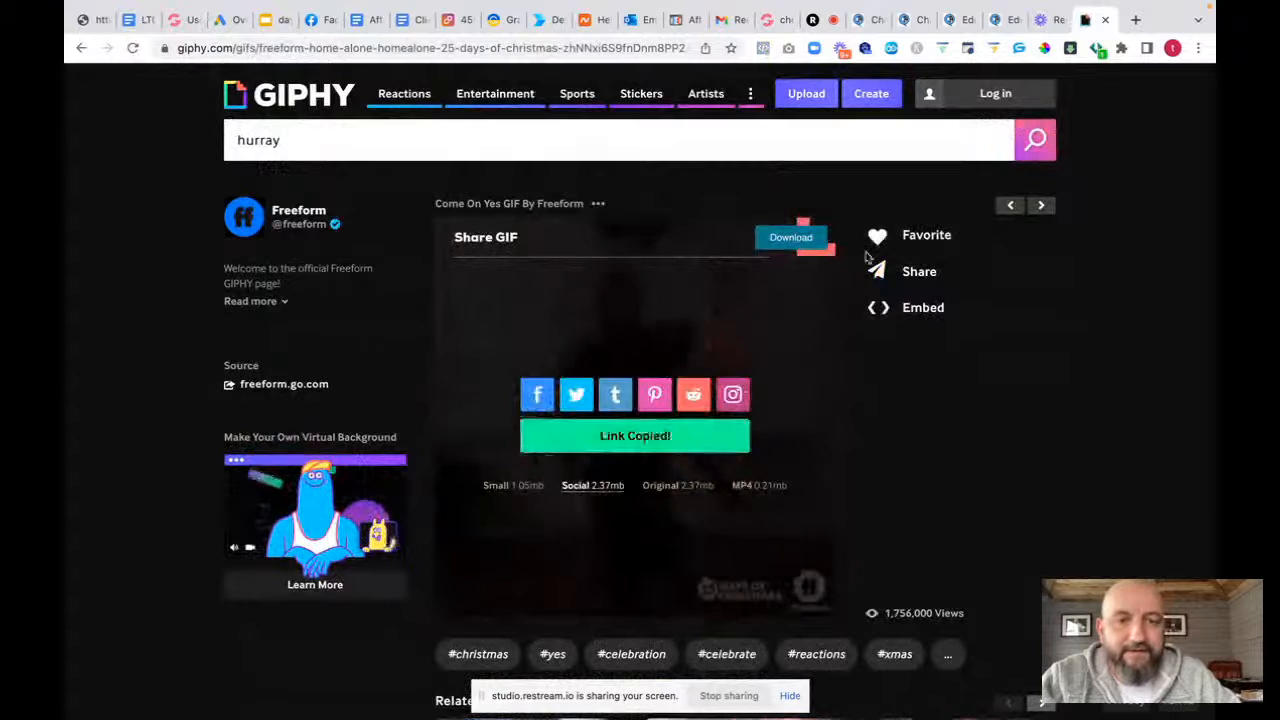
pyautogui.click(908, 20)
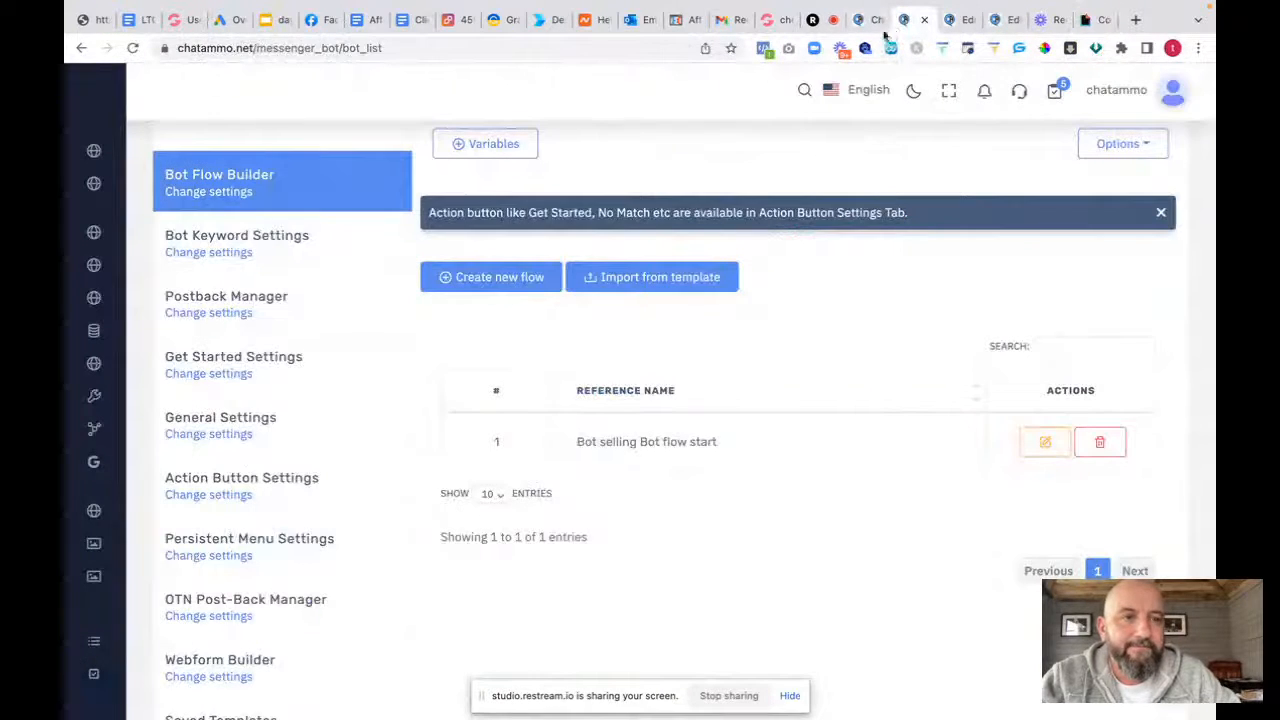
# Add an Image block to the flow canvas
pyautogui.click(958, 20)
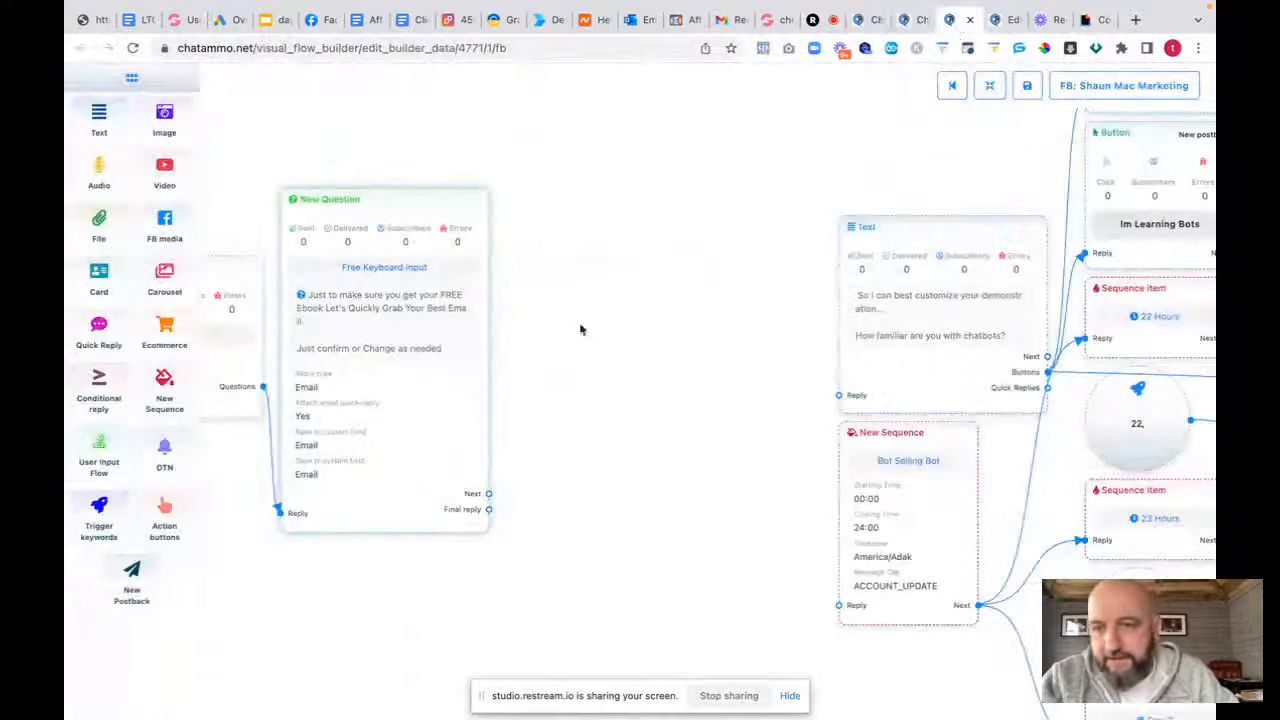
pyautogui.moveTo(160, 120); pyautogui.dragTo(632, 386)
pyautogui.moveTo(490, 510); pyautogui.dragTo(620, 481)
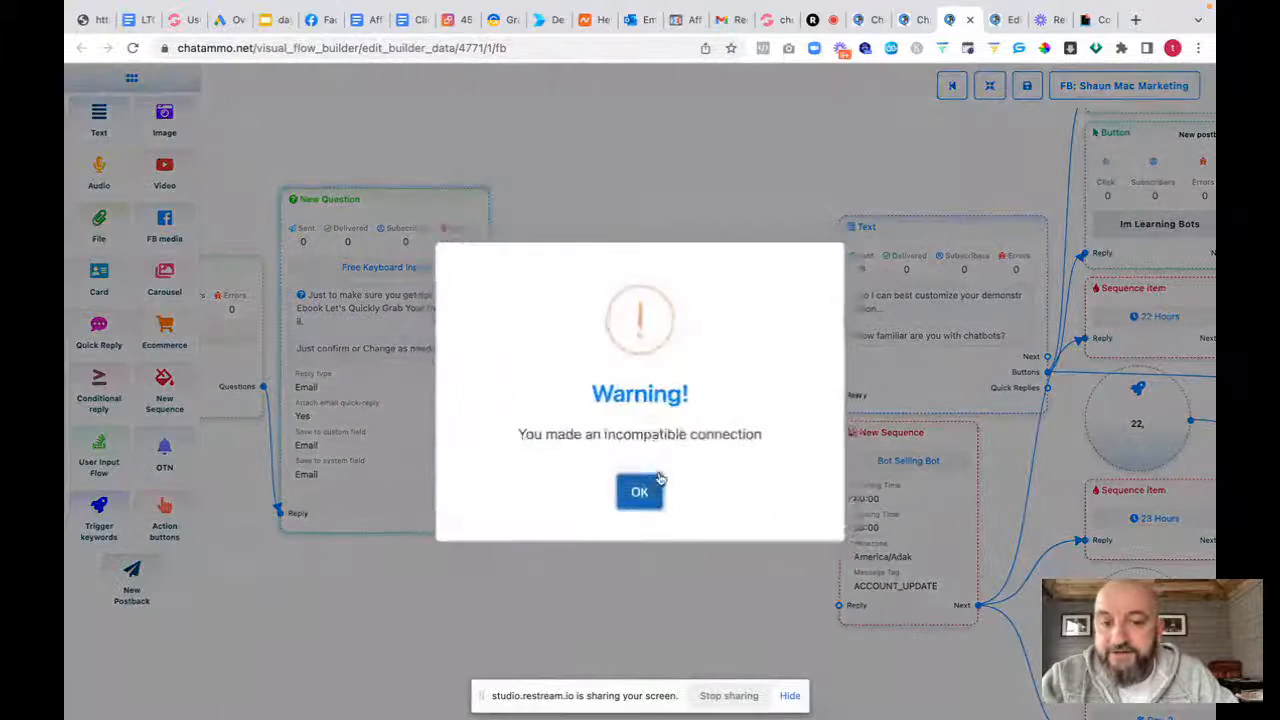
pyautogui.click(640, 490)
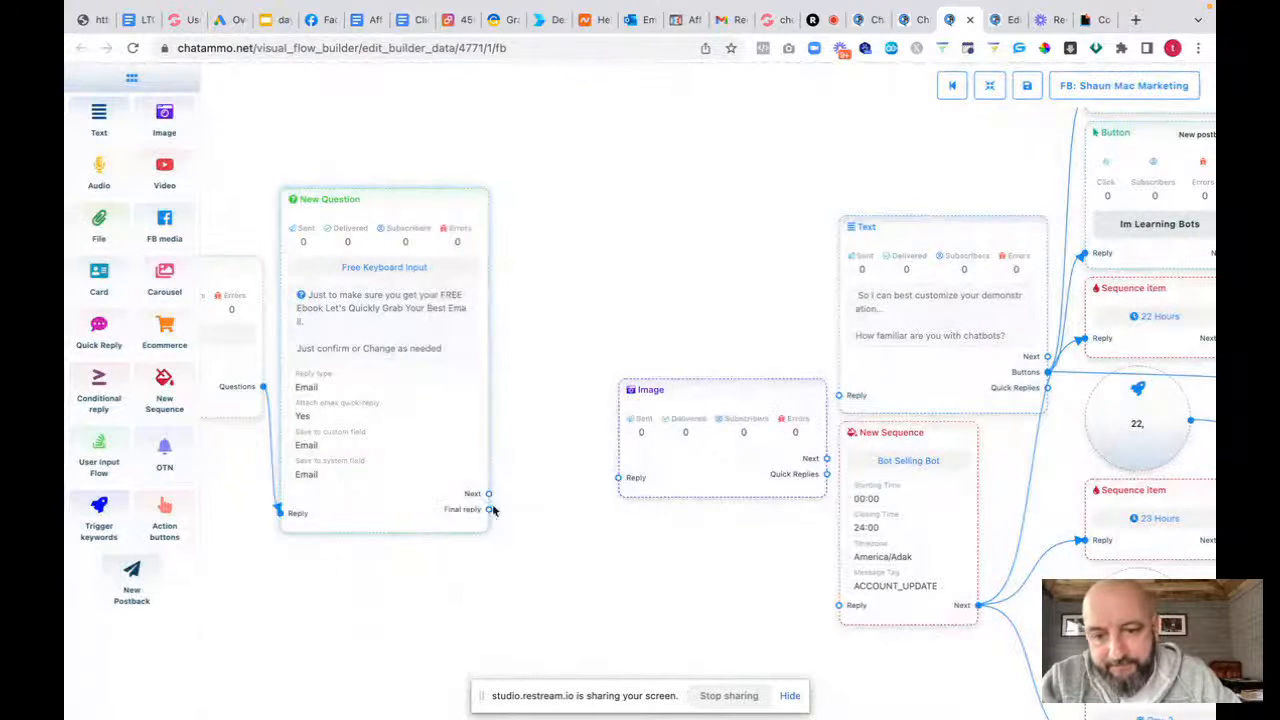
# Create a New Postback titled 'Got email' from the question's final reply
pyautogui.moveTo(490, 508); pyautogui.dragTo(563, 246)
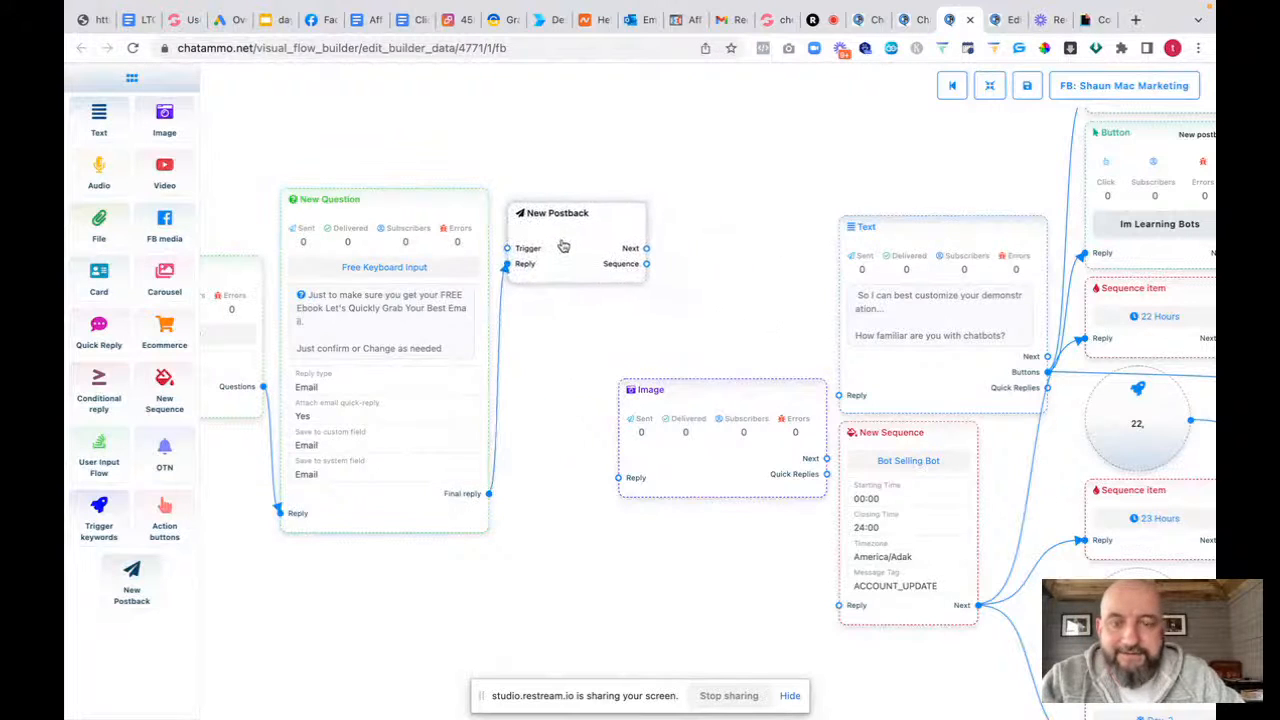
pyautogui.click(563, 246)
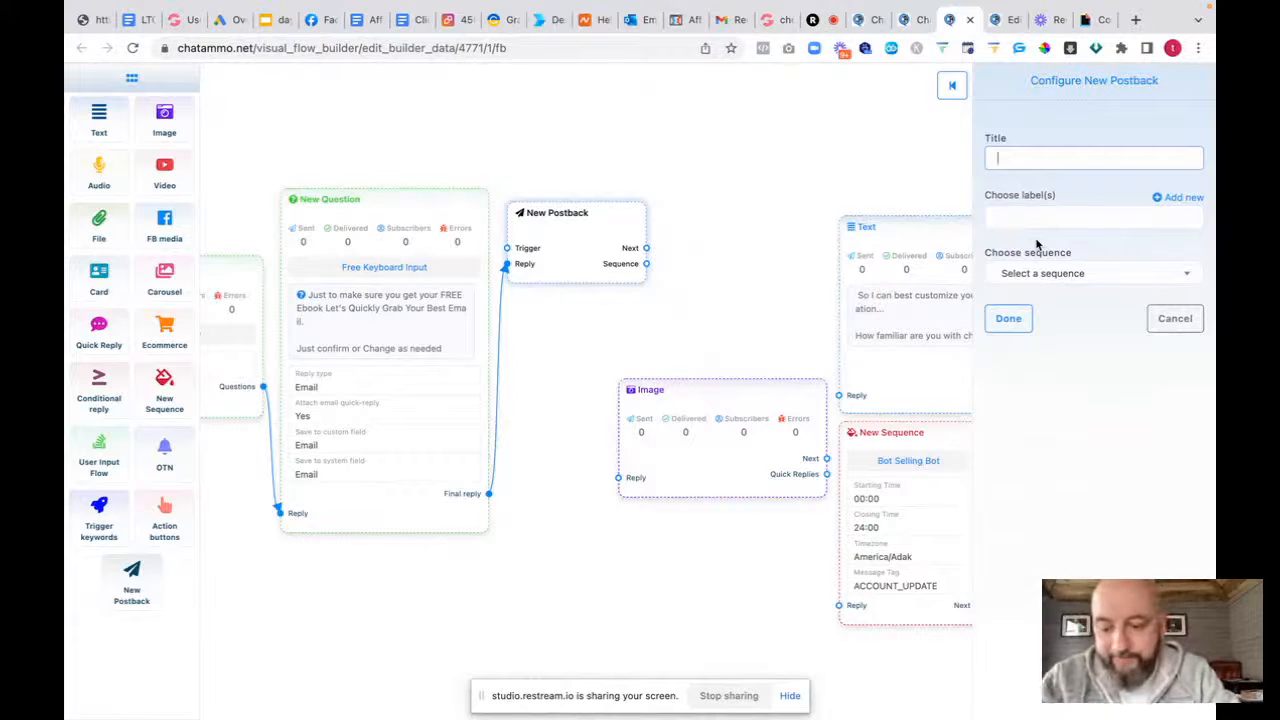
pyautogui.write('Got email')
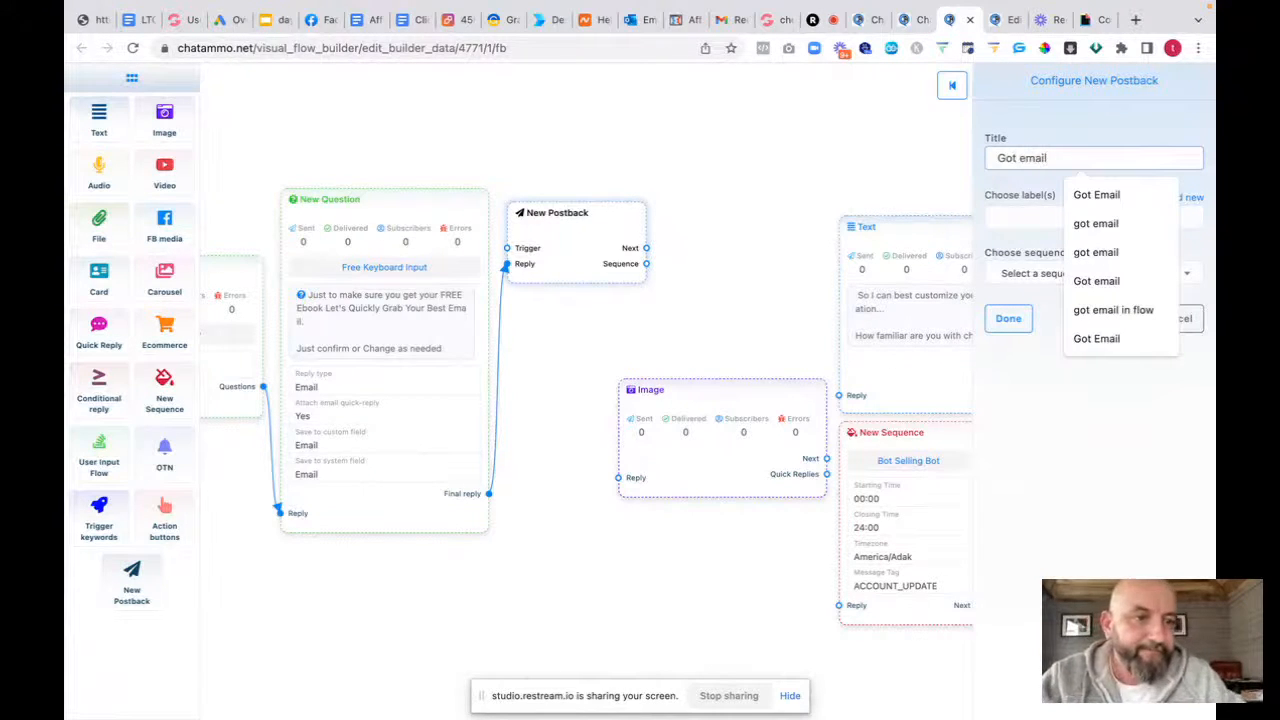
pyautogui.click(1051, 389)
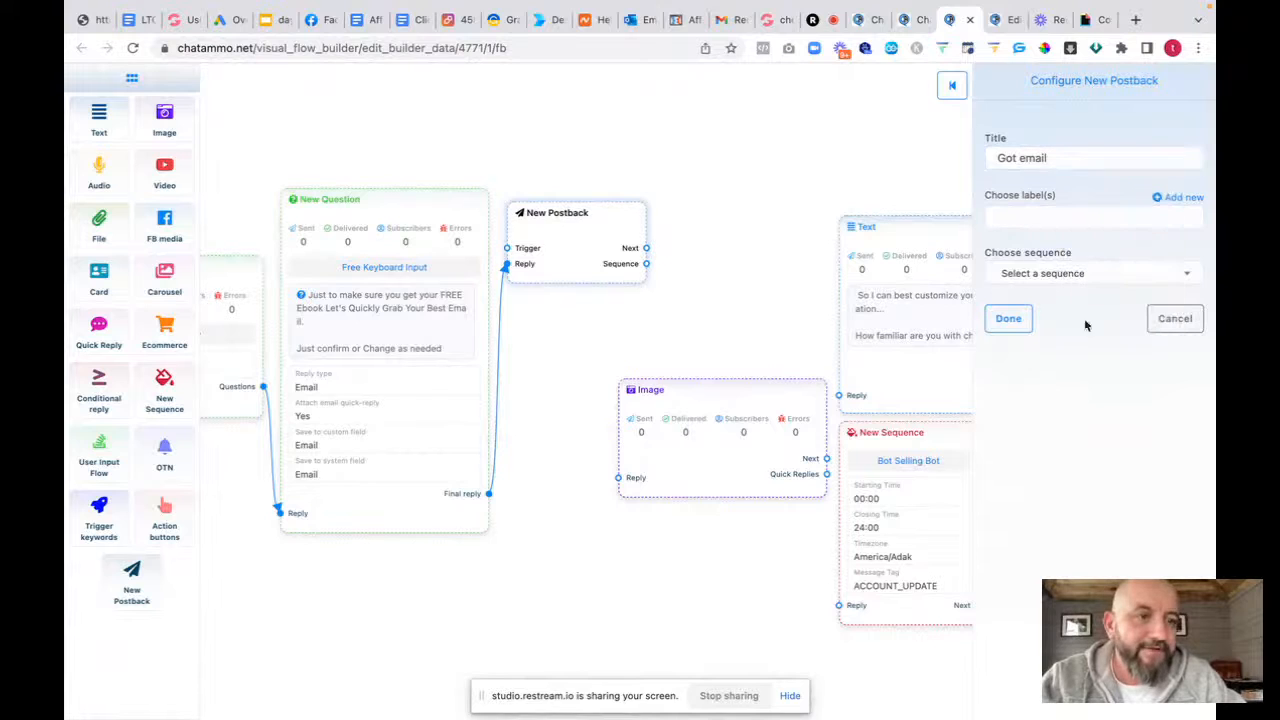
pyautogui.click(1008, 318)
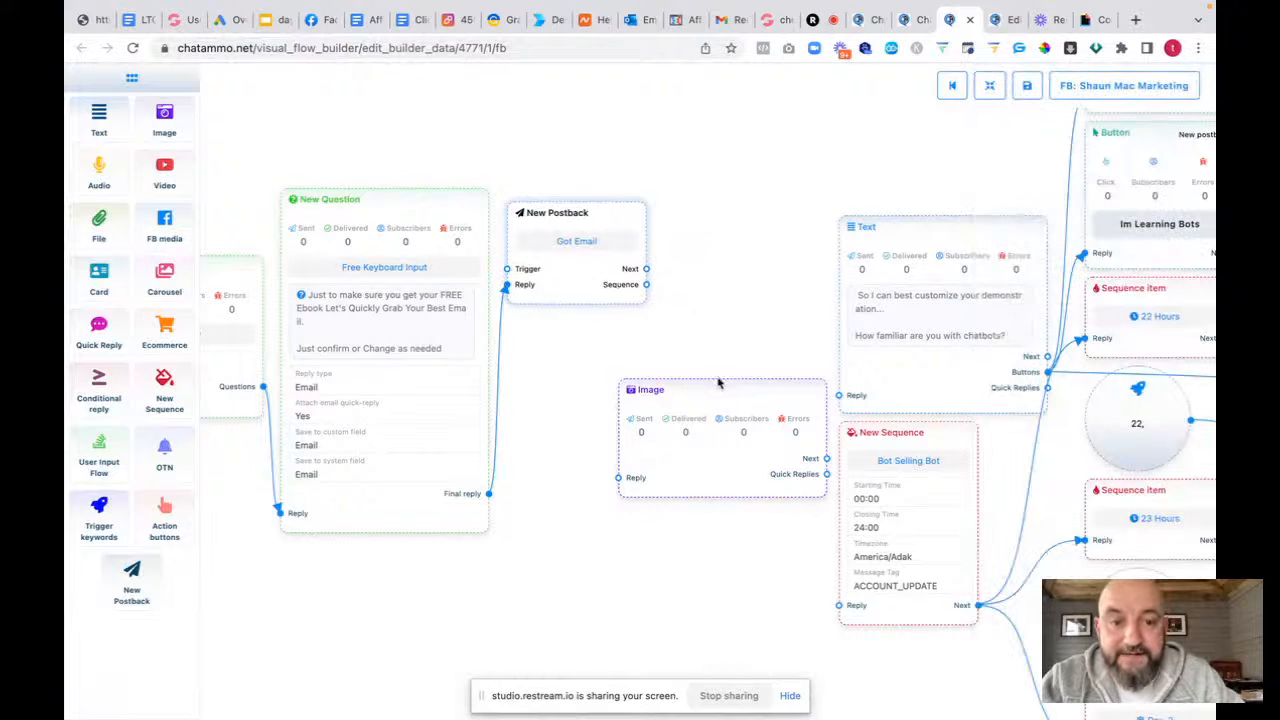
pyautogui.moveTo(718, 382); pyautogui.dragTo(754, 186)
# Set the Image node to the copied Giphy GIF link with the typing indicator on
pyautogui.moveTo(737, 280); pyautogui.dragTo(614, 478)
pyautogui.click(686, 443)
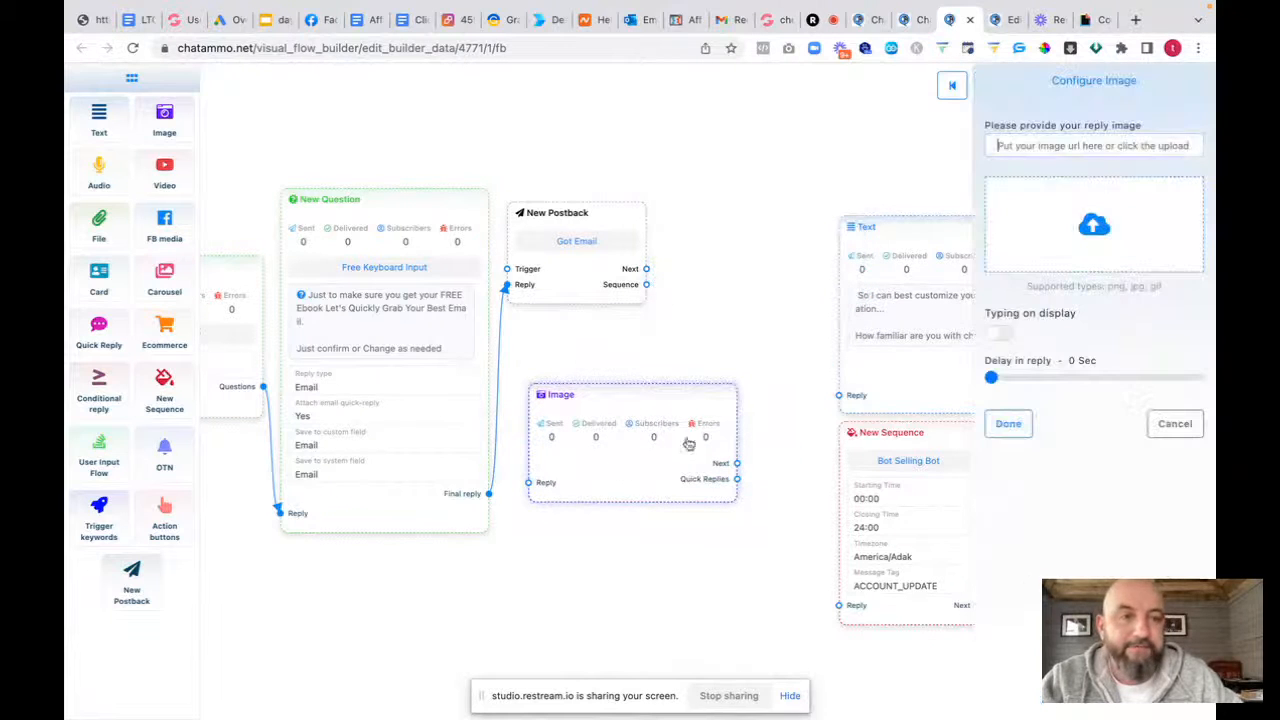
pyautogui.click(1058, 143)
pyautogui.hotkey('ctrl', 'v')
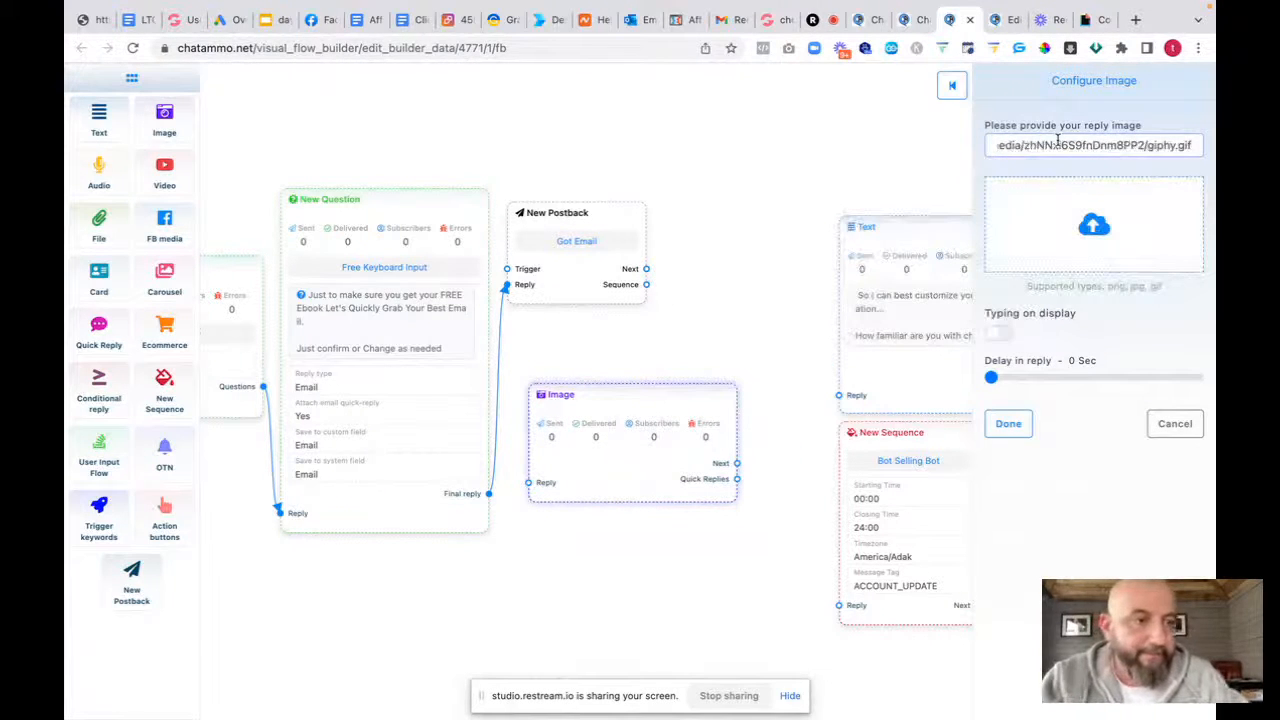
pyautogui.click(1000, 335)
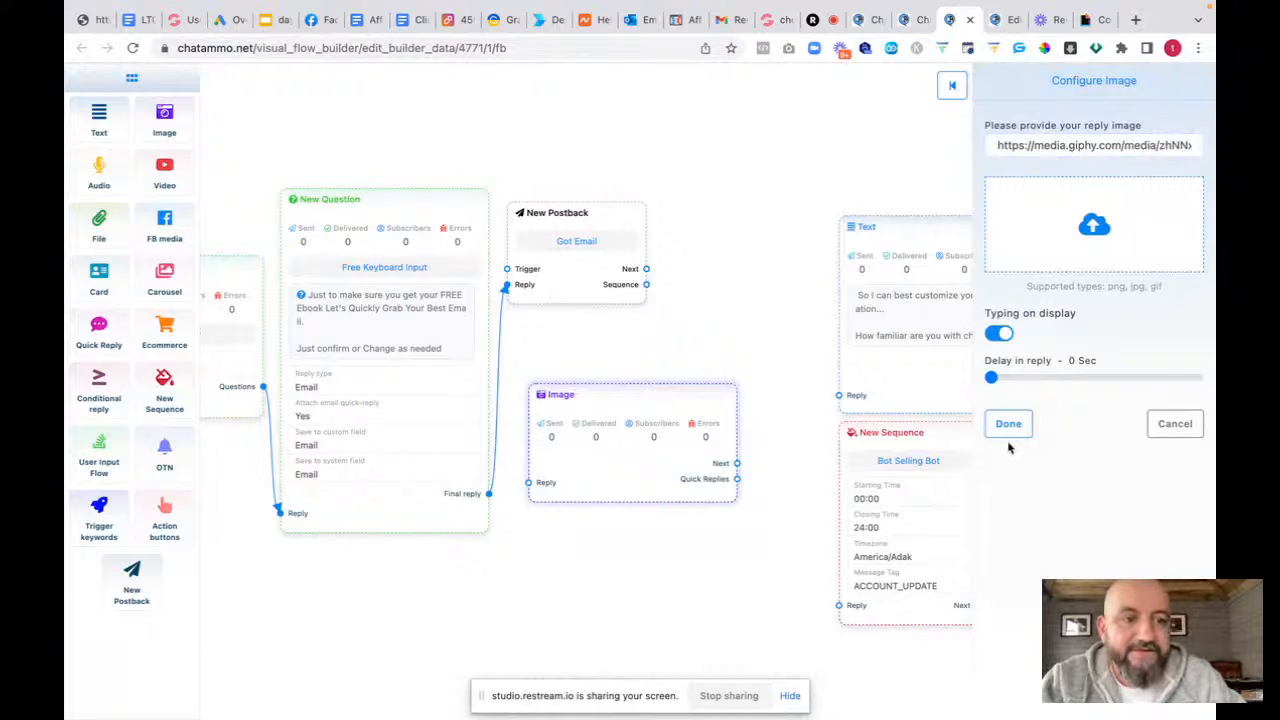
pyautogui.click(1008, 424)
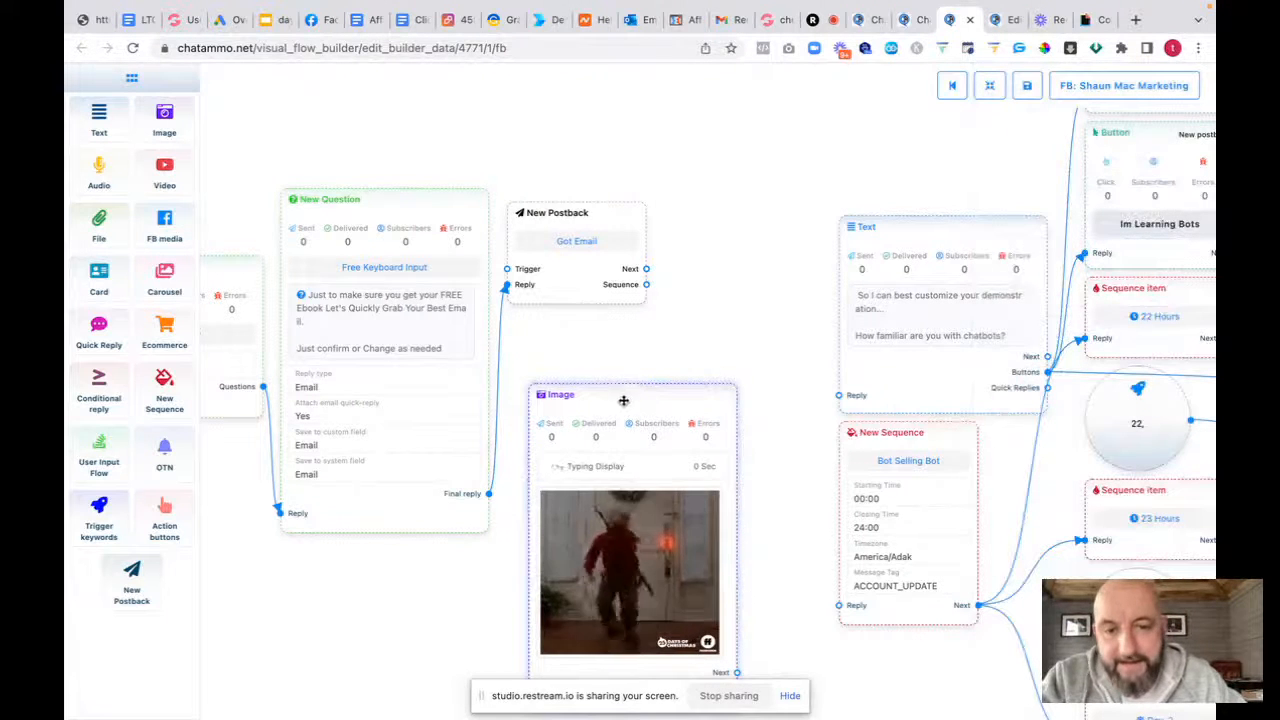
# Connect the Got Email postback to the GIF Image node
pyautogui.moveTo(624, 398); pyautogui.dragTo(693, 328)
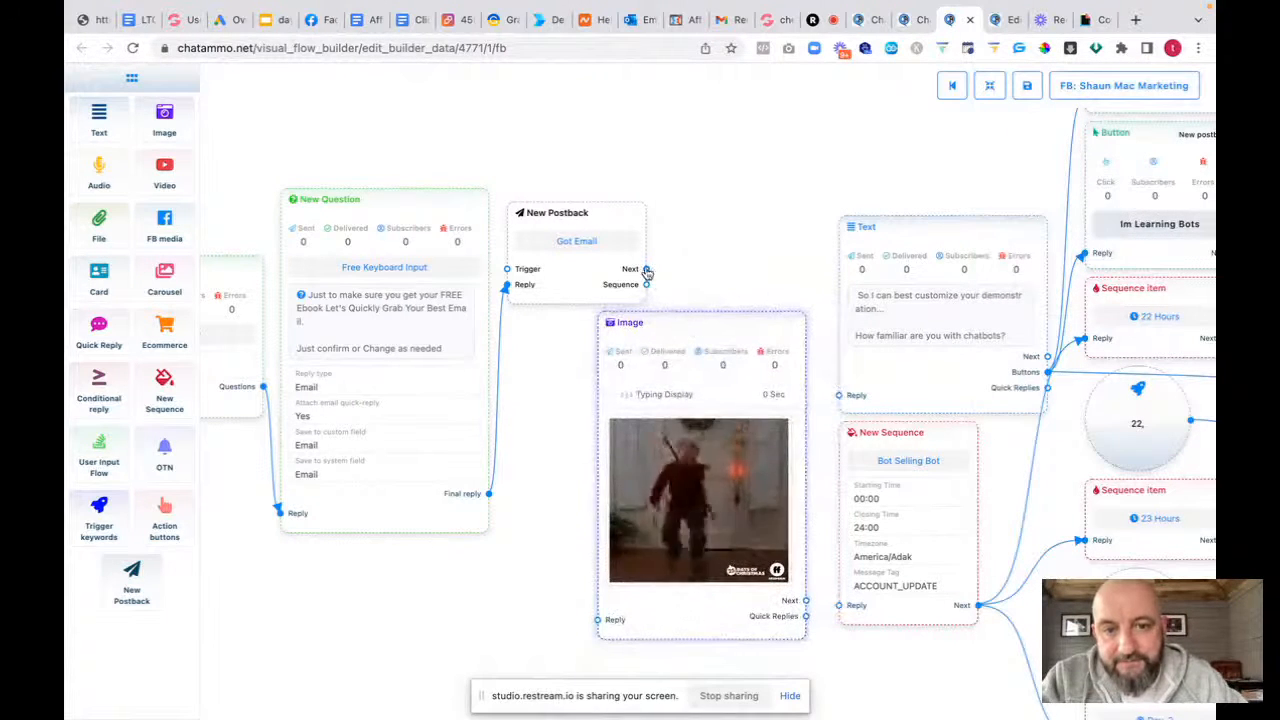
pyautogui.moveTo(647, 269); pyautogui.dragTo(598, 619)
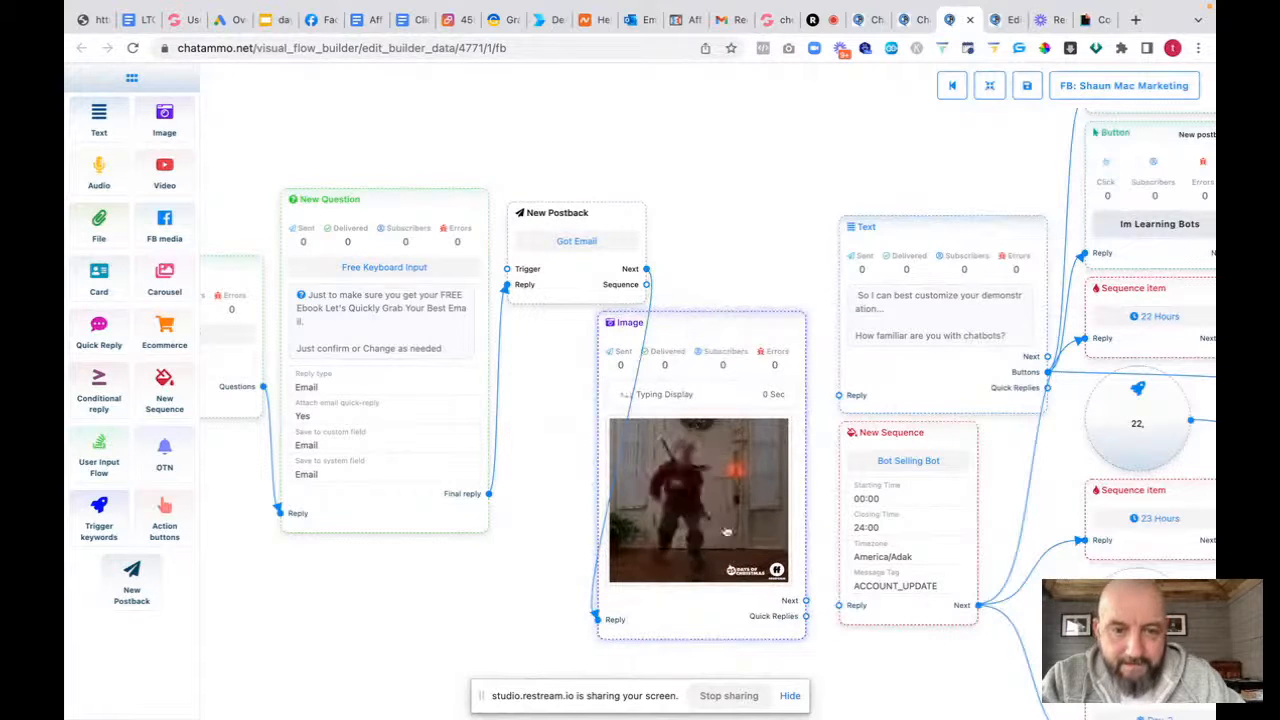
pyautogui.moveTo(724, 322); pyautogui.dragTo(630, 325)
# Settle the image under the postback and move the older Text and New Sequence nodes right
pyautogui.moveTo(730, 353); pyautogui.dragTo(310, 276)
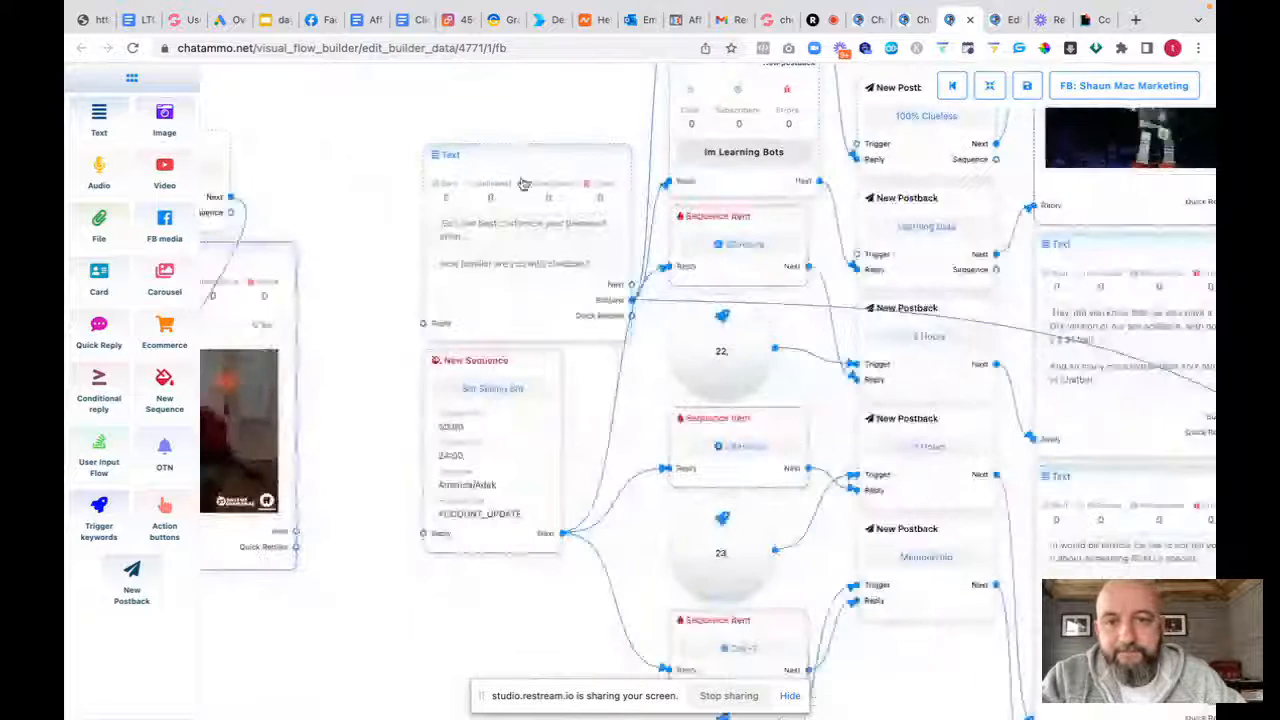
pyautogui.moveTo(515, 152); pyautogui.dragTo(1120, 233)
pyautogui.moveTo(540, 366); pyautogui.dragTo(808, 391)
pyautogui.scroll(1, 660, 385)
pyautogui.scroll(-6, 660, 380)
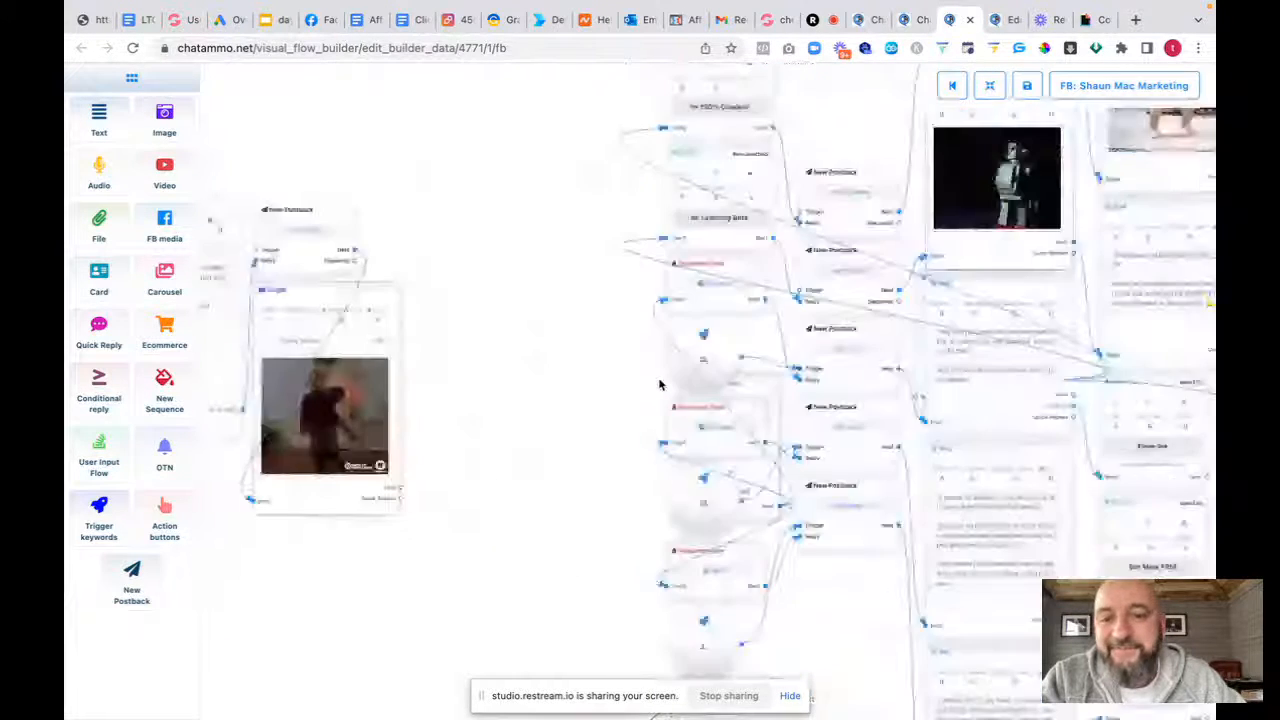
# Shift the remaining older nodes away to the upper right
pyautogui.moveTo(693, 260); pyautogui.dragTo(888, 160)
pyautogui.moveTo(675, 291); pyautogui.dragTo(1009, 206)
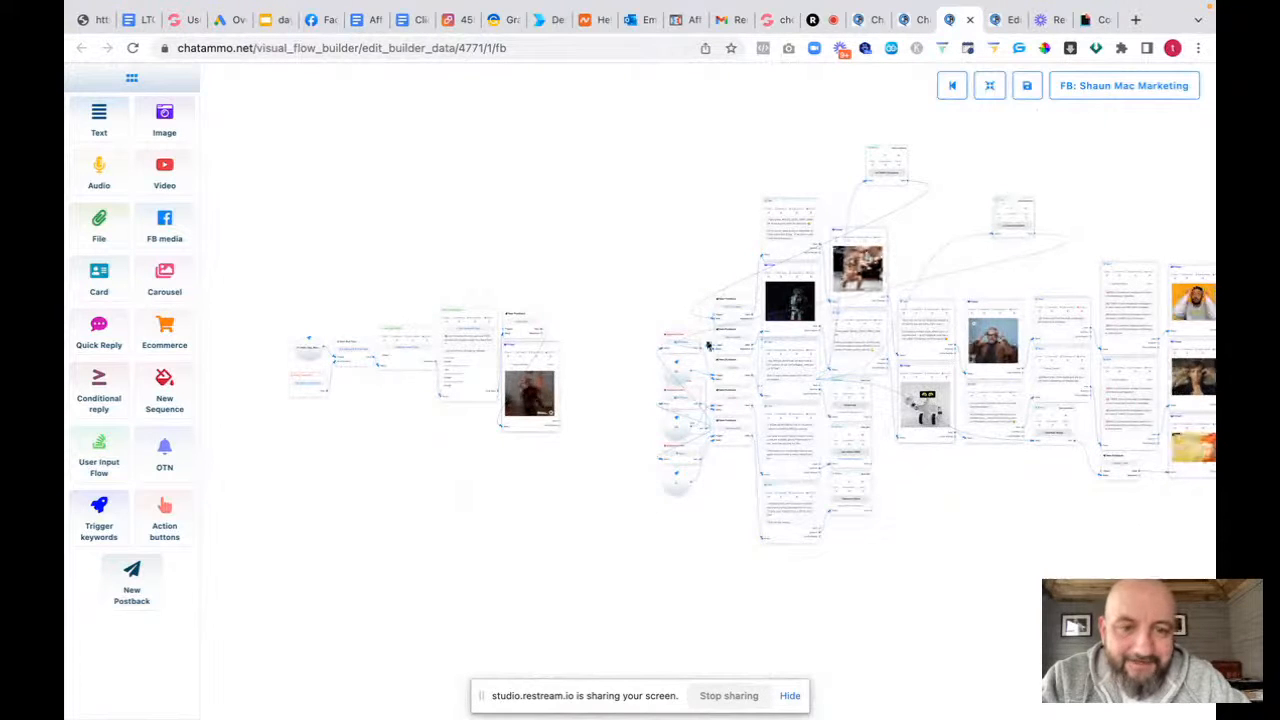
pyautogui.moveTo(677, 337); pyautogui.dragTo(1062, 241)
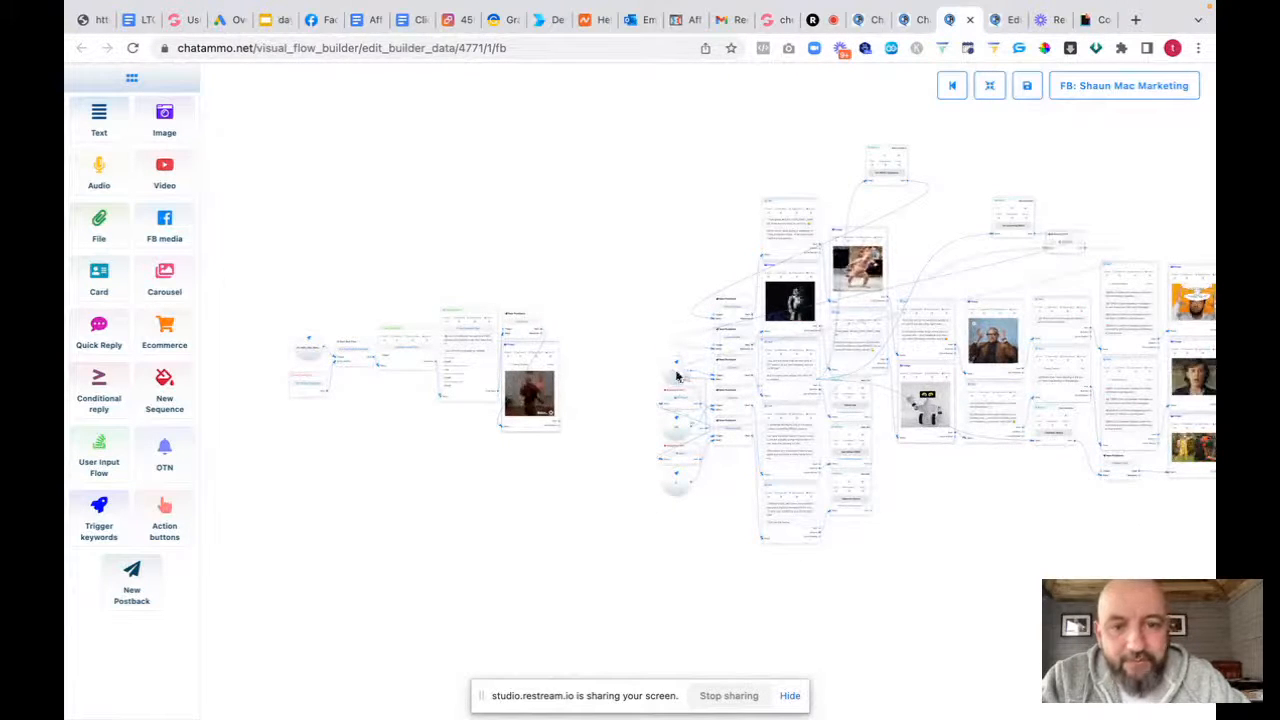
pyautogui.moveTo(673, 363); pyautogui.dragTo(1106, 224)
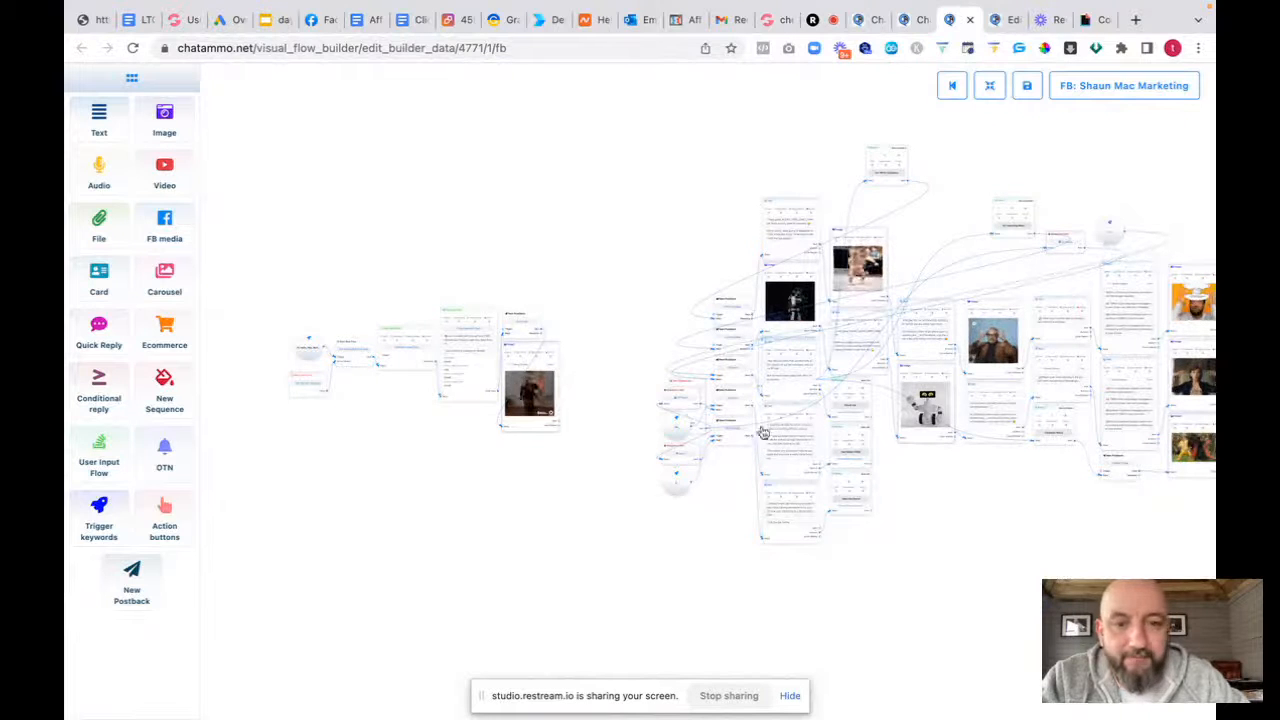
pyautogui.moveTo(683, 392); pyautogui.dragTo(1022, 160)
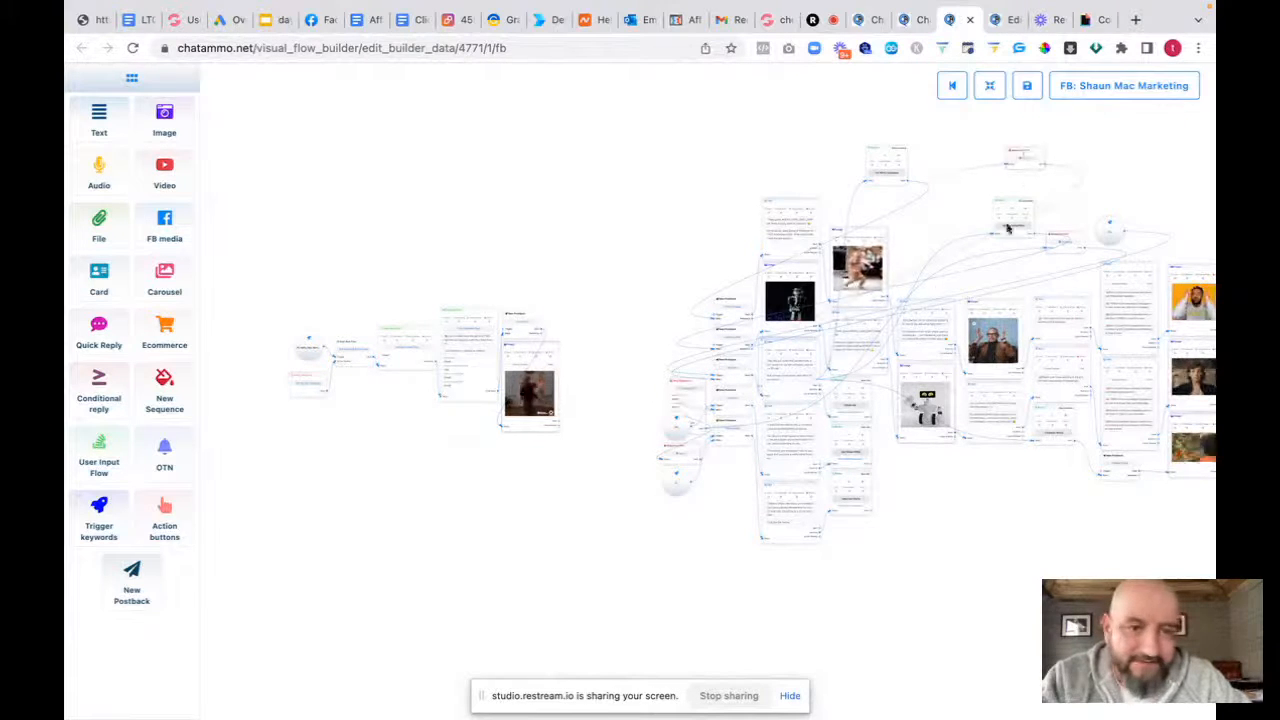
pyautogui.moveTo(682, 416); pyautogui.dragTo(1039, 290)
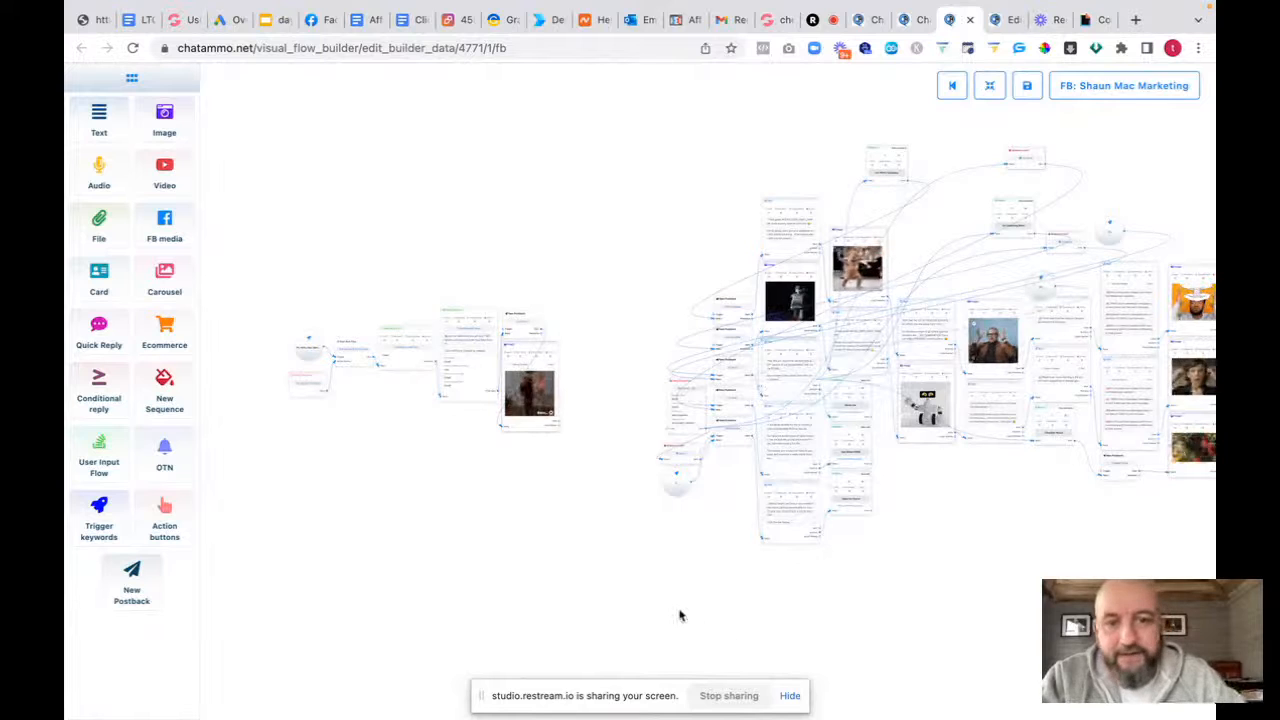
# Pan back to the email branch and drag out a new step from the GIF node
pyautogui.scroll(-5, 369, 547)
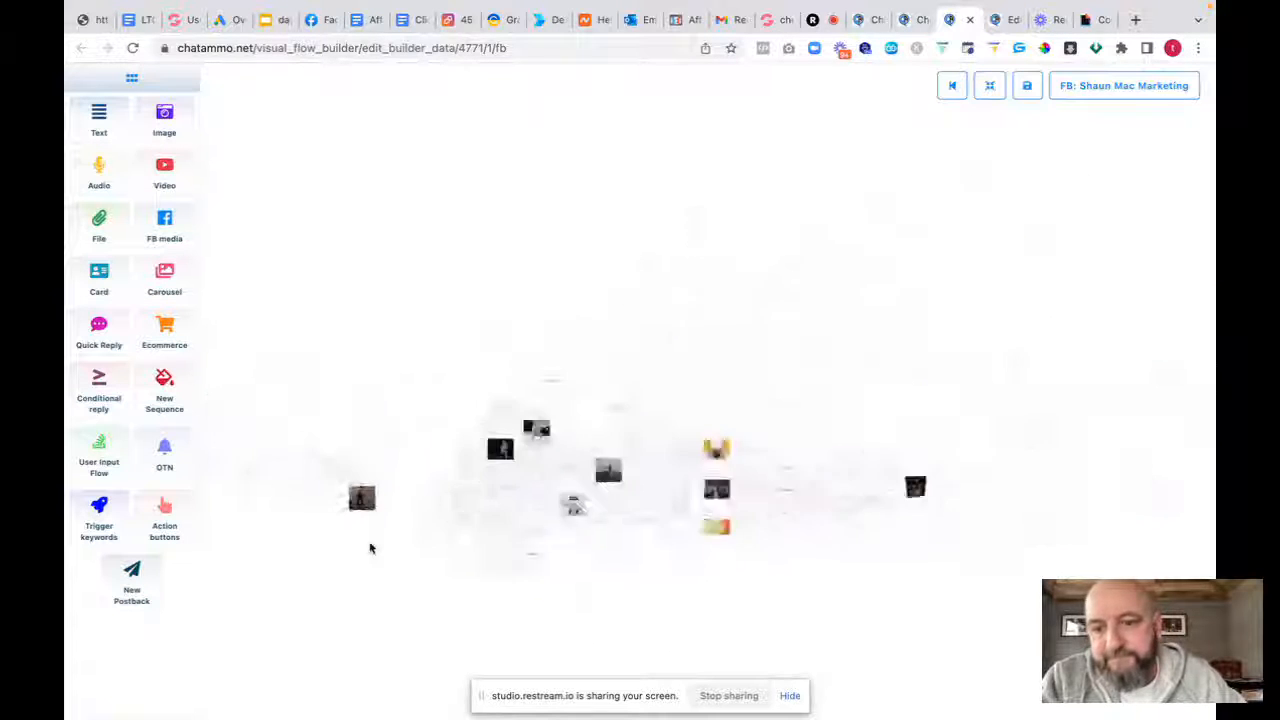
pyautogui.scroll(5, 369, 547)
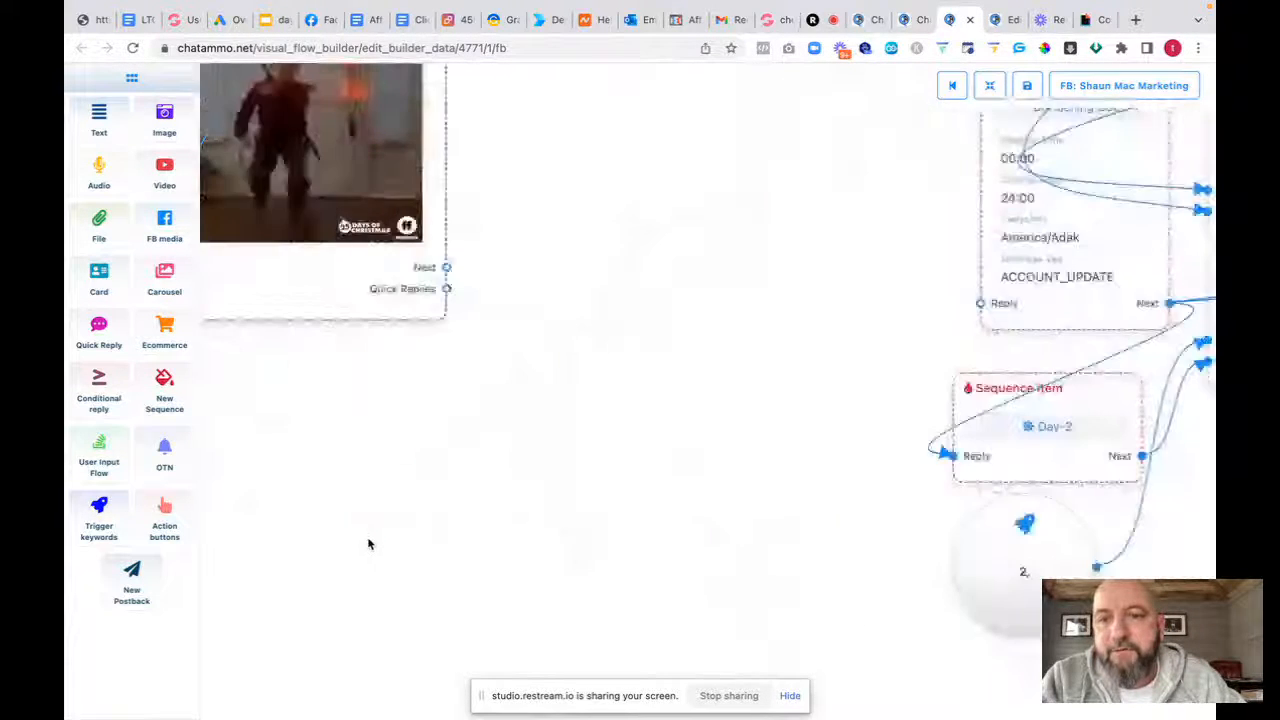
pyautogui.scroll(-3, 368, 542)
pyautogui.moveTo(352, 559); pyautogui.dragTo(478, 566)
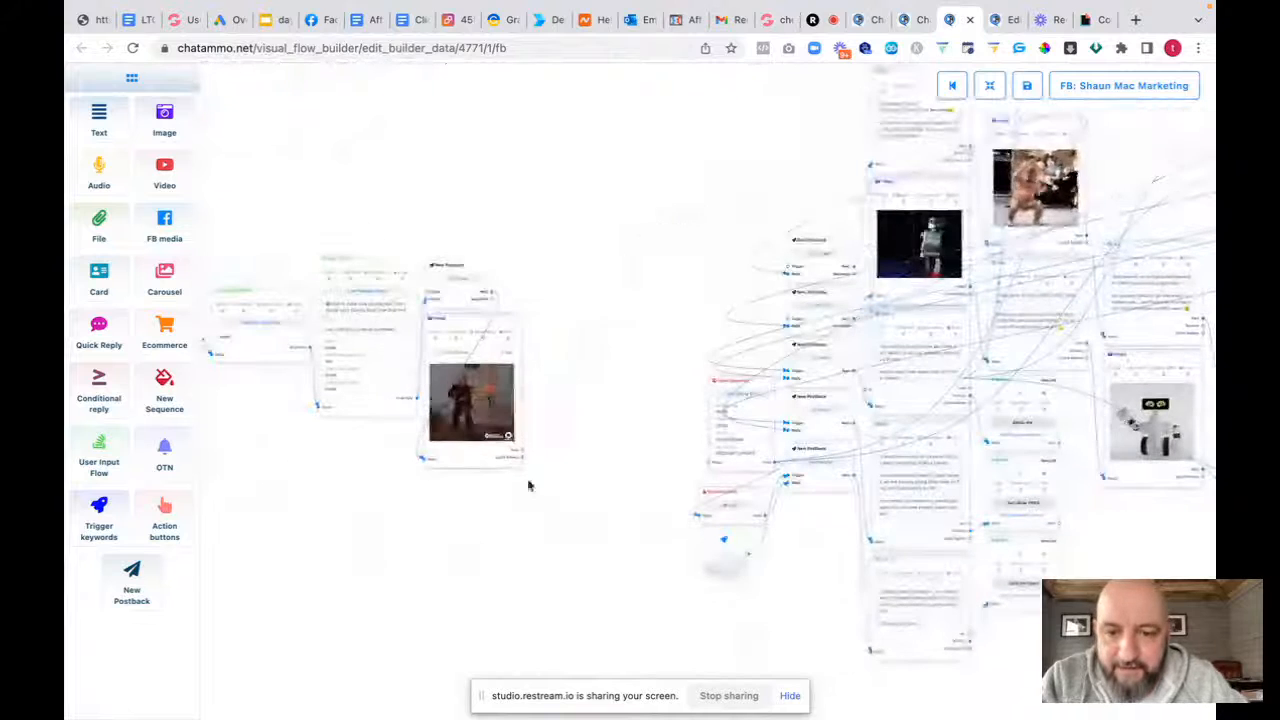
pyautogui.moveTo(523, 451); pyautogui.dragTo(556, 272)
# Add a Text node after the GIF thanking them and offering the FREE Ebook download
pyautogui.click(580, 287)
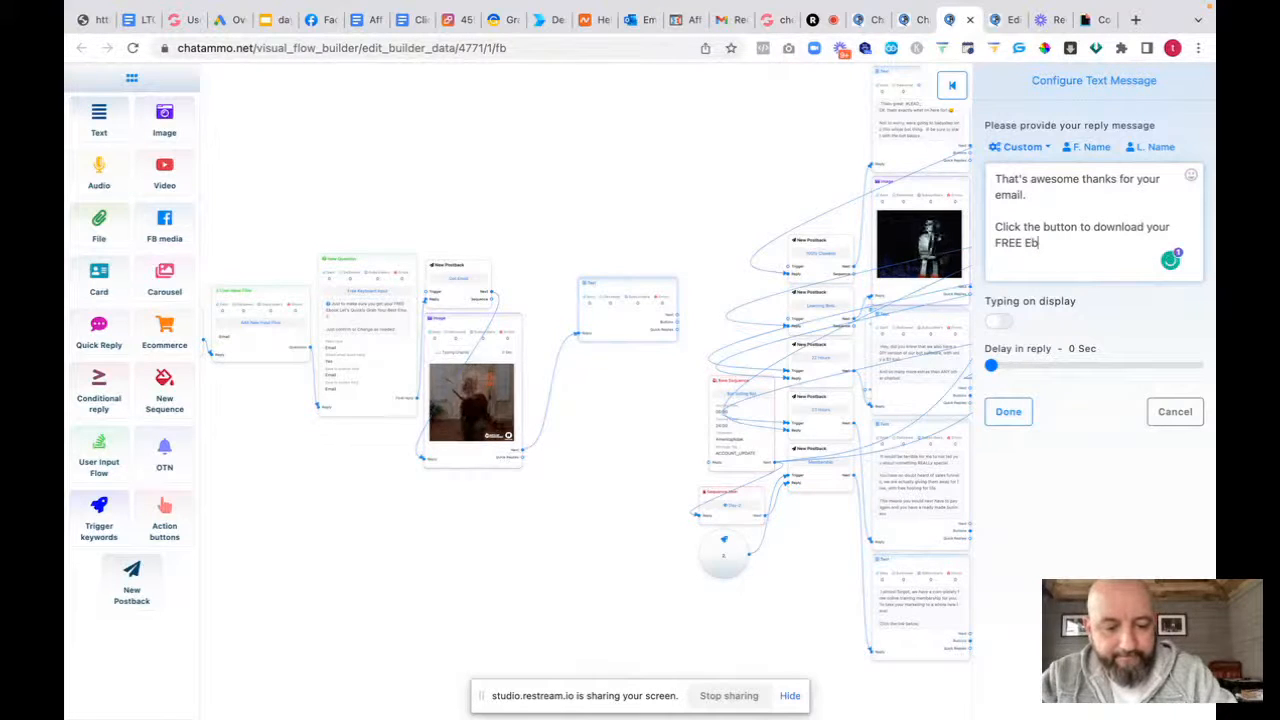
pyautogui.scroll(-2, 897, 294)
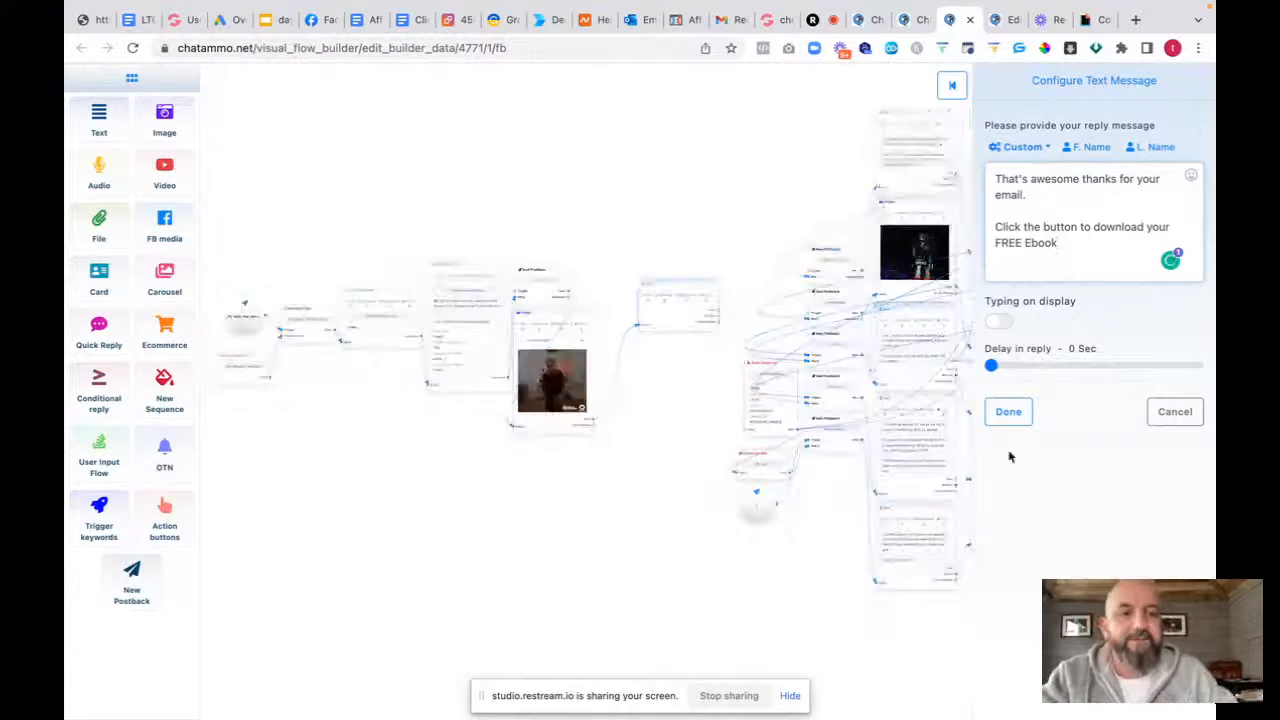
pyautogui.click(1010, 411)
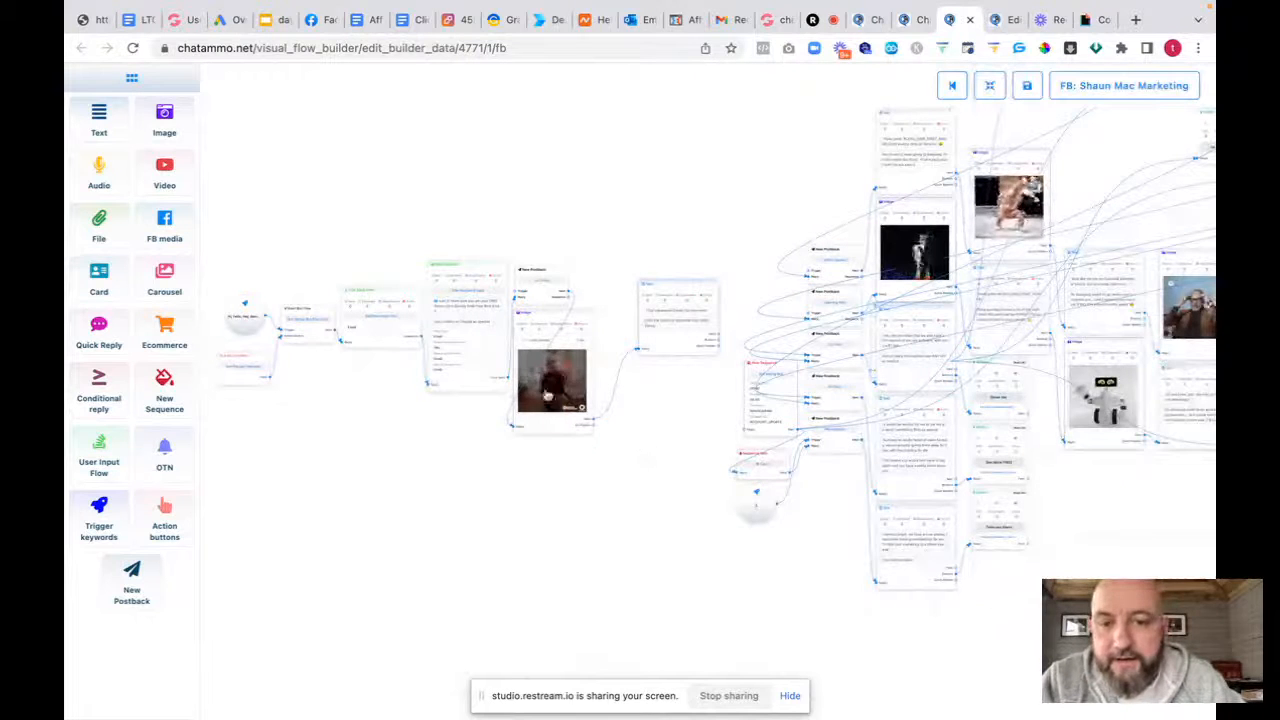
pyautogui.moveTo(671, 286); pyautogui.dragTo(632, 214)
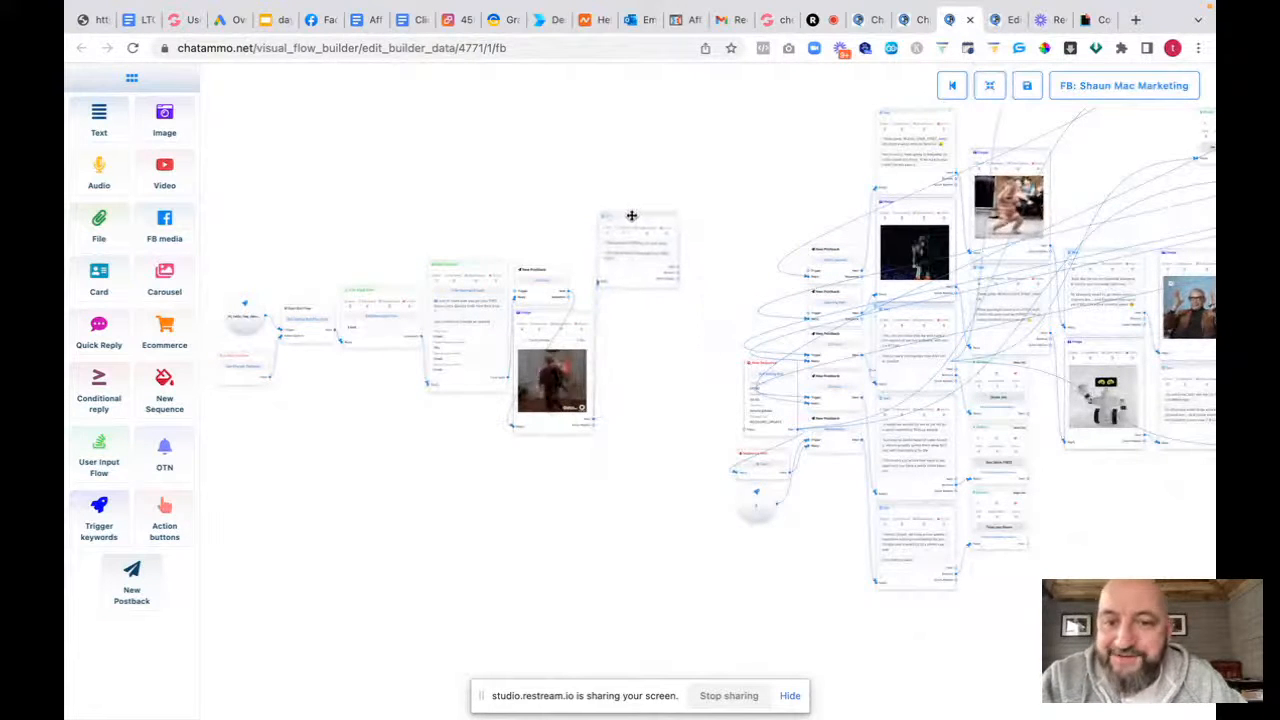
pyautogui.moveTo(632, 489); pyautogui.dragTo(446, 511)
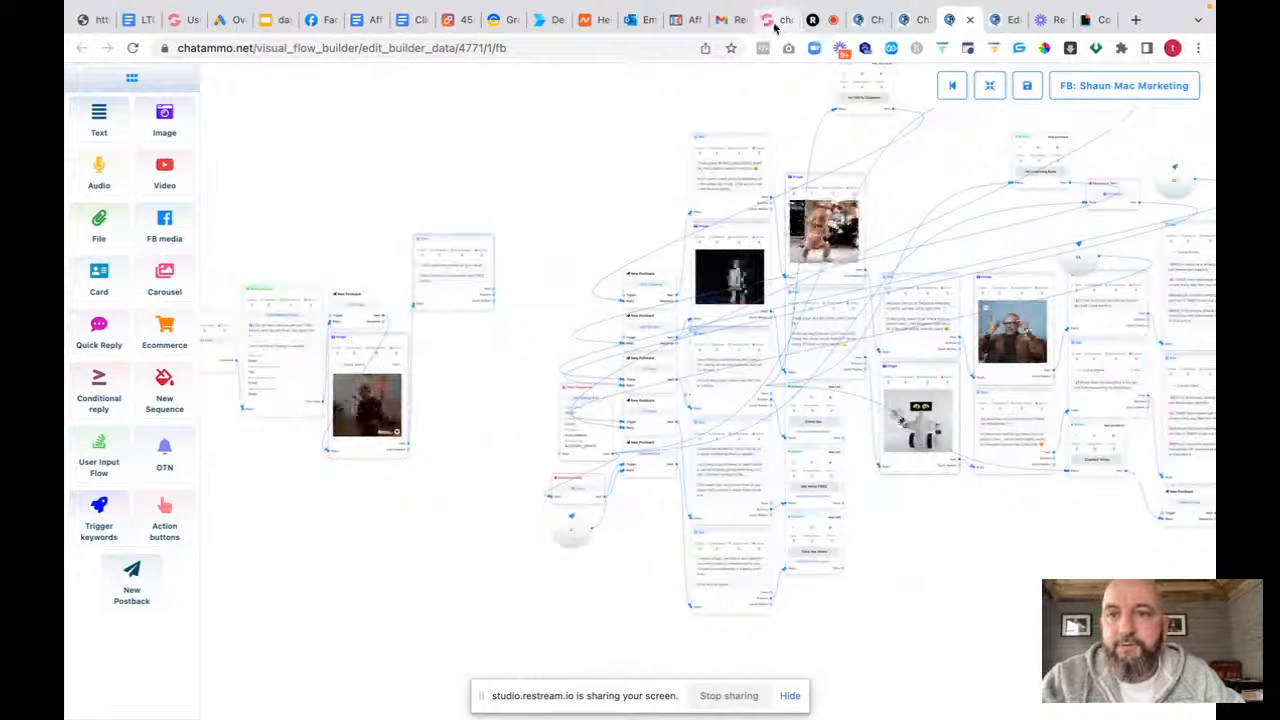
# Copy the Digital Marketing Manifesto file's secure URL from GrooveMember Files, then return to ChatAmmo
pyautogui.click(177, 20)
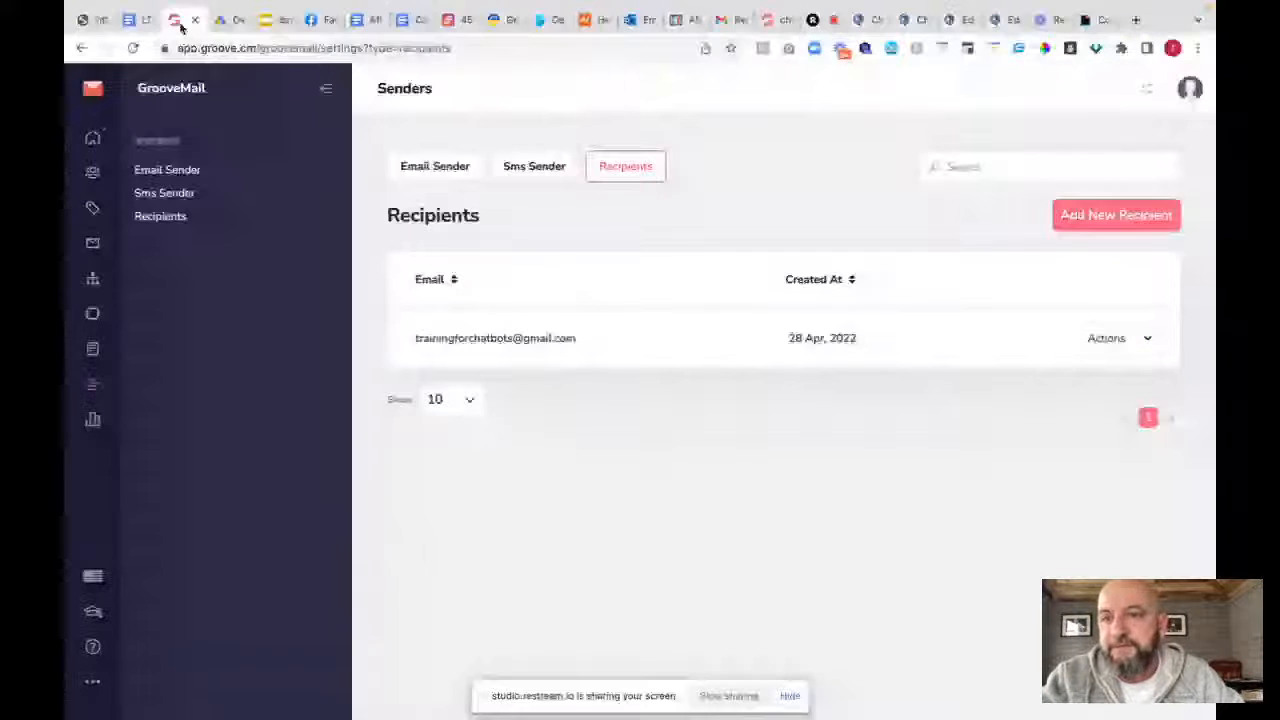
pyautogui.click(93, 90)
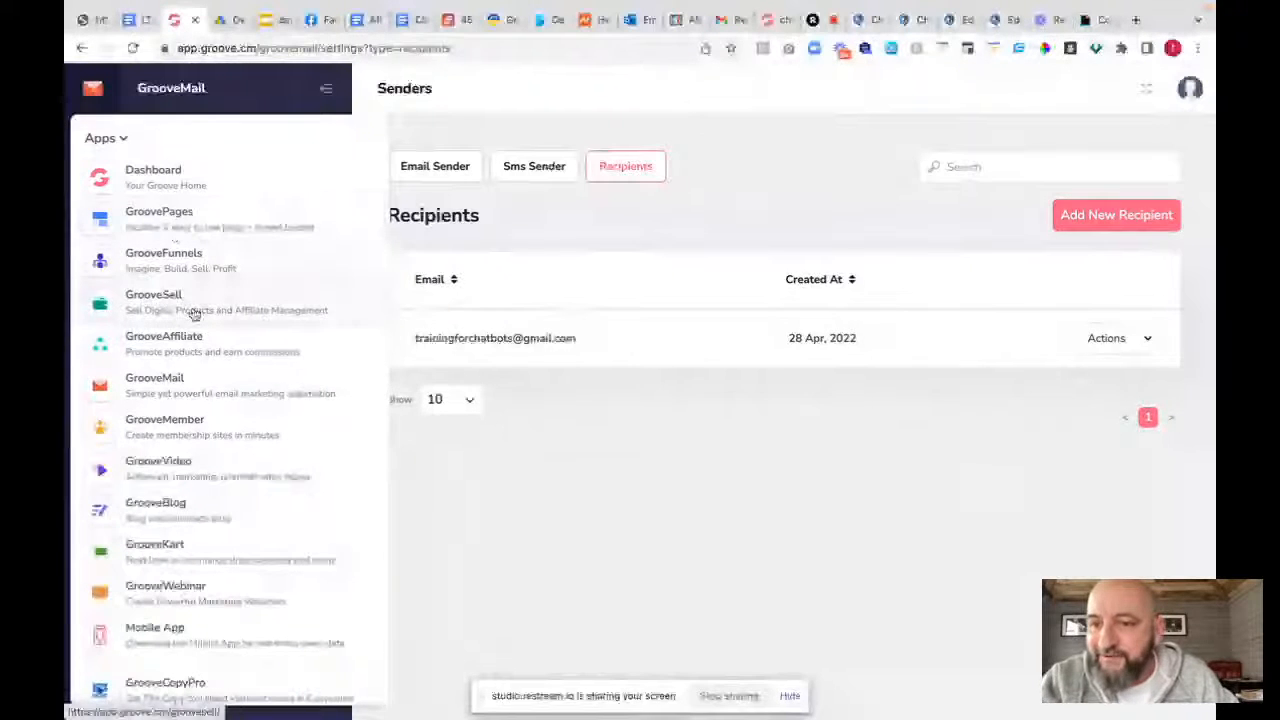
pyautogui.click(200, 430)
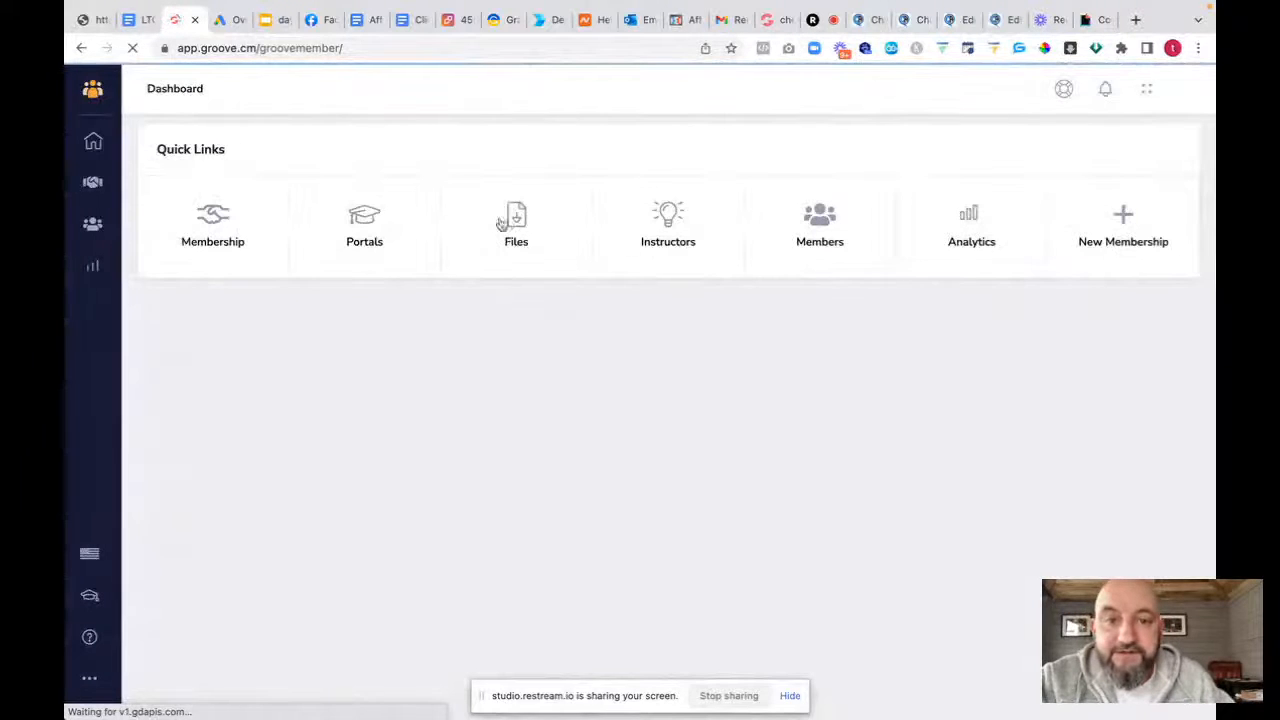
pyautogui.click(510, 222)
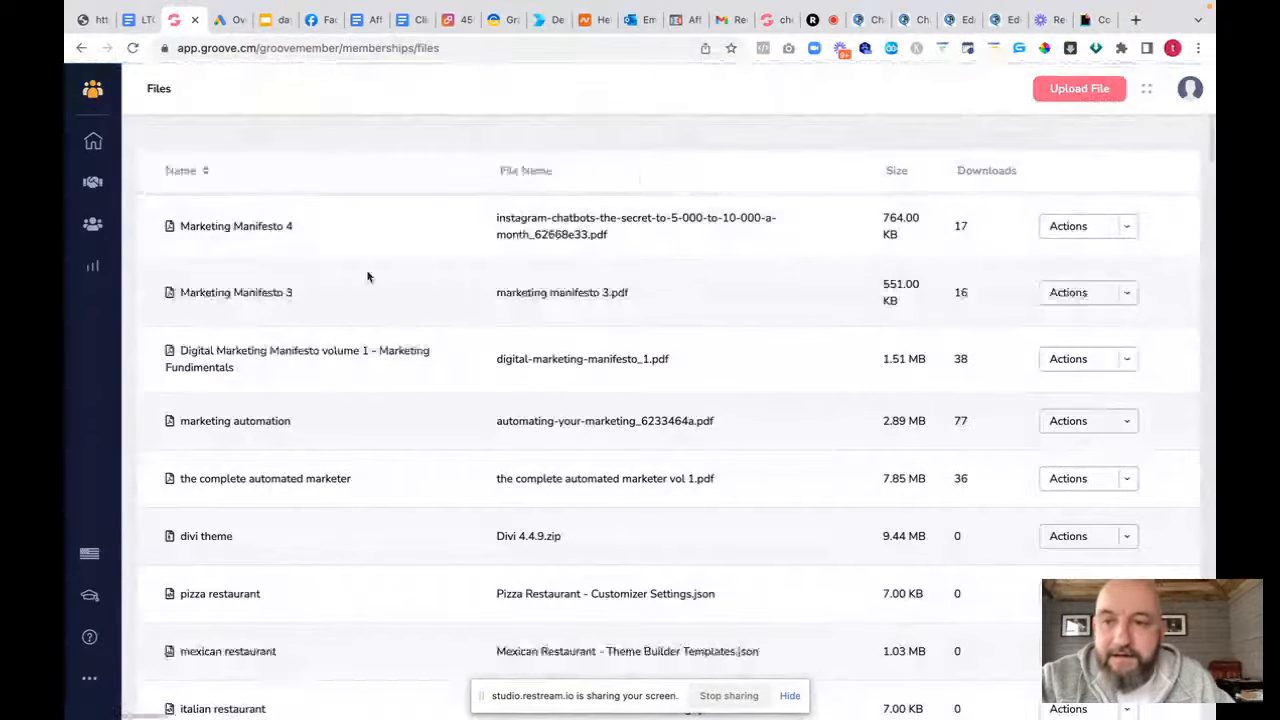
pyautogui.click(1128, 361)
pyautogui.click(1066, 392)
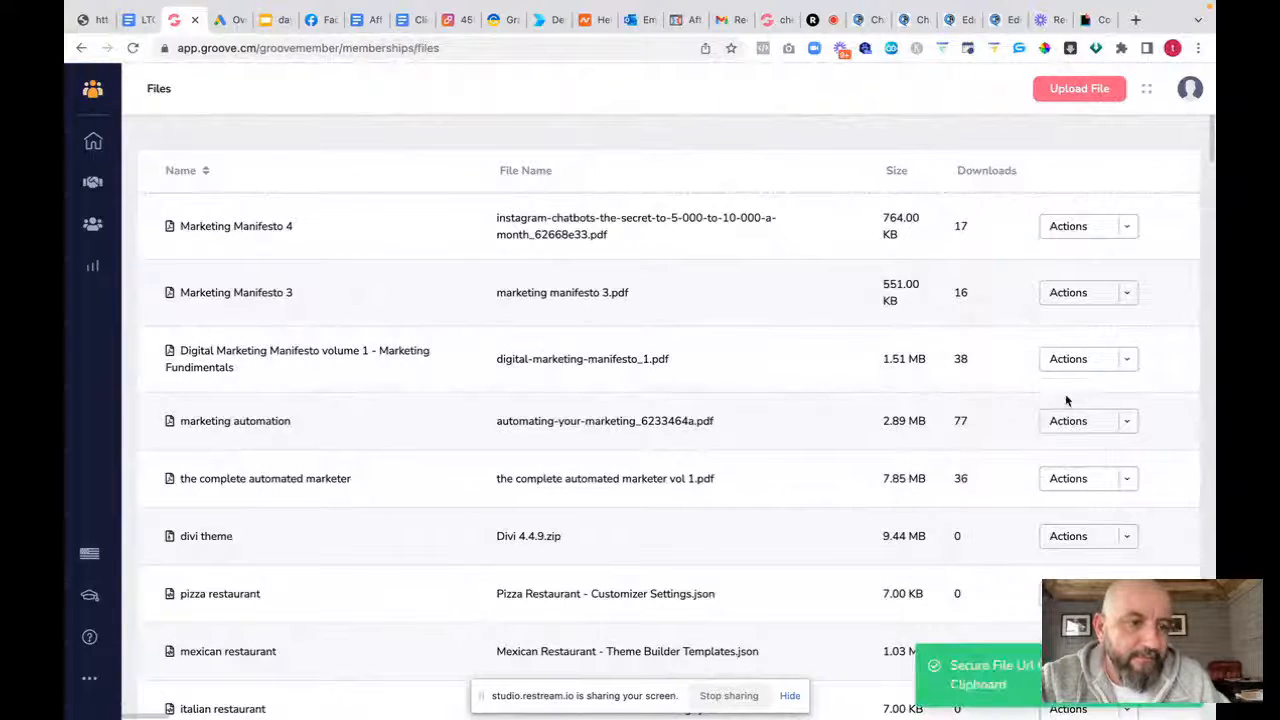
pyautogui.click(958, 19)
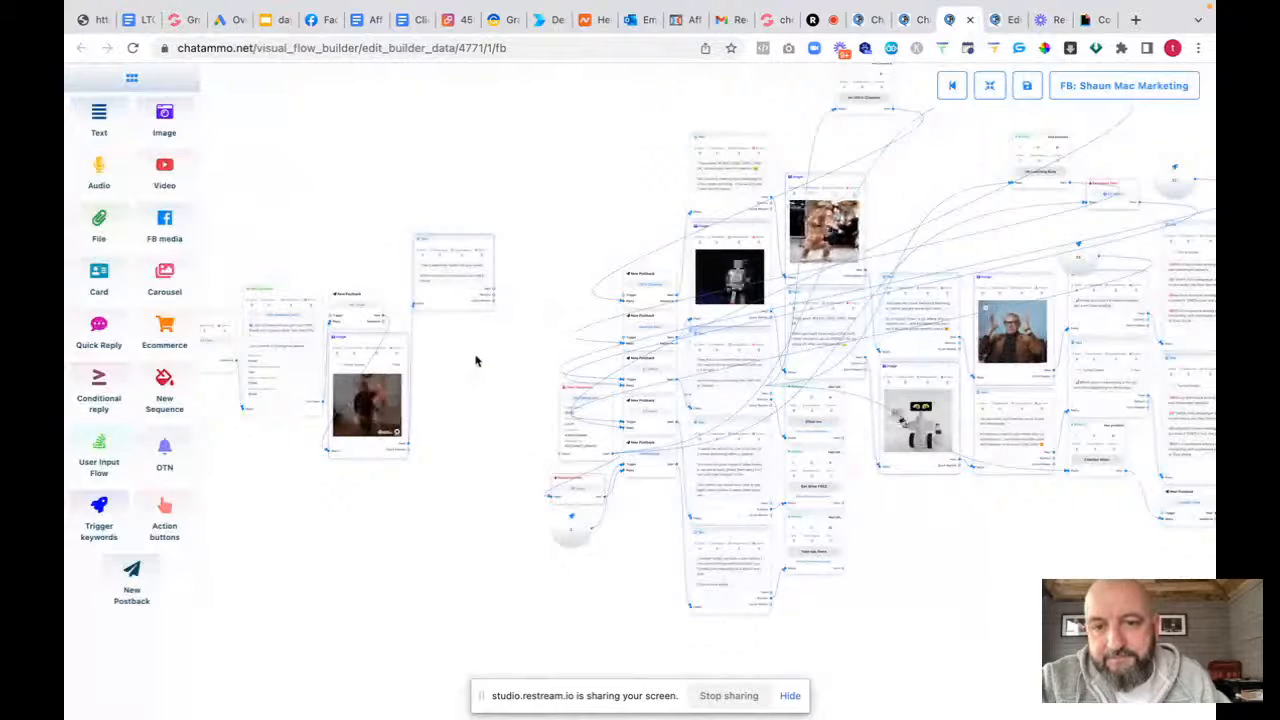
# Attach a 'Download' button to the text reply, type Web URL, with the pasted file link
pyautogui.scroll(-5, 475, 360)
pyautogui.scroll(15, 475, 360)
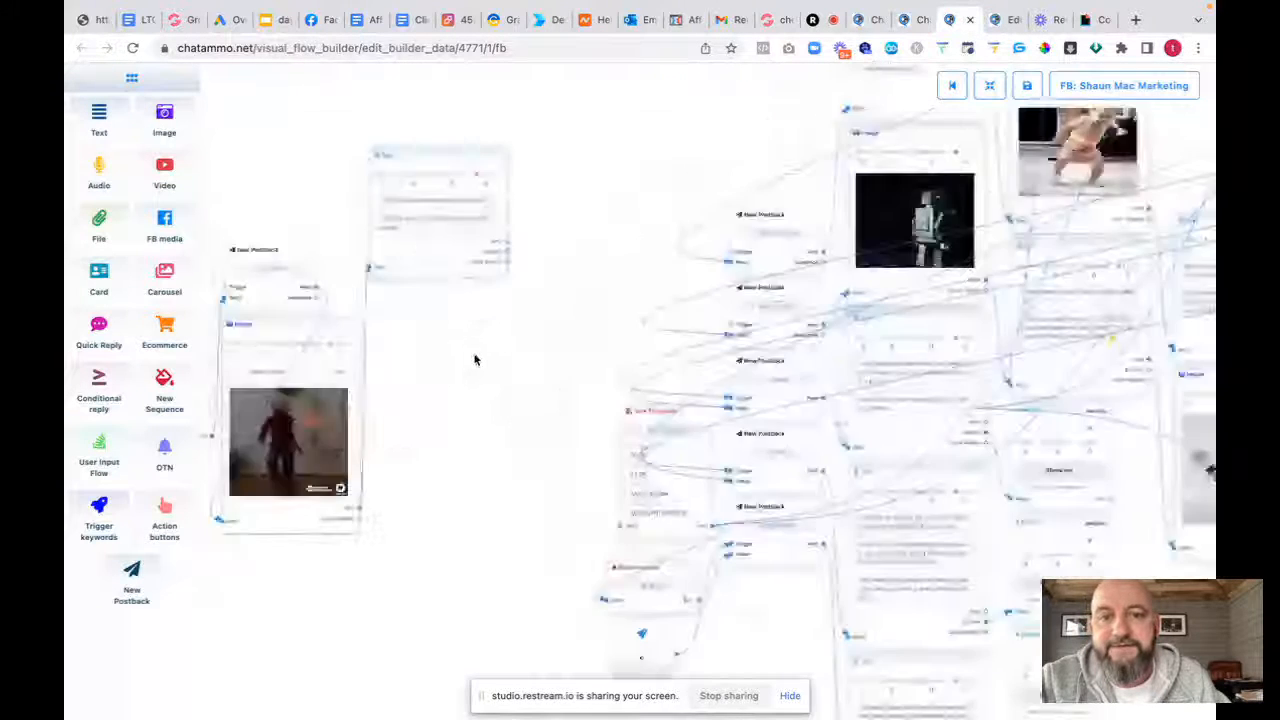
pyautogui.scroll(-3, 475, 360)
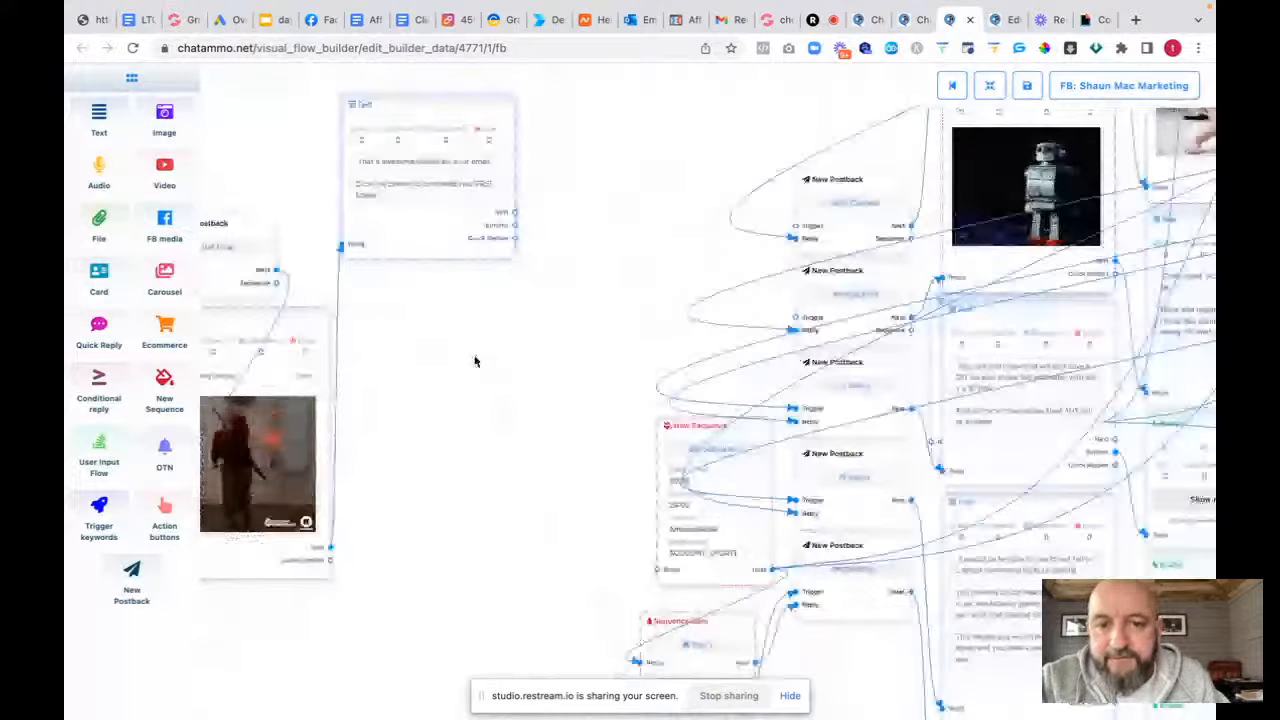
pyautogui.moveTo(476, 361); pyautogui.dragTo(565, 210)
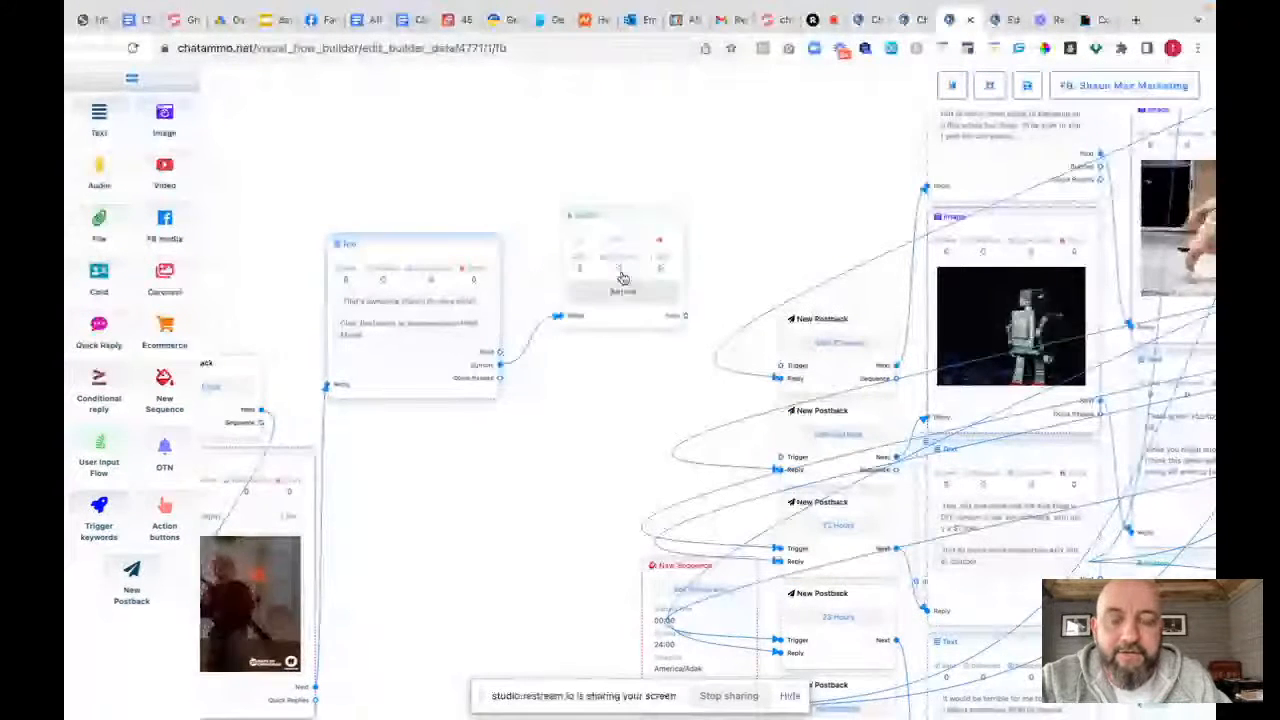
pyautogui.click(621, 294)
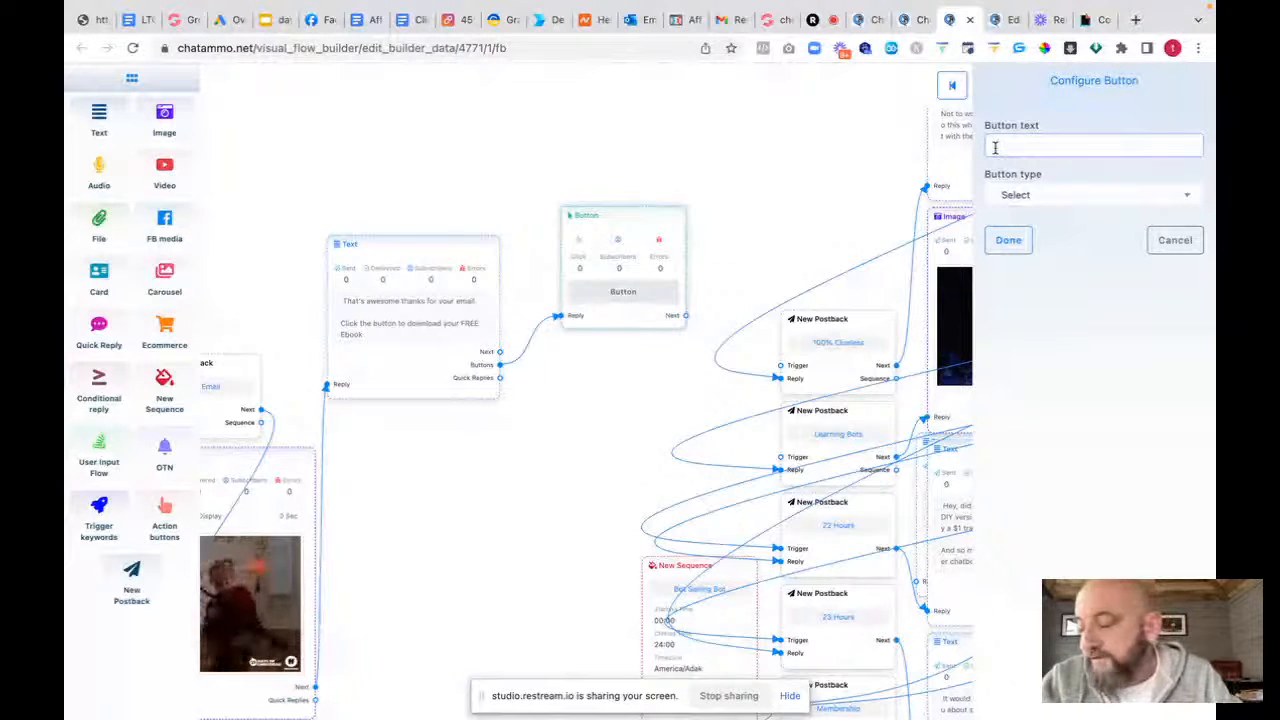
pyautogui.write('Download')
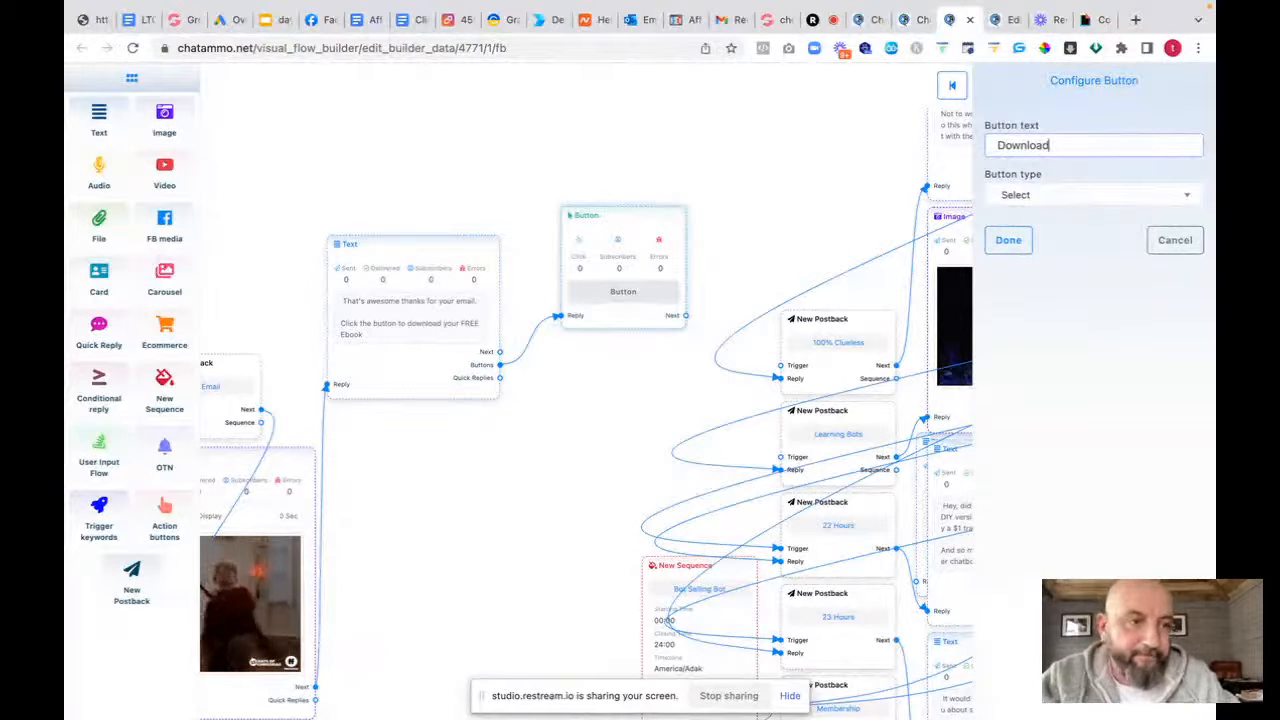
pyautogui.click(1047, 197)
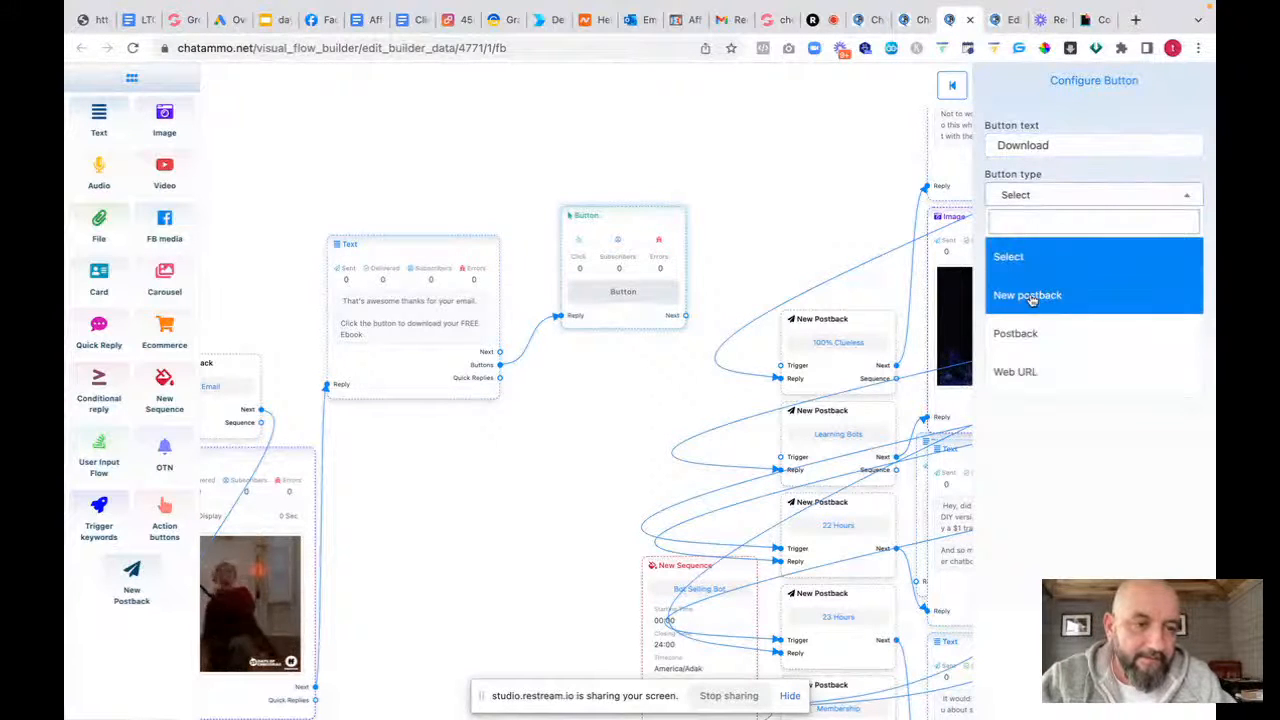
pyautogui.click(1015, 376)
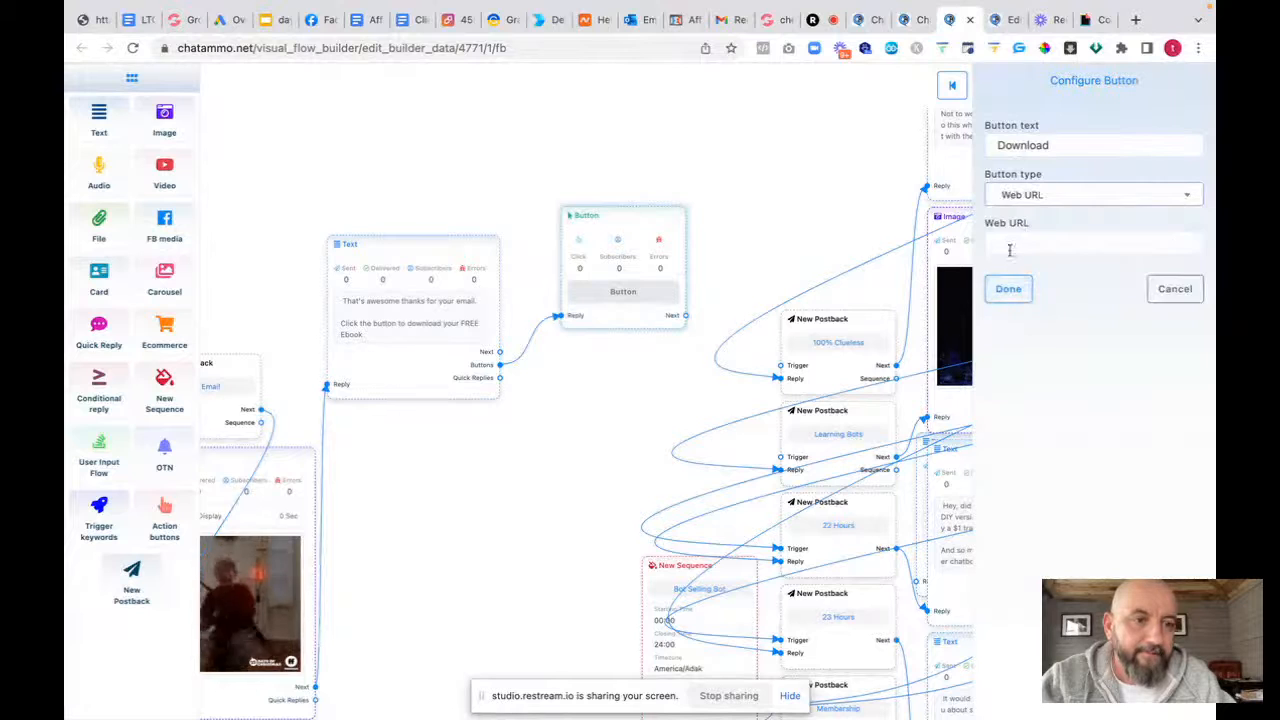
pyautogui.click(1008, 243)
pyautogui.press('super+v')
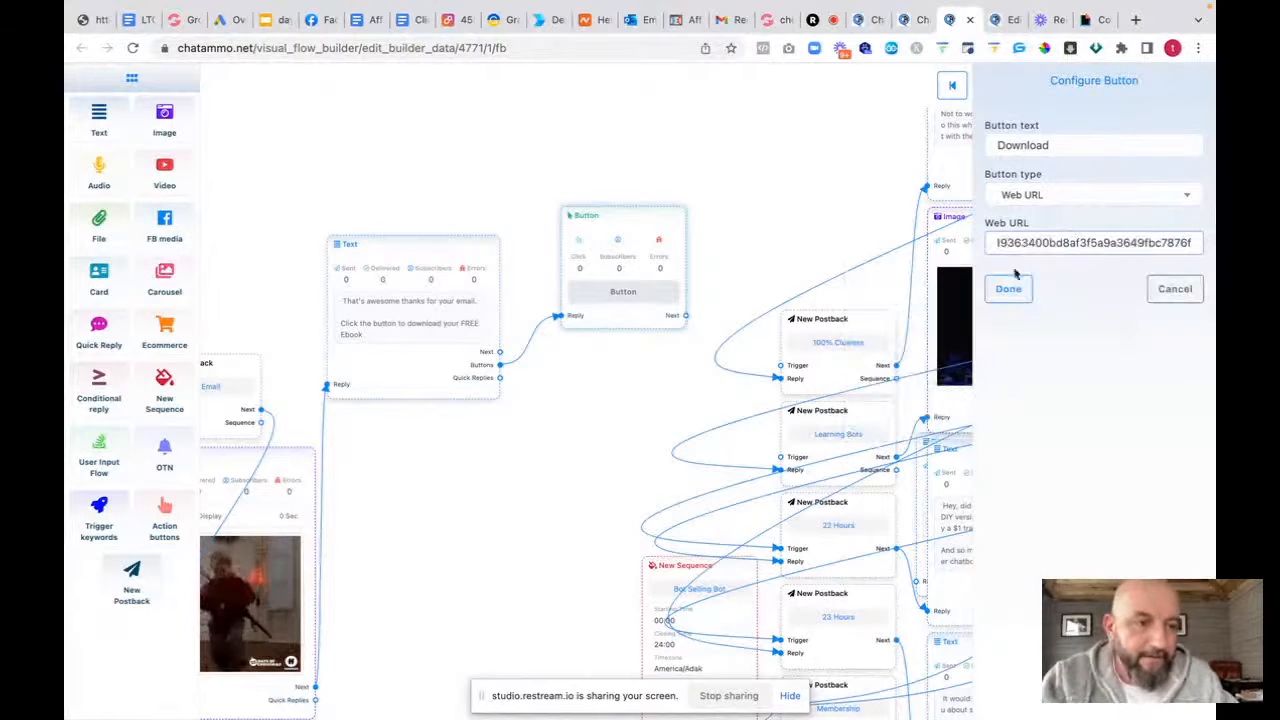
pyautogui.click(1009, 288)
# Place the Download button node beside the thank-you text node
pyautogui.moveTo(614, 216); pyautogui.dragTo(571, 221)
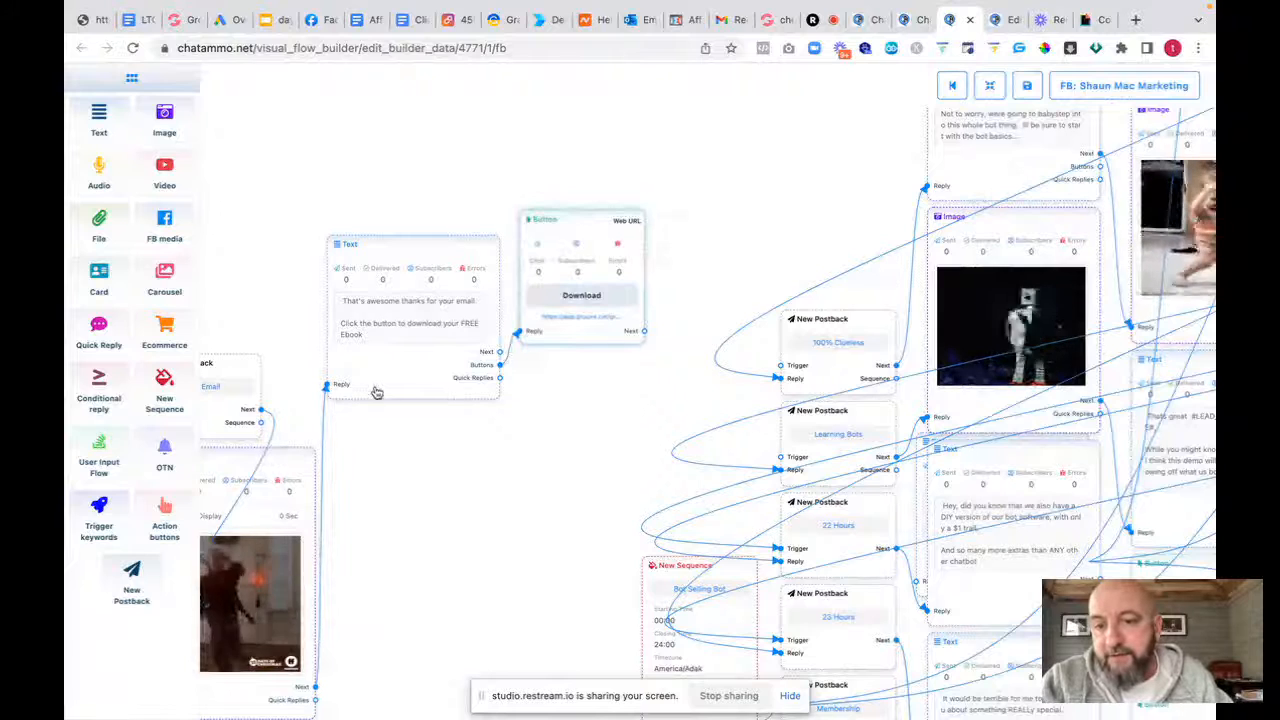
pyautogui.moveTo(376, 392); pyautogui.dragTo(329, 386)
pyautogui.moveTo(551, 340); pyautogui.dragTo(493, 362)
pyautogui.moveTo(504, 477); pyautogui.dragTo(402, 498)
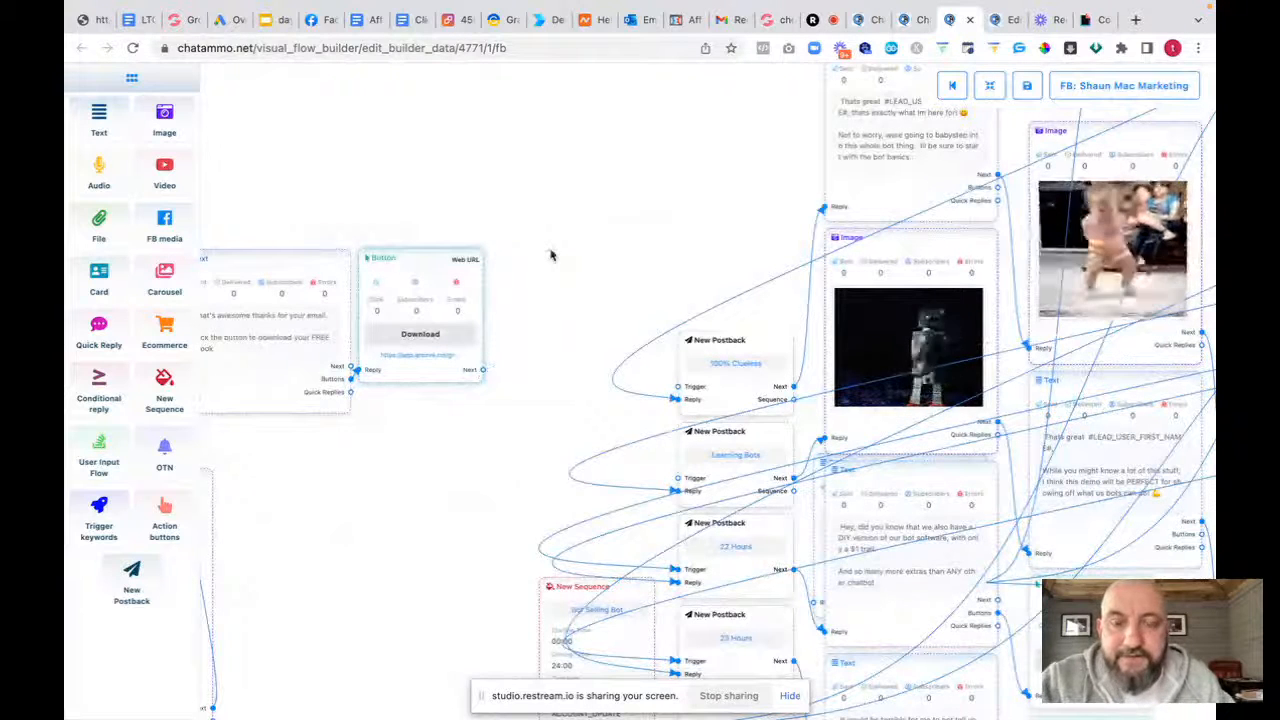
# Delete three stray leftover nodes near the Download button
pyautogui.moveTo(484, 372); pyautogui.dragTo(533, 310)
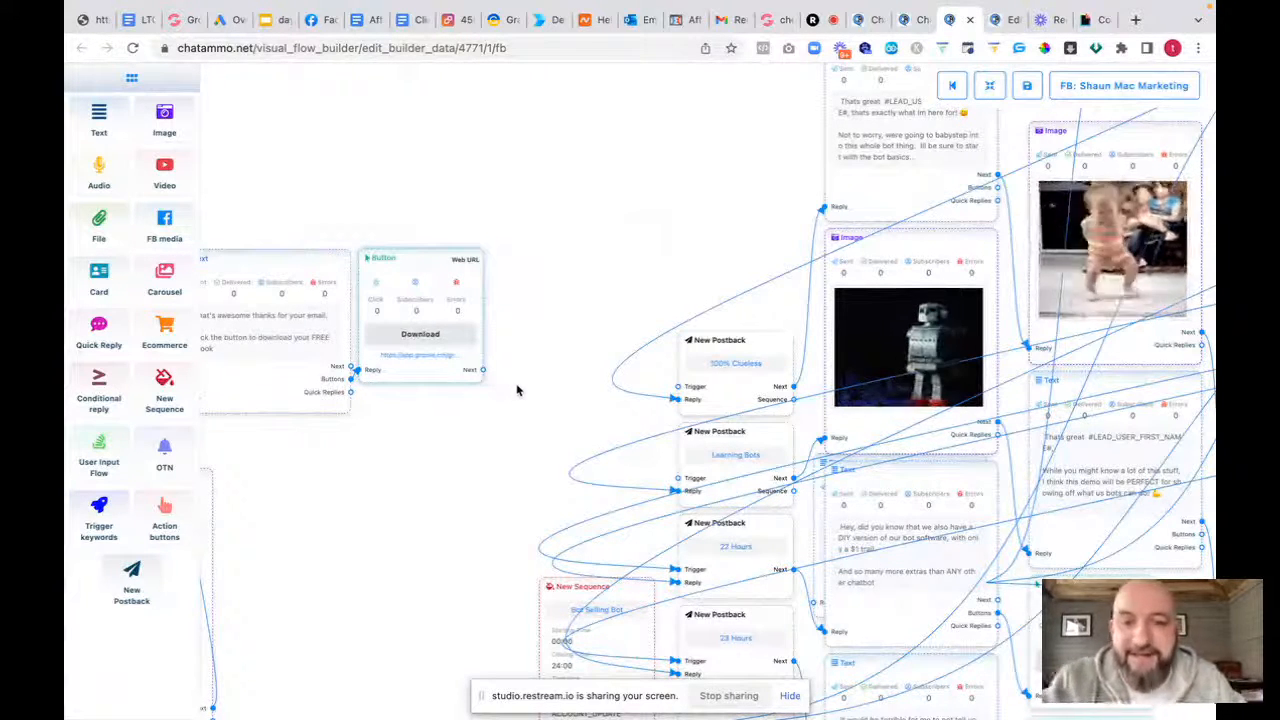
pyautogui.scroll(3, 517, 390)
pyautogui.scroll(-8, 518, 390)
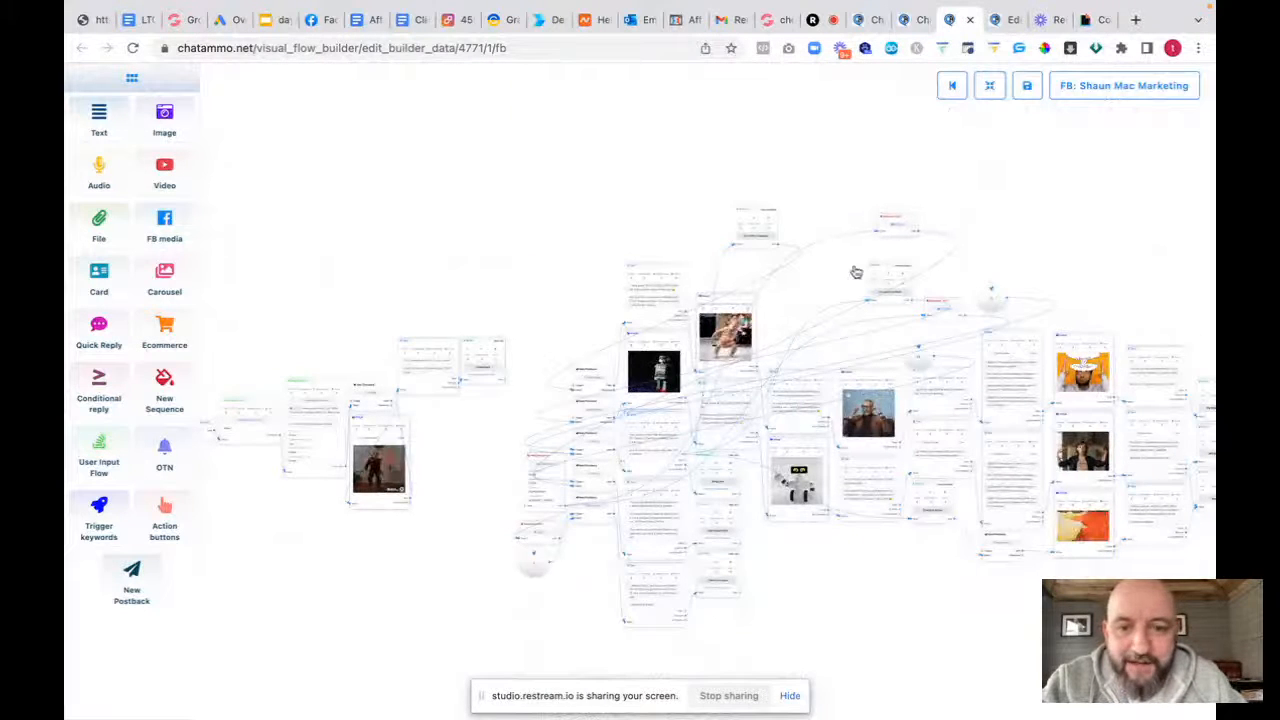
pyautogui.moveTo(902, 232)
pyautogui.mouseDown()
pyautogui.moveTo(483, 460)
pyautogui.moveTo(476, 579)
pyautogui.moveTo(489, 609)
pyautogui.mouseUp()
pyautogui.rightClick(490, 609)
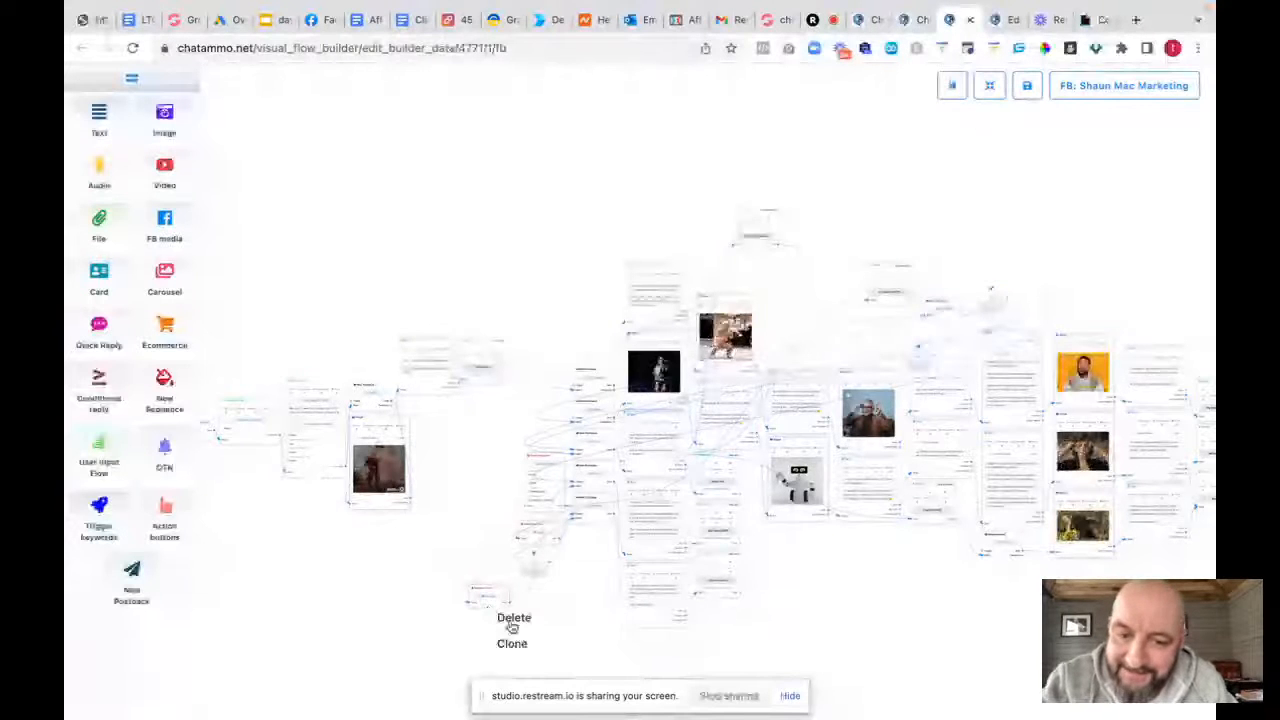
pyautogui.click(508, 618)
pyautogui.rightClick(535, 578)
pyautogui.click(557, 585)
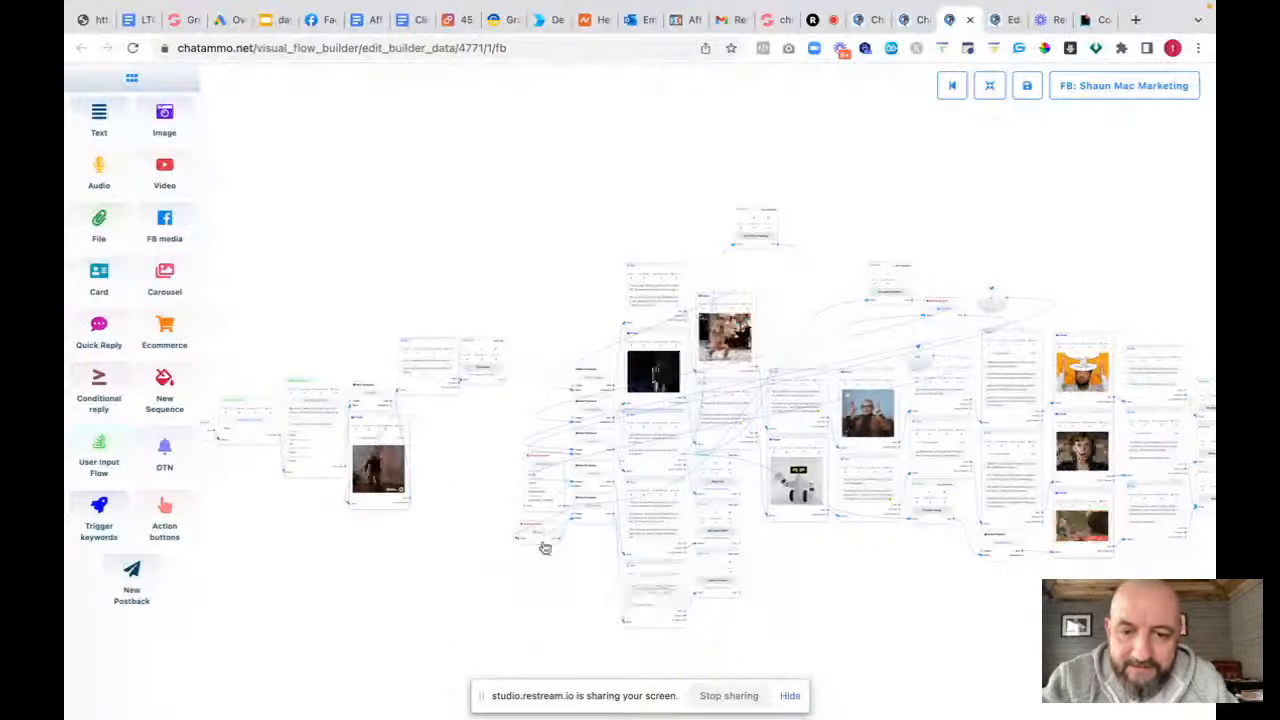
pyautogui.rightClick(545, 548)
pyautogui.click(567, 552)
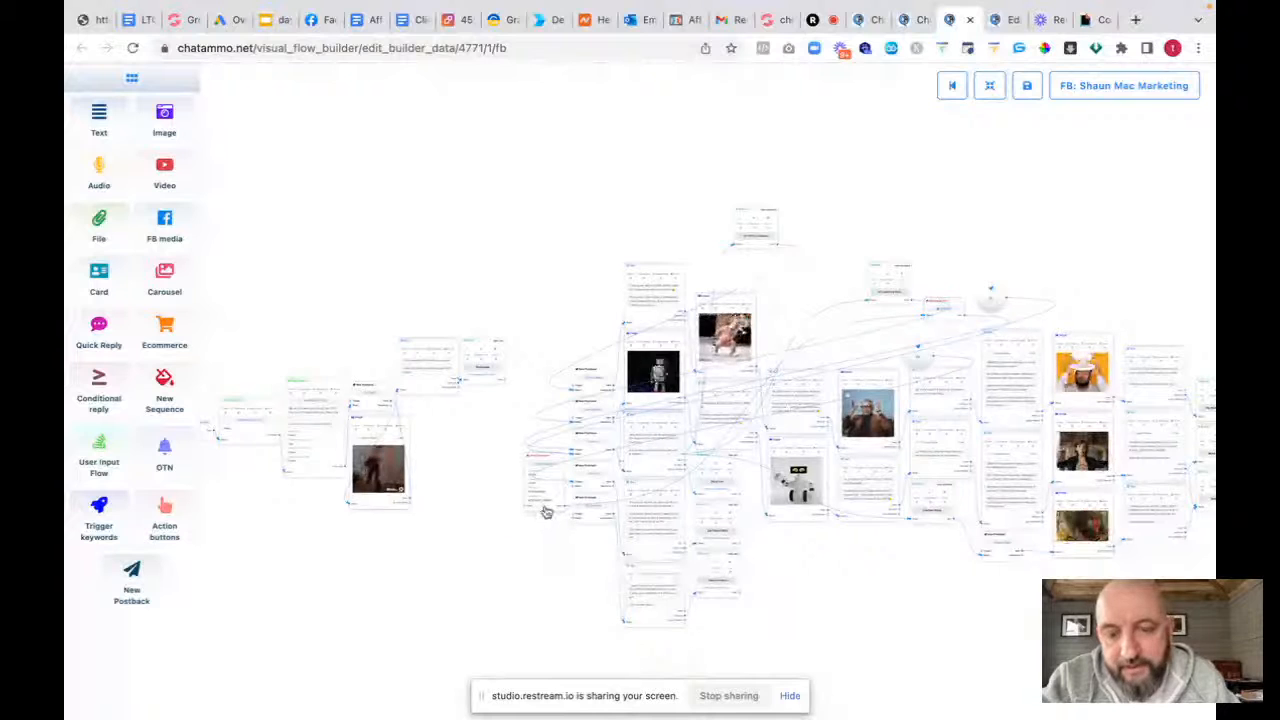
pyautogui.rightClick(546, 512)
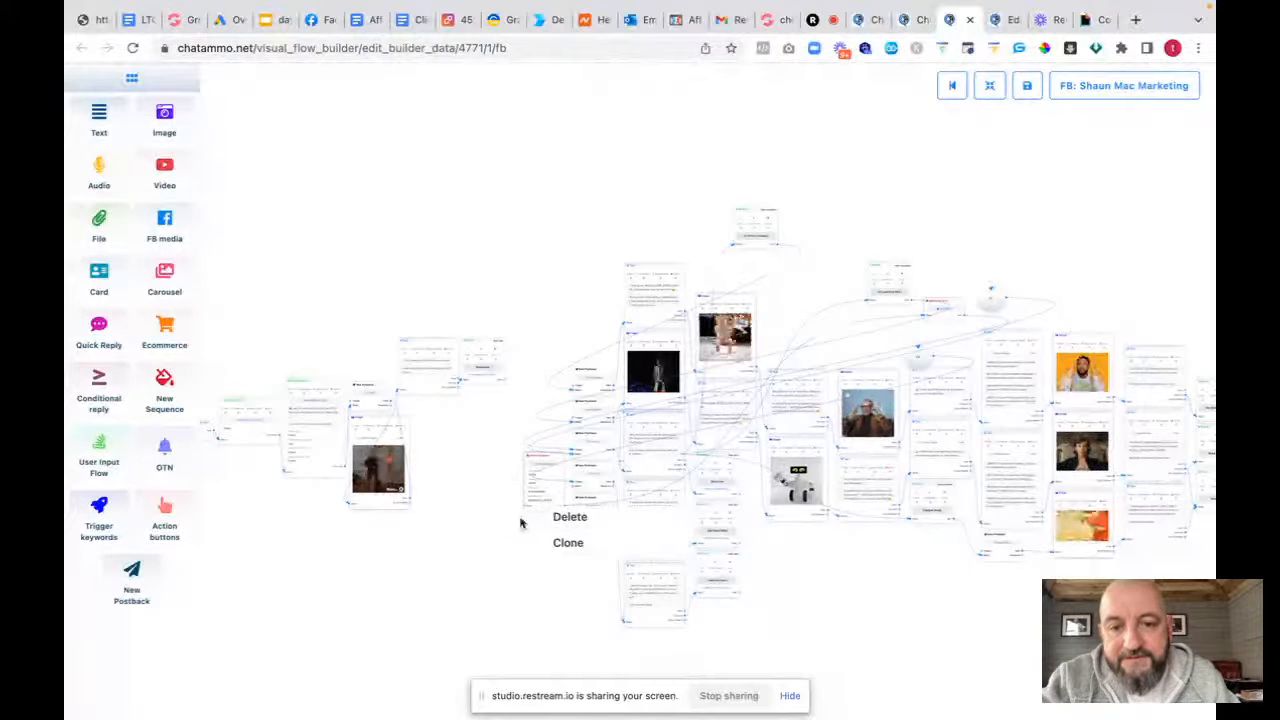
pyautogui.click(539, 543)
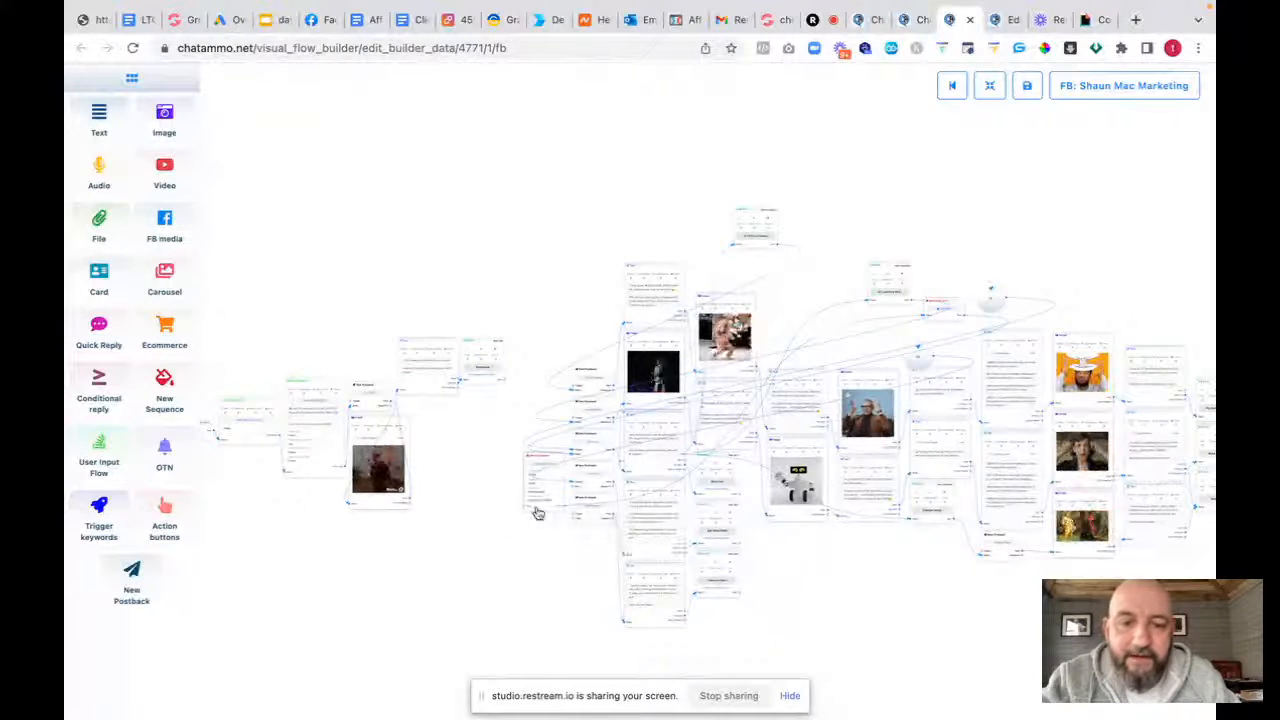
# Move the remaining red-titled and small nodes out of the way and into the flow
pyautogui.moveTo(537, 514)
pyautogui.mouseDown()
pyautogui.moveTo(493, 684)
pyautogui.moveTo(894, 263)
pyautogui.moveTo(894, 206)
pyautogui.mouseUp()
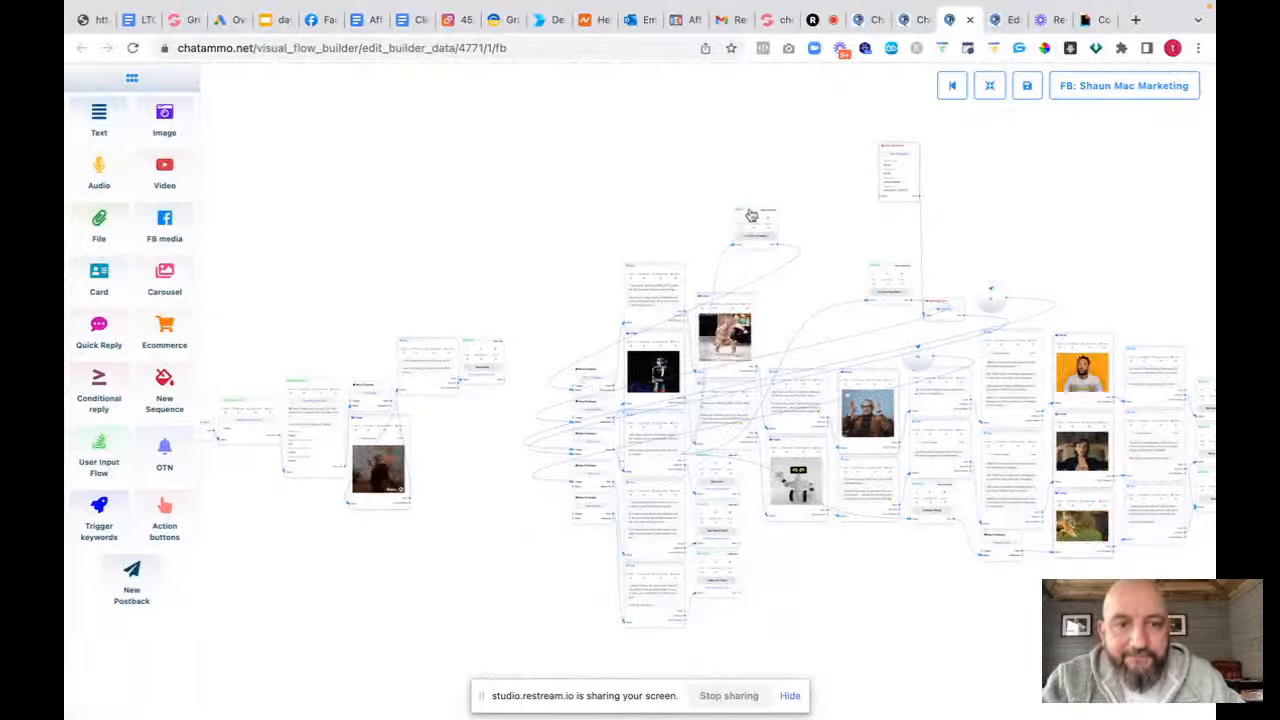
pyautogui.moveTo(748, 219); pyautogui.dragTo(511, 229)
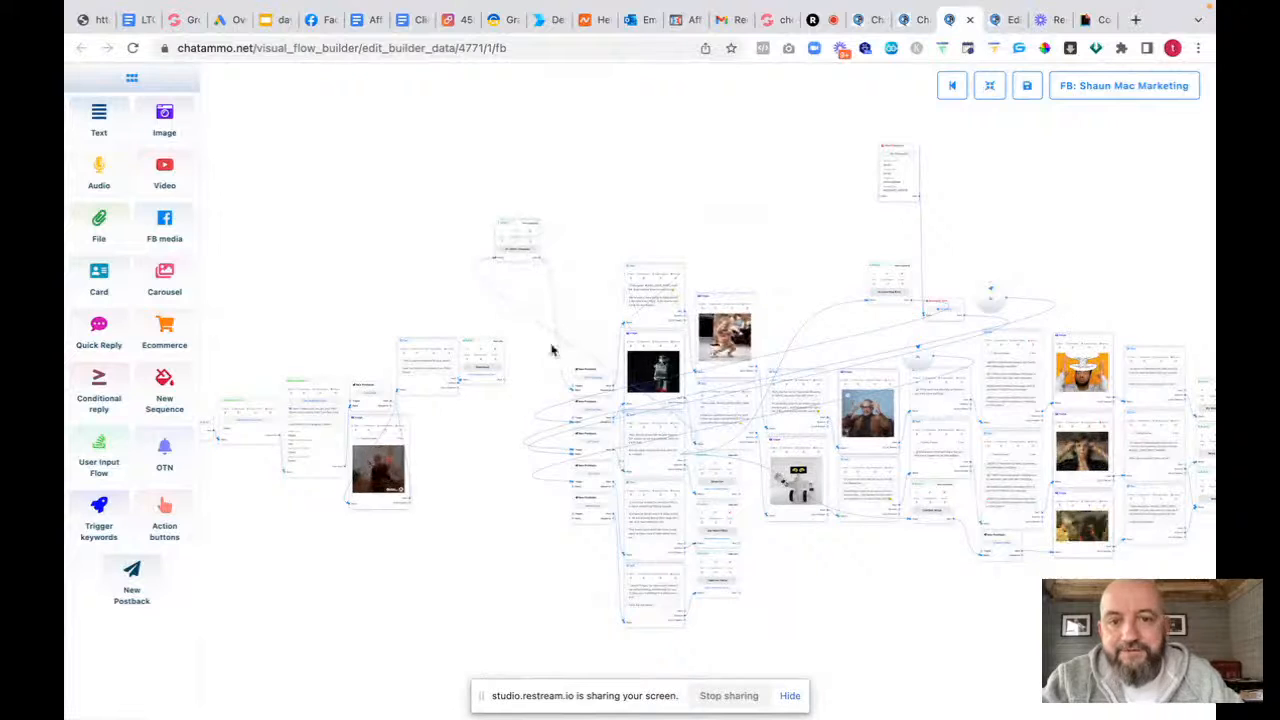
pyautogui.scroll(3, 472, 438)
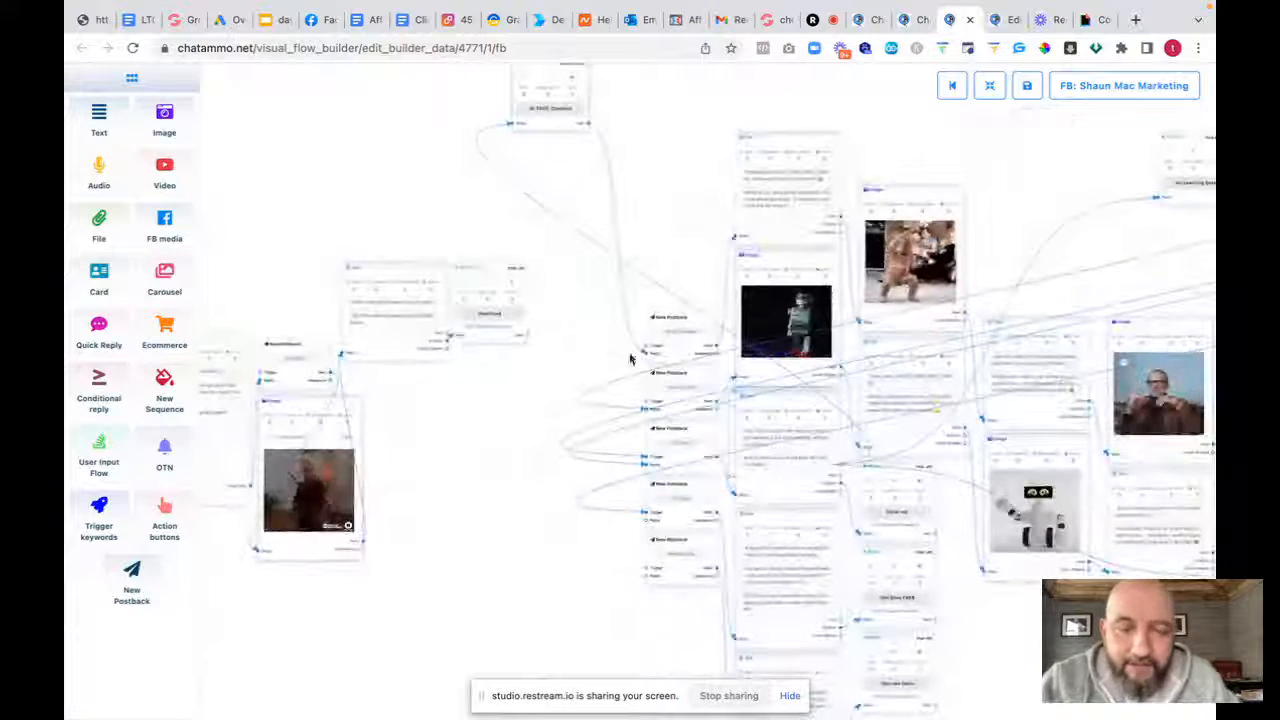
pyautogui.moveTo(585, 103); pyautogui.dragTo(822, 283)
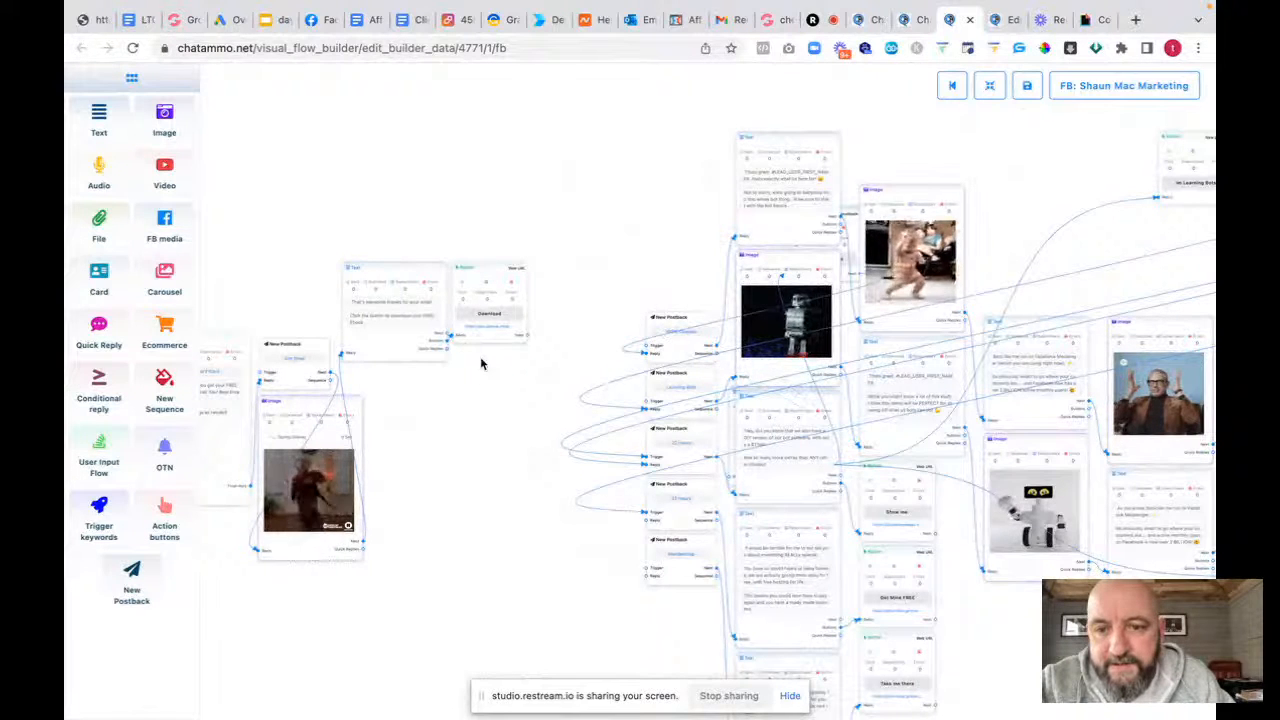
pyautogui.scroll(-5, 543, 334)
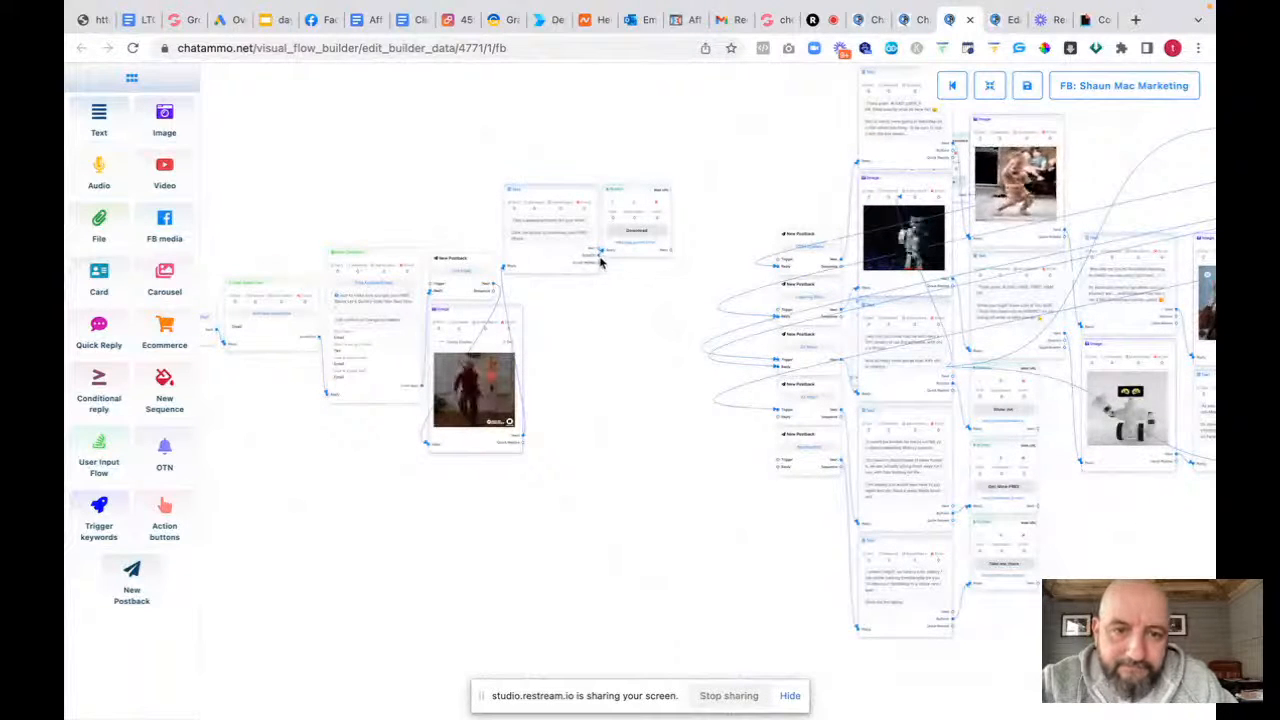
# Add a 'More Free Stuff' button of type New postback to the thank-you message
pyautogui.moveTo(599, 257); pyautogui.dragTo(631, 321)
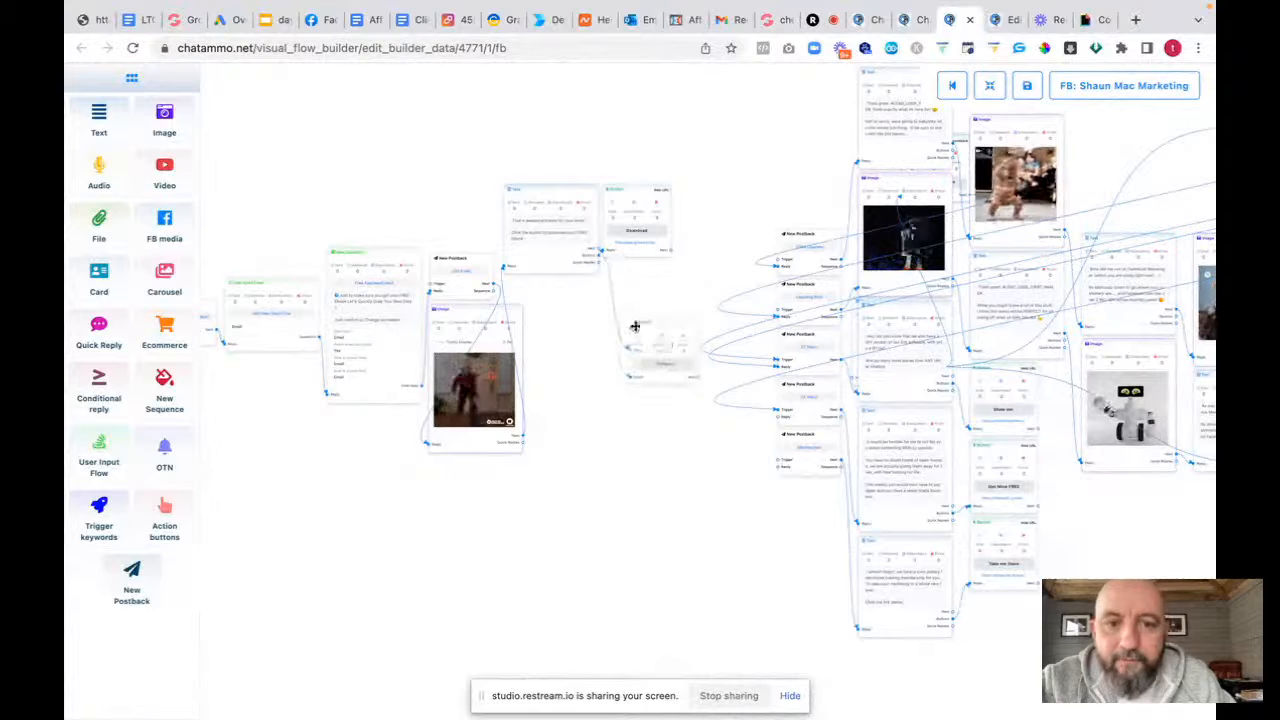
pyautogui.doubleClick(648, 382)
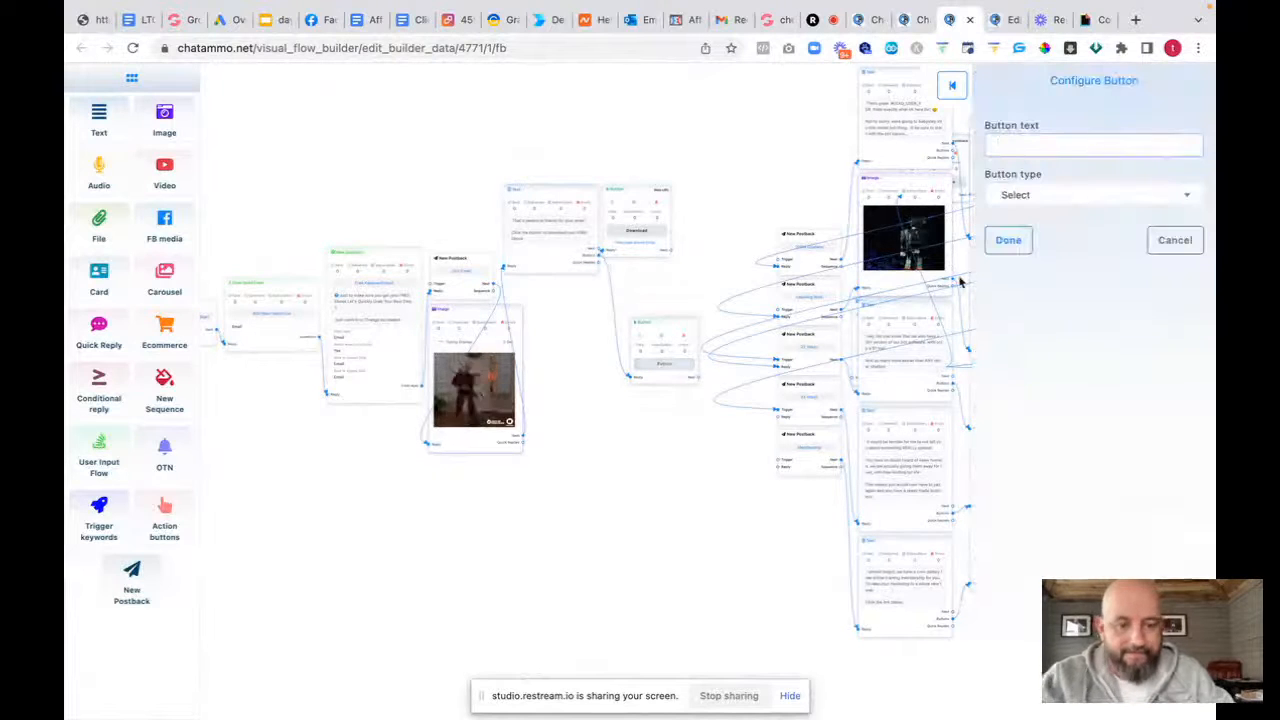
pyautogui.write('More ')
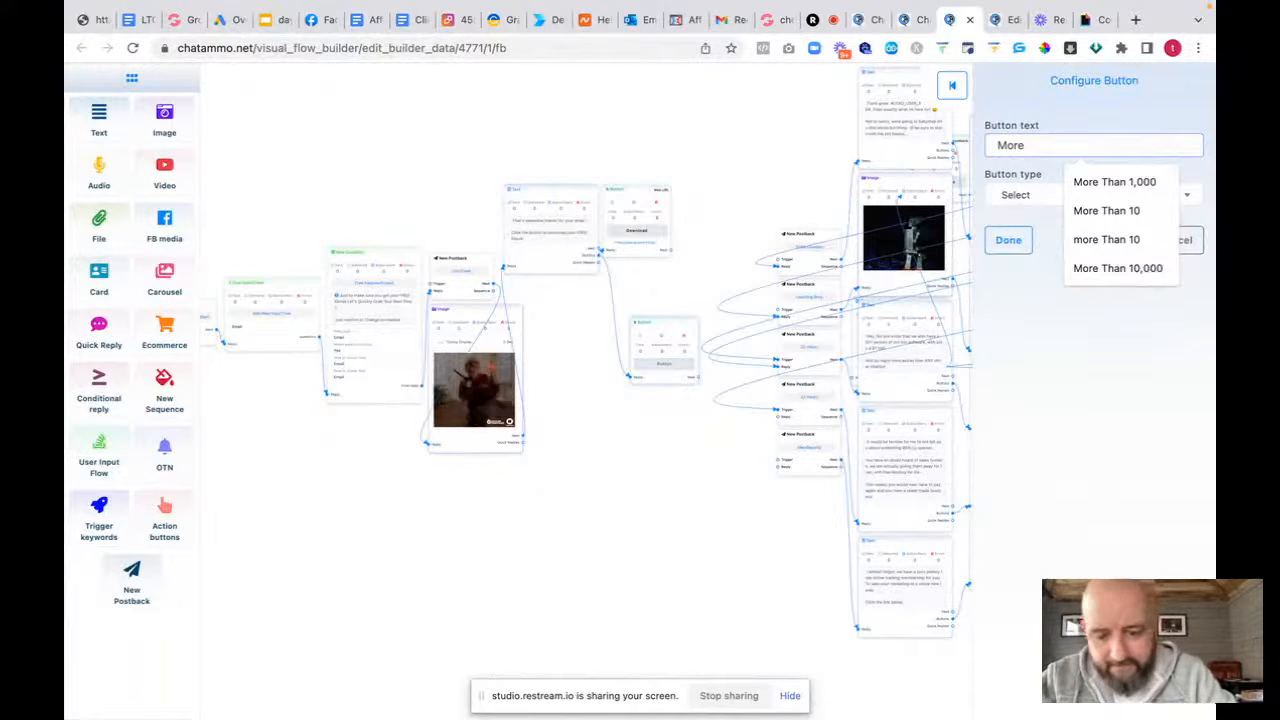
pyautogui.write('Free Stuff')
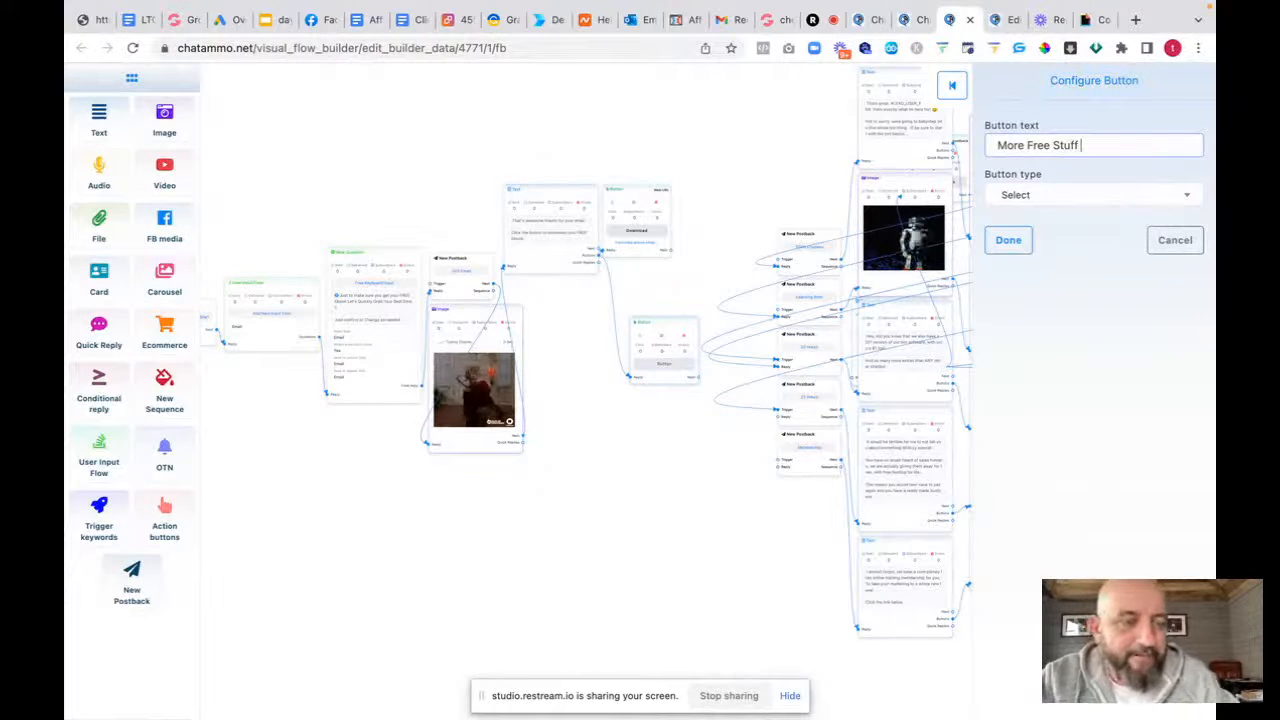
pyautogui.click(1015, 197)
pyautogui.click(1027, 295)
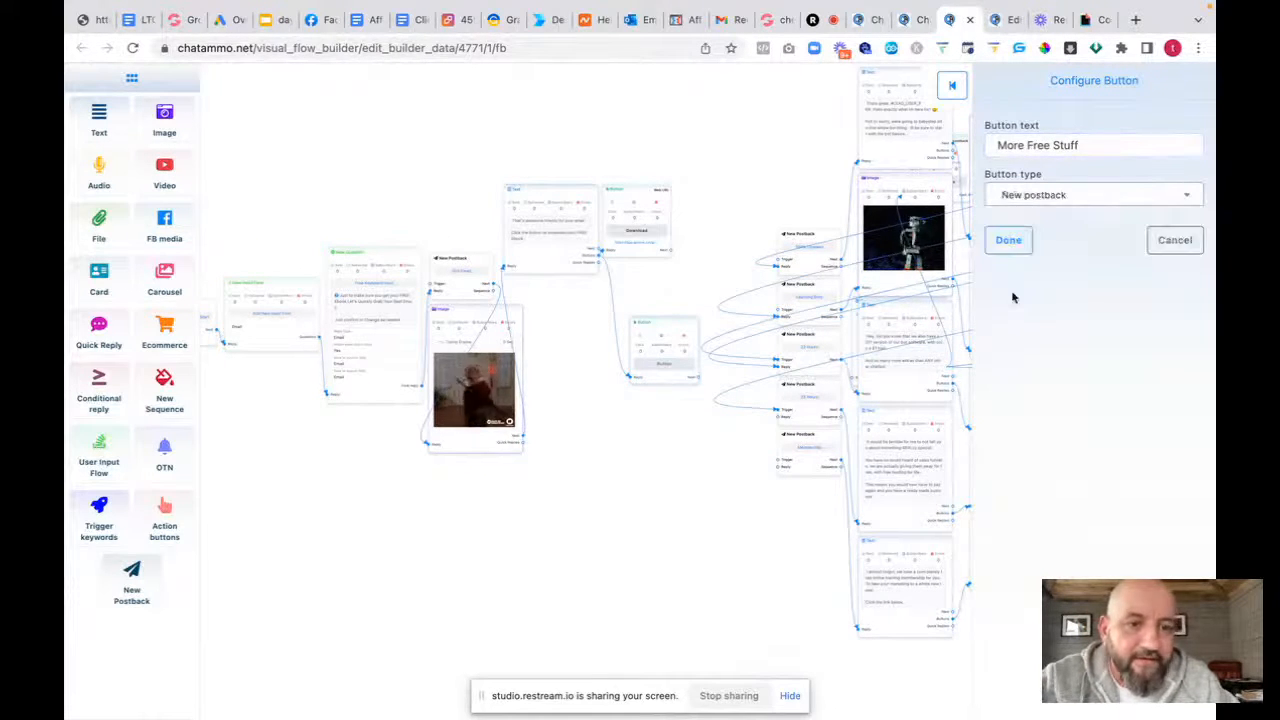
pyautogui.click(1008, 240)
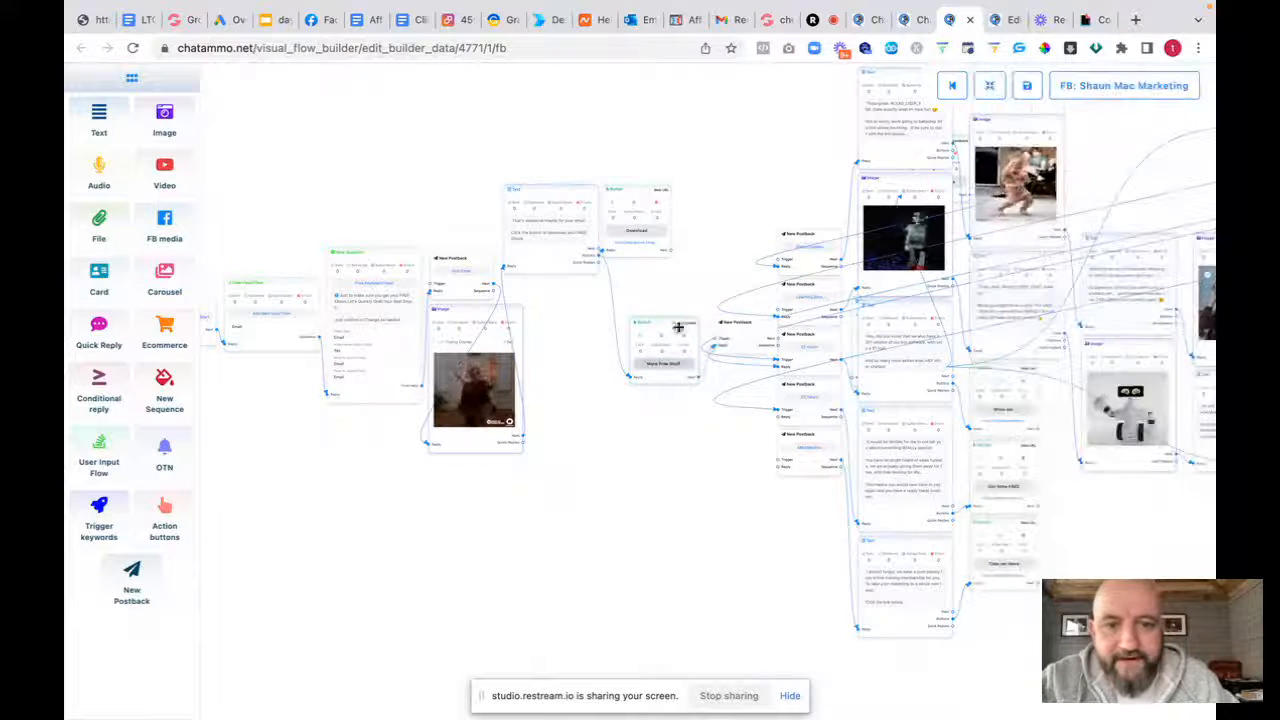
pyautogui.moveTo(658, 321); pyautogui.dragTo(563, 286)
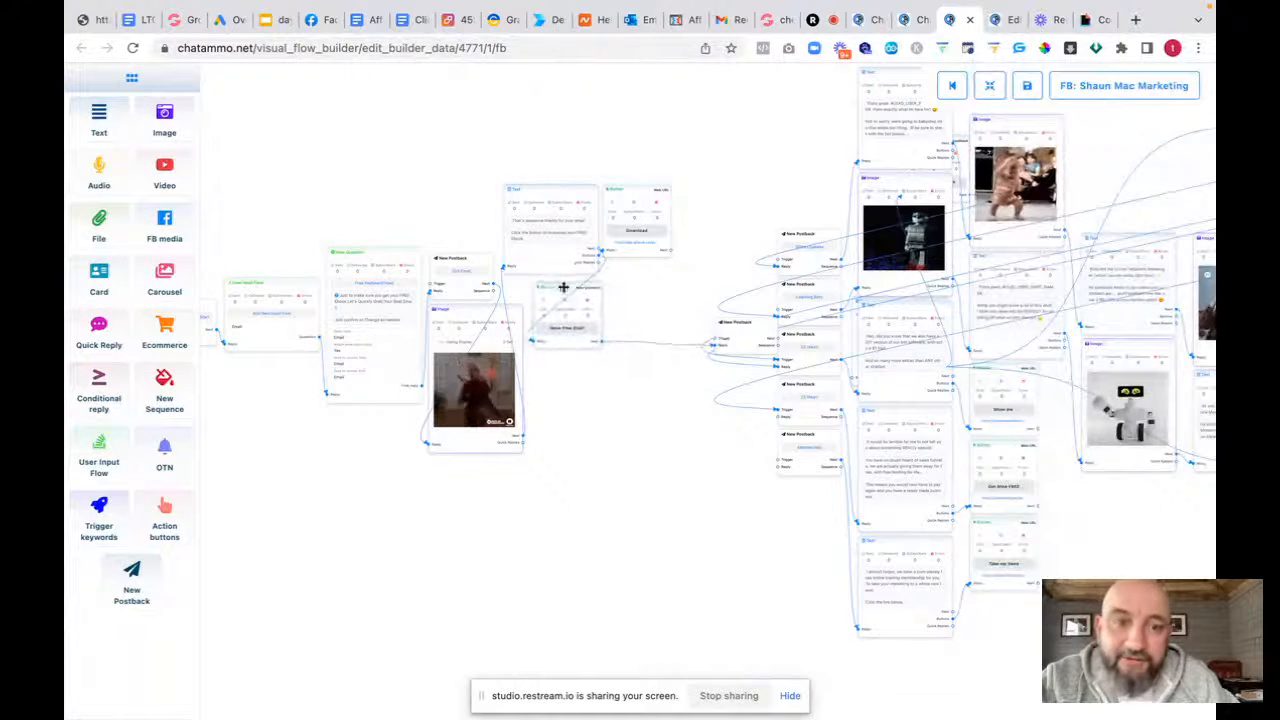
# Title the new postback 'More Free Stuff' and tag it with a new 'more free stuff' label
pyautogui.moveTo(738, 322); pyautogui.dragTo(633, 304)
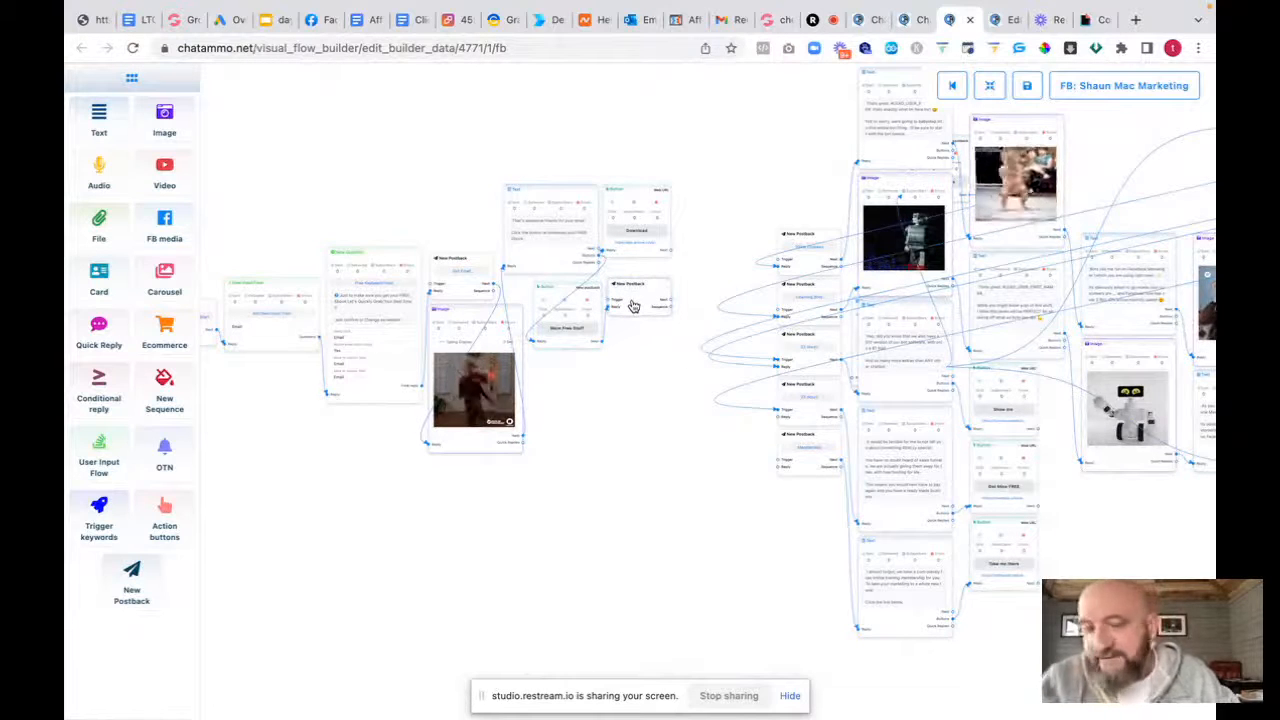
pyautogui.doubleClick(633, 304)
pyautogui.write('More ')
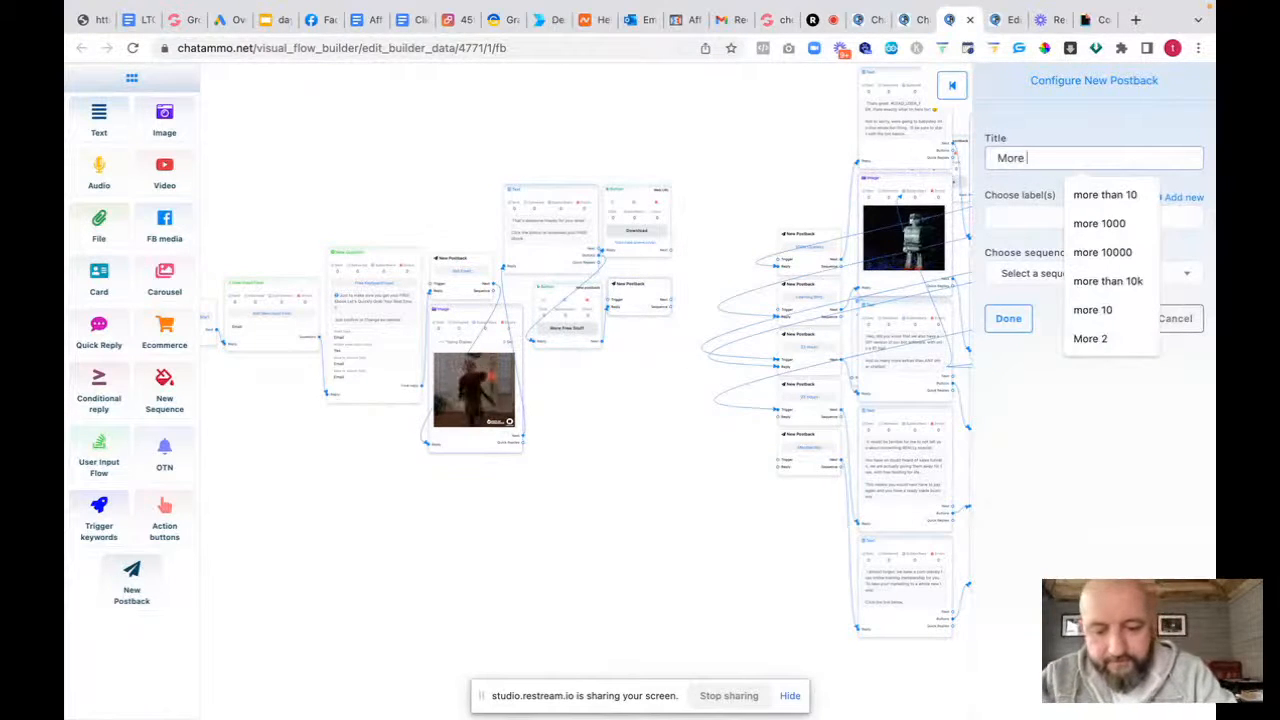
pyautogui.write('Free St')
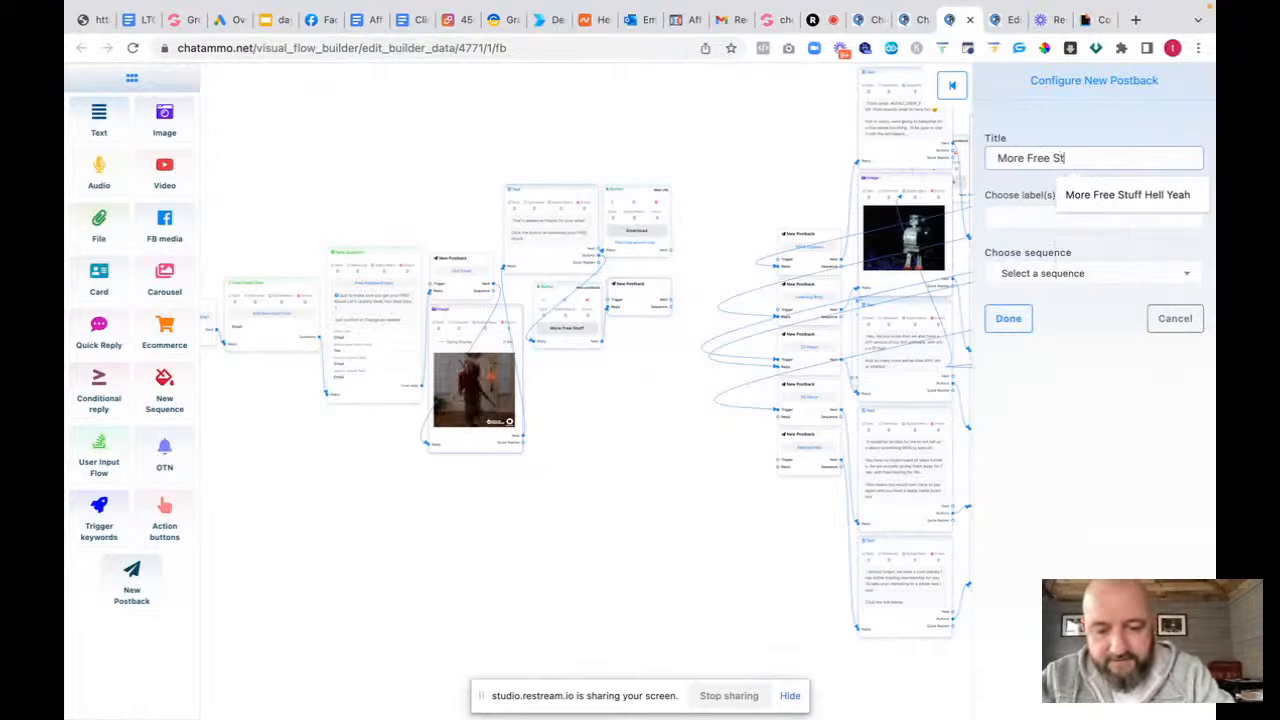
pyautogui.write('uff')
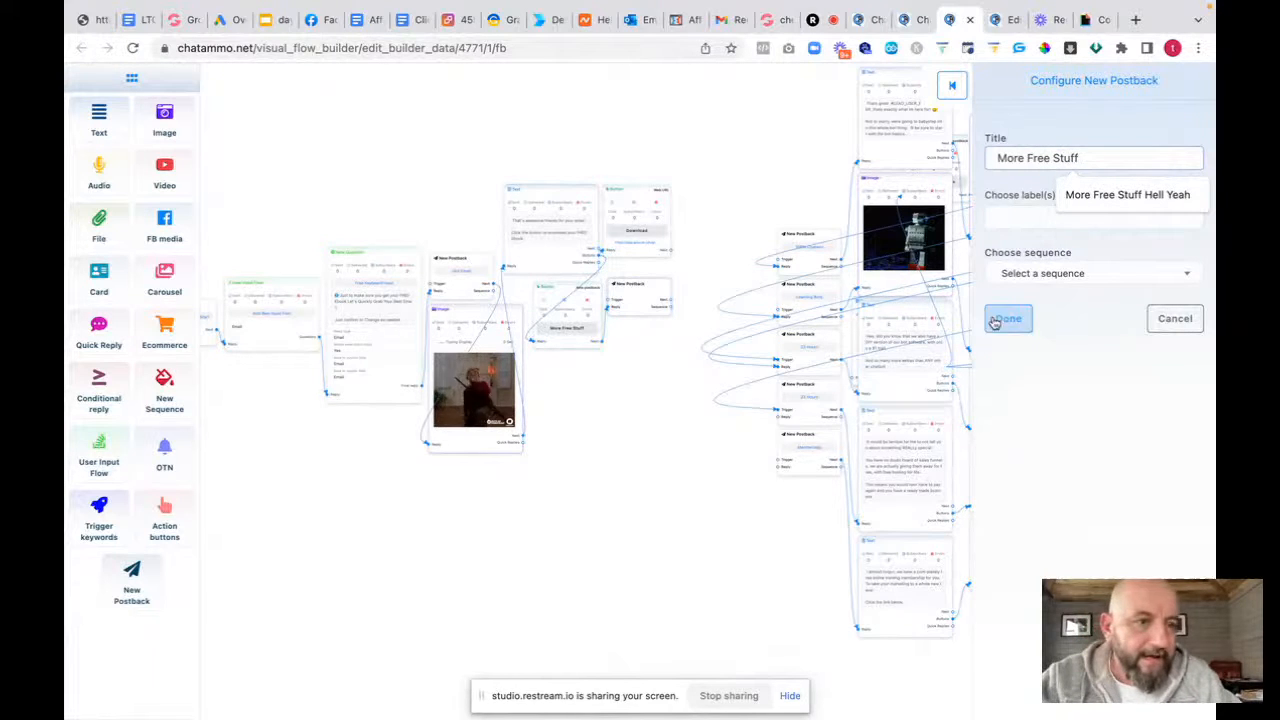
pyautogui.click(1080, 377)
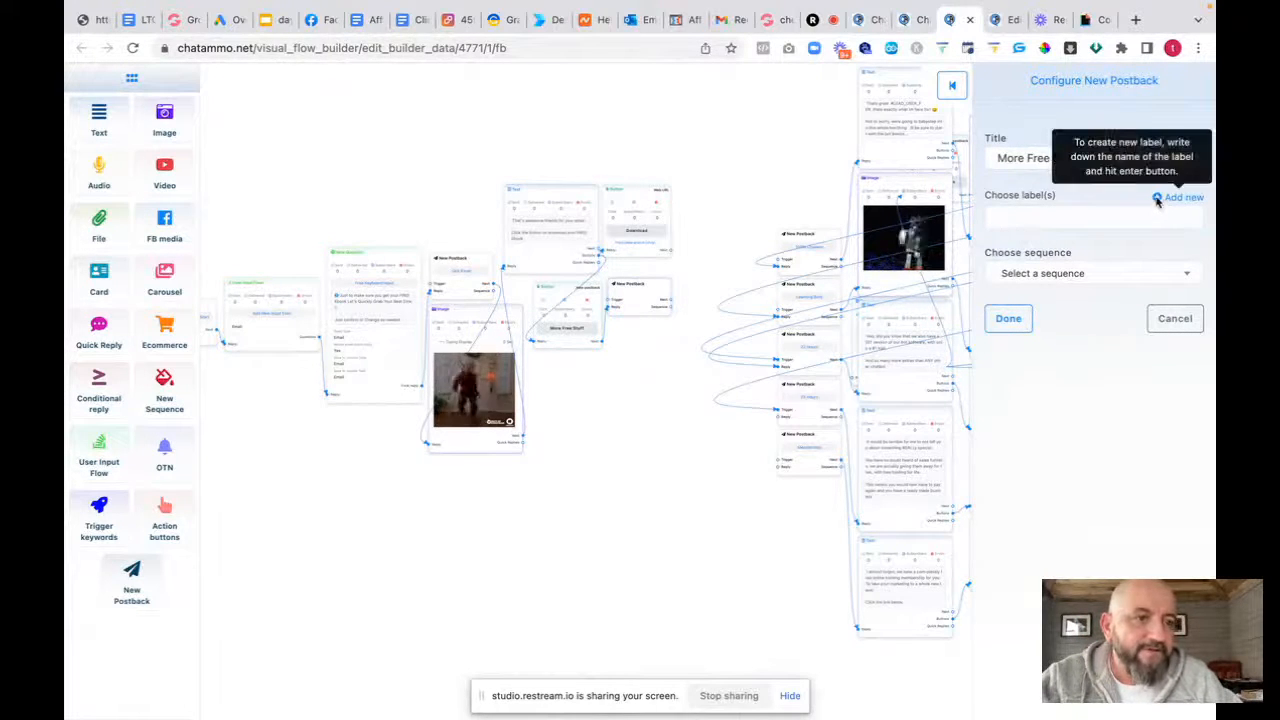
pyautogui.click(1049, 224)
pyautogui.write('more free stuff')
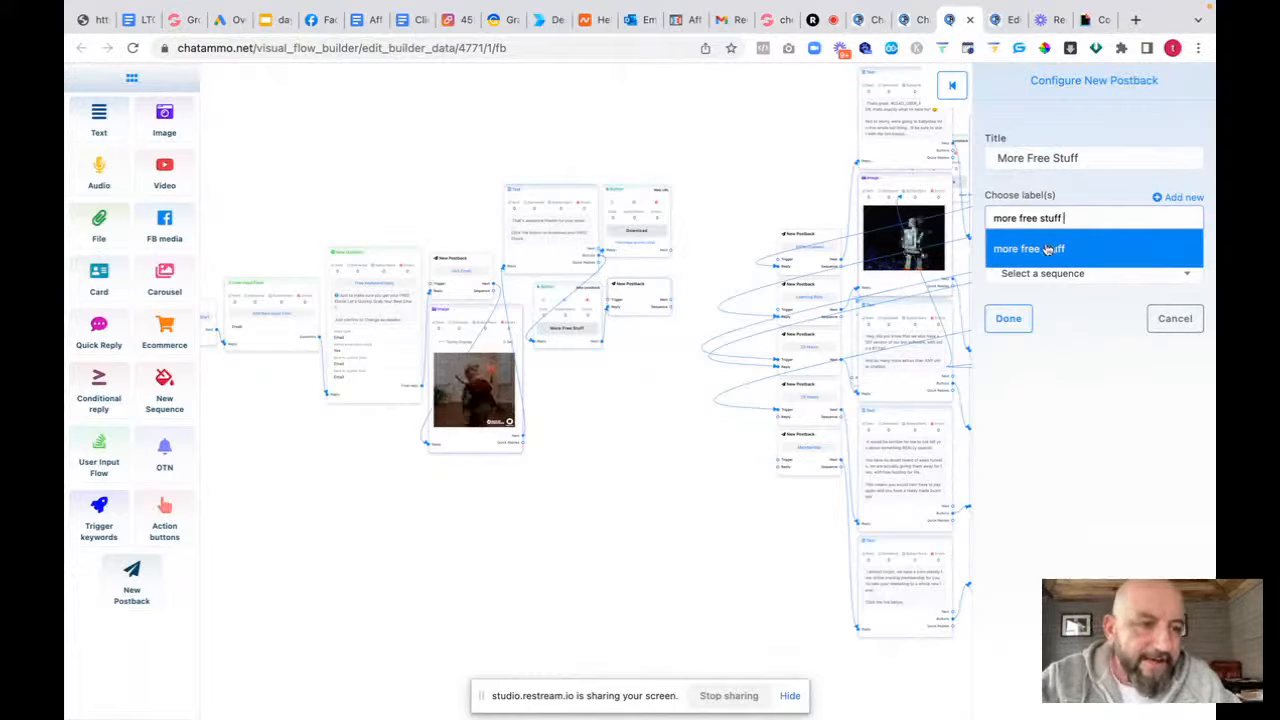
pyautogui.click(1047, 249)
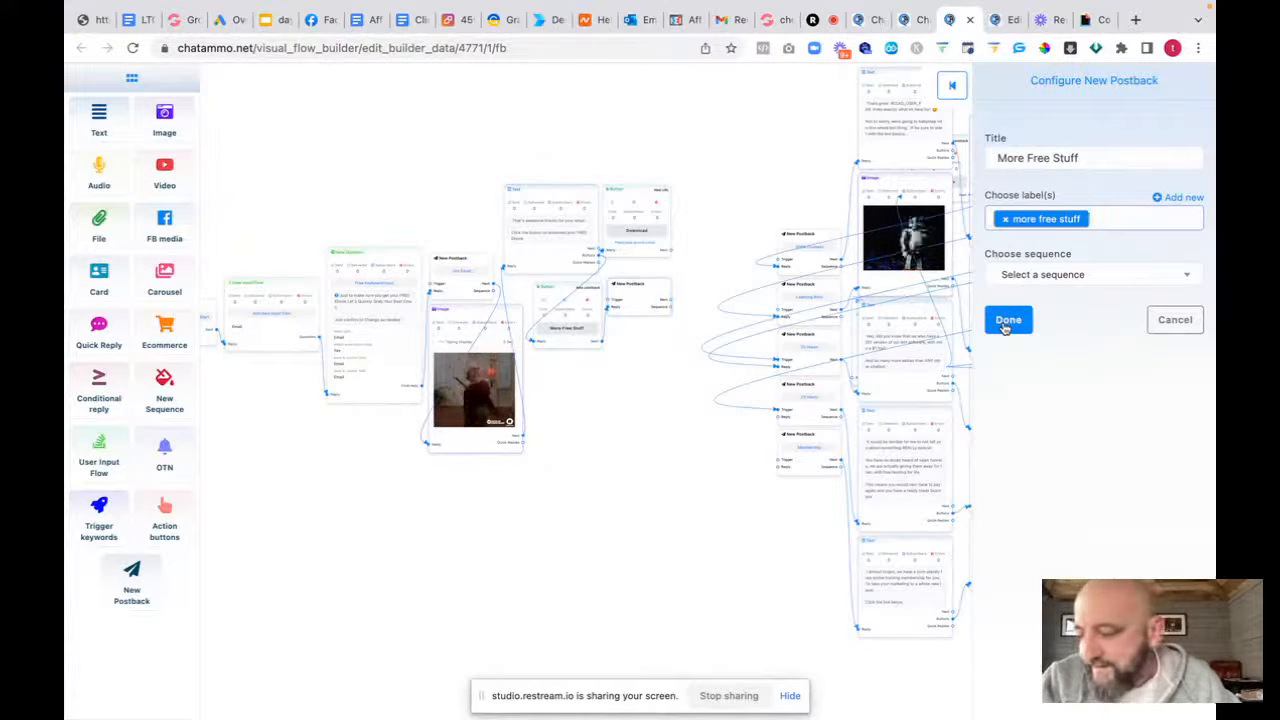
pyautogui.click(1007, 321)
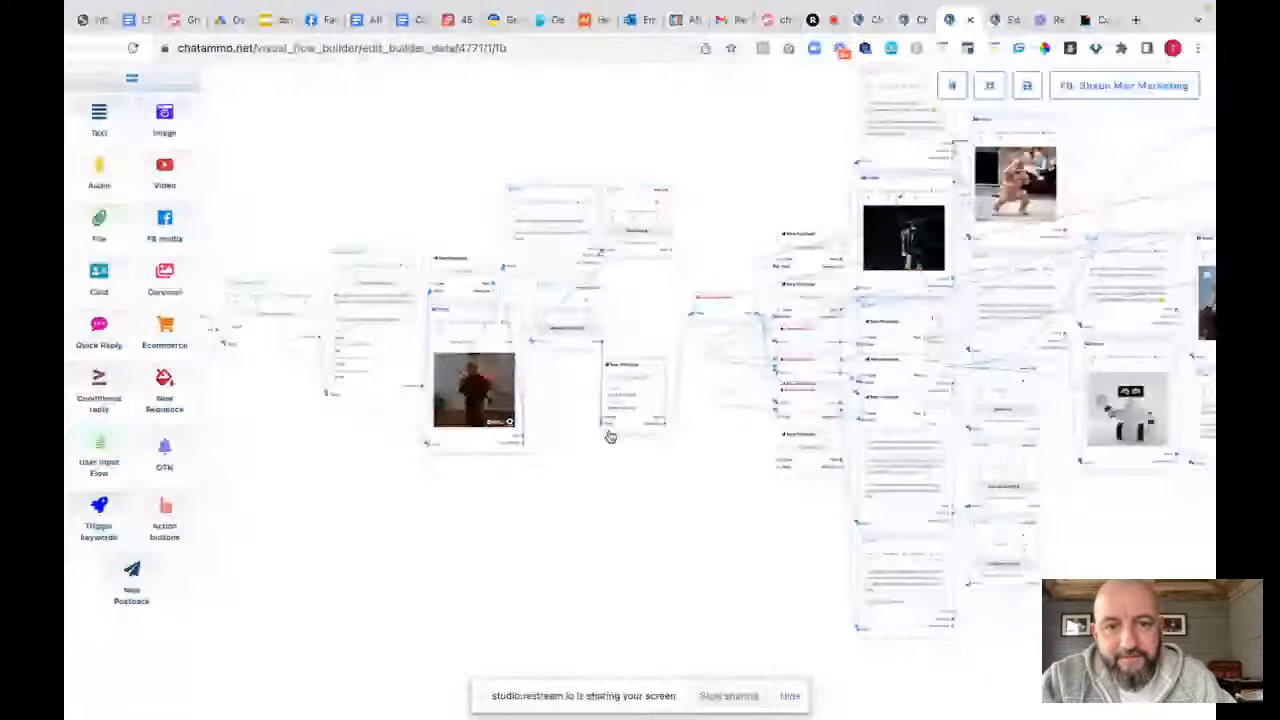
# Drag the new postback and sequence nodes out of the right cluster below the GIF
pyautogui.moveTo(719, 316); pyautogui.dragTo(578, 491)
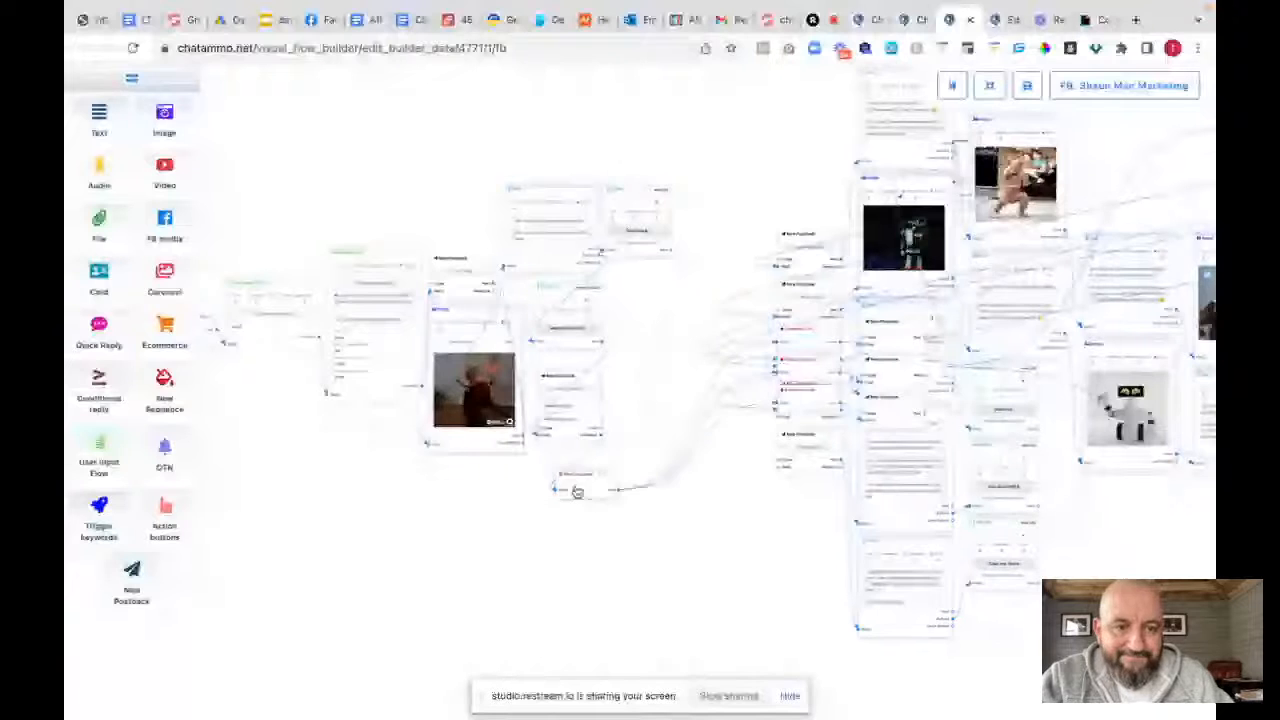
pyautogui.moveTo(781, 376); pyautogui.dragTo(542, 576)
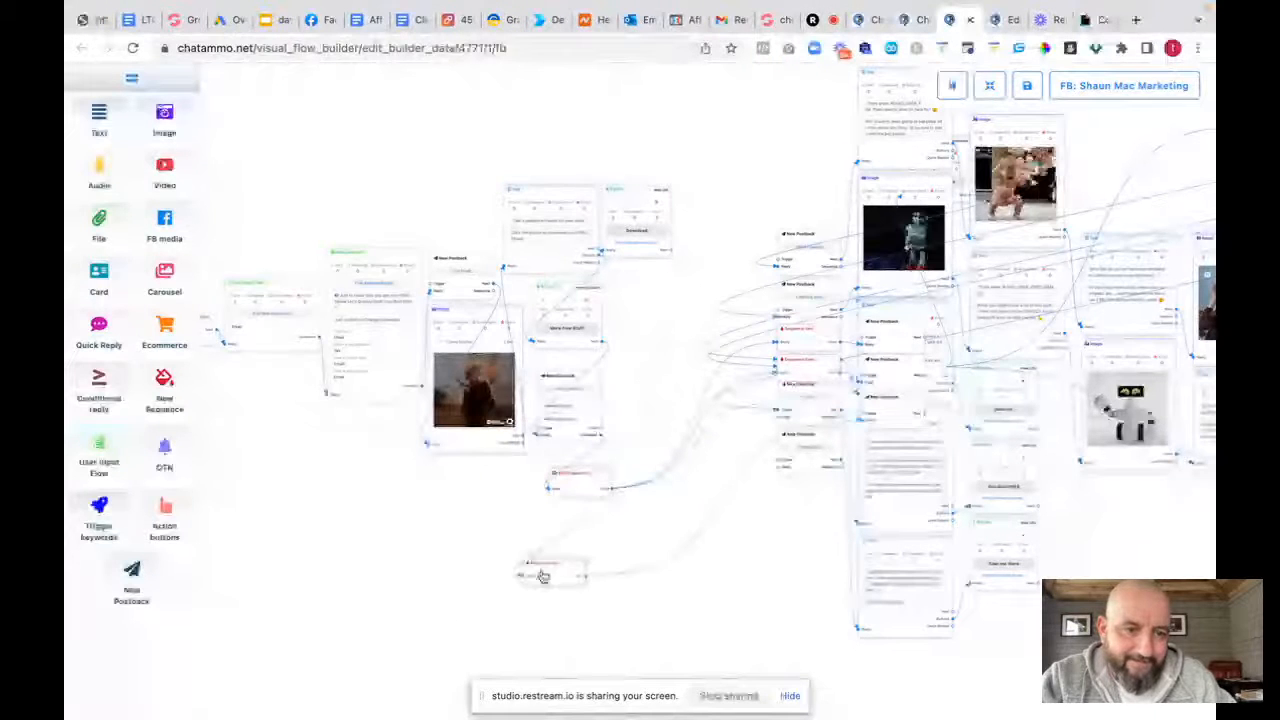
pyautogui.moveTo(826, 360); pyautogui.dragTo(677, 514)
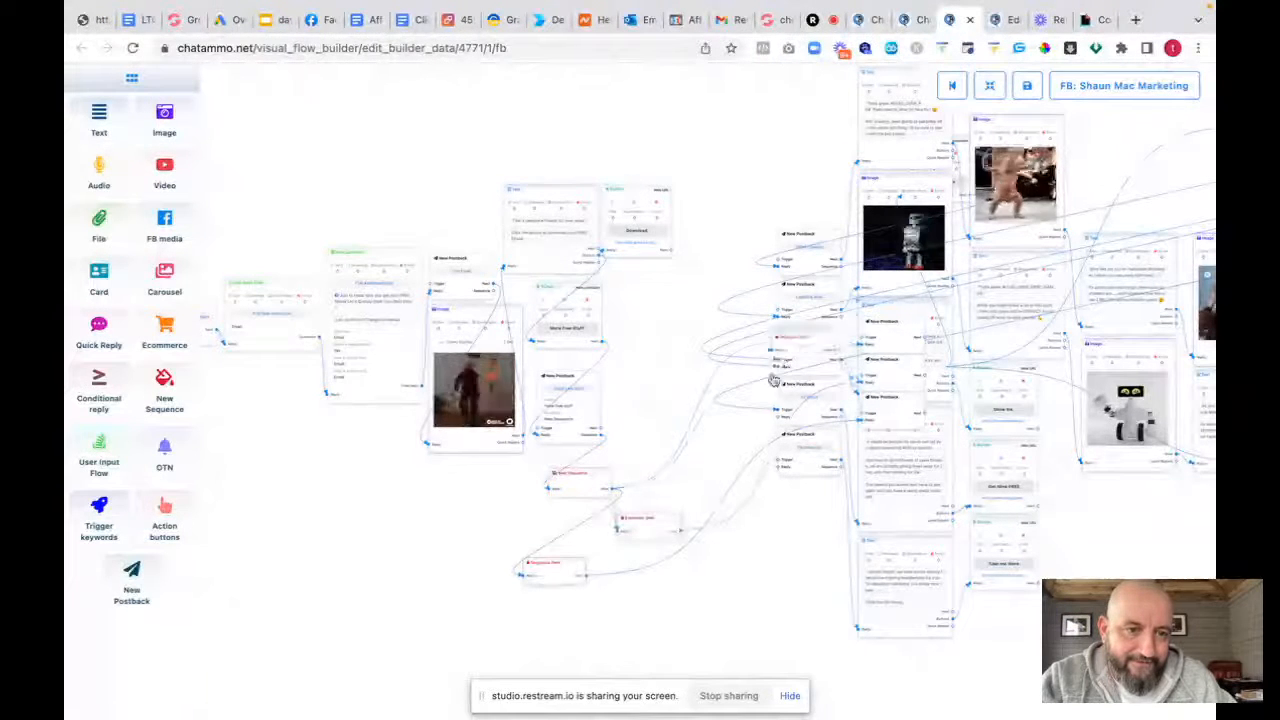
pyautogui.moveTo(773, 381); pyautogui.dragTo(660, 480)
pyautogui.moveTo(875, 402); pyautogui.dragTo(640, 612)
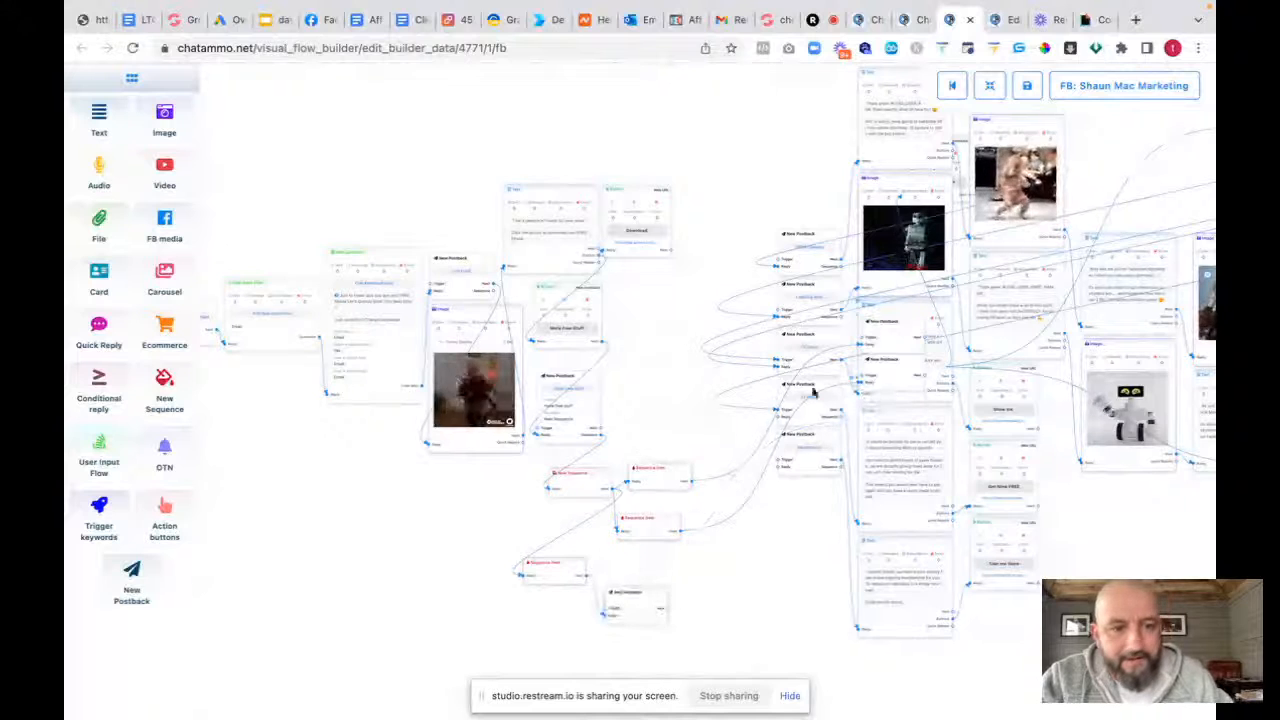
pyautogui.moveTo(889, 380); pyautogui.dragTo(627, 421)
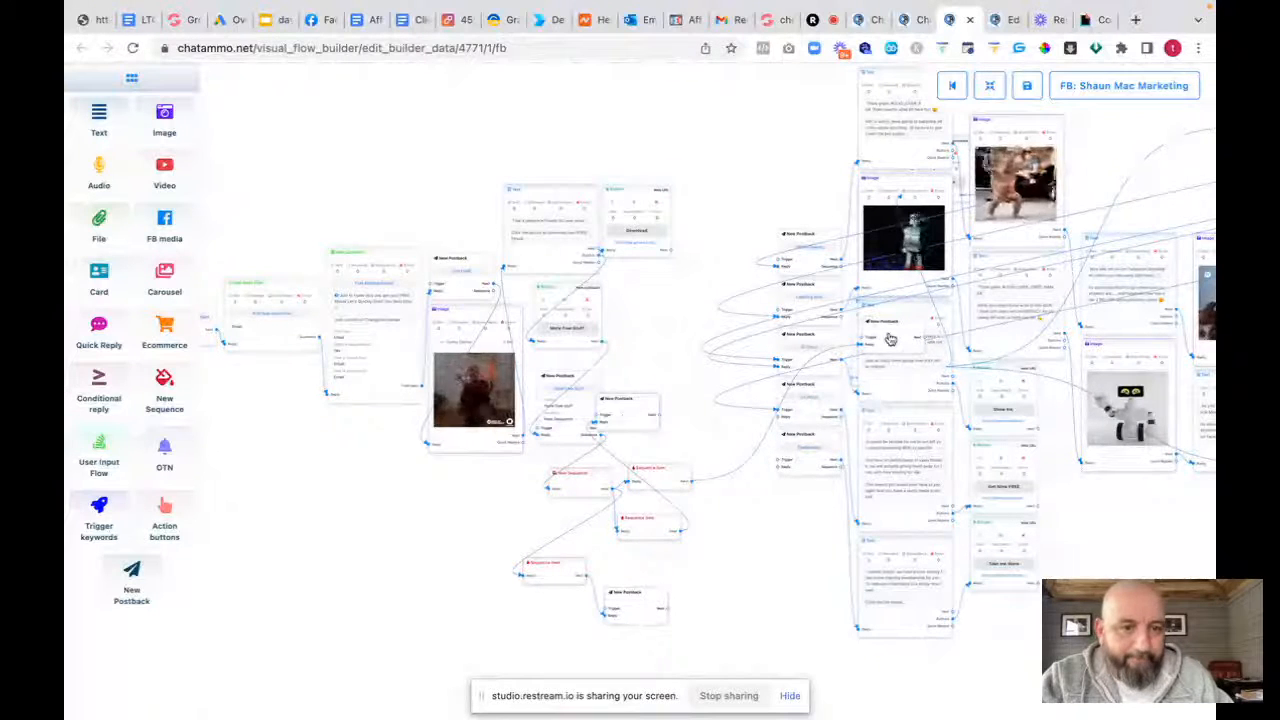
pyautogui.moveTo(890, 340); pyautogui.dragTo(649, 549)
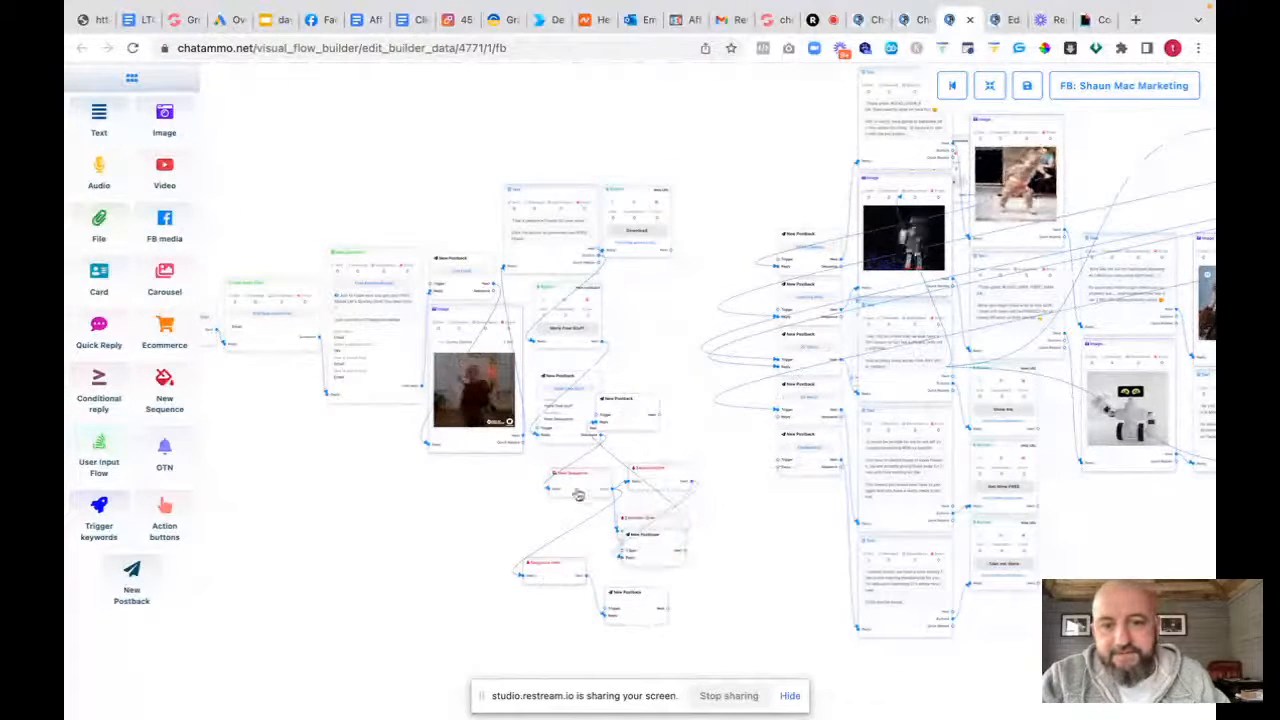
# Line up the sequence items with their New Postback nodes at the lower left
pyautogui.moveTo(578, 495); pyautogui.dragTo(446, 491)
pyautogui.moveTo(540, 580); pyautogui.dragTo(418, 532)
pyautogui.moveTo(651, 486); pyautogui.dragTo(430, 575)
pyautogui.moveTo(640, 561); pyautogui.dragTo(507, 591)
pyautogui.moveTo(627, 613); pyautogui.dragTo(517, 534)
pyautogui.moveTo(629, 528); pyautogui.dragTo(560, 491)
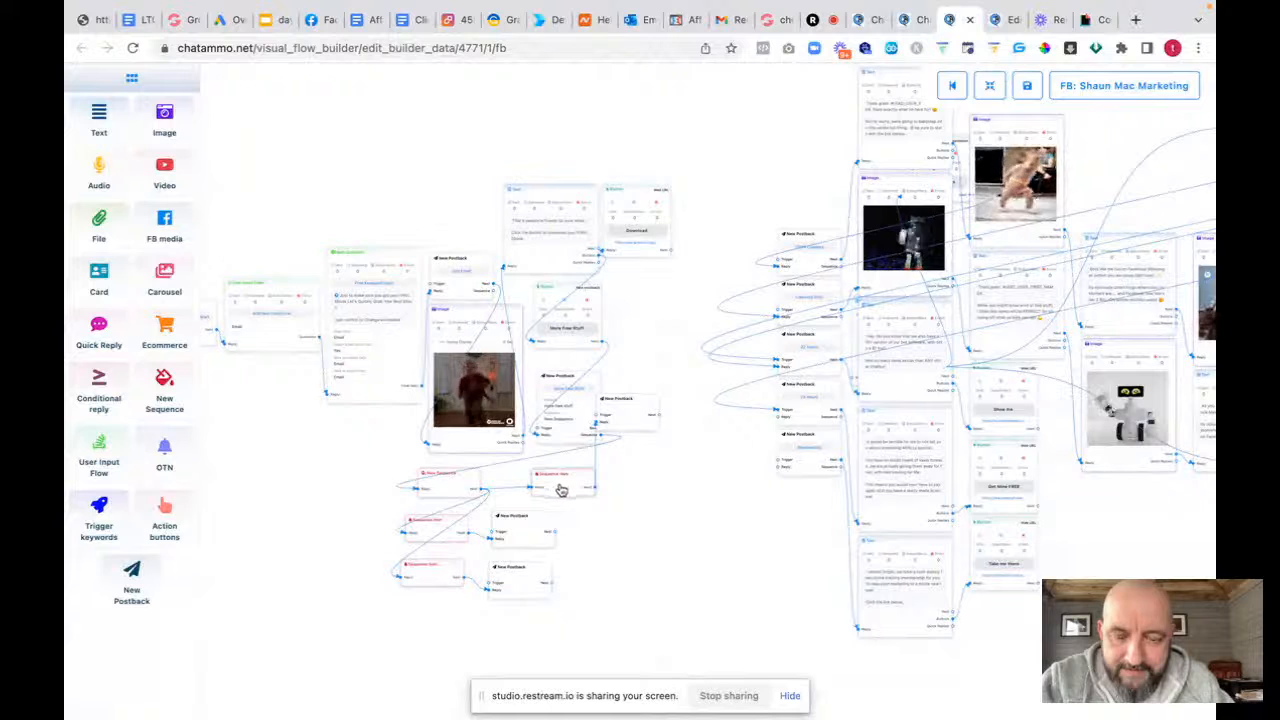
# Save the sequence as 'After more free stuff': 00:00–24:00, America/Adak, tag ACCOUNT_UPDATE
pyautogui.doubleClick(455, 492)
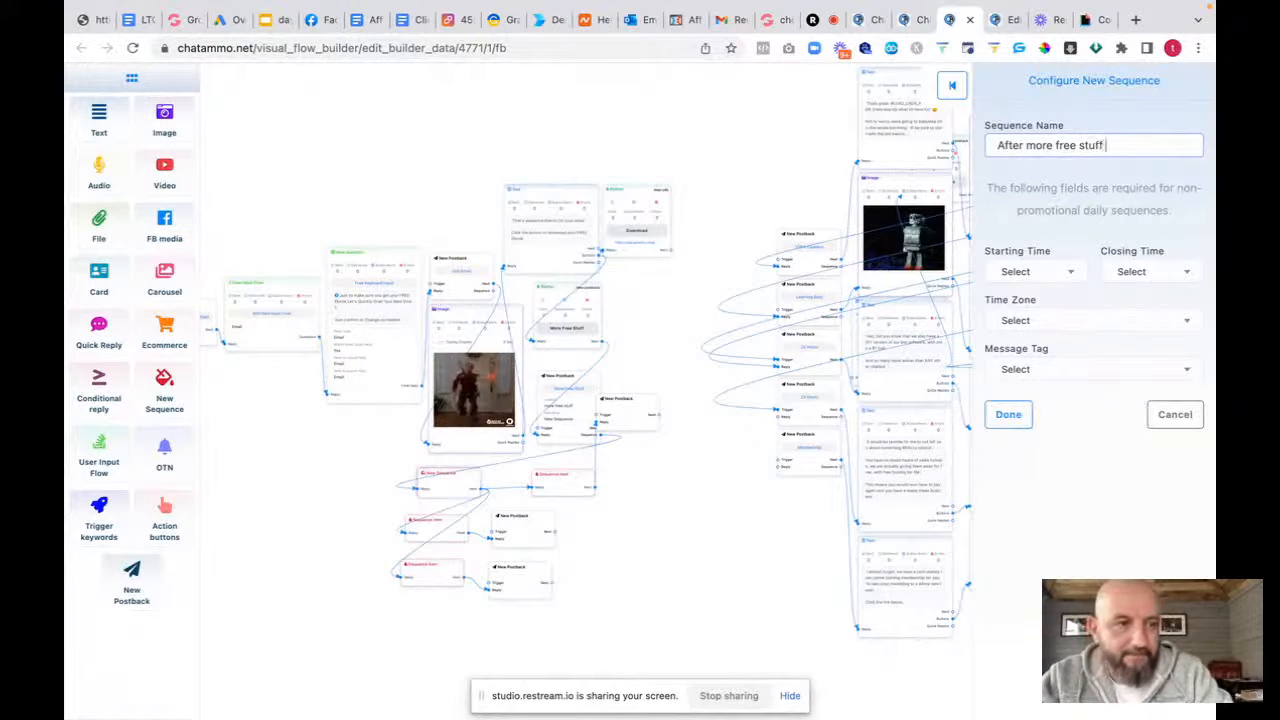
pyautogui.click(1076, 275)
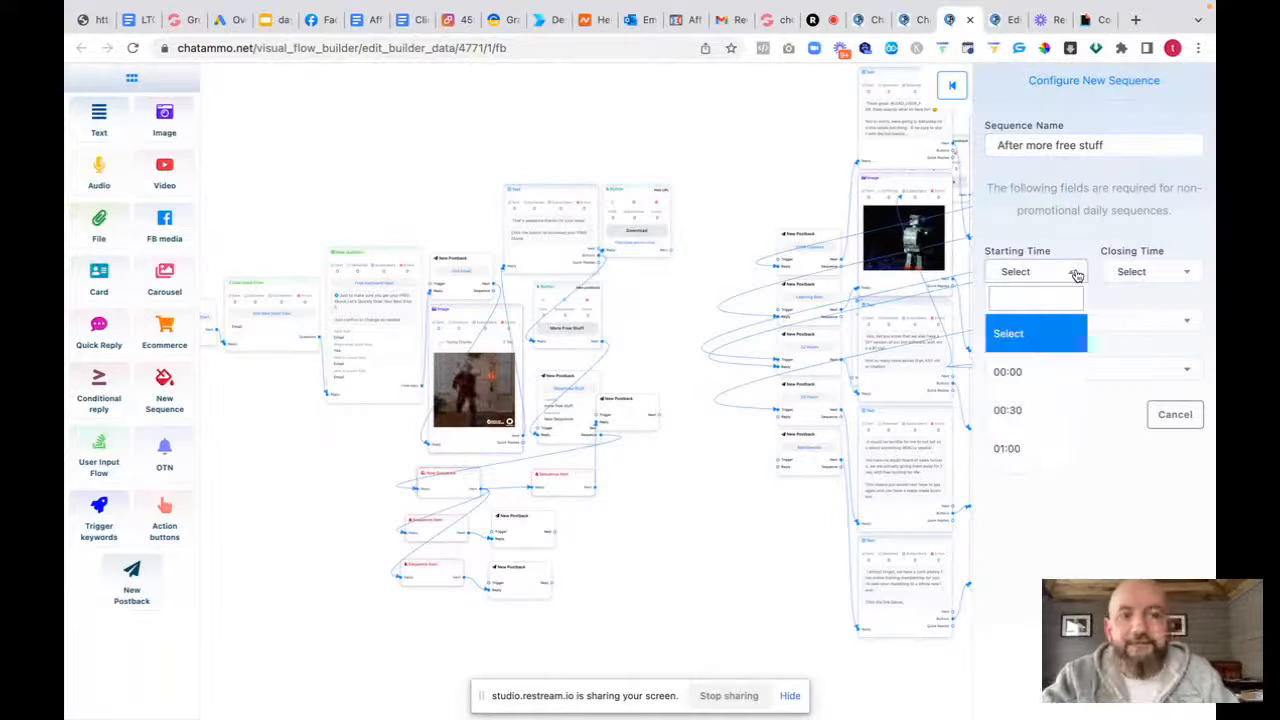
pyautogui.click(1025, 371)
pyautogui.click(1131, 272)
pyautogui.scroll(-15, 1133, 370)
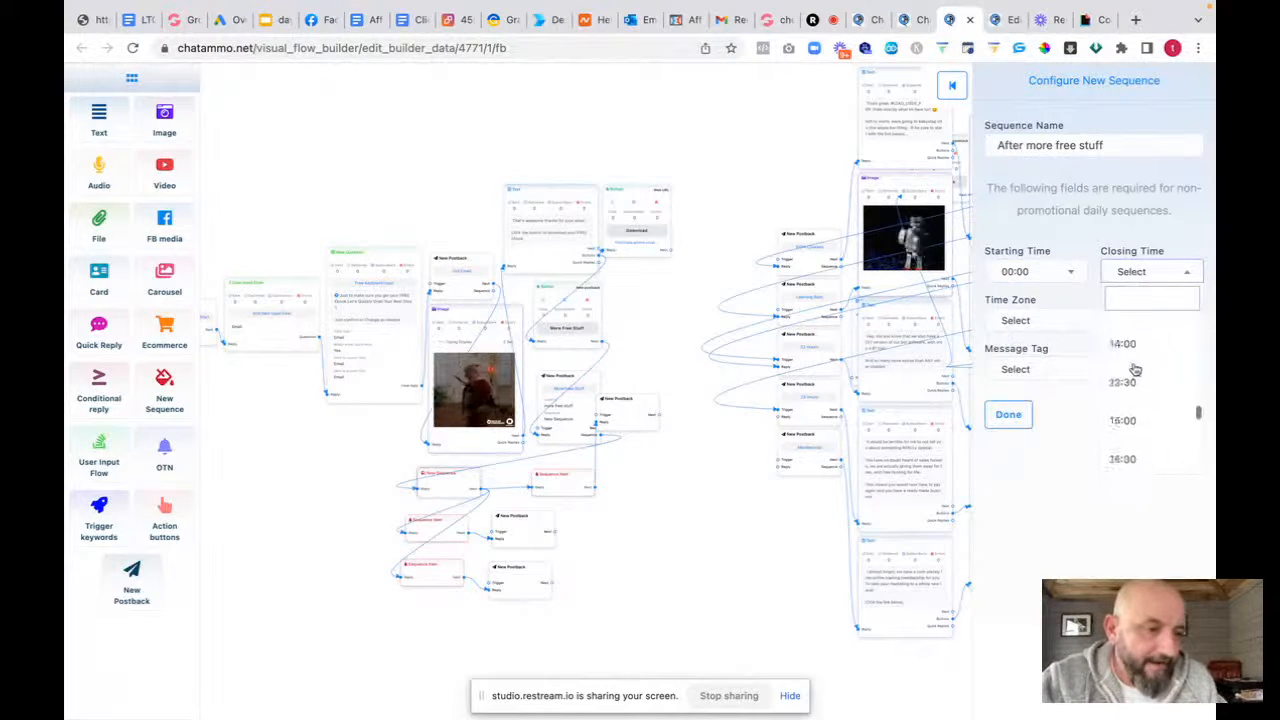
pyautogui.click(1138, 455)
pyautogui.click(1086, 328)
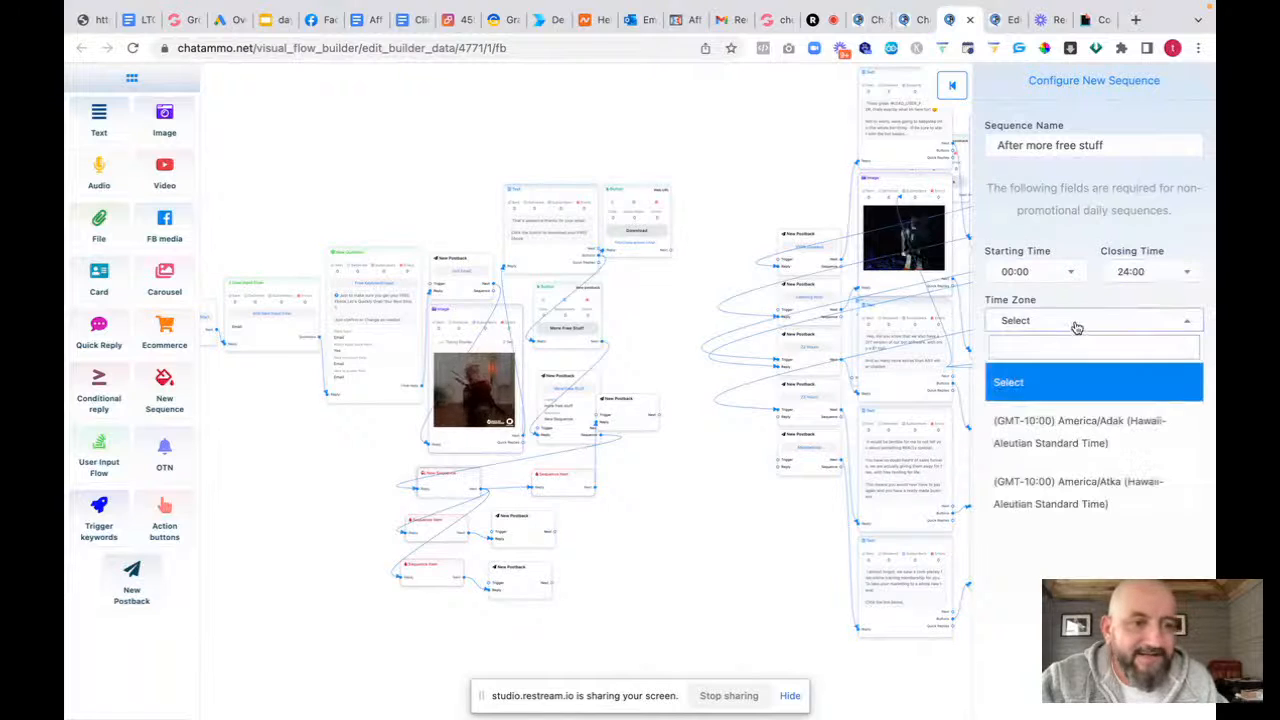
pyautogui.click(1043, 424)
pyautogui.click(1041, 378)
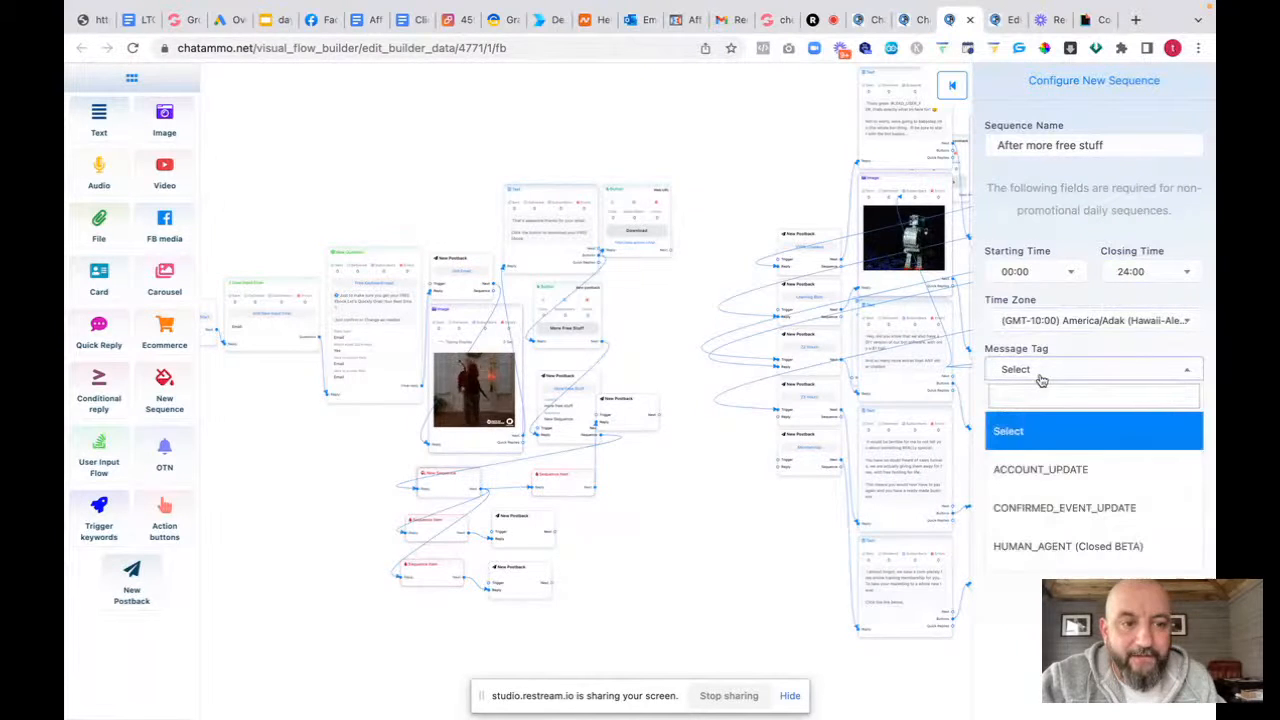
pyautogui.click(1043, 469)
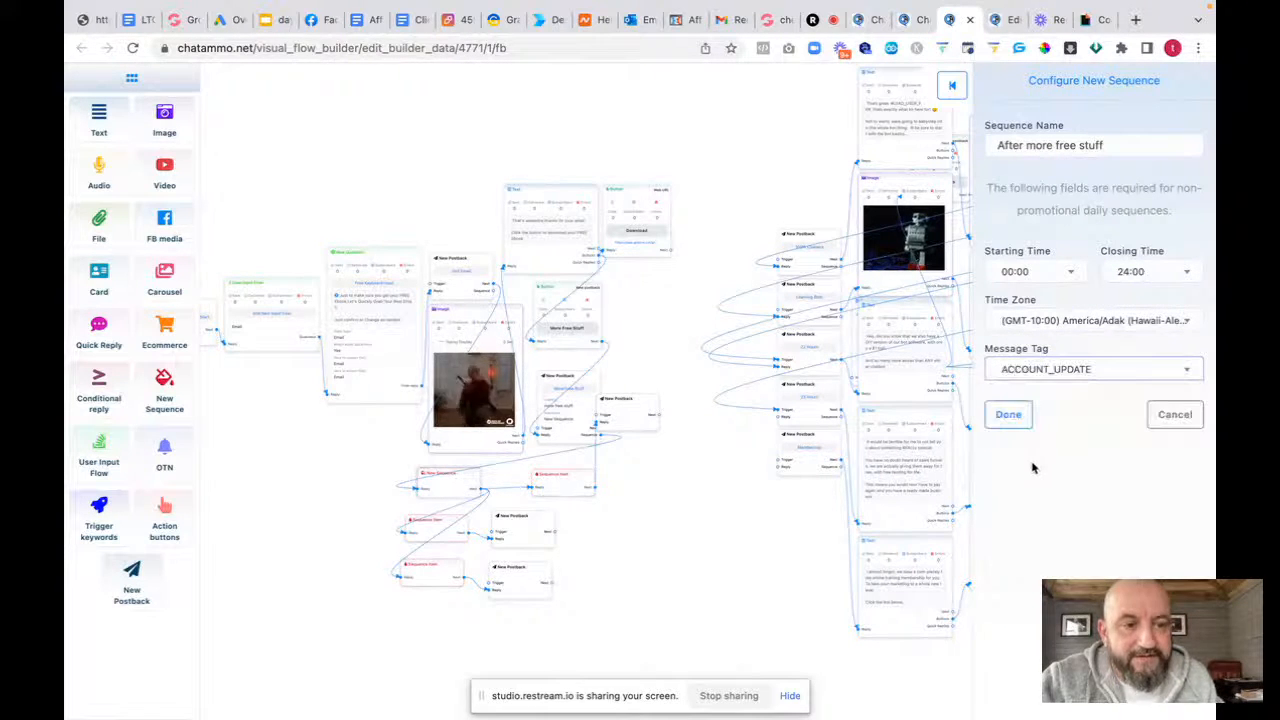
pyautogui.click(1008, 416)
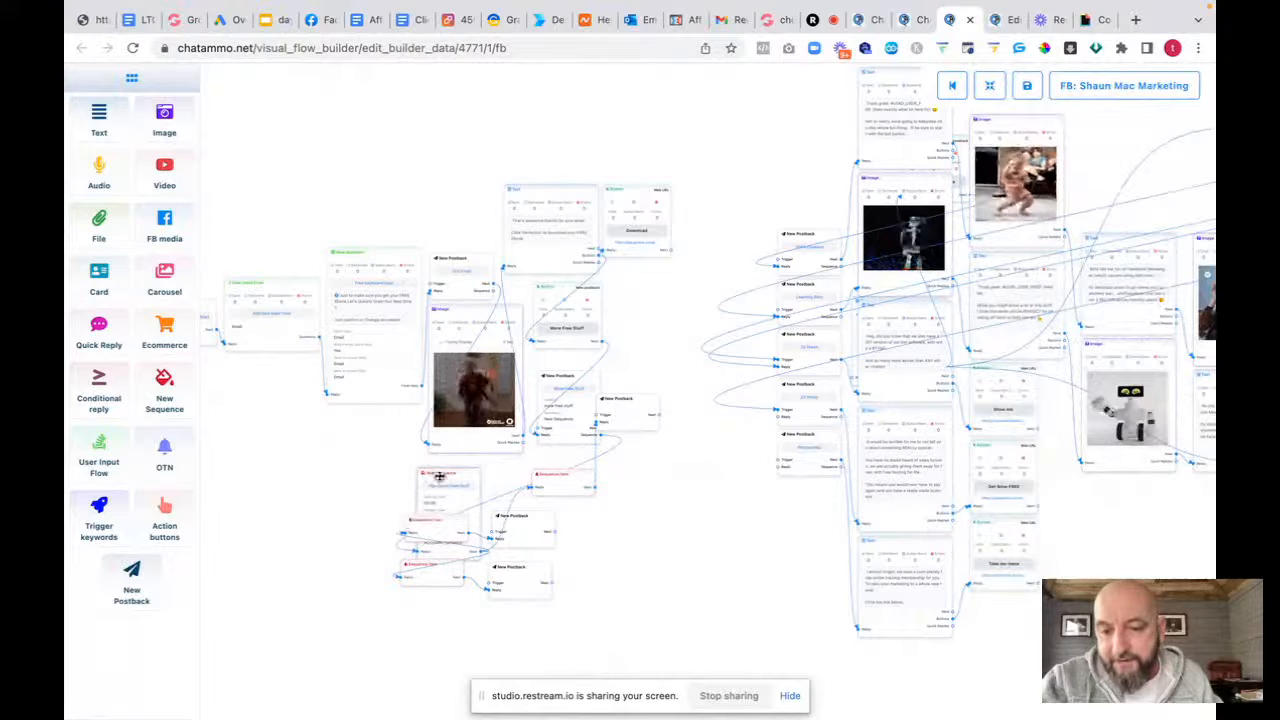
# Stack the sequence items and New Postback nodes in a column under the sequence
pyautogui.moveTo(441, 474); pyautogui.dragTo(279, 435)
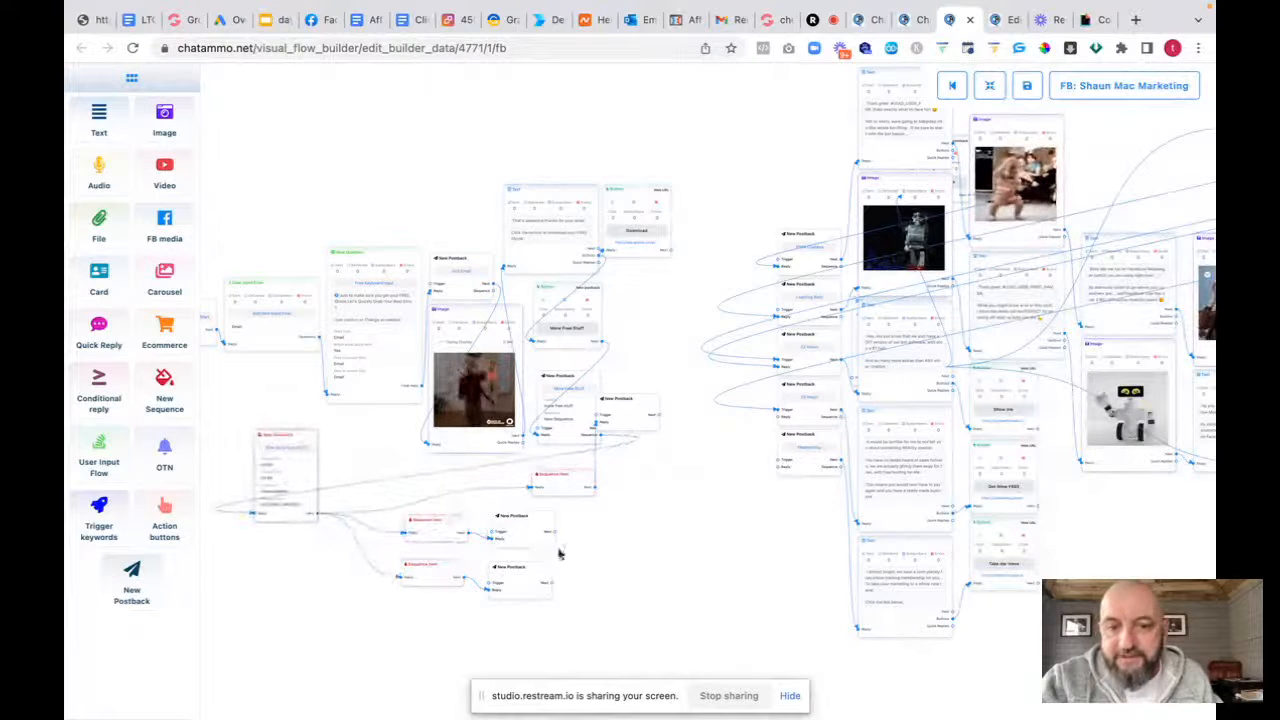
pyautogui.moveTo(429, 561); pyautogui.dragTo(411, 637)
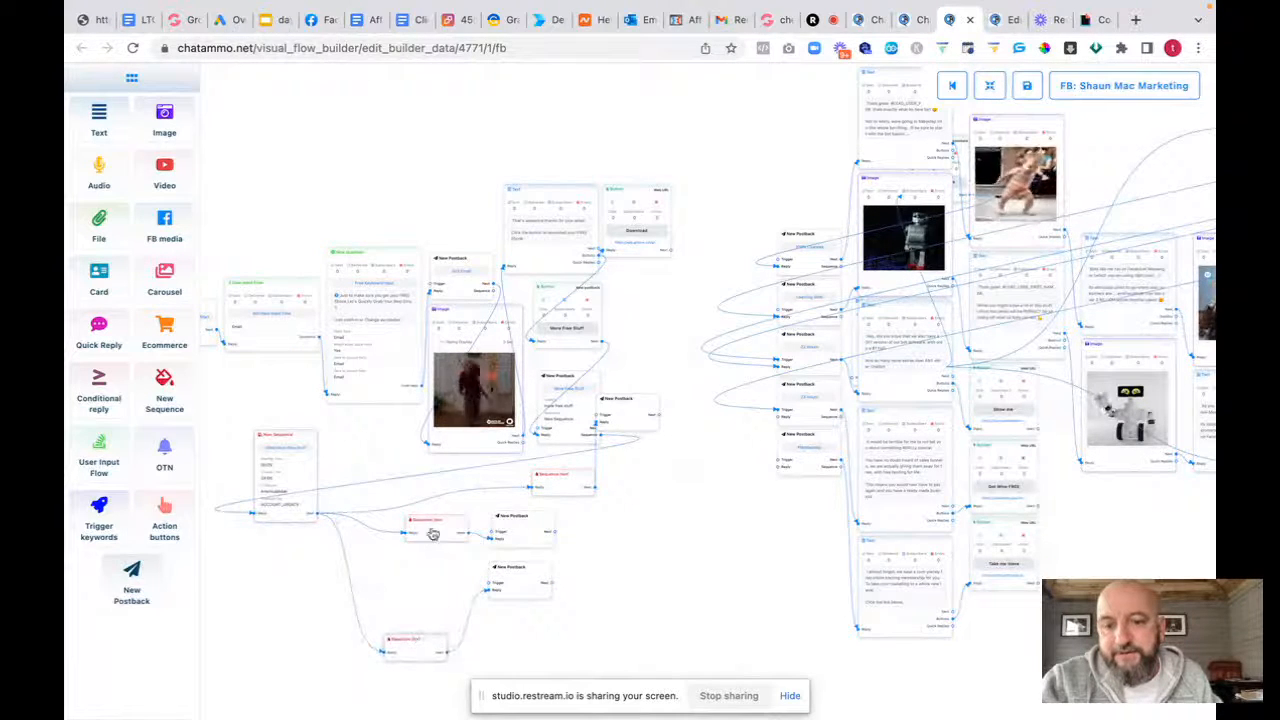
pyautogui.moveTo(431, 530); pyautogui.dragTo(416, 592)
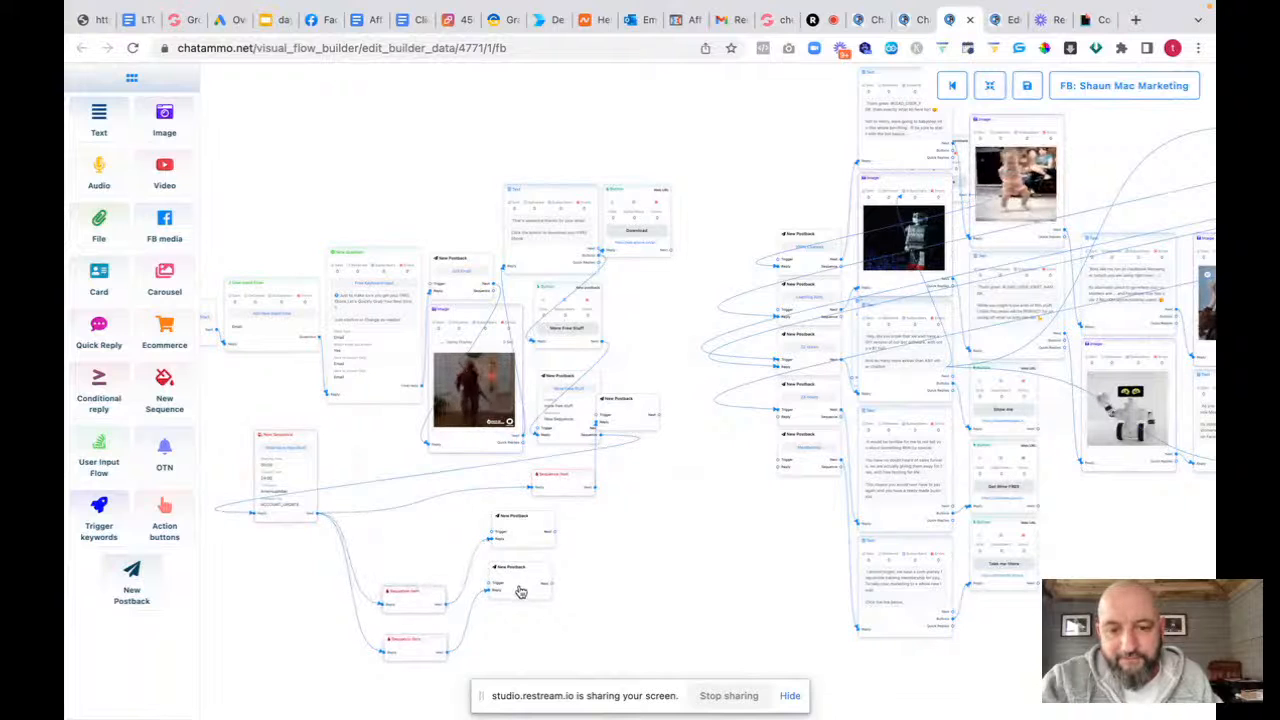
pyautogui.moveTo(520, 588); pyautogui.dragTo(522, 654)
pyautogui.moveTo(527, 544); pyautogui.dragTo(520, 612)
pyautogui.moveTo(568, 490); pyautogui.dragTo(416, 567)
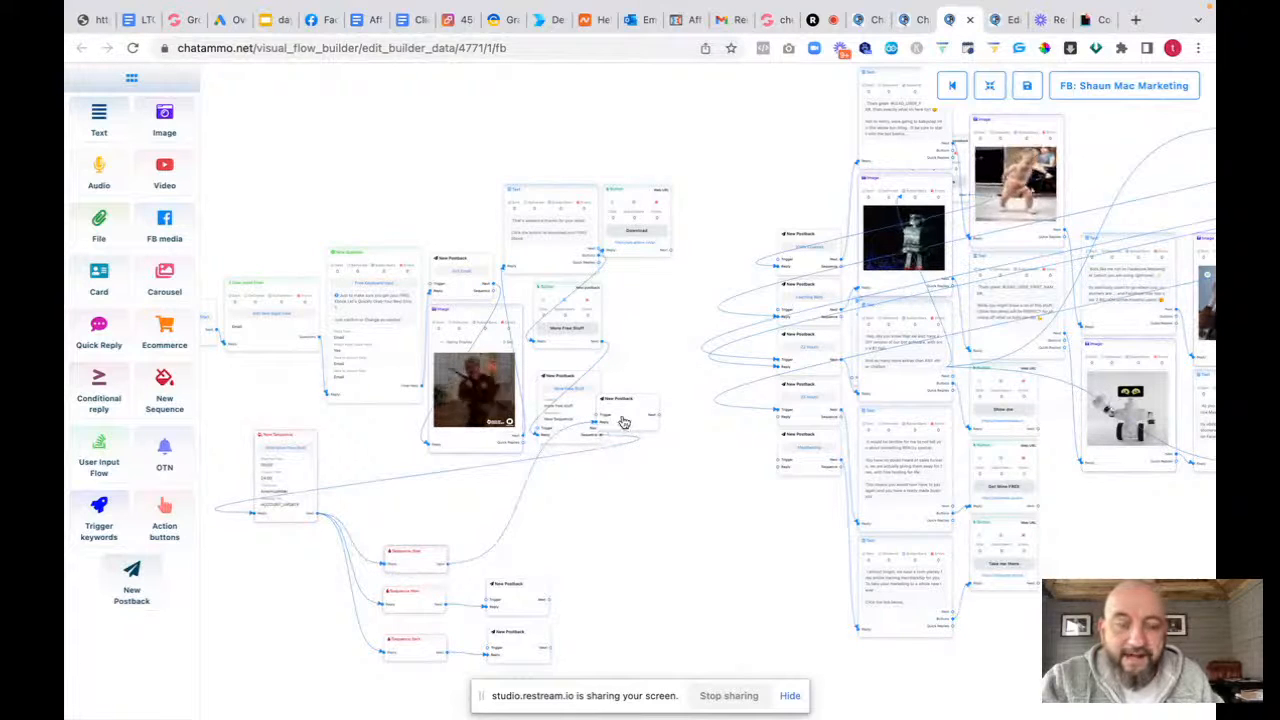
pyautogui.moveTo(623, 422); pyautogui.dragTo(494, 557)
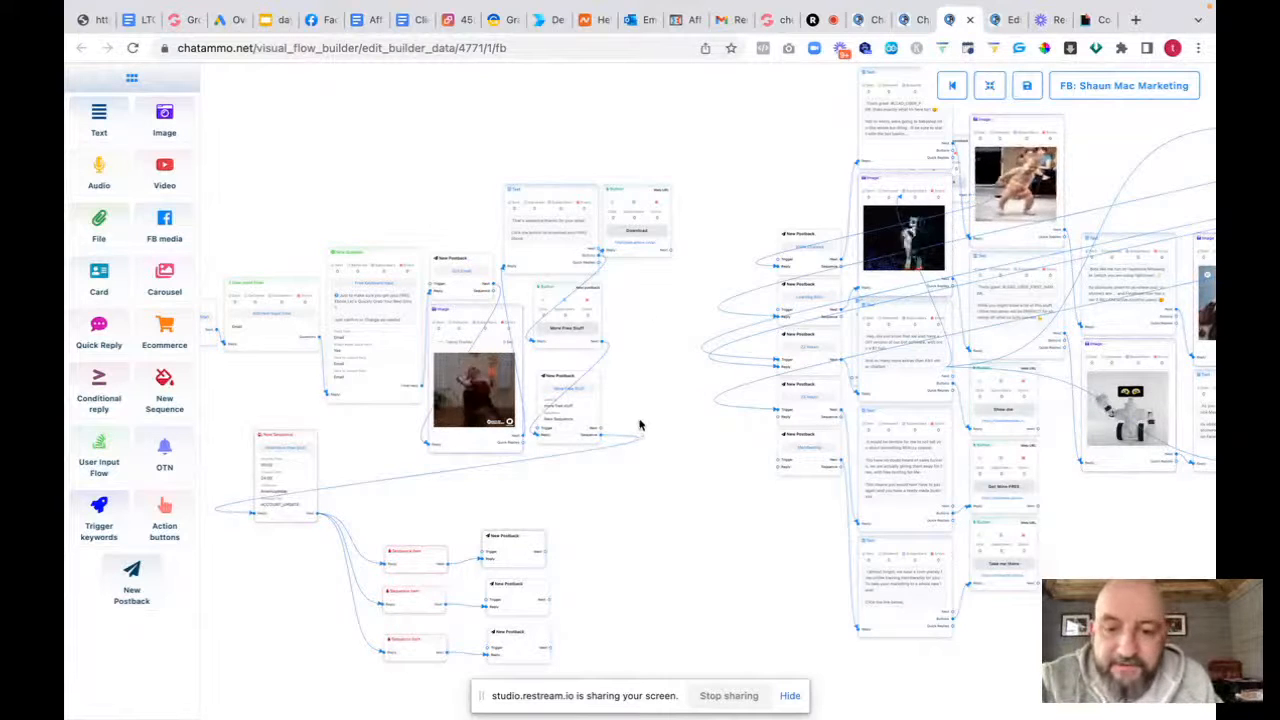
# Review the More Free Stuff nodes on the canvas, then go back to GrooveMember Files
pyautogui.scroll(-10, 640, 425)
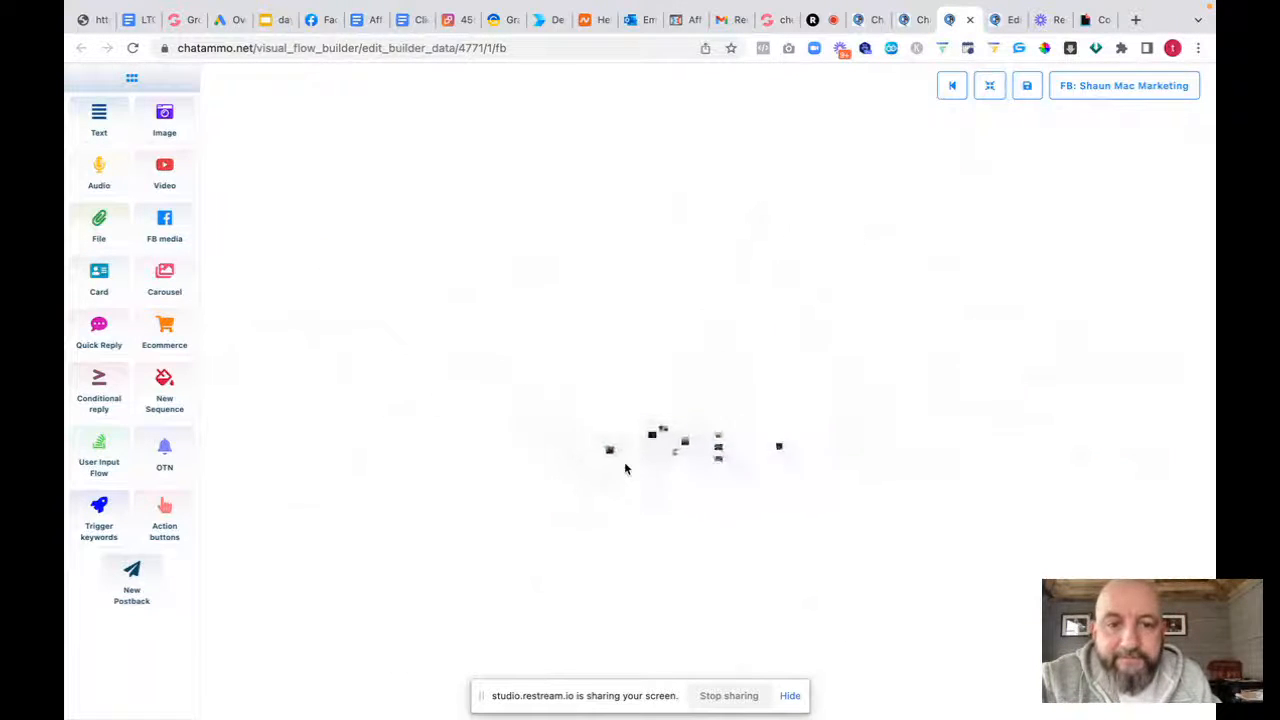
pyautogui.scroll(10, 625, 468)
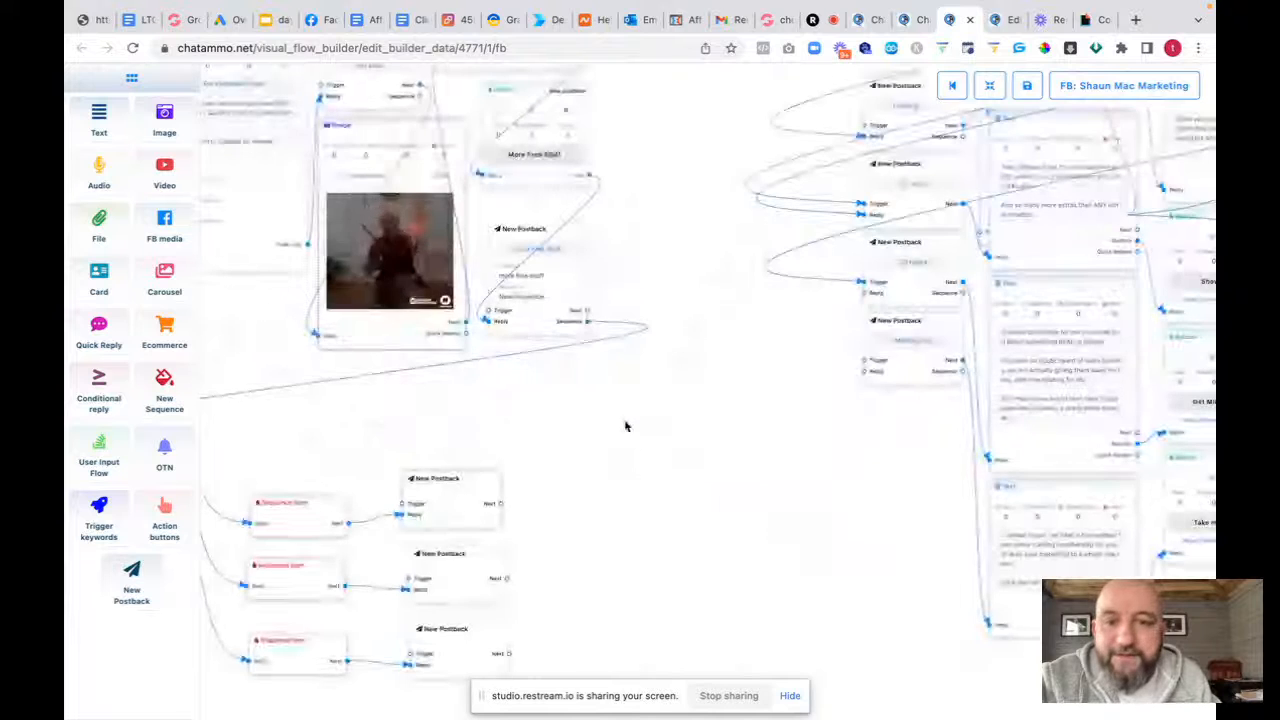
pyautogui.moveTo(625, 426); pyautogui.dragTo(786, 428)
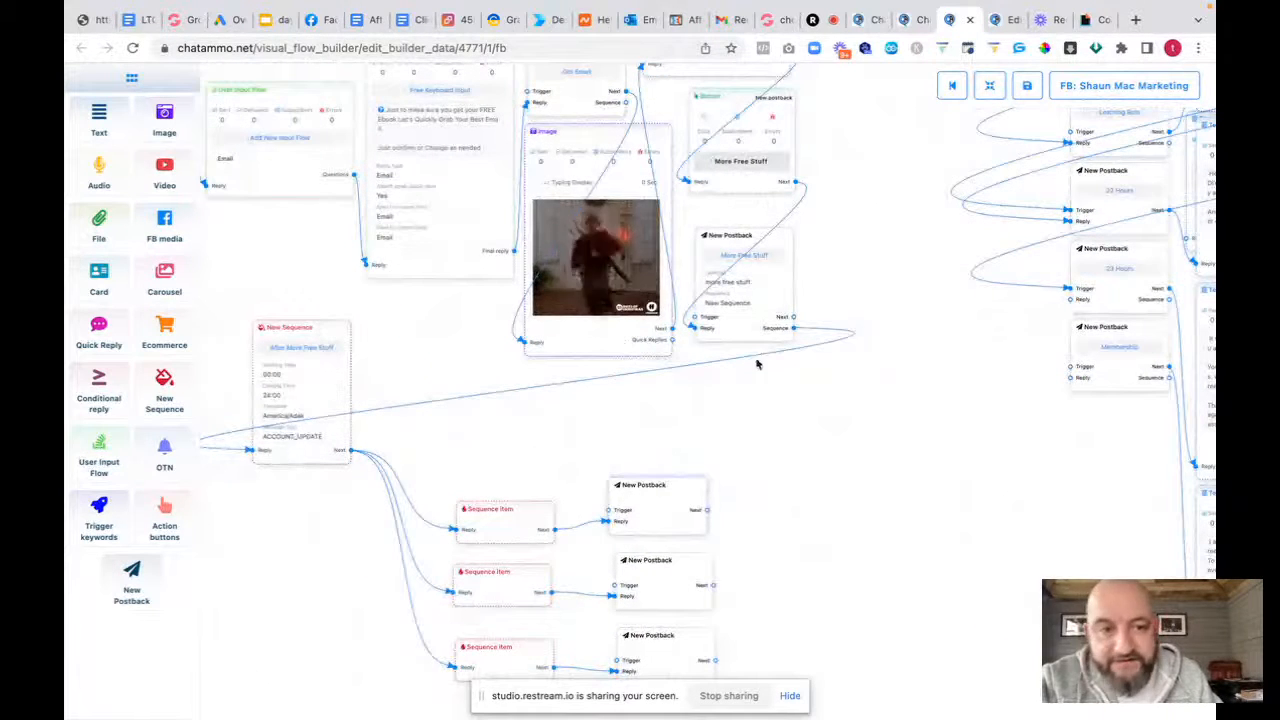
pyautogui.moveTo(866, 403); pyautogui.dragTo(654, 428)
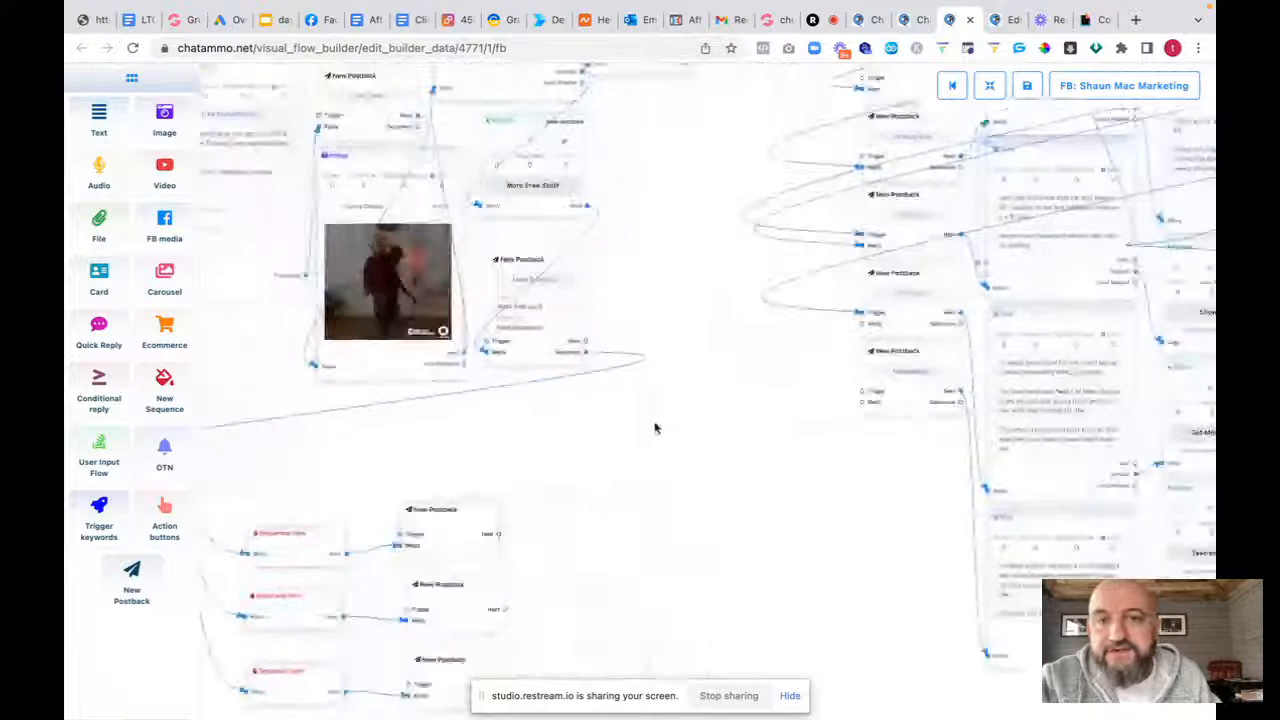
pyautogui.click(180, 20)
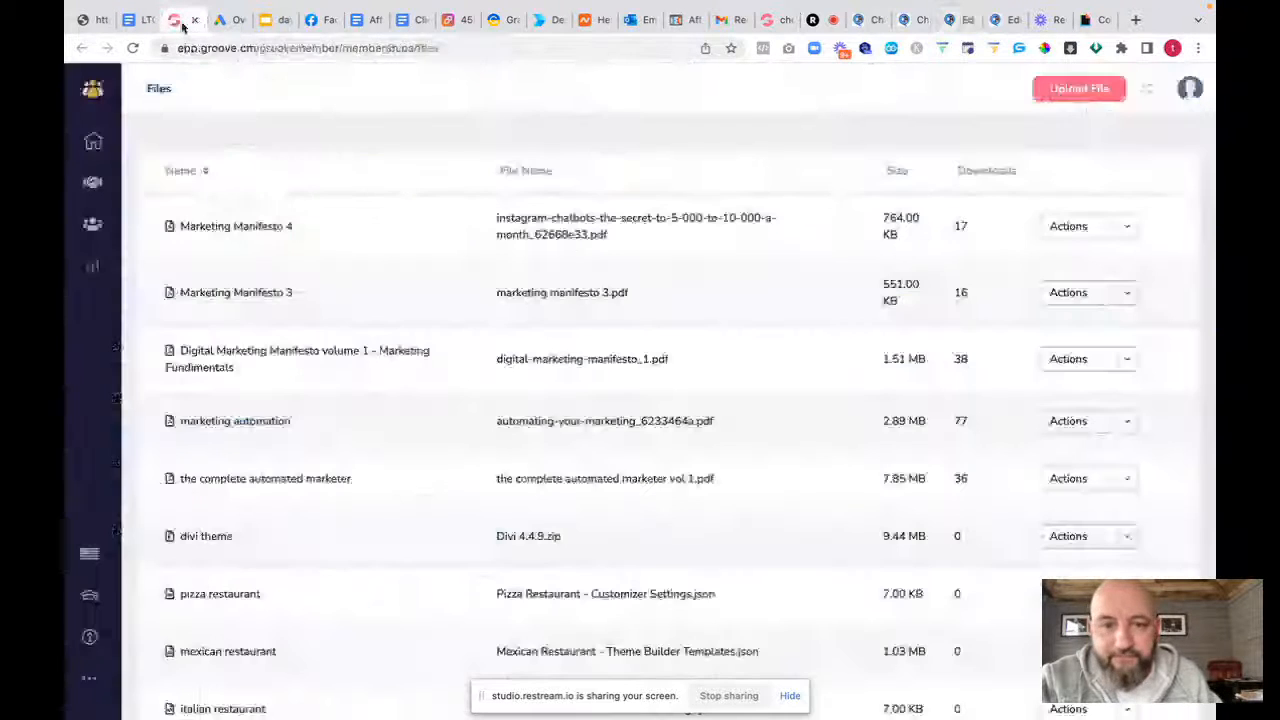
# Copy the Marketing Manifesto 3 secure download URL and return to the ChatAmmo flow builder
pyautogui.click(1130, 296)
pyautogui.click(1068, 327)
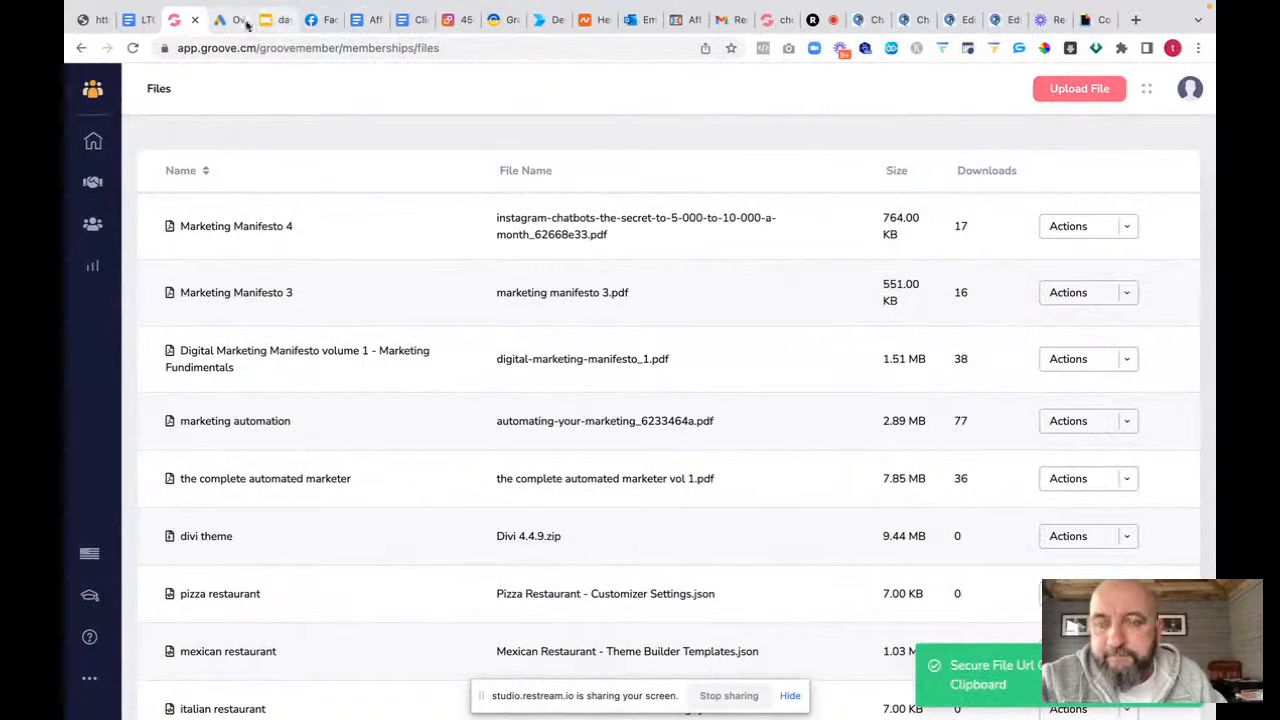
pyautogui.click(945, 22)
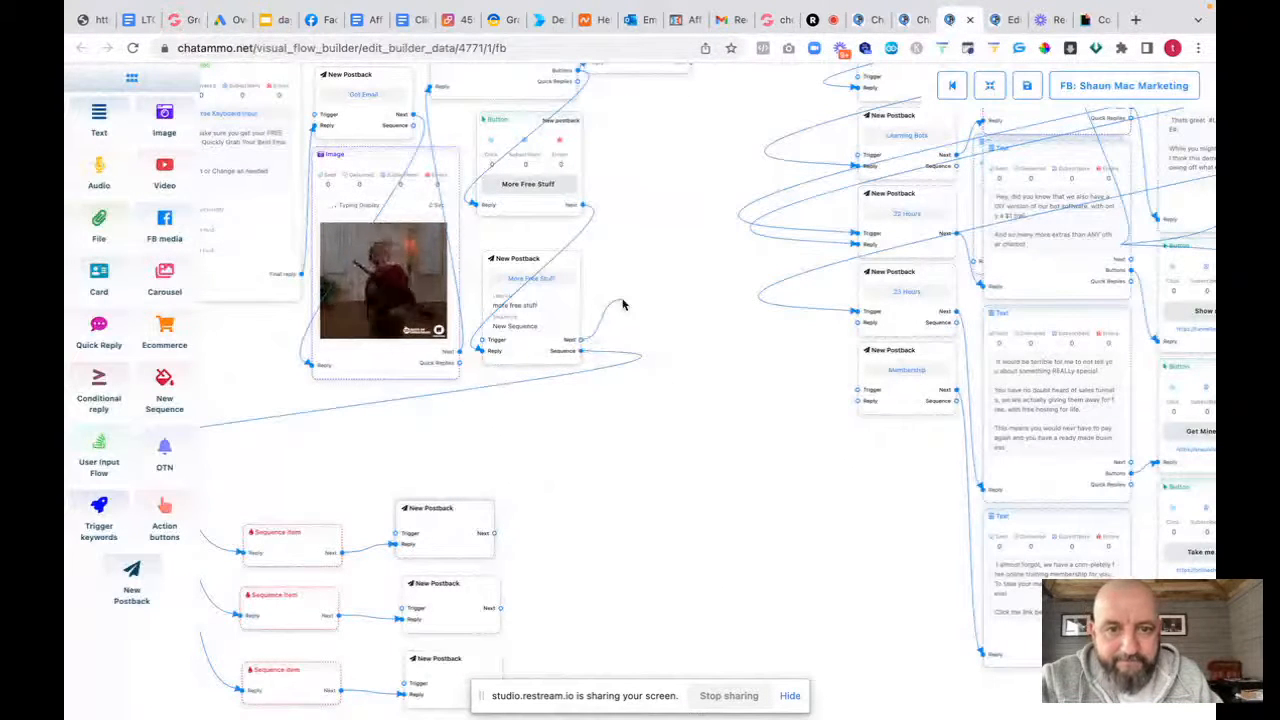
# Add a Text reply after the More Free Stuff postback and open its settings
pyautogui.moveTo(622, 304); pyautogui.dragTo(619, 312)
pyautogui.click(639, 323)
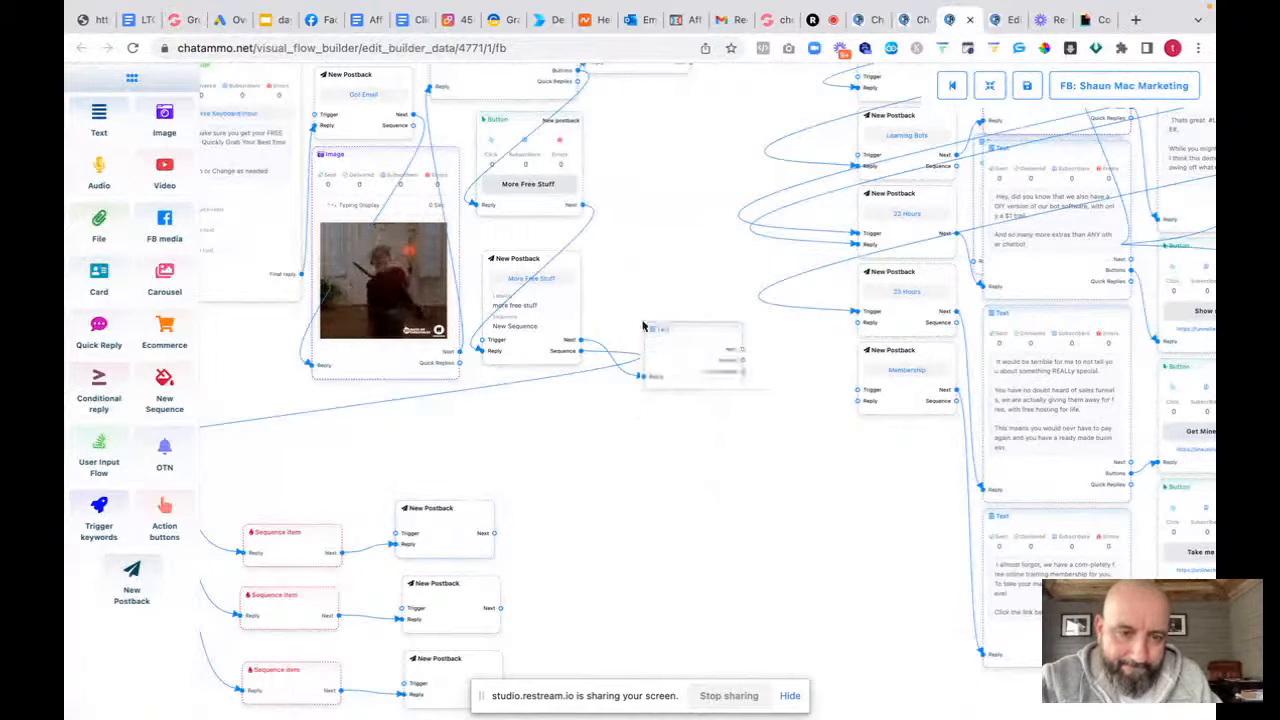
pyautogui.click(695, 384)
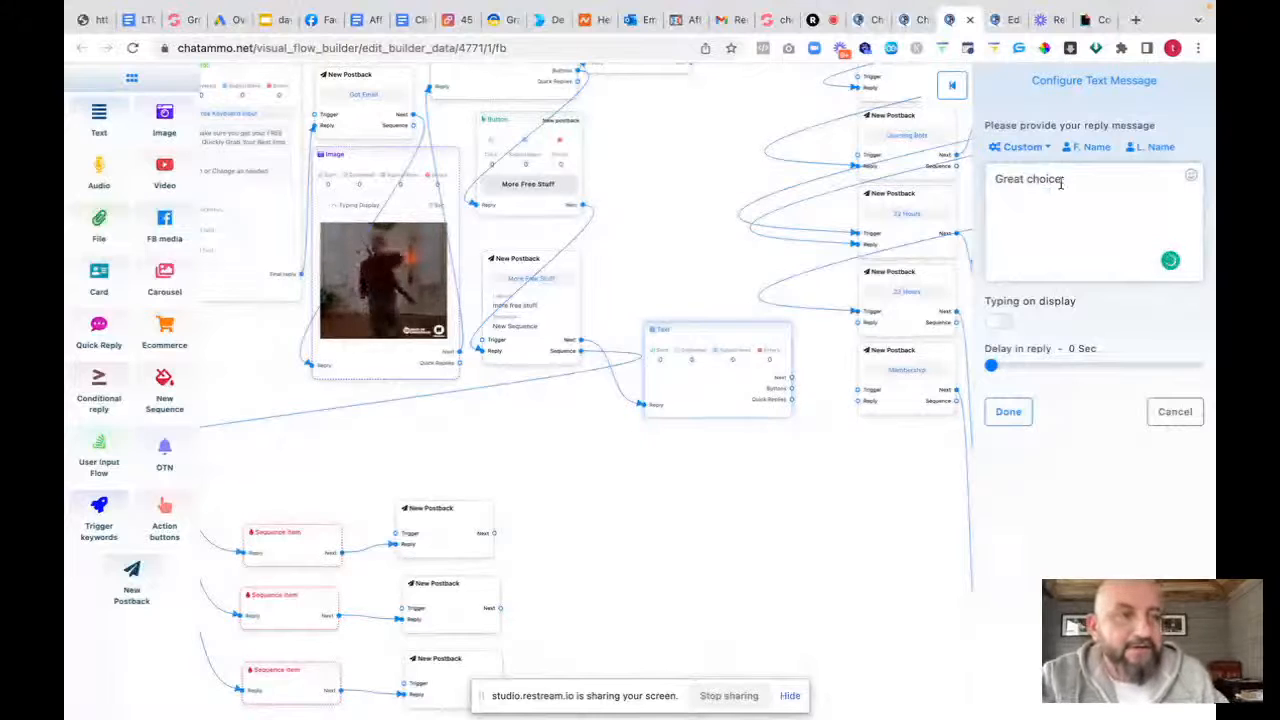
# Write the reply greeting the lead by first name about a very special book, then save it and move it down-left
pyautogui.click(1094, 148)
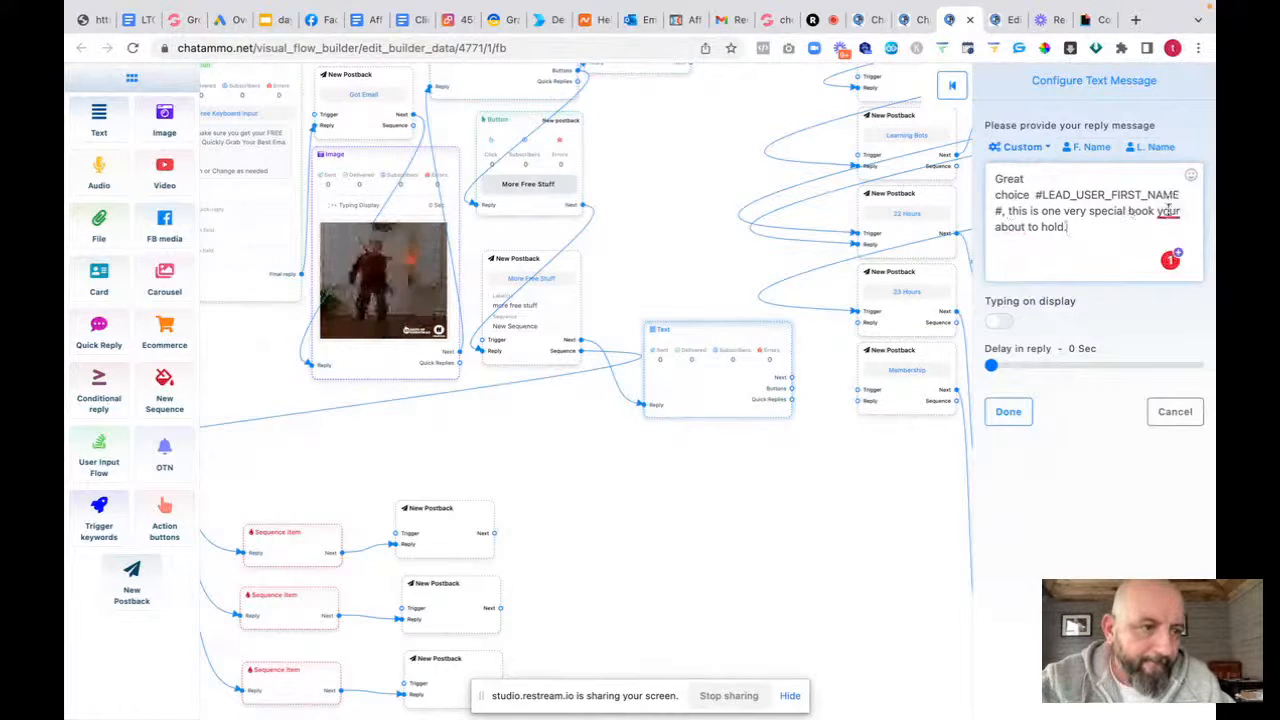
pyautogui.moveTo(1168, 207)
pyautogui.click(1076, 252)
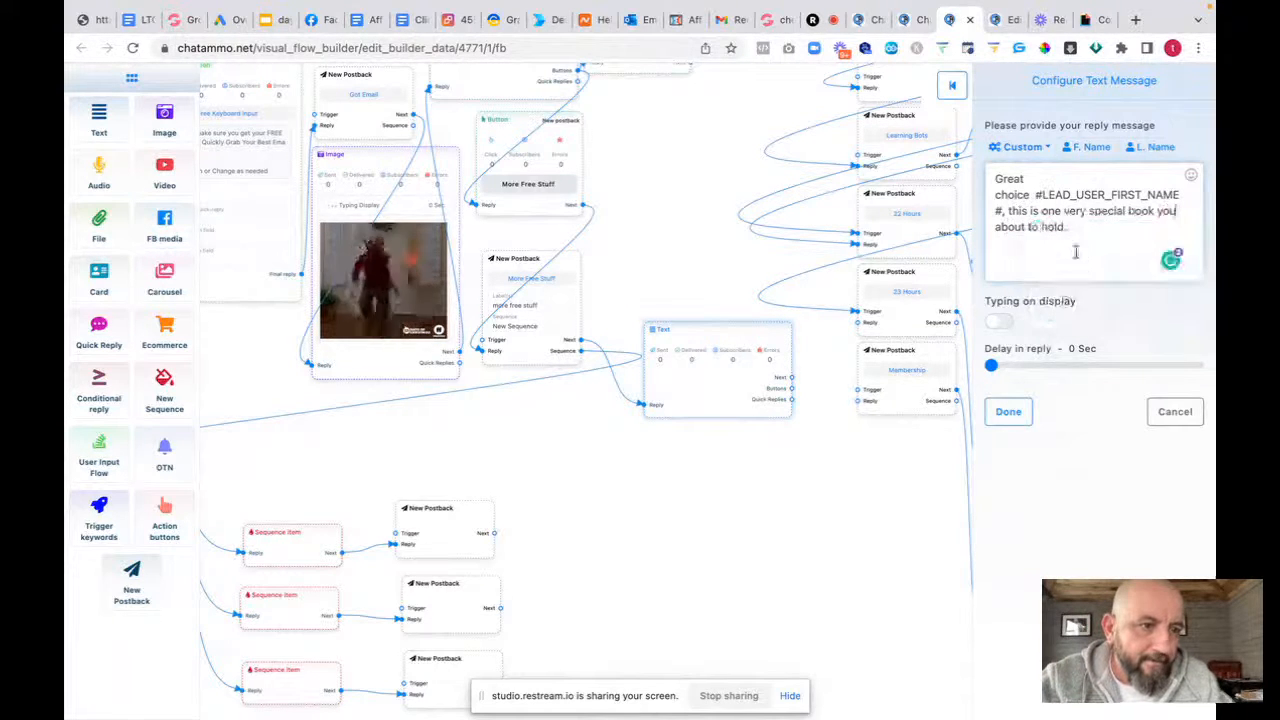
pyautogui.click(1016, 417)
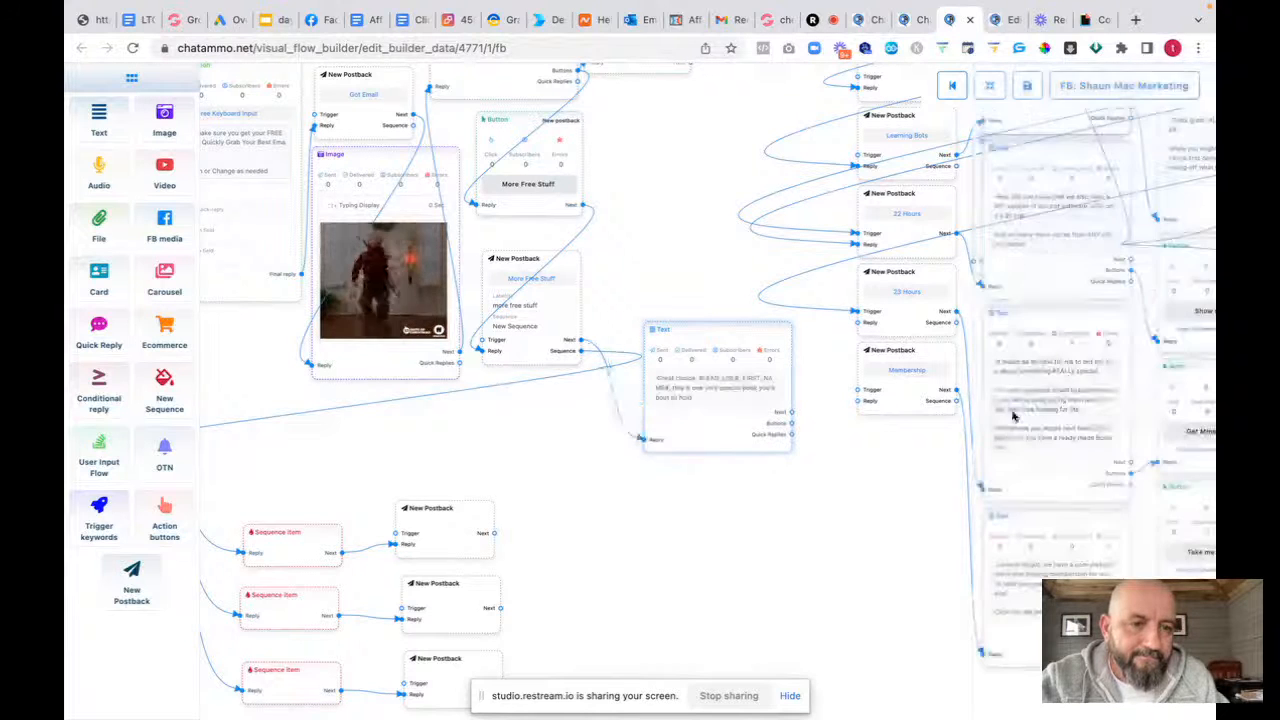
pyautogui.moveTo(748, 352); pyautogui.dragTo(613, 414)
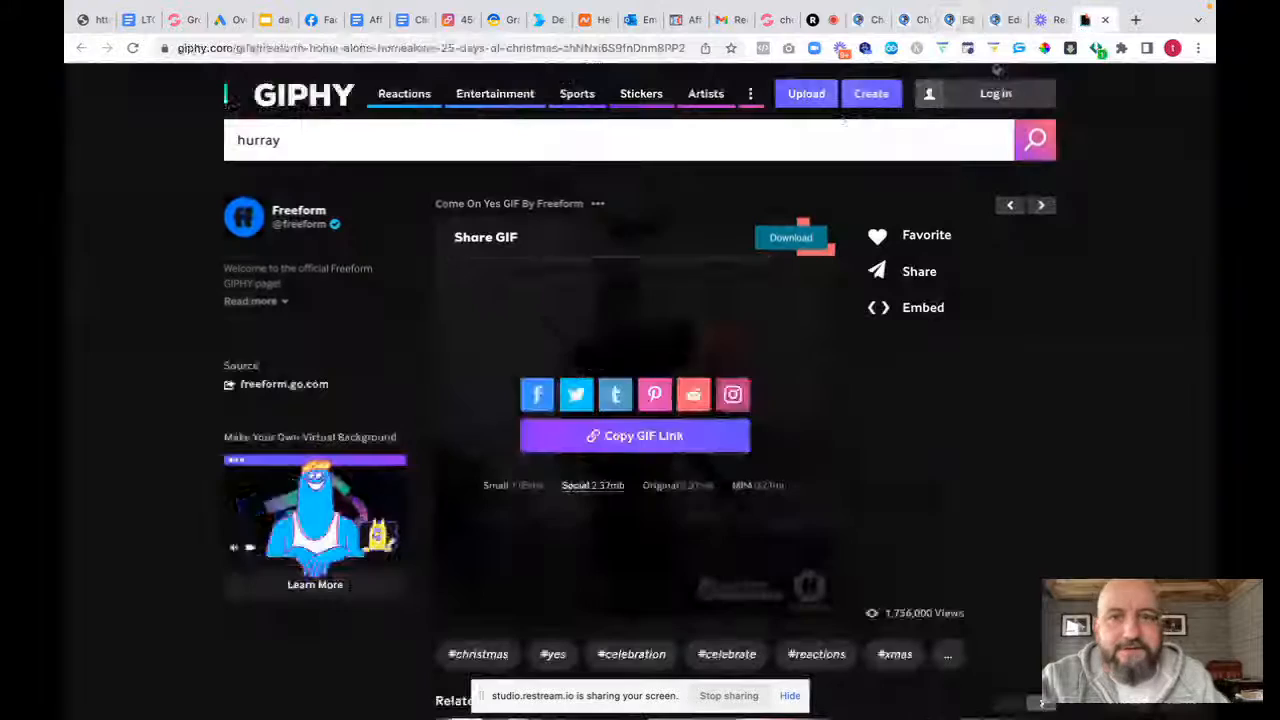
# Search GIPHY for 'with great power' and browse the results
pyautogui.click(1085, 20)
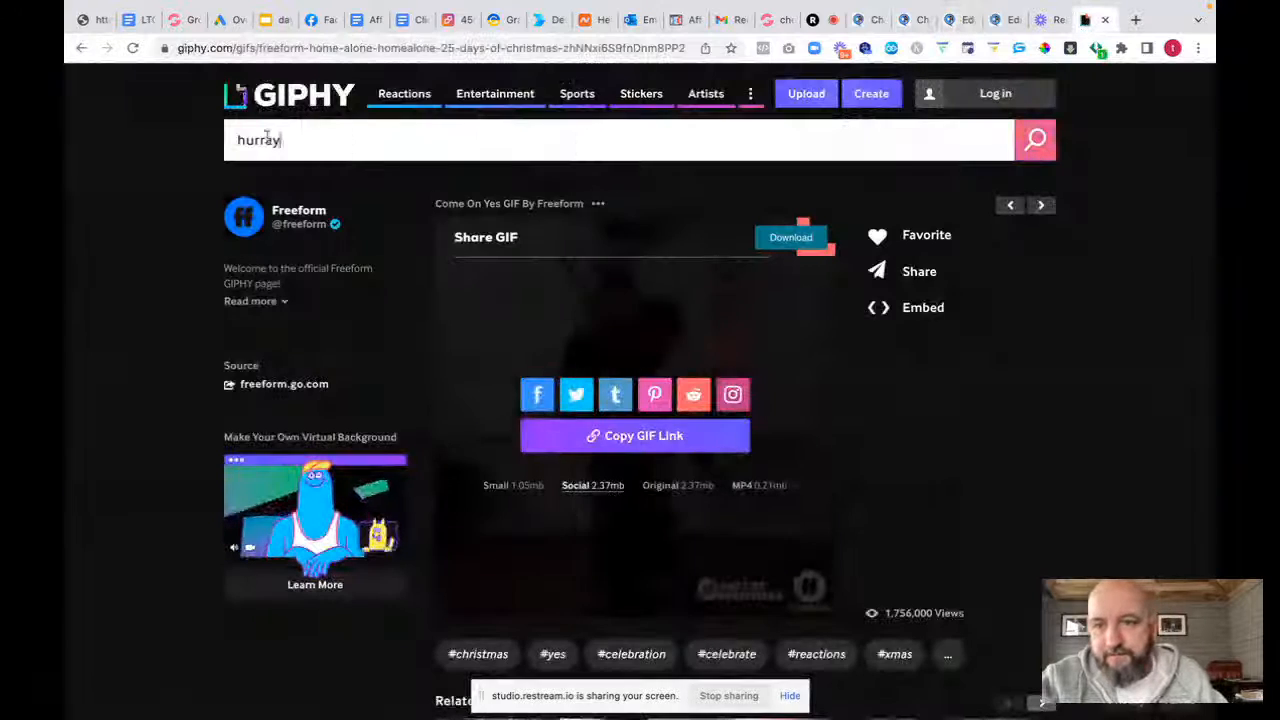
pyautogui.doubleClick(262, 140)
pyautogui.write('with gr')
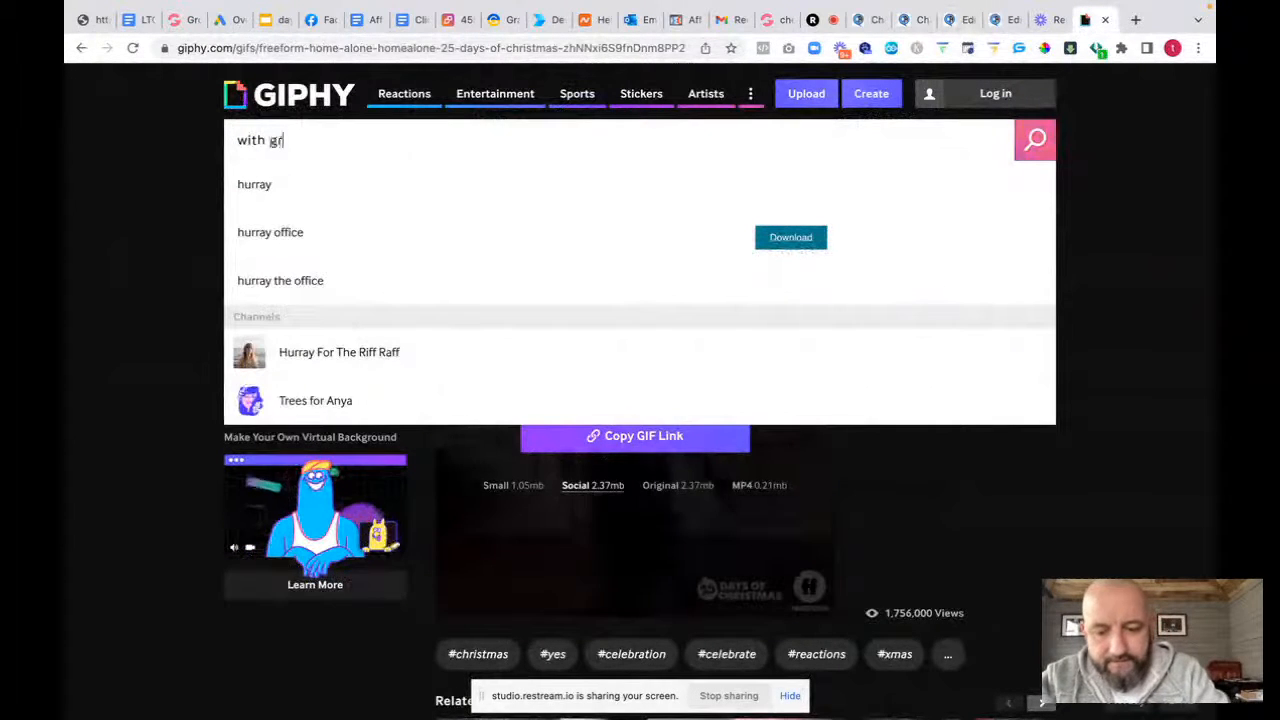
pyautogui.write('eat power')
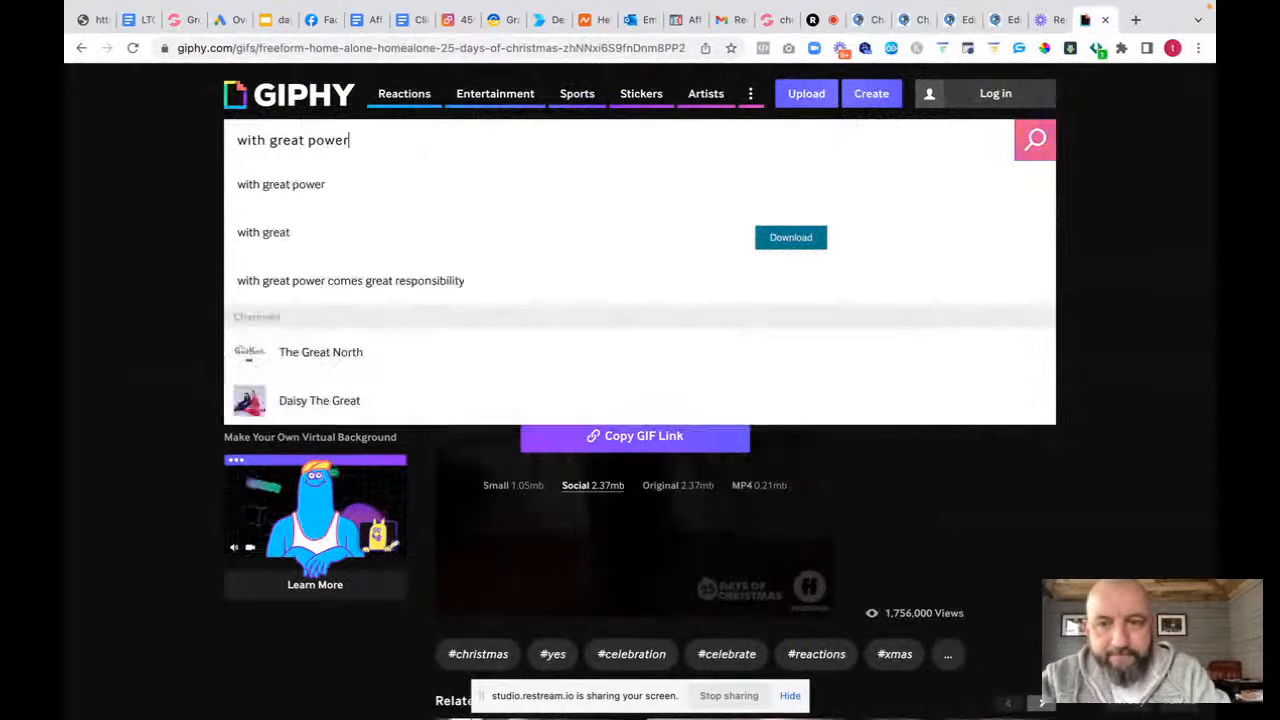
pyautogui.press('Return')
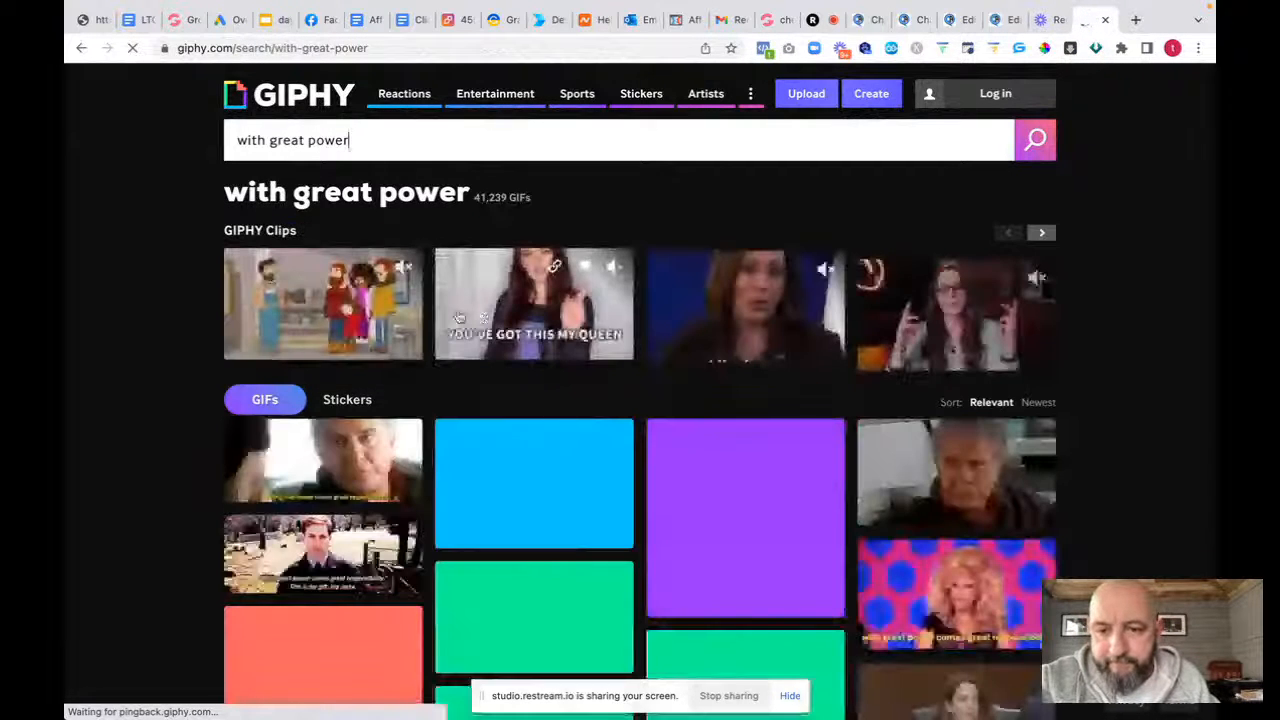
pyautogui.scroll(-2, 191, 357)
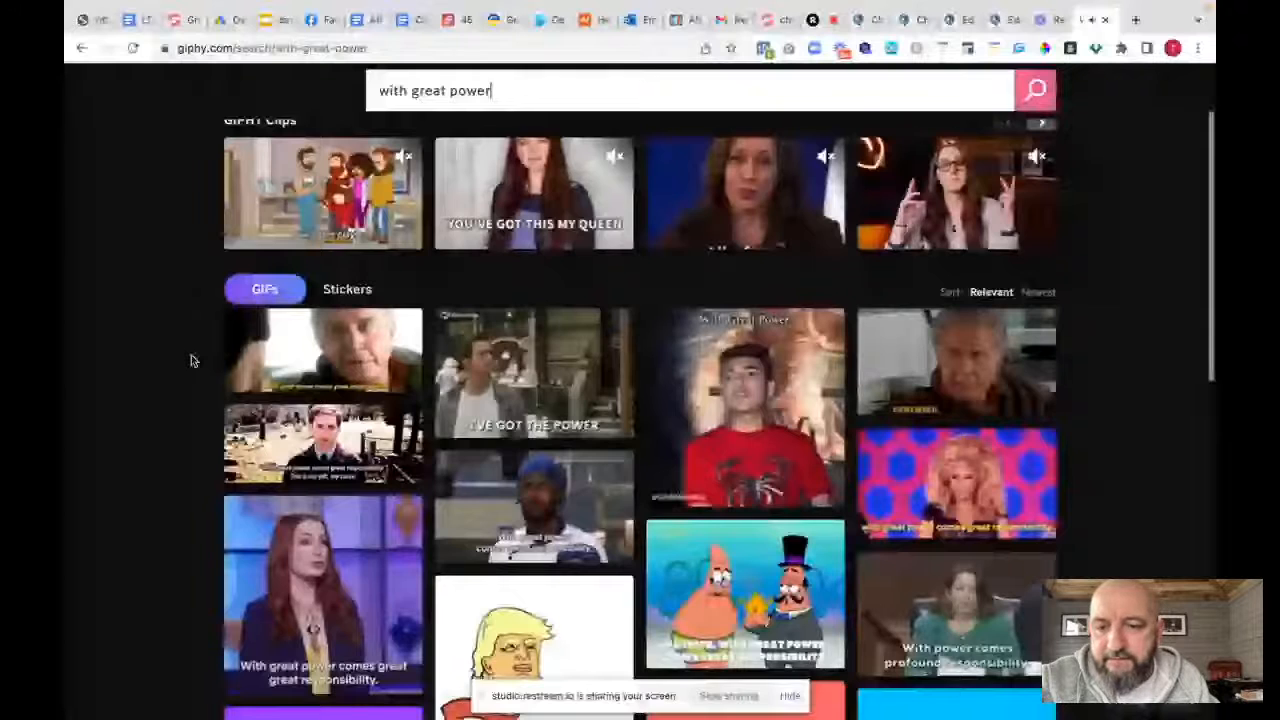
pyautogui.scroll(-3, 193, 360)
pyautogui.scroll(1, 195, 361)
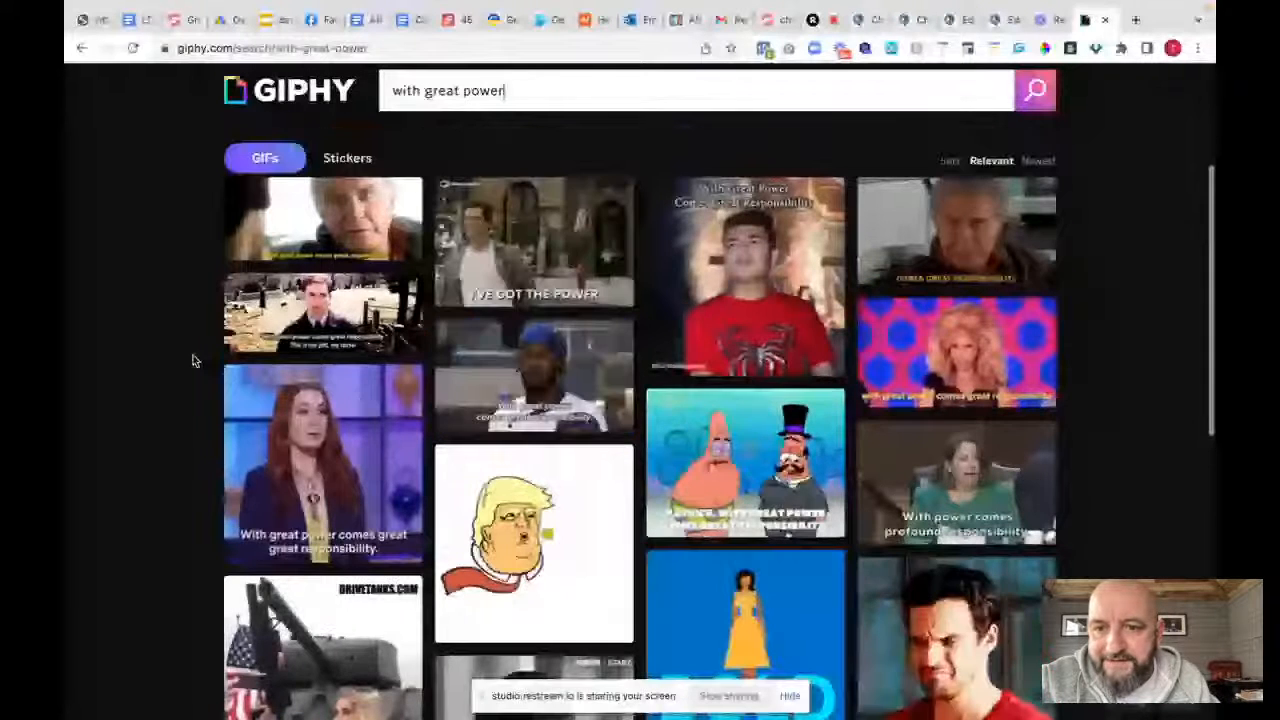
# Copy the link to the Spider Man Great Responsibility GIF and return to ChatAmmo
pyautogui.click(323, 222)
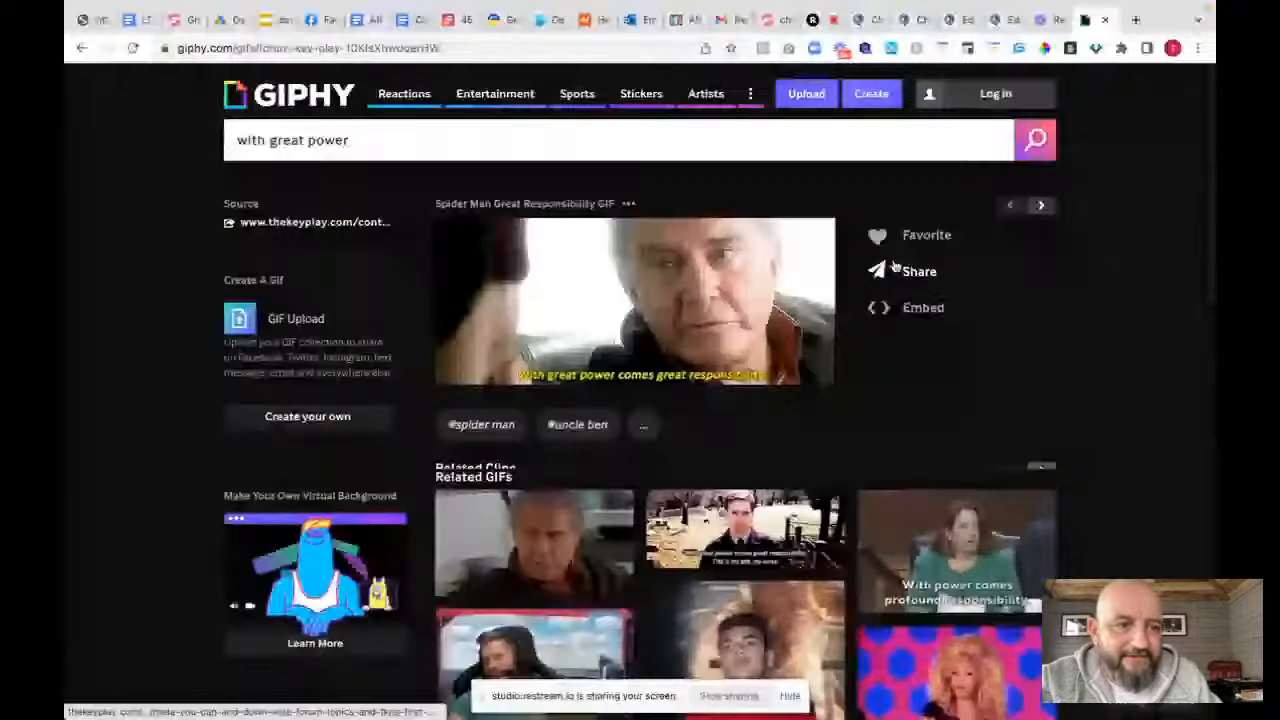
pyautogui.click(912, 272)
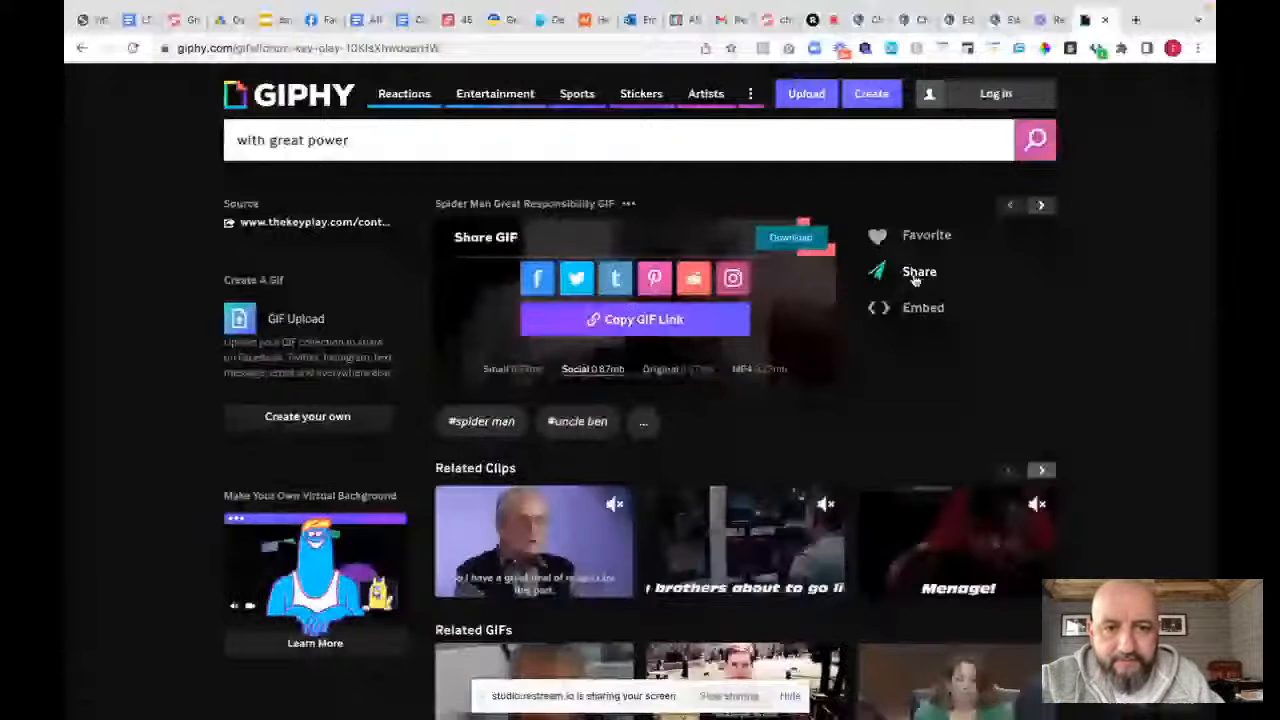
pyautogui.click(635, 319)
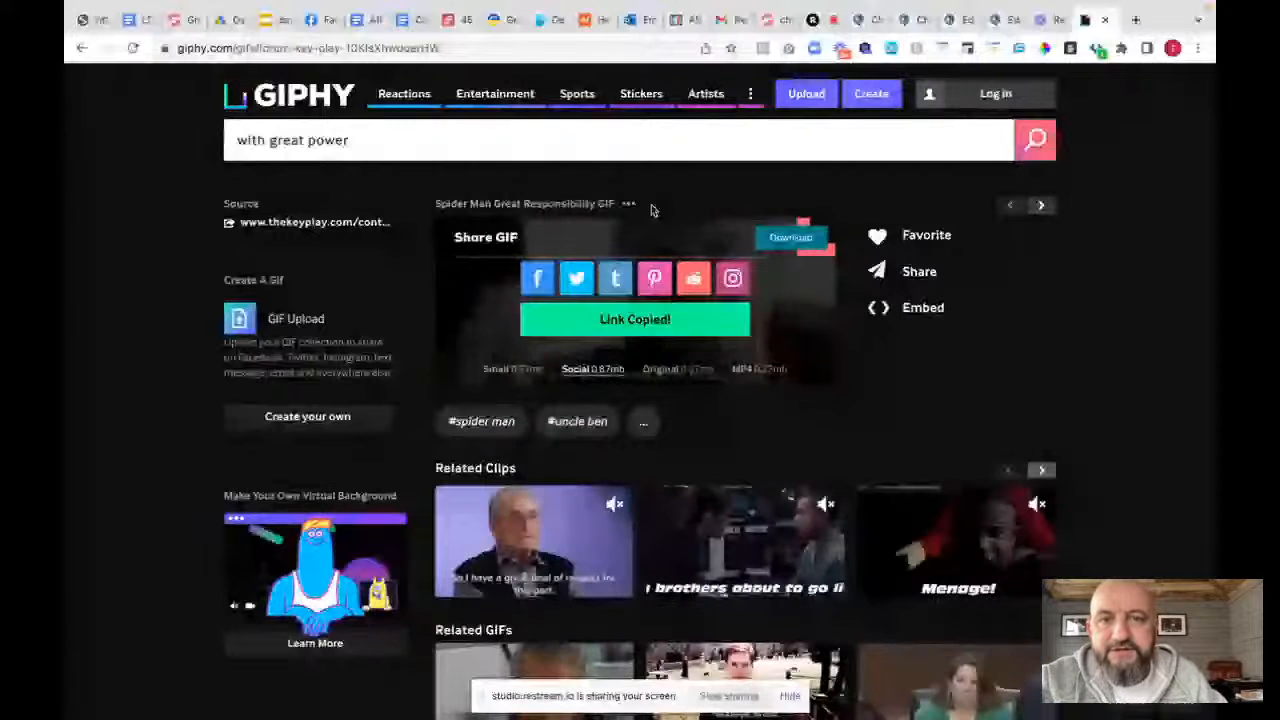
pyautogui.click(969, 30)
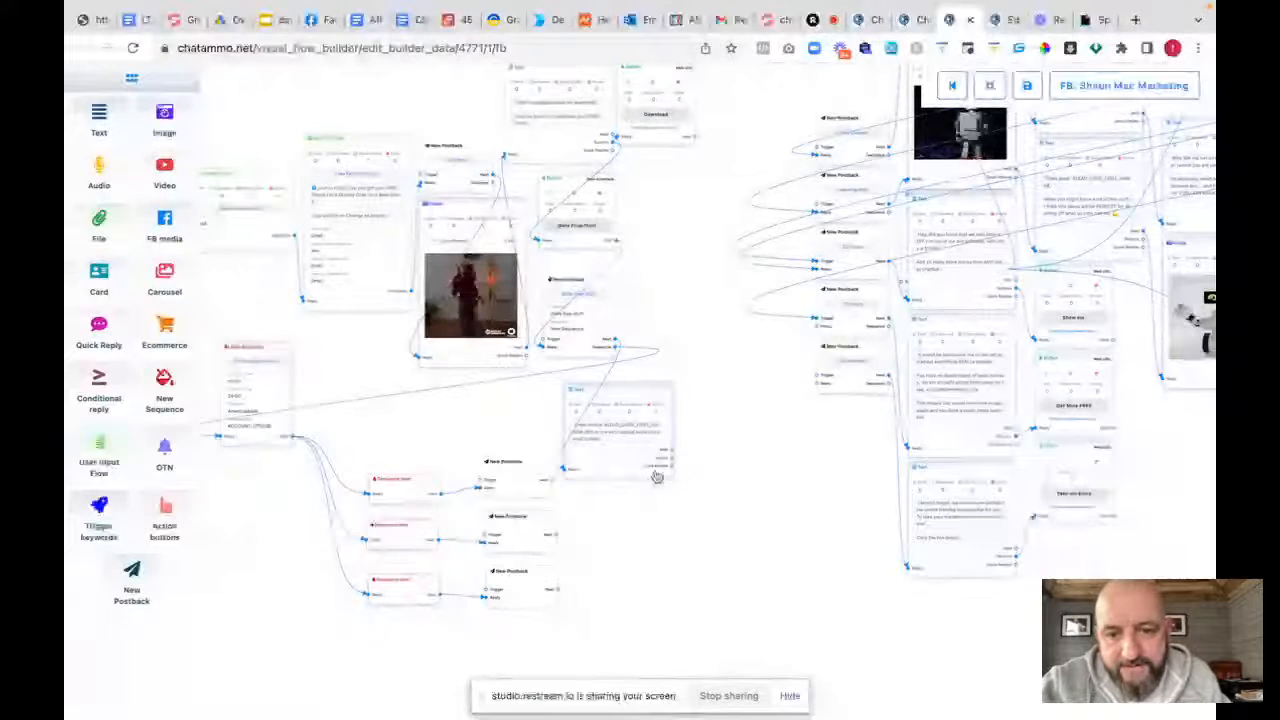
# Add an Image step after the text reply using the pasted Spider Man GIF URL, with typing indicator on
pyautogui.moveTo(673, 455); pyautogui.dragTo(735, 479)
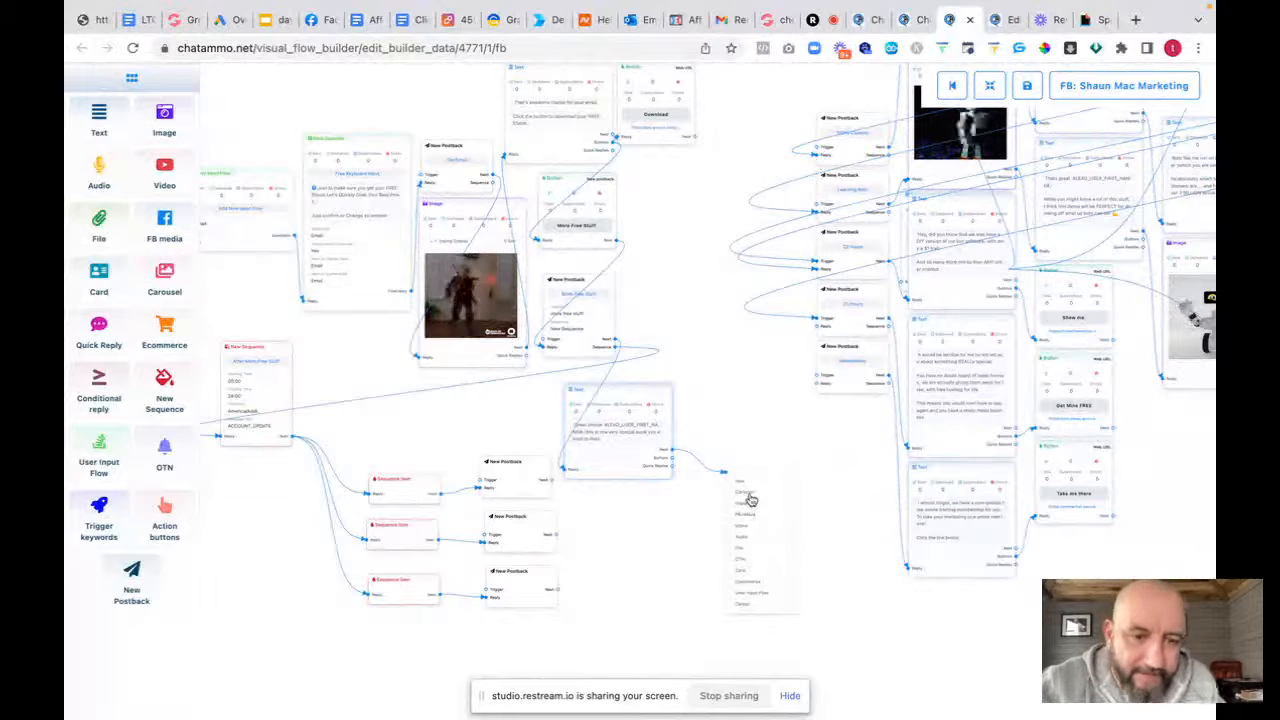
pyautogui.click(746, 507)
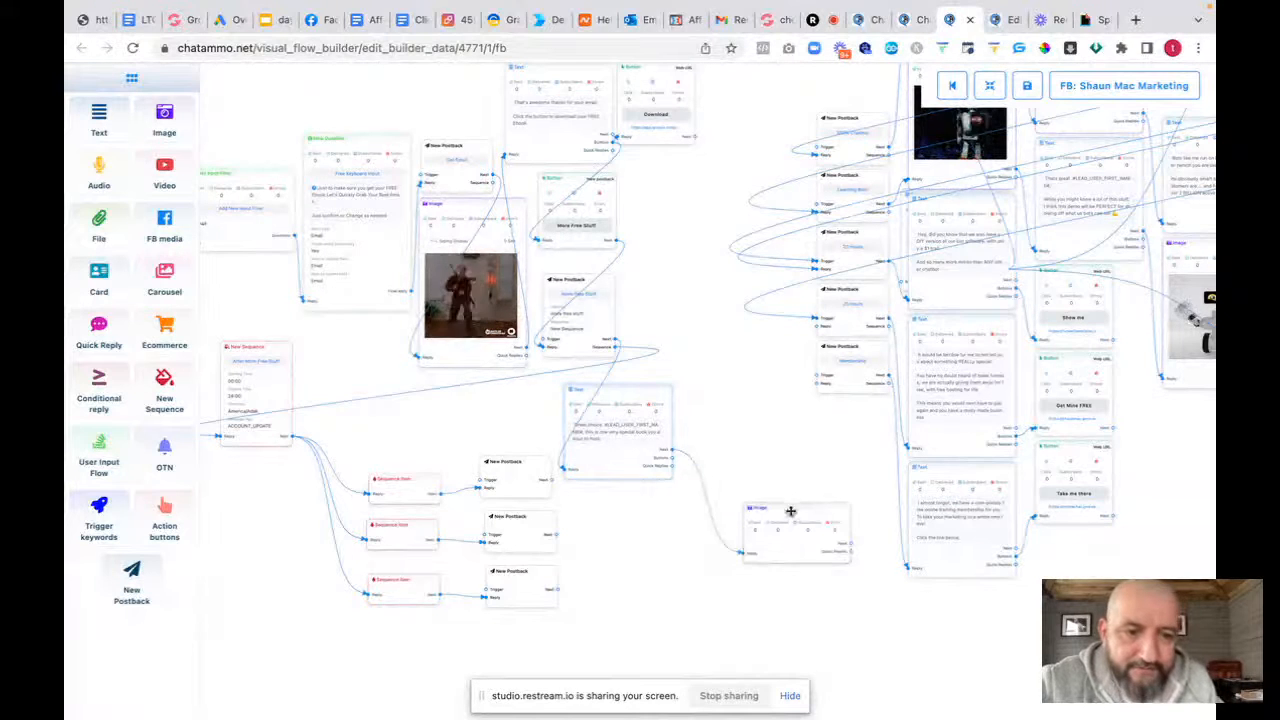
pyautogui.click(770, 556)
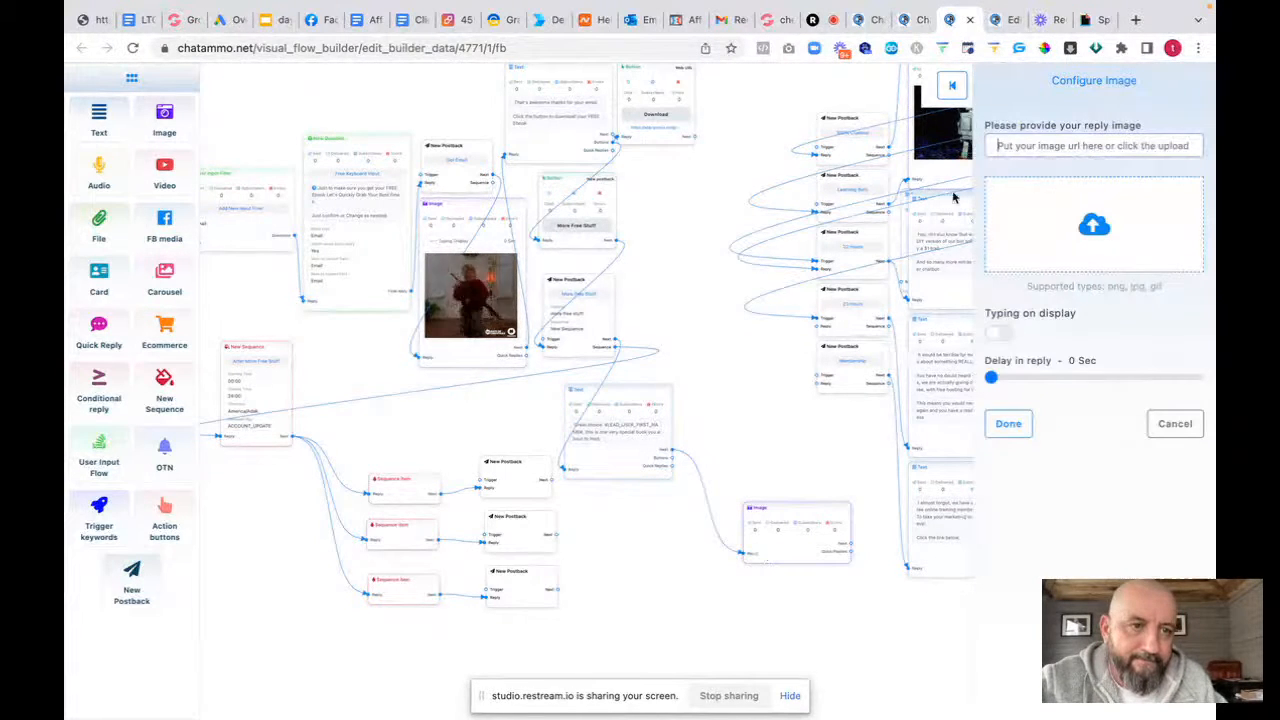
pyautogui.click(1008, 144)
pyautogui.write('https://media.giphy.com/media/10KlsXhwdoerHW/giphy.gif')
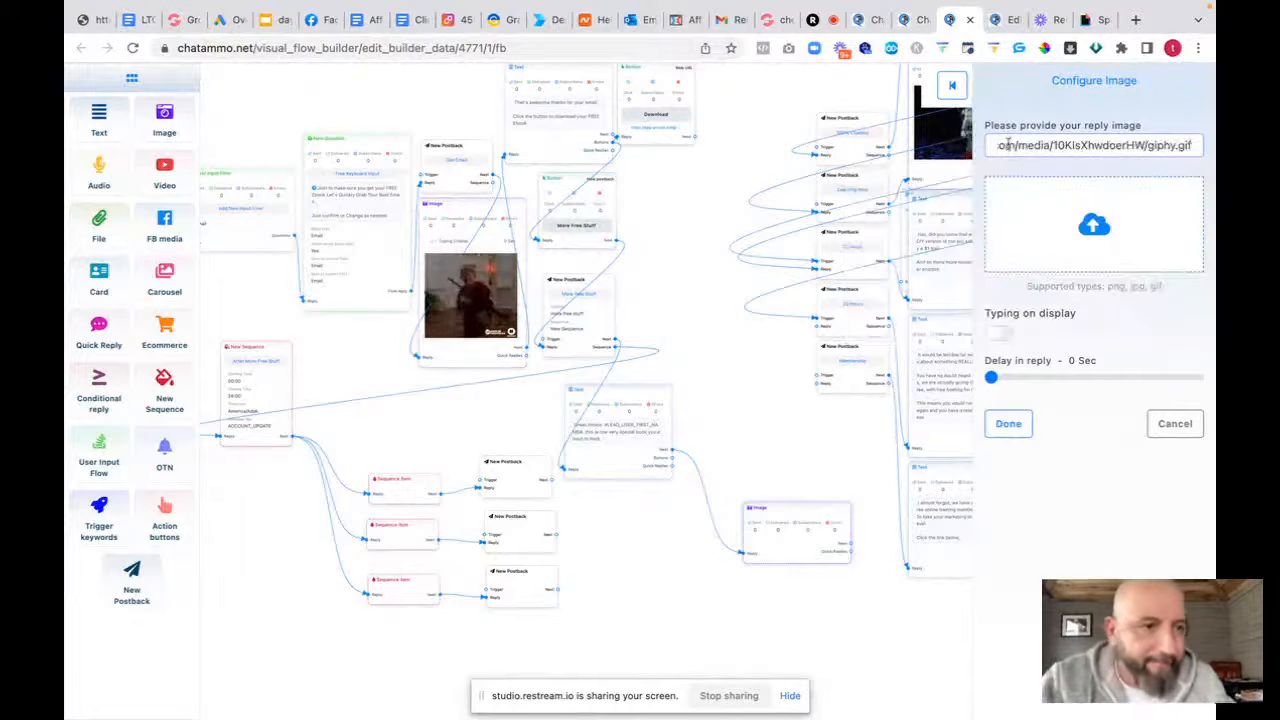
pyautogui.click(1000, 334)
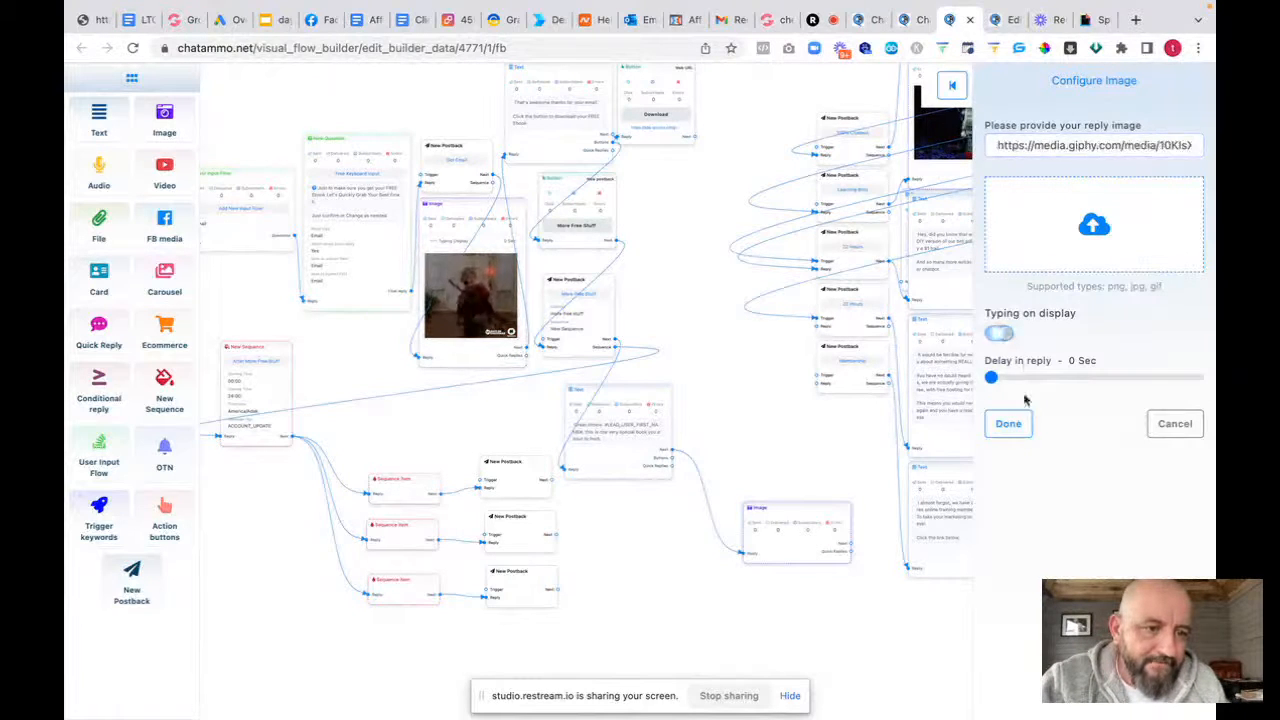
pyautogui.click(1008, 423)
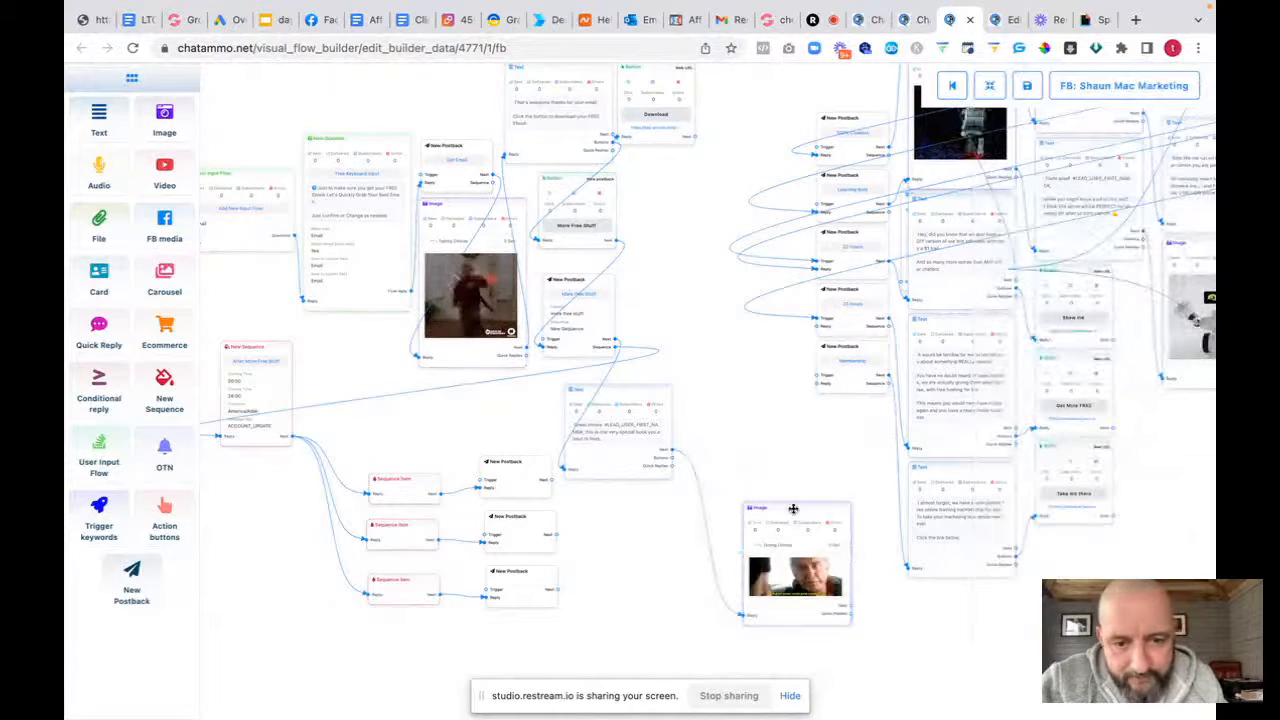
pyautogui.moveTo(793, 509); pyautogui.dragTo(768, 408)
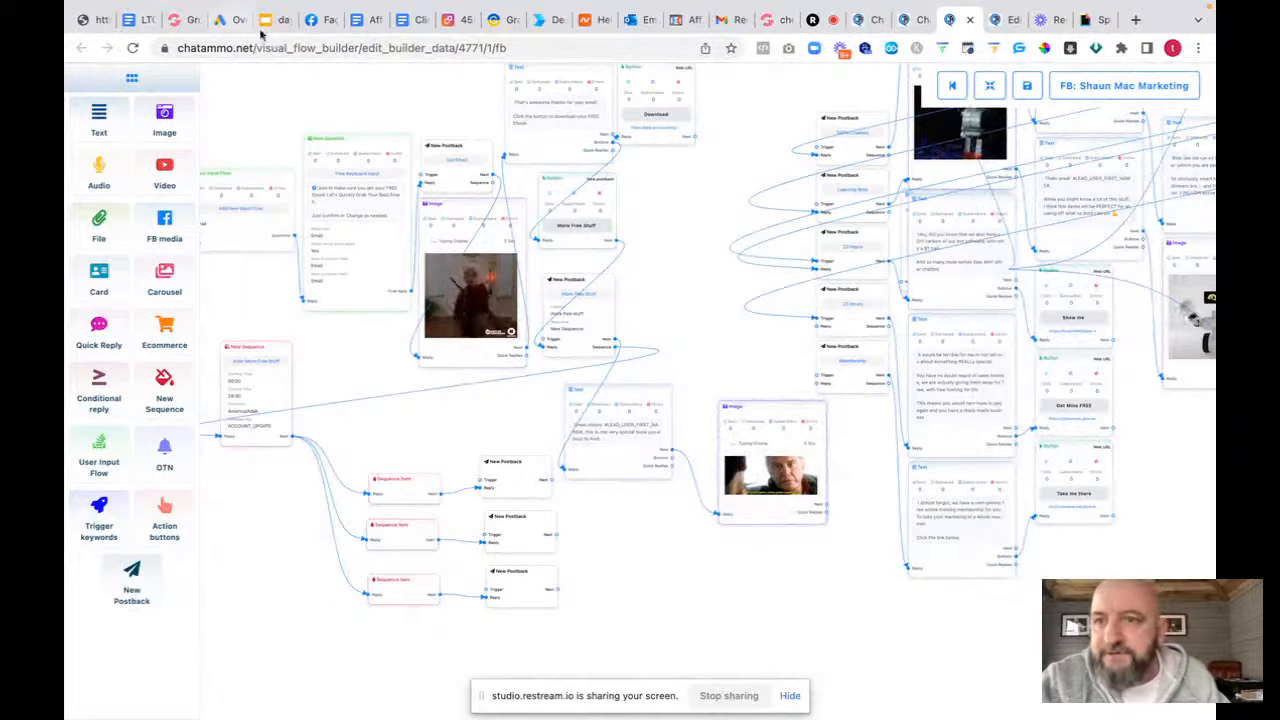
# Copy the Marketing Manifesto 3 download URL from Groove Files and return to ChatAmmo
pyautogui.click(180, 19)
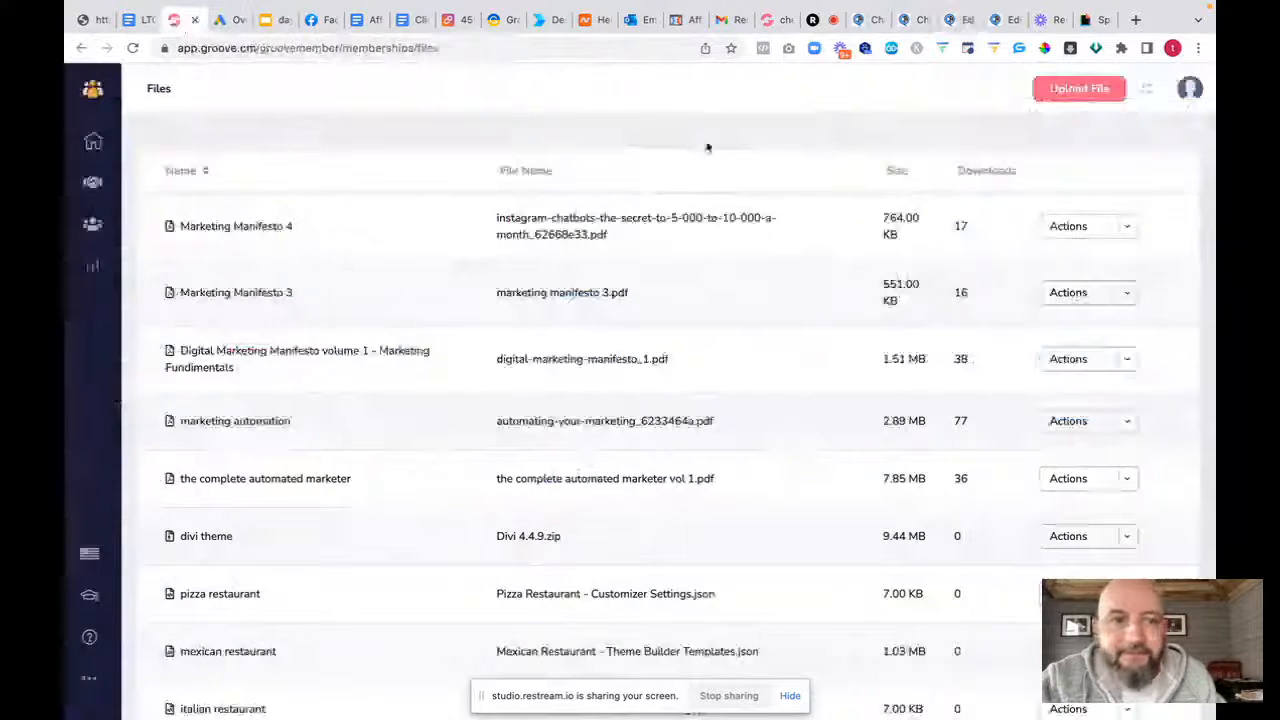
pyautogui.click(1127, 292)
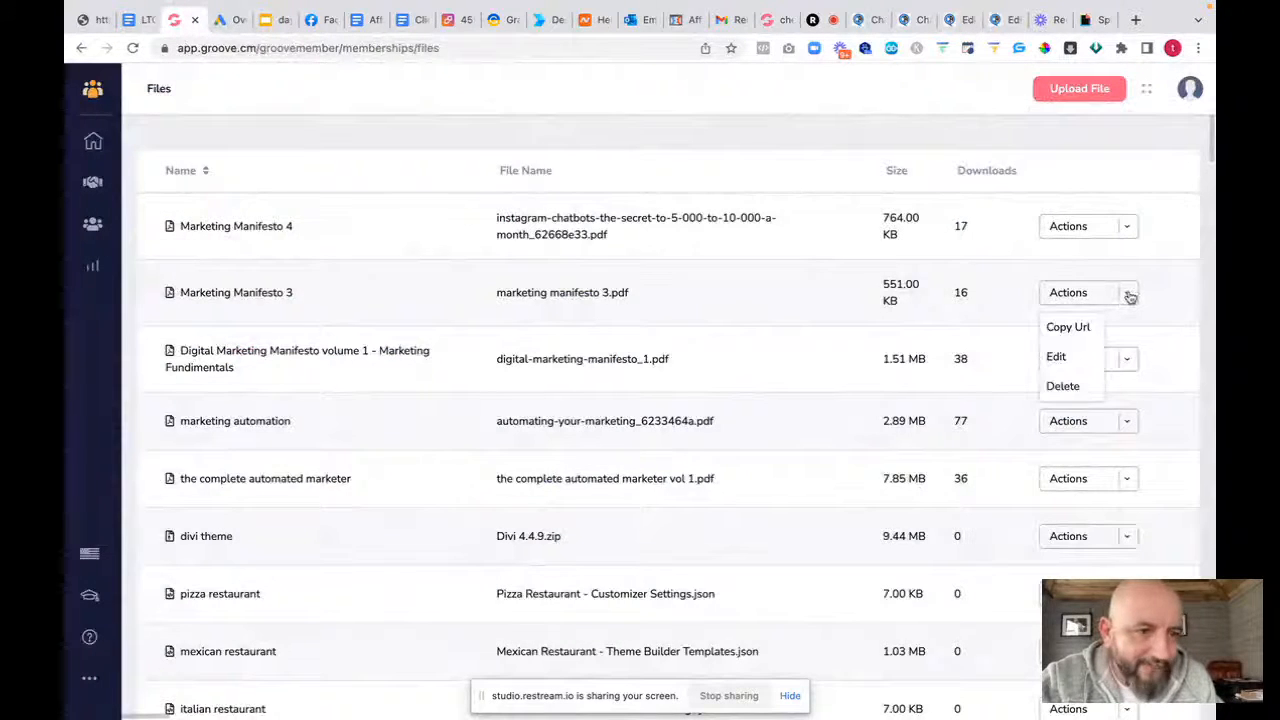
pyautogui.click(1064, 333)
pyautogui.moveTo(966, 6)
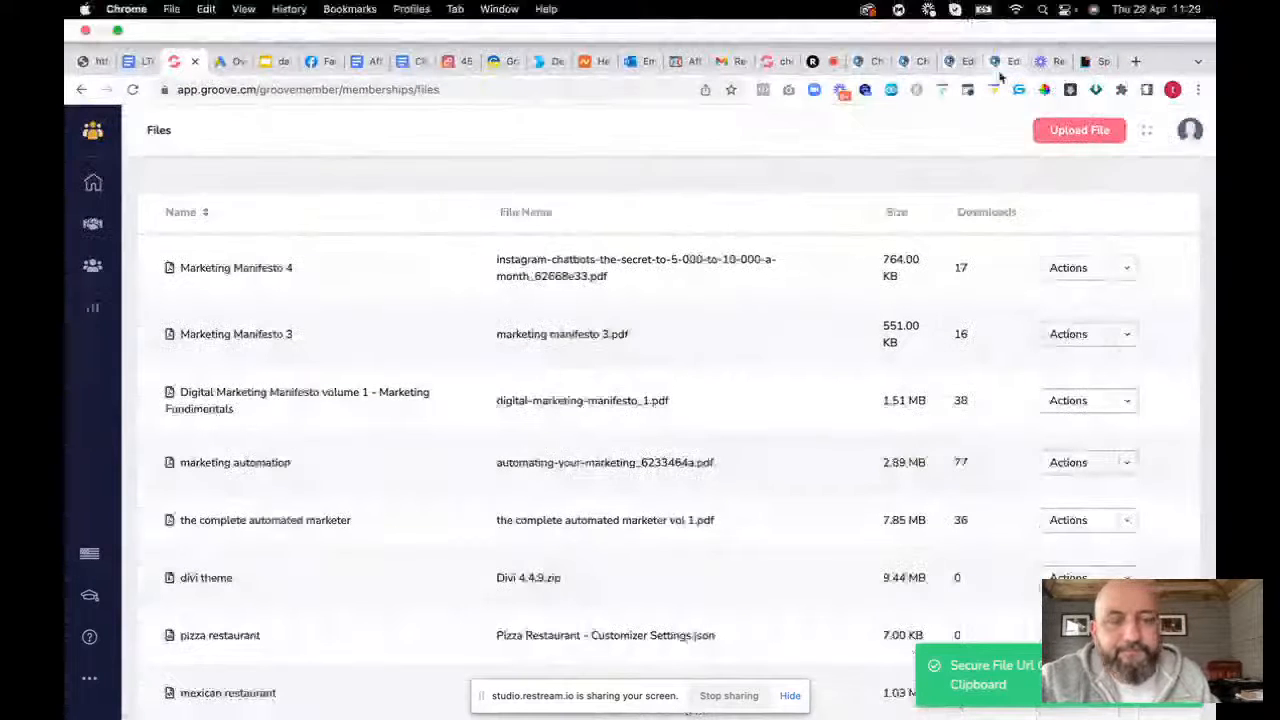
pyautogui.click(955, 61)
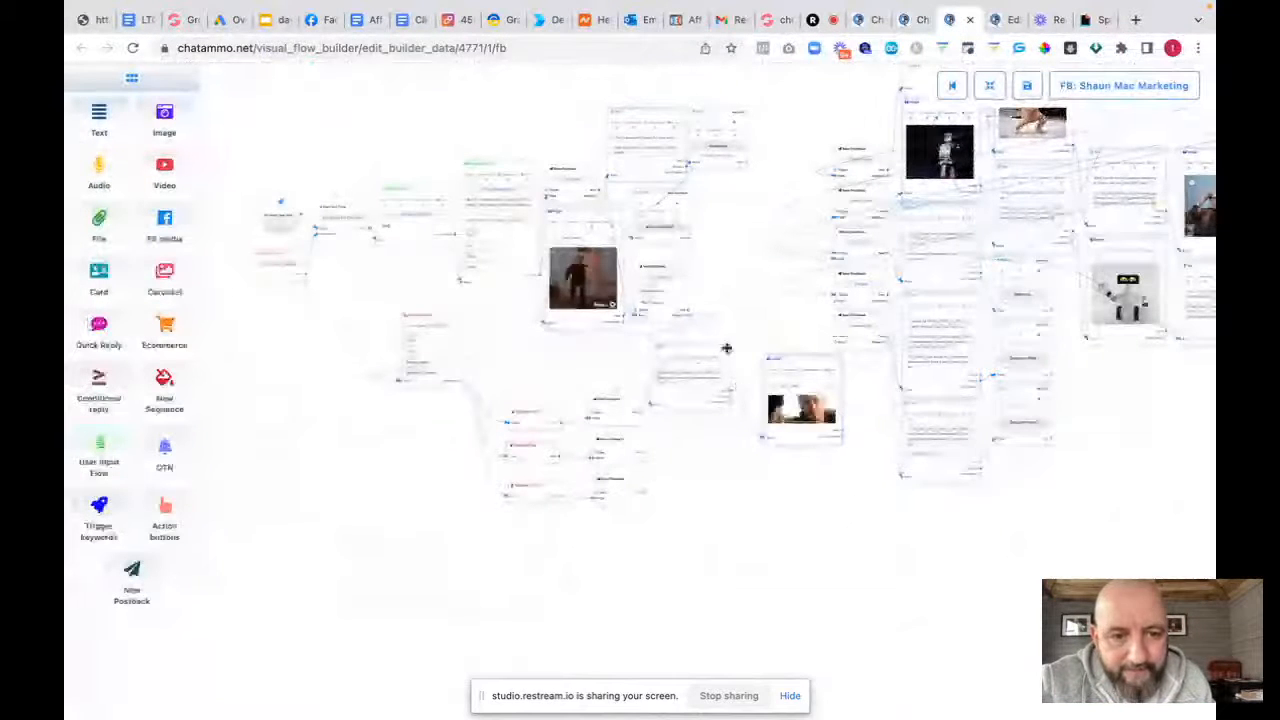
# Add a Buttons step after the text reply with a Download button label
pyautogui.moveTo(730, 398); pyautogui.dragTo(751, 334)
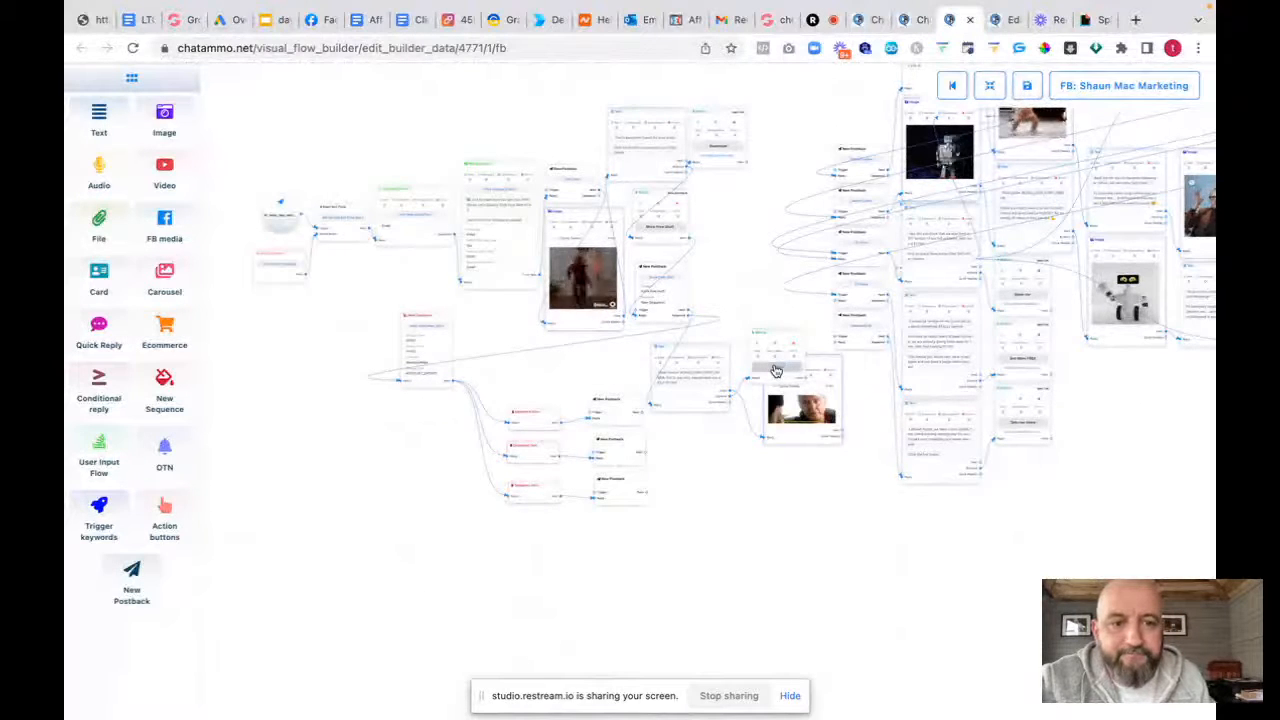
pyautogui.click(773, 368)
pyautogui.click(1031, 142)
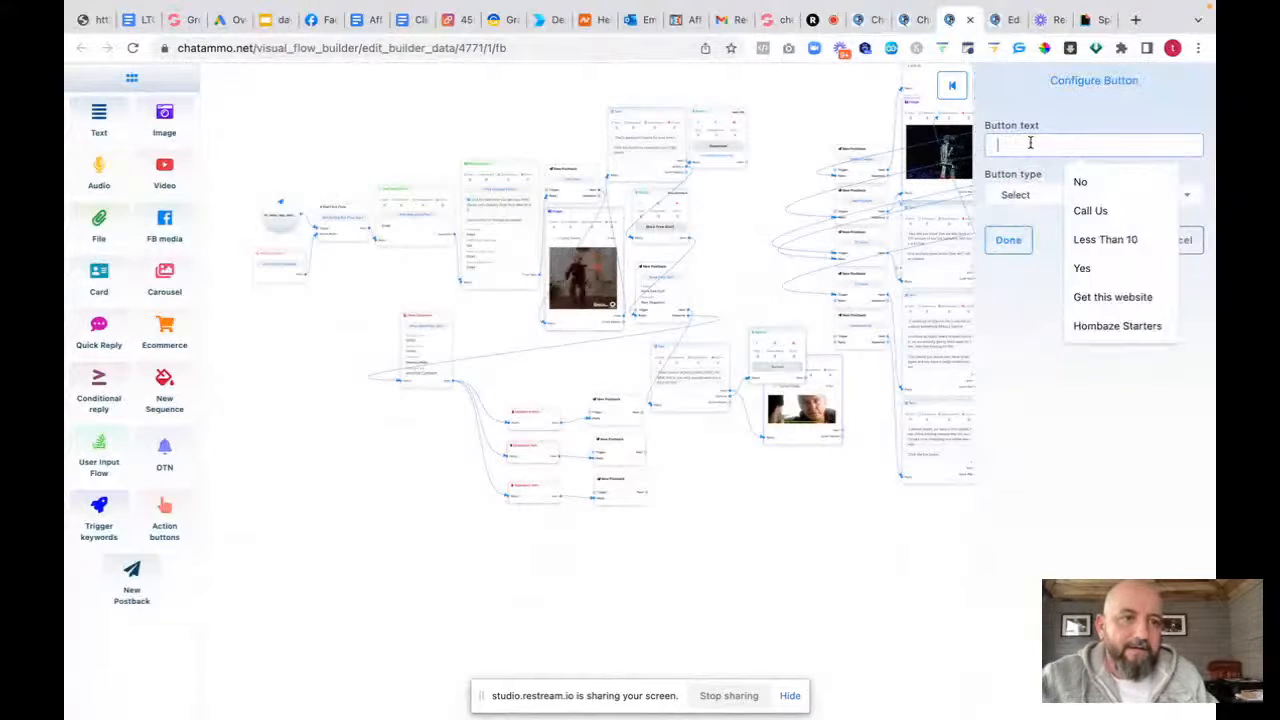
pyautogui.write('Download')
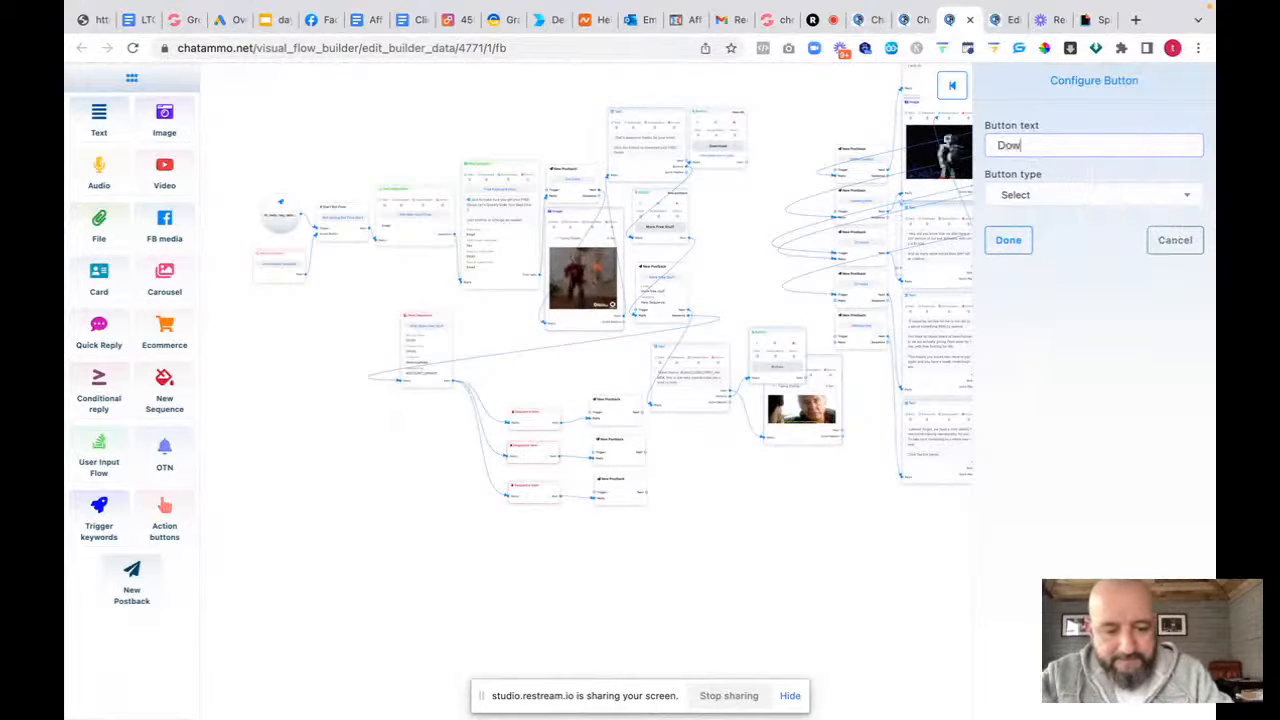
# Make the button a Web URL to the Marketing Manifesto 3 link and place the GIF node below
pyautogui.click(1046, 194)
pyautogui.click(1028, 370)
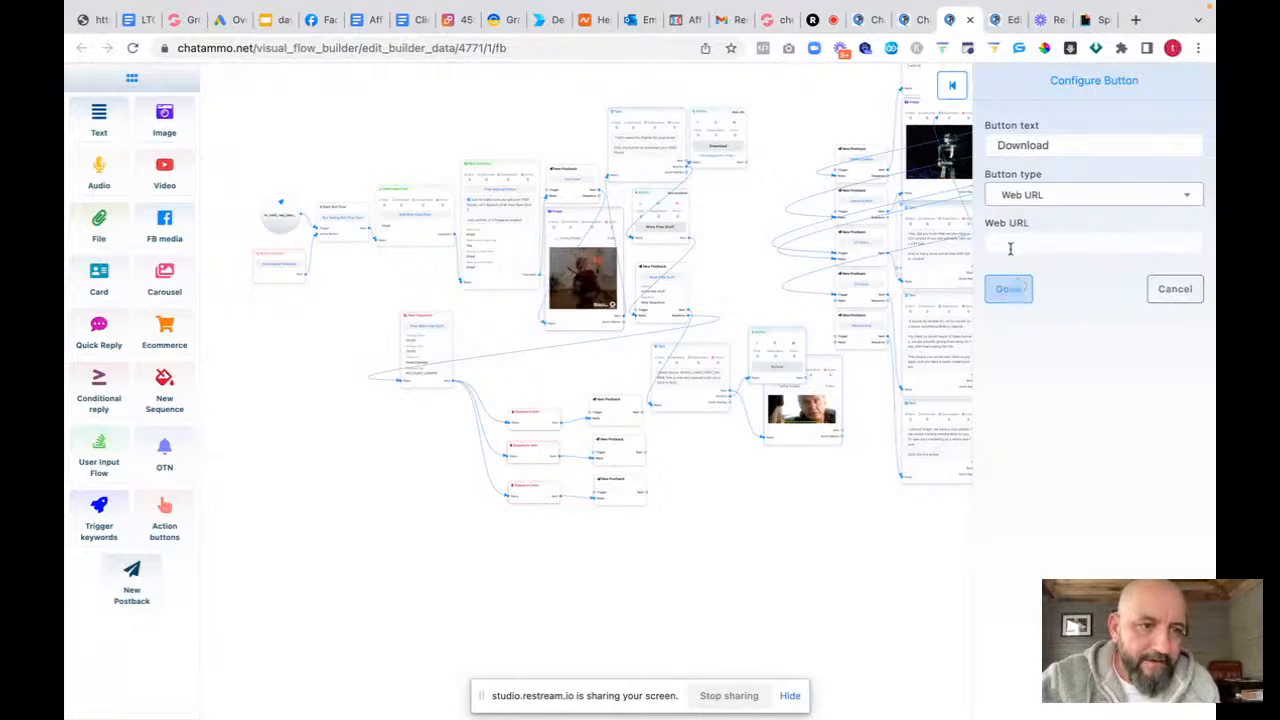
pyautogui.click(1010, 246)
pyautogui.press('super+v')
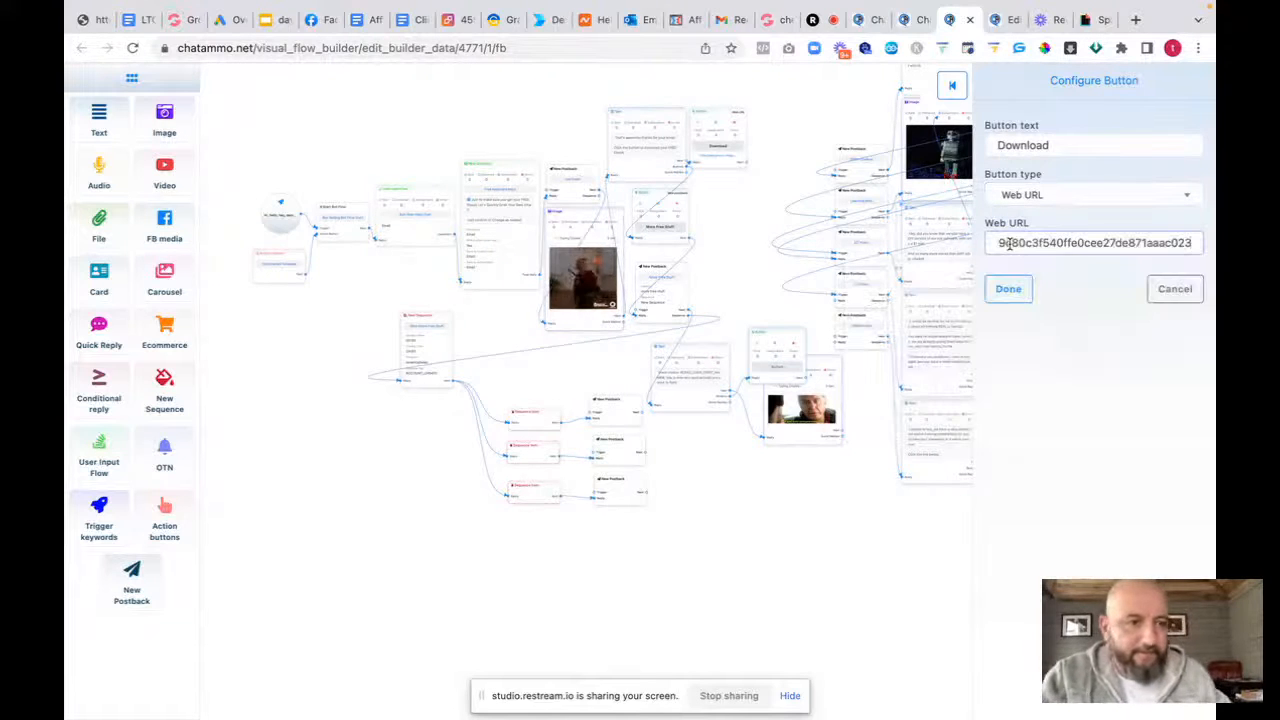
pyautogui.click(1007, 289)
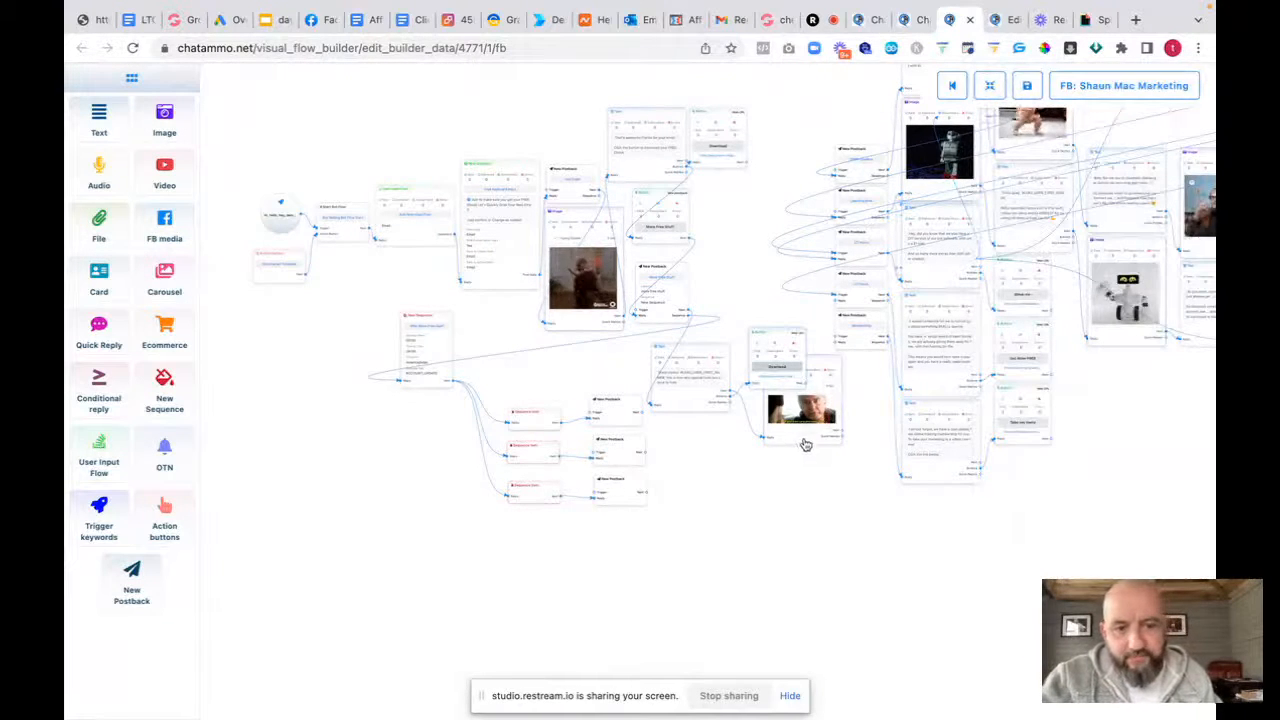
pyautogui.moveTo(805, 444); pyautogui.dragTo(785, 500)
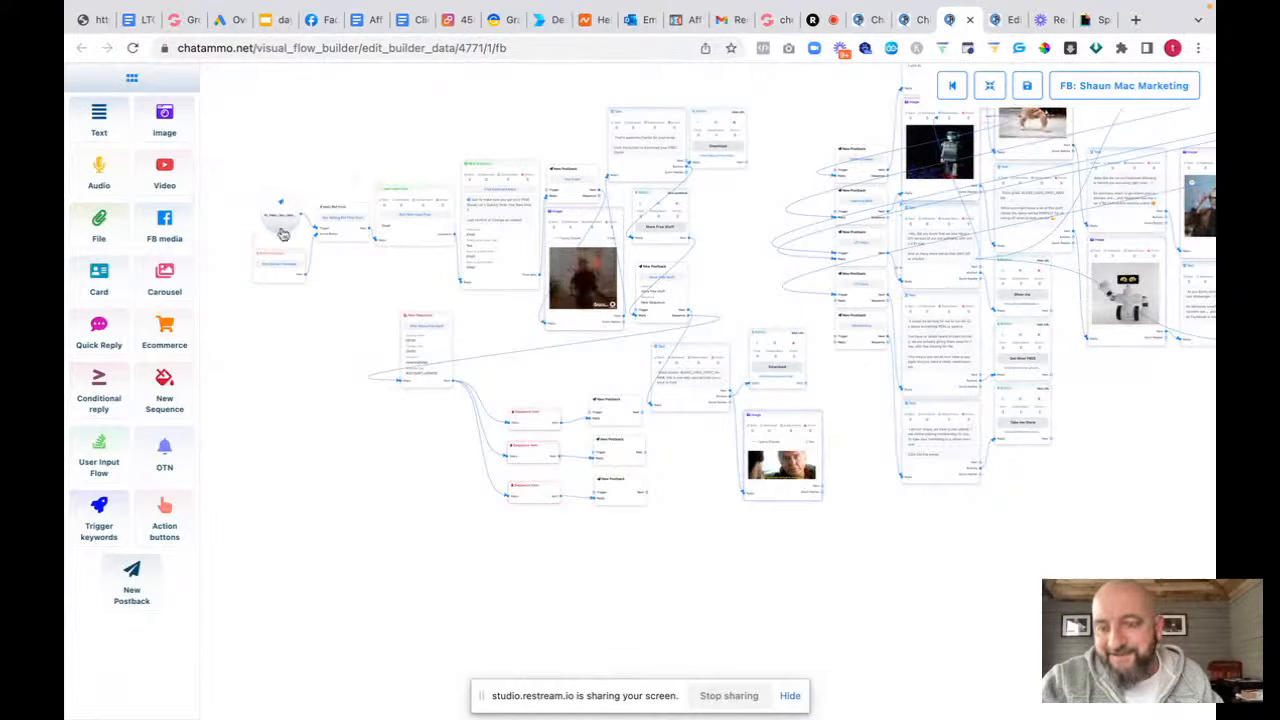
# Shift the start, postback and text nodes left and put the image node below New Postback
pyautogui.moveTo(280, 228); pyautogui.dragTo(215, 205)
pyautogui.moveTo(283, 287); pyautogui.dragTo(225, 279)
pyautogui.moveTo(337, 246); pyautogui.dragTo(276, 246)
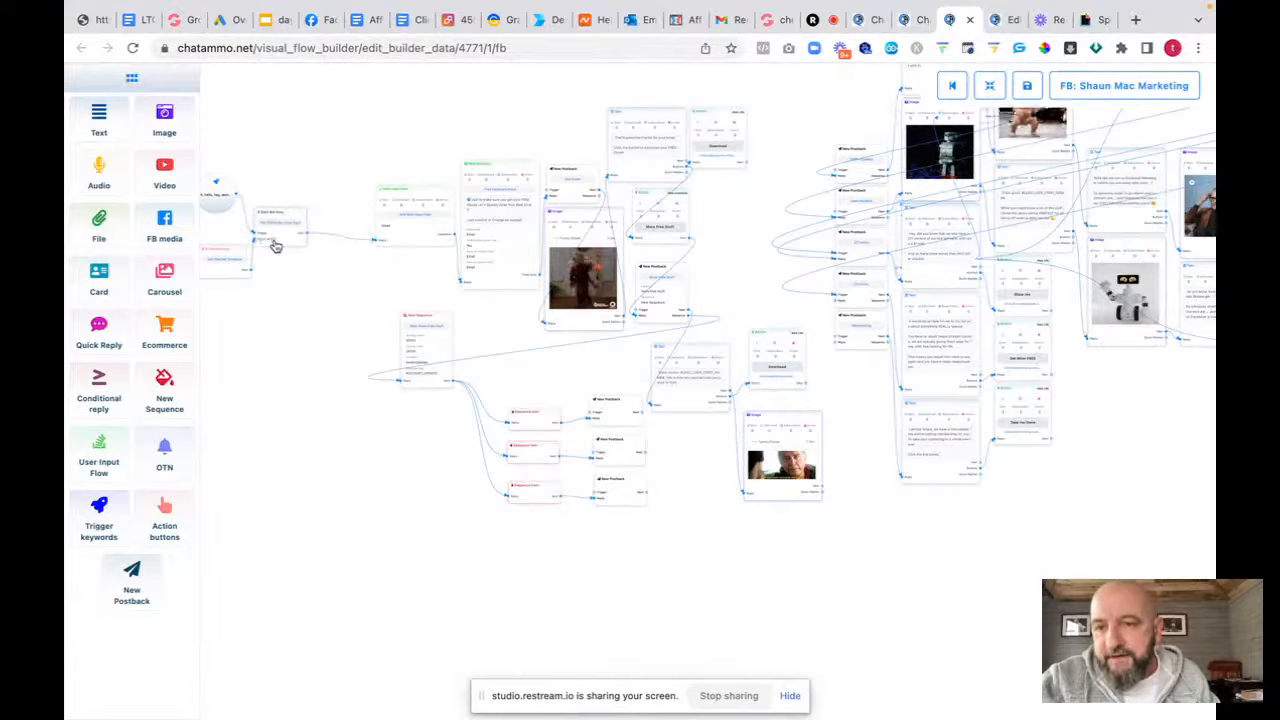
pyautogui.moveTo(422, 245); pyautogui.dragTo(358, 258)
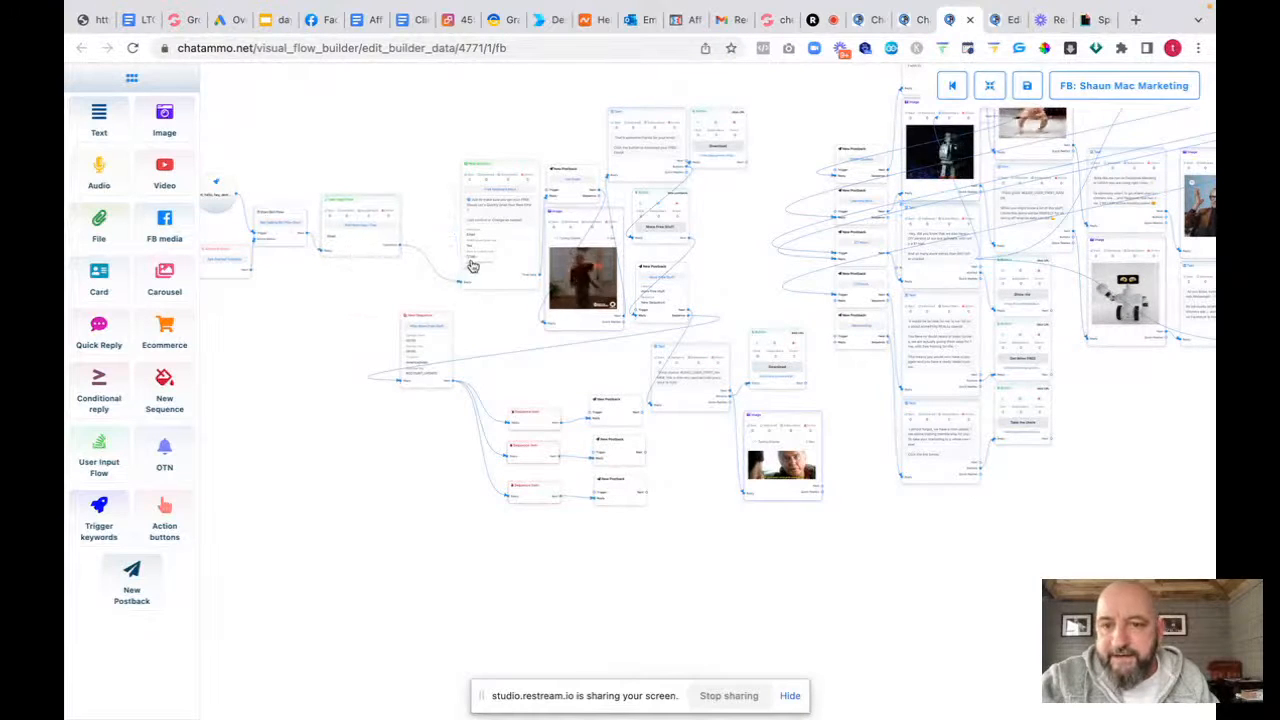
pyautogui.moveTo(489, 285); pyautogui.dragTo(434, 274)
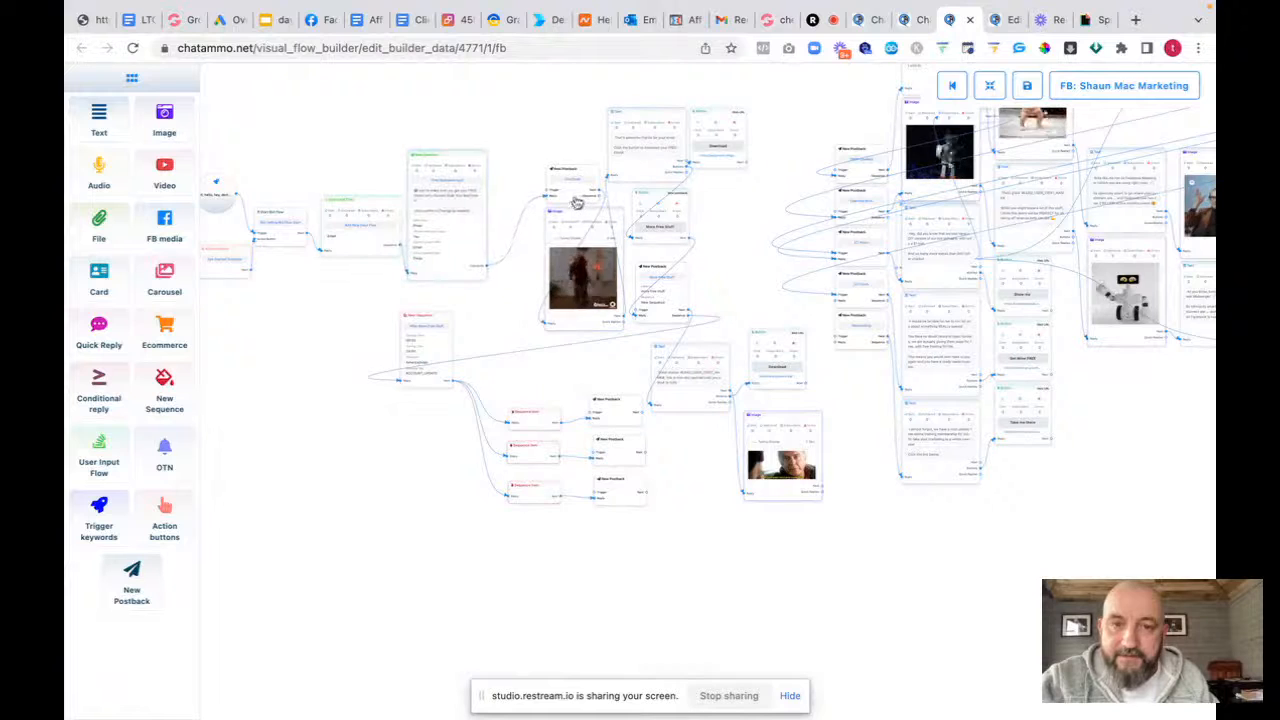
pyautogui.moveTo(577, 203); pyautogui.dragTo(521, 180)
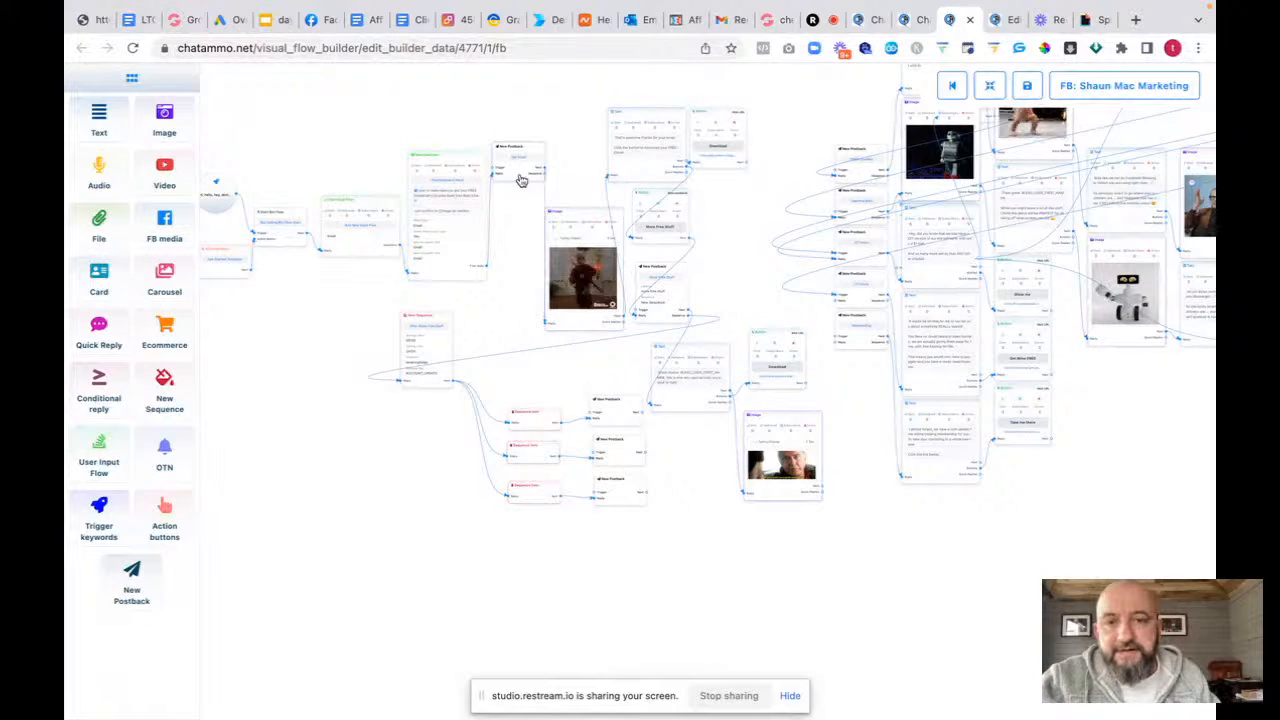
pyautogui.moveTo(581, 212); pyautogui.dragTo(535, 194)
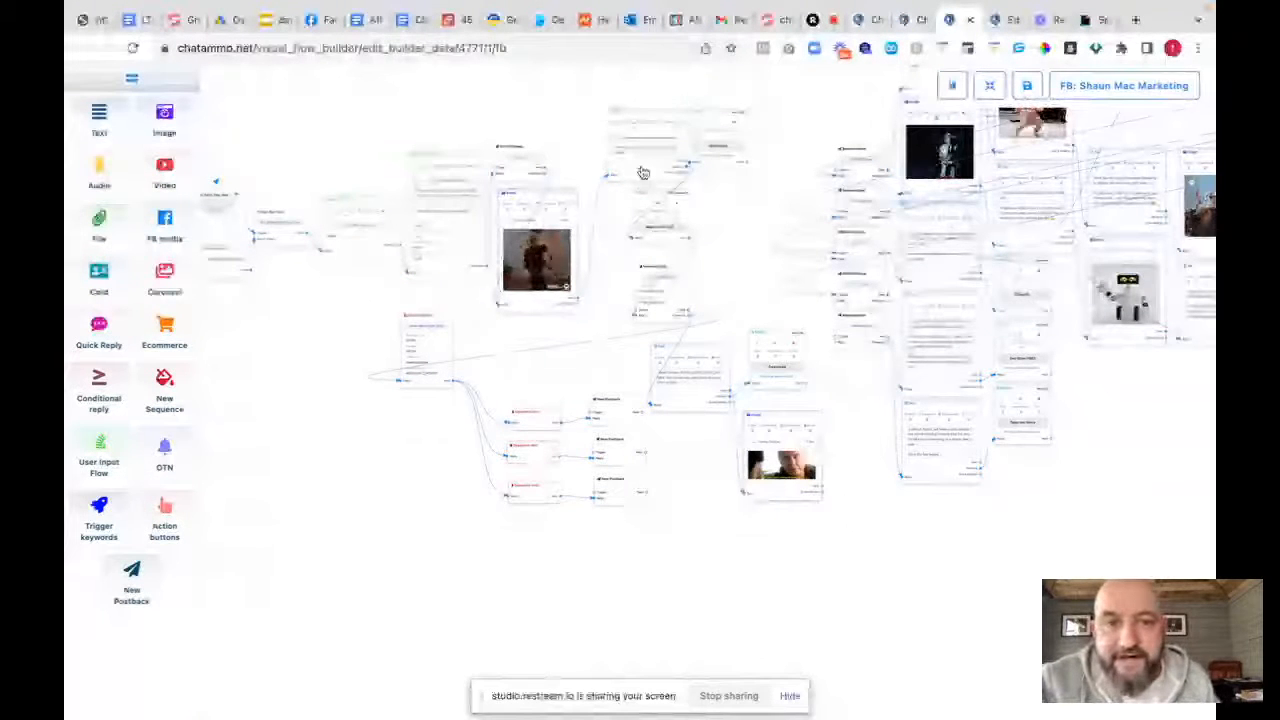
pyautogui.scroll(1, 609, 177)
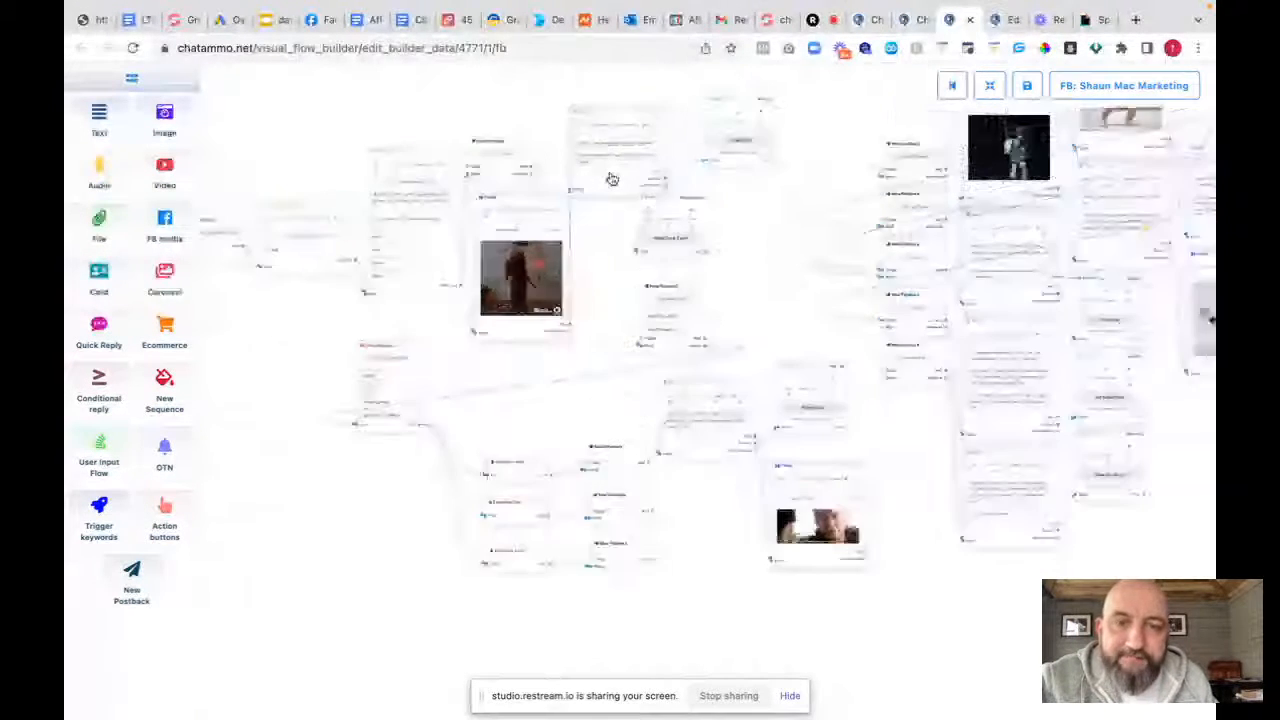
pyautogui.scroll(2, 610, 172)
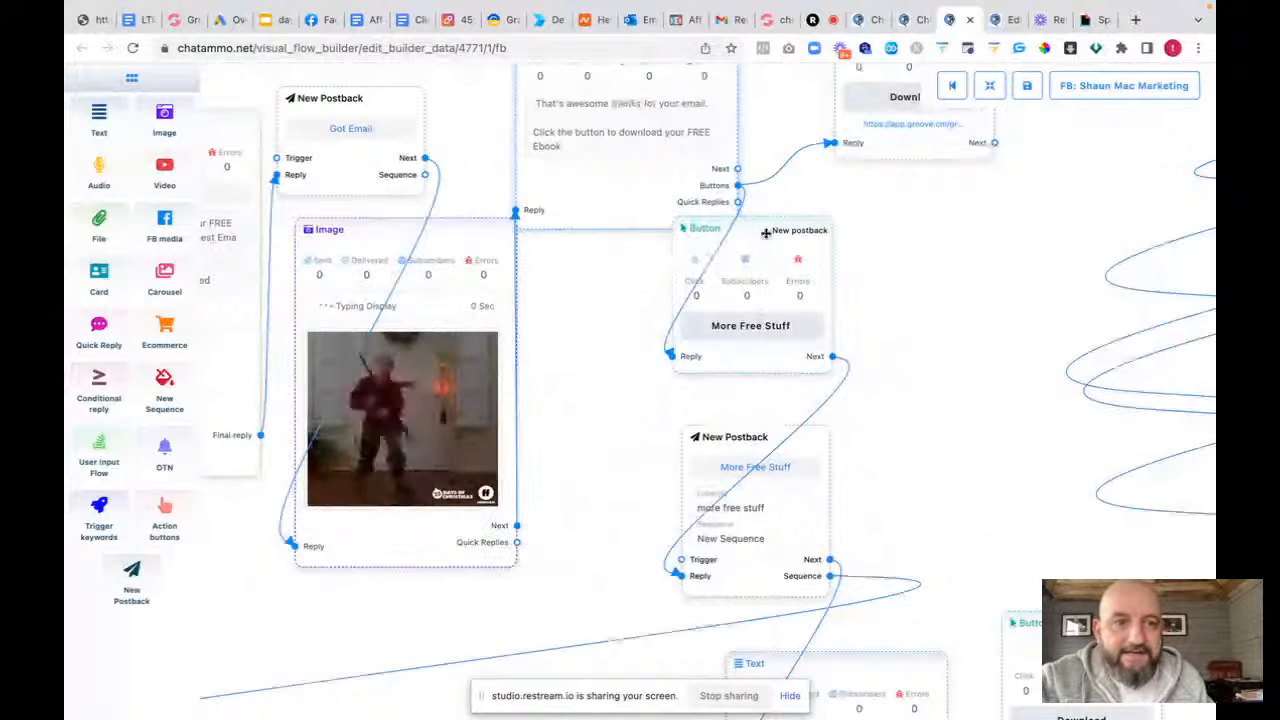
# Arrange More Free Stuff, its Great choice text, Download button and GIF image into a clean chain
pyautogui.moveTo(766, 247); pyautogui.dragTo(905, 269)
pyautogui.moveTo(594, 217); pyautogui.dragTo(604, 375)
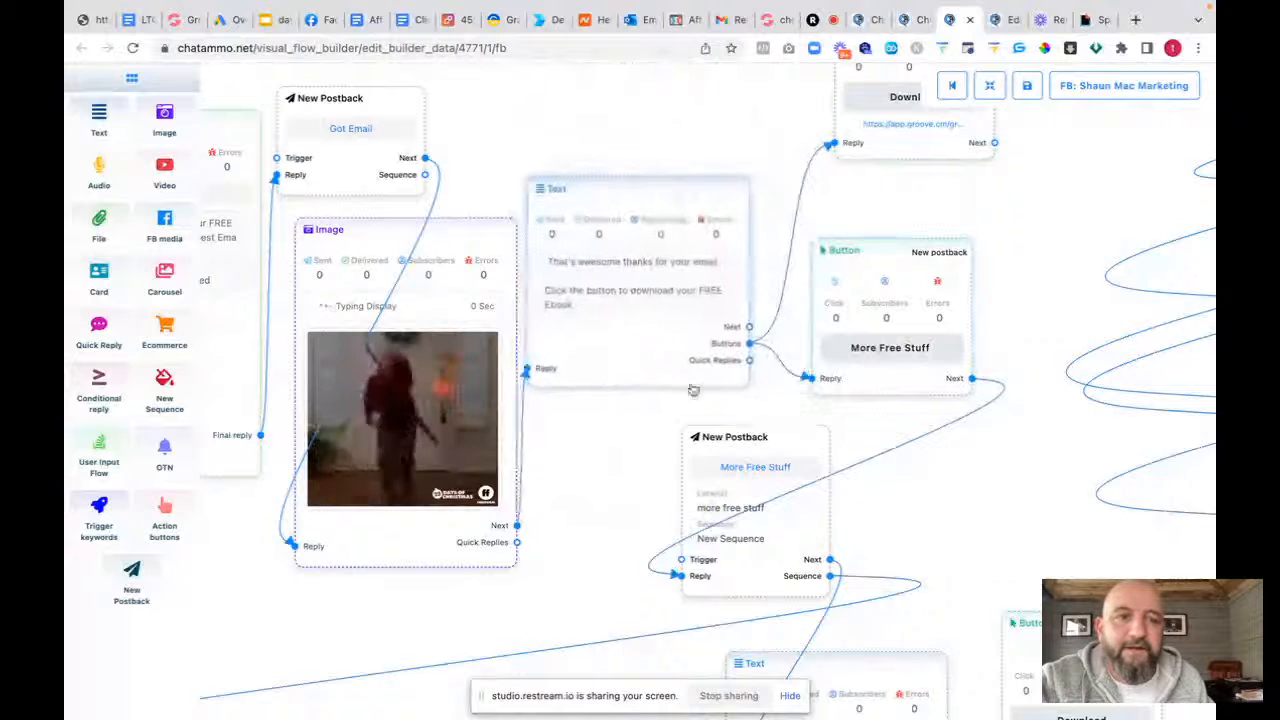
pyautogui.moveTo(1052, 224); pyautogui.dragTo(758, 253)
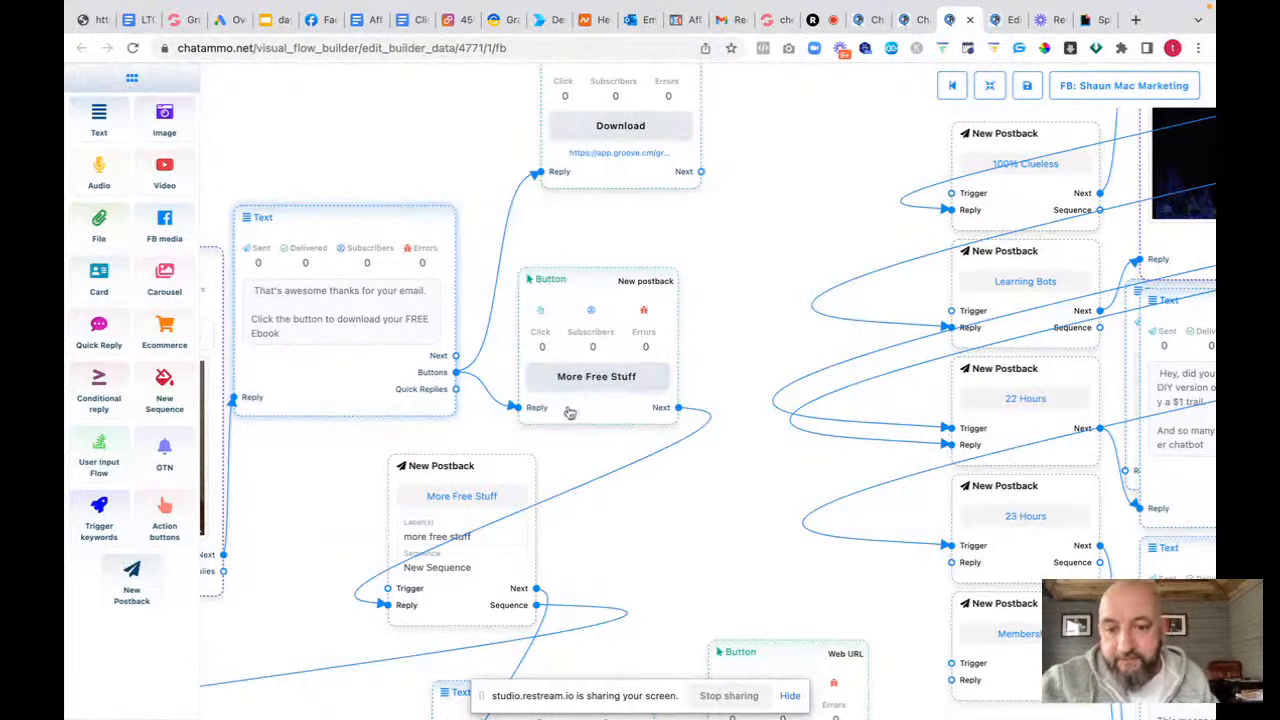
pyautogui.moveTo(488, 465); pyautogui.dragTo(347, 435)
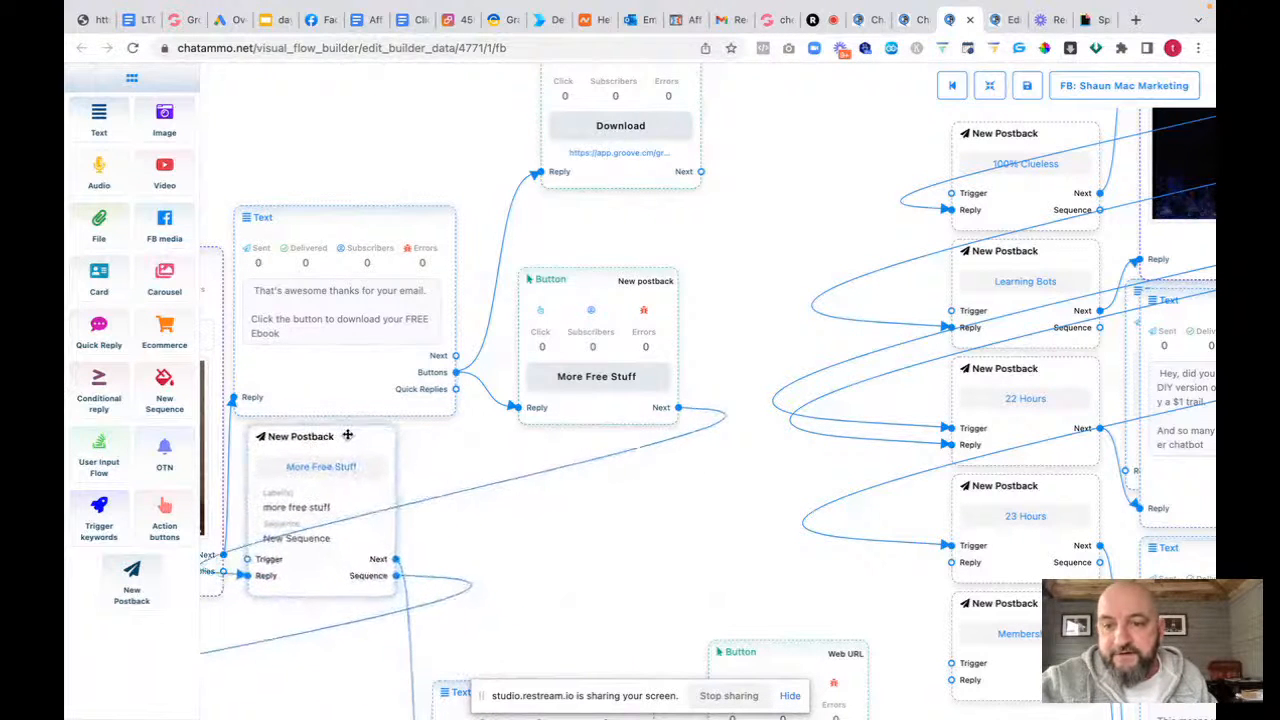
pyautogui.moveTo(502, 545); pyautogui.dragTo(651, 253)
pyautogui.moveTo(681, 410); pyautogui.dragTo(662, 162)
pyautogui.moveTo(936, 367); pyautogui.dragTo(872, 168)
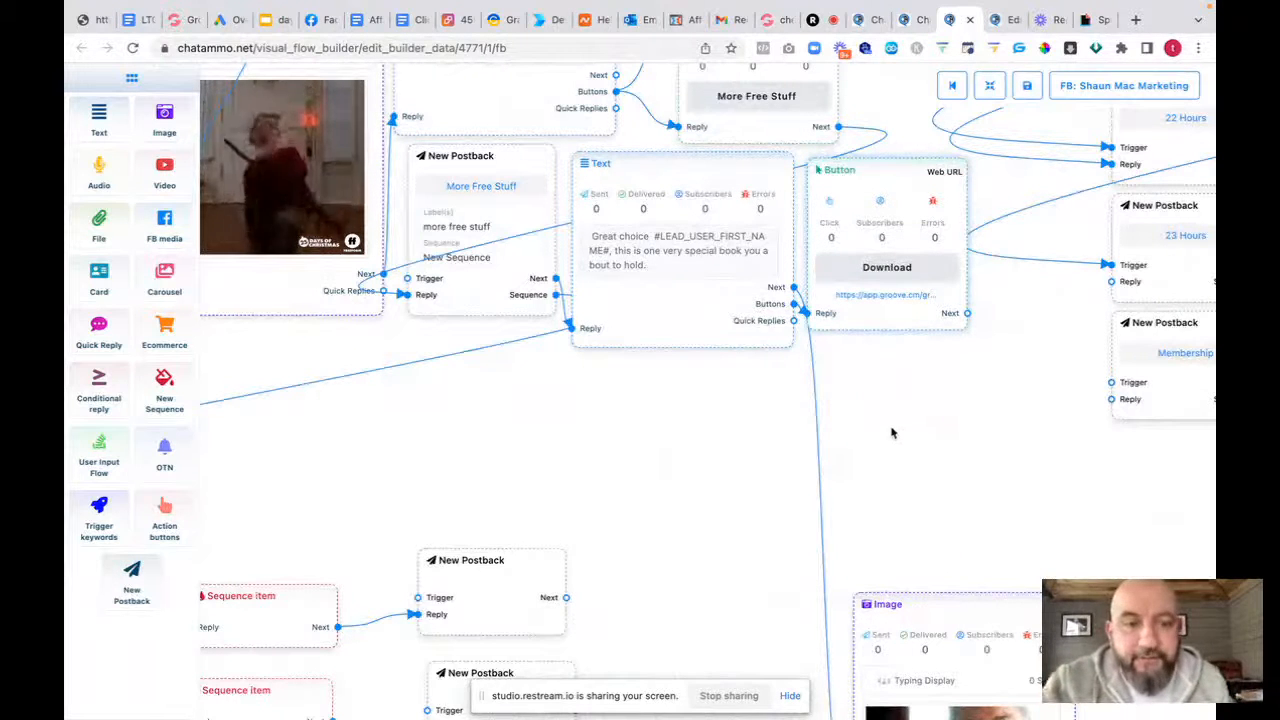
pyautogui.moveTo(908, 523); pyautogui.dragTo(724, 186)
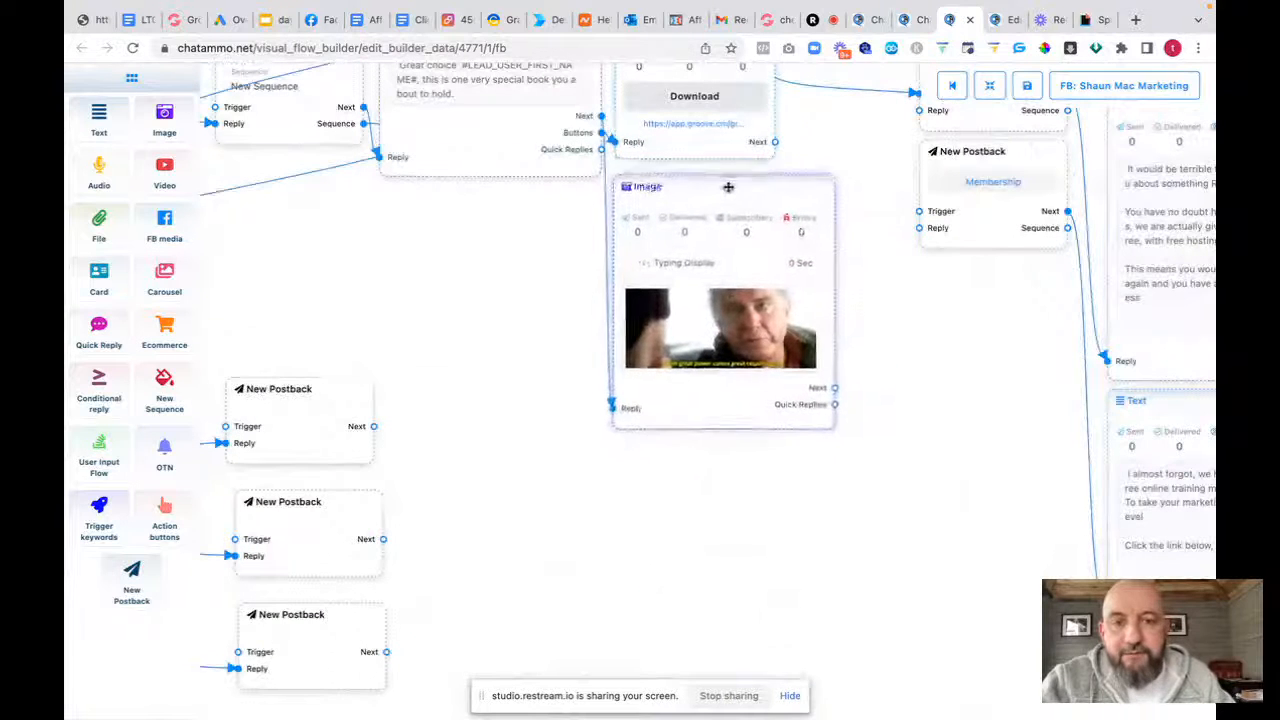
pyautogui.moveTo(517, 357); pyautogui.dragTo(1103, 363)
# Clear space by moving the top New Postback node, then attach a Text step after the GIF image
pyautogui.scroll(-5, 462, 270)
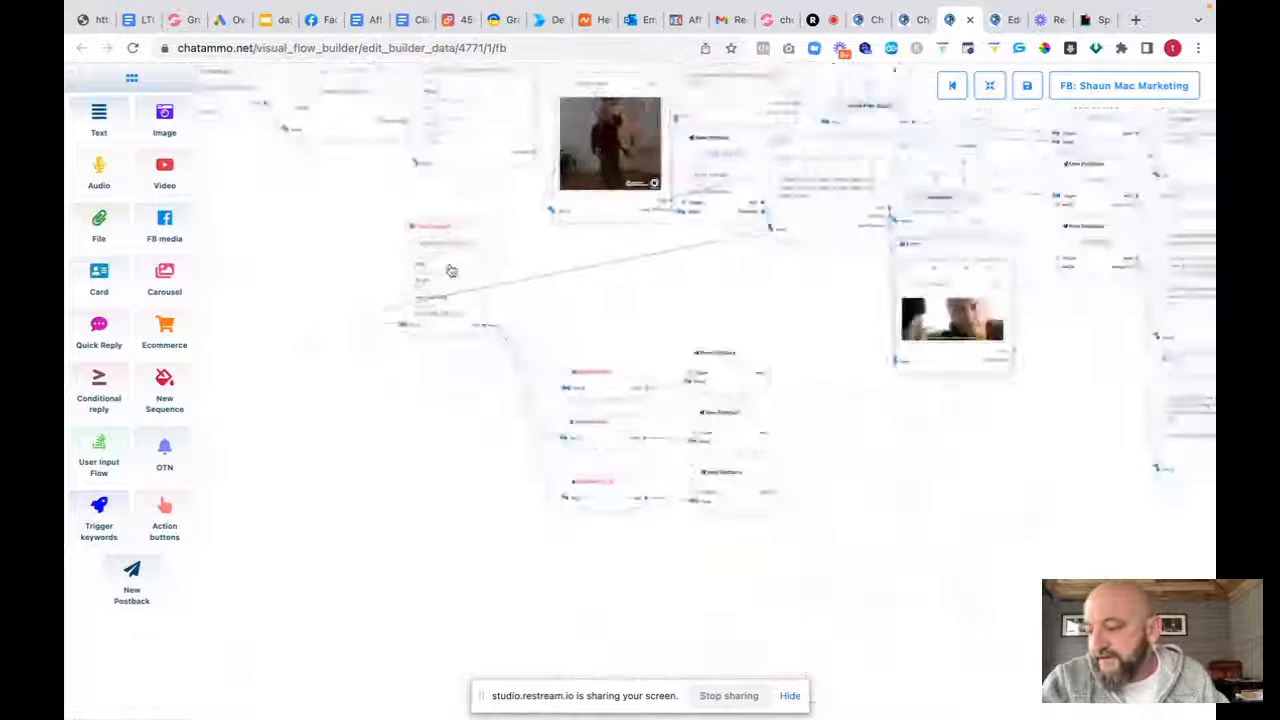
pyautogui.scroll(-5, 508, 298)
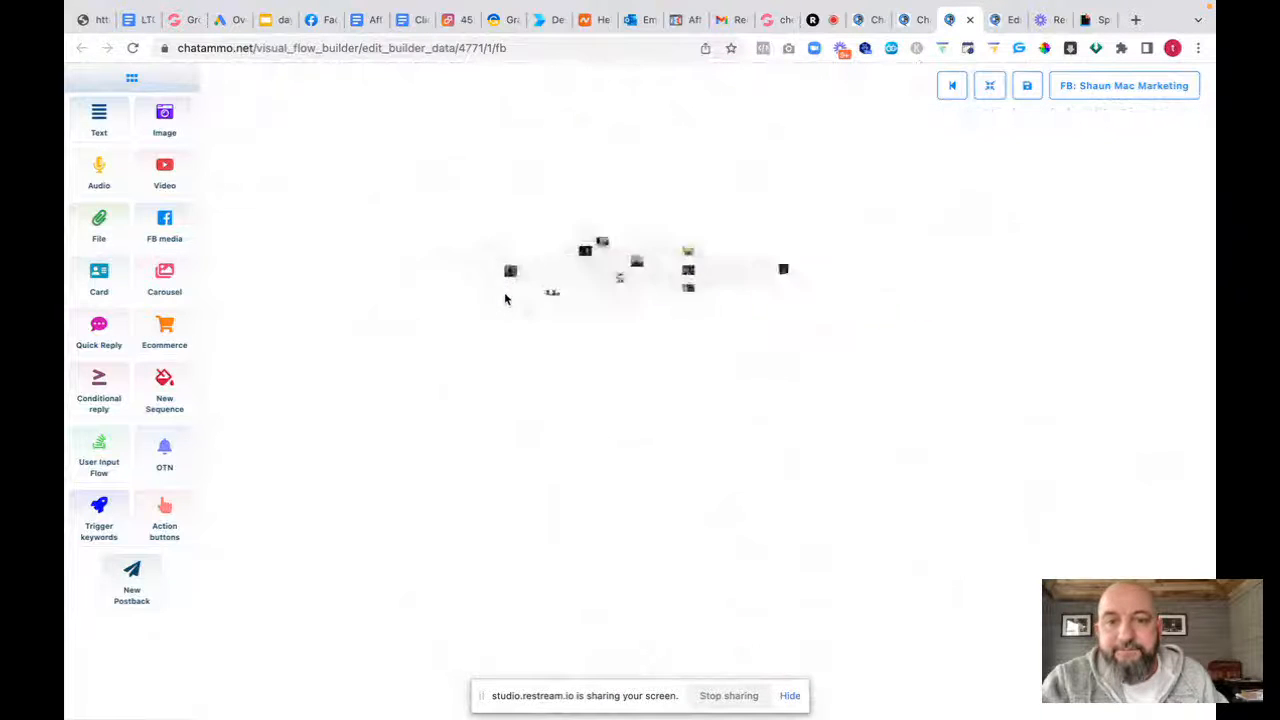
pyautogui.scroll(3, 506, 298)
pyautogui.scroll(6, 505, 299)
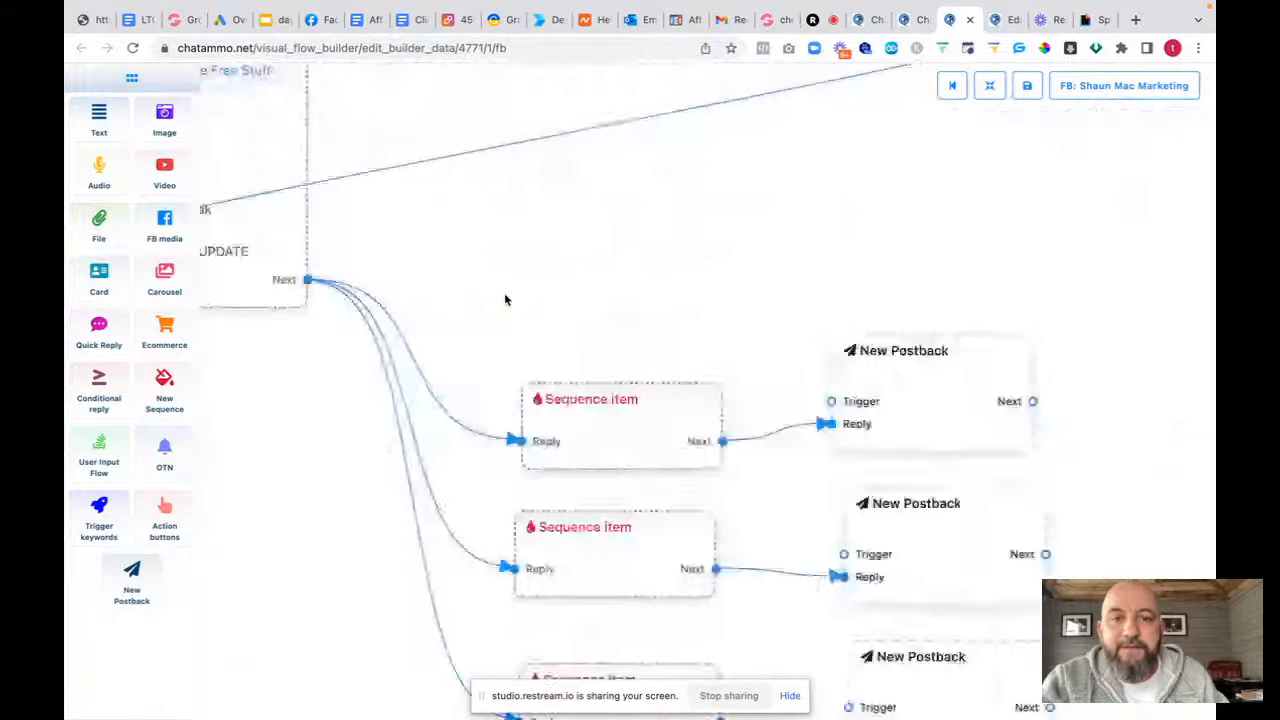
pyautogui.scroll(-4, 505, 299)
pyautogui.moveTo(754, 397); pyautogui.dragTo(466, 546)
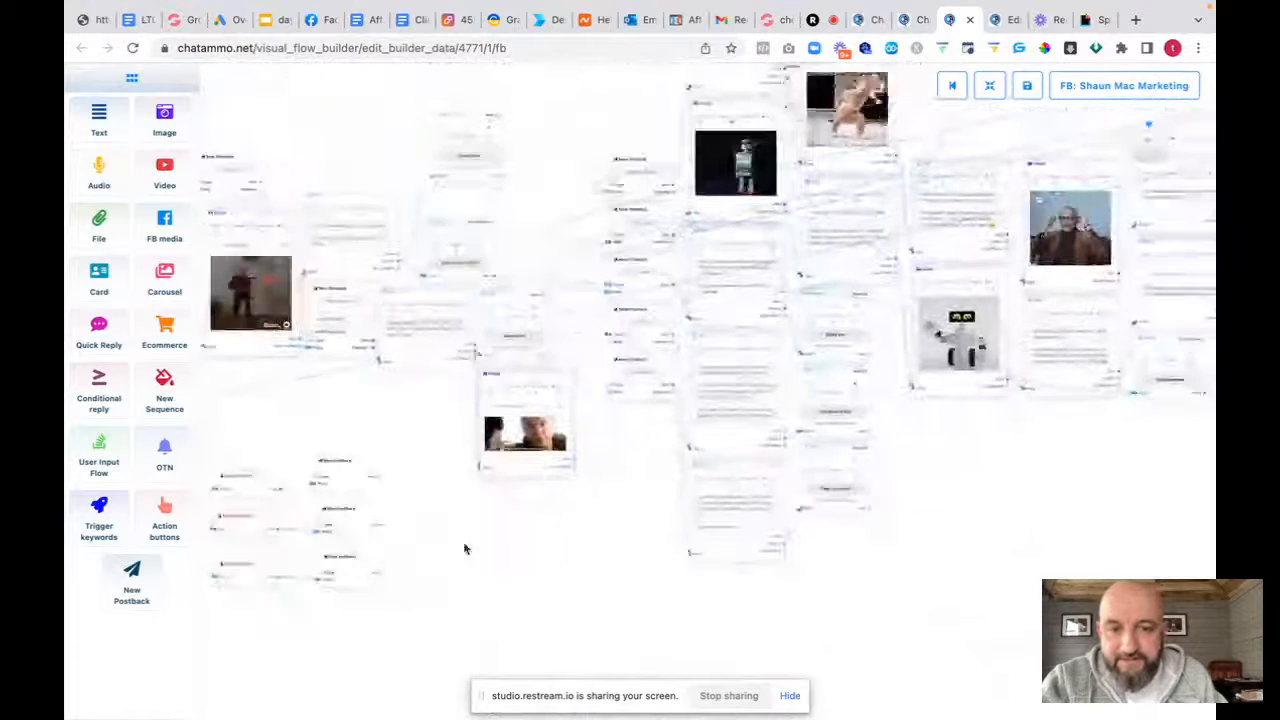
pyautogui.scroll(-1, 489, 551)
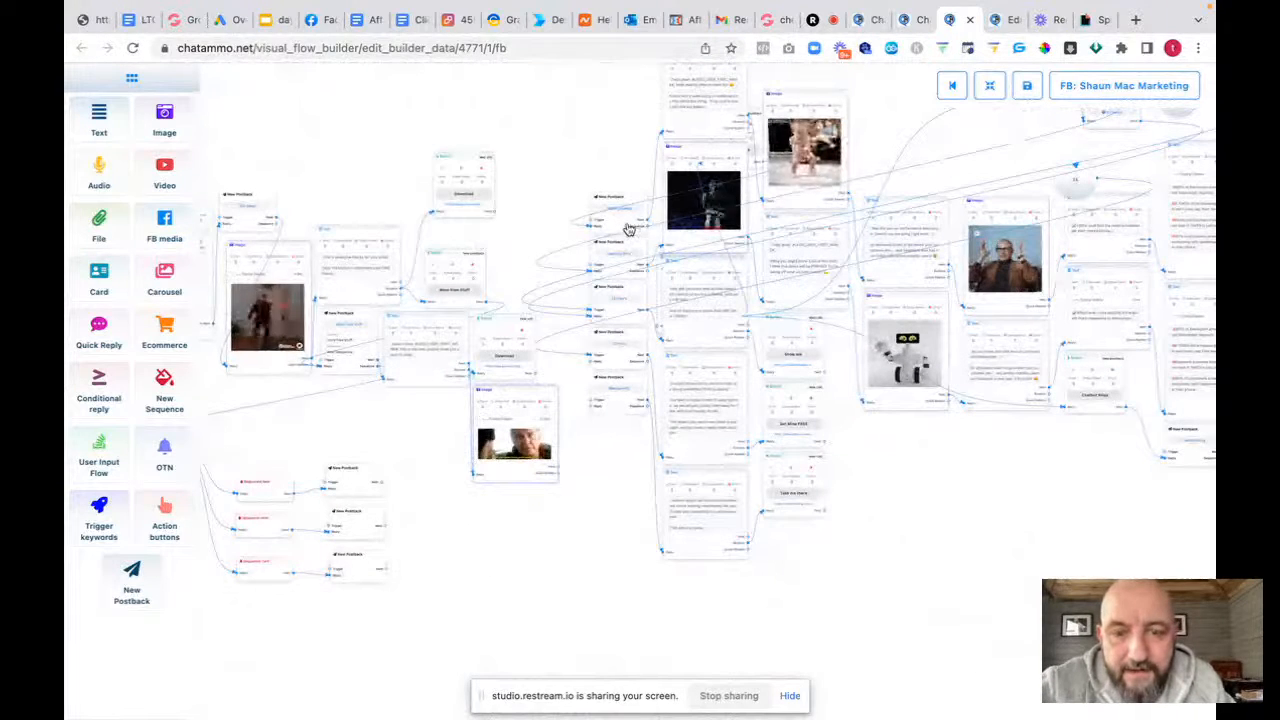
pyautogui.moveTo(629, 230); pyautogui.dragTo(925, 565)
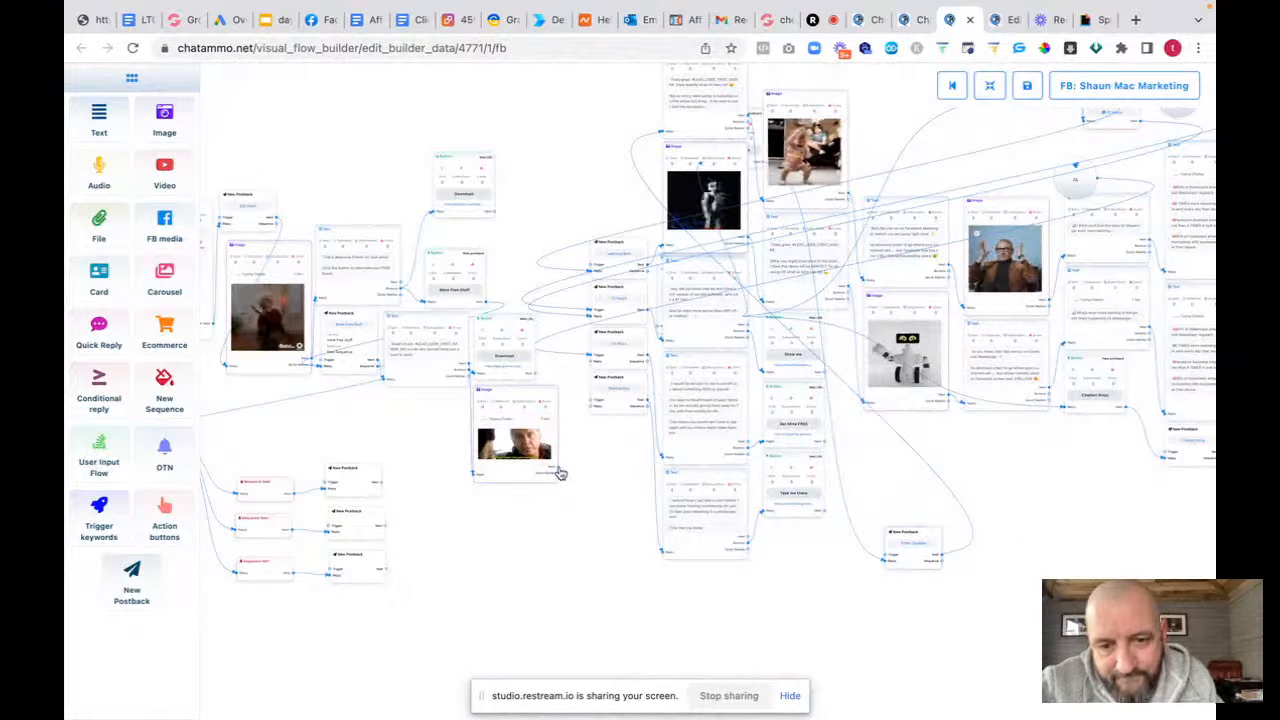
pyautogui.moveTo(560, 473); pyautogui.dragTo(468, 563)
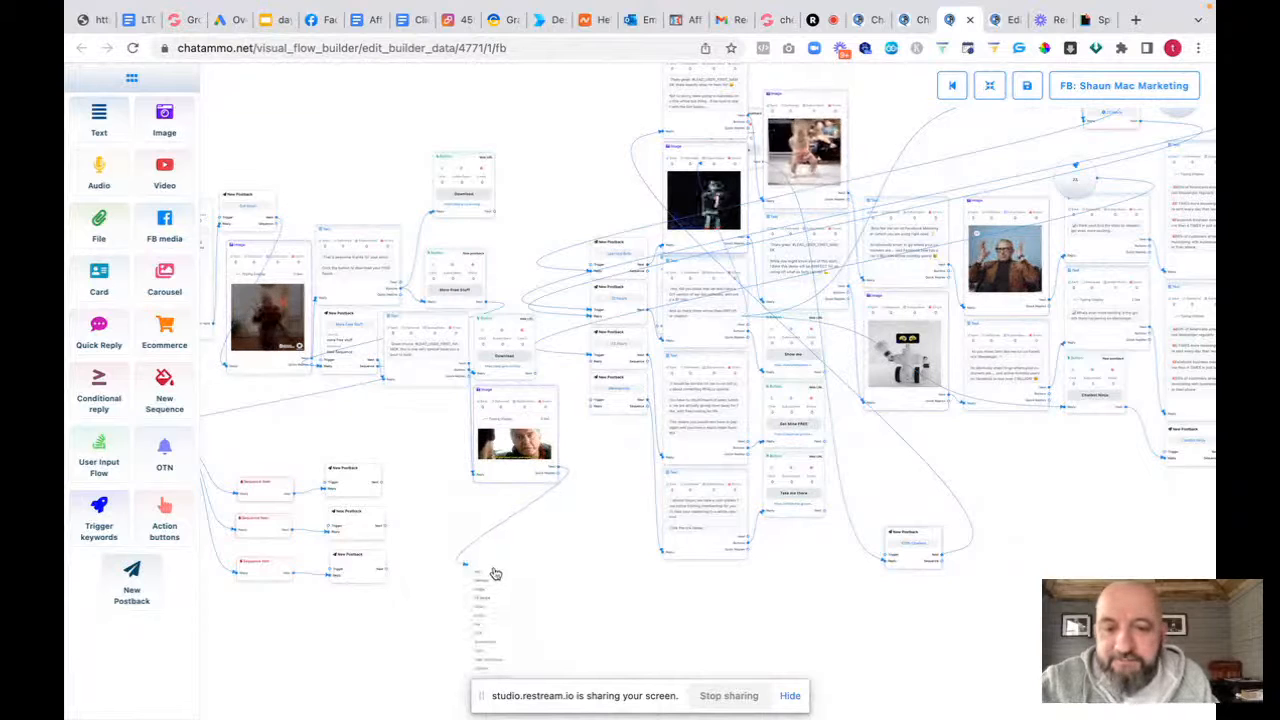
pyautogui.click(484, 575)
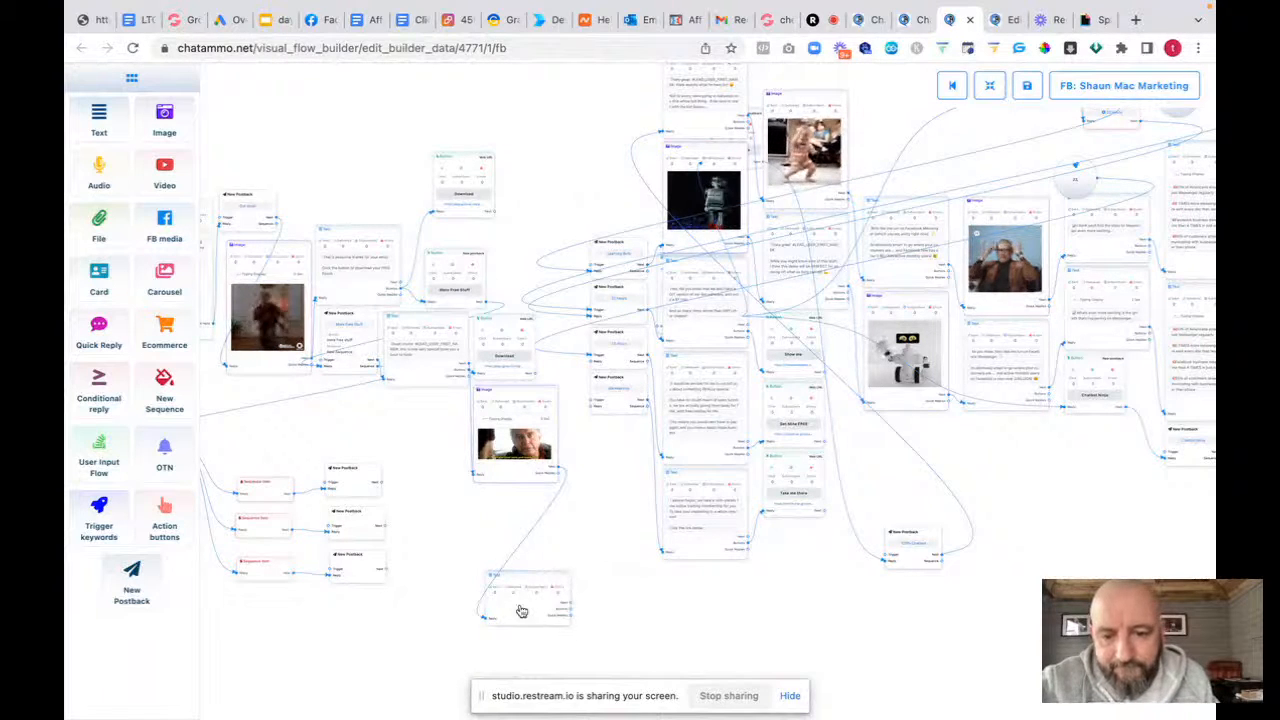
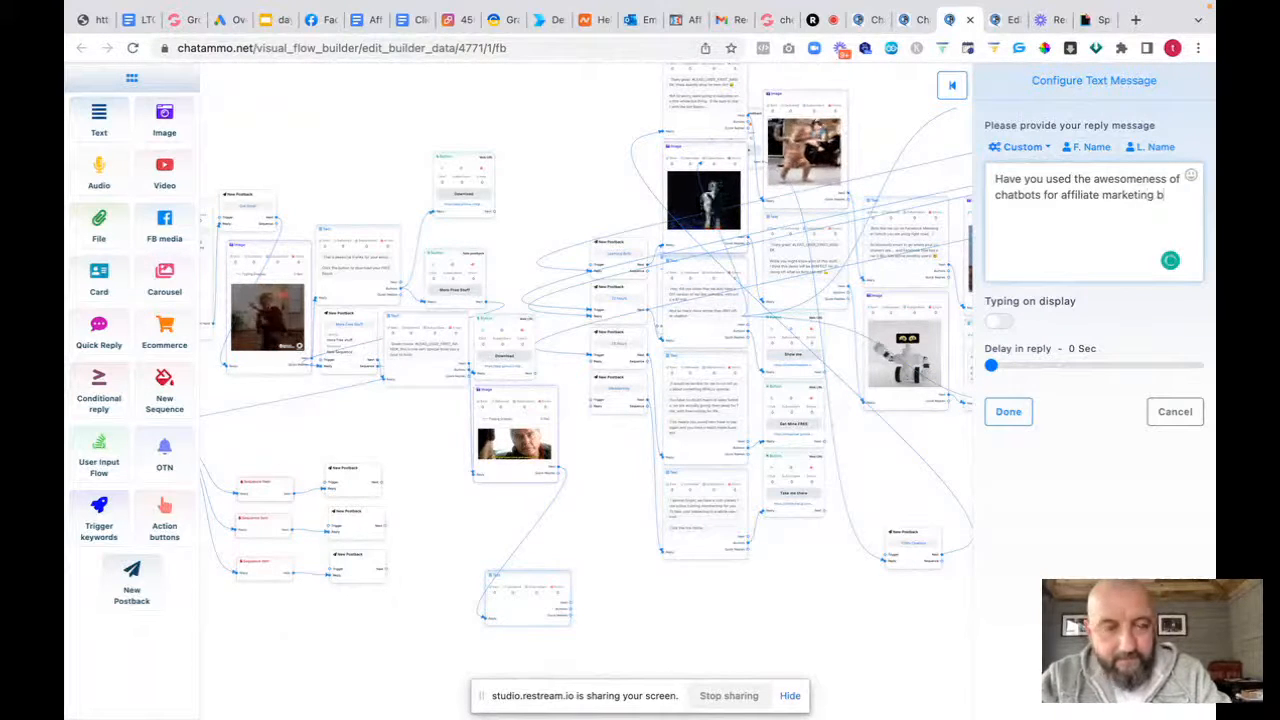
# Finish the question 'Have you used the awesomeness of chatbots for affiliate marketing before?' and save it
pyautogui.write('or')
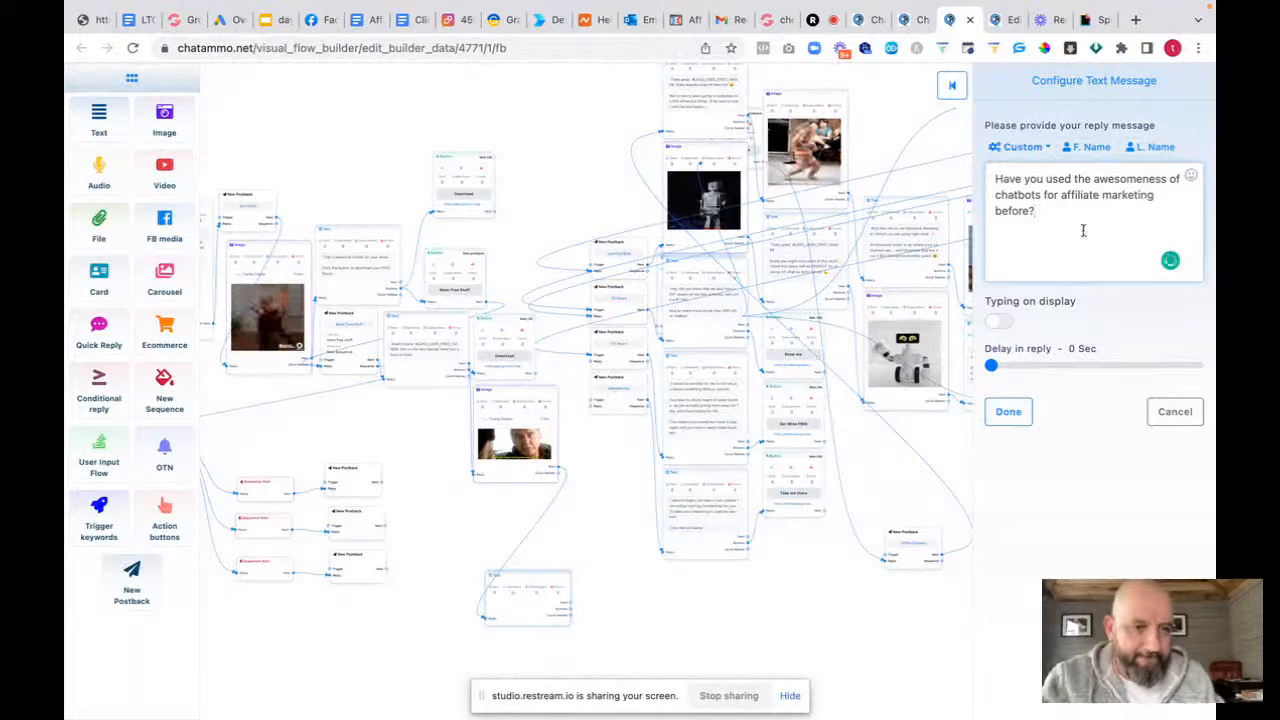
pyautogui.click(1007, 413)
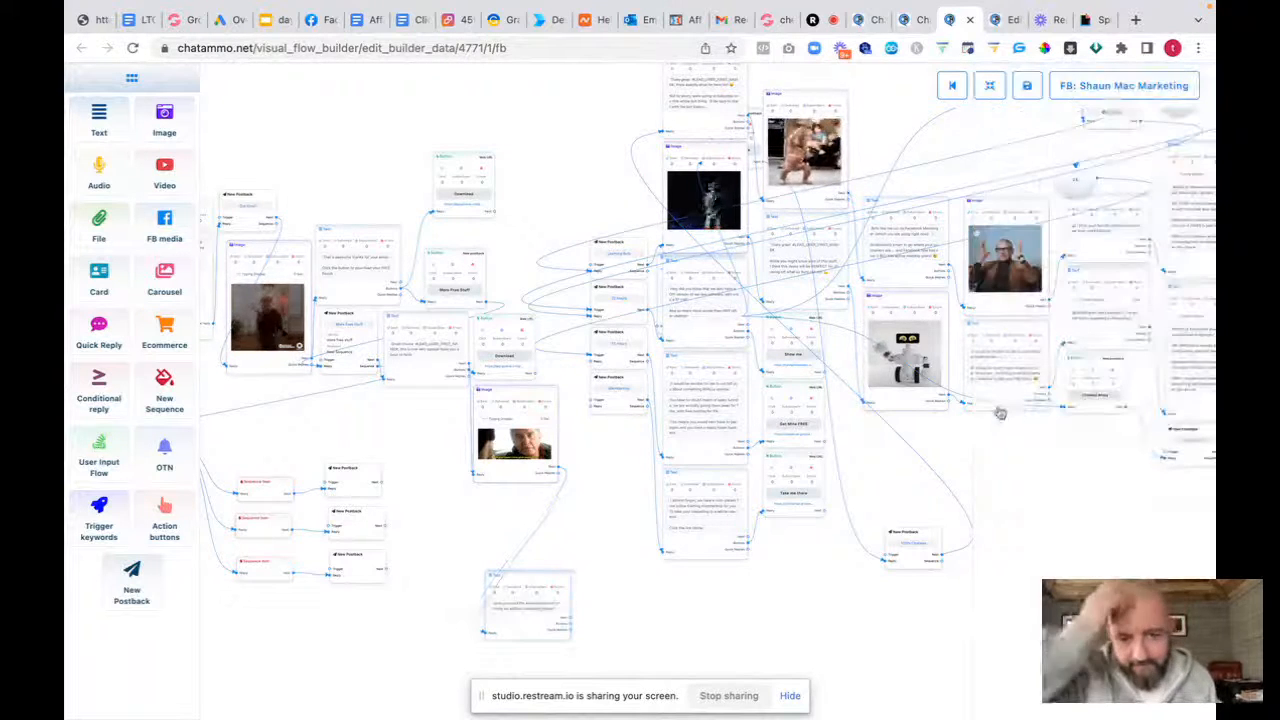
# Give the question a 'Hell Yeah' button that triggers a new postback
pyautogui.moveTo(528, 571); pyautogui.dragTo(457, 491)
pyautogui.scroll(5, 543, 583)
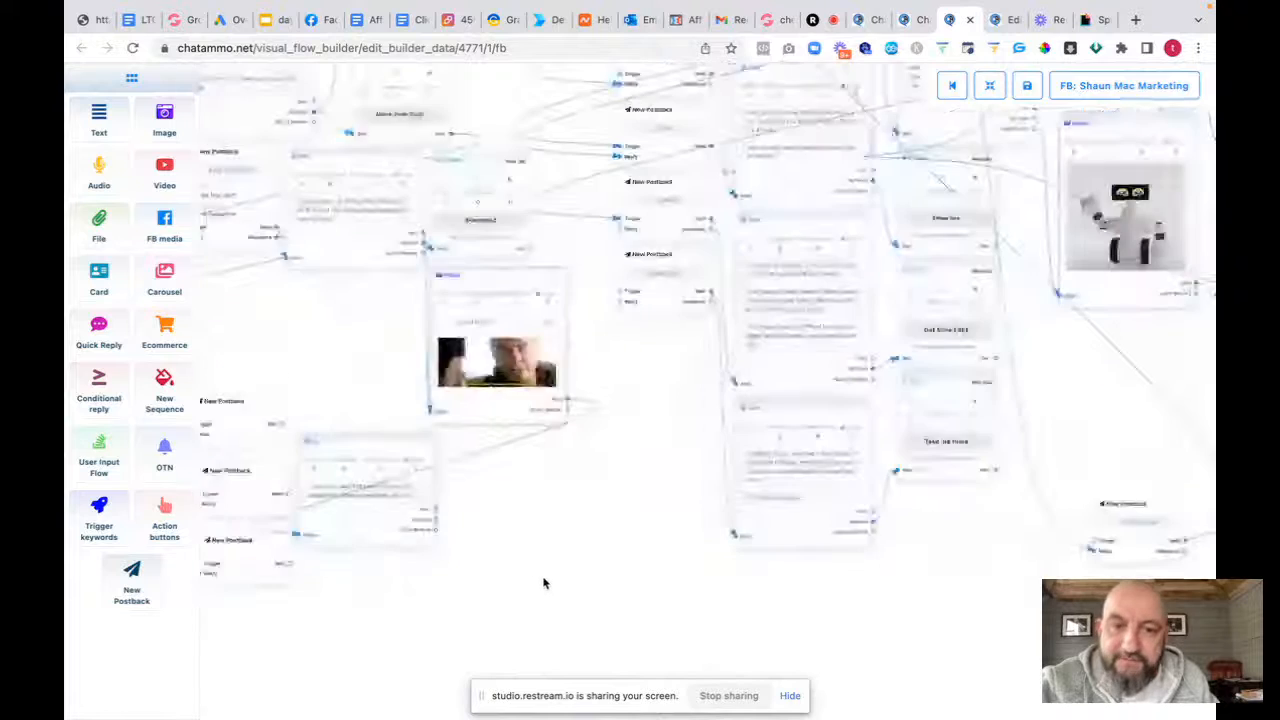
pyautogui.scroll(-3, 543, 583)
pyautogui.scroll(3, 543, 583)
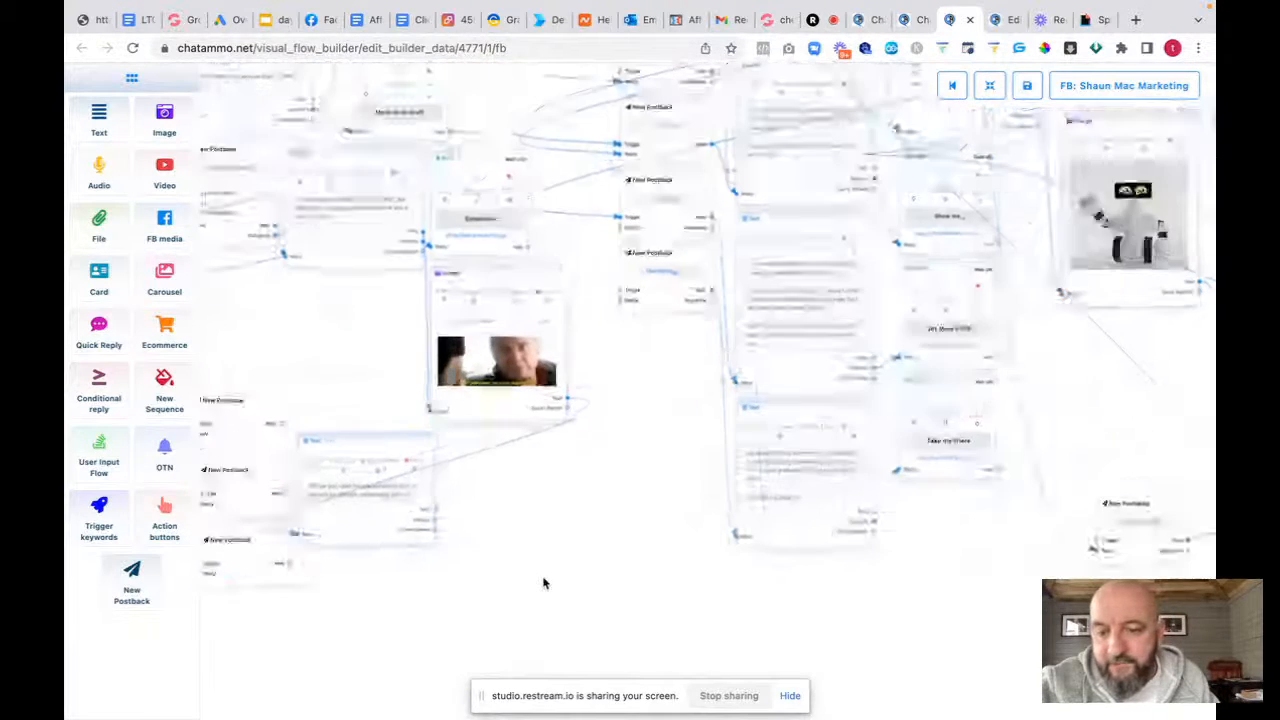
pyautogui.scroll(-3, 480, 540)
pyautogui.scroll(1, 430, 518)
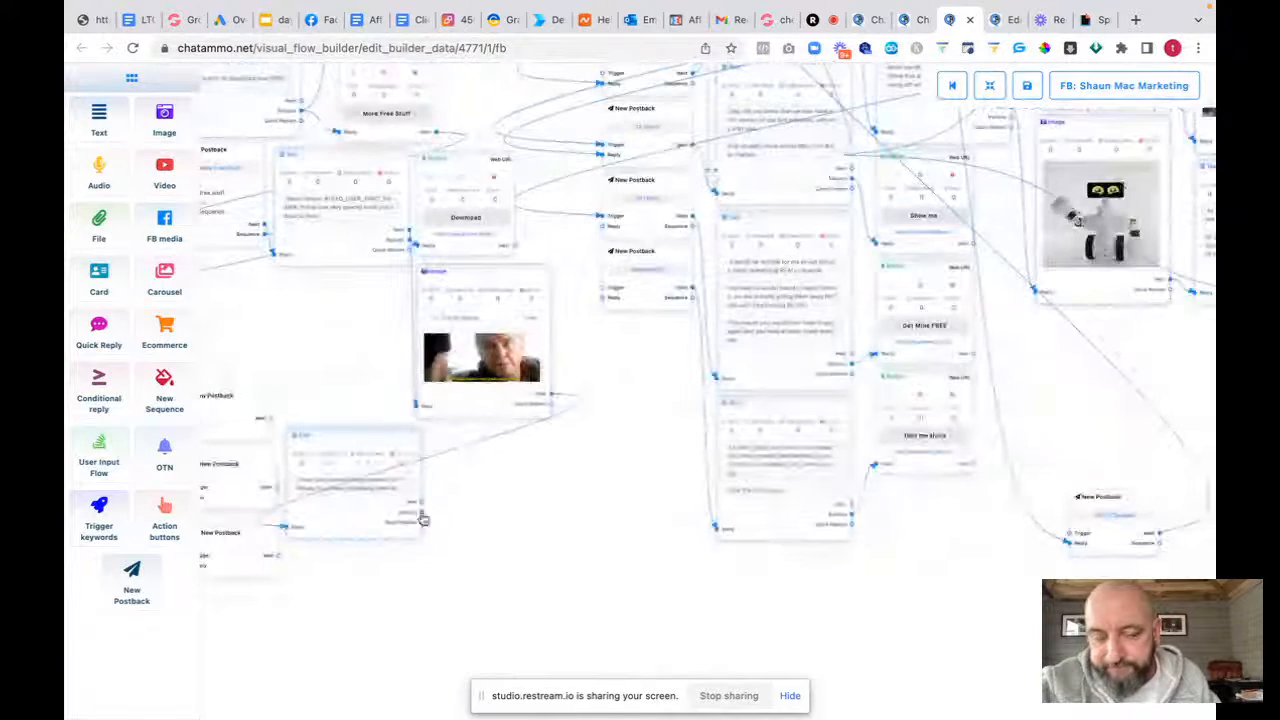
pyautogui.scroll(-1, 471, 483)
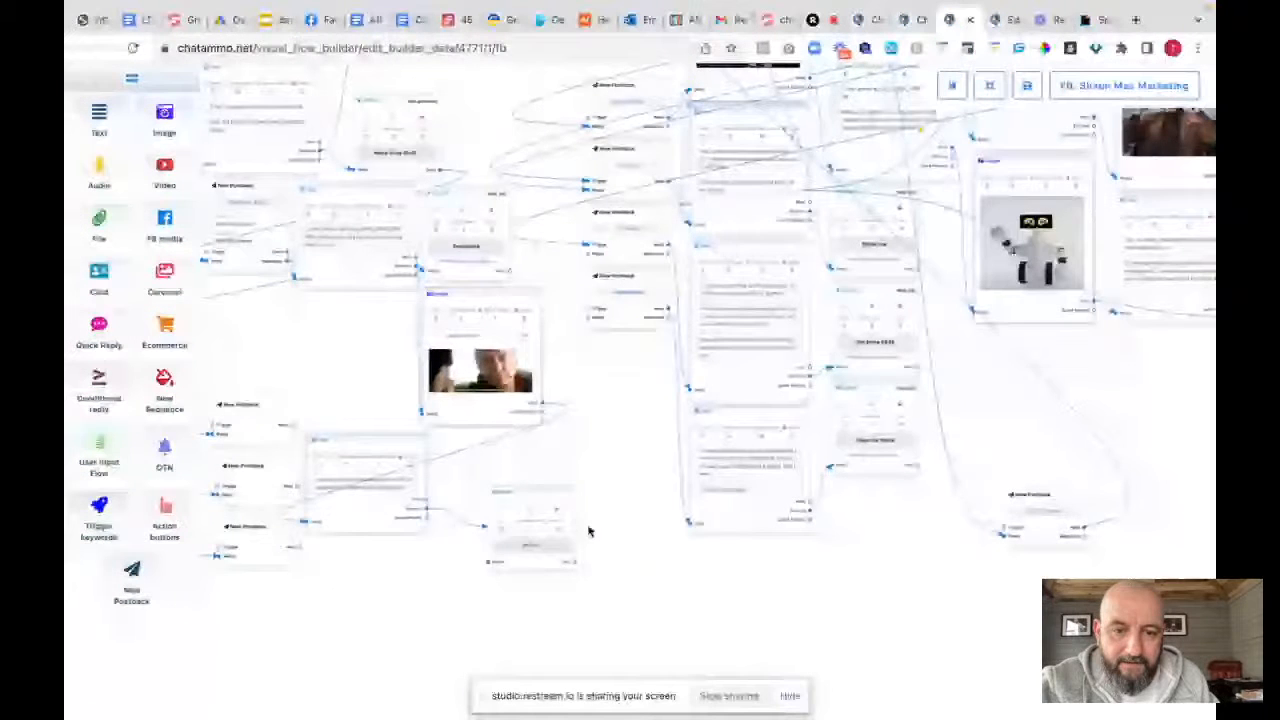
pyautogui.click(531, 545)
pyautogui.write('Hell Yeah')
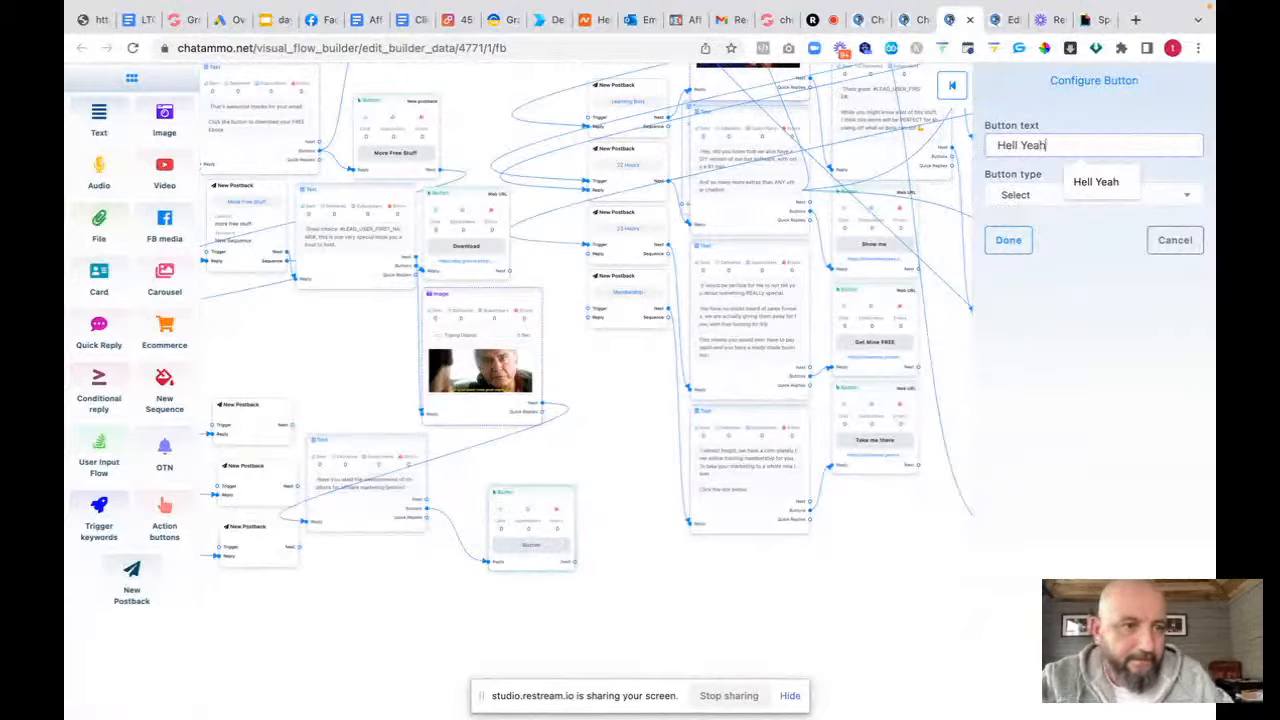
pyautogui.click(1025, 194)
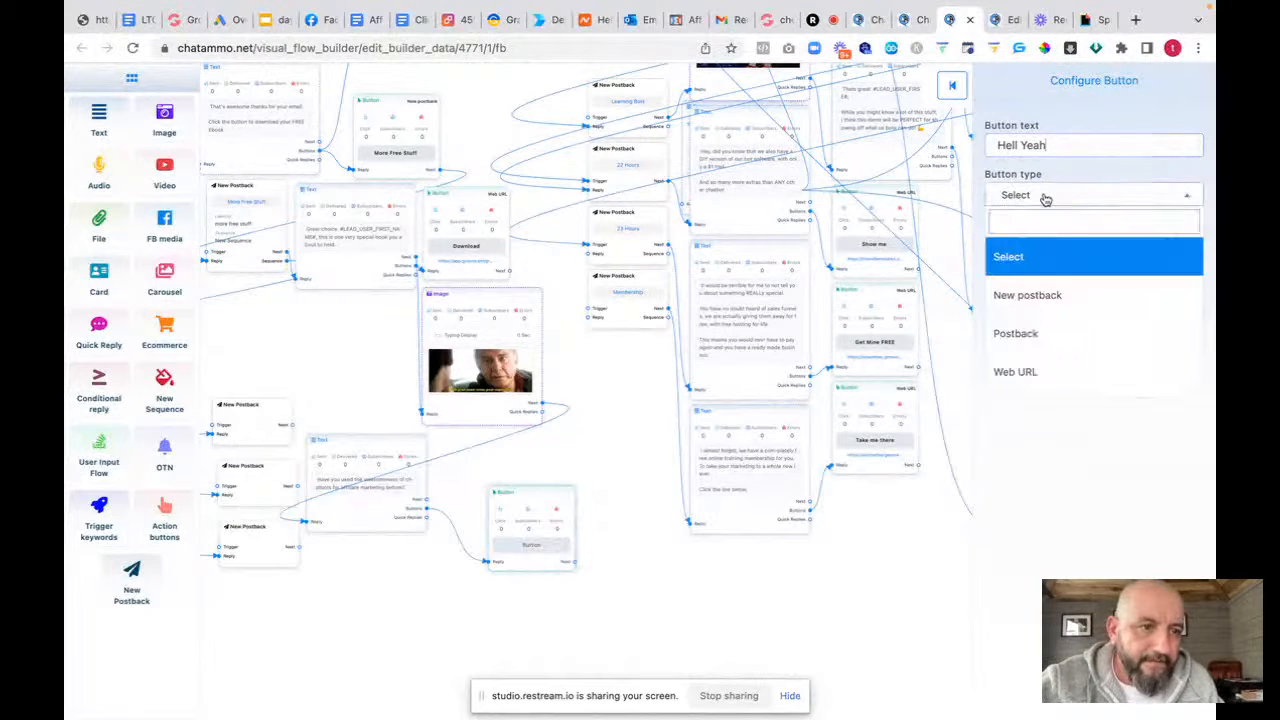
pyautogui.click(1058, 292)
pyautogui.click(1008, 240)
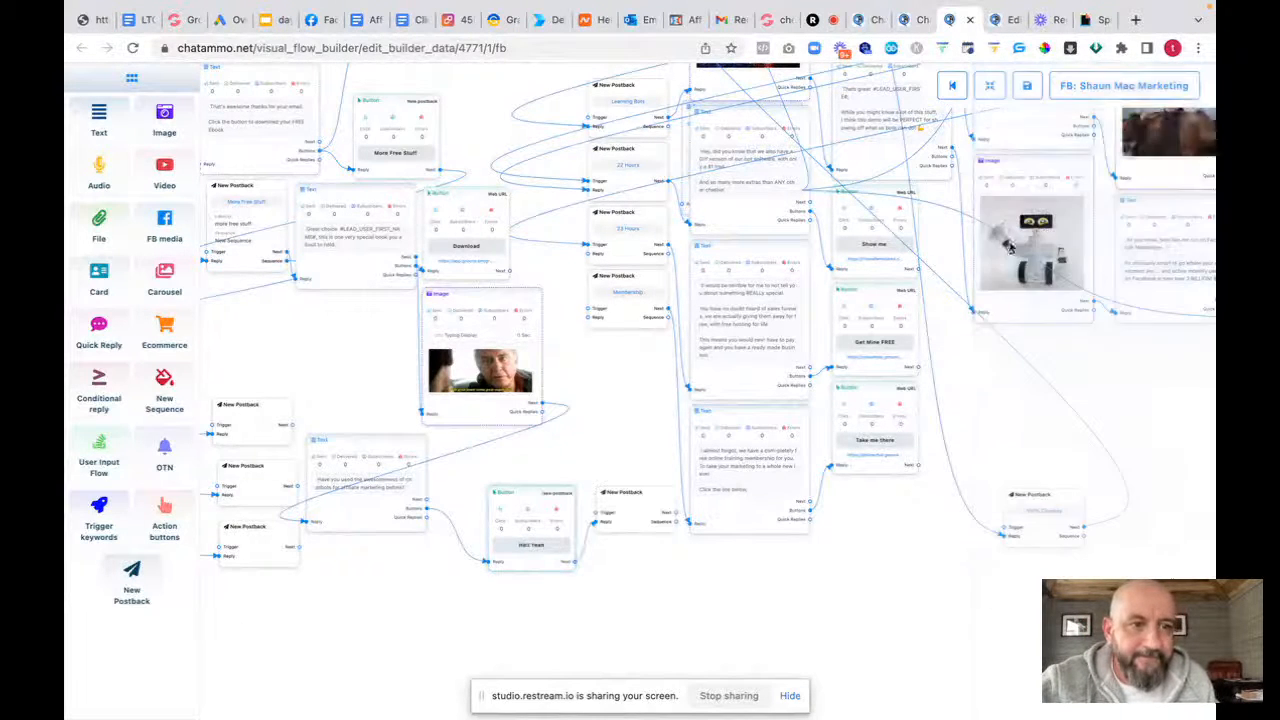
# Title the new postback 'Used chatbot affiliate before' and move it lower
pyautogui.click(643, 525)
pyautogui.write('Used chatbot affiliate before')
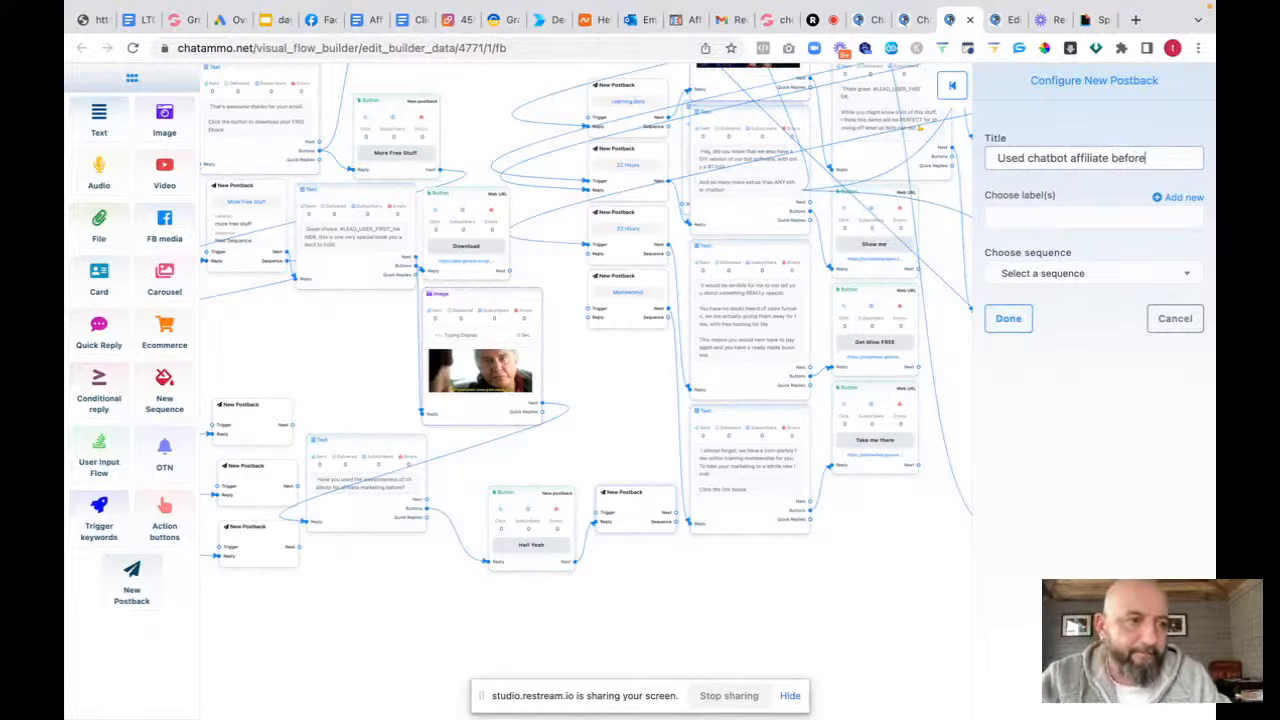
pyautogui.click(1008, 318)
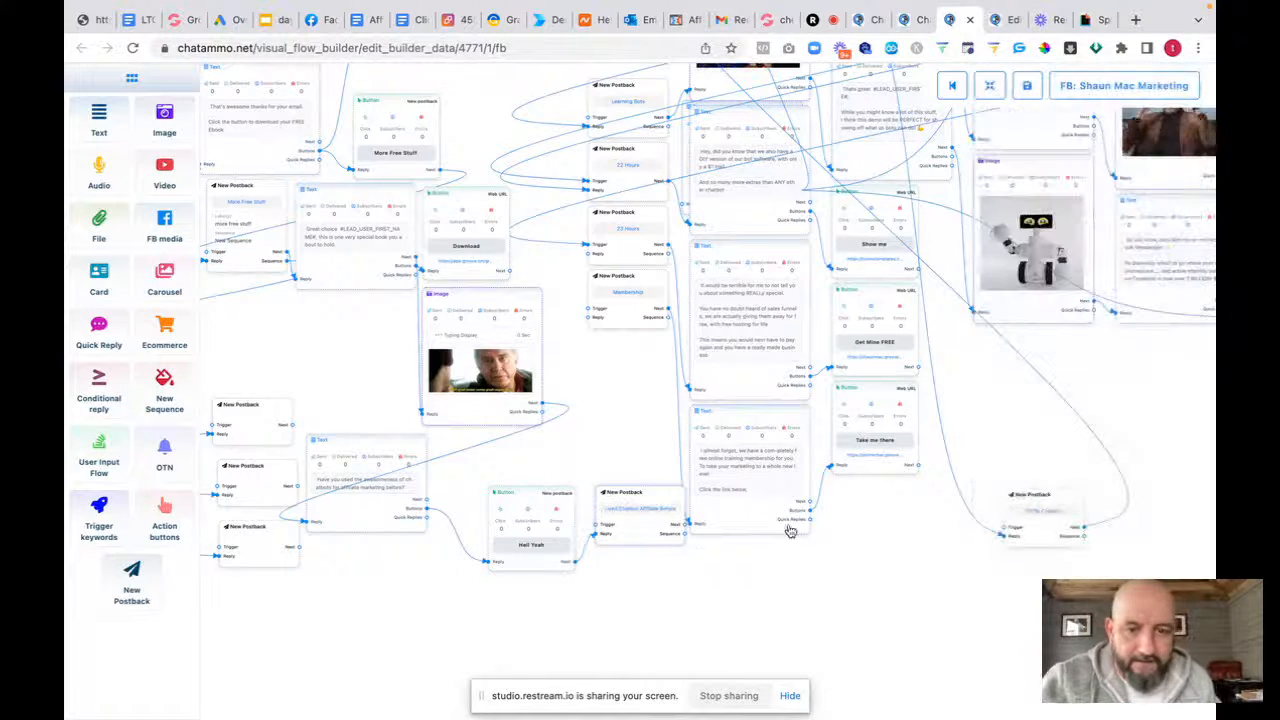
pyautogui.moveTo(665, 492); pyautogui.dragTo(665, 566)
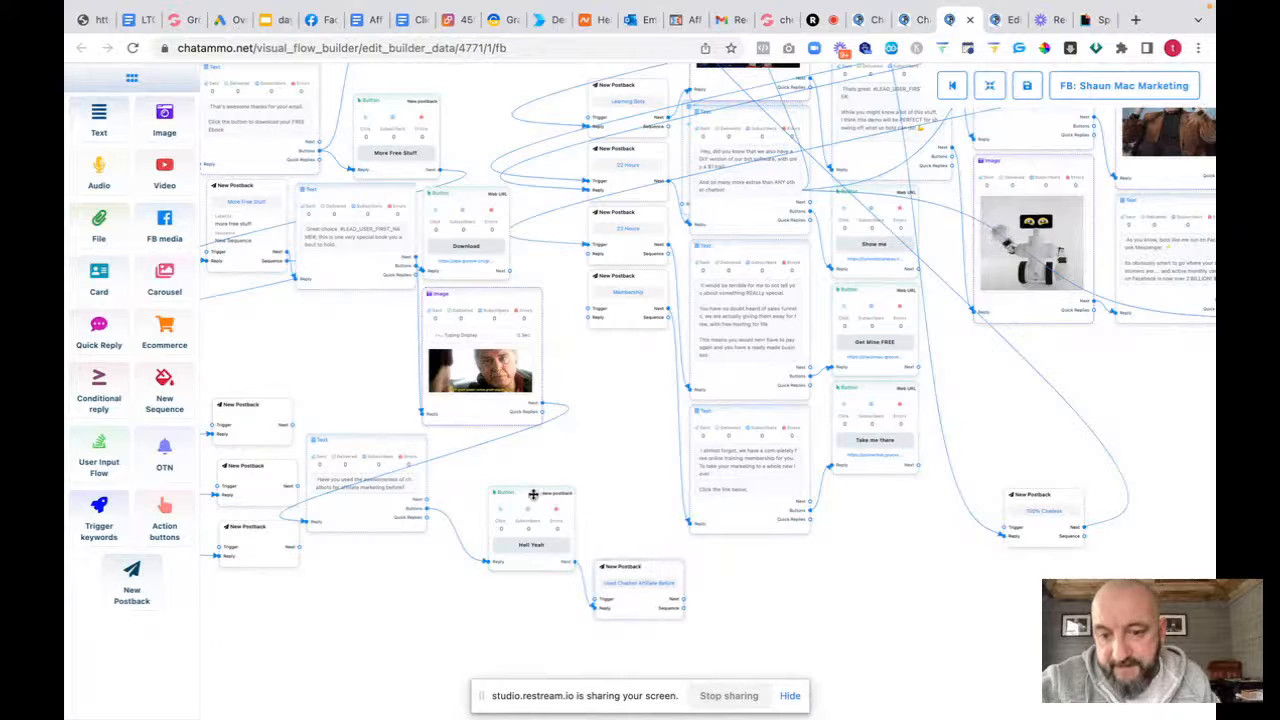
# Tuck the postback under the Hell Yeah button and drag out a next step from it
pyautogui.moveTo(525, 487); pyautogui.dragTo(477, 440)
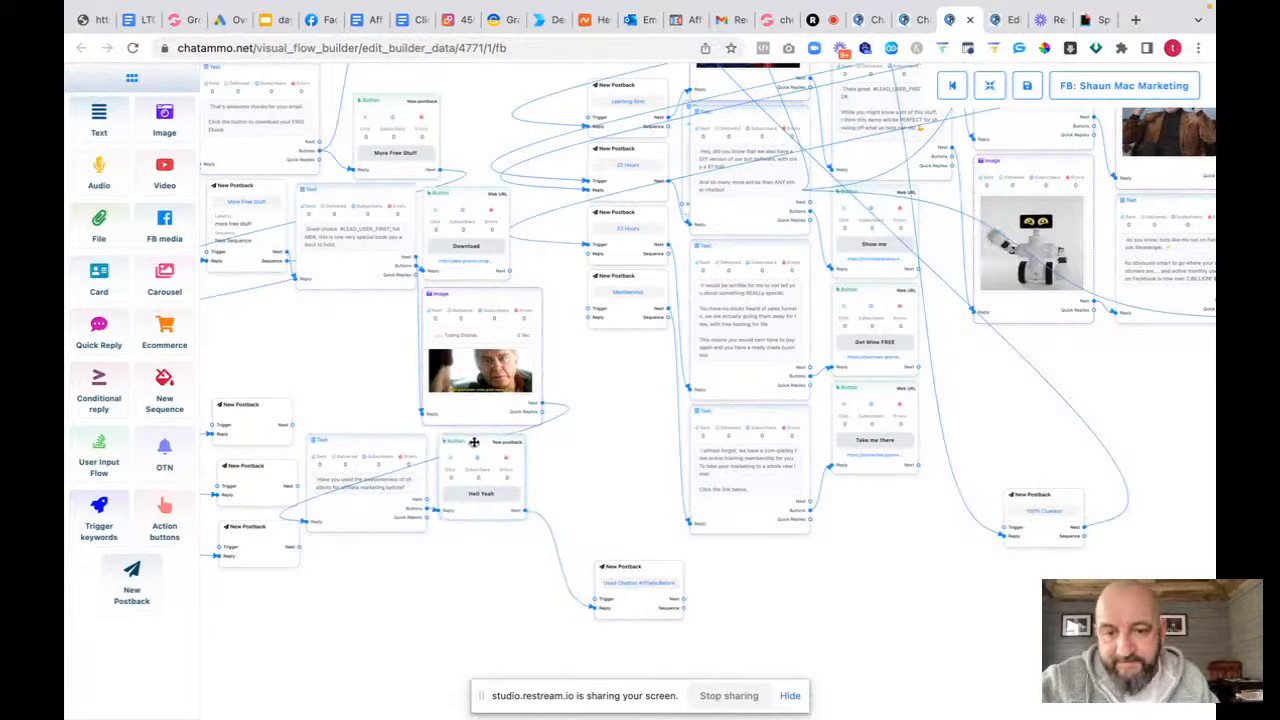
pyautogui.moveTo(659, 565); pyautogui.dragTo(502, 534)
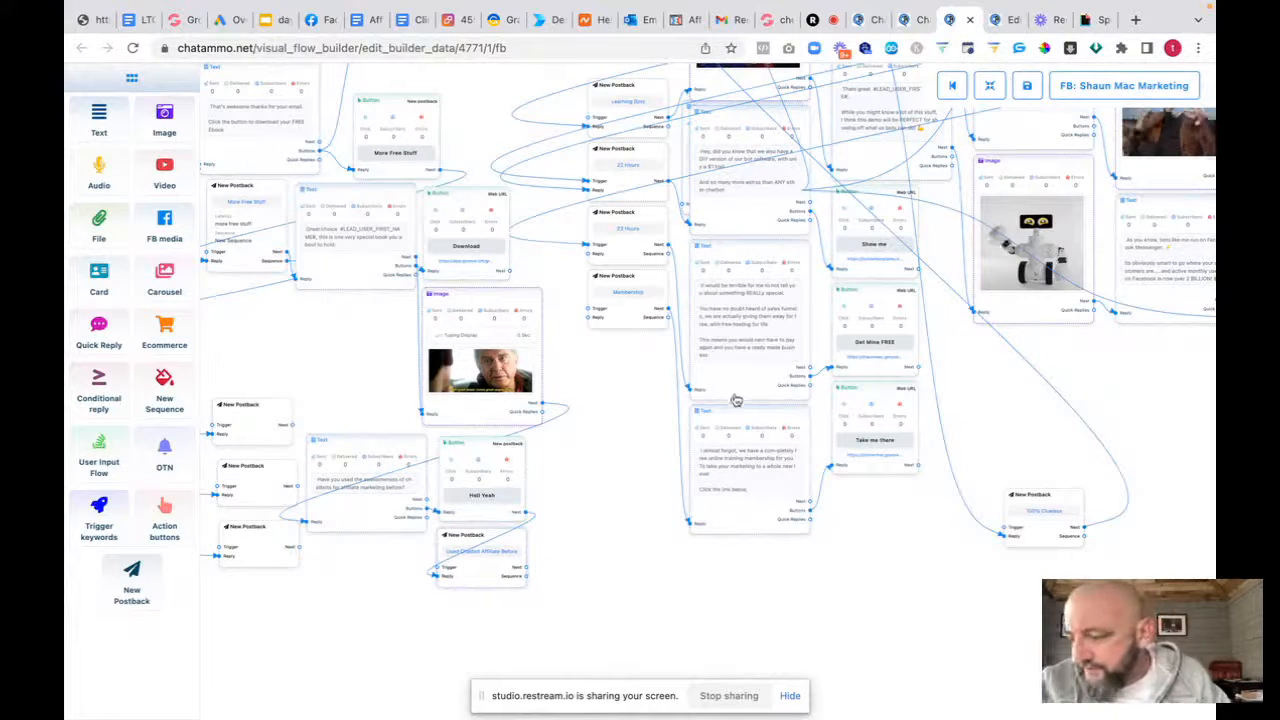
pyautogui.scroll(-3, 551, 460)
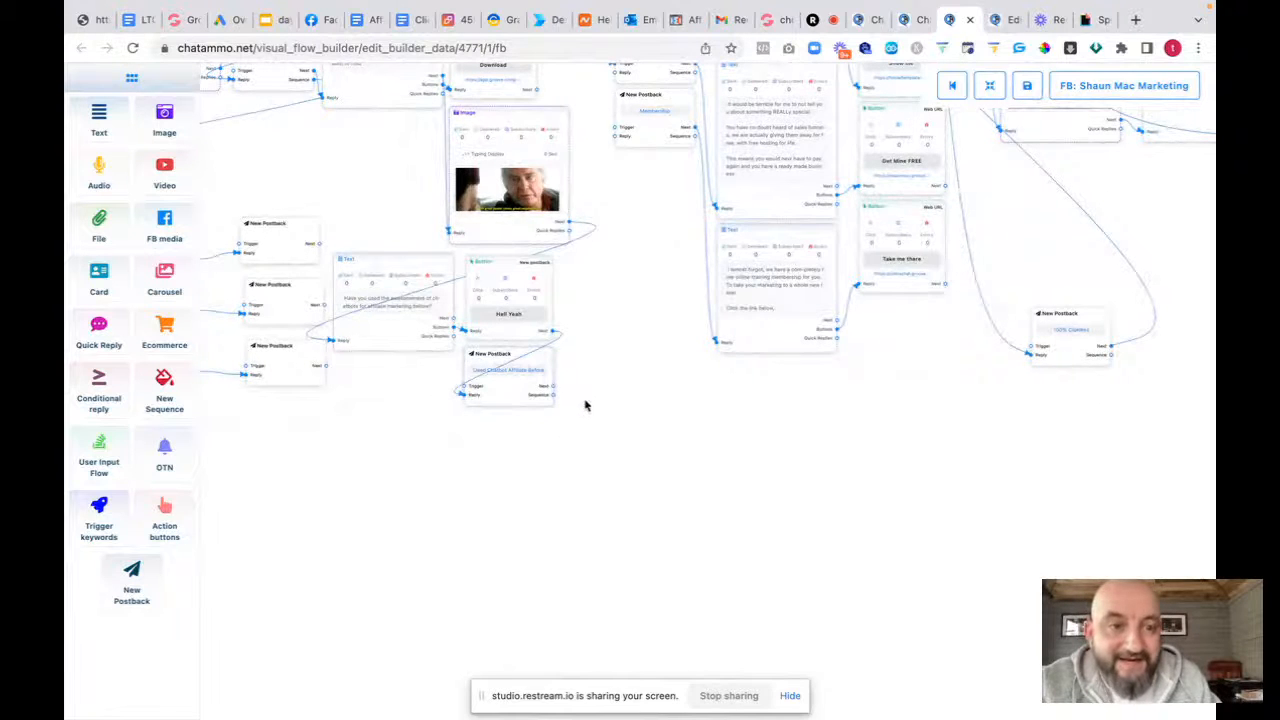
pyautogui.scroll(5, 631, 400)
pyautogui.scroll(-10, 631, 400)
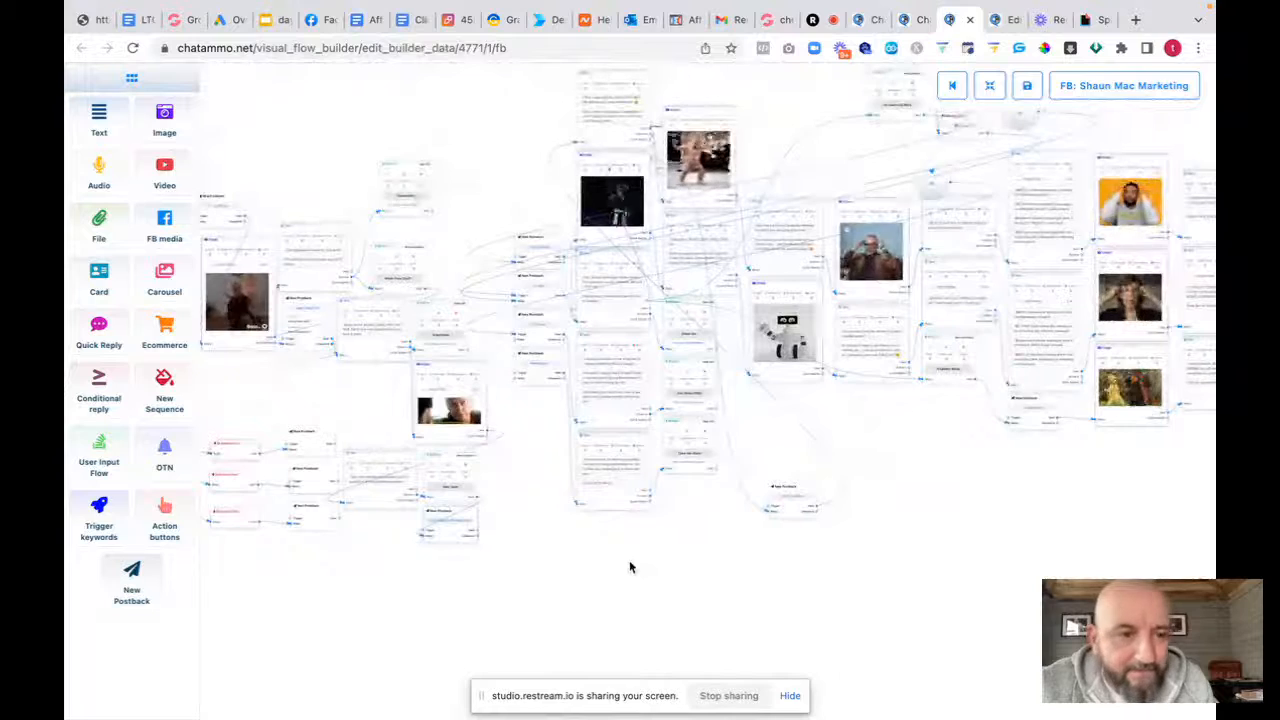
pyautogui.moveTo(630, 567); pyautogui.dragTo(566, 563)
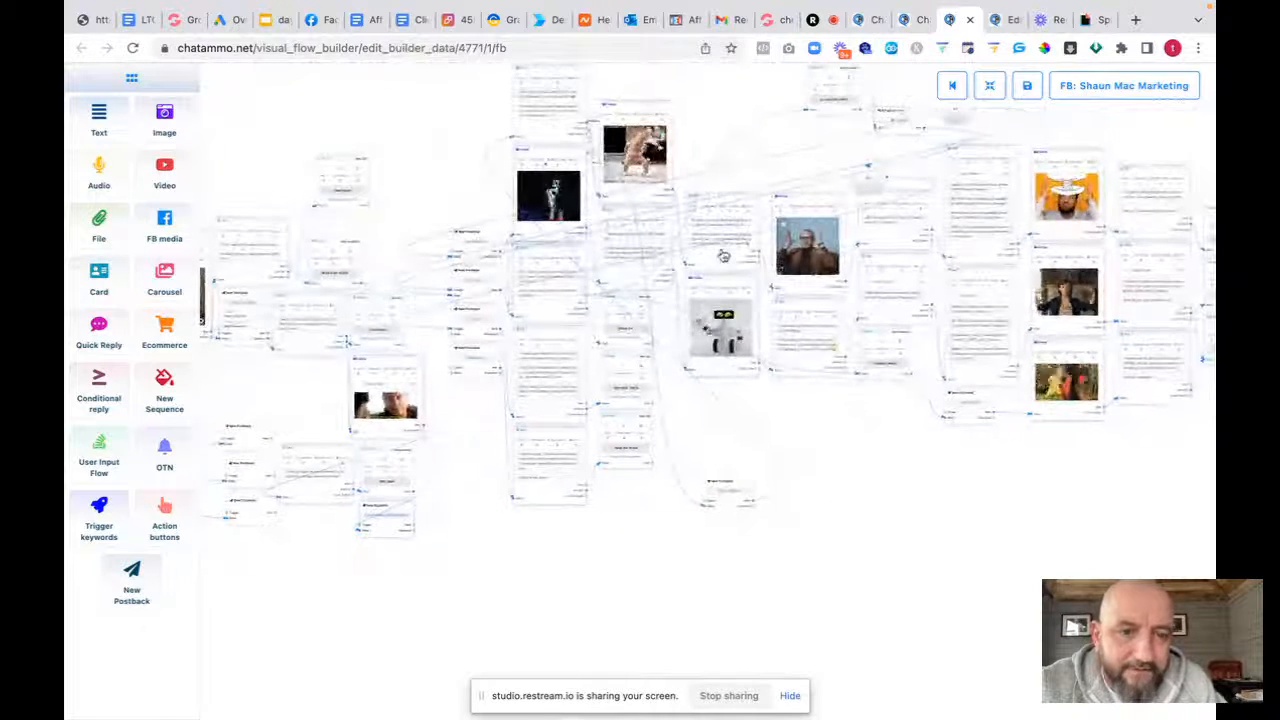
pyautogui.scroll(5, 720, 254)
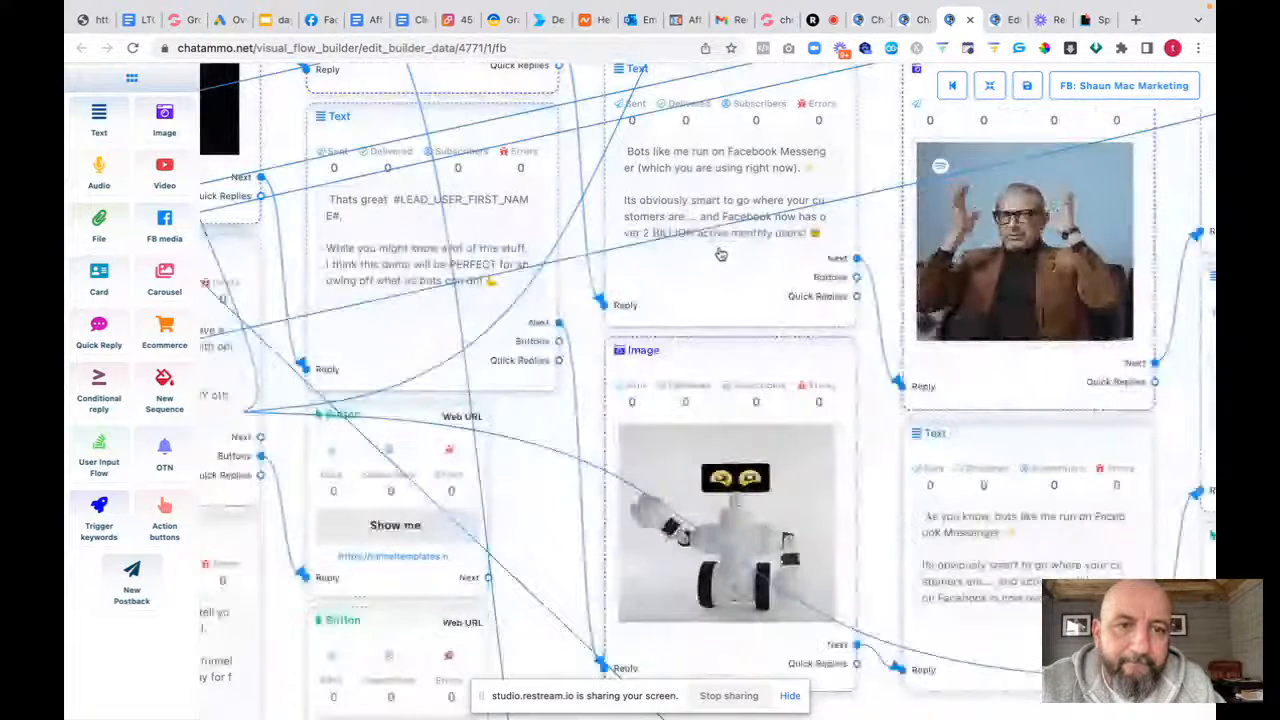
pyautogui.scroll(-5, 720, 254)
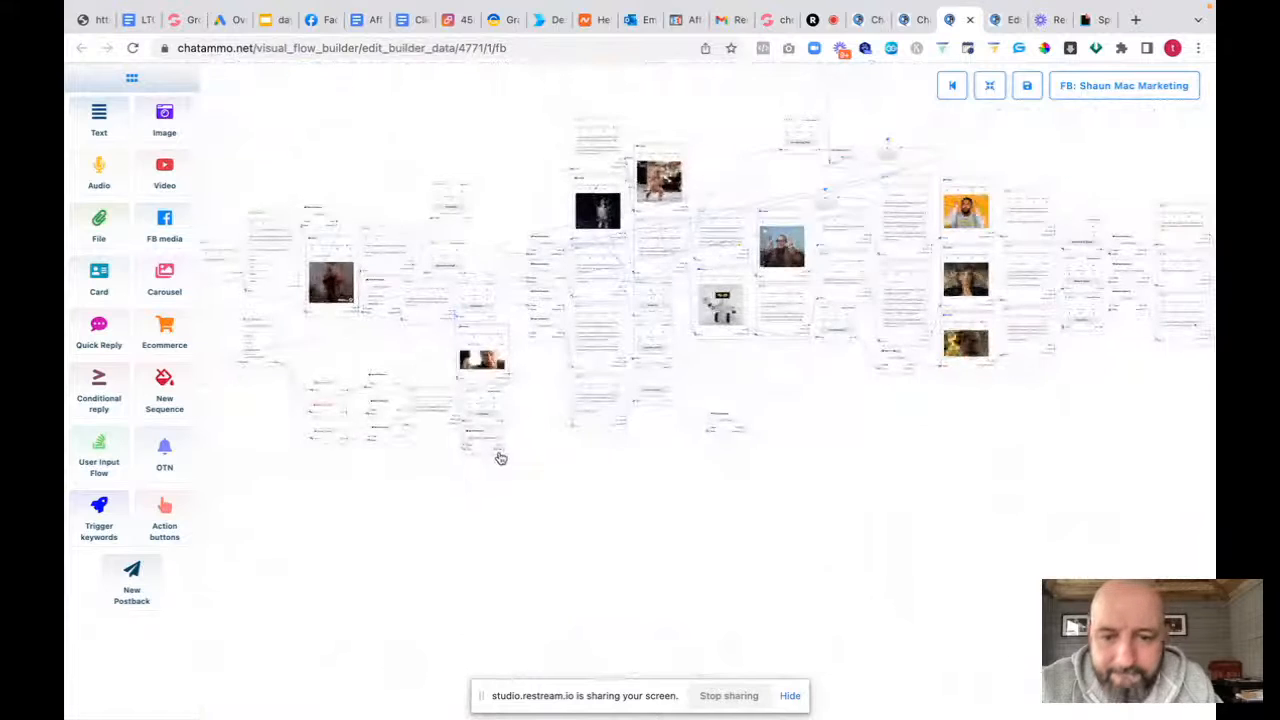
pyautogui.scroll(-3, 520, 490)
pyautogui.scroll(8, 522, 487)
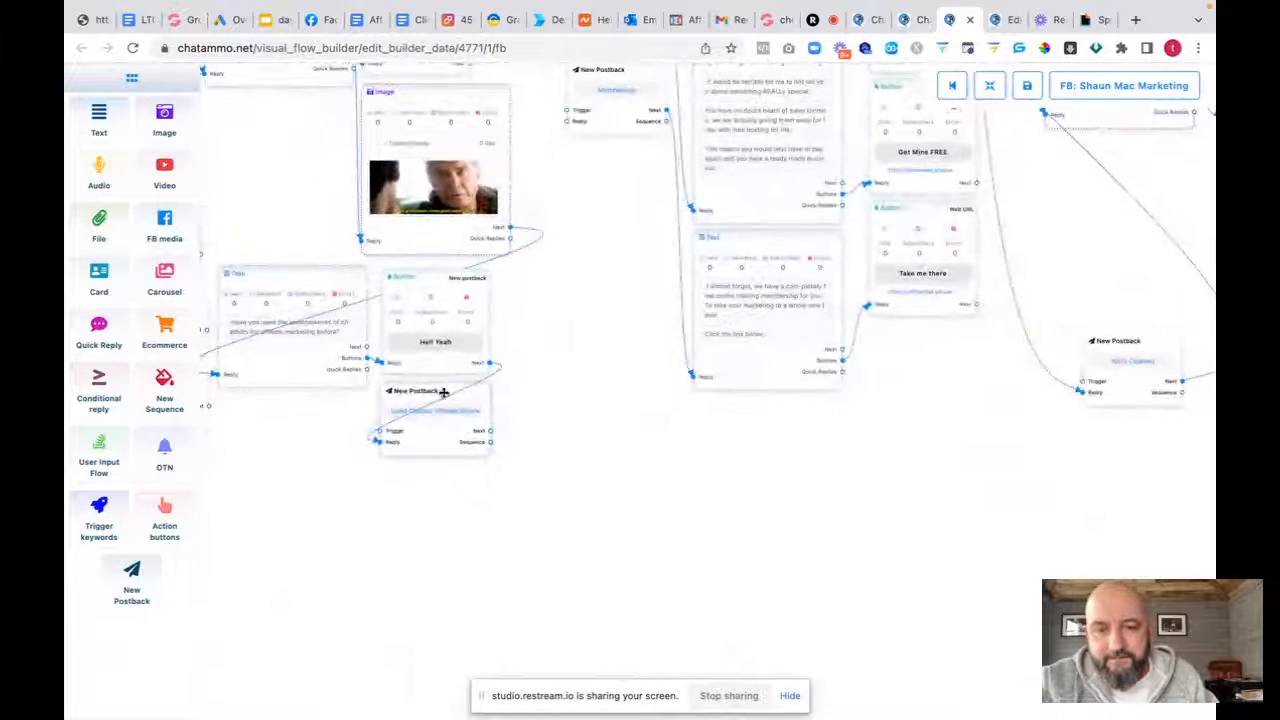
pyautogui.moveTo(443, 391); pyautogui.dragTo(450, 442)
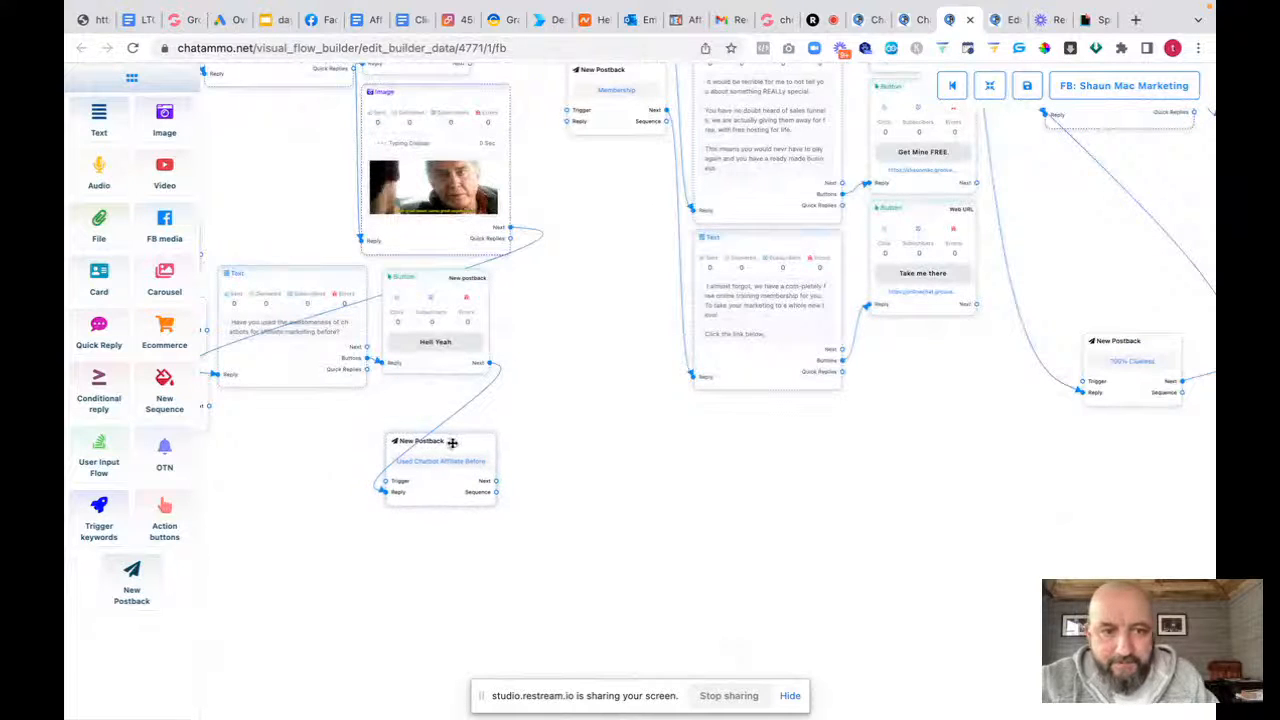
pyautogui.moveTo(498, 487); pyautogui.dragTo(851, 540)
# Add a text reading 'Cool, your in the right place #LEAD_USER_FIRST_NAME#, but chatammo isn't just a chatbot!!!'
pyautogui.click(880, 558)
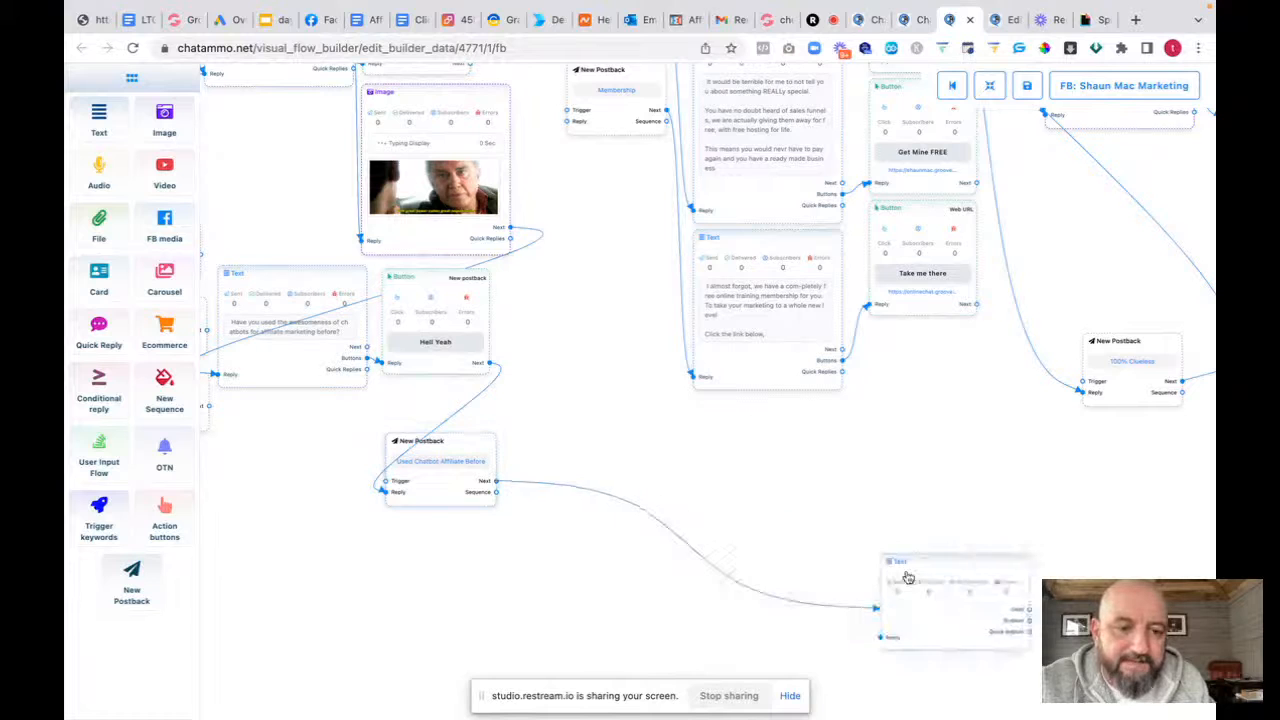
pyautogui.moveTo(923, 614); pyautogui.dragTo(576, 504)
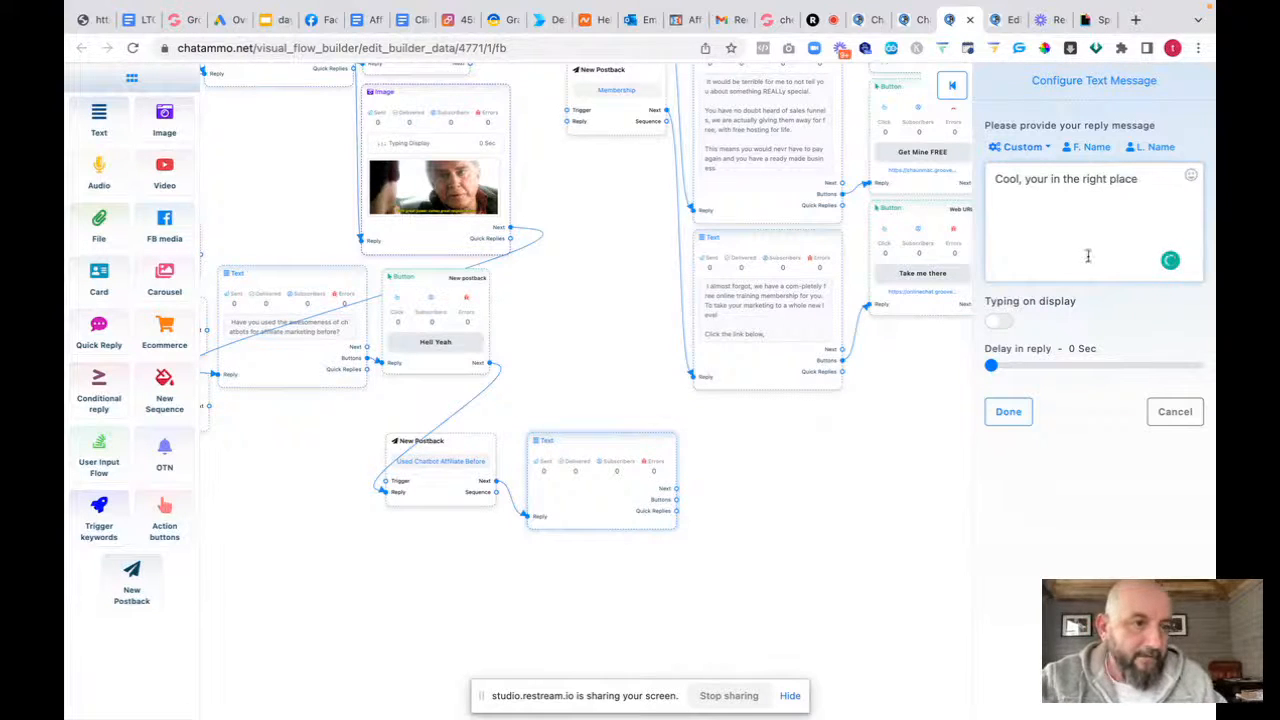
pyautogui.click(1090, 147)
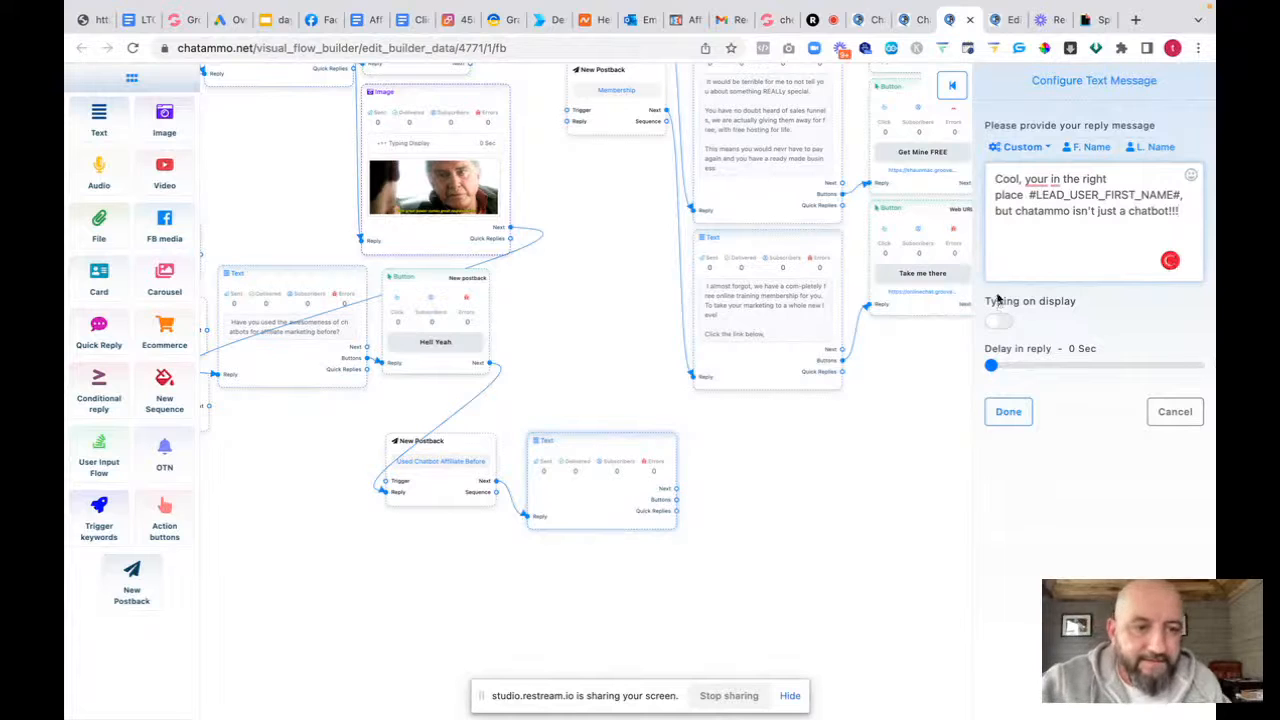
pyautogui.click(1010, 412)
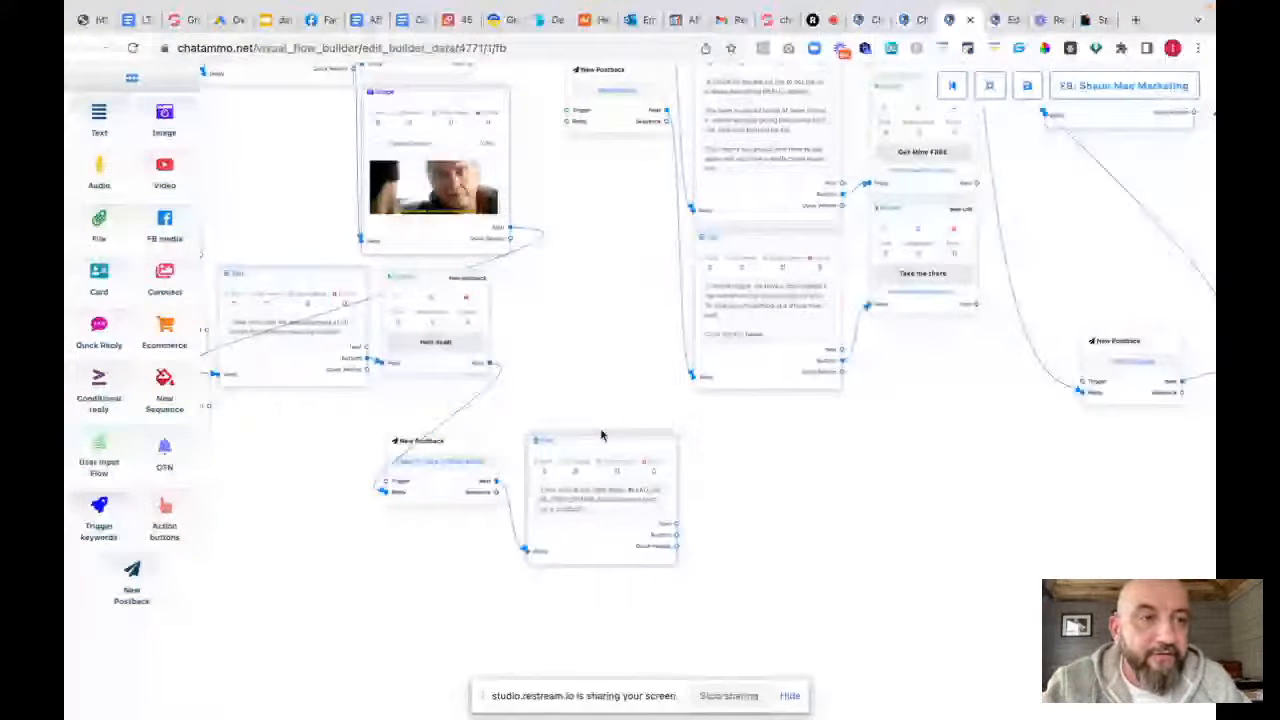
# Search Giphy for 'superpower' GIFs
pyautogui.click(1088, 20)
pyautogui.click(342, 140)
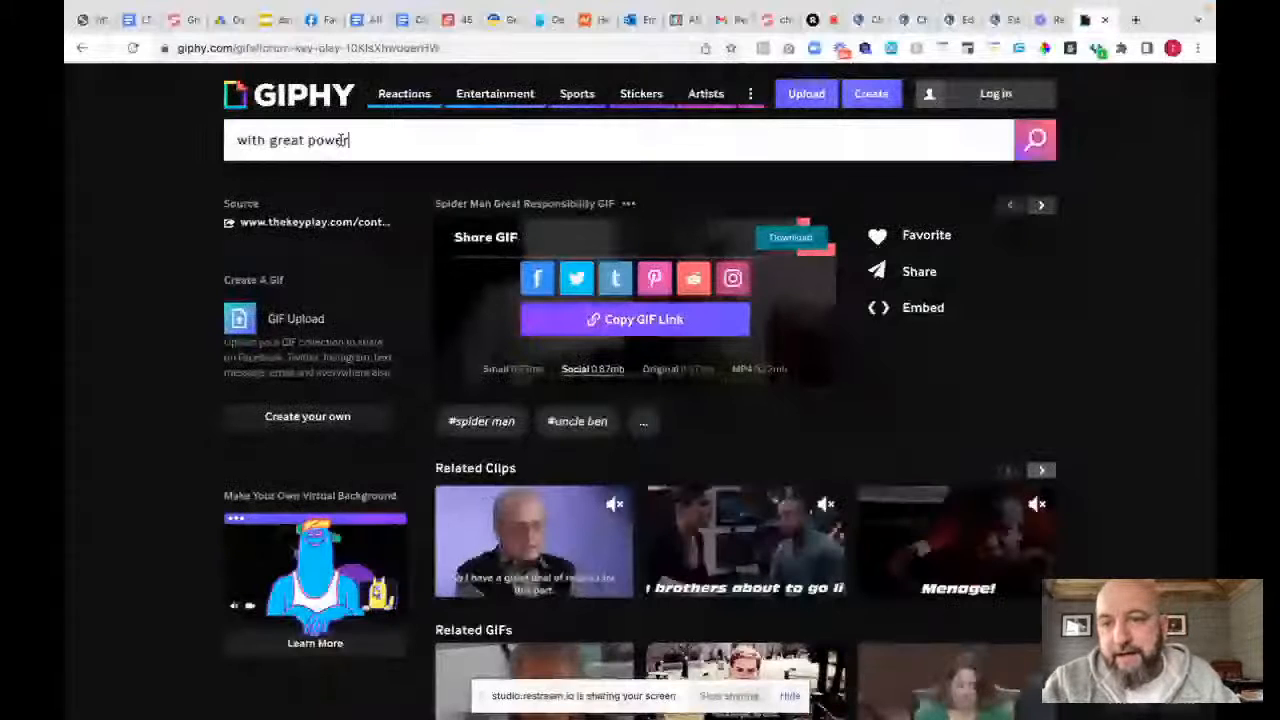
pyautogui.hotkey('ctrl', 'a')
pyautogui.write('supe')
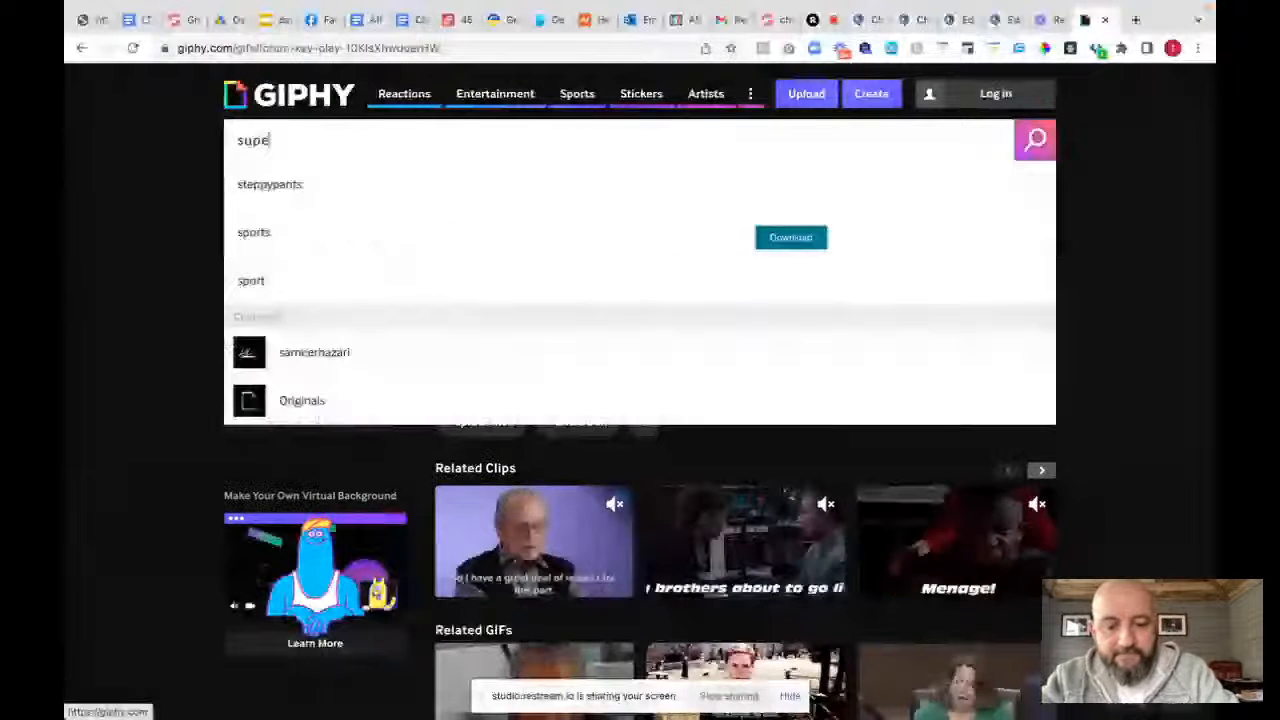
pyautogui.write('rpower')
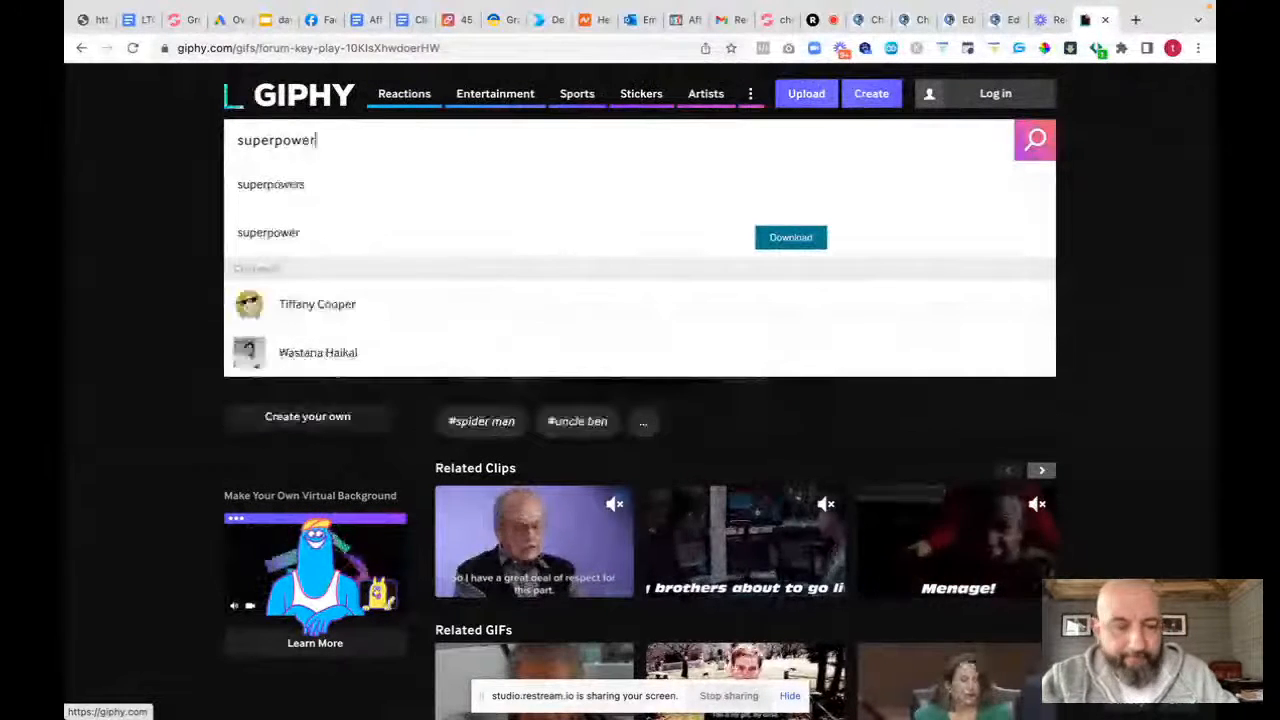
pyautogui.press('Return')
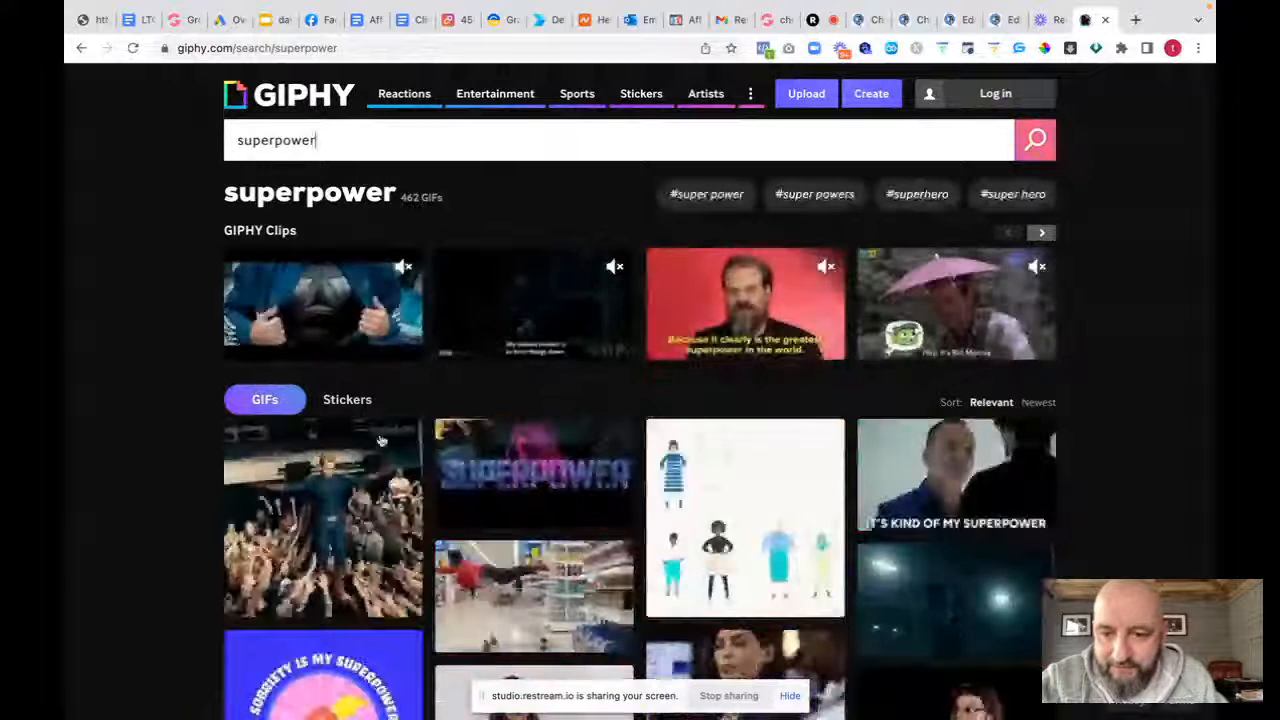
# Copy the link of The Boys flying GIF and return to ChatAmmo
pyautogui.scroll(-2, 330, 500)
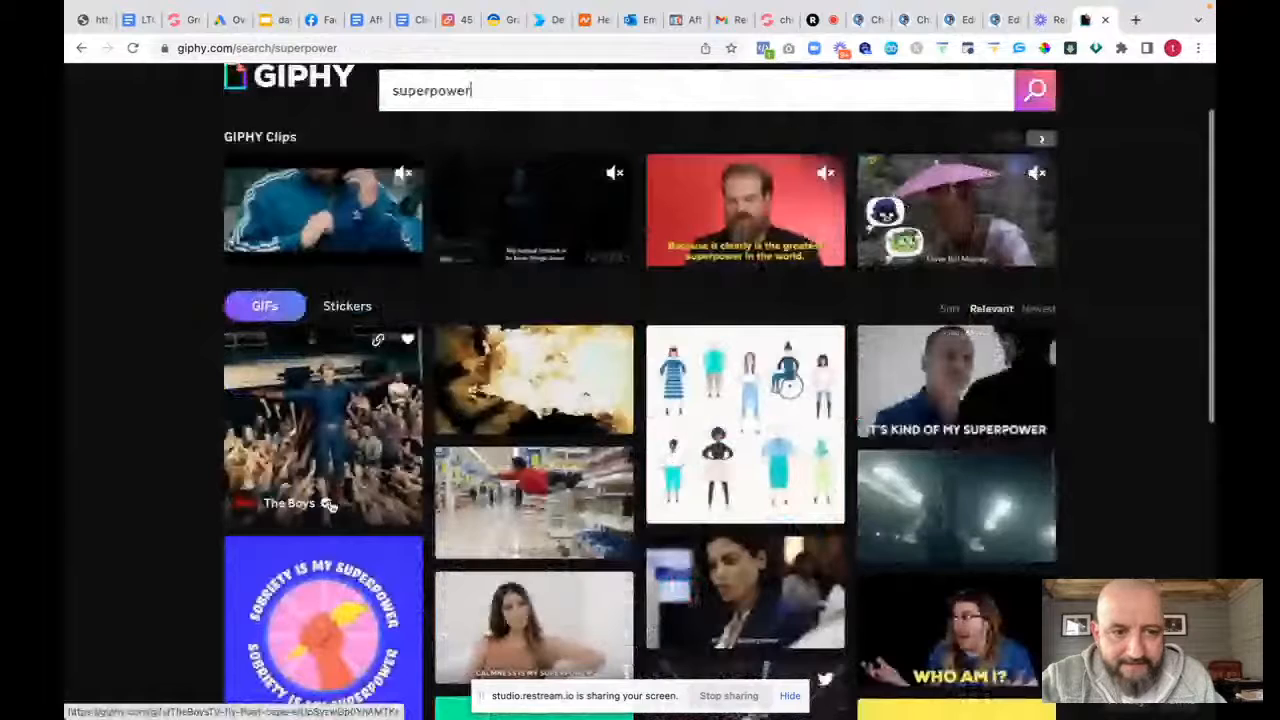
pyautogui.click(326, 432)
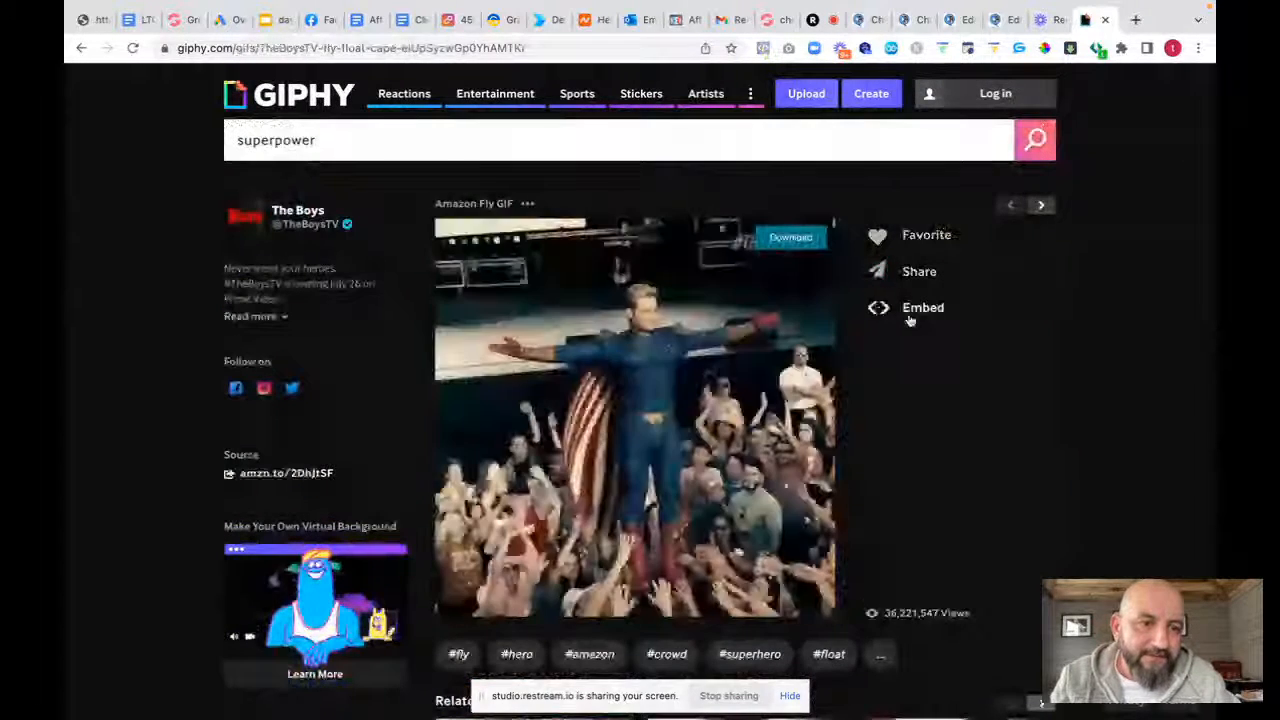
pyautogui.click(905, 272)
pyautogui.click(592, 436)
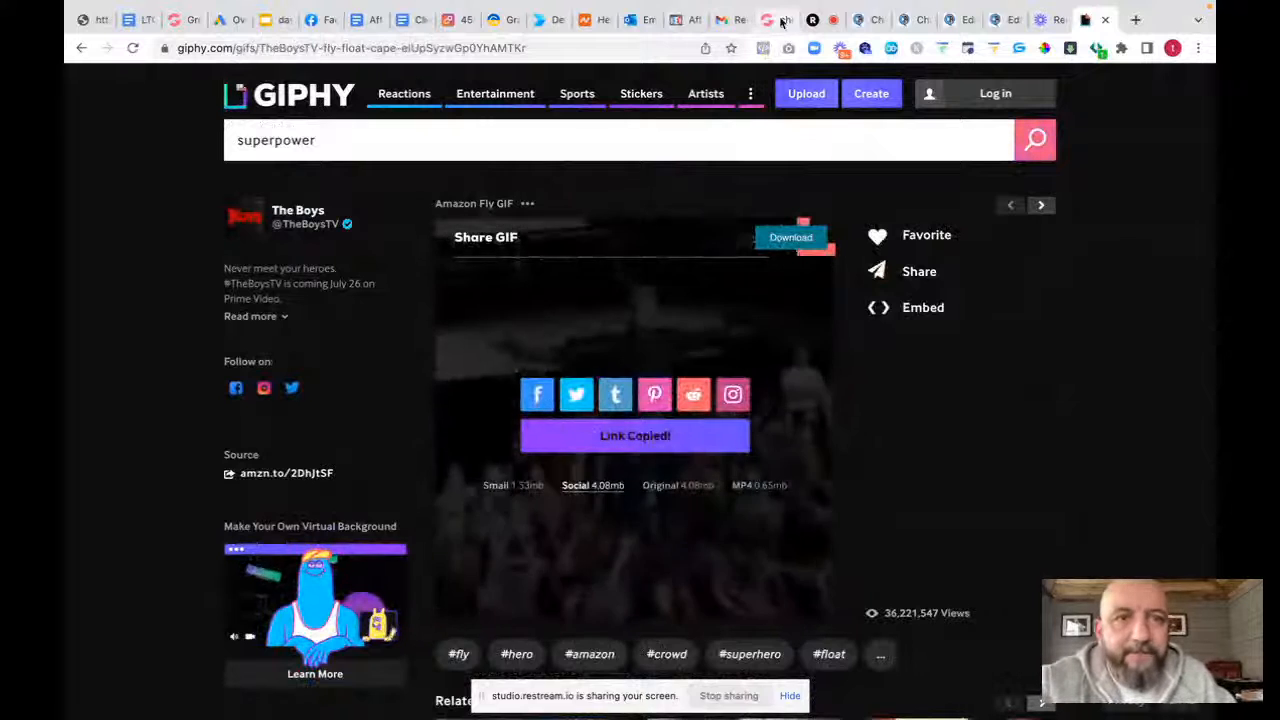
pyautogui.click(951, 20)
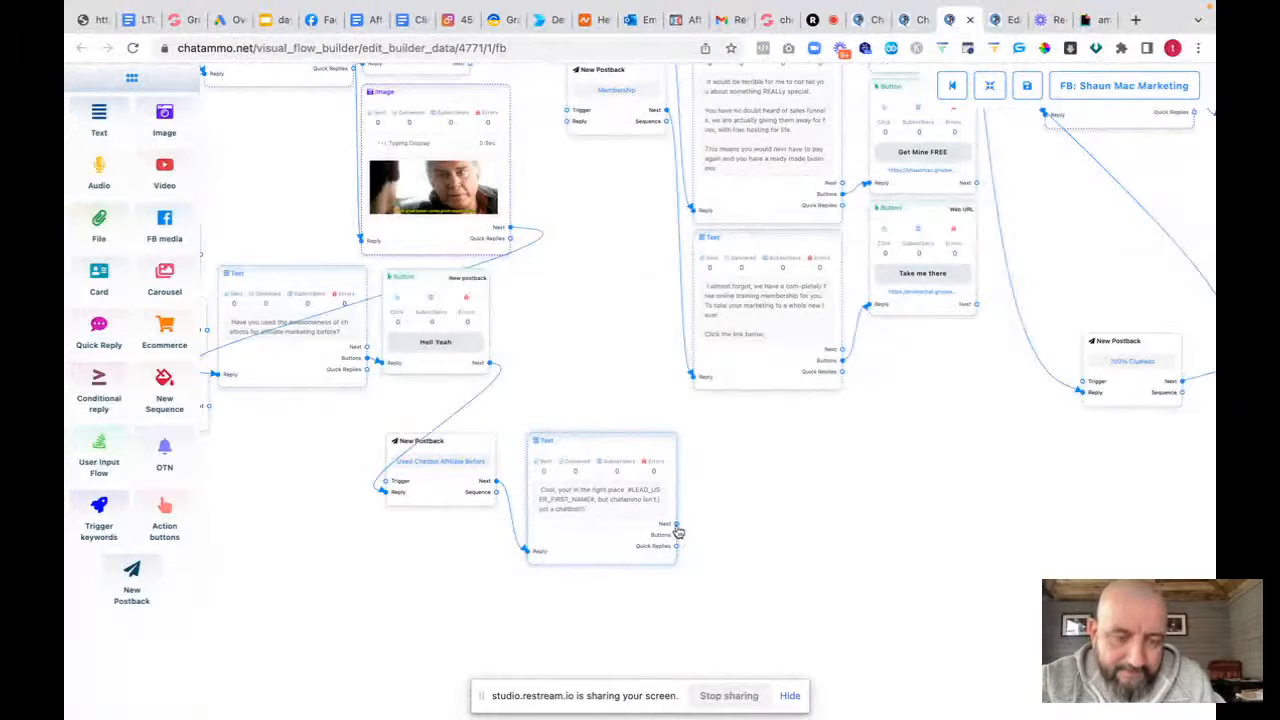
# Add an image node after the text using the pasted GIF link, with typing display on
pyautogui.moveTo(676, 524); pyautogui.dragTo(752, 566)
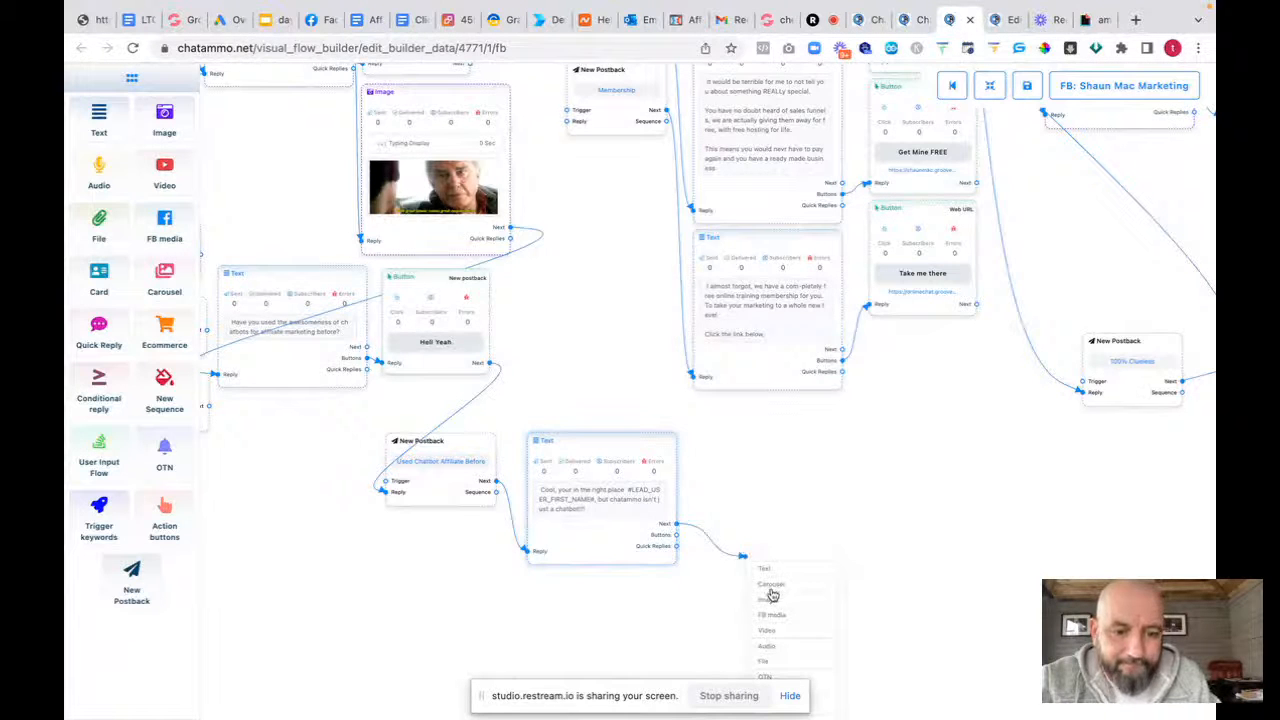
pyautogui.click(776, 600)
pyautogui.doubleClick(830, 671)
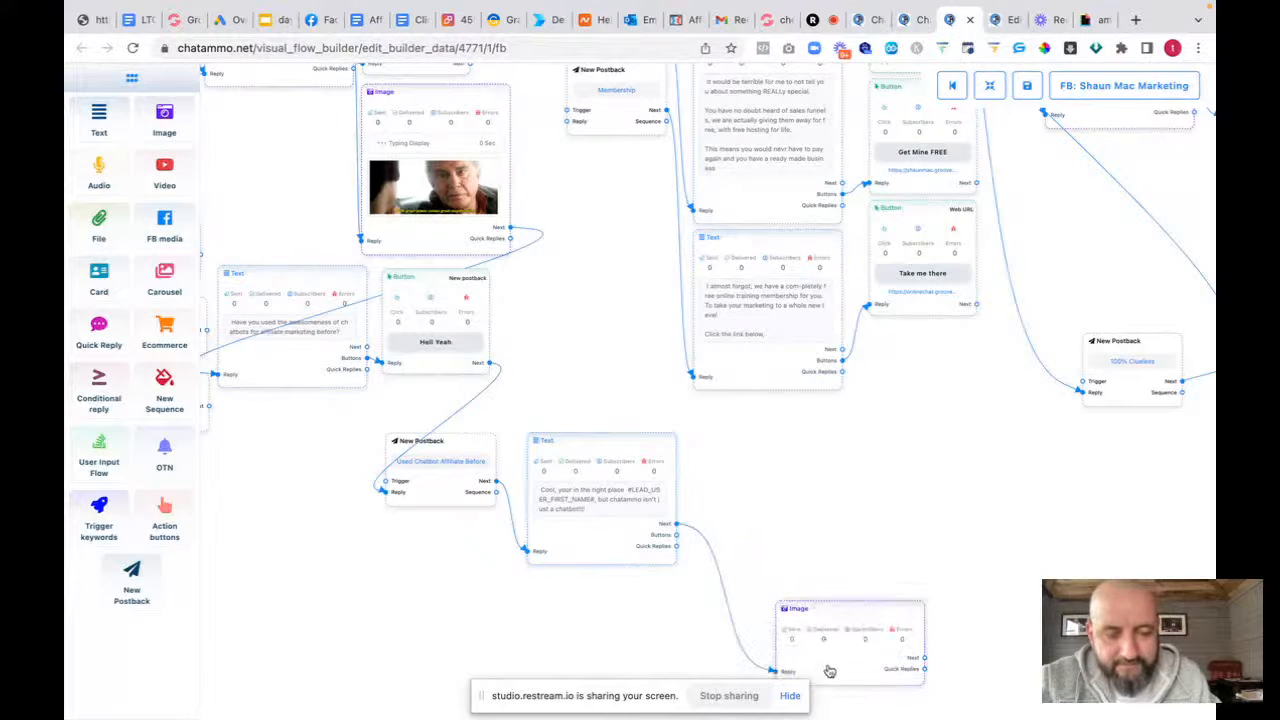
pyautogui.write('https://media.giphy.com/media/elUpSyzwGp0YhAMTKr/giphy.gif')
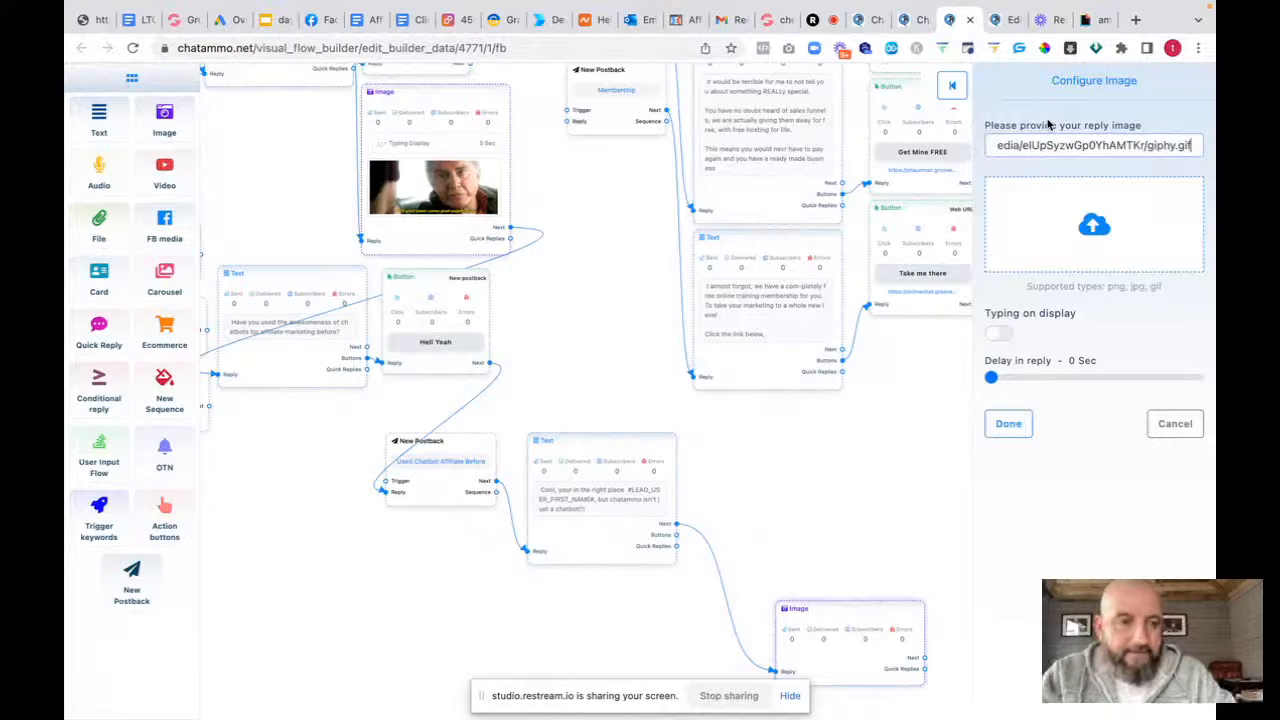
pyautogui.click(1003, 336)
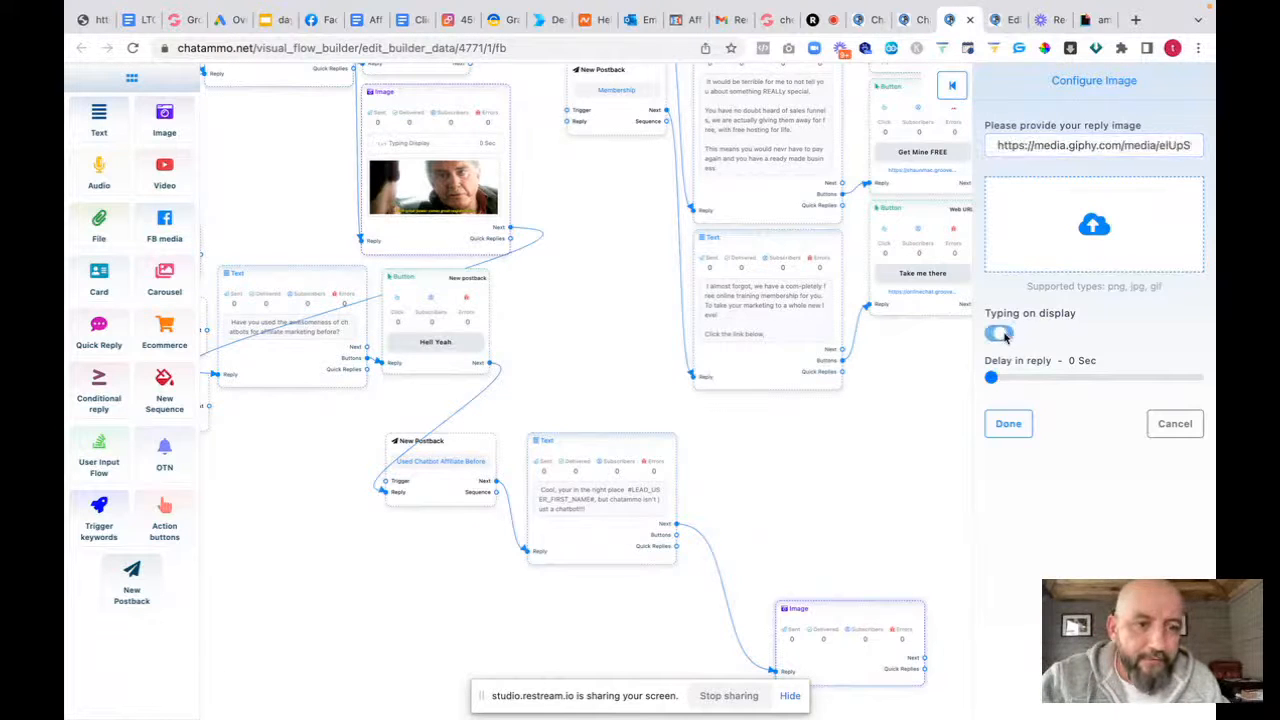
pyautogui.click(1008, 423)
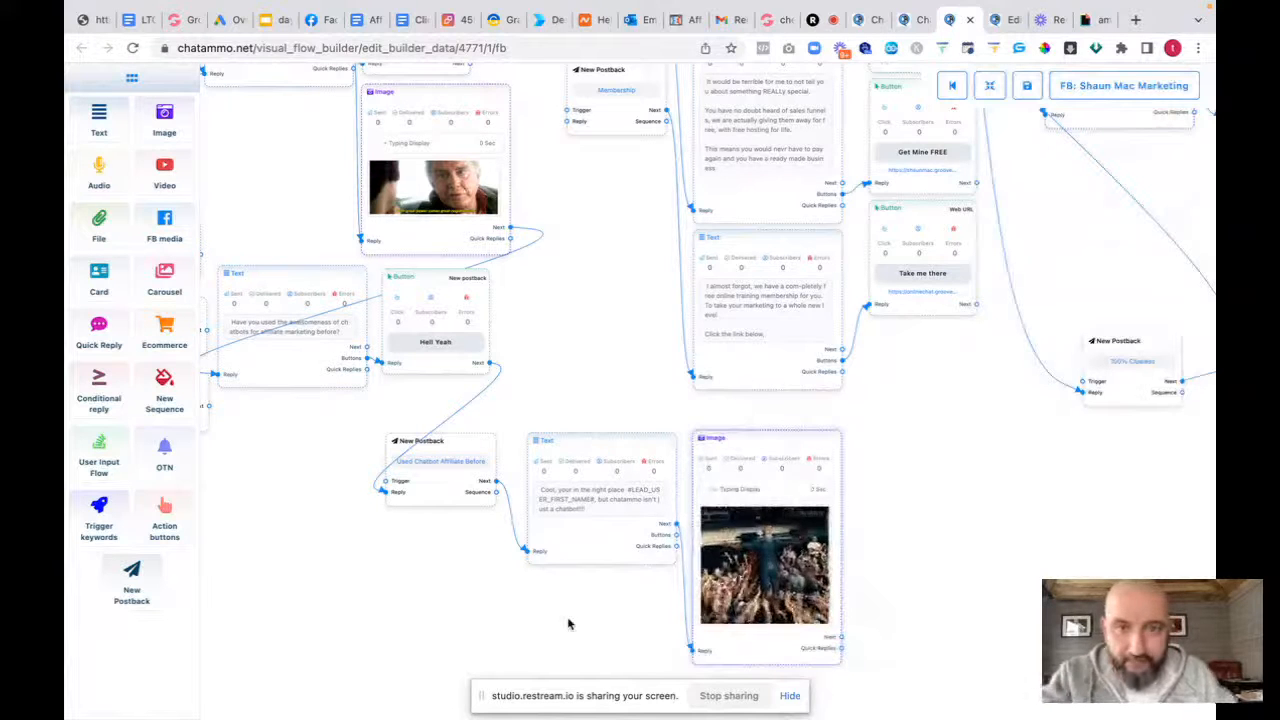
pyautogui.moveTo(873, 580); pyautogui.dragTo(531, 511)
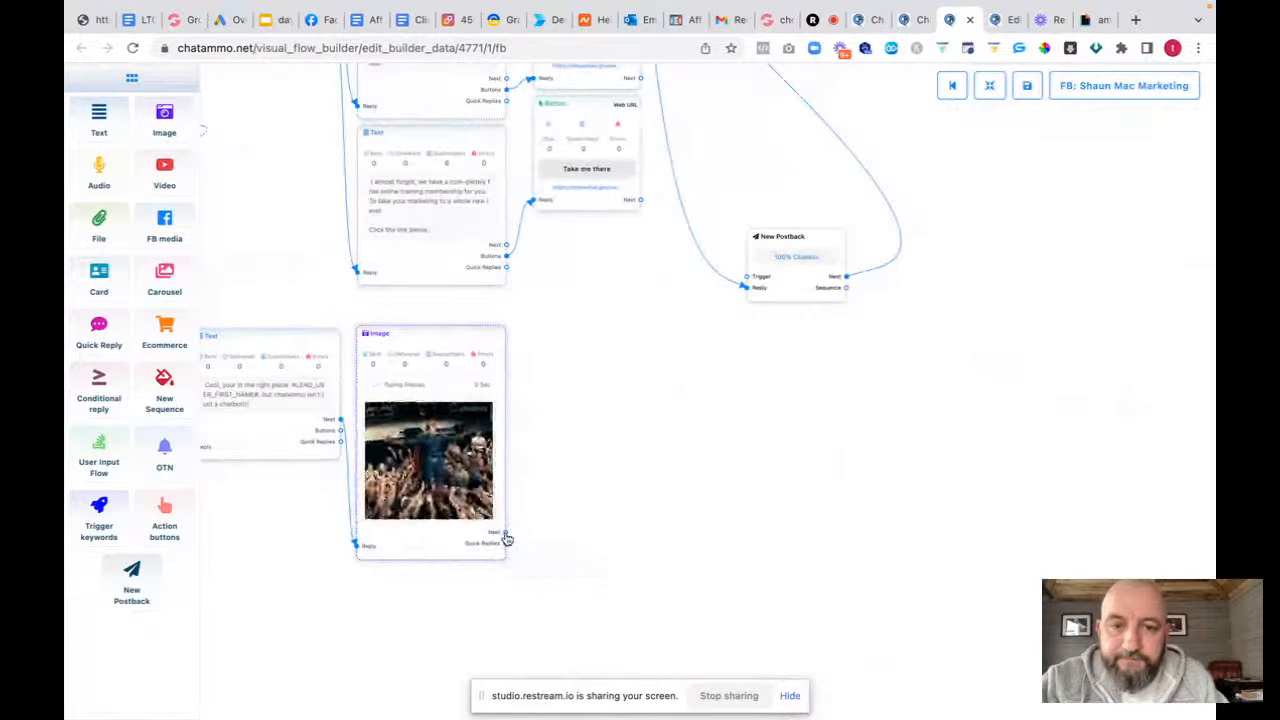
# Add a text after the GIF reading 'How Would you Rate Your Experience with Chatbots', fixing the spelling
pyautogui.moveTo(505, 534); pyautogui.dragTo(597, 380)
pyautogui.click(663, 598)
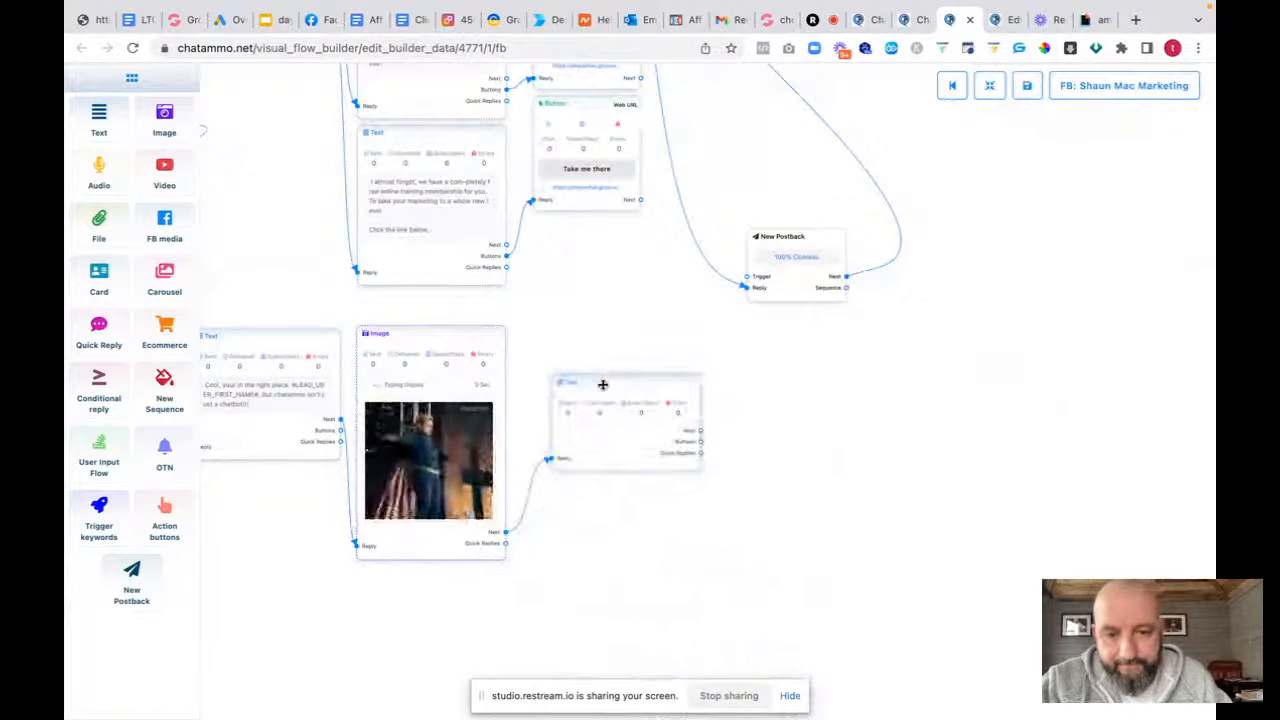
pyautogui.click(614, 451)
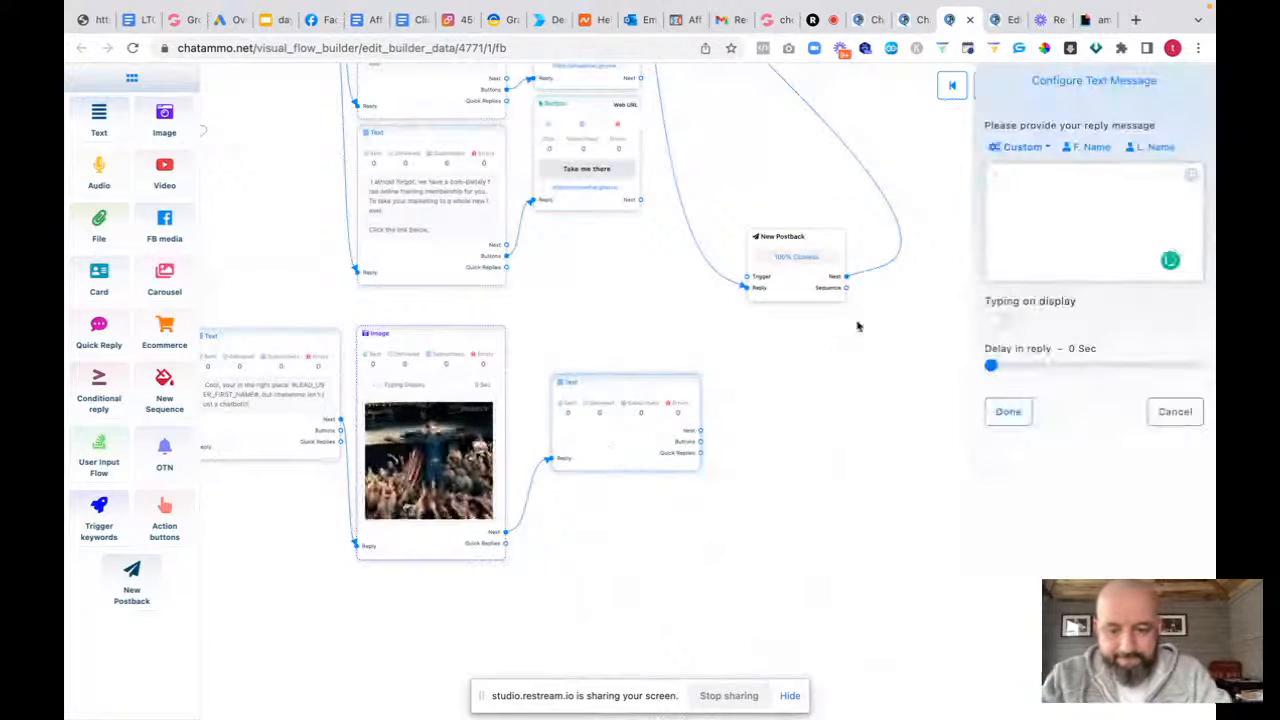
pyautogui.write('Do Yo')
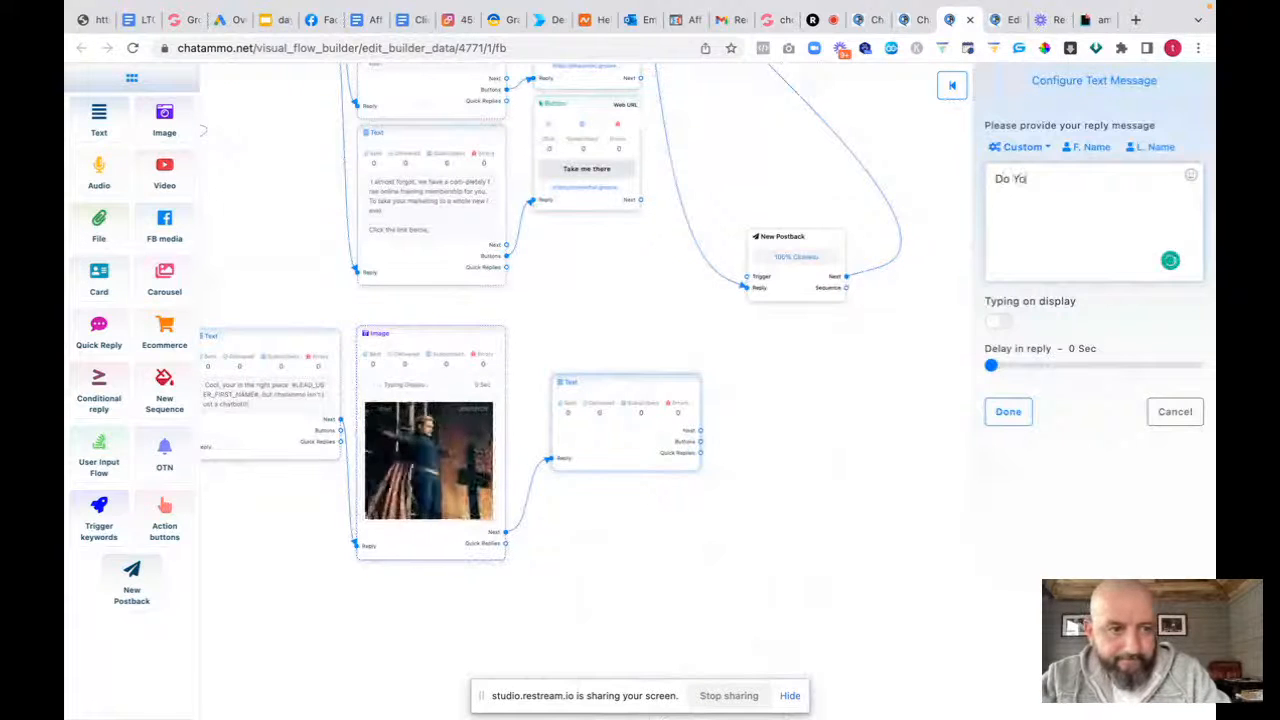
pyautogui.write('How')
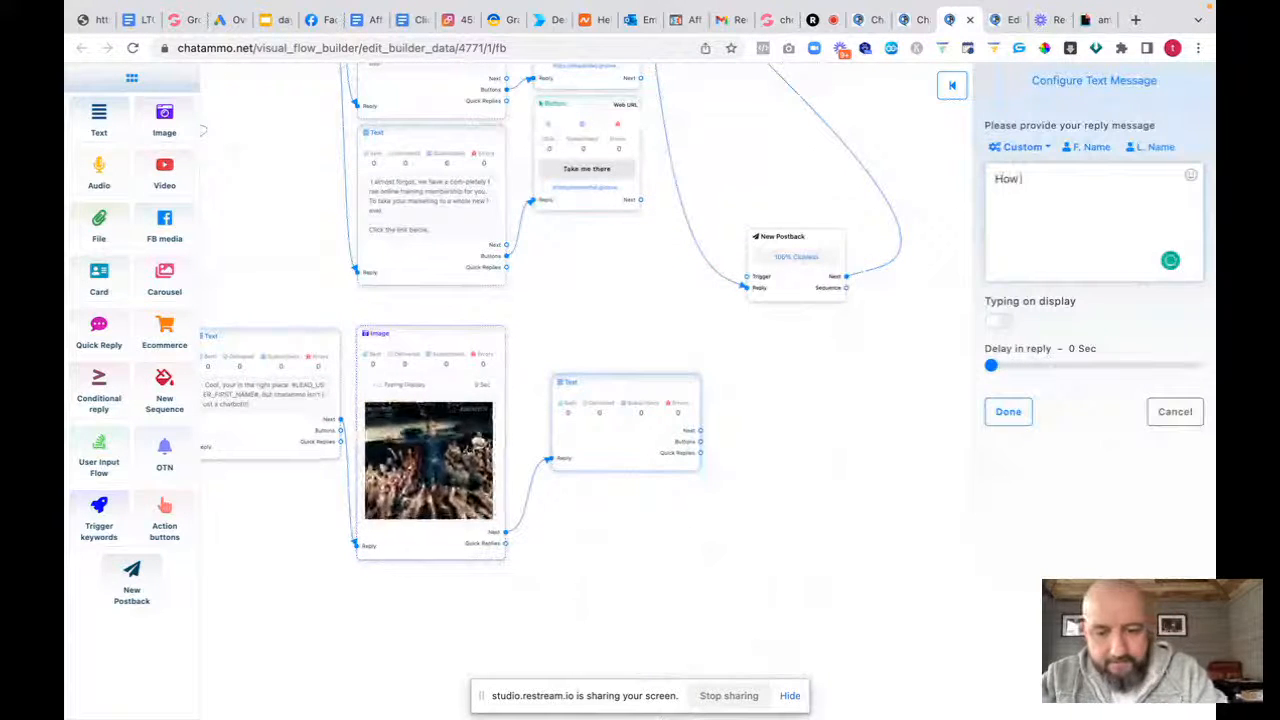
pyautogui.write(' Would you Rate Your Experice with Chatbots')
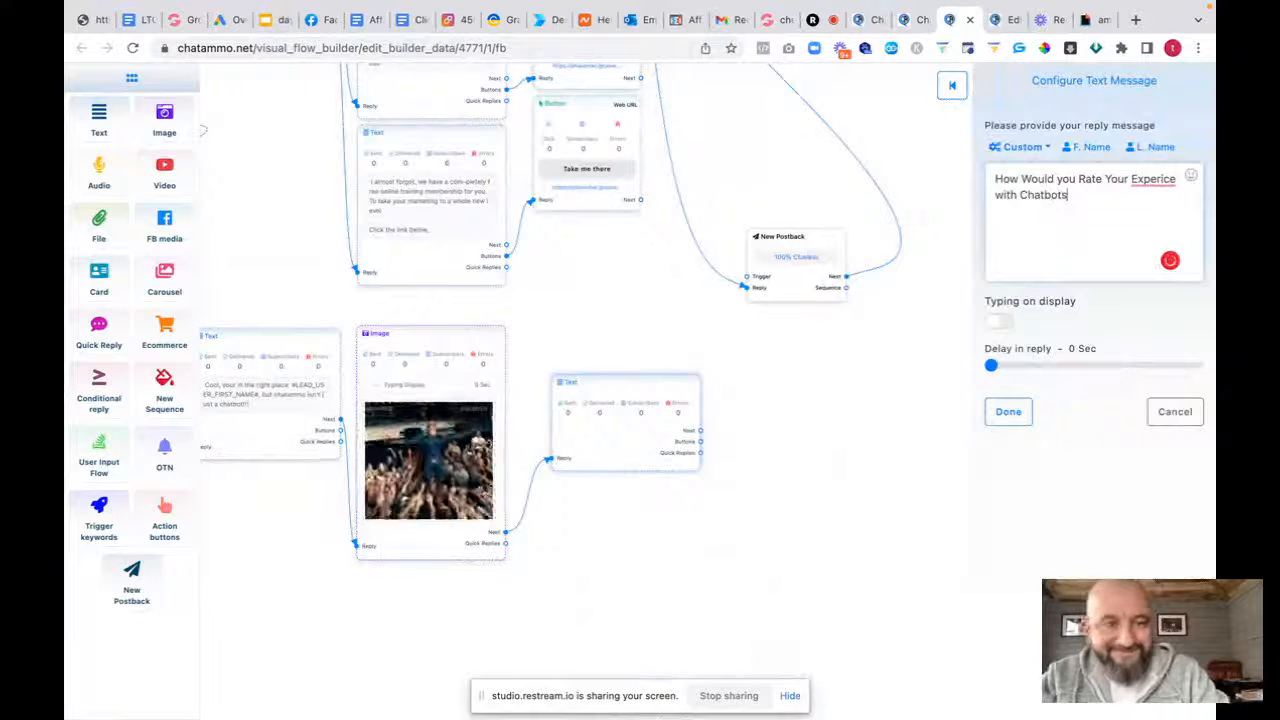
pyautogui.click(1155, 179)
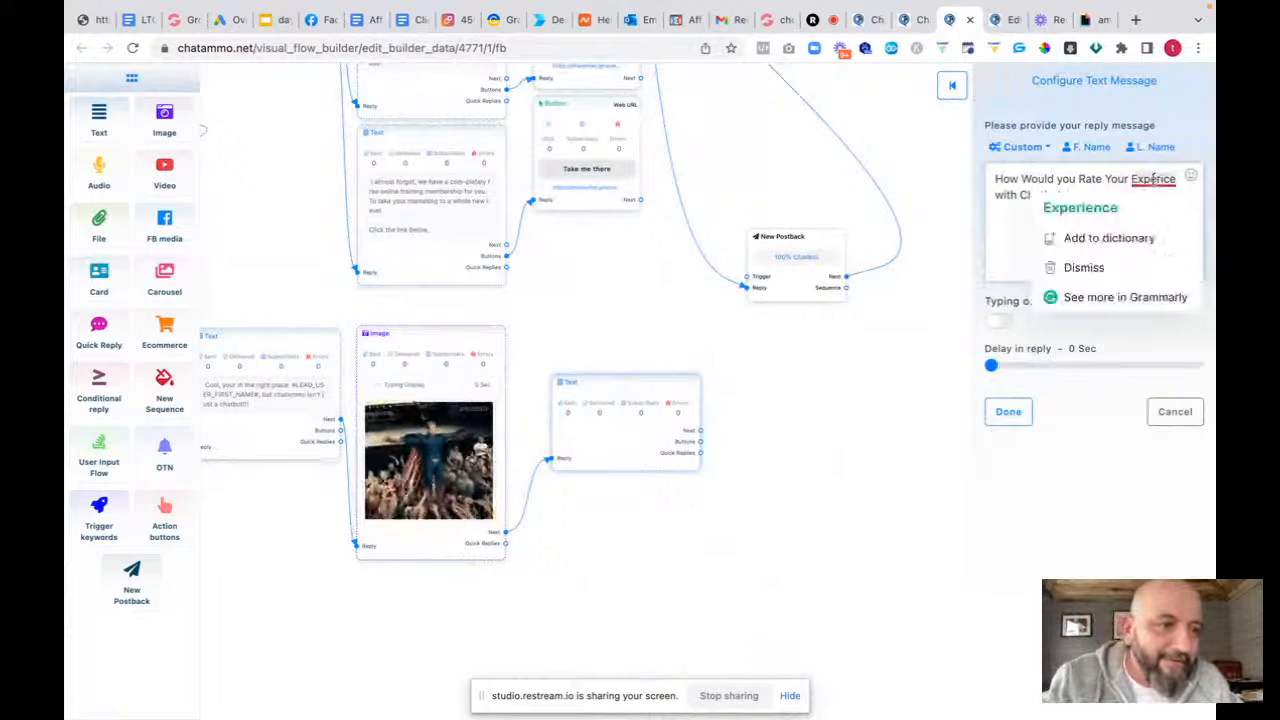
pyautogui.click(1075, 206)
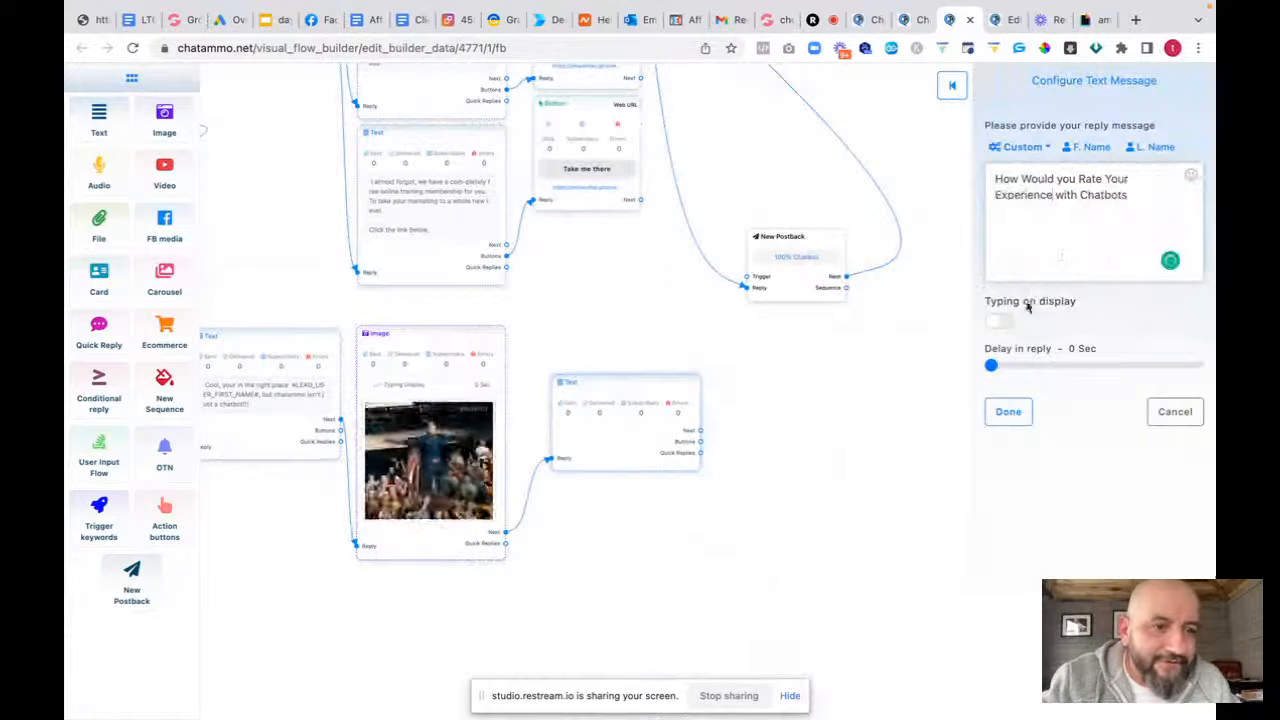
pyautogui.click(1008, 411)
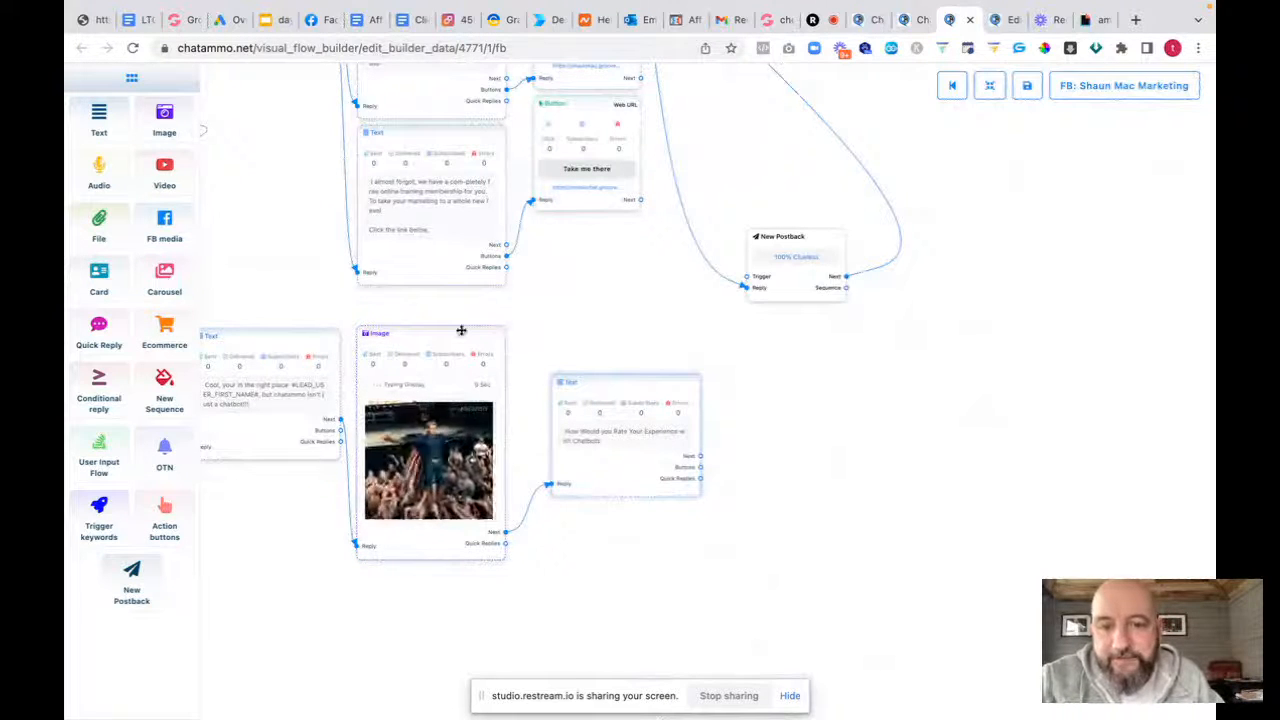
# Nudge the new text and 100% Clueless postback, then auto-rearrange the whole flow
pyautogui.moveTo(634, 378); pyautogui.dragTo(612, 372)
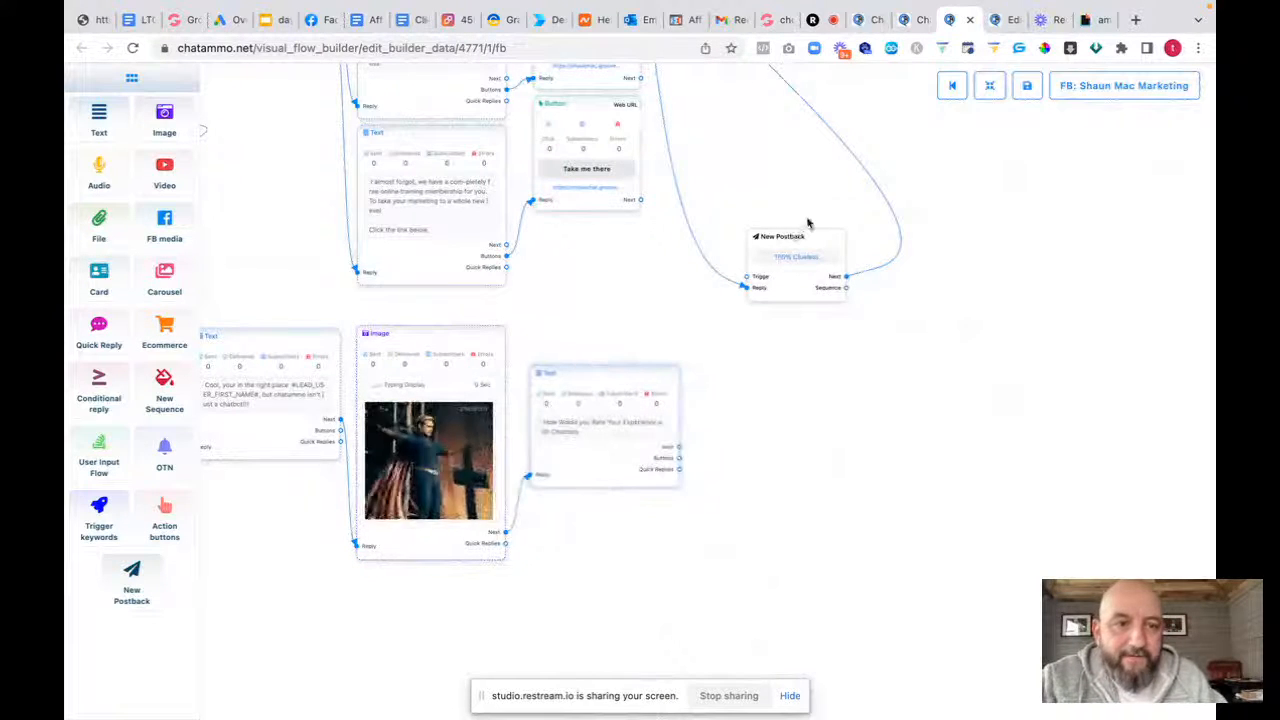
pyautogui.moveTo(792, 237); pyautogui.dragTo(772, 341)
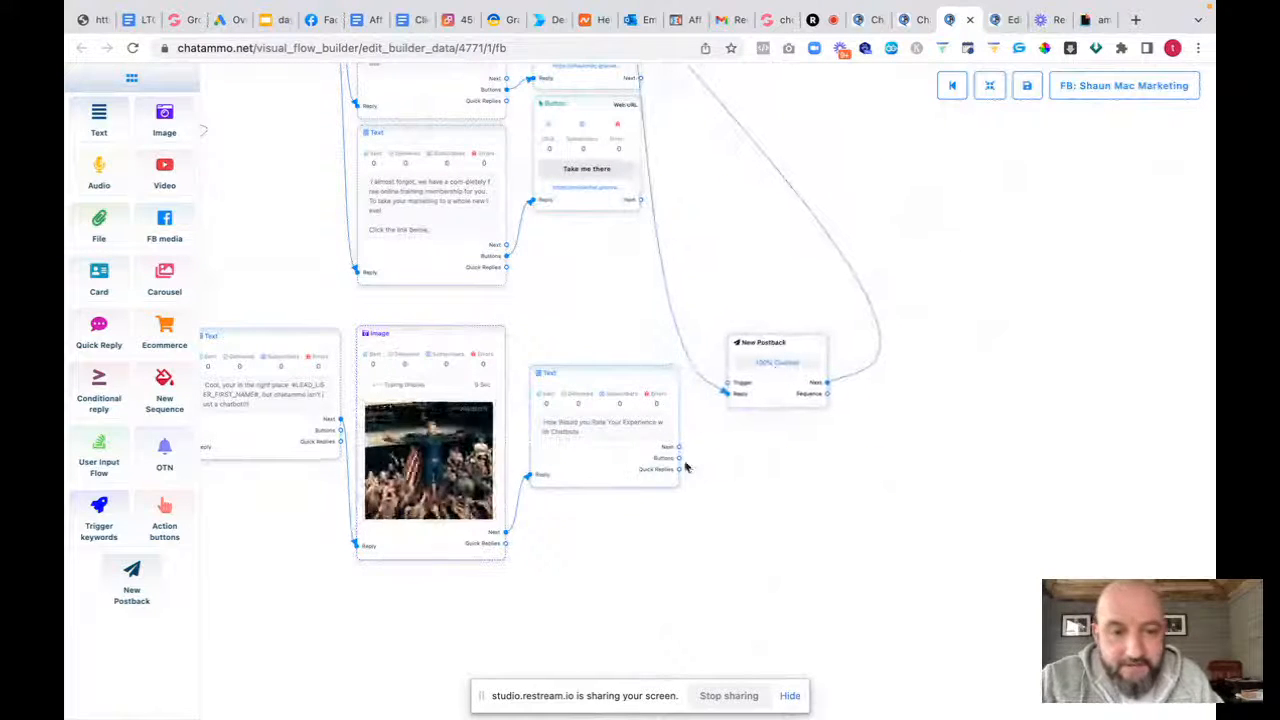
pyautogui.moveTo(702, 231); pyautogui.dragTo(852, 564)
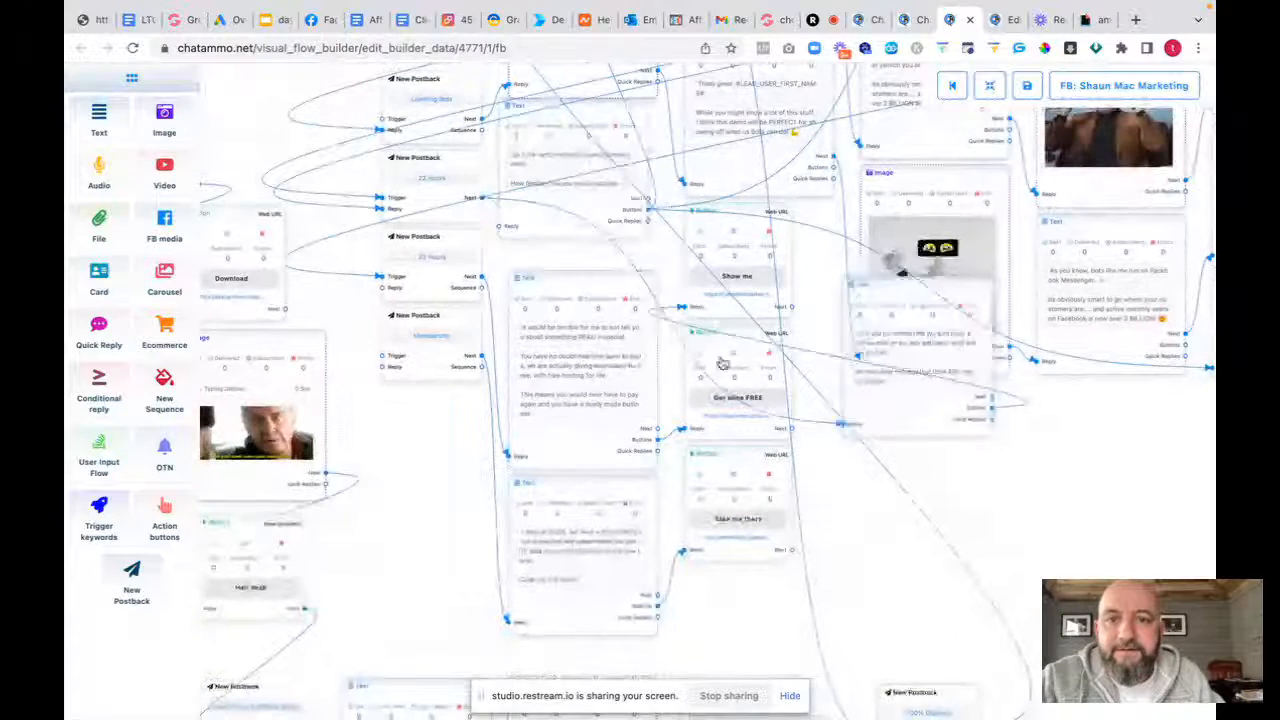
pyautogui.moveTo(294, 118); pyautogui.dragTo(294, 391)
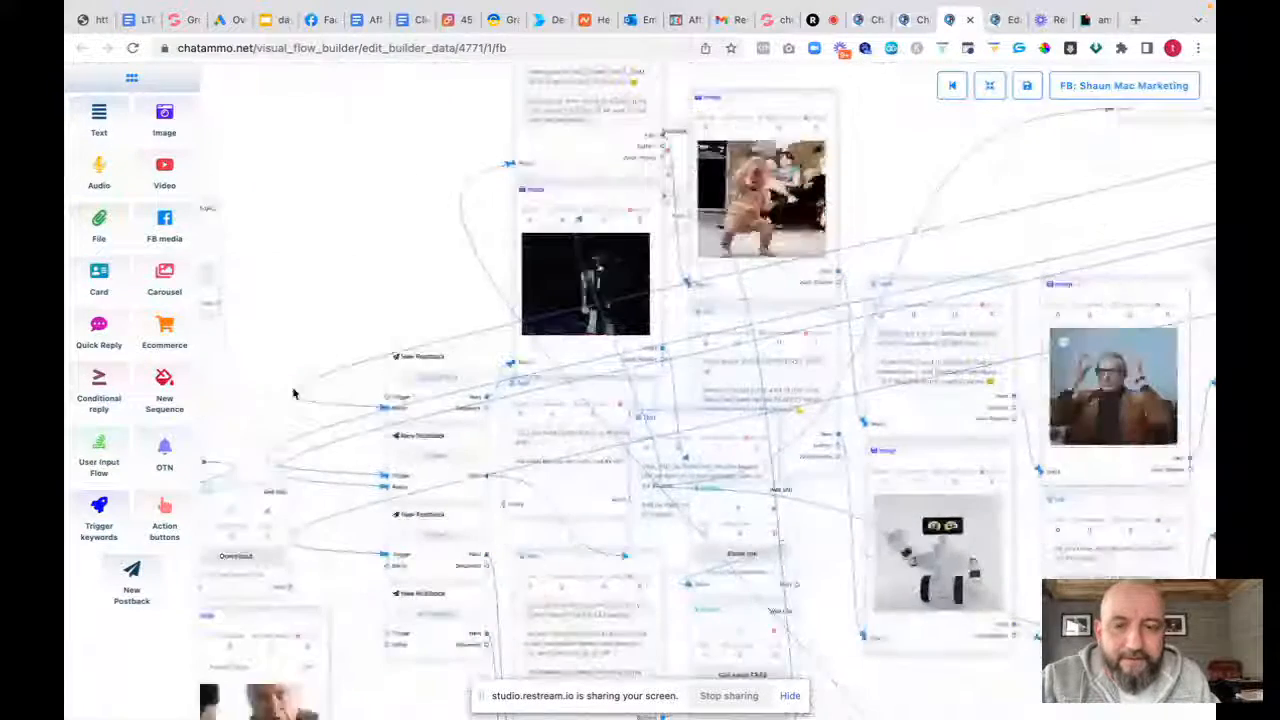
pyautogui.click(990, 86)
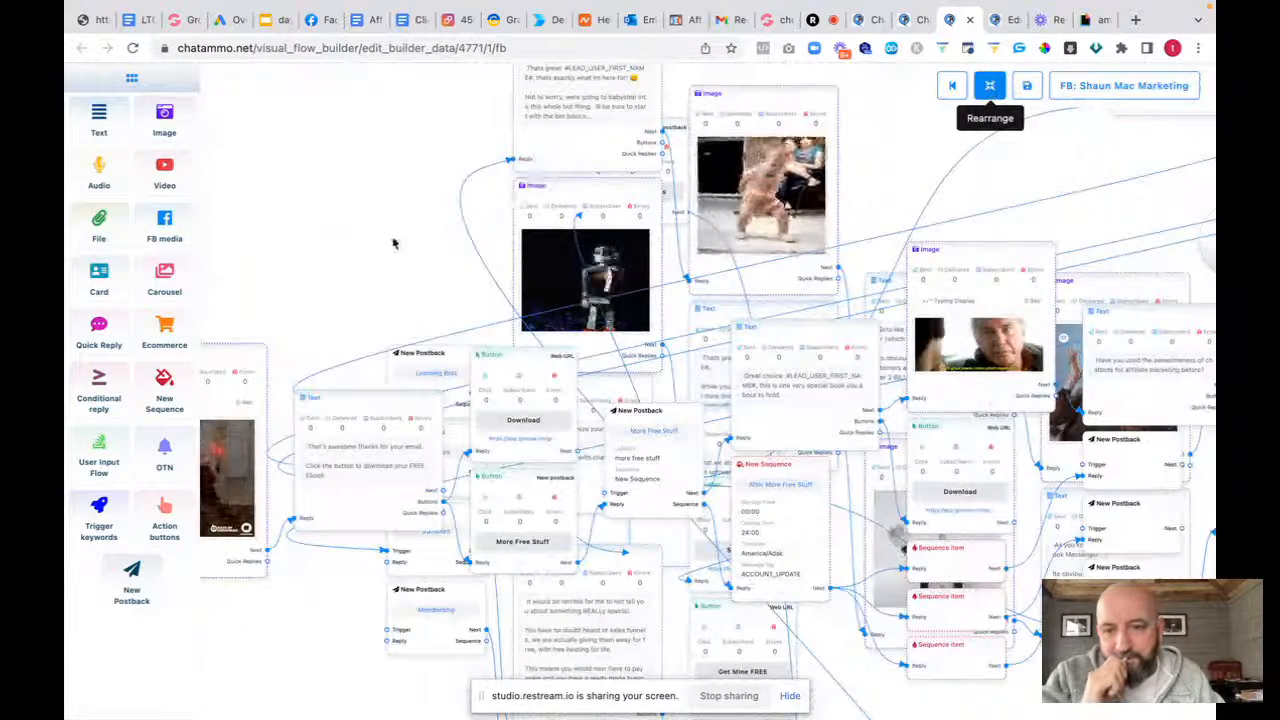
# Move the fire GIF, thank-you text, Download and More Free Stuff buttons into place
pyautogui.moveTo(394, 240); pyautogui.dragTo(1088, 155)
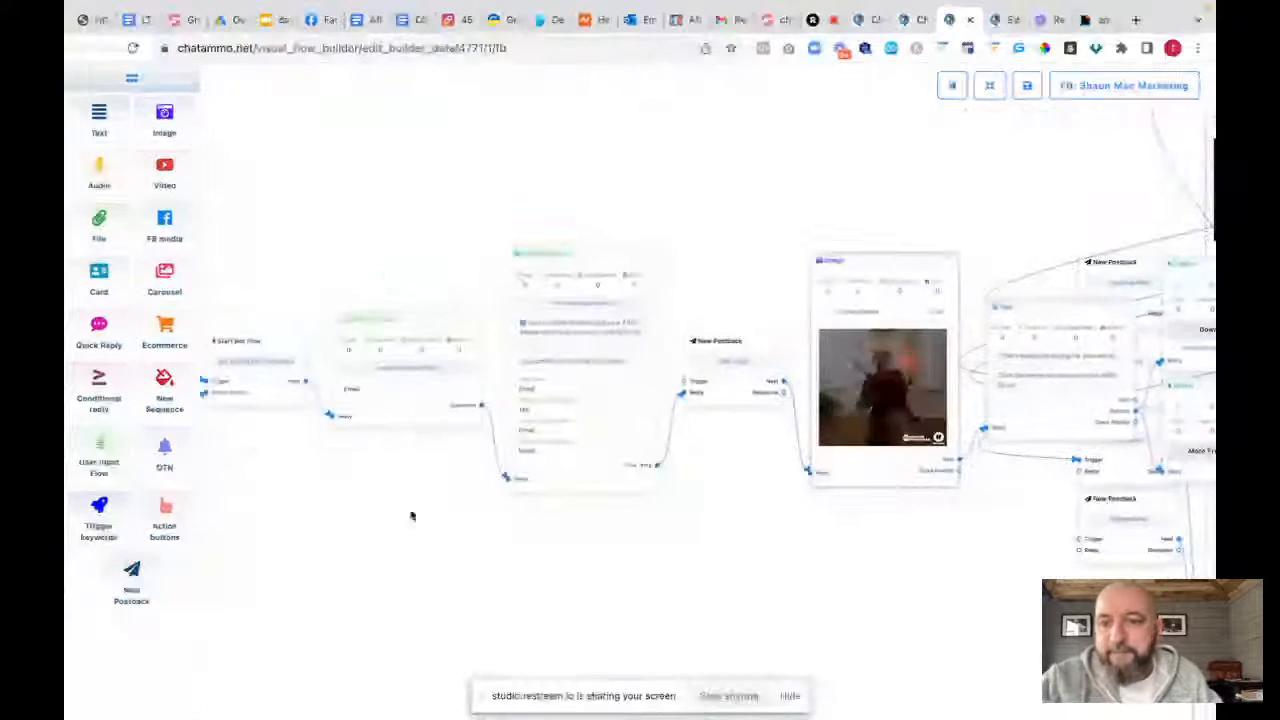
pyautogui.moveTo(411, 517); pyautogui.dragTo(63, 500)
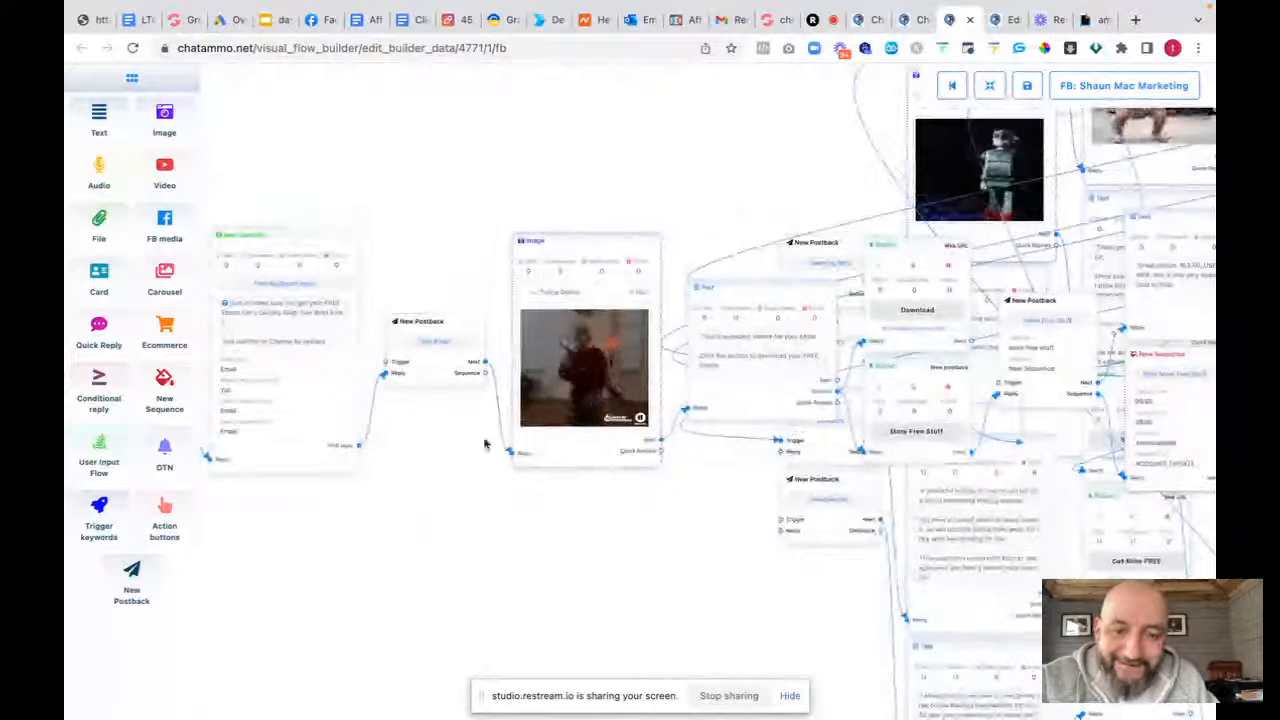
pyautogui.moveTo(563, 457); pyautogui.dragTo(251, 665)
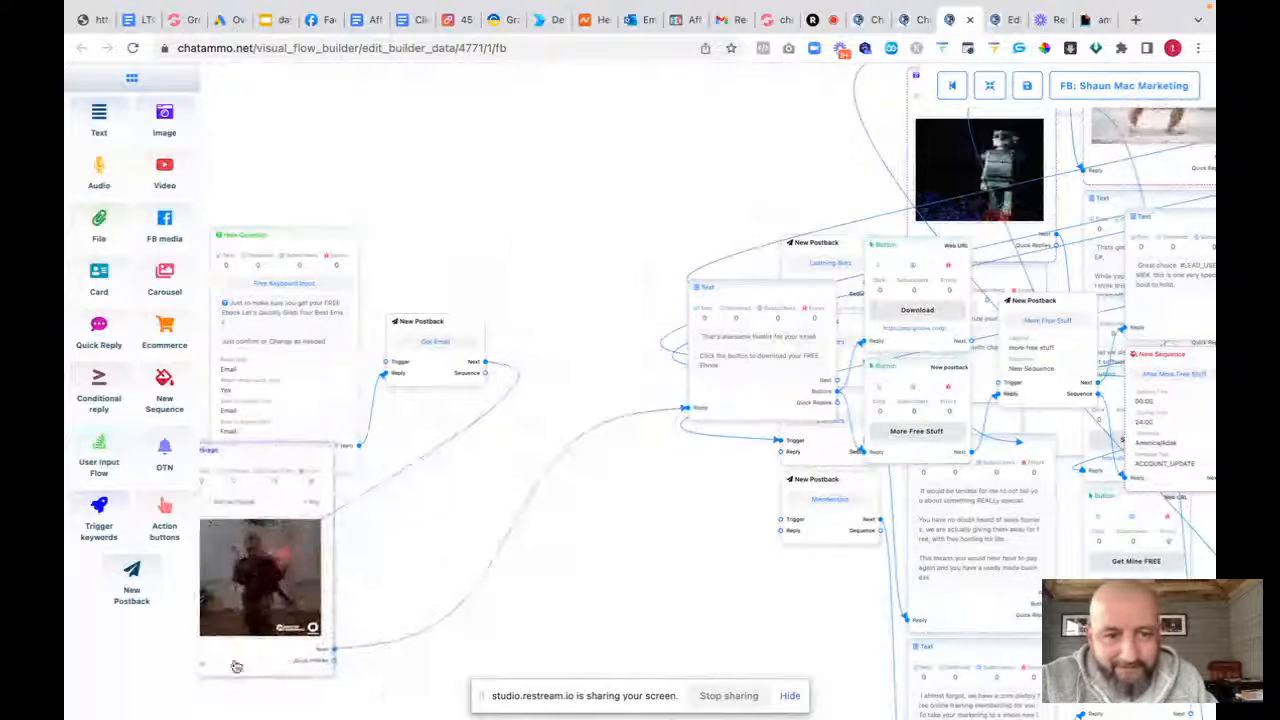
pyautogui.moveTo(734, 407); pyautogui.dragTo(449, 650)
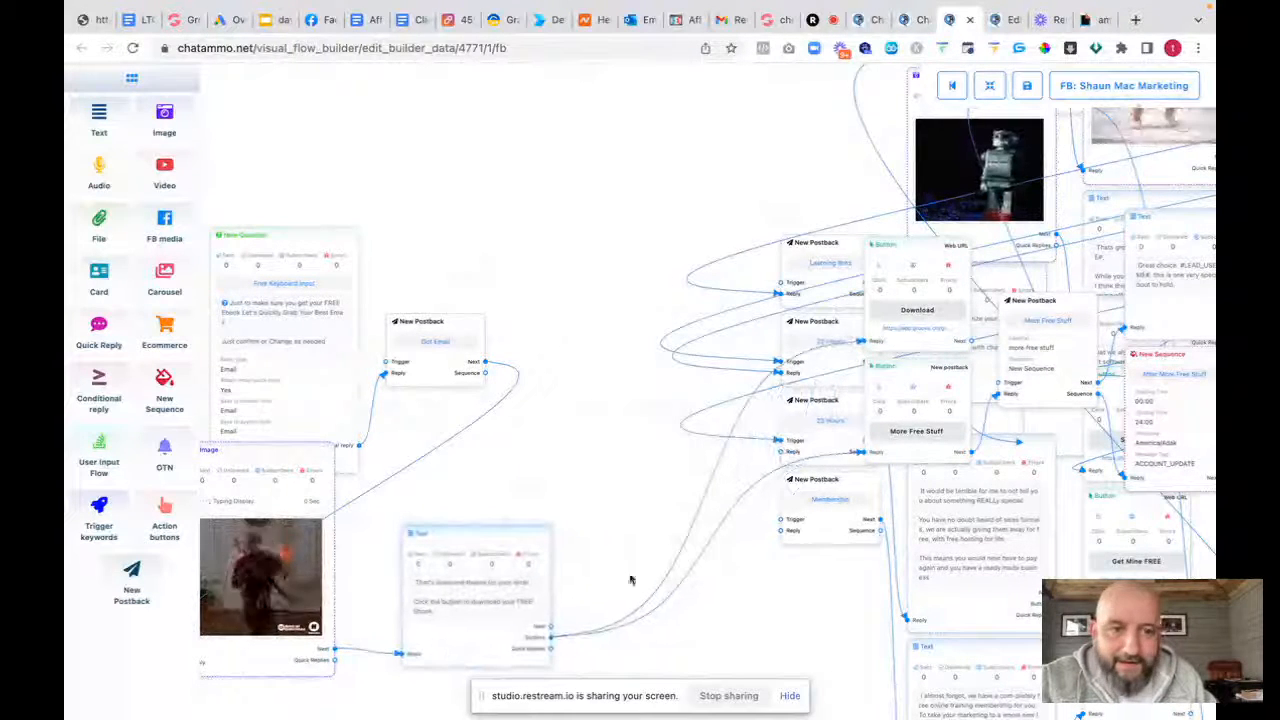
pyautogui.moveTo(900, 274); pyautogui.dragTo(552, 370)
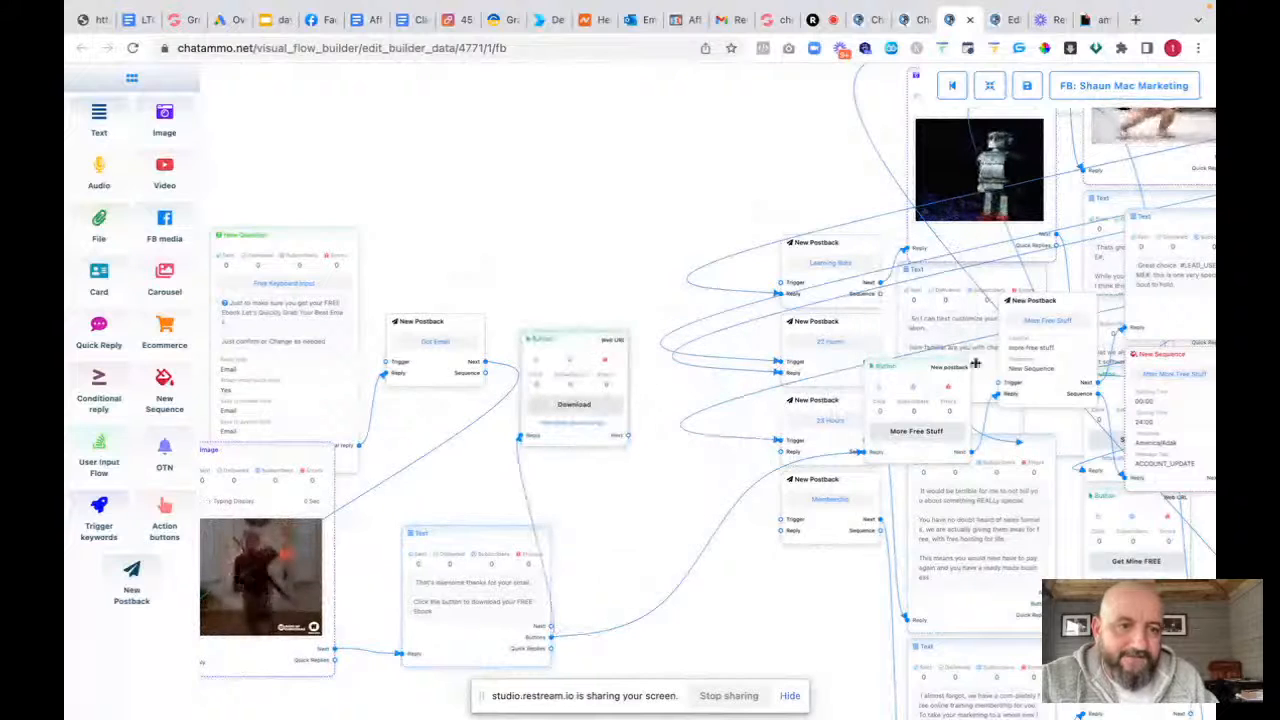
pyautogui.moveTo(900, 395); pyautogui.dragTo(631, 585)
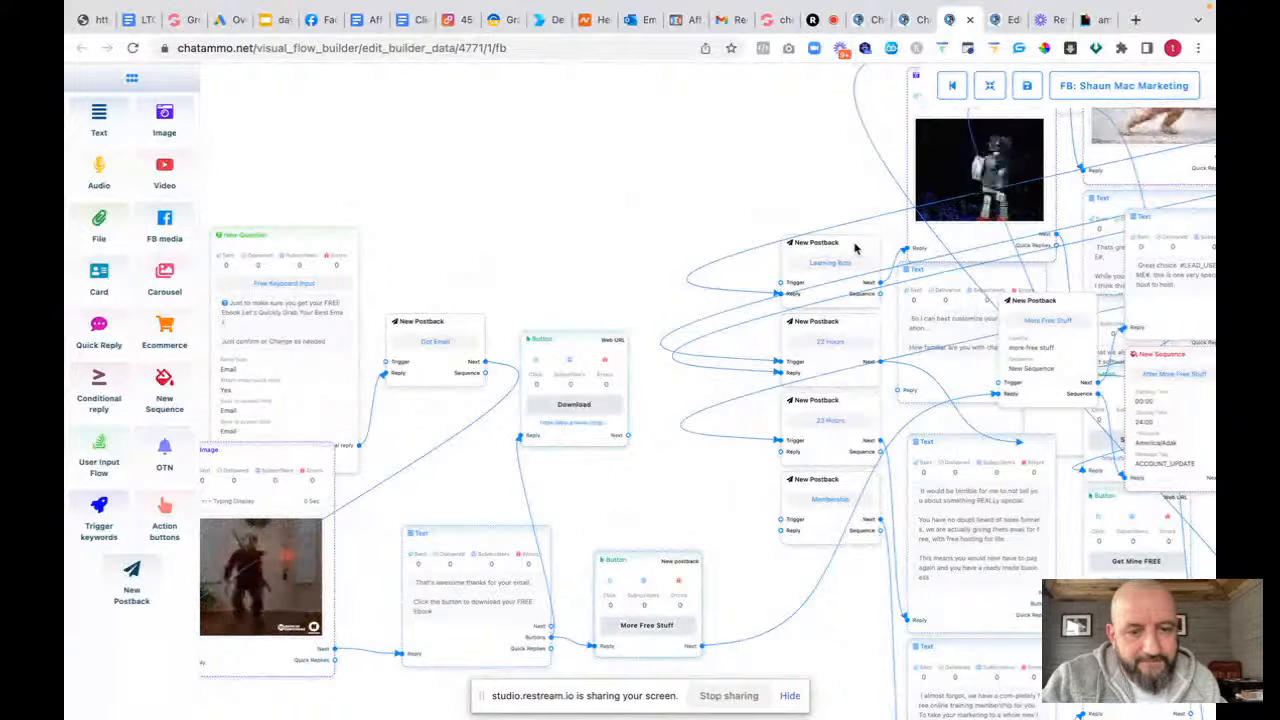
# Gather the More Free Stuff postback, its sequence, text nodes and man image lower left
pyautogui.moveTo(673, 278); pyautogui.dragTo(590, 119)
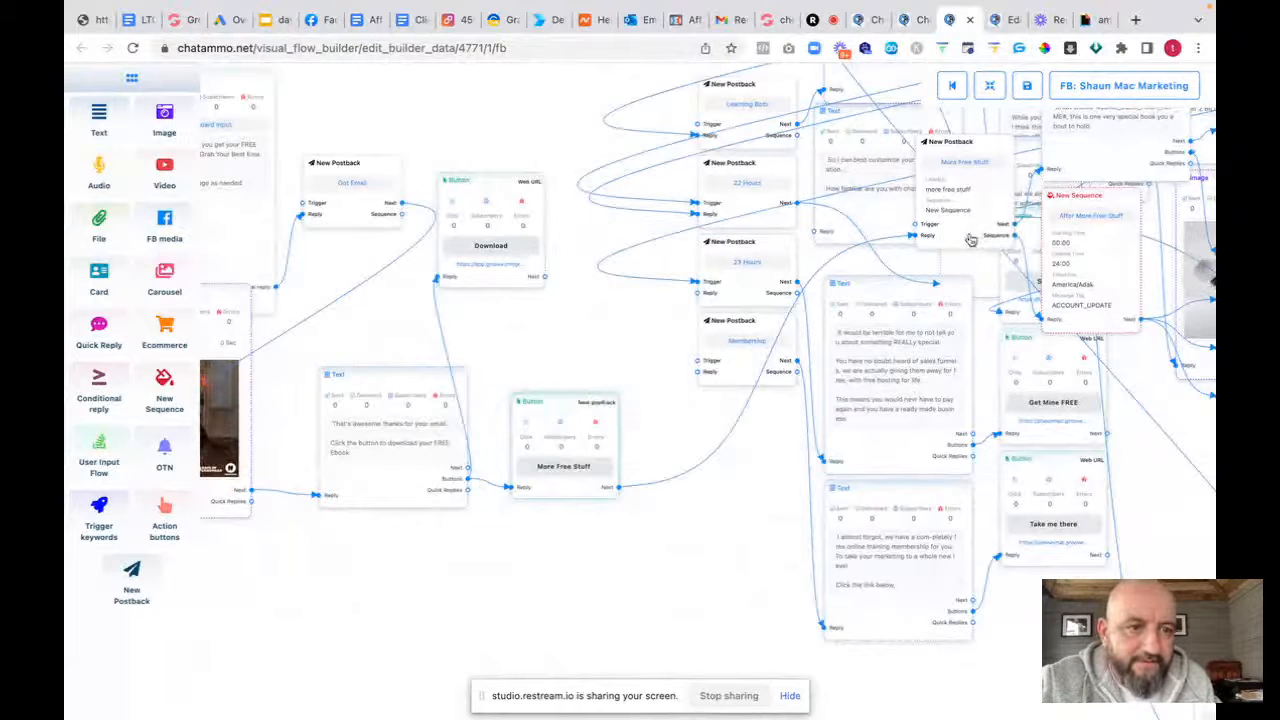
pyautogui.moveTo(970, 240); pyautogui.dragTo(433, 680)
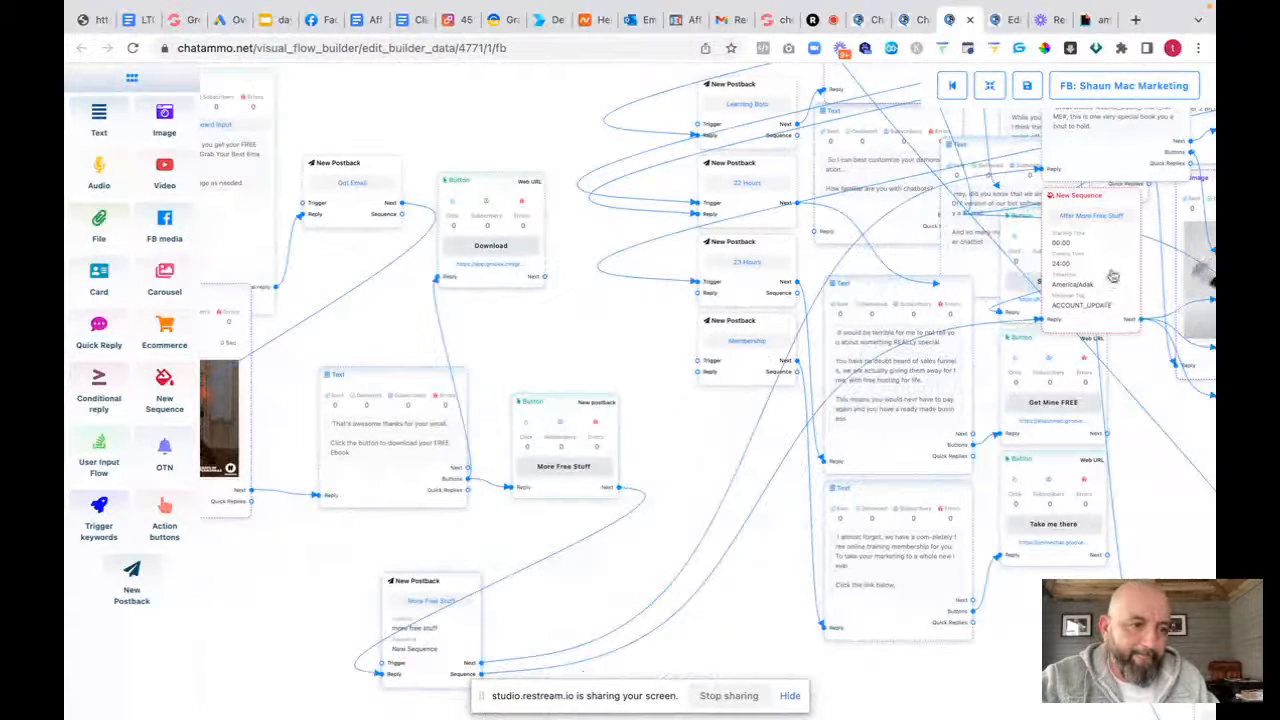
pyautogui.moveTo(1112, 275); pyautogui.dragTo(627, 620)
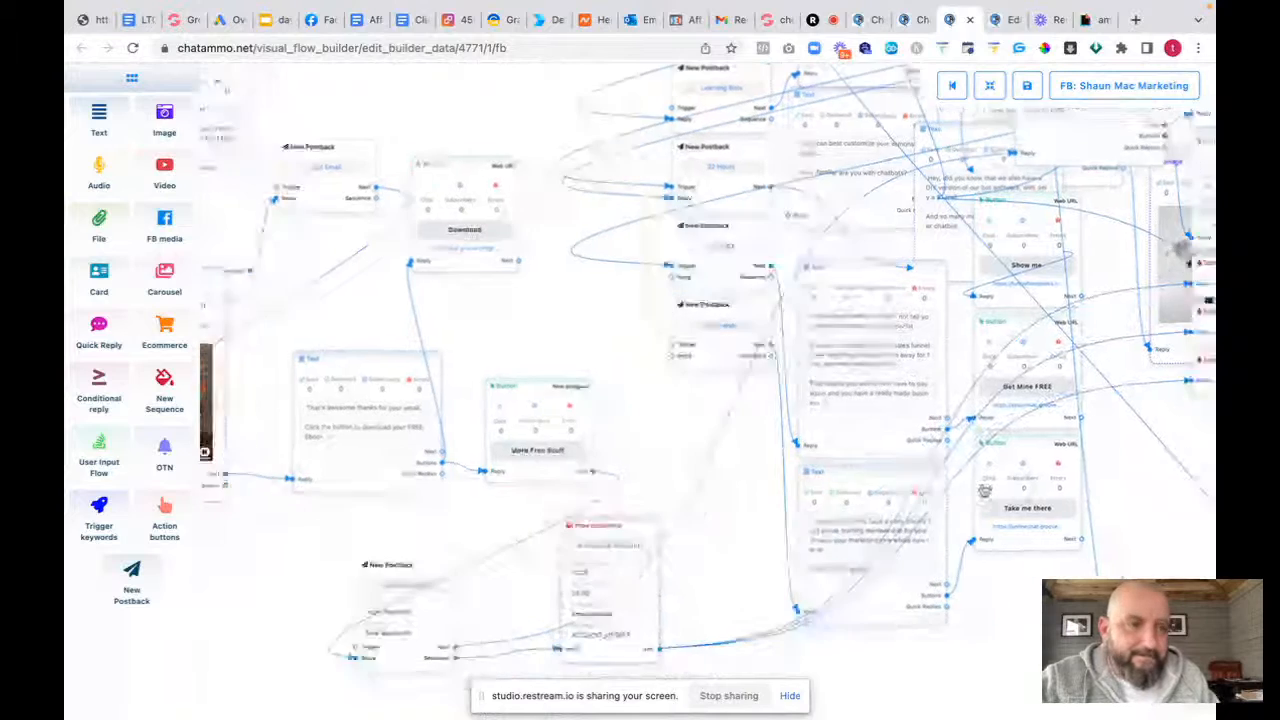
pyautogui.moveTo(985, 490); pyautogui.dragTo(680, 563)
pyautogui.moveTo(791, 234); pyautogui.dragTo(440, 465)
pyautogui.moveTo(942, 185); pyautogui.dragTo(640, 475)
pyautogui.moveTo(906, 289); pyautogui.dragTo(720, 400)
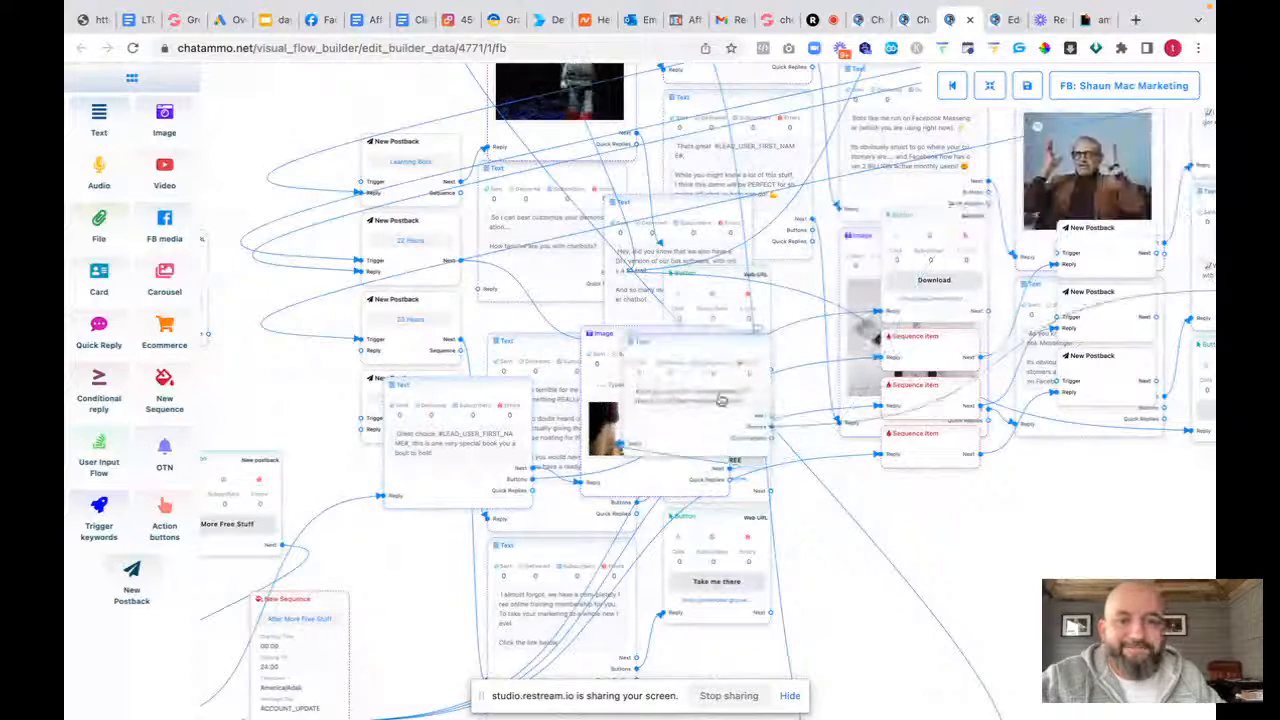
pyautogui.moveTo(1039, 461); pyautogui.dragTo(1131, 217)
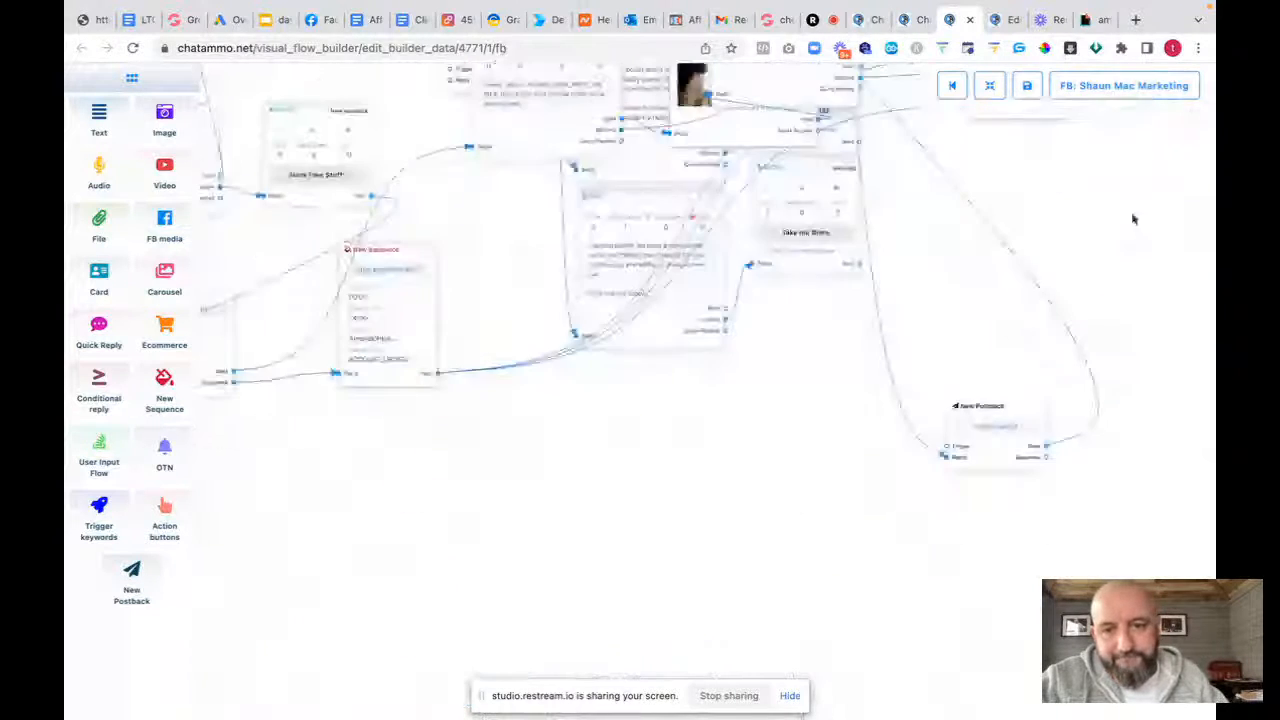
# Lower the New Sequence node and line up its Text, Image and Text nodes beside it
pyautogui.moveTo(395, 384); pyautogui.dragTo(262, 500)
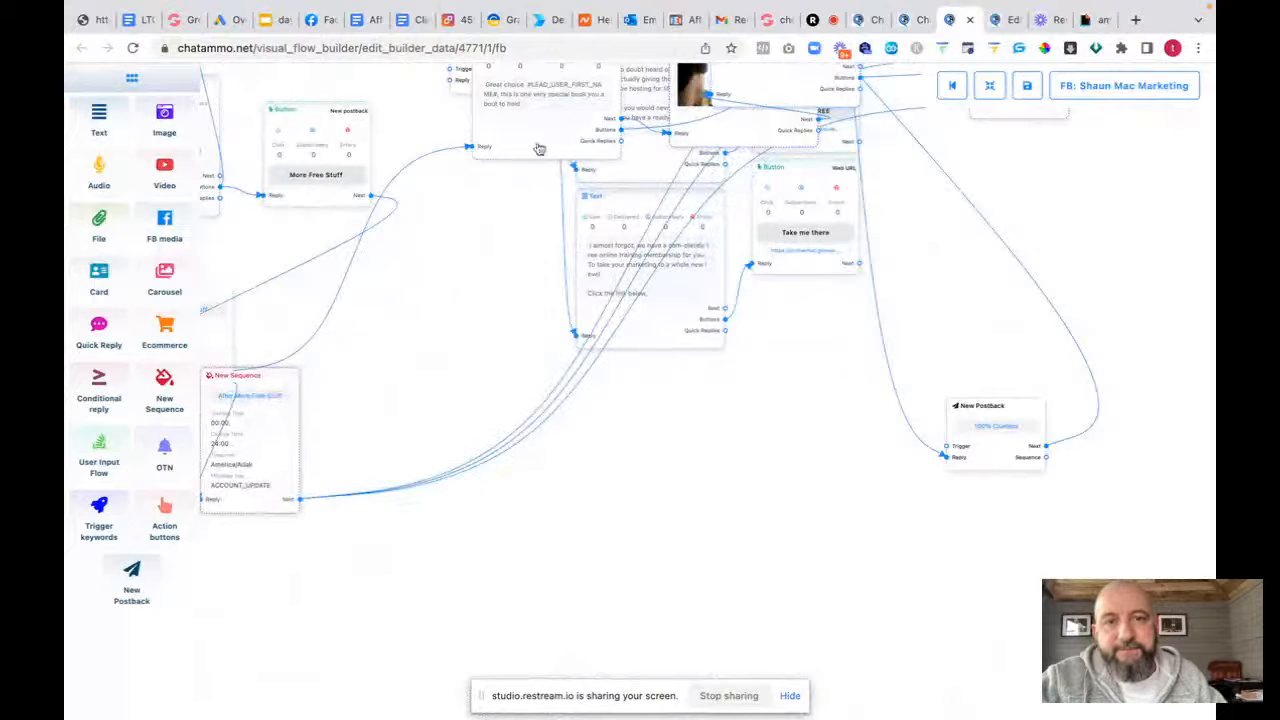
pyautogui.moveTo(540, 150); pyautogui.dragTo(425, 470)
pyautogui.moveTo(734, 122); pyautogui.dragTo(600, 568)
pyautogui.moveTo(787, 113); pyautogui.dragTo(869, 528)
pyautogui.moveTo(1147, 245); pyautogui.dragTo(838, 569)
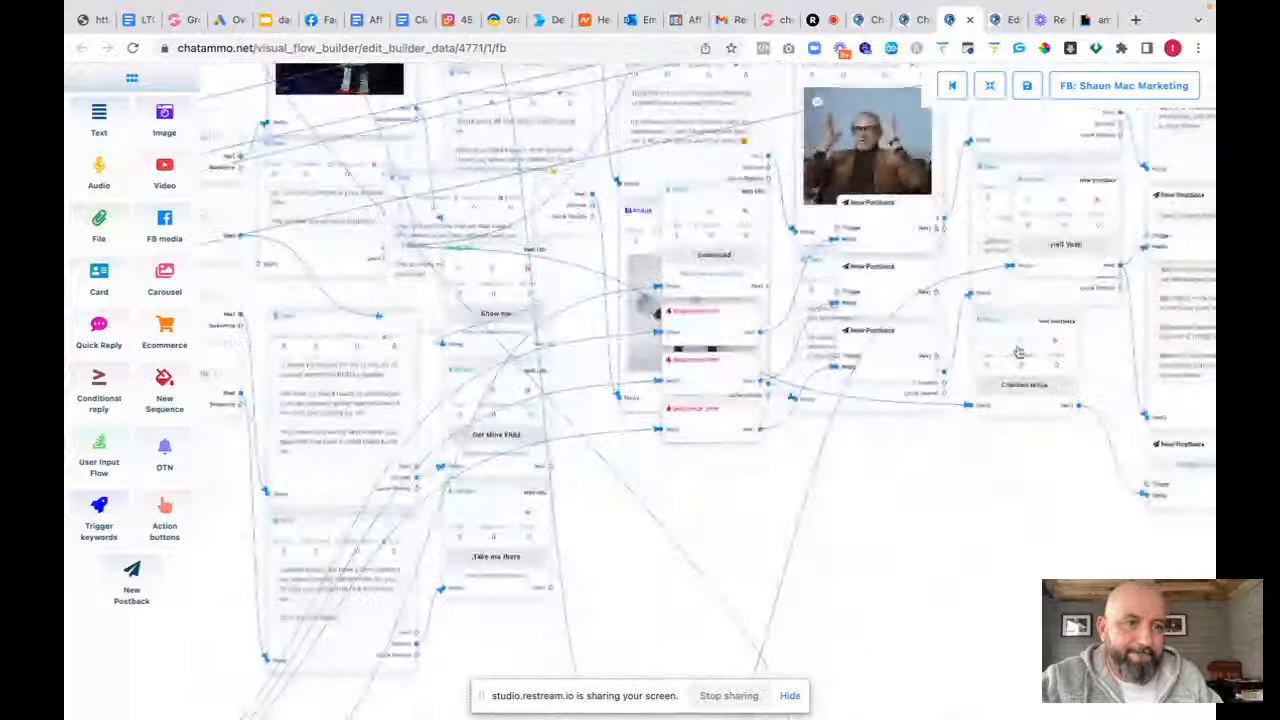
# Line up Hell Yeah, its postback, text, GIF and rating text along the bottom, adding a button
pyautogui.moveTo(1030, 274); pyautogui.dragTo(925, 675)
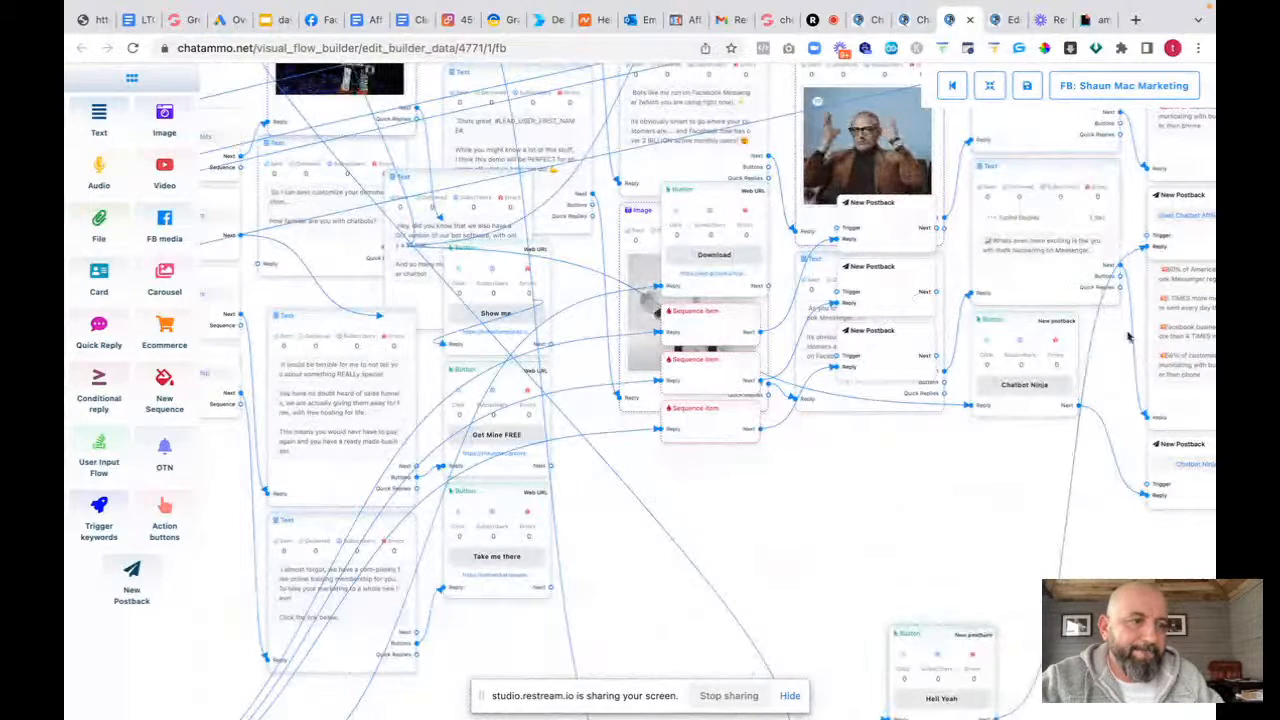
pyautogui.moveTo(1177, 240); pyautogui.dragTo(1066, 696)
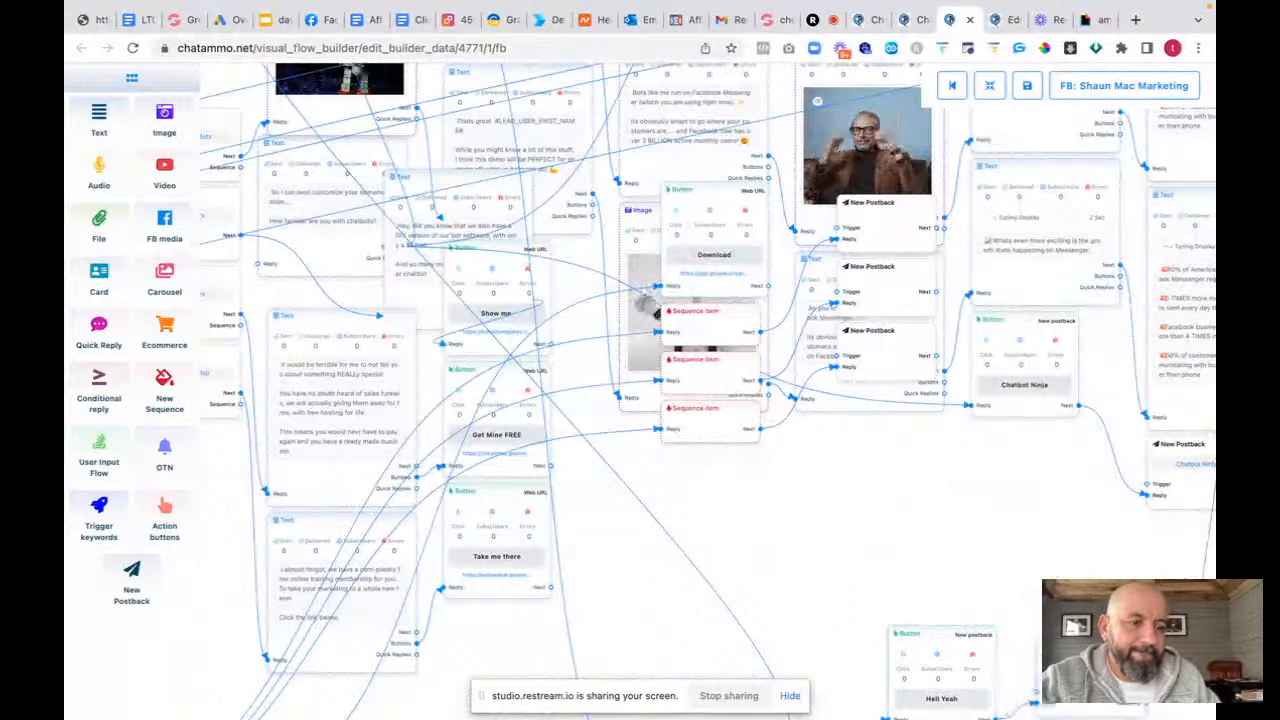
pyautogui.moveTo(895, 489); pyautogui.dragTo(464, 396)
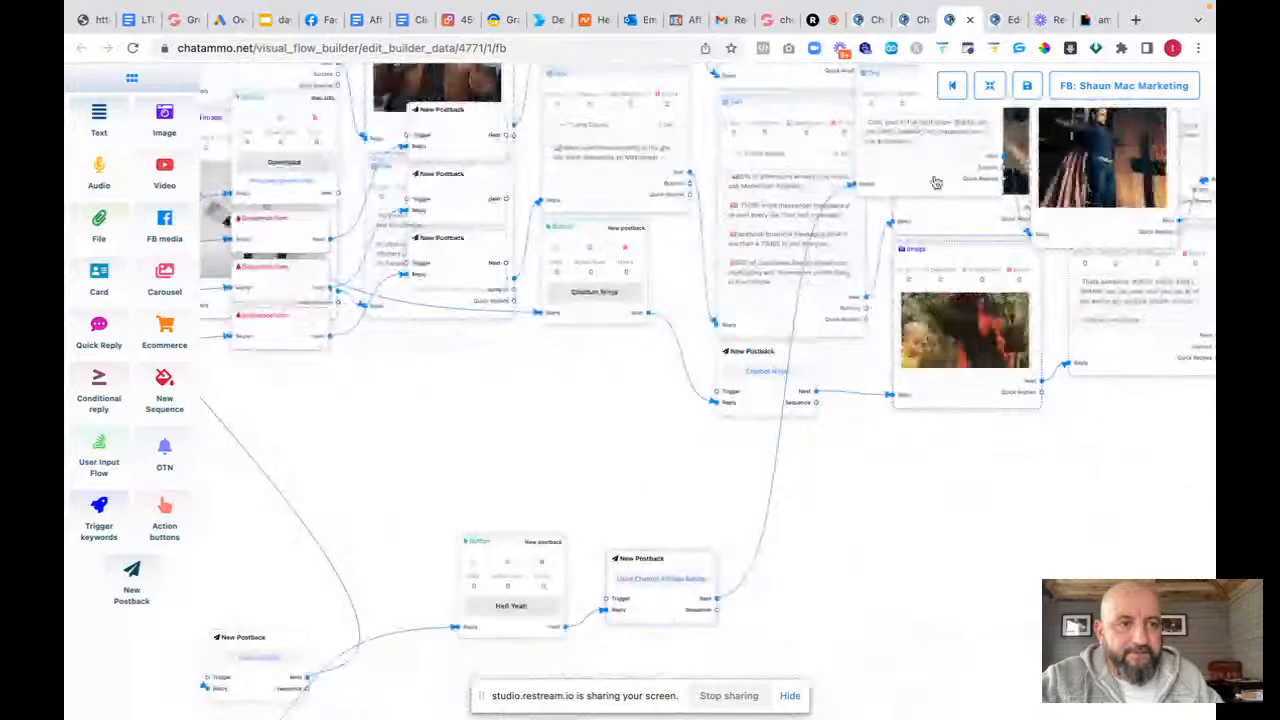
pyautogui.moveTo(934, 183); pyautogui.dragTo(886, 621)
pyautogui.moveTo(1100, 248); pyautogui.dragTo(1058, 667)
pyautogui.moveTo(897, 467); pyautogui.dragTo(586, 465)
pyautogui.moveTo(958, 209); pyautogui.dragTo(923, 614)
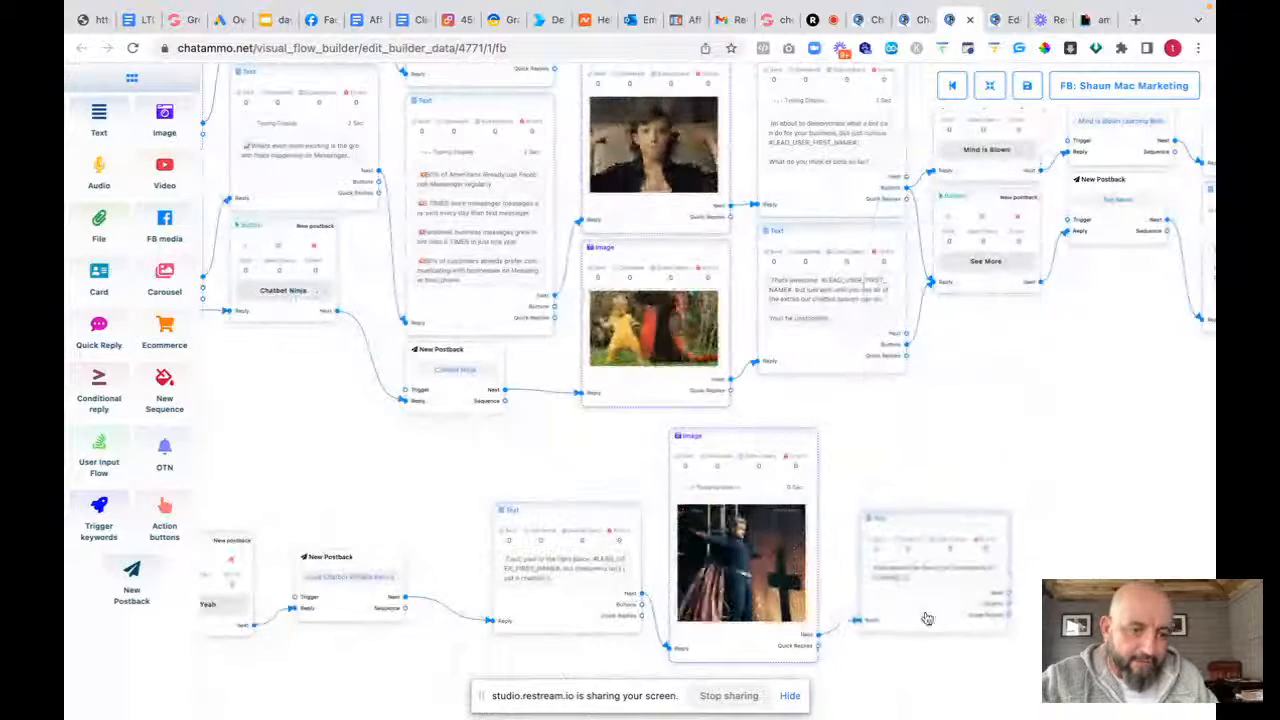
pyautogui.moveTo(935, 388); pyautogui.dragTo(796, 373)
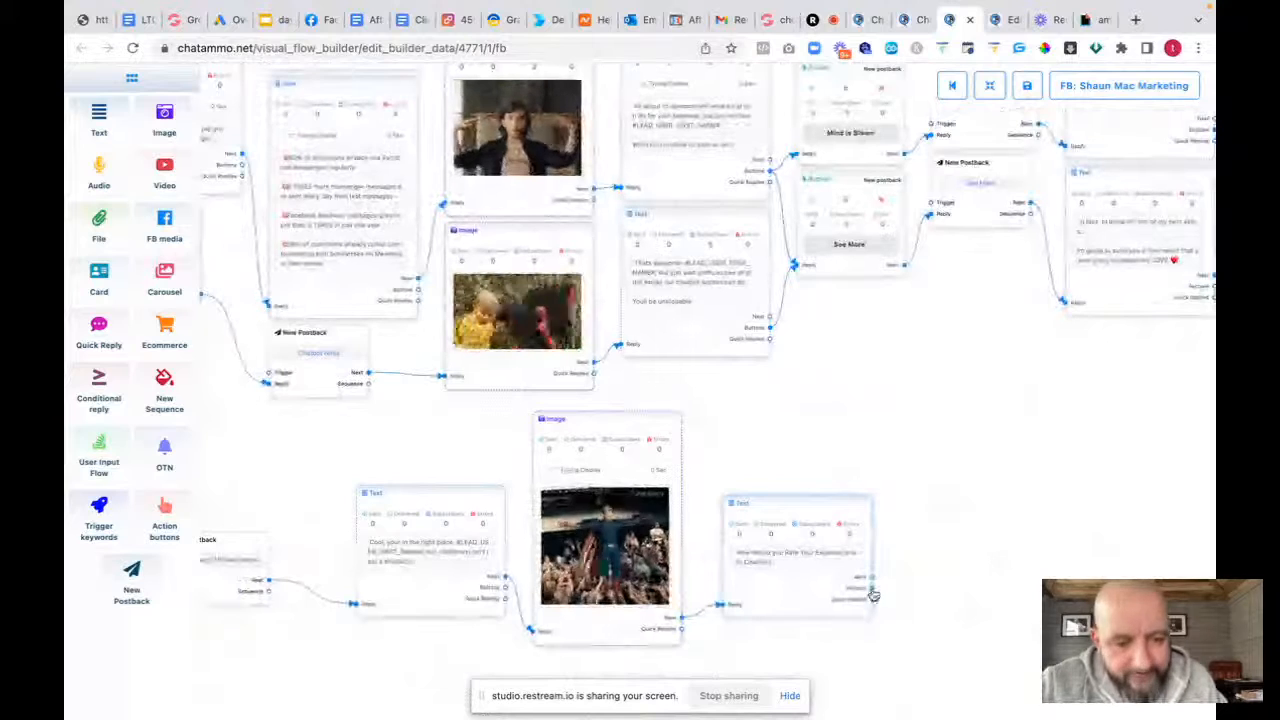
pyautogui.moveTo(940, 500); pyautogui.dragTo(942, 502)
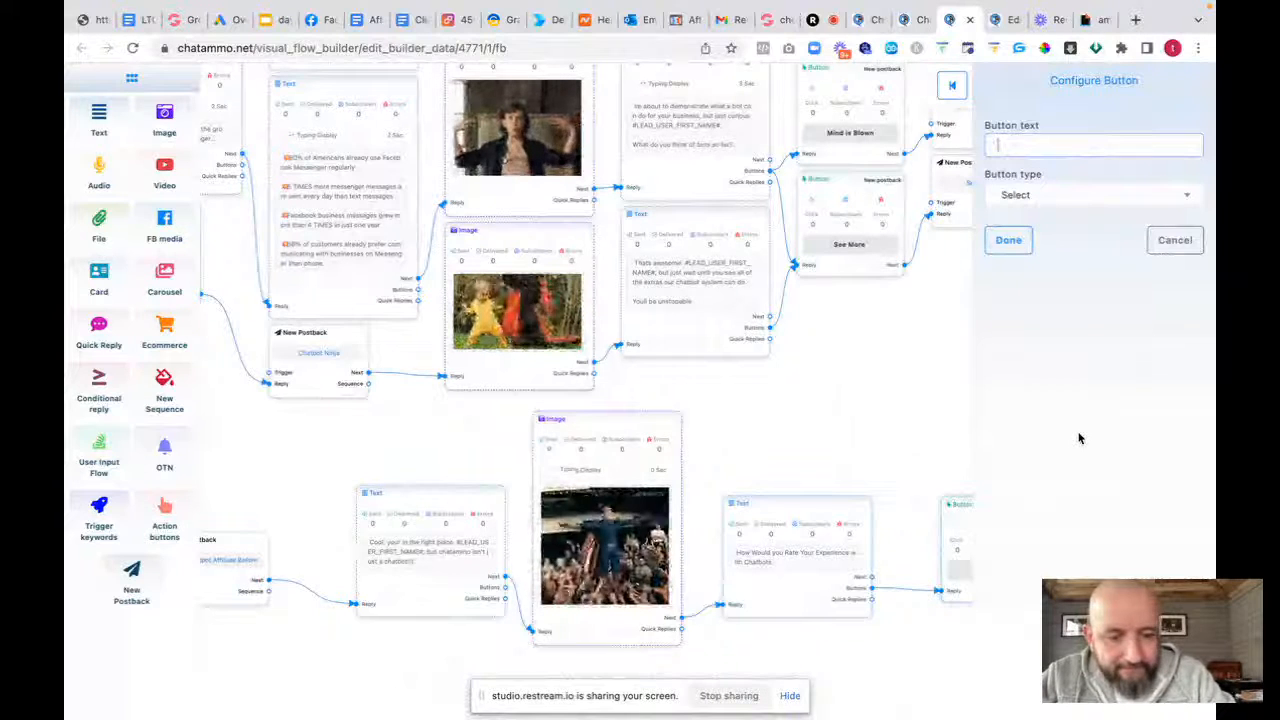
# Name the button 'Brand New' with type New postback, then close the rating text settings
pyautogui.write('Brand New')
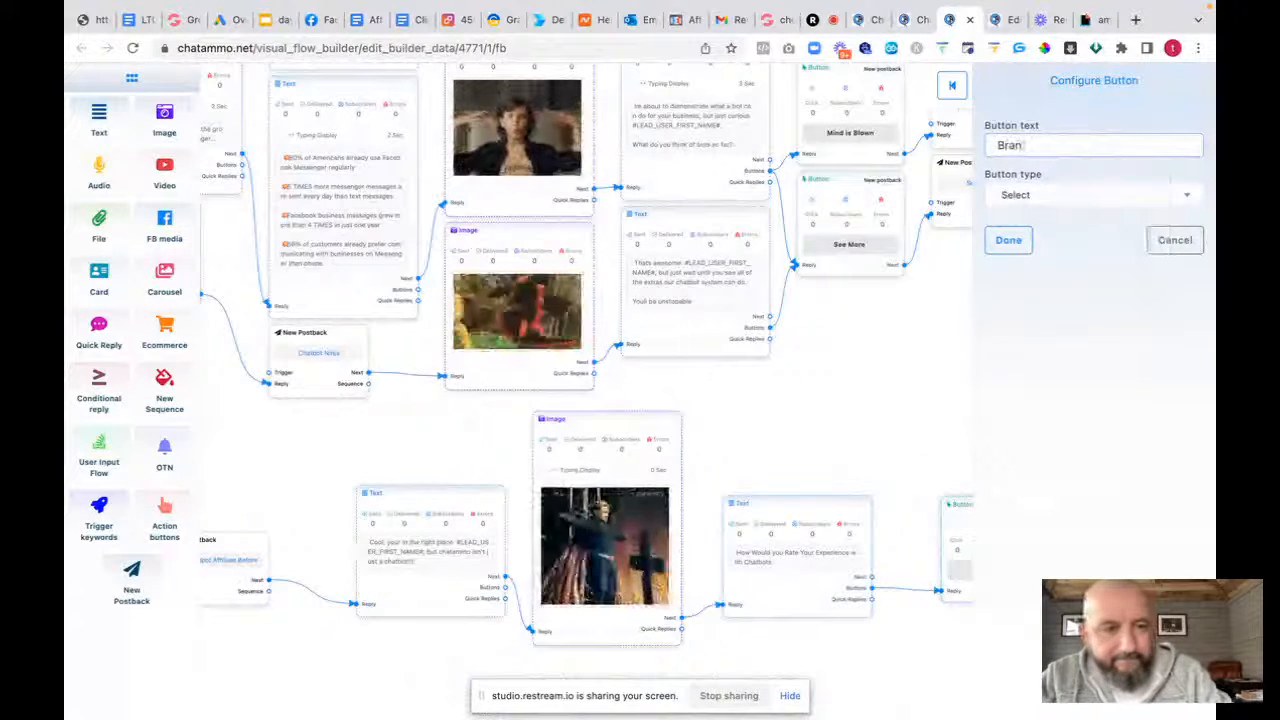
pyautogui.click(1063, 200)
pyautogui.click(1015, 288)
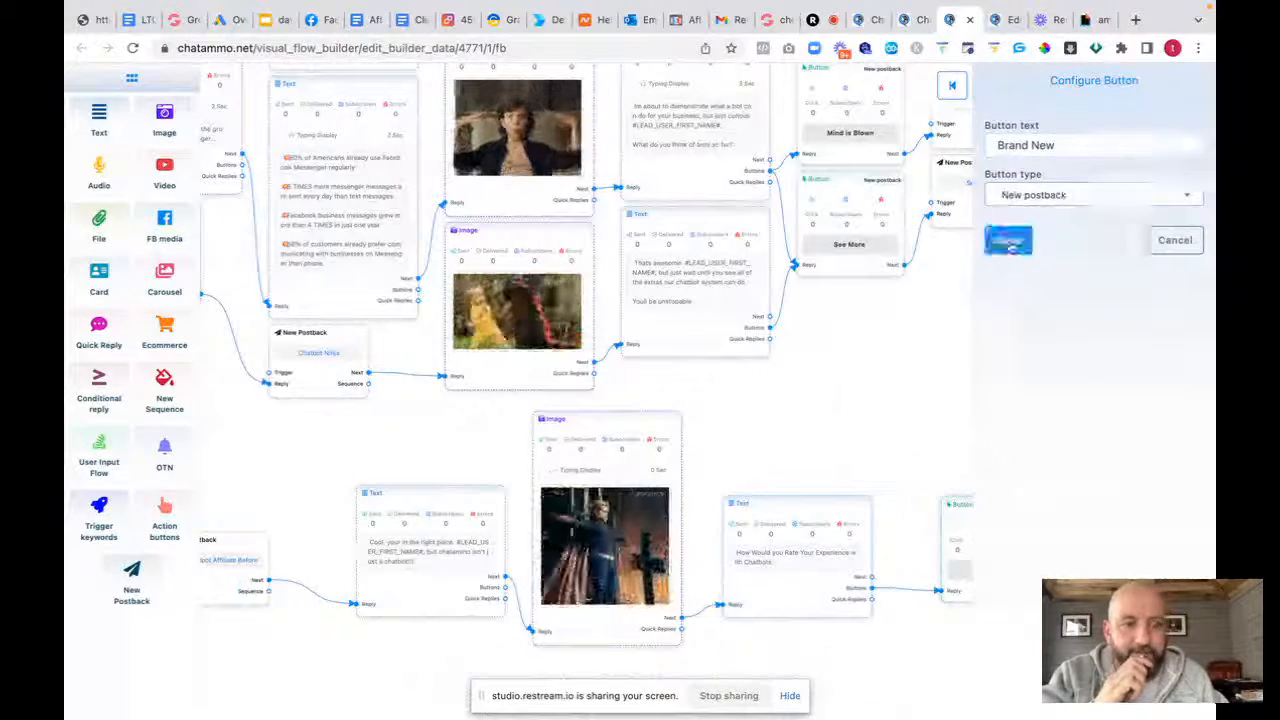
pyautogui.click(1008, 240)
pyautogui.click(794, 560)
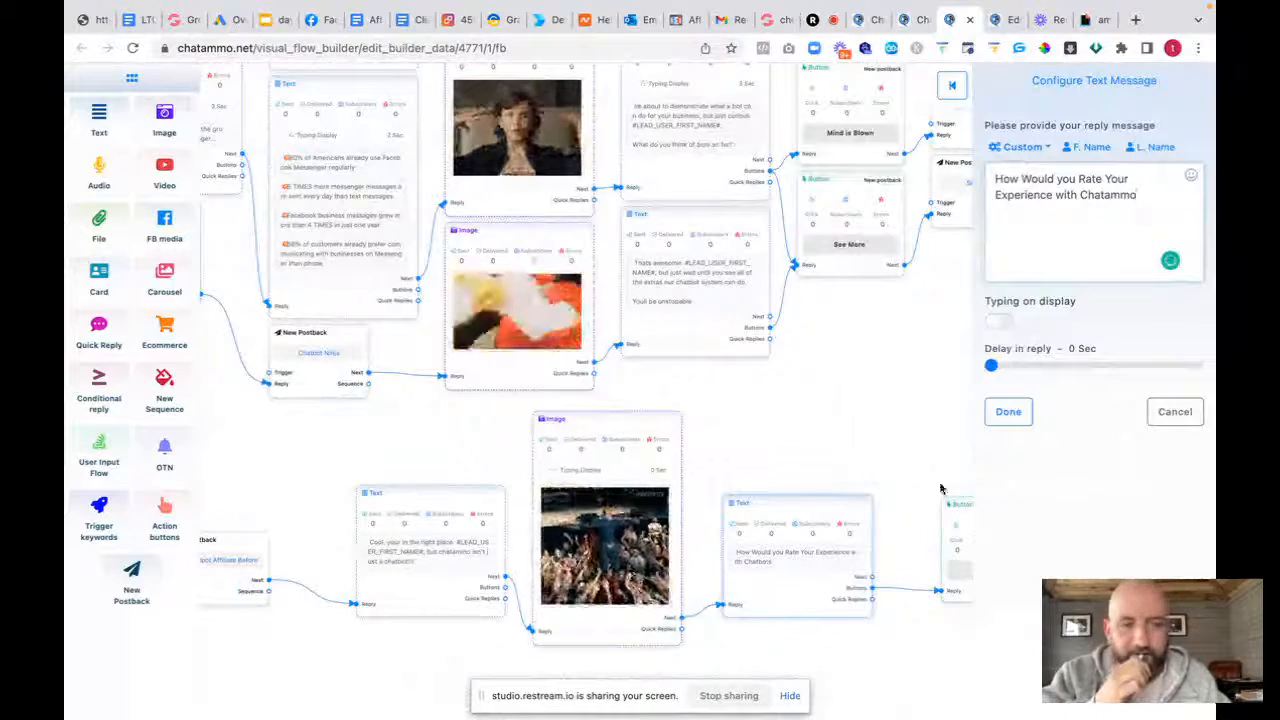
pyautogui.click(1006, 411)
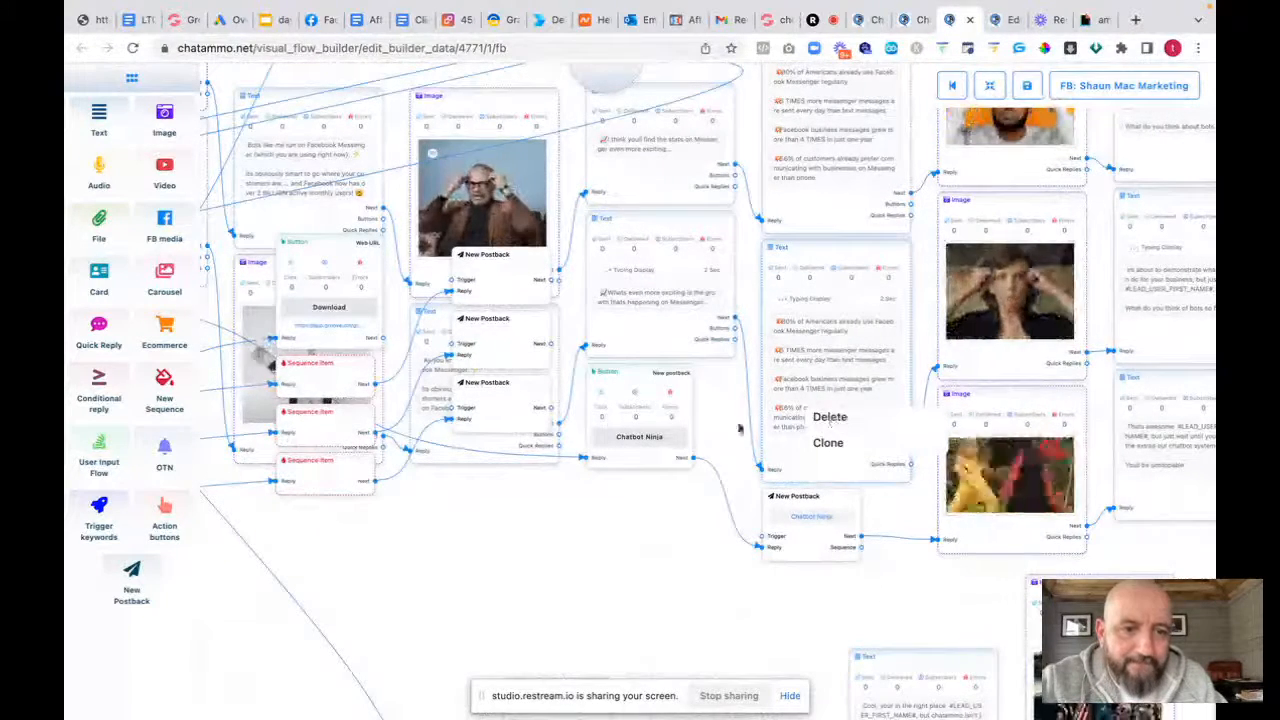
# Delete the Chatbot Ninja button, a Text node behind the postbacks and an Image node
pyautogui.rightClick(677, 325)
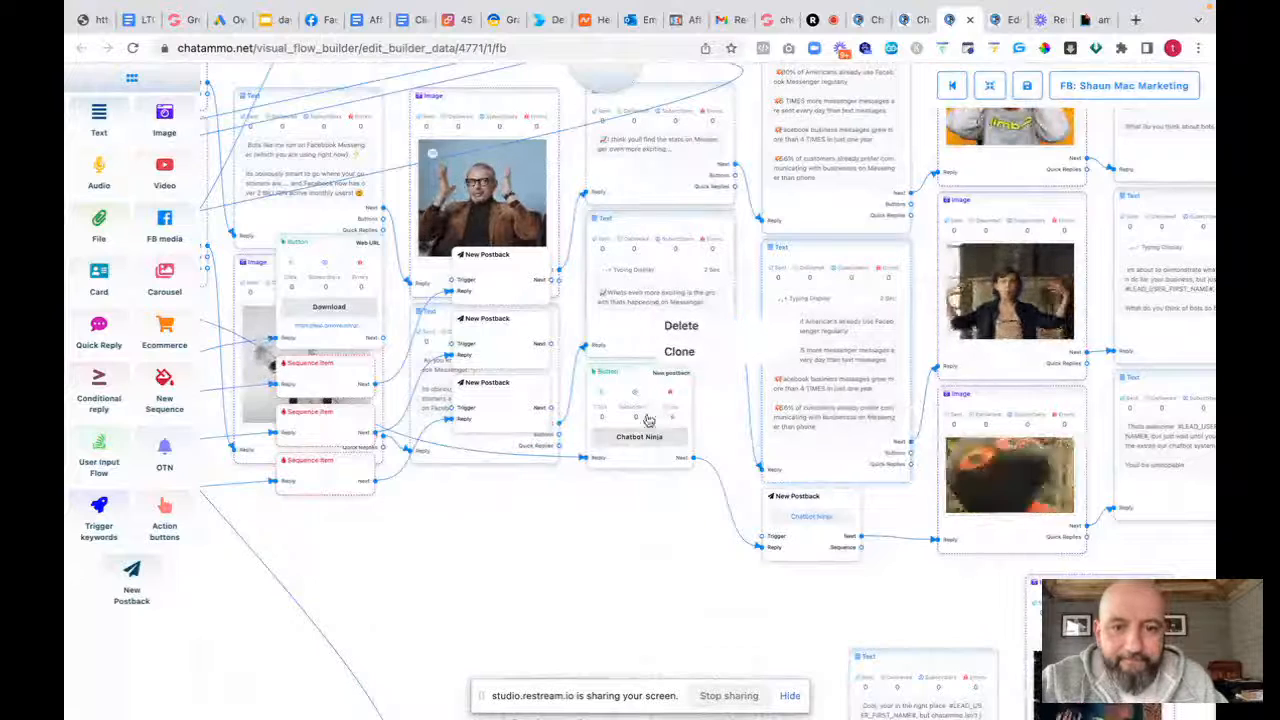
pyautogui.rightClick(641, 403)
pyautogui.click(660, 407)
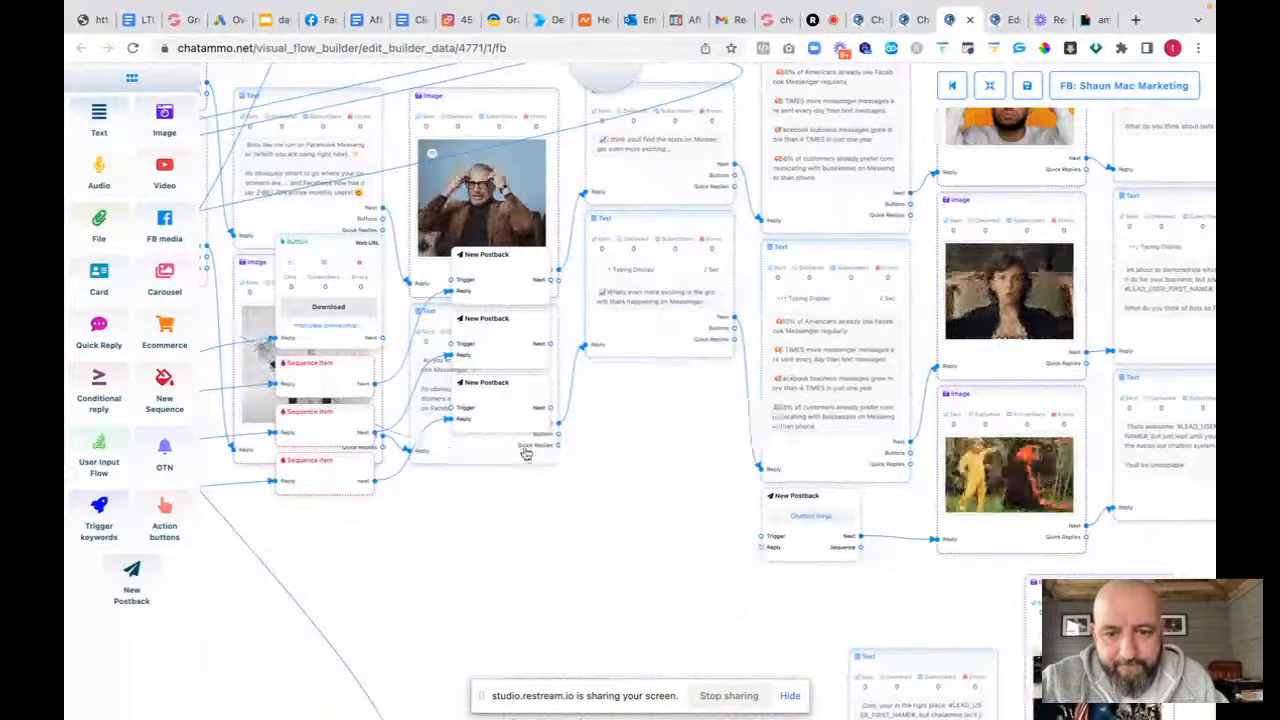
pyautogui.rightClick(460, 456)
pyautogui.click(474, 461)
pyautogui.rightClick(476, 212)
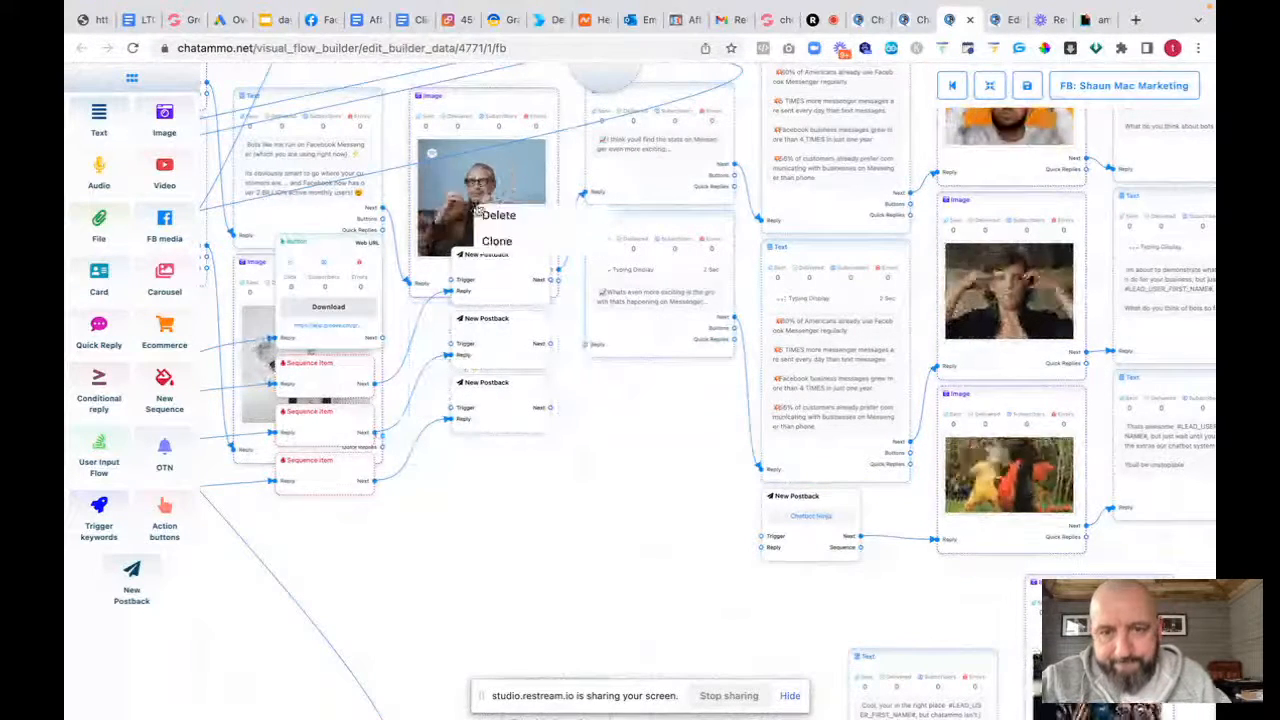
pyautogui.click(492, 215)
# Delete two more Text nodes, the top GIF image and the robot GIF
pyautogui.moveTo(500, 557); pyautogui.dragTo(877, 631)
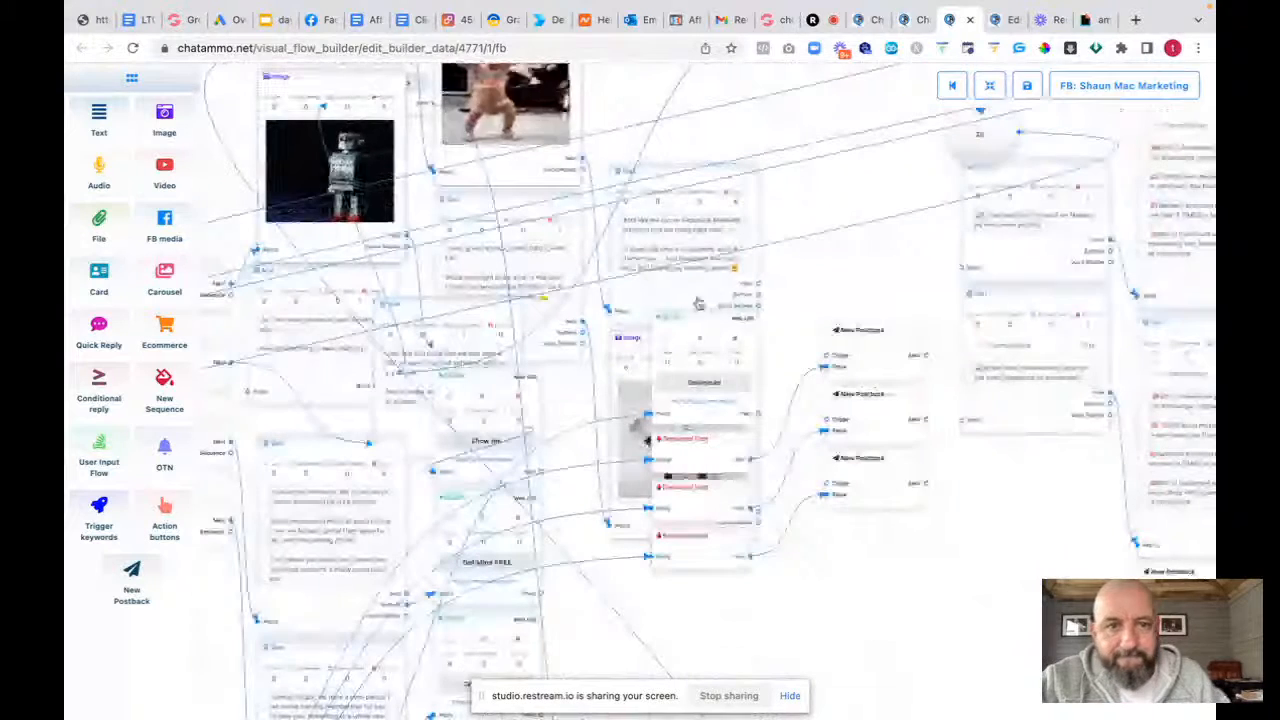
pyautogui.rightClick(692, 228)
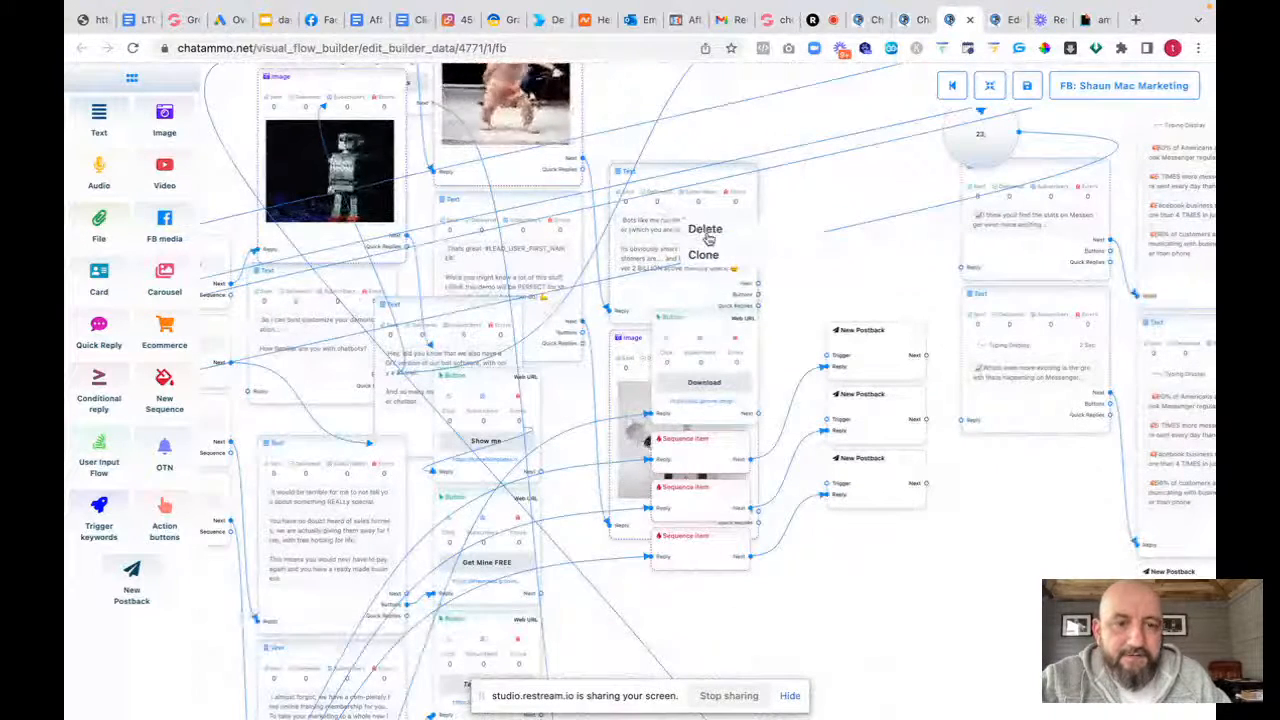
pyautogui.click(706, 233)
pyautogui.rightClick(535, 256)
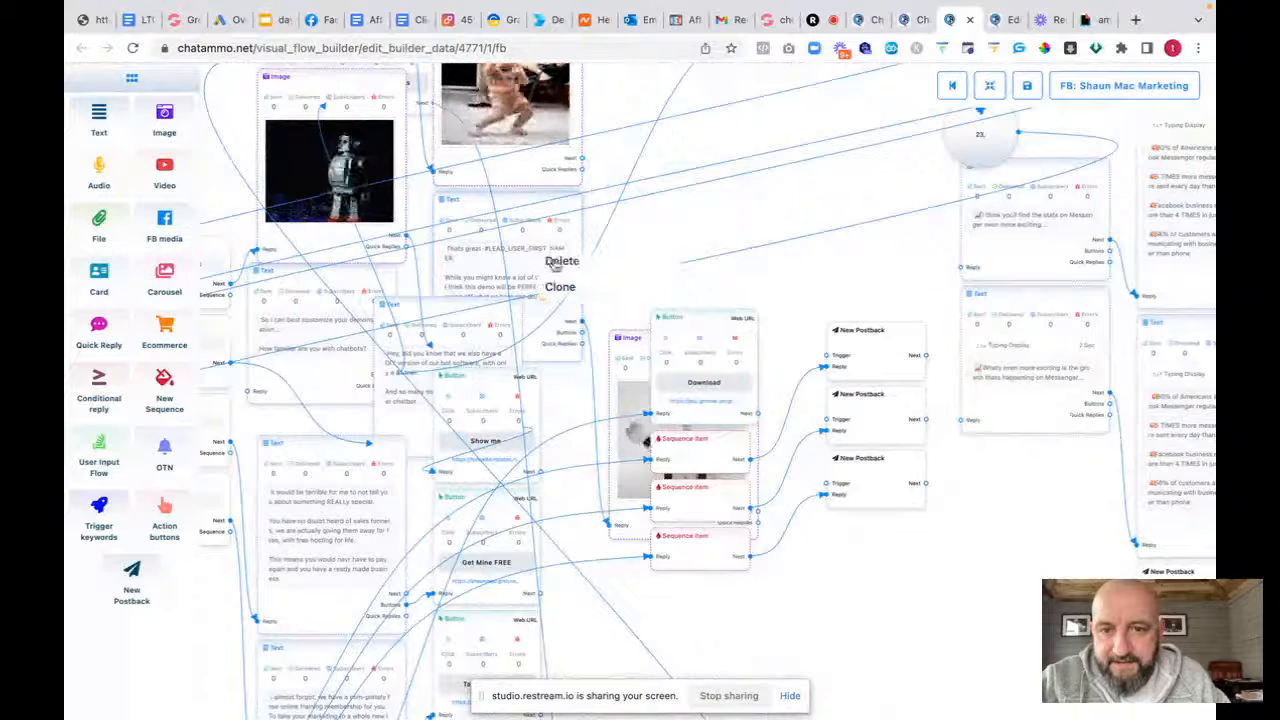
pyautogui.click(556, 262)
pyautogui.rightClick(478, 110)
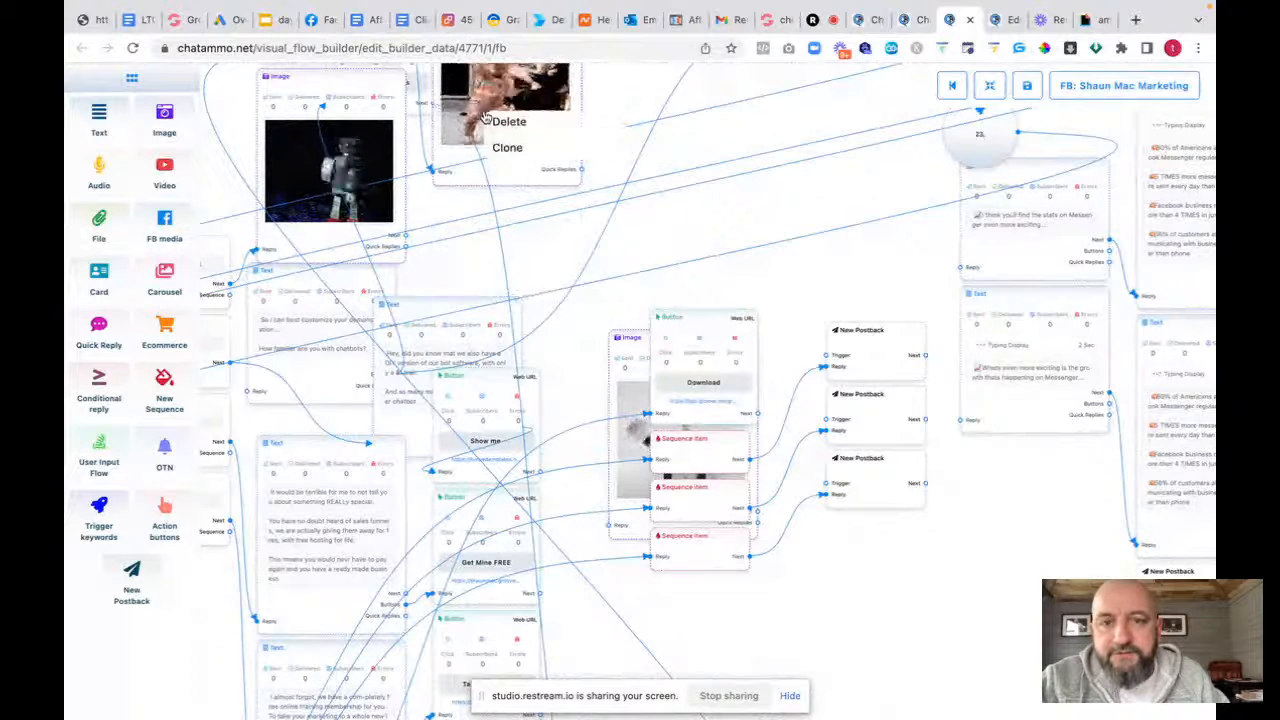
pyautogui.click(498, 120)
pyautogui.rightClick(368, 146)
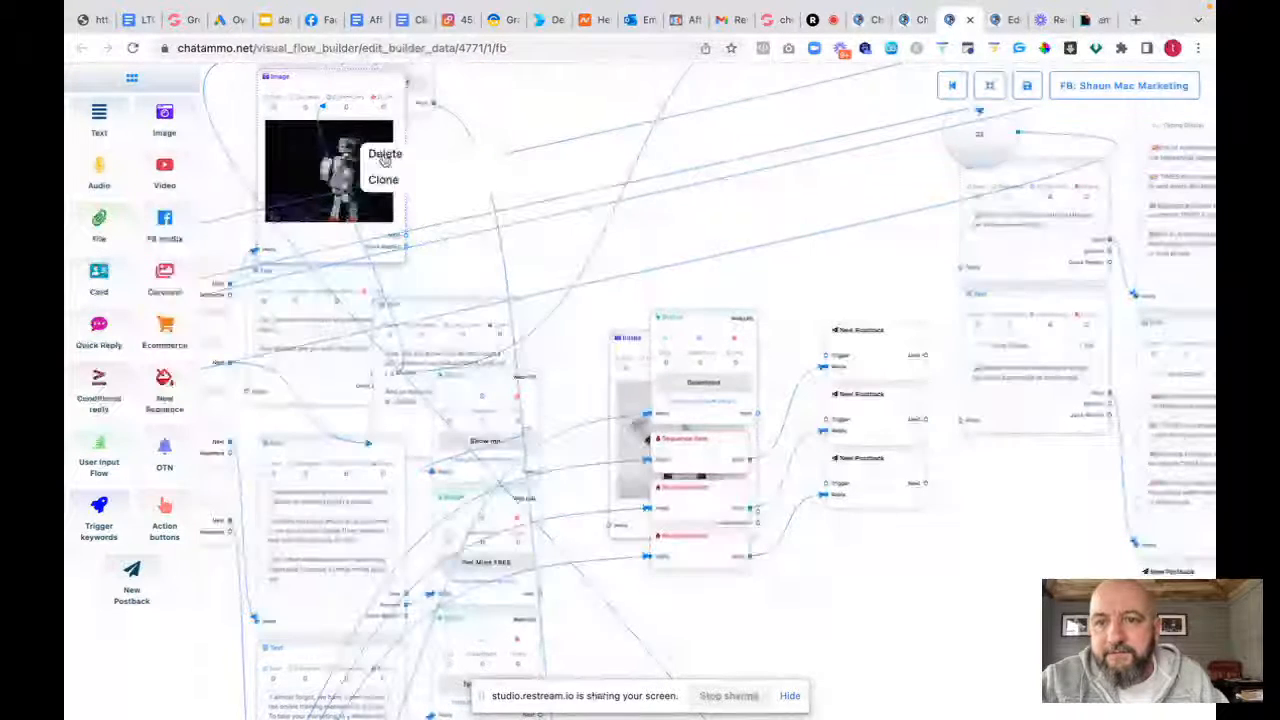
pyautogui.click(386, 155)
# Delete the Take me there button node
pyautogui.moveTo(307, 306); pyautogui.dragTo(477, 228)
pyautogui.rightClick(394, 165)
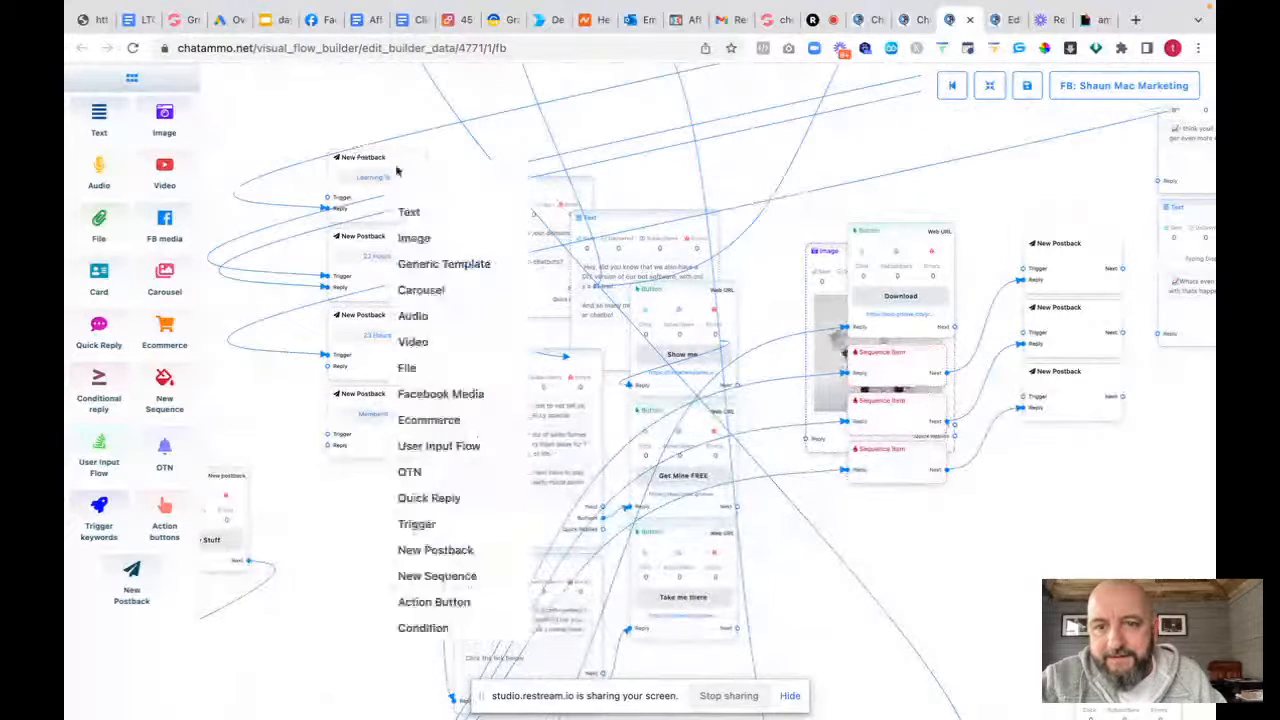
pyautogui.click(353, 193)
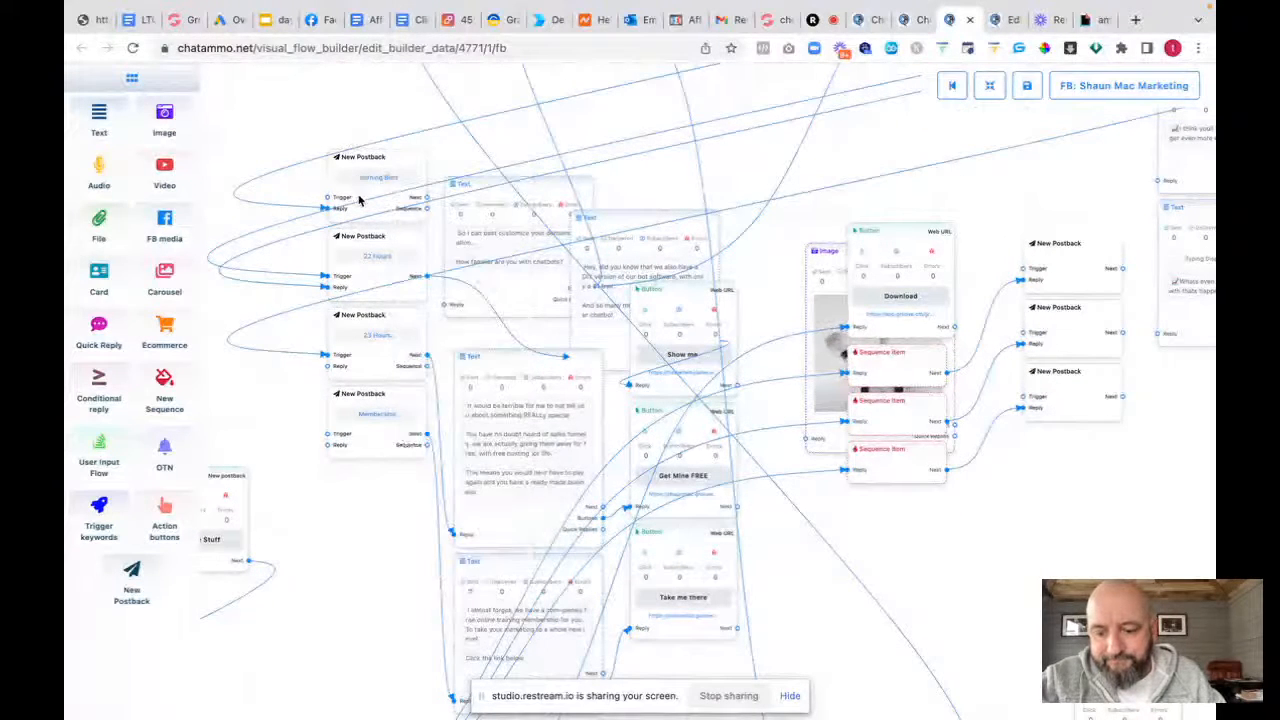
pyautogui.rightClick(359, 201)
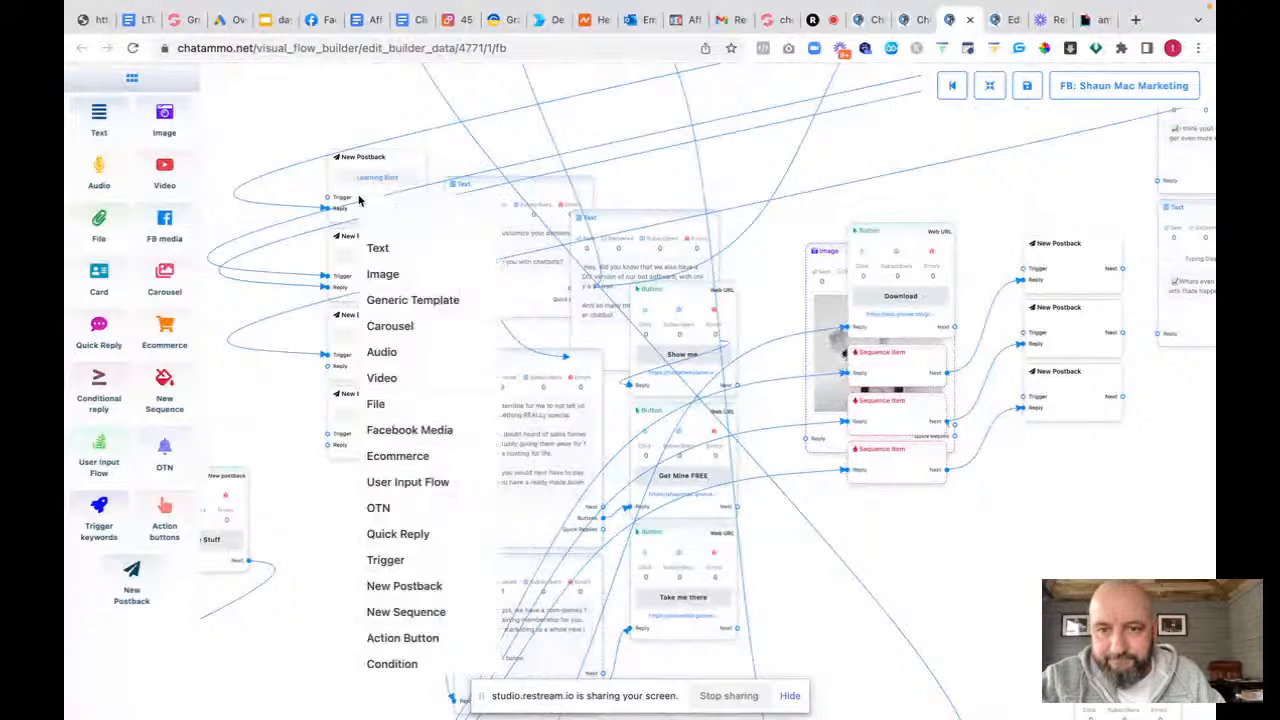
pyautogui.click(312, 530)
pyautogui.rightClick(491, 211)
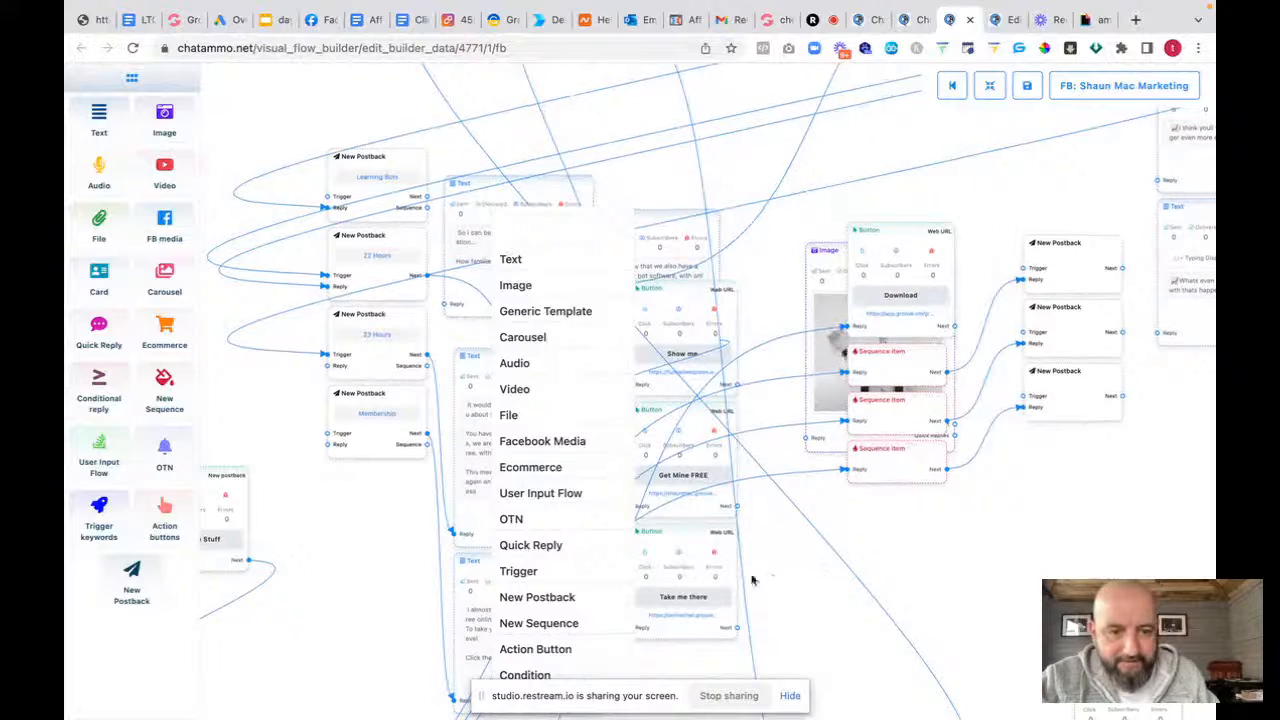
pyautogui.click(698, 571)
pyautogui.click(719, 577)
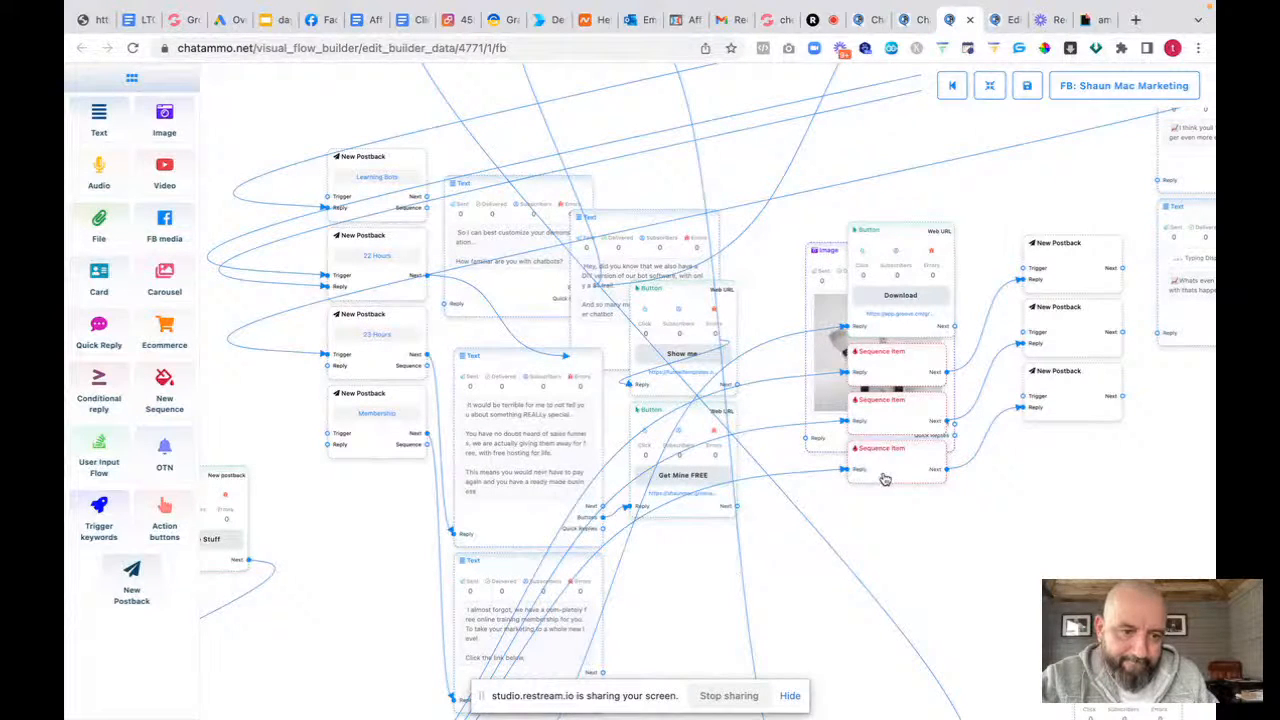
# Move the Sequence Item, New Postback, Text and Download button nodes lower on the canvas
pyautogui.moveTo(888, 479); pyautogui.dragTo(866, 610)
pyautogui.moveTo(803, 500); pyautogui.dragTo(899, 172)
pyautogui.moveTo(404, 419); pyautogui.dragTo(400, 594)
pyautogui.moveTo(845, 260); pyautogui.dragTo(477, 366)
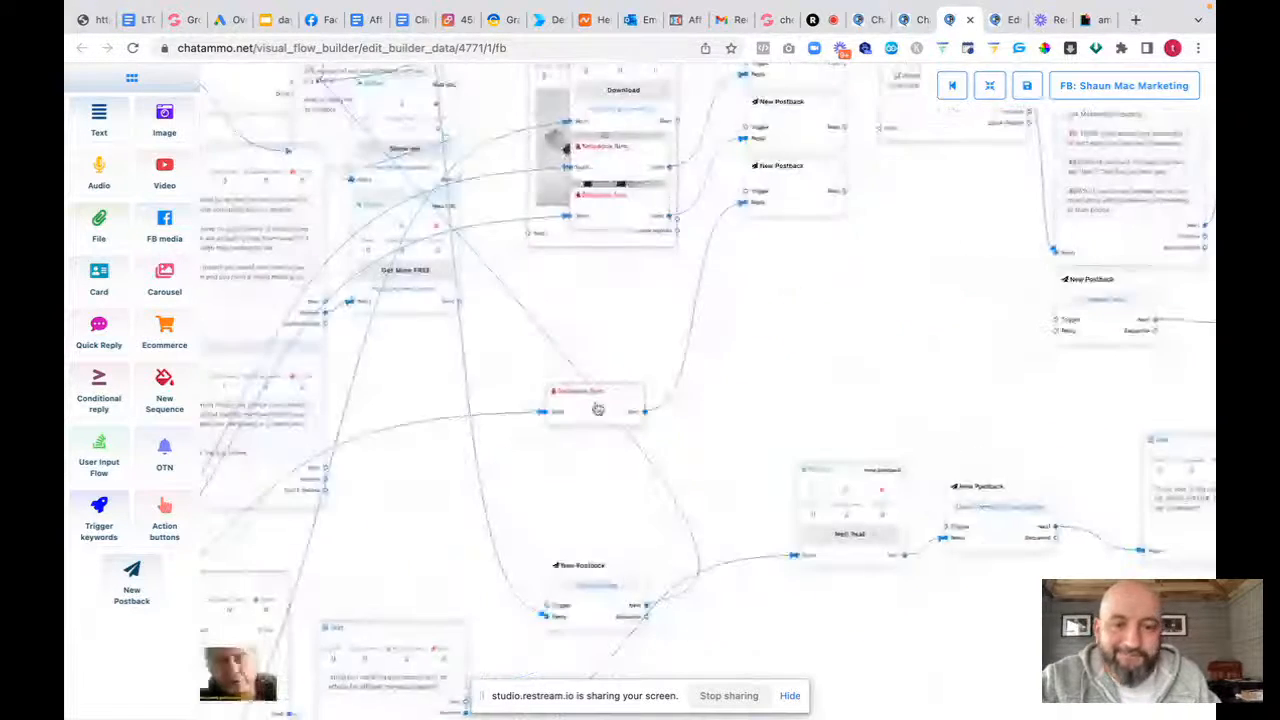
pyautogui.moveTo(615, 222); pyautogui.dragTo(545, 700)
pyautogui.moveTo(616, 172); pyautogui.dragTo(509, 679)
pyautogui.moveTo(785, 203); pyautogui.dragTo(740, 678)
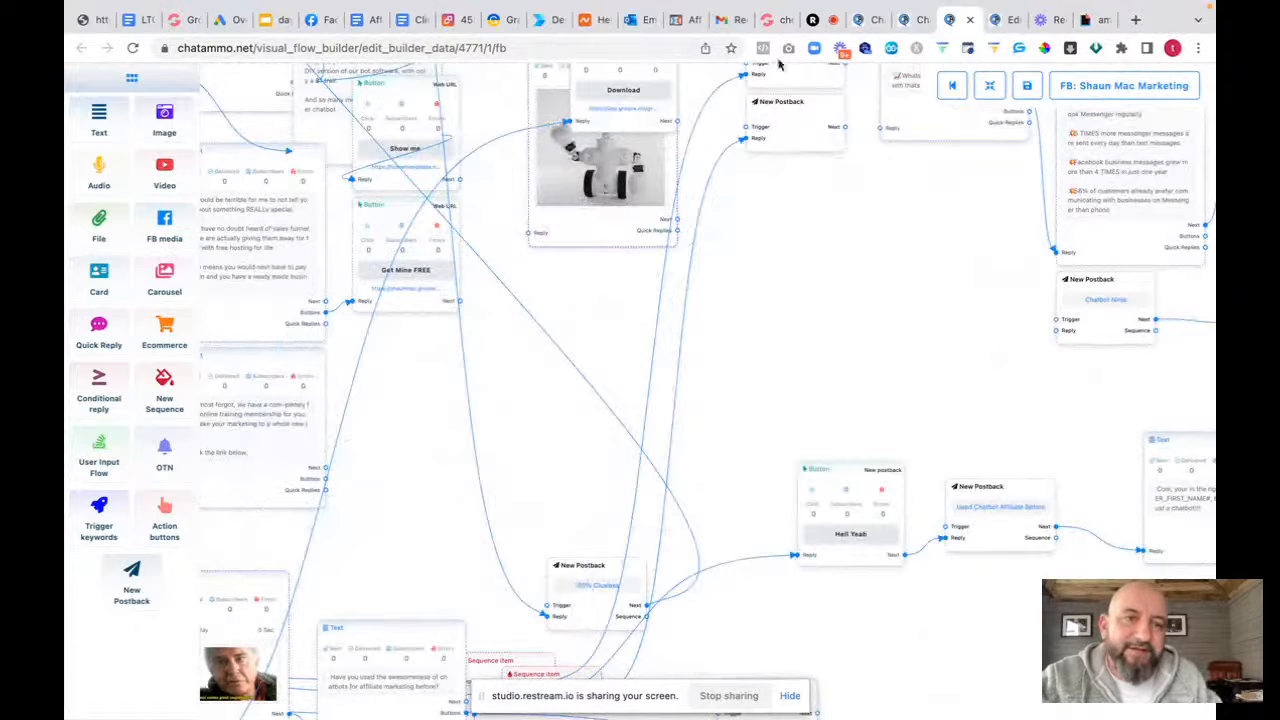
pyautogui.moveTo(788, 133); pyautogui.dragTo(808, 603)
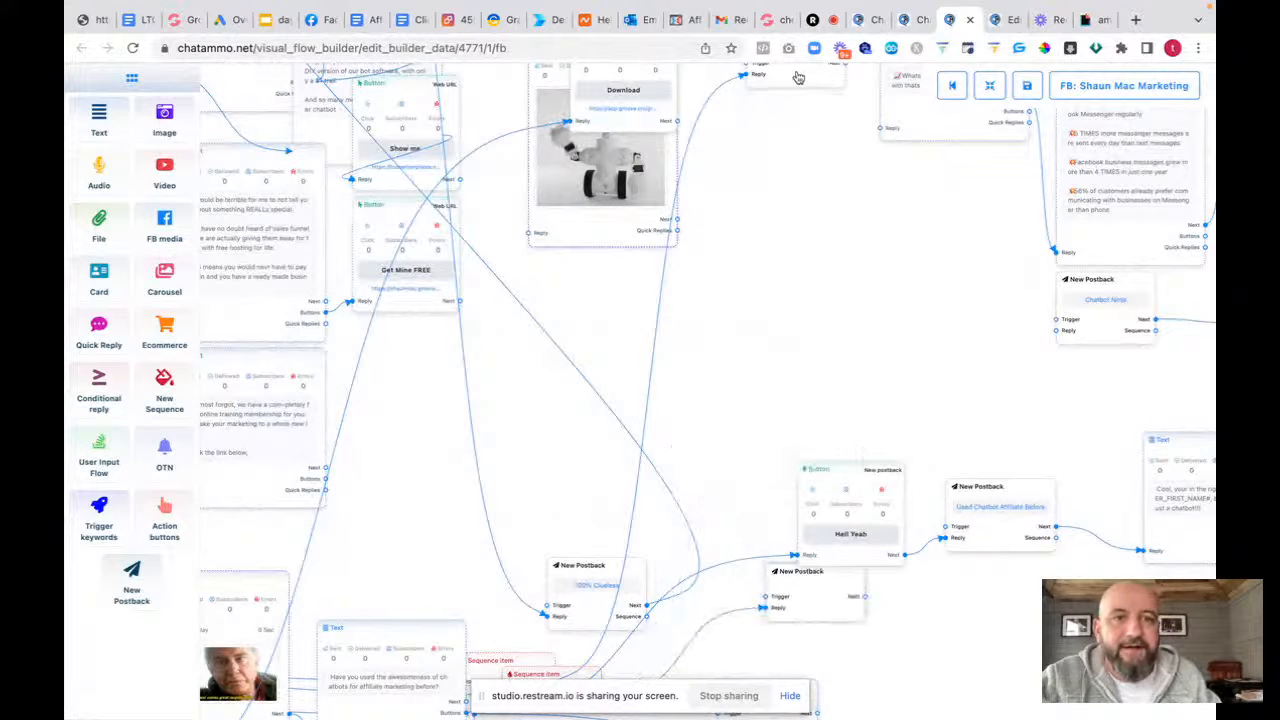
pyautogui.moveTo(798, 78); pyautogui.dragTo(771, 665)
pyautogui.moveTo(628, 121); pyautogui.dragTo(632, 682)
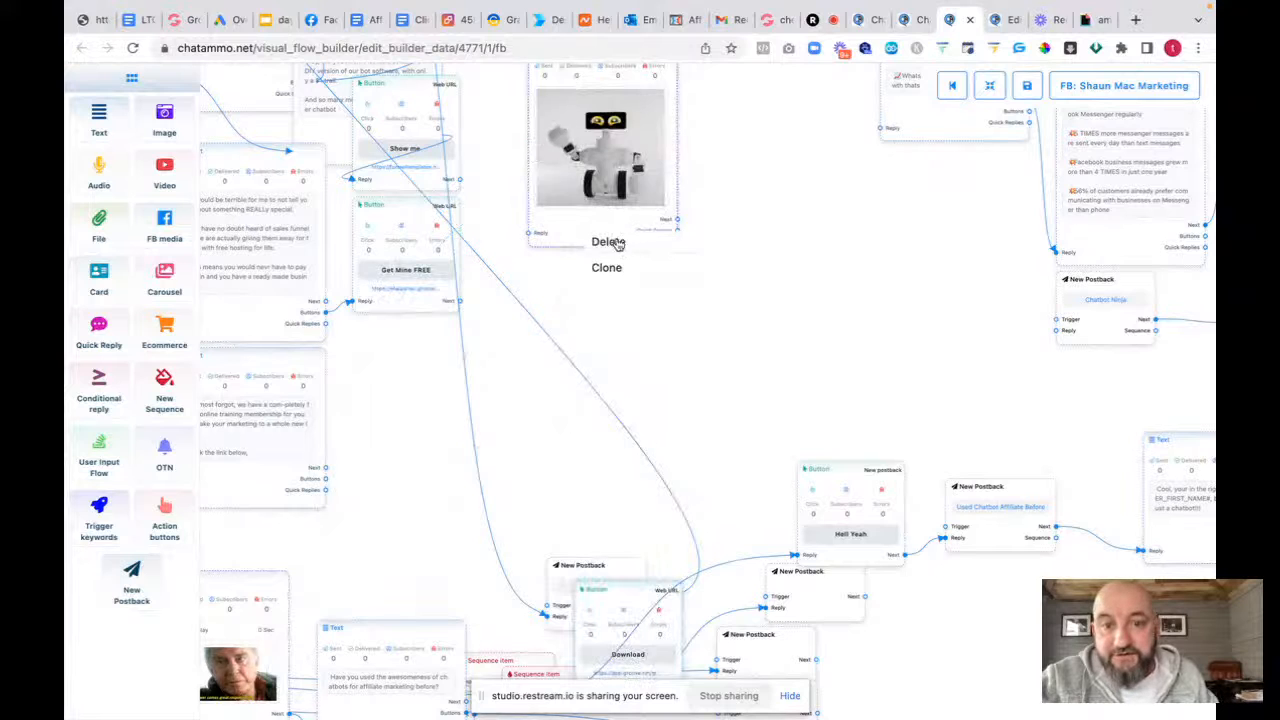
# Delete the robot image card, the Get Mine FREE button card and one more card
pyautogui.click(607, 242)
pyautogui.moveTo(526, 240); pyautogui.dragTo(783, 229)
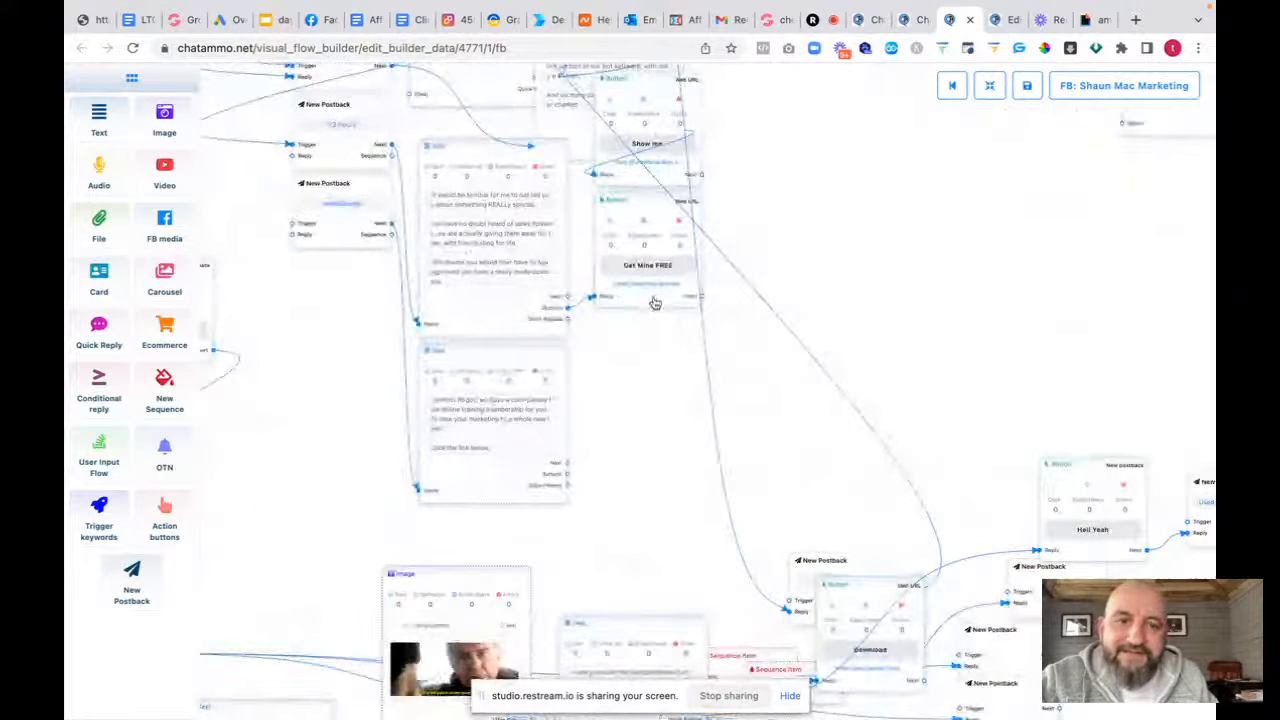
pyautogui.click(678, 310)
pyautogui.scroll(-5, 505, 488)
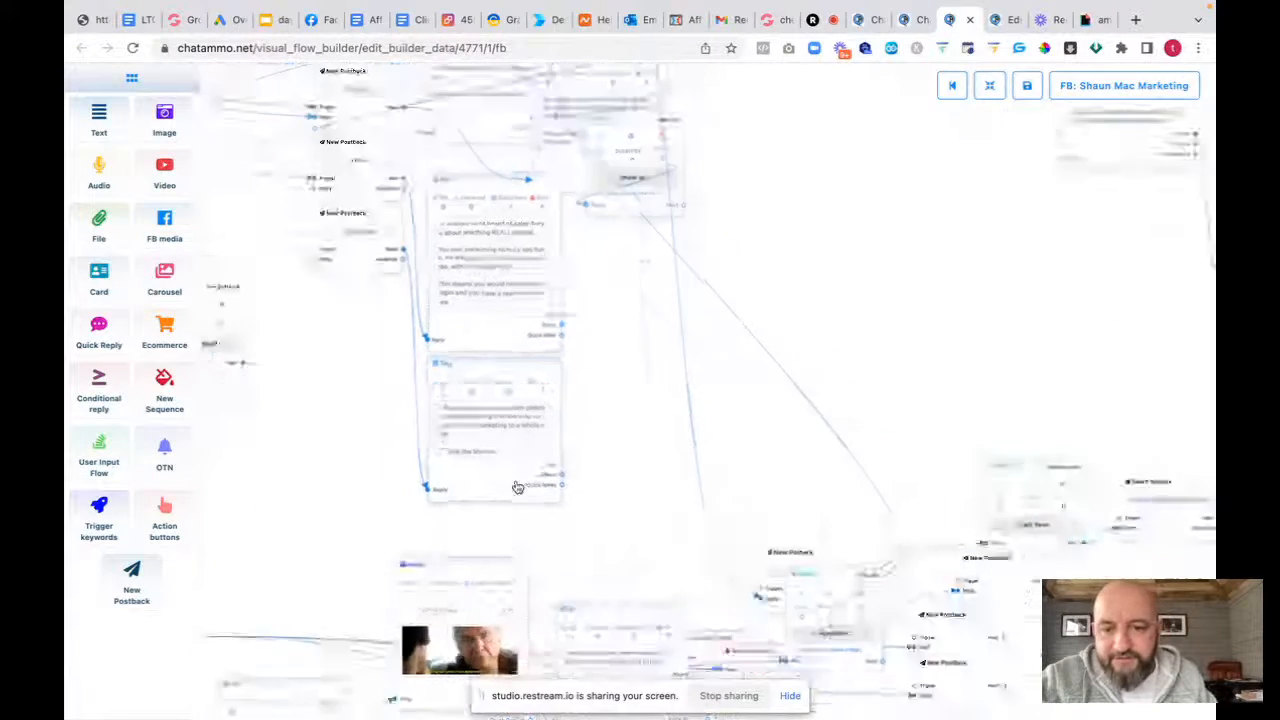
pyautogui.rightClick(500, 492)
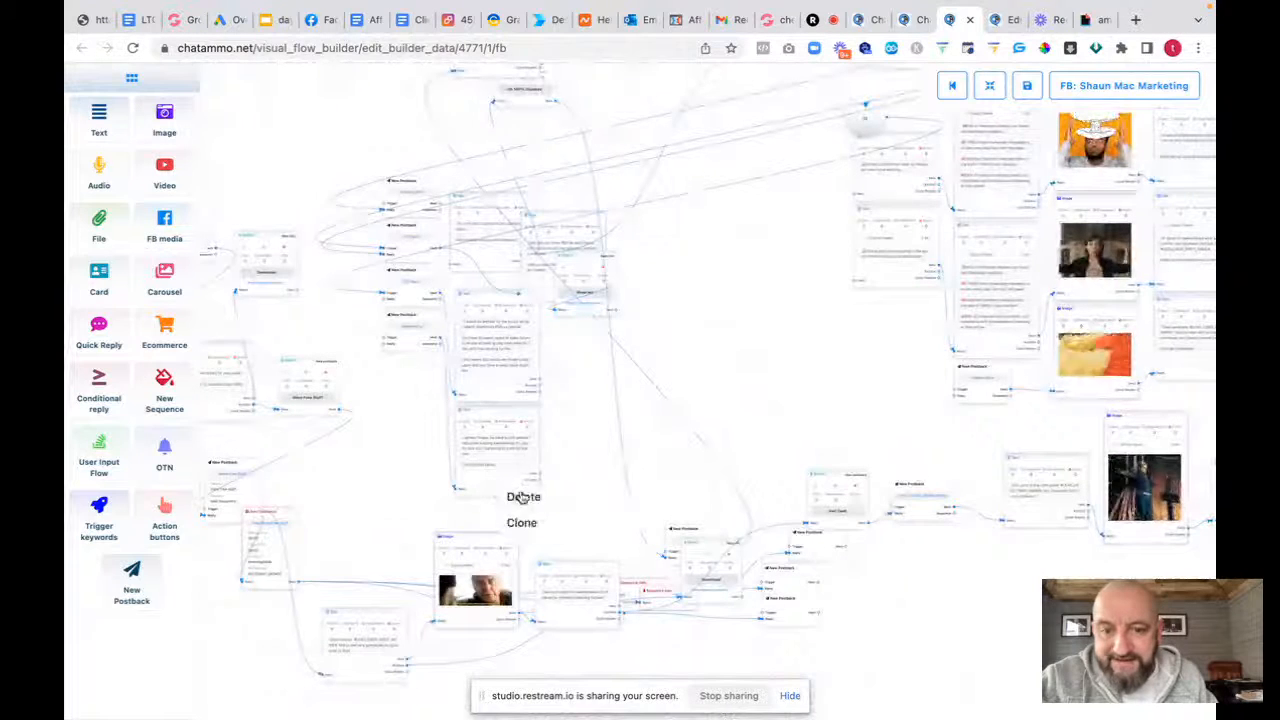
pyautogui.click(523, 497)
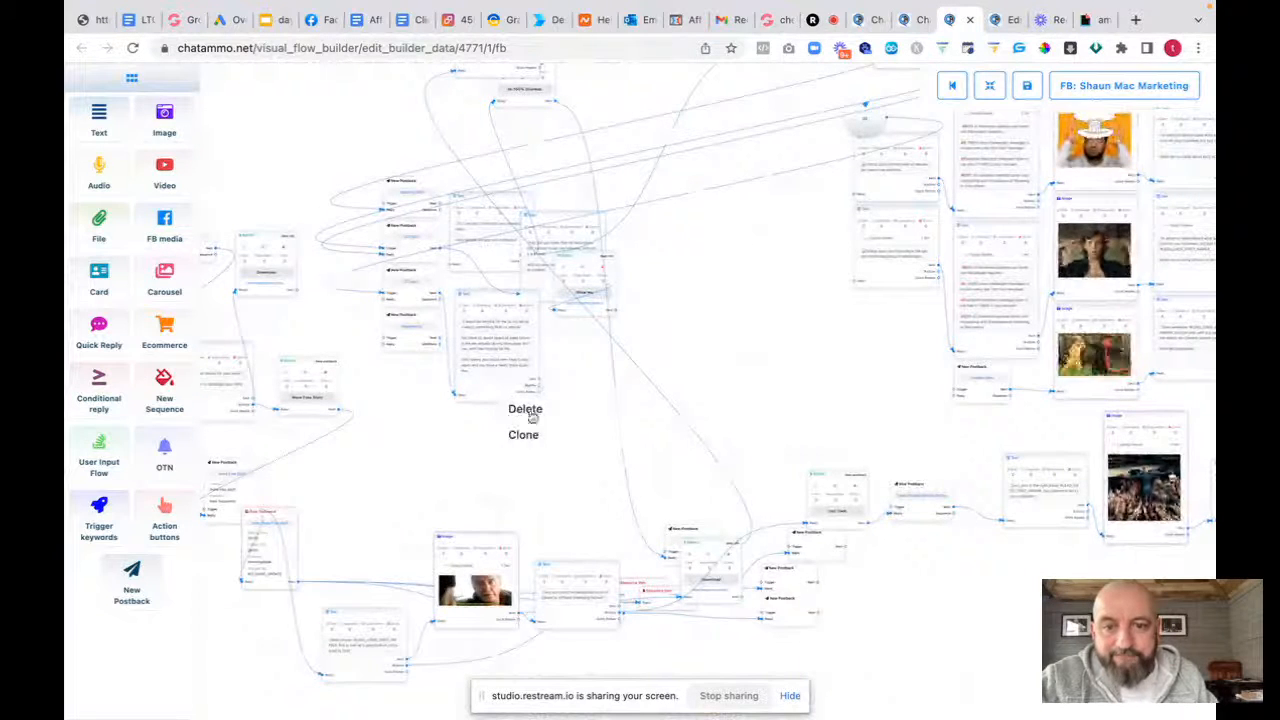
# Delete the unused flow cards and New Postback cards, pulling tangled ones aside first
pyautogui.click(530, 410)
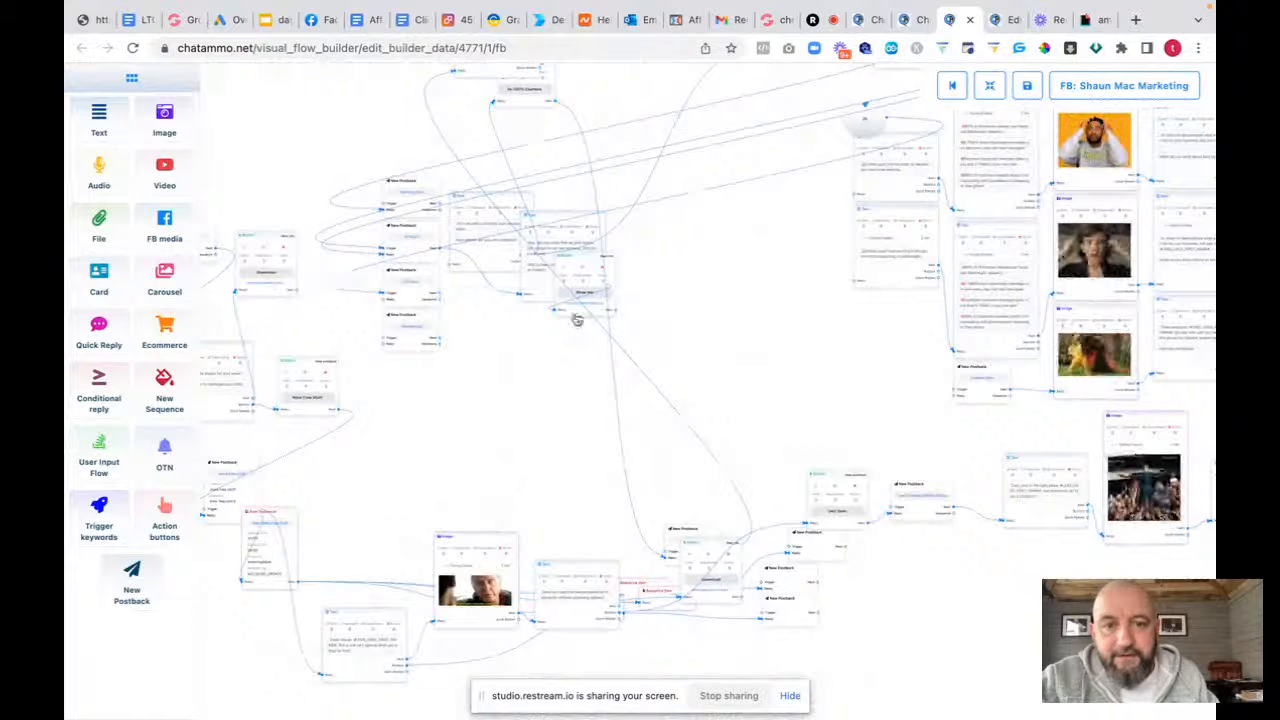
pyautogui.moveTo(577, 320); pyautogui.dragTo(832, 363)
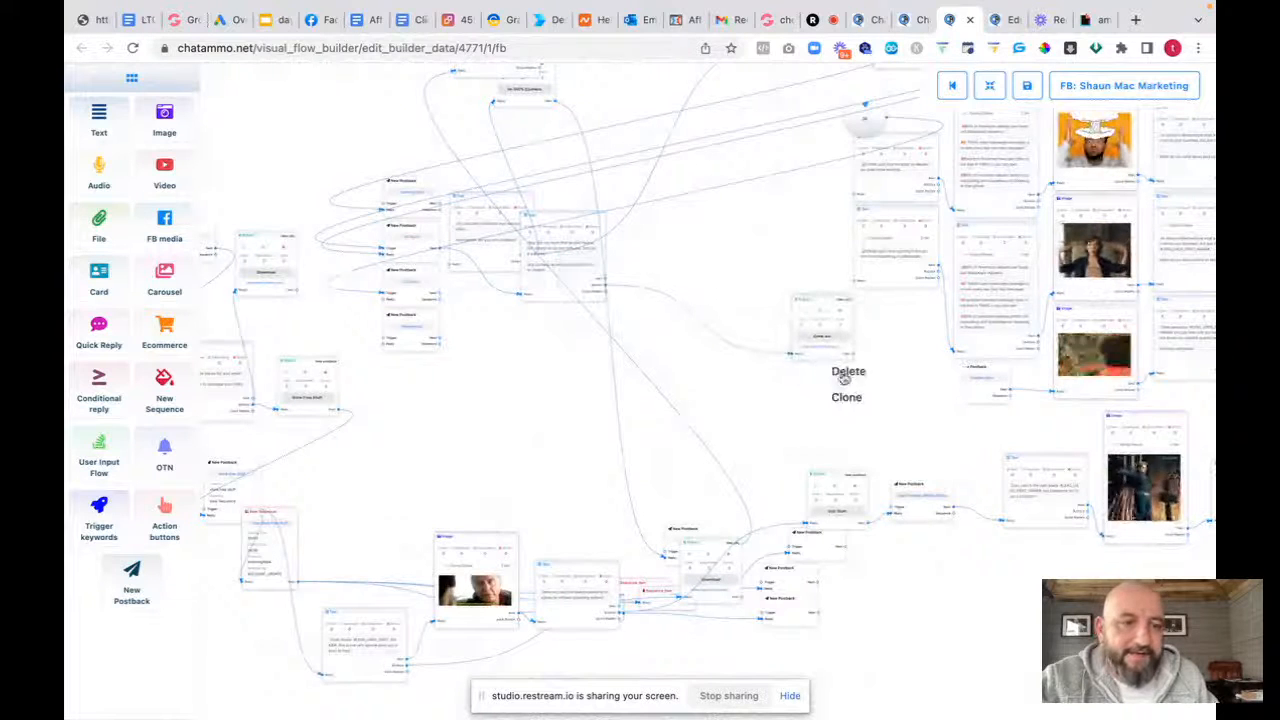
pyautogui.click(846, 373)
pyautogui.moveTo(533, 299); pyautogui.dragTo(763, 325)
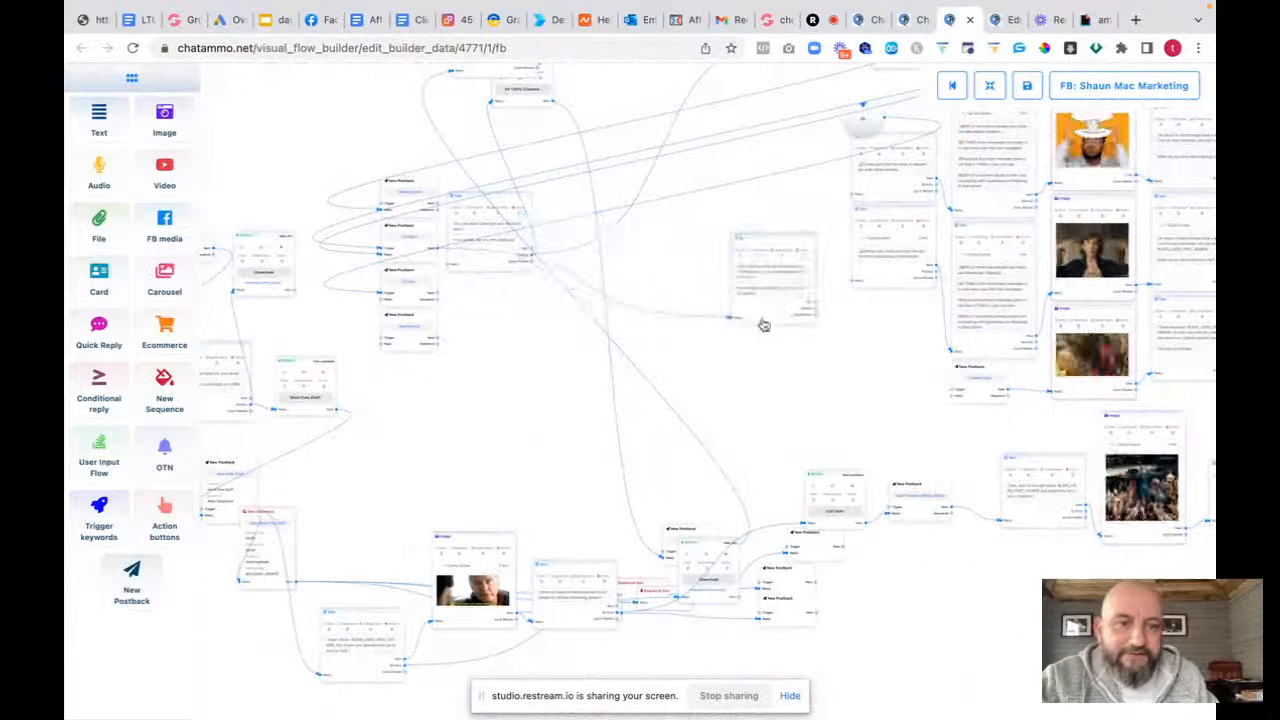
pyautogui.click(785, 338)
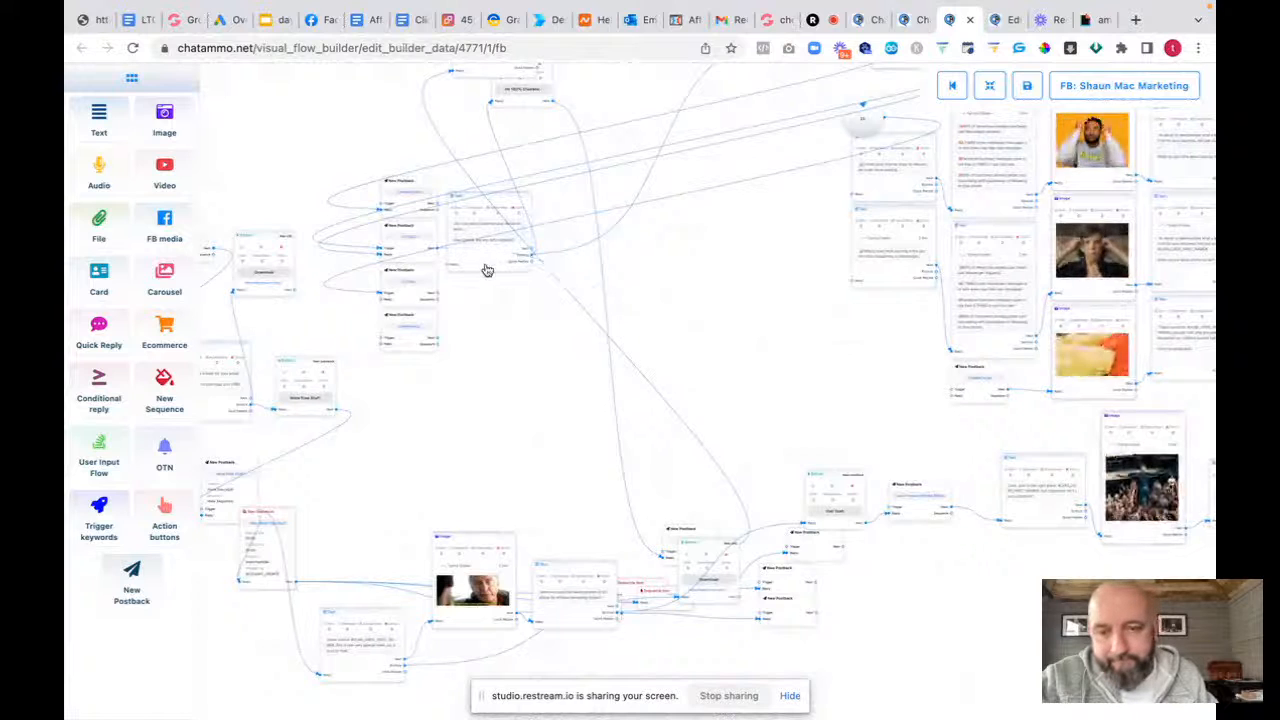
pyautogui.click(507, 277)
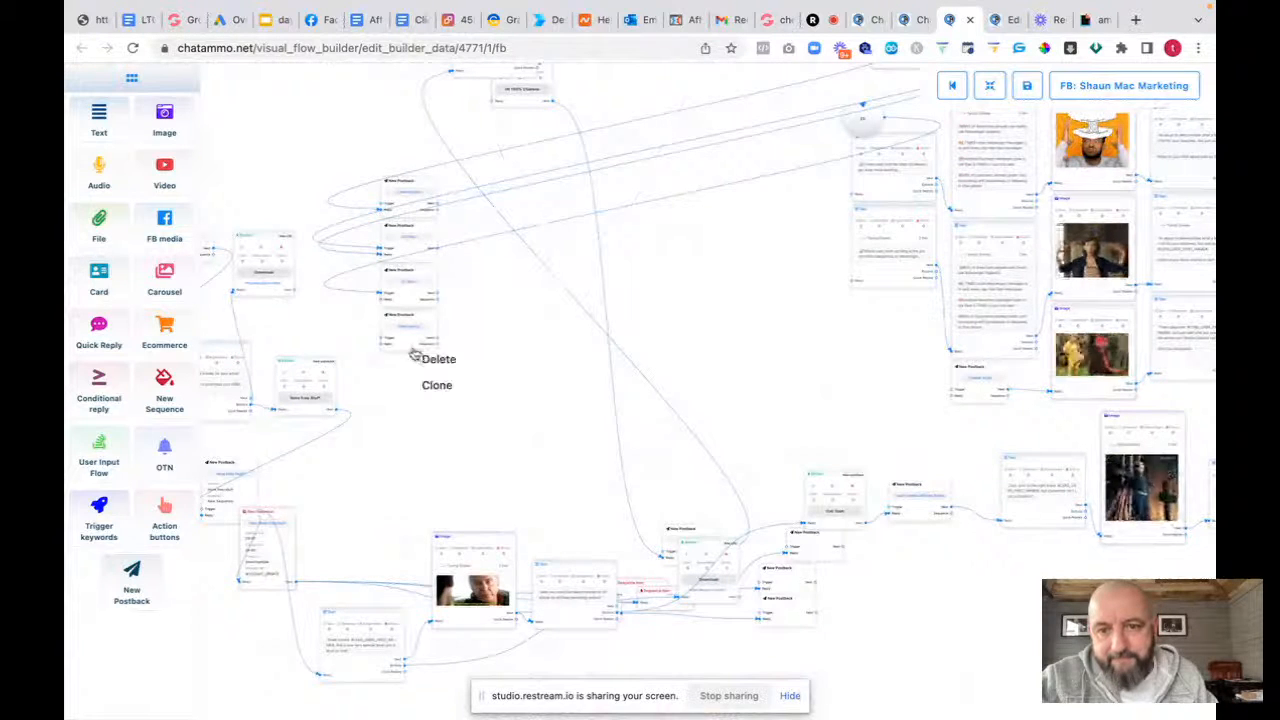
pyautogui.click(437, 361)
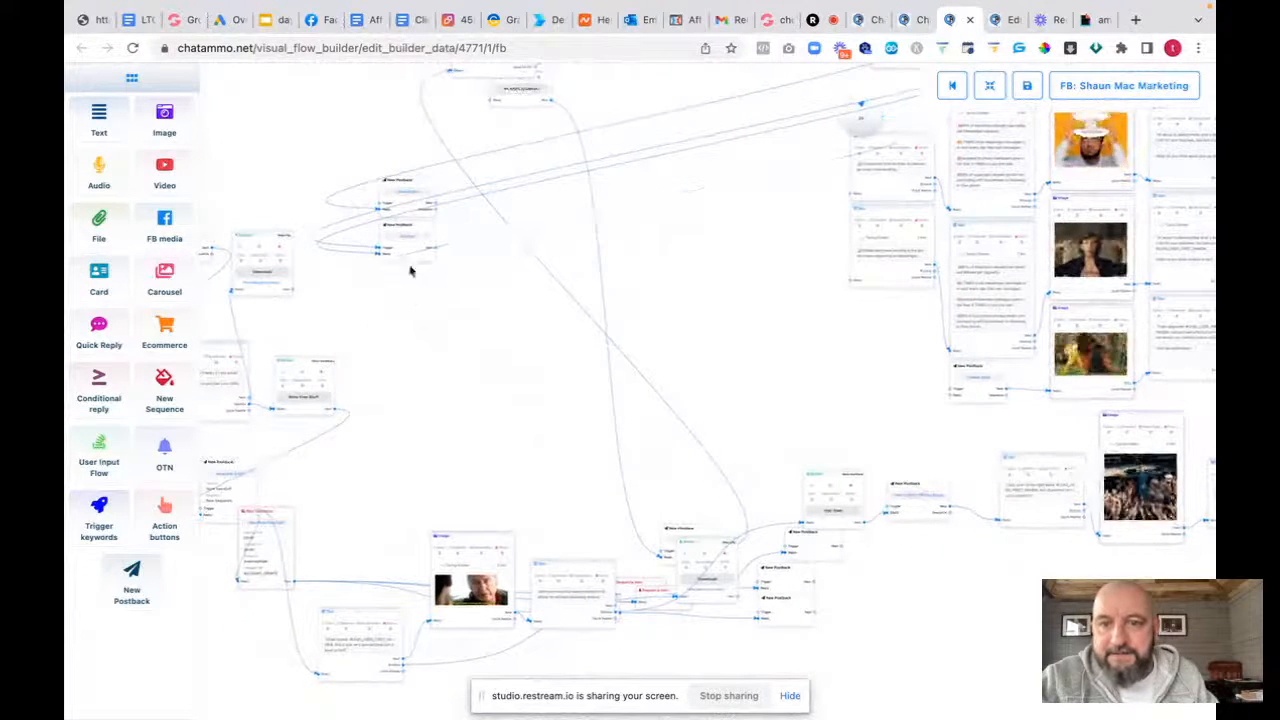
pyautogui.click(432, 270)
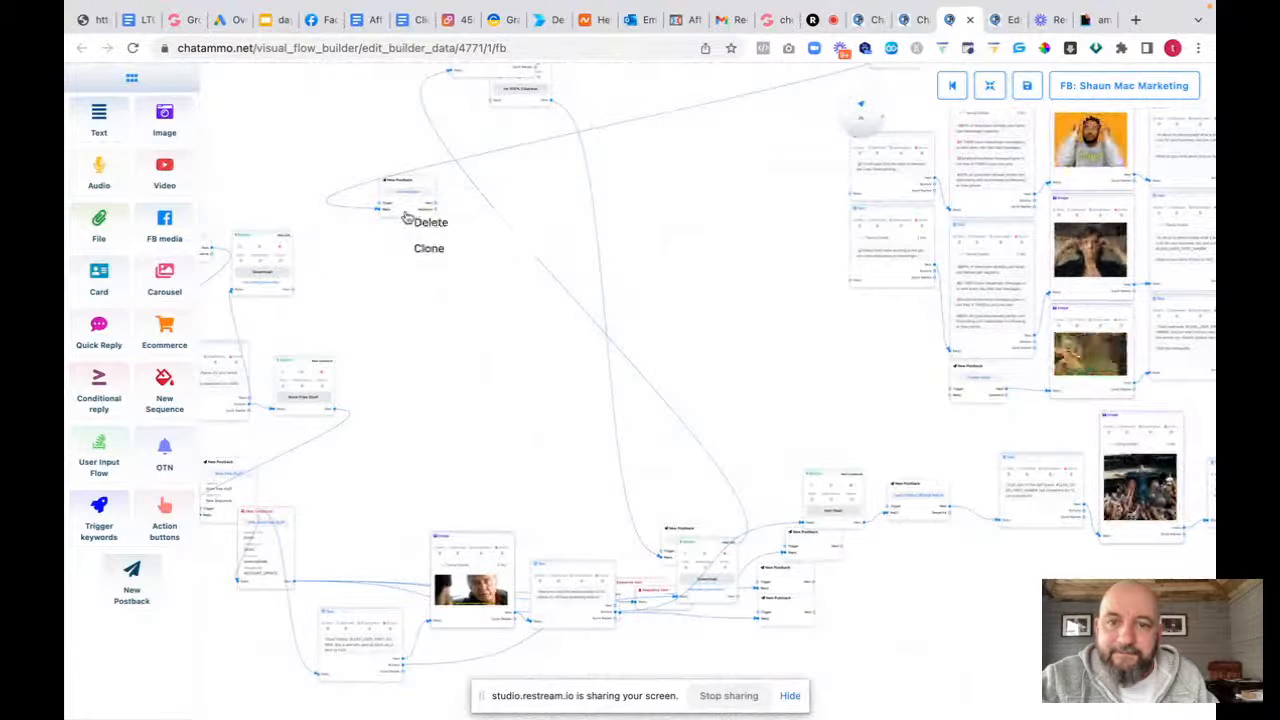
pyautogui.click(431, 223)
# Delete the small node and the top node, then auto-rearrange the remaining flow
pyautogui.hscroll(5, 740, 246)
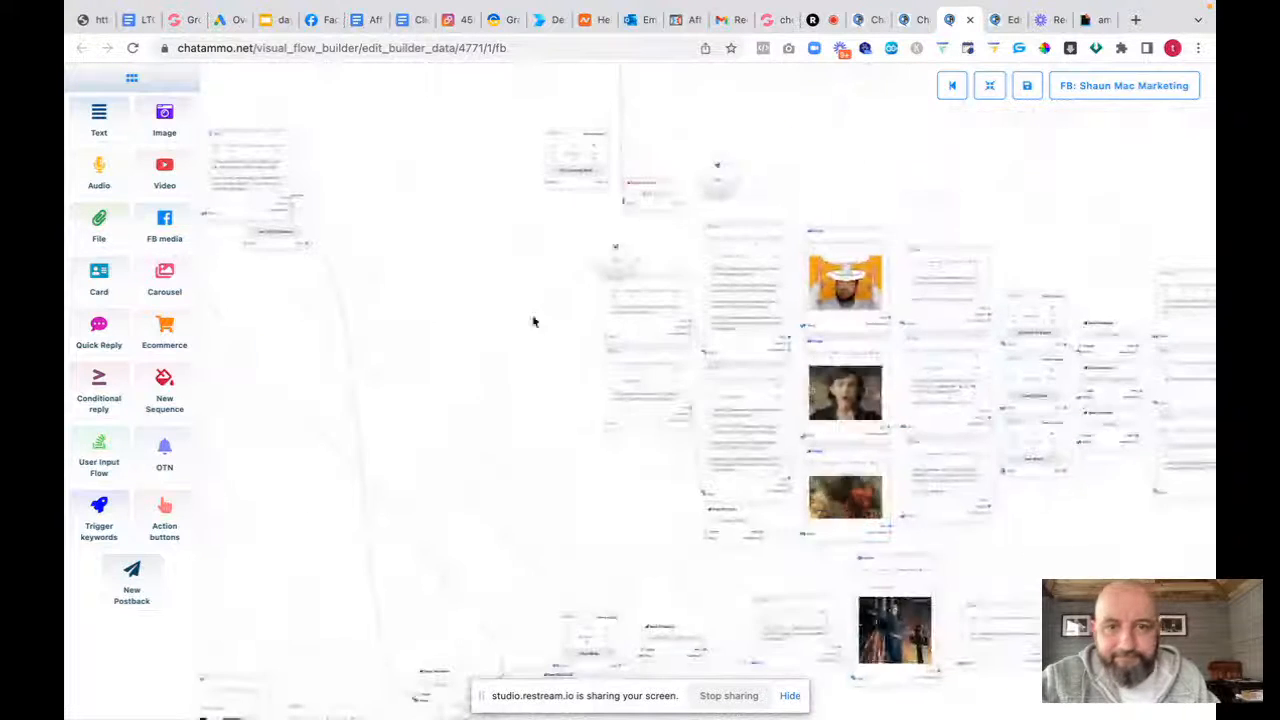
pyautogui.rightClick(578, 191)
pyautogui.click(602, 193)
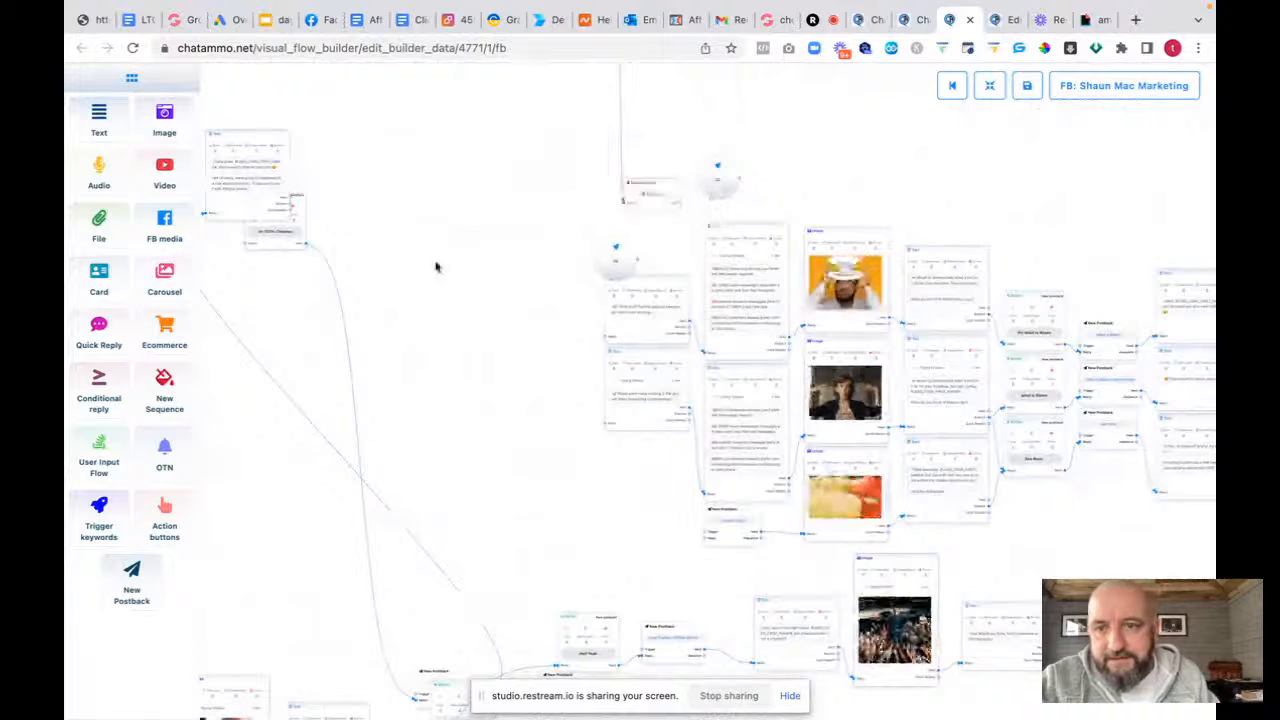
pyautogui.moveTo(434, 266); pyautogui.dragTo(774, 294)
pyautogui.moveTo(571, 374); pyautogui.dragTo(600, 490)
pyautogui.moveTo(822, 432); pyautogui.dragTo(801, 150)
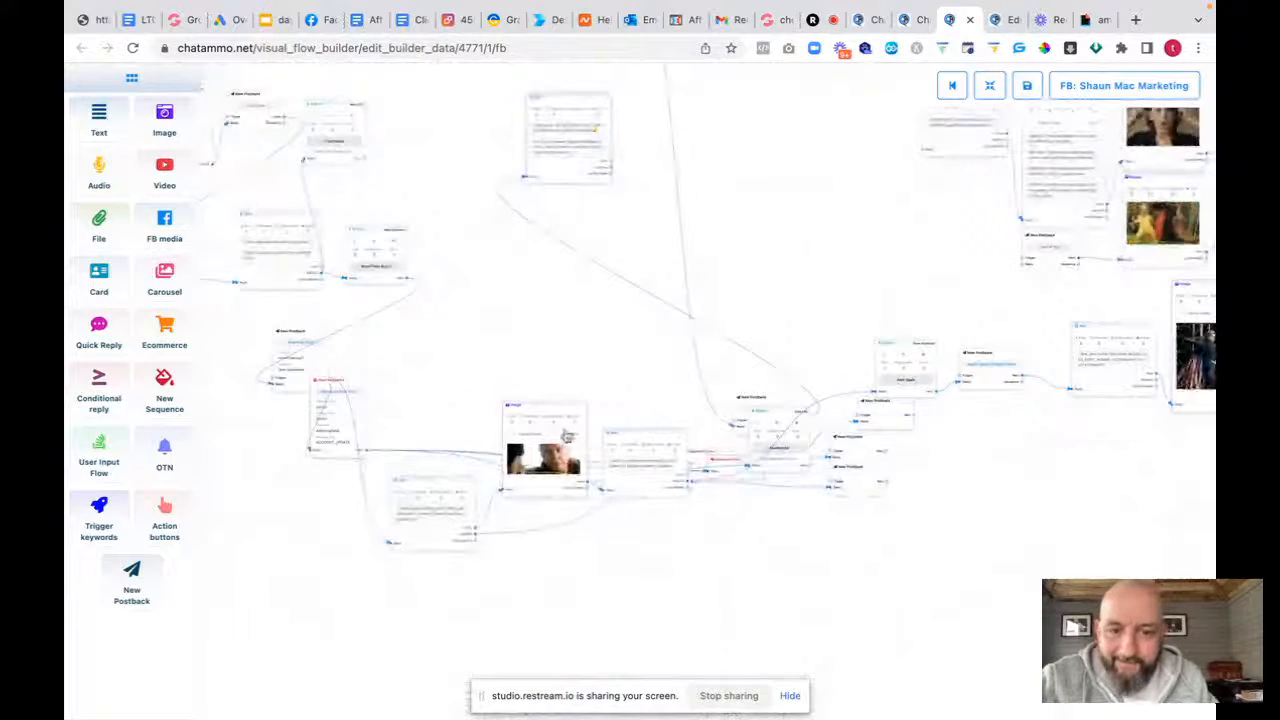
pyautogui.rightClick(568, 176)
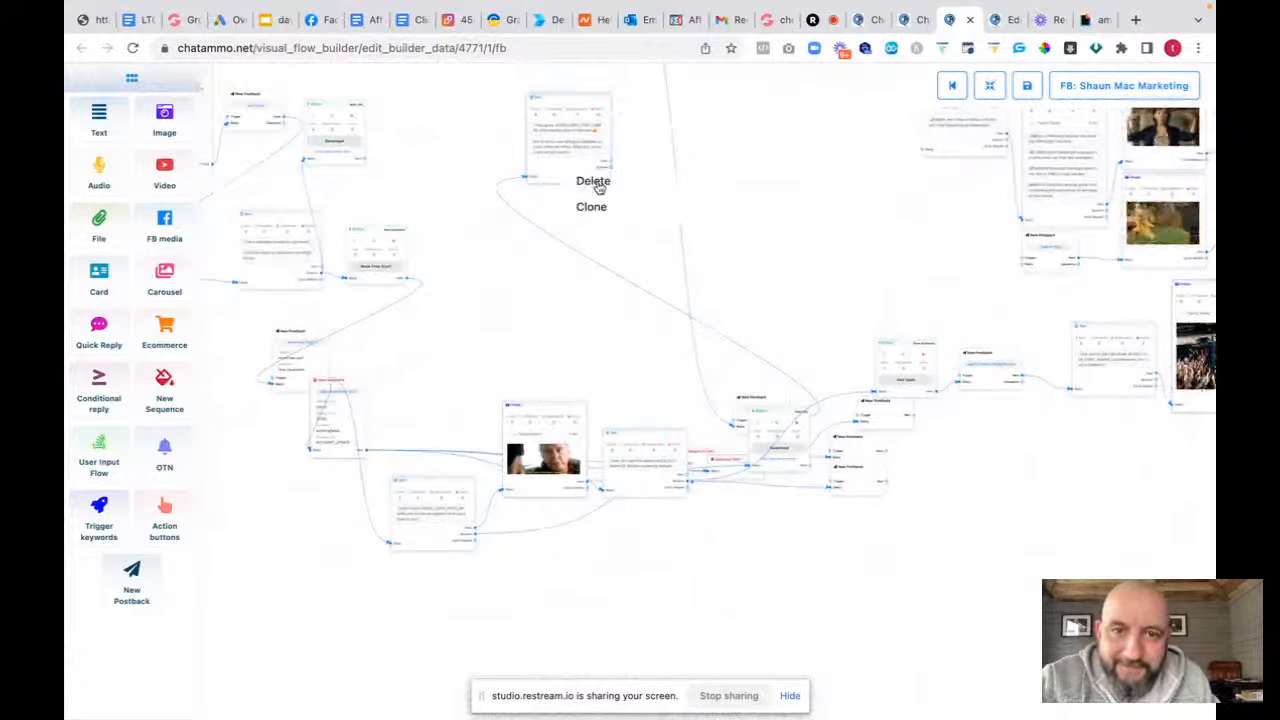
pyautogui.click(594, 180)
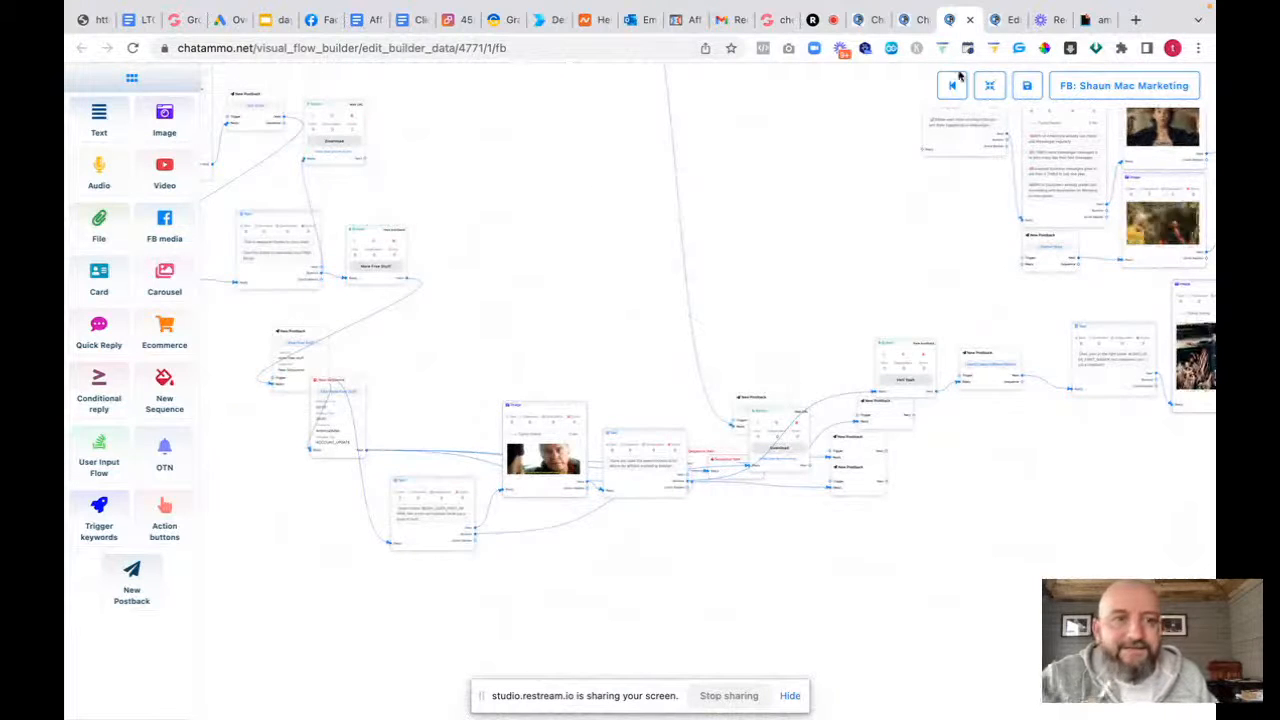
pyautogui.click(990, 85)
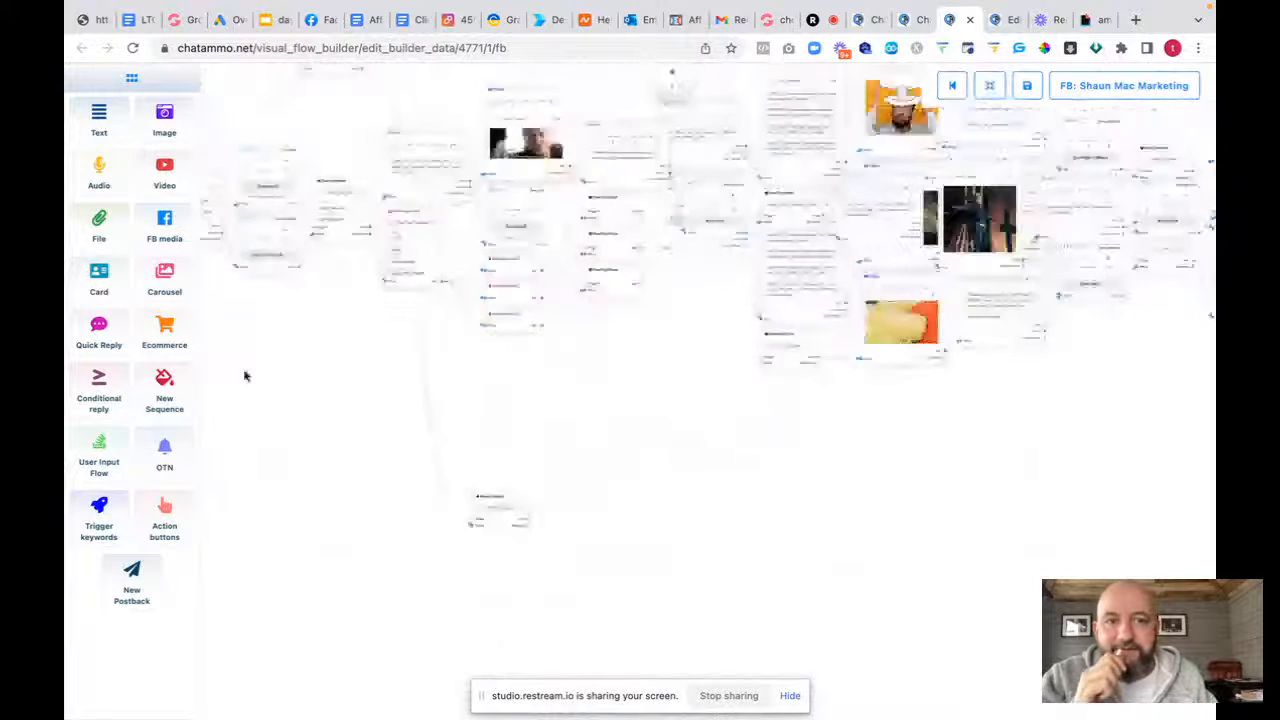
# Delete the top node and two small nodes near the middle of the flow
pyautogui.moveTo(668, 186); pyautogui.dragTo(854, 503)
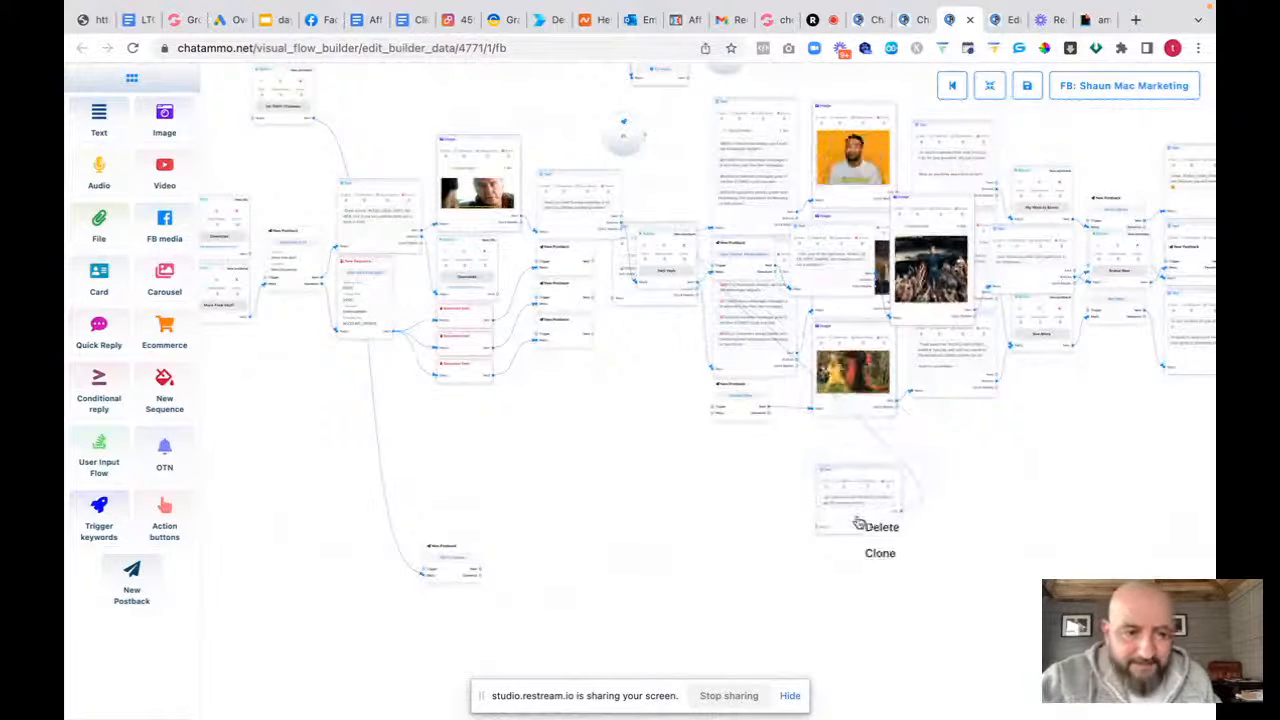
pyautogui.click(883, 526)
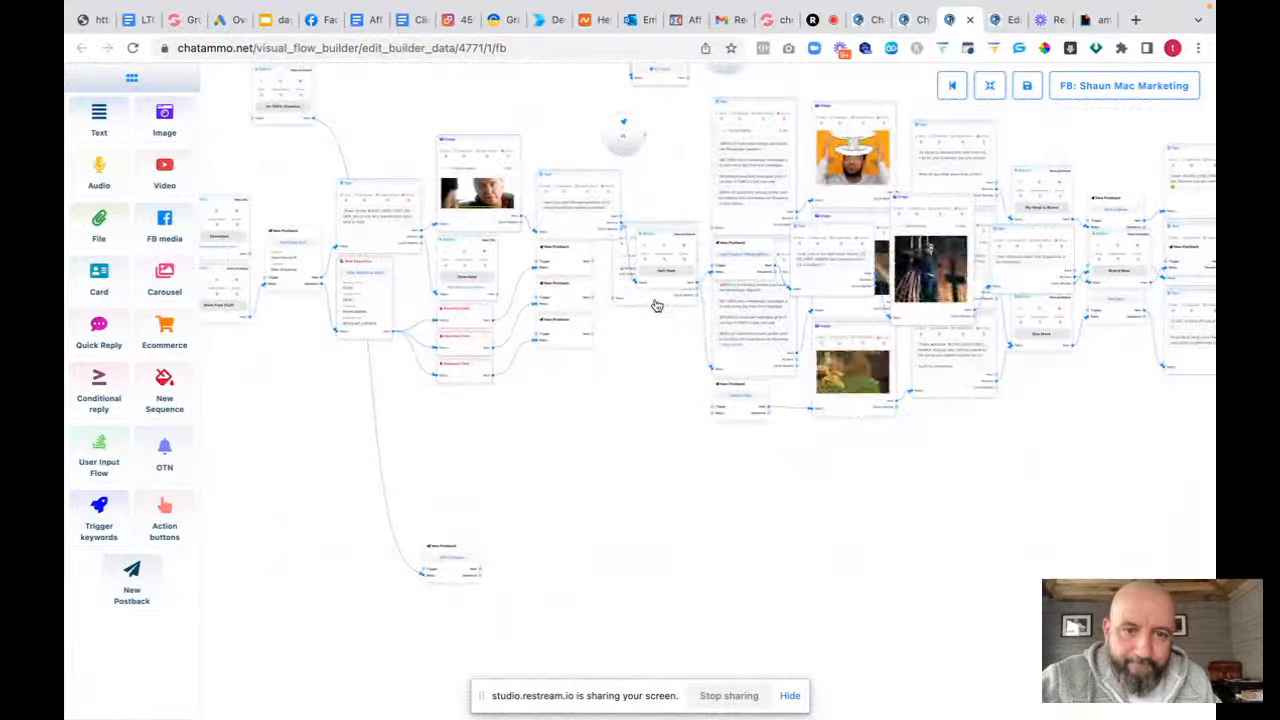
pyautogui.rightClick(656, 305)
pyautogui.click(674, 314)
pyautogui.rightClick(738, 416)
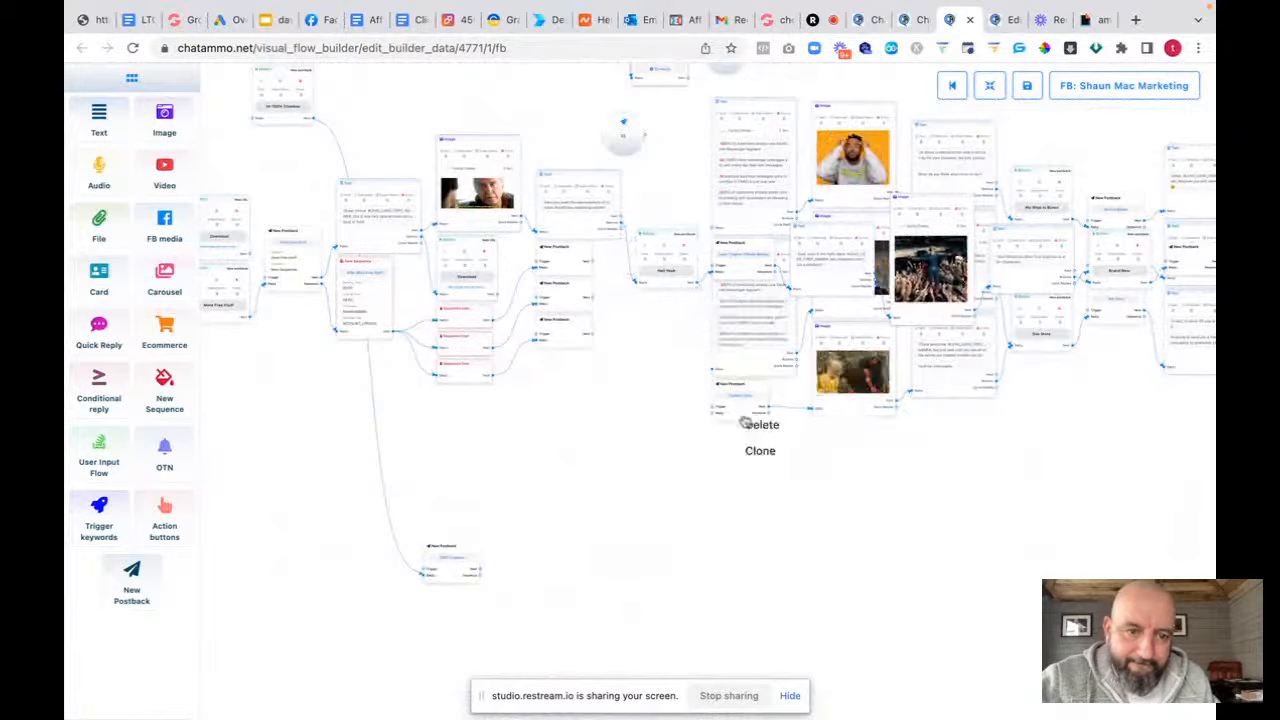
pyautogui.click(752, 423)
pyautogui.rightClick(763, 369)
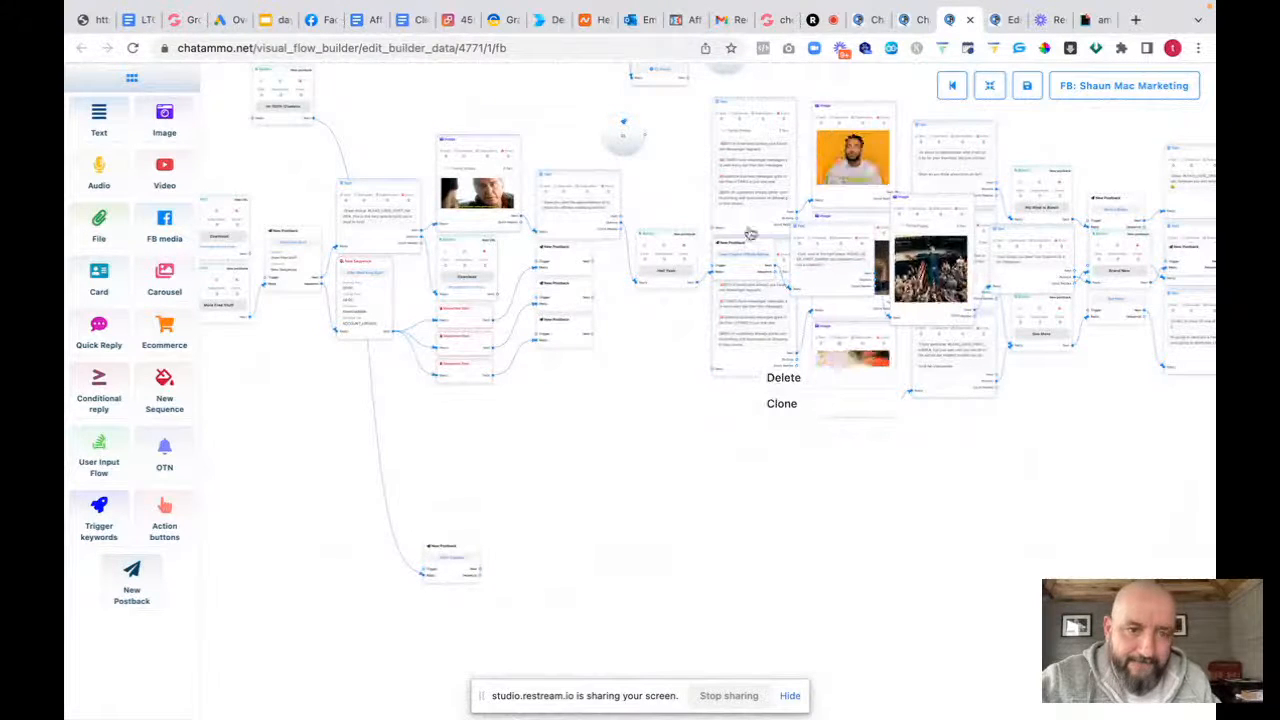
pyautogui.rightClick(832, 288)
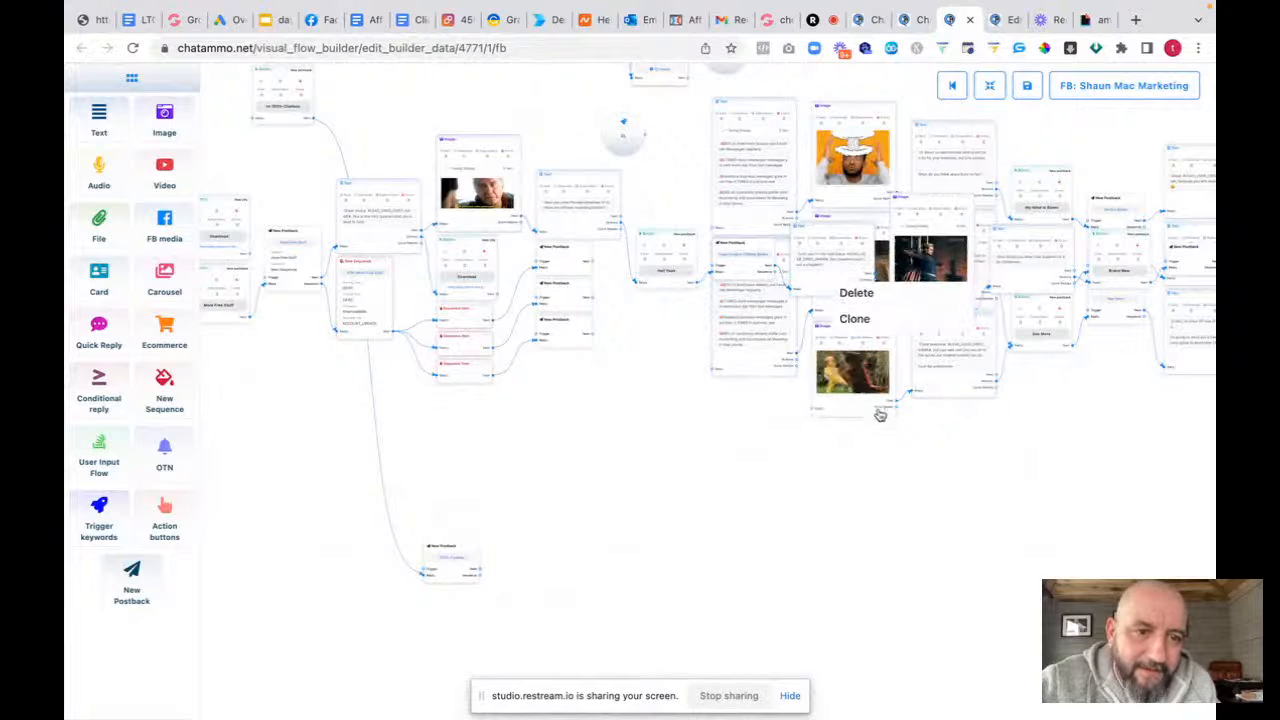
pyautogui.click(883, 421)
# Delete the lower GIF image node, the text below the large image, and the large image
pyautogui.rightClick(864, 416)
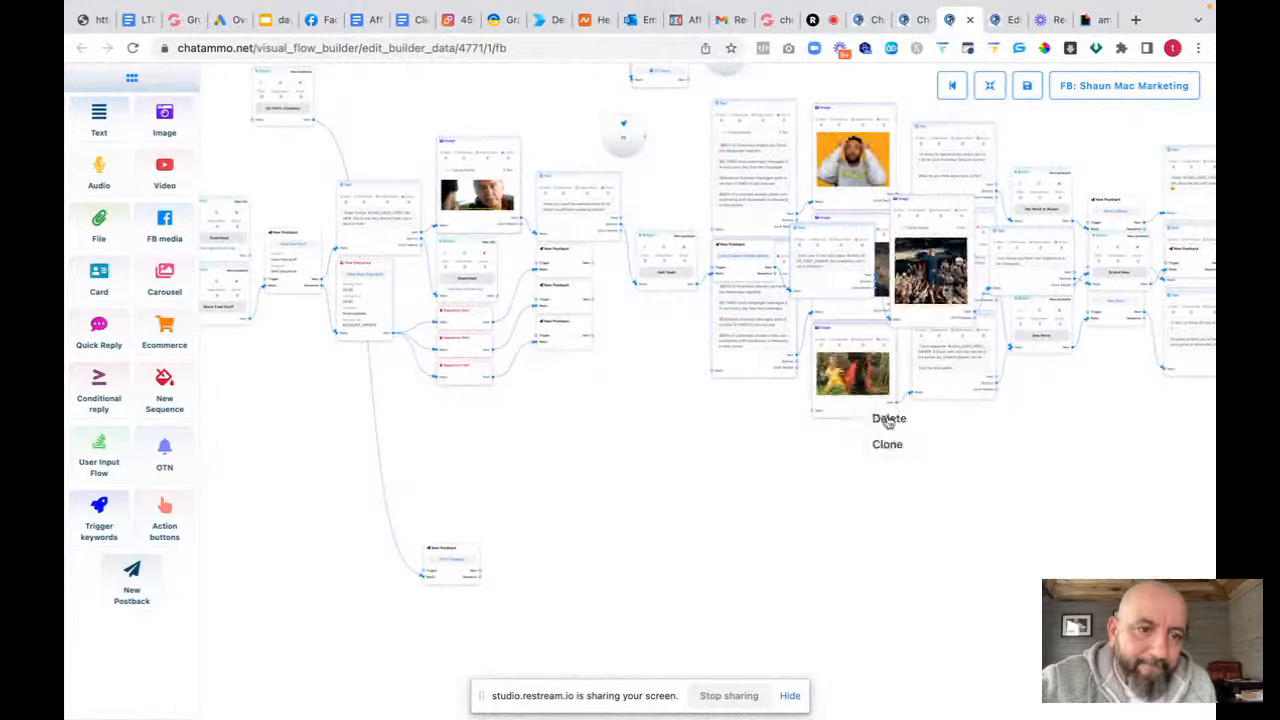
pyautogui.click(866, 418)
pyautogui.rightClick(940, 396)
pyautogui.click(952, 401)
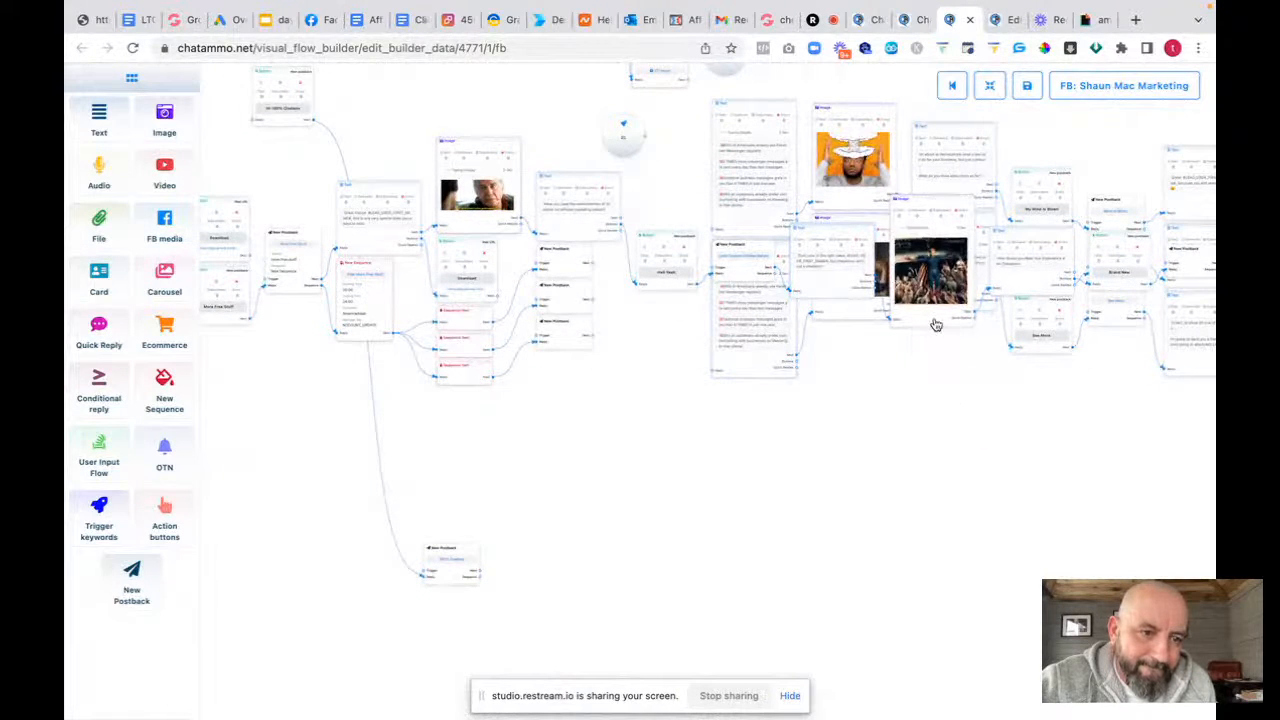
pyautogui.rightClick(936, 325)
pyautogui.click(958, 329)
# Delete the next two text nodes, the upper GIF image node and the remaining image node
pyautogui.rightClick(955, 307)
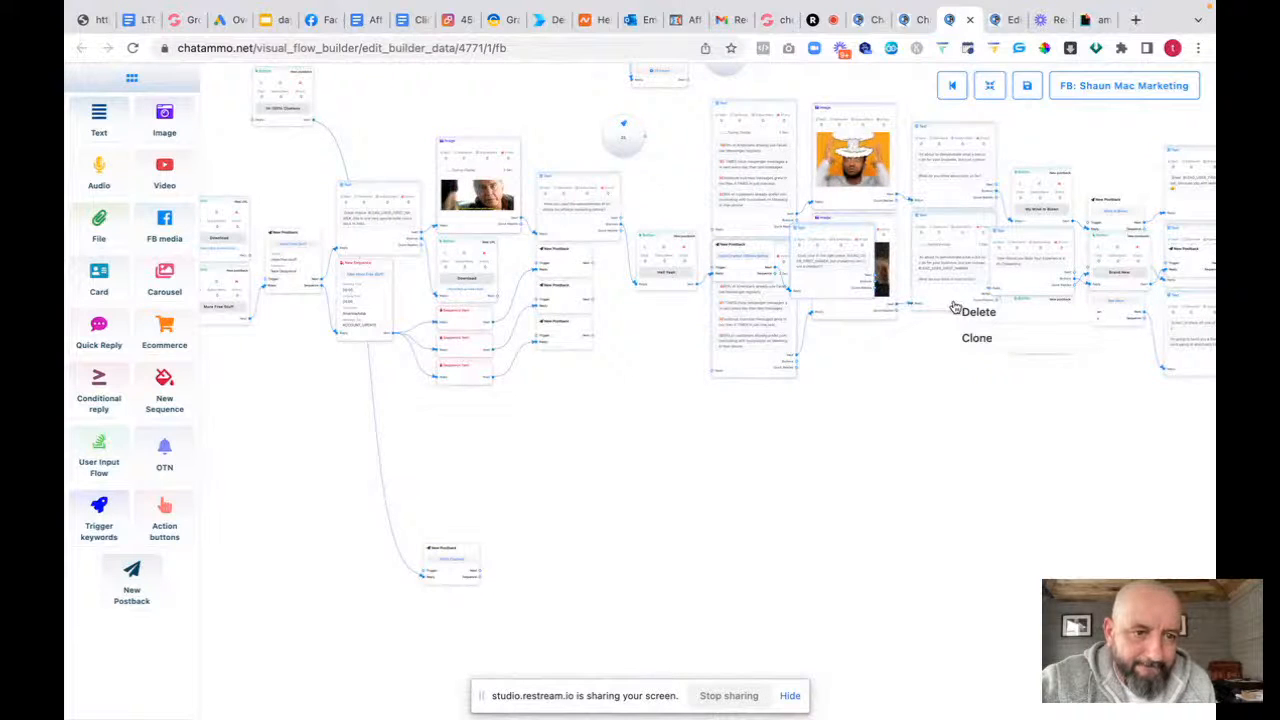
pyautogui.click(970, 313)
pyautogui.rightClick(953, 206)
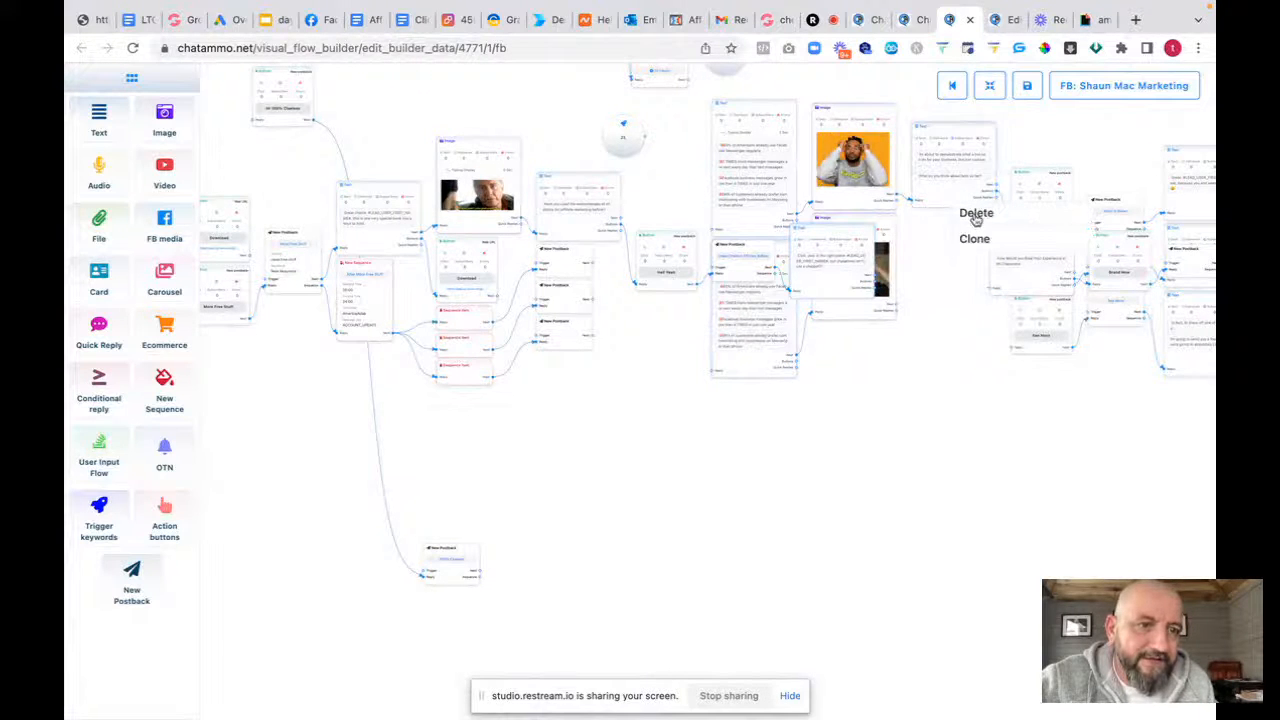
pyautogui.click(974, 214)
pyautogui.rightClick(864, 206)
pyautogui.click(884, 212)
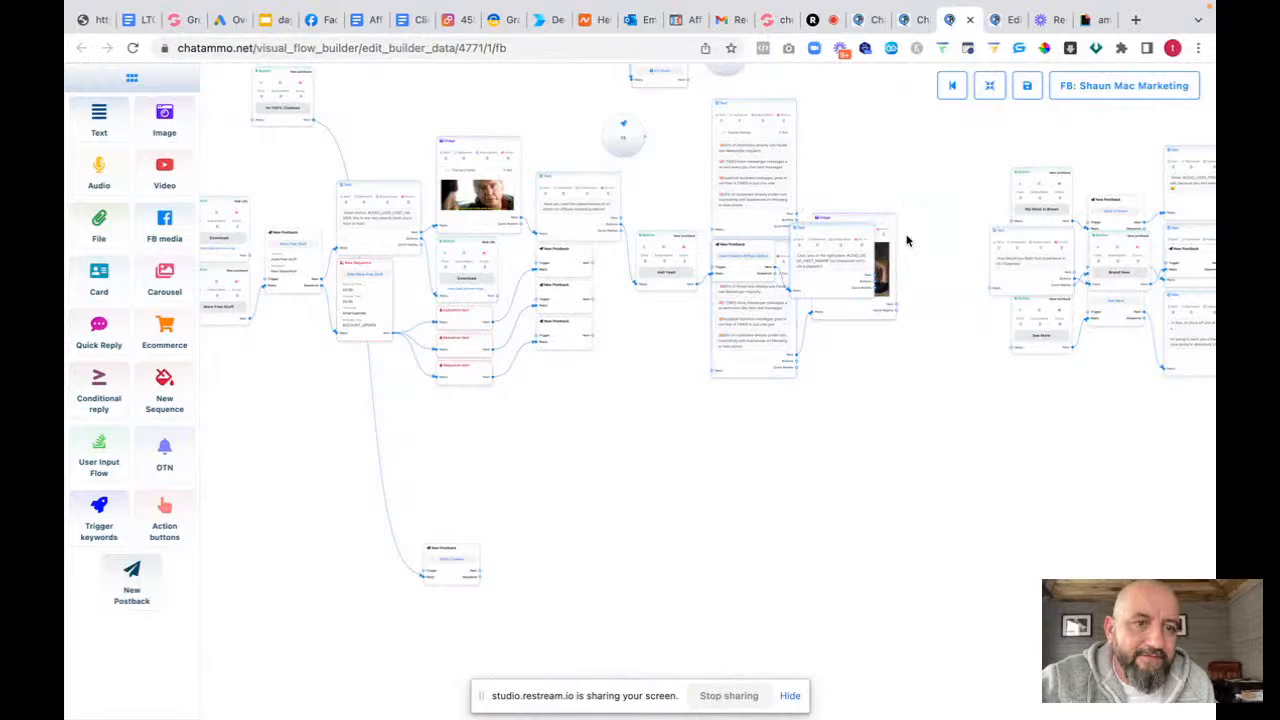
pyautogui.rightClick(871, 321)
pyautogui.click(891, 325)
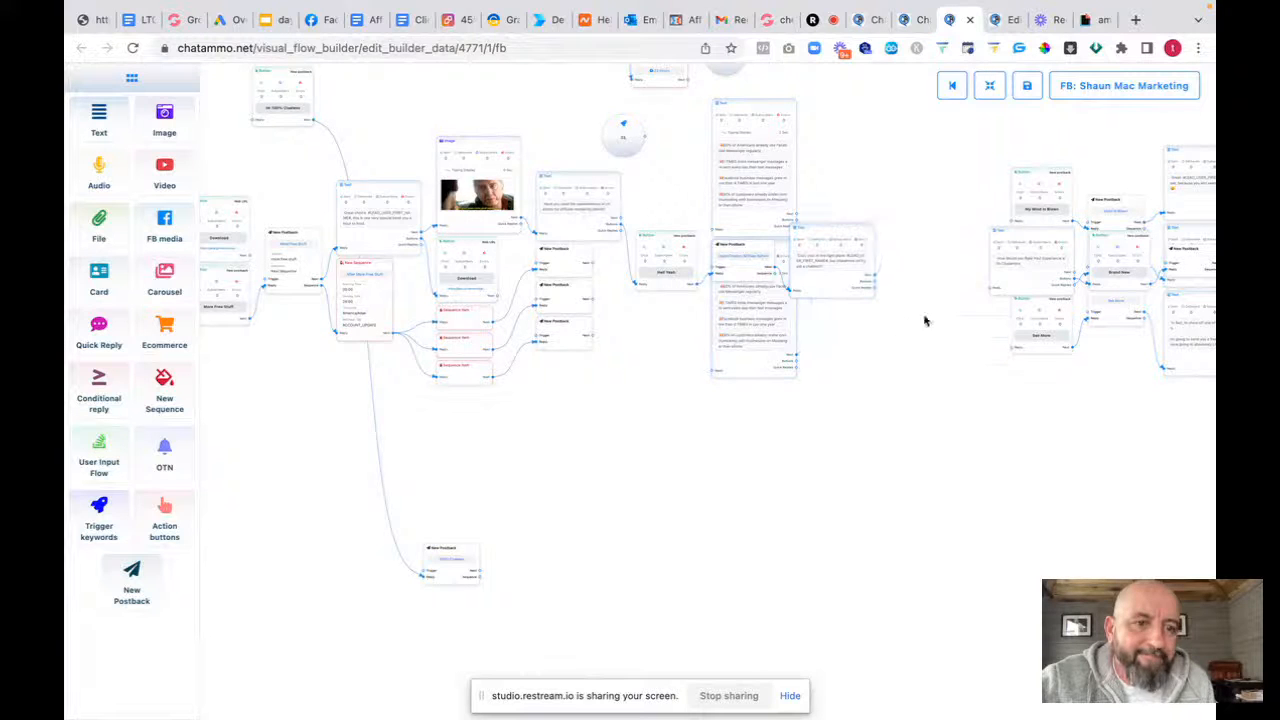
# Delete the upper text node, the postback node and two right-side nodes
pyautogui.rightClick(752, 190)
pyautogui.click(770, 196)
pyautogui.rightClick(748, 352)
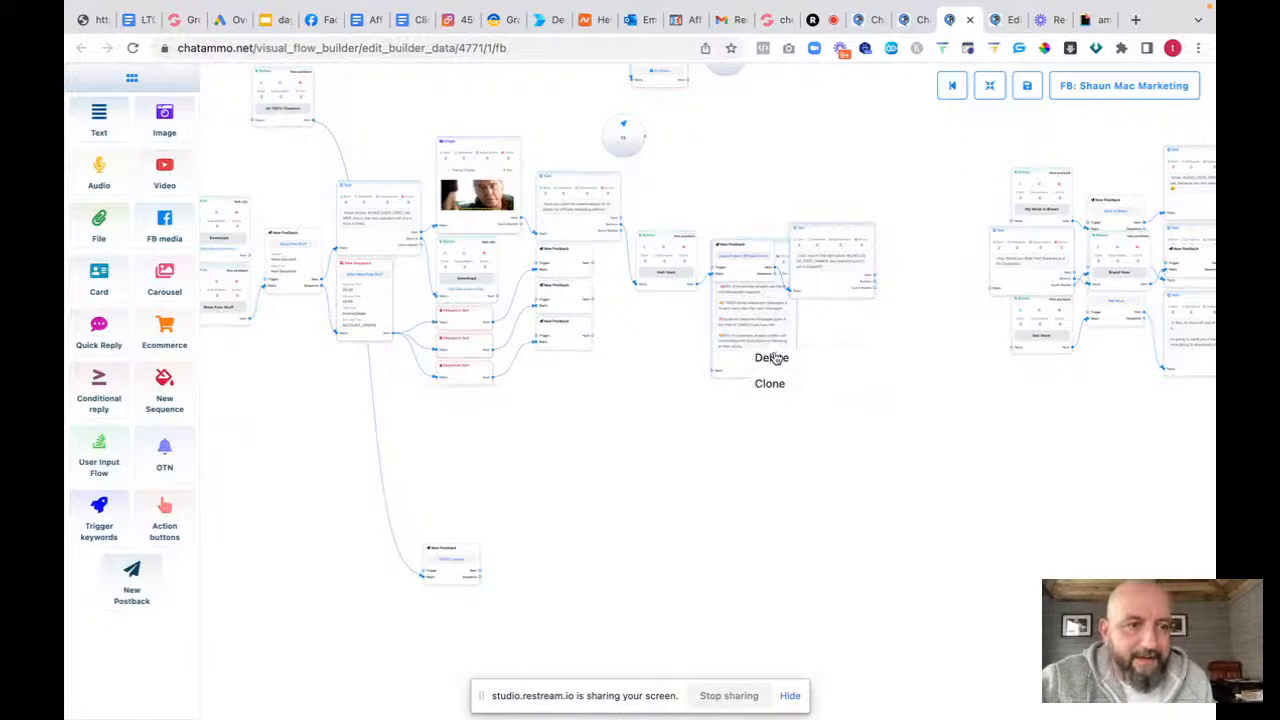
pyautogui.click(773, 358)
pyautogui.rightClick(1031, 296)
pyautogui.click(1057, 303)
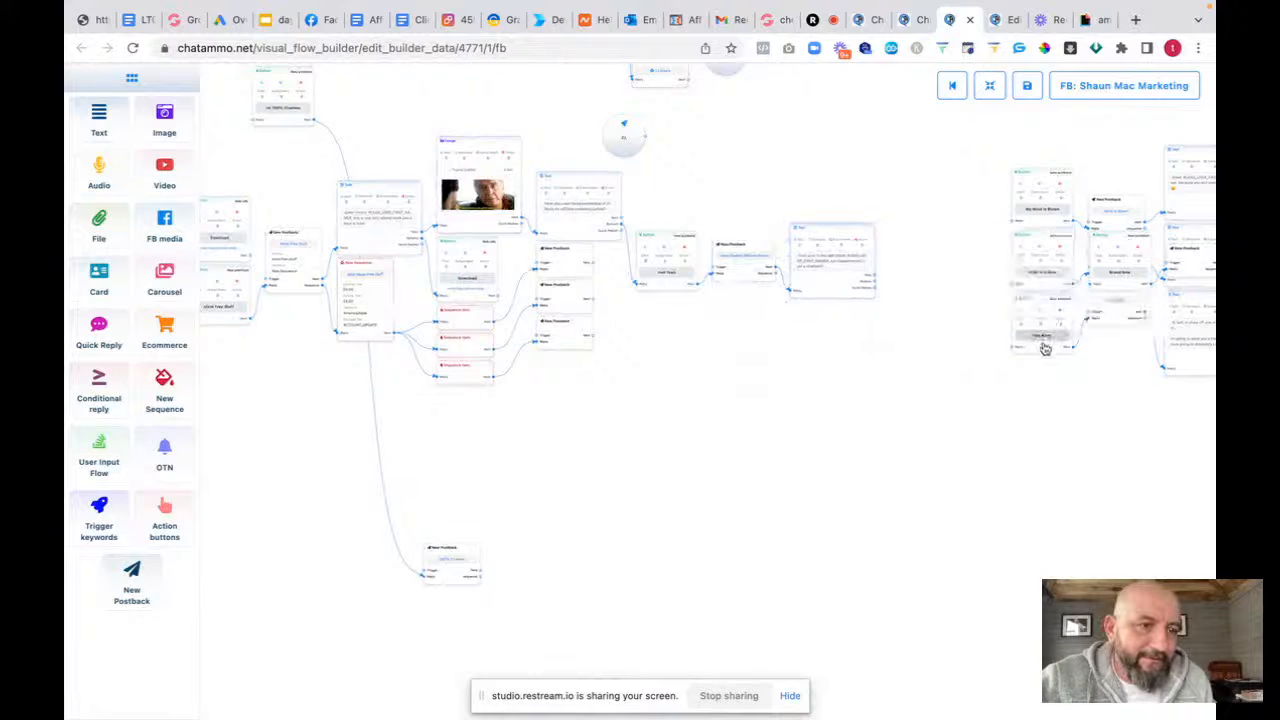
pyautogui.rightClick(1045, 341)
pyautogui.click(1064, 349)
# Delete the last two right-side nodes
pyautogui.rightClick(1053, 286)
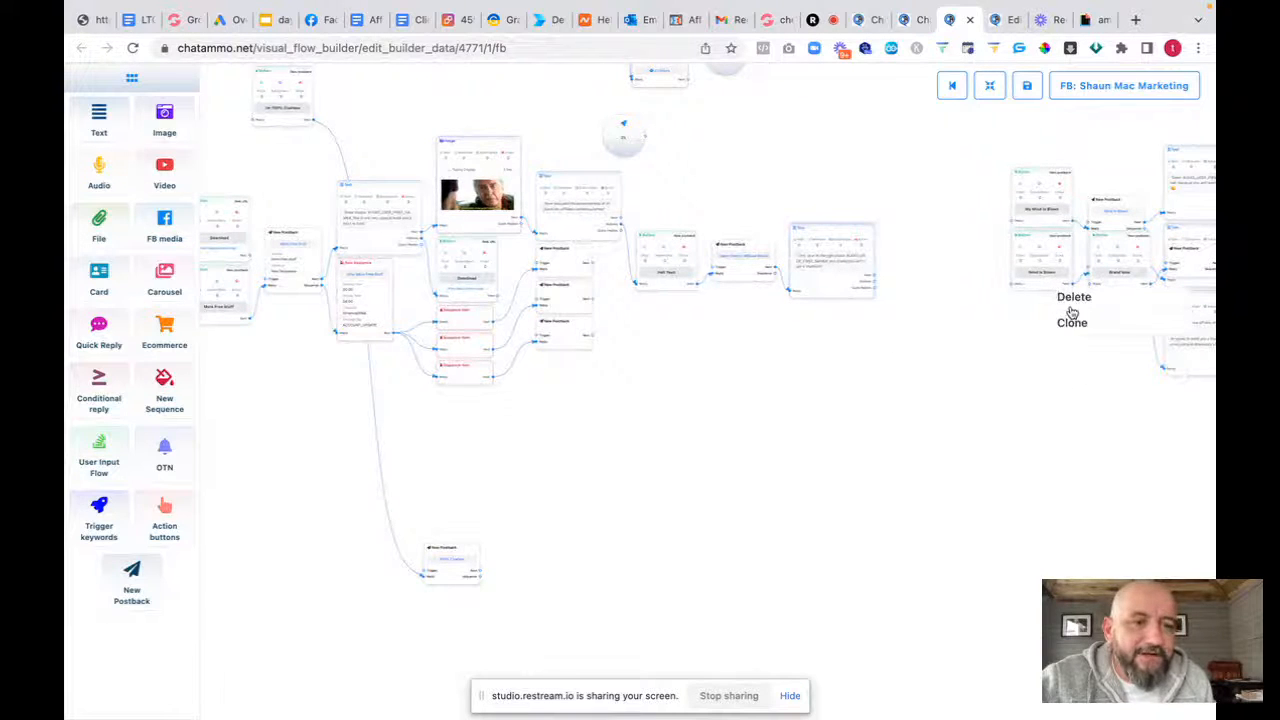
pyautogui.click(1060, 297)
pyautogui.rightClick(1040, 230)
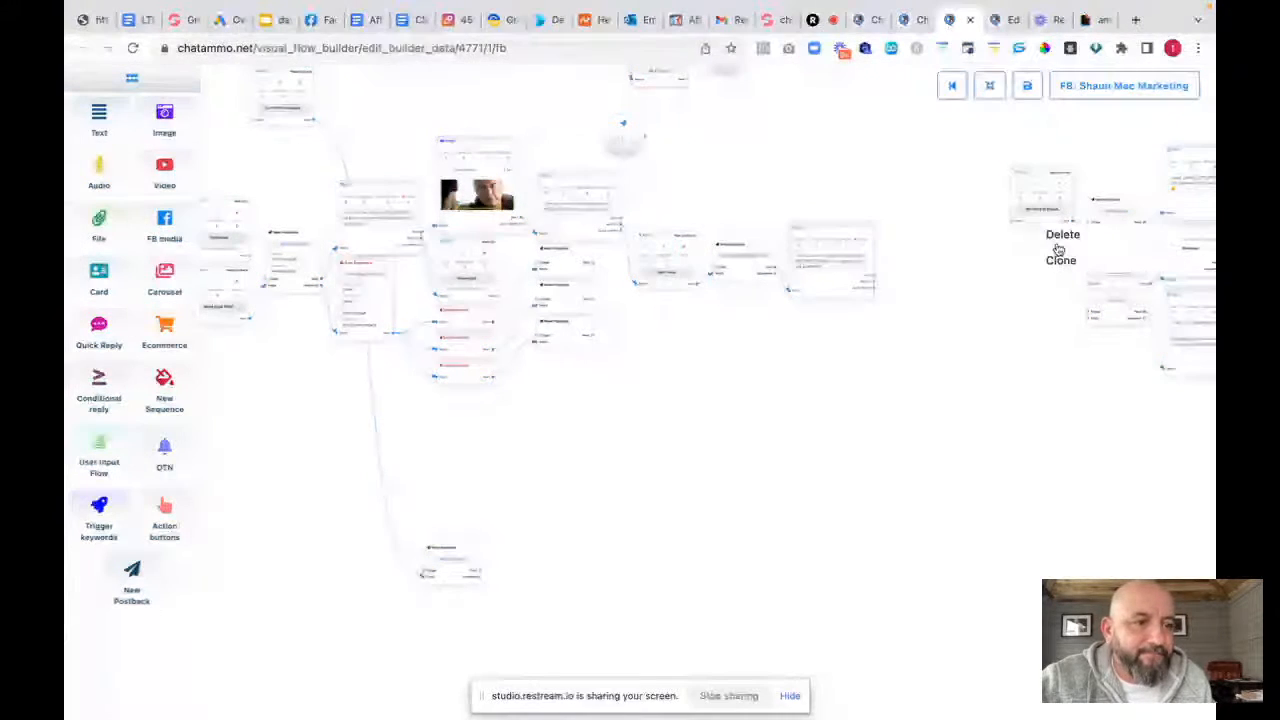
pyautogui.click(1061, 236)
pyautogui.rightClick(1043, 368)
pyautogui.moveTo(1043, 368); pyautogui.dragTo(448, 397)
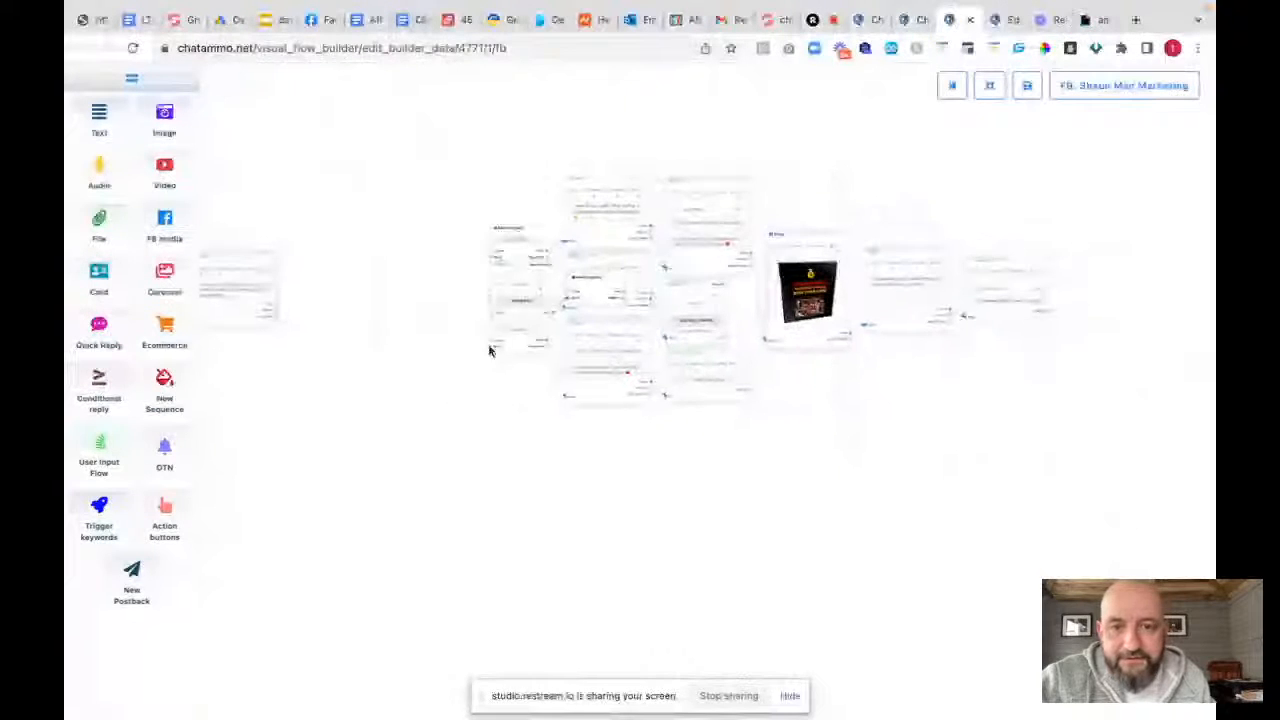
# Delete the four stray nodes in the left column
pyautogui.rightClick(513, 346)
pyautogui.click(533, 359)
pyautogui.rightClick(521, 317)
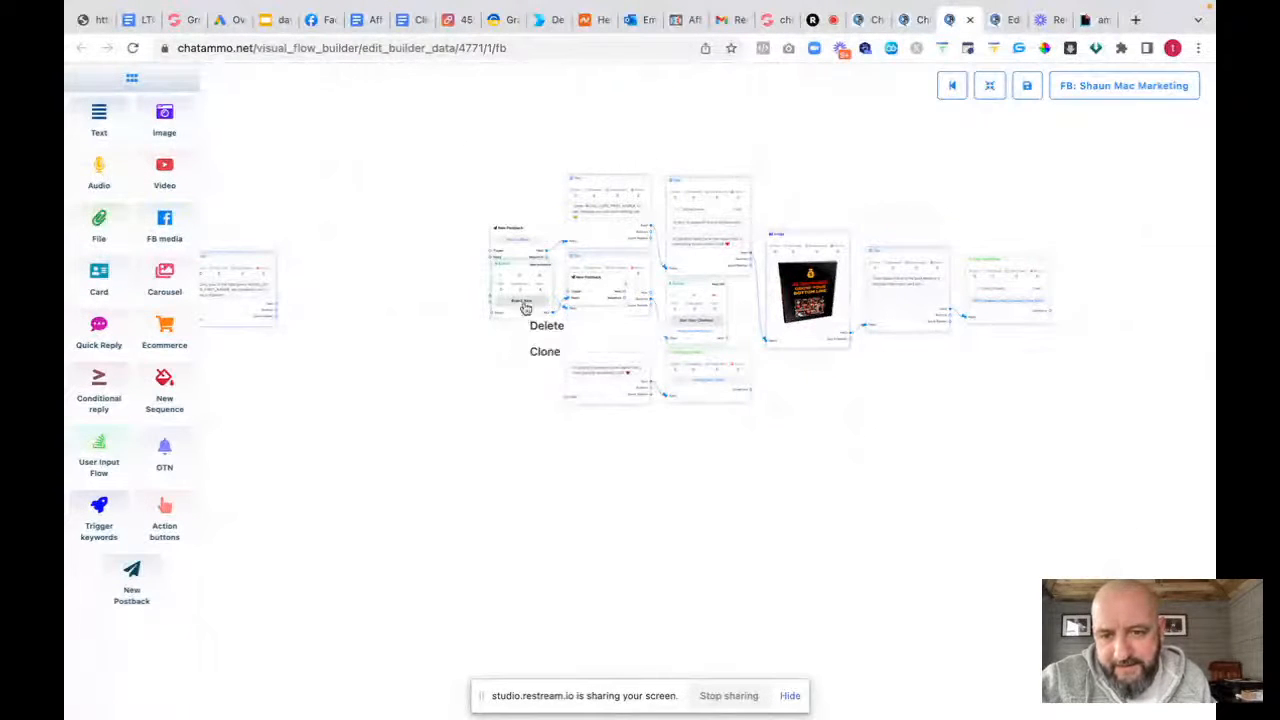
pyautogui.click(537, 325)
pyautogui.rightClick(516, 260)
pyautogui.click(546, 268)
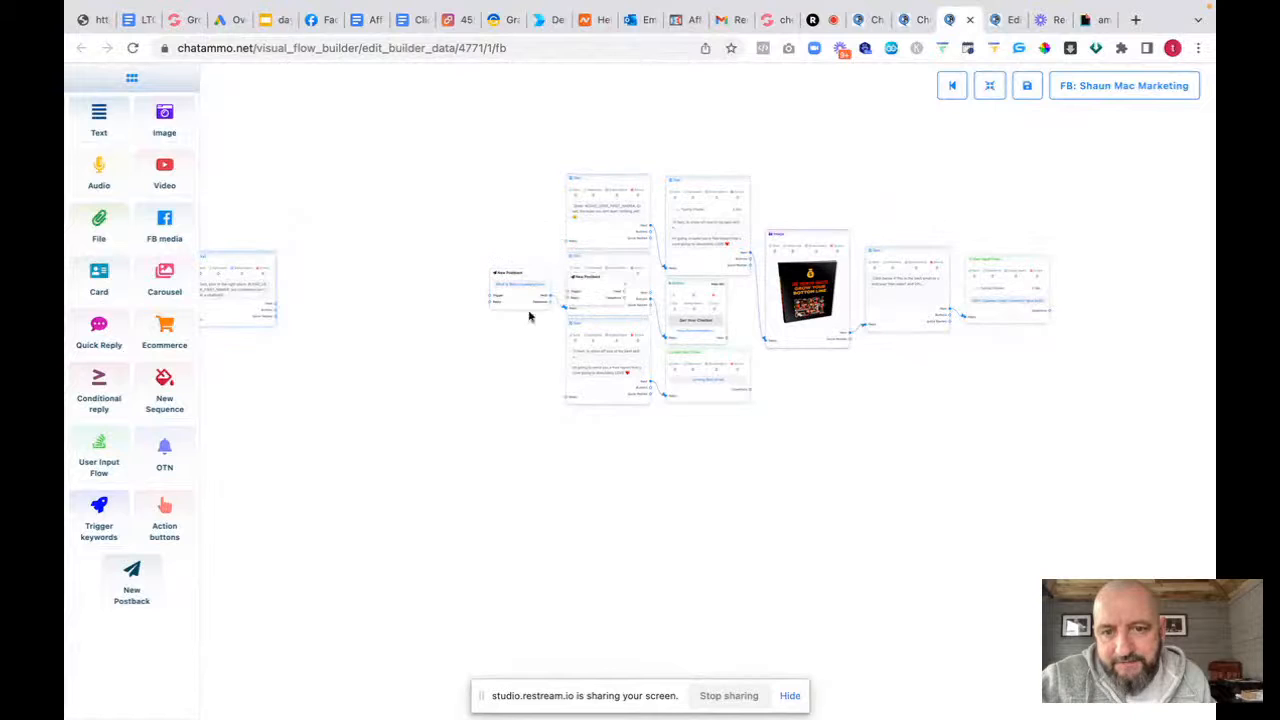
pyautogui.rightClick(529, 314)
pyautogui.click(555, 316)
# Delete the next leftover nodes, including the lower-left, lower-right and small nodes
pyautogui.rightClick(599, 235)
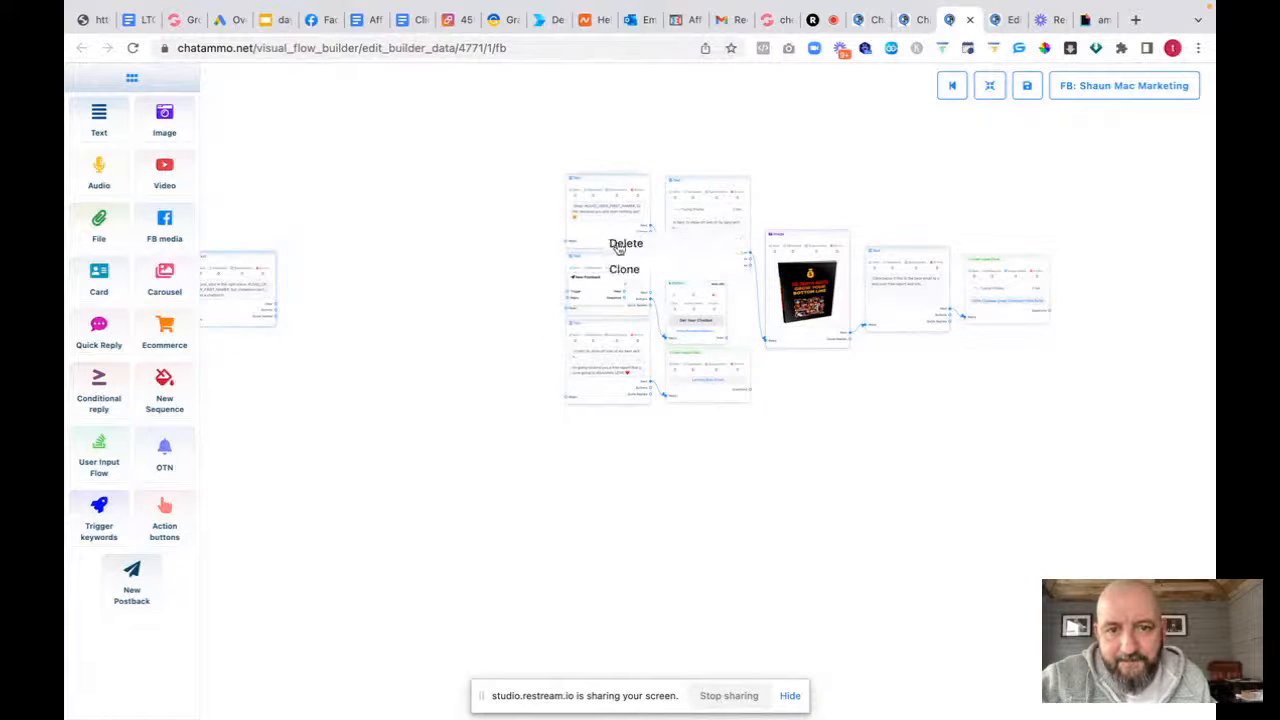
pyautogui.click(624, 243)
pyautogui.rightClick(600, 312)
pyautogui.click(631, 320)
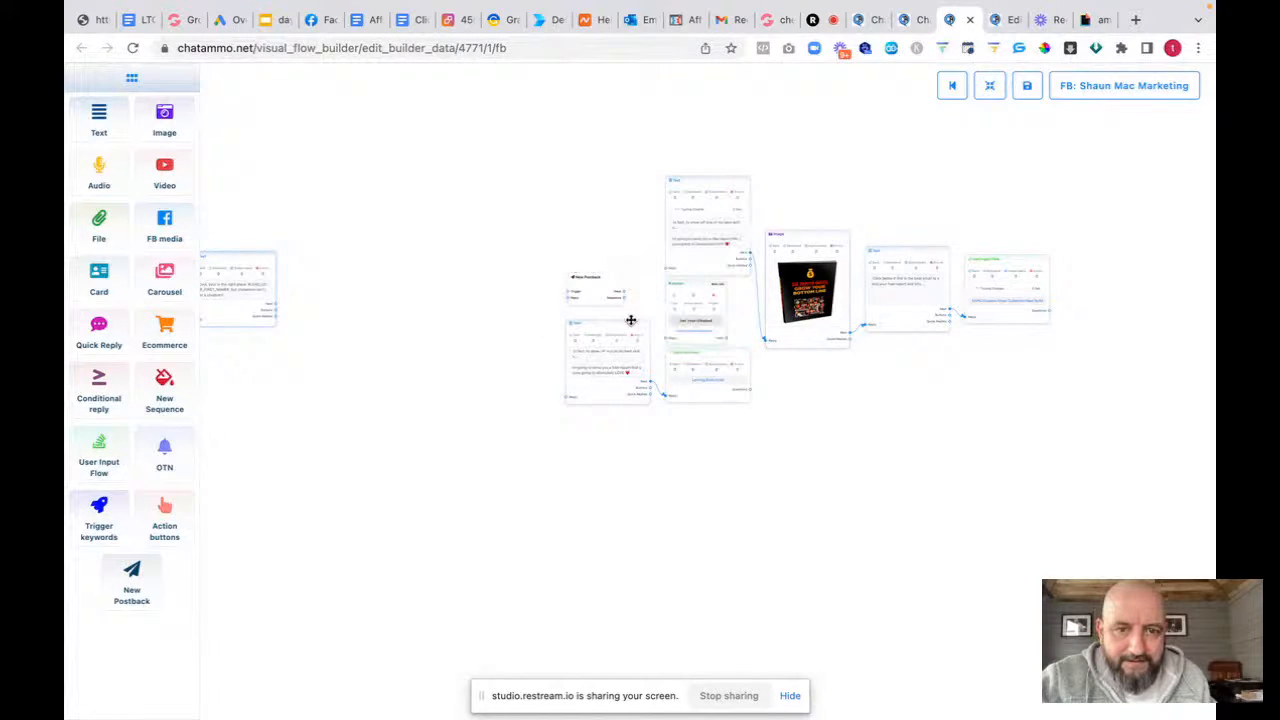
pyautogui.rightClick(609, 404)
pyautogui.click(638, 409)
pyautogui.rightClick(706, 394)
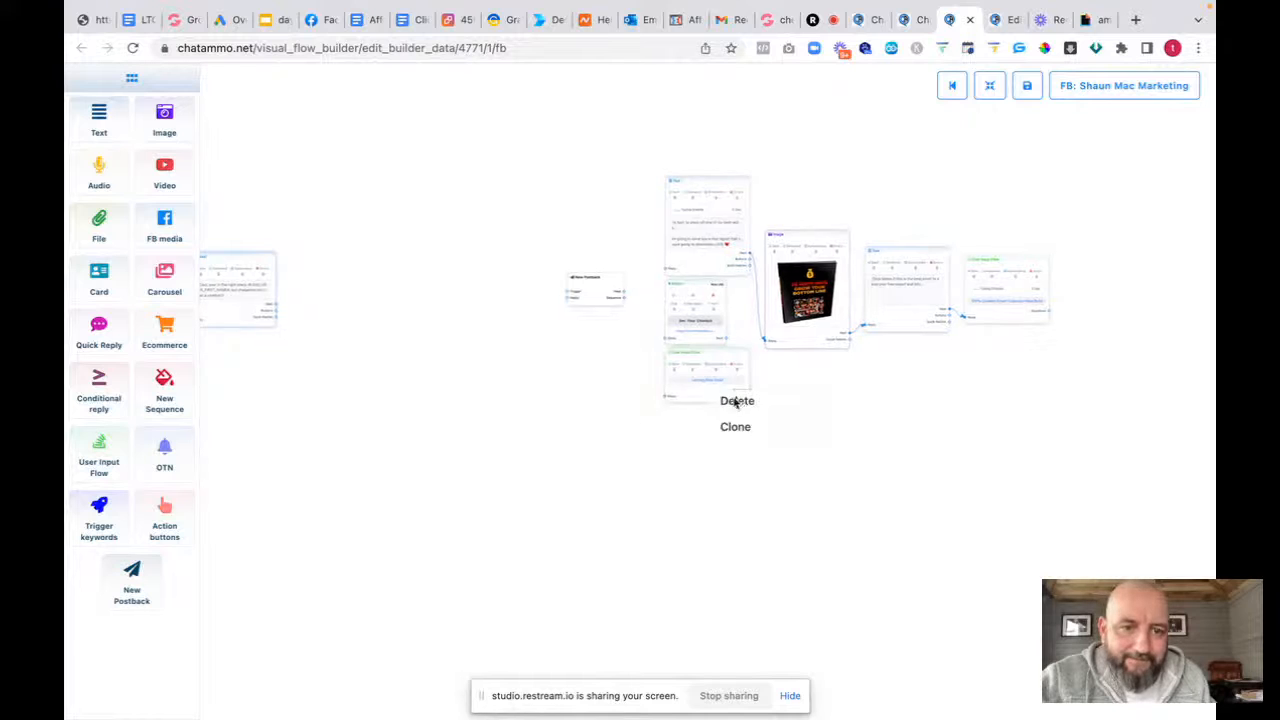
pyautogui.click(736, 401)
pyautogui.rightClick(586, 297)
pyautogui.click(615, 305)
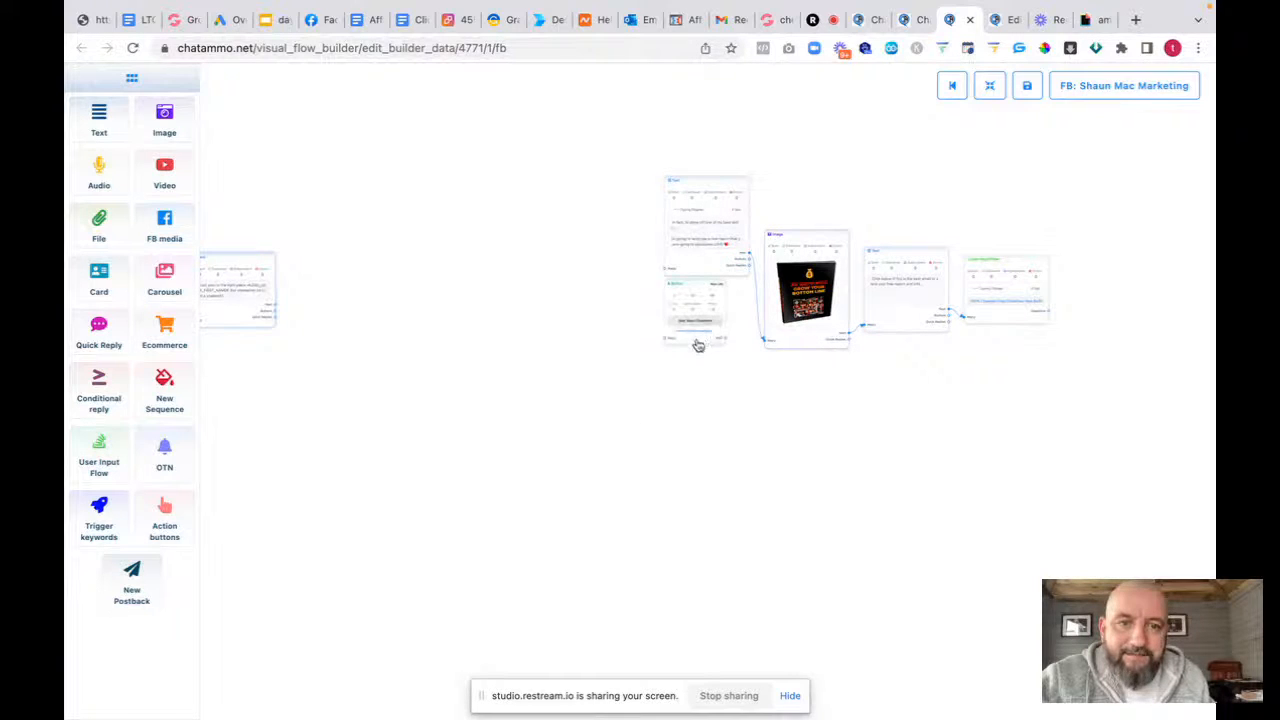
pyautogui.rightClick(698, 345)
pyautogui.click(718, 349)
# Delete the top node, the image node and the last two right-side nodes
pyautogui.rightClick(702, 268)
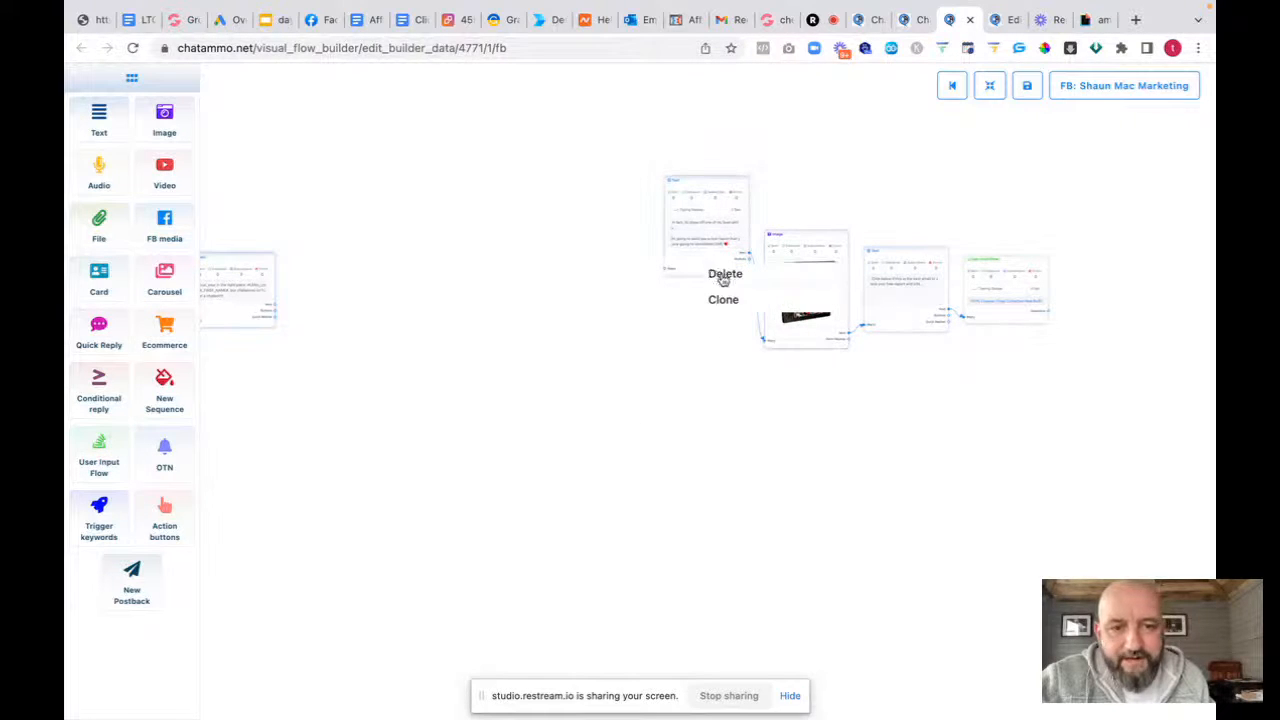
pyautogui.click(724, 275)
pyautogui.rightClick(812, 343)
pyautogui.click(834, 348)
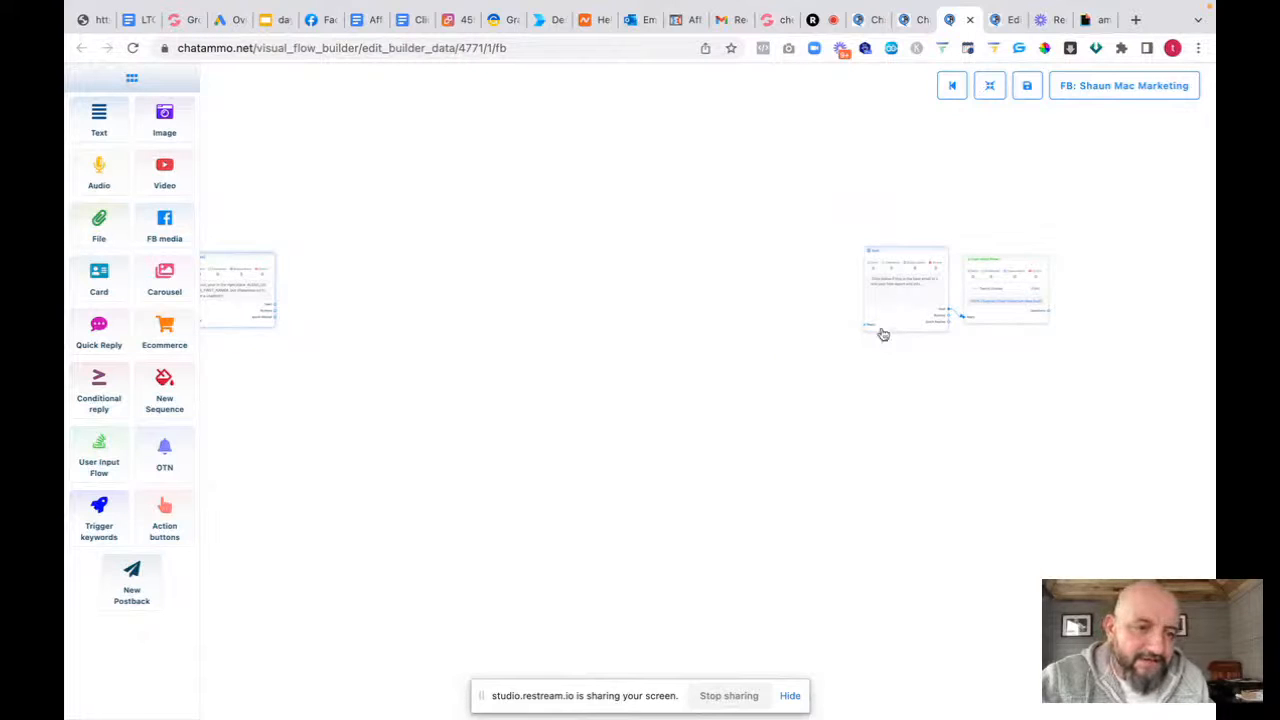
pyautogui.rightClick(917, 328)
pyautogui.click(955, 336)
pyautogui.rightClick(1003, 323)
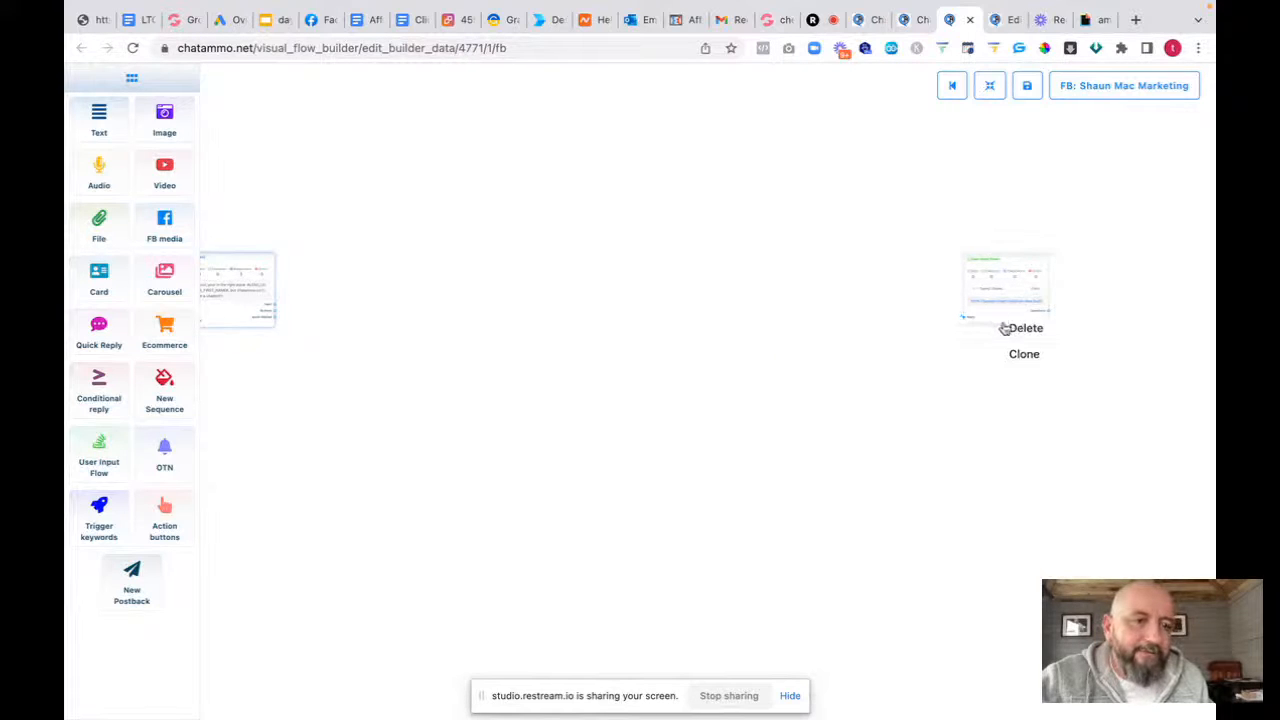
pyautogui.click(1025, 330)
# Copy the Amazon Fly GIF's link from the Giphy page and return to the flow builder
pyautogui.moveTo(360, 378); pyautogui.dragTo(767, 400)
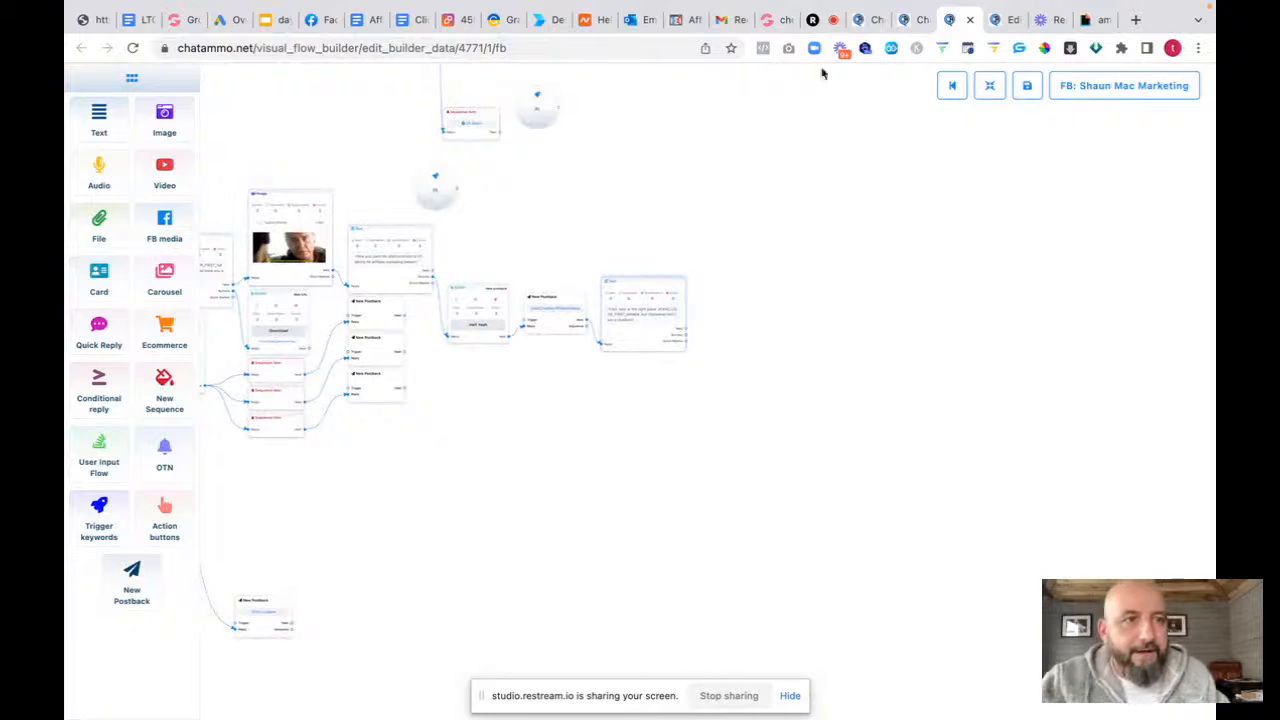
pyautogui.hotkey('ctrl', 'Up')
pyautogui.click(716, 72)
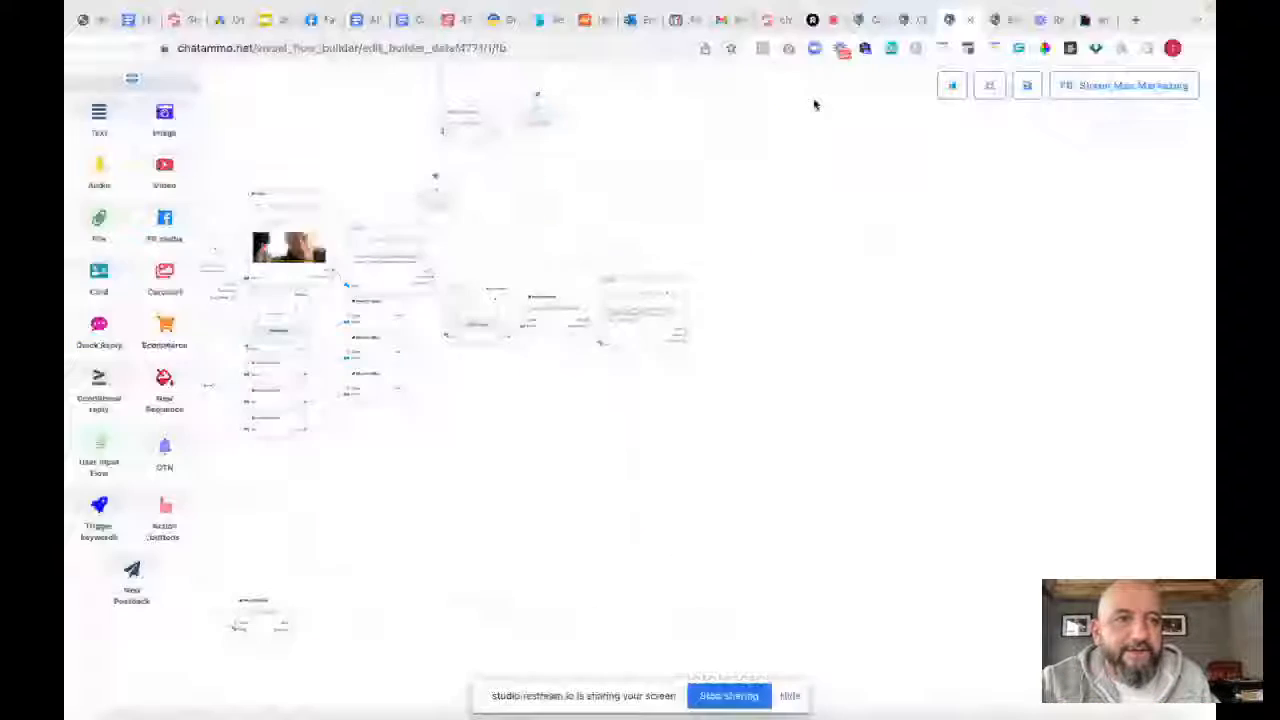
pyautogui.click(1085, 20)
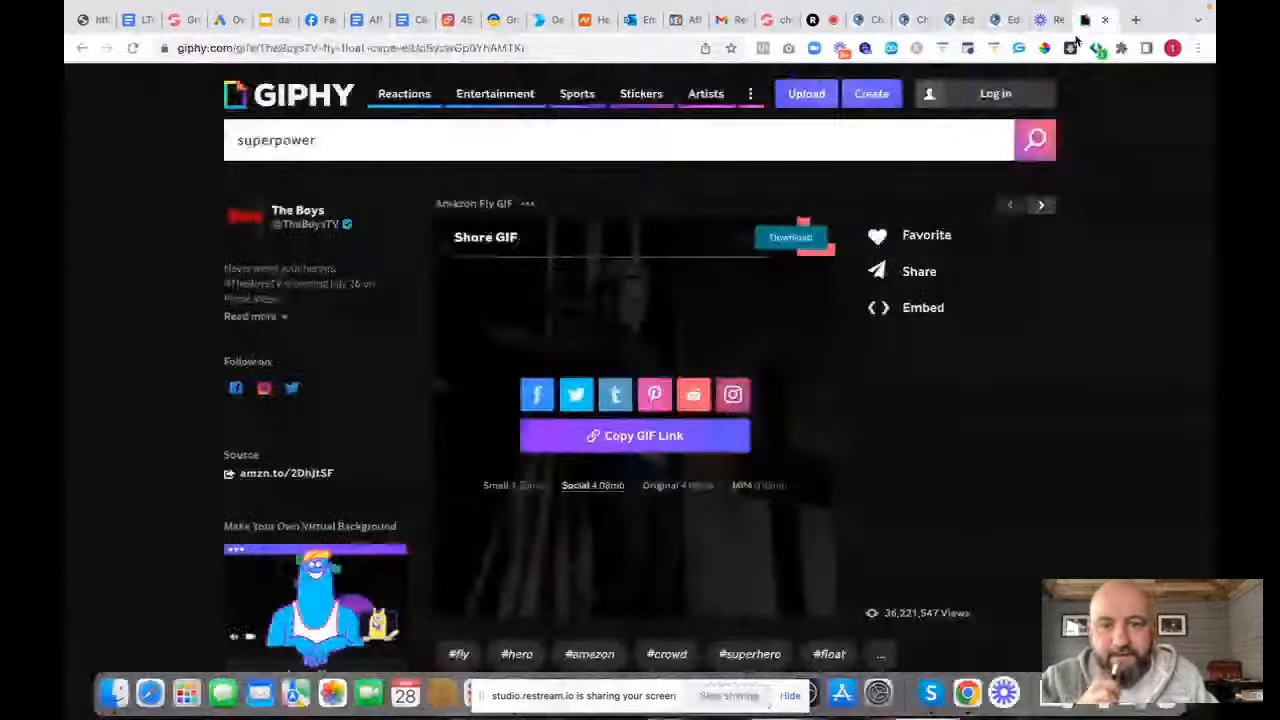
pyautogui.click(635, 437)
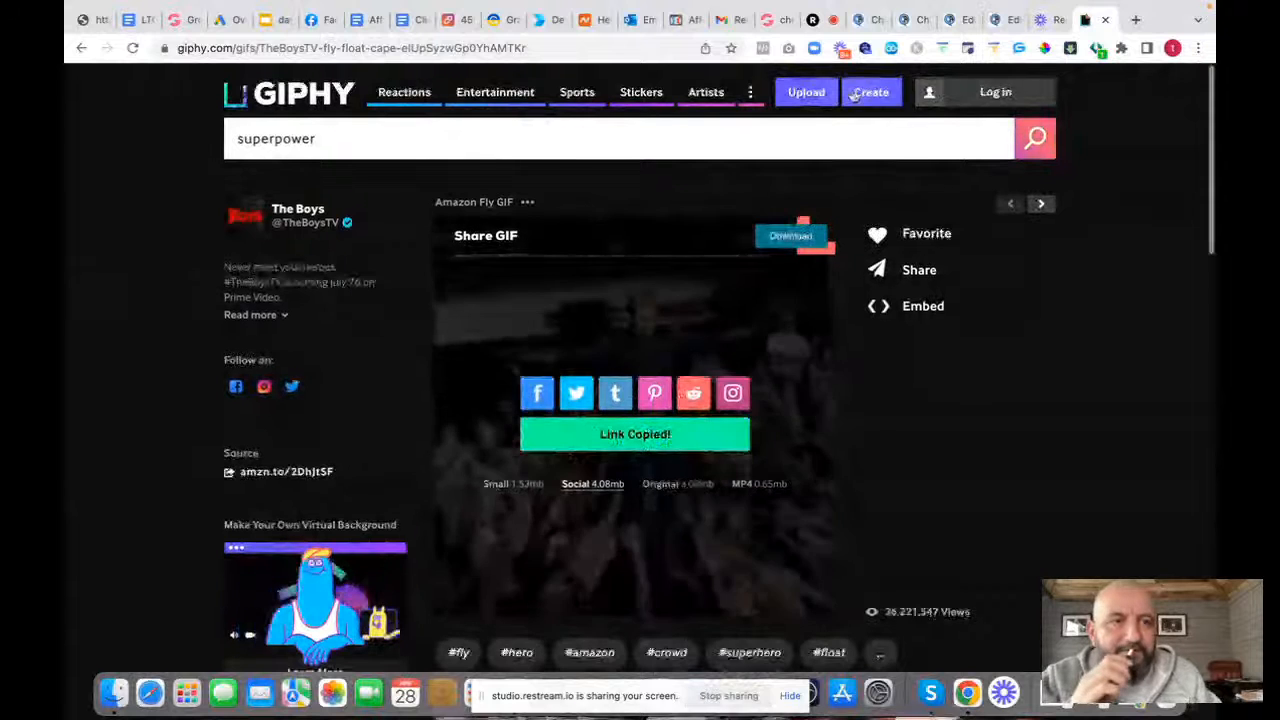
pyautogui.click(950, 20)
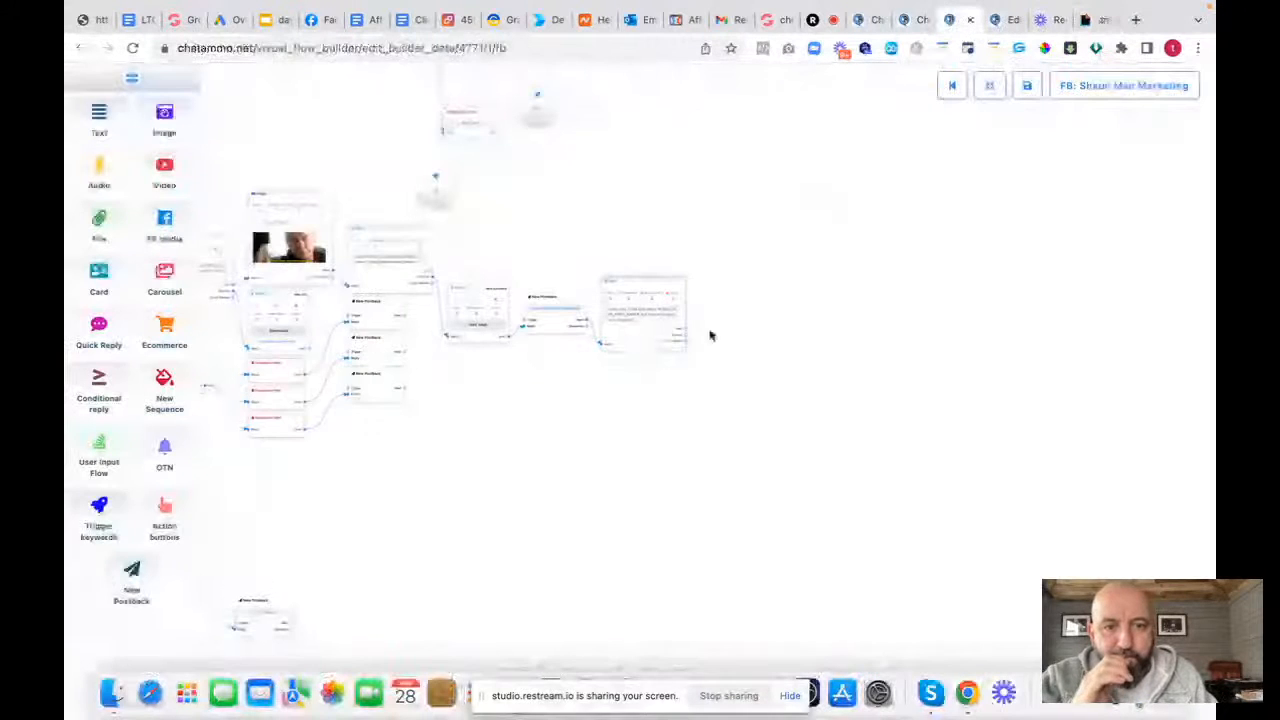
# Add an Image node with the pasted Giphy GIF link after the Text message, then branch from it
pyautogui.scroll(5, 684, 338)
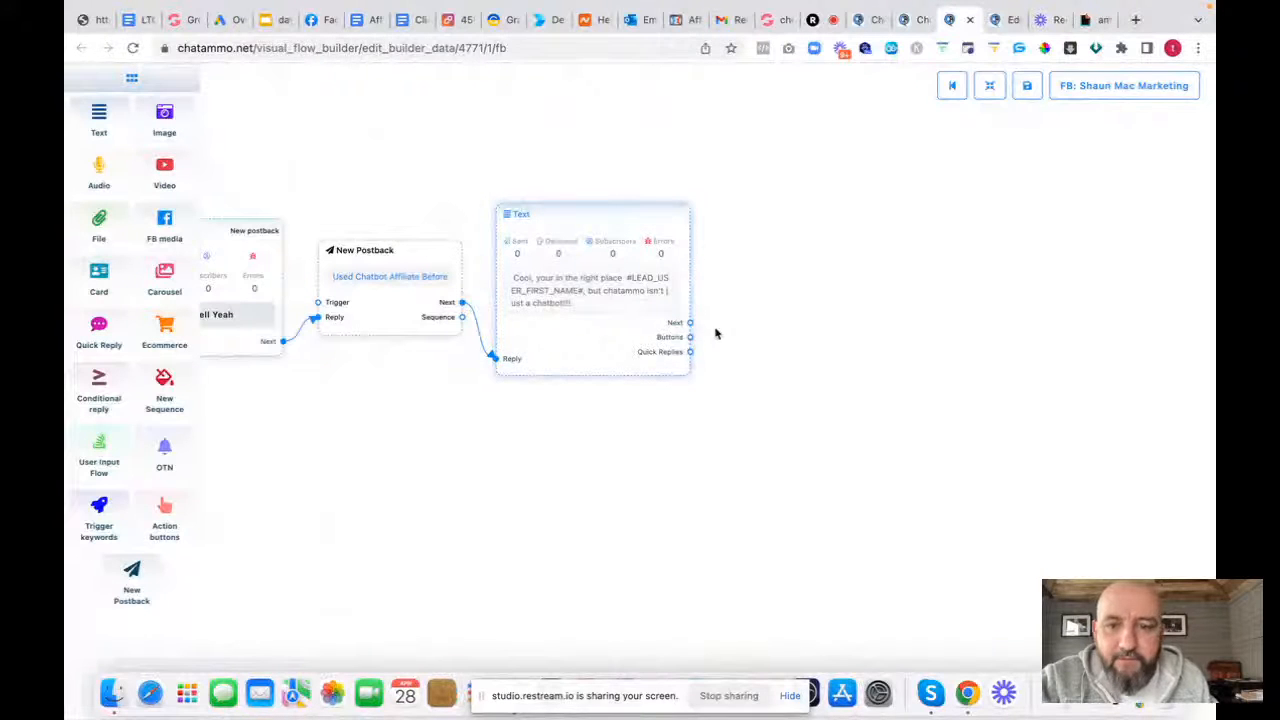
pyautogui.moveTo(706, 332); pyautogui.dragTo(810, 376)
pyautogui.click(845, 433)
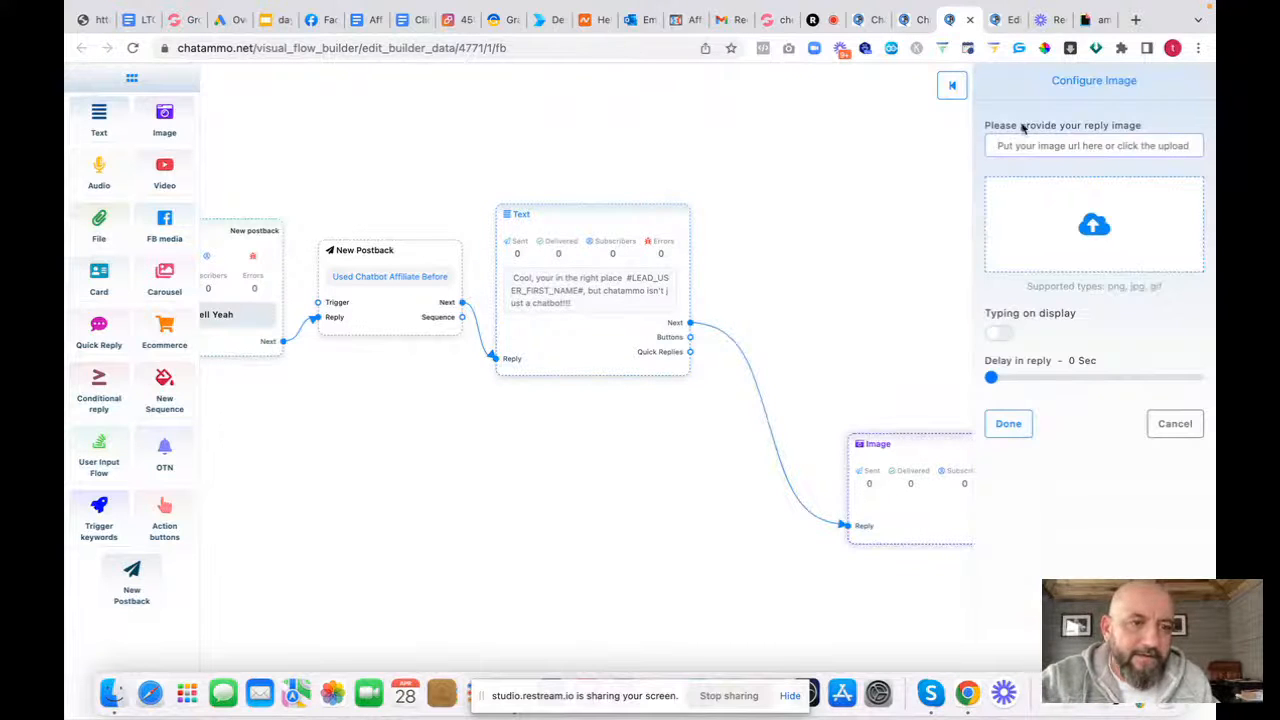
pyautogui.write('https://media.giphy.com/media/elUpSyzwGp0YhAMTKr/giphy.gif')
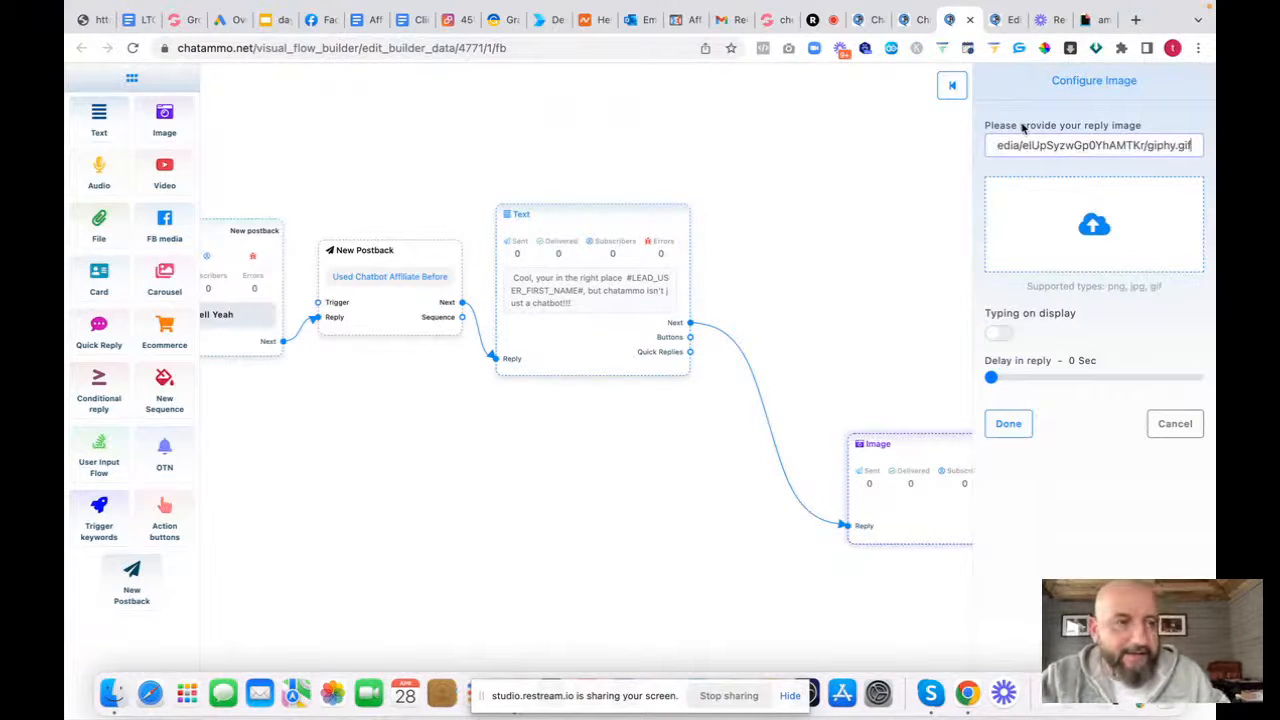
pyautogui.click(1006, 423)
pyautogui.moveTo(934, 457); pyautogui.dragTo(794, 186)
pyautogui.moveTo(503, 471); pyautogui.dragTo(378, 504)
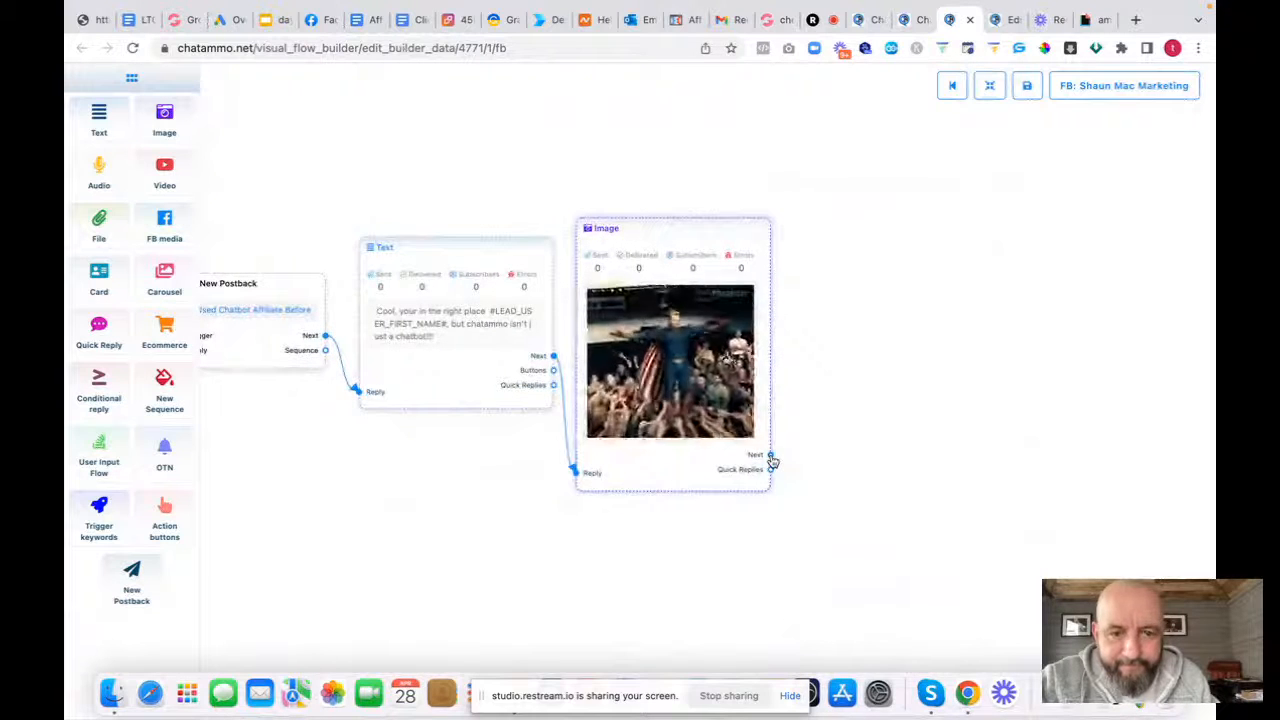
pyautogui.moveTo(771, 457); pyautogui.dragTo(914, 391)
# Add a Text node reading 'Tell me do you have experience with chatammo already' plus first name, typing on
pyautogui.click(928, 424)
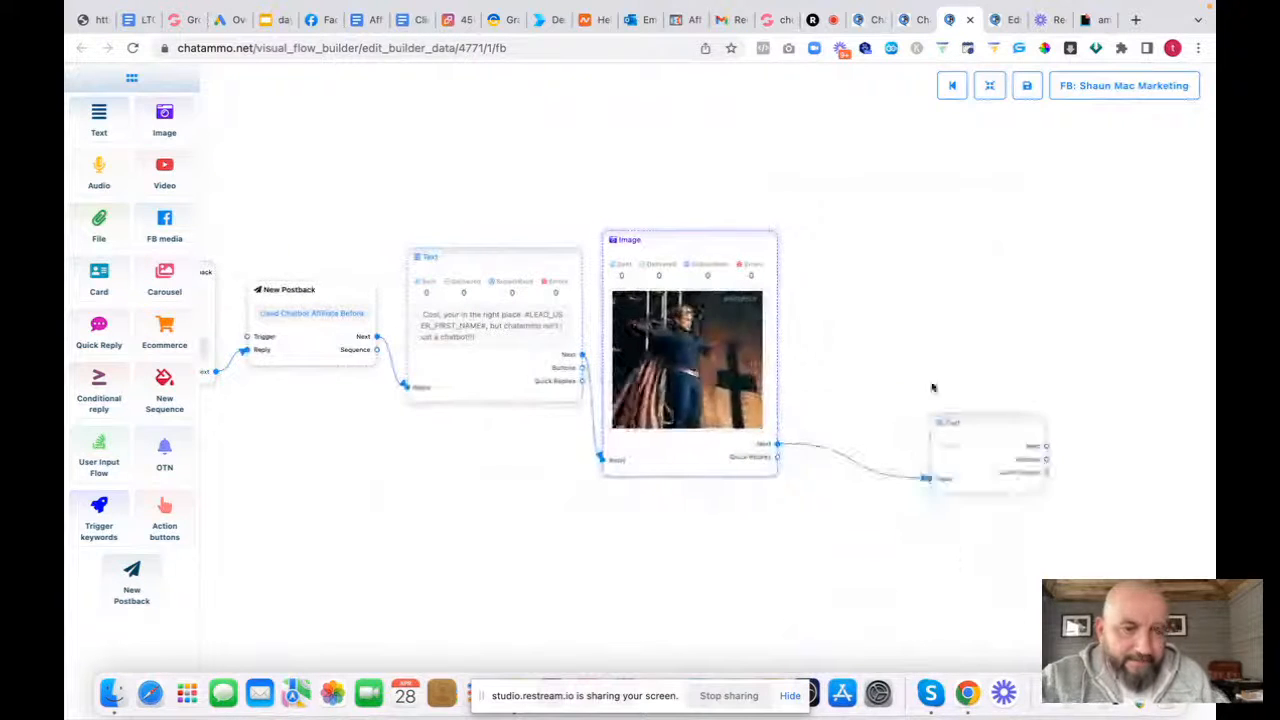
pyautogui.moveTo(997, 483); pyautogui.dragTo(870, 308)
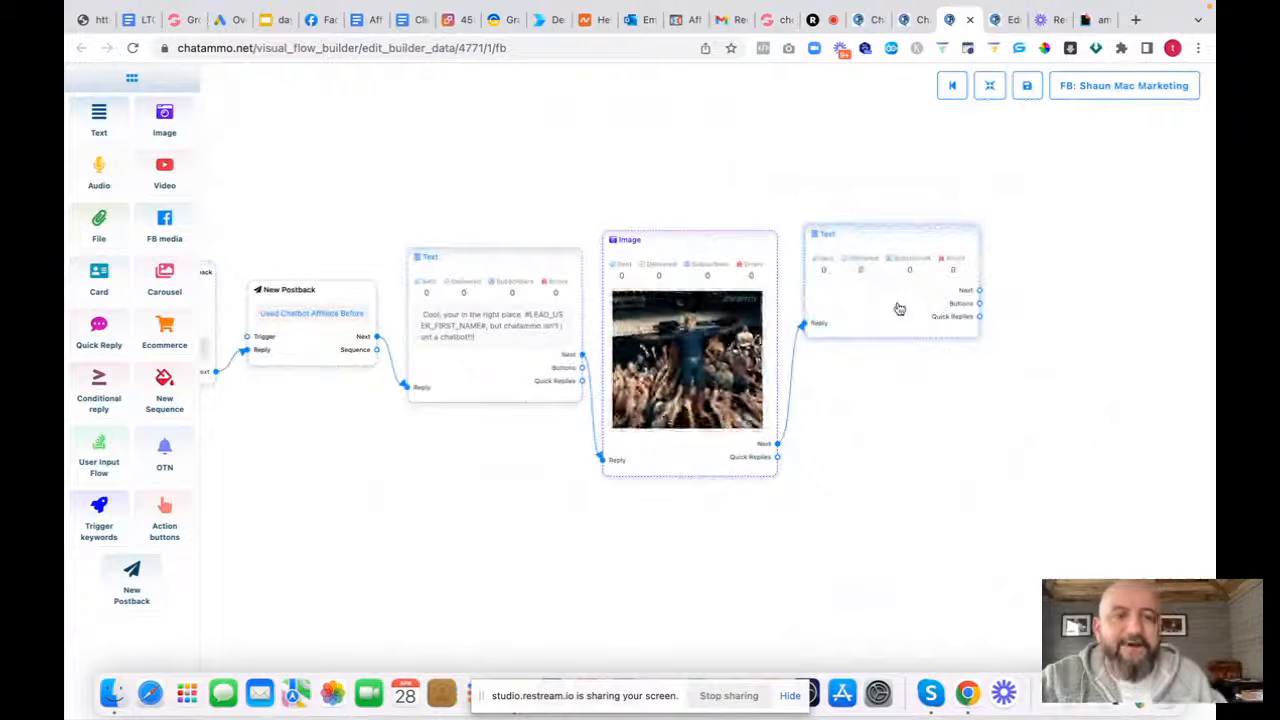
pyautogui.doubleClick(899, 309)
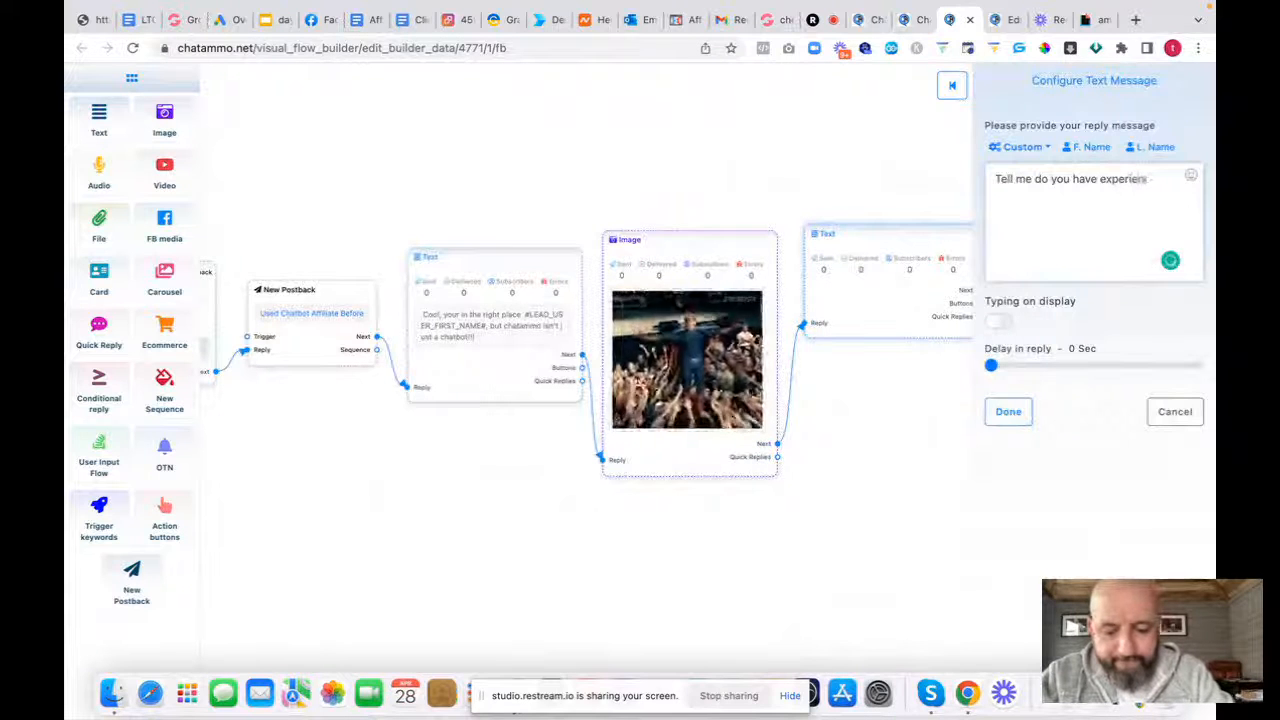
pyautogui.write('th chatammo already')
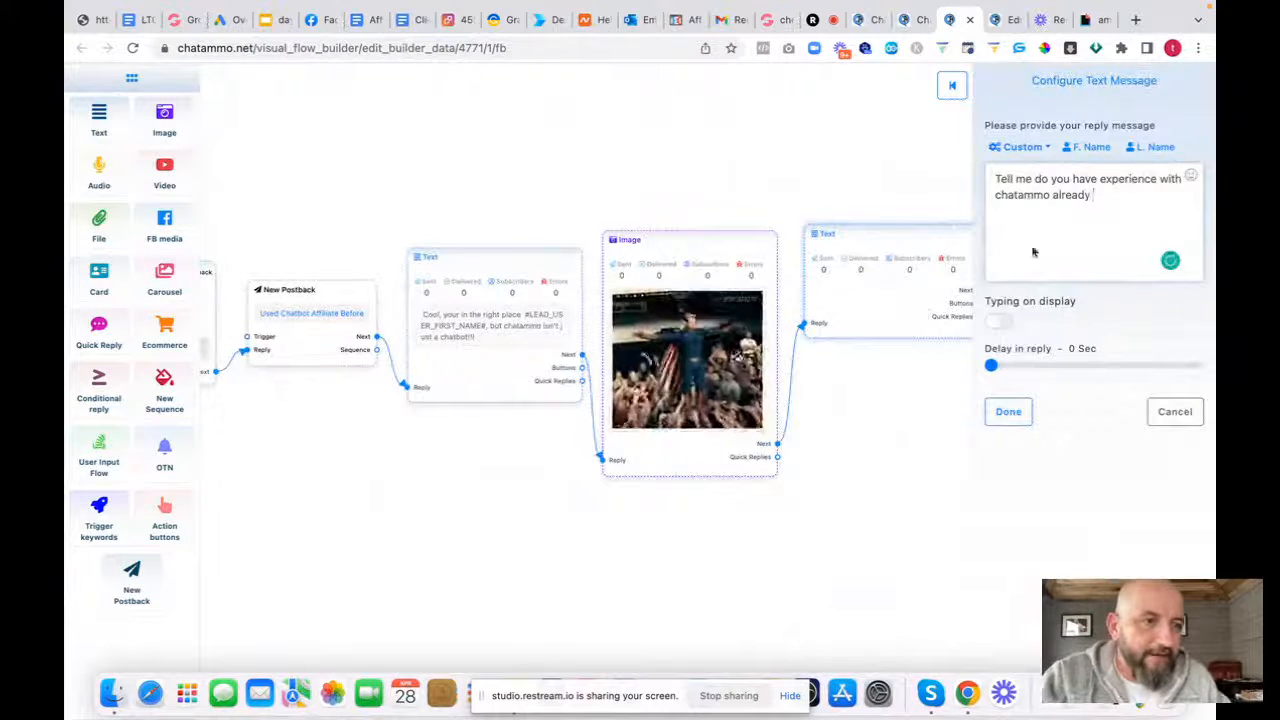
pyautogui.click(1088, 147)
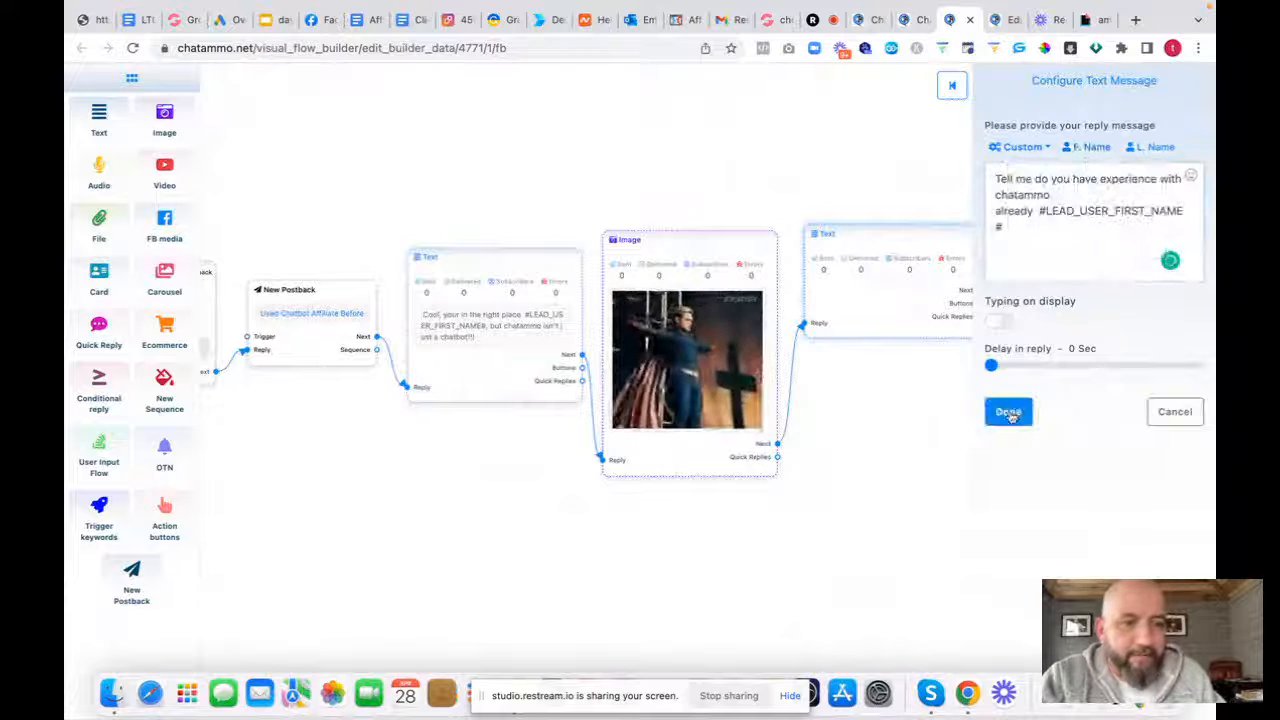
pyautogui.click(998, 322)
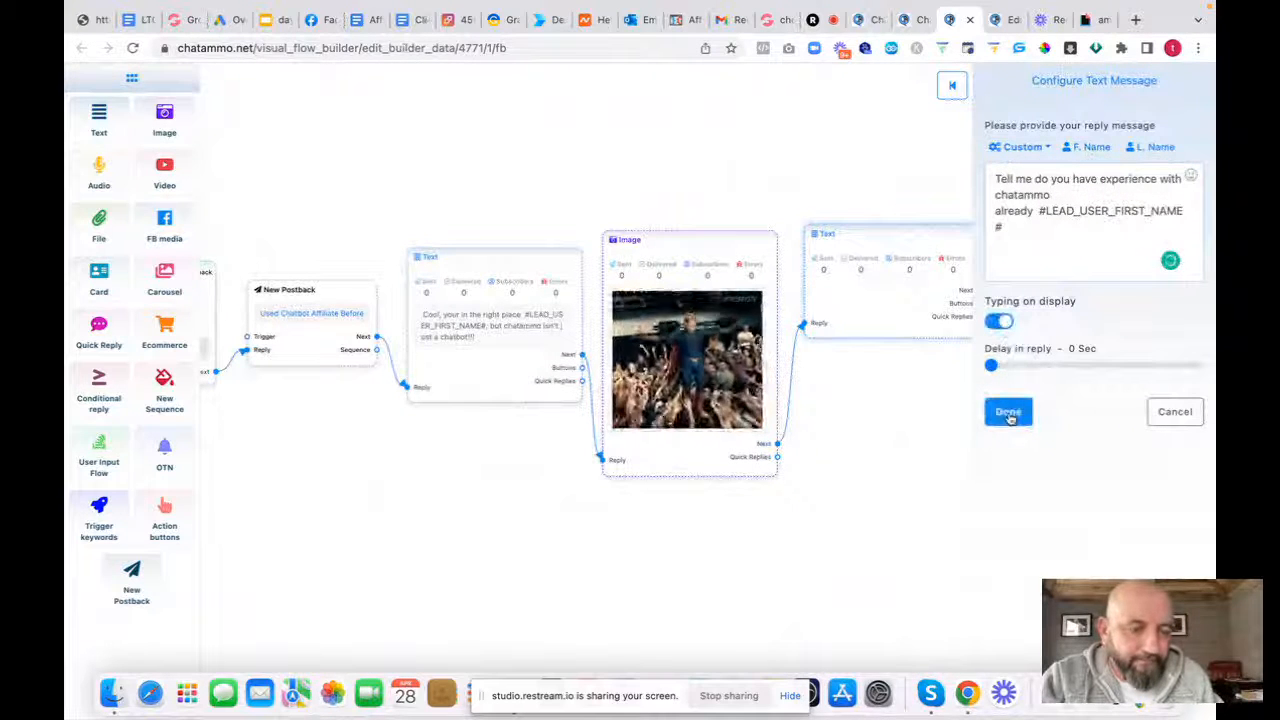
pyautogui.click(1010, 414)
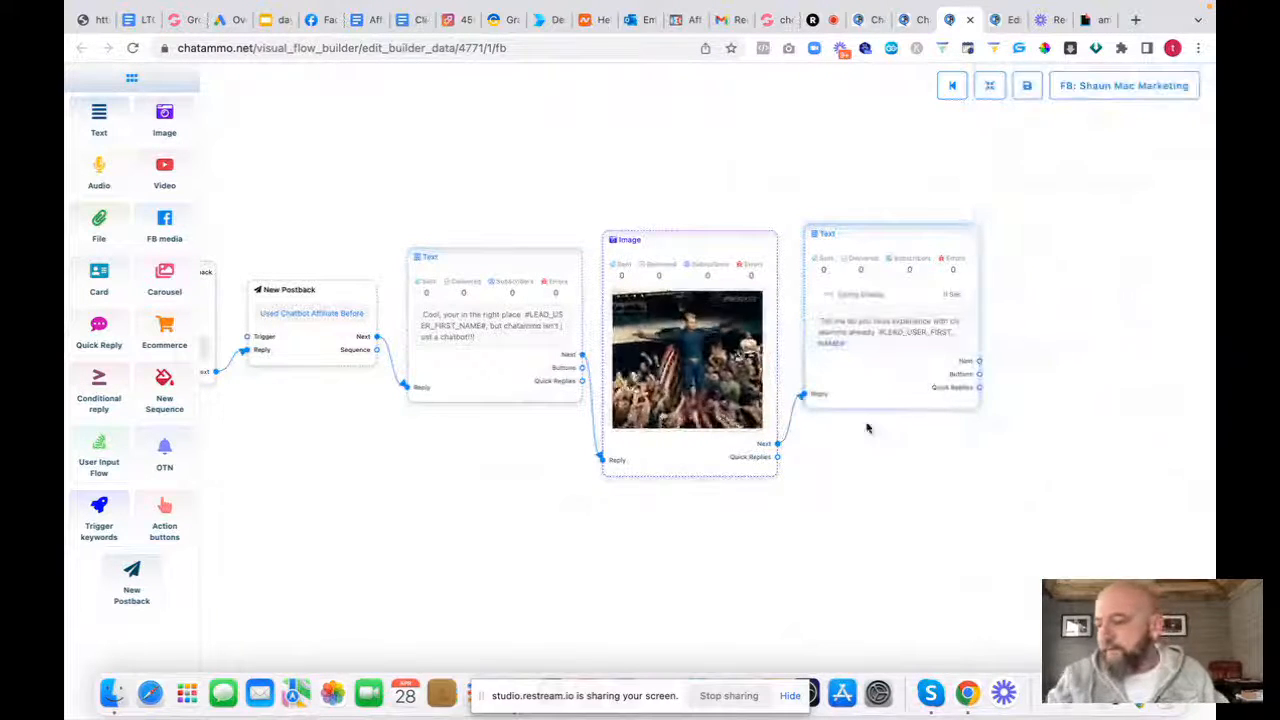
# Delete the Im 100% Clueless button node and the lone 100% Clueless New Postback node
pyautogui.moveTo(756, 592); pyautogui.dragTo(522, 547)
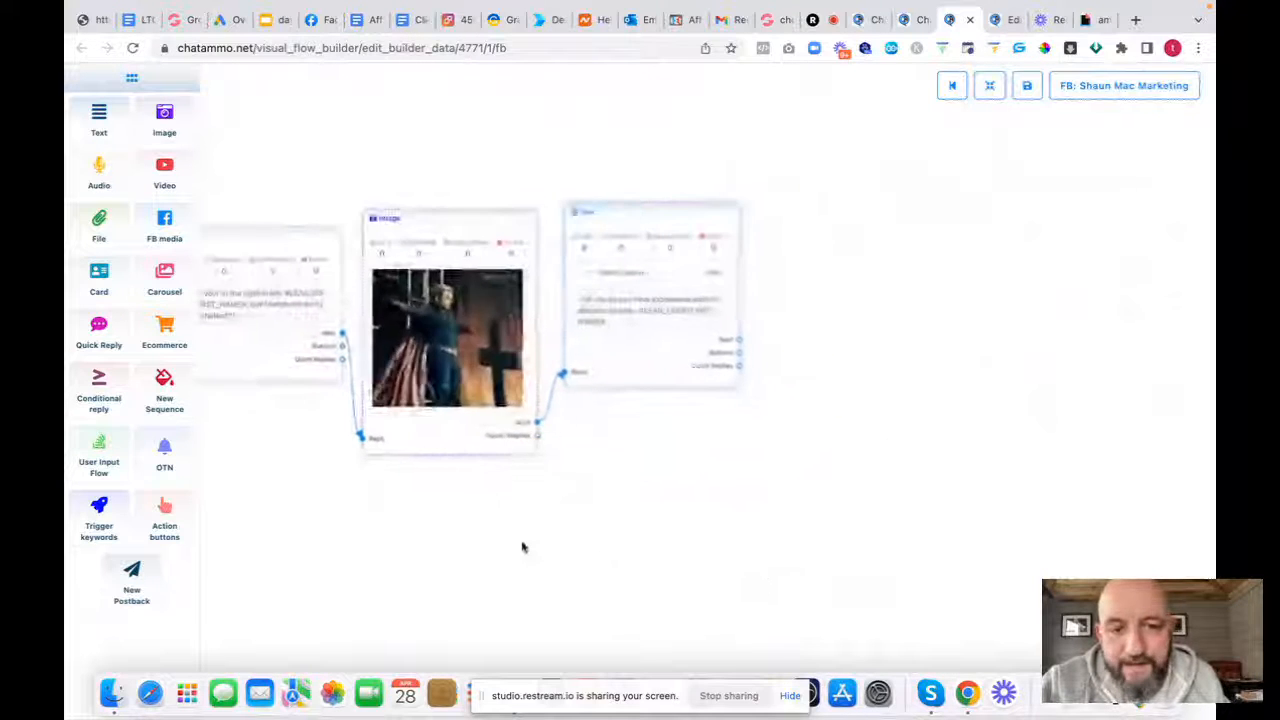
pyautogui.scroll(-1, 522, 547)
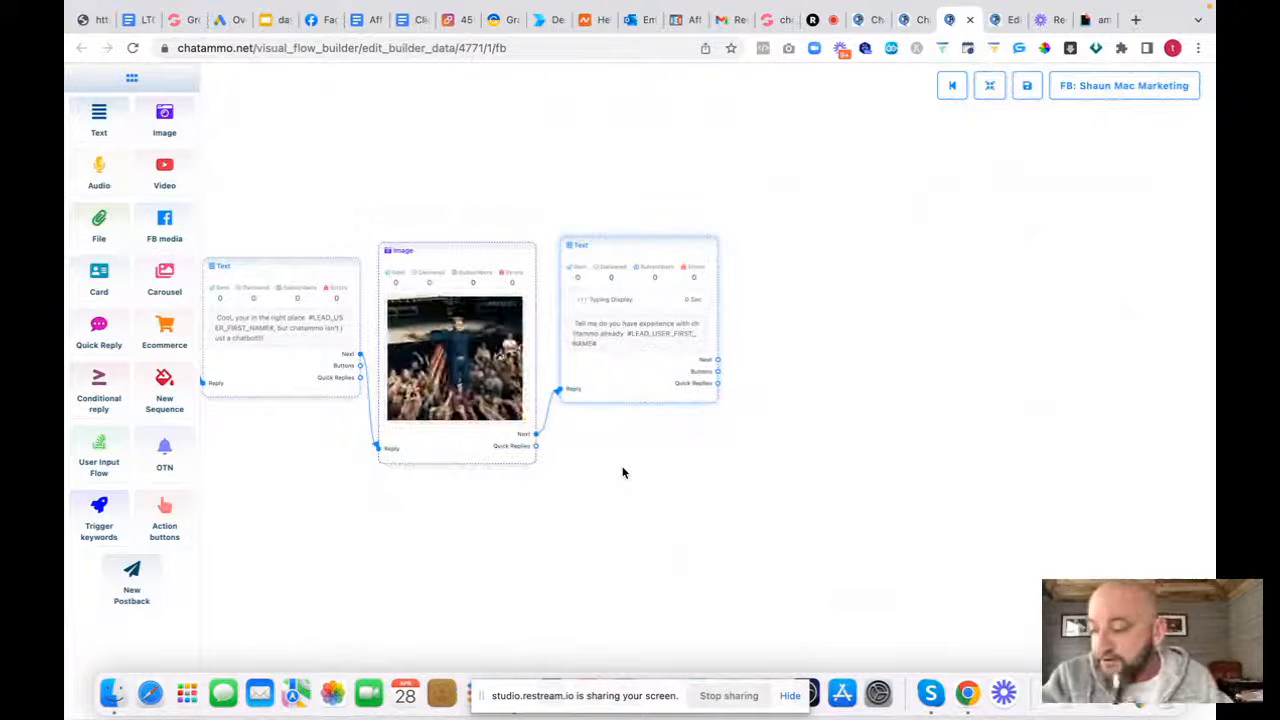
pyautogui.moveTo(515, 516); pyautogui.dragTo(844, 502)
pyautogui.moveTo(353, 520); pyautogui.dragTo(808, 600)
pyautogui.moveTo(283, 249); pyautogui.dragTo(443, 236)
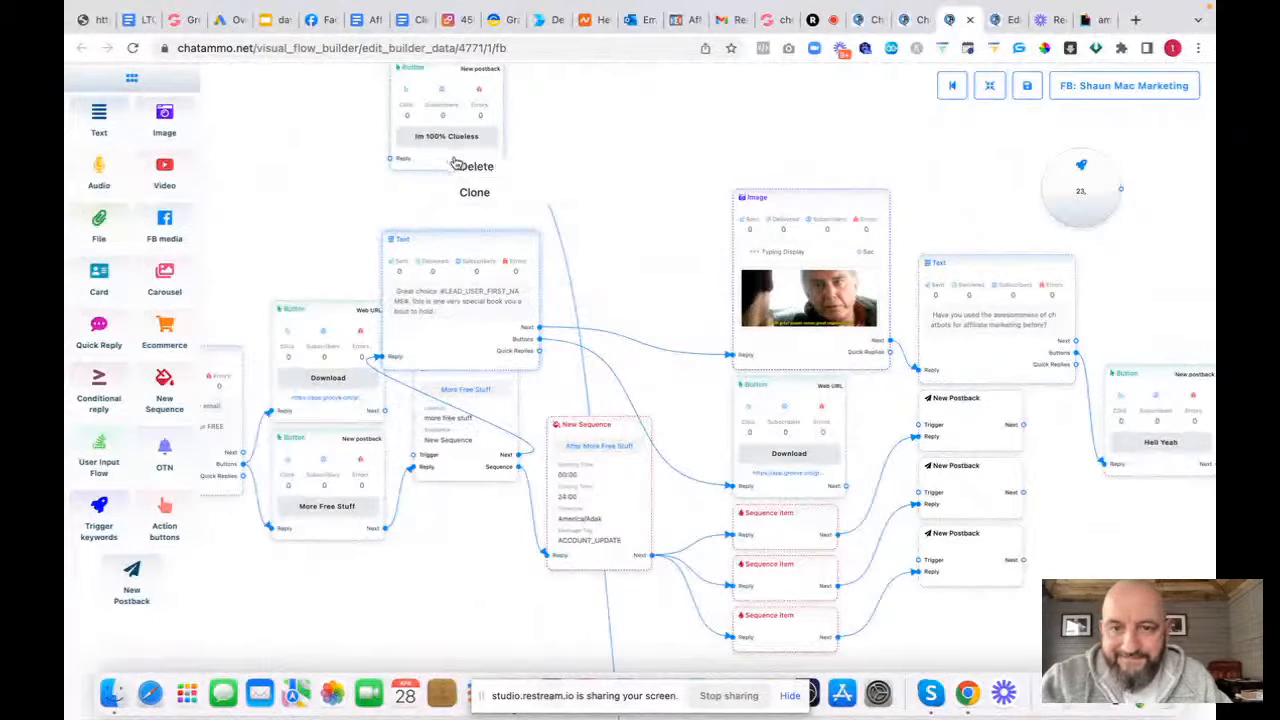
pyautogui.click(476, 165)
pyautogui.moveTo(592, 657); pyautogui.dragTo(371, 280)
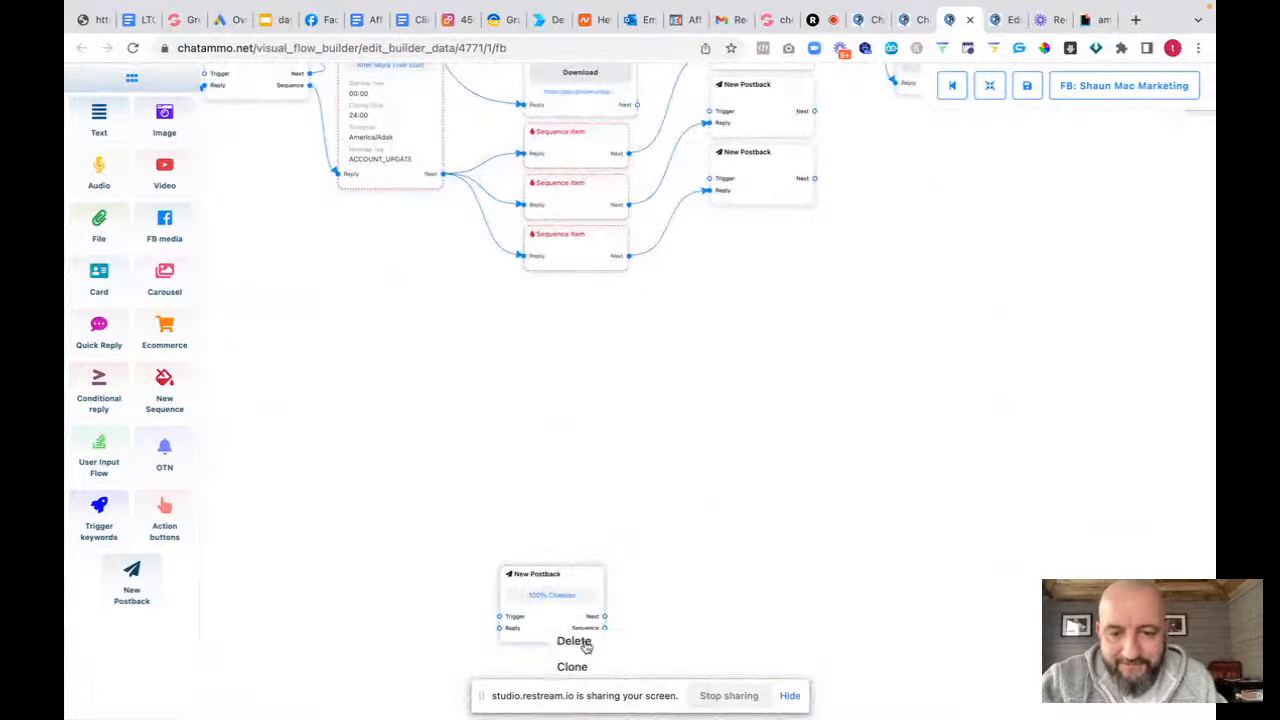
pyautogui.click(585, 644)
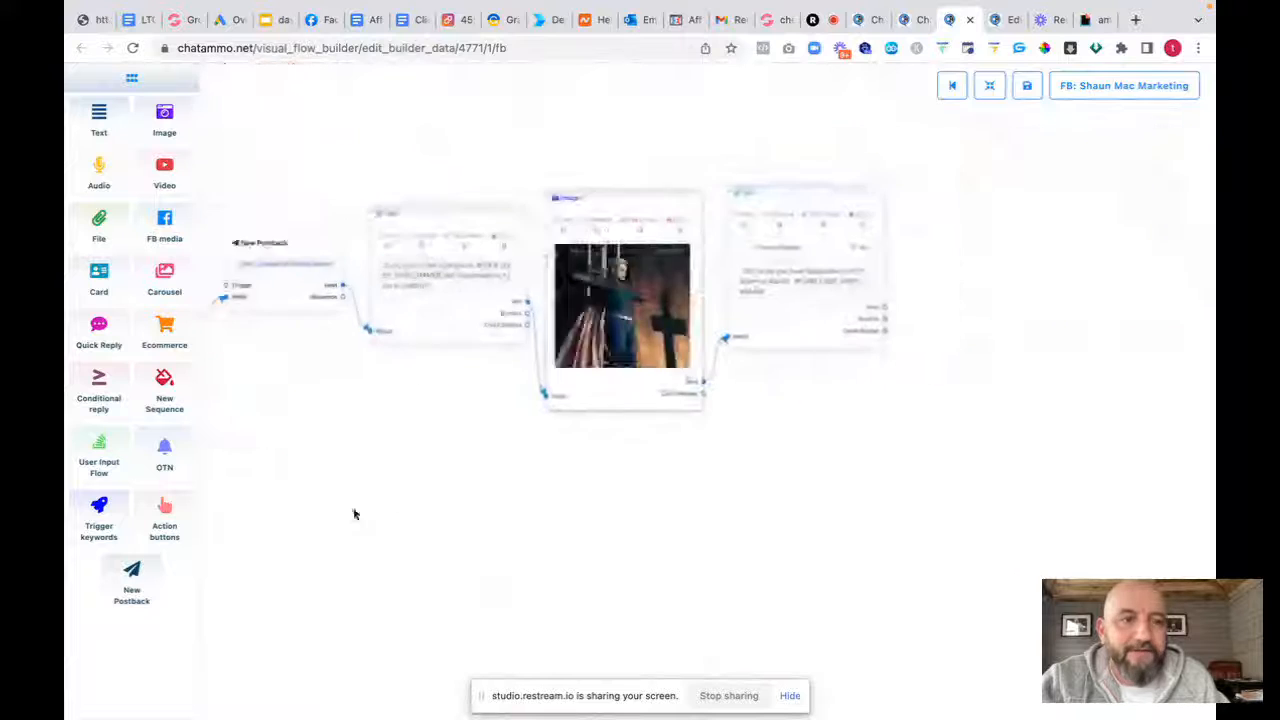
pyautogui.moveTo(800, 486); pyautogui.dragTo(722, 516)
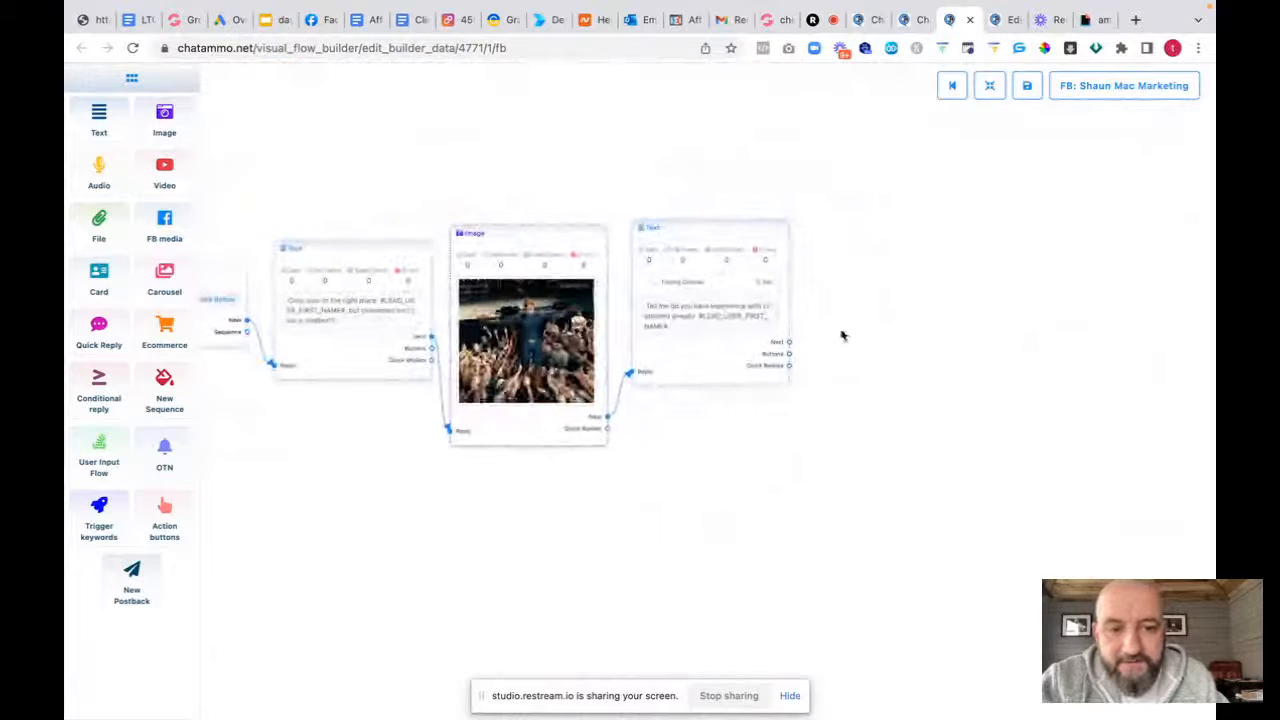
# Add a 'Used Other System' button to the experience question that starts a new postback
pyautogui.moveTo(789, 354); pyautogui.dragTo(900, 240)
pyautogui.click(955, 318)
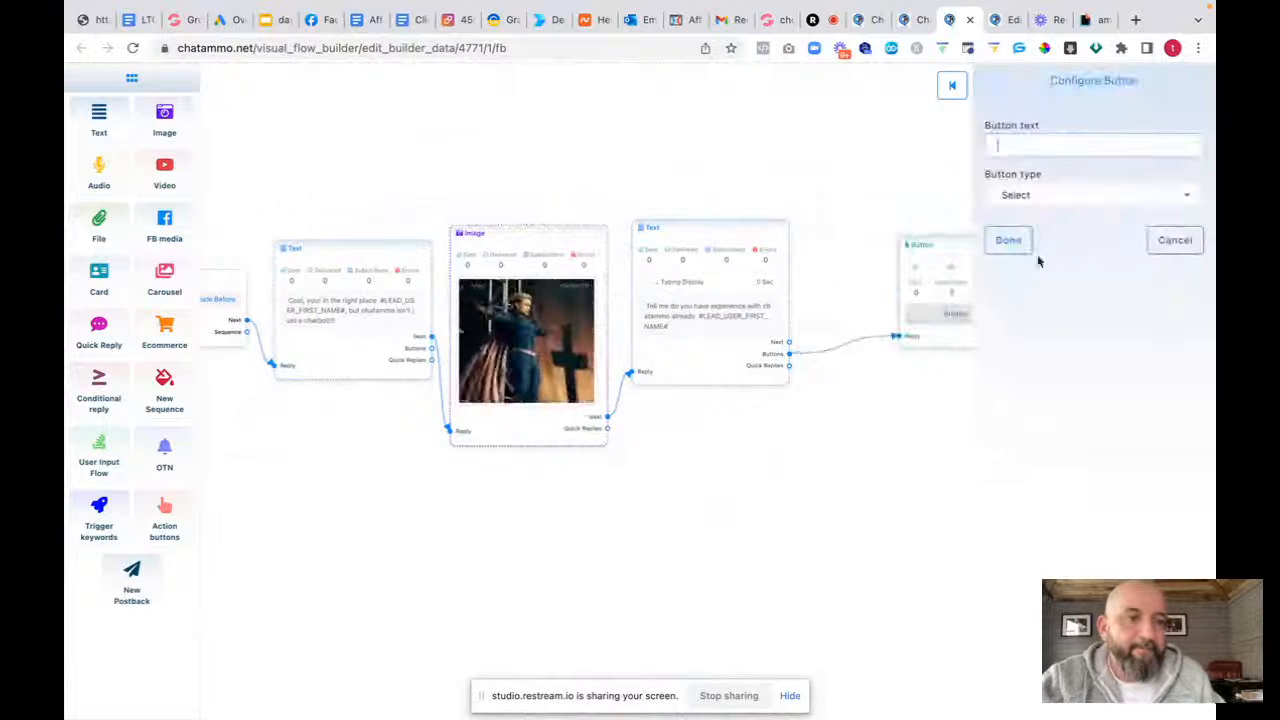
pyautogui.write('Nope')
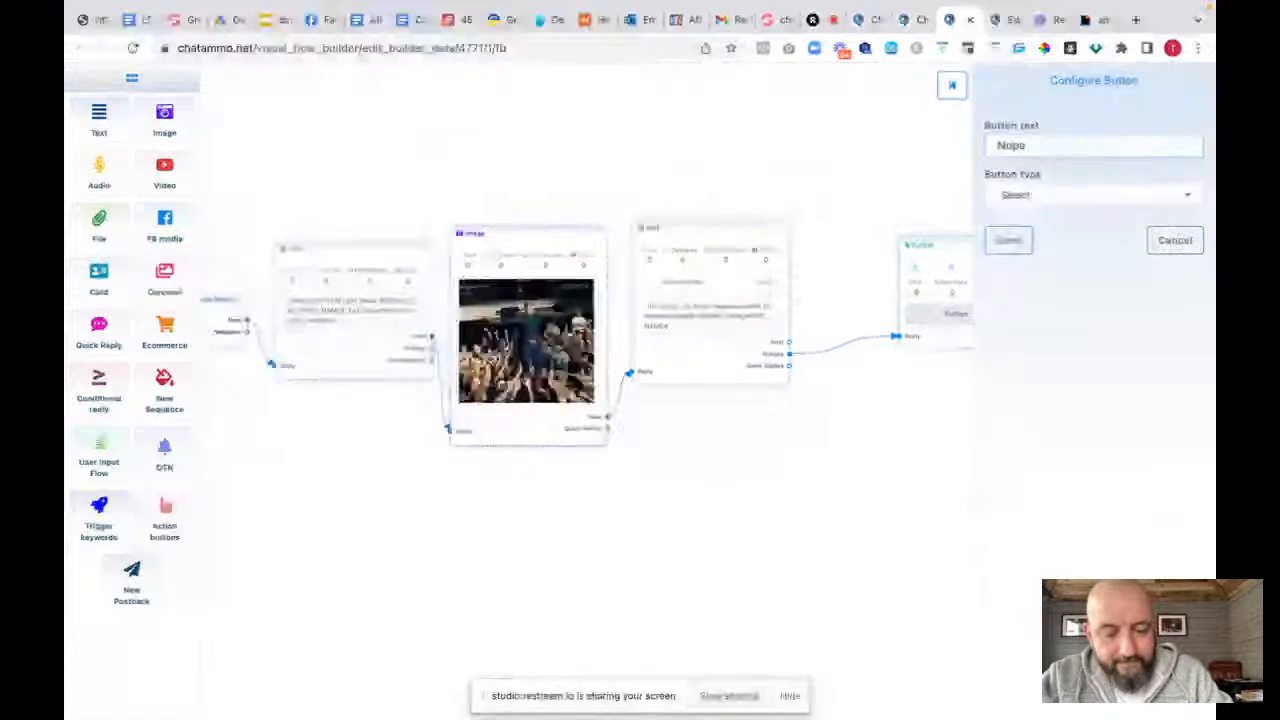
pyautogui.write(' But')
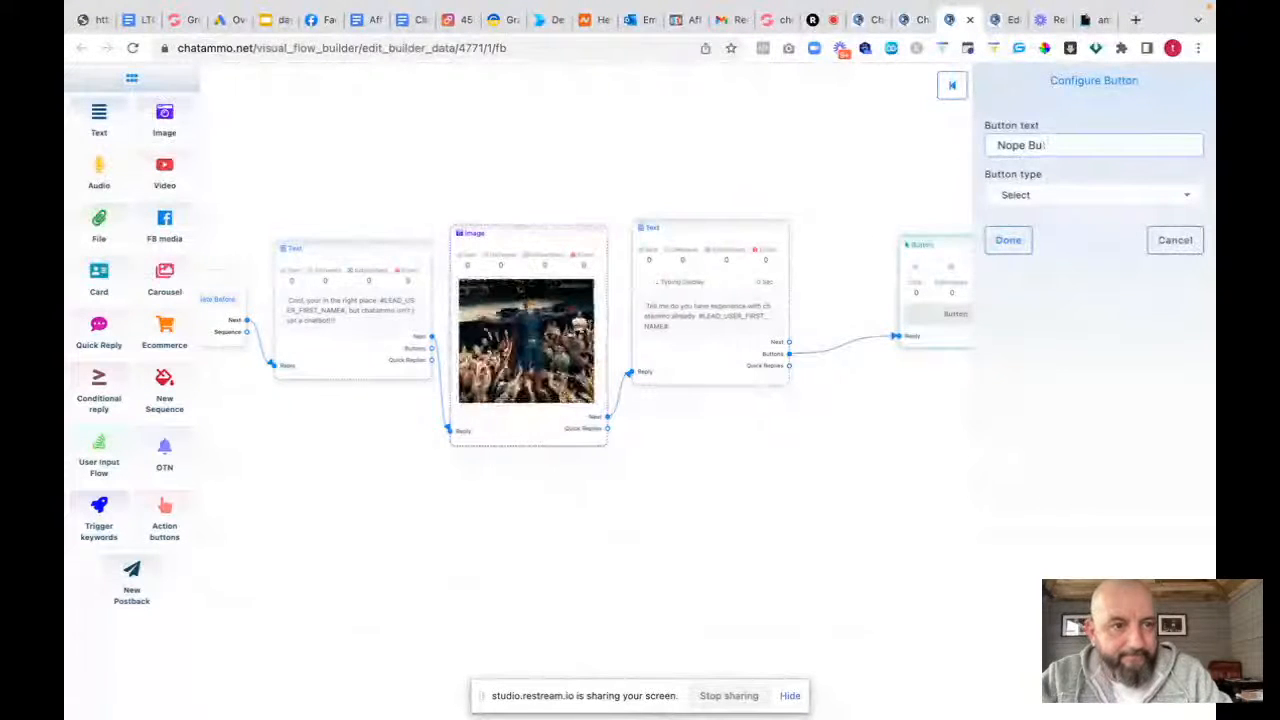
pyautogui.press('BackSpace')
pyautogui.press('BackSpace')
pyautogui.press('BackSpace')
pyautogui.press('BackSpace')
pyautogui.press('BackSpace')
pyautogui.press('BackSpace')
pyautogui.press('BackSpace')
pyautogui.press('BackSpace')
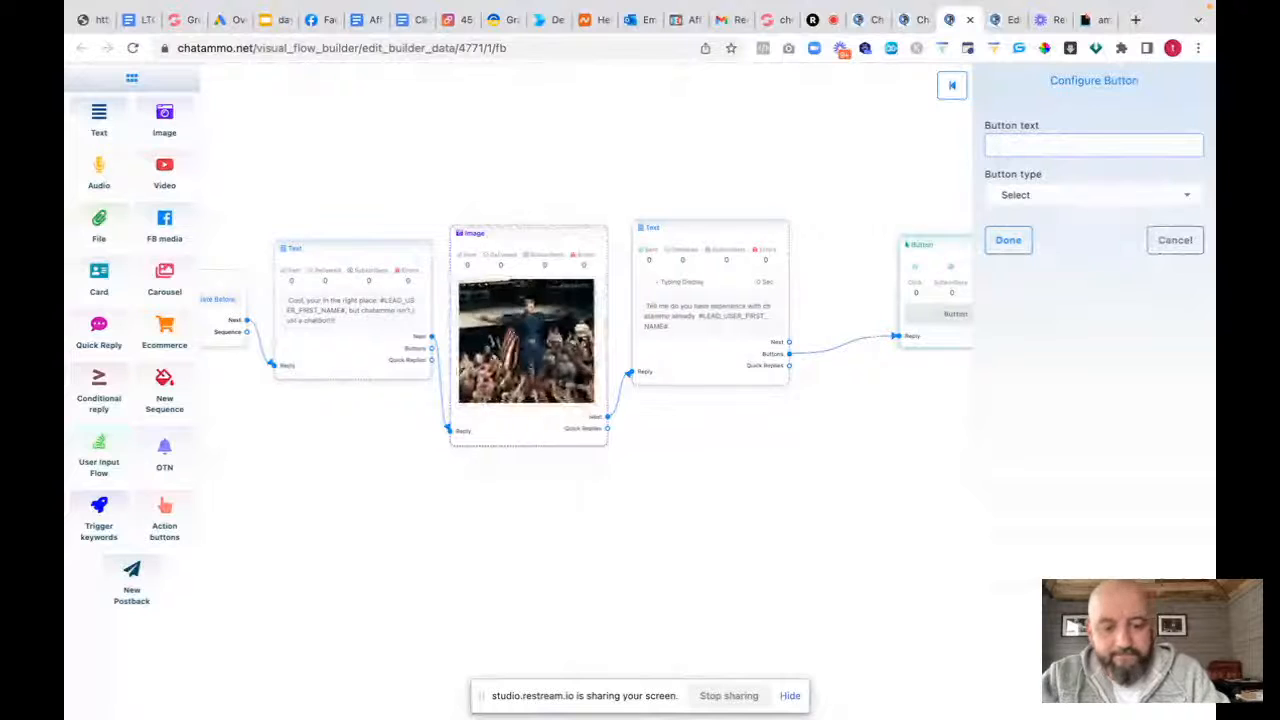
pyautogui.write('Used Other System')
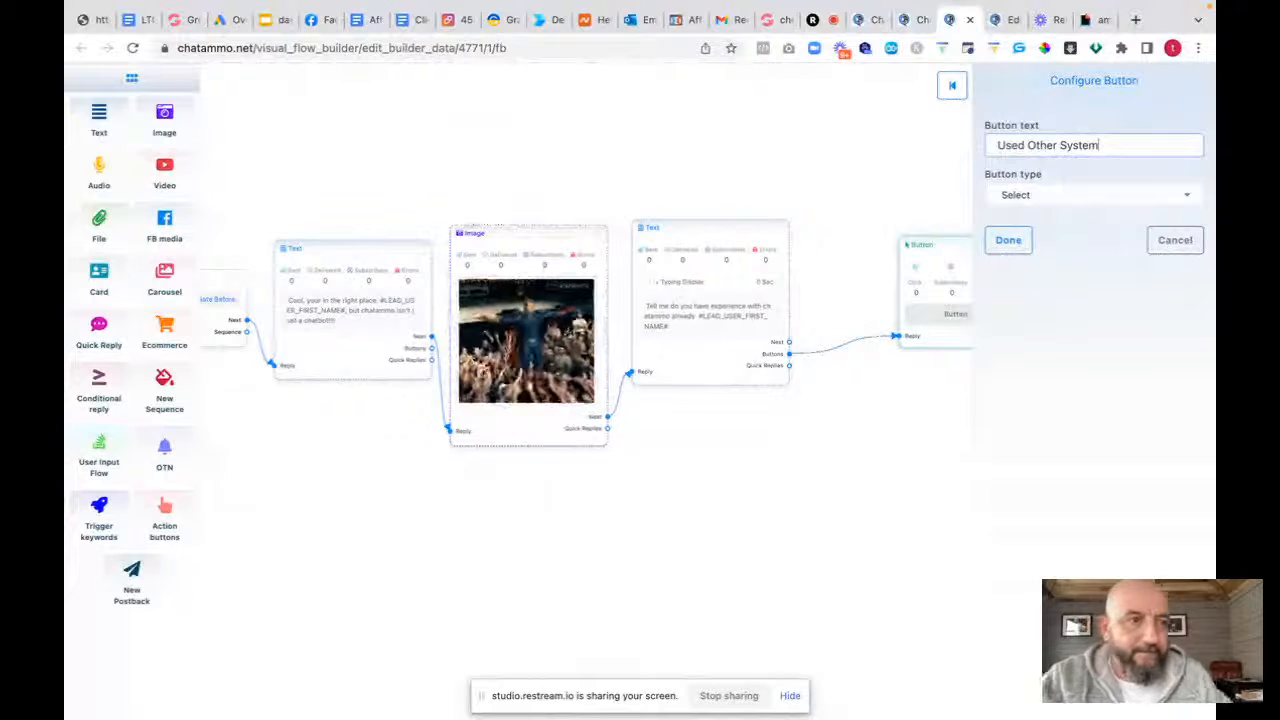
pyautogui.click(1043, 197)
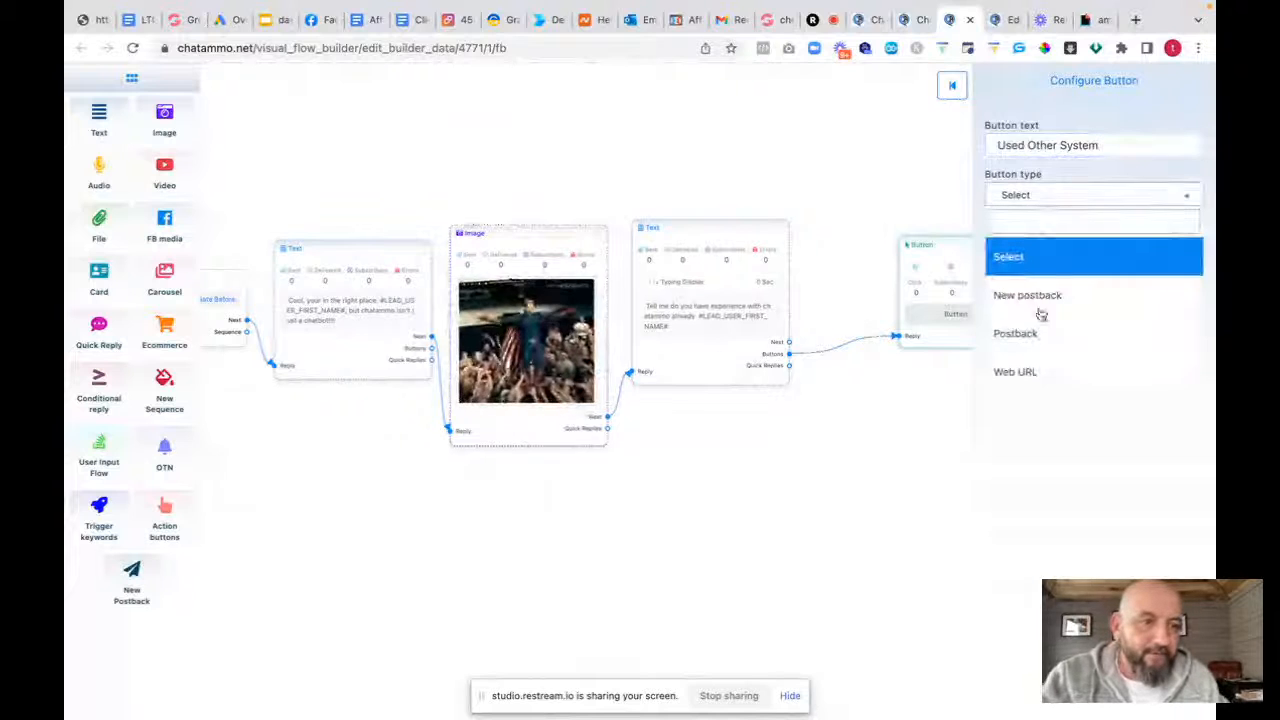
pyautogui.click(1036, 298)
pyautogui.click(1008, 240)
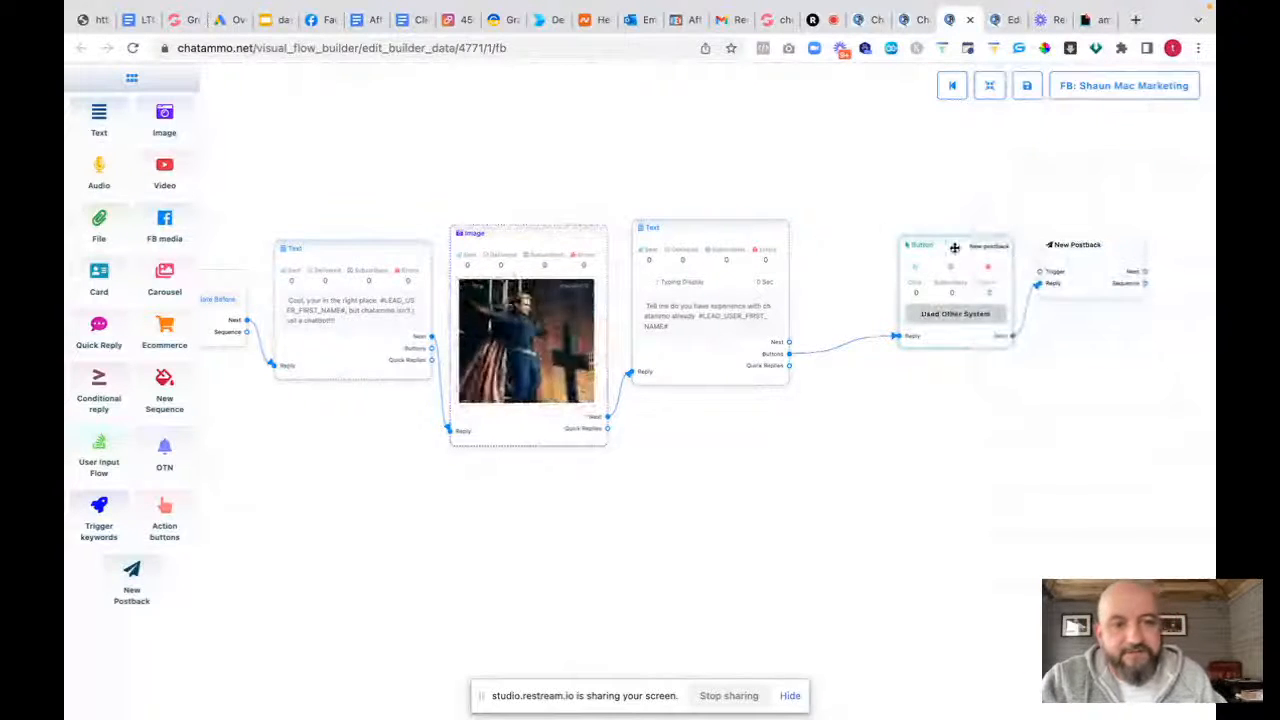
pyautogui.moveTo(1127, 263); pyautogui.dragTo(1012, 192)
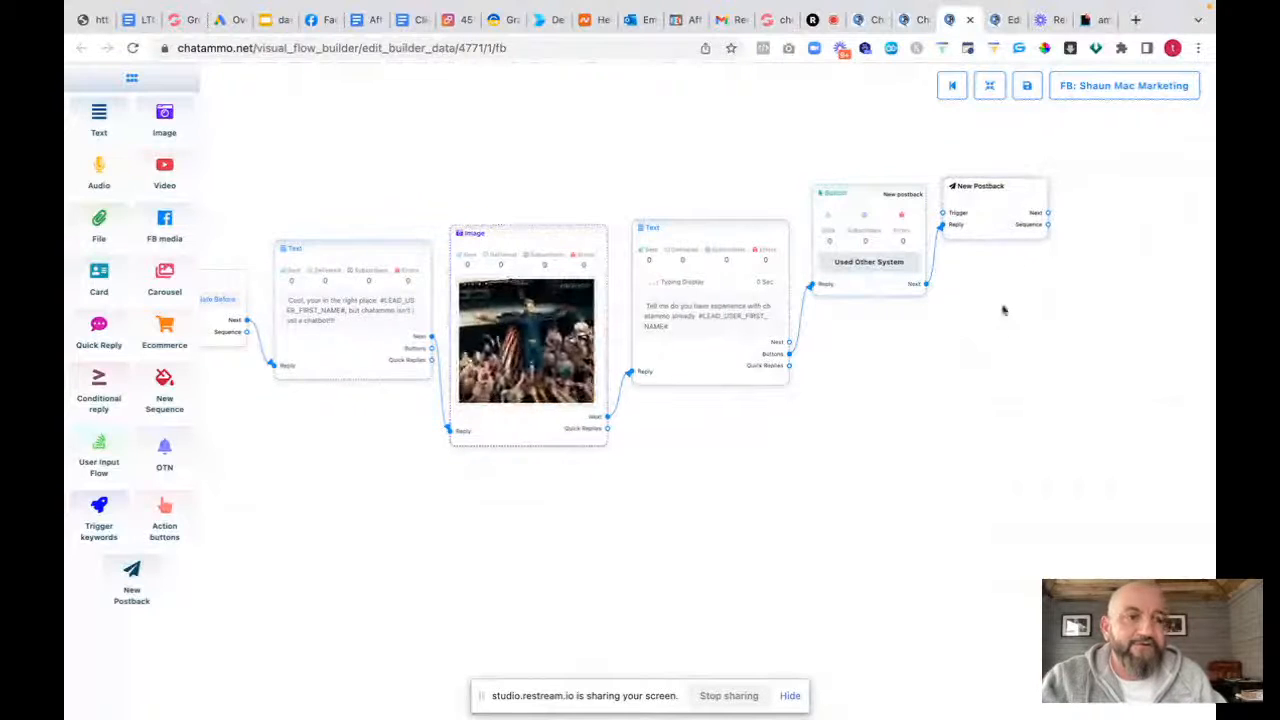
# Title the new postback 'Used Other' and tag it with the 'used other' label
pyautogui.click(991, 222)
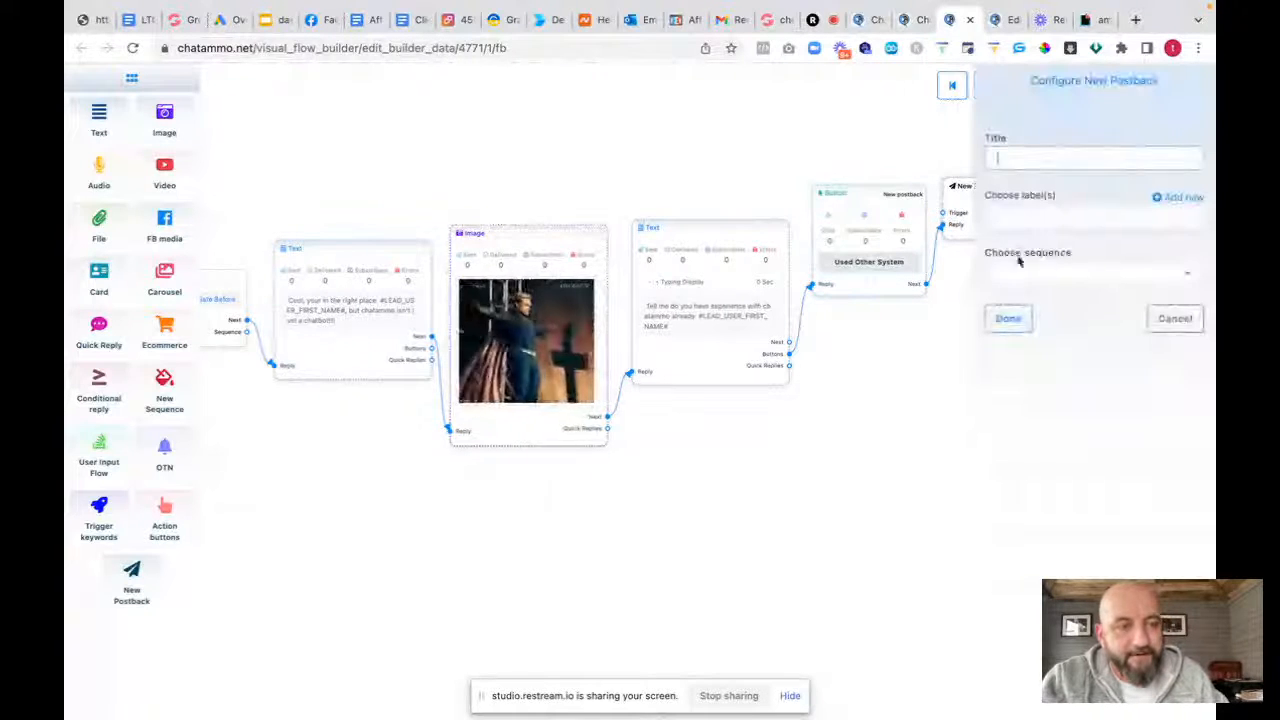
pyautogui.click(1060, 158)
pyautogui.write('Used Other')
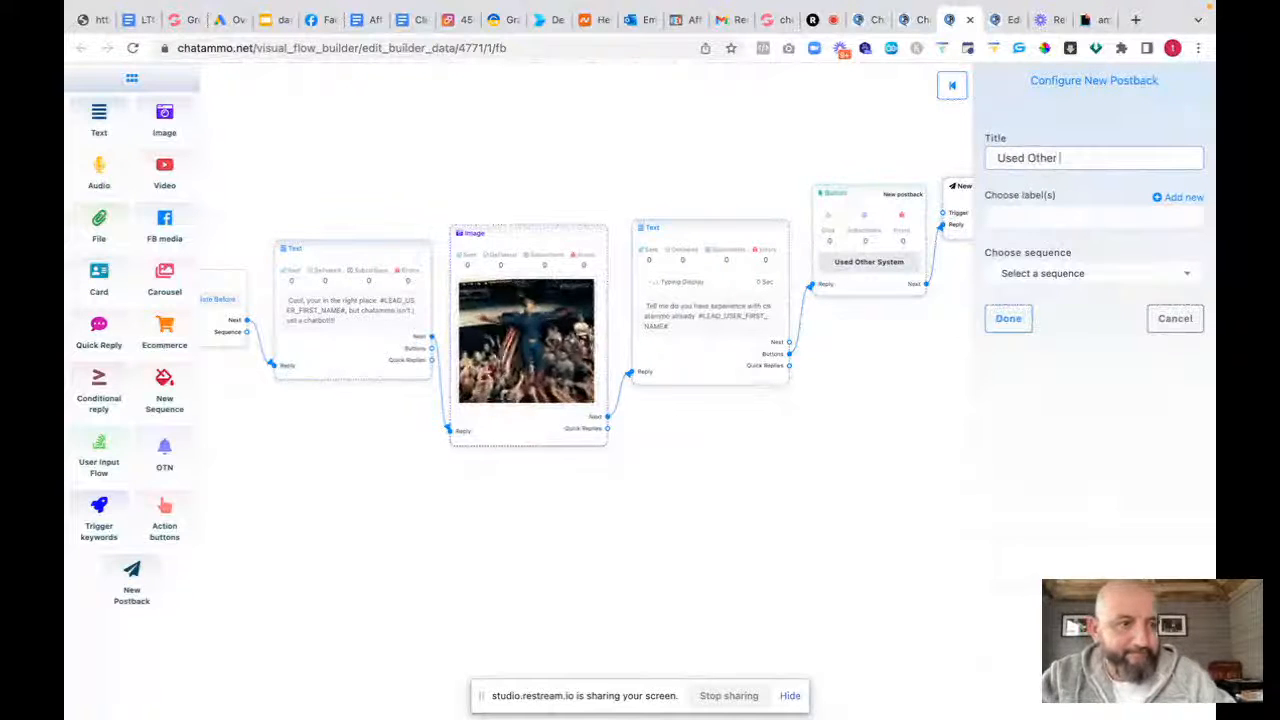
pyautogui.click(1050, 216)
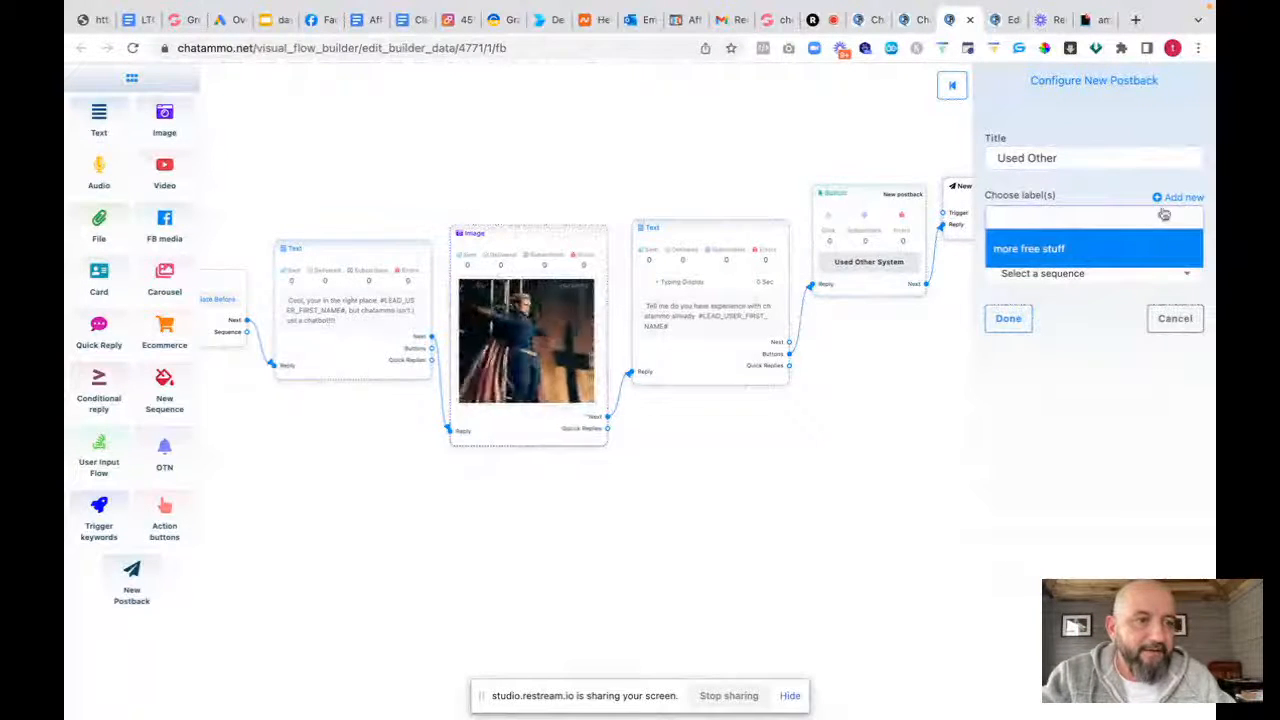
pyautogui.write('used other')
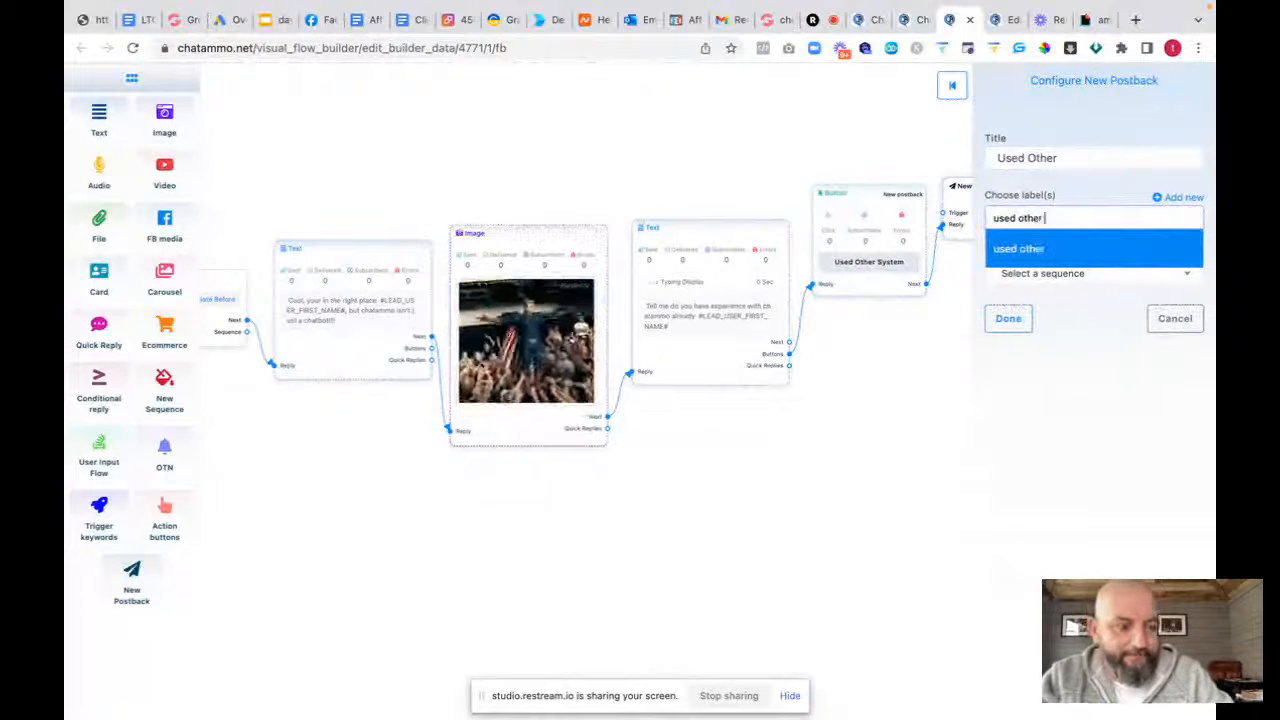
pyautogui.press('Return')
pyautogui.click(1006, 320)
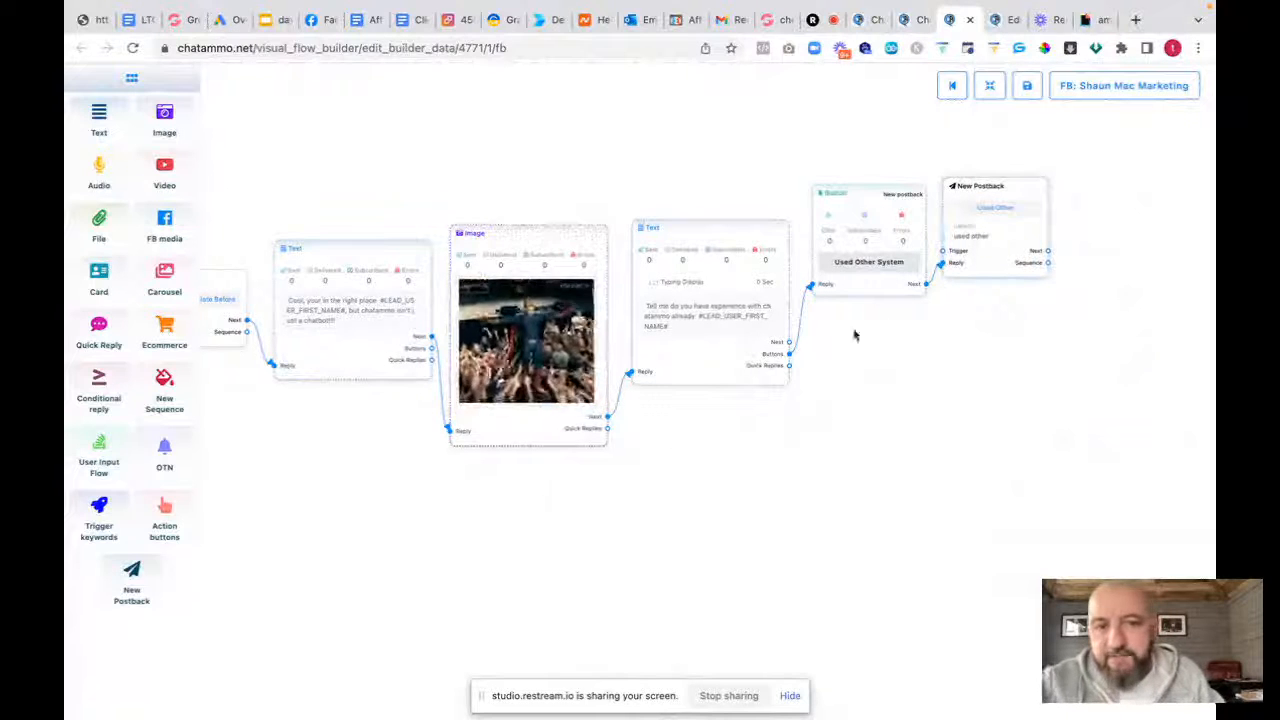
# Line up the Text, Buttons and New Postback nodes in a row, shifting the chain lower left
pyautogui.moveTo(723, 224); pyautogui.dragTo(716, 167)
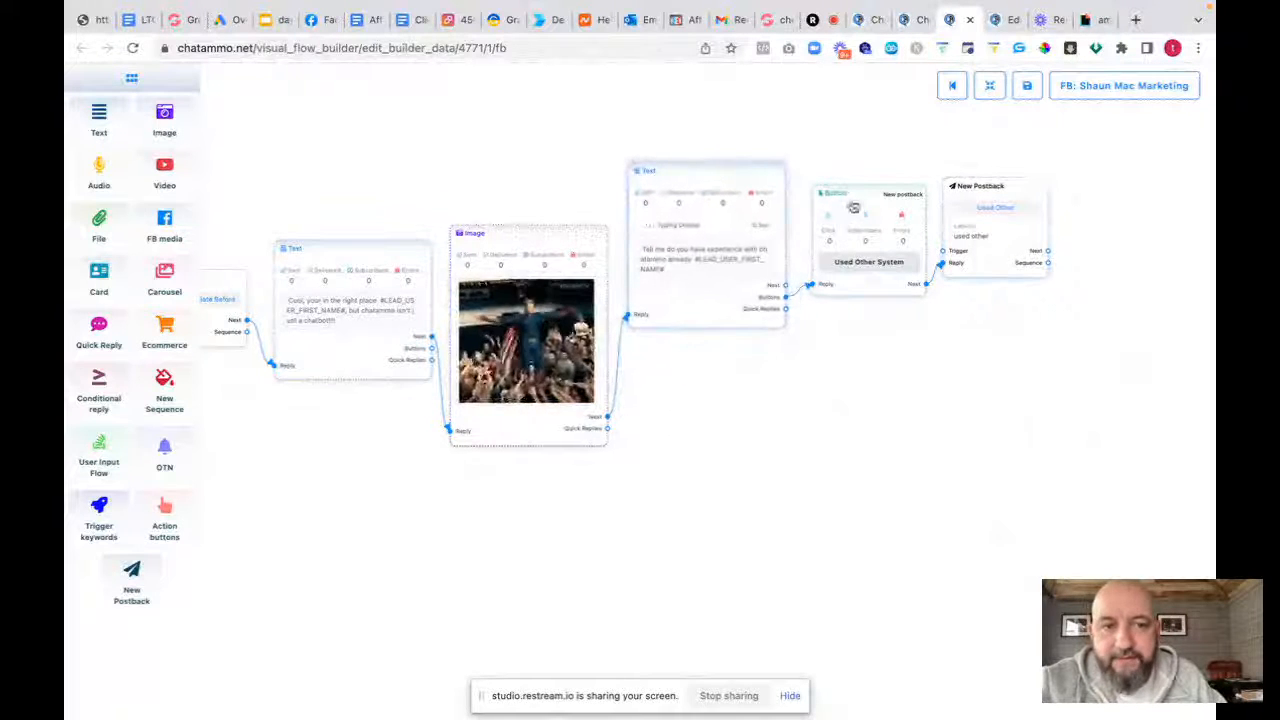
pyautogui.moveTo(853, 207); pyautogui.dragTo(833, 186)
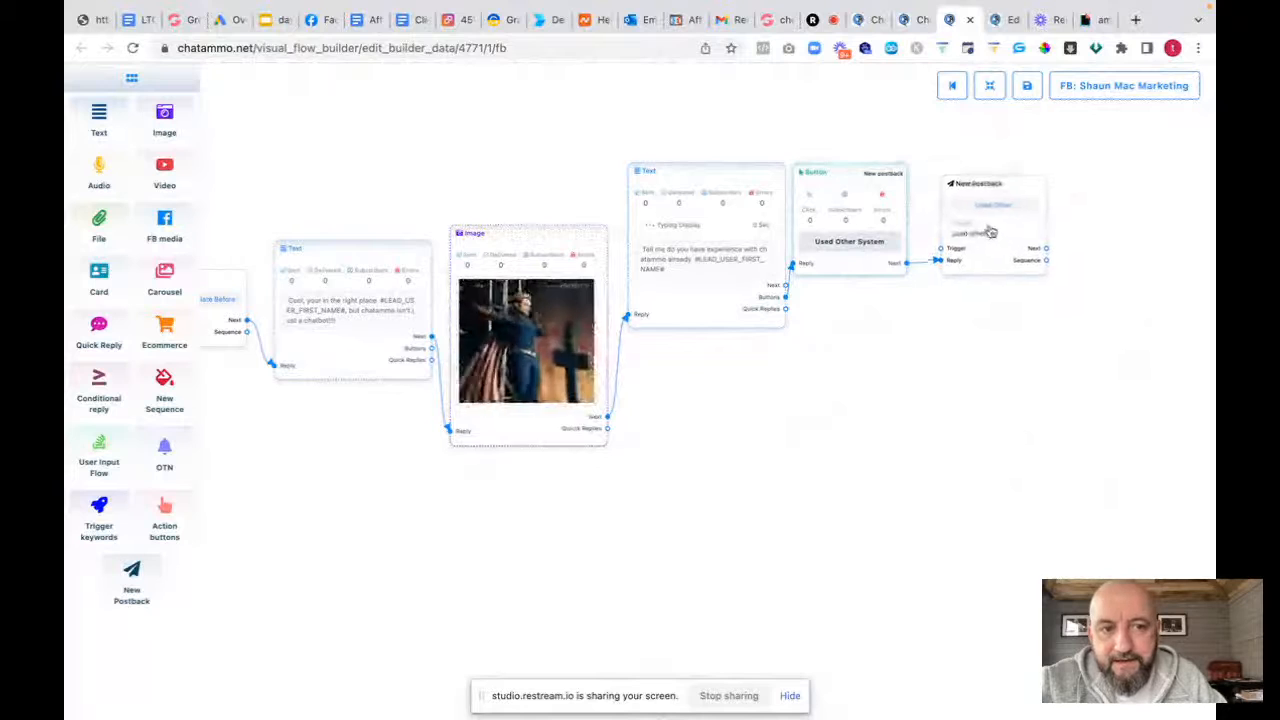
pyautogui.moveTo(990, 232); pyautogui.dragTo(966, 217)
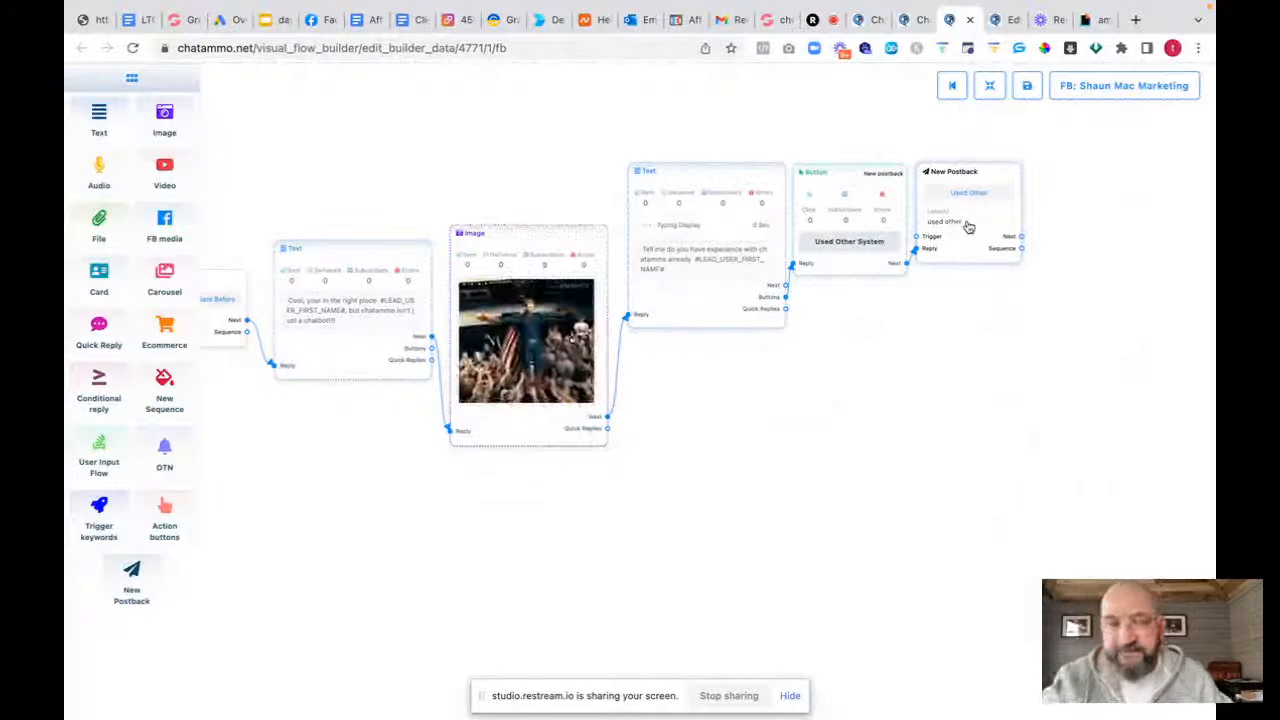
pyautogui.scroll(-10, 928, 366)
pyautogui.scroll(10, 929, 368)
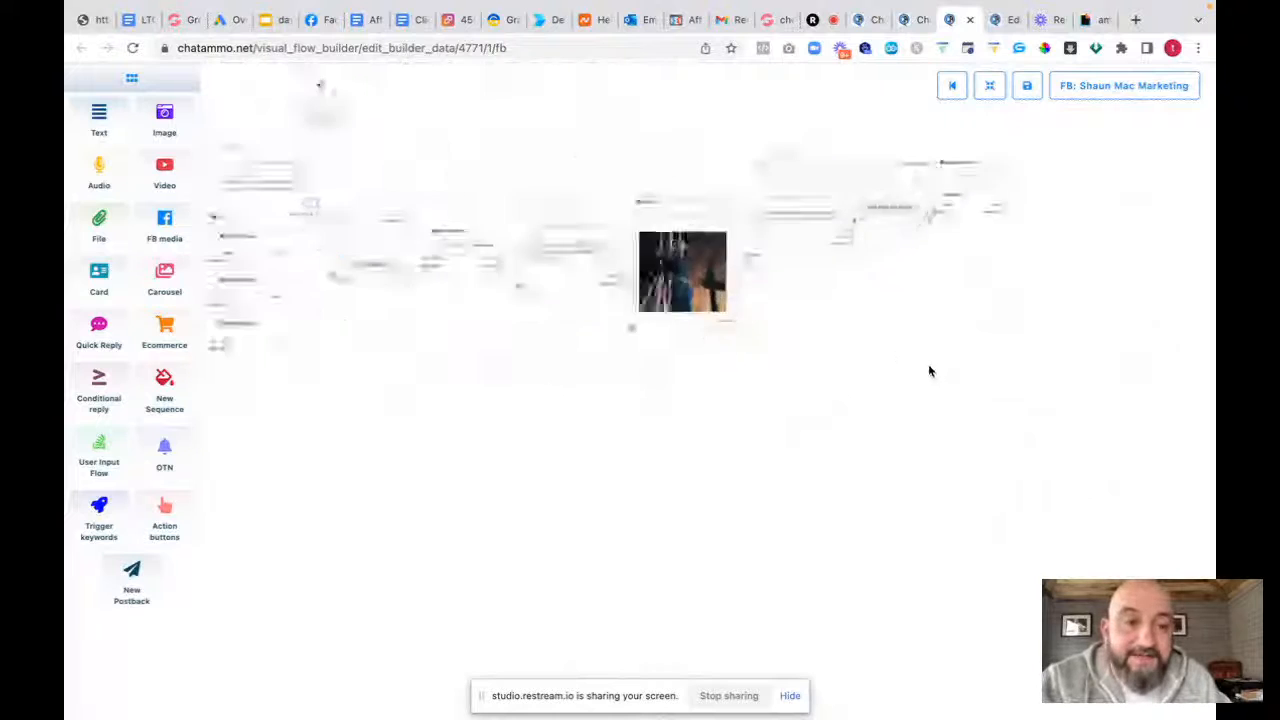
pyautogui.moveTo(890, 328); pyautogui.dragTo(686, 528)
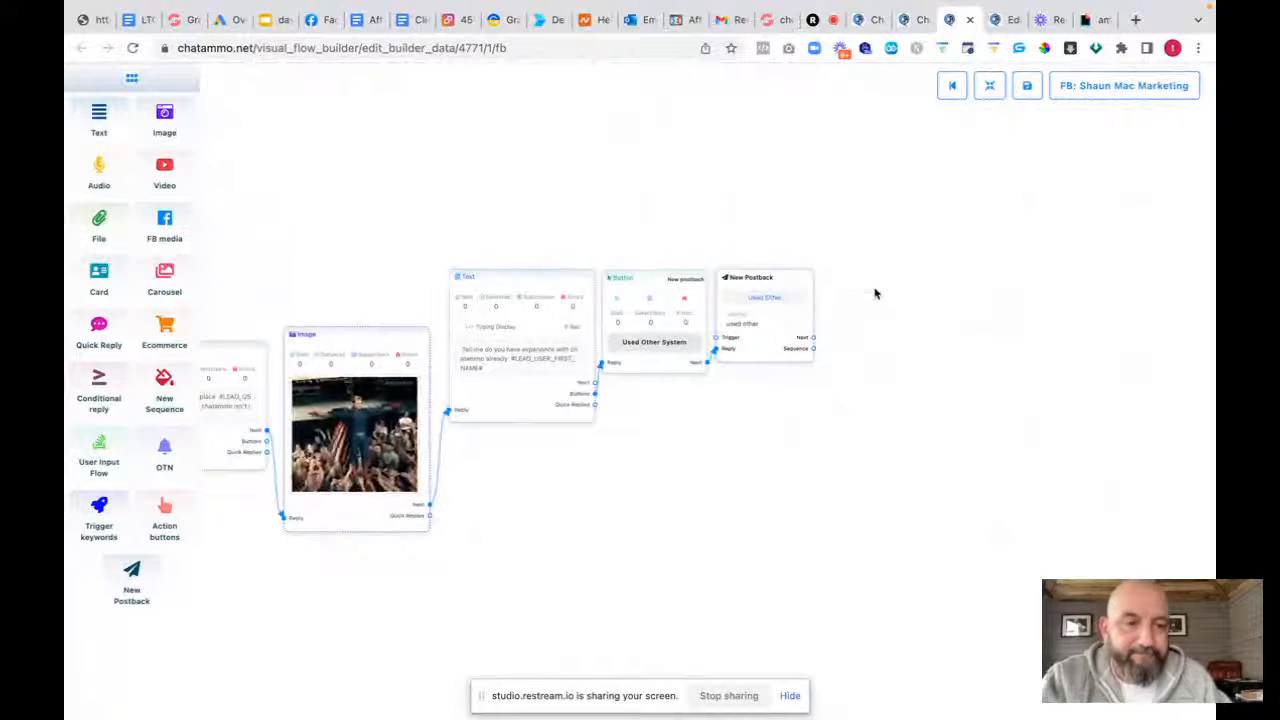
# Add a text node after the postback reading "Chatbots are great, aren't they?"
pyautogui.moveTo(814, 338); pyautogui.dragTo(943, 340)
pyautogui.click(966, 352)
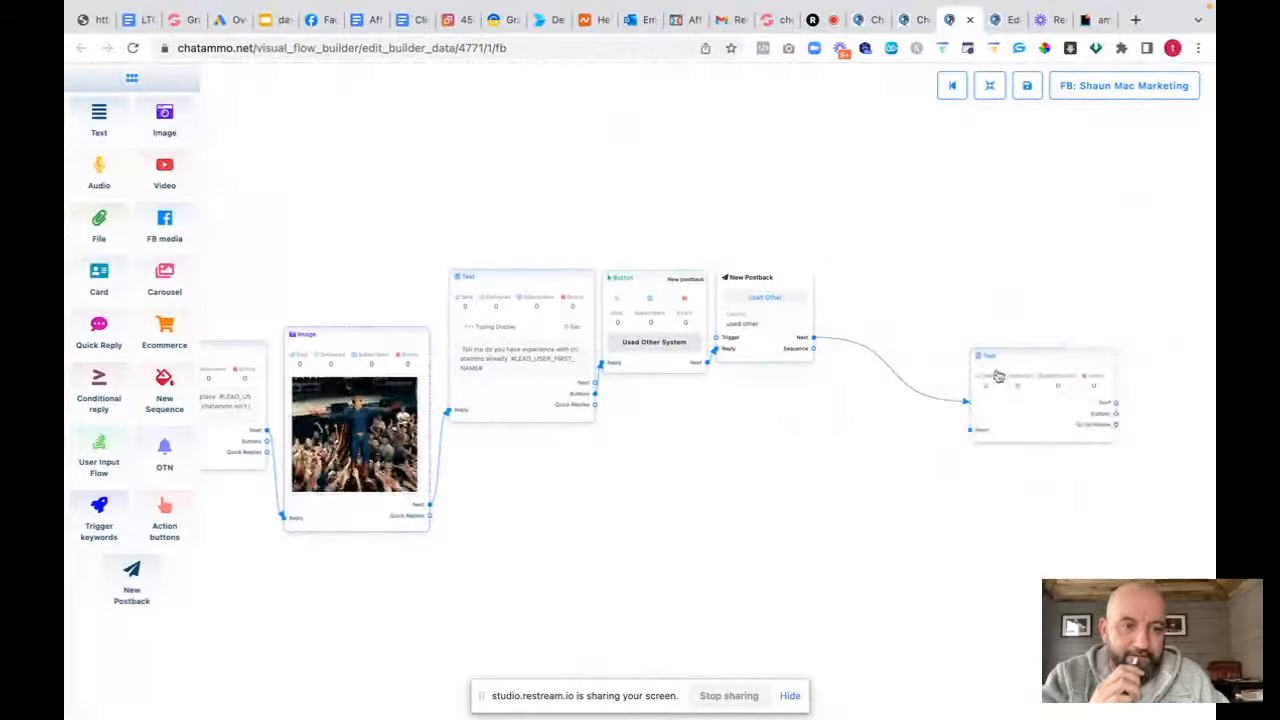
pyautogui.doubleClick(1028, 421)
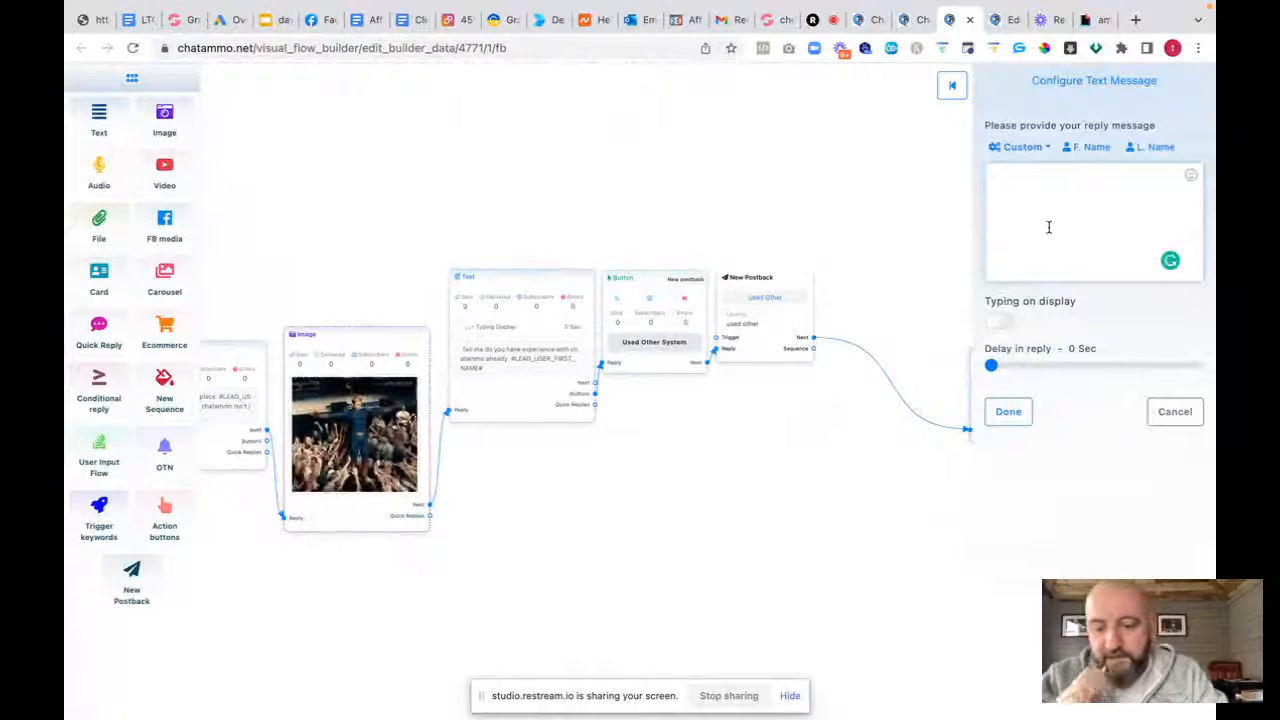
pyautogui.write('Chatbo')
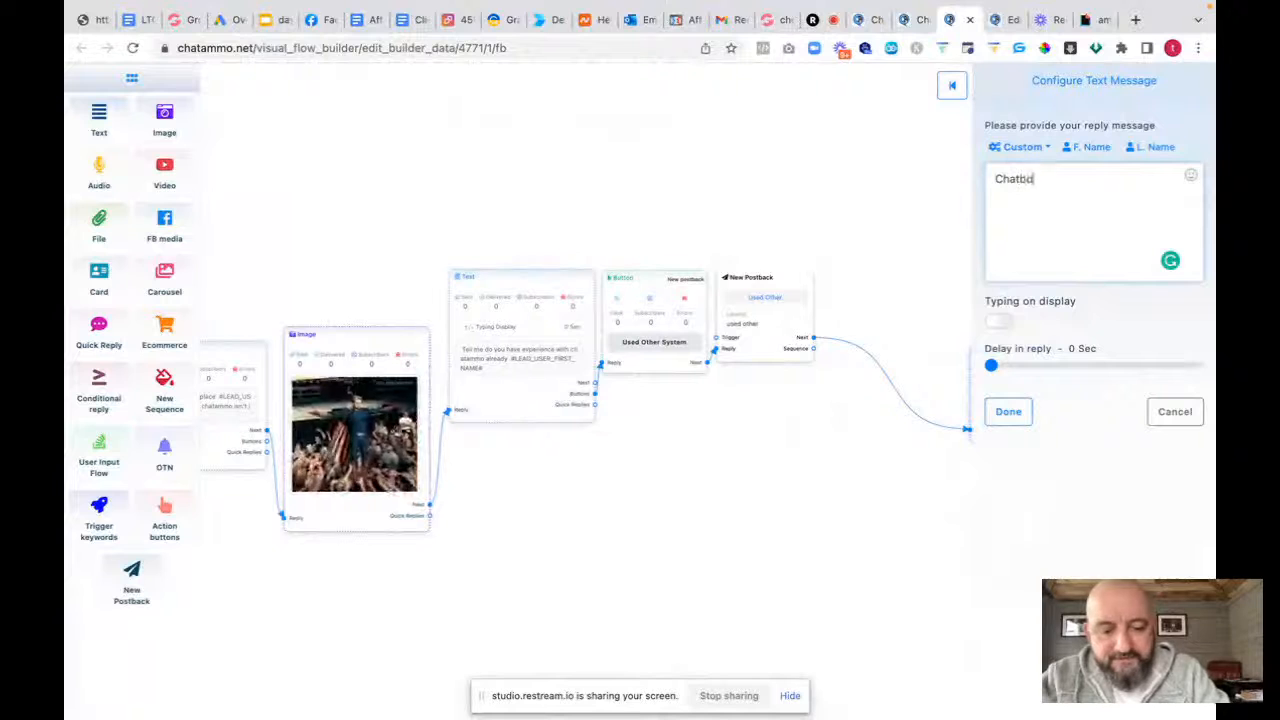
pyautogui.write('ts are grea')
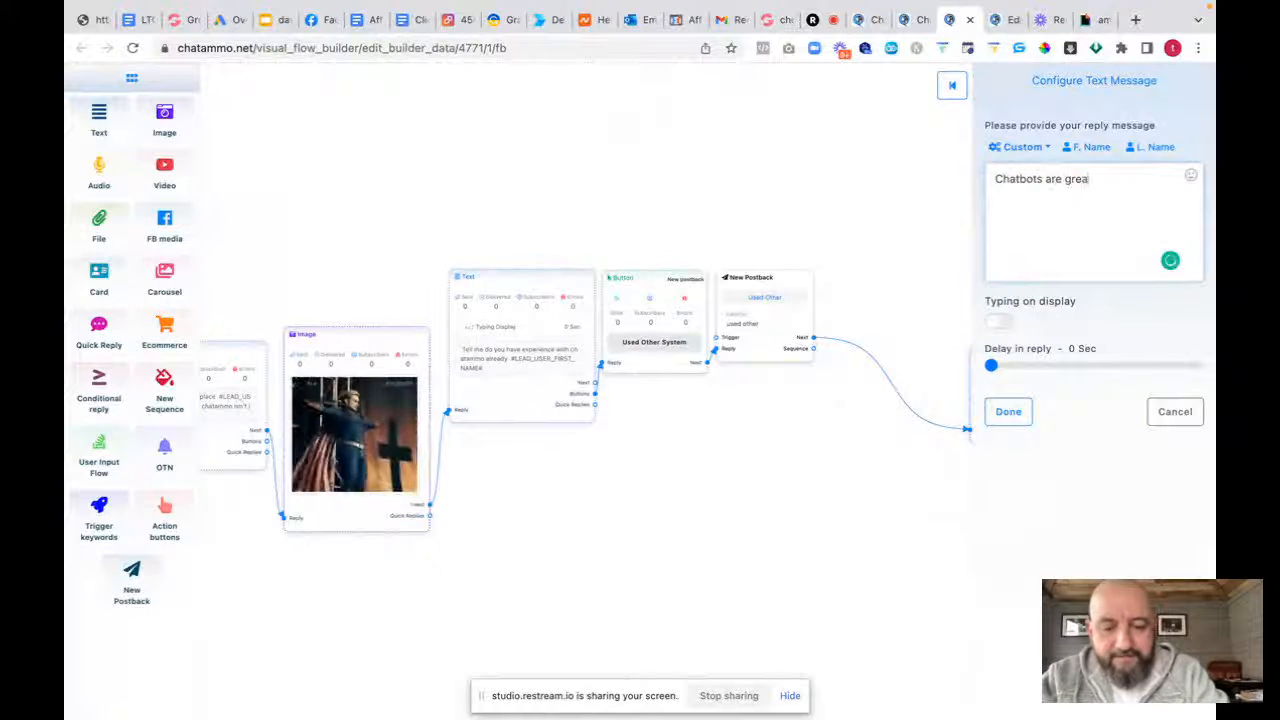
pyautogui.write("t aren'")
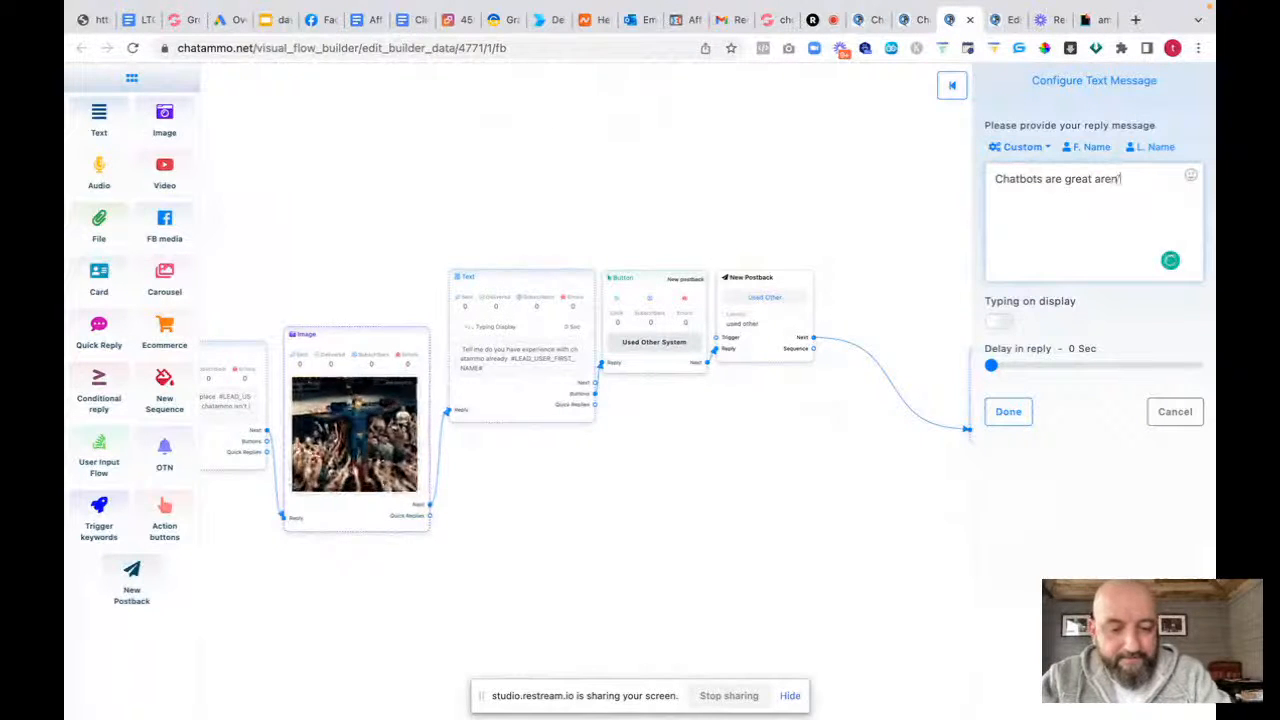
pyautogui.write('t theyy')
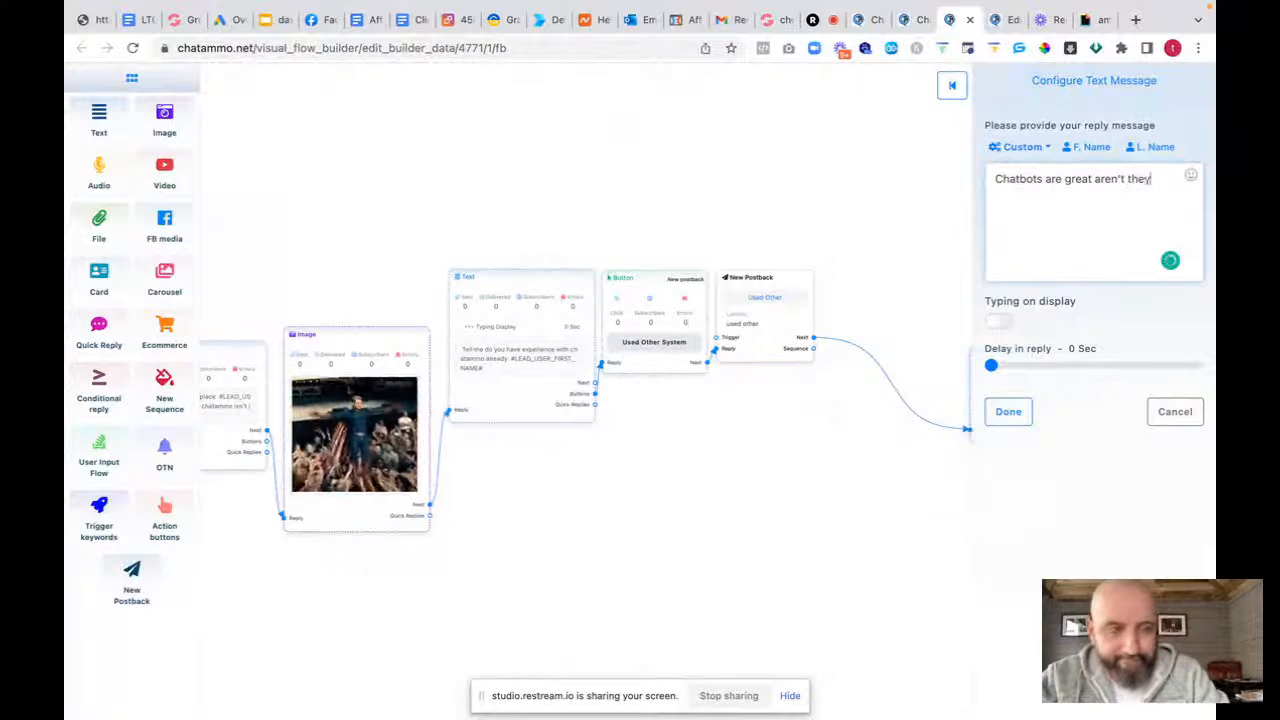
pyautogui.write('?')
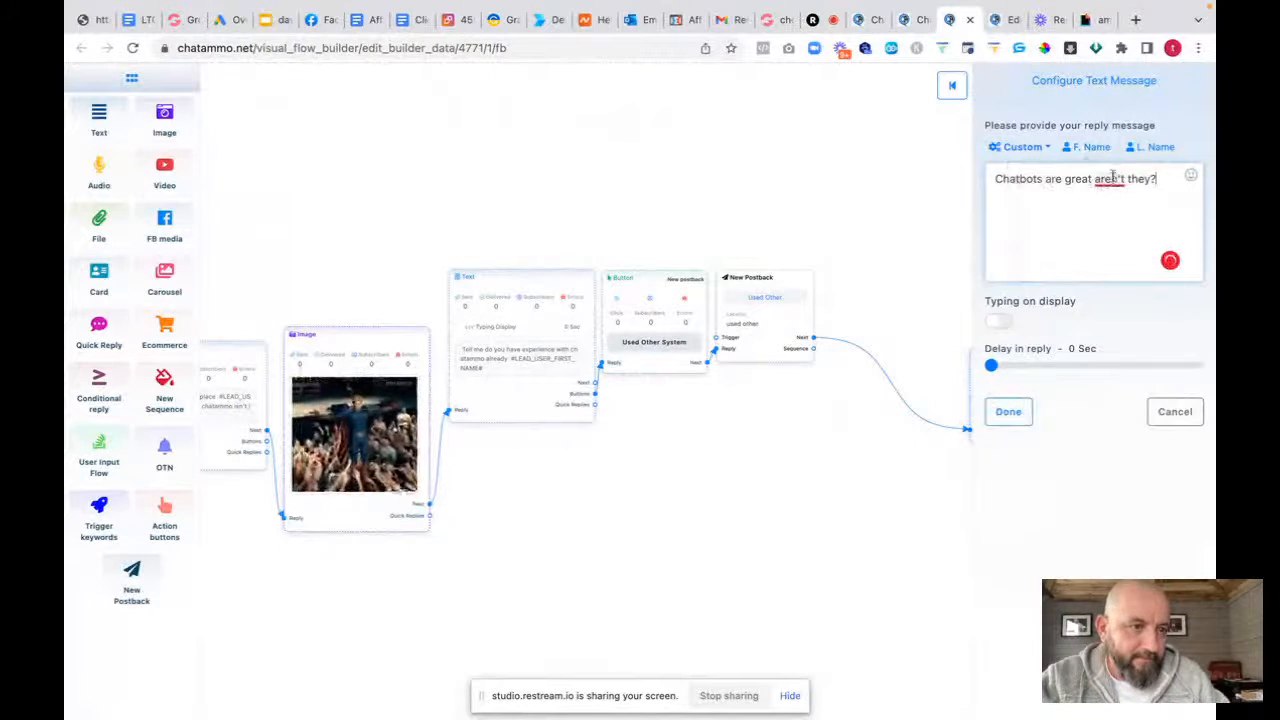
pyautogui.moveTo(1112, 177)
pyautogui.click(1078, 222)
pyautogui.click(1008, 411)
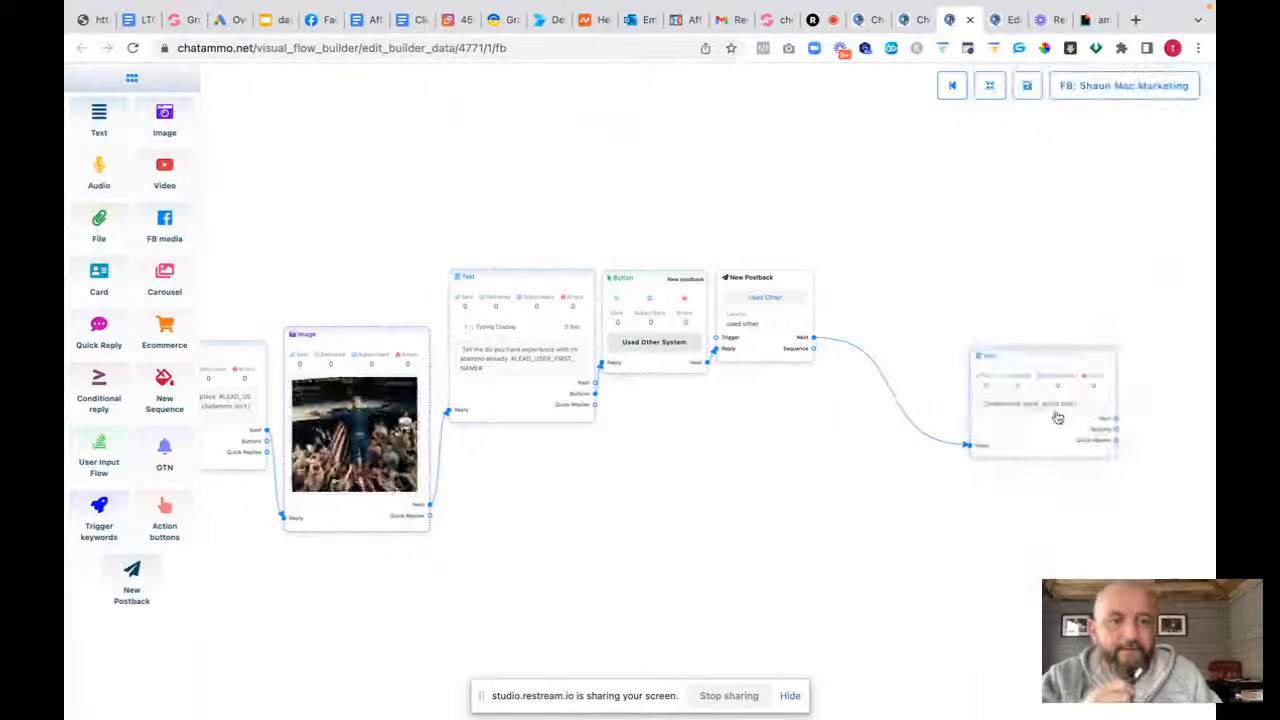
# Position the reply after the postback and link another new text node after it
pyautogui.moveTo(1071, 360); pyautogui.dragTo(929, 271)
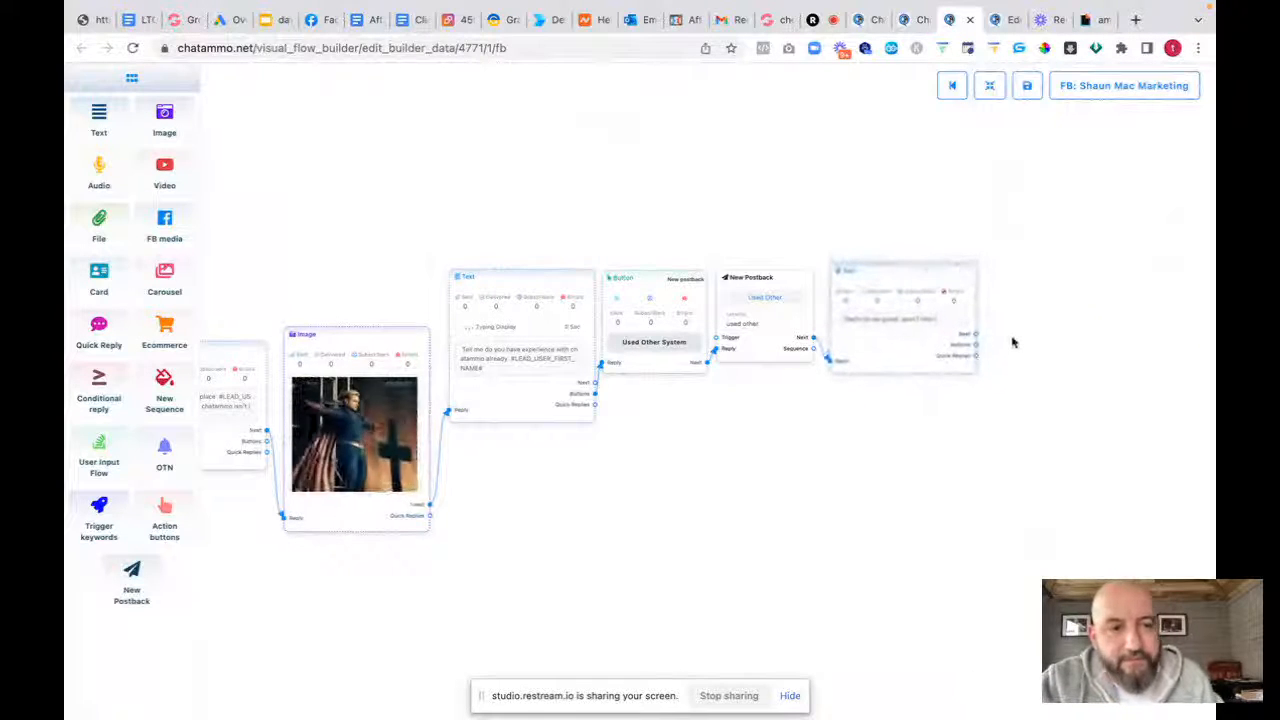
pyautogui.moveTo(976, 335); pyautogui.dragTo(1086, 443)
pyautogui.click(1106, 466)
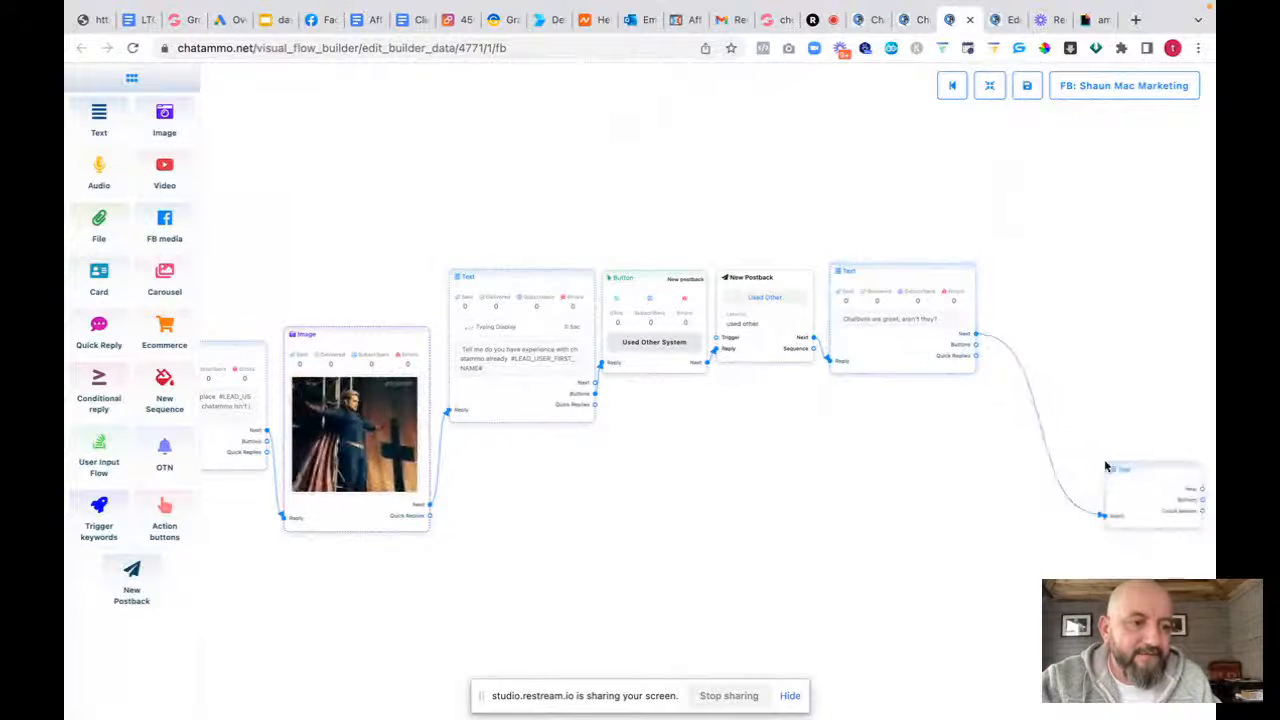
# Set the new text to "But did you know not all chatbots are created equally?" with typing display and a 2-second delay
pyautogui.doubleClick(1110, 526)
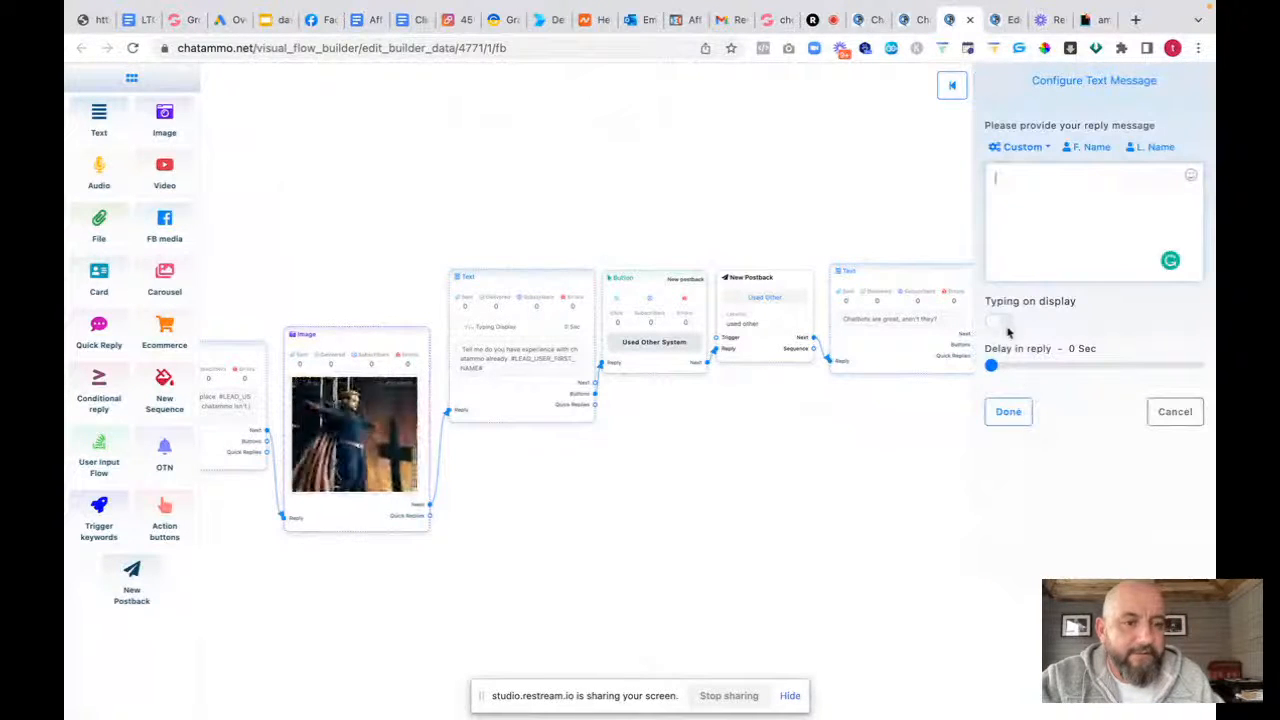
pyautogui.click(999, 321)
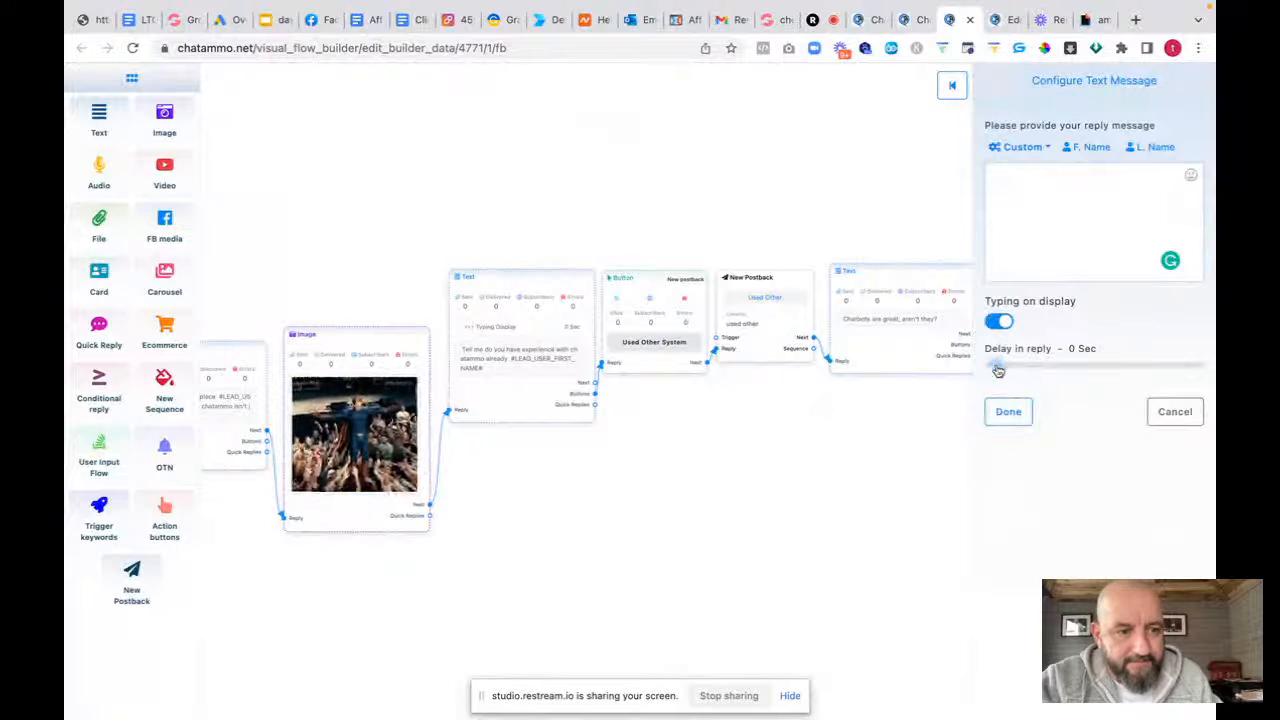
pyautogui.click(998, 366)
pyautogui.click(1006, 410)
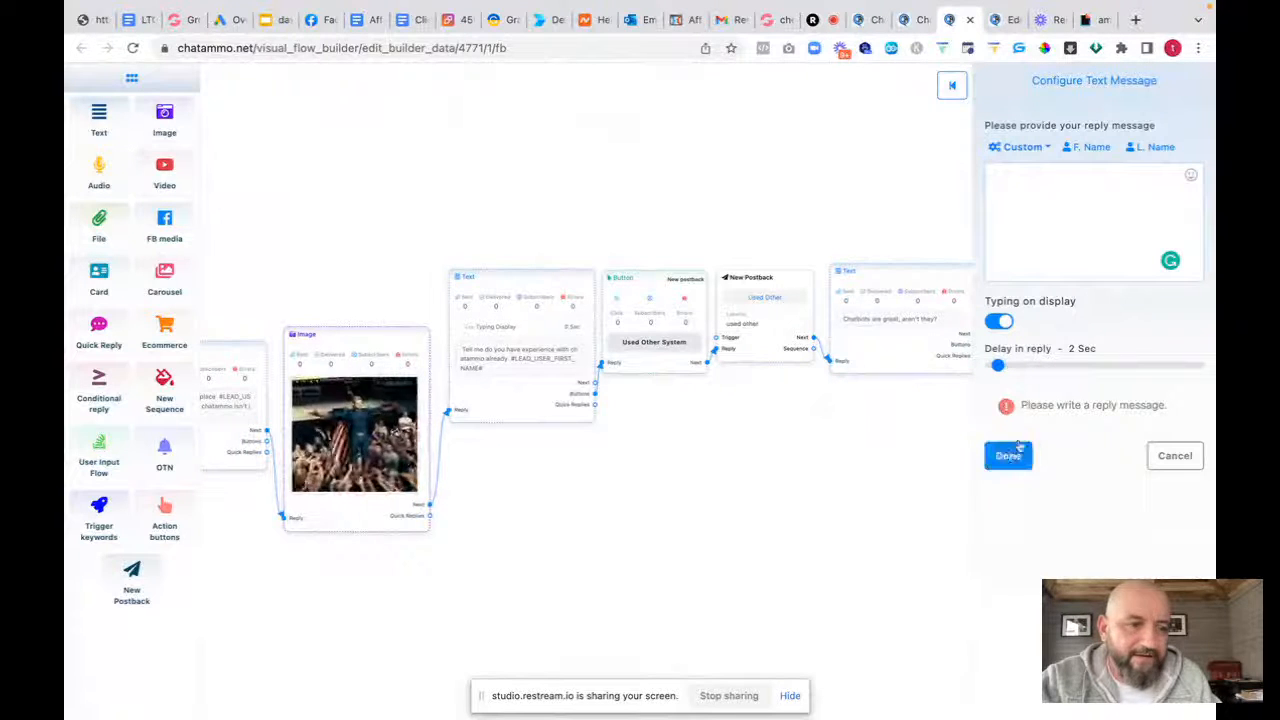
pyautogui.click(1034, 208)
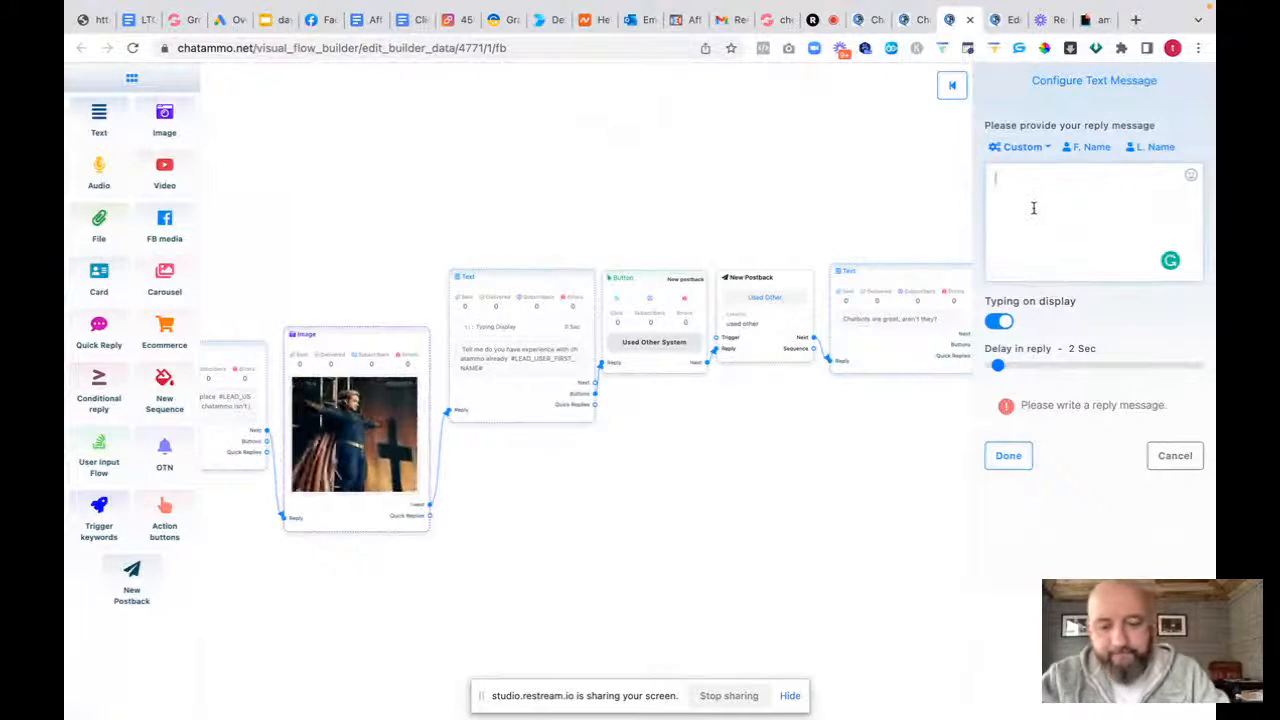
pyautogui.write('But did')
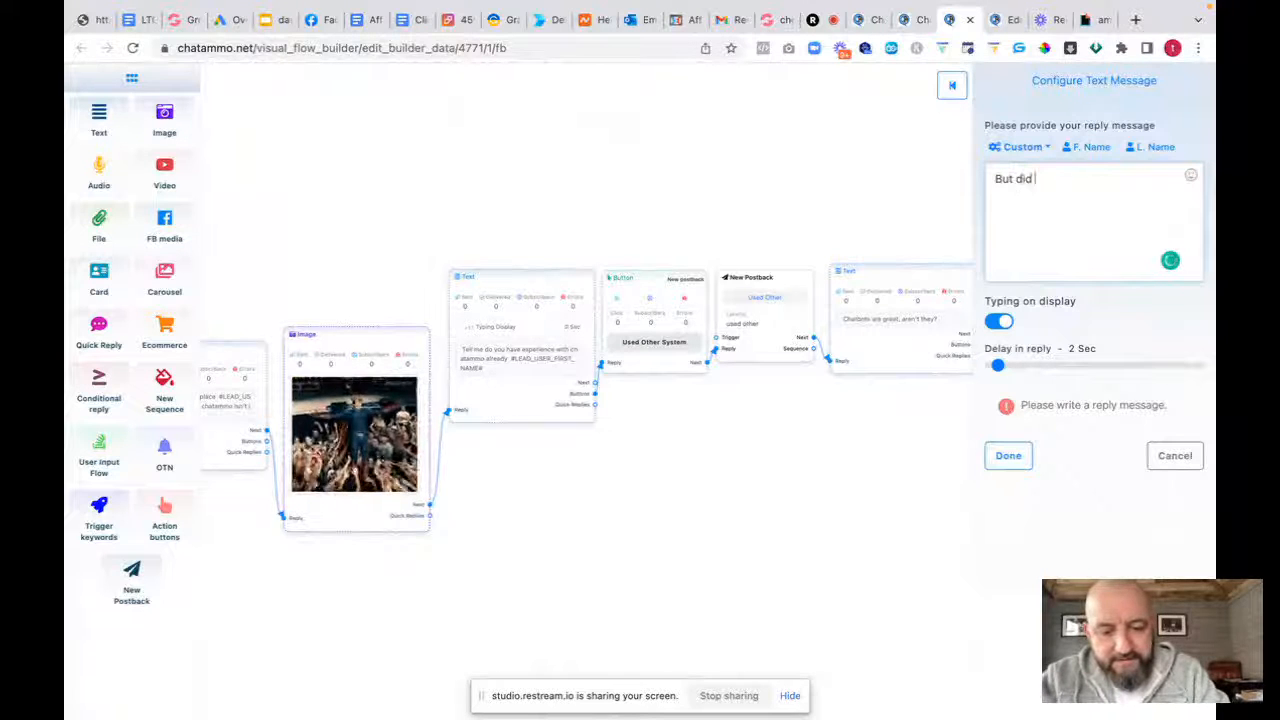
pyautogui.write(' you know no')
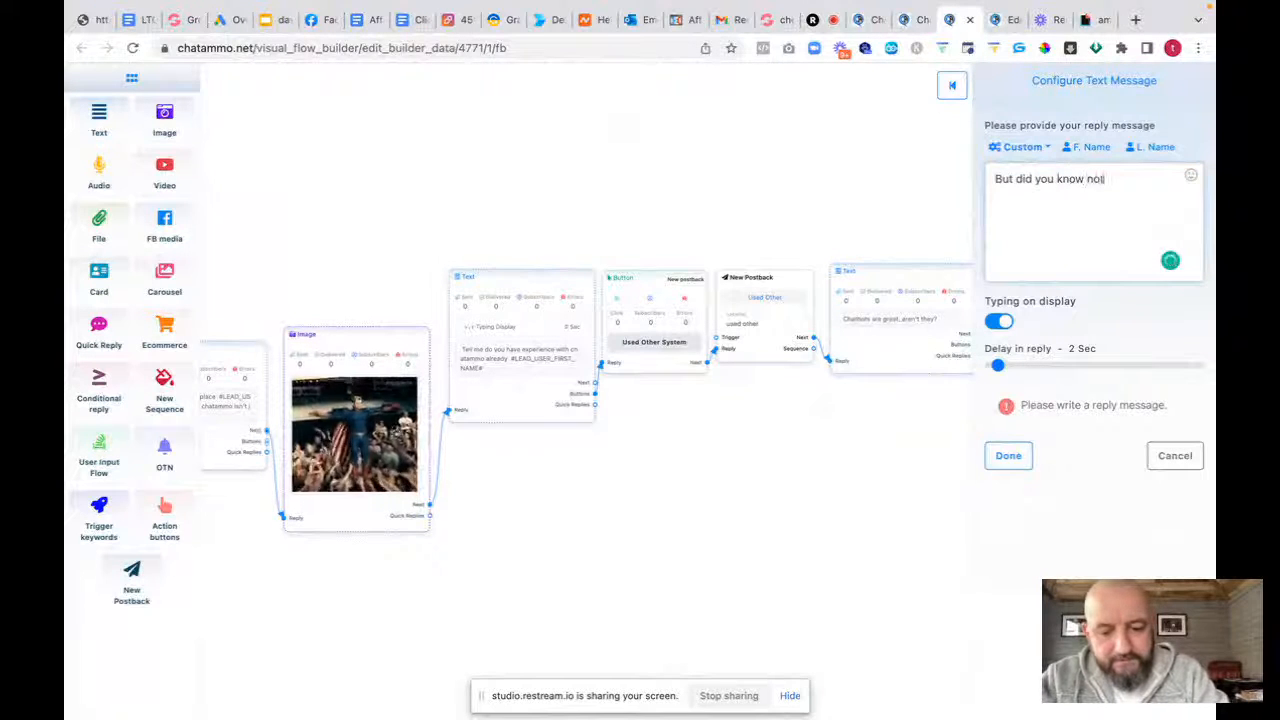
pyautogui.write('t all chatb')
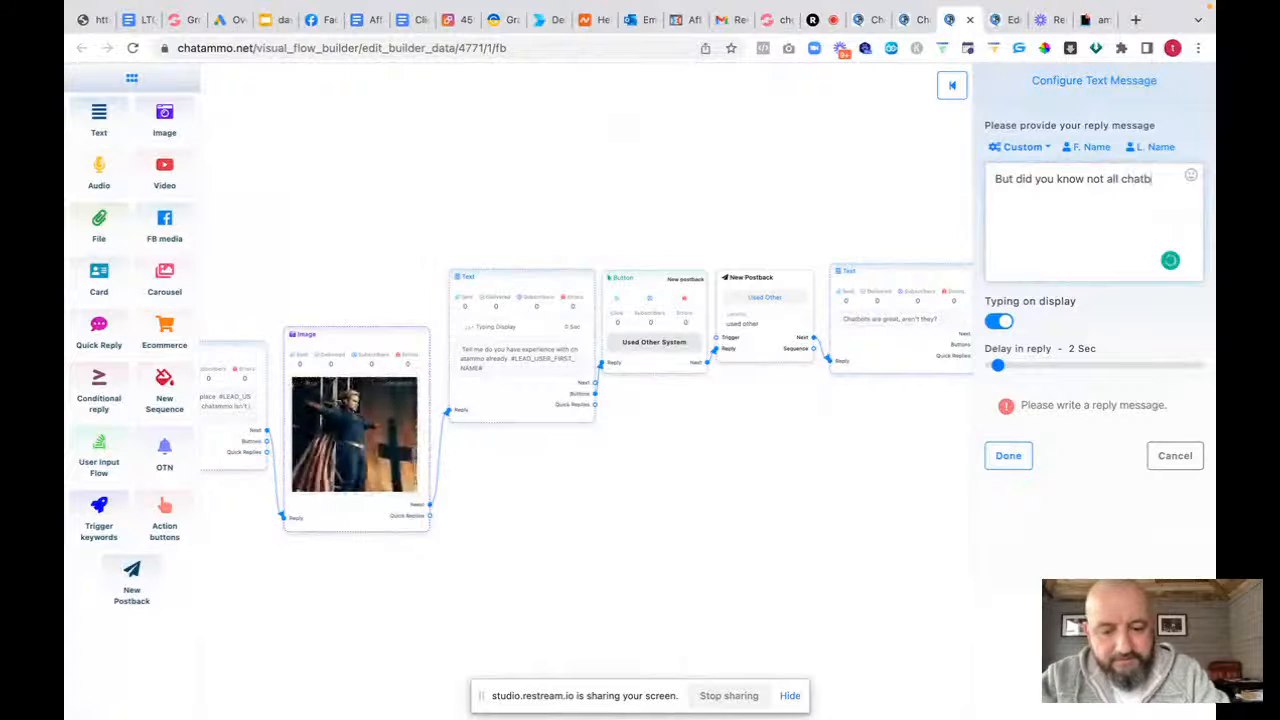
pyautogui.write('ots are crea')
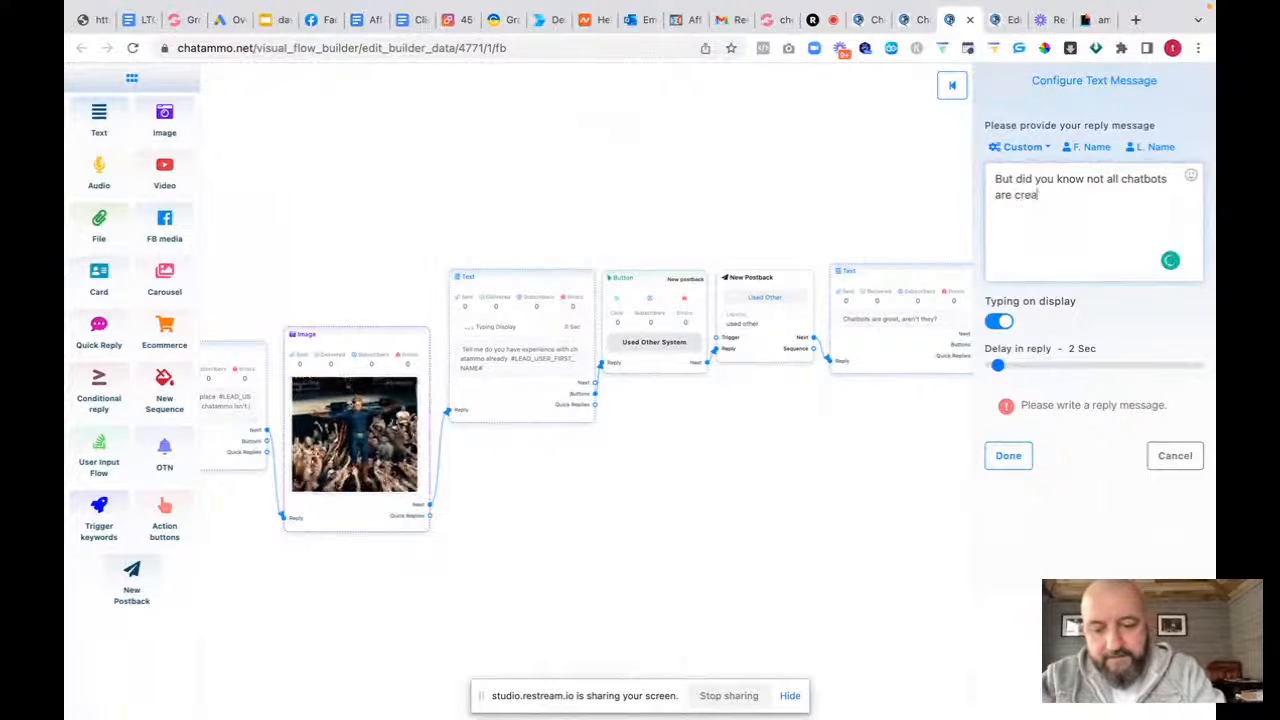
pyautogui.write('ted equally?')
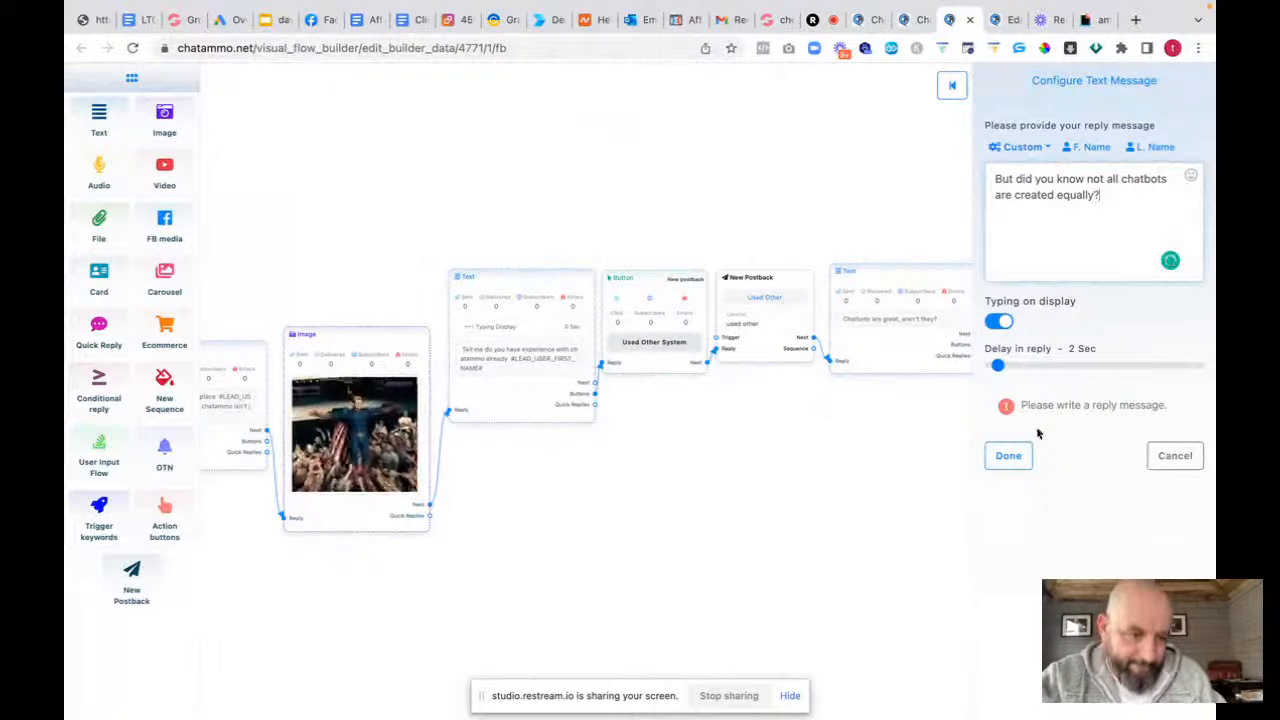
pyautogui.click(1008, 455)
# Add a text node reading "With most chatbot systems that's all you get, just a chatbot" after the previous message
pyautogui.moveTo(837, 480); pyautogui.dragTo(543, 460)
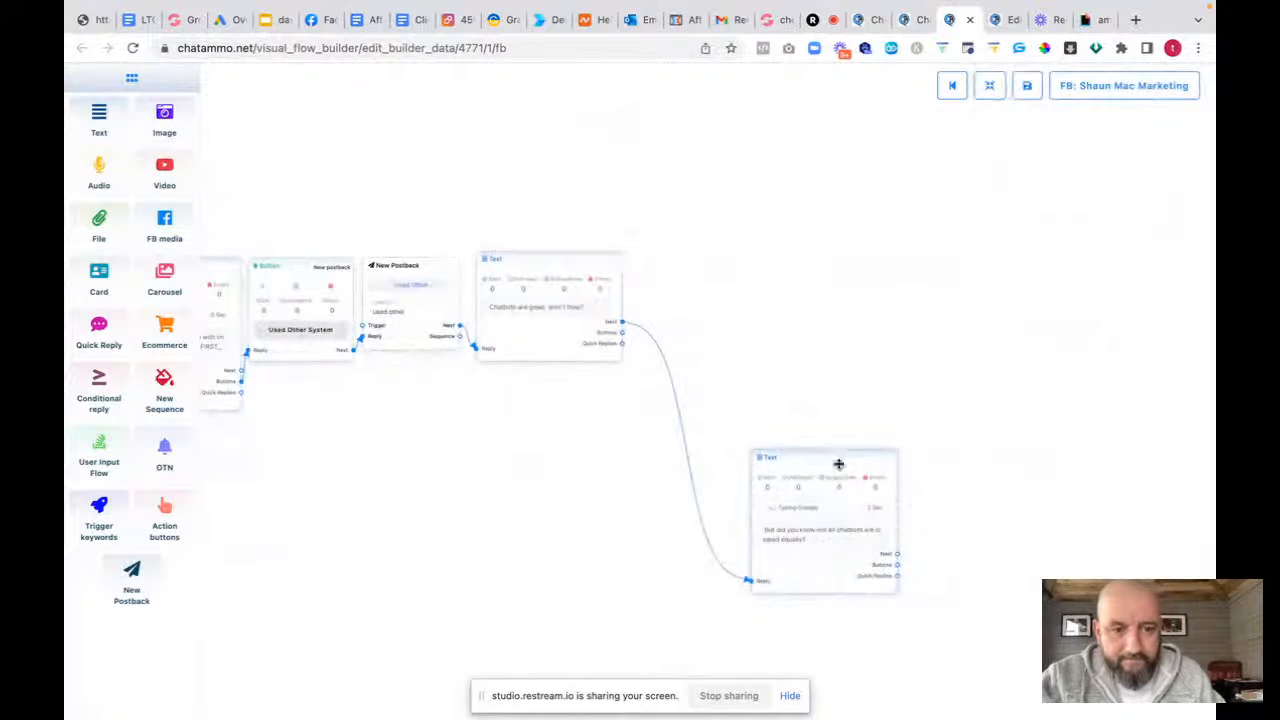
pyautogui.moveTo(839, 464); pyautogui.dragTo(711, 263)
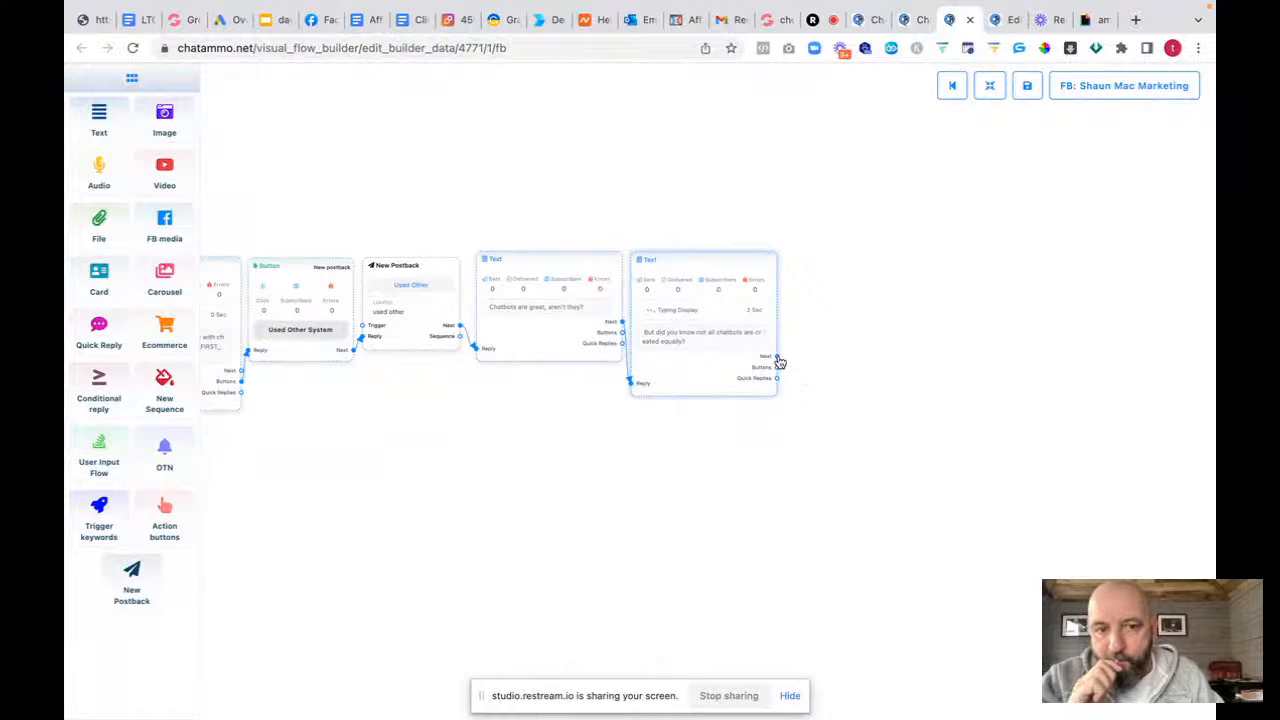
pyautogui.moveTo(778, 360); pyautogui.dragTo(942, 368)
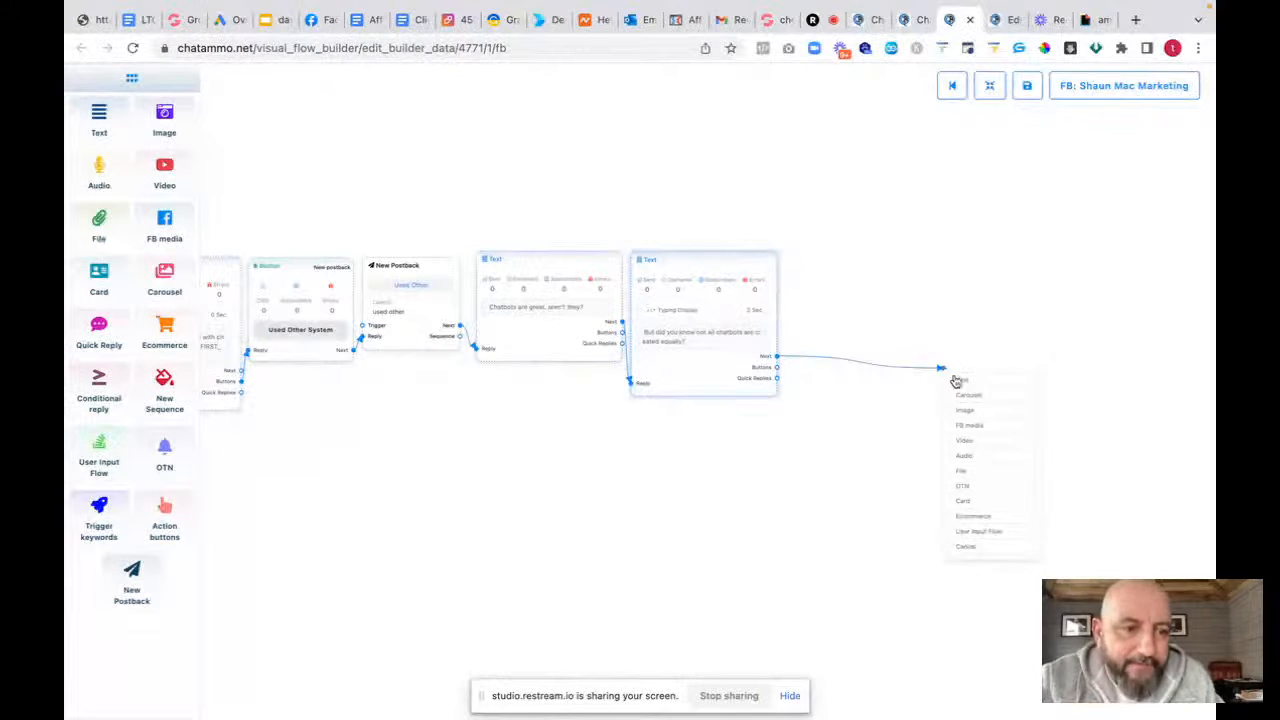
pyautogui.click(957, 381)
pyautogui.moveTo(1026, 449); pyautogui.dragTo(868, 327)
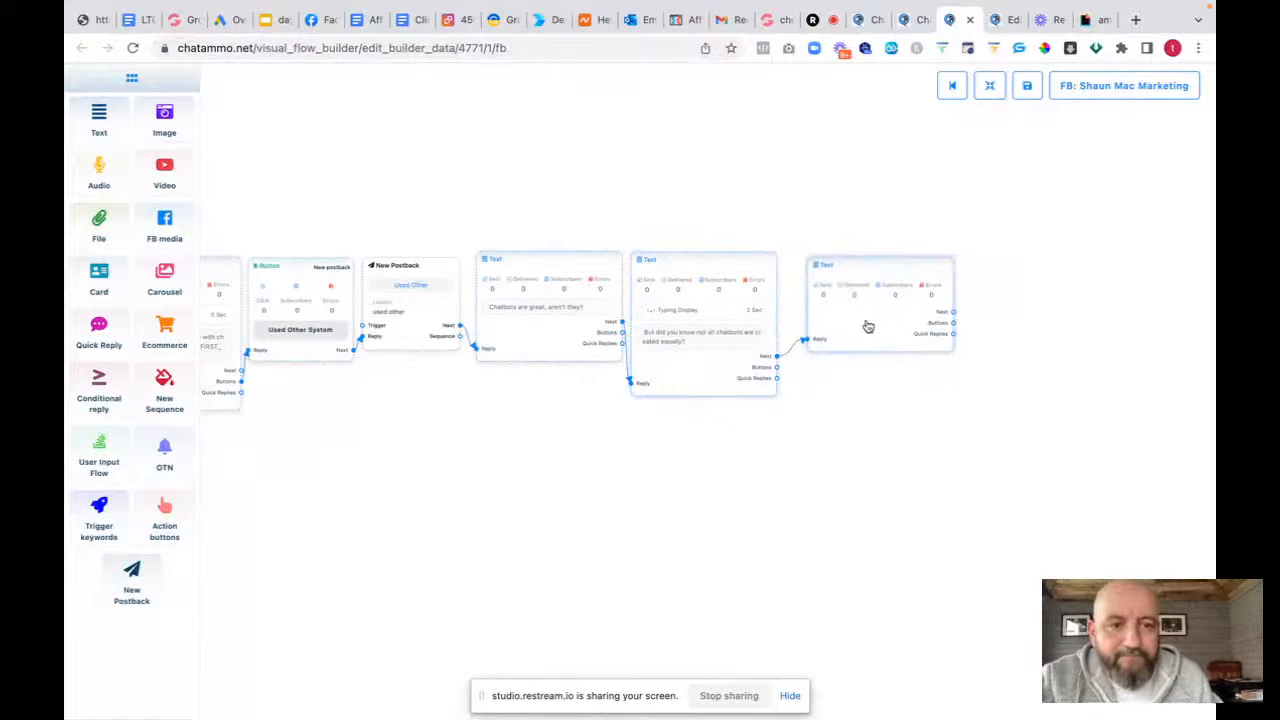
pyautogui.doubleClick(868, 327)
pyautogui.write('W')
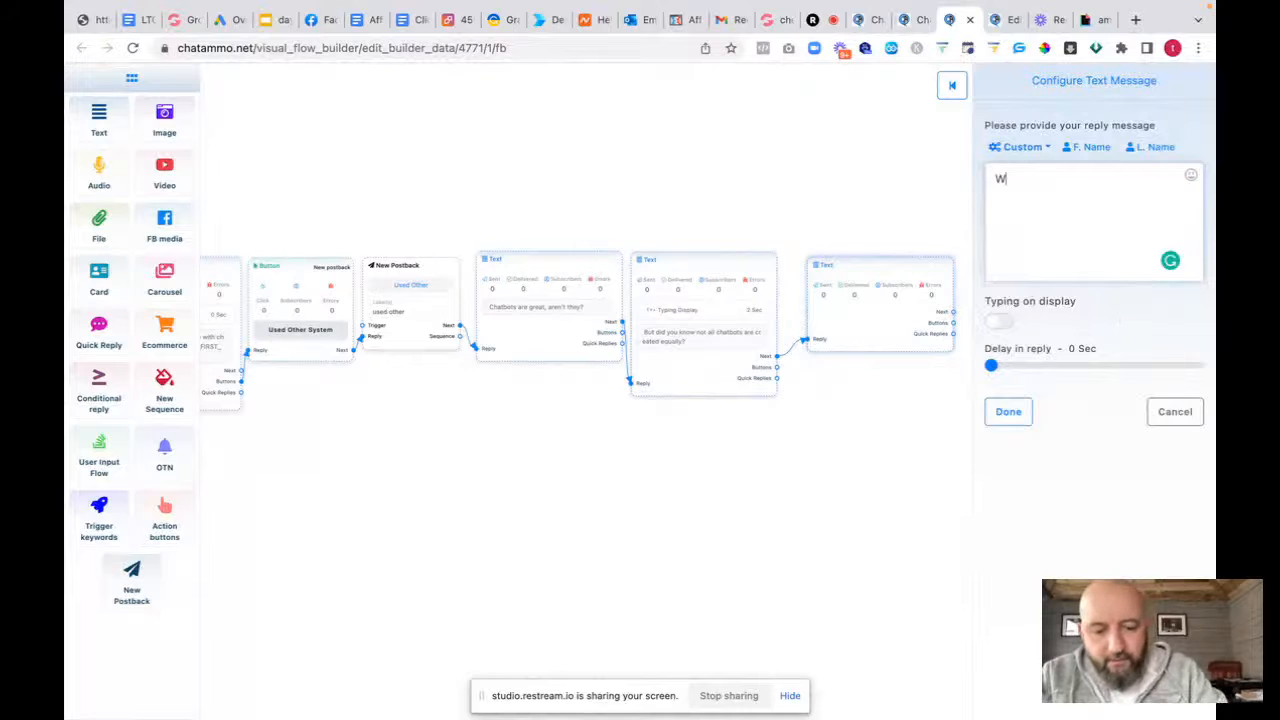
pyautogui.write('ith most c')
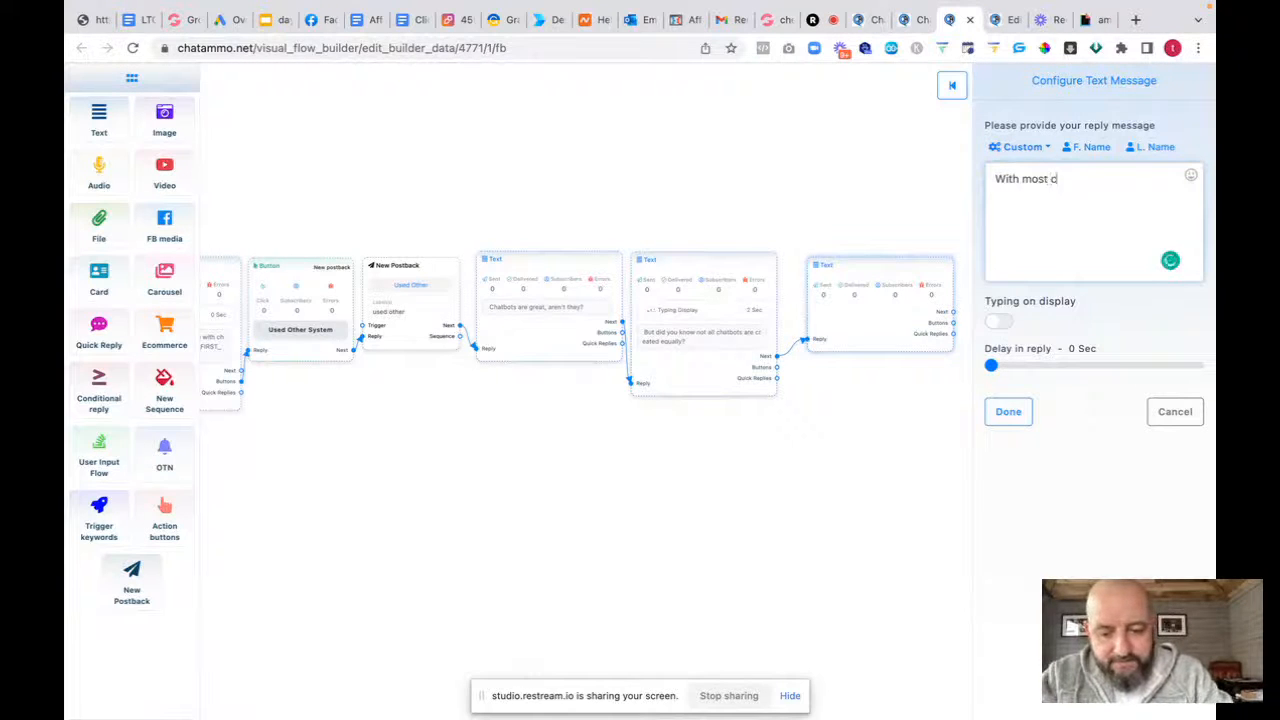
pyautogui.write('hatbot syst')
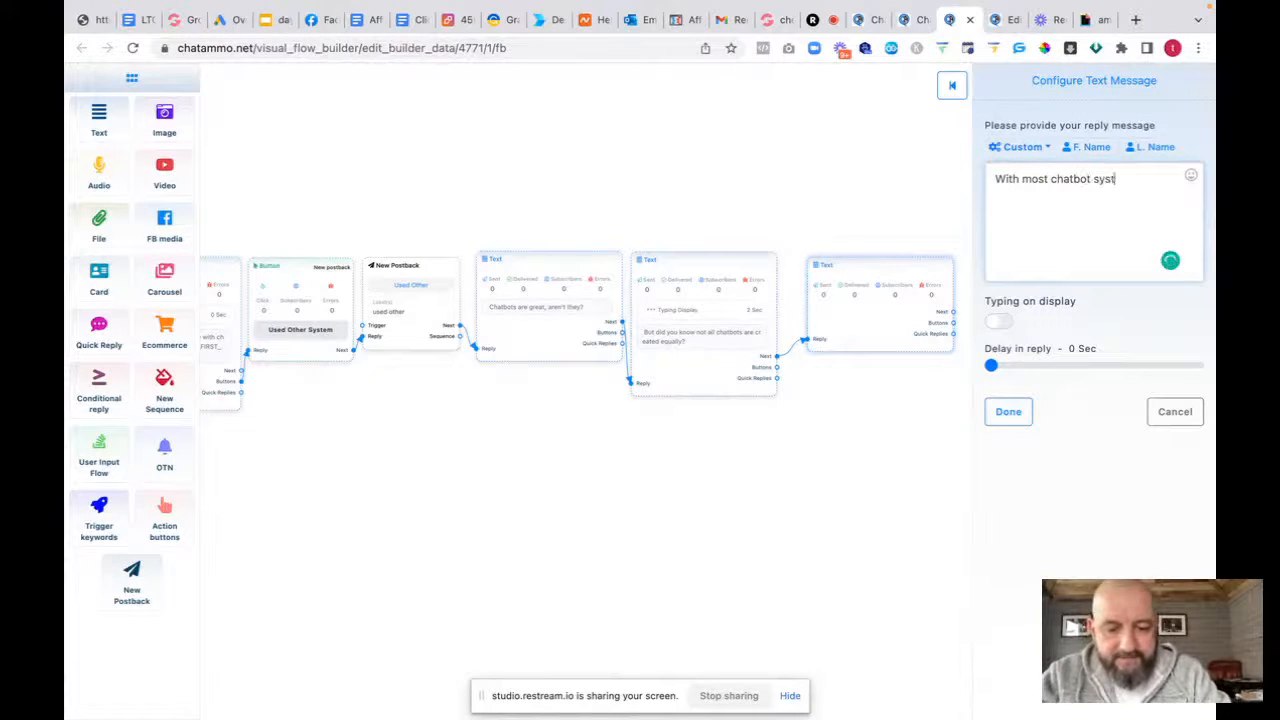
pyautogui.write('ems thats a')
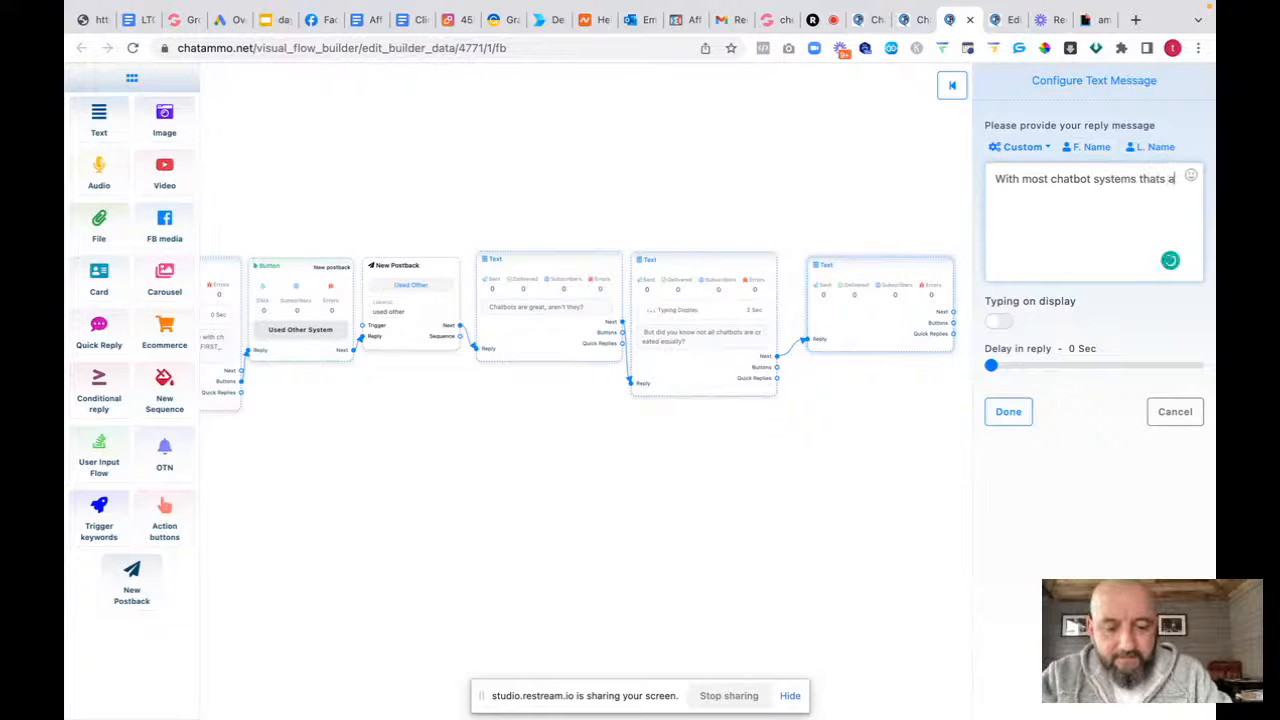
pyautogui.write('ll you get, just a chatbot')
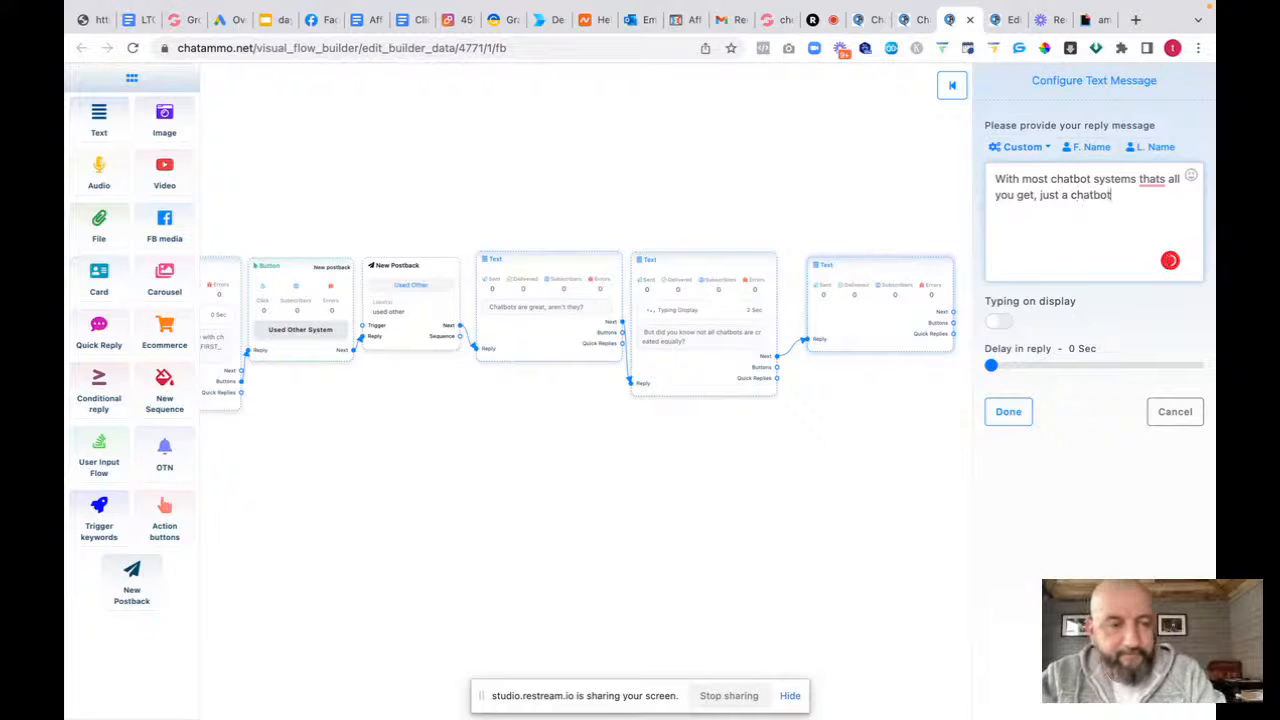
pyautogui.click(1154, 180)
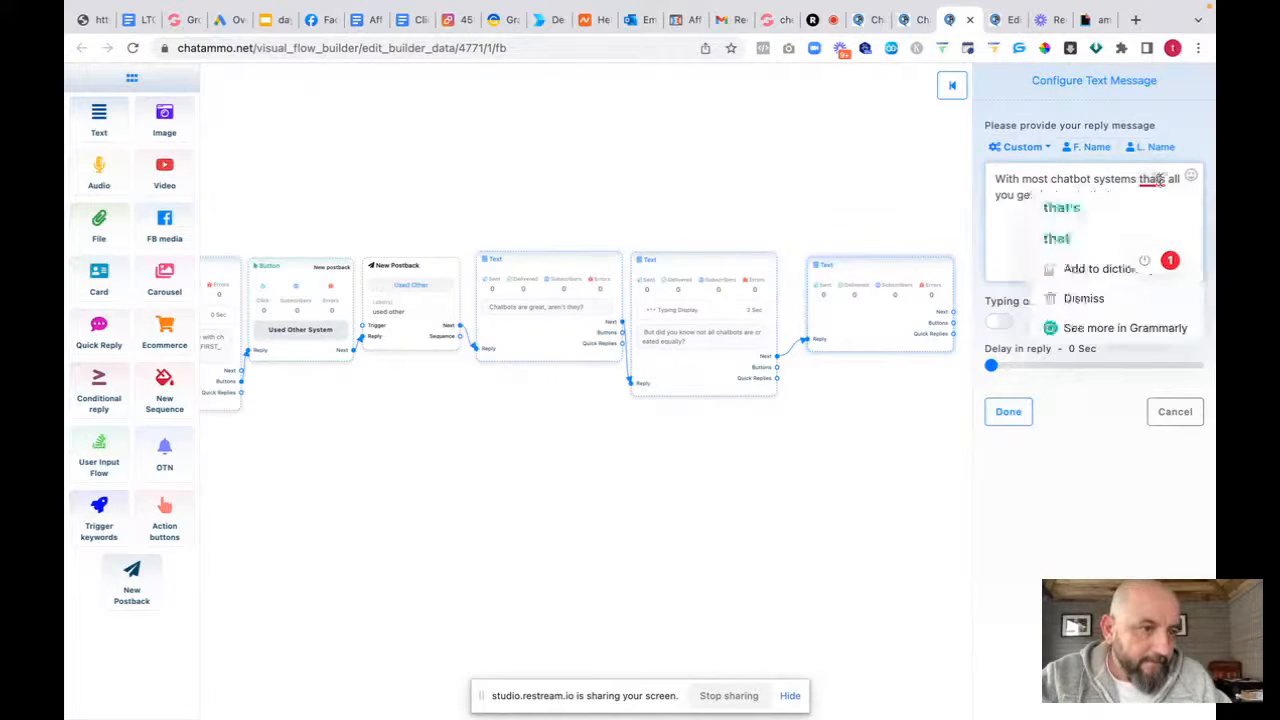
pyautogui.click(1062, 207)
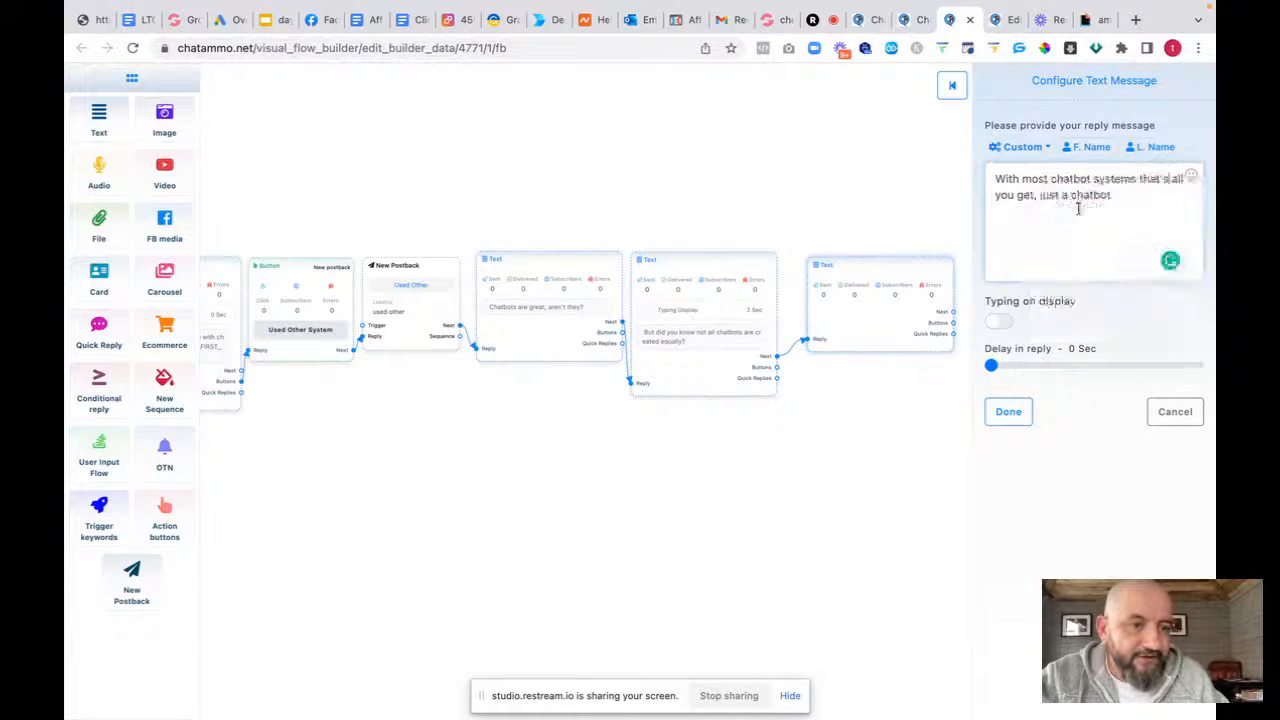
pyautogui.click(1009, 414)
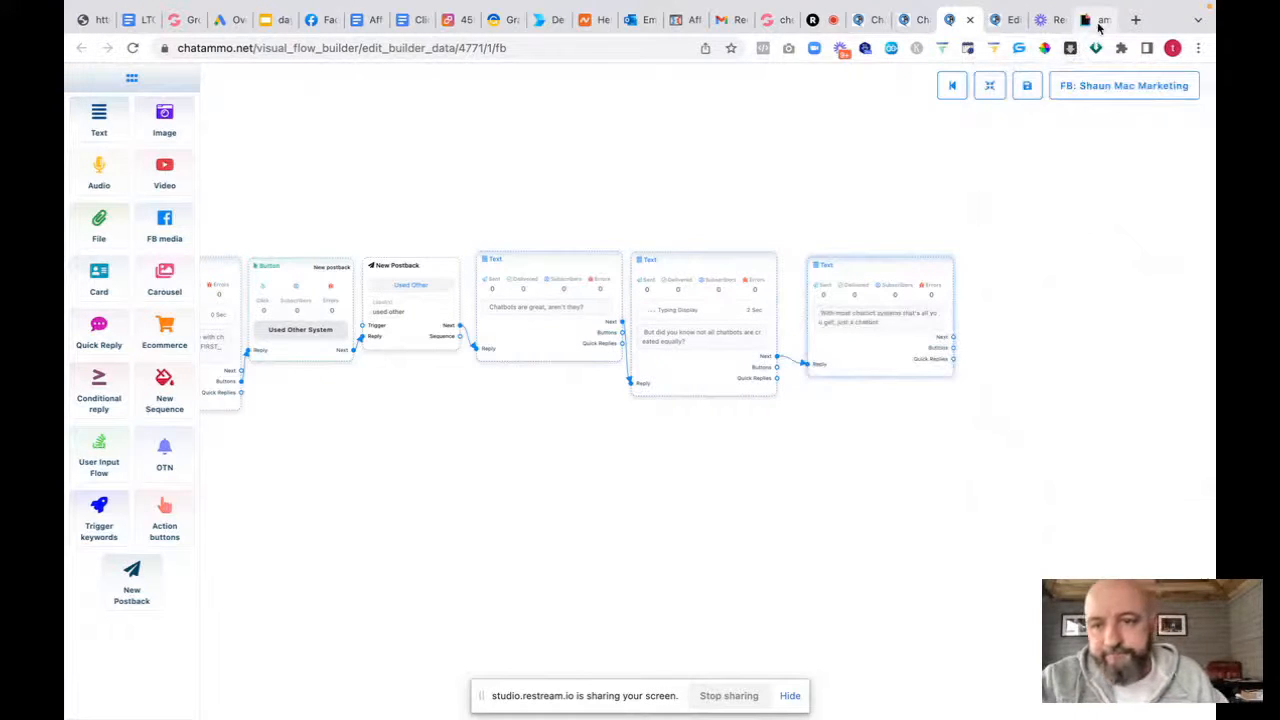
# Search GIPHY for 'sad', open the Hotel Transylvania reaction GIF and copy its link
pyautogui.click(1097, 22)
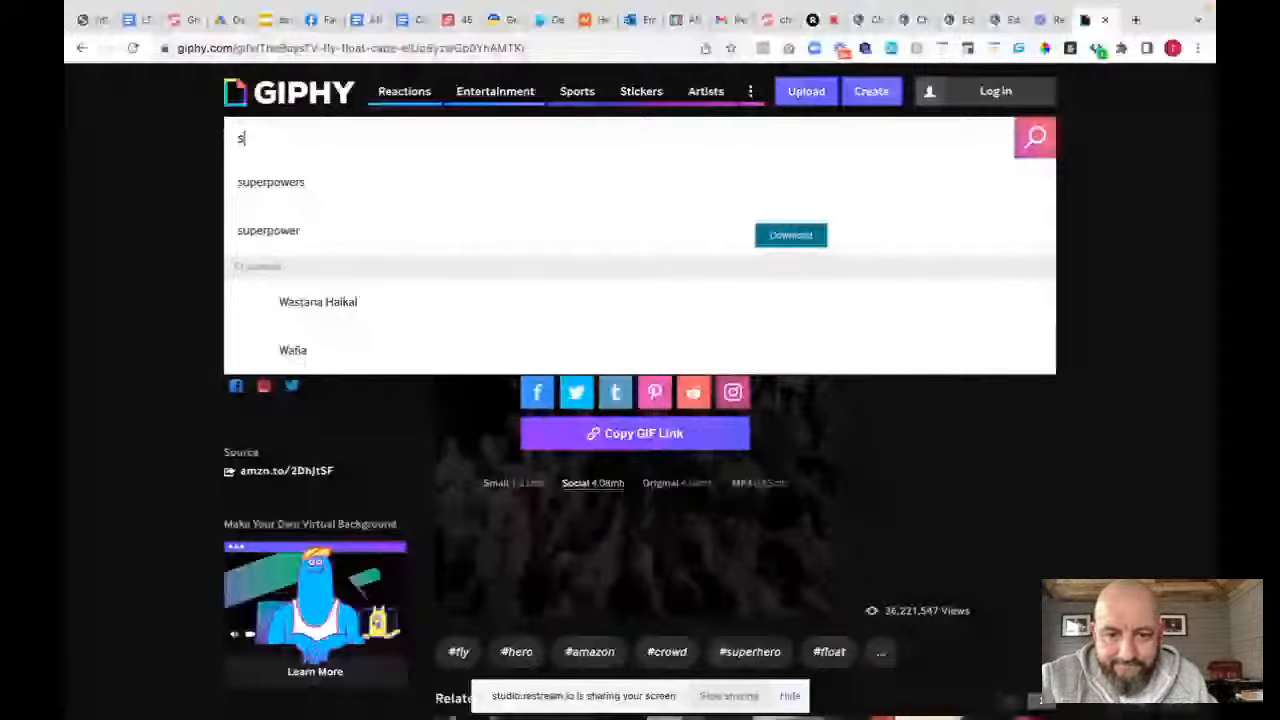
pyautogui.write('ad')
pyautogui.press('Return')
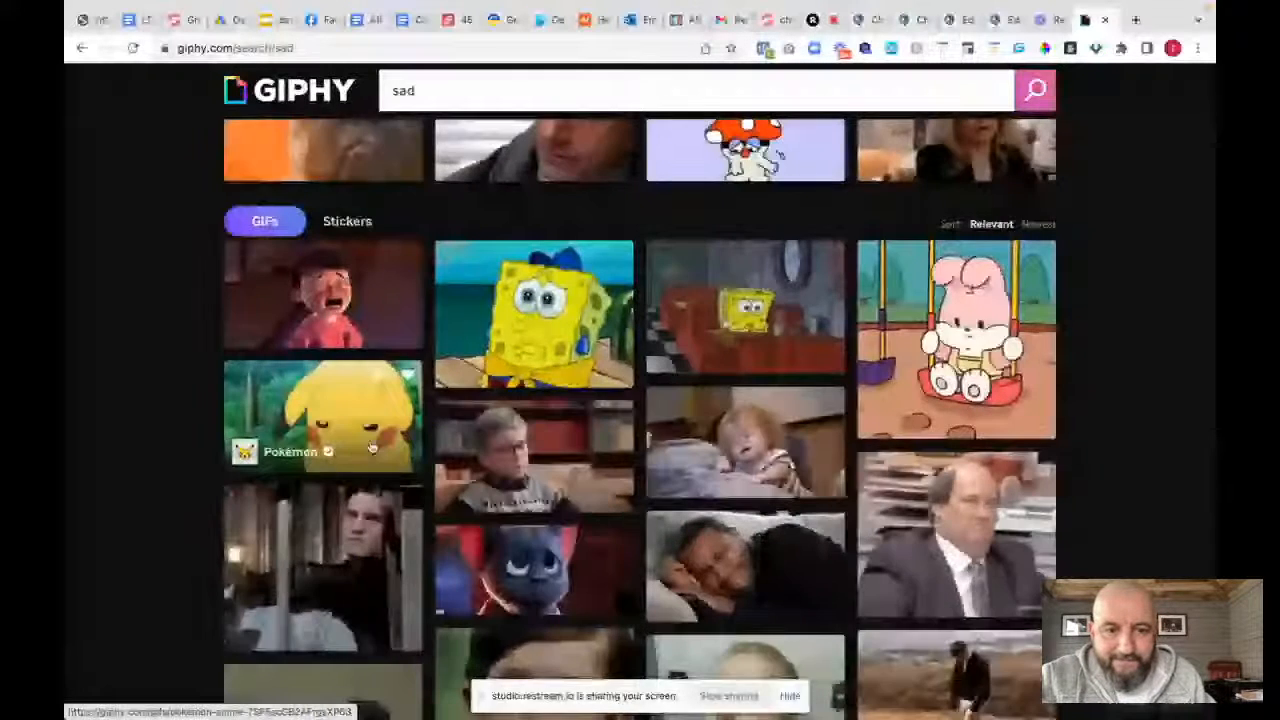
pyautogui.scroll(-1, 370, 447)
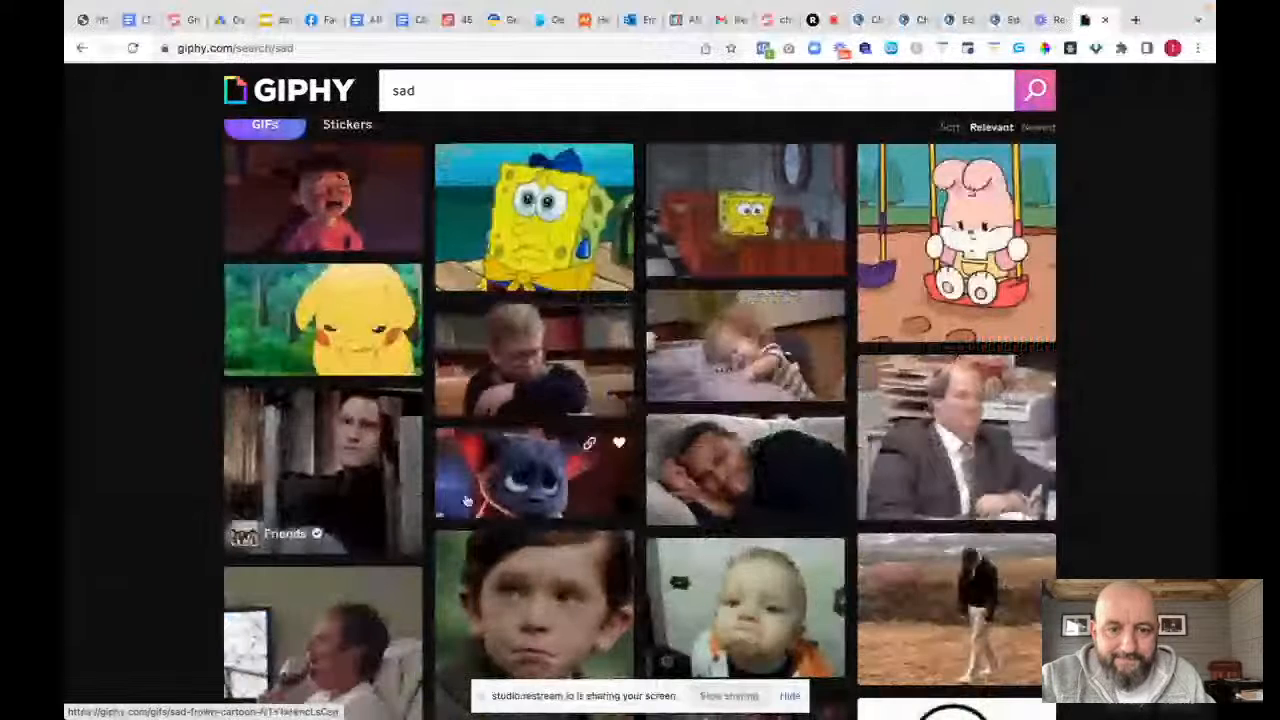
pyautogui.click(502, 474)
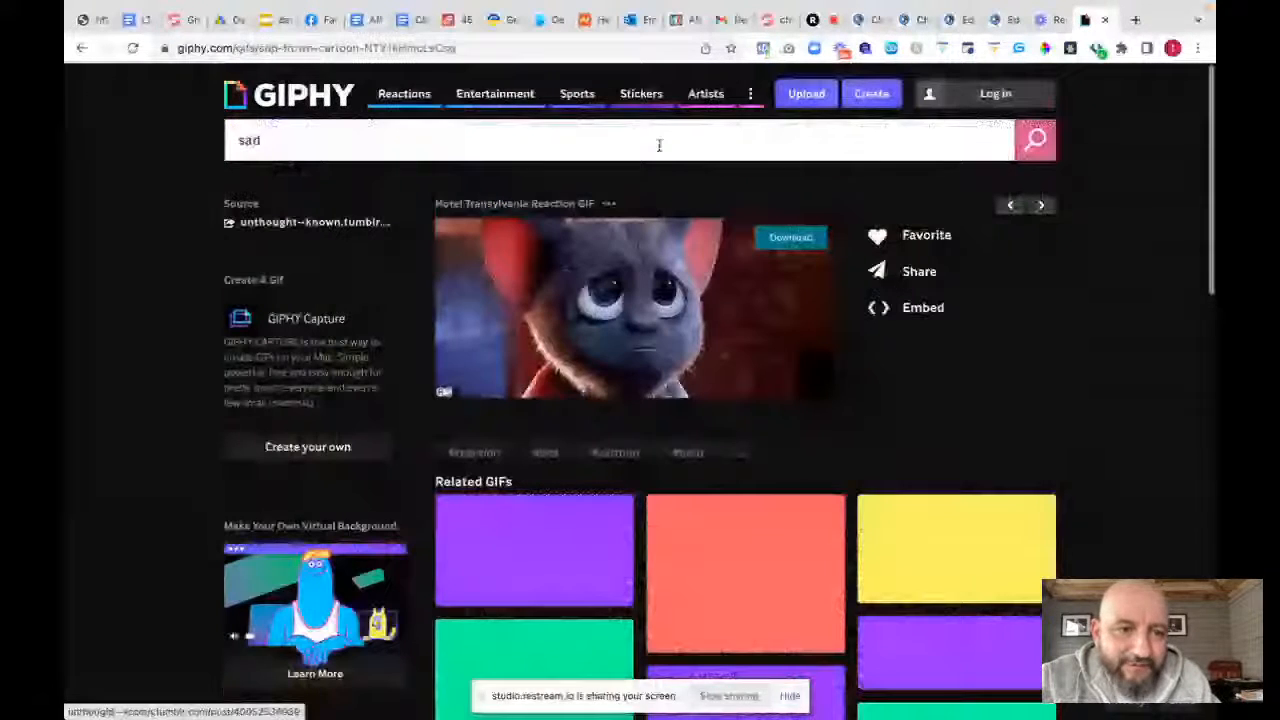
pyautogui.click(921, 282)
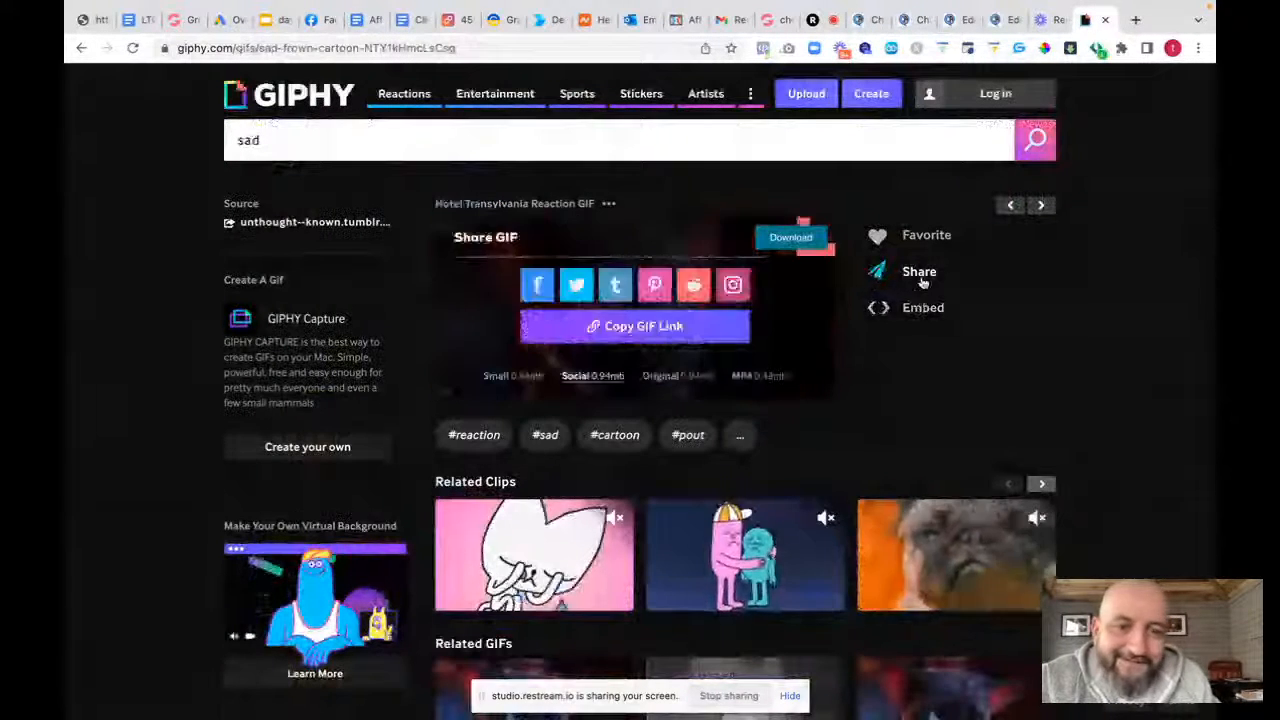
pyautogui.click(644, 330)
# Add an image node with the pasted sad GIF link and typing display after the 'just a chatbot' message
pyautogui.click(951, 20)
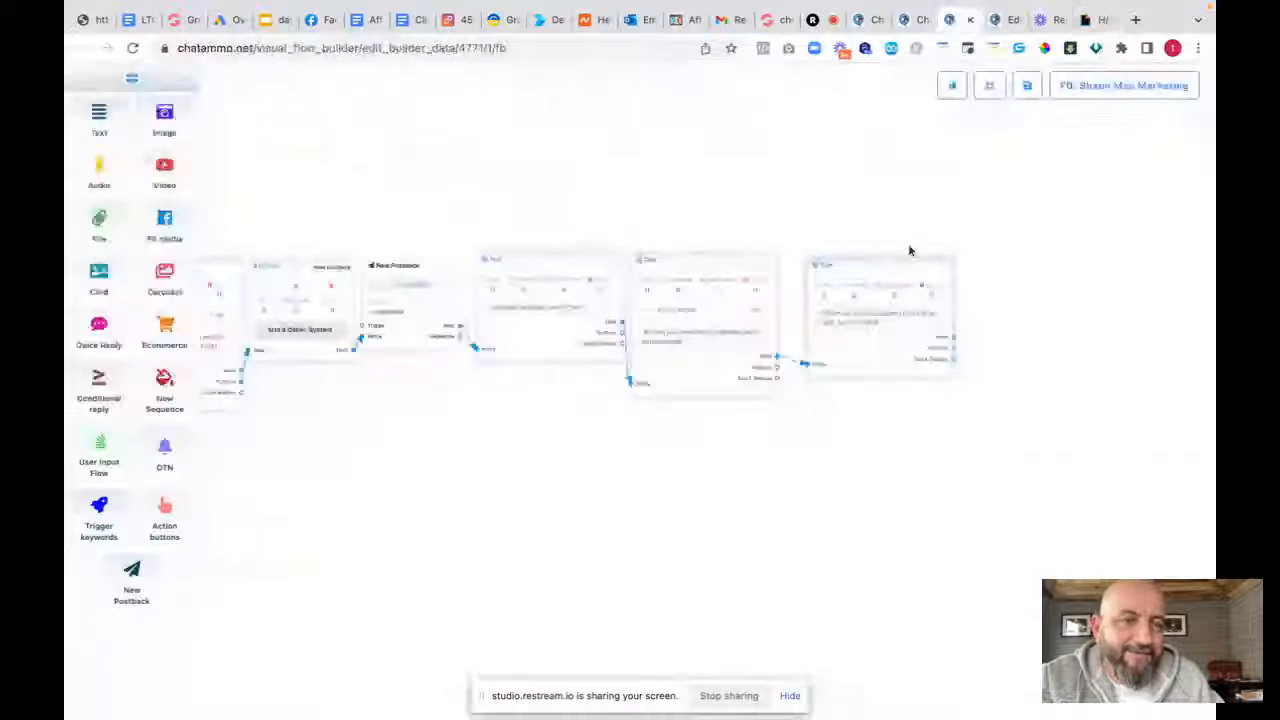
pyautogui.moveTo(908, 409); pyautogui.dragTo(514, 443)
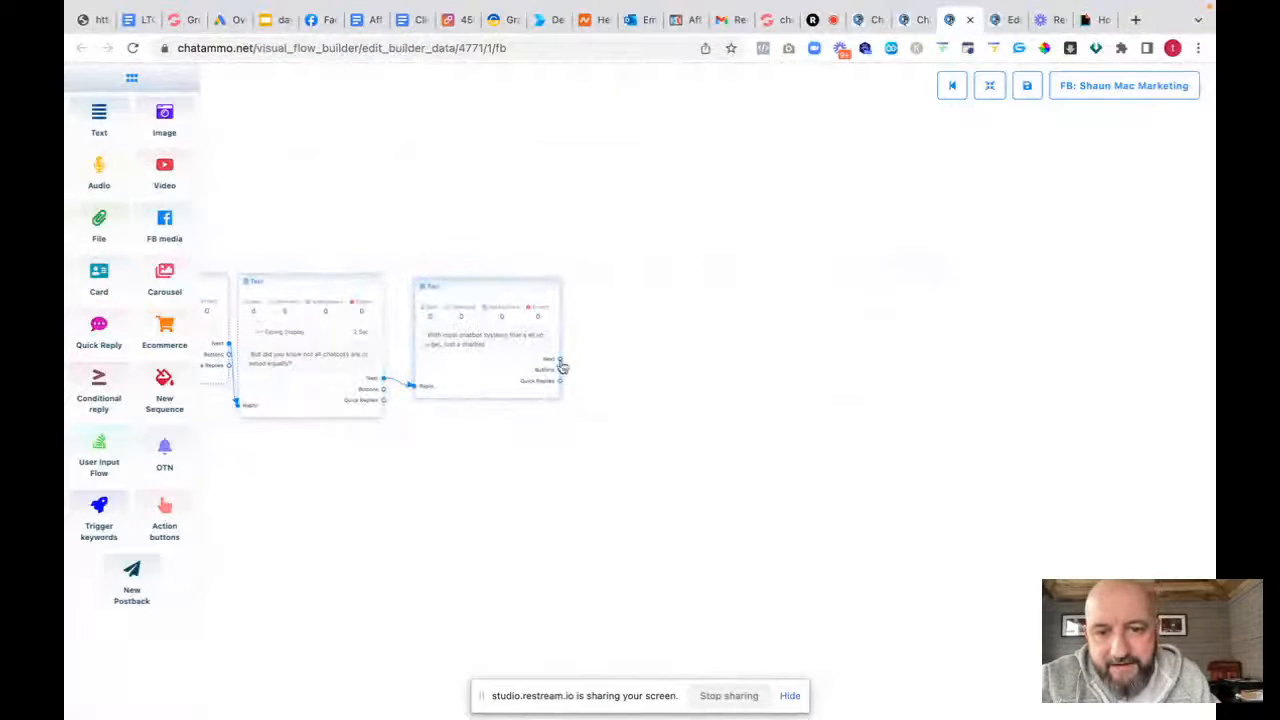
pyautogui.moveTo(583, 362); pyautogui.dragTo(672, 300)
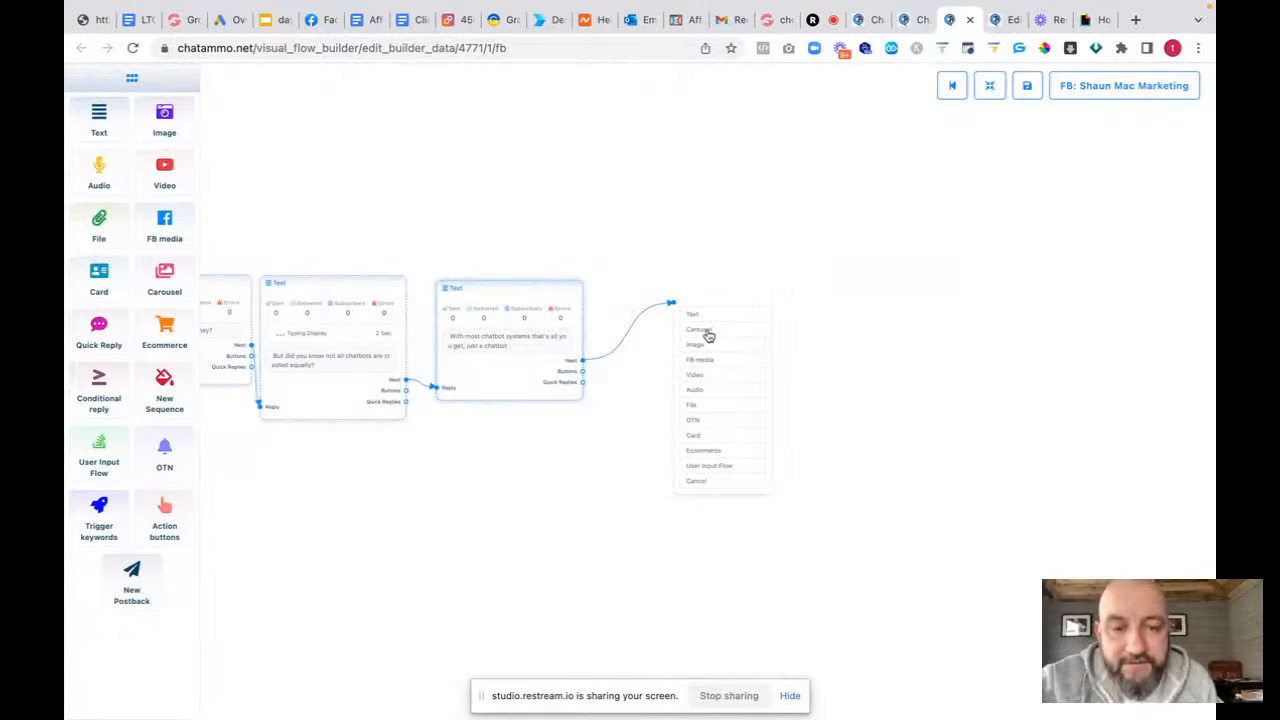
pyautogui.click(704, 345)
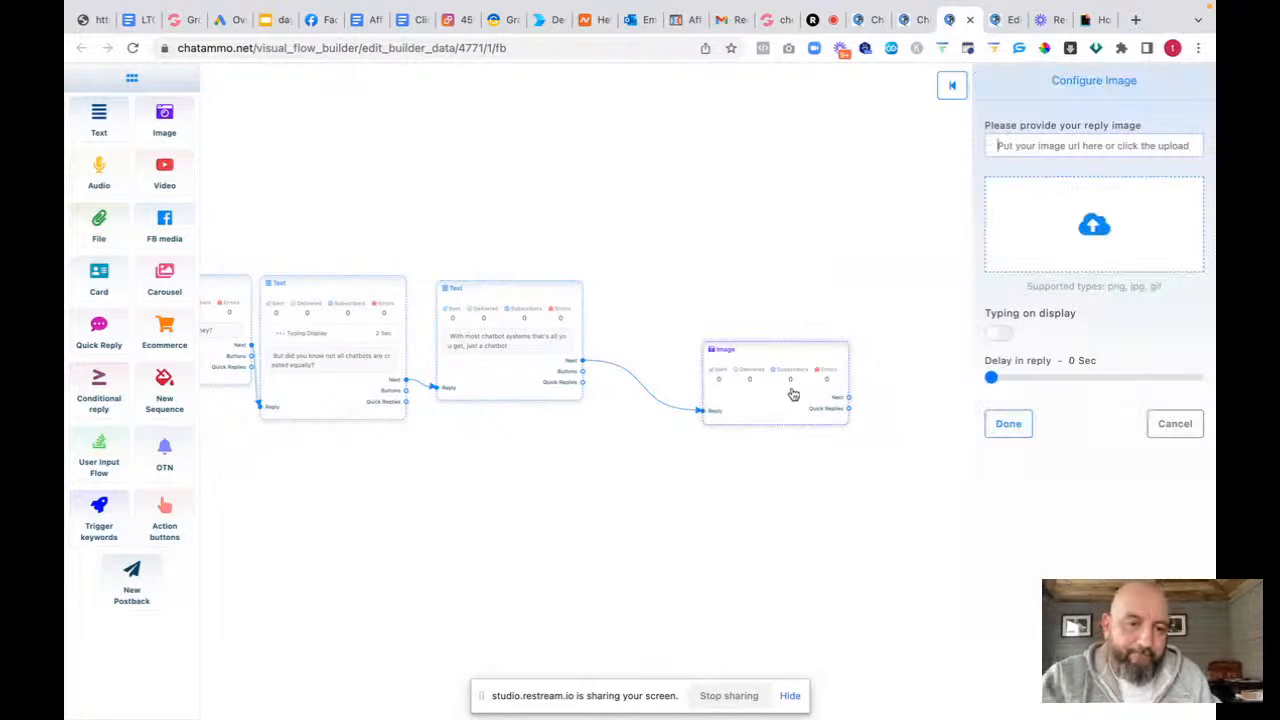
pyautogui.write('https://media.giphy.com/media/NTY1kHmcLsCsg/giphy.gif')
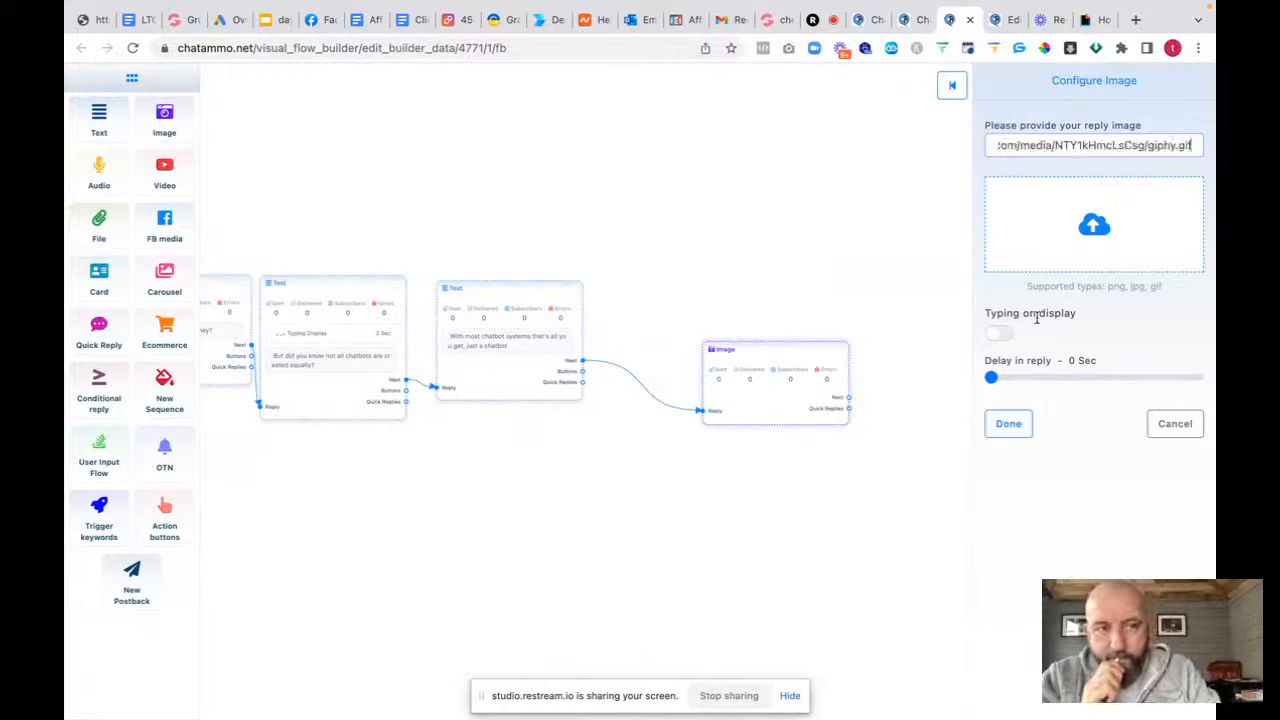
pyautogui.click(997, 334)
pyautogui.click(1010, 424)
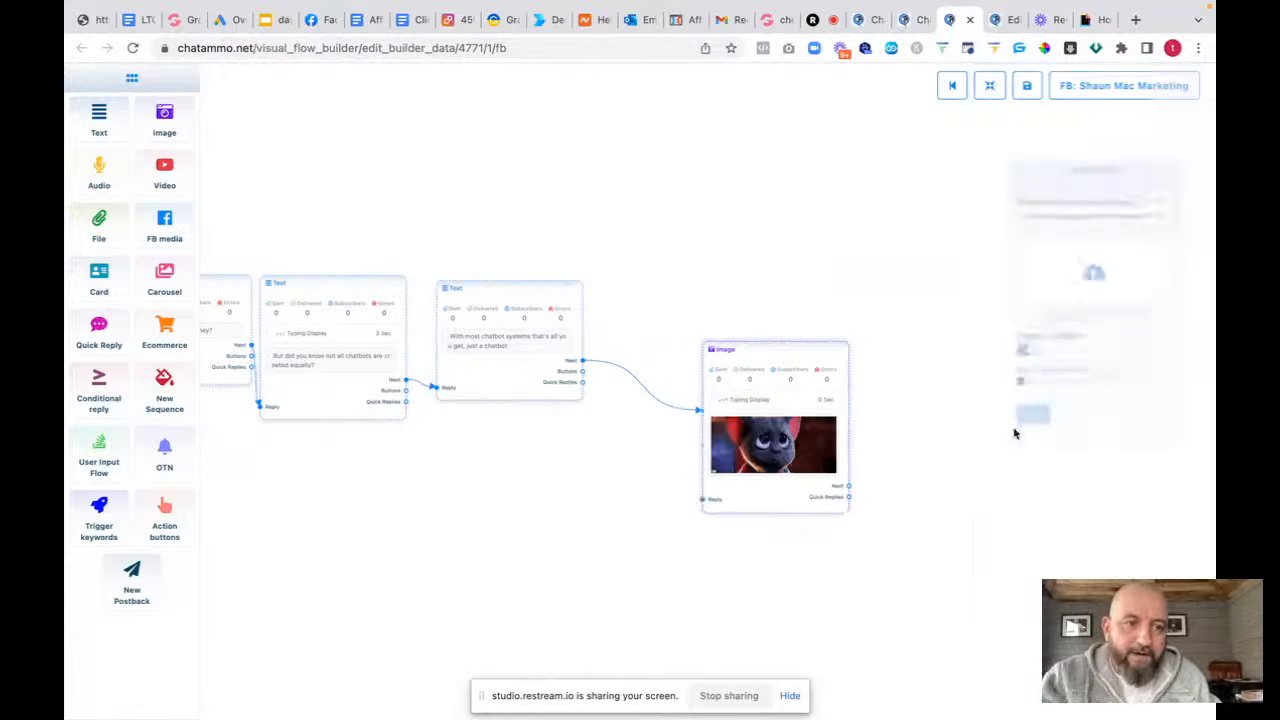
pyautogui.moveTo(803, 363); pyautogui.dragTo(686, 286)
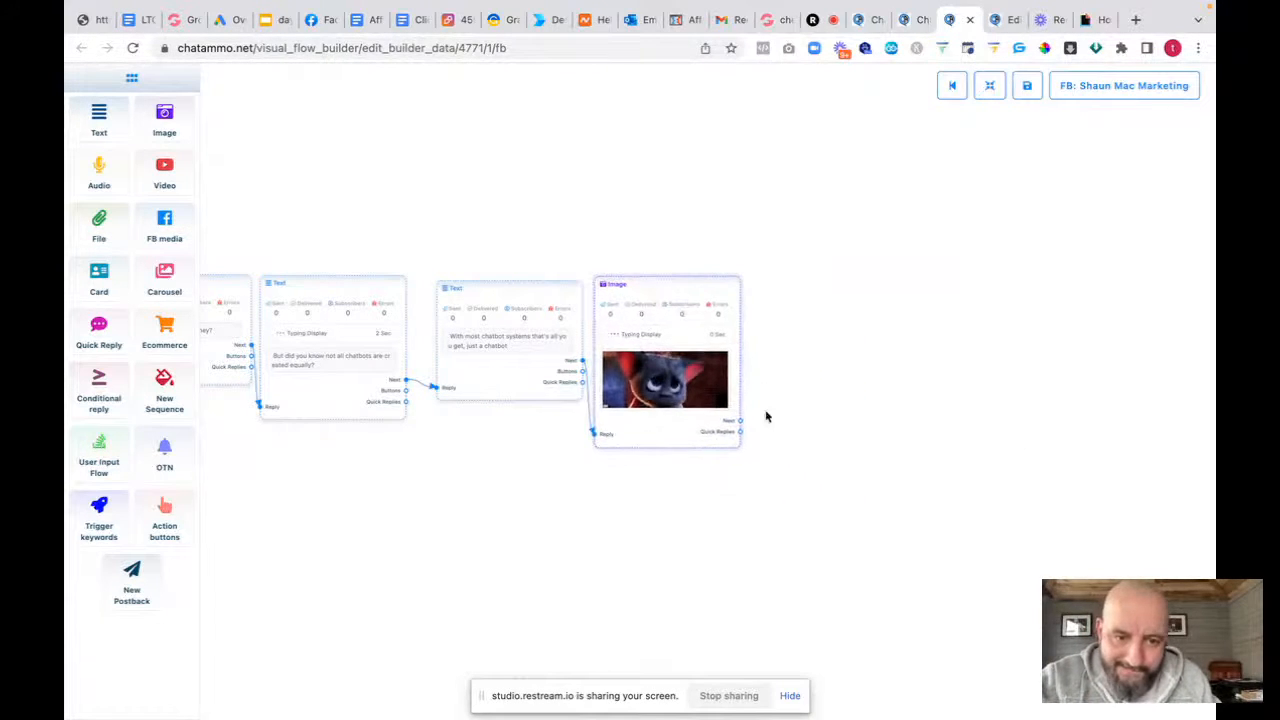
pyautogui.moveTo(740, 421); pyautogui.dragTo(842, 410)
# Write 'Chatammo is VERY different, Tell me if you had a wild wish…' with typing and a 1-second delay
pyautogui.click(868, 424)
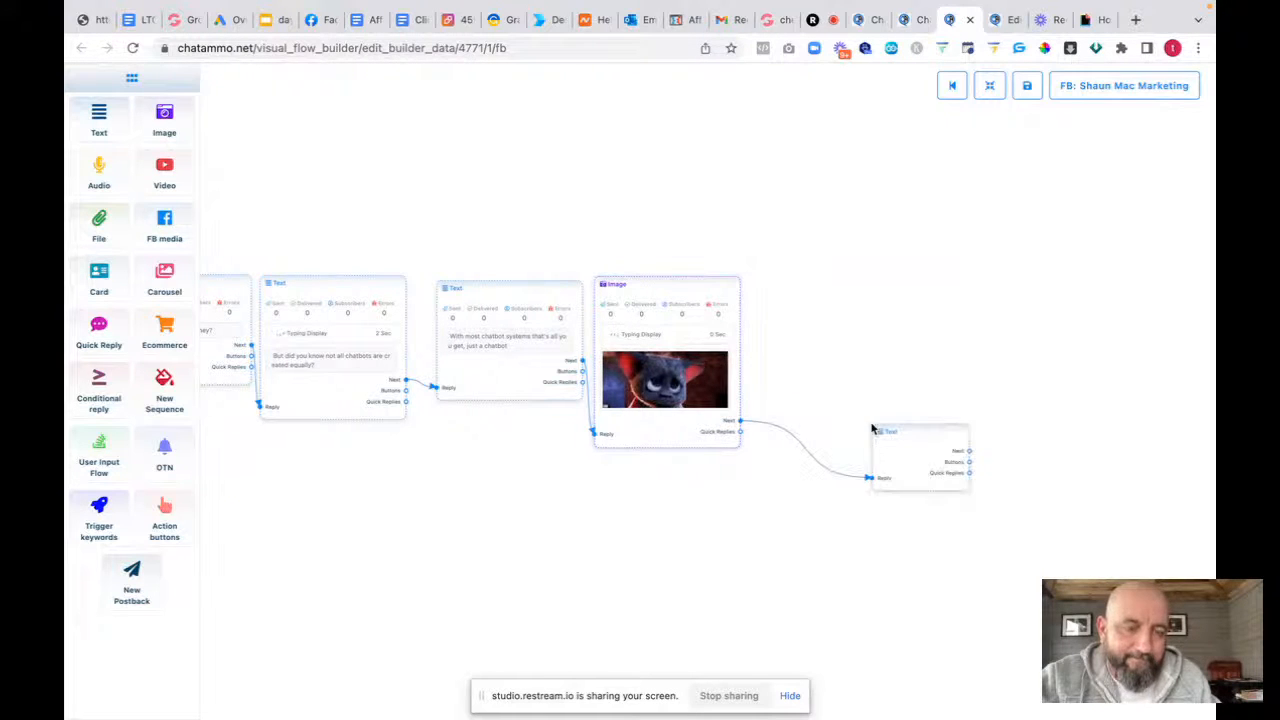
pyautogui.doubleClick(920, 496)
pyautogui.write('Chata')
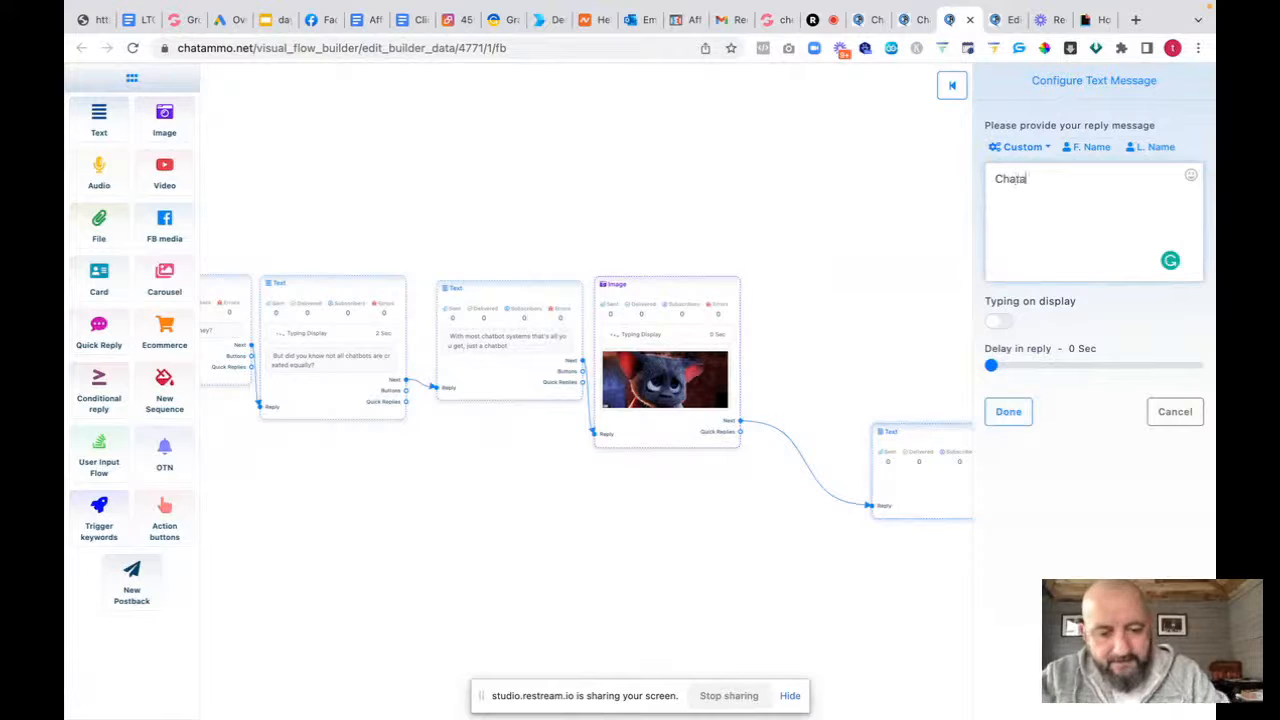
pyautogui.write('mmo is ve')
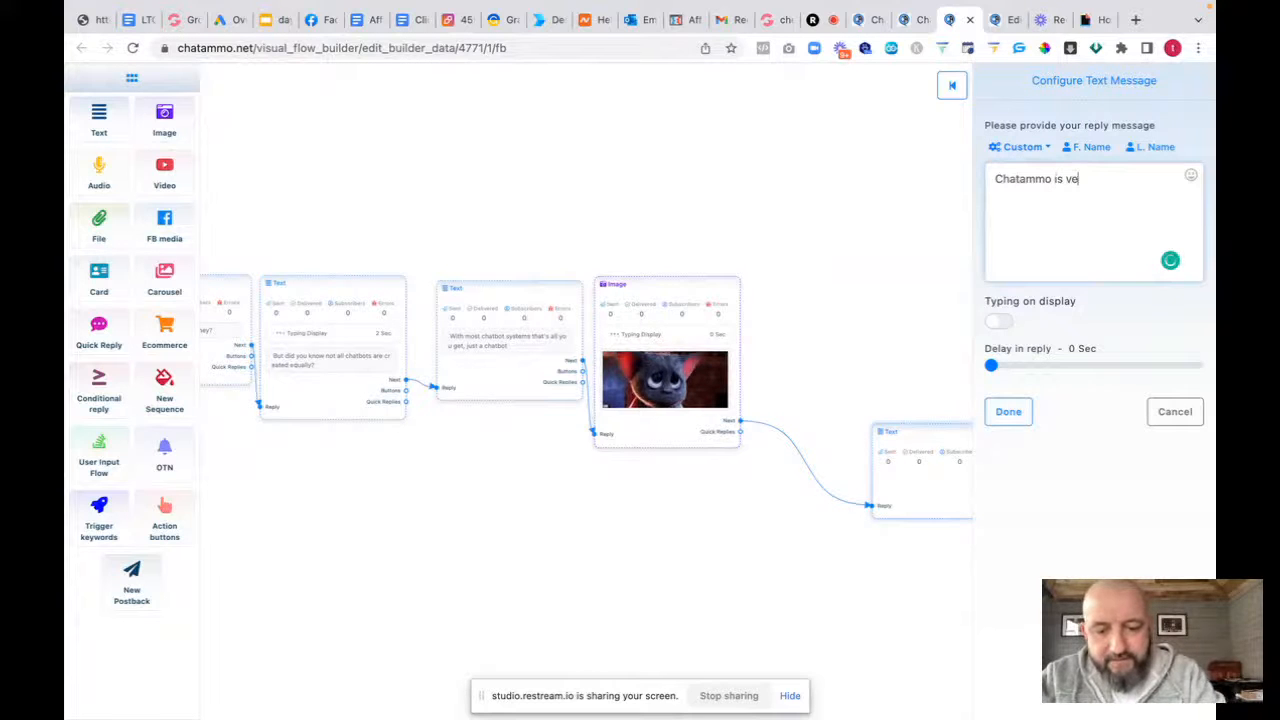
pyautogui.press('BackSpace')
pyautogui.press('BackSpace')
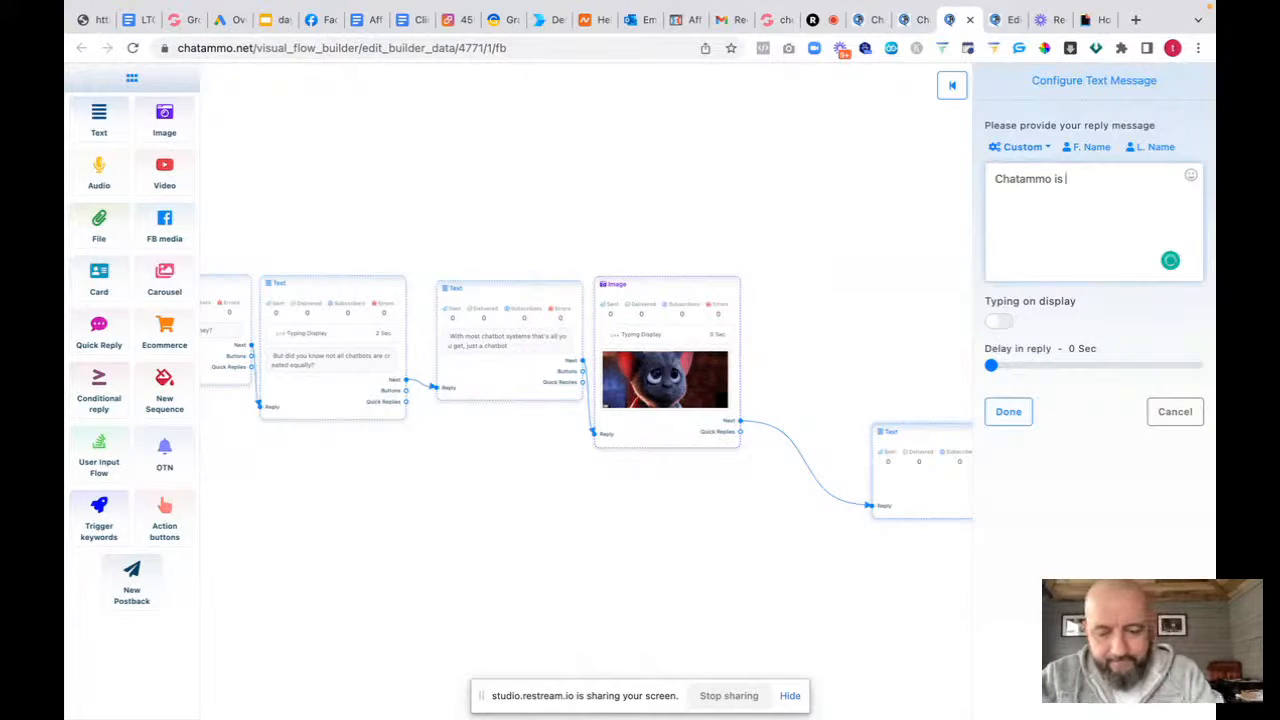
pyautogui.write('VERY di')
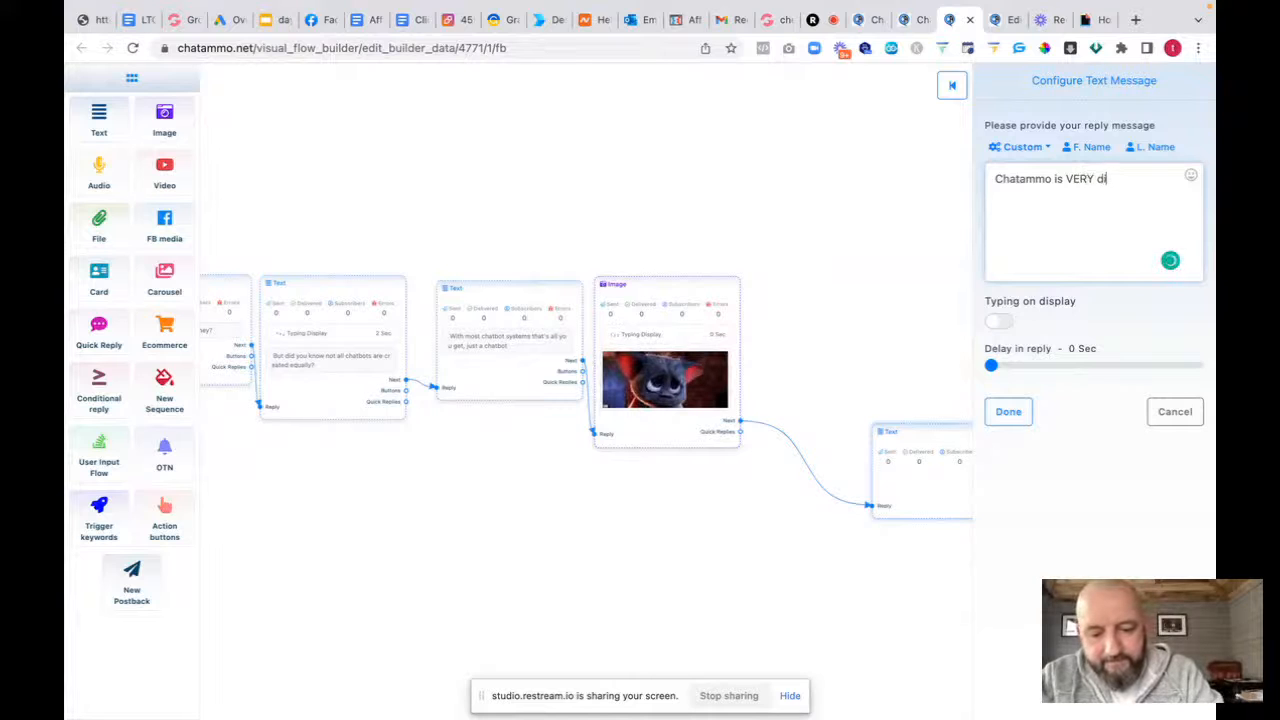
pyautogui.write('fferent')
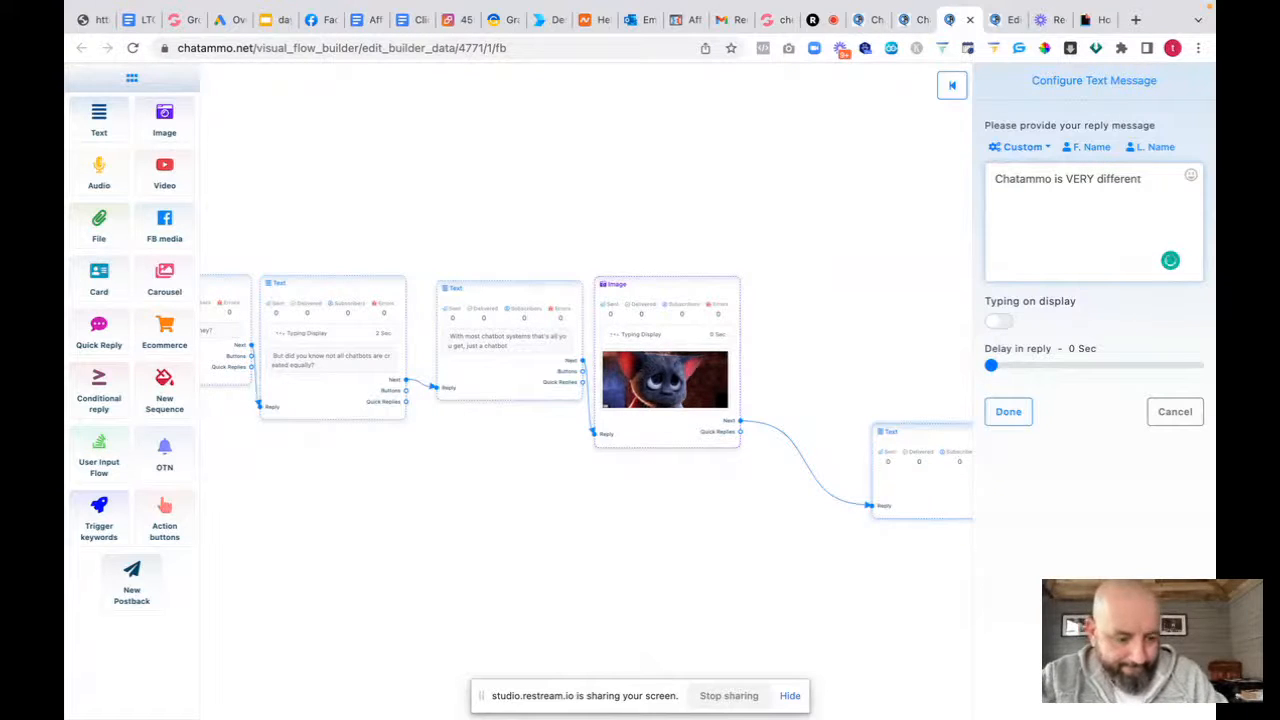
pyautogui.write(', ')
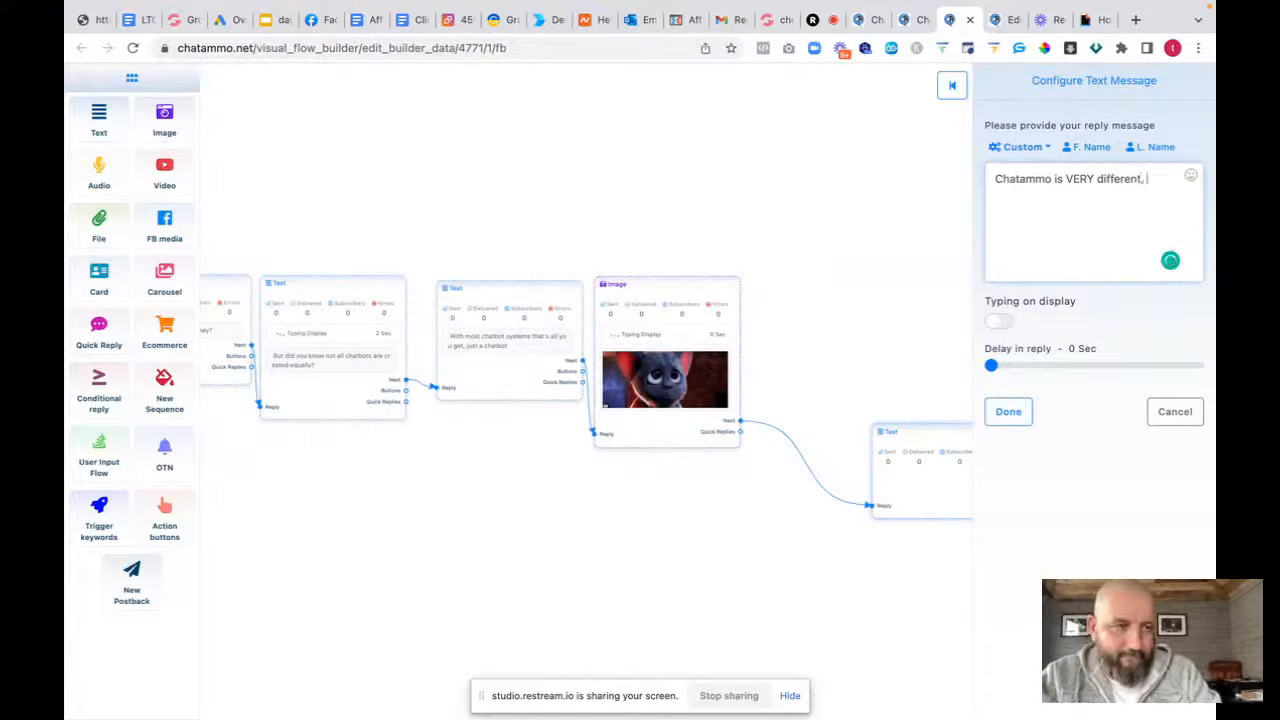
pyautogui.write('Tell')
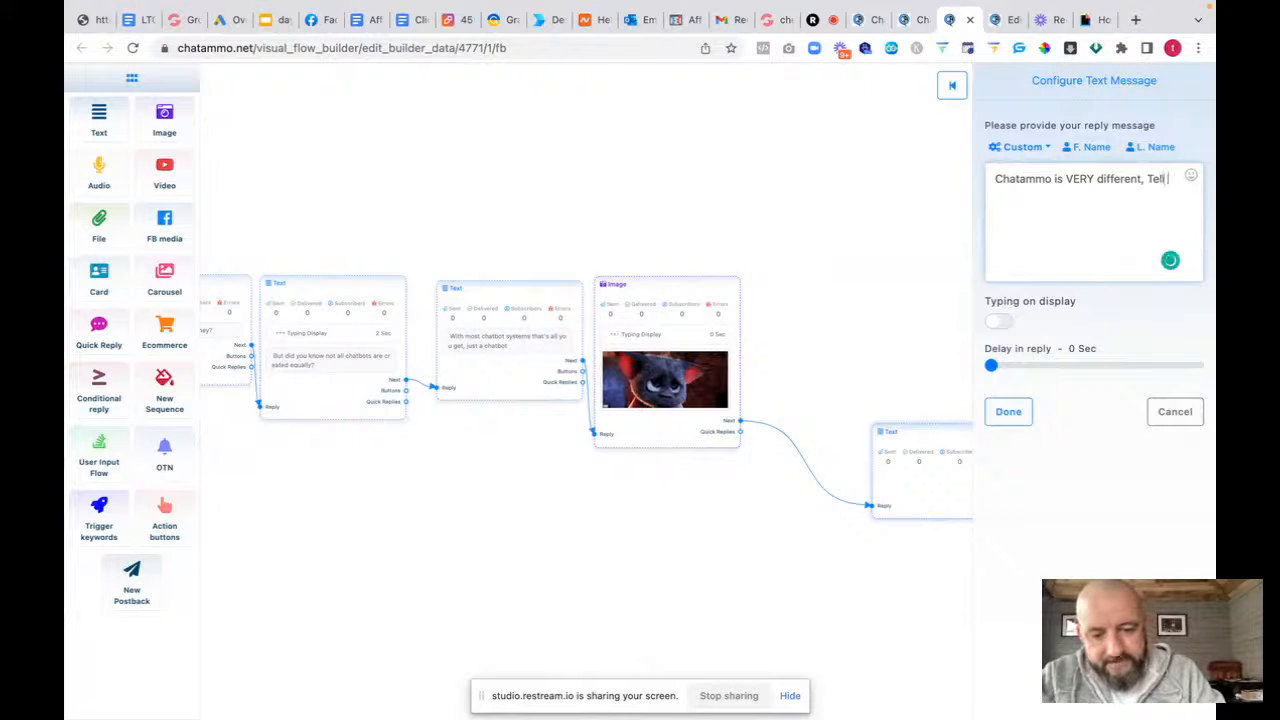
pyautogui.write(' me')
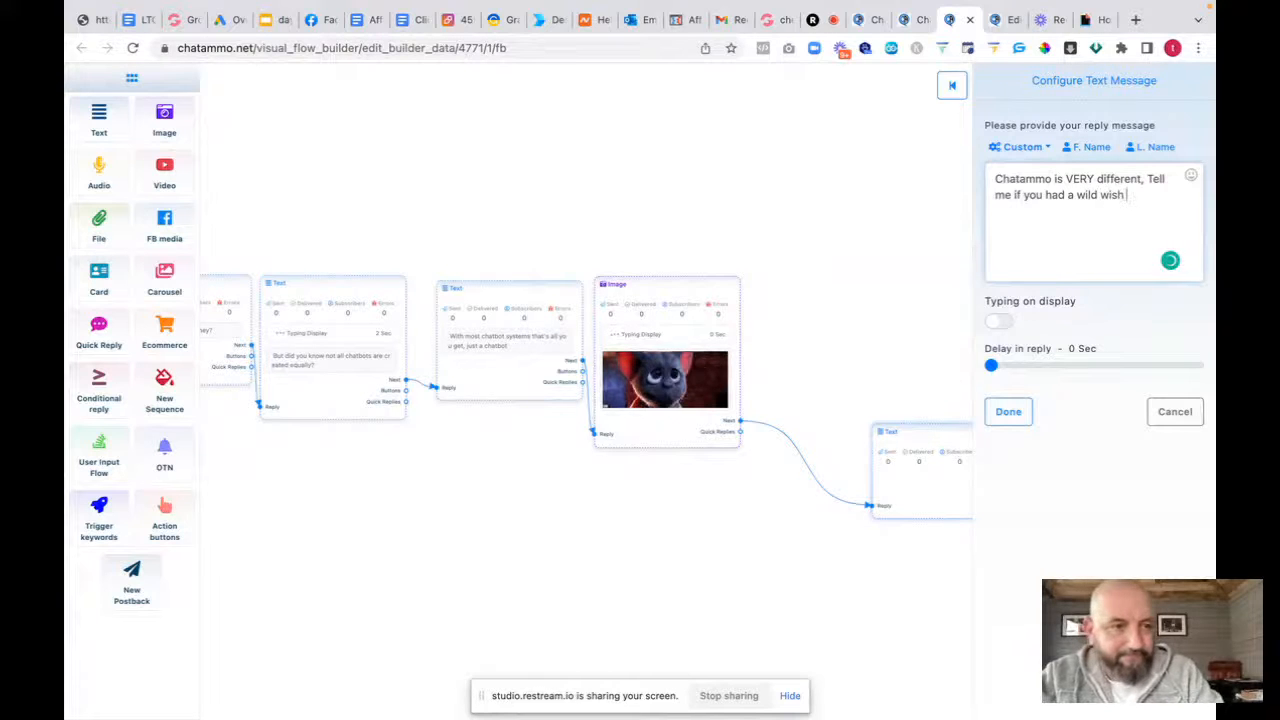
pyautogui.write('if you had a wild wish what wo')
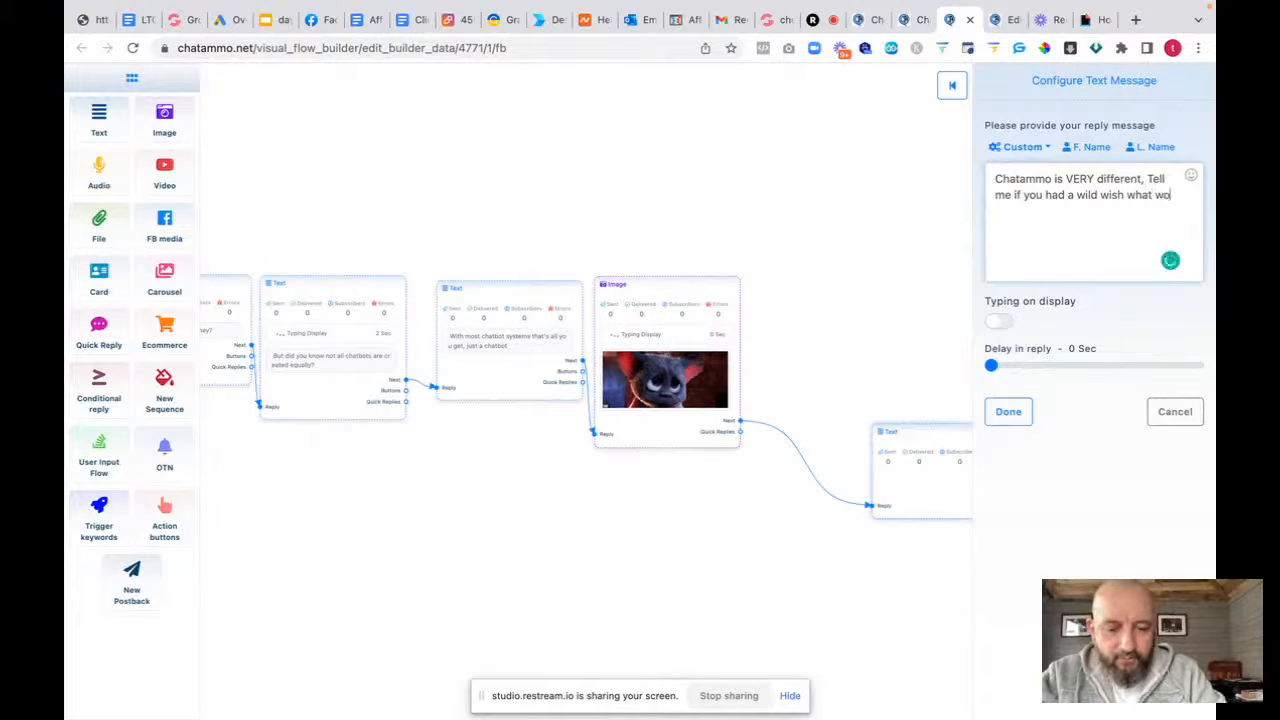
pyautogui.write('uld you want your chat')
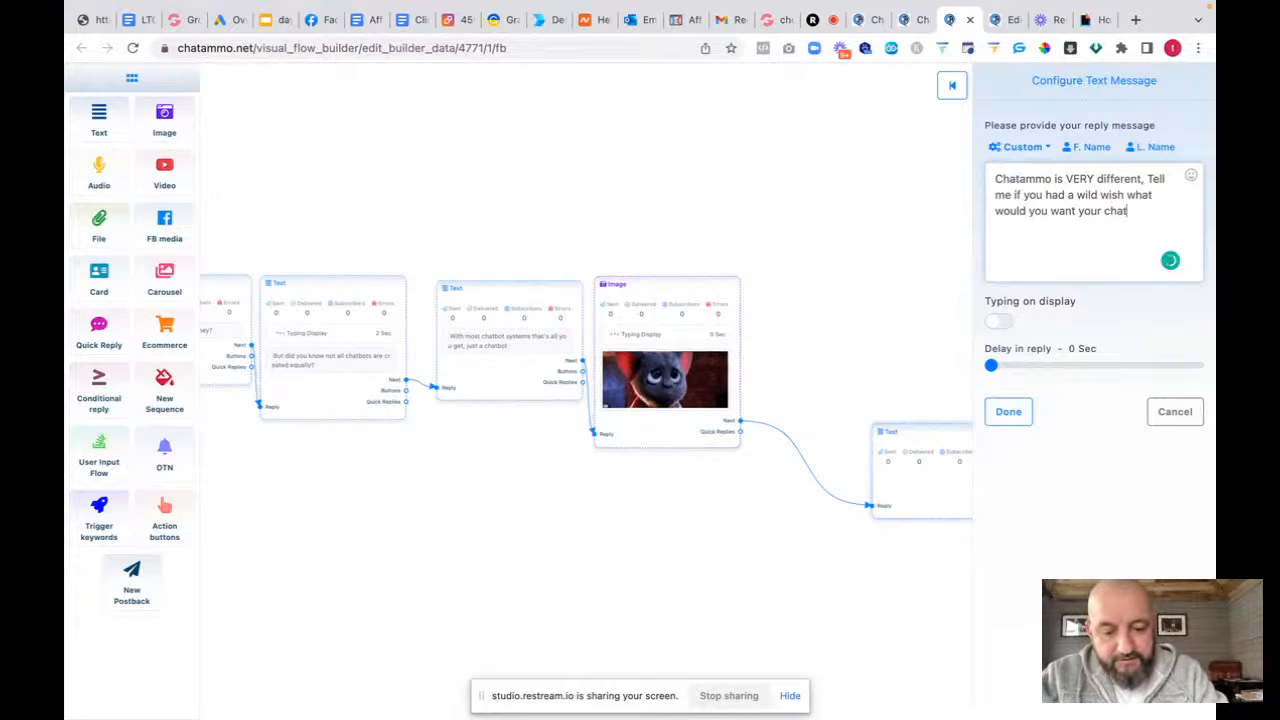
pyautogui.write('bot to do')
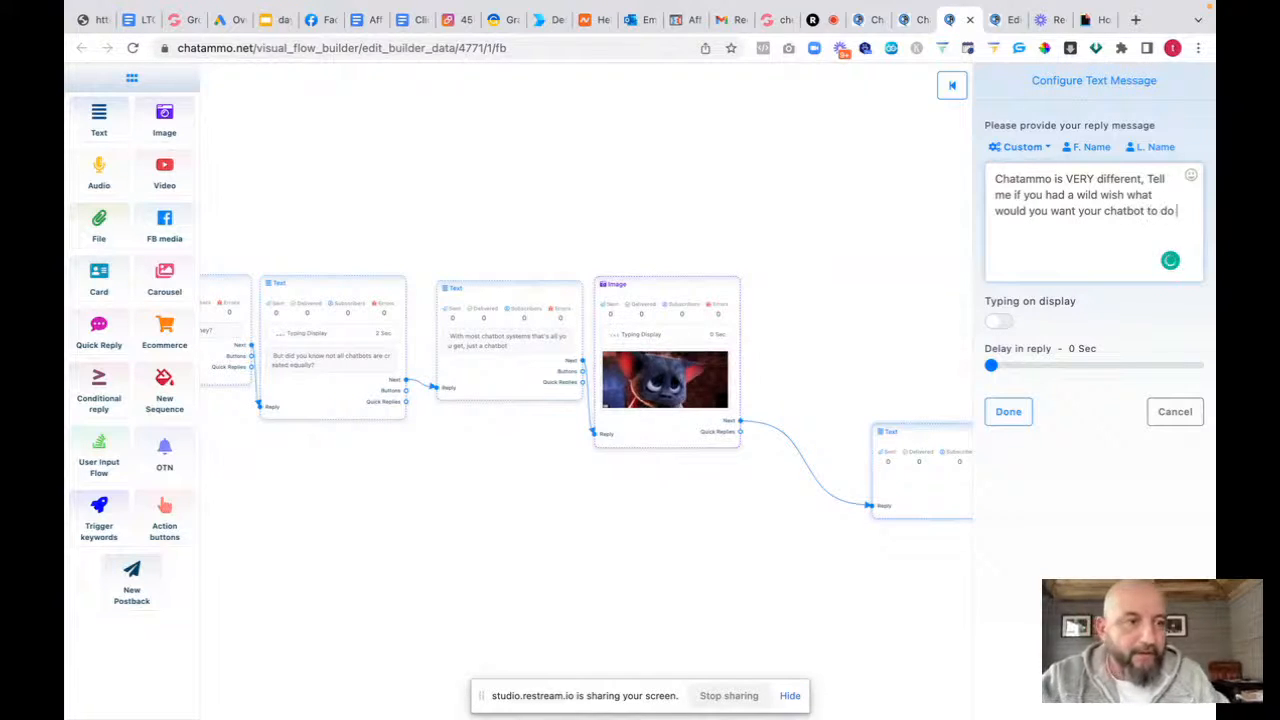
pyautogui.click(1003, 321)
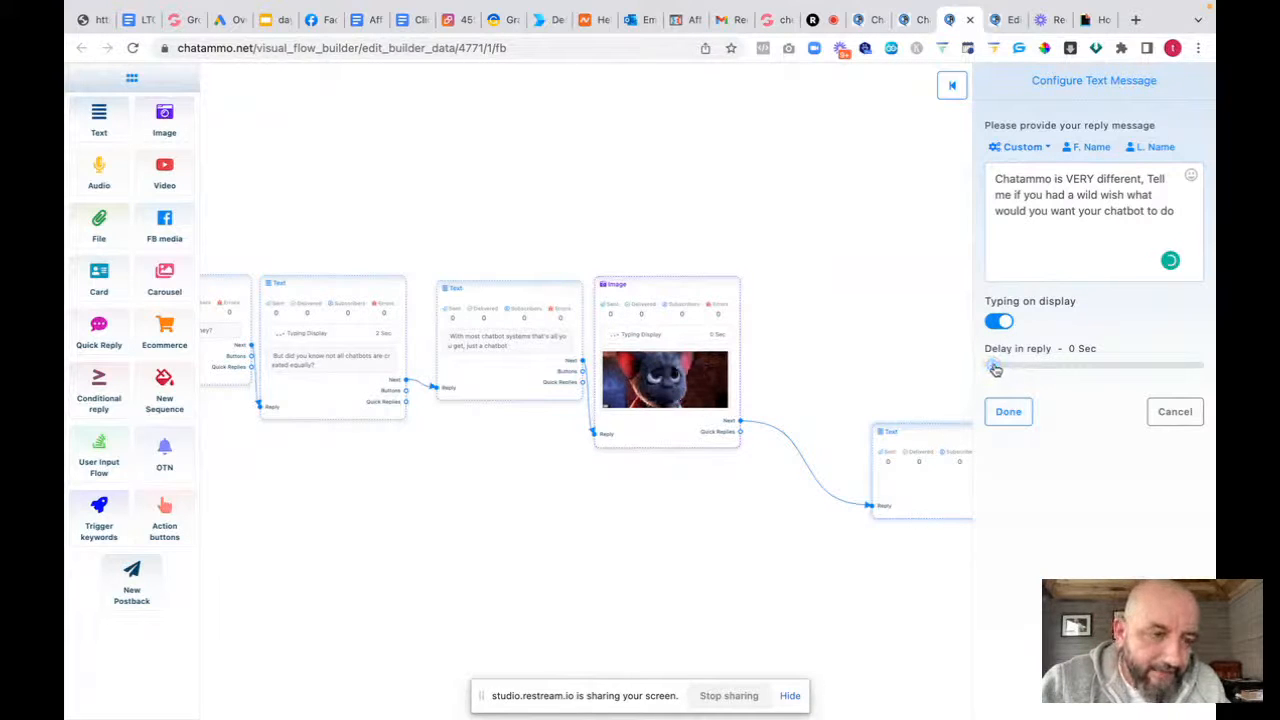
pyautogui.moveTo(997, 369); pyautogui.dragTo(1003, 368)
pyautogui.click(1008, 411)
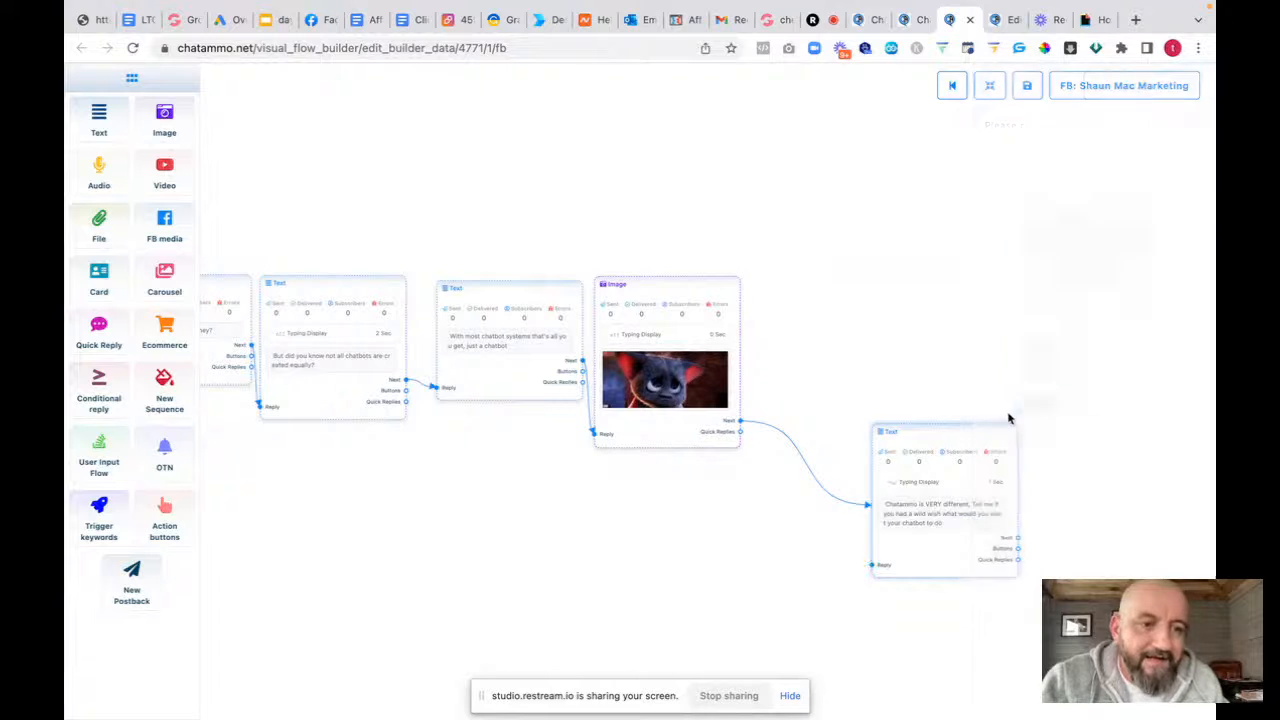
# Add a Marketing button to the question that triggers a new postback
pyautogui.moveTo(942, 430); pyautogui.dragTo(824, 290)
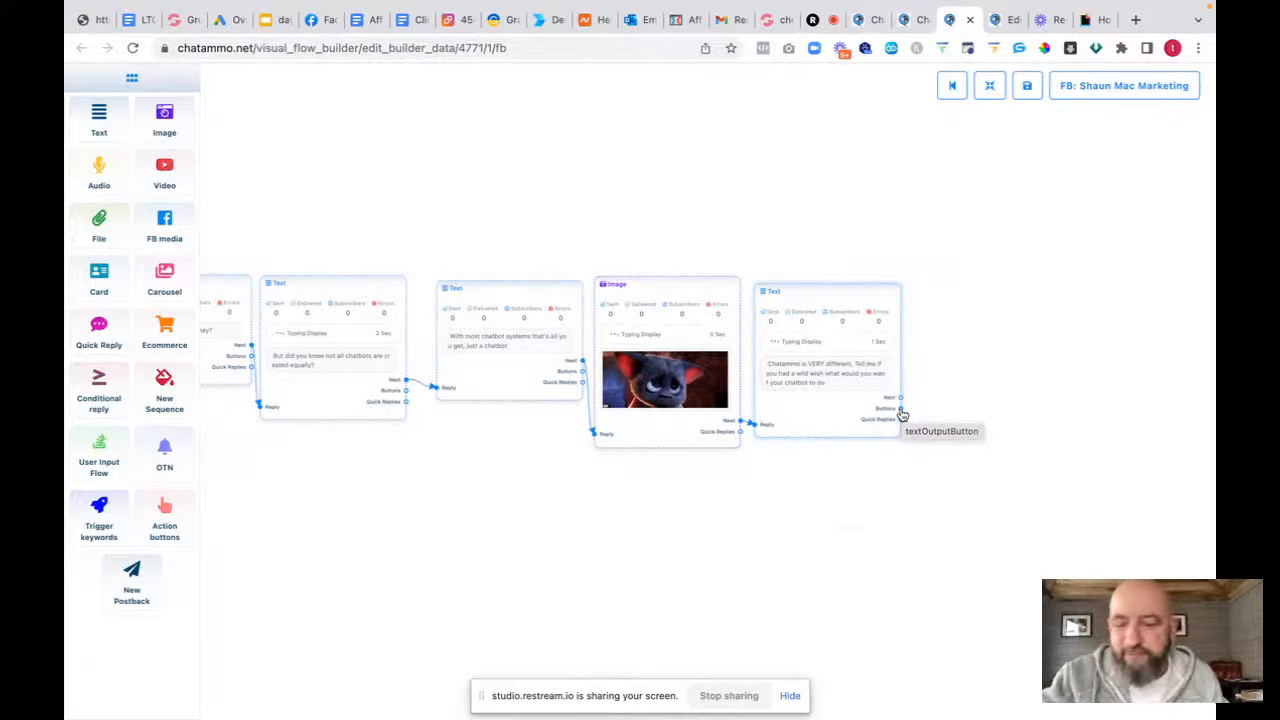
pyautogui.moveTo(901, 410); pyautogui.dragTo(952, 310)
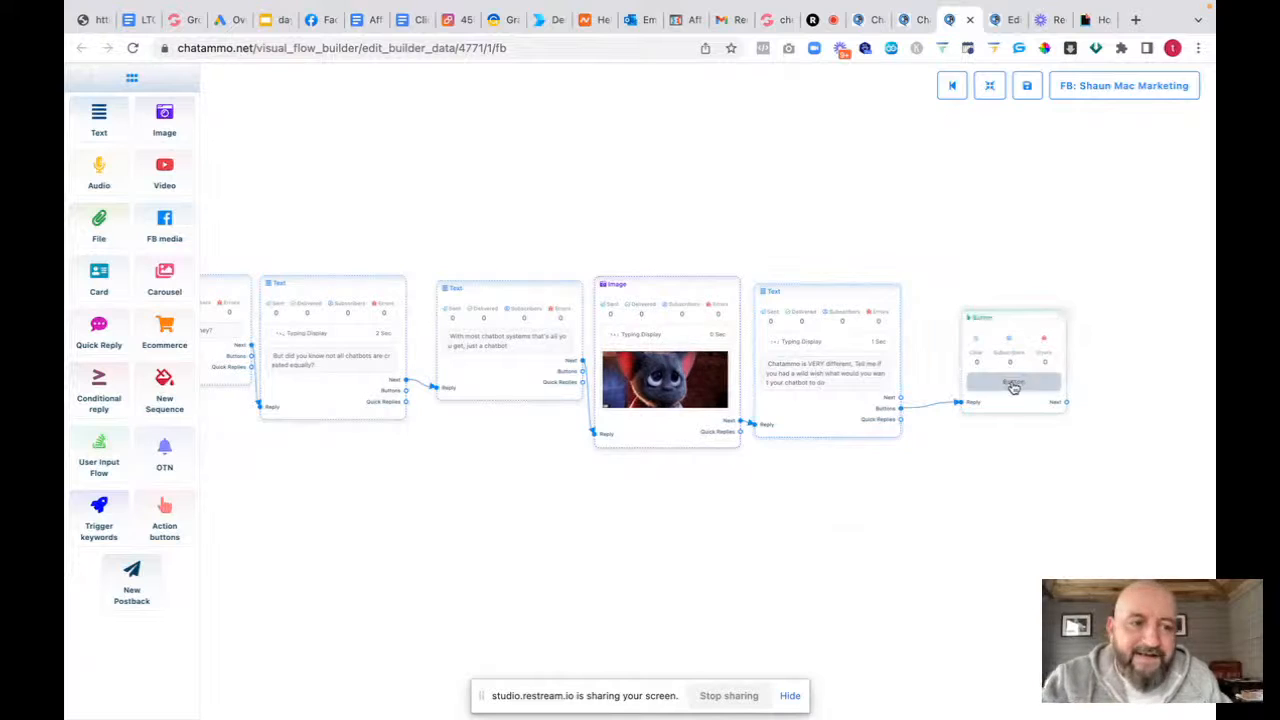
pyautogui.click(1013, 386)
pyautogui.write('M')
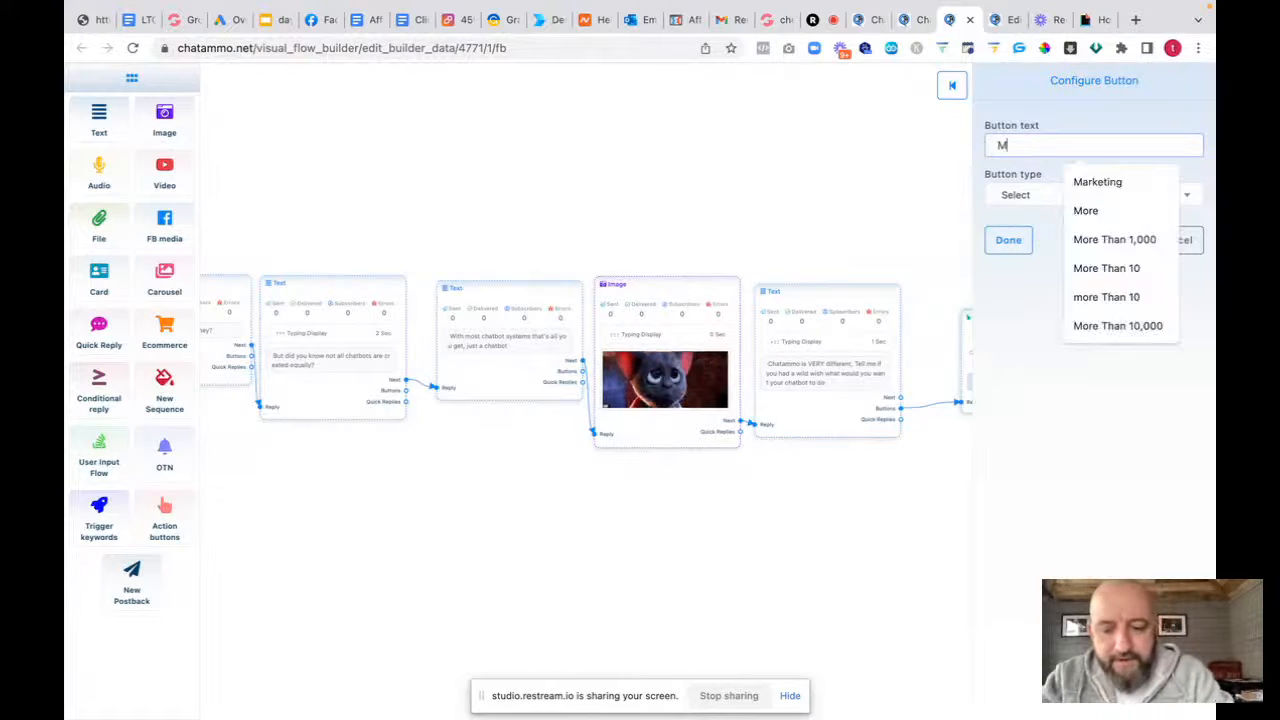
pyautogui.write('arket')
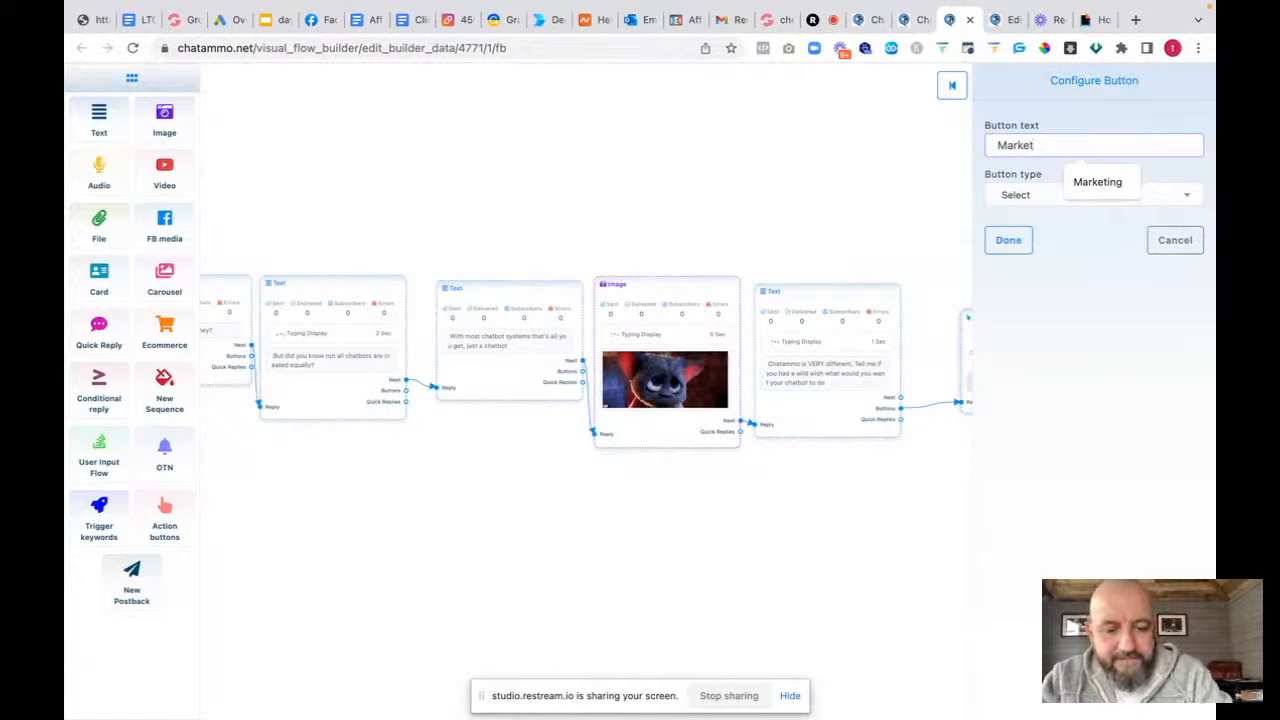
pyautogui.write('eting')
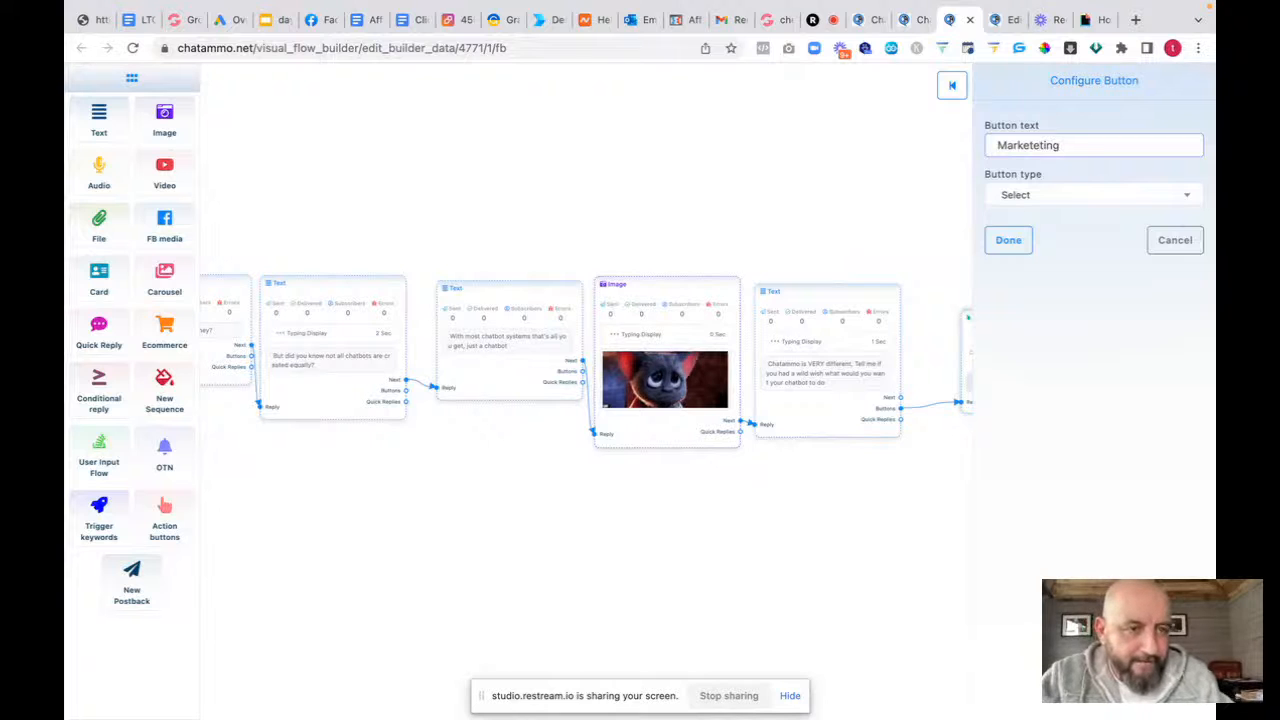
pyautogui.click(1029, 199)
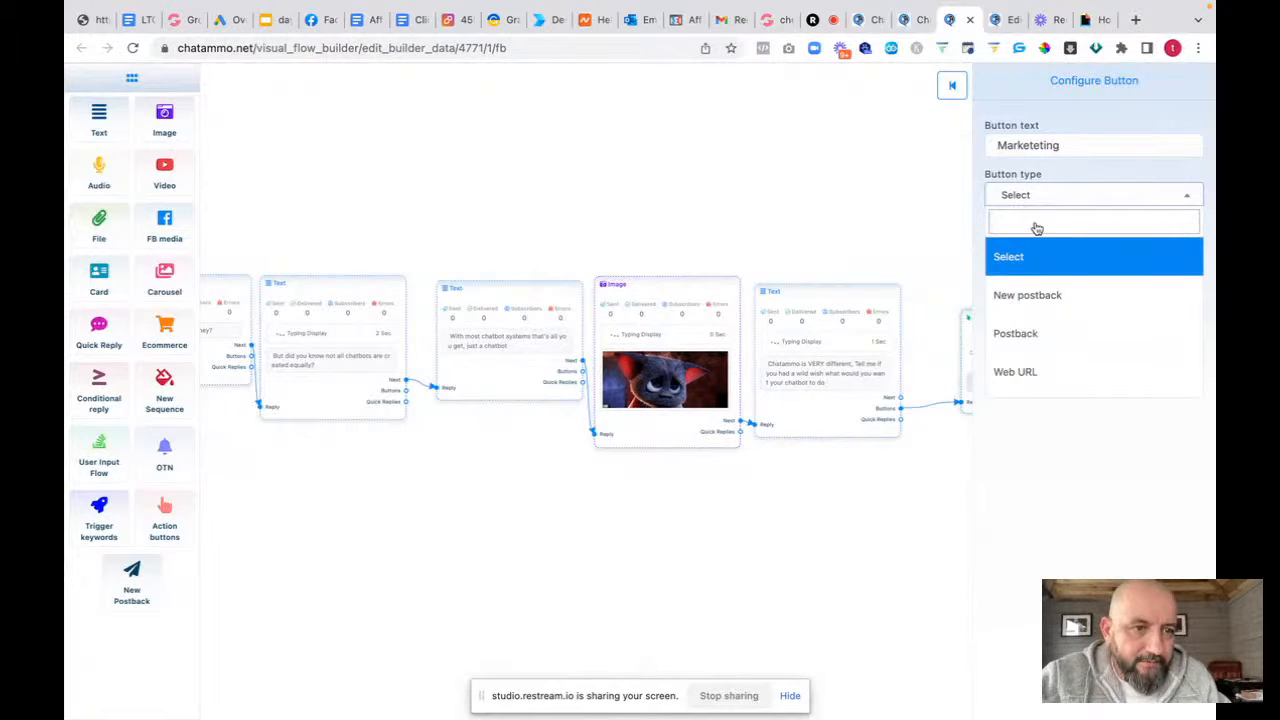
pyautogui.click(1040, 298)
pyautogui.click(1010, 242)
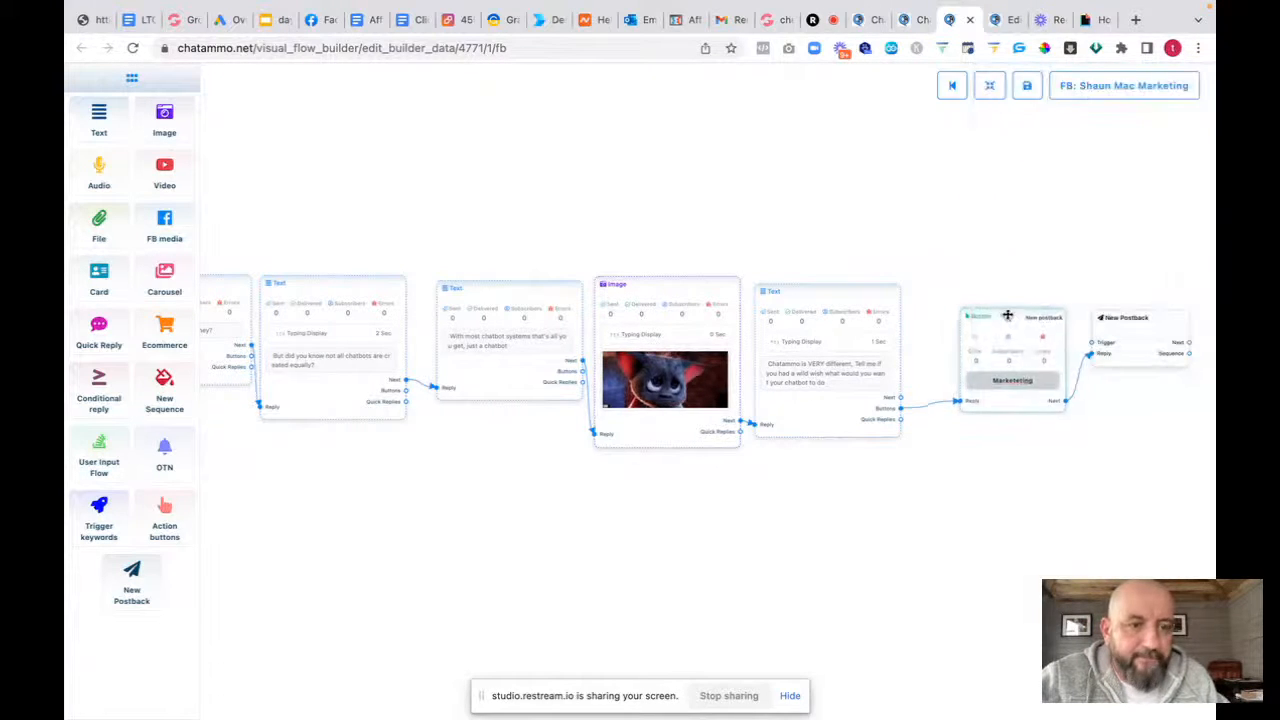
pyautogui.moveTo(1007, 315); pyautogui.dragTo(966, 224)
pyautogui.moveTo(1129, 317); pyautogui.dragTo(1070, 225)
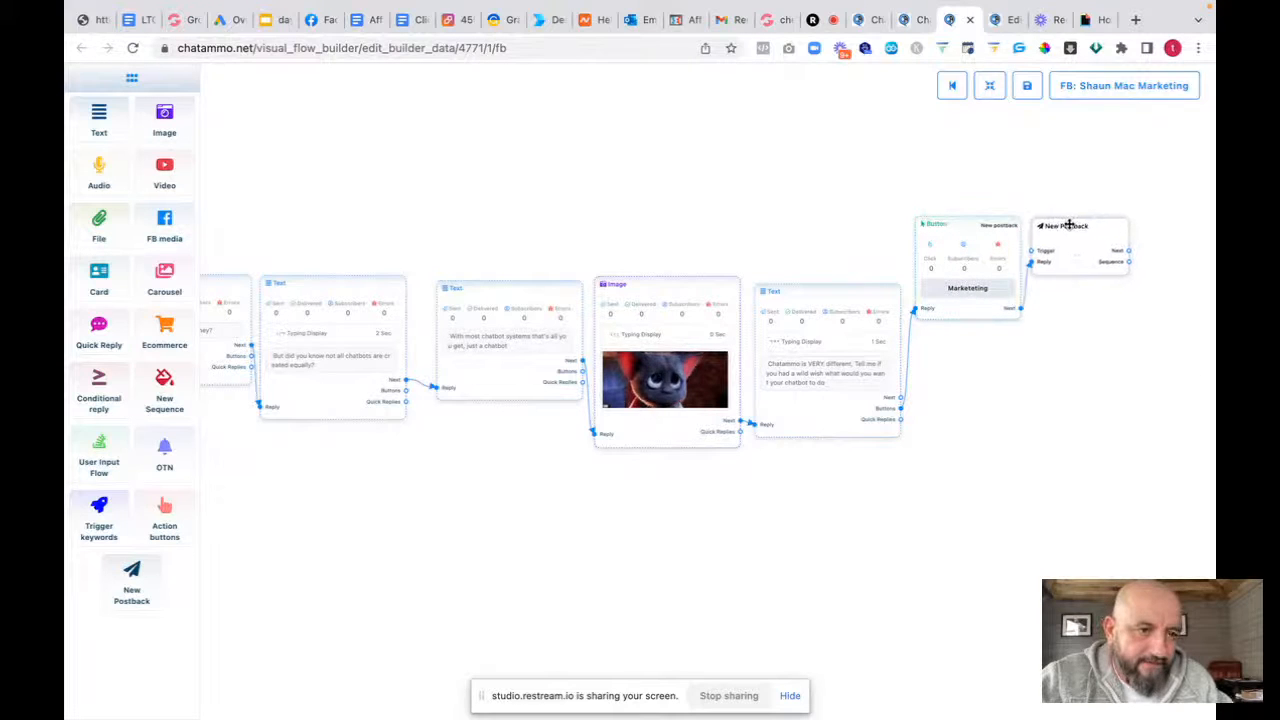
# Title the postback Marketing, label it marketing, and drag out a second button
pyautogui.doubleClick(1077, 250)
pyautogui.write('Ma')
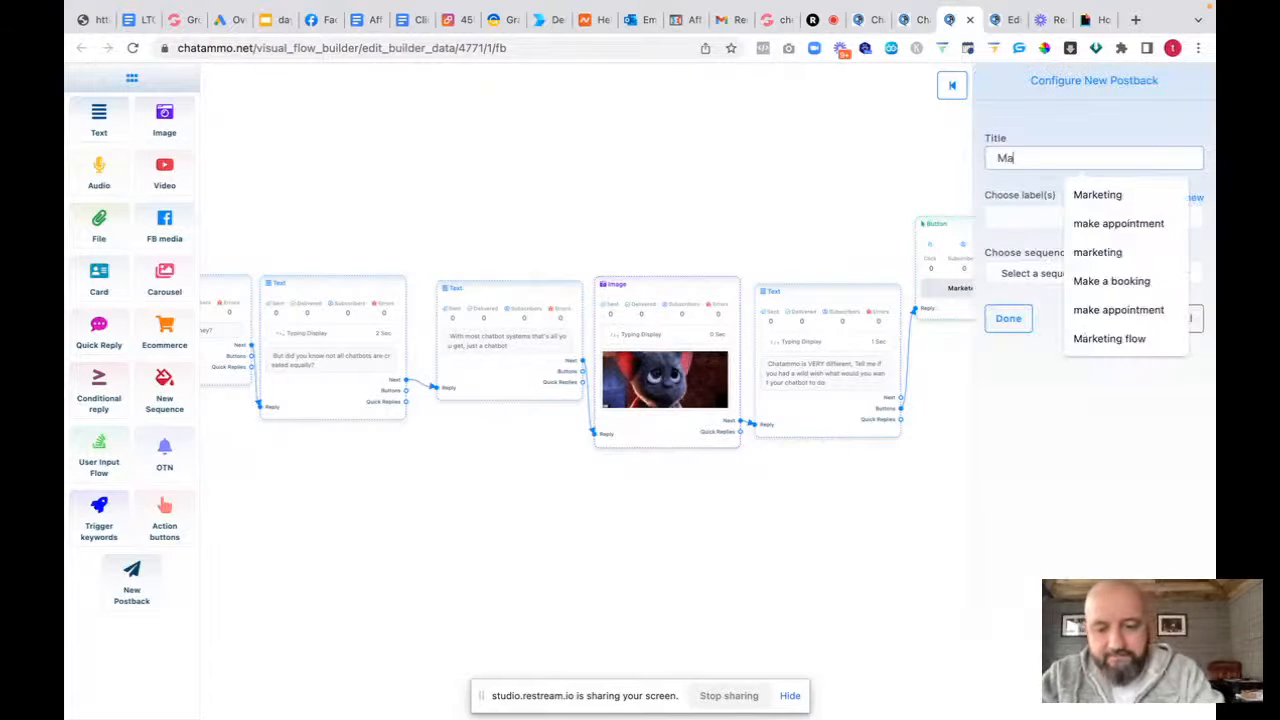
pyautogui.write('rketing')
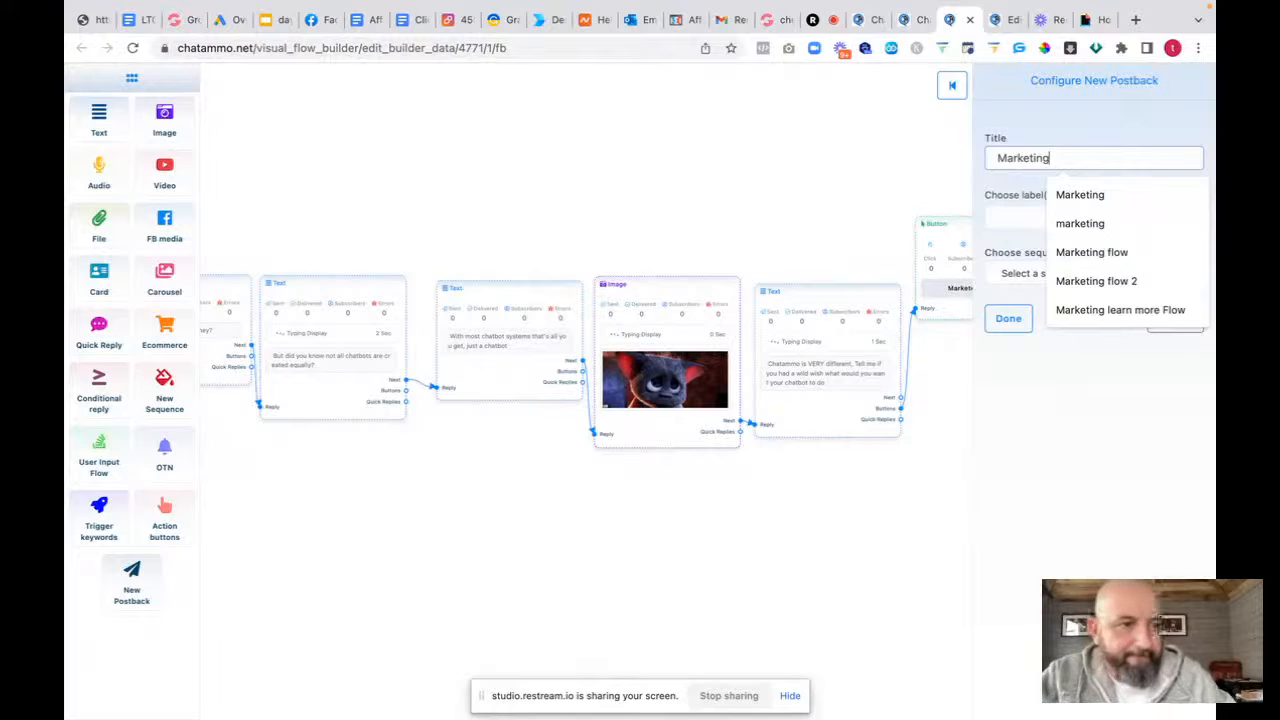
pyautogui.click(1084, 195)
pyautogui.click(1037, 218)
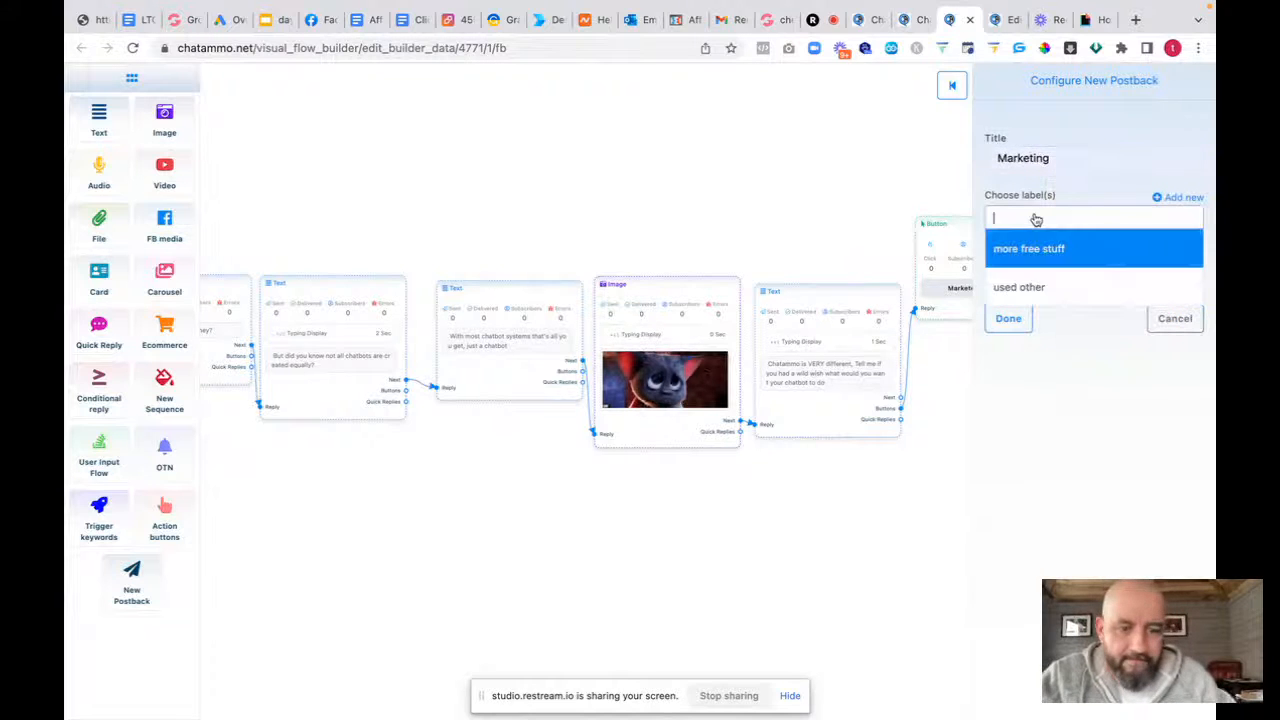
pyautogui.write('marketin')
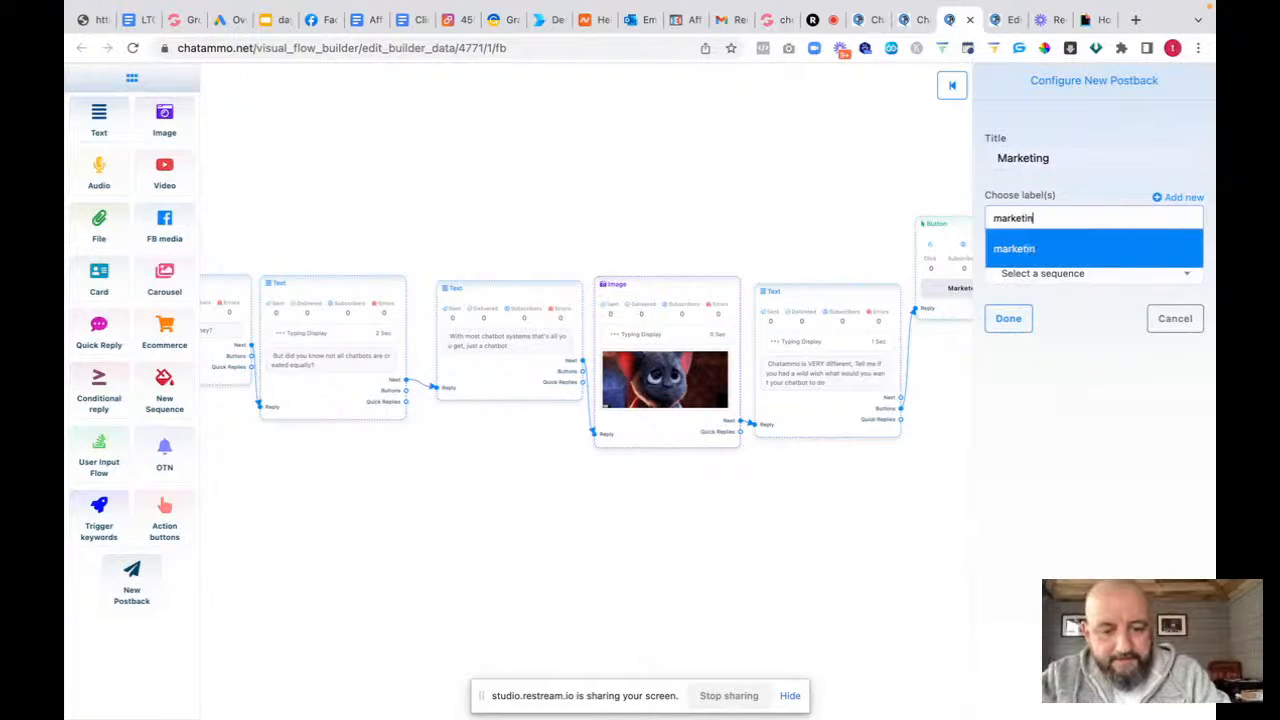
pyautogui.write('g')
pyautogui.click(1020, 248)
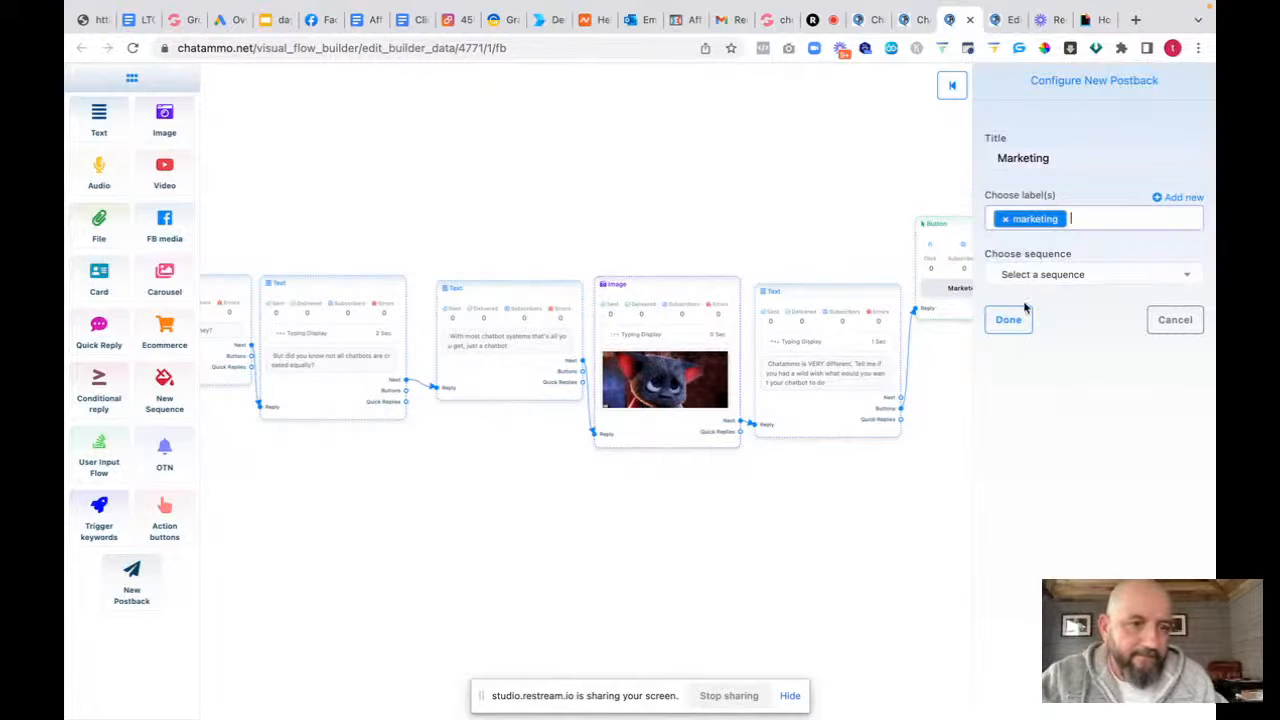
pyautogui.click(1010, 319)
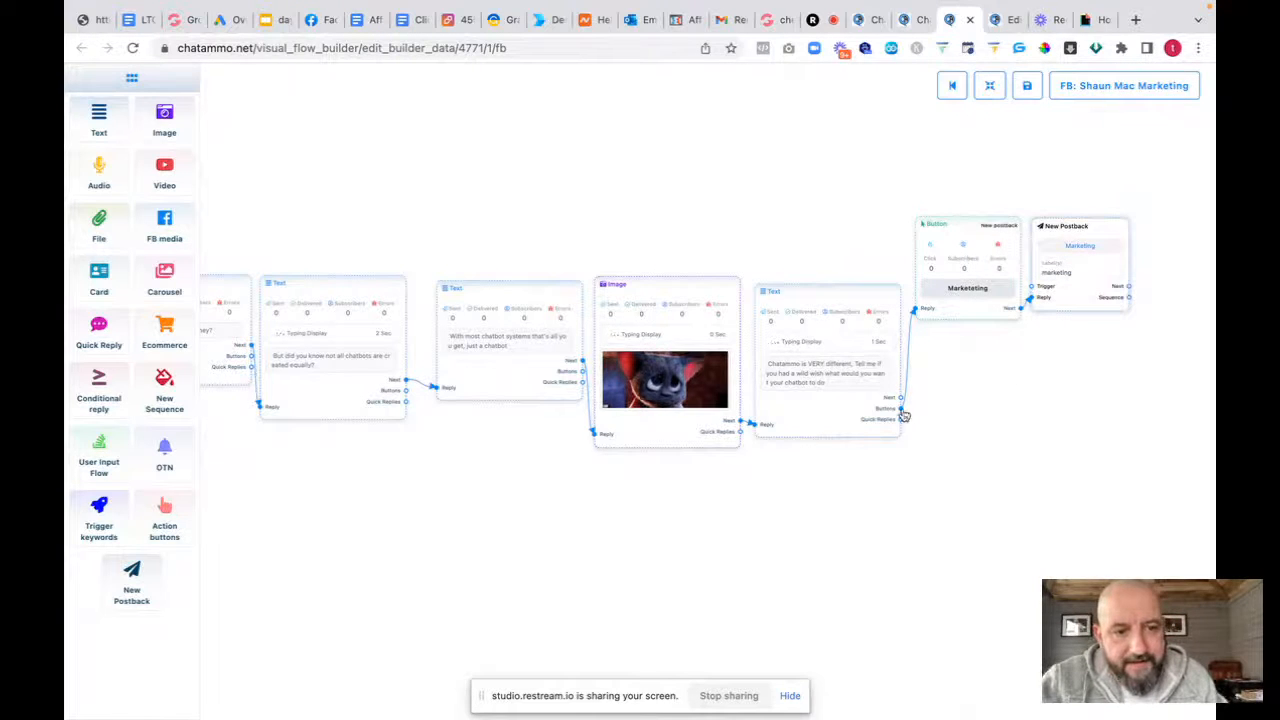
pyautogui.moveTo(901, 410); pyautogui.dragTo(955, 368)
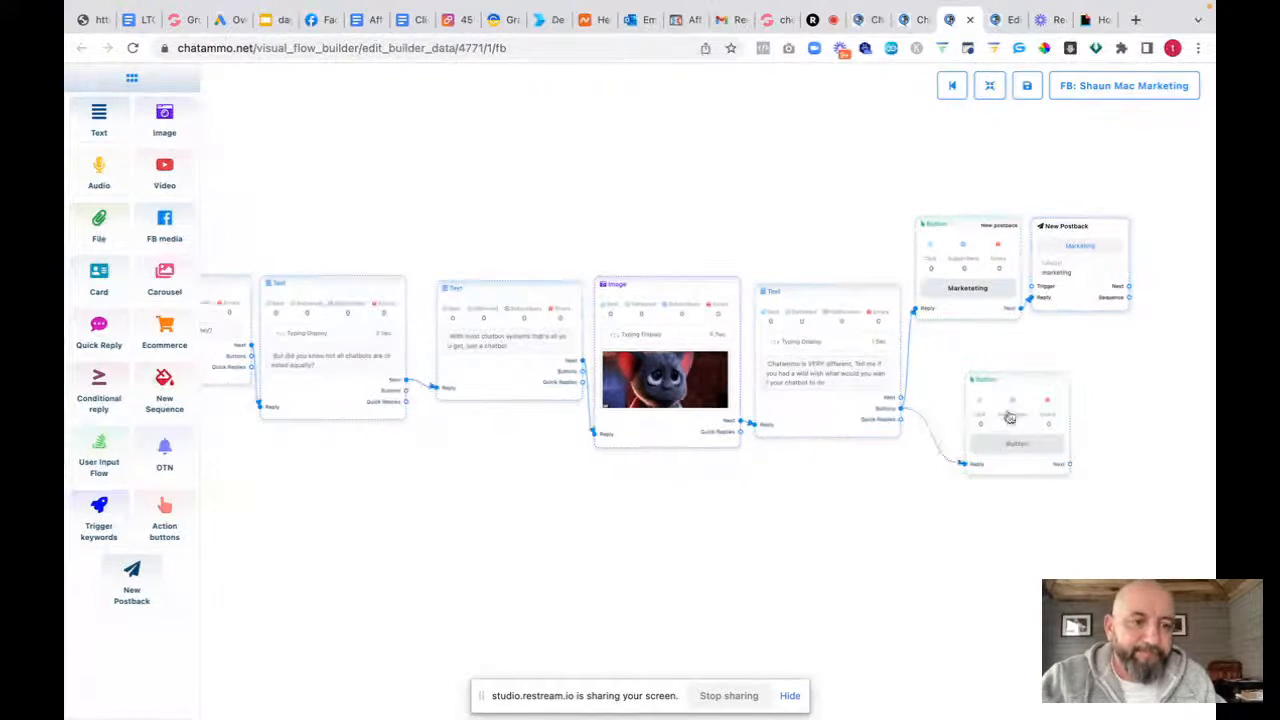
# Name the second button Sales and make it trigger a new postback below Marketing
pyautogui.doubleClick(1007, 445)
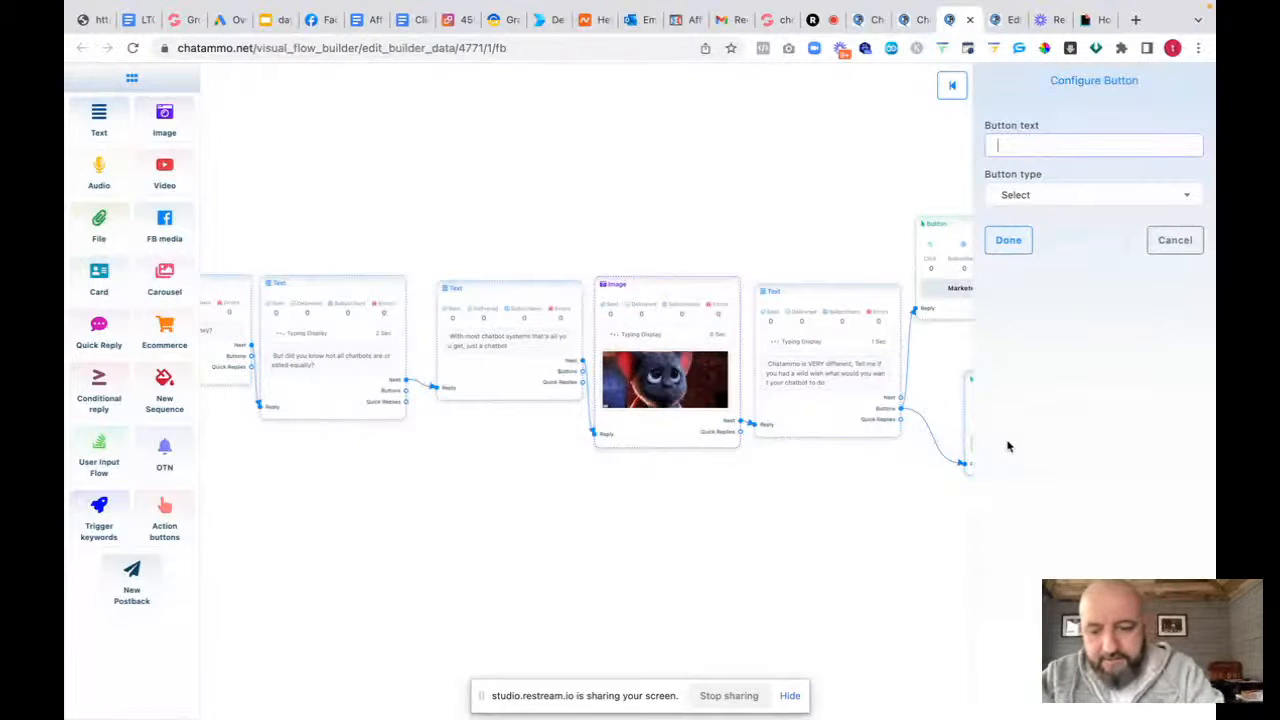
pyautogui.write('Sales')
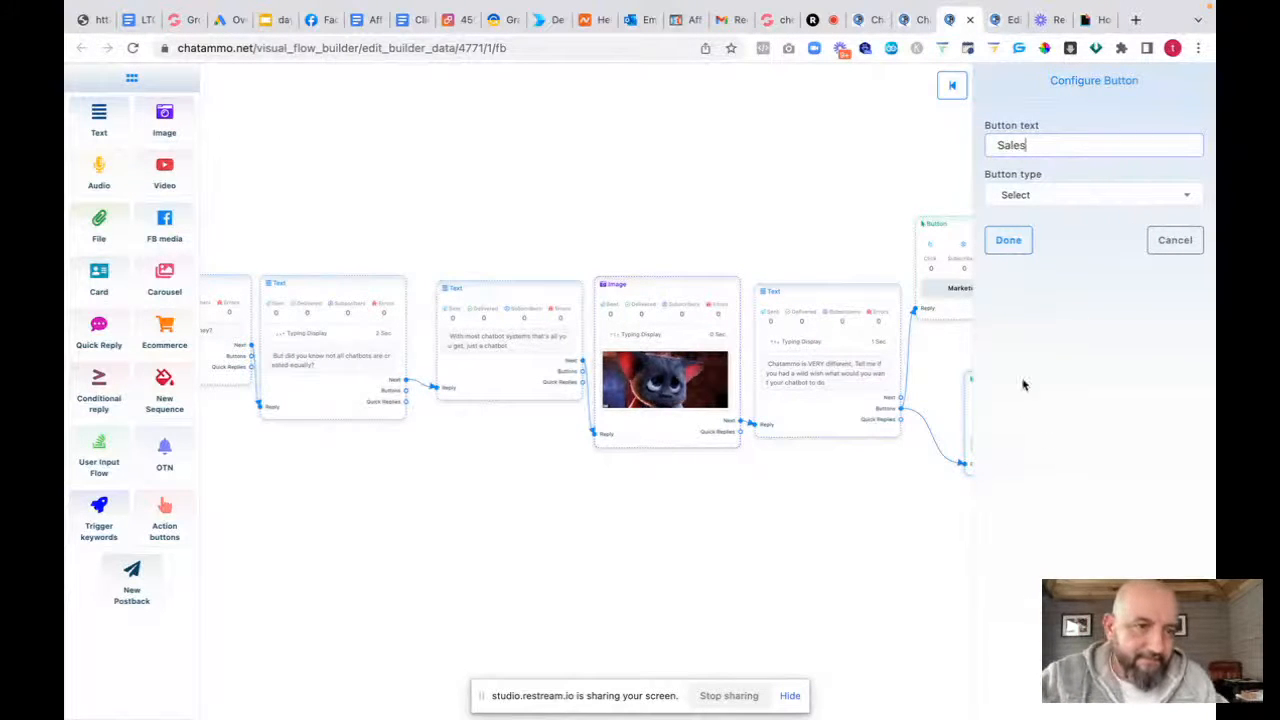
pyautogui.click(1043, 194)
pyautogui.click(1033, 296)
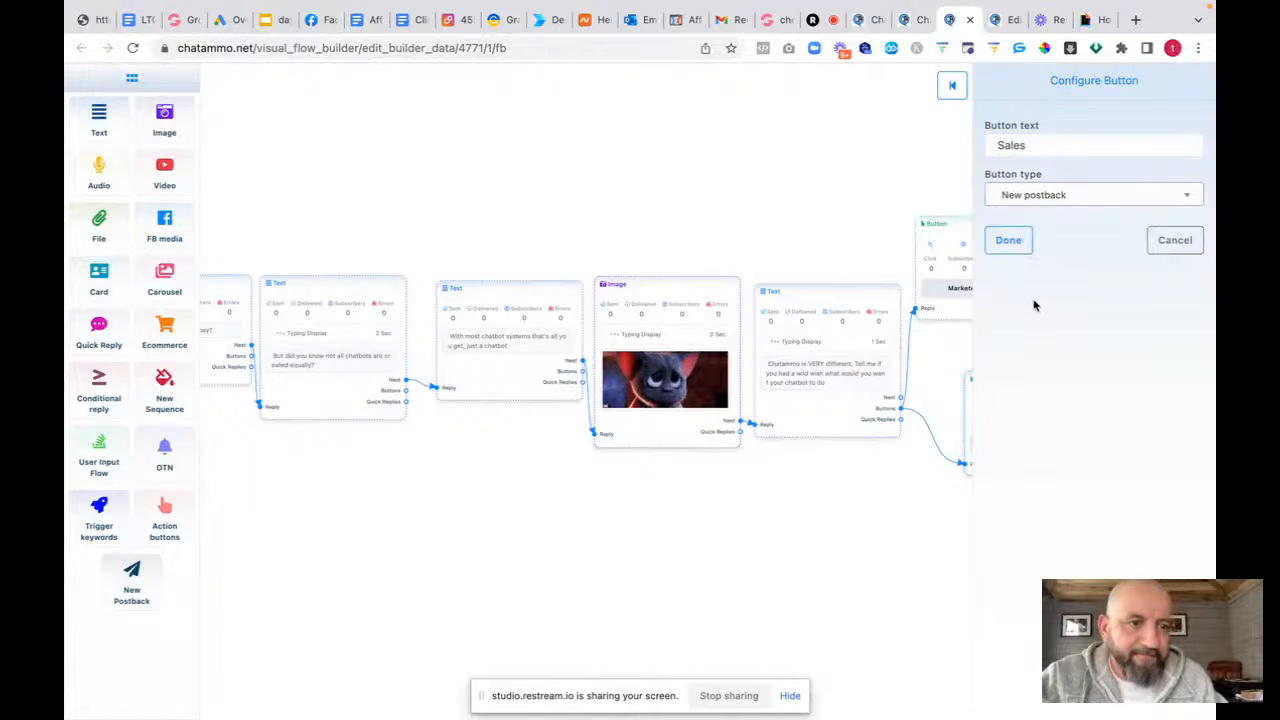
pyautogui.click(1006, 240)
pyautogui.moveTo(986, 366); pyautogui.dragTo(956, 339)
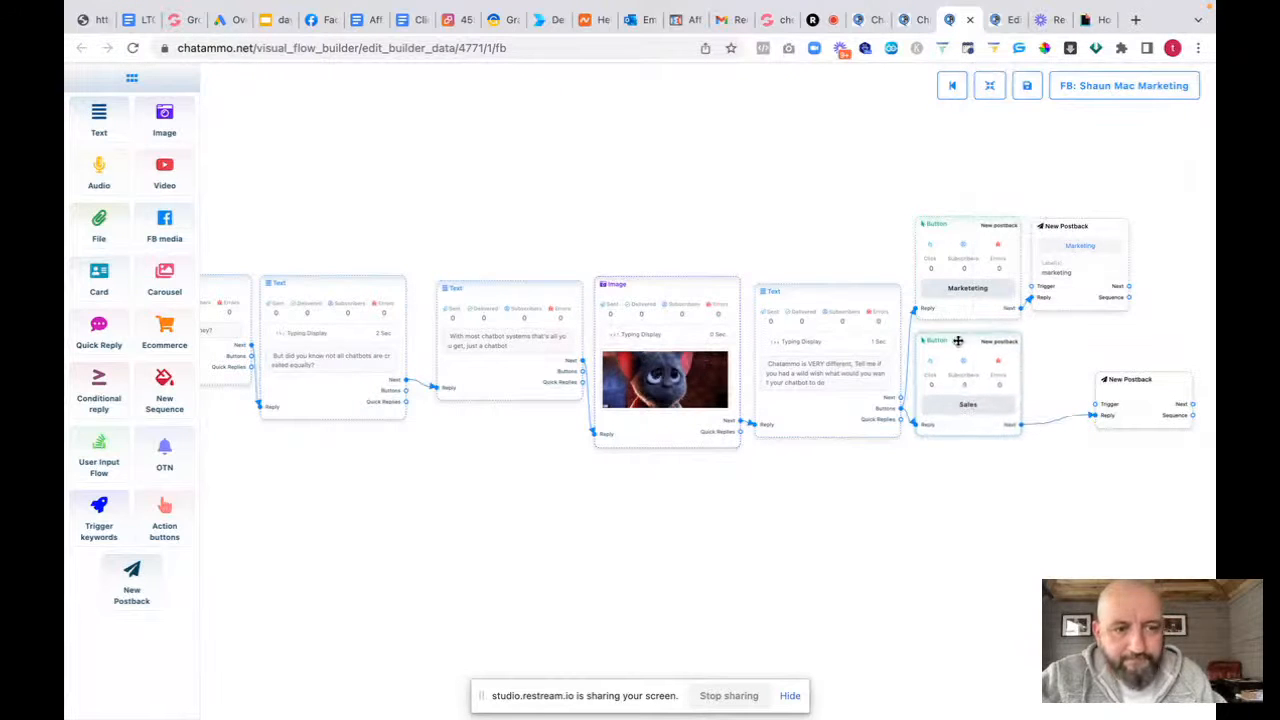
pyautogui.moveTo(1149, 379); pyautogui.dragTo(1090, 343)
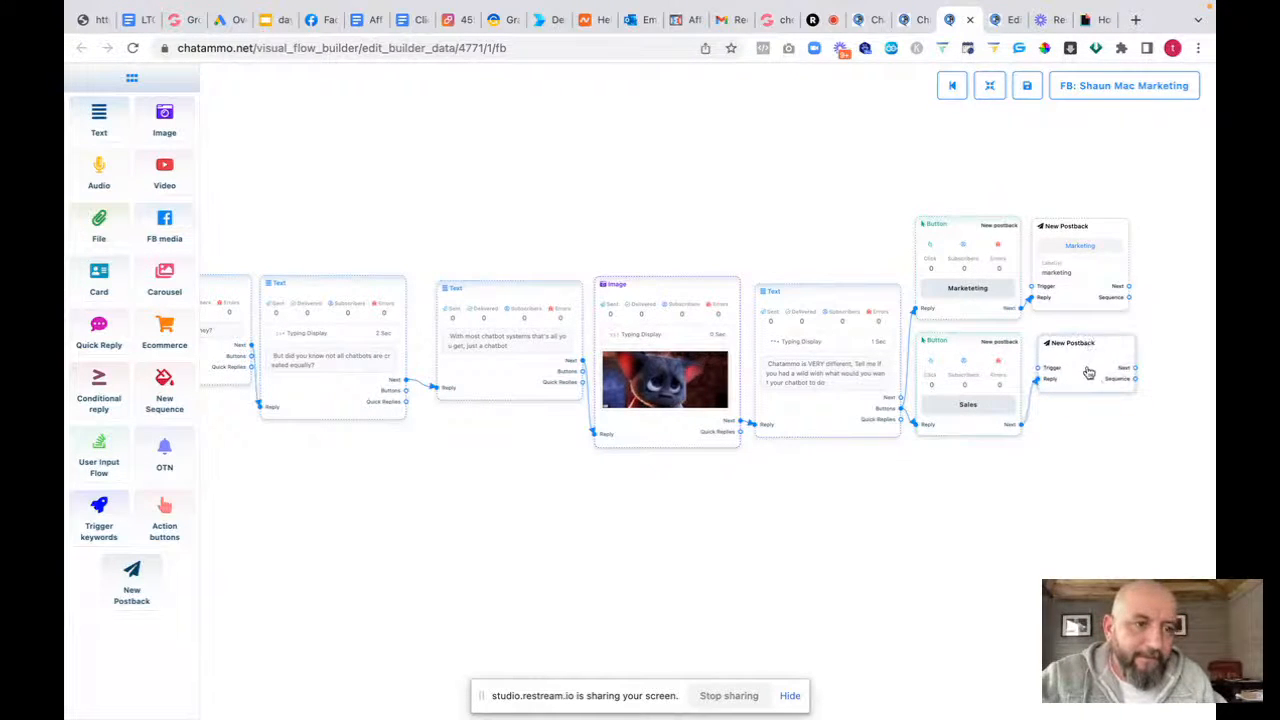
# Title the postback Sales, tag it with the Sales label, and add a third button below
pyautogui.doubleClick(1086, 371)
pyautogui.write('Sales')
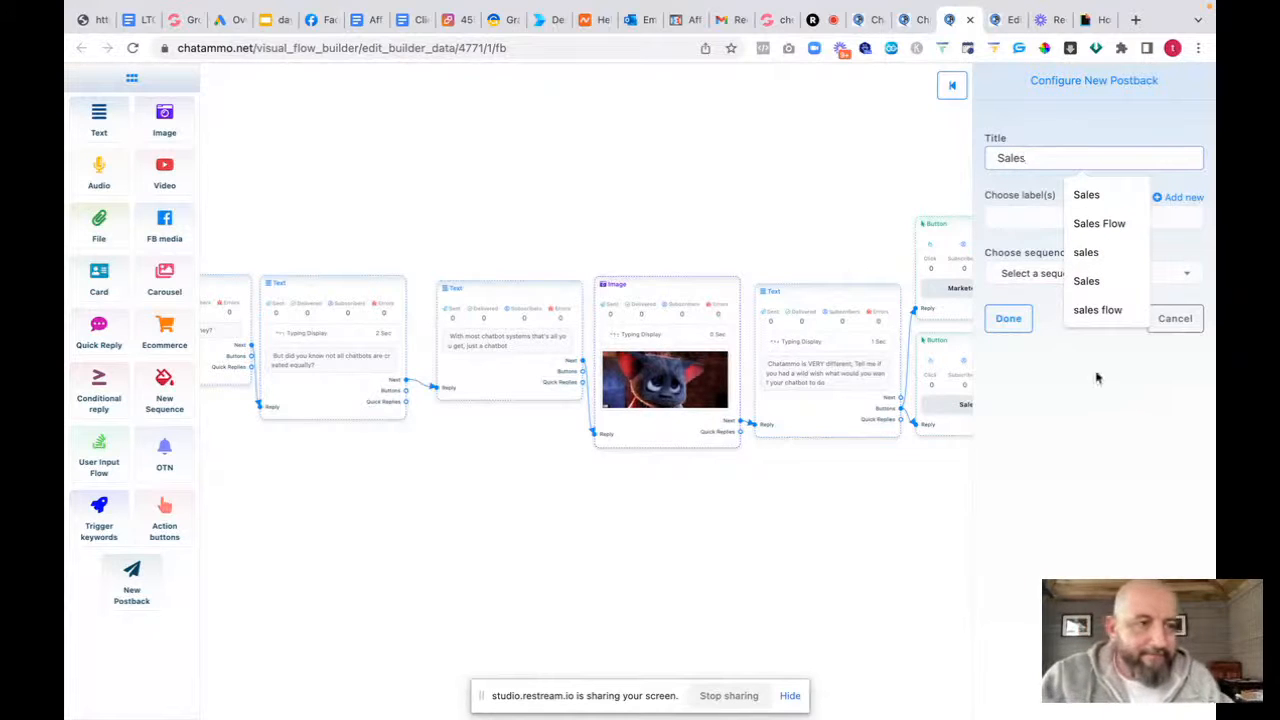
pyautogui.click(1008, 214)
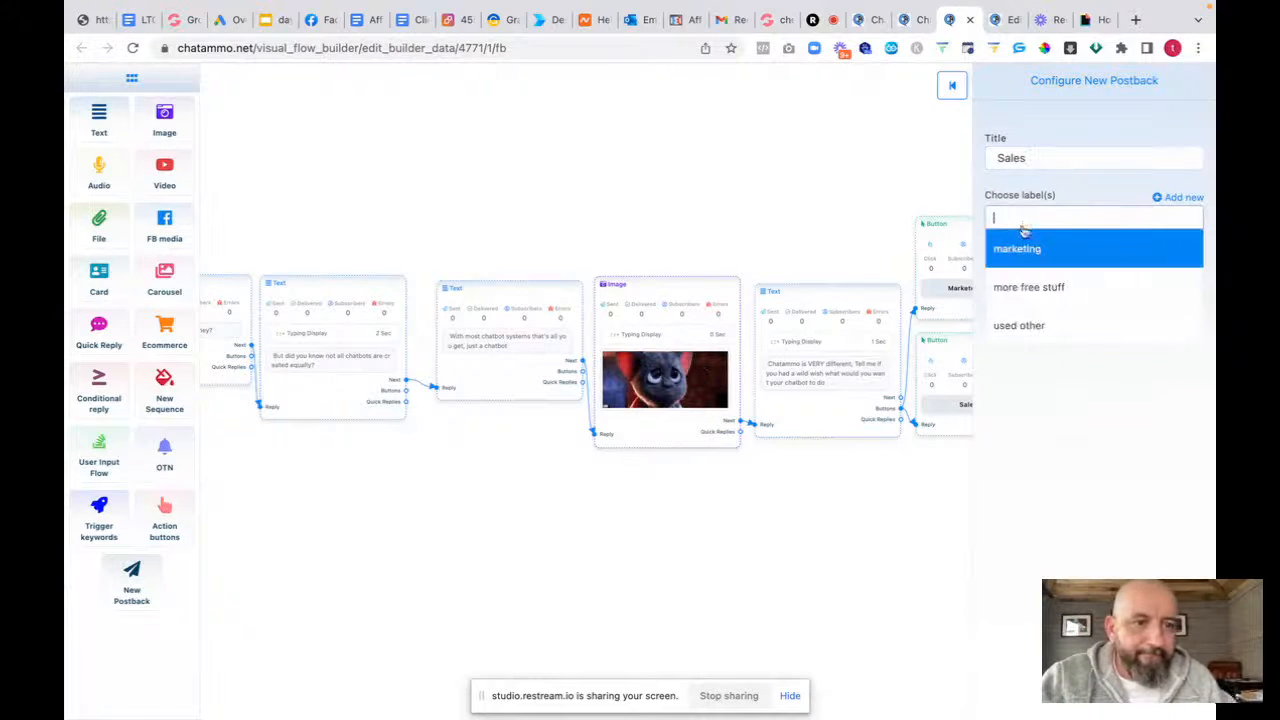
pyautogui.write('Sales')
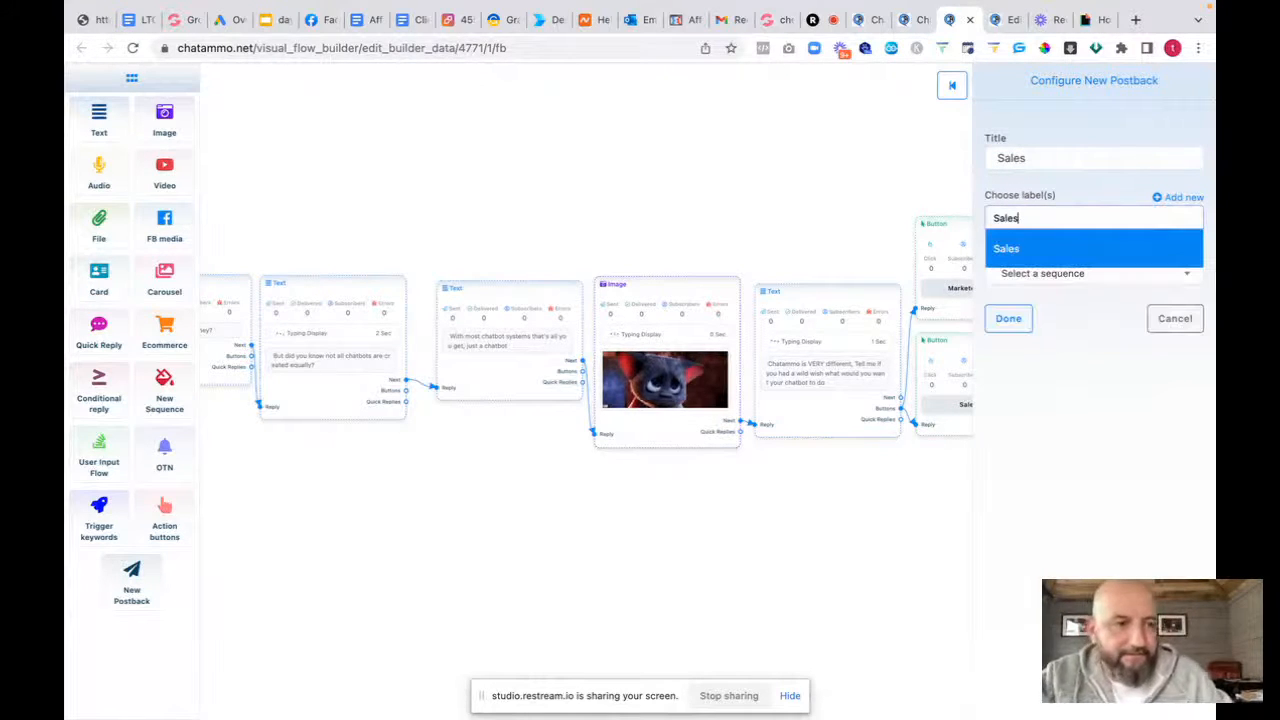
pyautogui.click(1005, 252)
pyautogui.click(1008, 320)
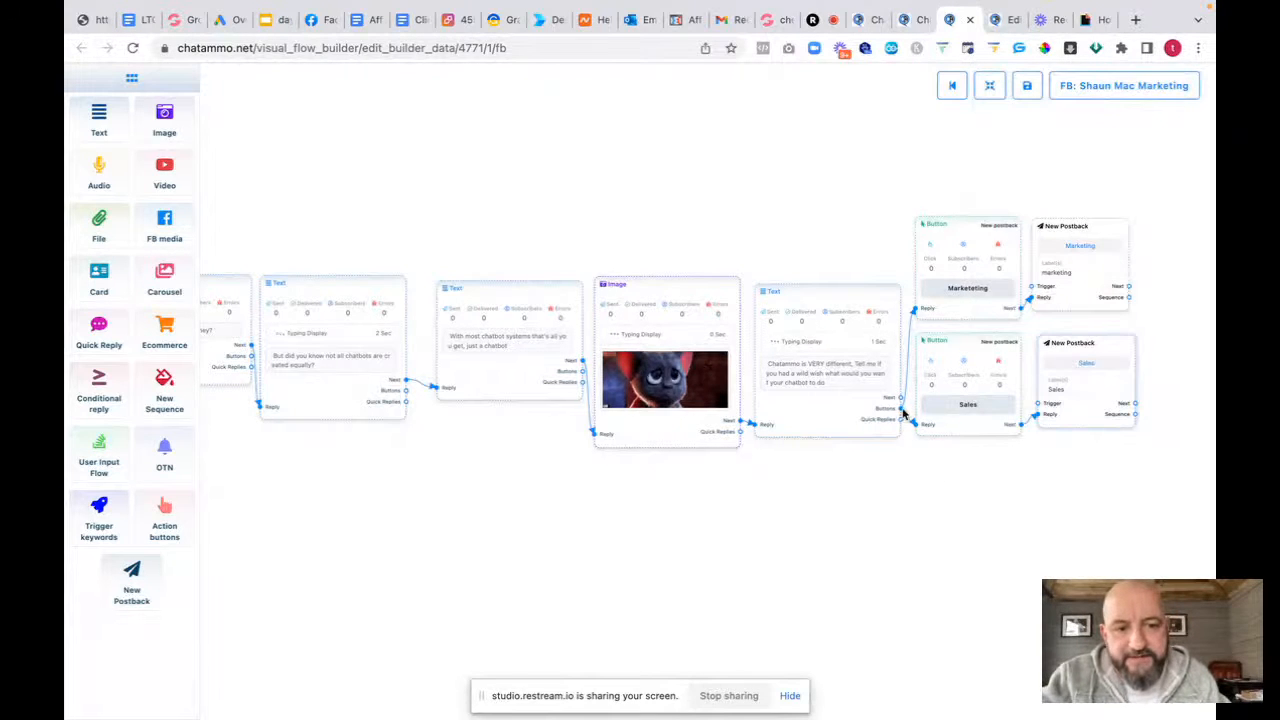
pyautogui.moveTo(906, 410); pyautogui.dragTo(917, 494)
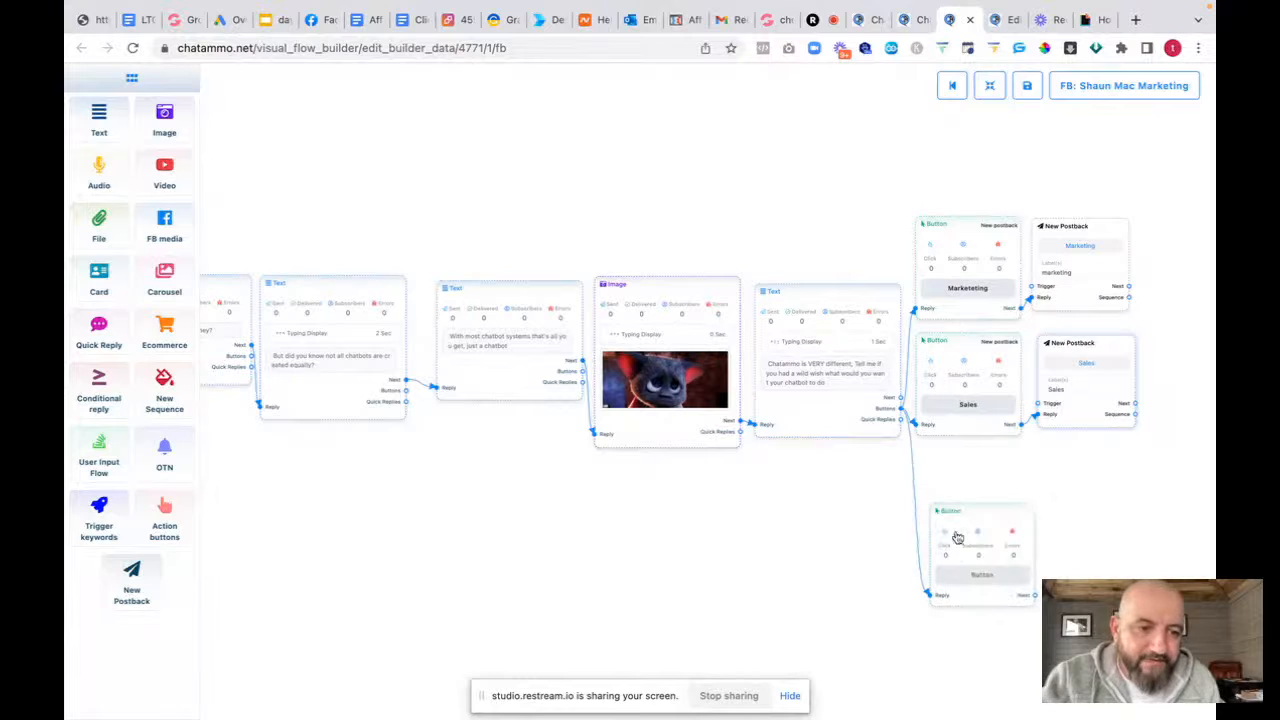
# Name the third button Engagement
pyautogui.click(976, 577)
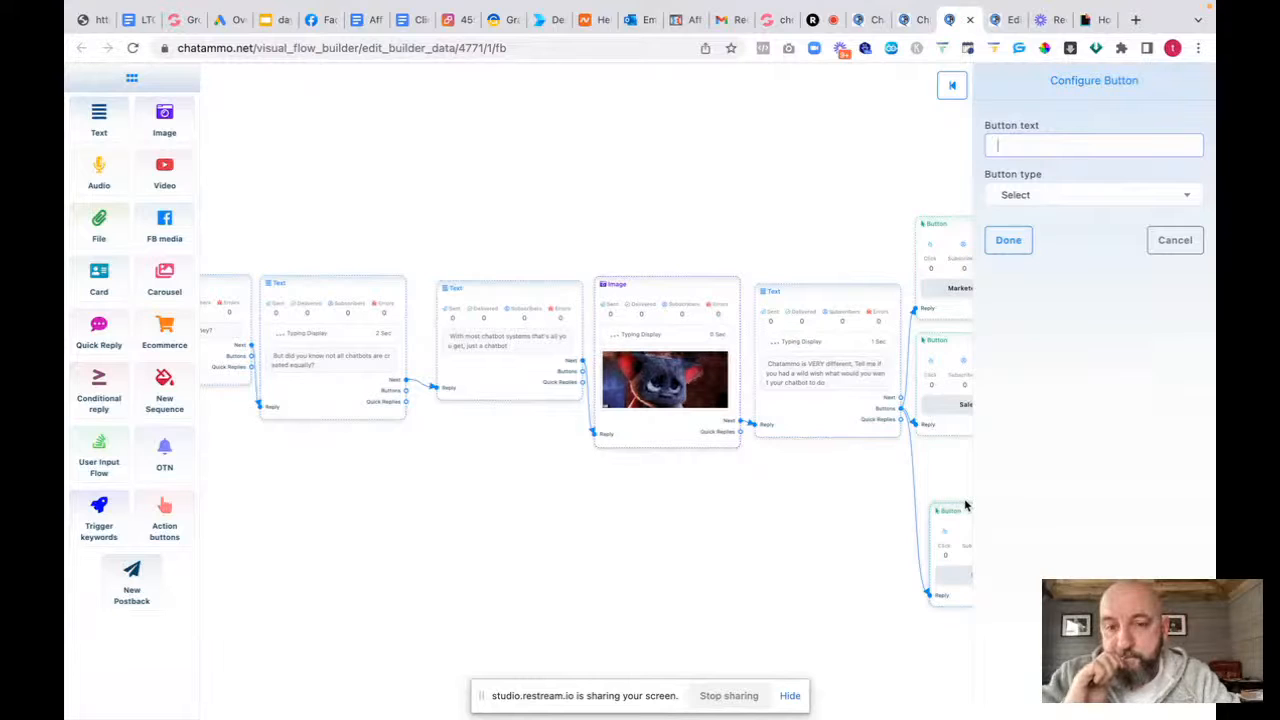
pyautogui.write('Engahge')
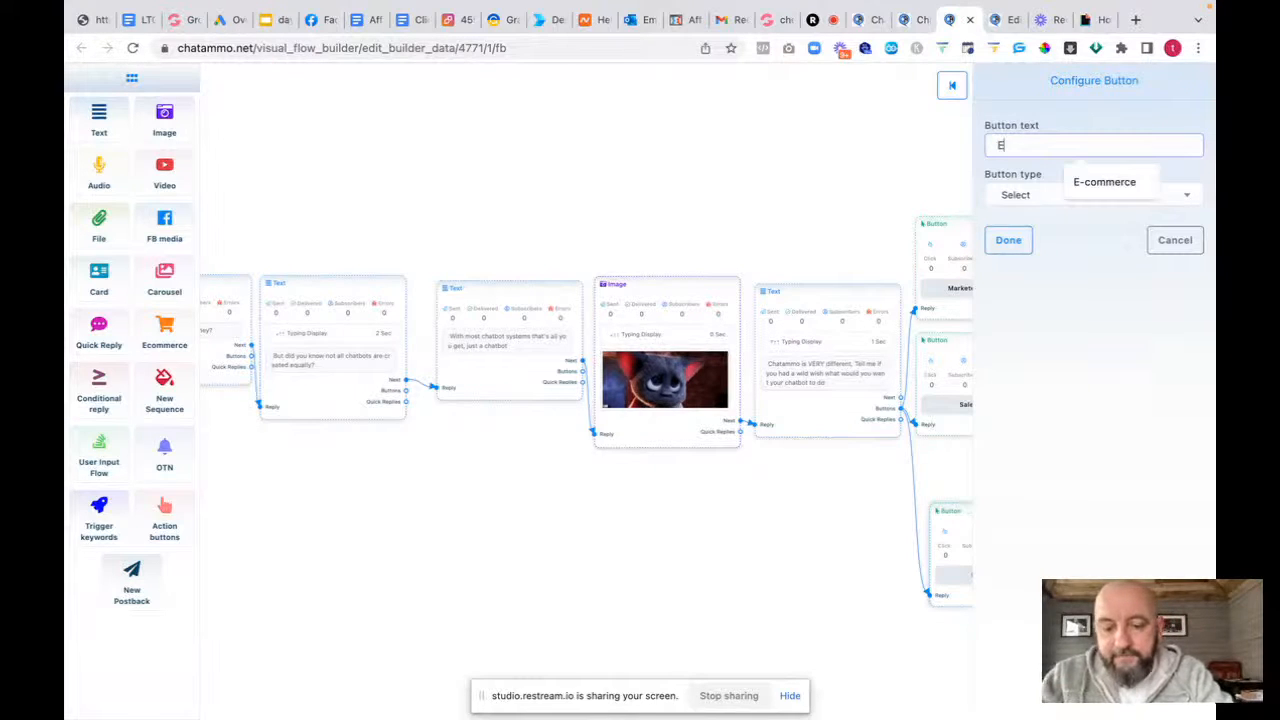
pyautogui.press('BackSpace')
pyautogui.press('BackSpace')
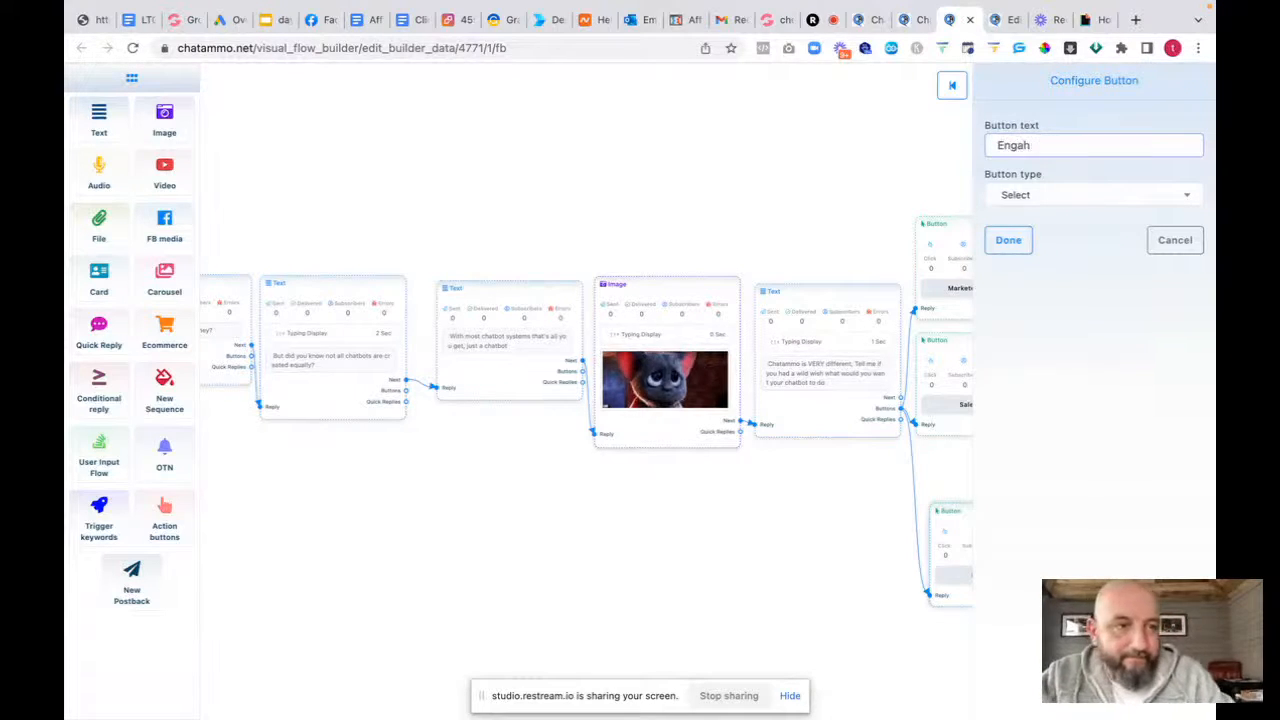
pyautogui.write('ement')
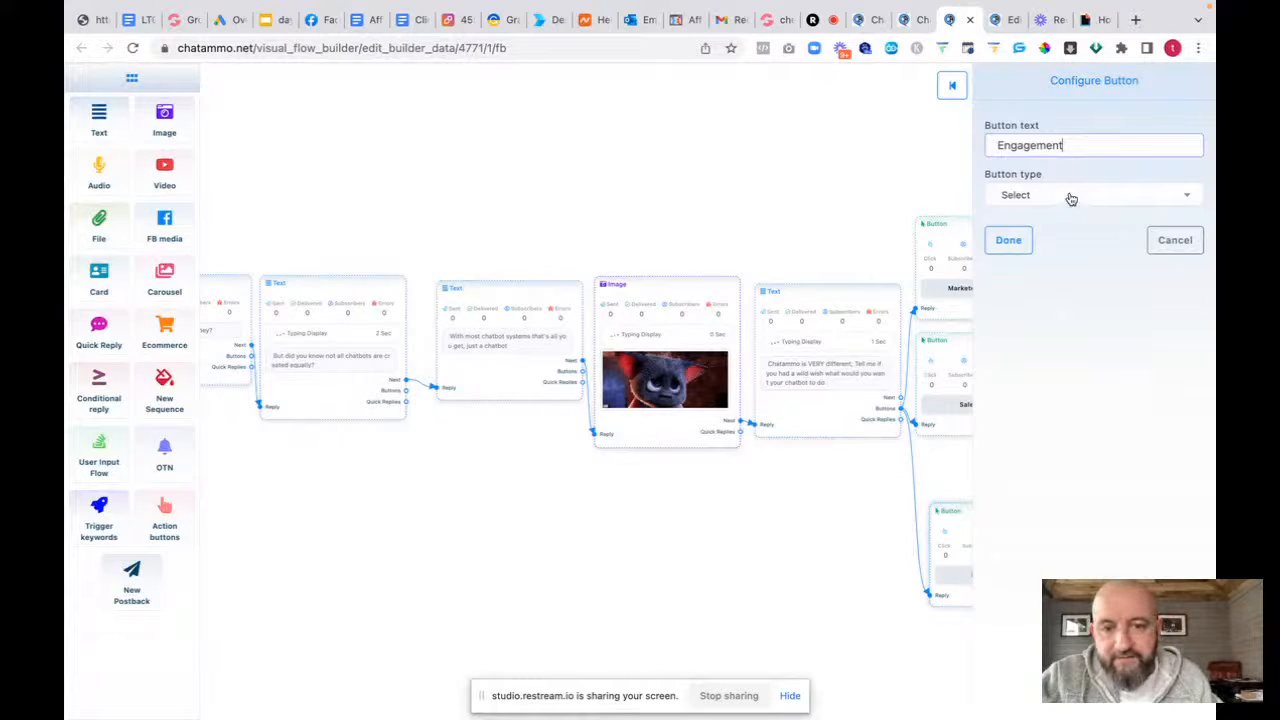
pyautogui.click(1008, 240)
# Give the Engagement button's postback the title Engagement
pyautogui.doubleClick(669, 531)
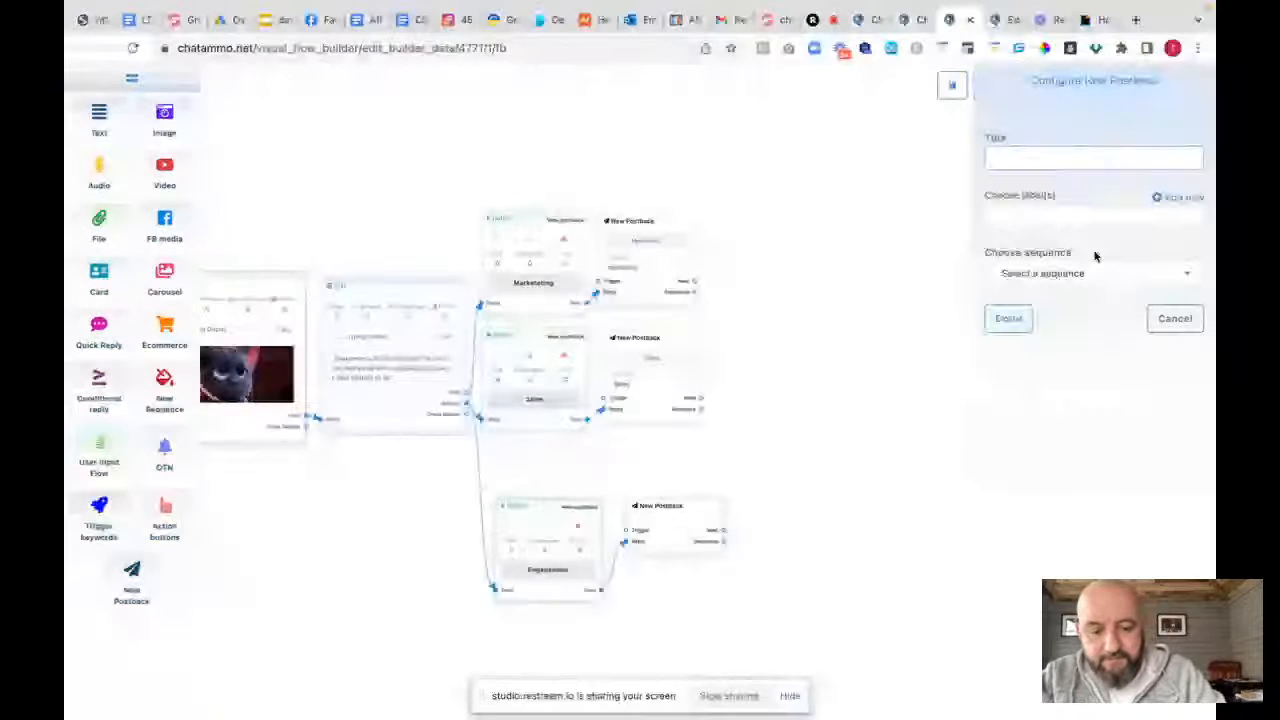
pyautogui.write('Engagement')
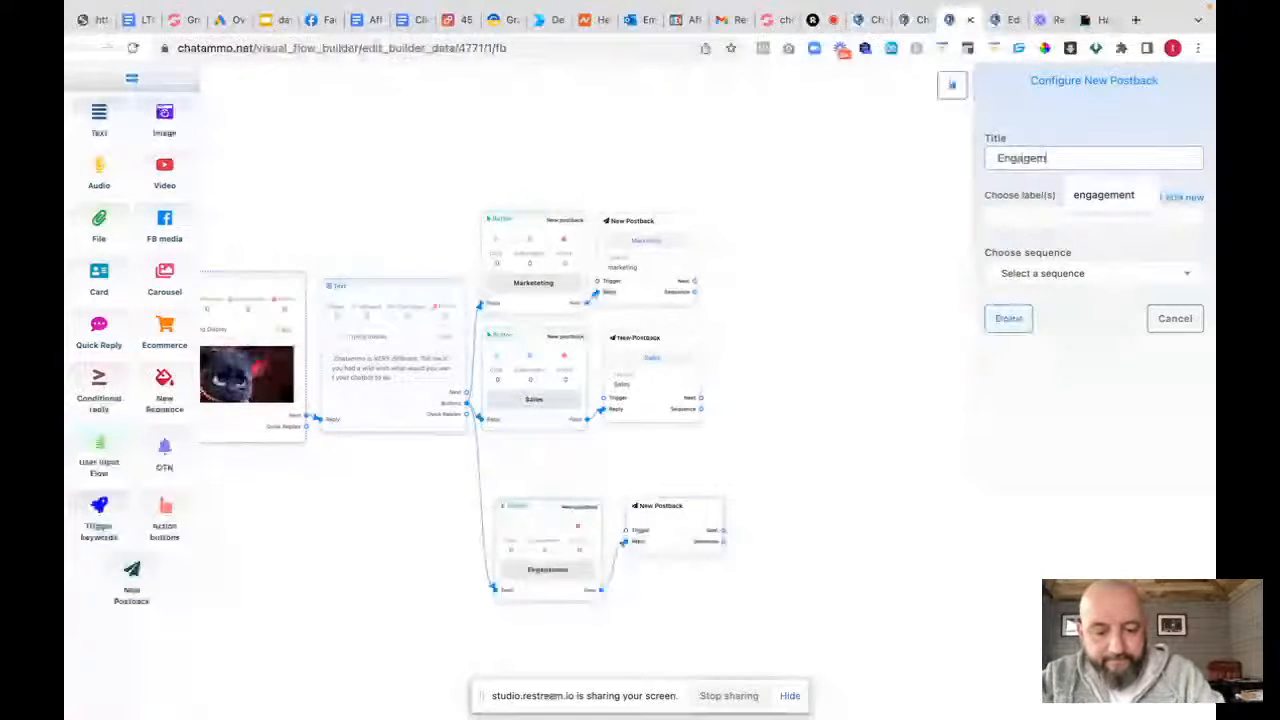
pyautogui.click(1008, 318)
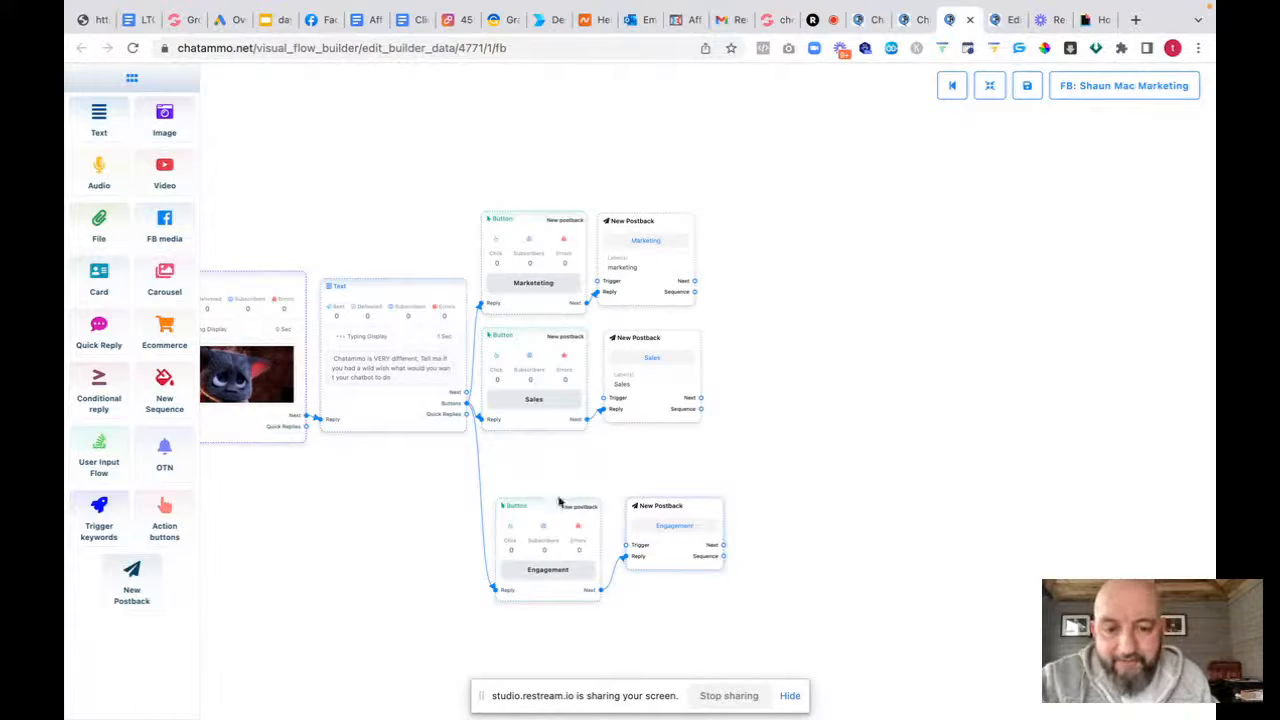
# Move the Engagement button and postback up under Sales and line up the Sales postback
pyautogui.moveTo(552, 504); pyautogui.dragTo(528, 450)
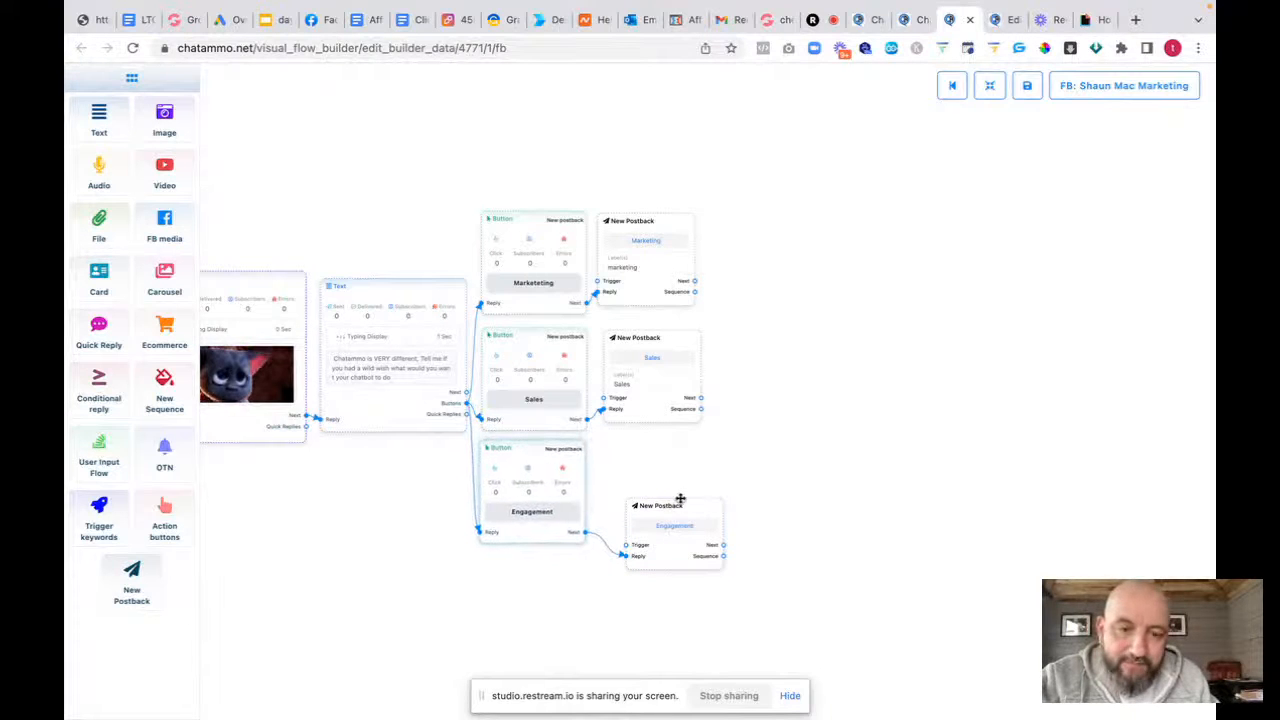
pyautogui.moveTo(680, 503); pyautogui.dragTo(647, 479)
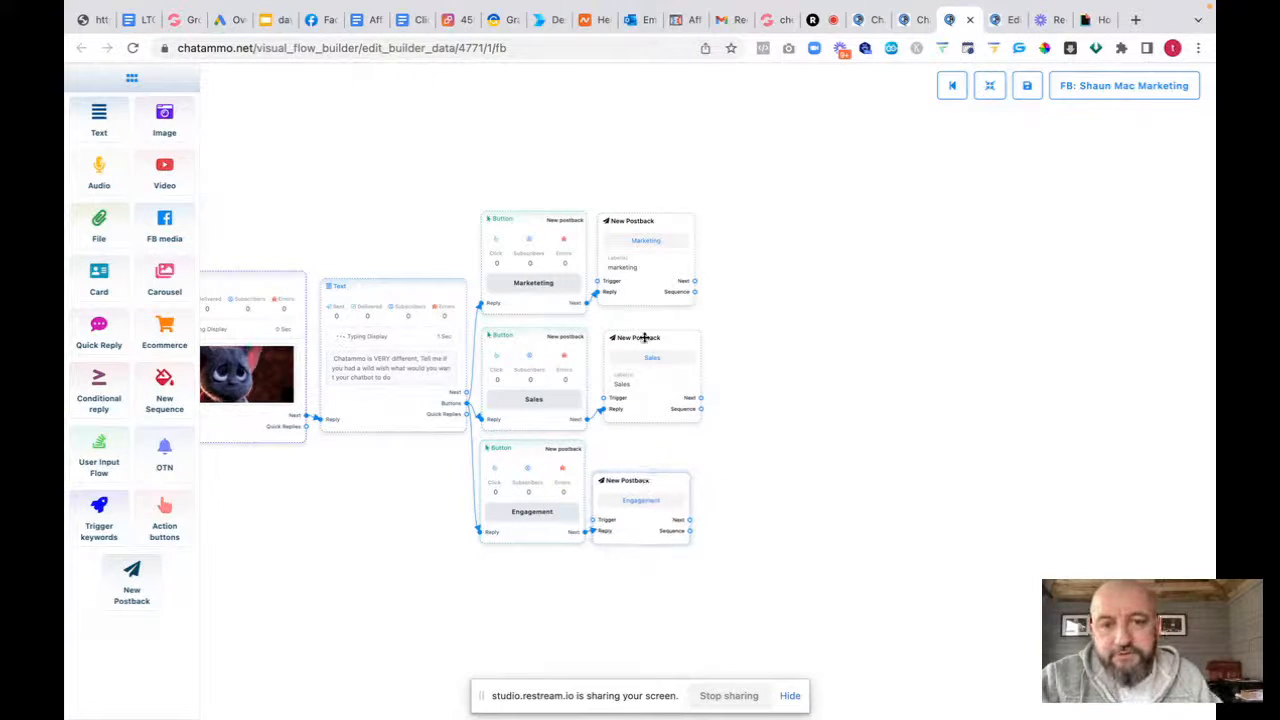
pyautogui.moveTo(645, 340); pyautogui.dragTo(640, 348)
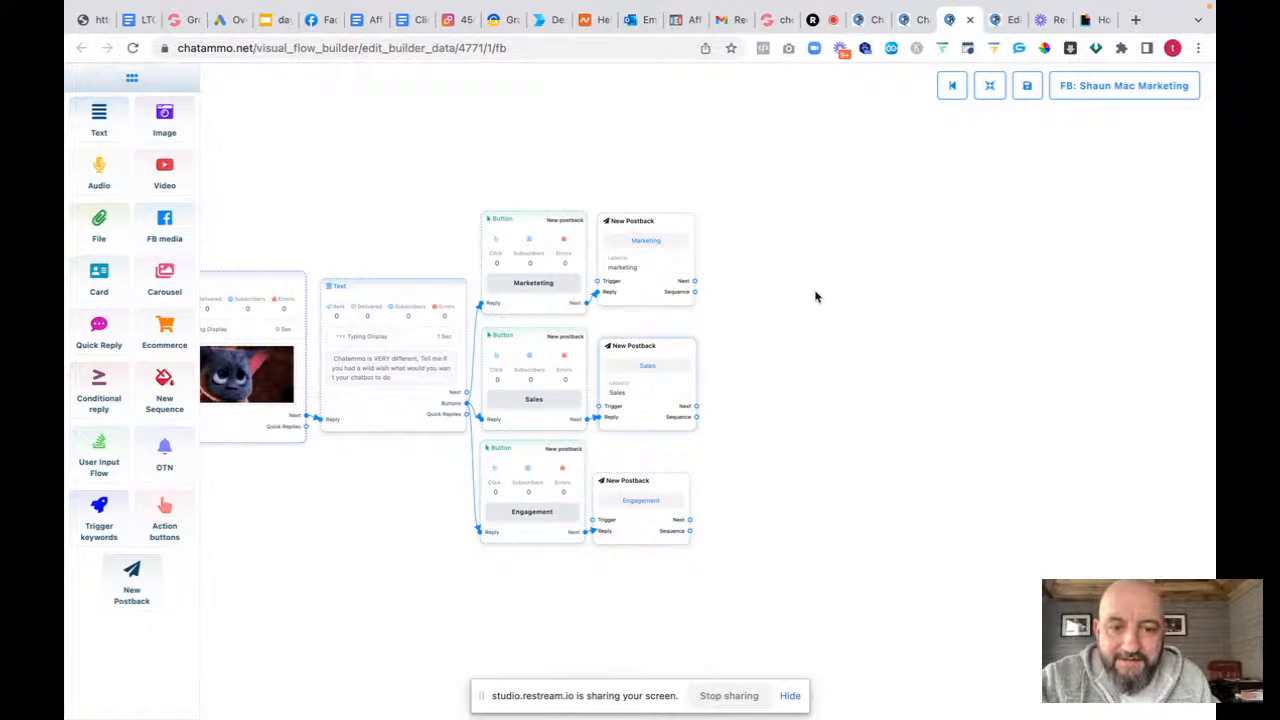
# Tag the Engagement postback with the 'engagement' label and save it
pyautogui.doubleClick(638, 505)
pyautogui.click(1059, 217)
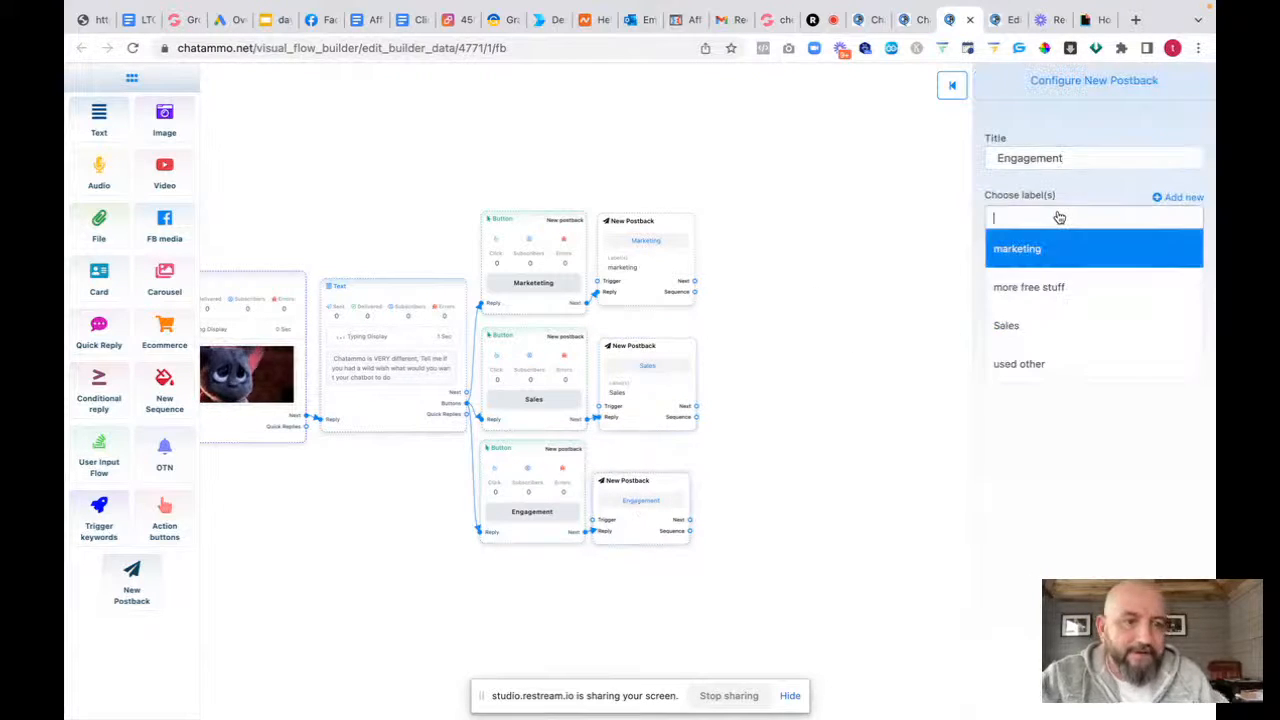
pyautogui.write('engagement')
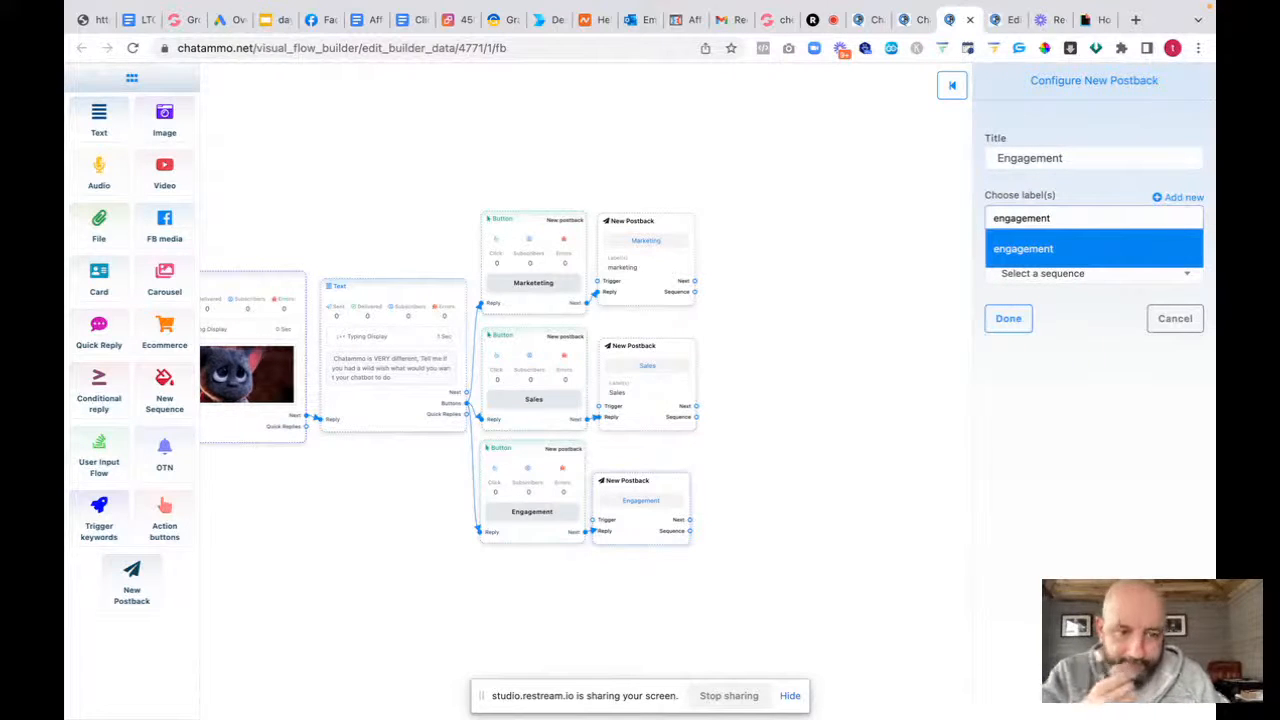
pyautogui.click(1010, 249)
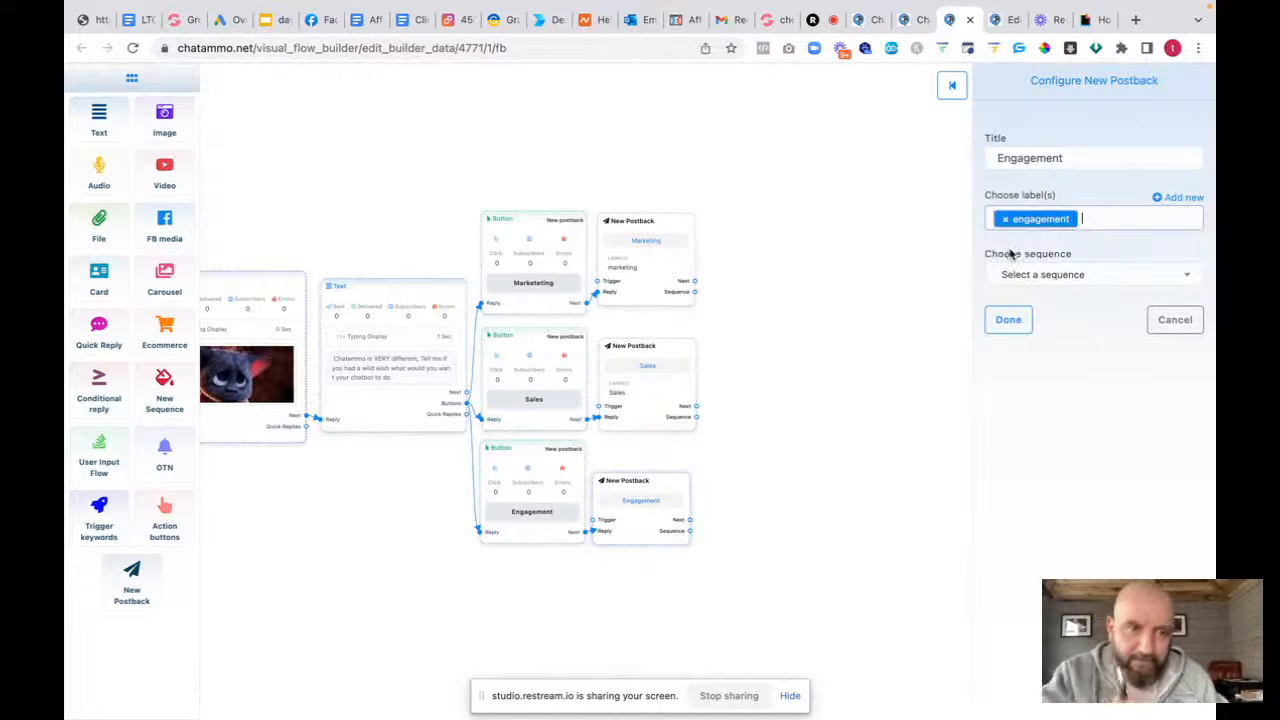
pyautogui.click(1010, 322)
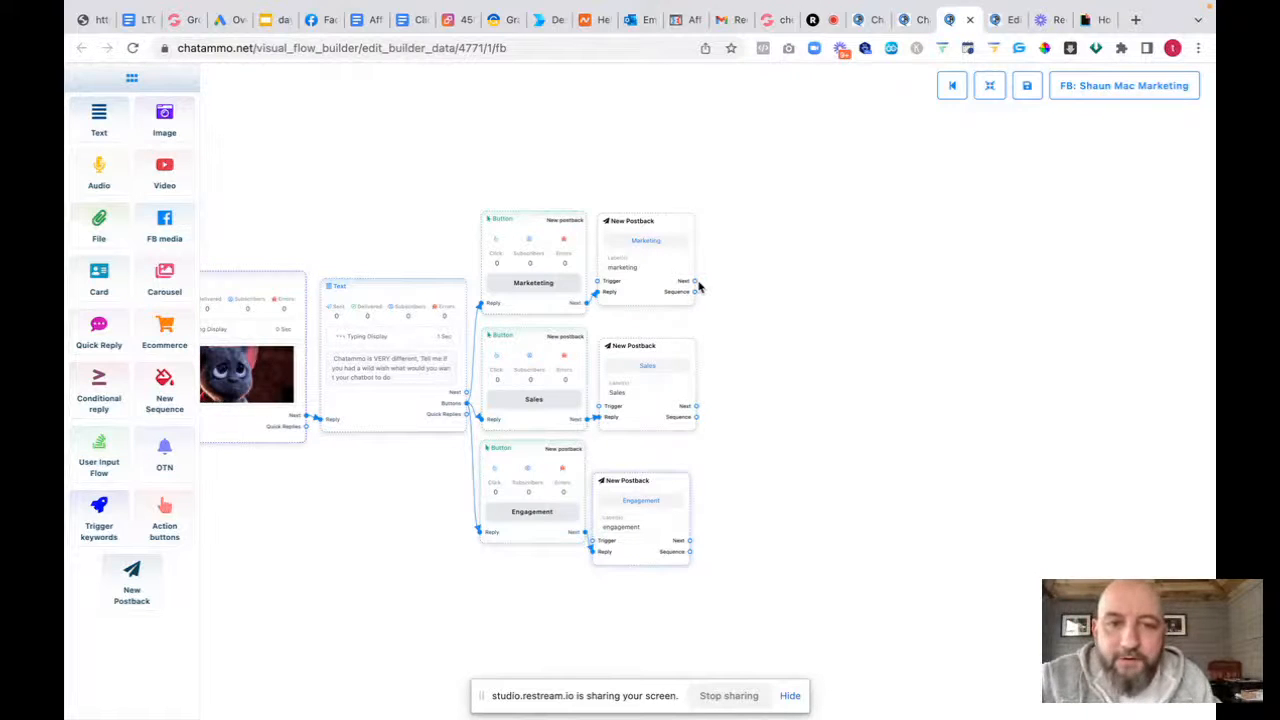
# Add a text step after the Marketing postback, then delete it
pyautogui.moveTo(696, 283); pyautogui.dragTo(803, 266)
pyautogui.click(830, 290)
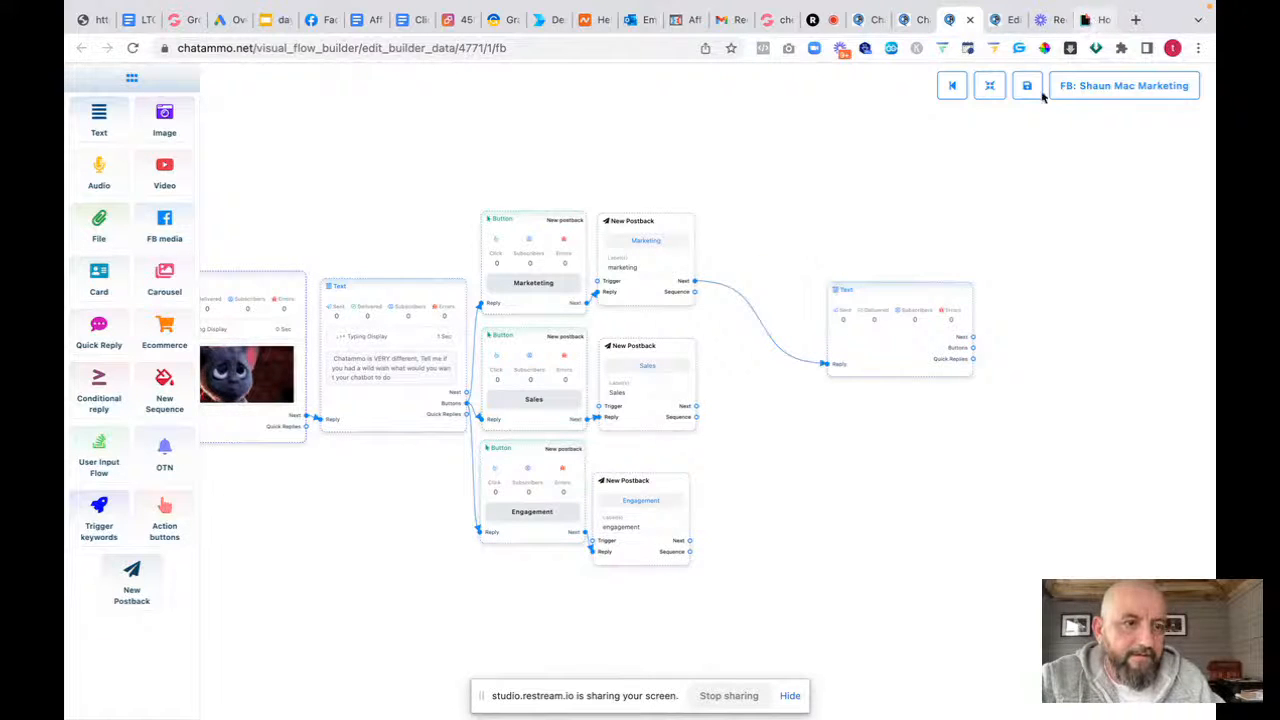
pyautogui.rightClick(890, 353)
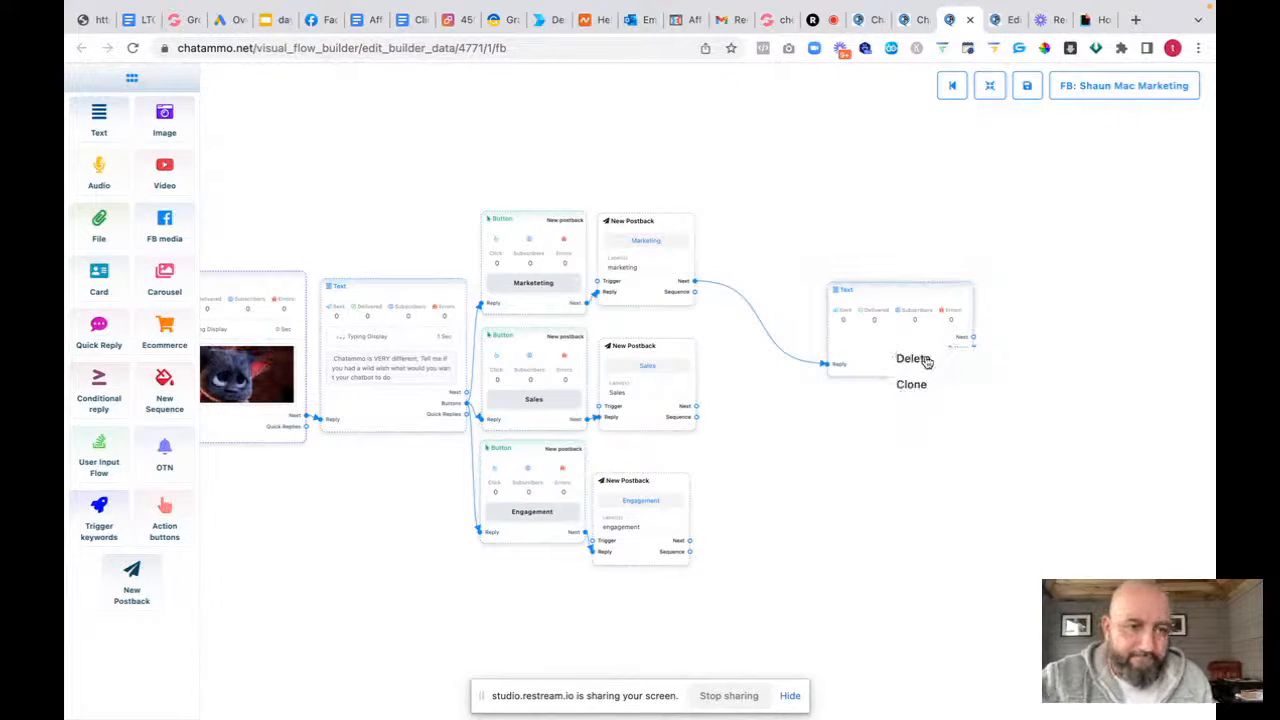
pyautogui.click(913, 359)
# Search Giphy for 'marketing' and open the Toy Story 'Data Data Everywhere' GIF
pyautogui.click(1086, 20)
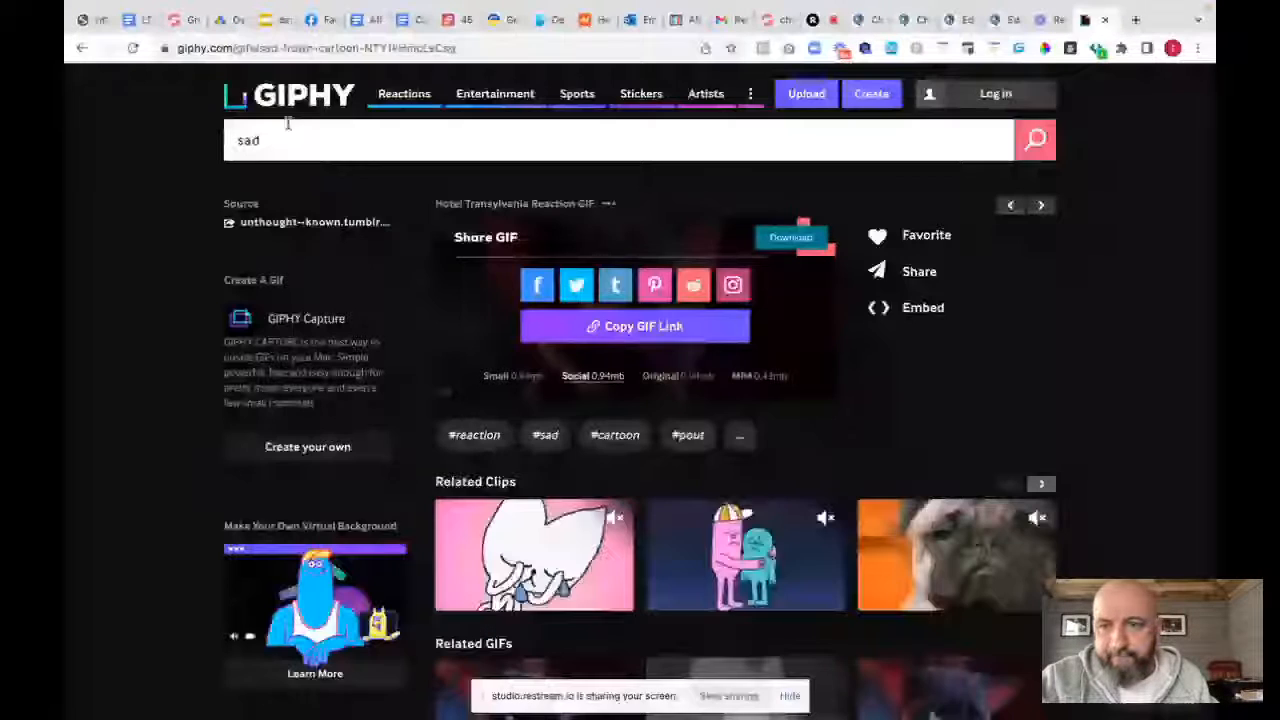
pyautogui.doubleClick(278, 148)
pyautogui.write('ma')
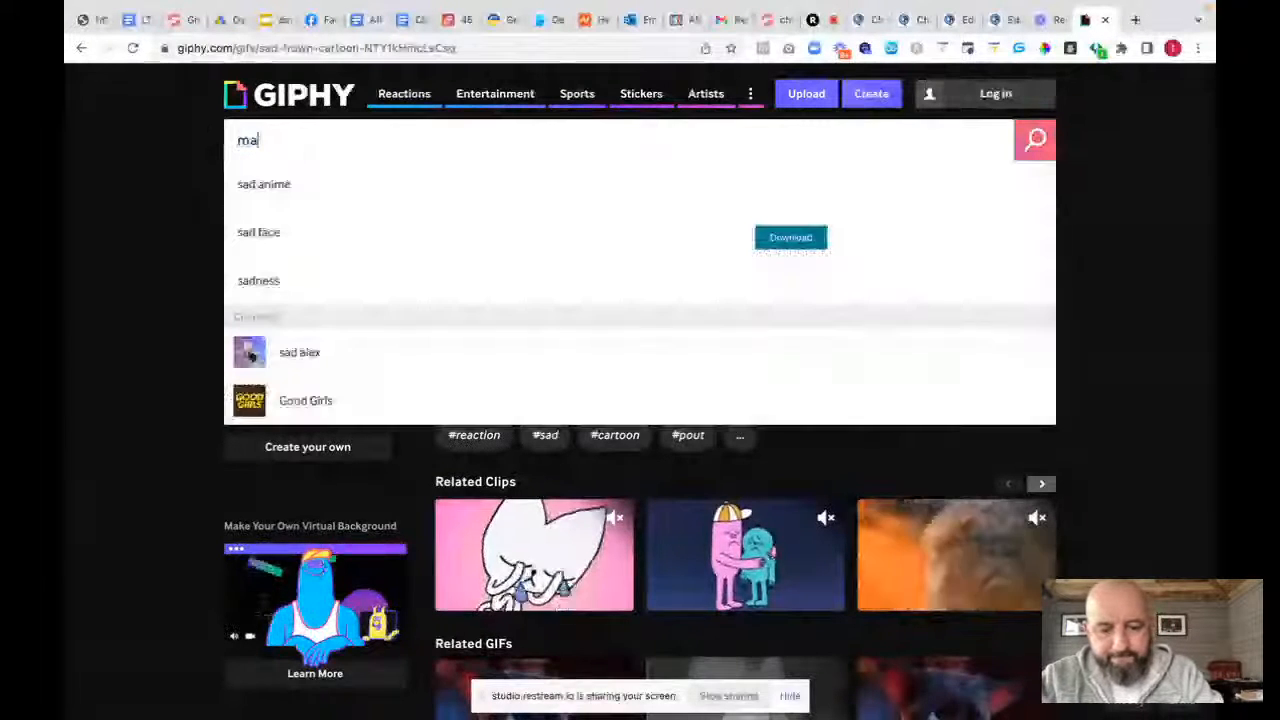
pyautogui.write('rketing')
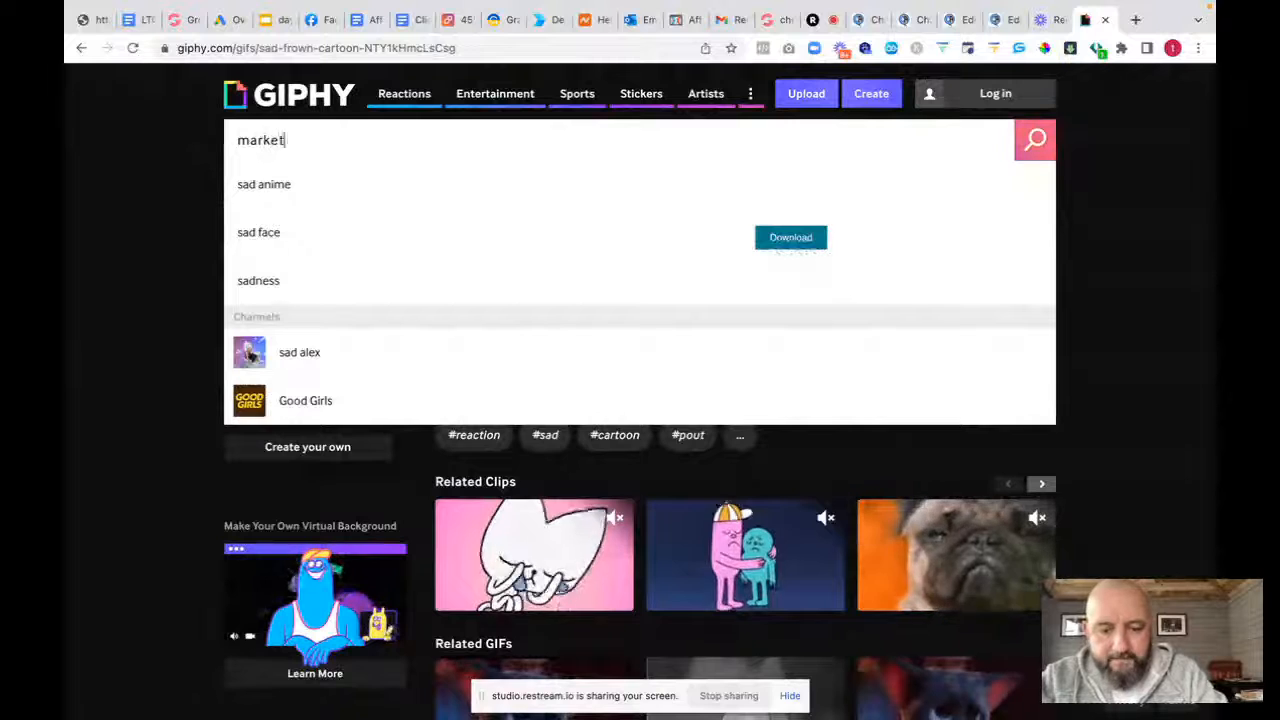
pyautogui.press('Return')
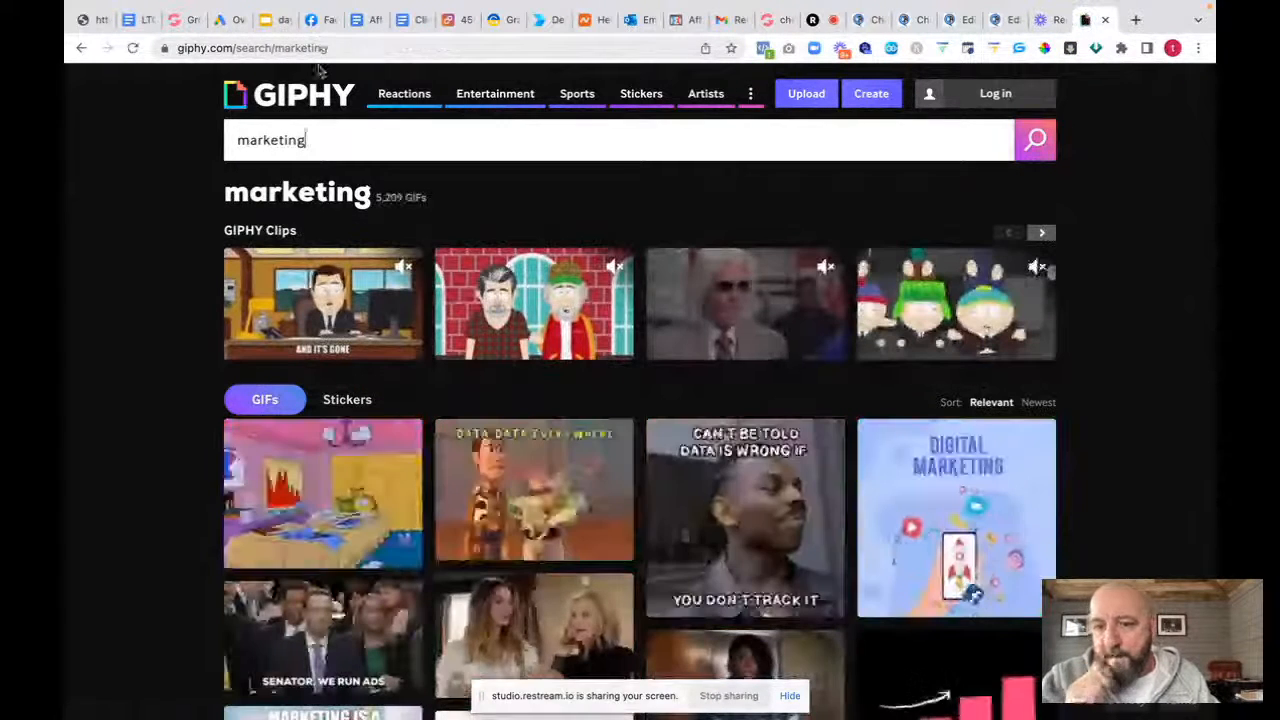
pyautogui.scroll(-1, 278, 224)
pyautogui.scroll(-3, 490, 330)
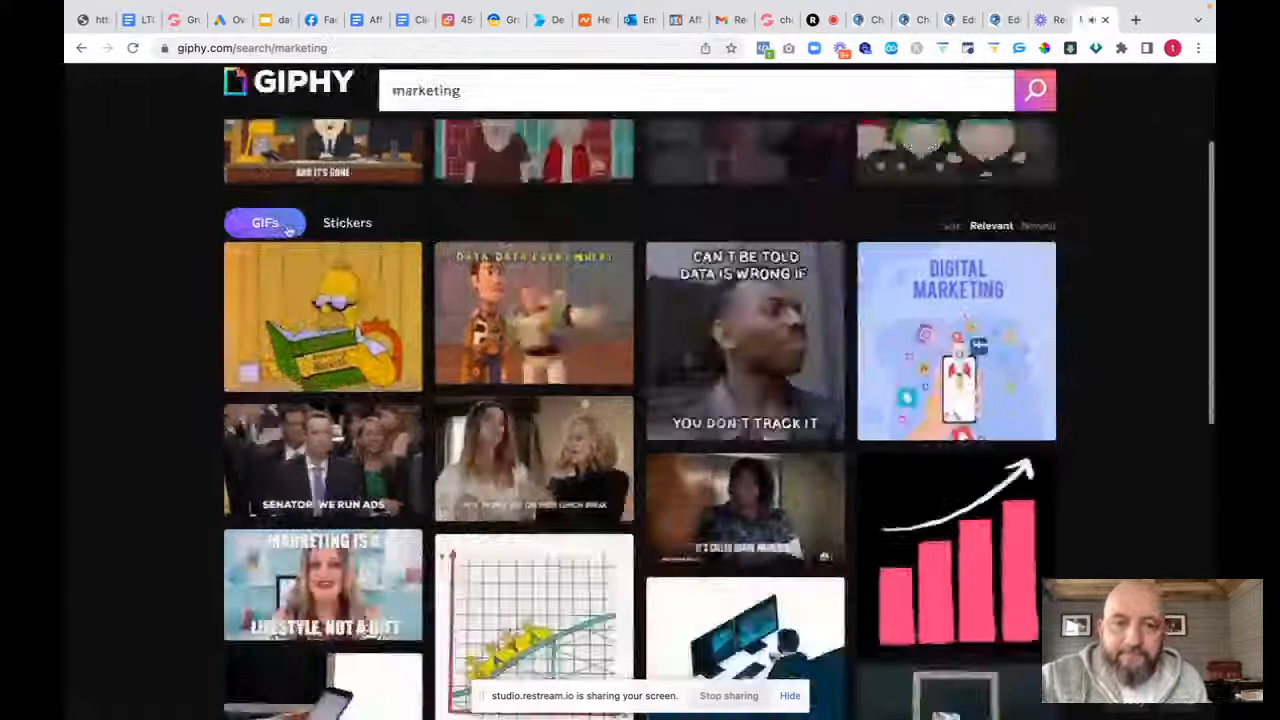
pyautogui.click(499, 270)
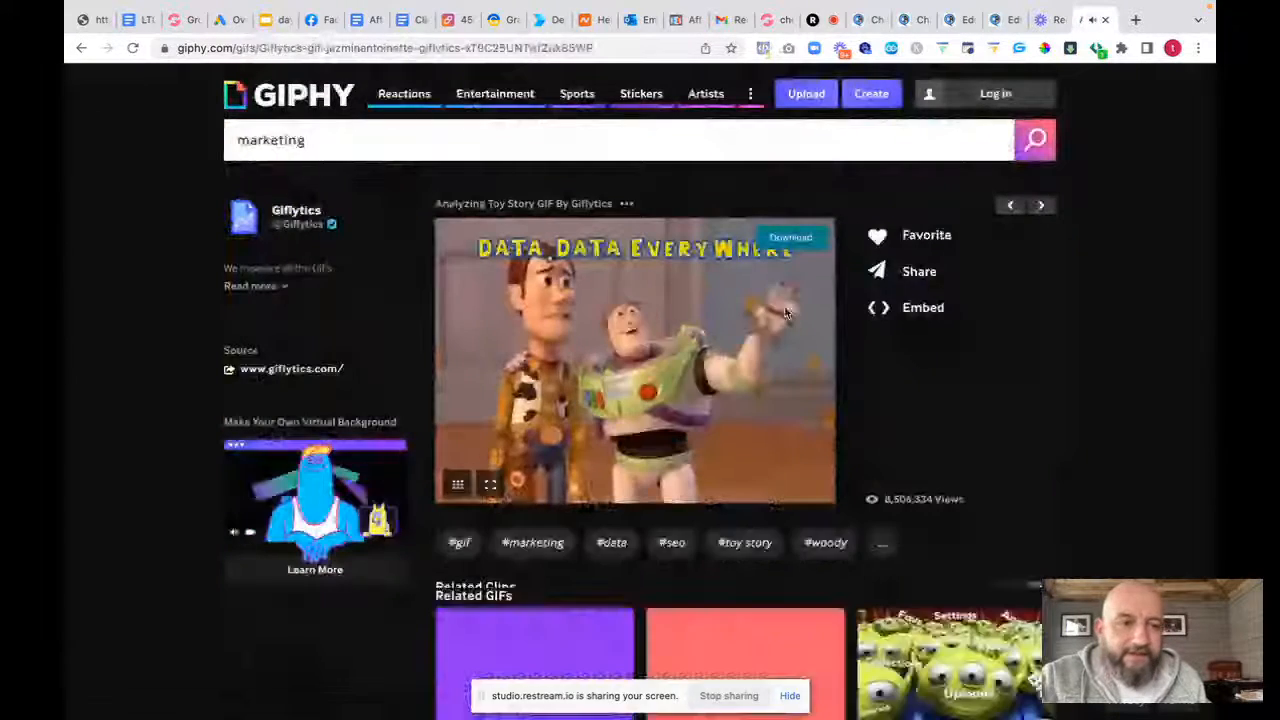
# Copy the GIF's link and return to the ChatAmmo flow builder
pyautogui.click(919, 271)
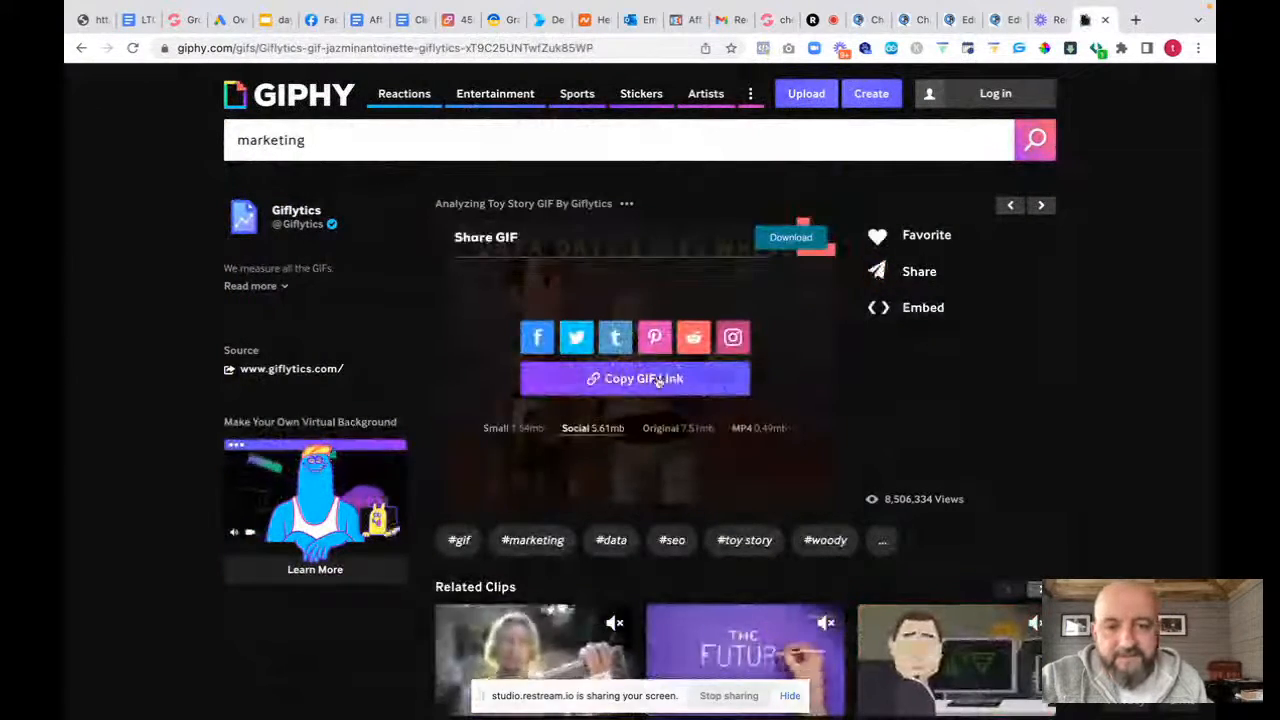
pyautogui.click(740, 378)
pyautogui.click(945, 20)
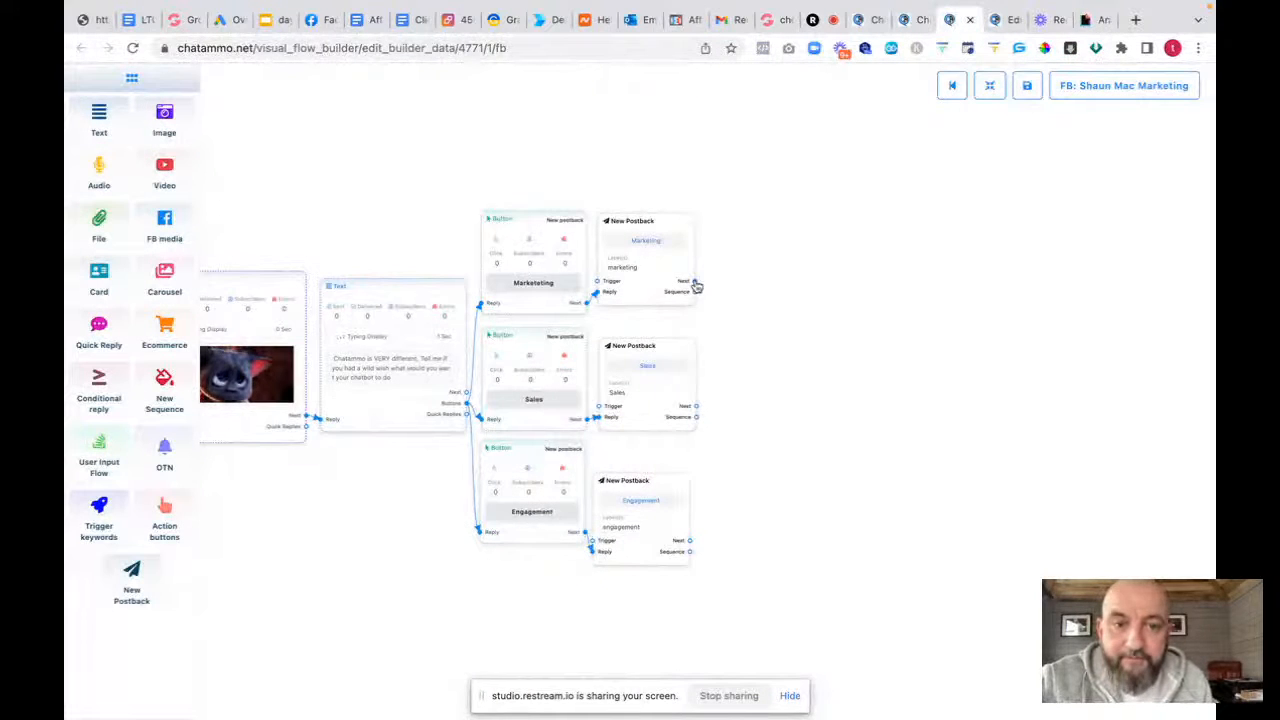
# Add an image step after Marketing using the pasted Toy Story GIF link, with typing display on
pyautogui.moveTo(697, 287); pyautogui.dragTo(735, 243)
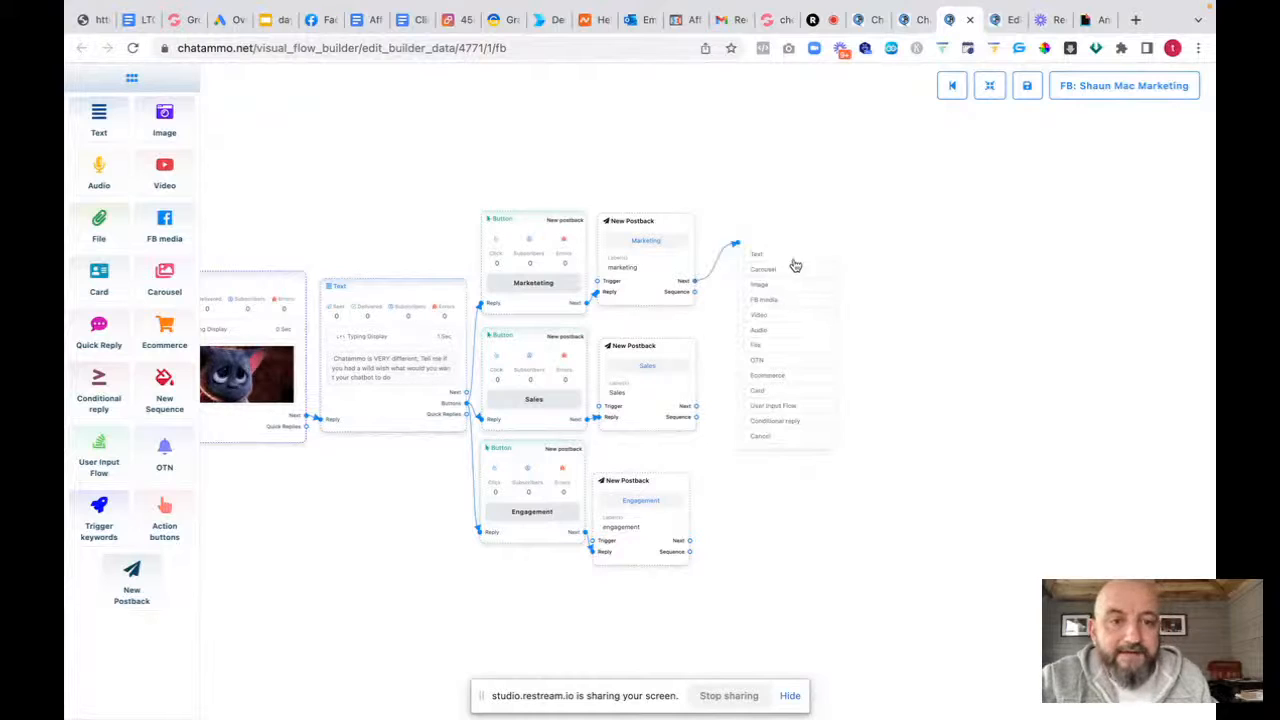
pyautogui.click(764, 286)
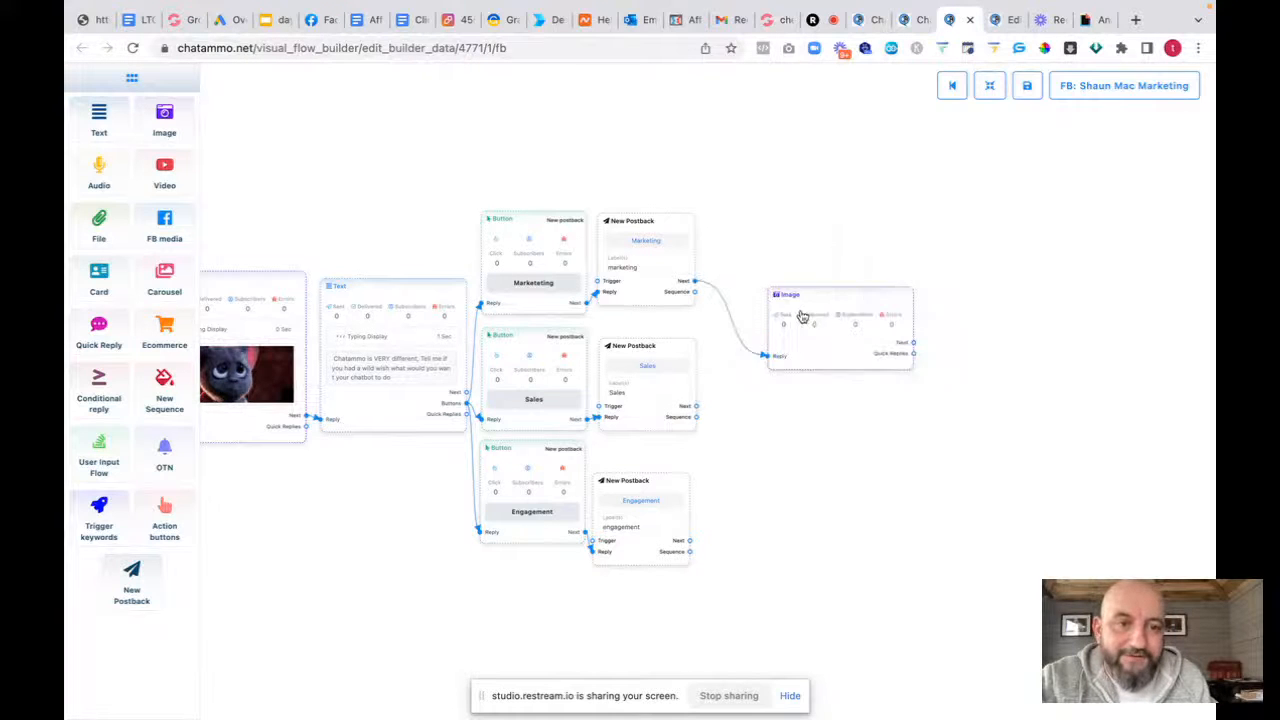
pyautogui.moveTo(821, 342); pyautogui.dragTo(763, 251)
pyautogui.click(771, 257)
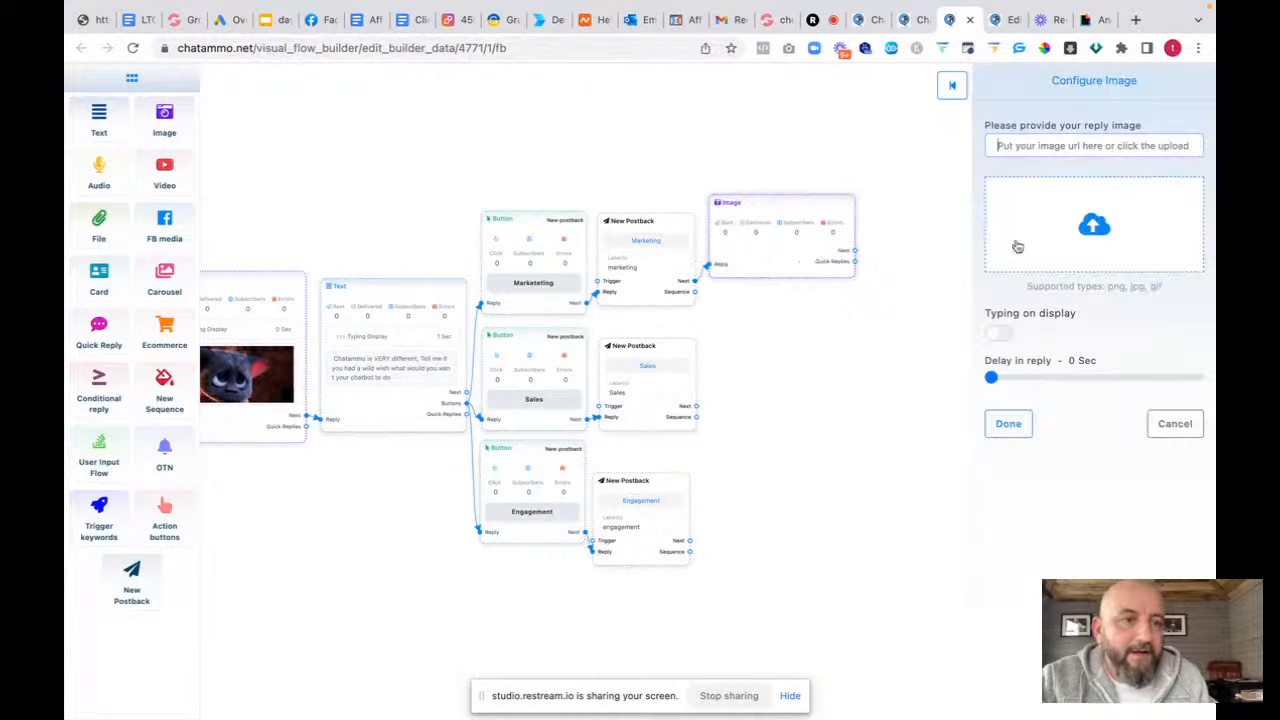
pyautogui.press('super+v')
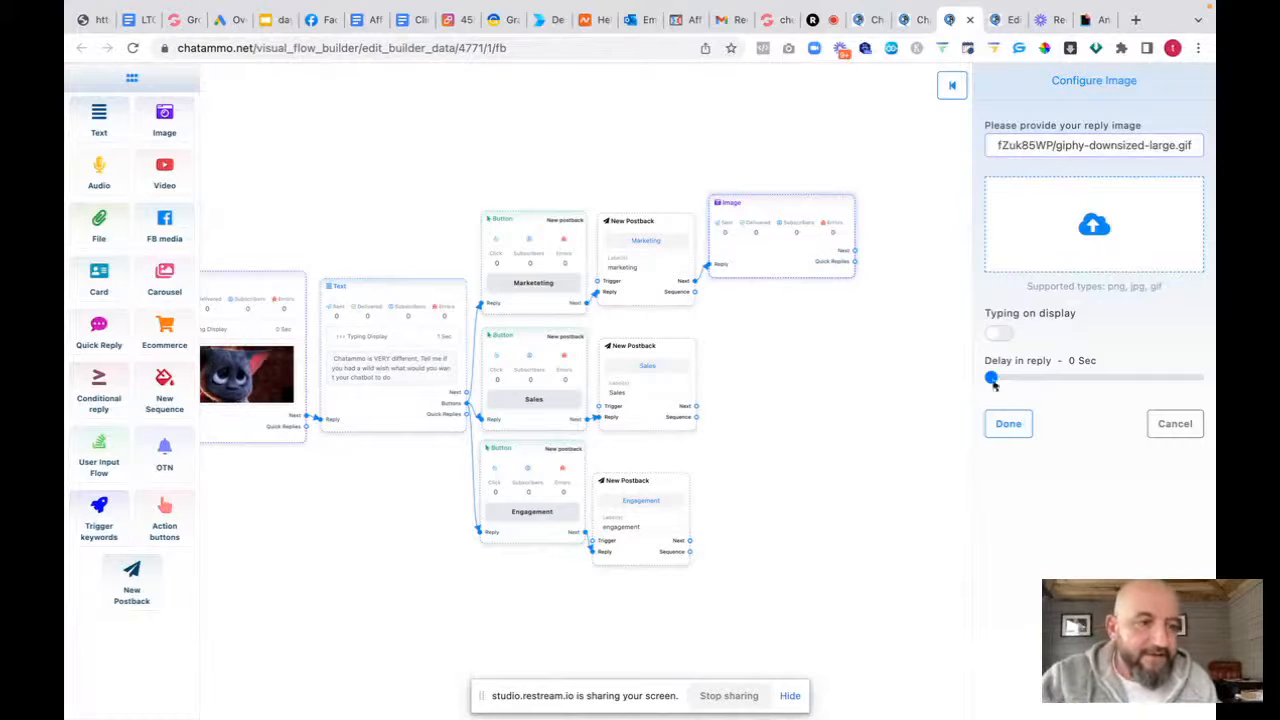
pyautogui.click(1012, 340)
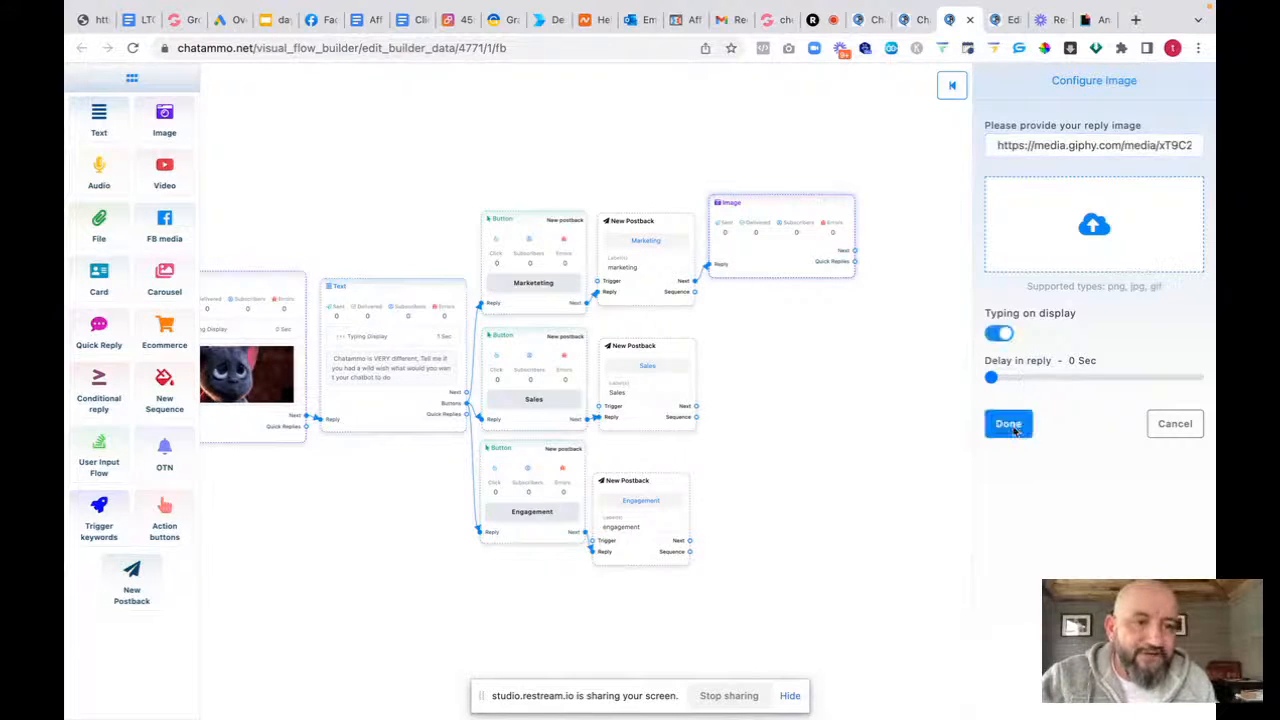
pyautogui.click(1008, 424)
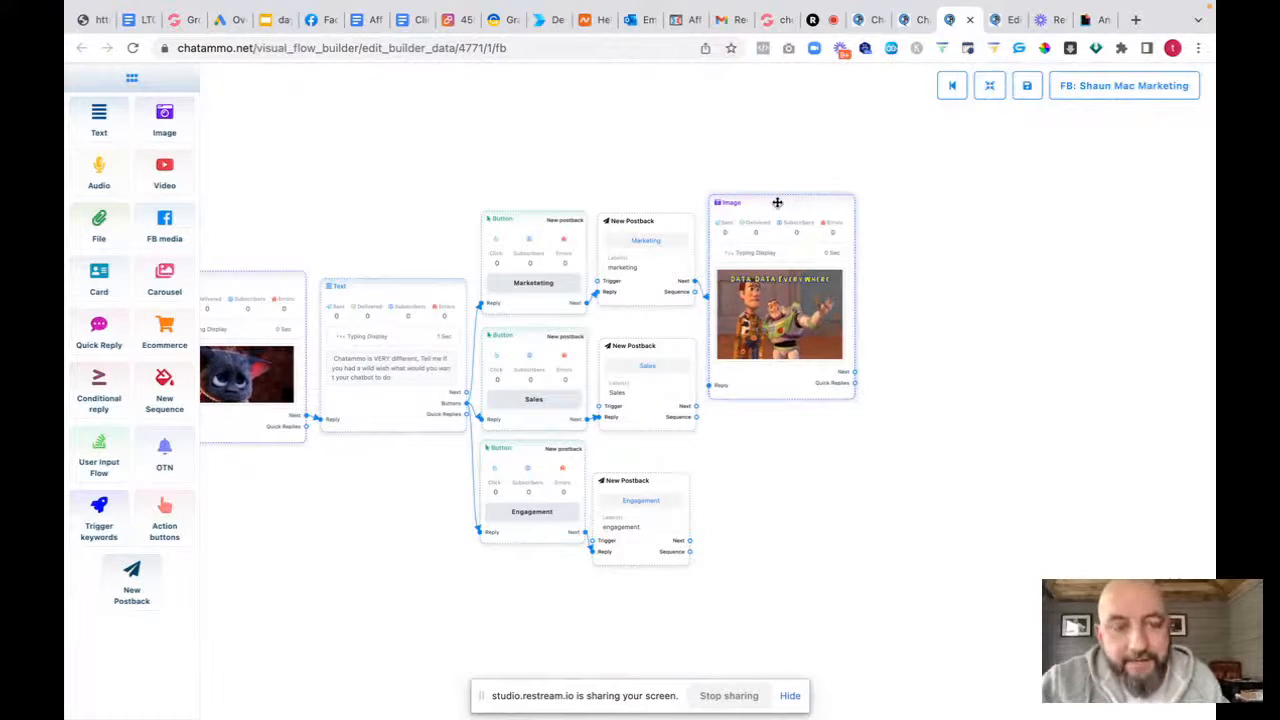
pyautogui.moveTo(776, 203); pyautogui.dragTo(773, 116)
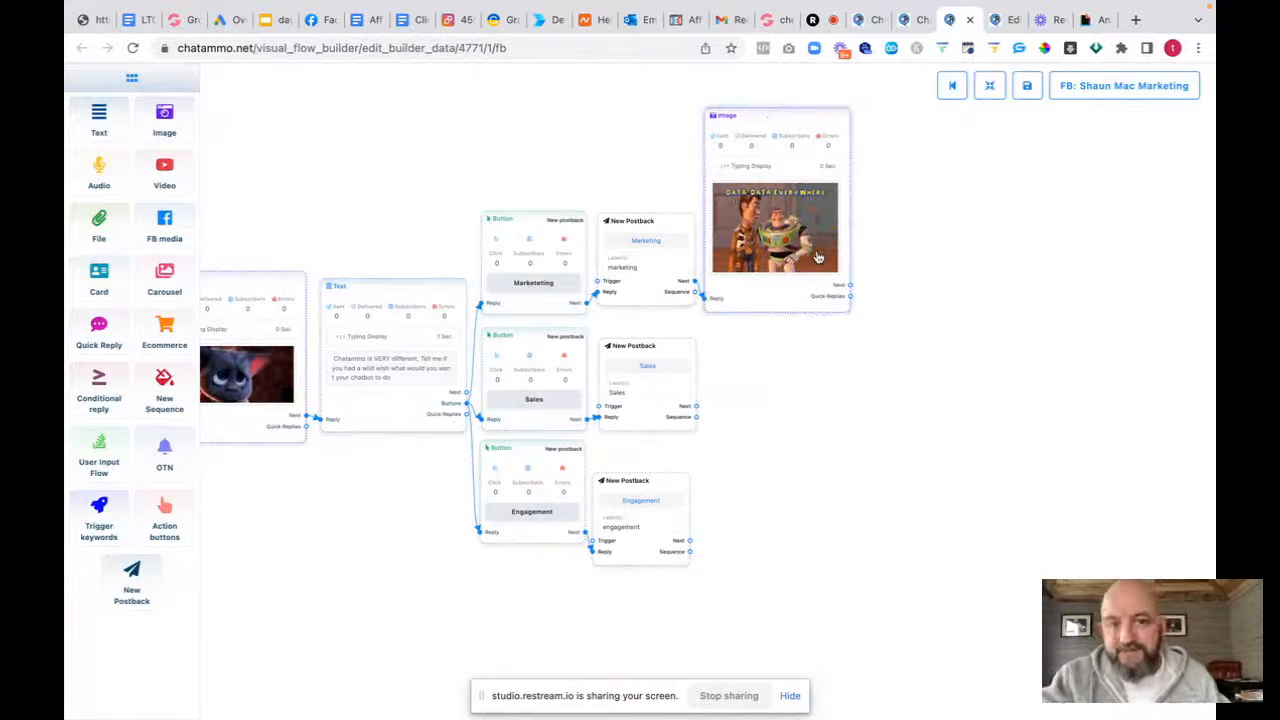
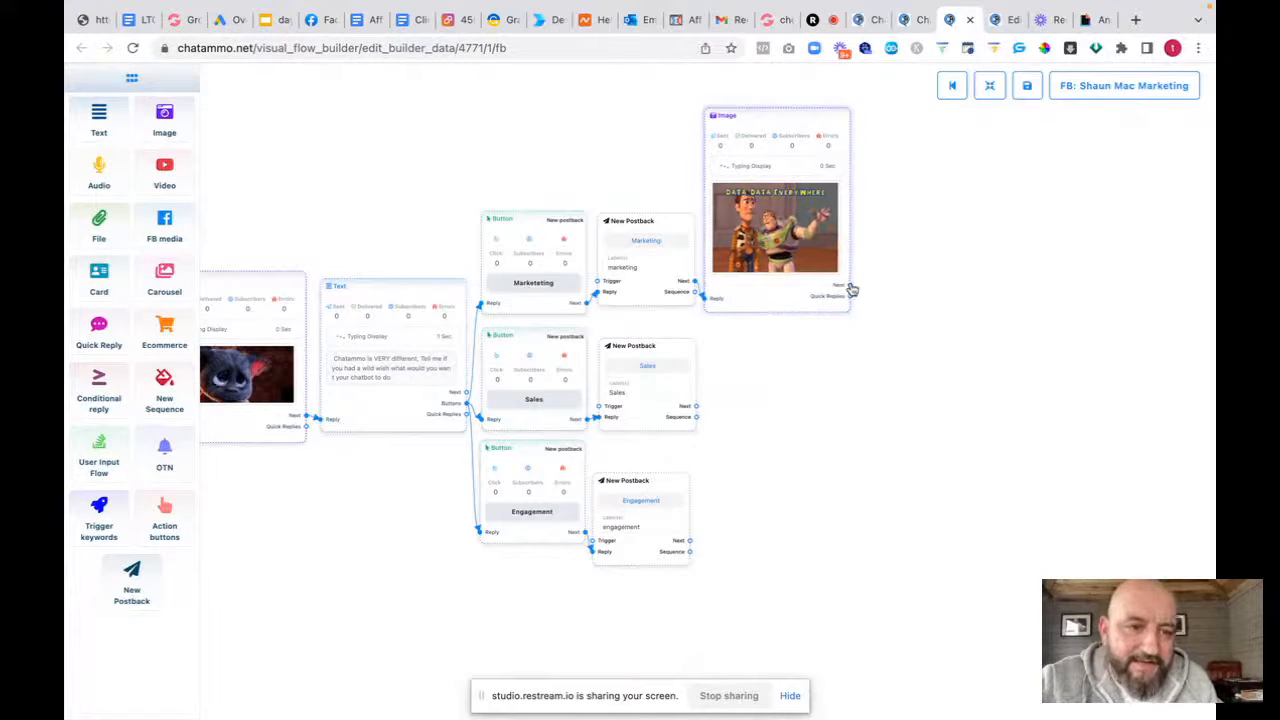
# Attach a text reply after the Toy Story GIF with a 2-second delay and typing display on
pyautogui.moveTo(851, 288); pyautogui.dragTo(883, 281)
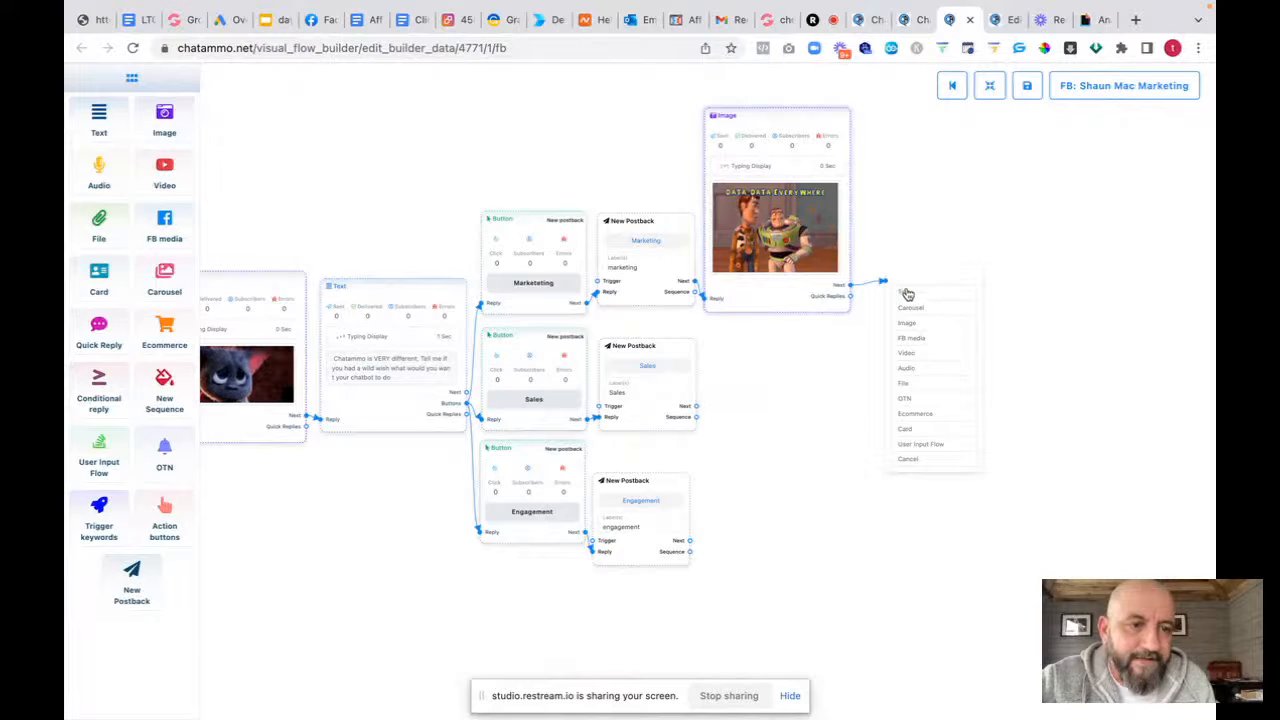
pyautogui.click(907, 293)
pyautogui.doubleClick(960, 354)
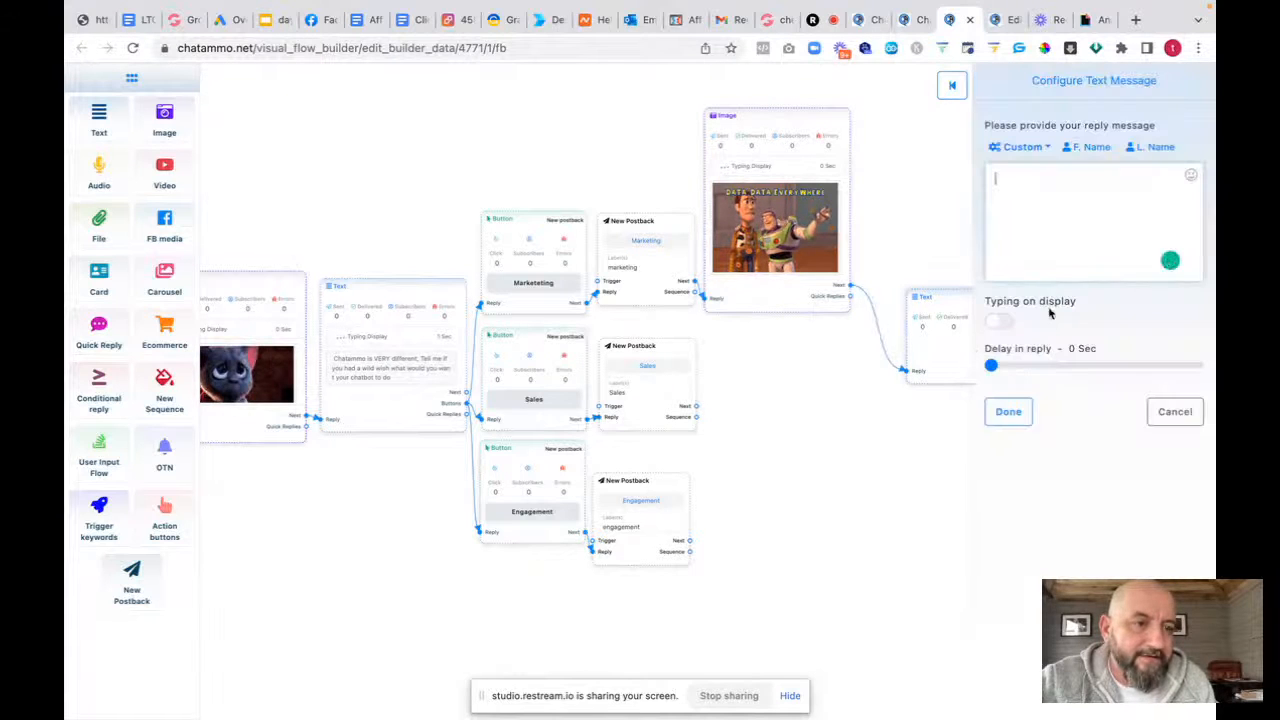
pyautogui.moveTo(991, 365); pyautogui.dragTo(998, 365)
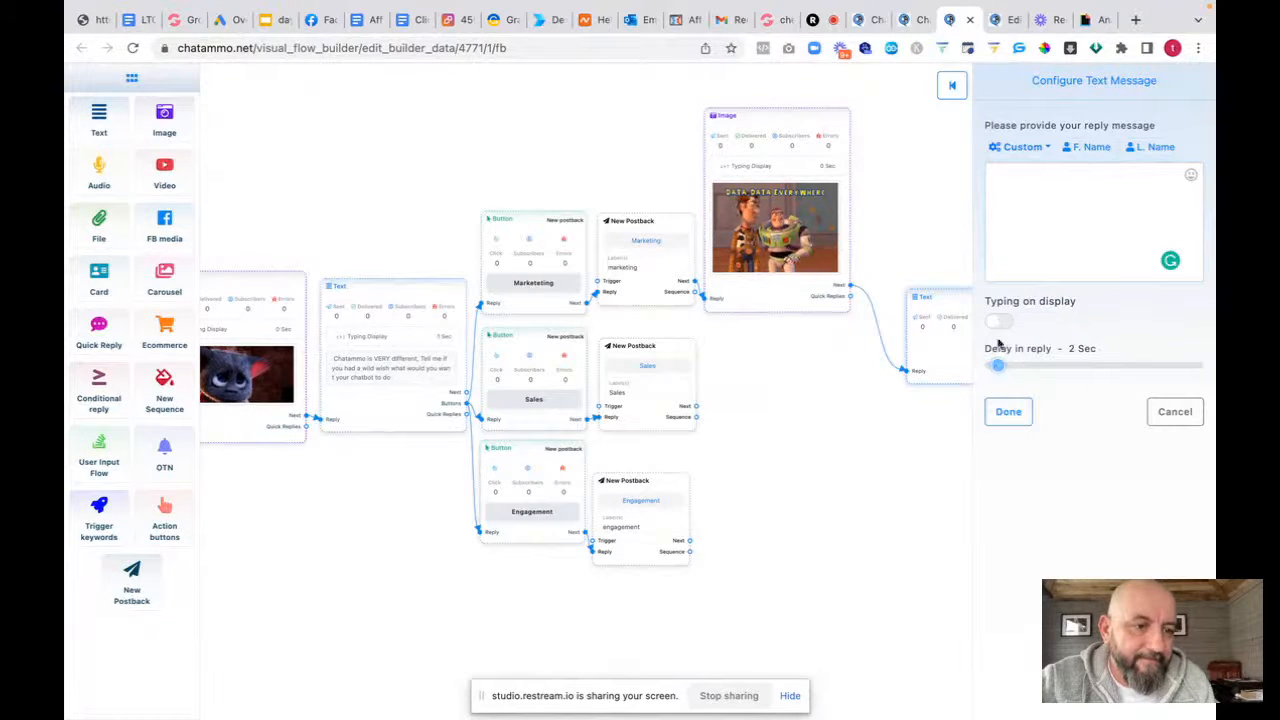
pyautogui.click(999, 321)
pyautogui.click(1008, 411)
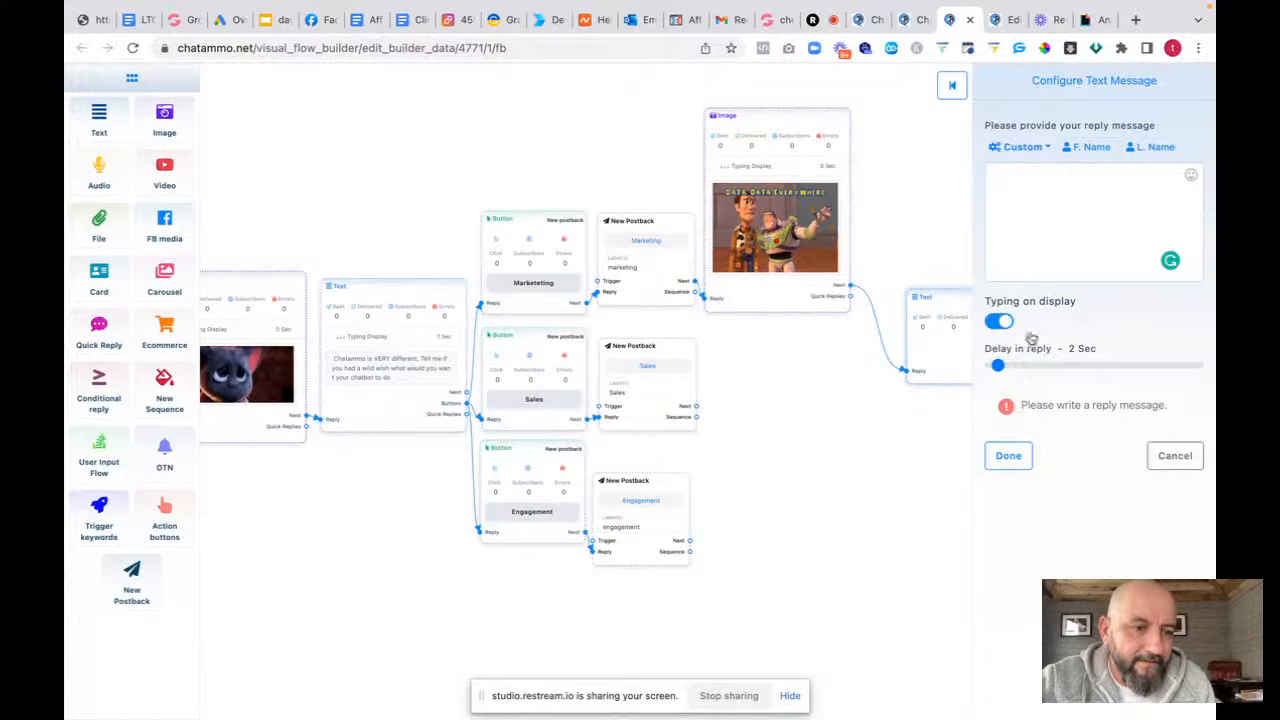
pyautogui.click(1015, 195)
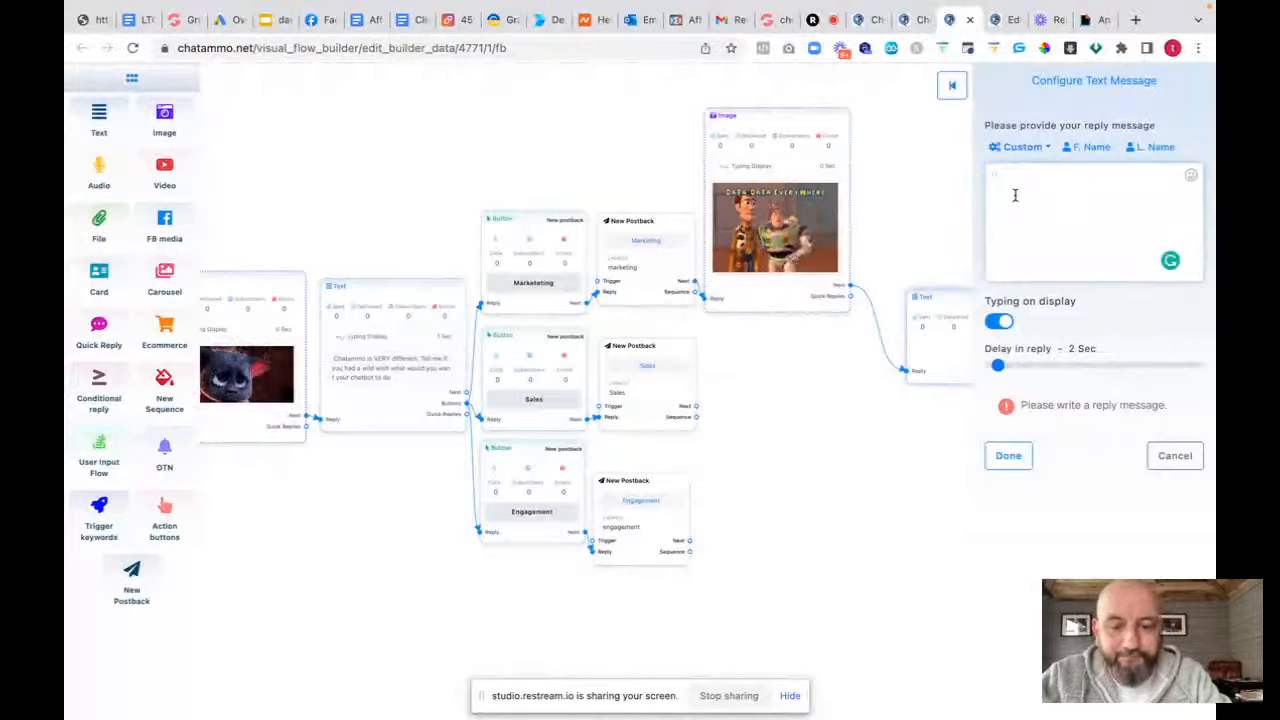
# Type the reply about great marketing, the buttons already clicked, and a 24/7 employee
pyautogui.write('We a')
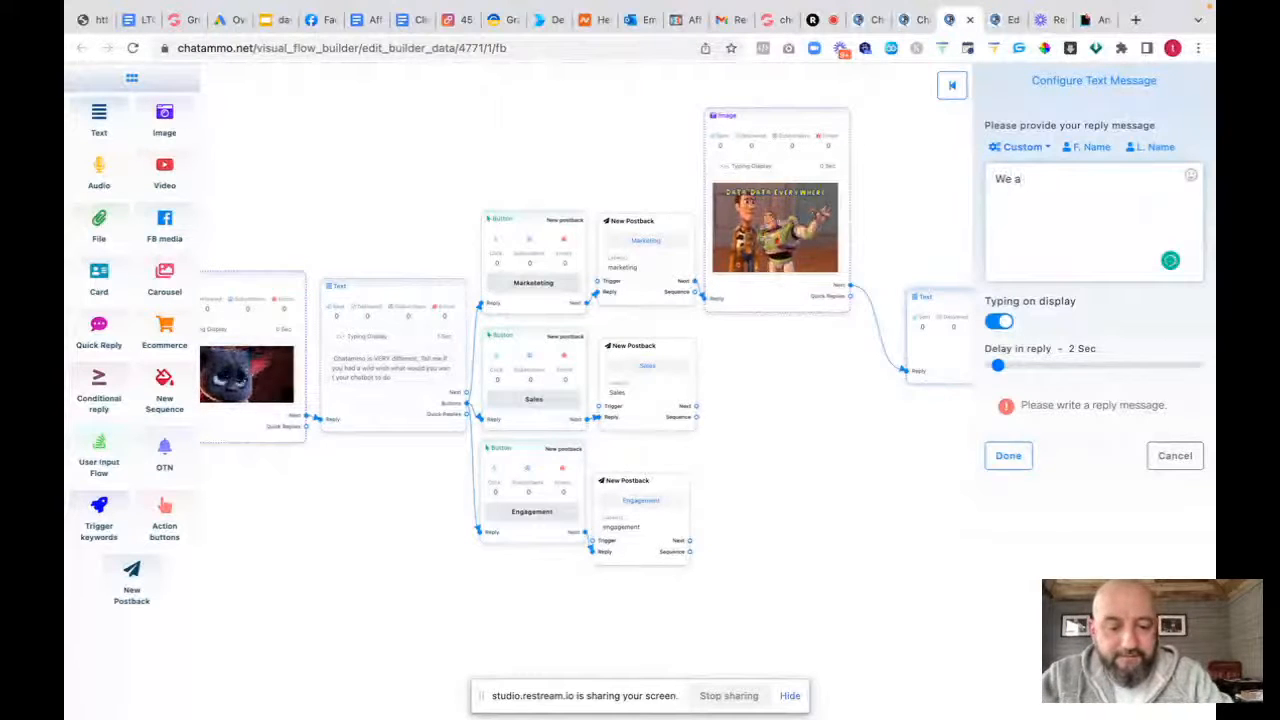
pyautogui.write('ll need g')
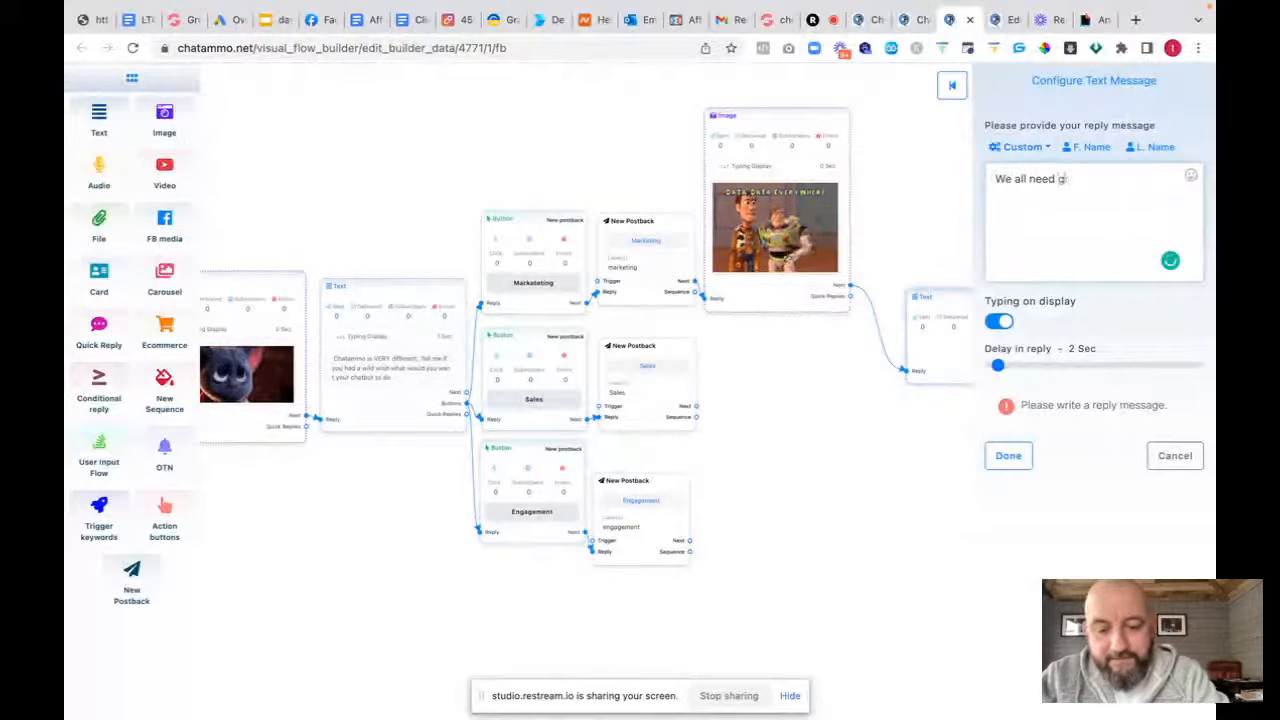
pyautogui.write('reat mark')
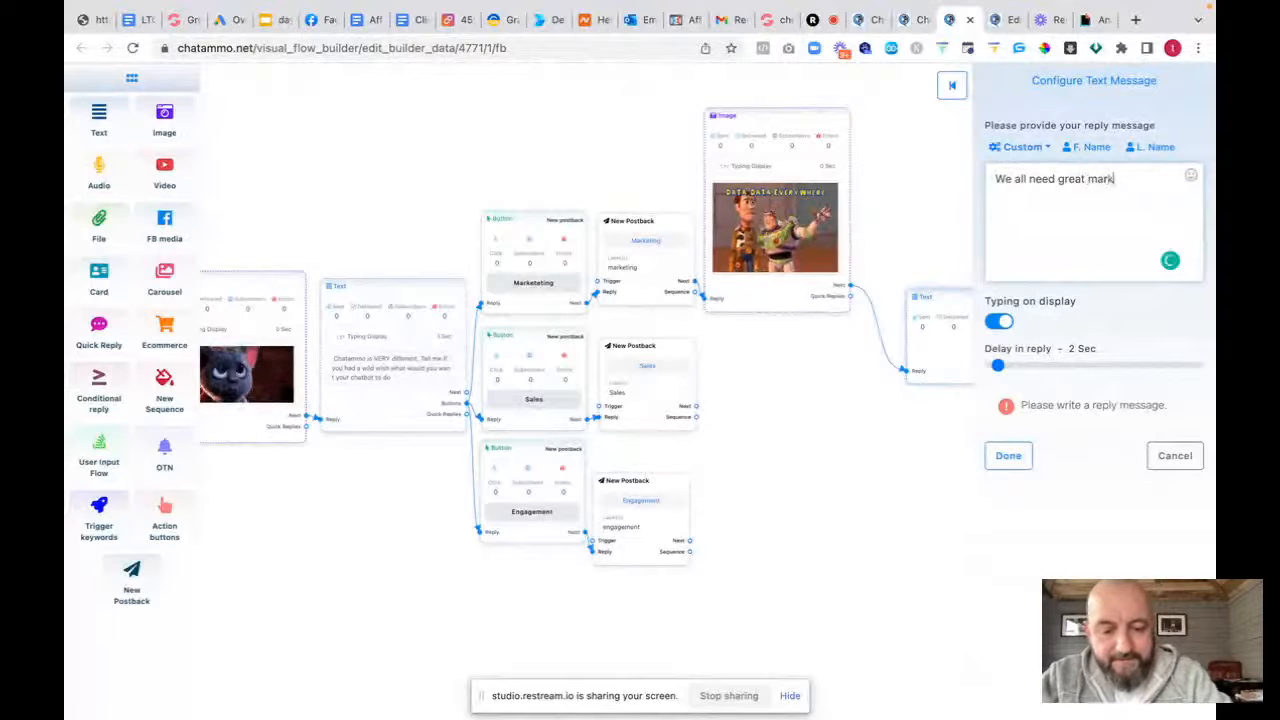
pyautogui.write('eting, and')
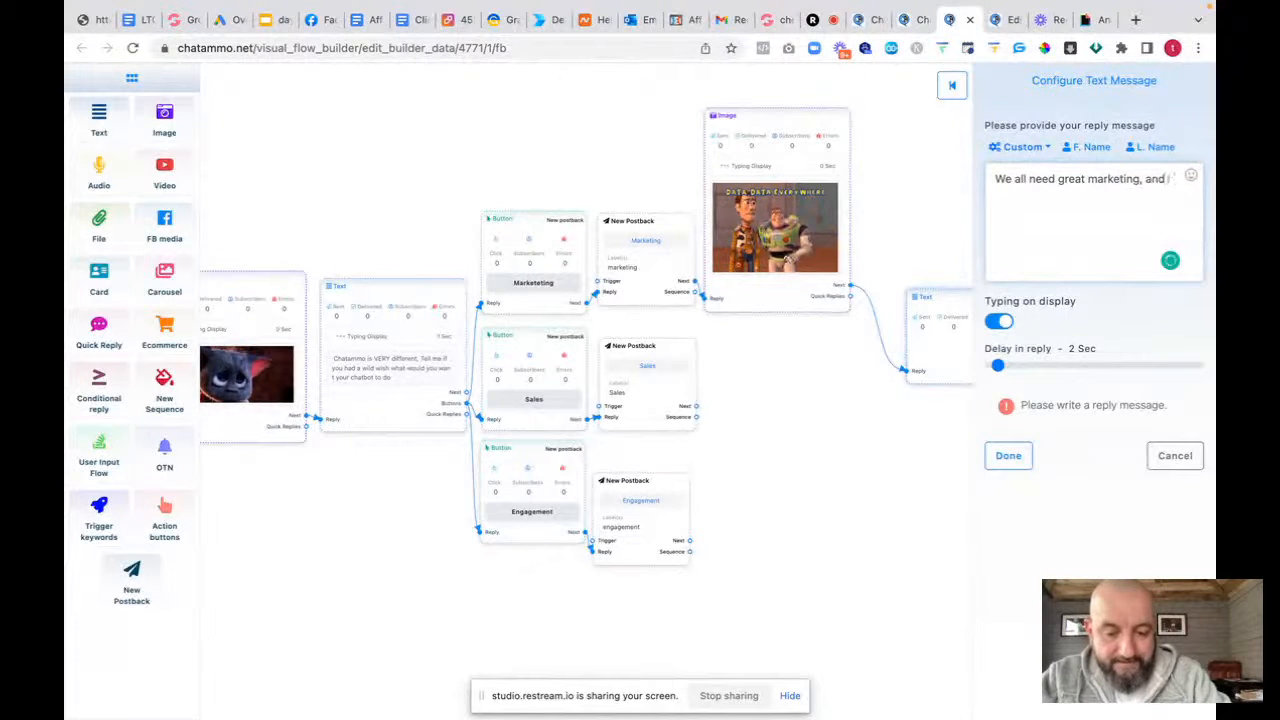
pyautogui.write(' hey, lo')
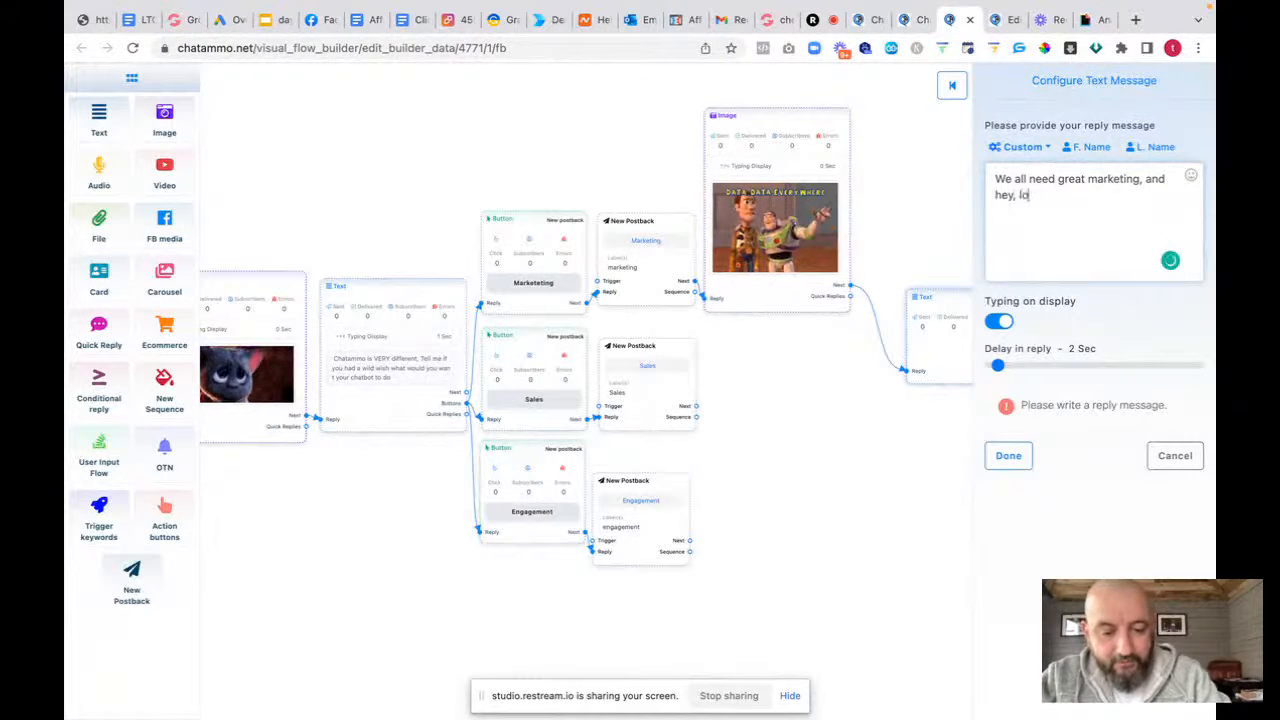
pyautogui.write('ok how')
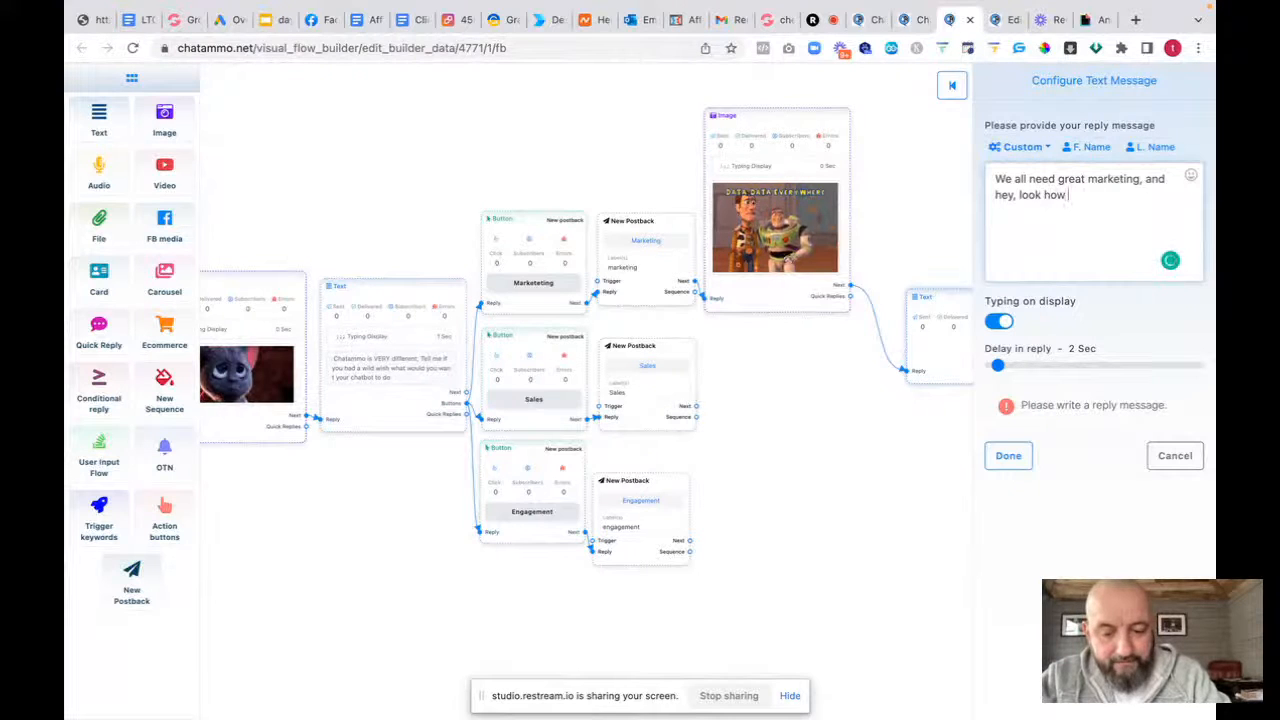
pyautogui.write(' many times')
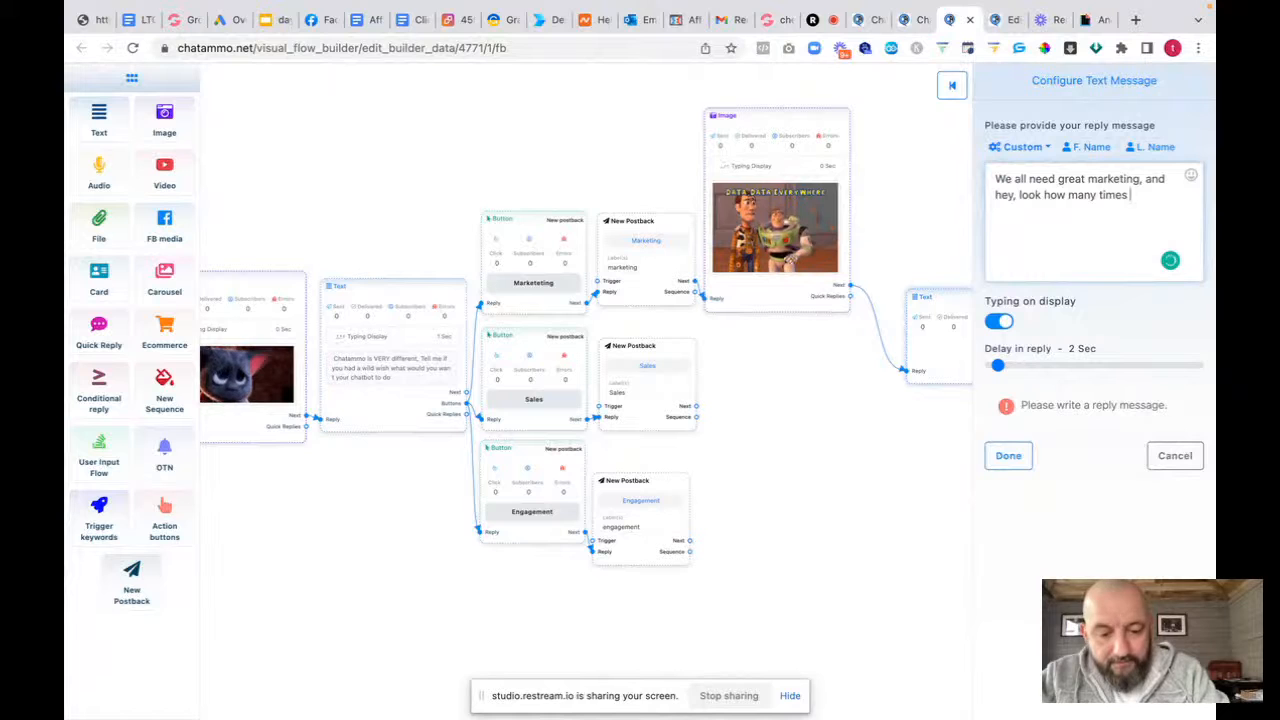
pyautogui.write(' you have a')
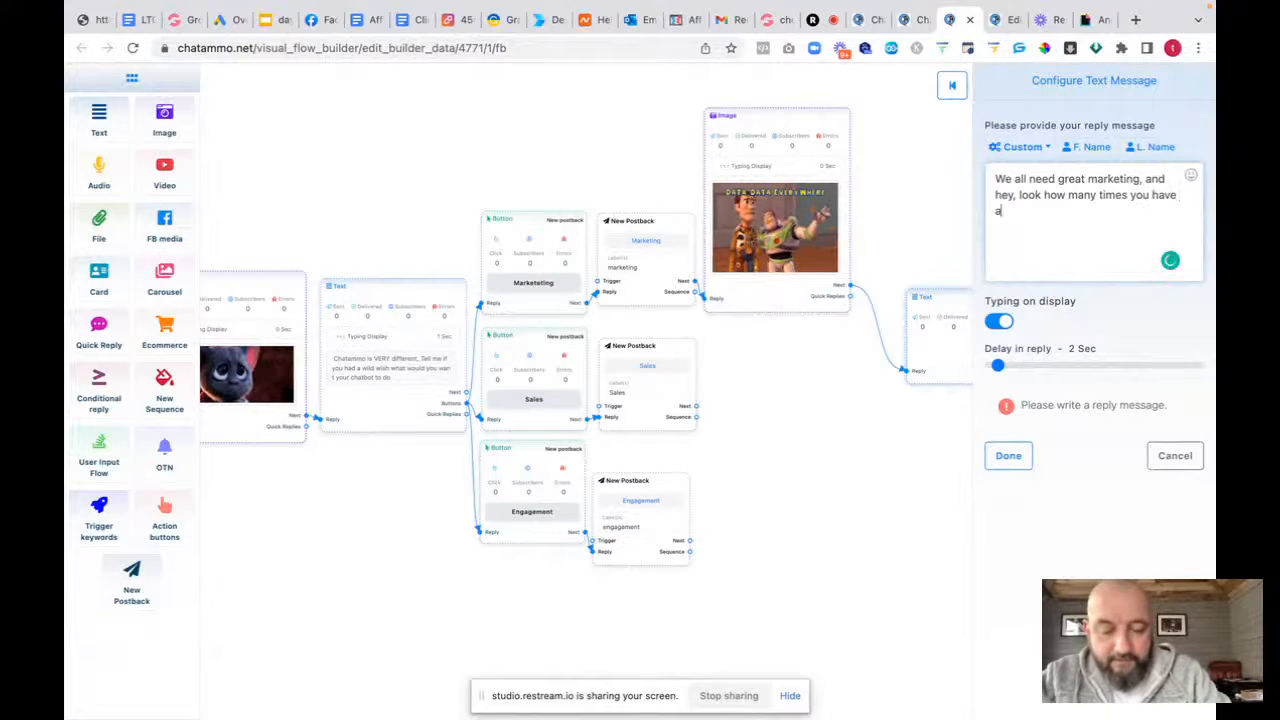
pyautogui.write('lready ')
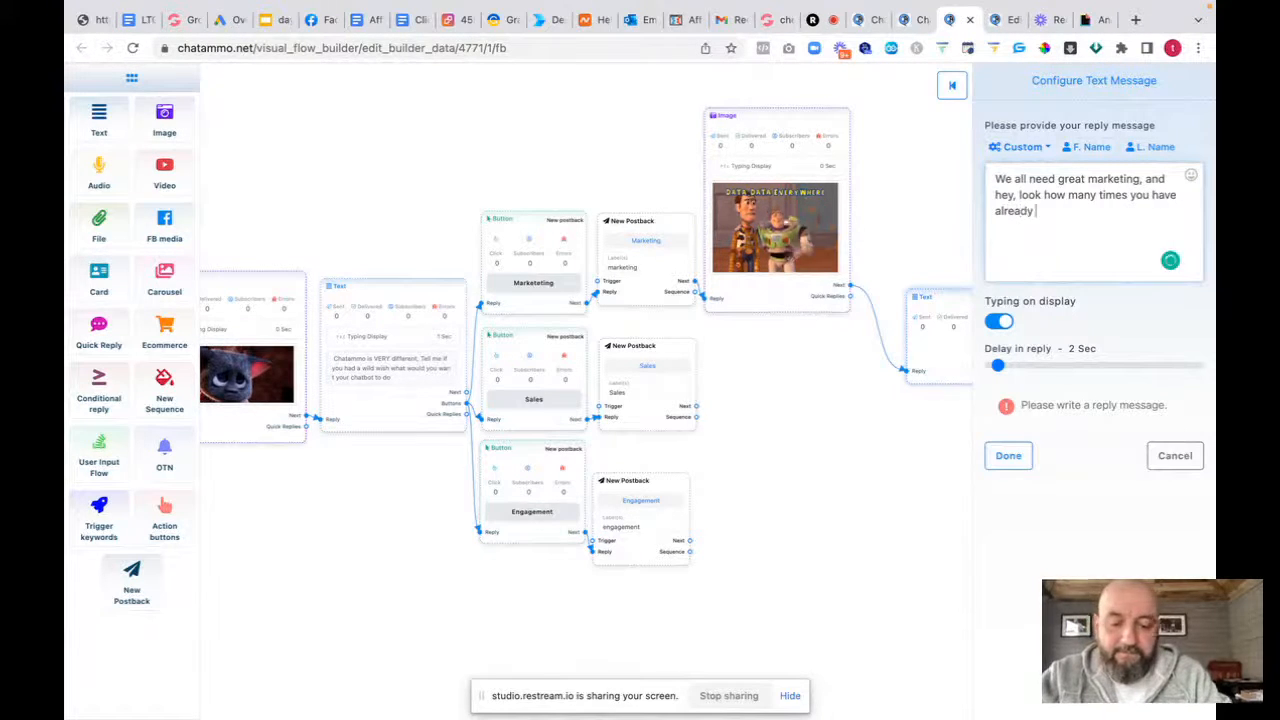
pyautogui.write('click the')
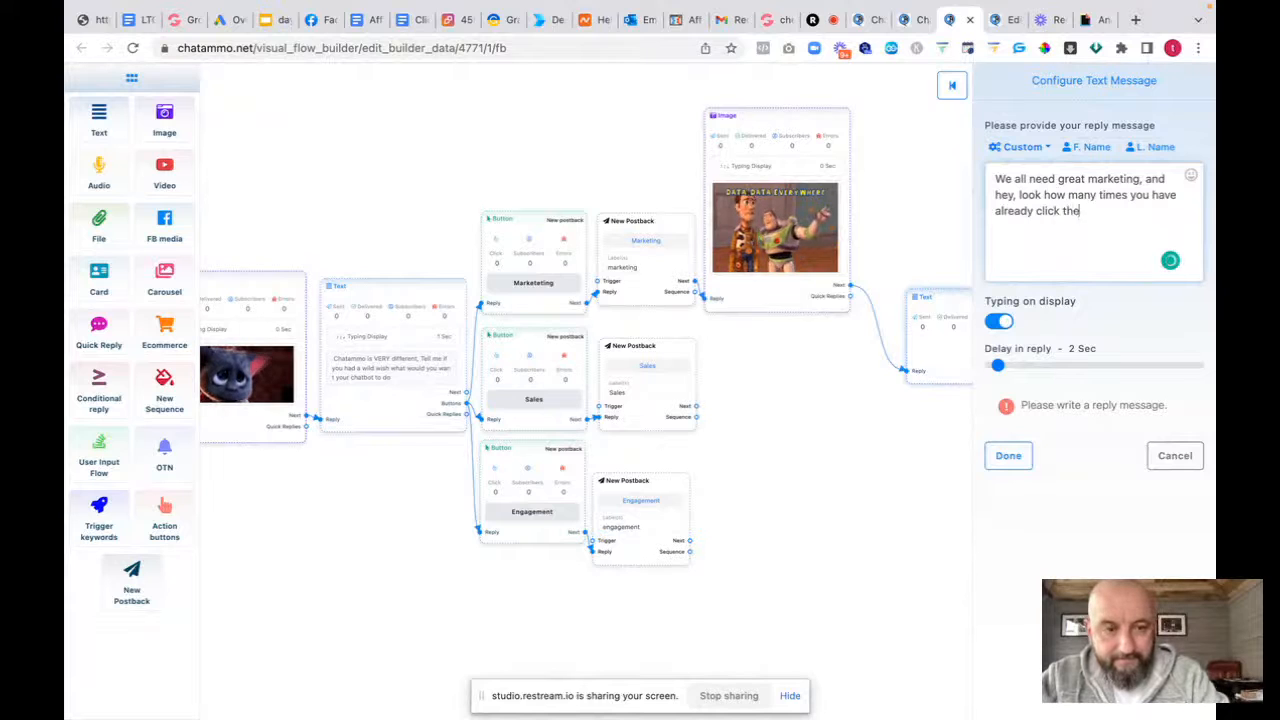
pyautogui.write(' buttons.')
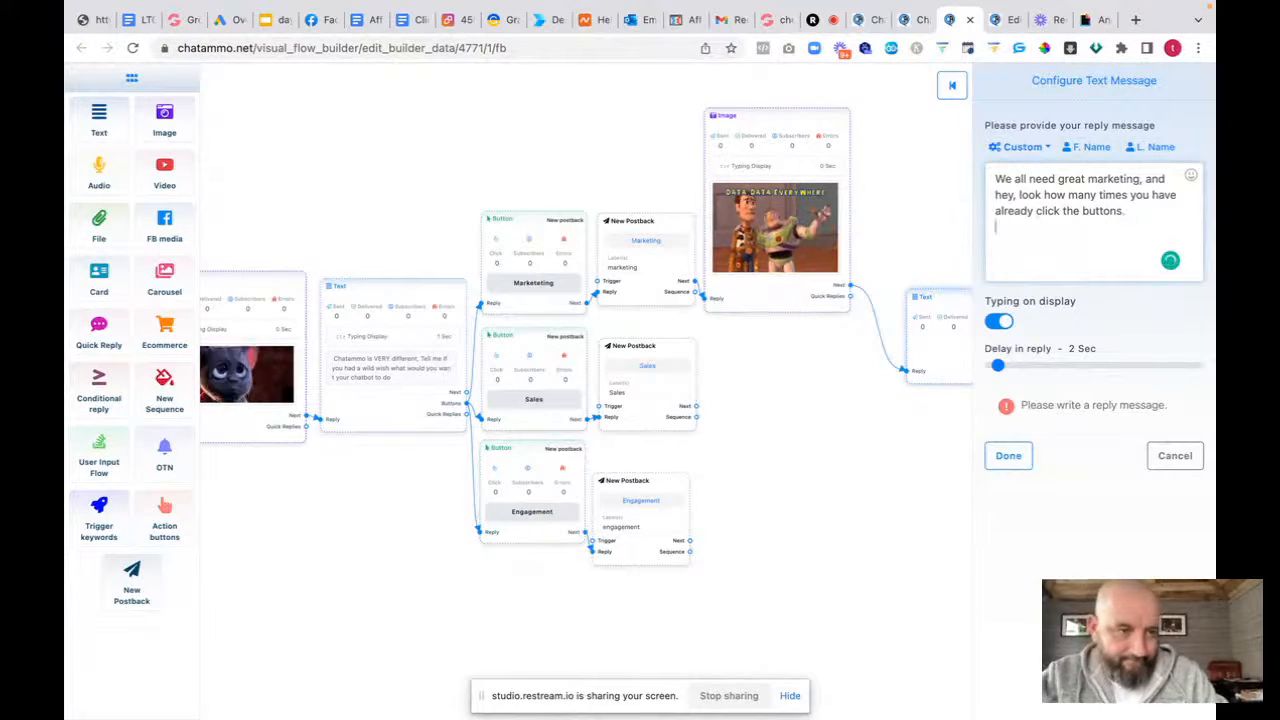
pyautogui.press('Return')
pyautogui.write('Can you imagine having a')
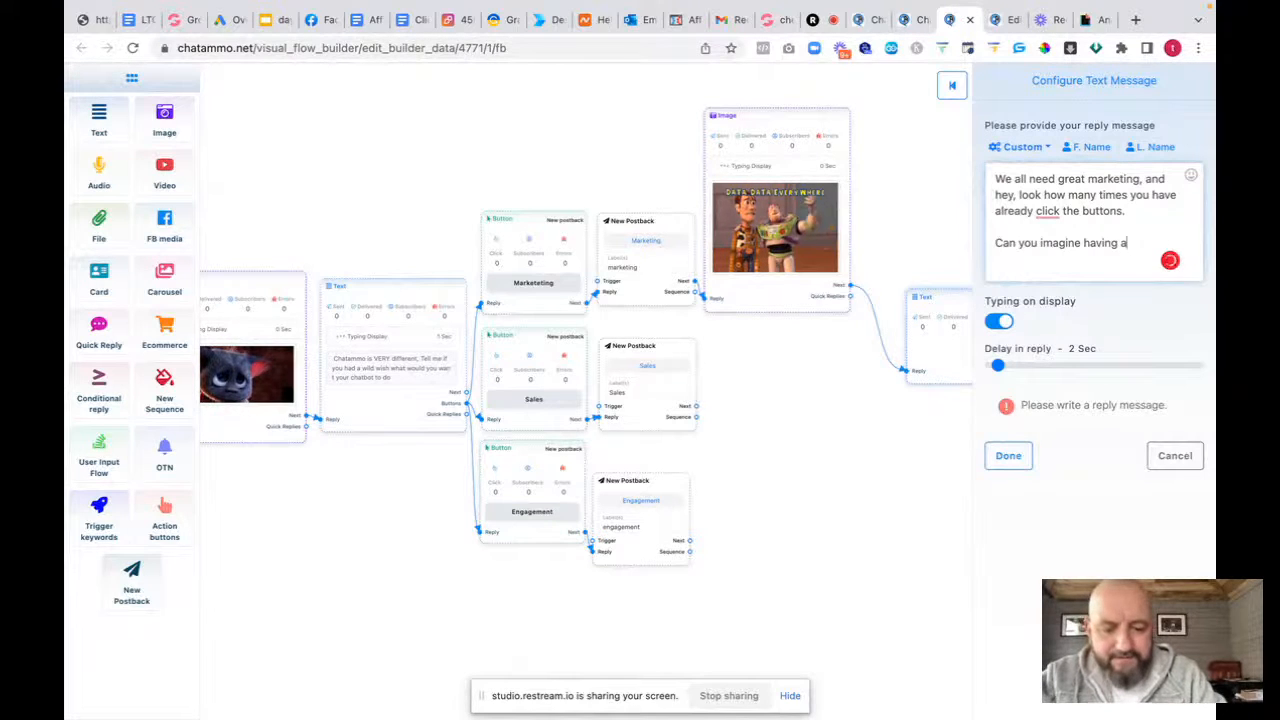
pyautogui.write('n emplee how wo')
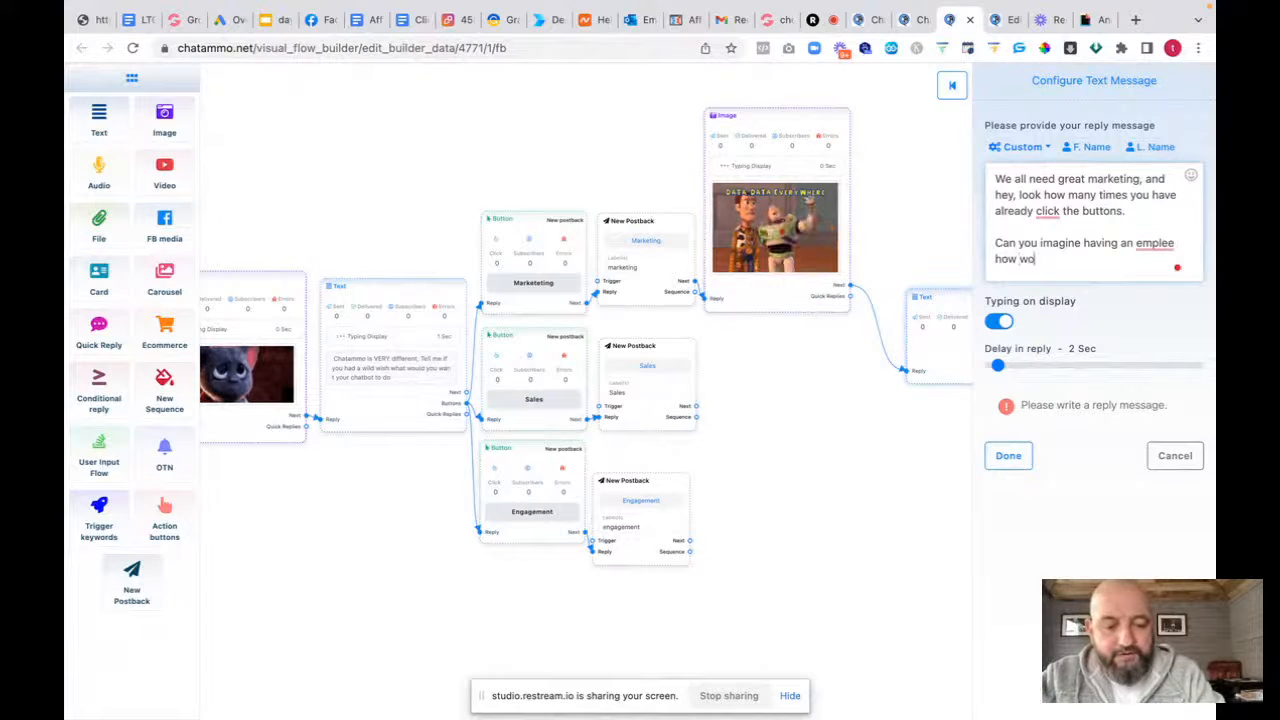
pyautogui.write('rked 24 hours a day 7 days a week.')
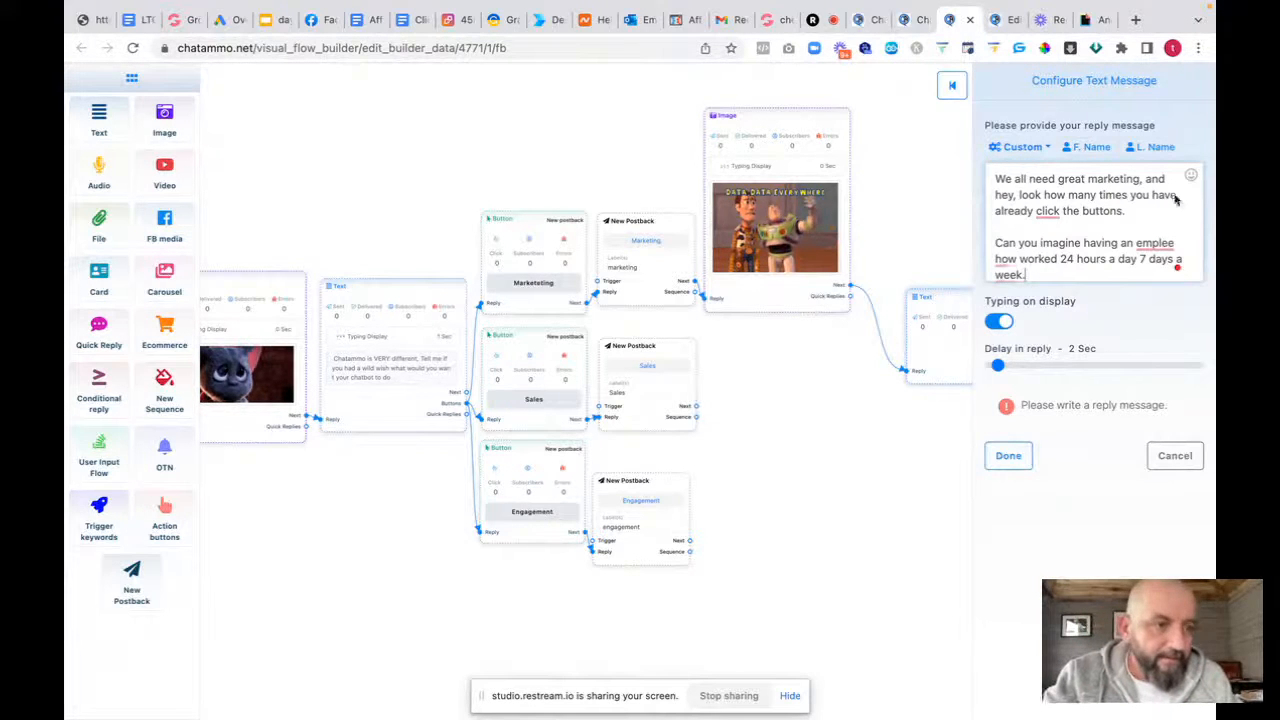
# Fix the typos (employee, clicked, who, question mark), save the reply and place it beside the GIF
pyautogui.moveTo(1158, 248)
pyautogui.click(1071, 351)
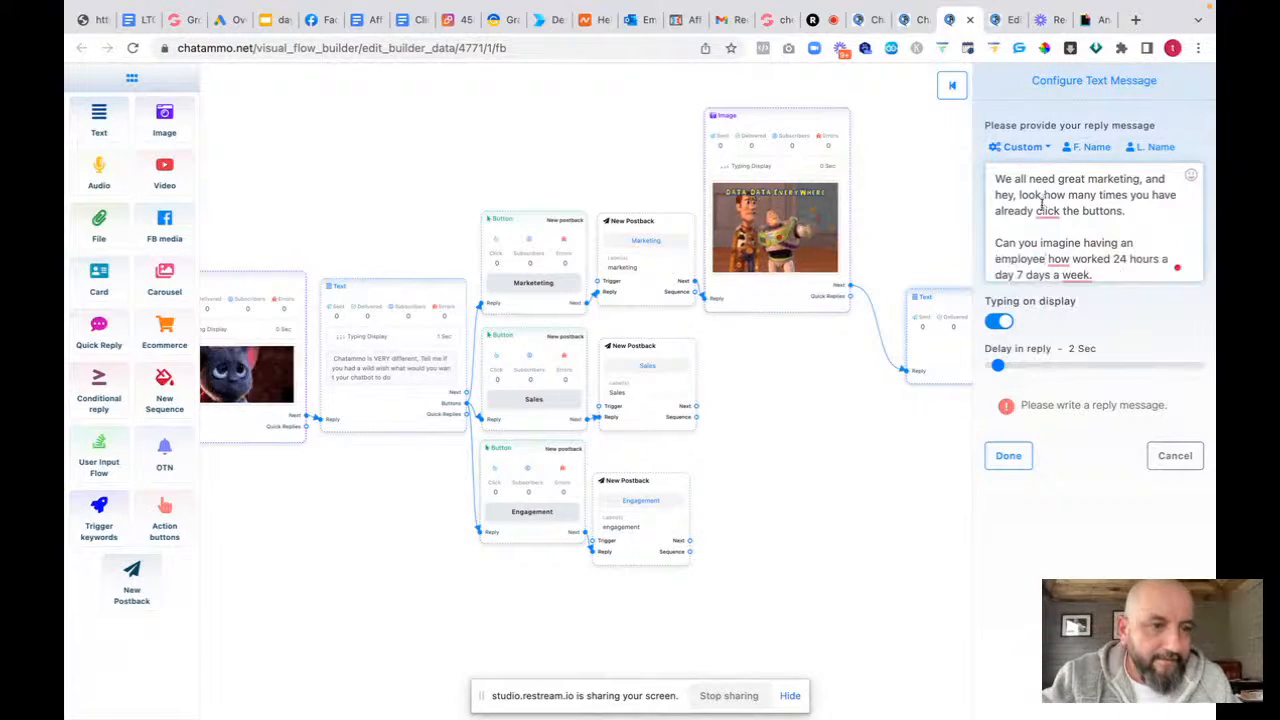
pyautogui.moveTo(1045, 207)
pyautogui.click(1062, 255)
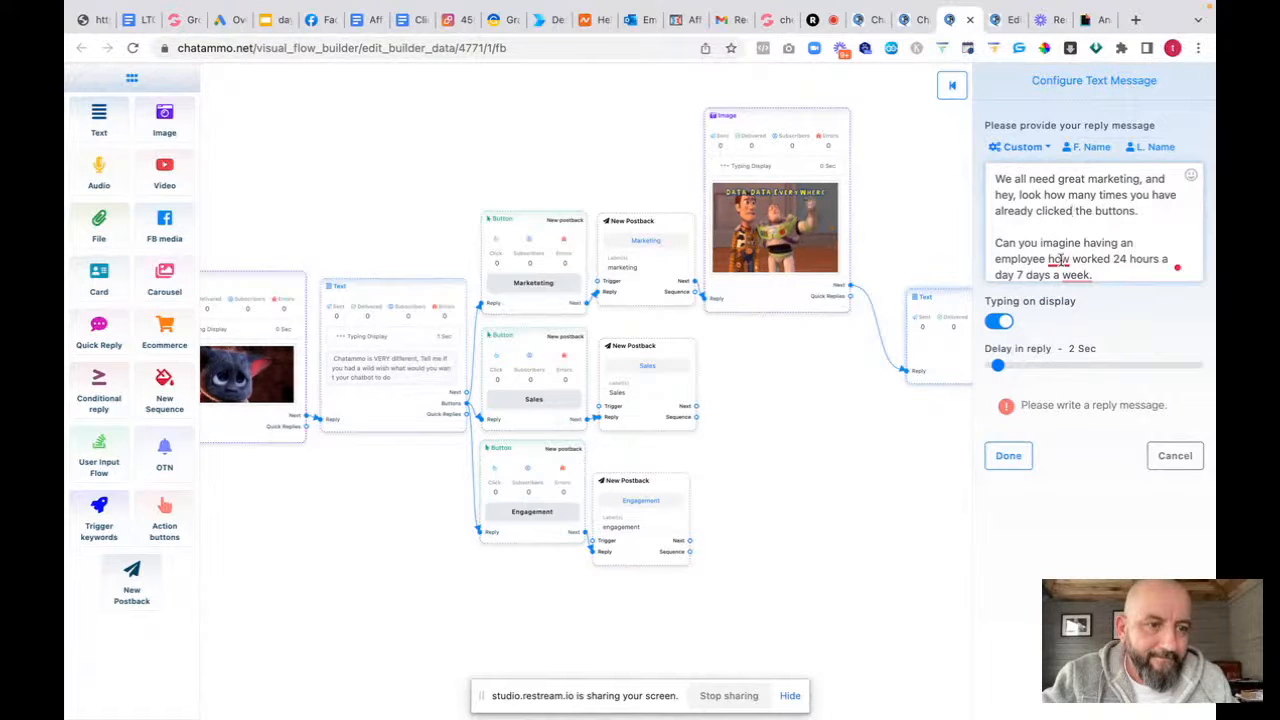
pyautogui.moveTo(1062, 262)
pyautogui.click(1062, 301)
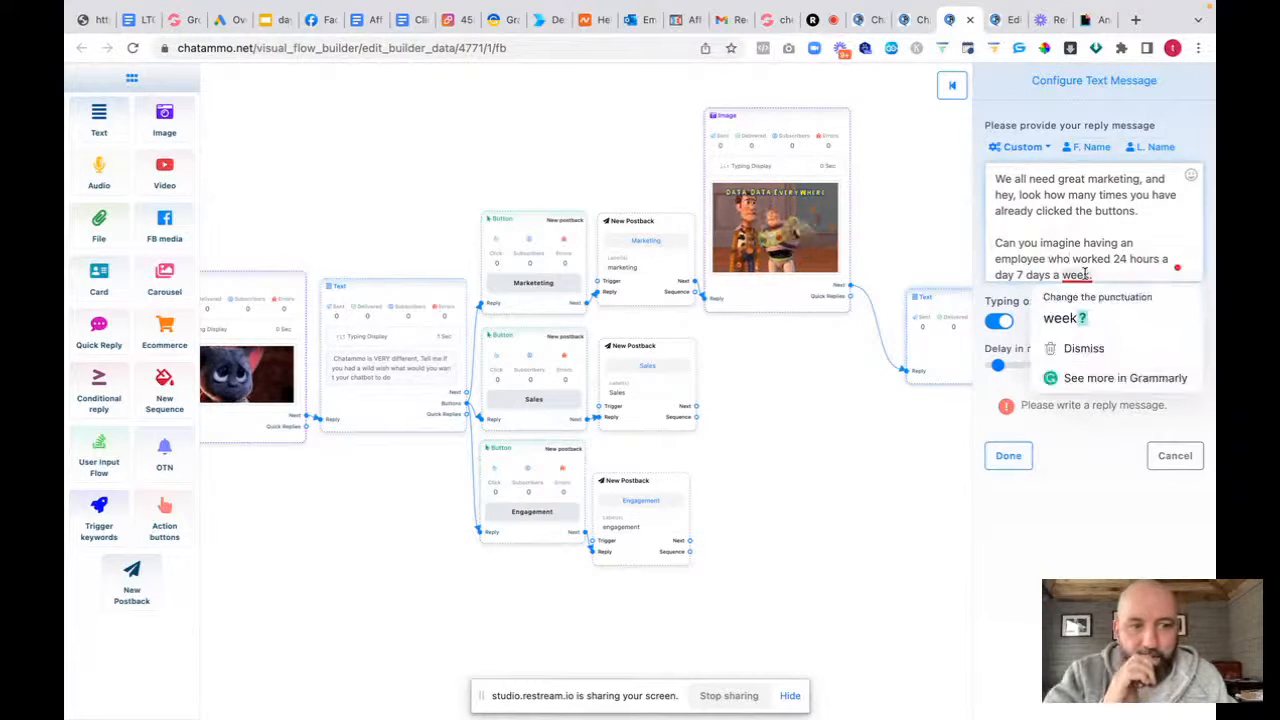
pyautogui.click(1078, 314)
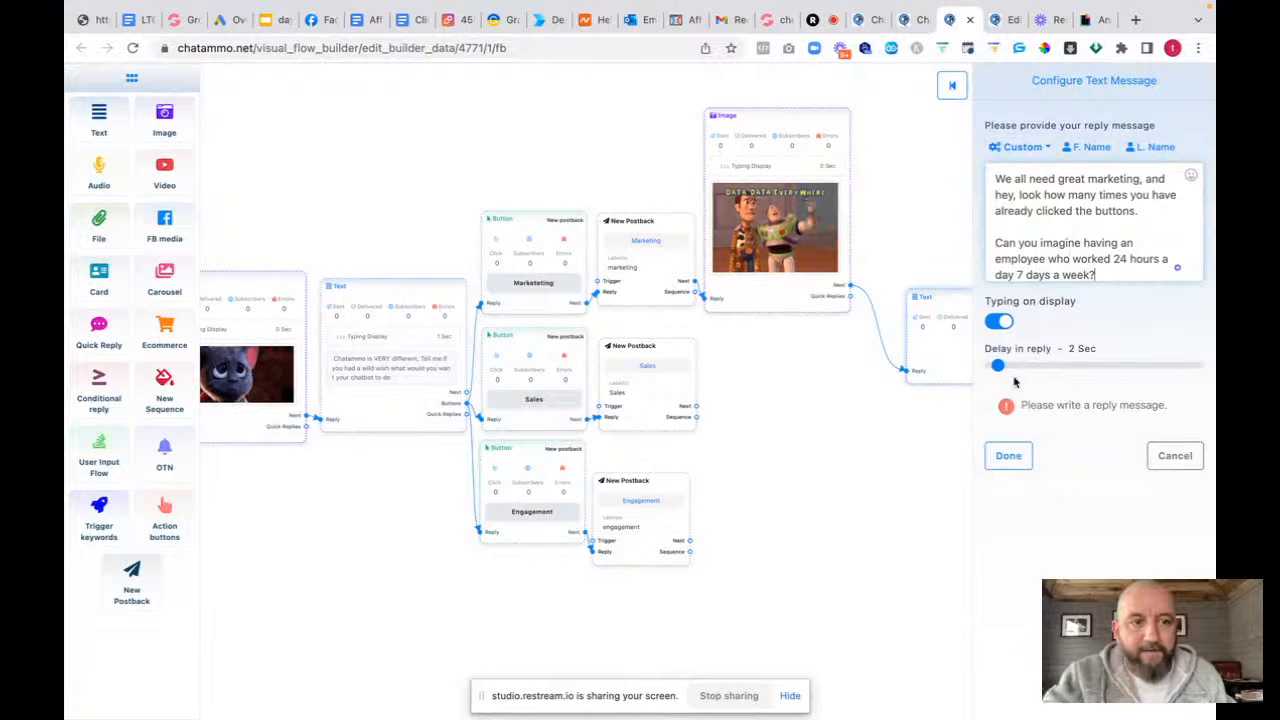
pyautogui.click(1008, 455)
pyautogui.moveTo(966, 291); pyautogui.dragTo(920, 109)
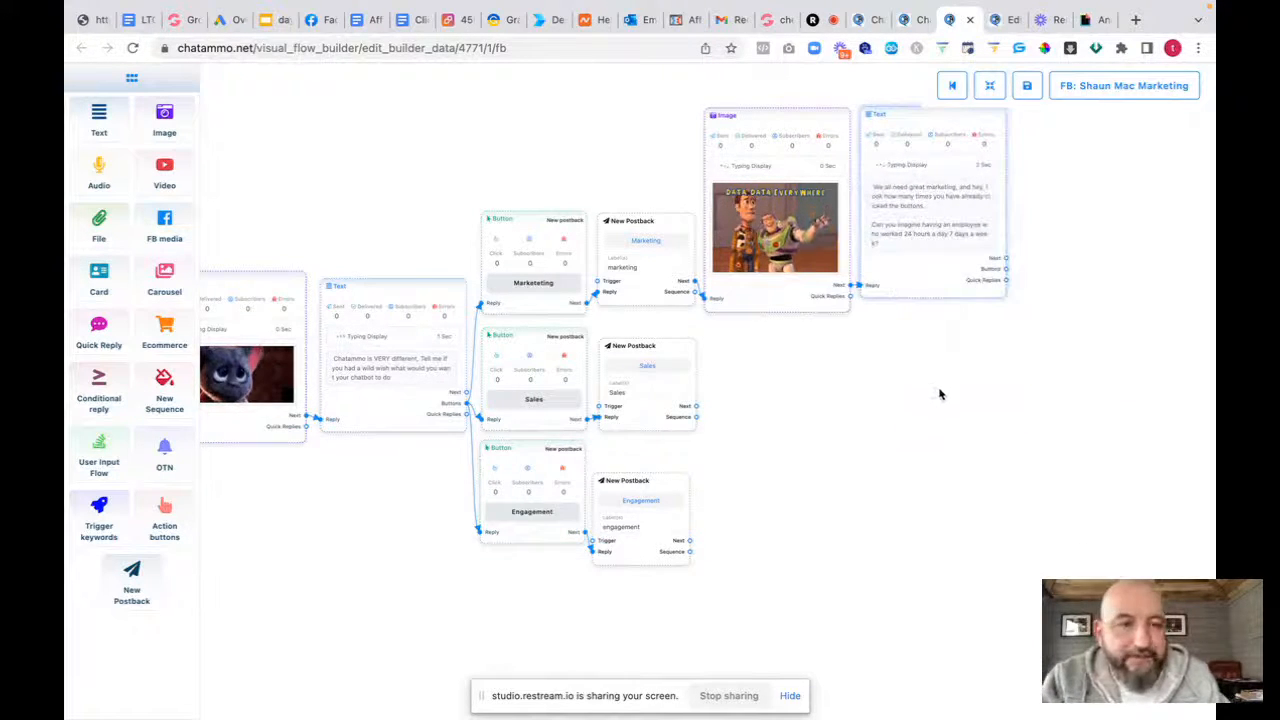
# Search GIPHY for 'typing fast' GIFs
pyautogui.moveTo(940, 394); pyautogui.dragTo(517, 503)
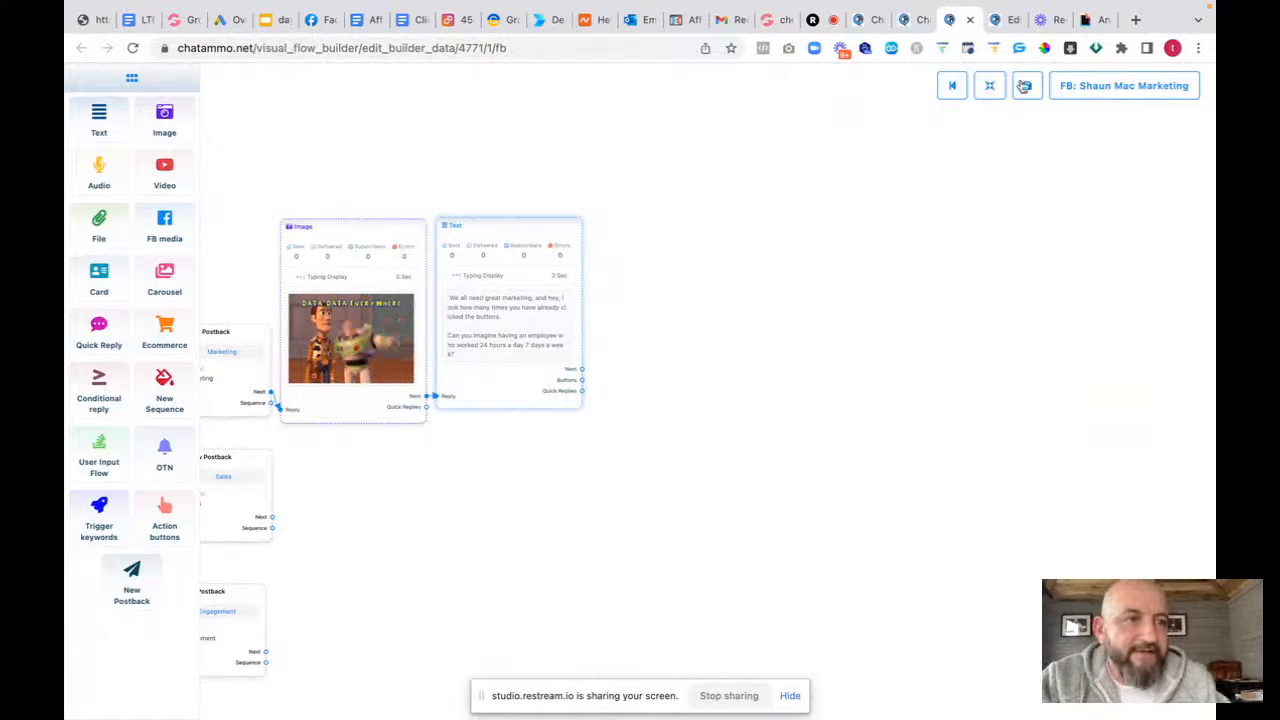
pyautogui.click(1086, 19)
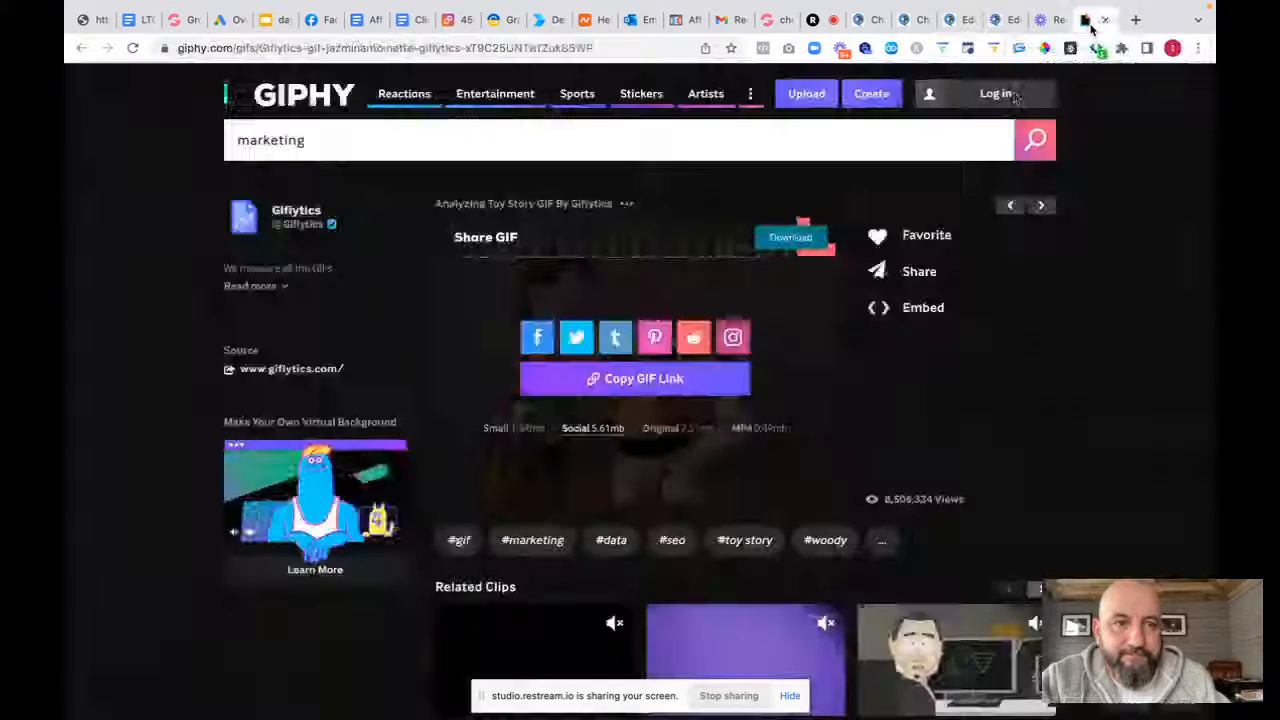
pyautogui.doubleClick(234, 137)
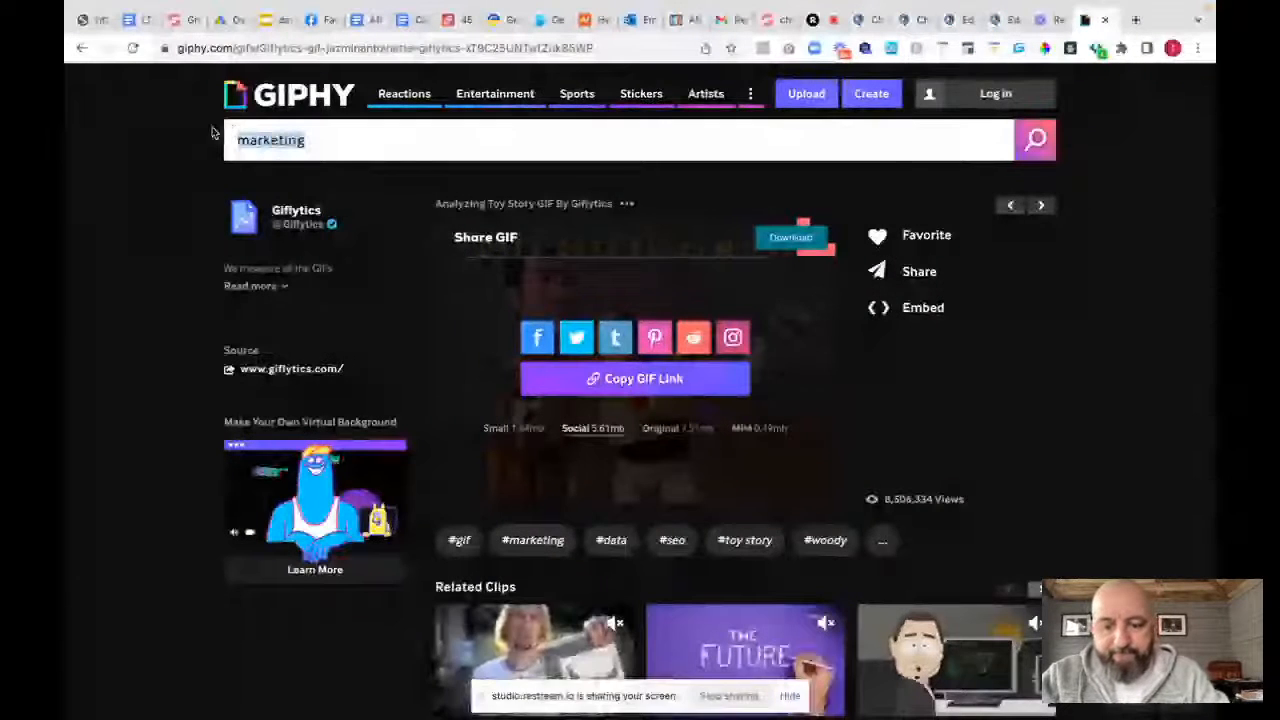
pyautogui.write('ty')
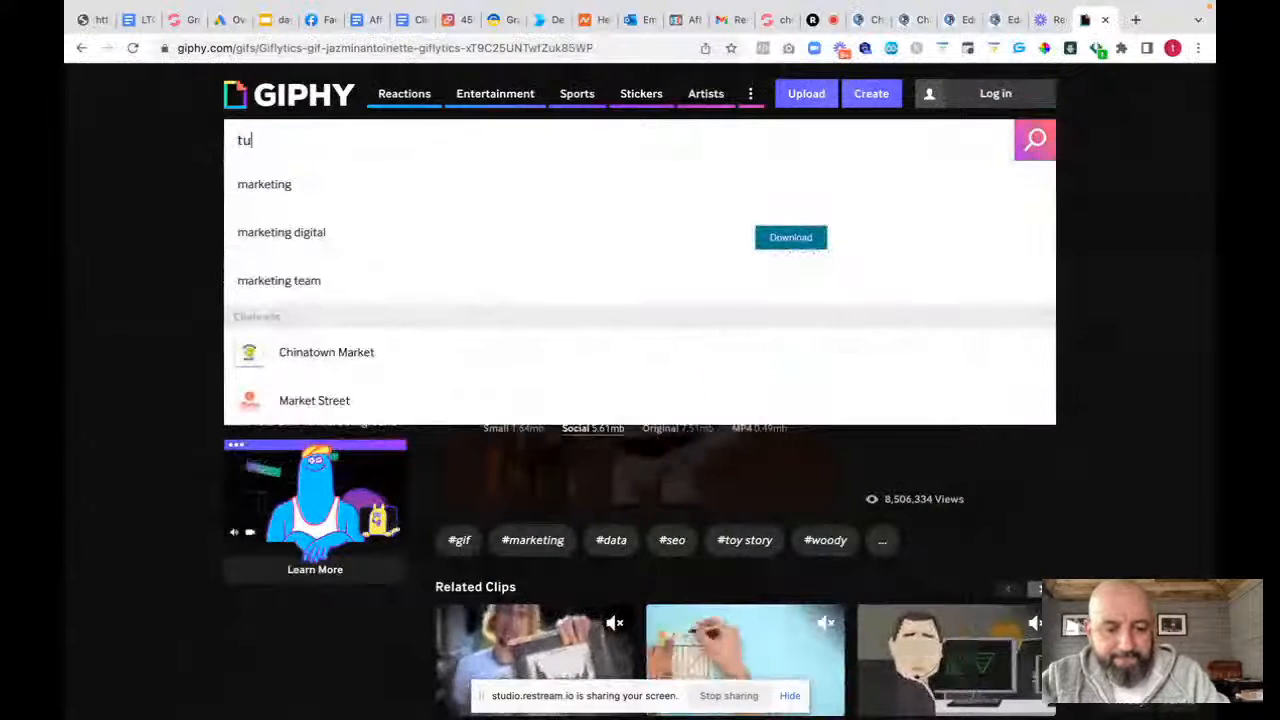
pyautogui.write('ping fast')
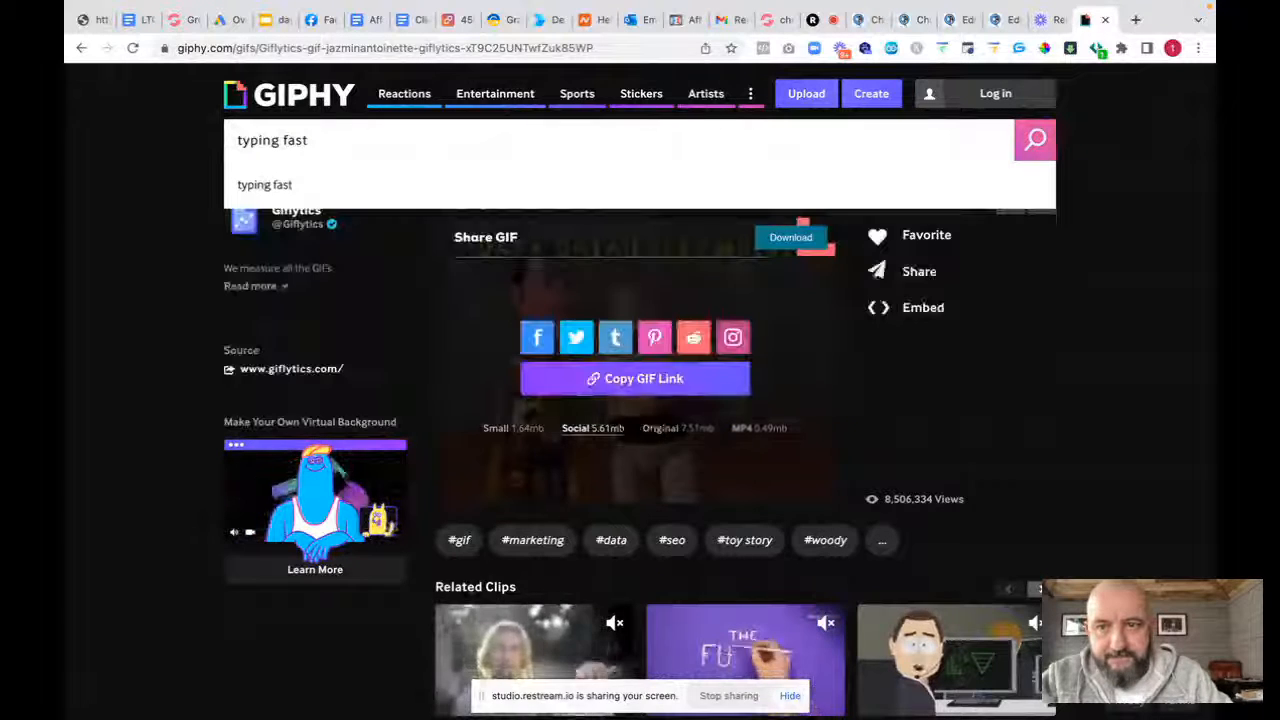
pyautogui.press('Return')
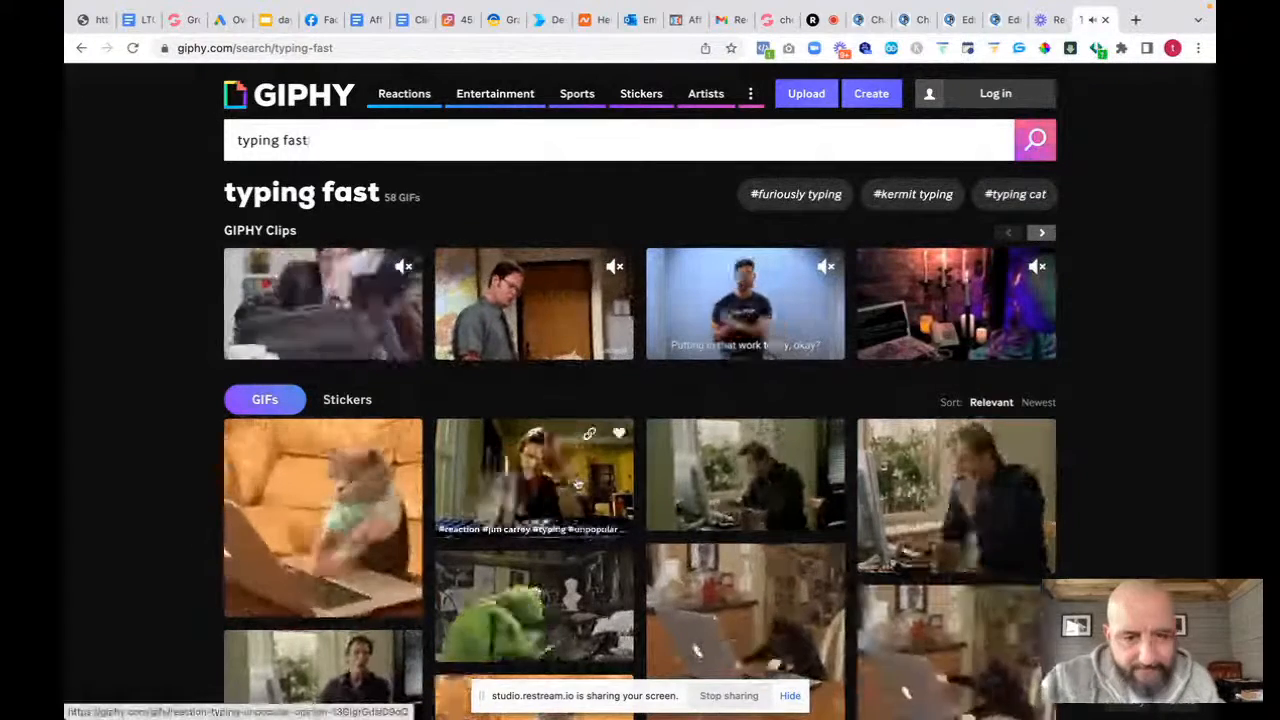
# Copy the Jim Carrey typing GIF's link and return to ChatAmmo
pyautogui.click(557, 461)
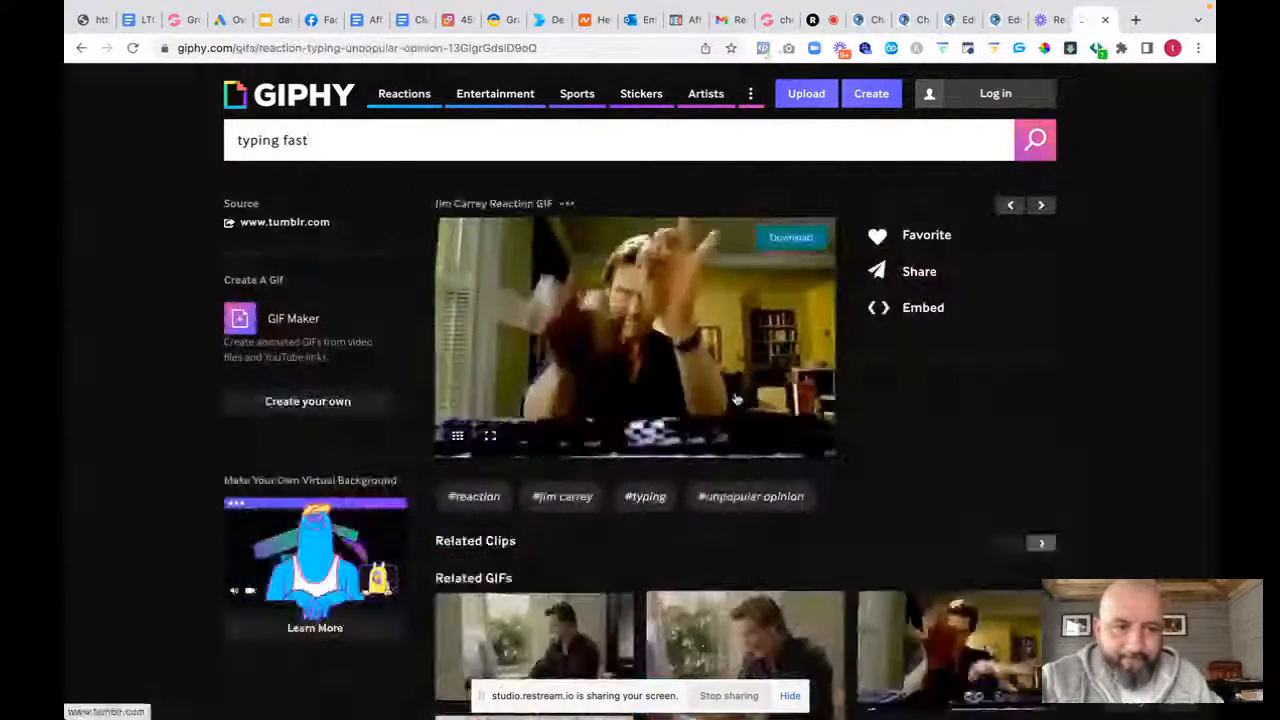
pyautogui.click(914, 270)
pyautogui.click(668, 345)
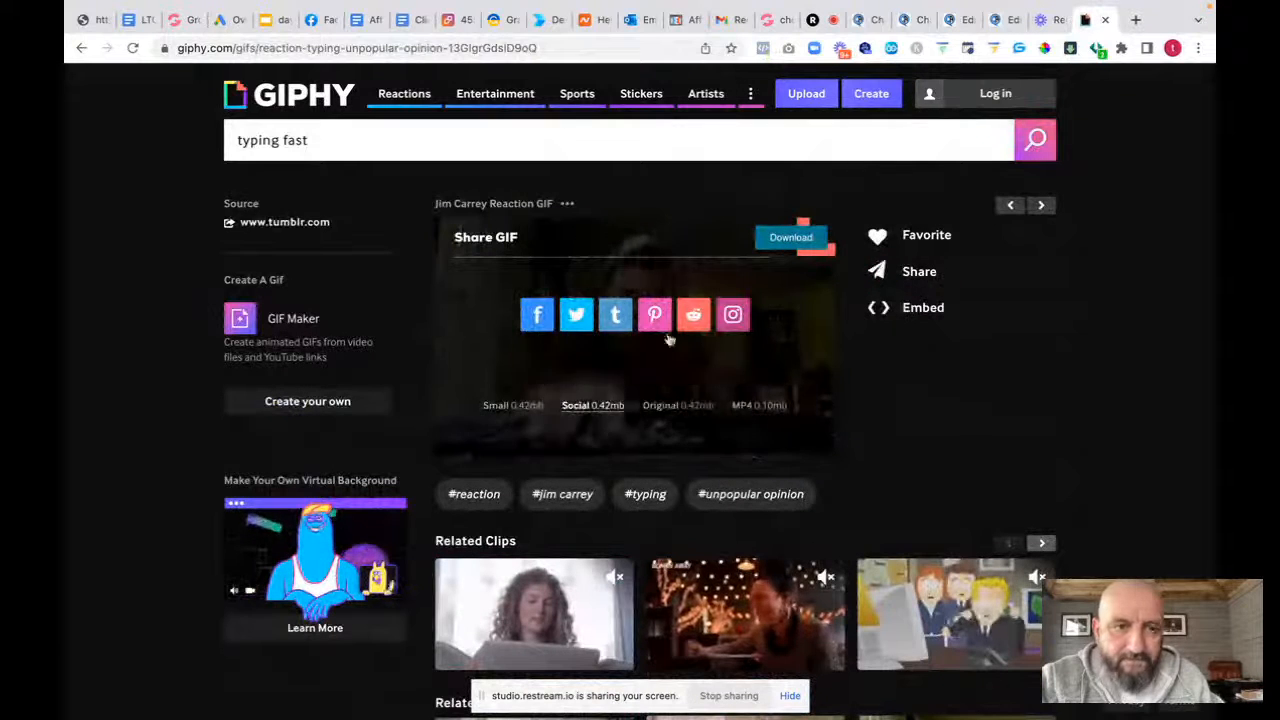
pyautogui.click(960, 20)
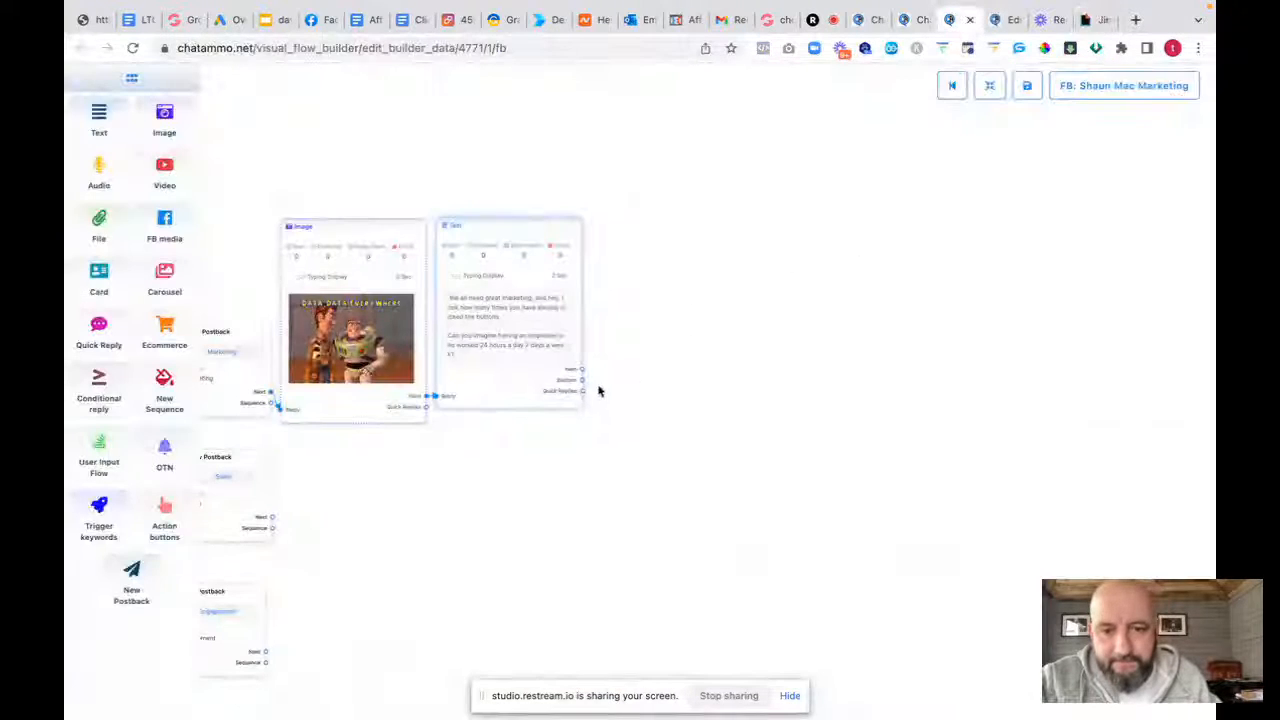
# Add an image step with the Jim Carrey typing GIF link and typing display on after the text
pyautogui.moveTo(582, 370); pyautogui.dragTo(679, 275)
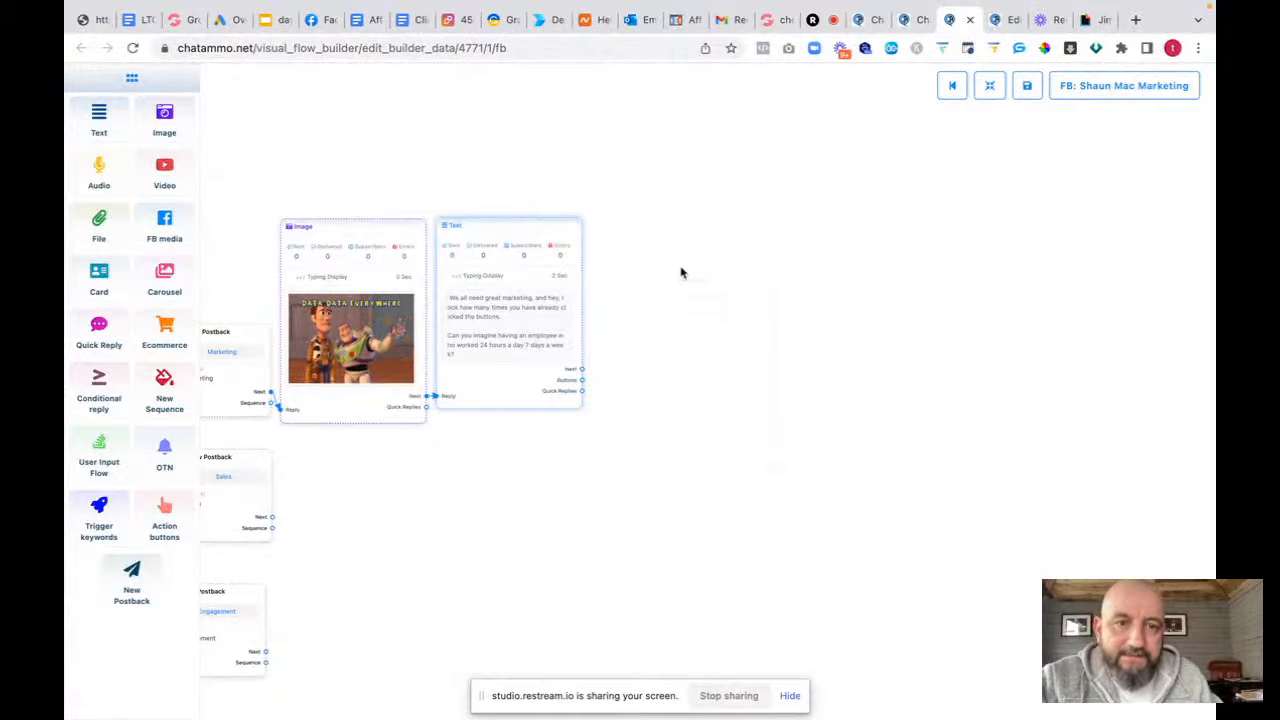
pyautogui.click(713, 318)
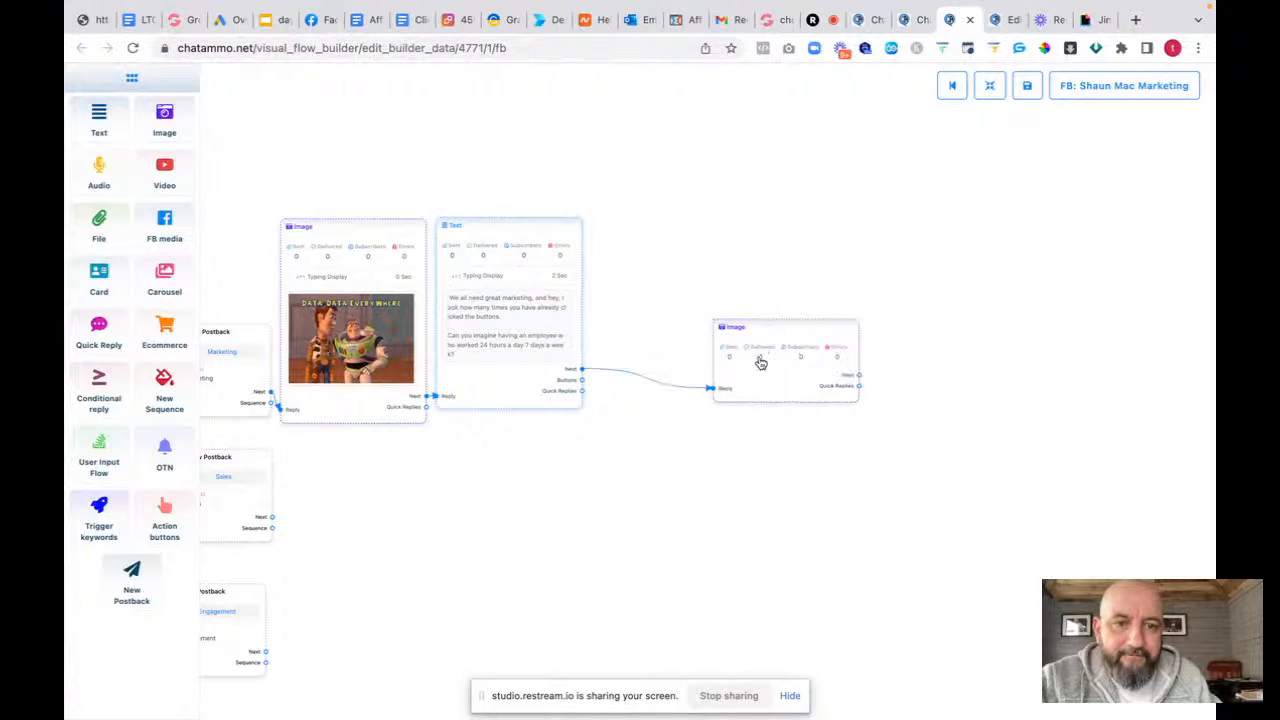
pyautogui.doubleClick(766, 383)
pyautogui.click(999, 142)
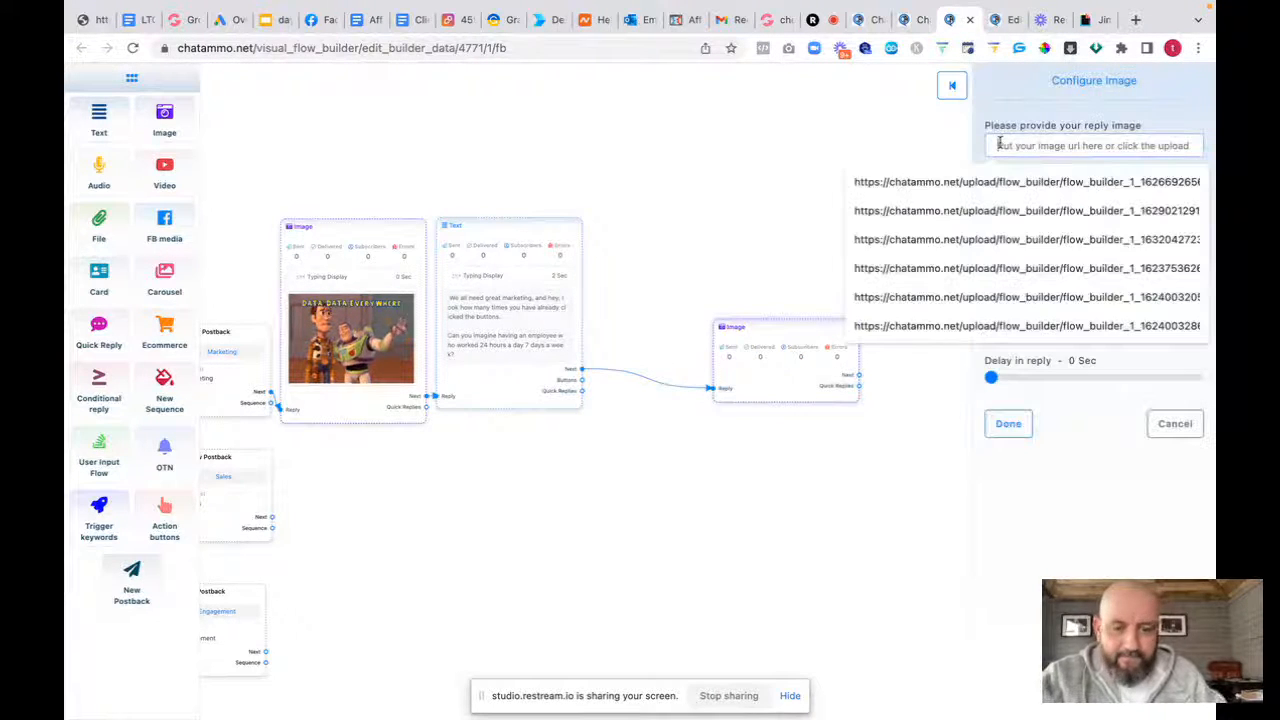
pyautogui.hotkey('ctrl', 'v')
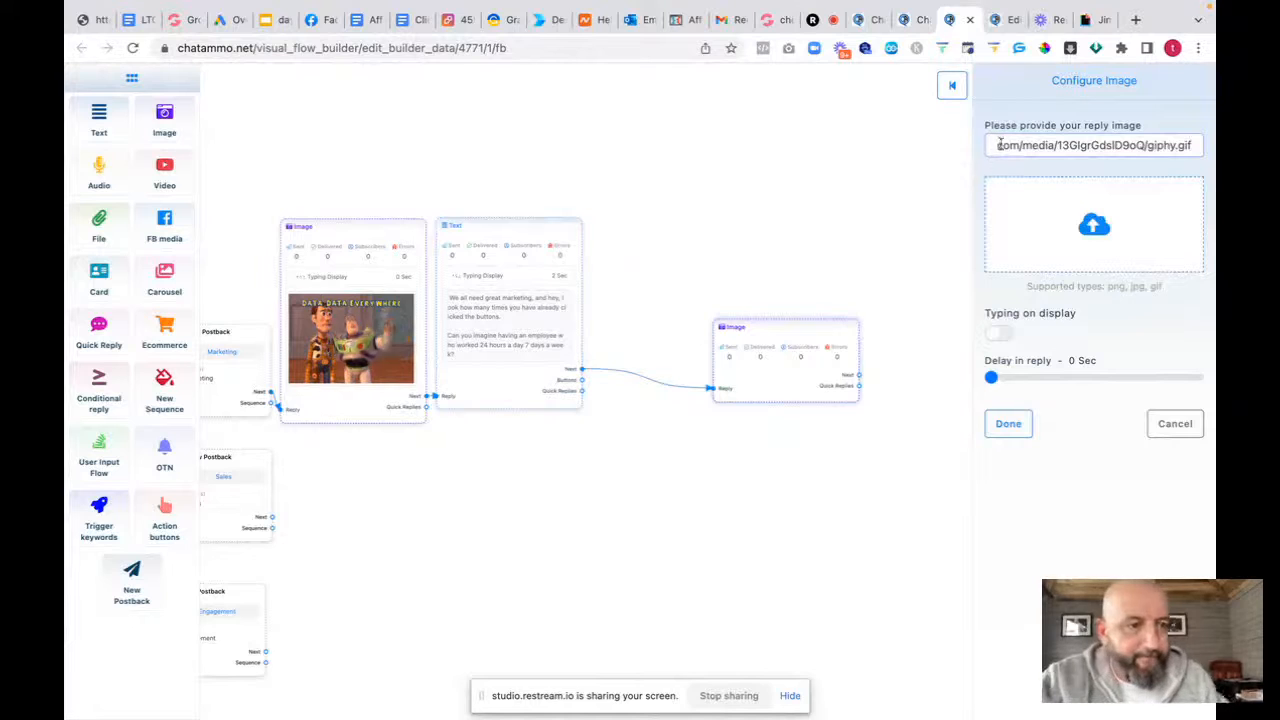
pyautogui.click(1004, 336)
pyautogui.click(1020, 428)
pyautogui.moveTo(808, 337); pyautogui.dragTo(684, 239)
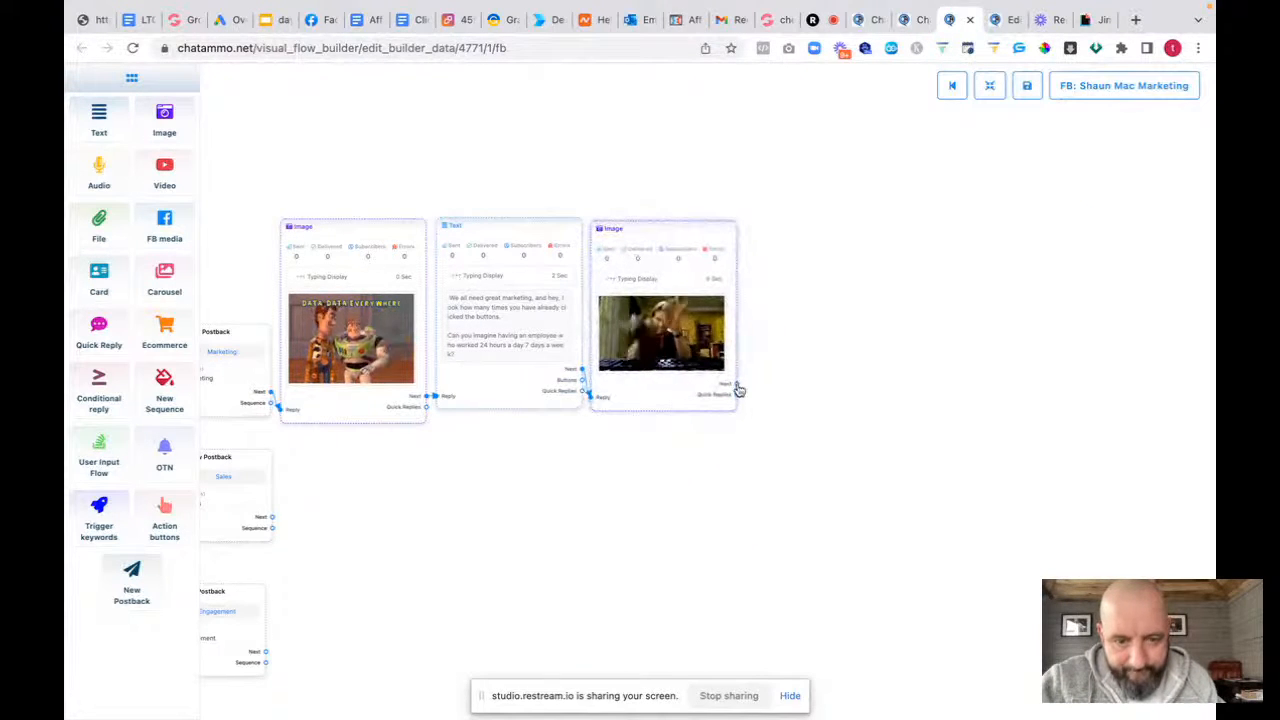
pyautogui.moveTo(736, 388); pyautogui.dragTo(814, 329)
# Add a text reply after the GIF saying it never takes a day off, mentioning auto-posting
pyautogui.click(841, 356)
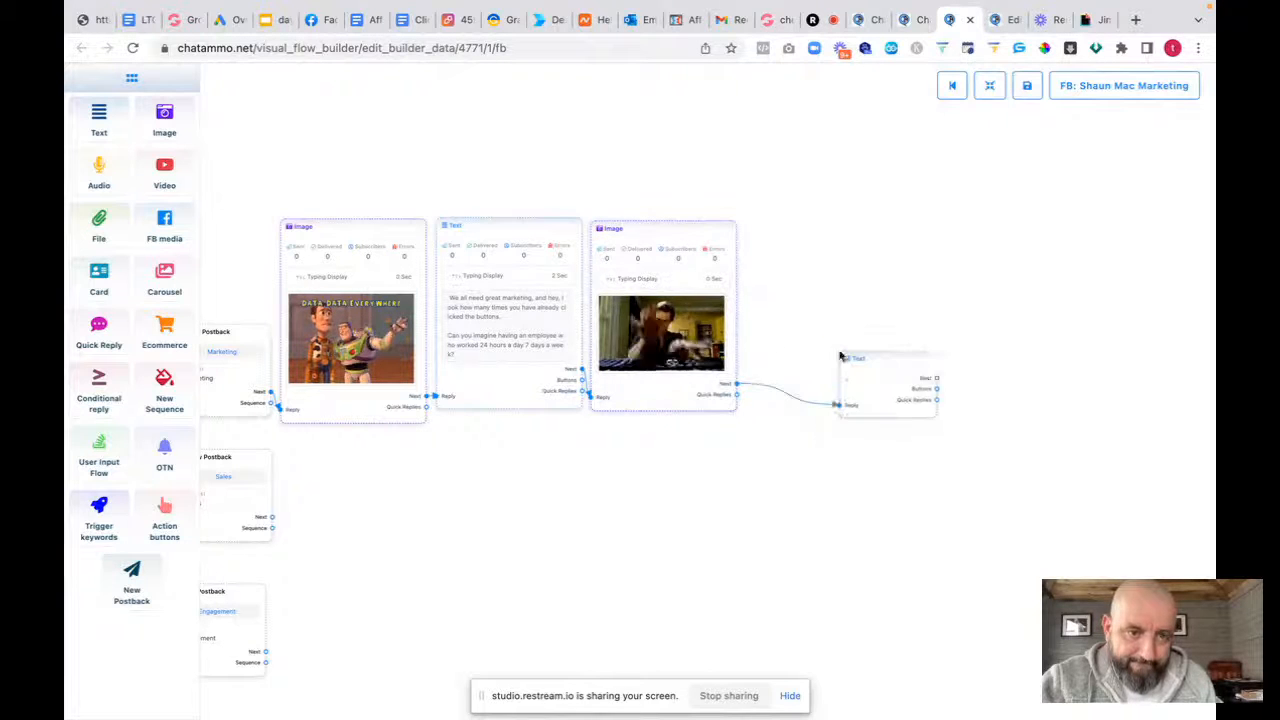
pyautogui.doubleClick(878, 410)
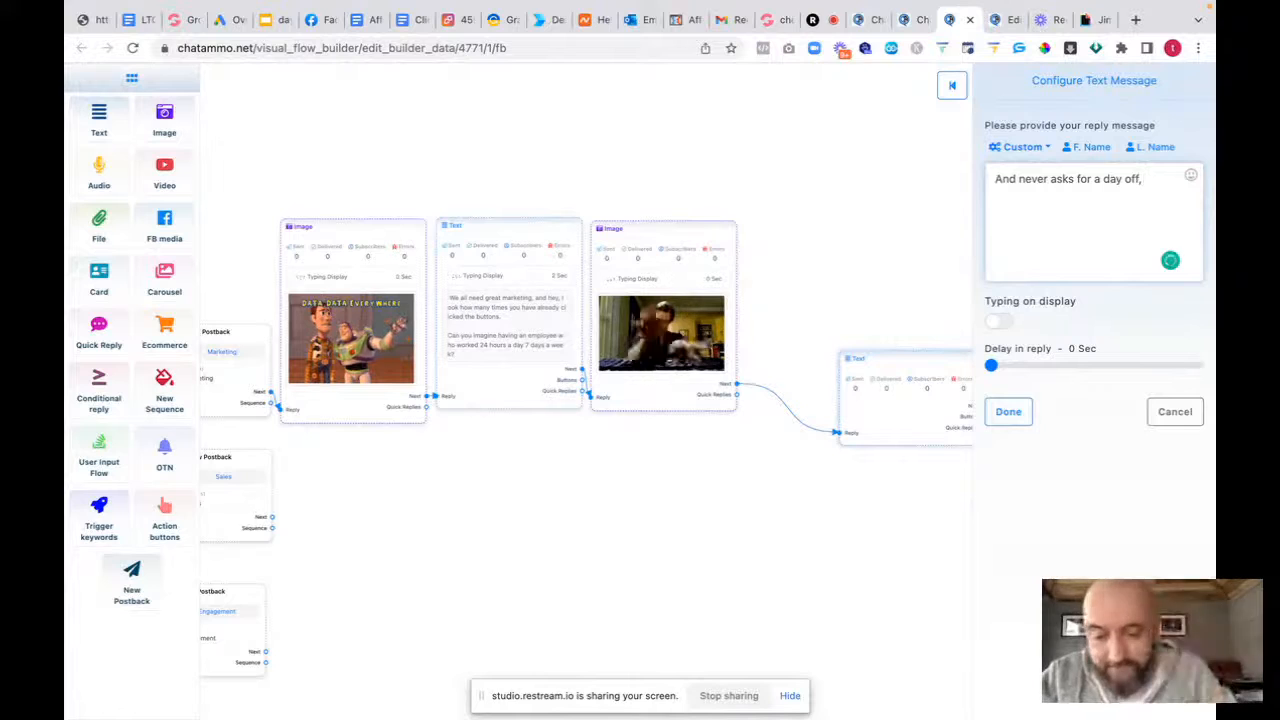
pyautogui.write('b')
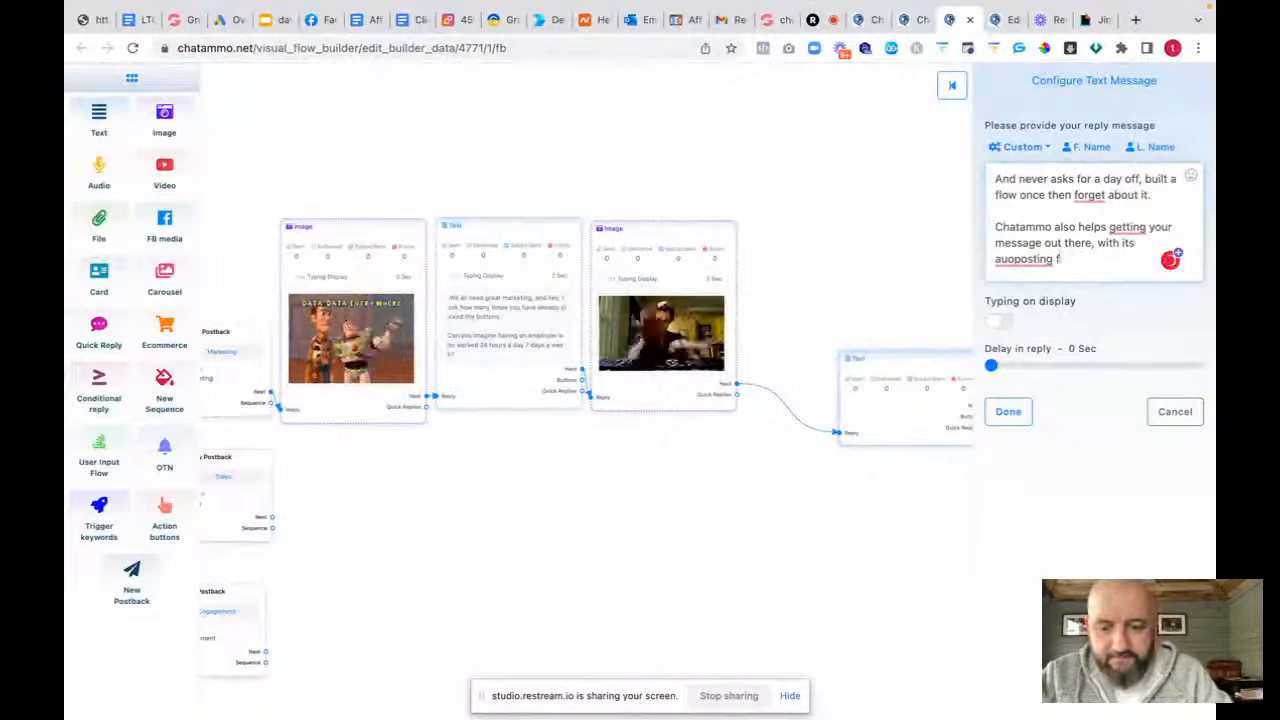
pyautogui.write('ure')
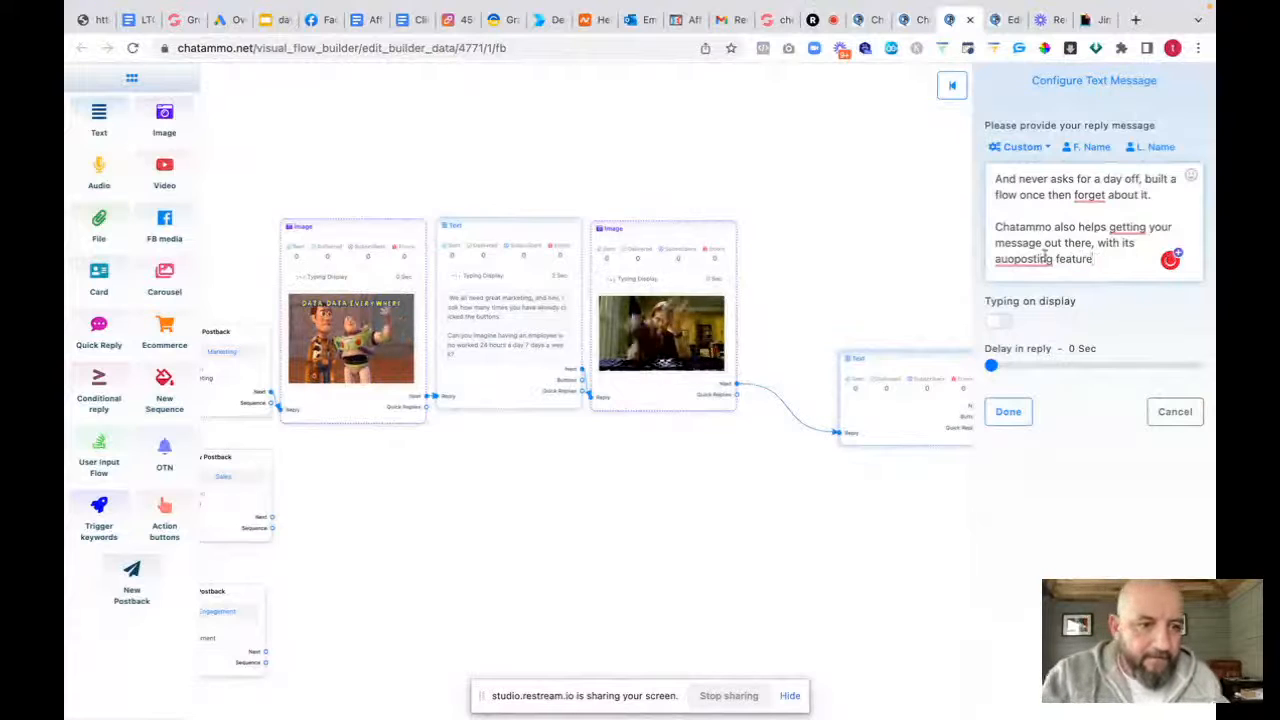
# Apply the spelling and grammar fixes: auto-posting, get, and forgets
pyautogui.click(1045, 255)
pyautogui.click(1032, 288)
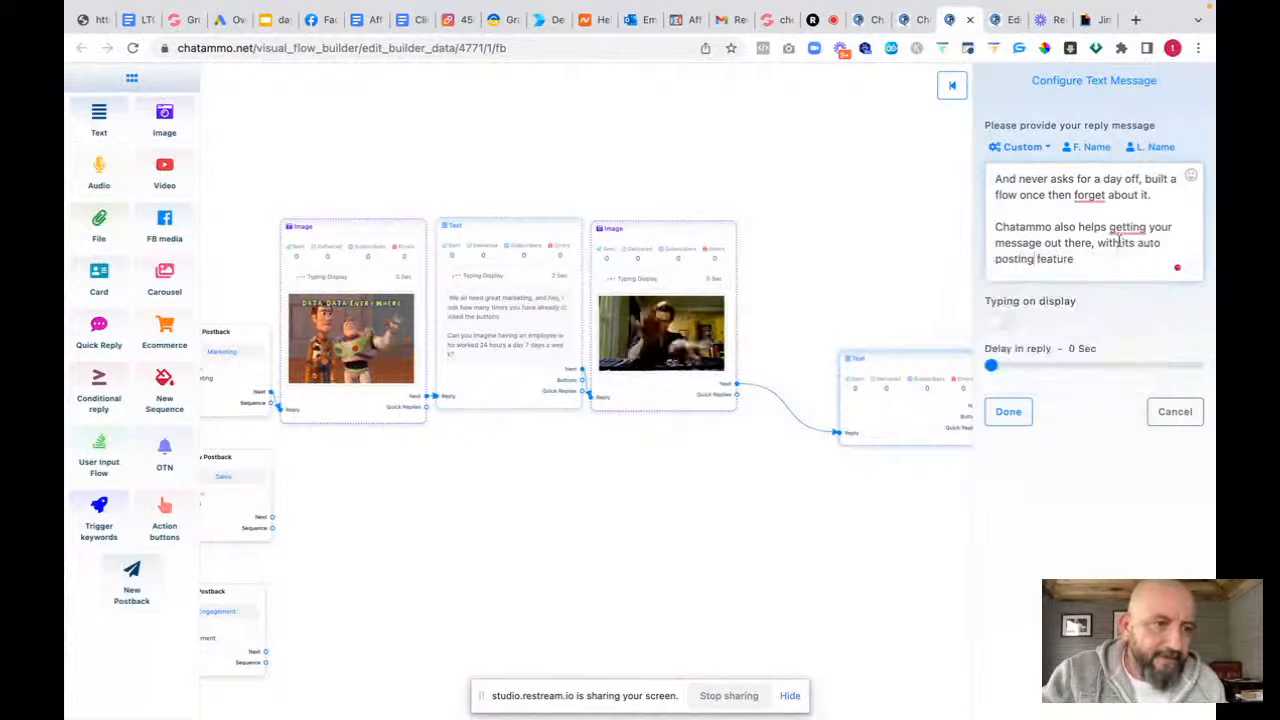
pyautogui.click(1125, 229)
pyautogui.click(1054, 272)
pyautogui.click(1090, 195)
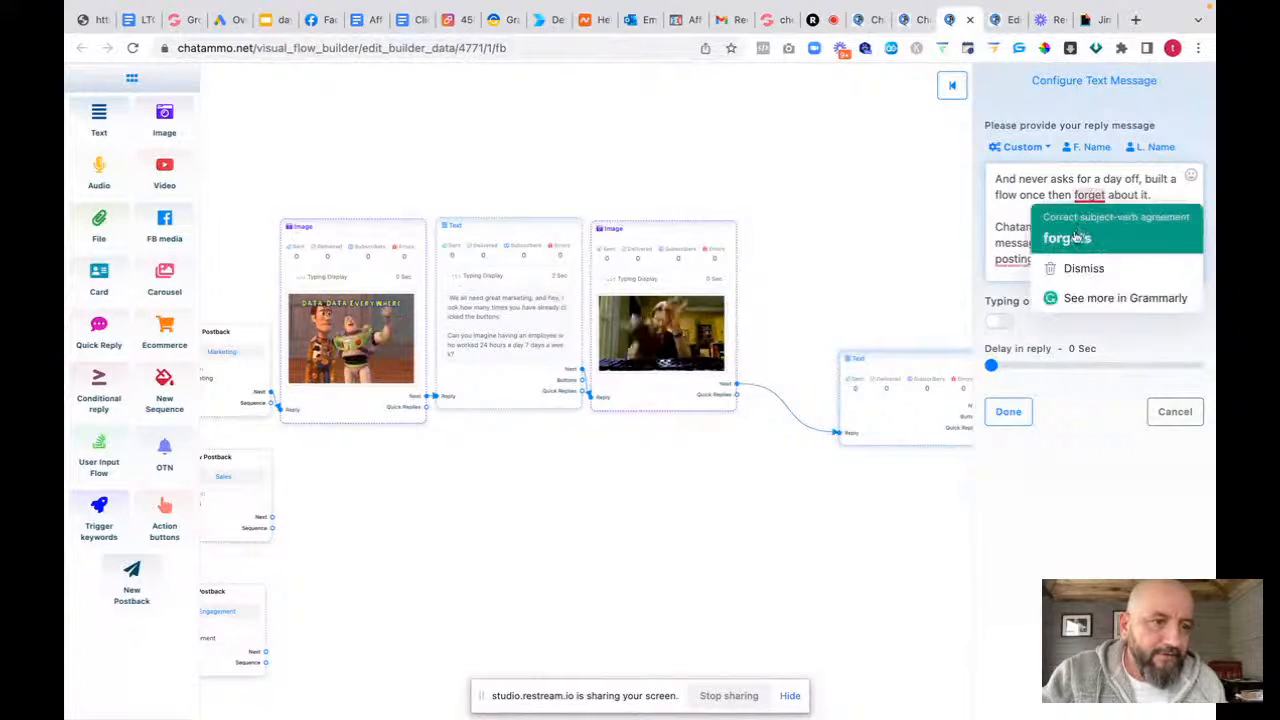
pyautogui.click(1076, 236)
pyautogui.click(1027, 263)
pyautogui.click(1028, 300)
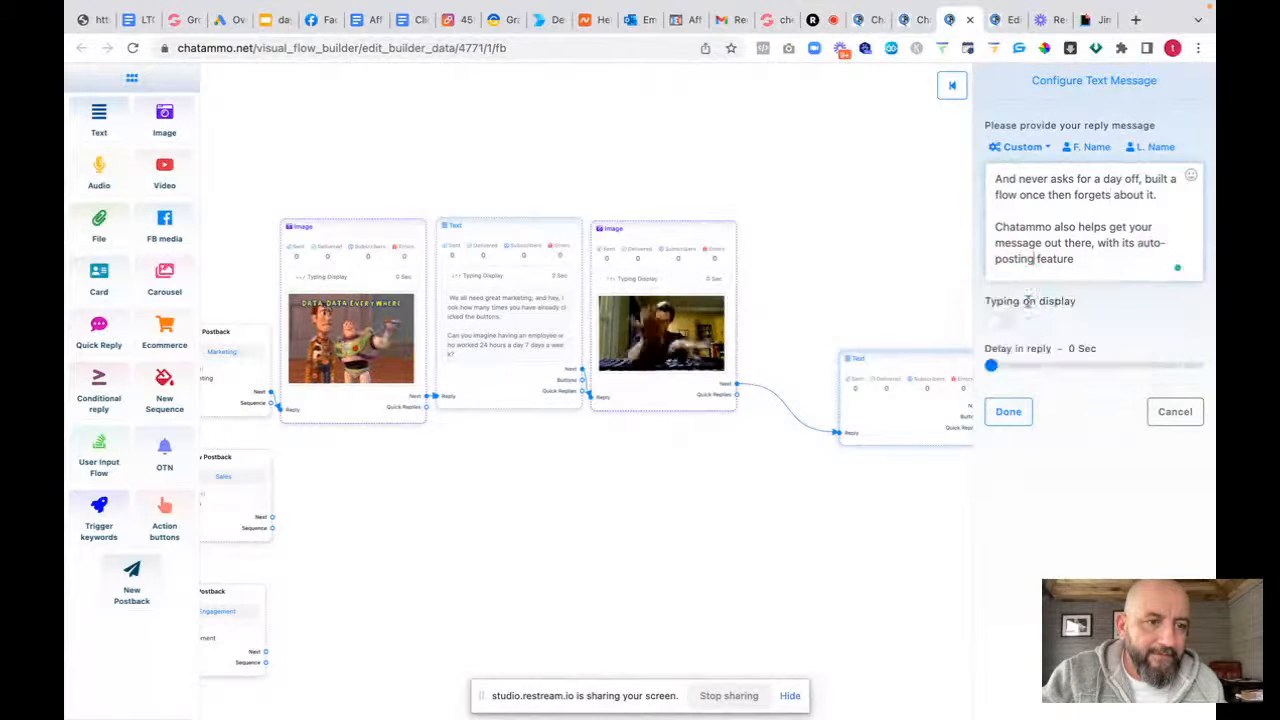
# Turn on typing display, save the text reply, and line it up at the chain's end
pyautogui.click(1003, 322)
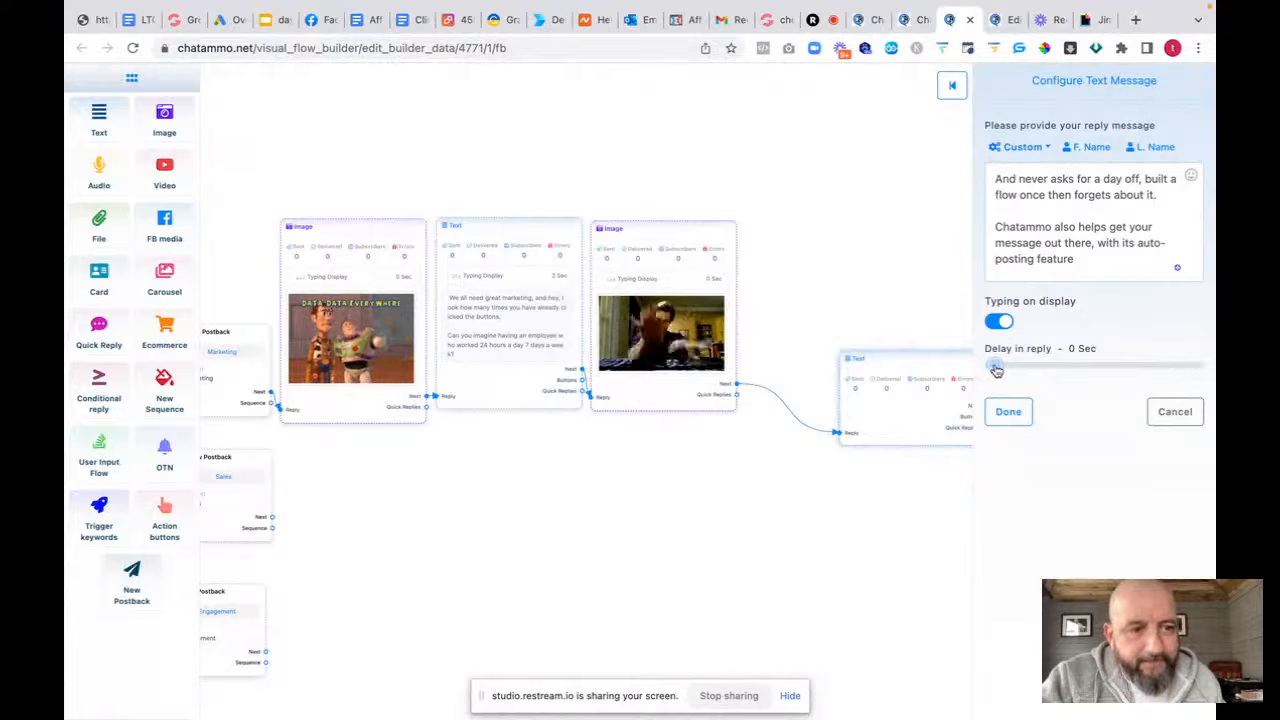
pyautogui.click(1008, 411)
pyautogui.moveTo(904, 353); pyautogui.dragTo(820, 240)
pyautogui.moveTo(666, 497); pyautogui.dragTo(938, 401)
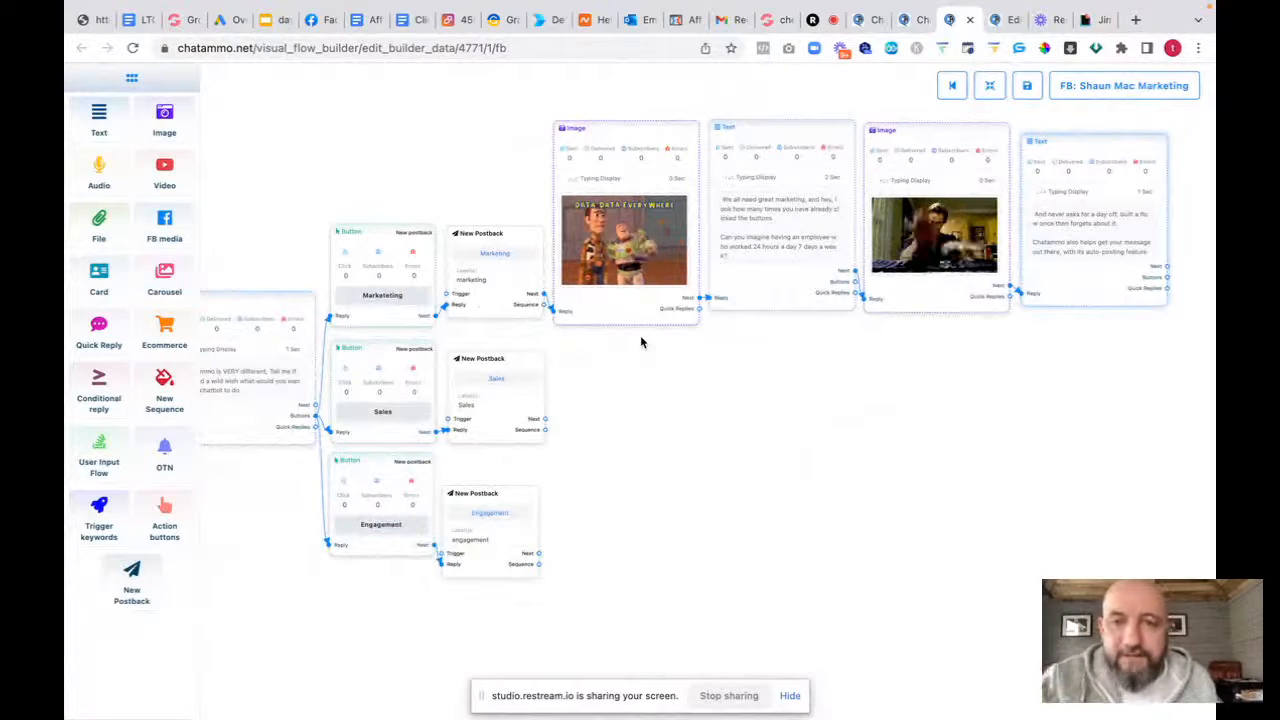
# Search GIPHY for 'sales' GIFs and browse the results
pyautogui.click(1090, 24)
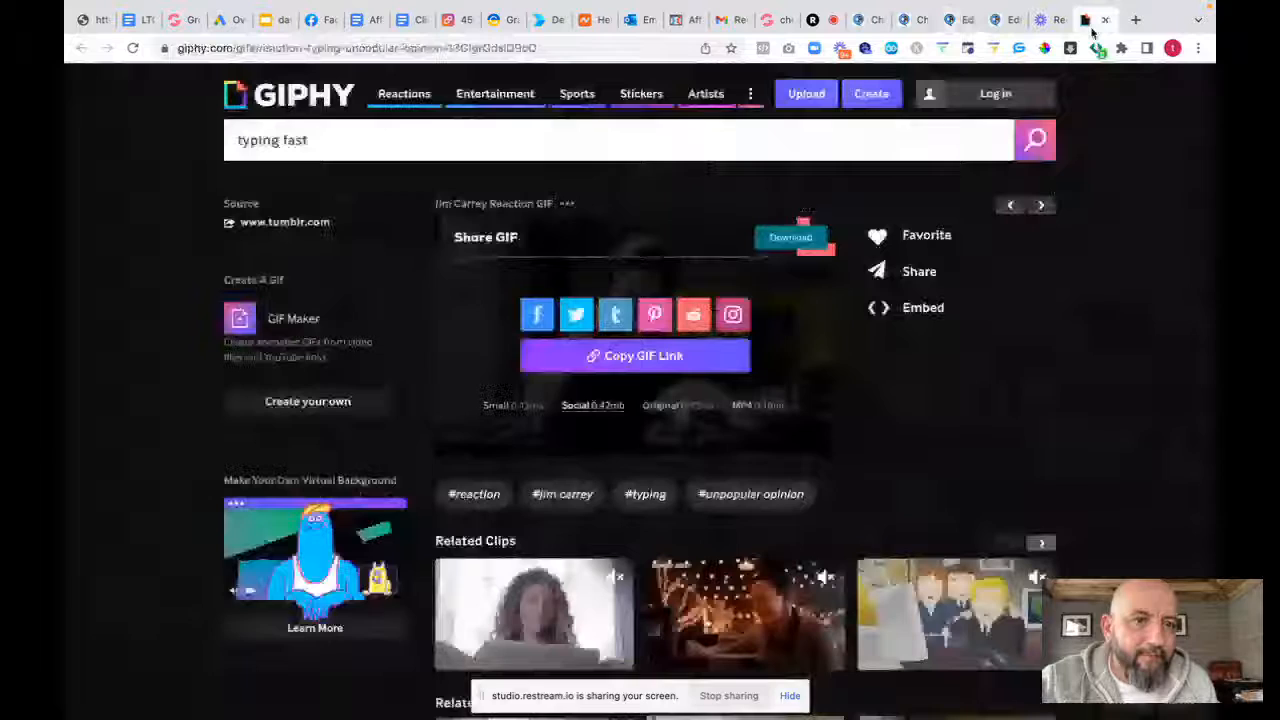
pyautogui.moveTo(310, 141); pyautogui.dragTo(200, 145)
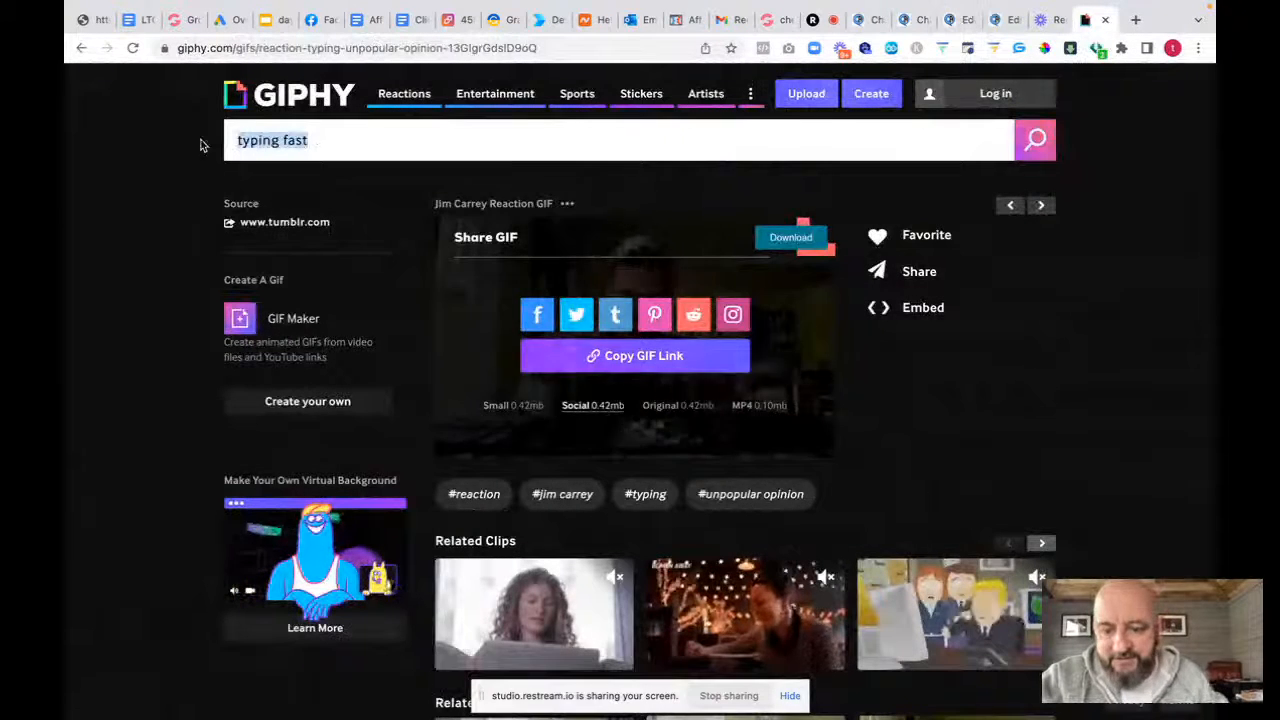
pyautogui.write('sales')
pyautogui.press('Return')
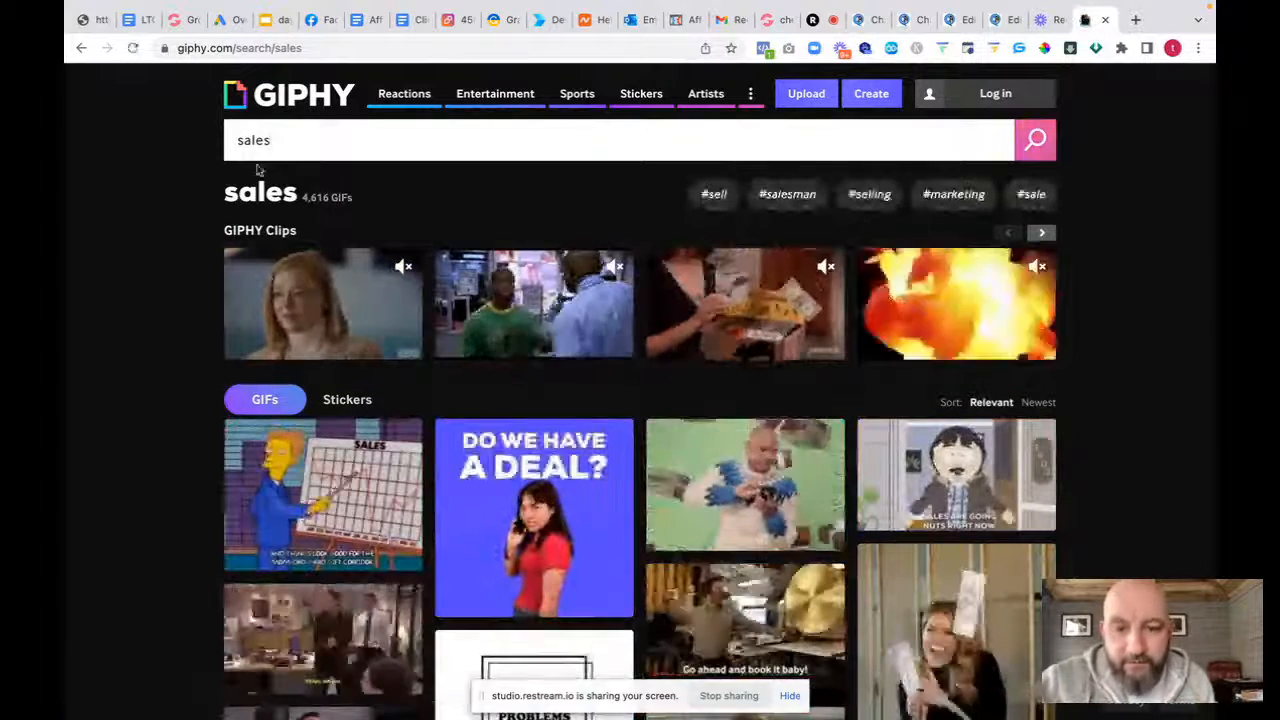
pyautogui.scroll(-3, 418, 253)
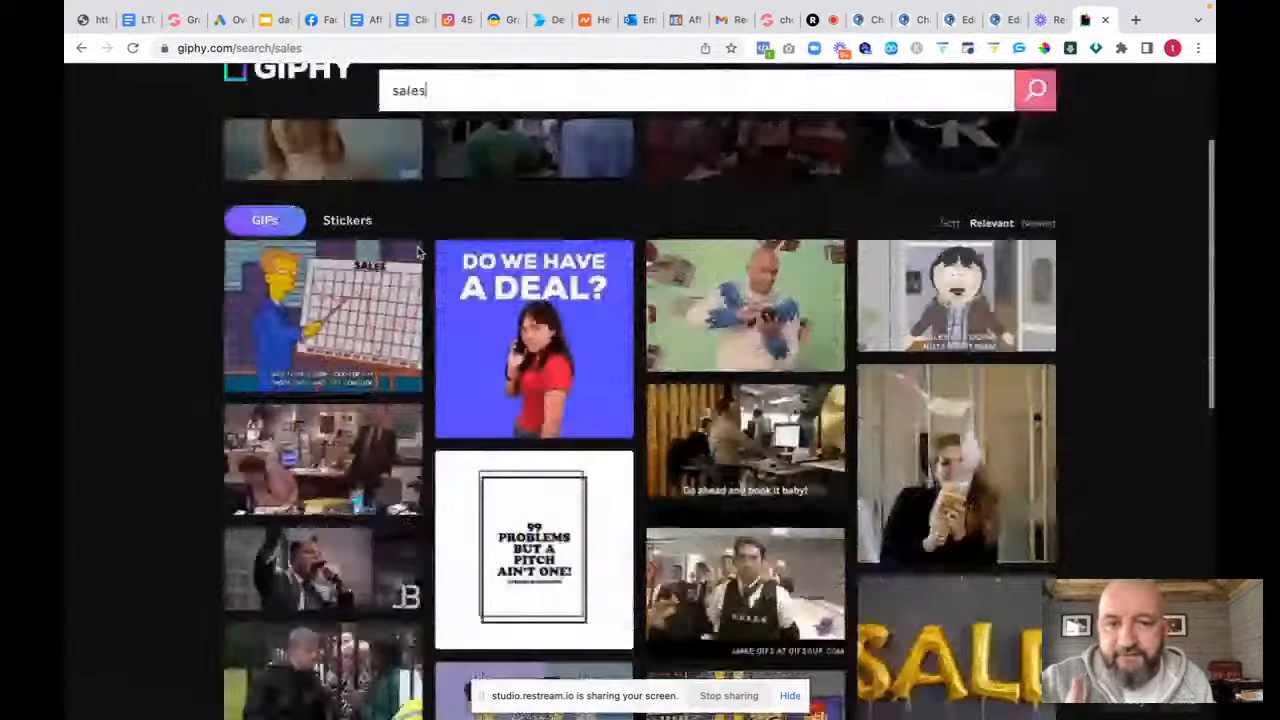
pyautogui.scroll(-2, 418, 253)
pyautogui.scroll(-1, 418, 253)
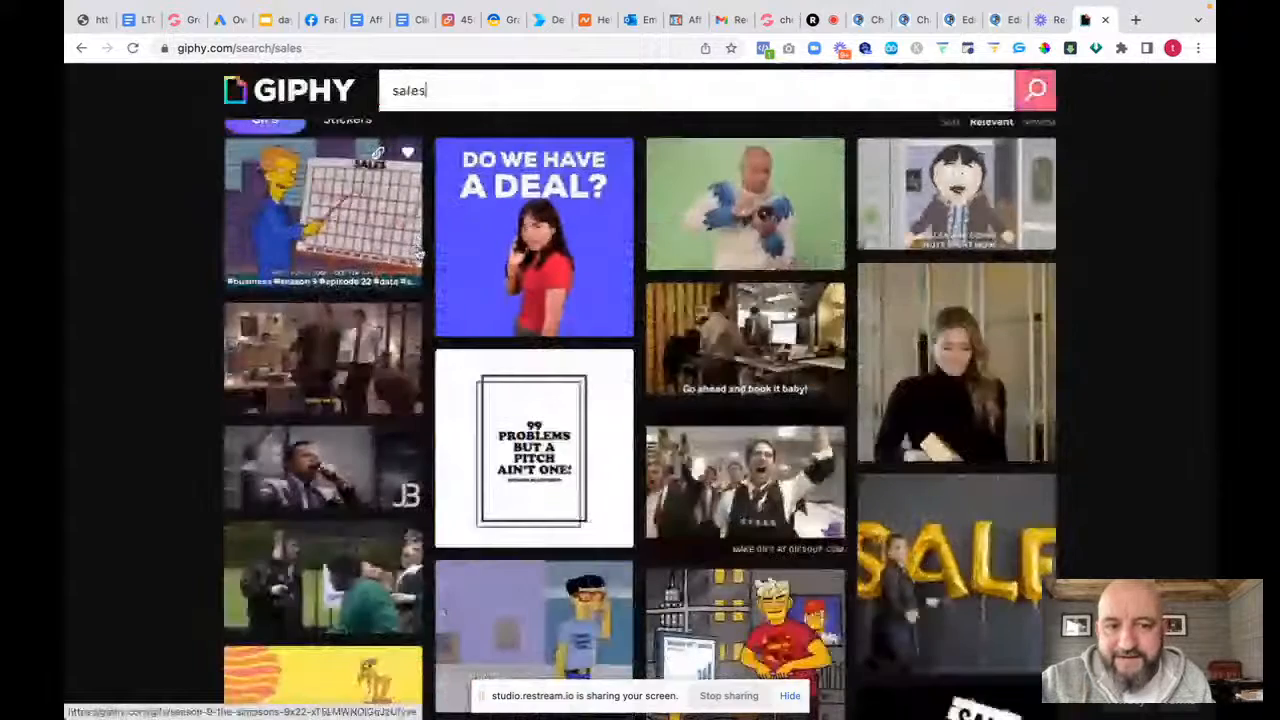
pyautogui.scroll(-1, 418, 253)
pyautogui.scroll(-1, 418, 253)
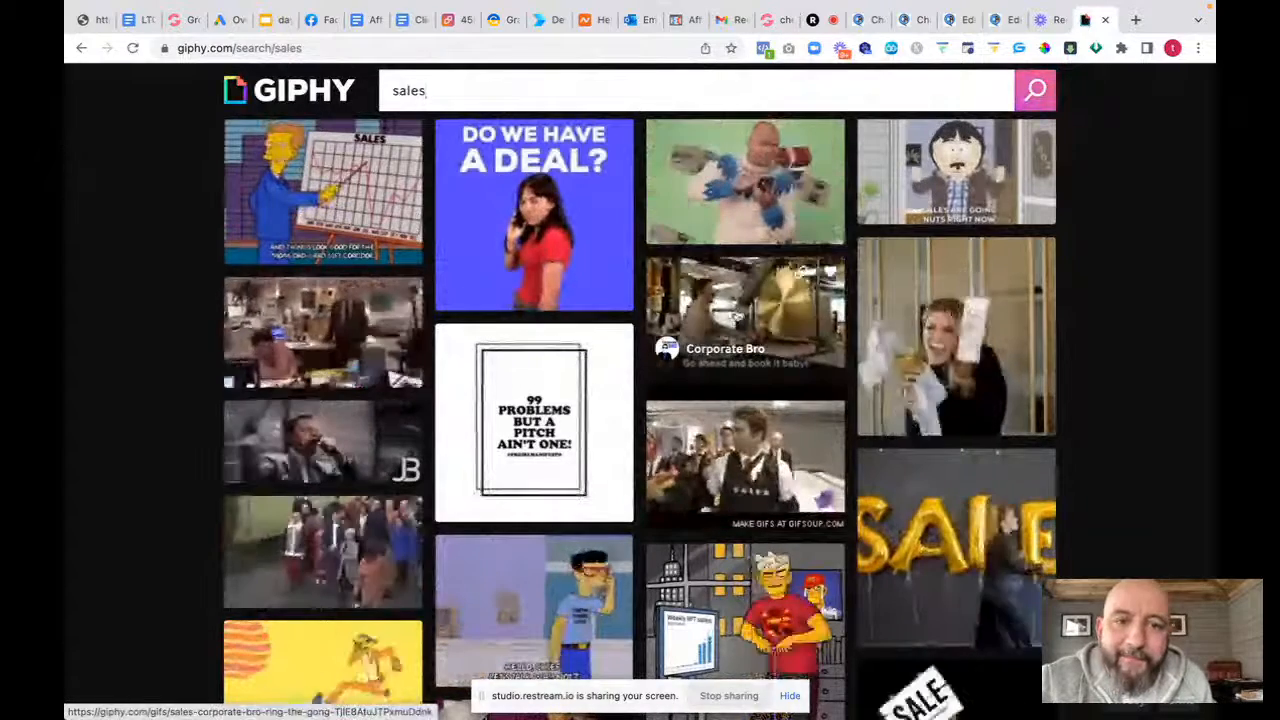
# Copy the Corporate Bro 'Go ahead and book it baby!' GIF link and return to ChatAmmo
pyautogui.click(737, 314)
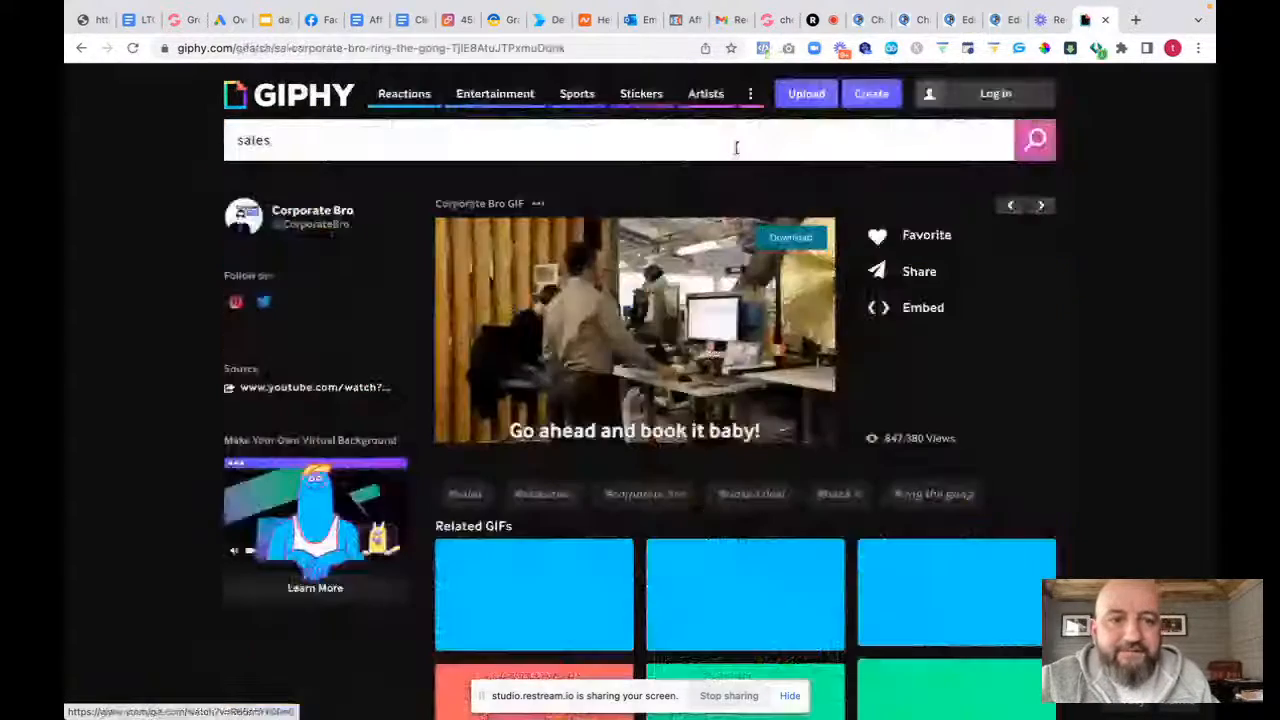
pyautogui.click(905, 271)
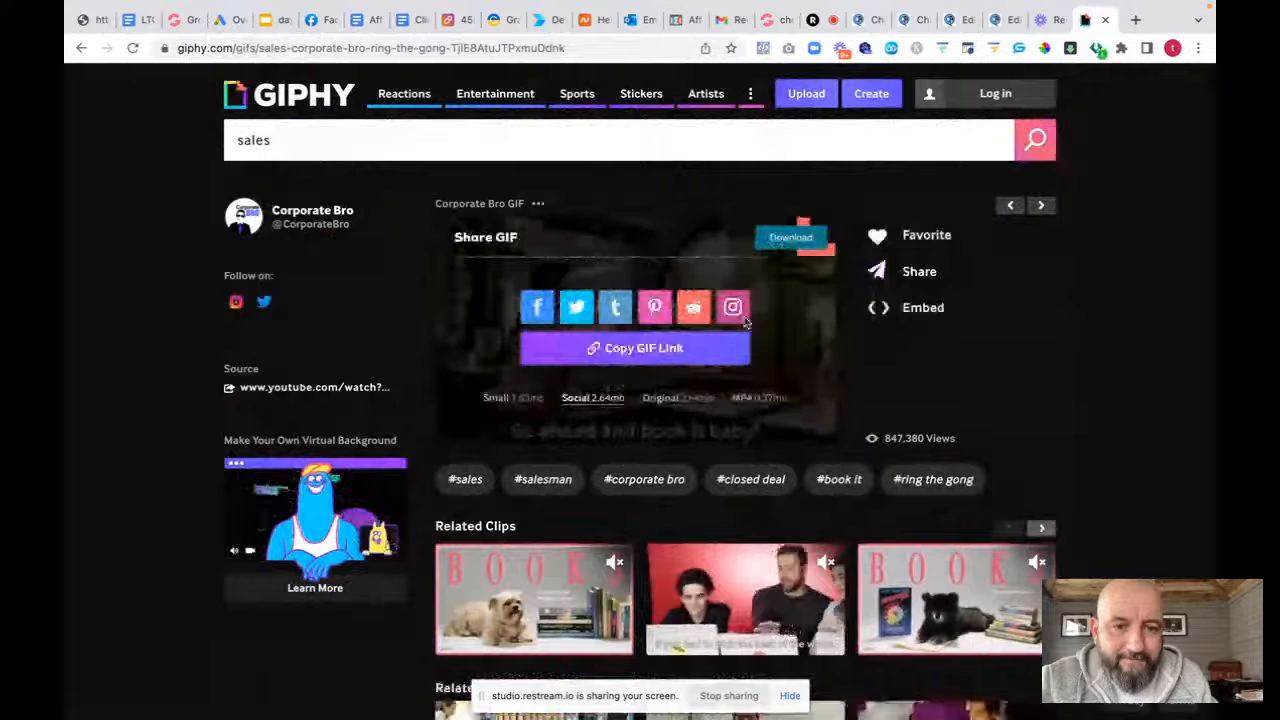
pyautogui.click(636, 352)
pyautogui.click(950, 19)
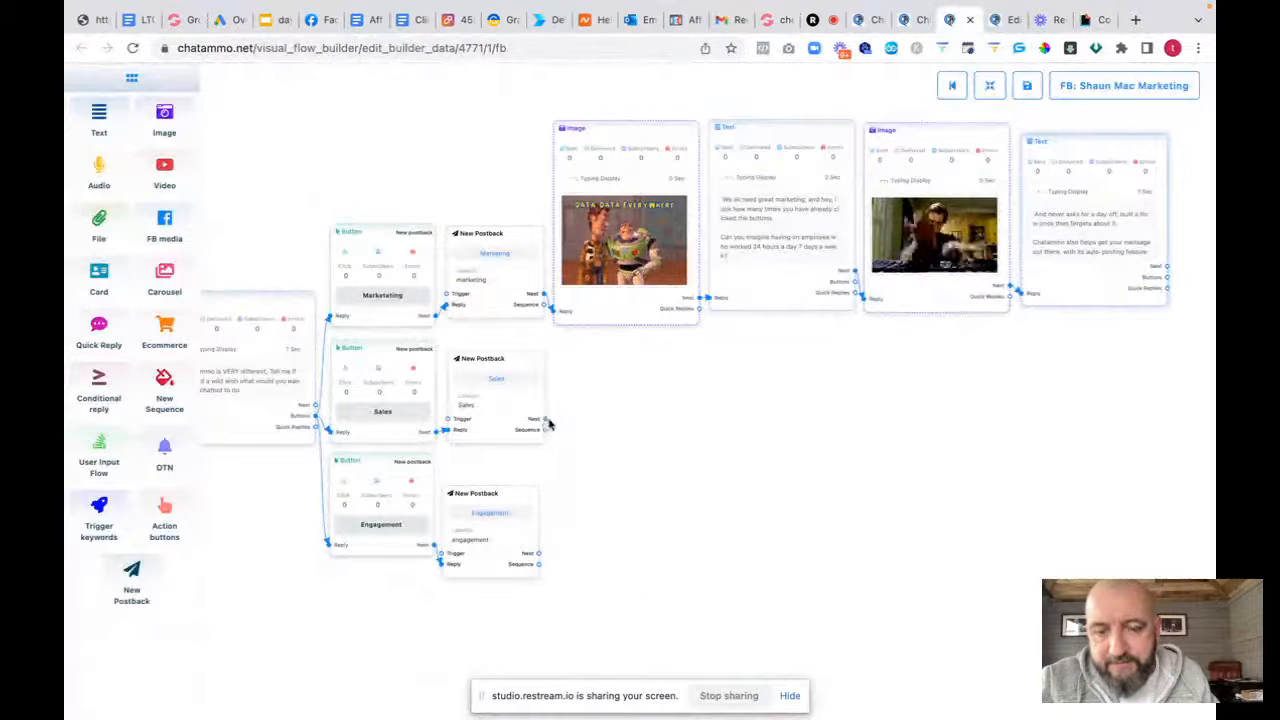
# Add the Sales 'book it' GIF image with typing display on, followed by a new text step
pyautogui.moveTo(548, 424); pyautogui.dragTo(605, 455)
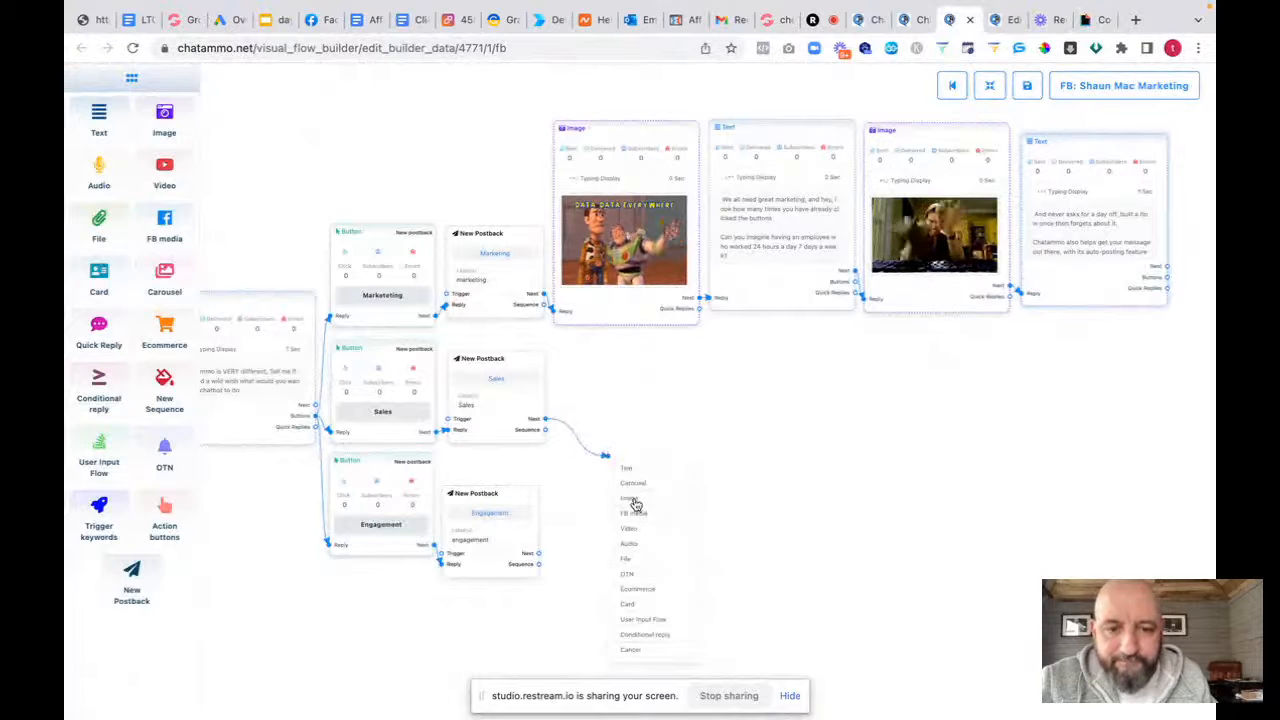
pyautogui.click(634, 502)
pyautogui.moveTo(700, 551); pyautogui.dragTo(628, 417)
pyautogui.click(666, 393)
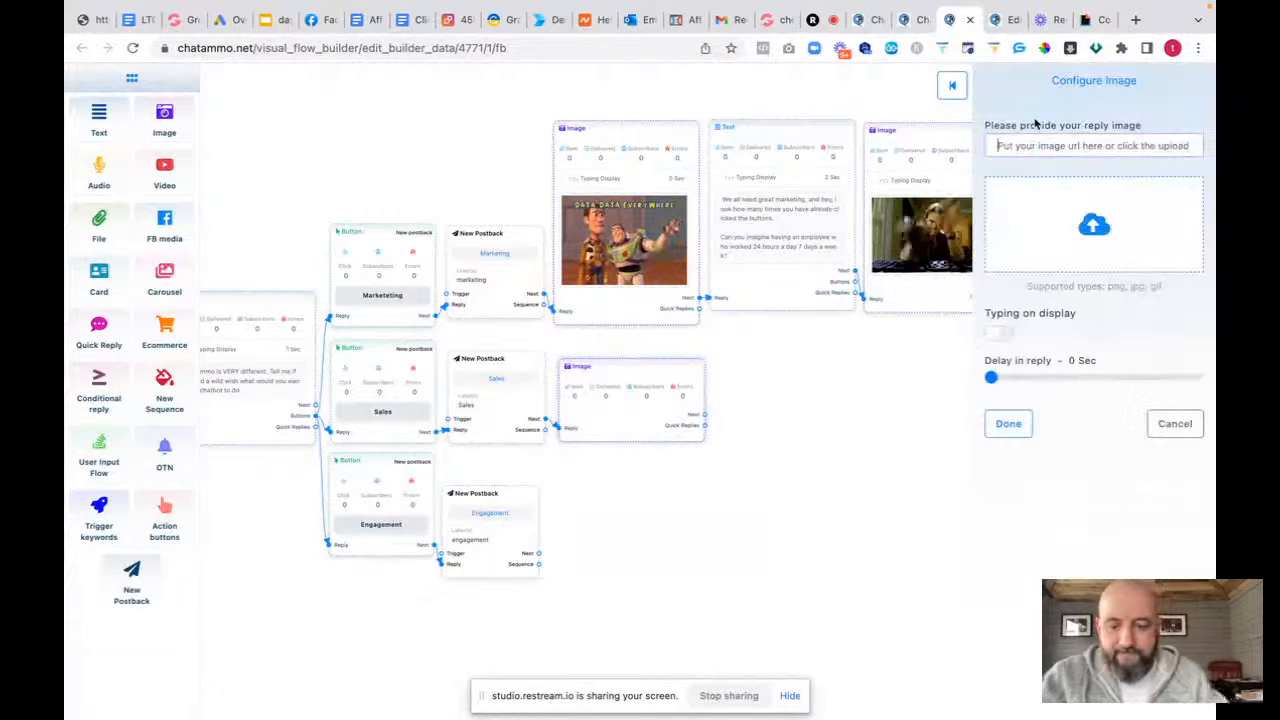
pyautogui.hotkey('ctrl', 'v')
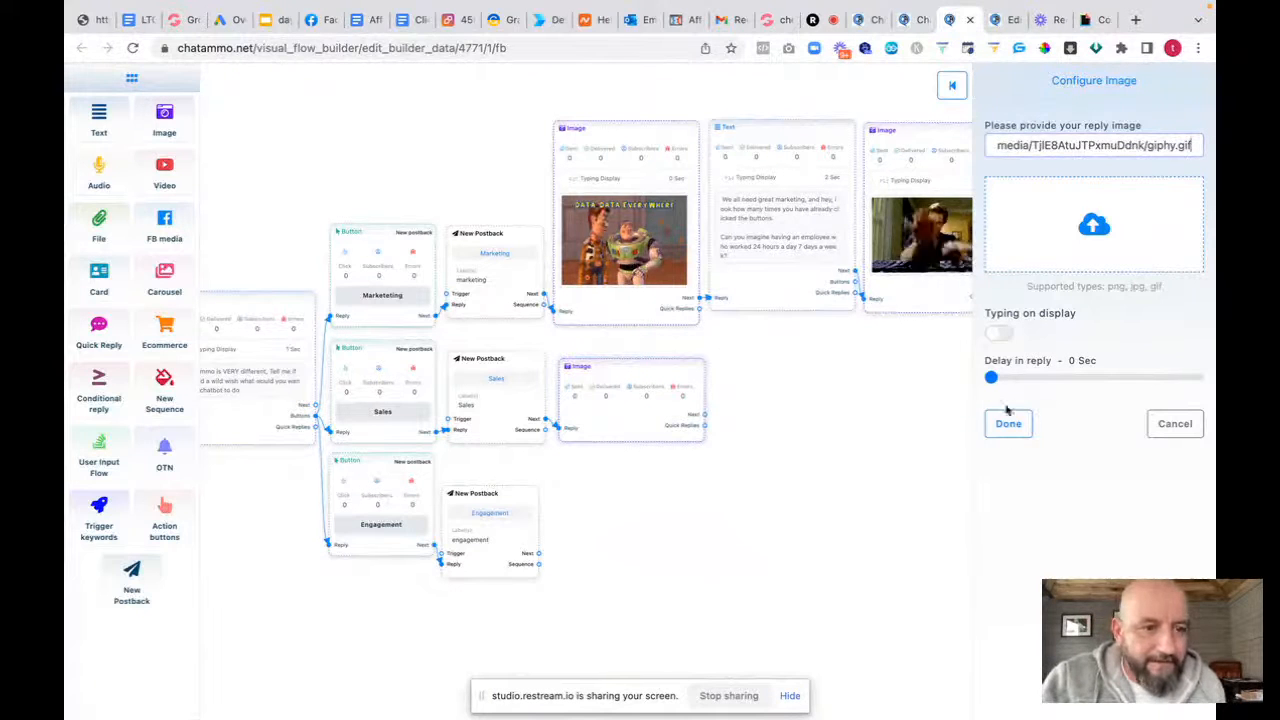
pyautogui.click(998, 335)
pyautogui.click(1008, 423)
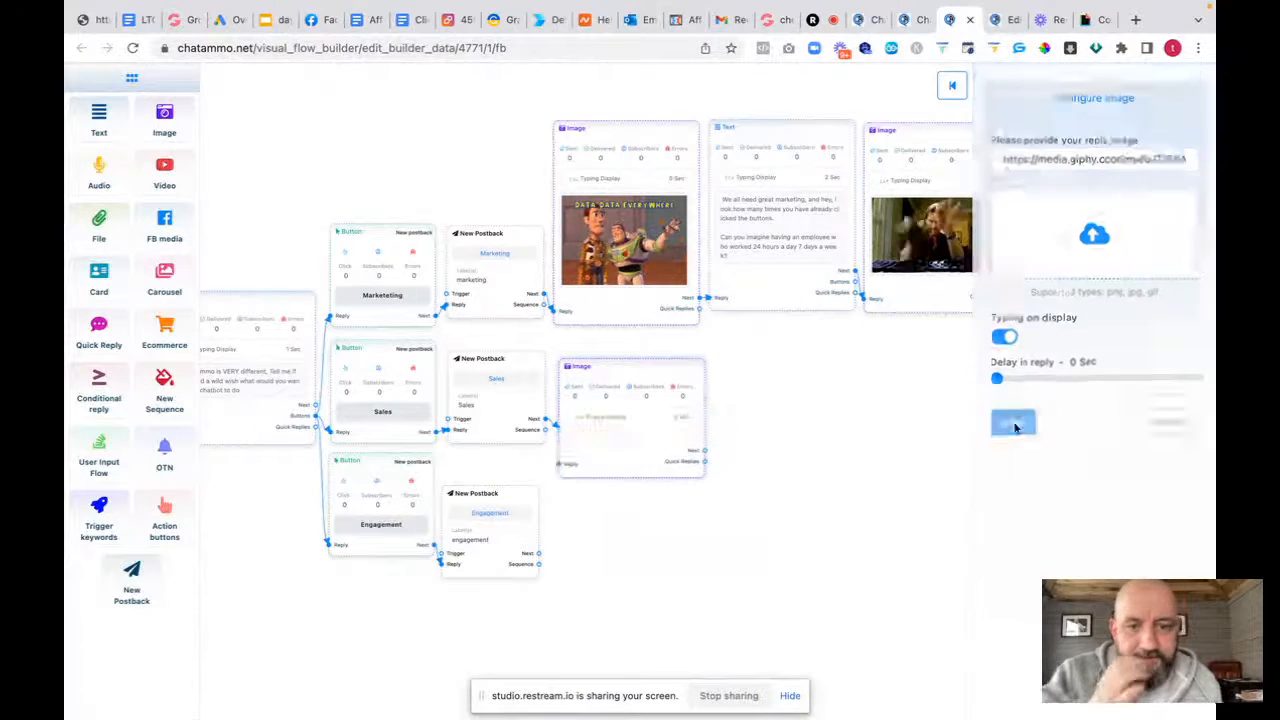
pyautogui.moveTo(650, 345); pyautogui.dragTo(651, 339)
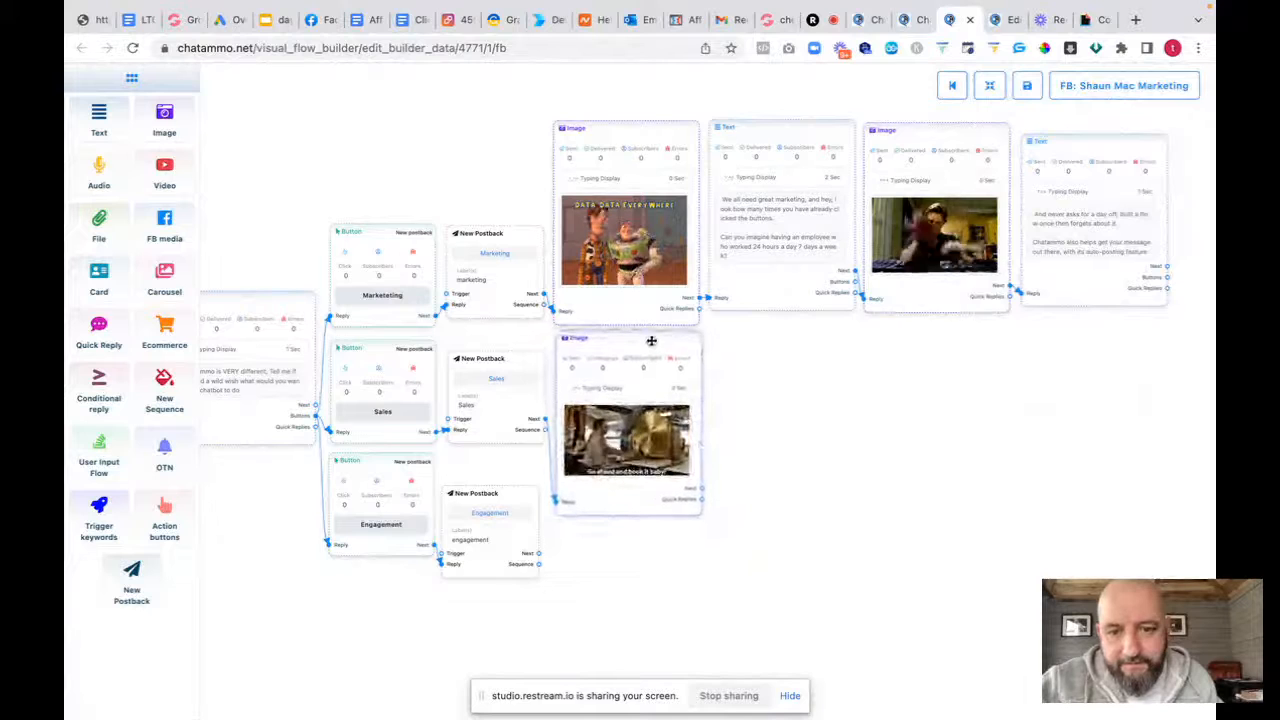
pyautogui.moveTo(704, 495); pyautogui.dragTo(785, 397)
pyautogui.click(790, 413)
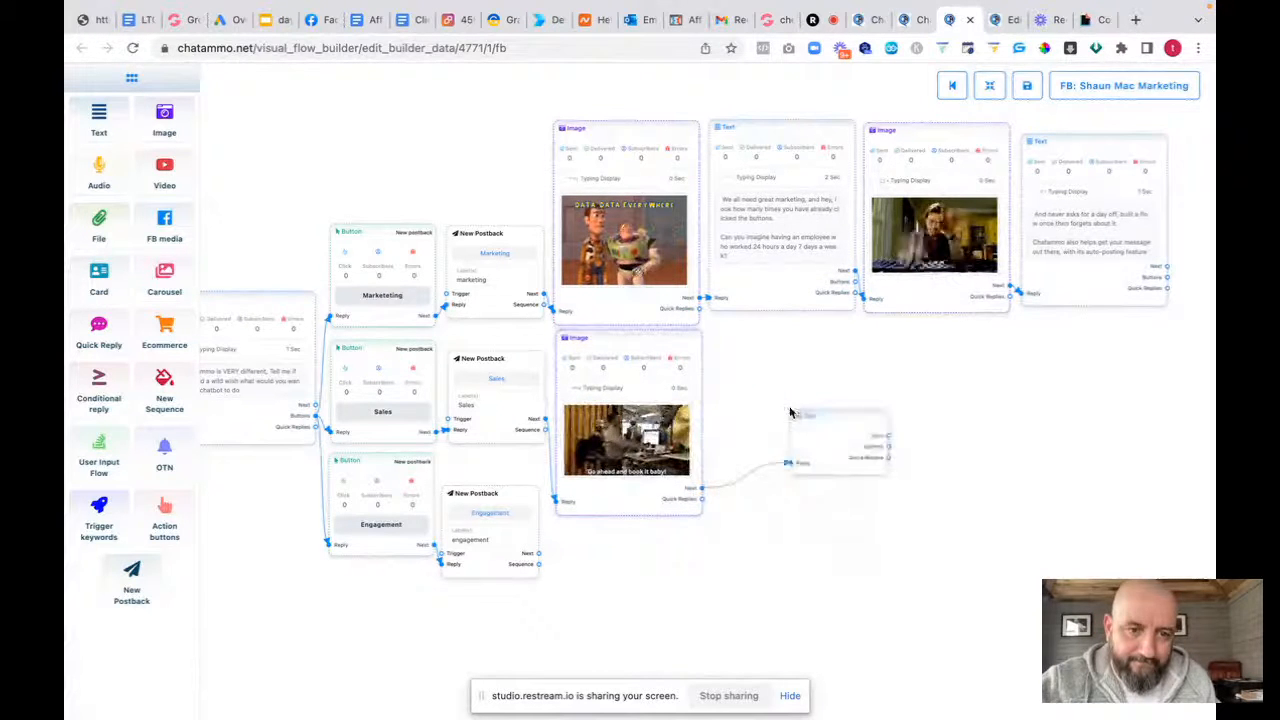
# Write the question about chatammo being the only chatbot with a fully integrated e-commerce store
pyautogui.doubleClick(844, 470)
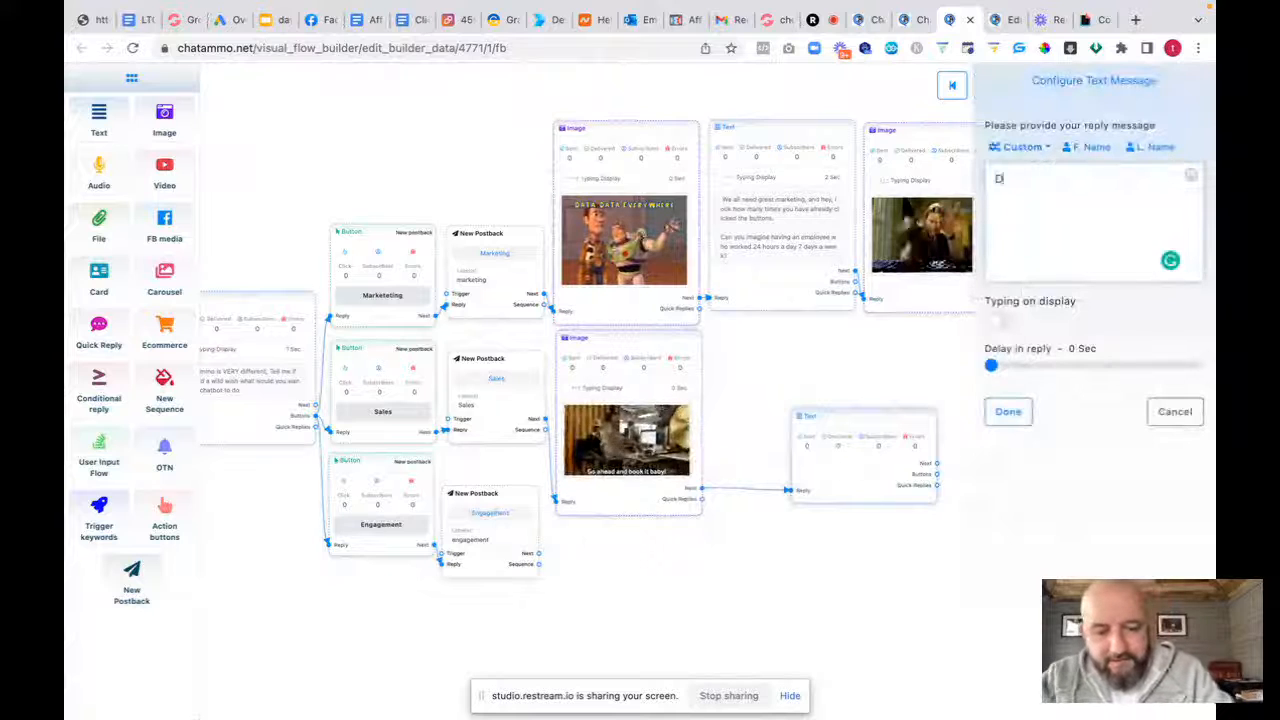
pyautogui.write('Dis you kno')
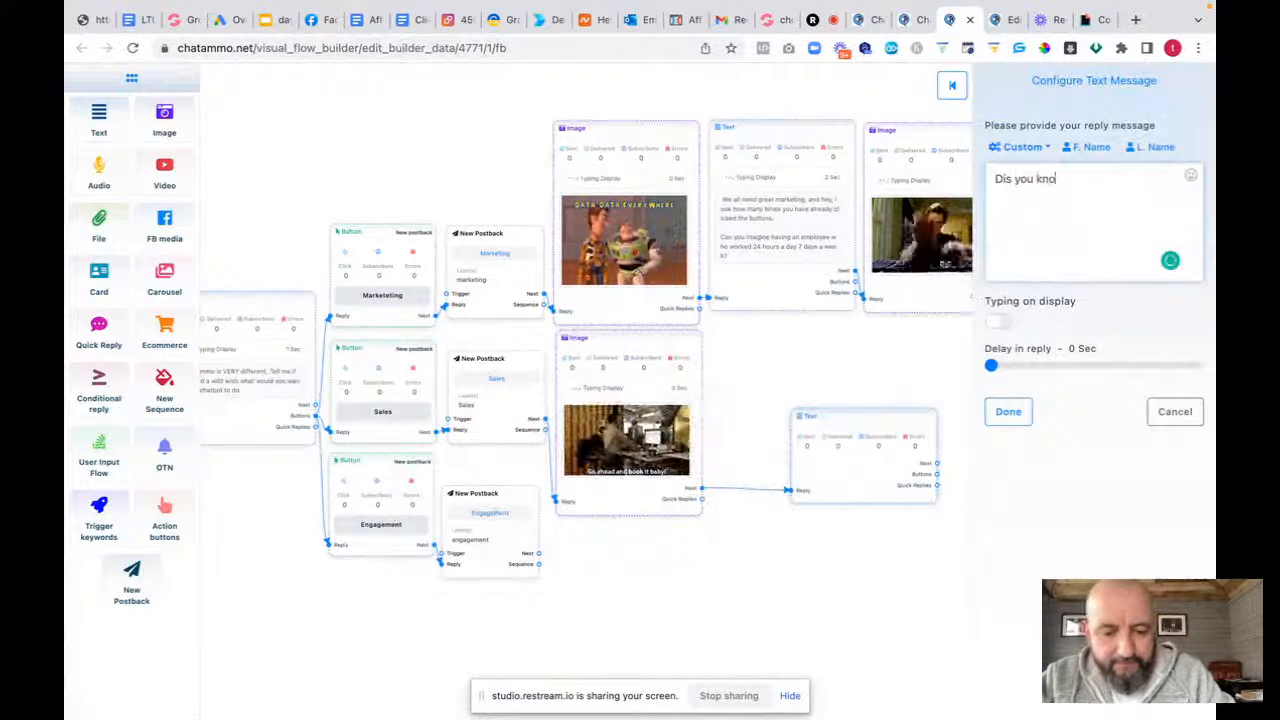
pyautogui.write('w that')
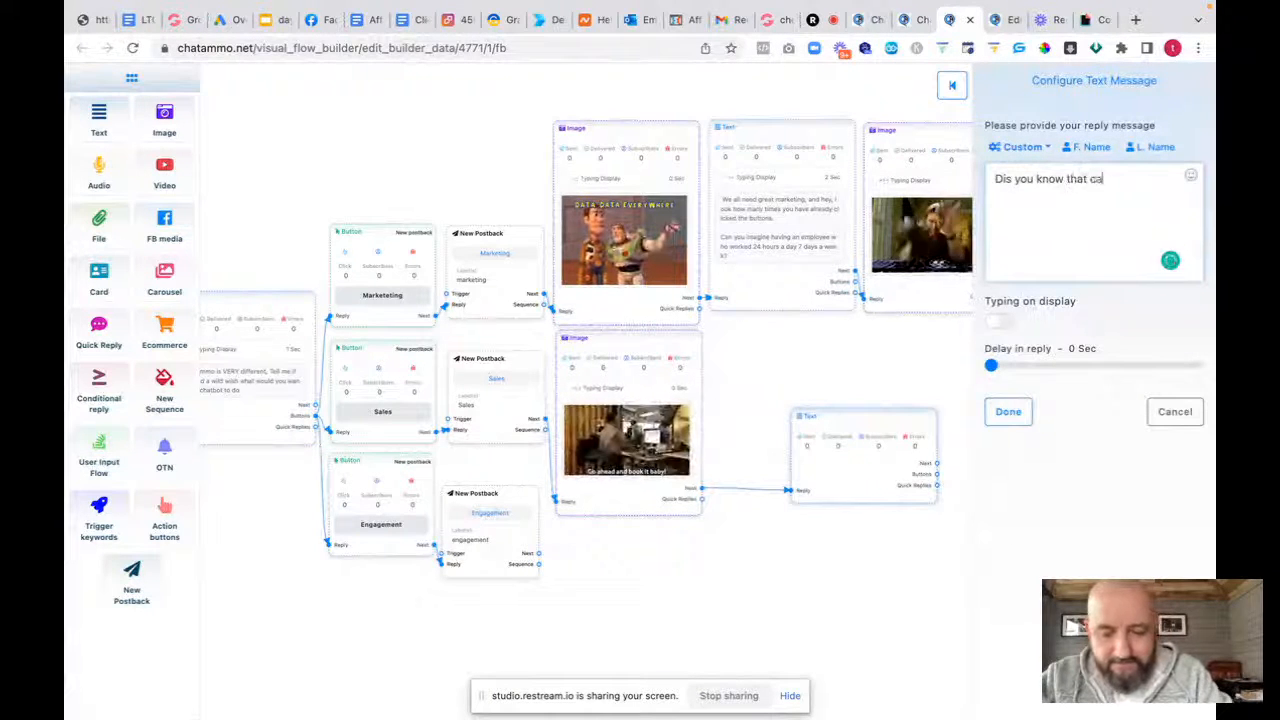
pyautogui.write(' chata')
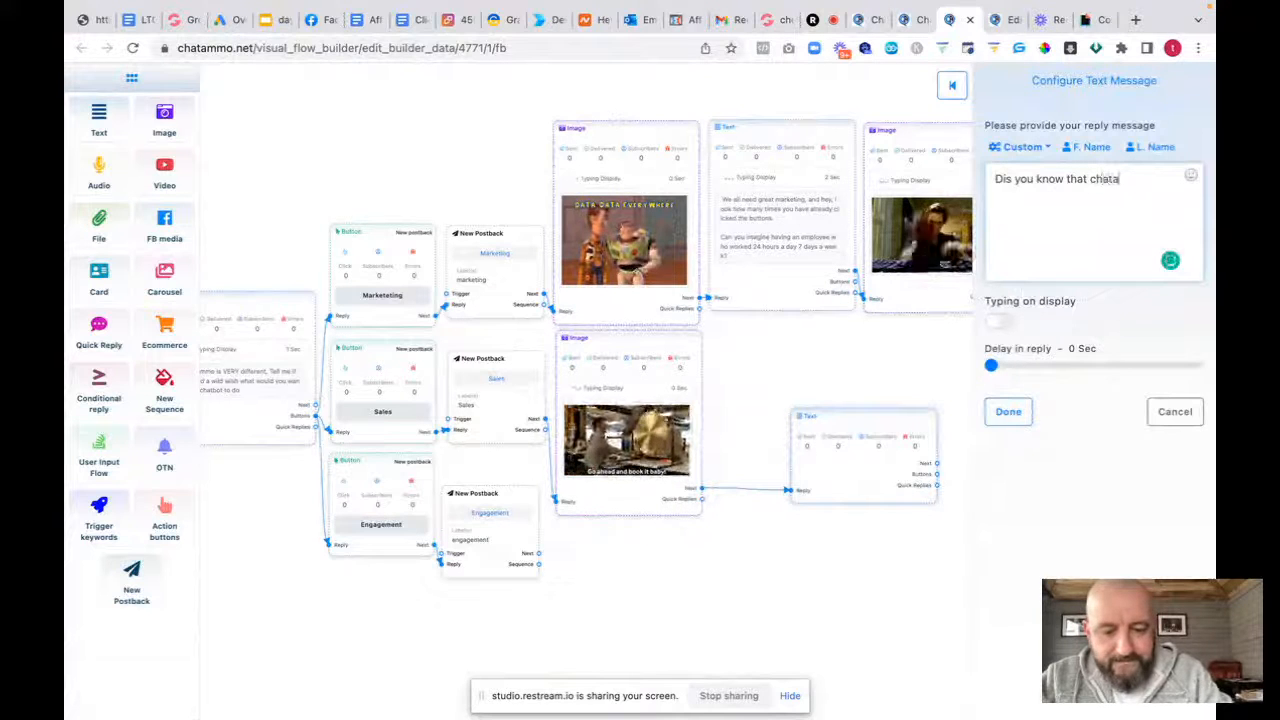
pyautogui.write('mmo, is ')
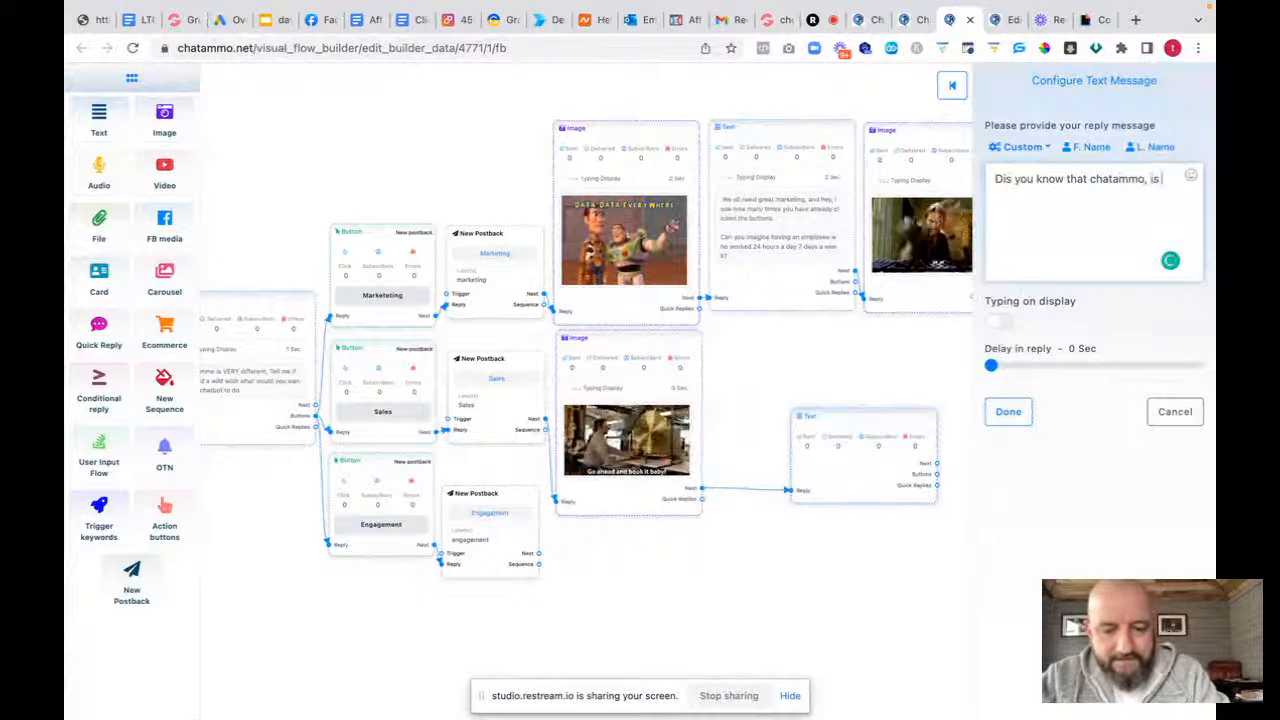
pyautogui.write('the only ch')
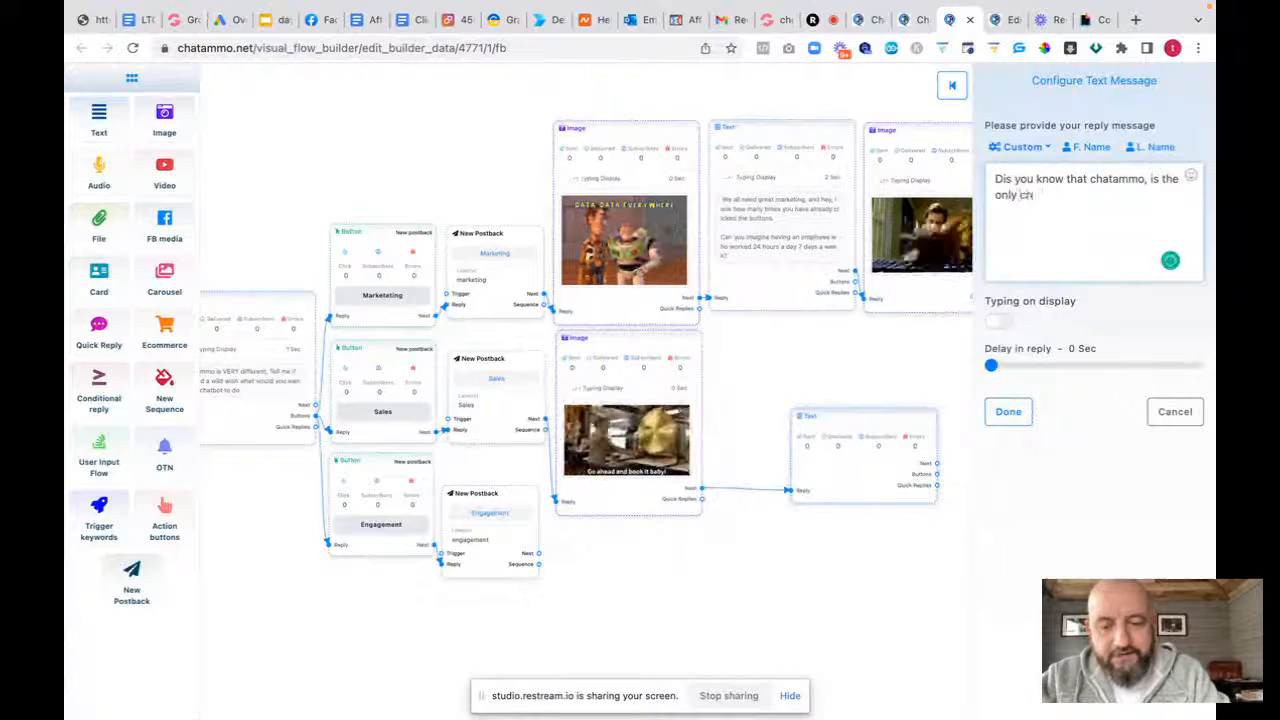
pyautogui.write('atbot')
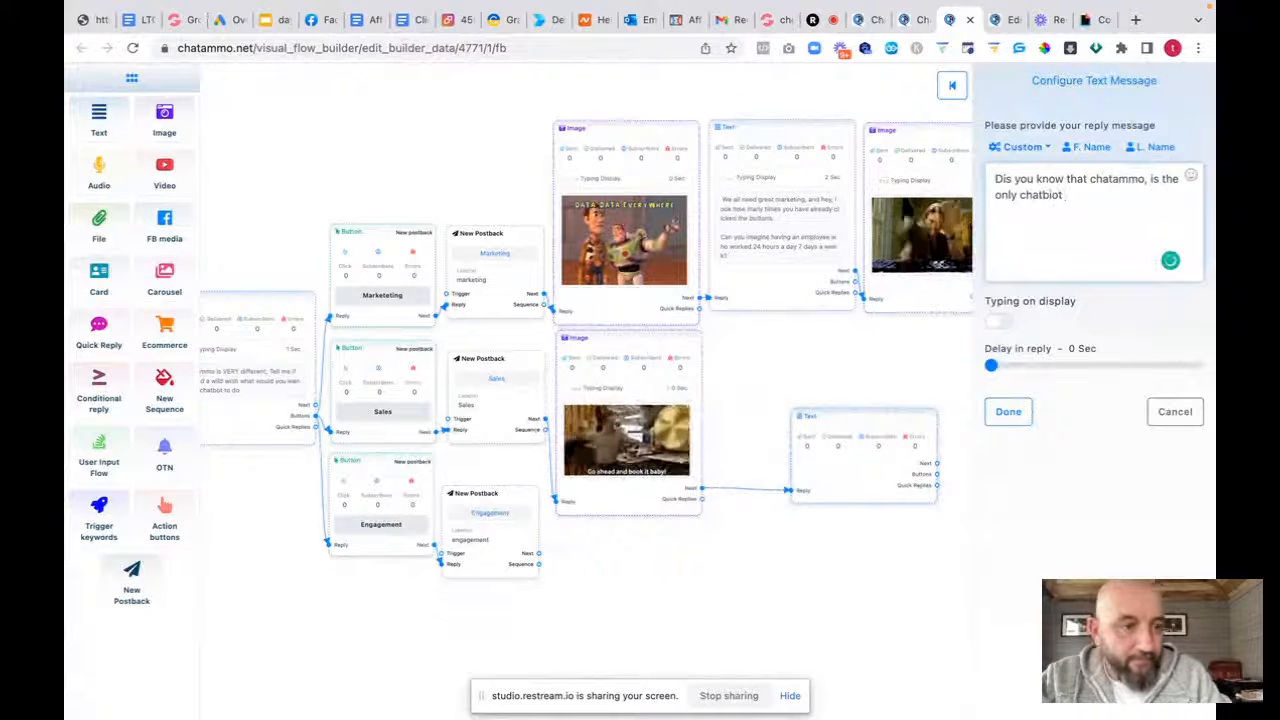
pyautogui.write('ot ')
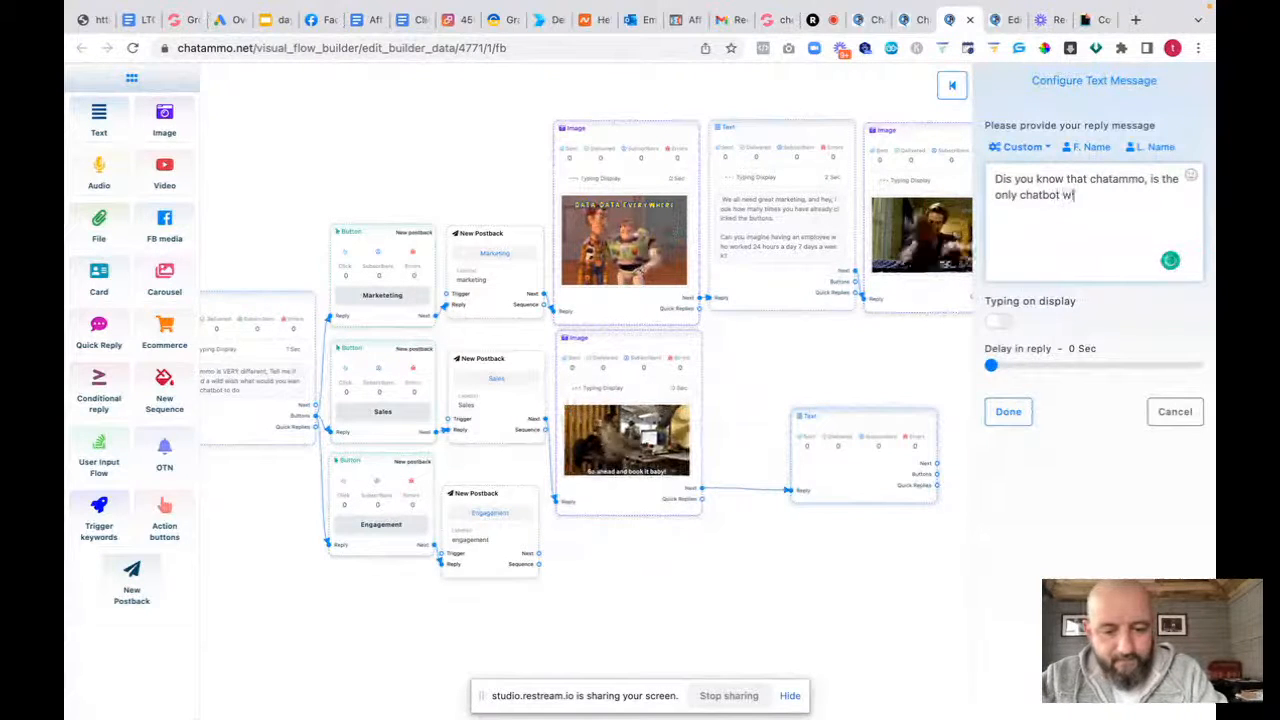
pyautogui.write('with a full')
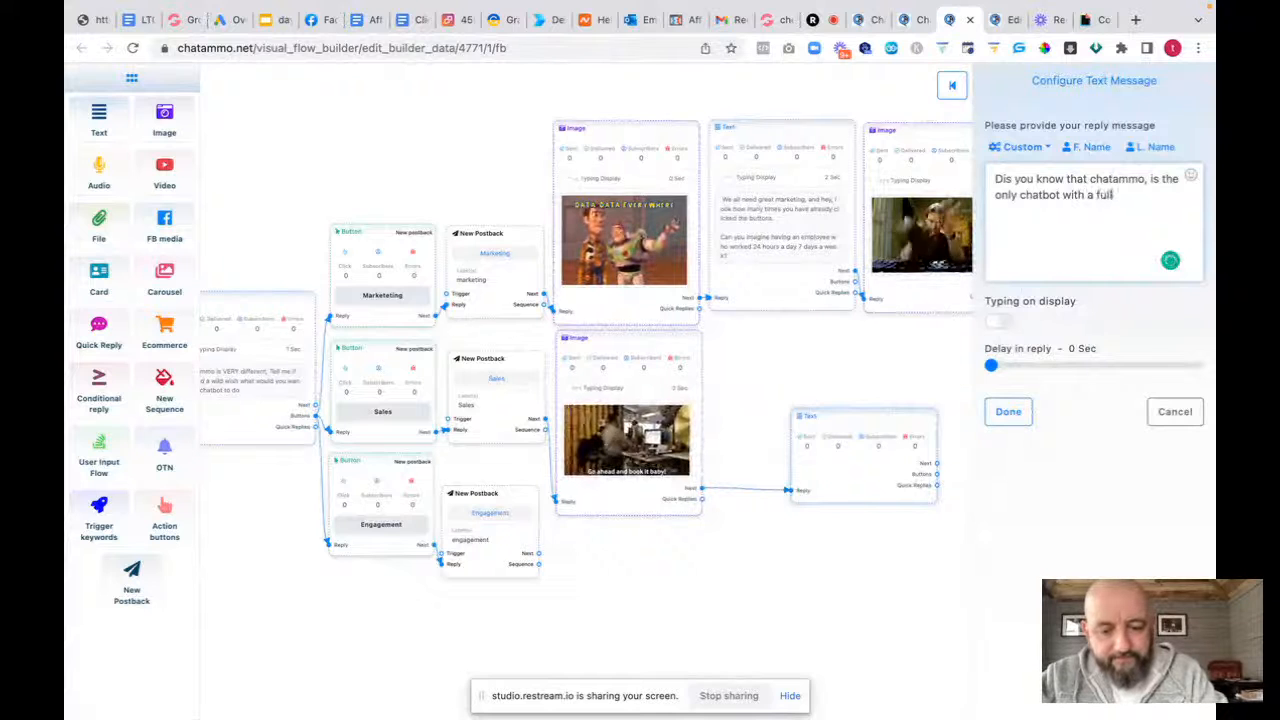
pyautogui.write('y inter')
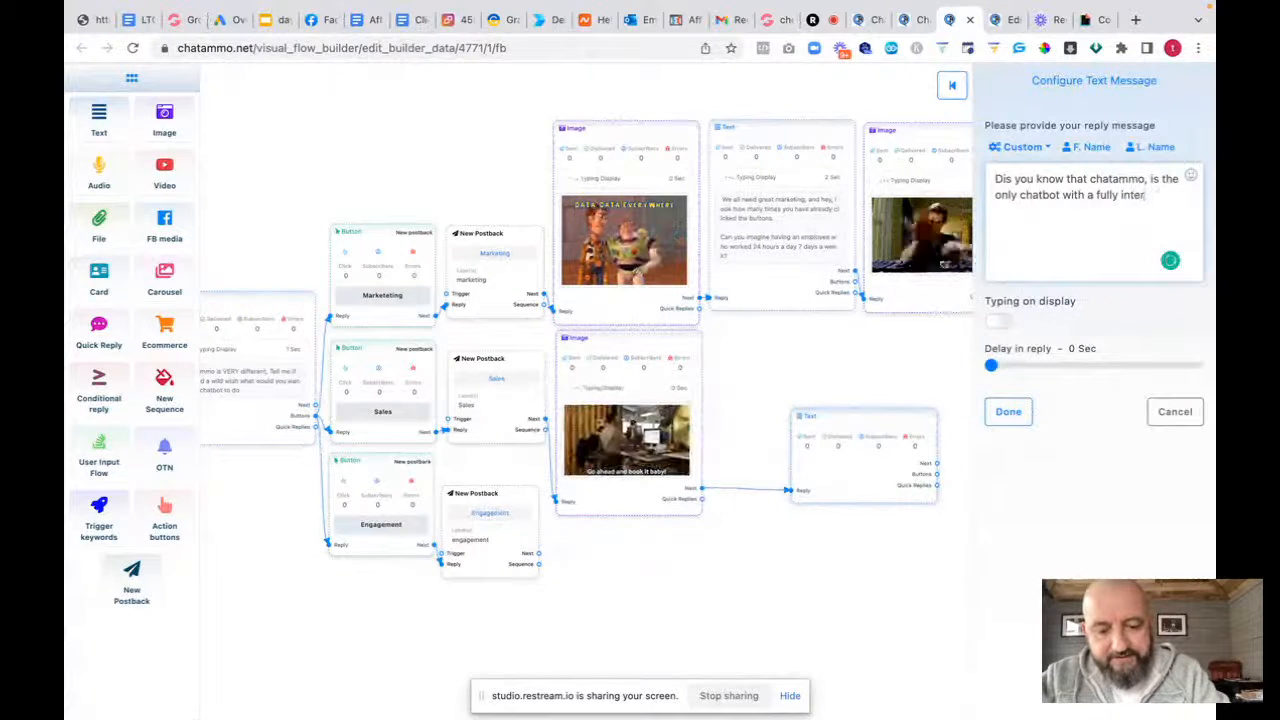
pyautogui.write('gra')
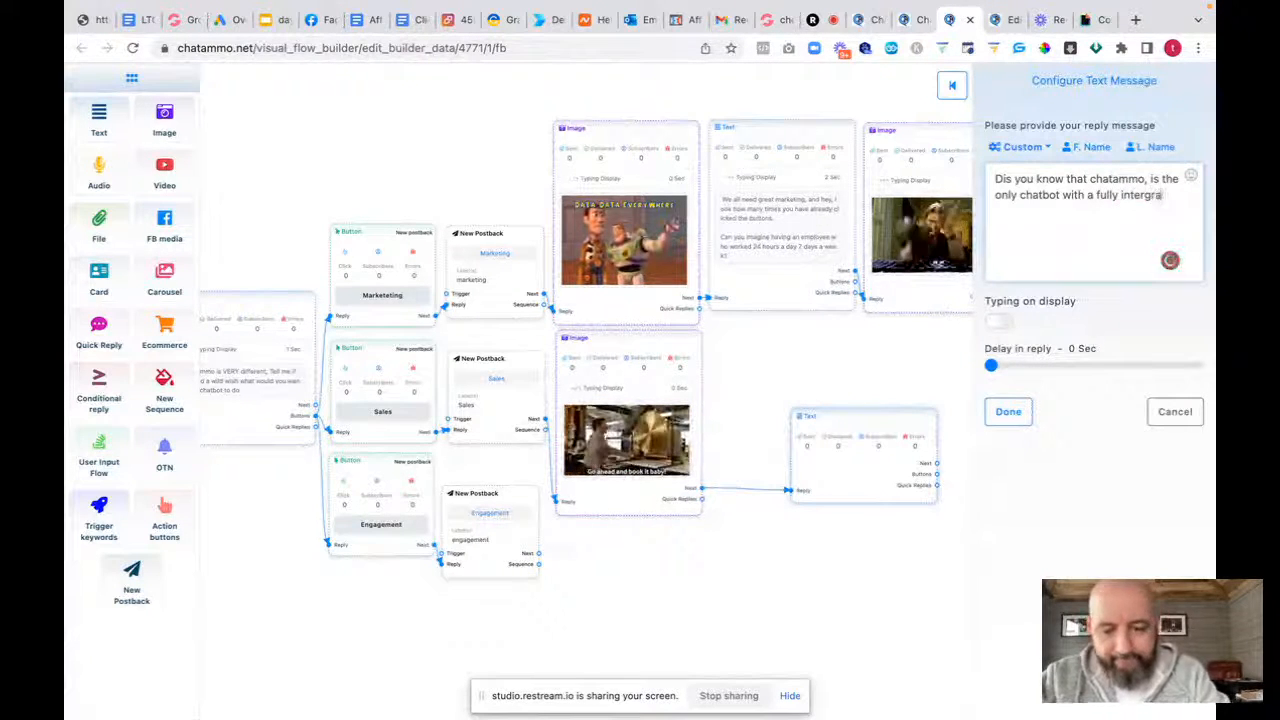
pyautogui.write('ted ')
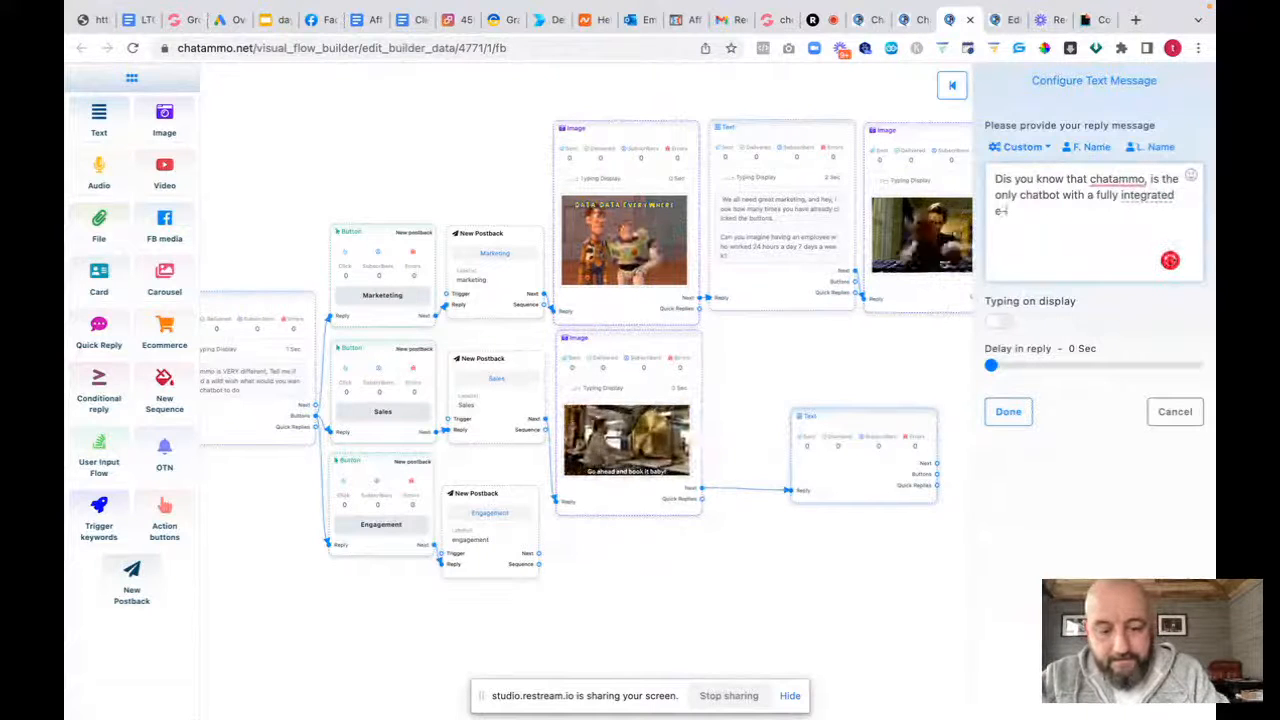
pyautogui.write('e-commerce store')
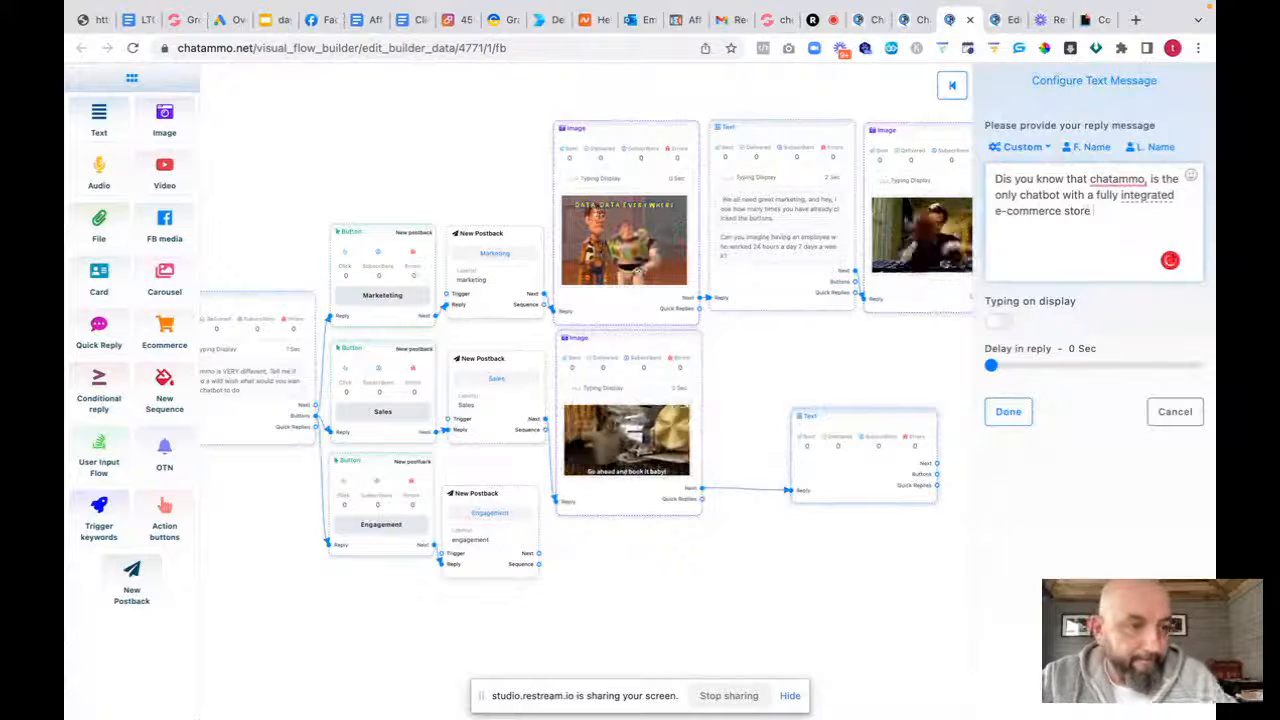
pyautogui.click(1110, 182)
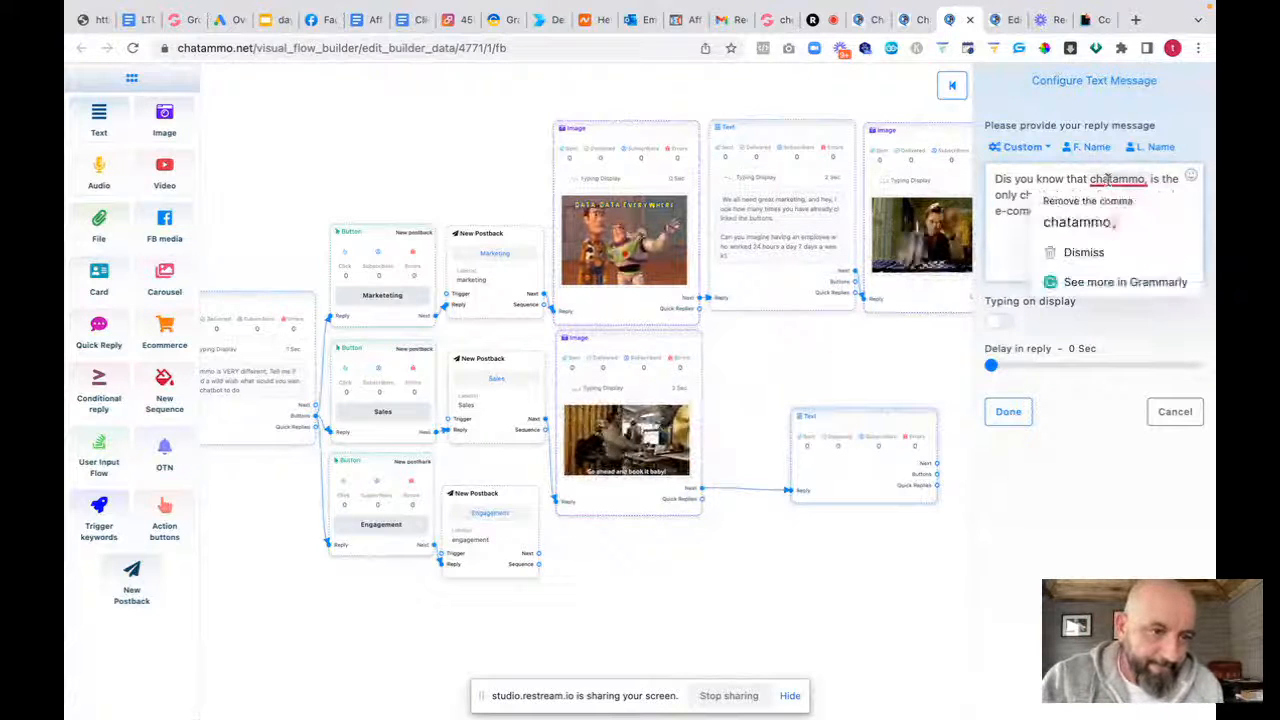
pyautogui.click(1097, 218)
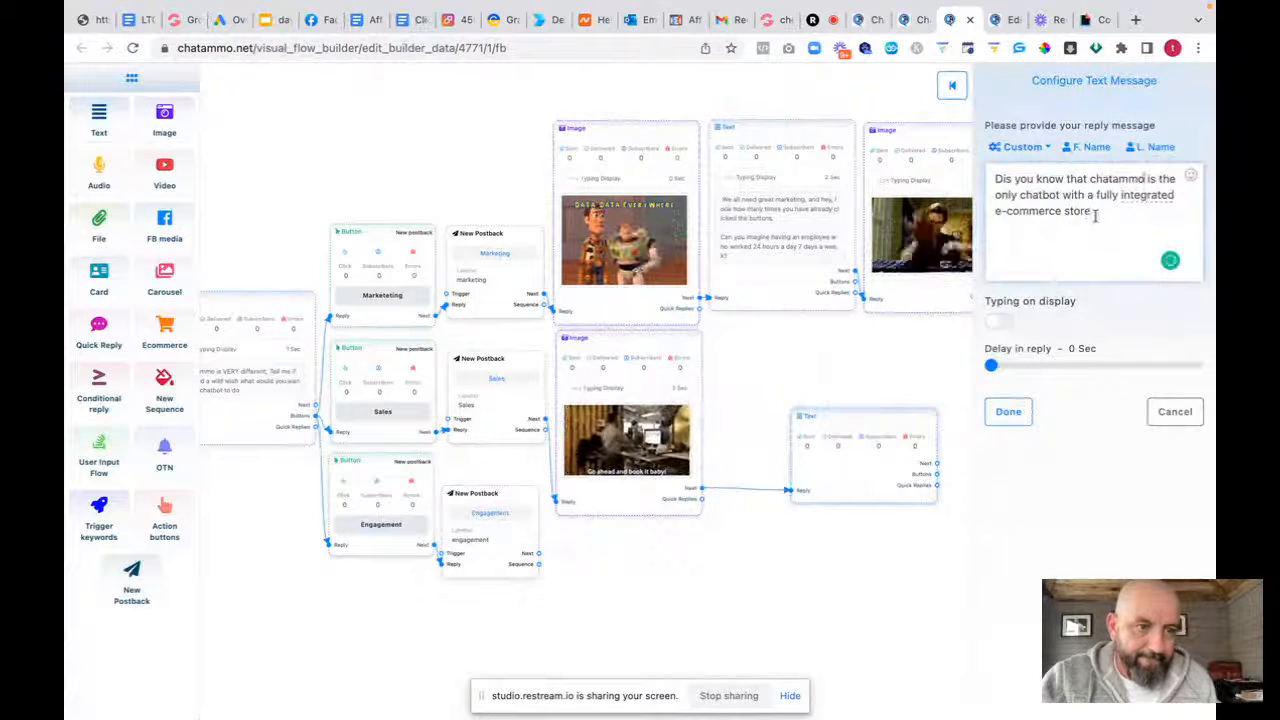
pyautogui.write('?')
pyautogui.press('Return')
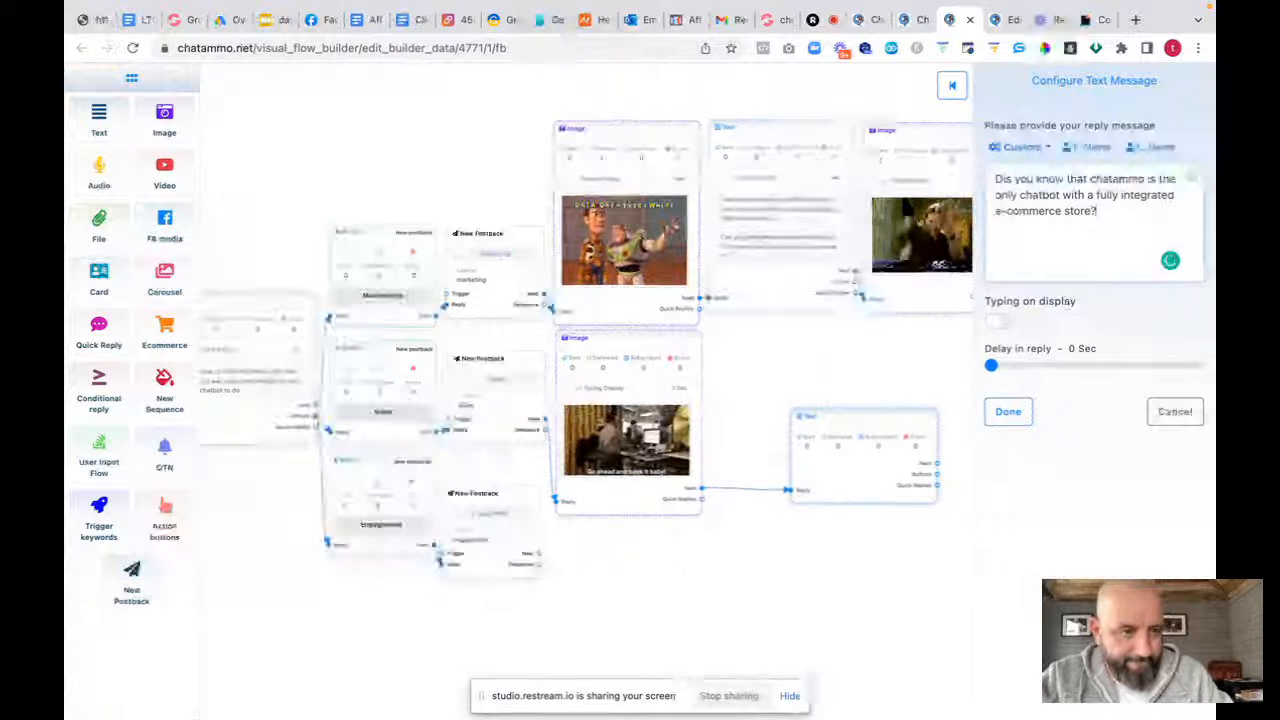
# Correct 'Dis' to 'Did', turn on typing display, save, and place it beside the Sales GIF
pyautogui.click(1000, 180)
pyautogui.click(1006, 220)
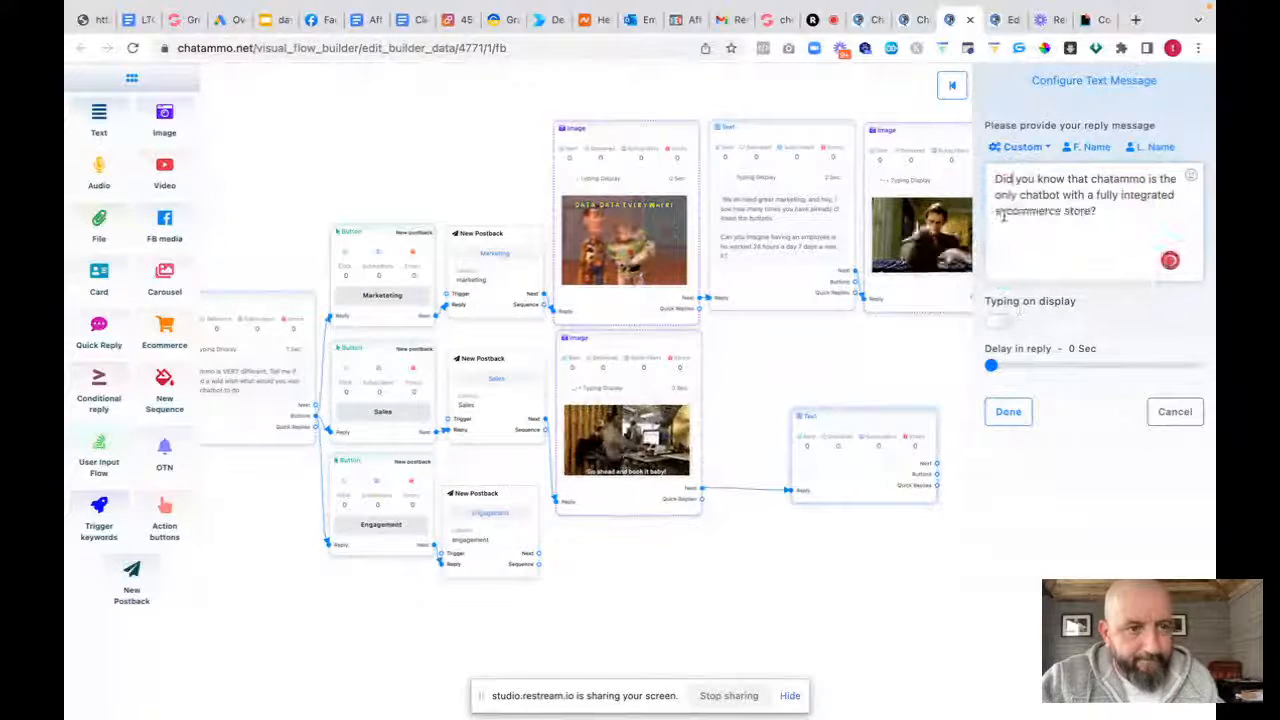
pyautogui.click(998, 322)
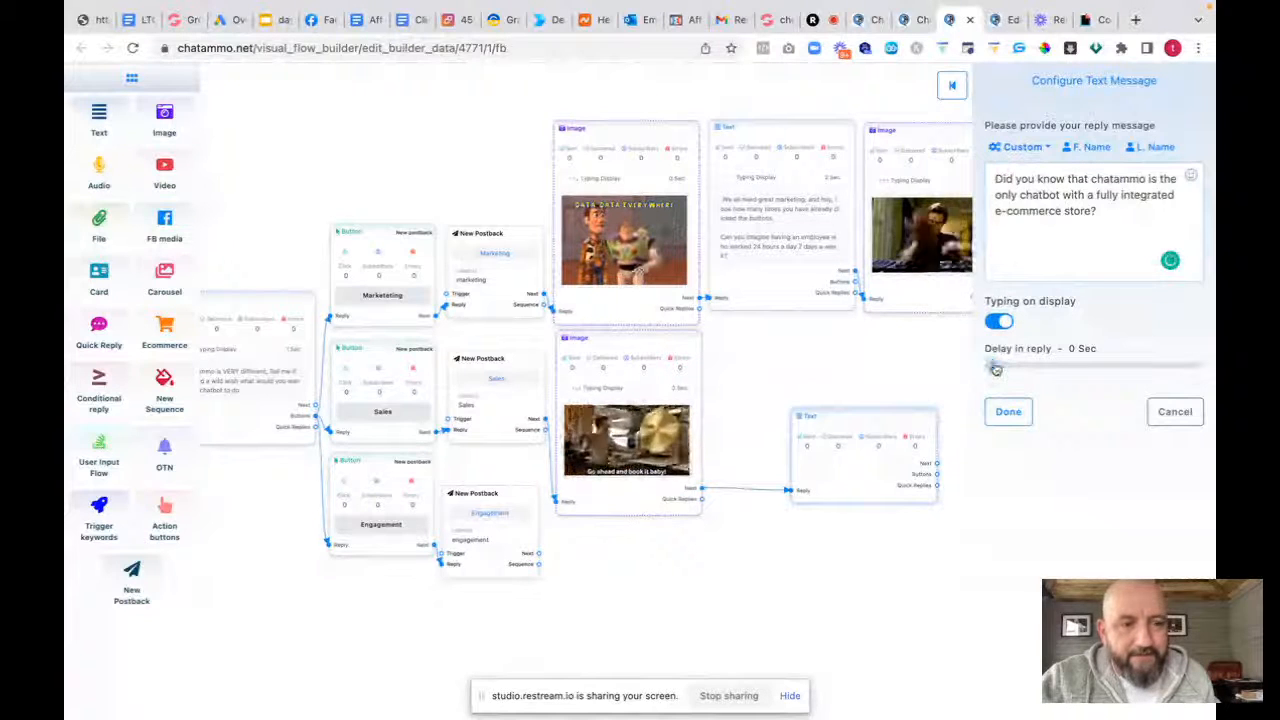
pyautogui.click(1008, 411)
pyautogui.moveTo(860, 413); pyautogui.dragTo(787, 345)
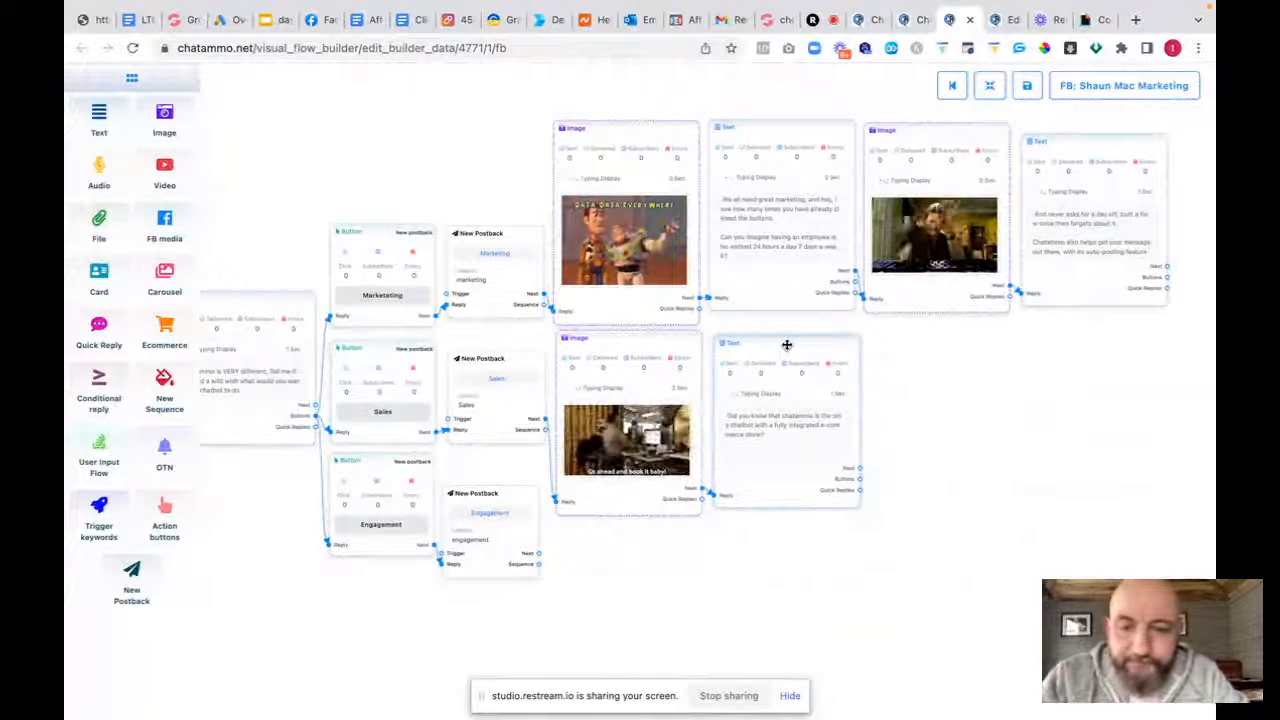
# Open the e-commerce dashboard and switch to the Davey's Breakfast and Sandwiches (Sandyford) store
pyautogui.click(903, 20)
pyautogui.moveTo(66, 143)
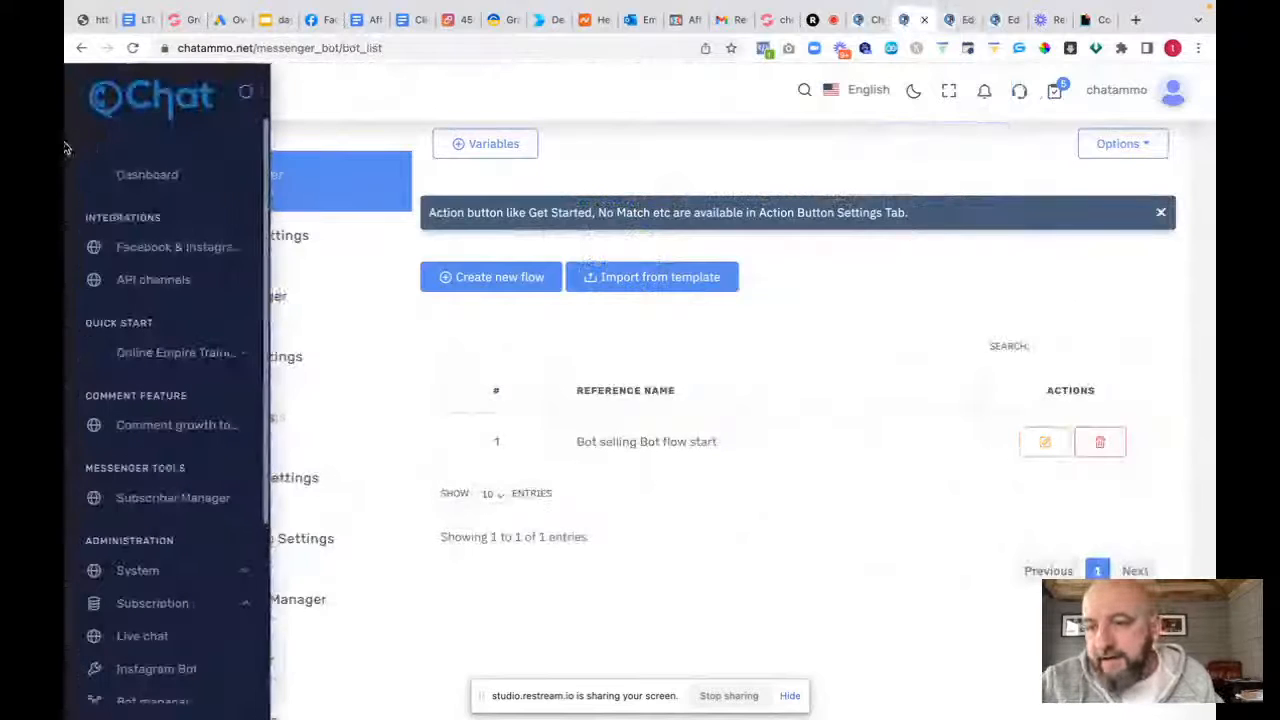
pyautogui.scroll(-3, 200, 284)
pyautogui.scroll(-5, 200, 284)
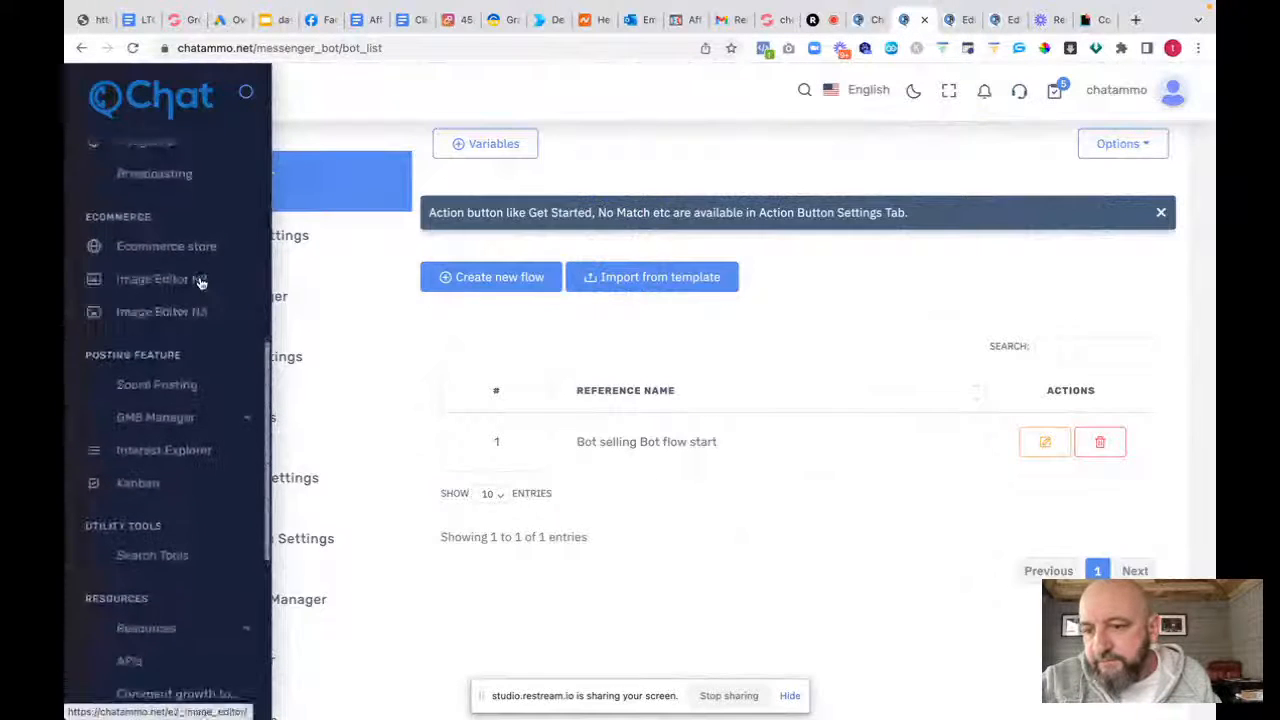
pyautogui.scroll(1, 200, 284)
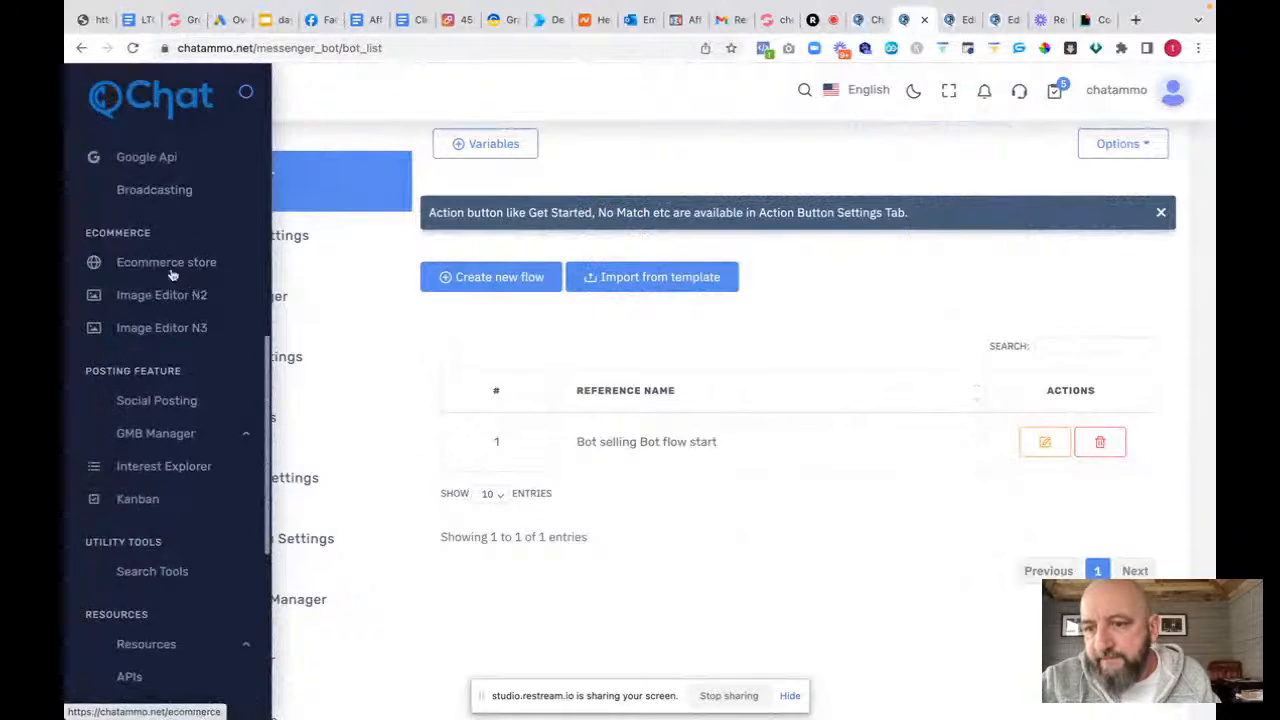
pyautogui.click(167, 264)
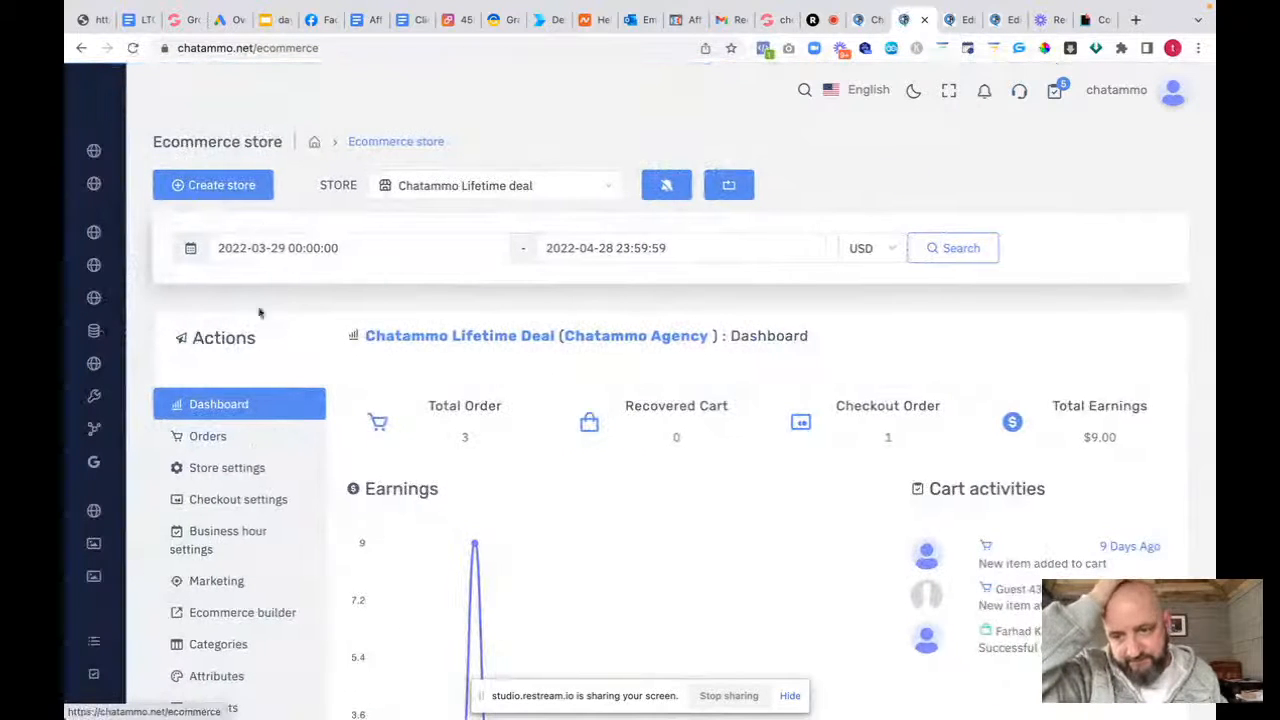
pyautogui.click(497, 188)
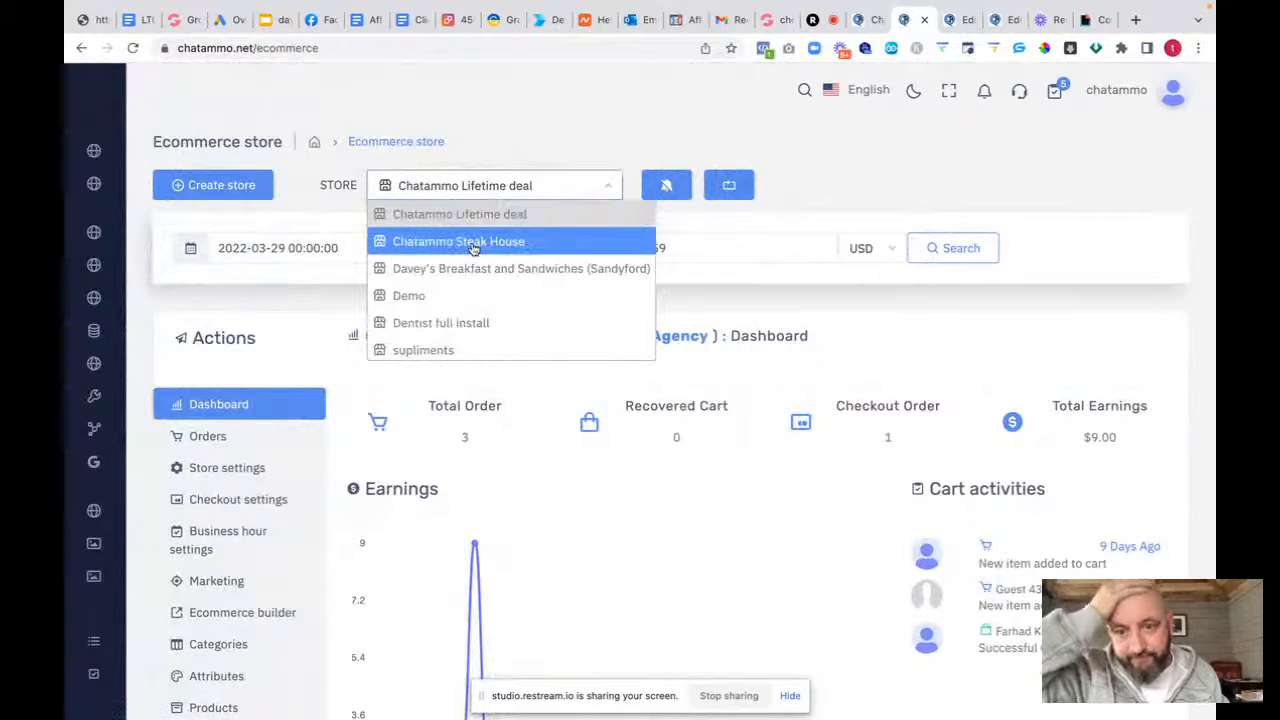
pyautogui.click(475, 280)
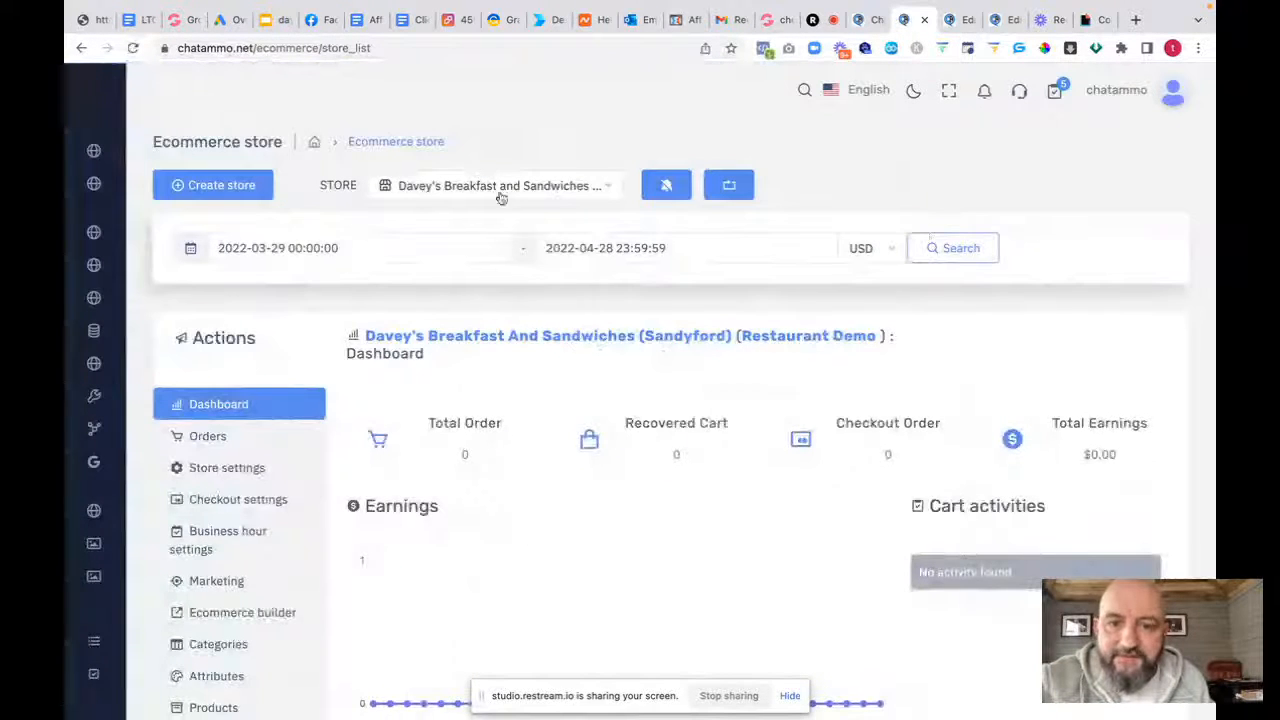
# Copy the Store page link from the store's URLs and return to the flow builder
pyautogui.scroll(-3, 200, 404)
pyautogui.scroll(-2, 200, 404)
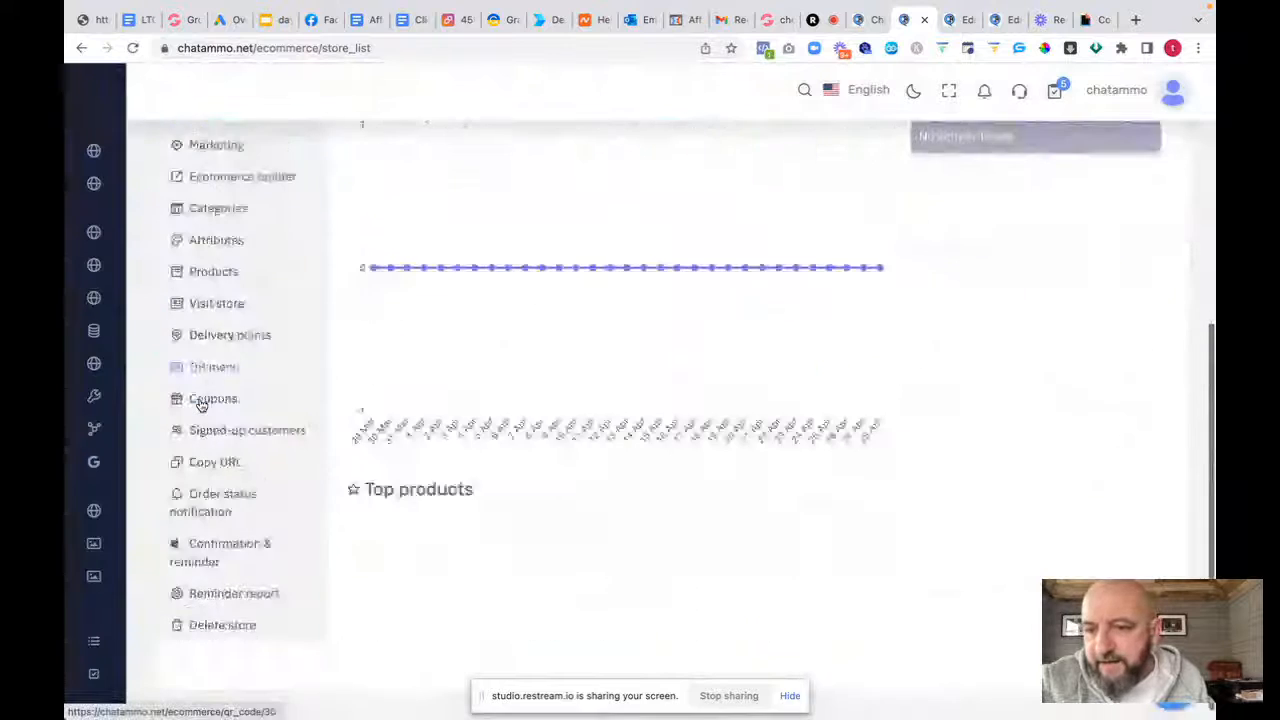
pyautogui.click(210, 447)
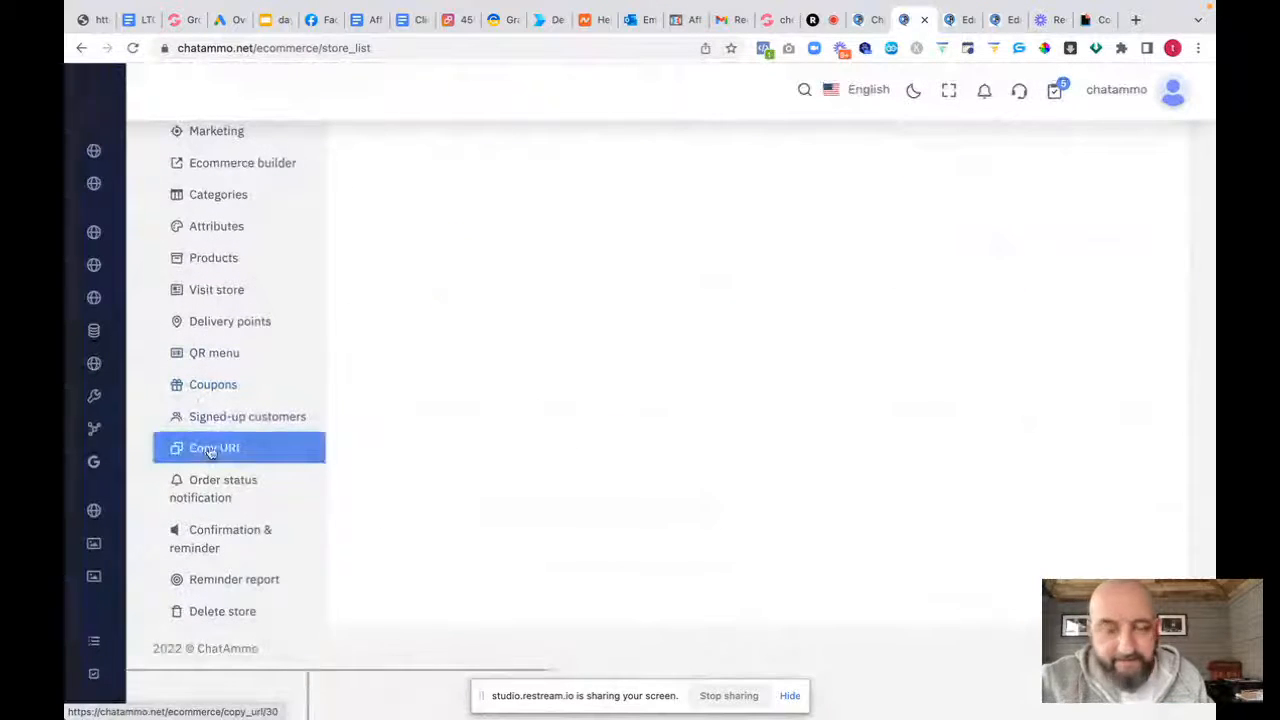
pyautogui.scroll(3, 470, 208)
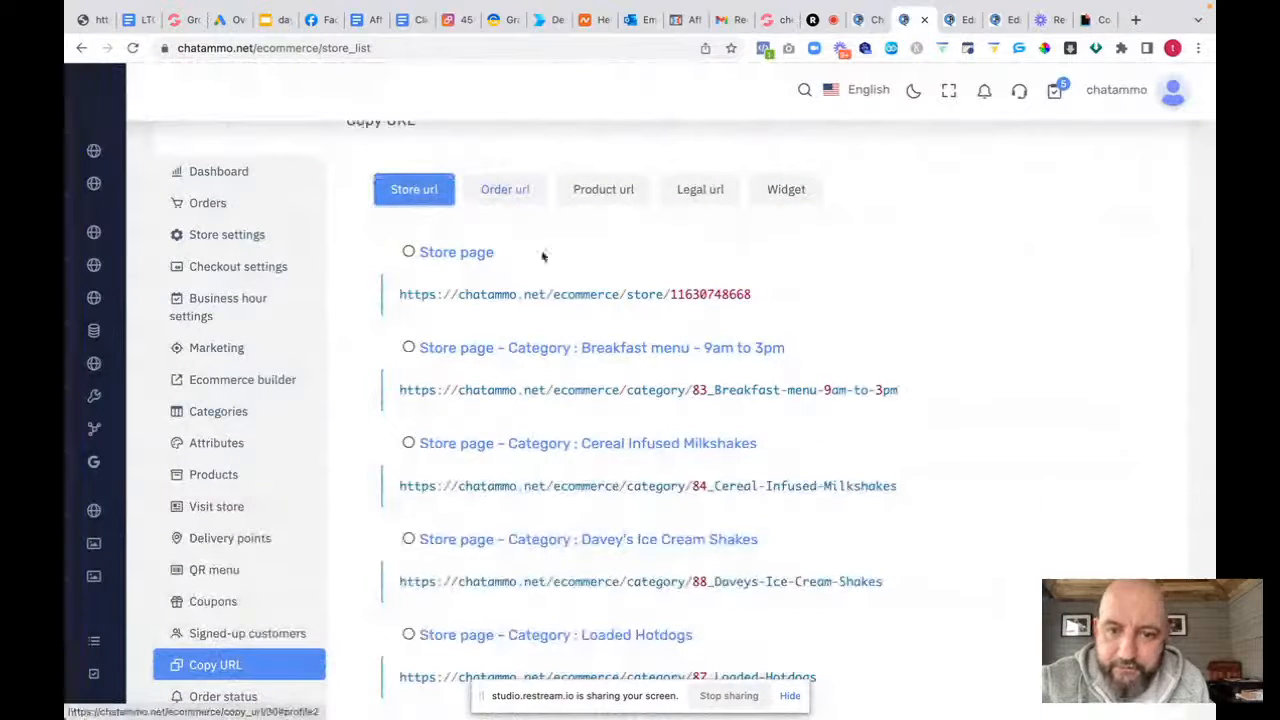
pyautogui.moveTo(757, 294); pyautogui.dragTo(403, 292)
pyautogui.hotkey('ctrl', 'c')
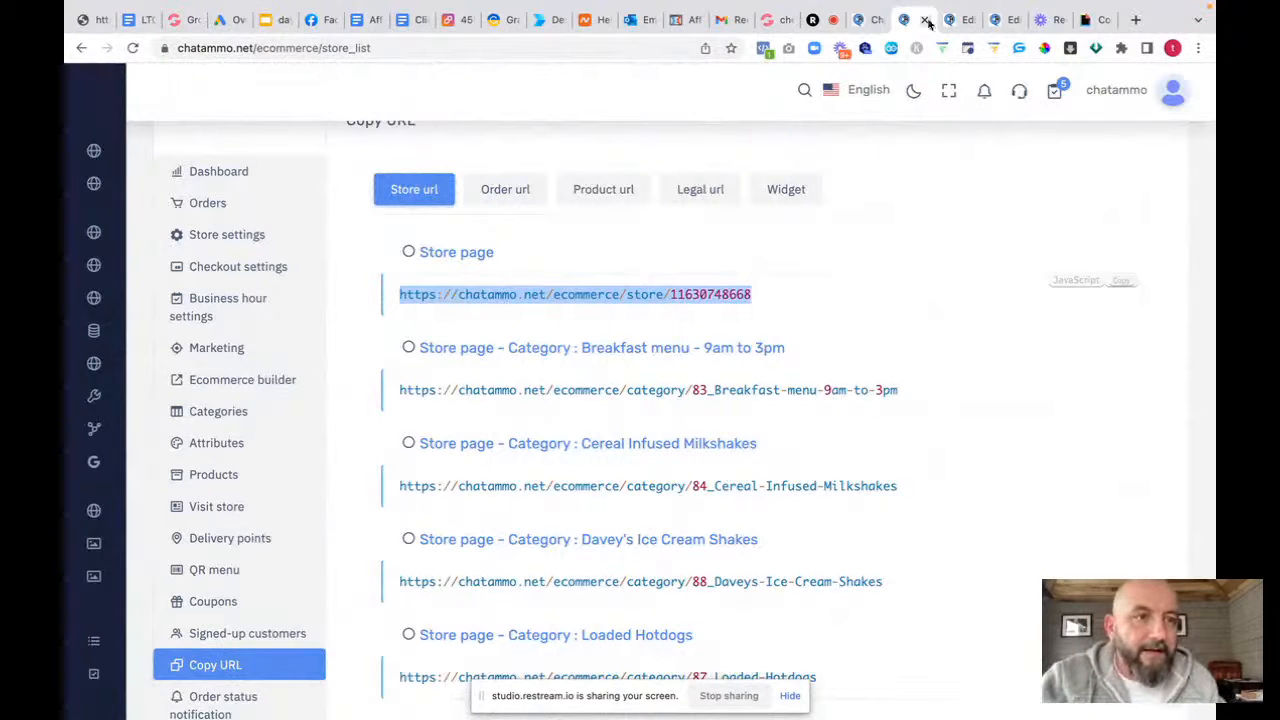
pyautogui.click(962, 22)
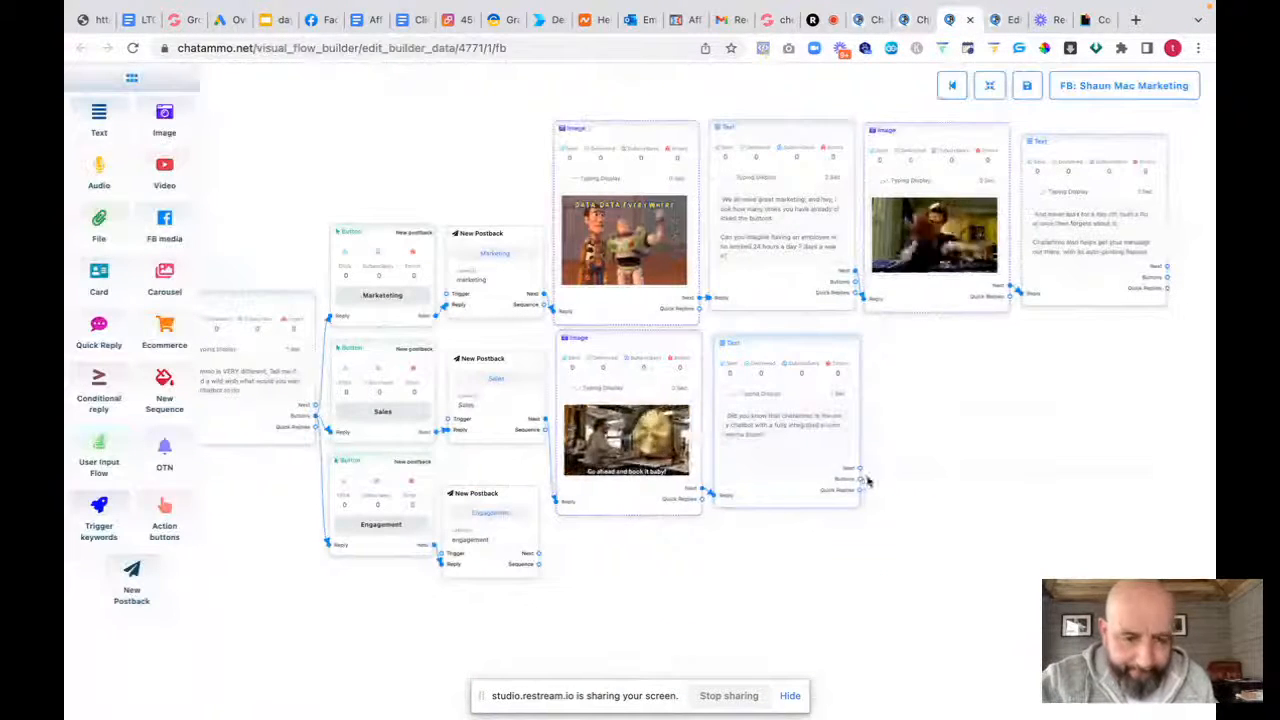
# Add a button labelled 'See Store' to the e-commerce message
pyautogui.moveTo(861, 480); pyautogui.dragTo(939, 424)
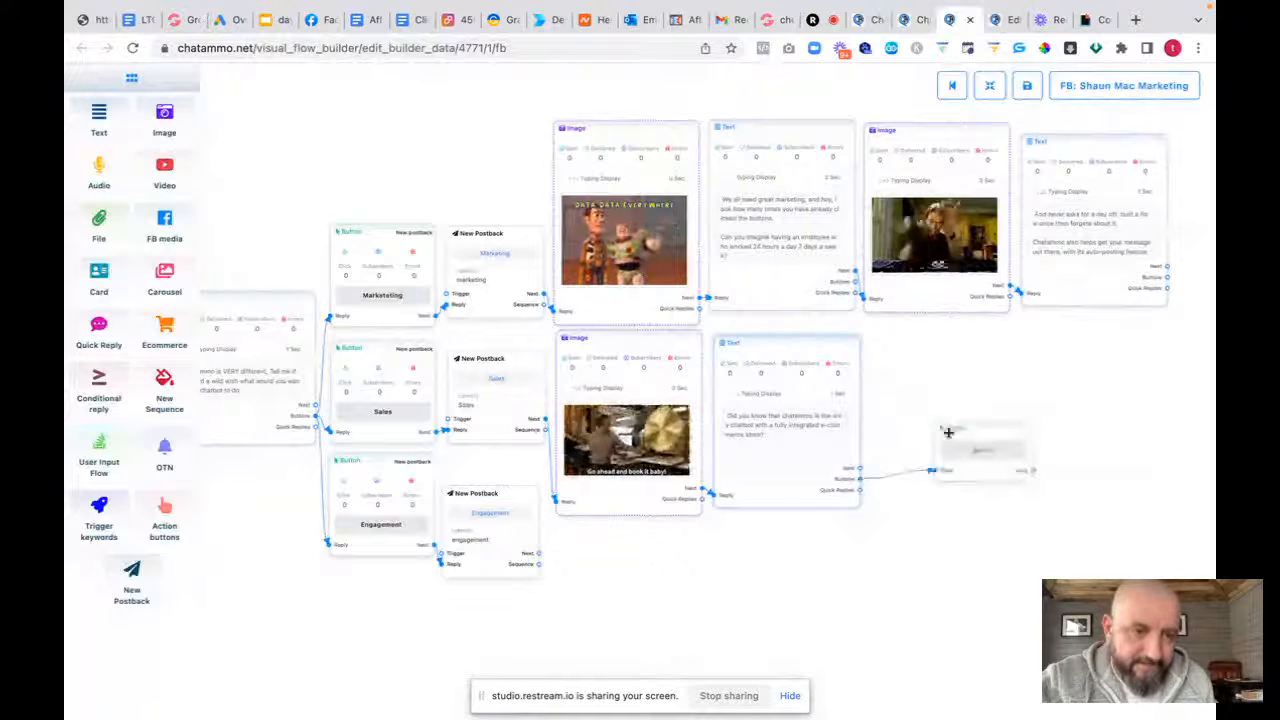
pyautogui.click(992, 494)
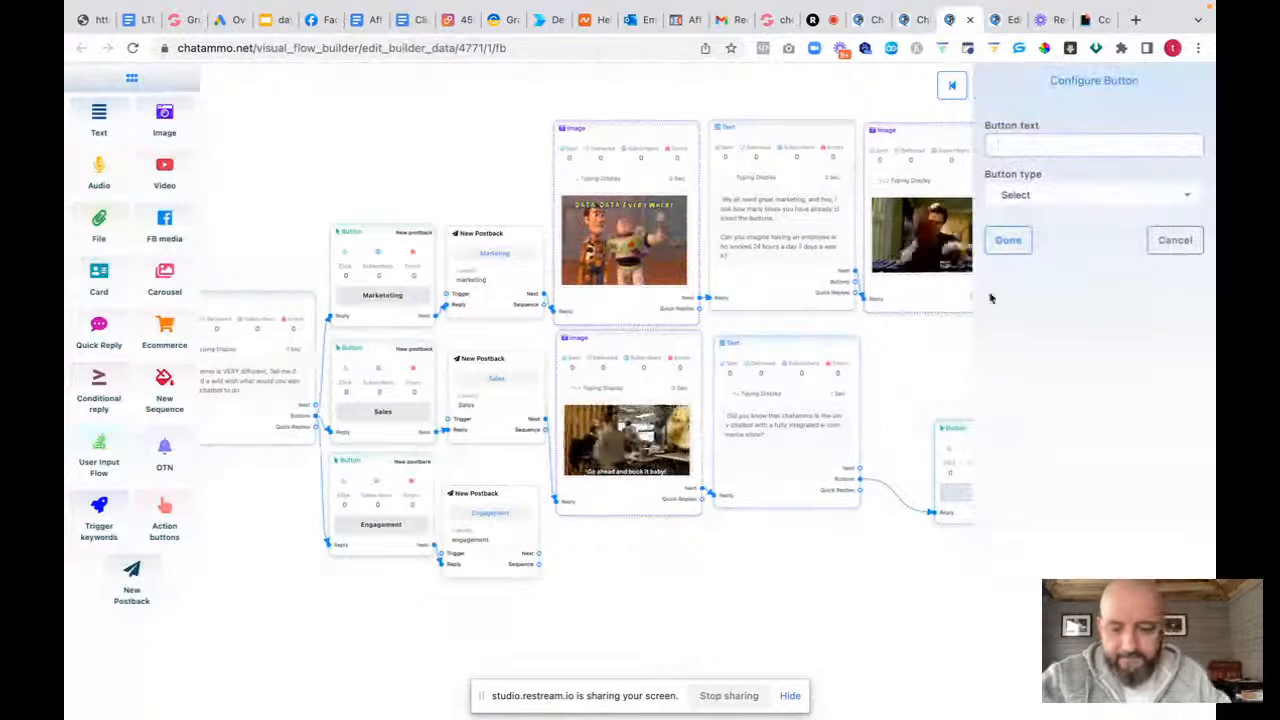
pyautogui.click(1090, 145)
pyautogui.write('See S')
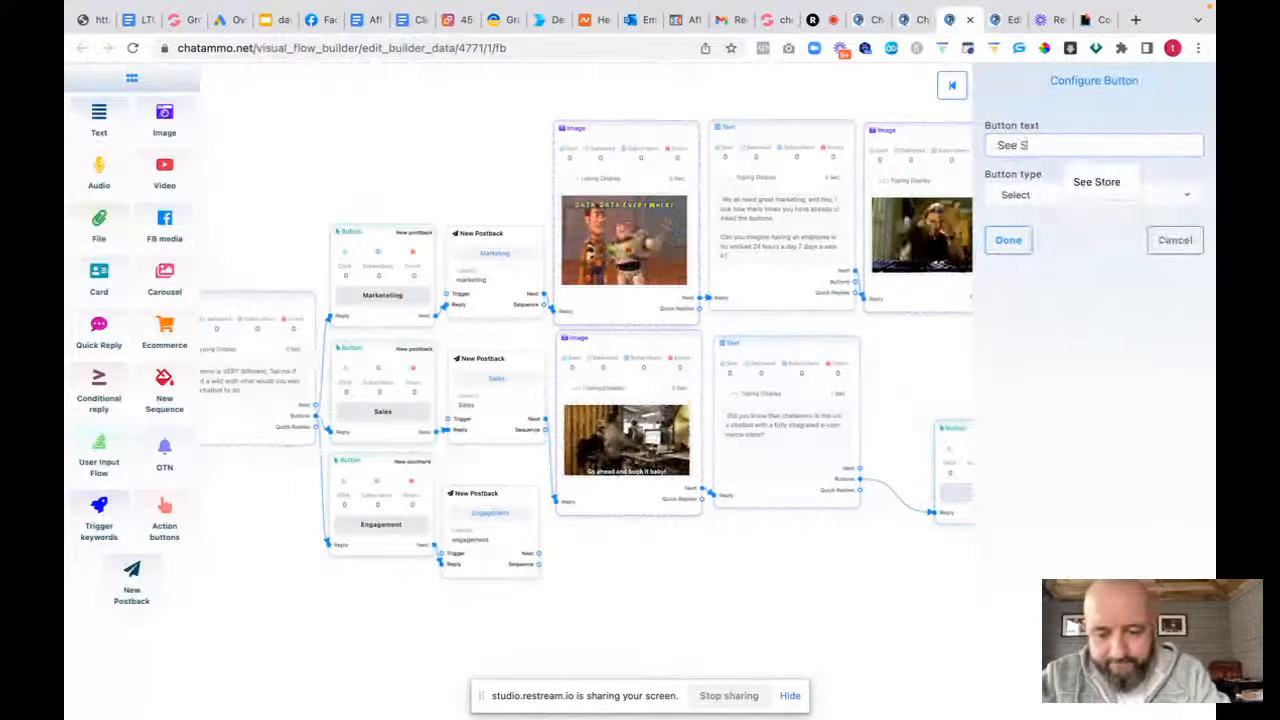
pyautogui.write('to')
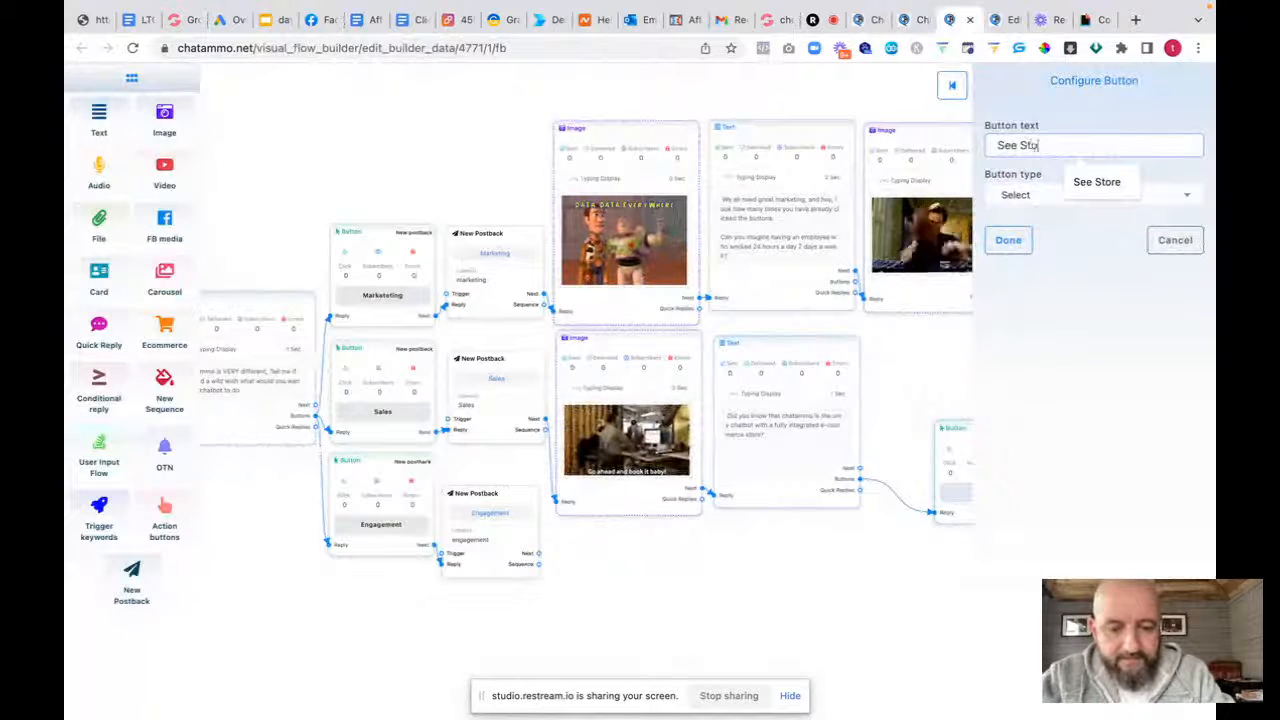
pyautogui.write('re')
# Make See Store a Web URL button linking to the store page, then place it beside the message
pyautogui.click(1024, 200)
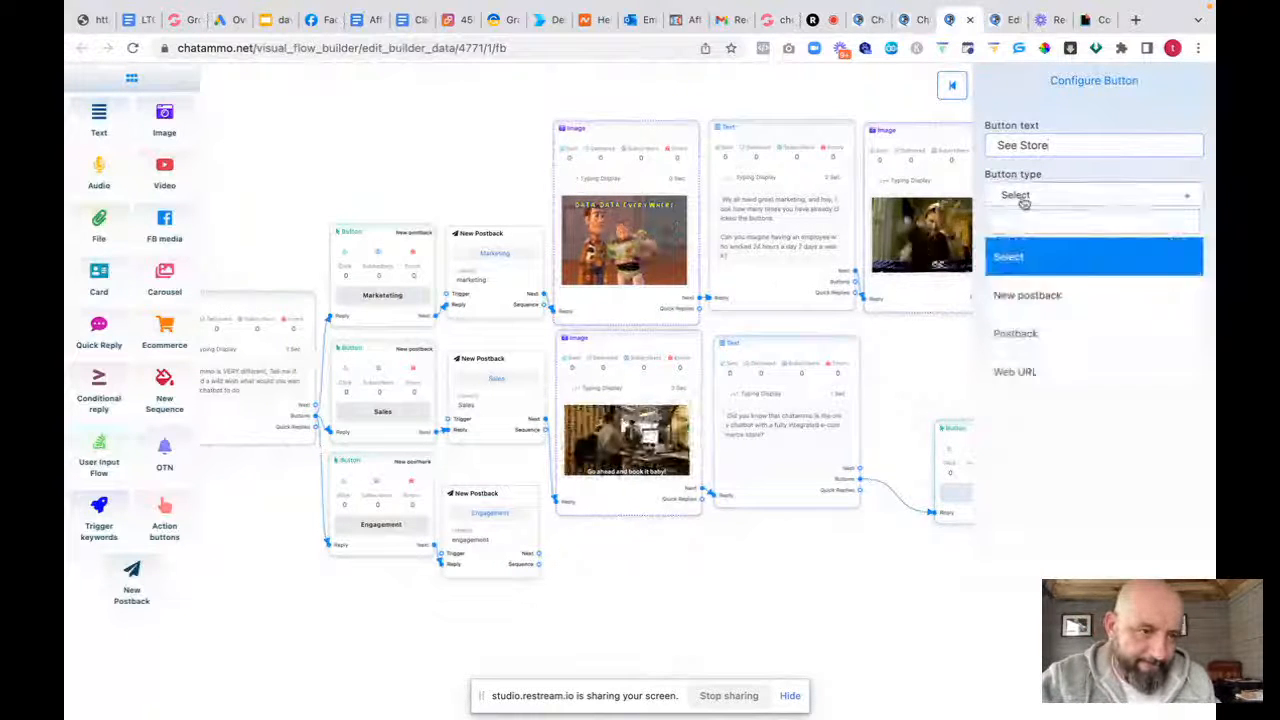
pyautogui.click(1023, 296)
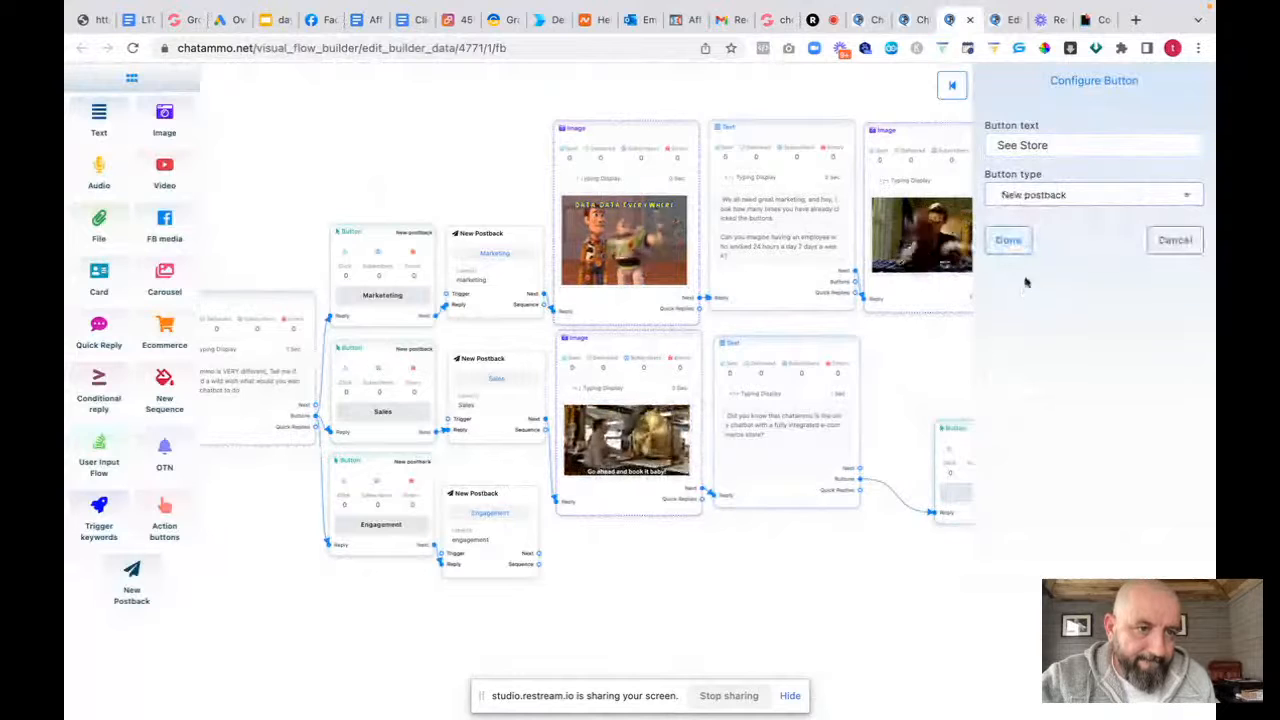
pyautogui.click(1042, 202)
pyautogui.click(1020, 374)
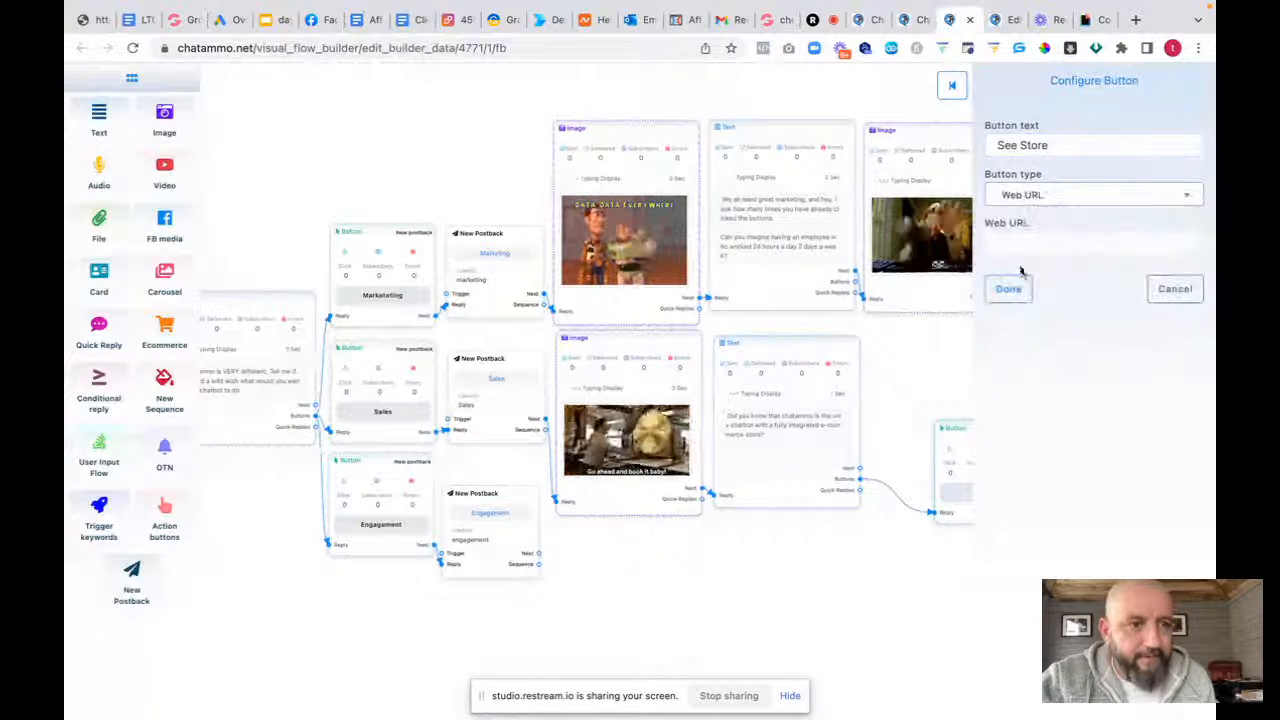
pyautogui.click(1011, 240)
pyautogui.hotkey('ctrl', 'v')
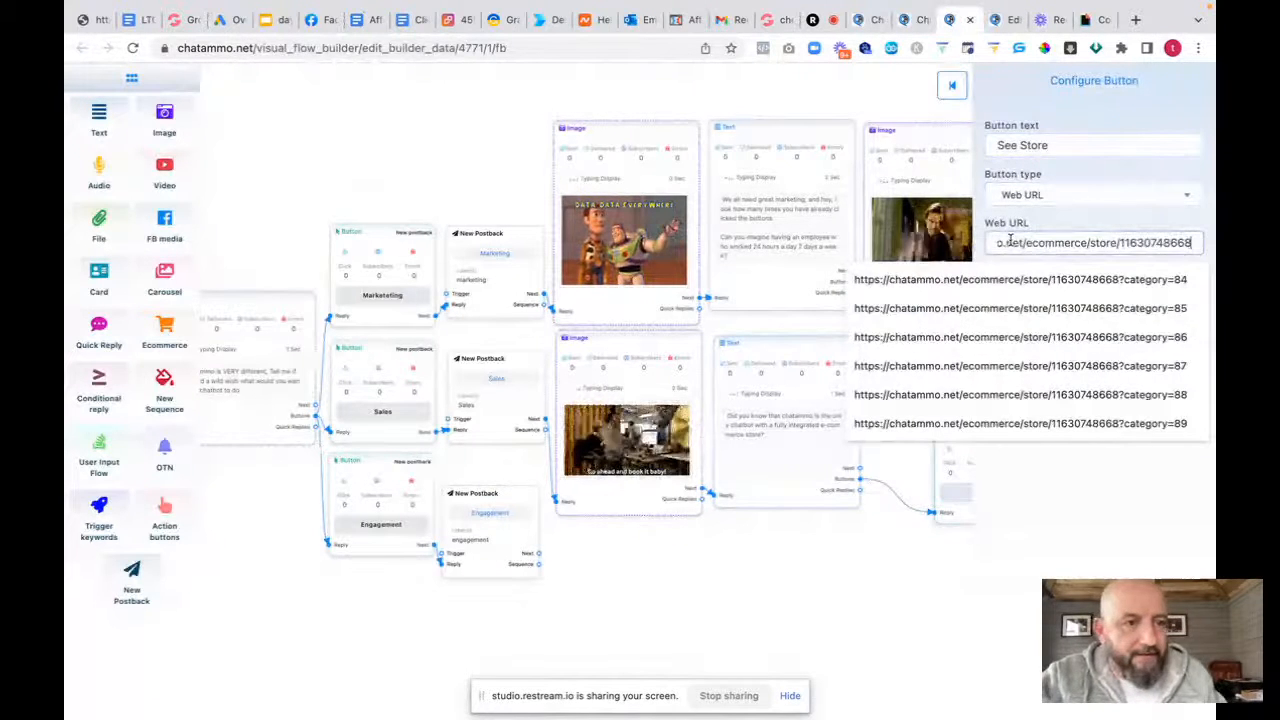
pyautogui.click(1077, 520)
pyautogui.click(1004, 288)
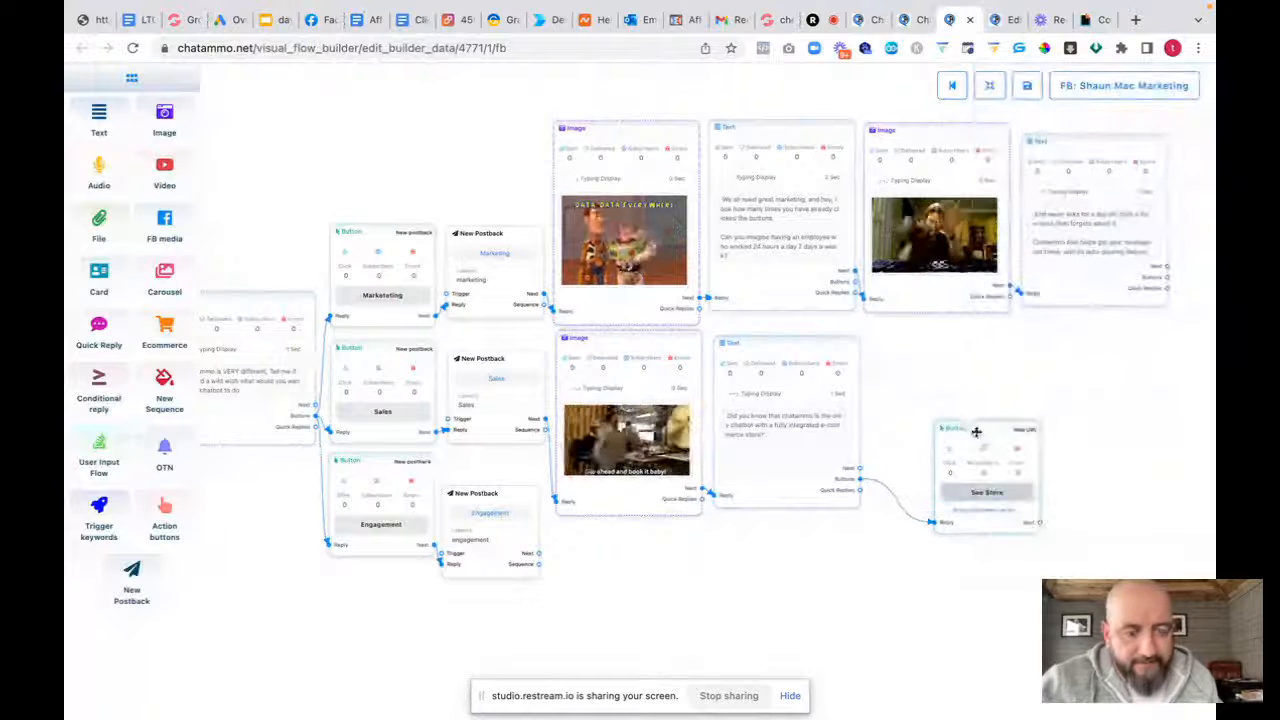
pyautogui.moveTo(974, 432); pyautogui.dragTo(916, 348)
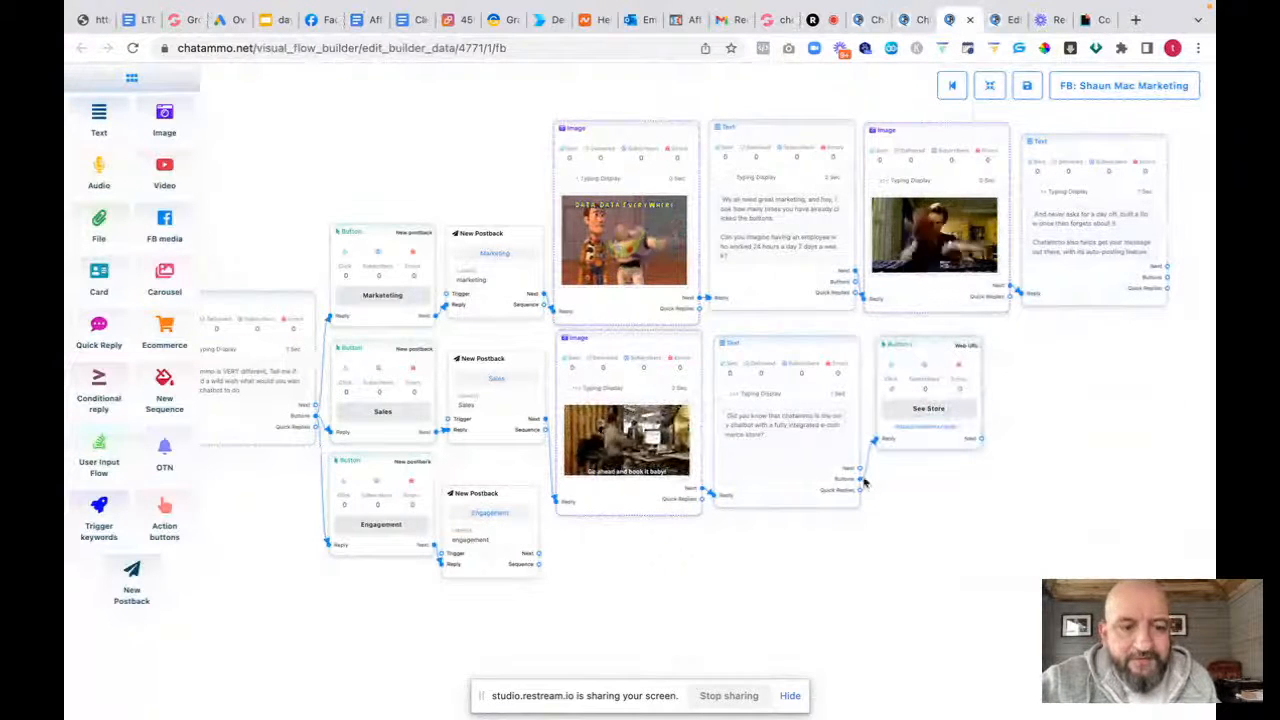
# Add a 'Learn more' button to the e-commerce text that triggers a new postback
pyautogui.moveTo(896, 496); pyautogui.dragTo(963, 551)
pyautogui.click(970, 585)
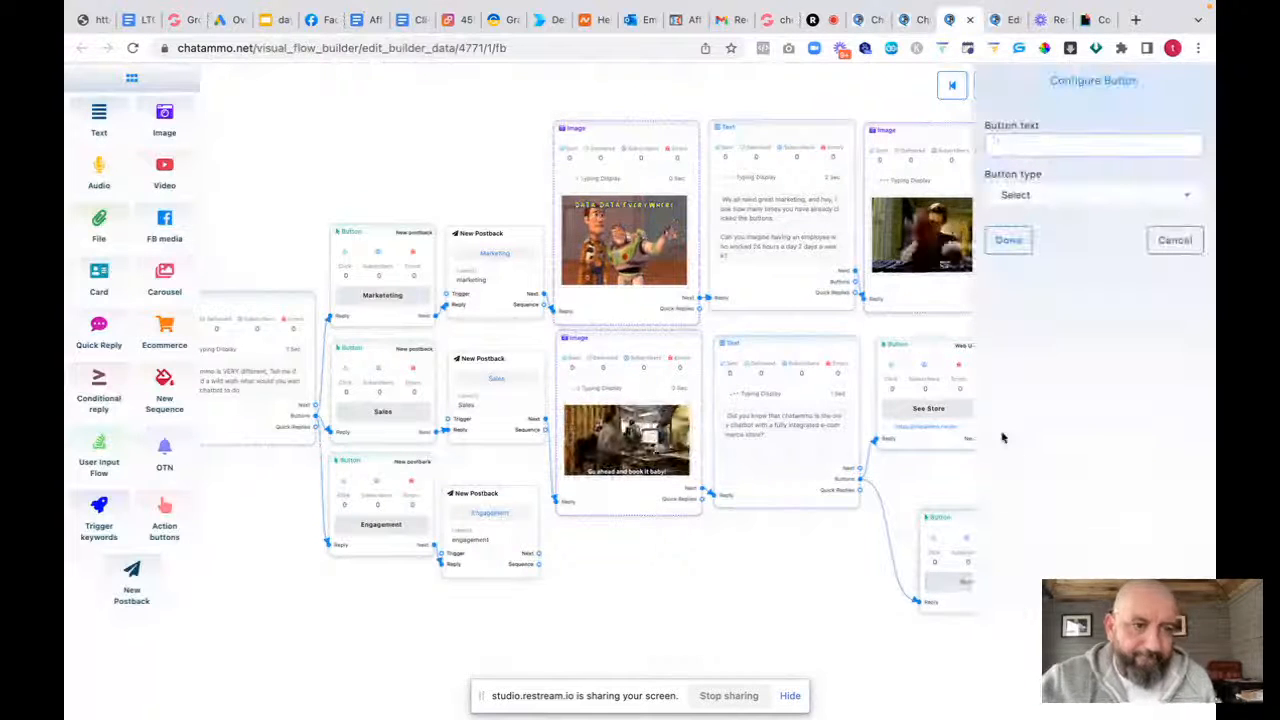
pyautogui.write('Leaw')
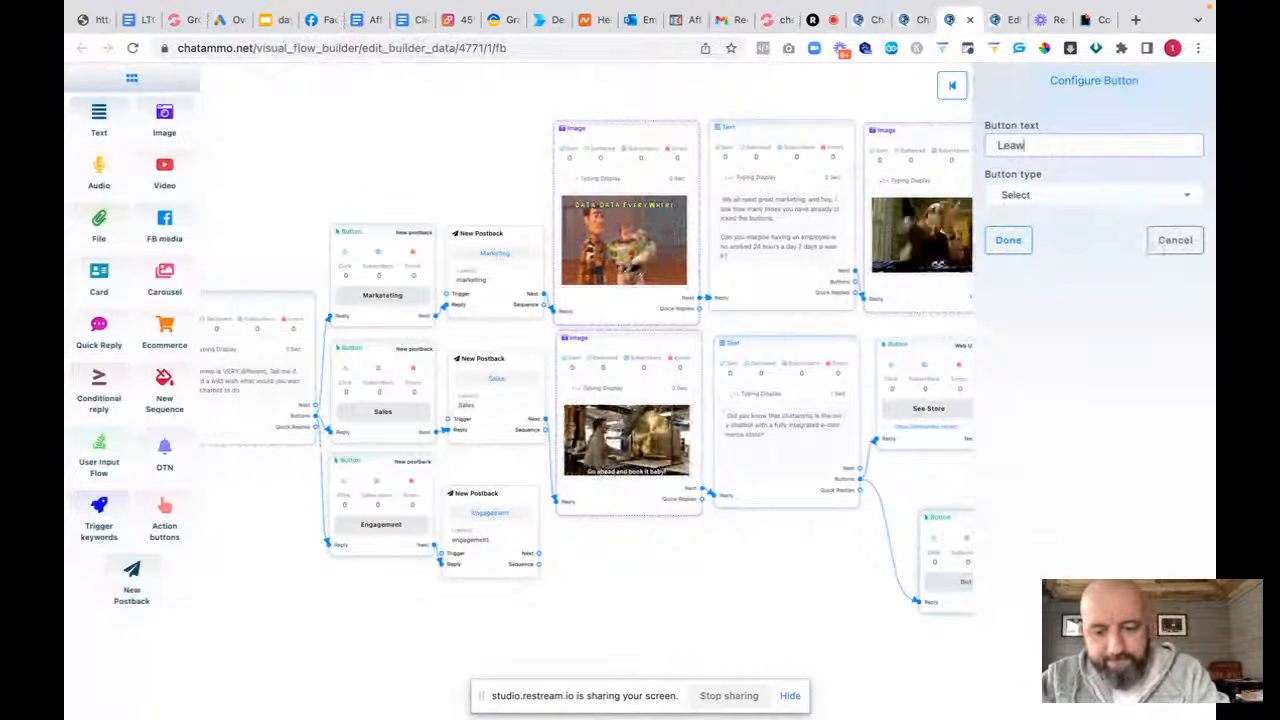
pyautogui.press('BackSpace')
pyautogui.write('r')
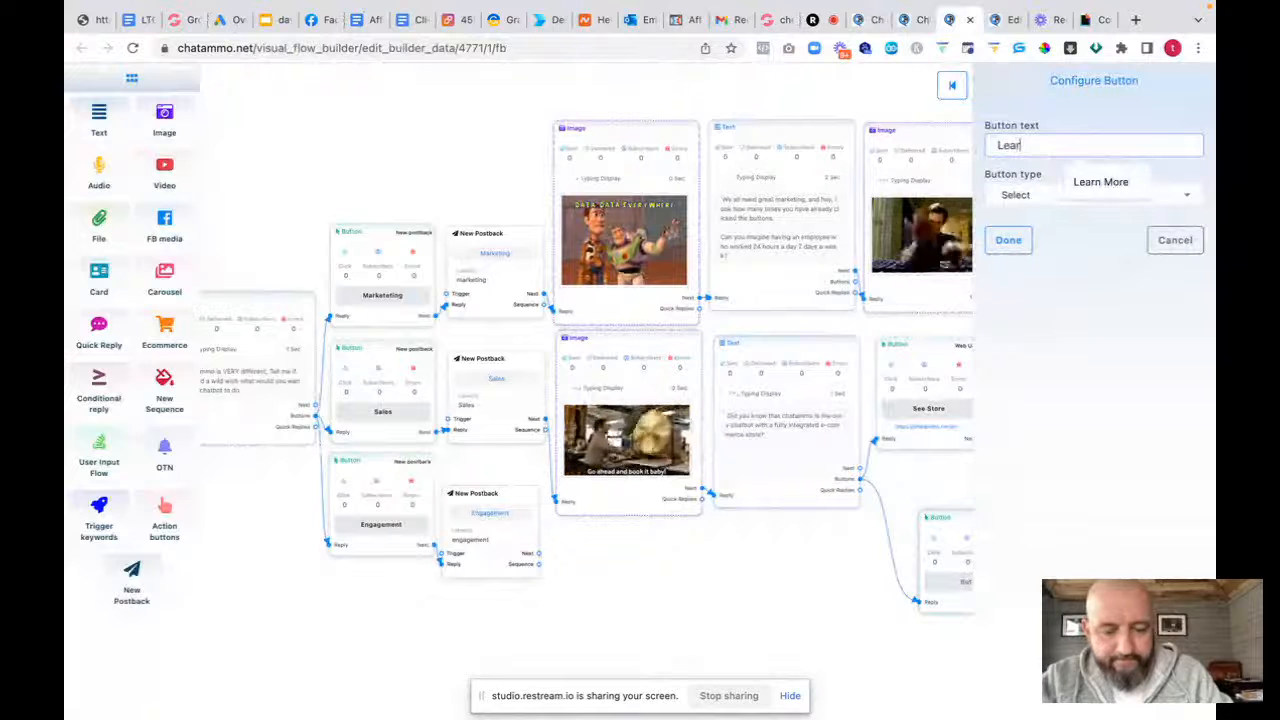
pyautogui.write('n more')
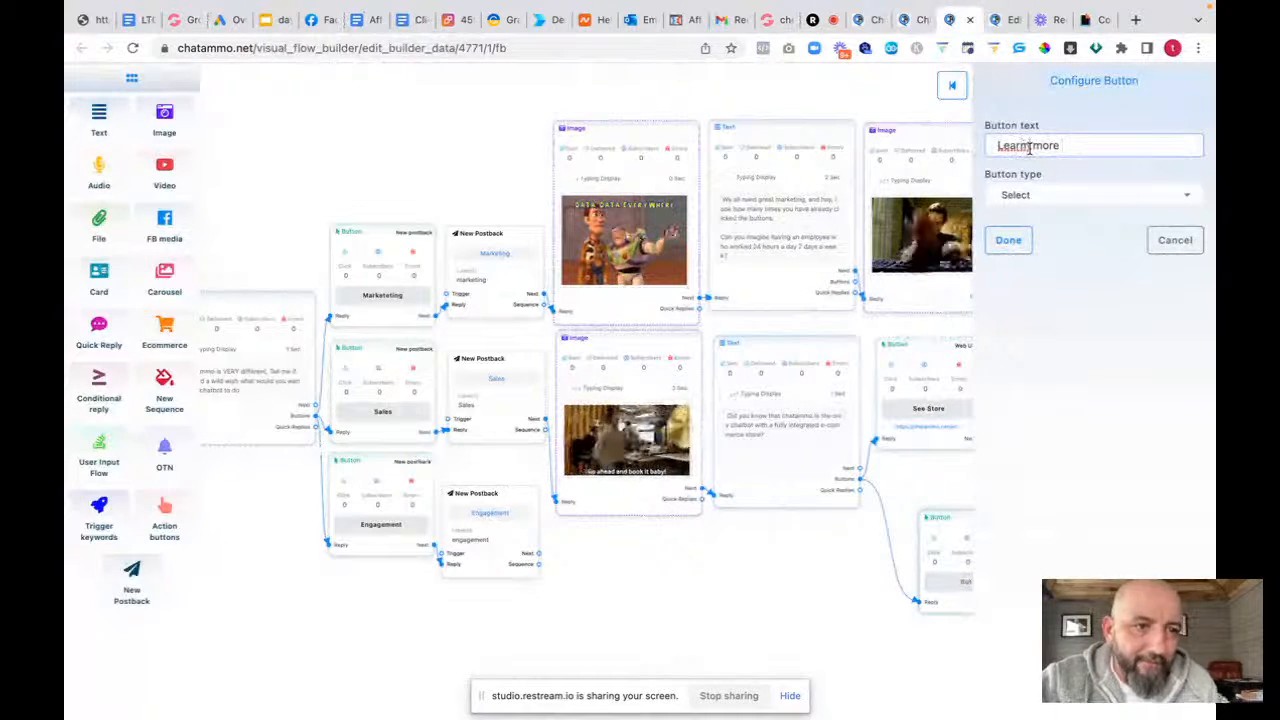
pyautogui.click(1028, 198)
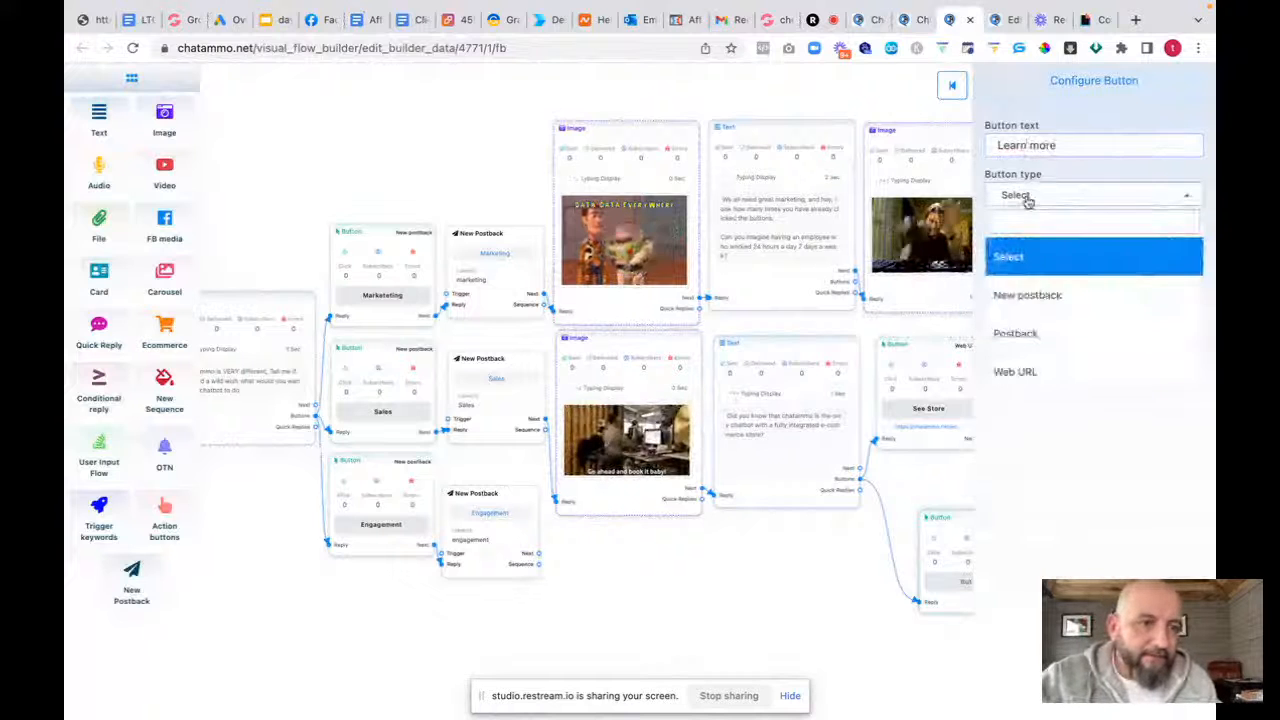
pyautogui.click(1027, 295)
pyautogui.click(1006, 241)
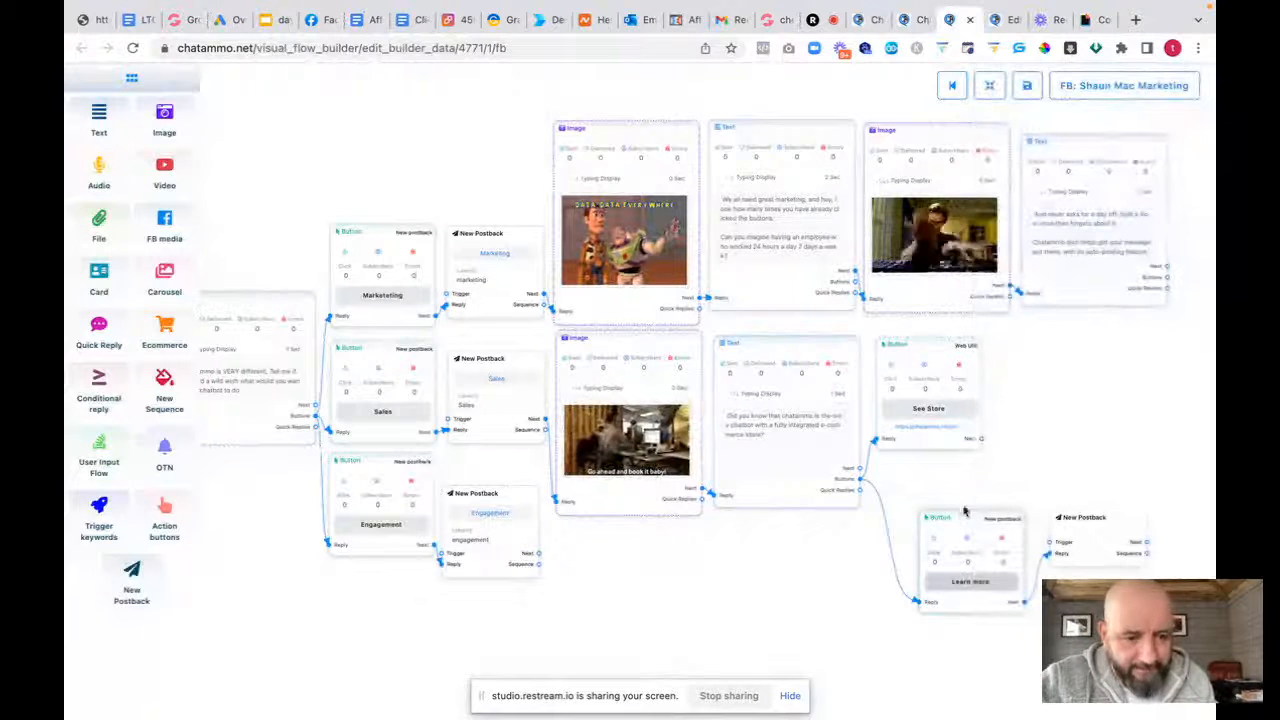
# Place the button under See Store and title its postback 'E-com learn more'
pyautogui.moveTo(964, 511); pyautogui.dragTo(924, 461)
pyautogui.moveTo(1082, 516); pyautogui.dragTo(1042, 330)
pyautogui.click(1034, 381)
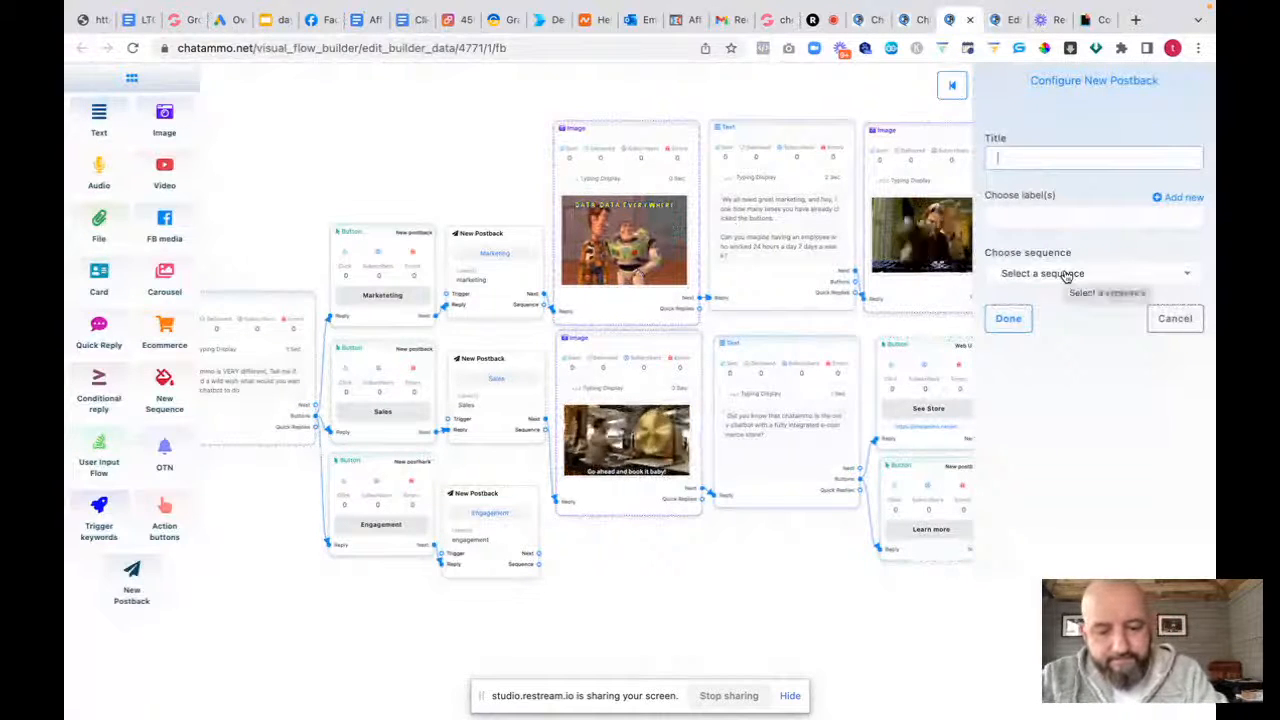
pyautogui.write('E-c')
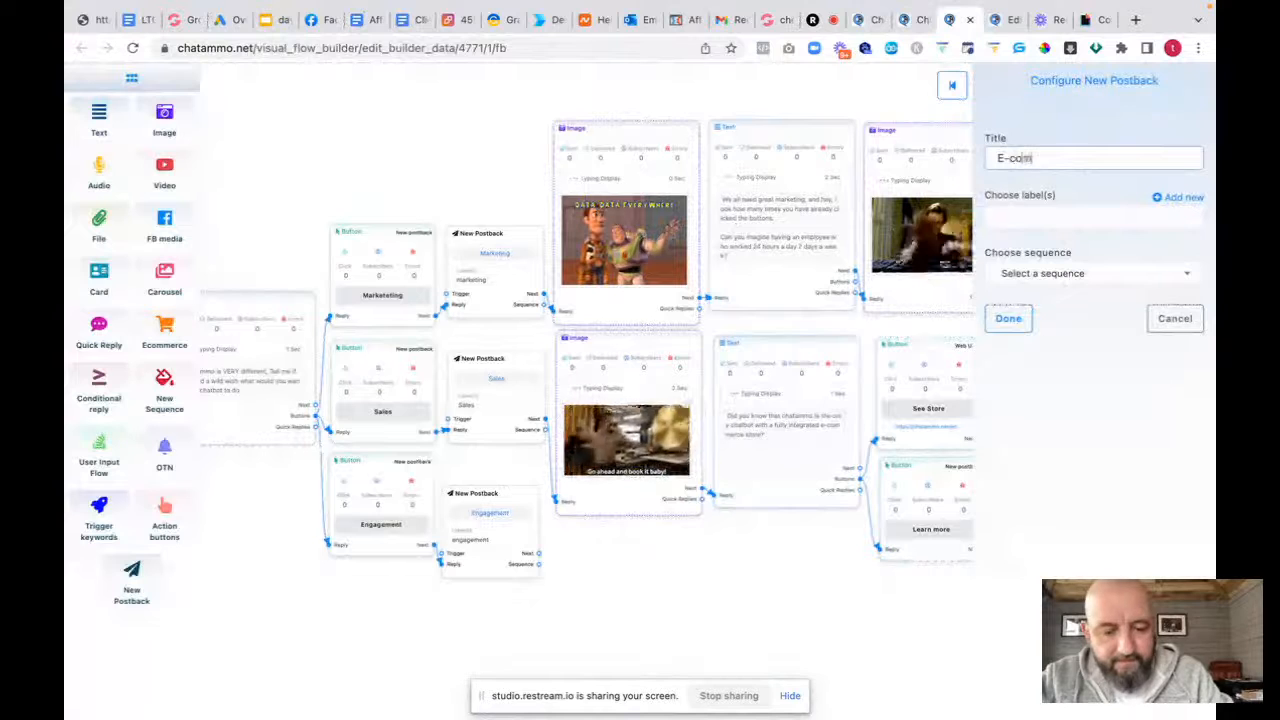
pyautogui.write('om lear')
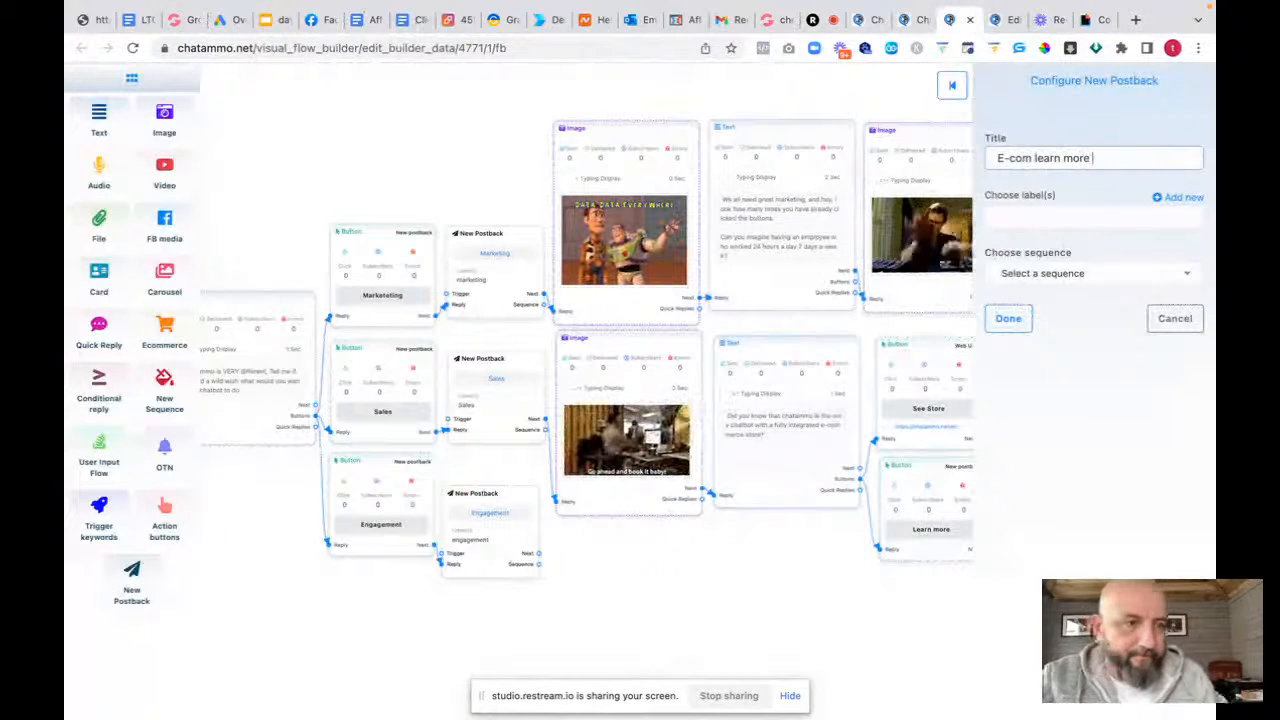
pyautogui.write('n more')
pyautogui.click(1008, 318)
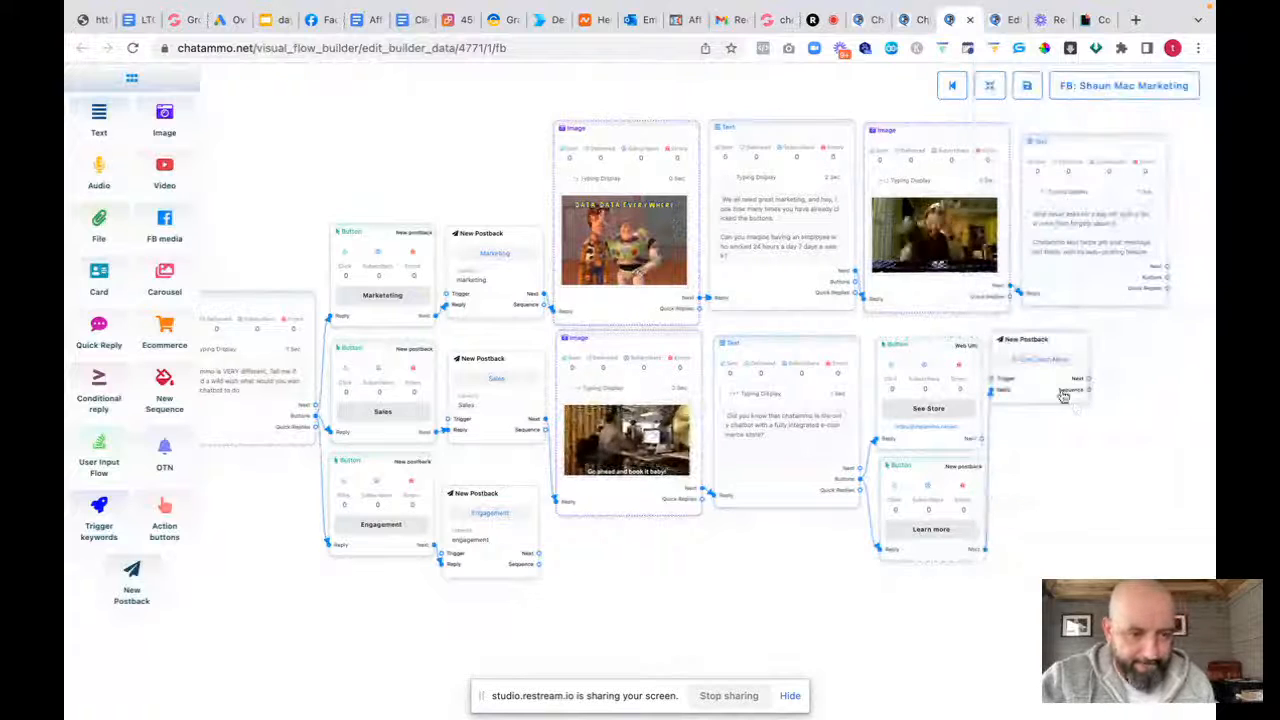
# Add a Text message as the follow-up to the 'E-com learn more' postback
pyautogui.moveTo(1043, 527); pyautogui.dragTo(699, 524)
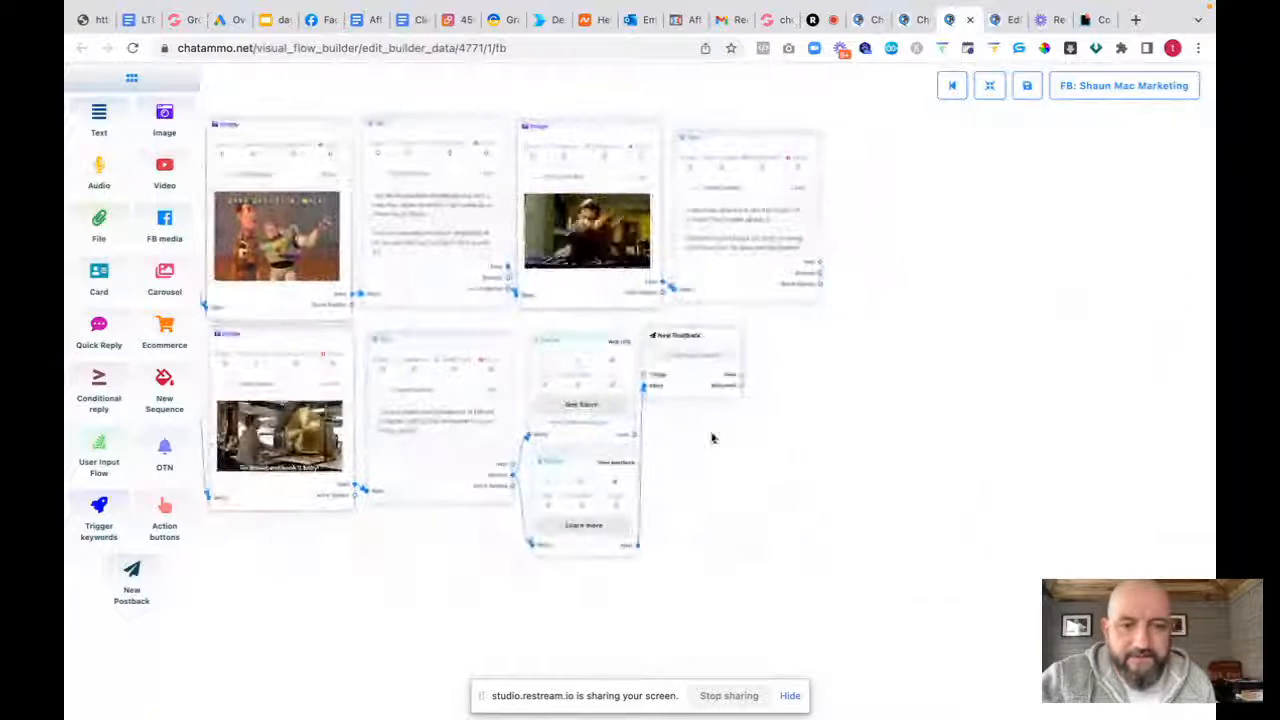
pyautogui.moveTo(741, 374); pyautogui.dragTo(868, 434)
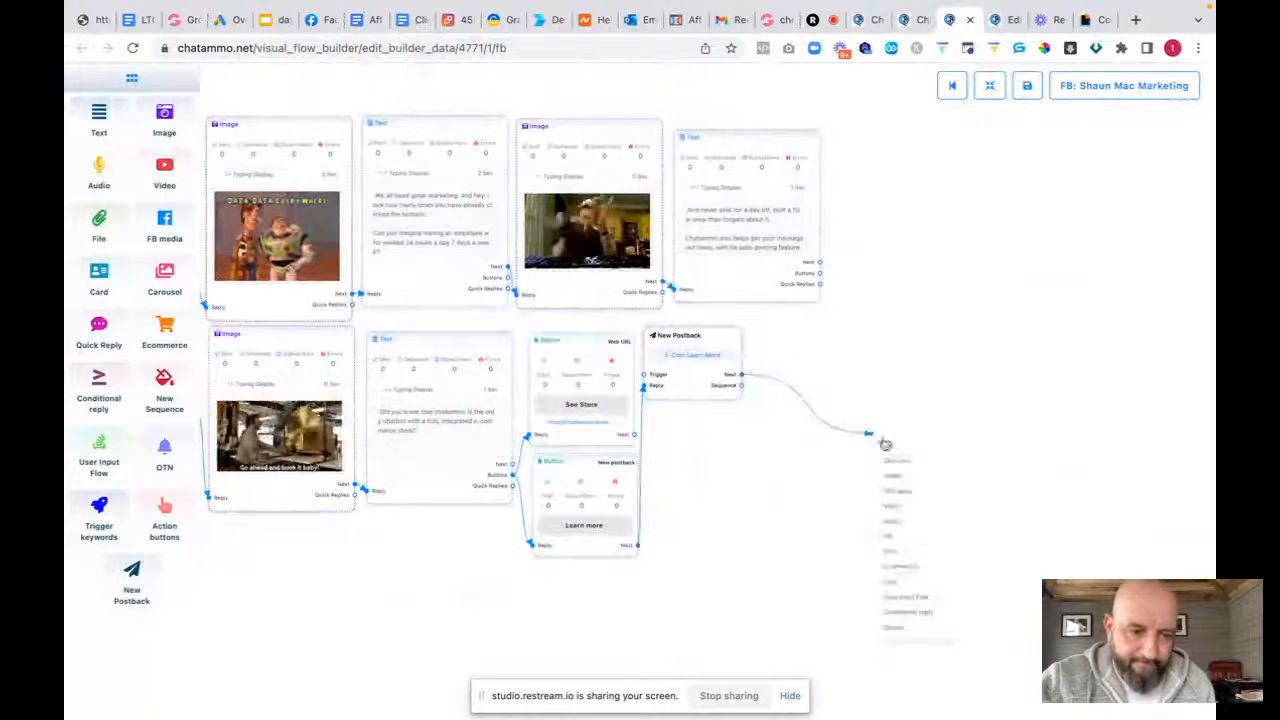
pyautogui.click(895, 452)
pyautogui.moveTo(949, 509); pyautogui.dragTo(720, 484)
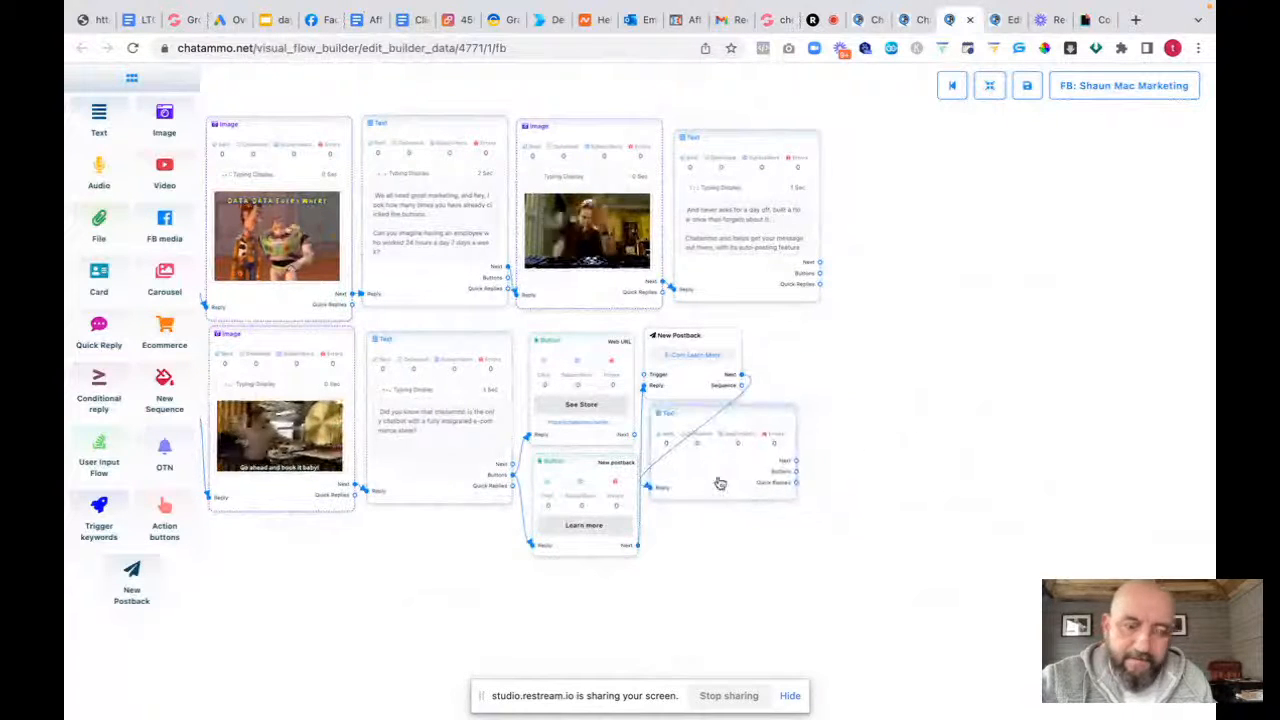
pyautogui.click(720, 484)
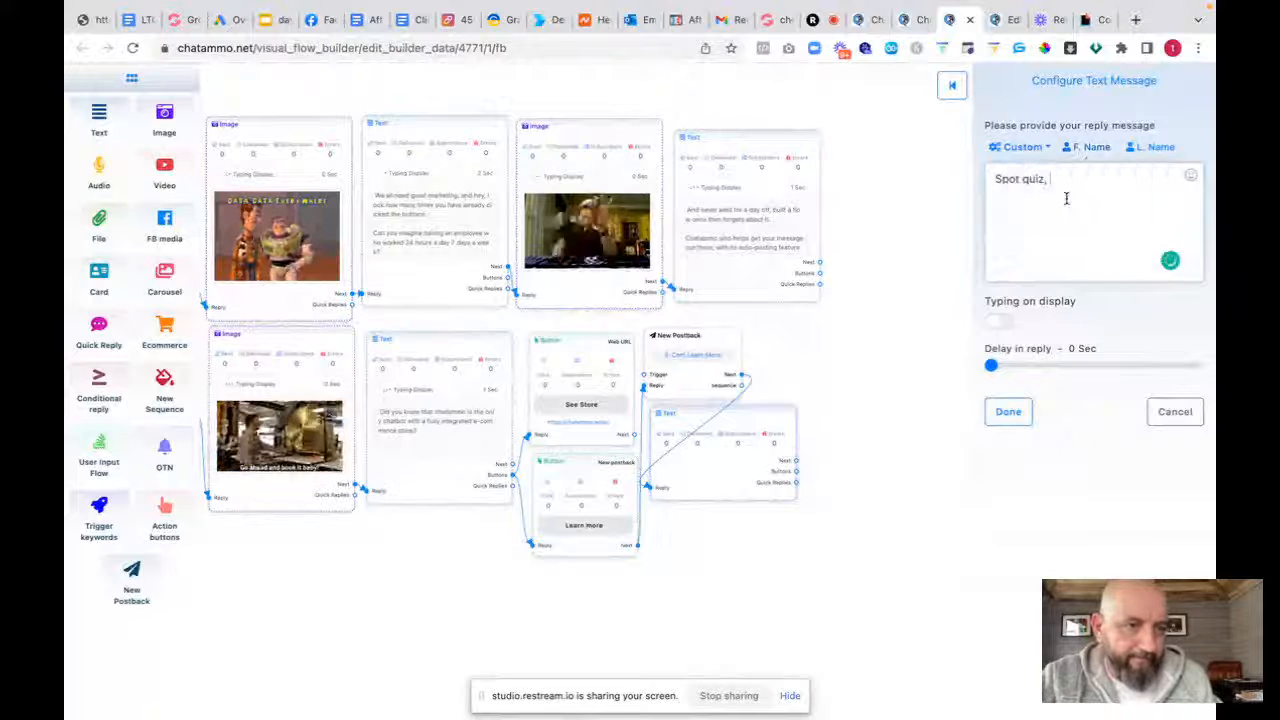
# Write the payment-platforms quiz, correcting PayPal and Stripe, with typing display on, and save
pyautogui.write('how')
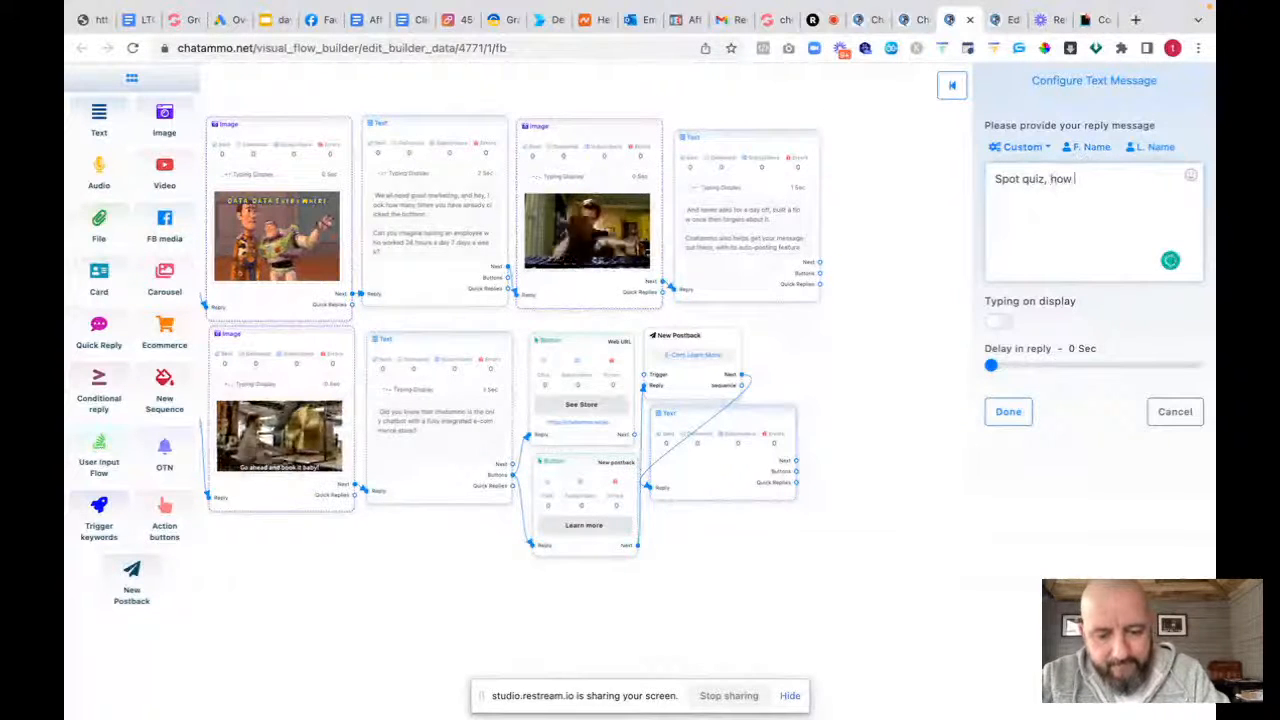
pyautogui.write(' many ')
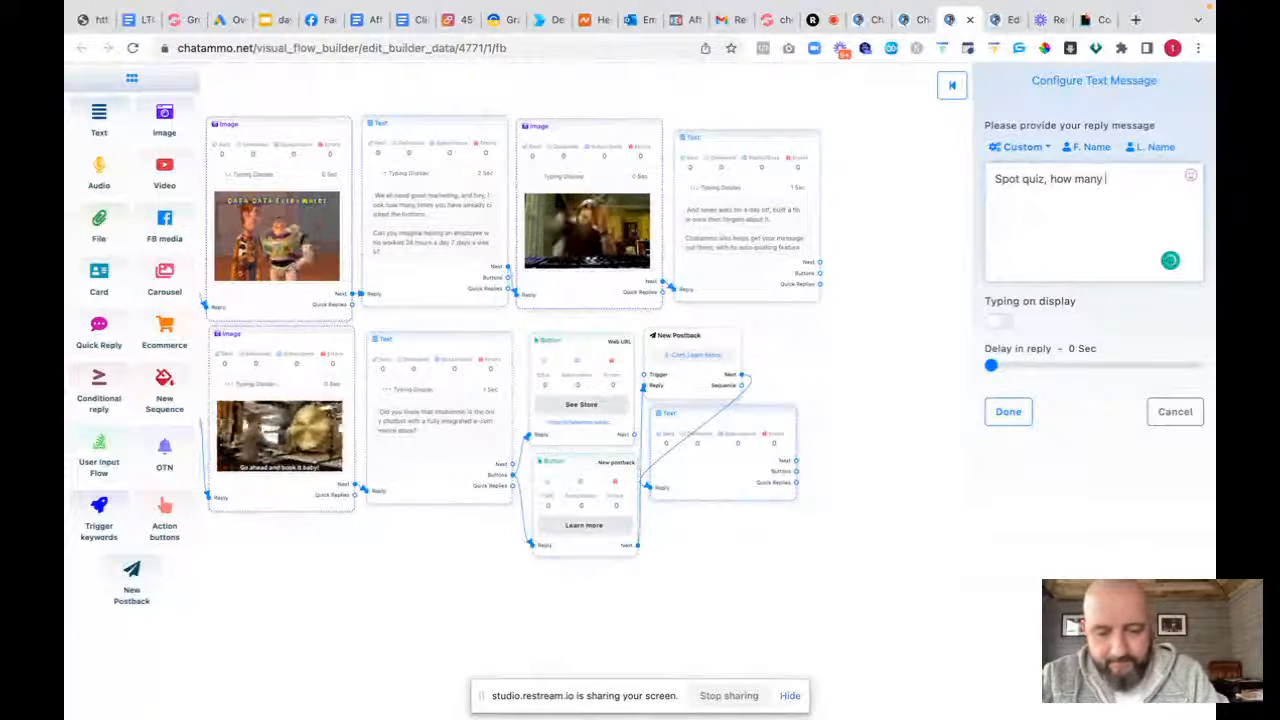
pyautogui.write('payme')
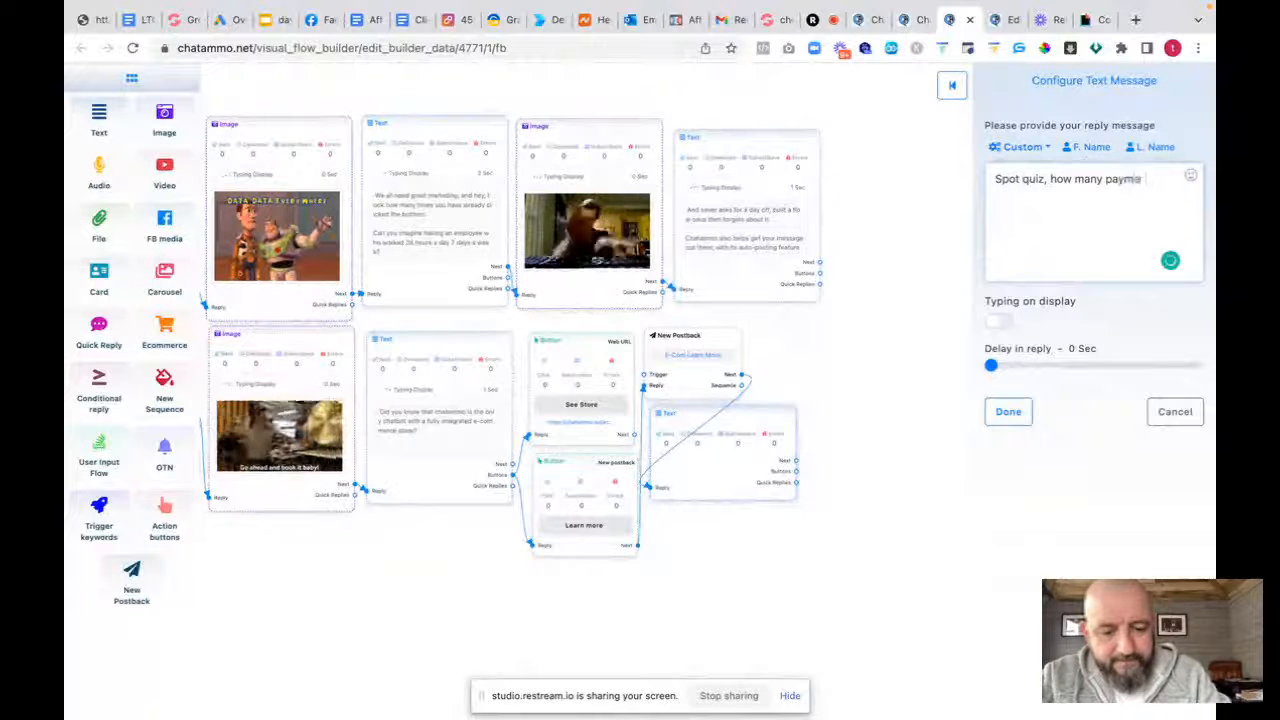
pyautogui.write('nt plat')
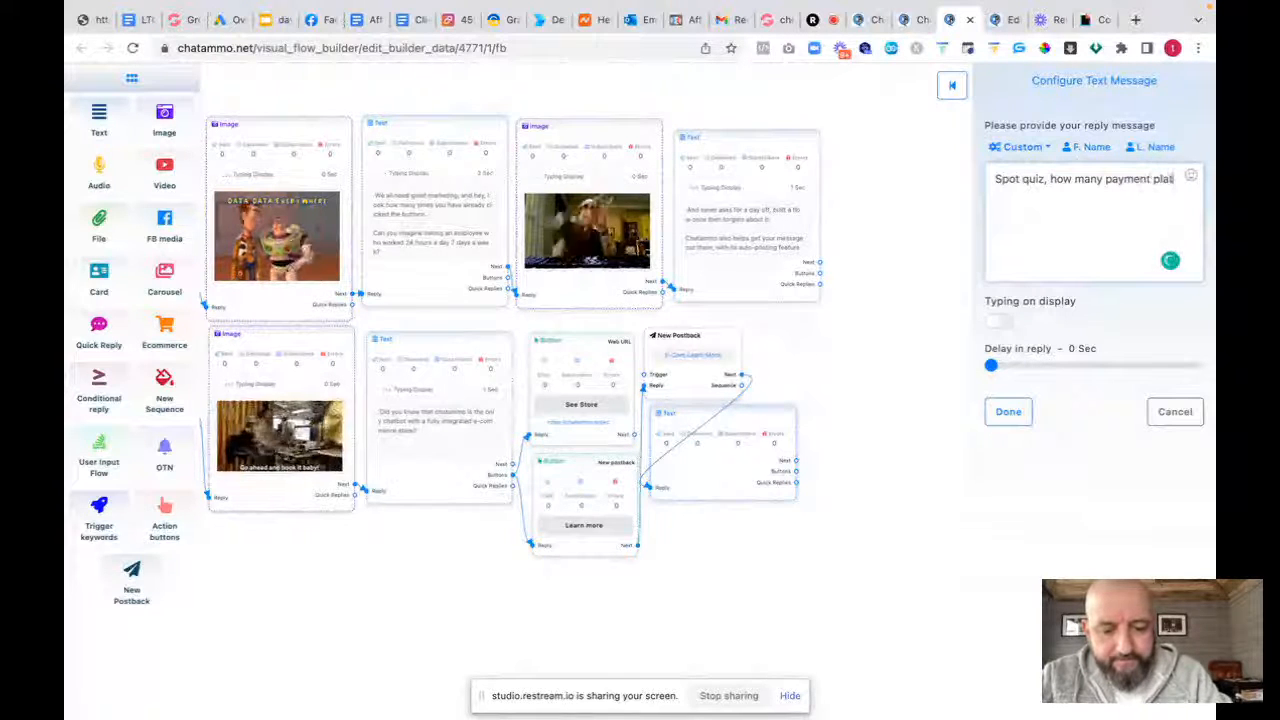
pyautogui.write('forms')
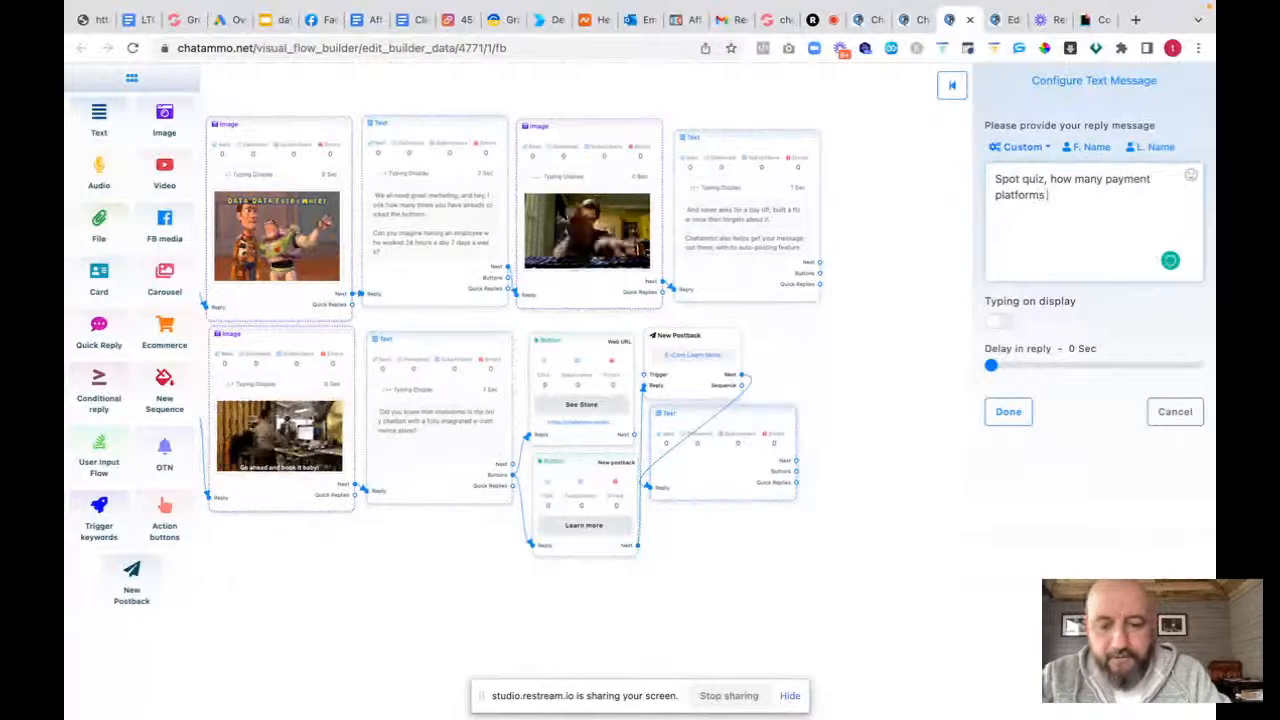
pyautogui.write(' do you think ')
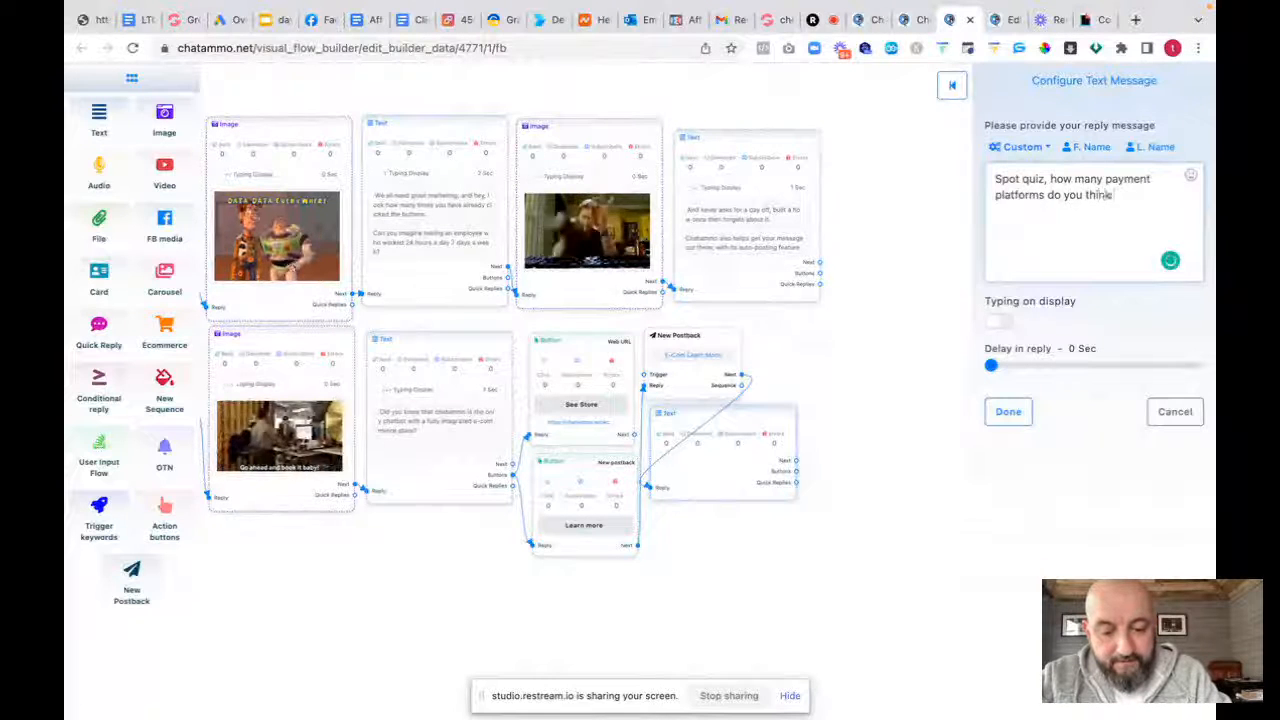
pyautogui.write('chatamm')
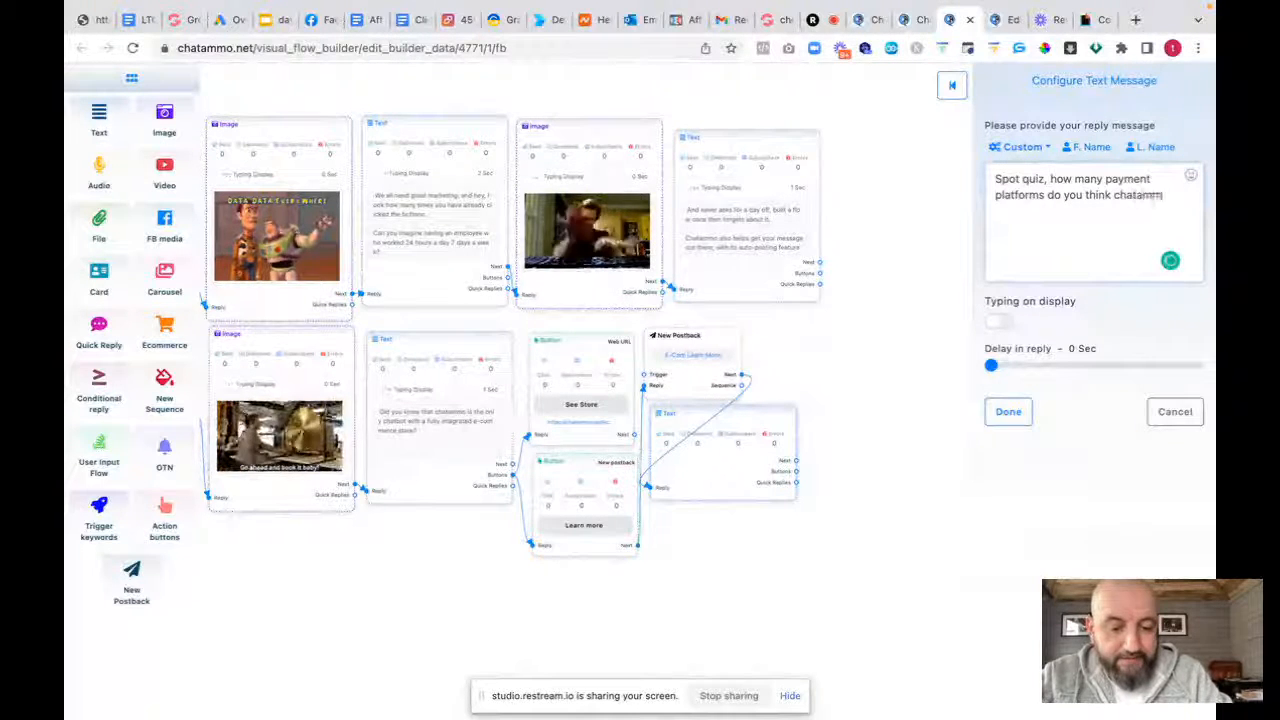
pyautogui.write('o has')
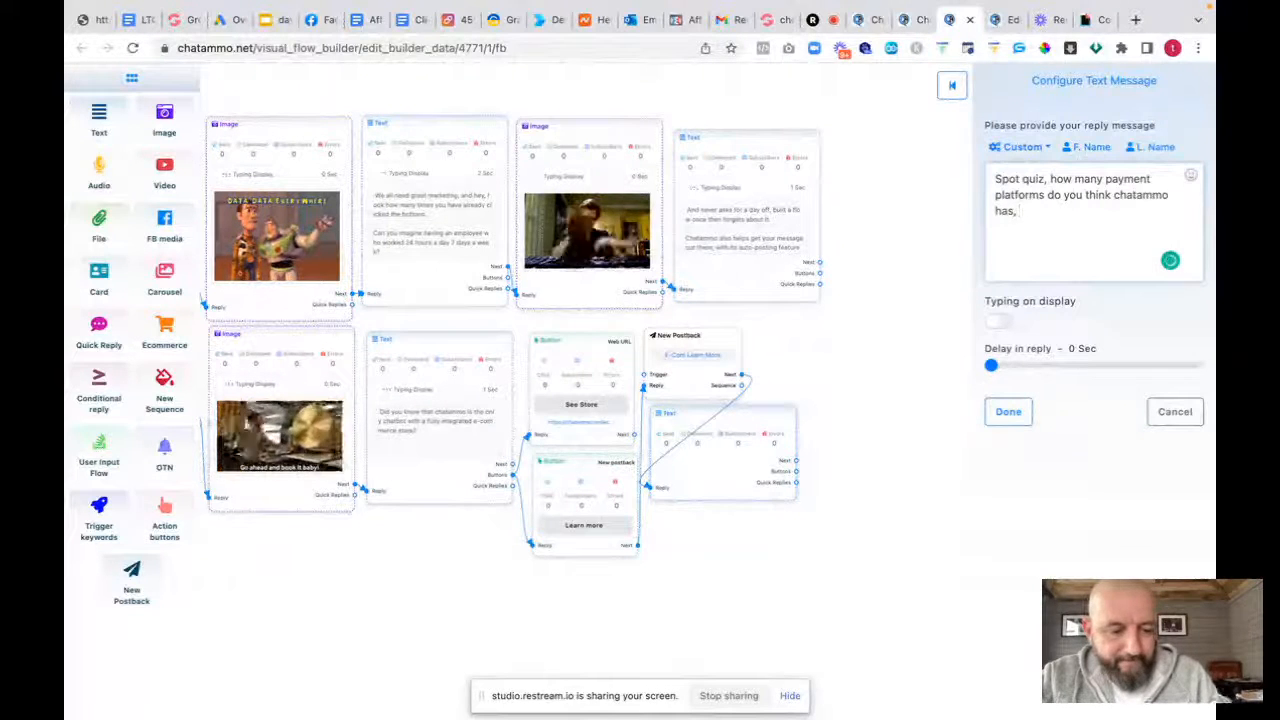
pyautogui.write(", (here's a hint its mu")
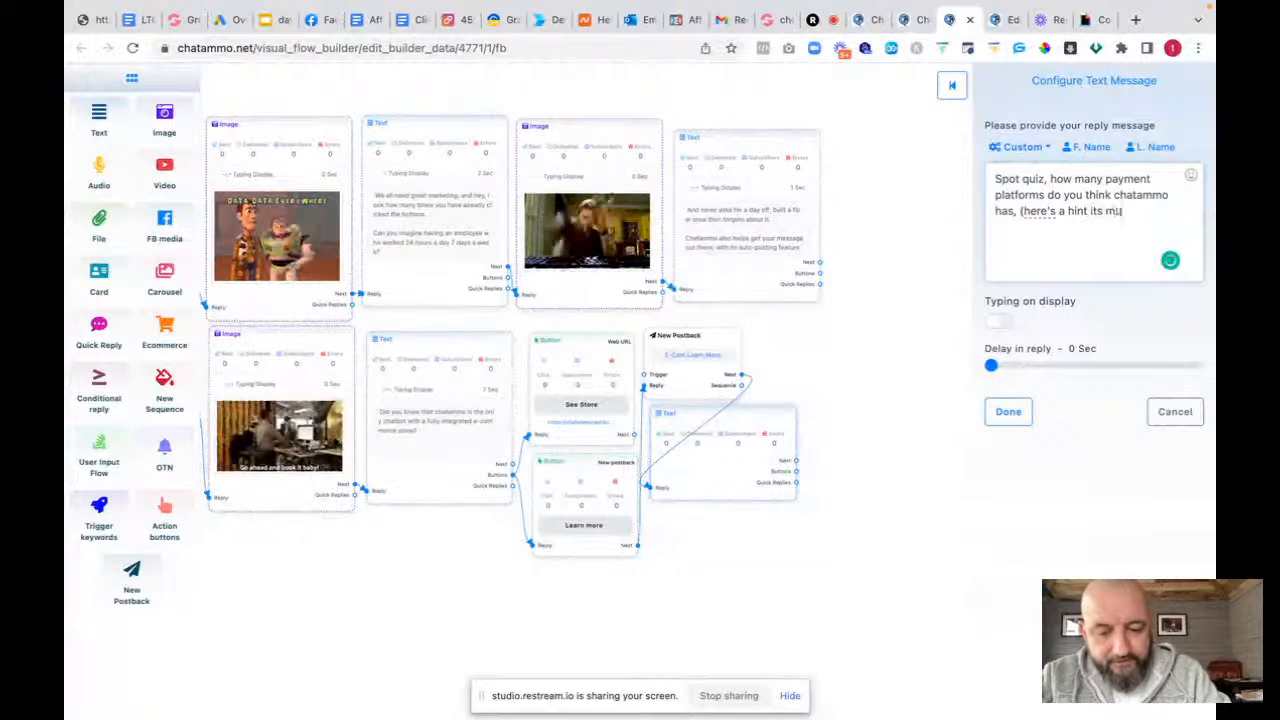
pyautogui.write('ch large')
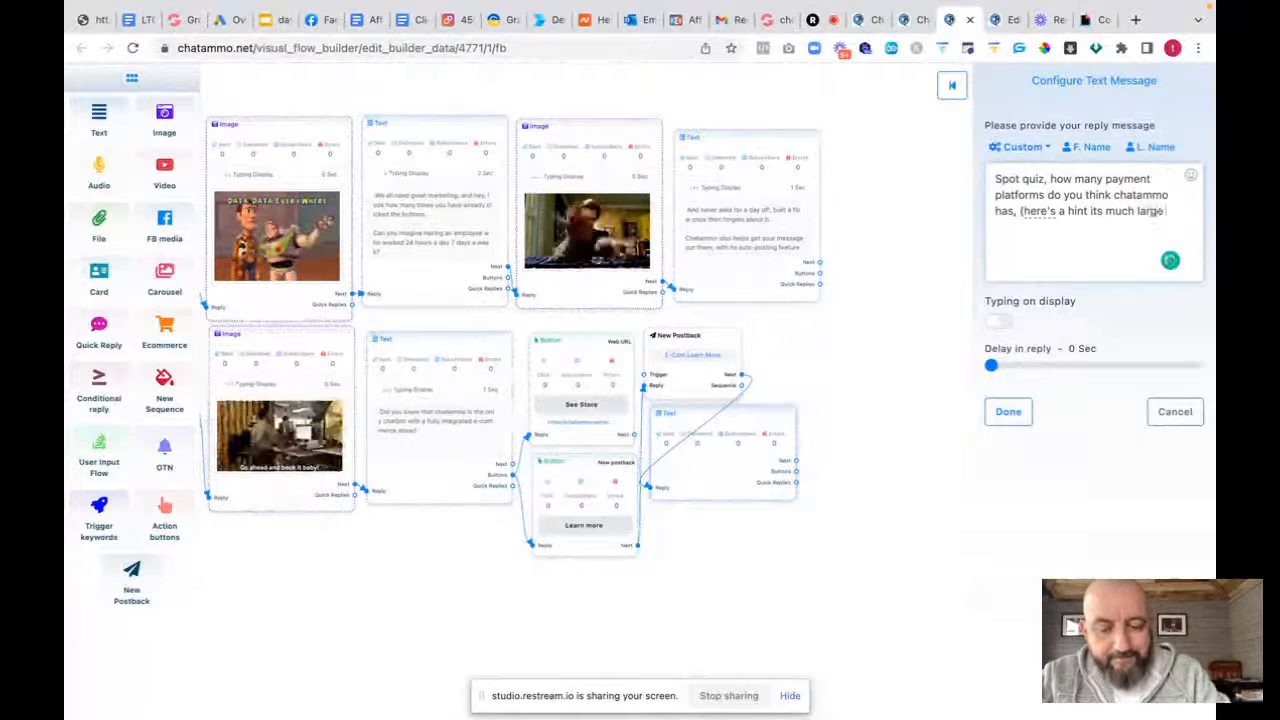
pyautogui.write('r t')
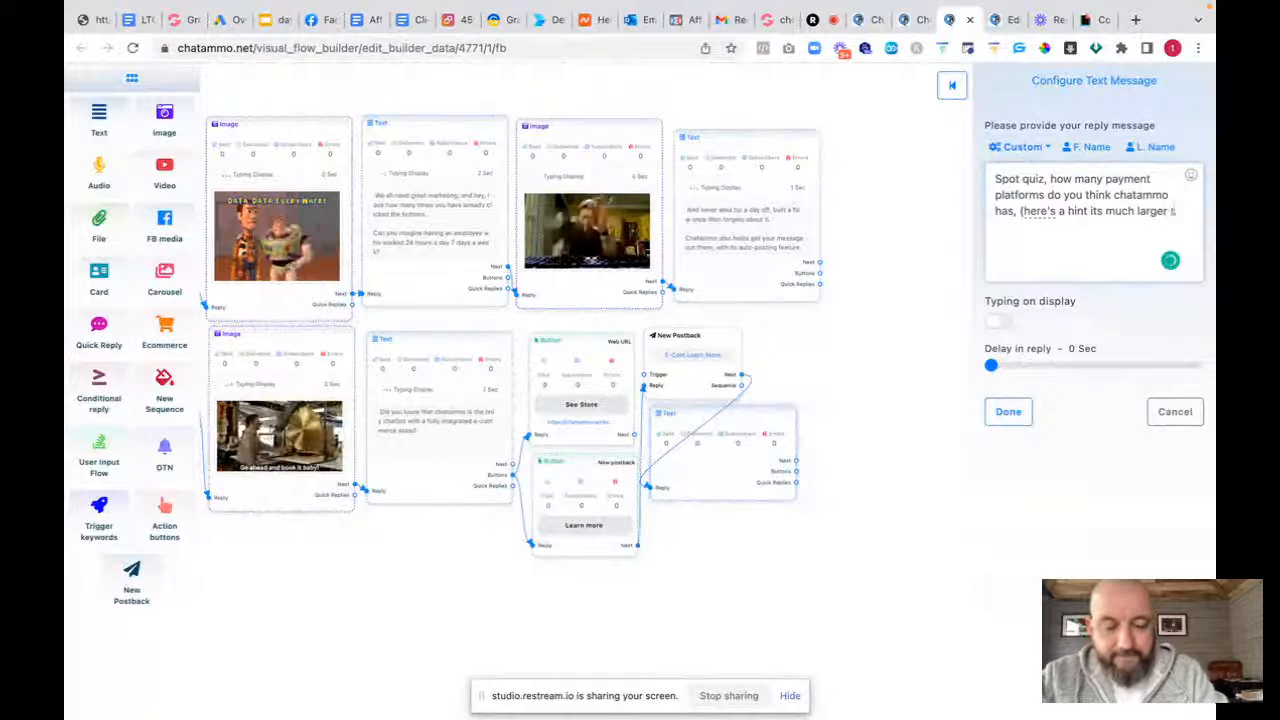
pyautogui.write('han other c')
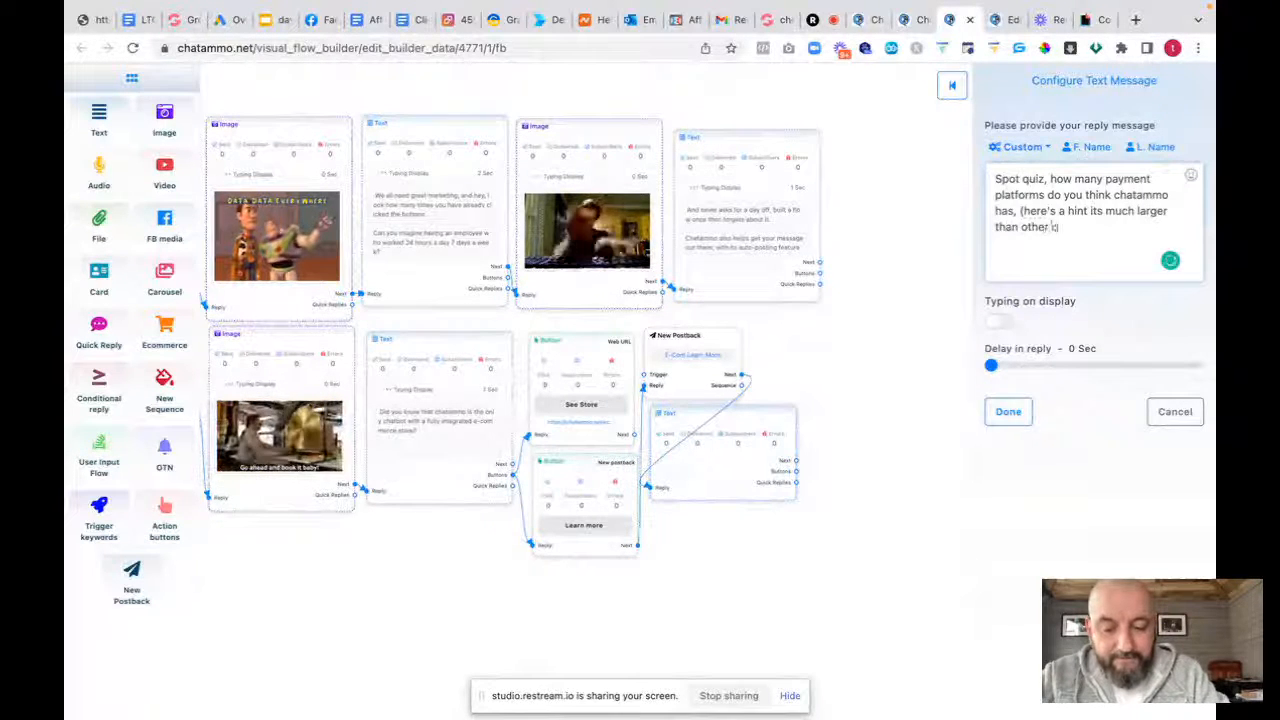
pyautogui.write('hatbots')
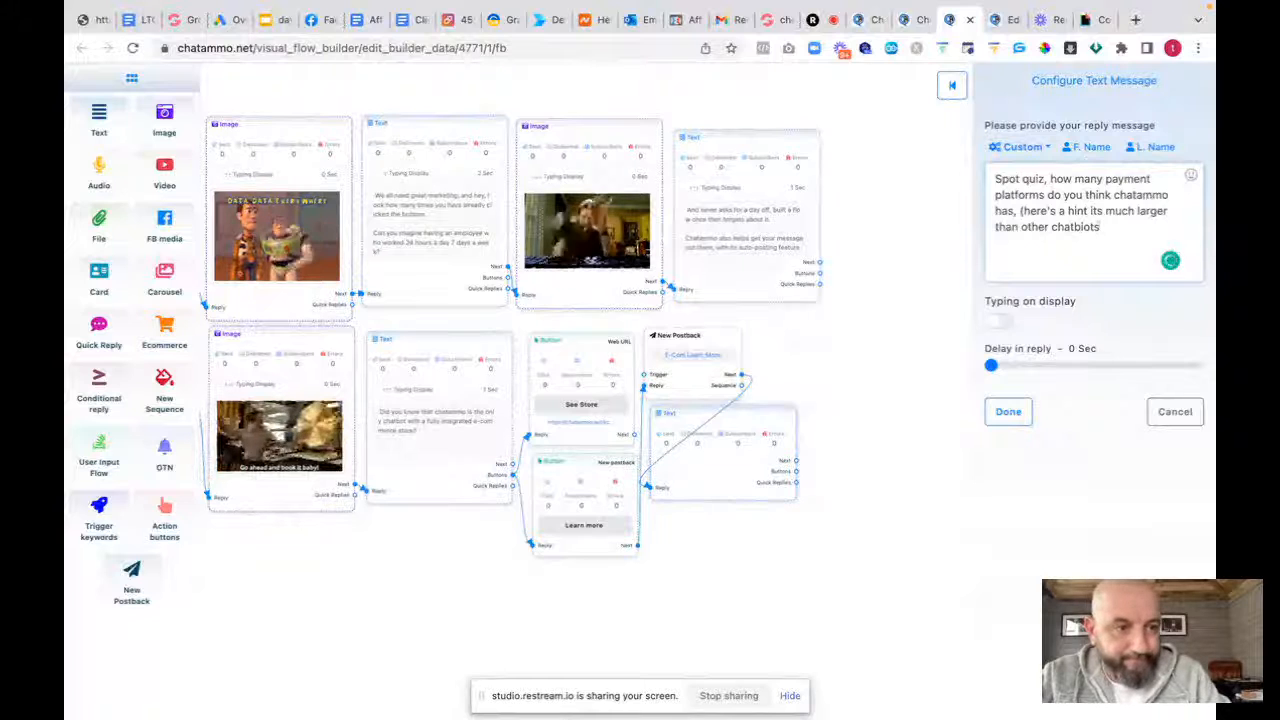
pyautogui.press('BackSpace')
pyautogui.press('BackSpace')
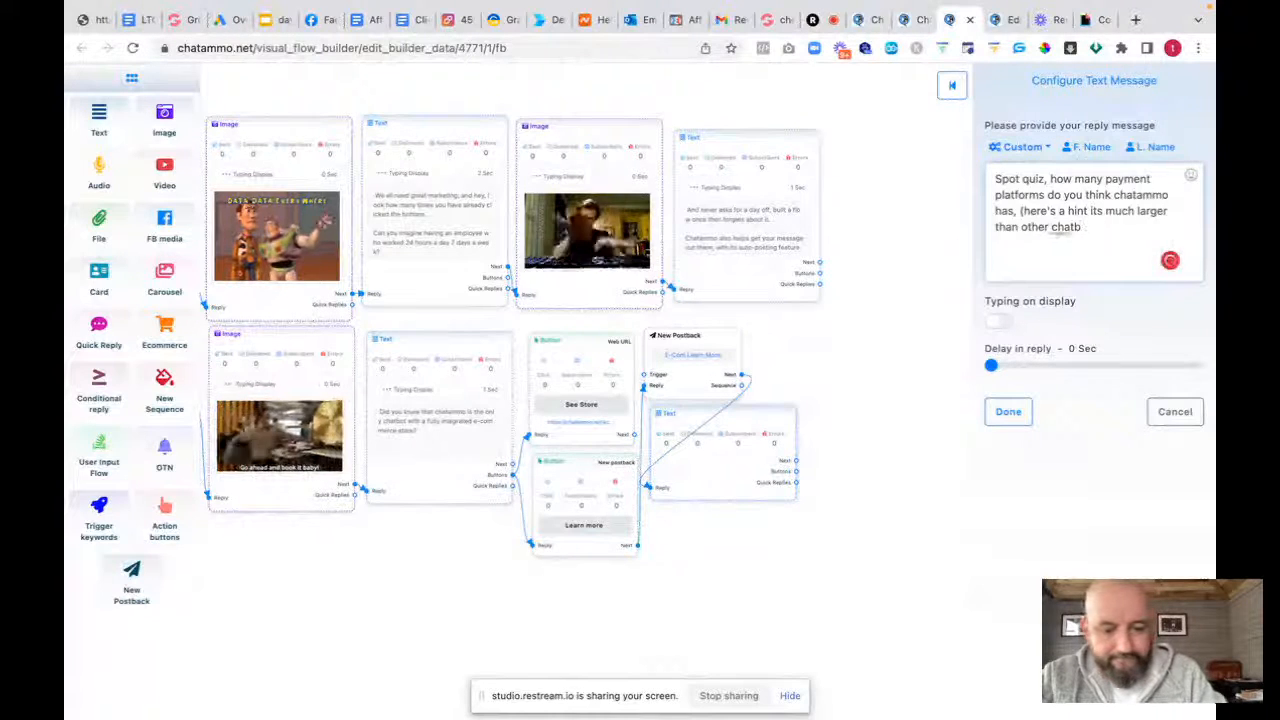
pyautogui.write('ot pa')
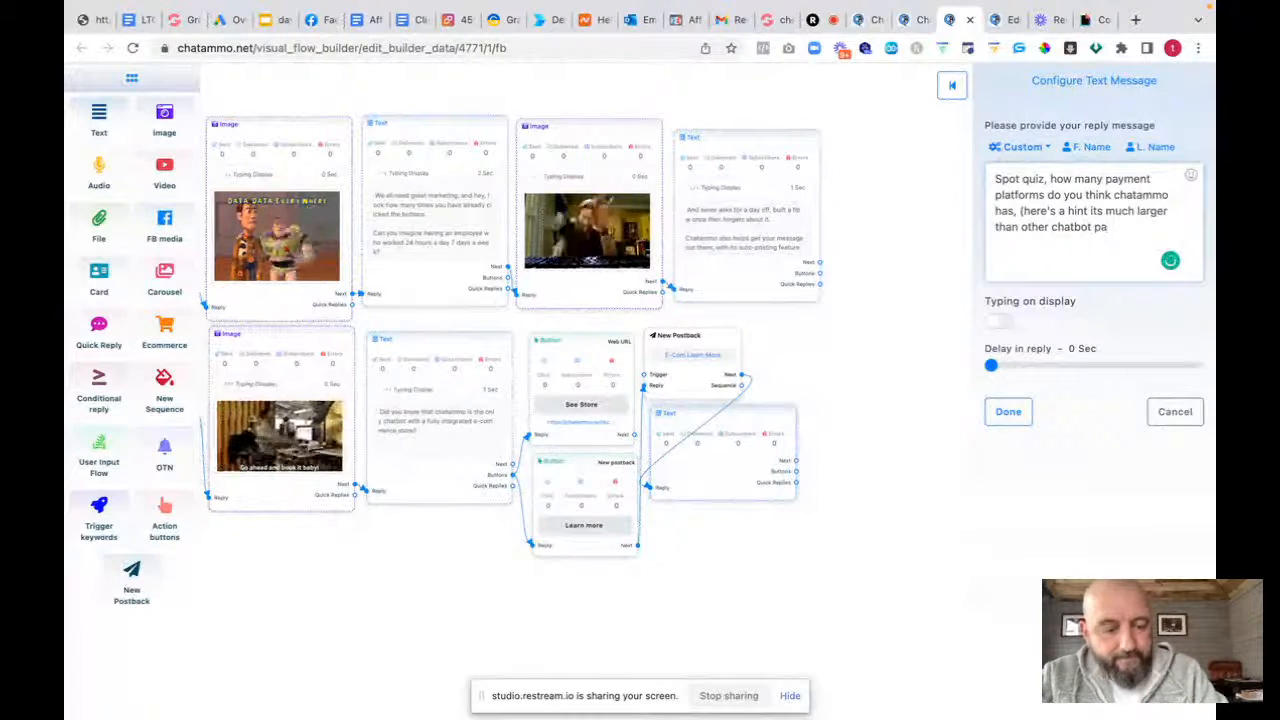
pyautogui.write('ypla')
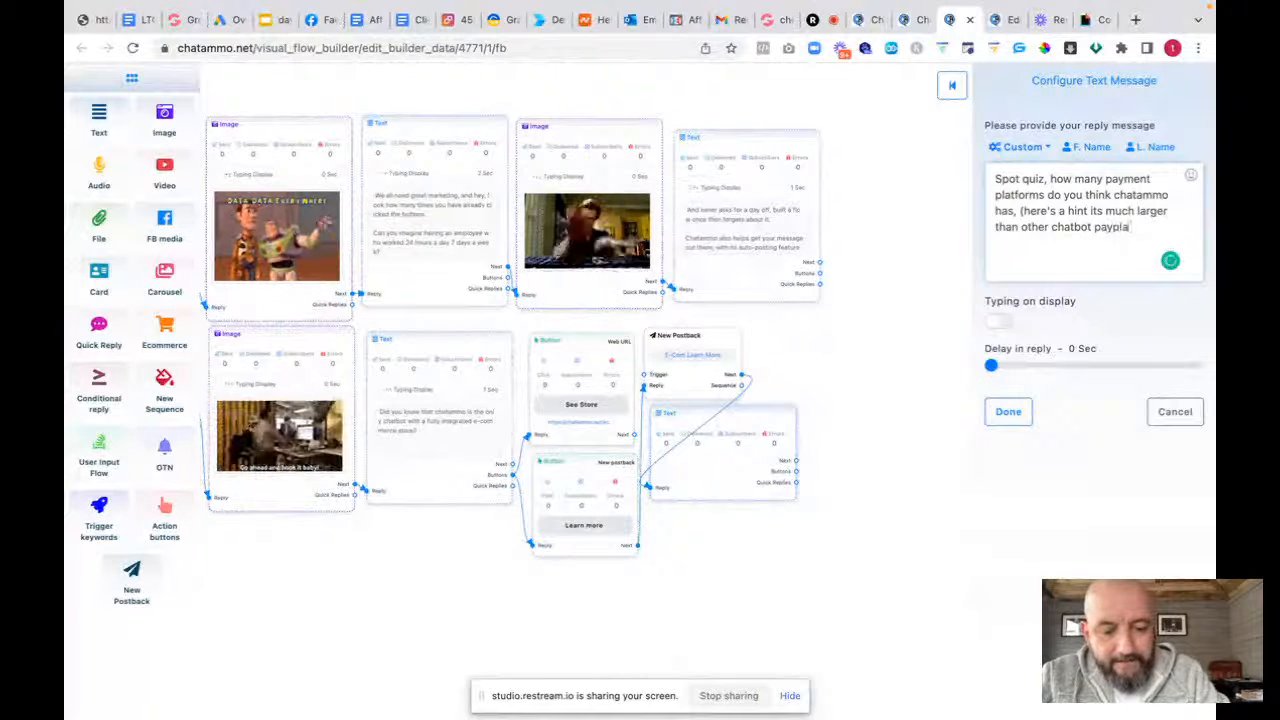
pyautogui.write(' and stripe')
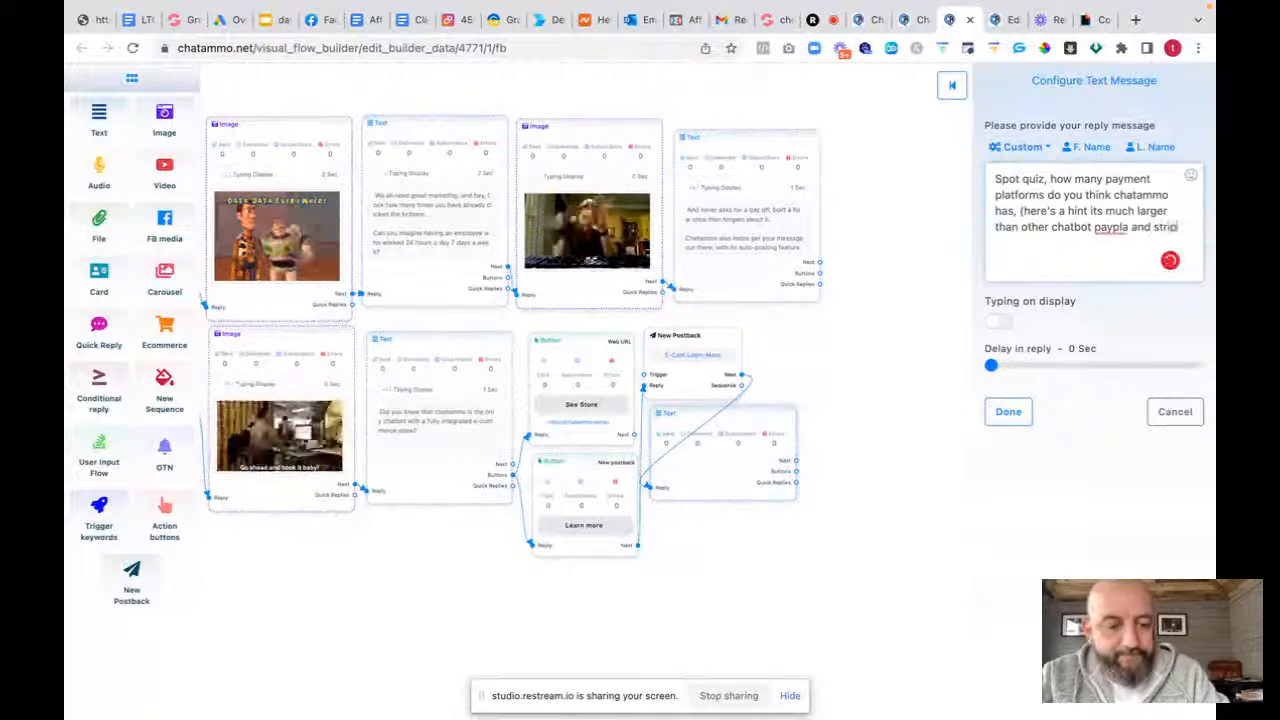
pyautogui.click(1110, 228)
pyautogui.click(1100, 253)
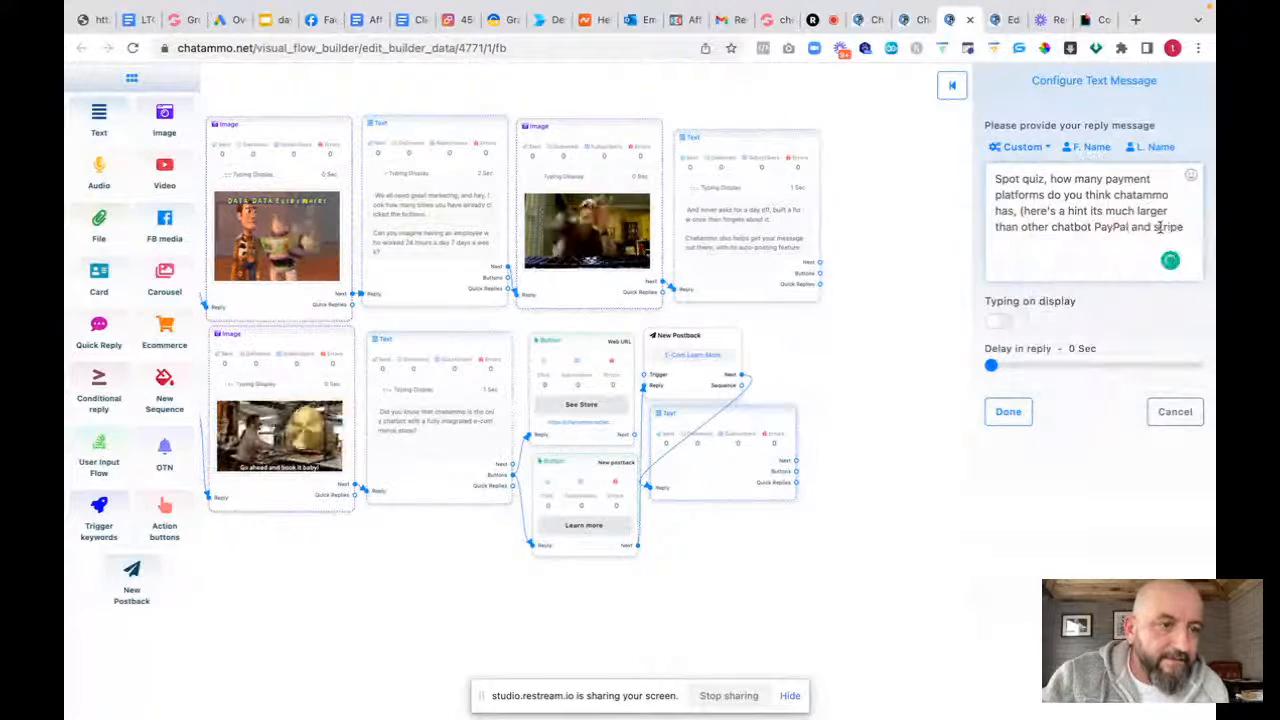
pyautogui.press('BackSpace')
pyautogui.write('S')
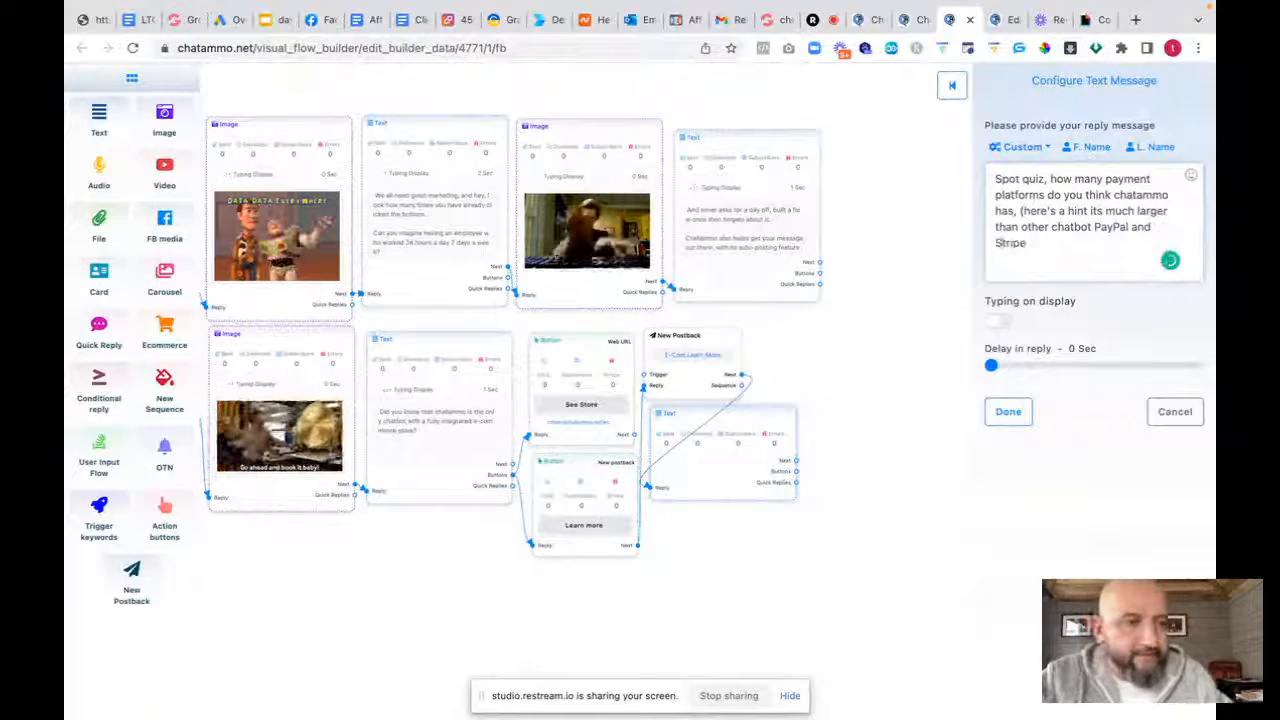
pyautogui.click(998, 321)
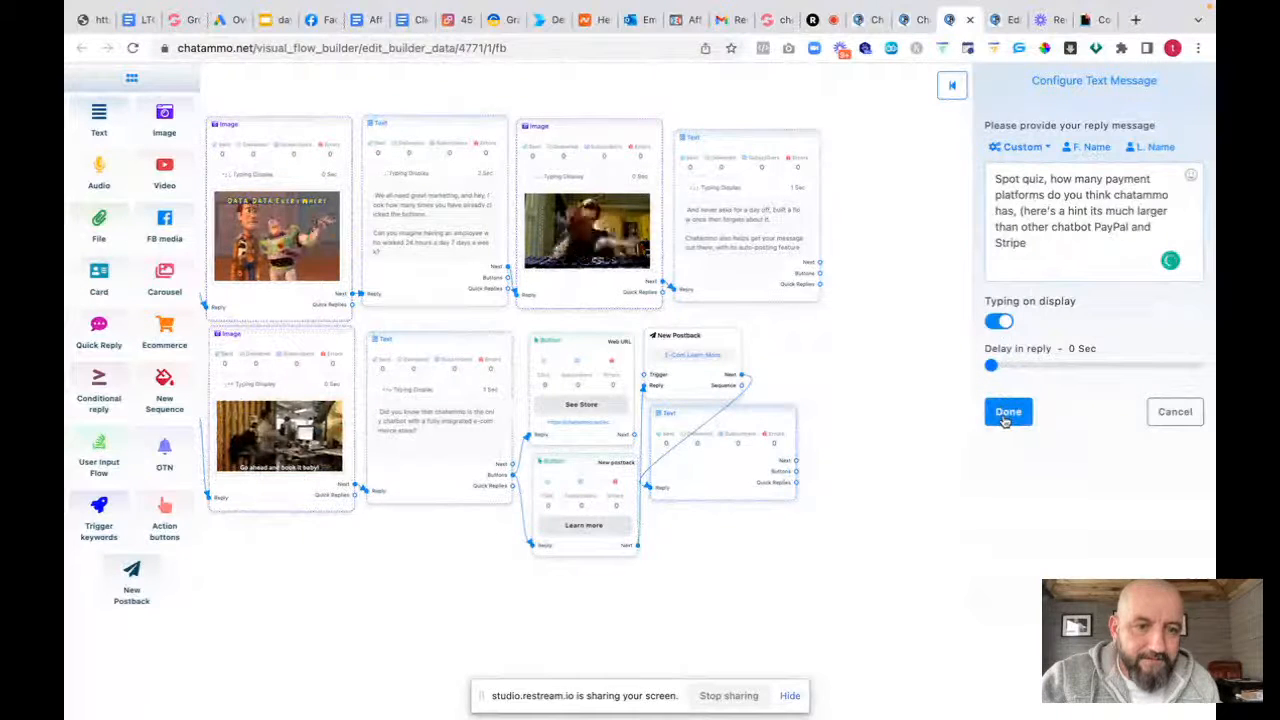
pyautogui.click(1007, 412)
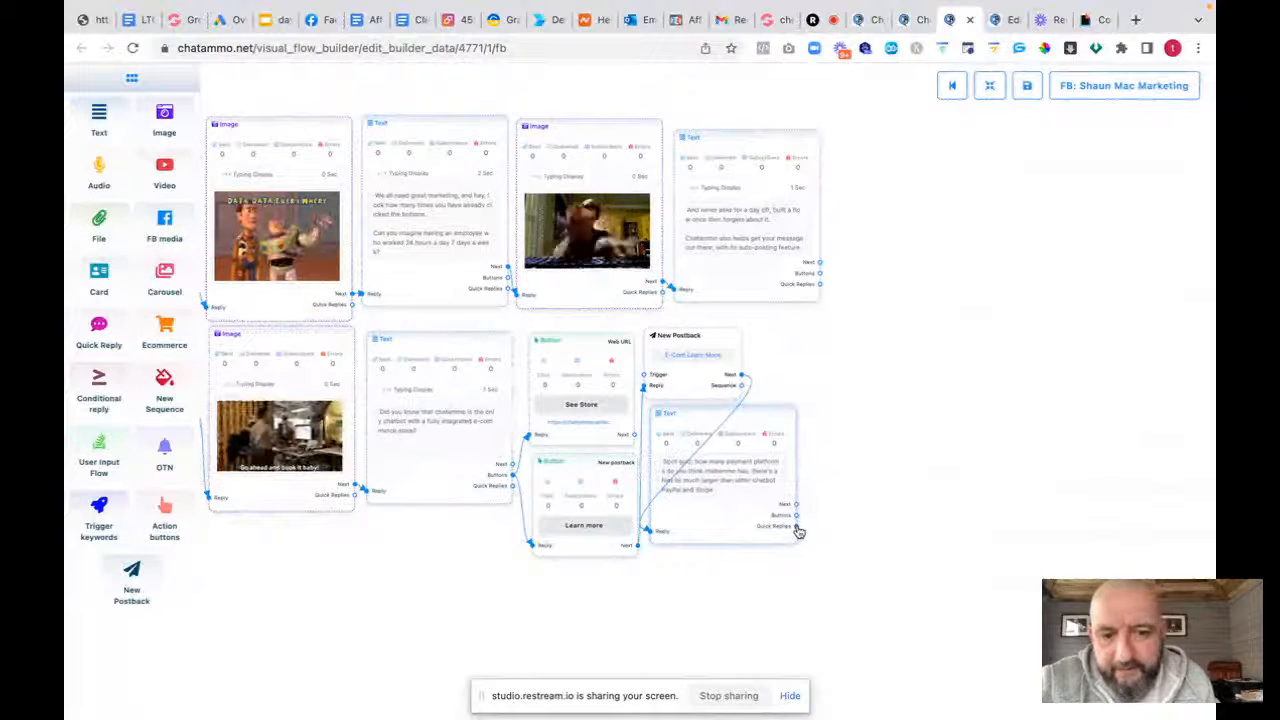
# Add a '5 payment options' quick reply to the quiz text that starts a new postback
pyautogui.moveTo(798, 530); pyautogui.dragTo(843, 354)
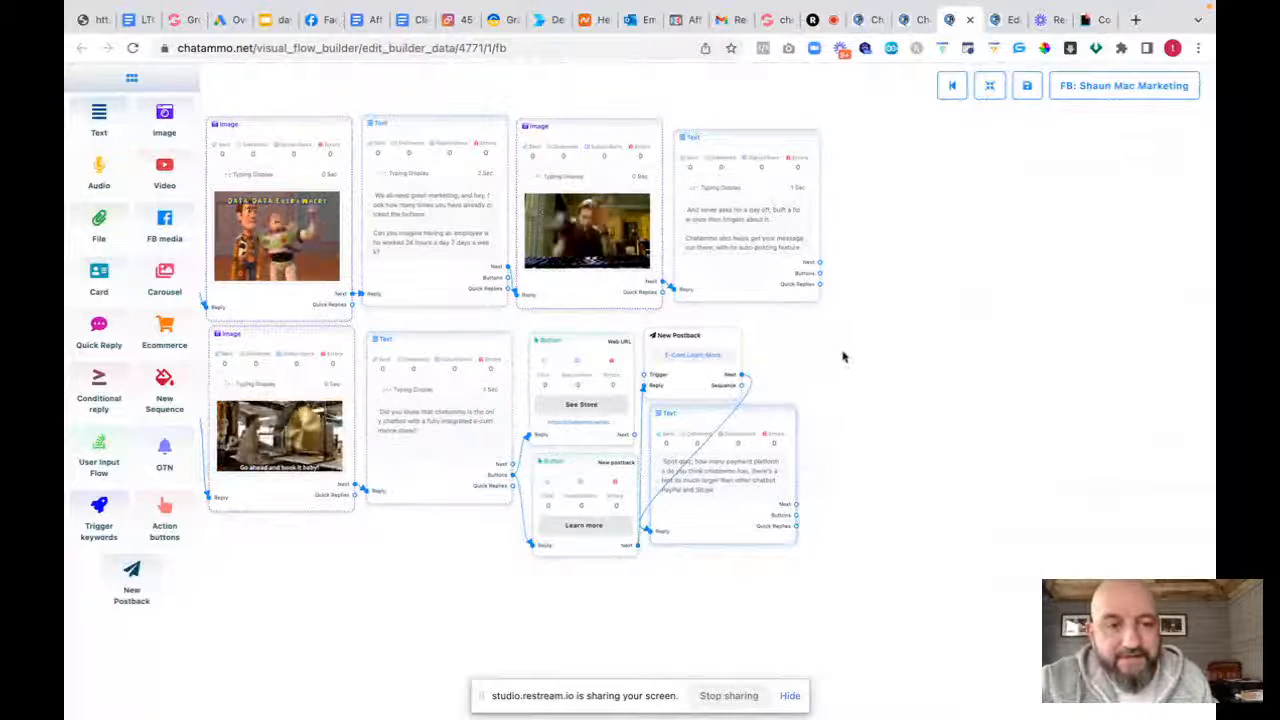
pyautogui.click(910, 438)
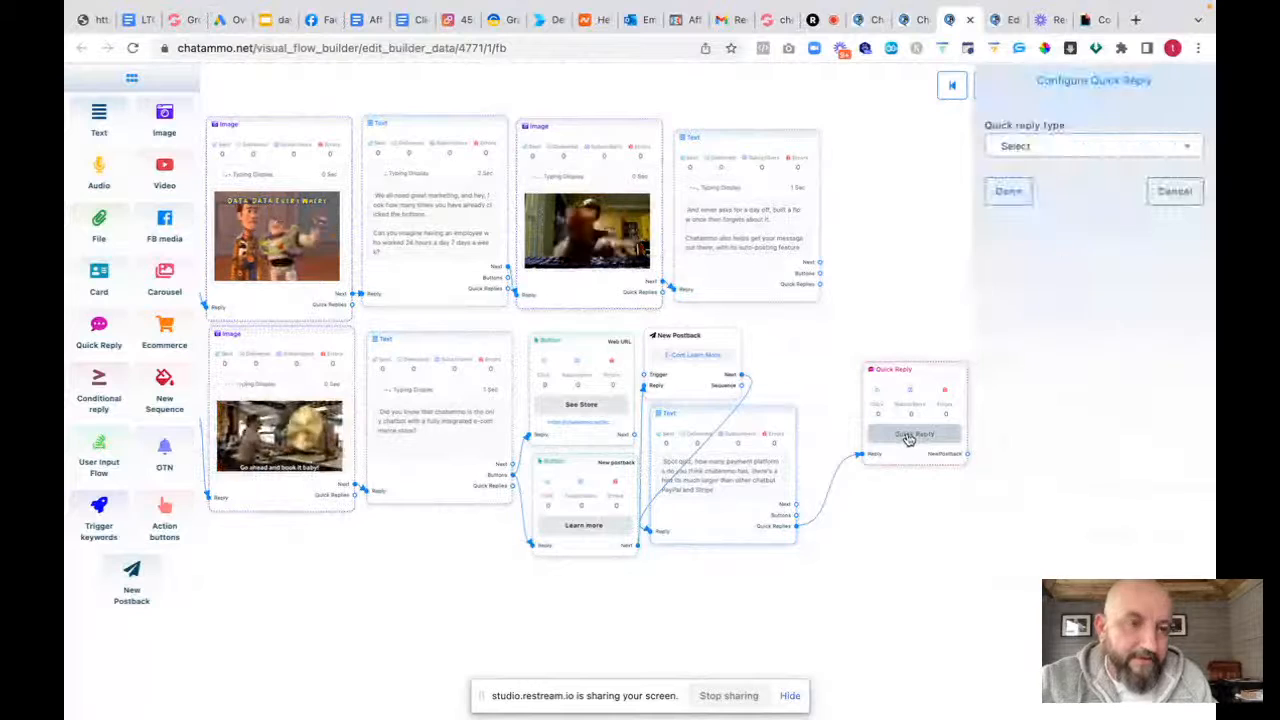
pyautogui.click(1040, 147)
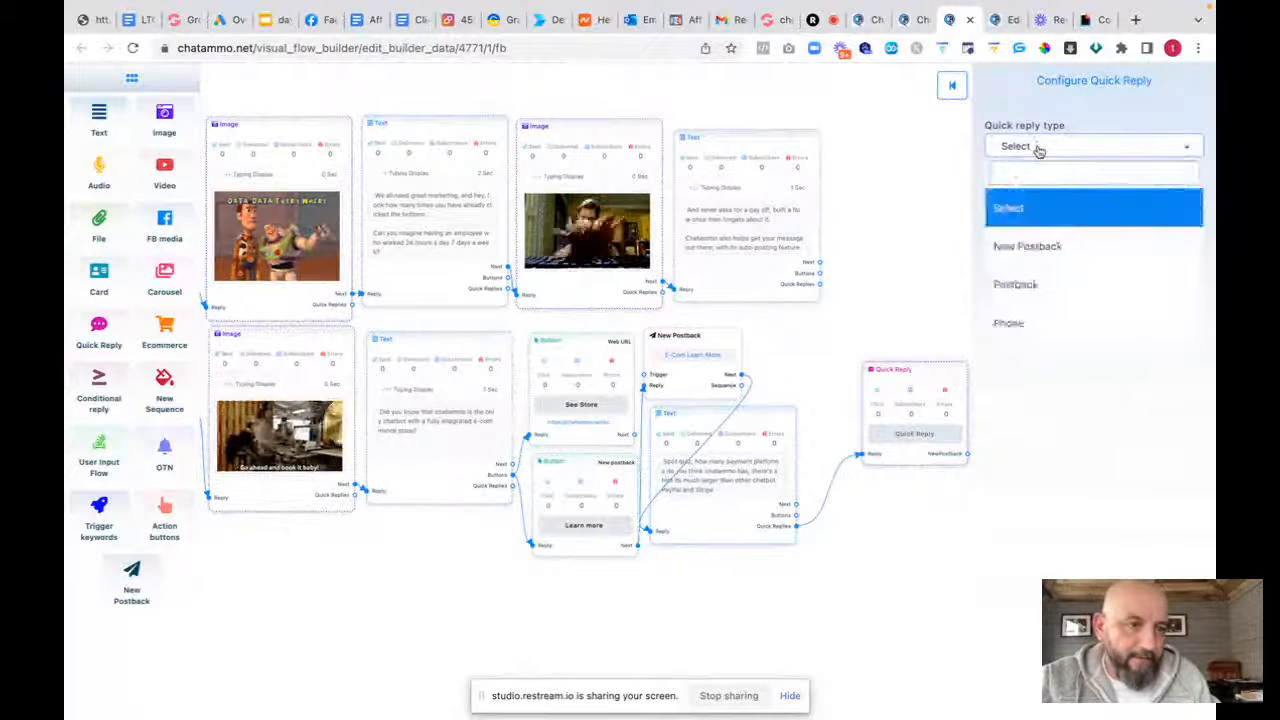
pyautogui.click(1040, 246)
pyautogui.click(1011, 199)
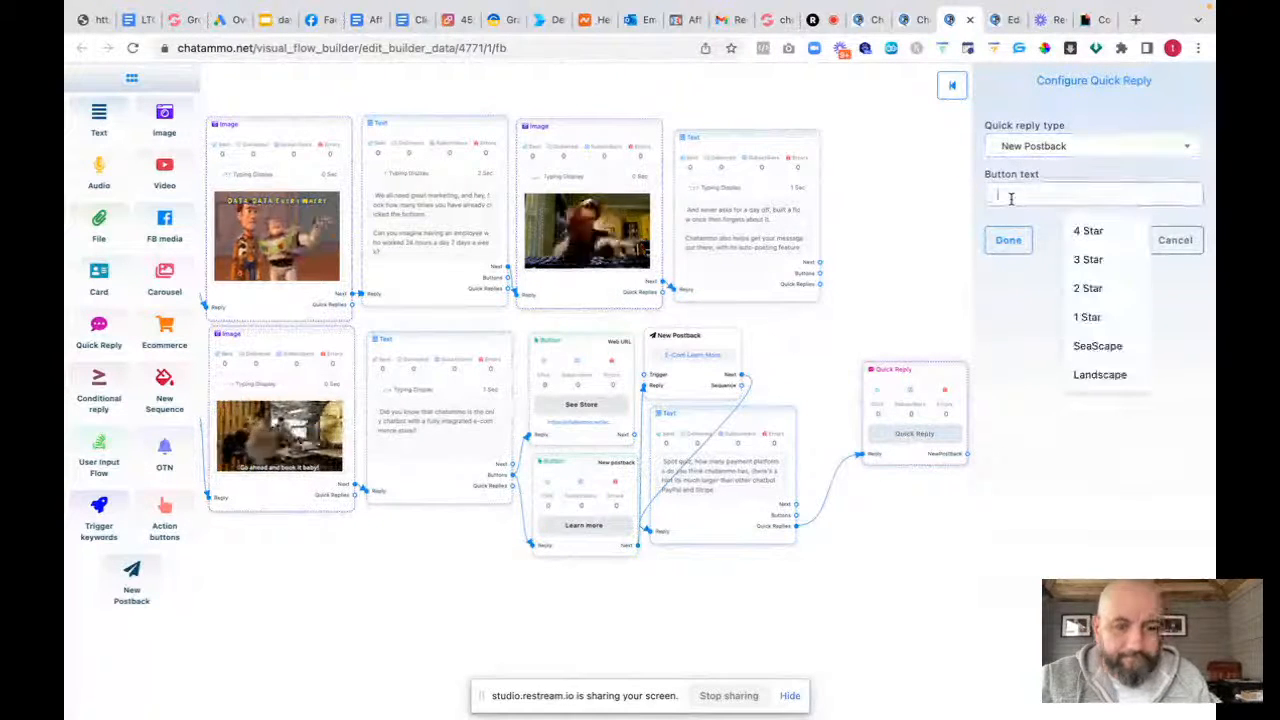
pyautogui.write('!')
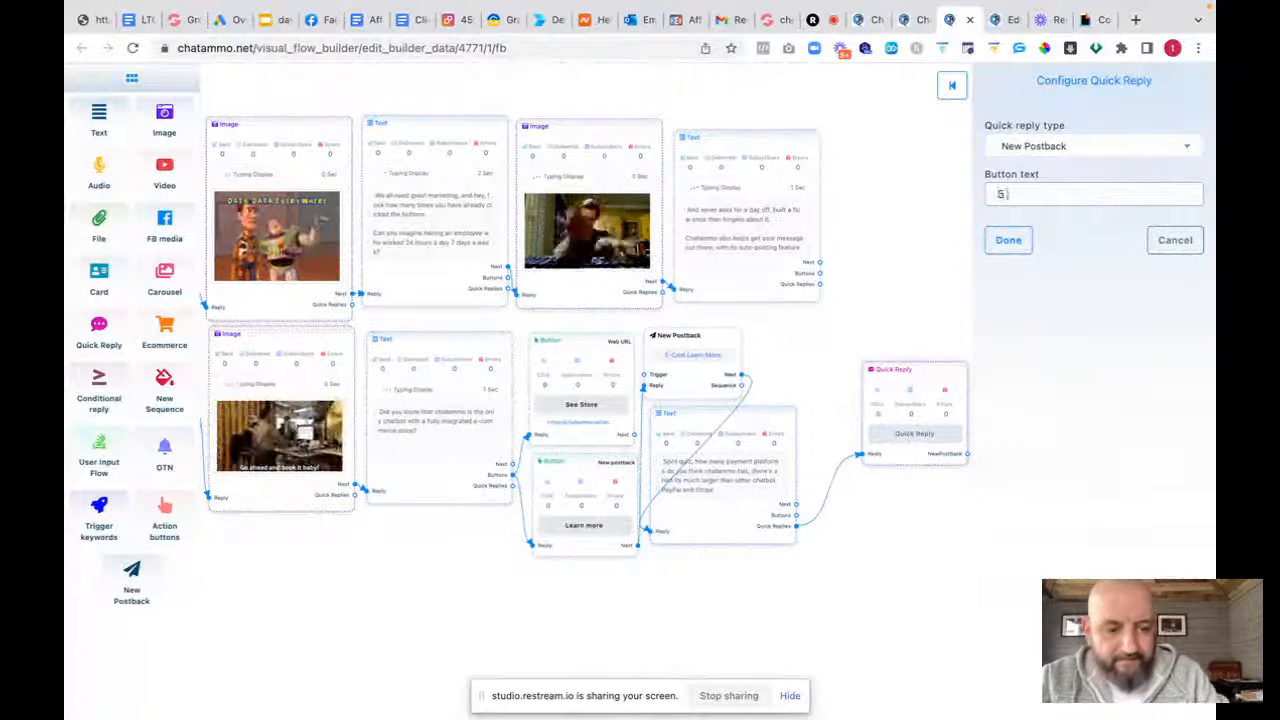
pyautogui.write(' payment options')
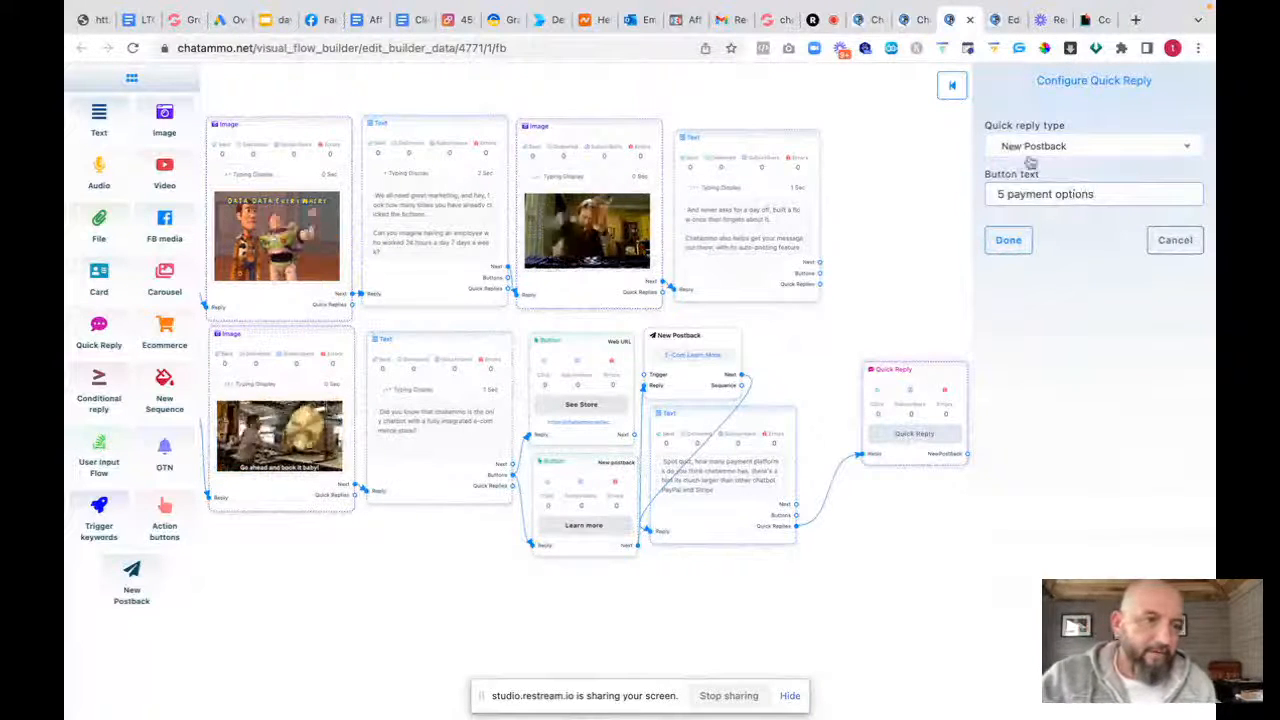
pyautogui.moveTo(1099, 193); pyautogui.dragTo(963, 201)
pyautogui.hotkey('ctrl', 'c')
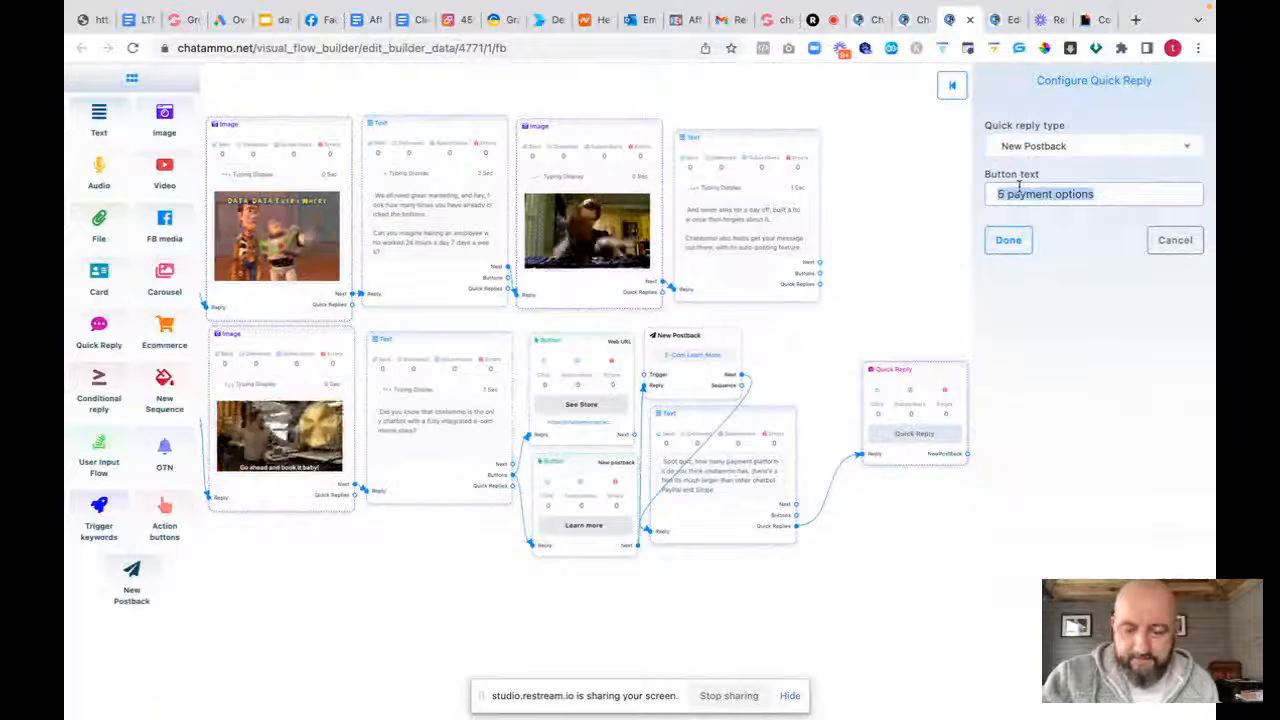
pyautogui.click(1010, 241)
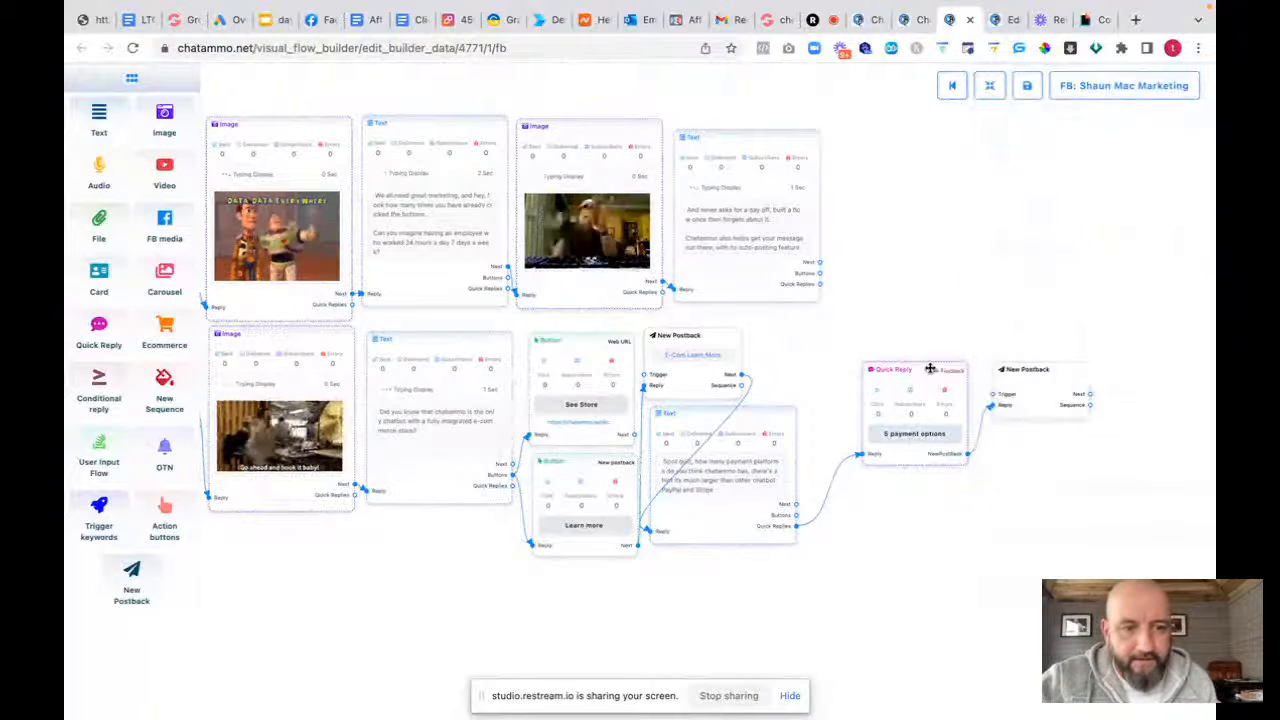
# Title the linked postback '5 payment options'
pyautogui.moveTo(926, 362); pyautogui.dragTo(900, 302)
pyautogui.click(1036, 394)
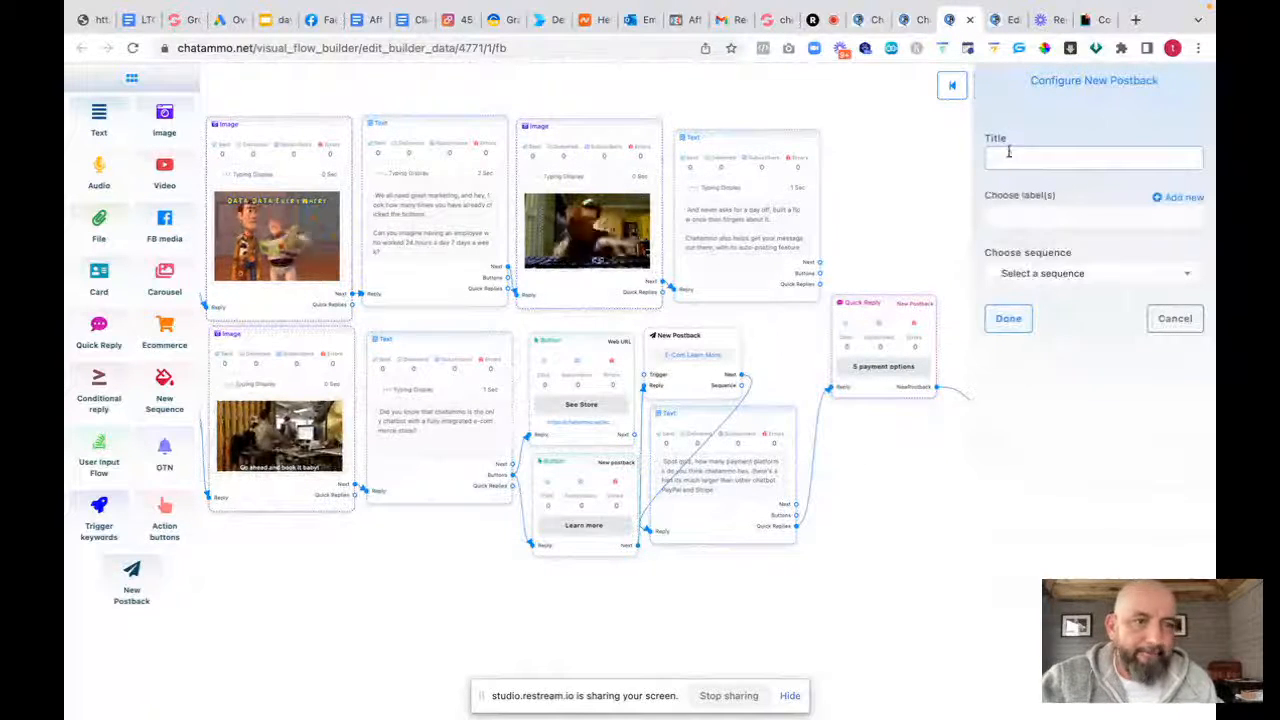
pyautogui.hotkey('ctrl', 'v')
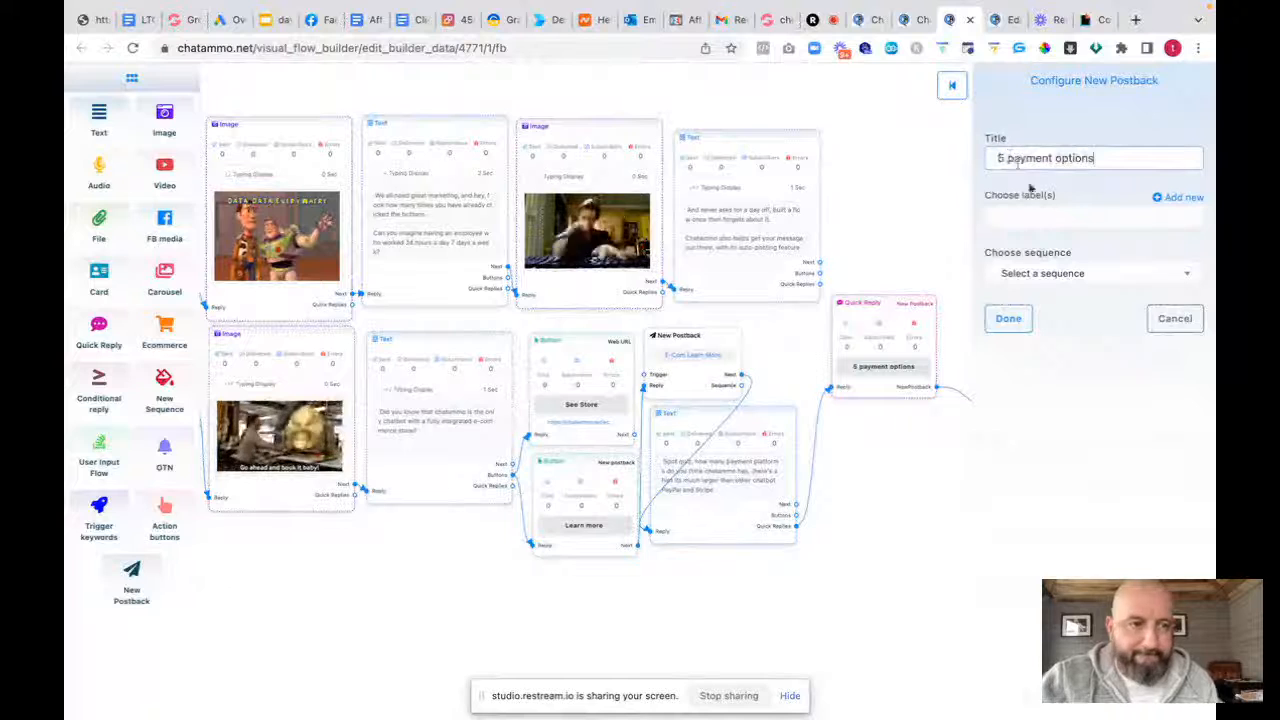
pyautogui.click(1008, 318)
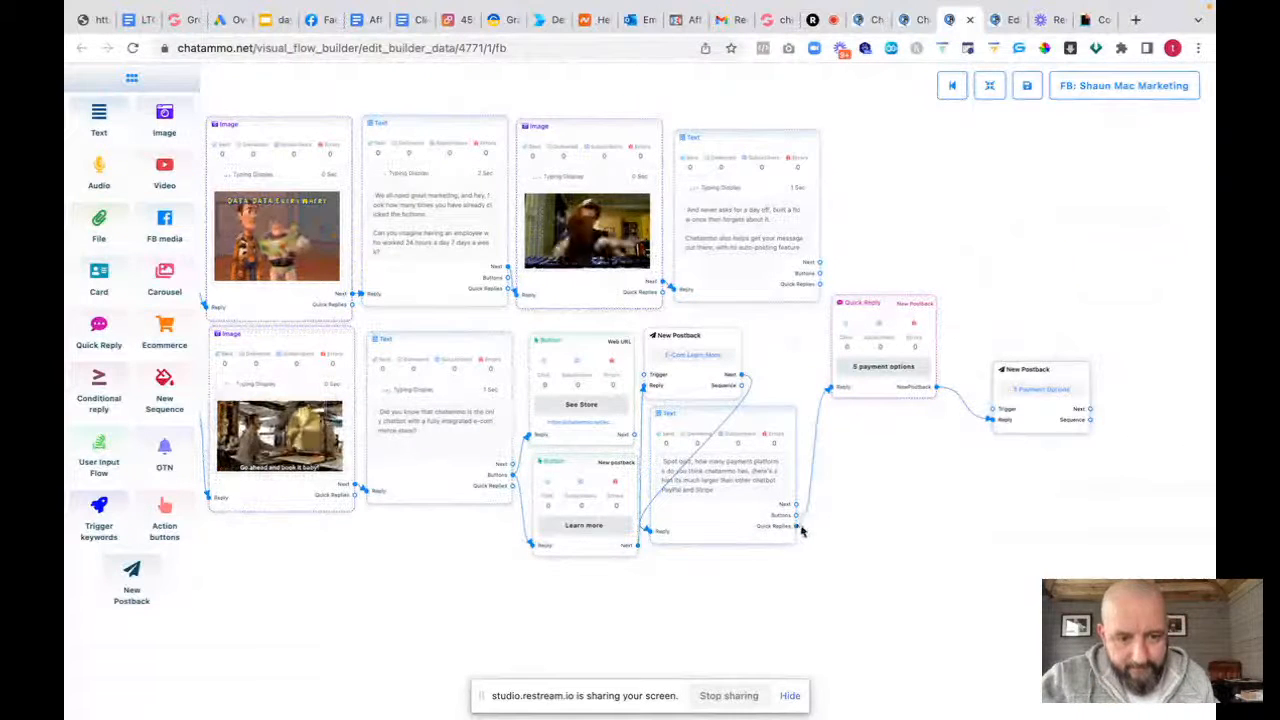
pyautogui.moveTo(798, 533); pyautogui.dragTo(840, 477)
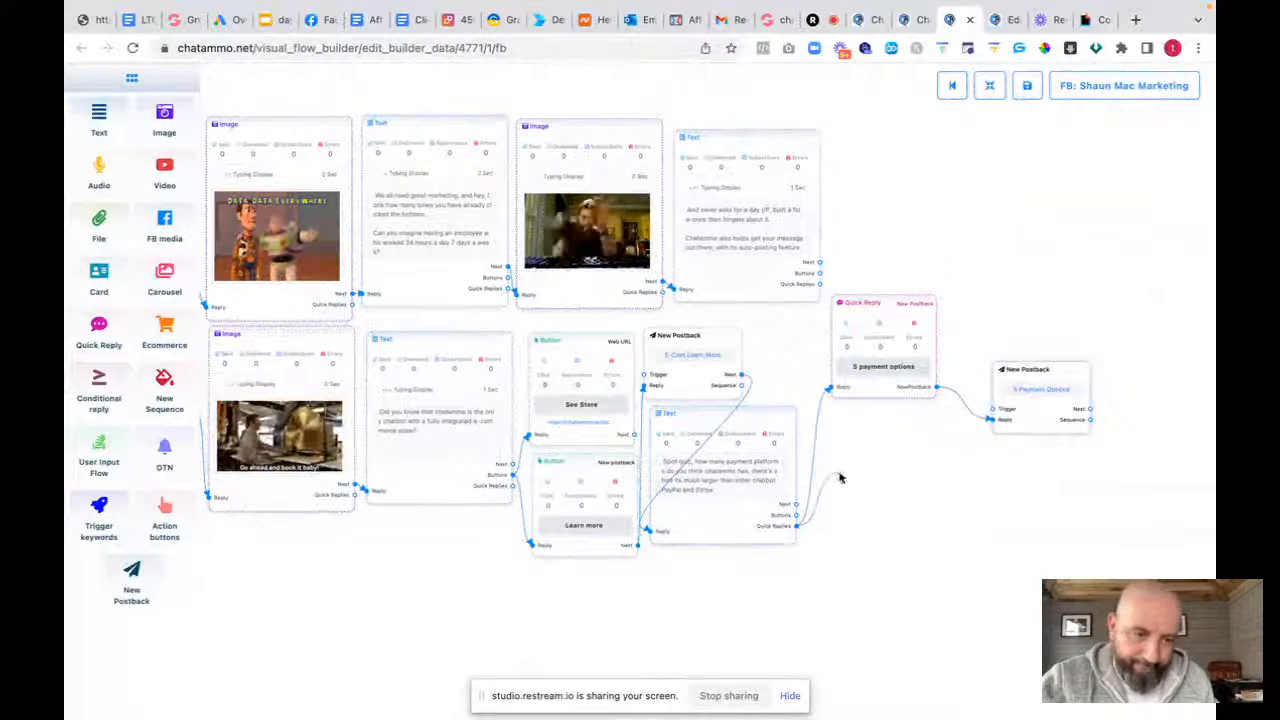
# Make the second quick reply a '7 payment options' new-postback reply
pyautogui.click(883, 537)
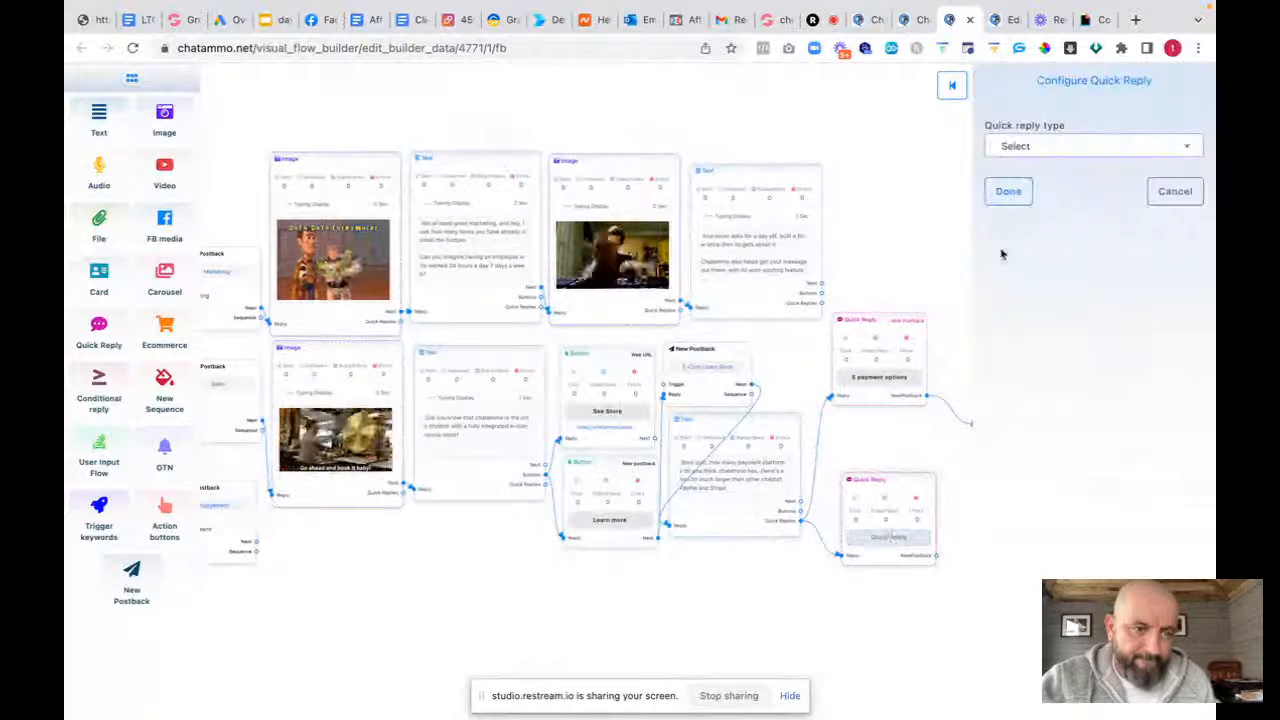
pyautogui.click(1028, 148)
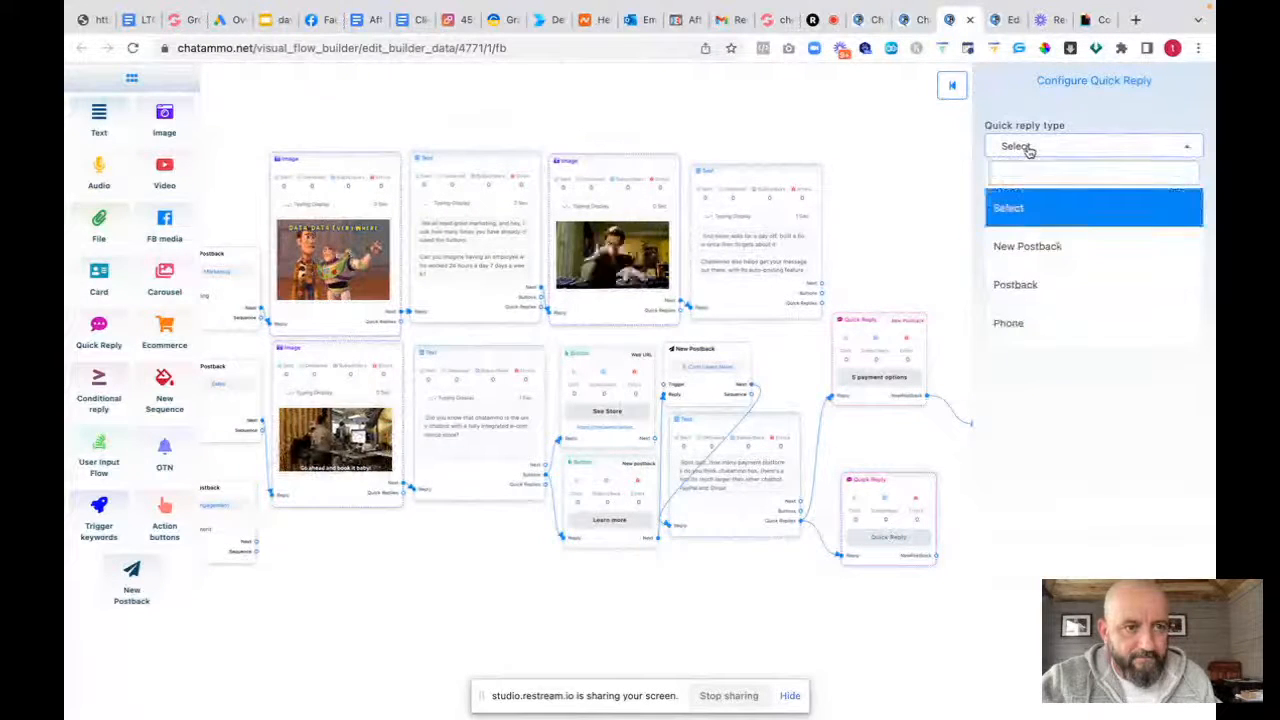
pyautogui.click(1030, 246)
pyautogui.click(1021, 197)
pyautogui.hotkey('ctrl', 'v')
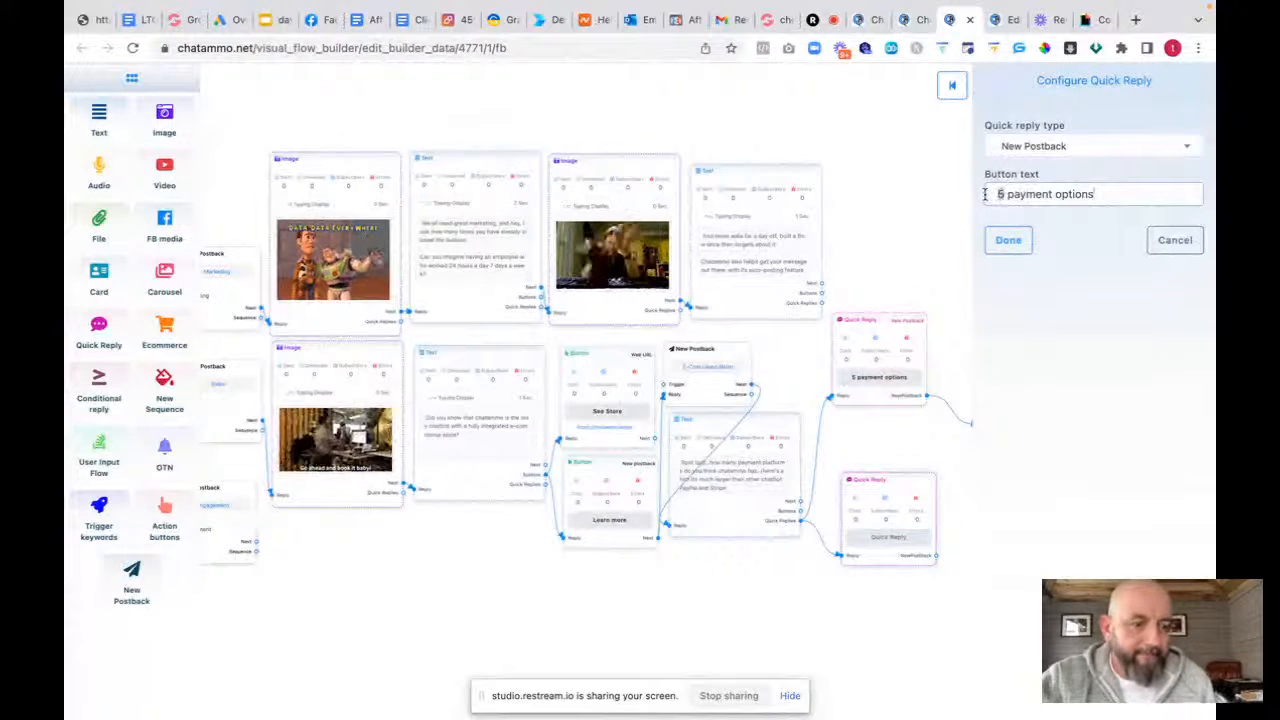
pyautogui.write('7')
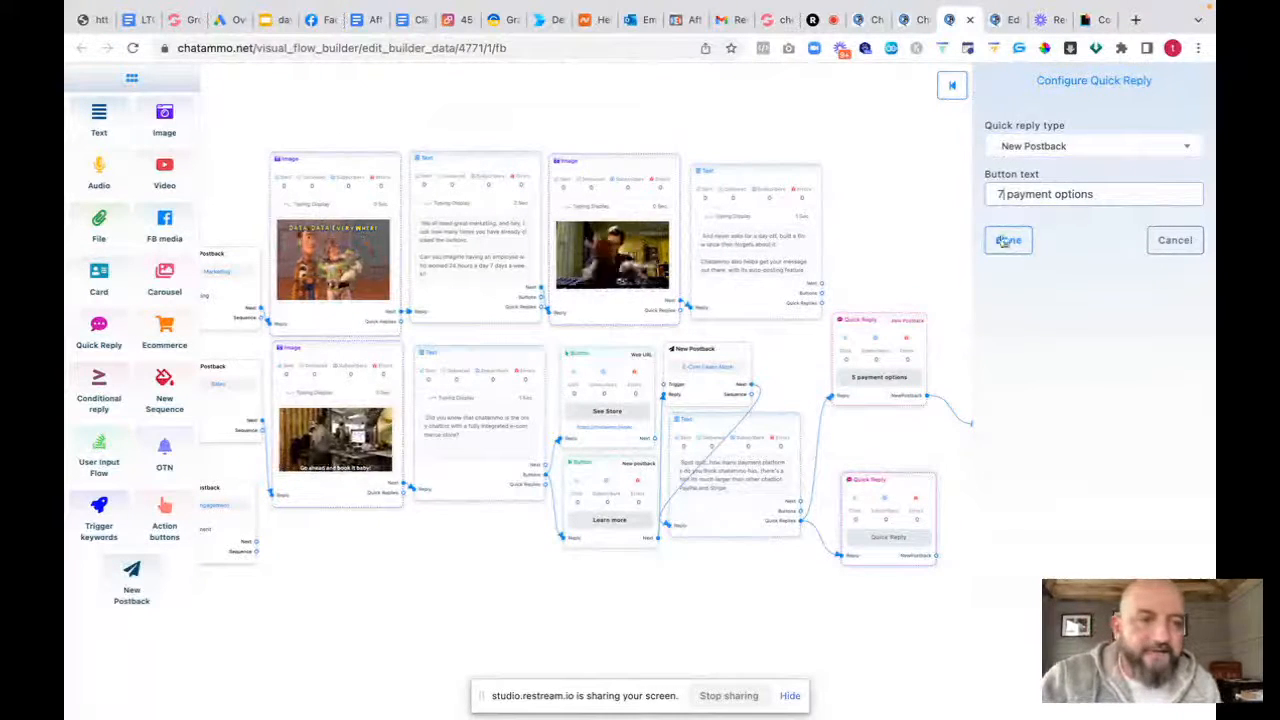
pyautogui.click(1005, 241)
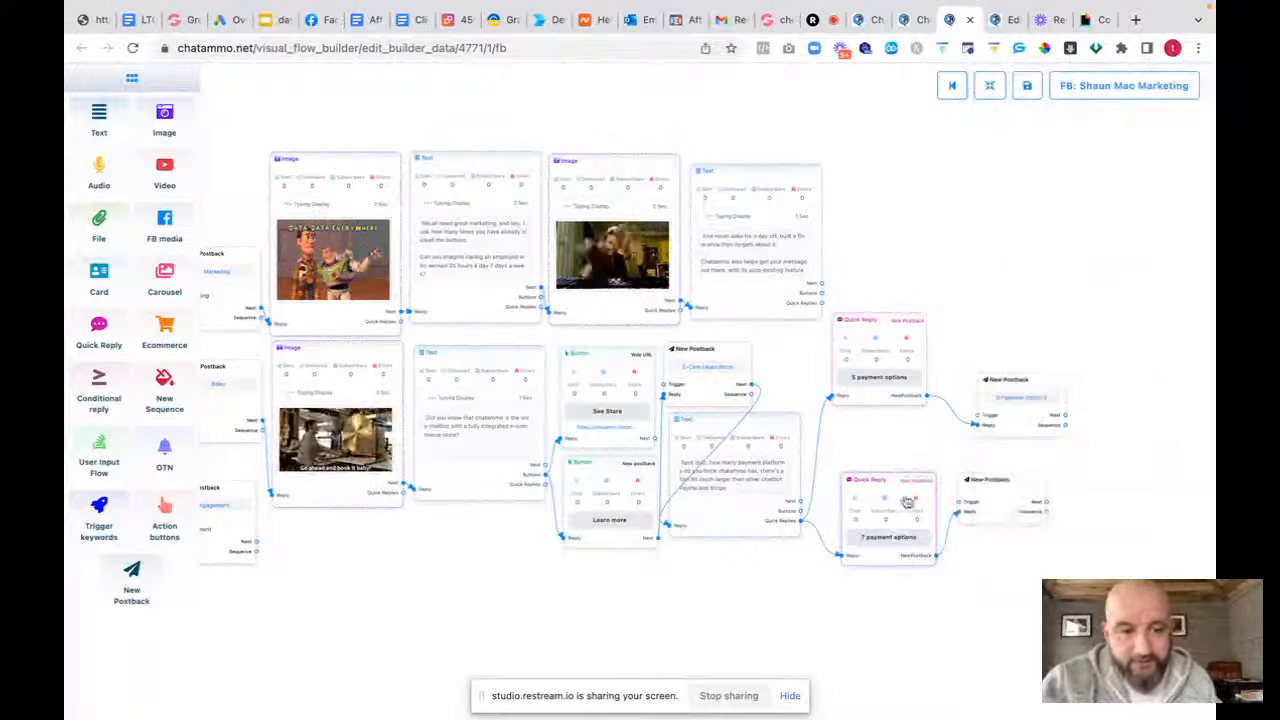
# Line up the replies beside their postbacks and title the second postback '7 payment options'
pyautogui.moveTo(907, 502); pyautogui.dragTo(897, 441)
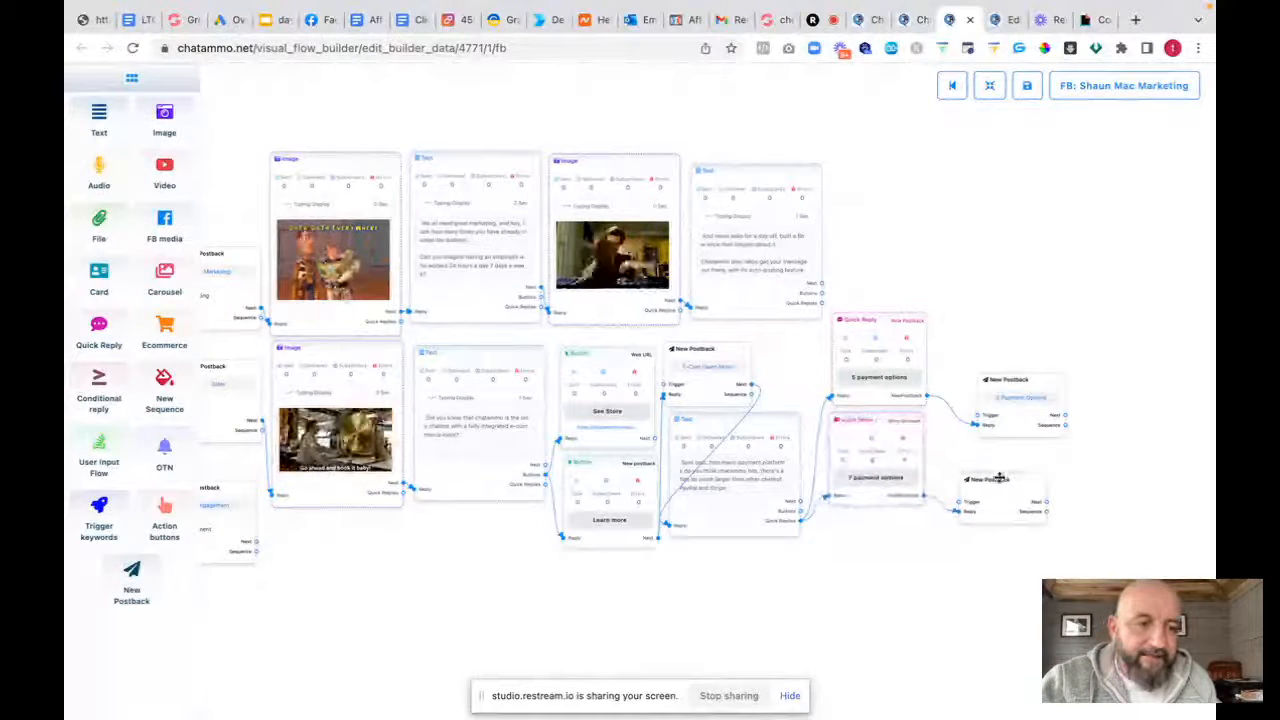
pyautogui.moveTo(999, 478); pyautogui.dragTo(998, 464)
pyautogui.moveTo(1027, 379); pyautogui.dragTo(985, 318)
pyautogui.moveTo(1010, 463); pyautogui.dragTo(991, 423)
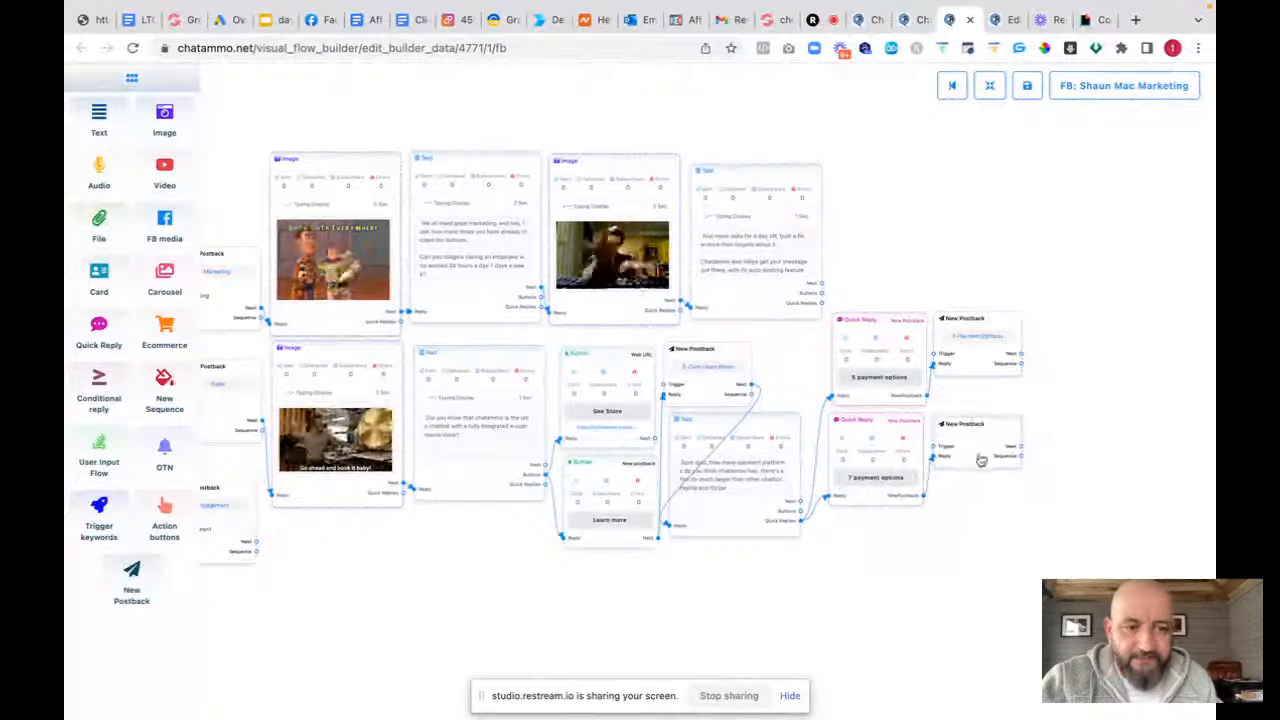
pyautogui.click(972, 461)
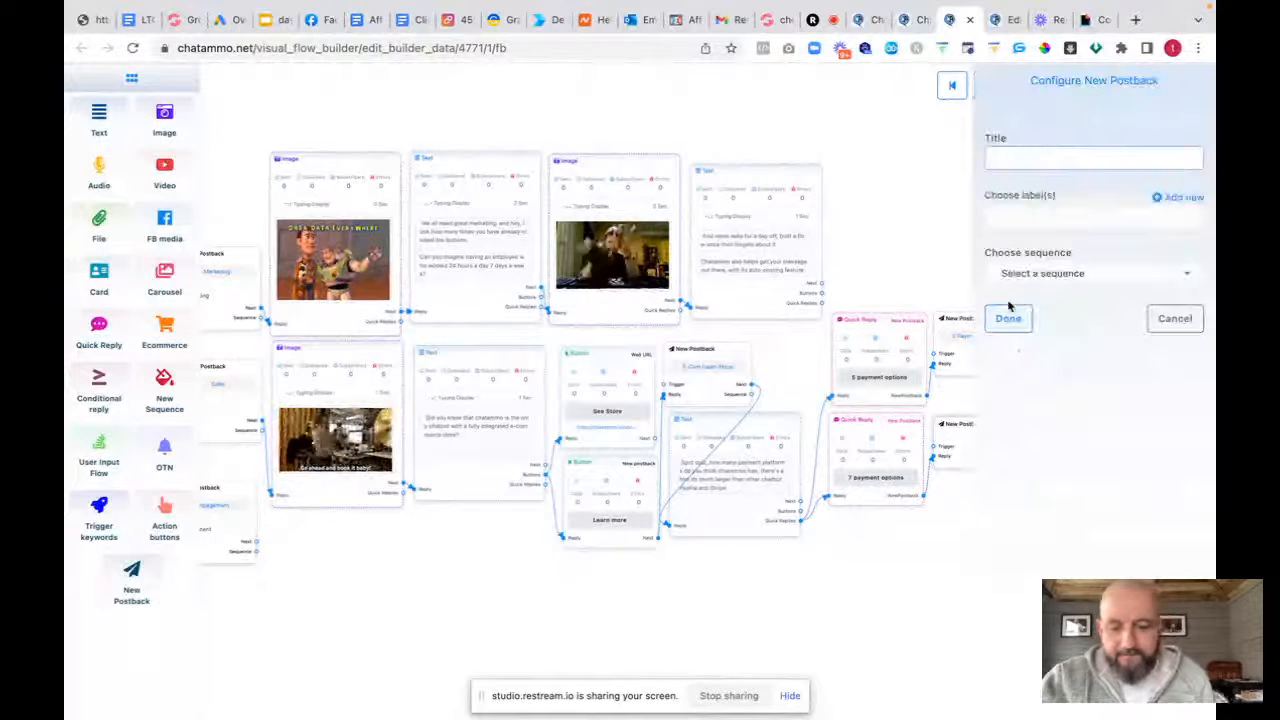
pyautogui.write('5 payment options')
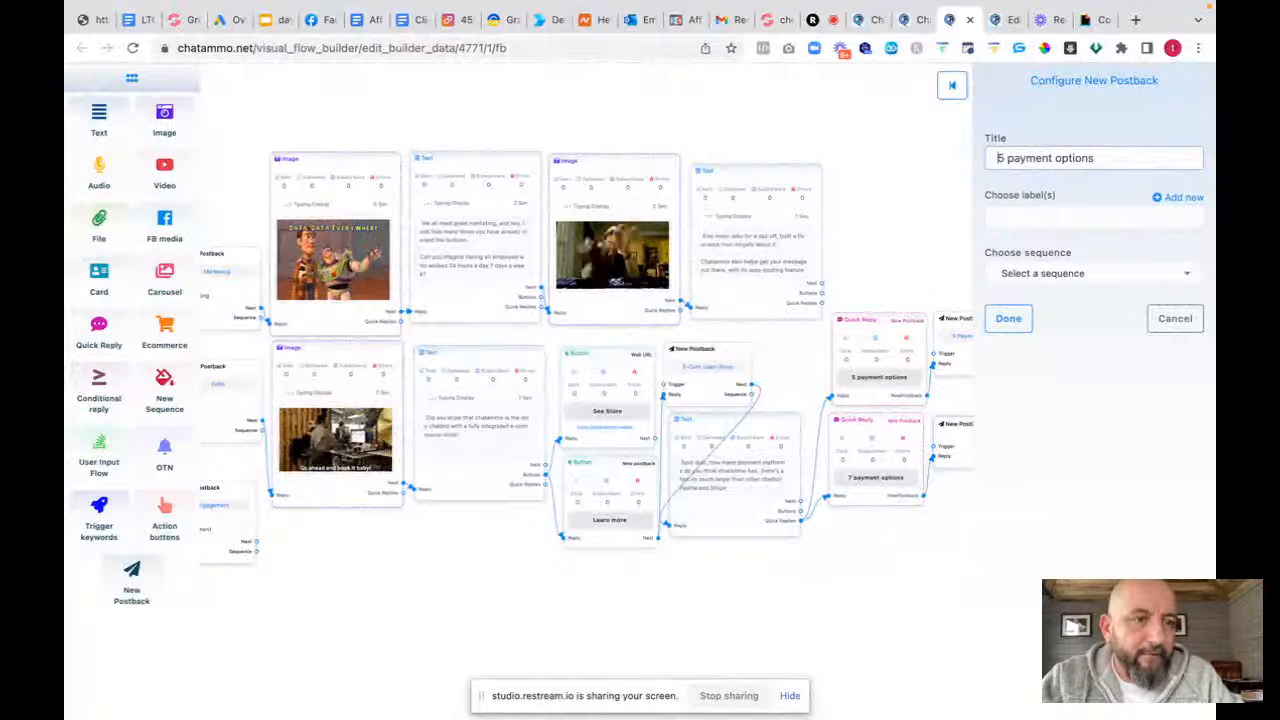
pyautogui.press('BackSpace')
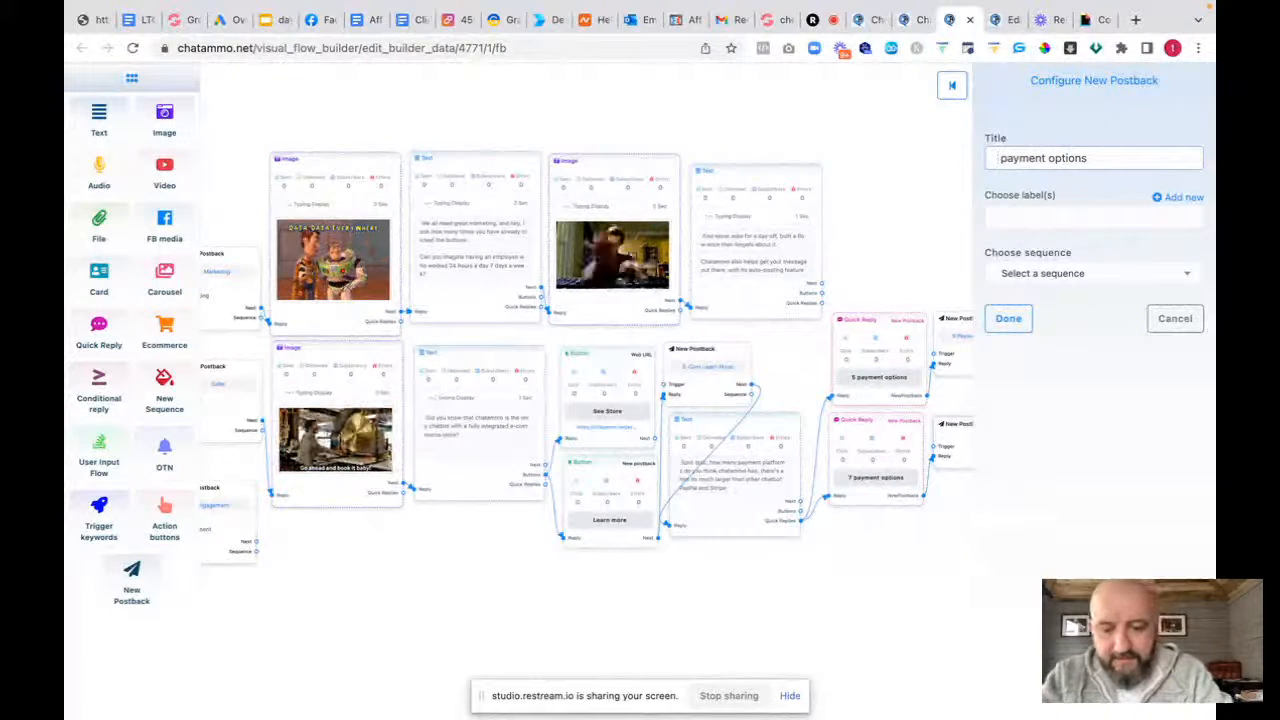
pyautogui.write('7')
pyautogui.click(1008, 318)
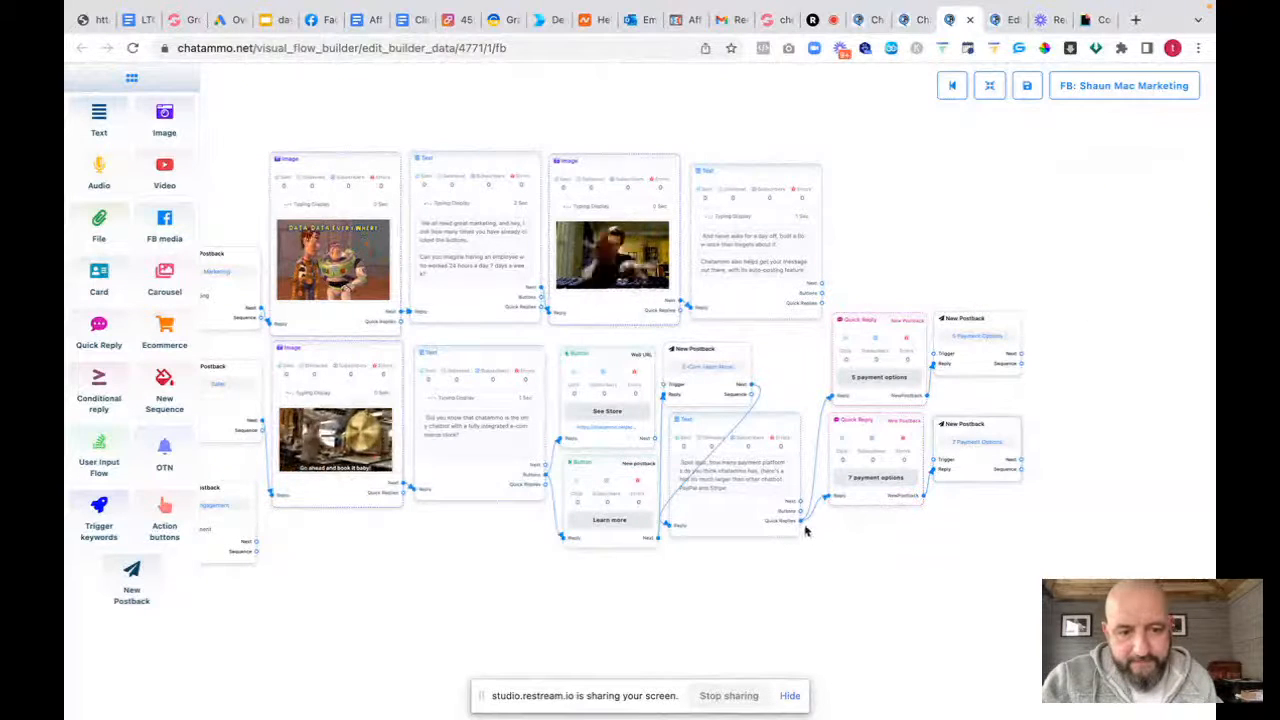
# Add a third quick reply, '9 payment options', that starts a new postback
pyautogui.moveTo(803, 526); pyautogui.dragTo(933, 612)
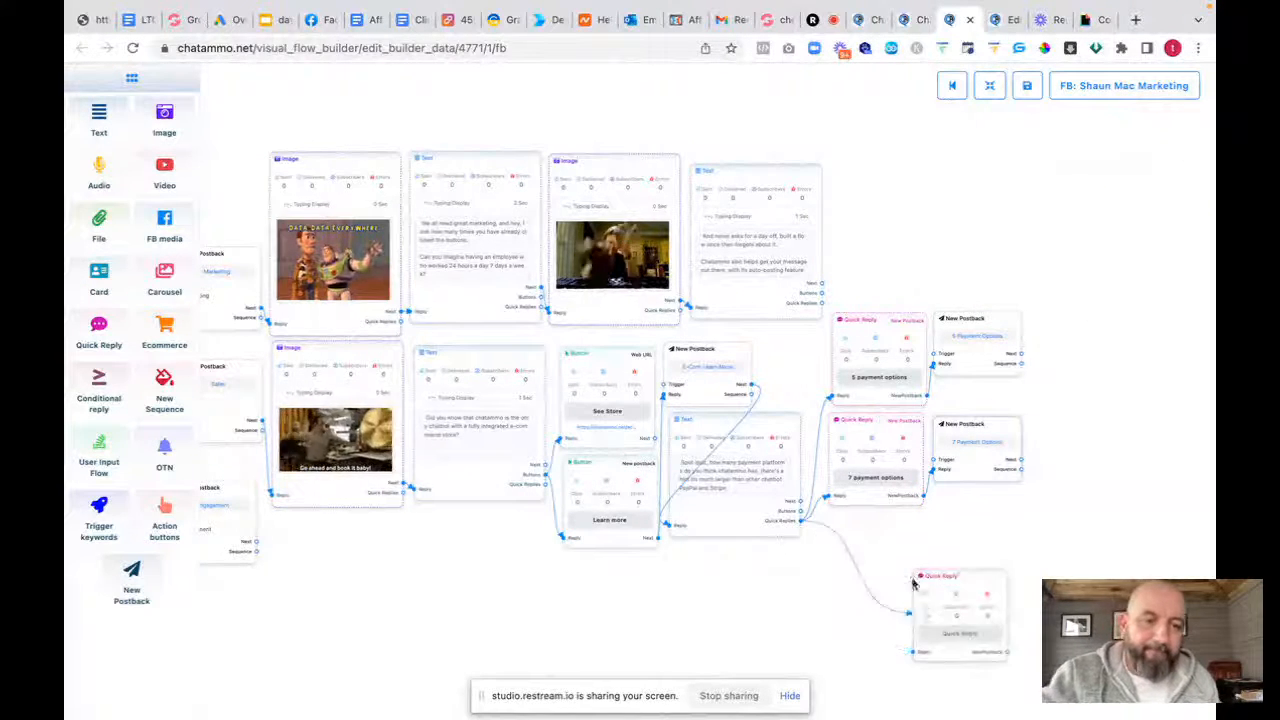
pyautogui.click(955, 633)
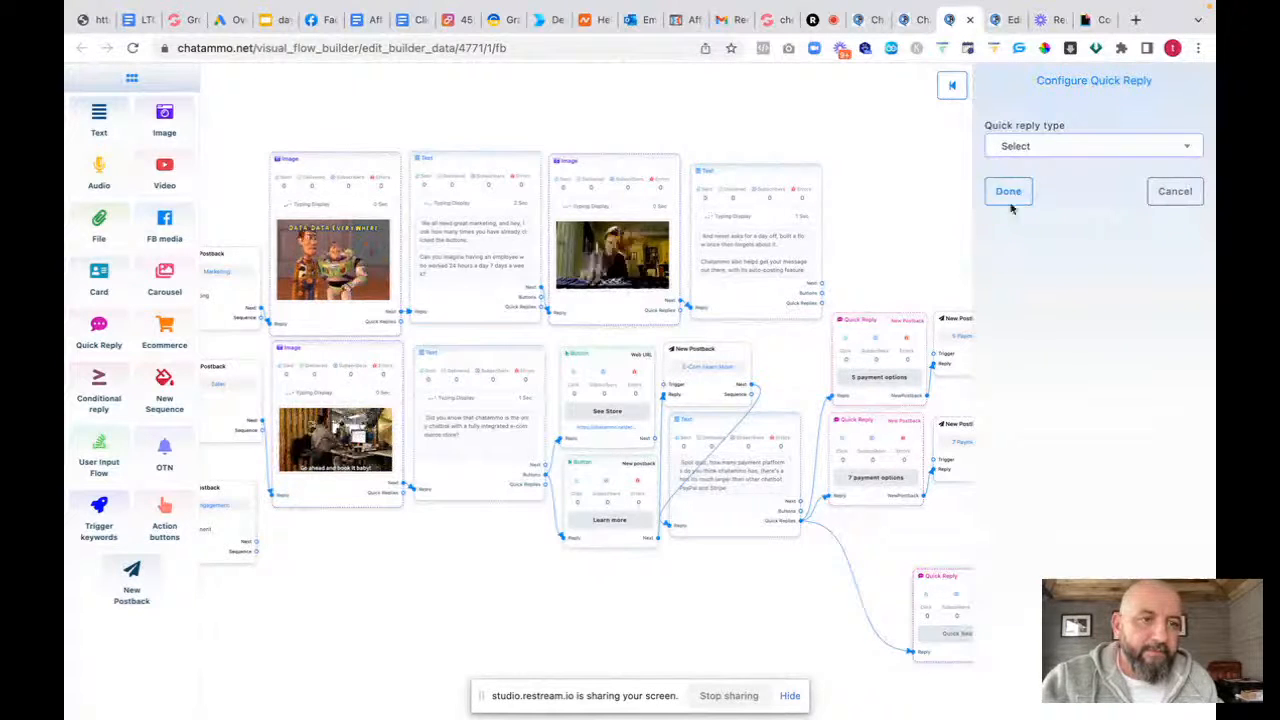
pyautogui.click(1034, 146)
pyautogui.click(1027, 246)
pyautogui.click(1012, 194)
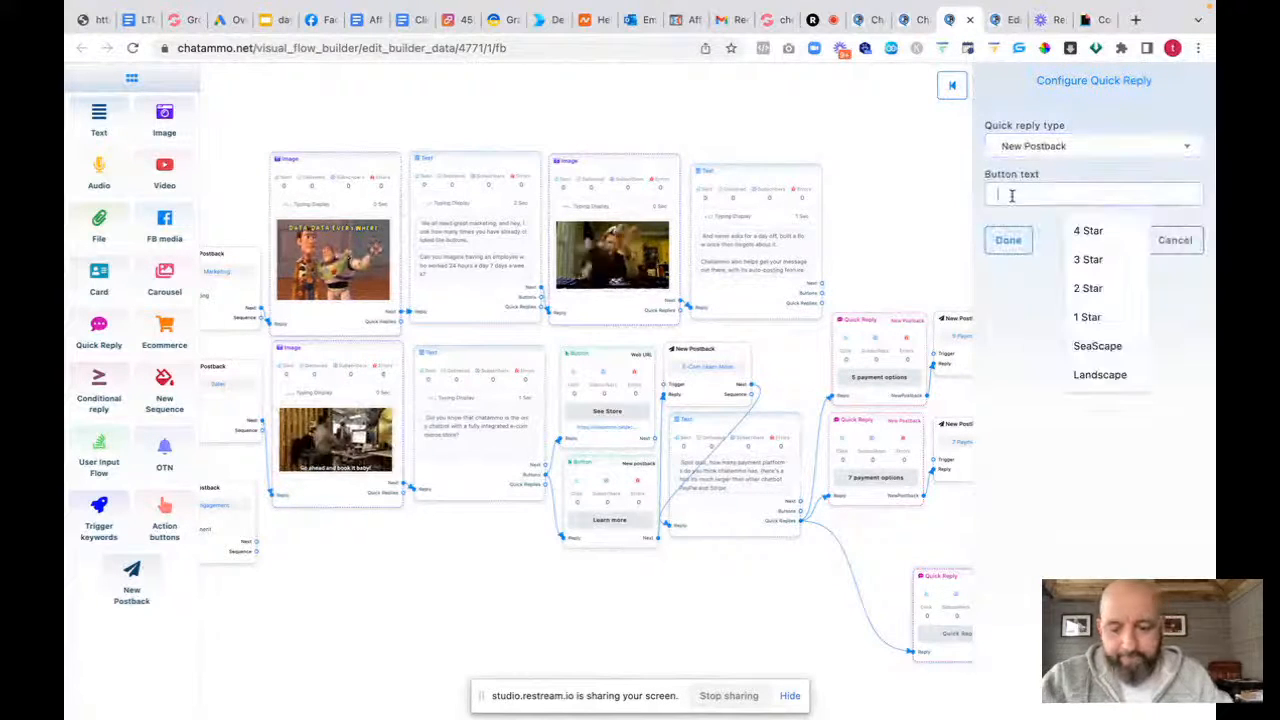
pyautogui.write('5 payment options')
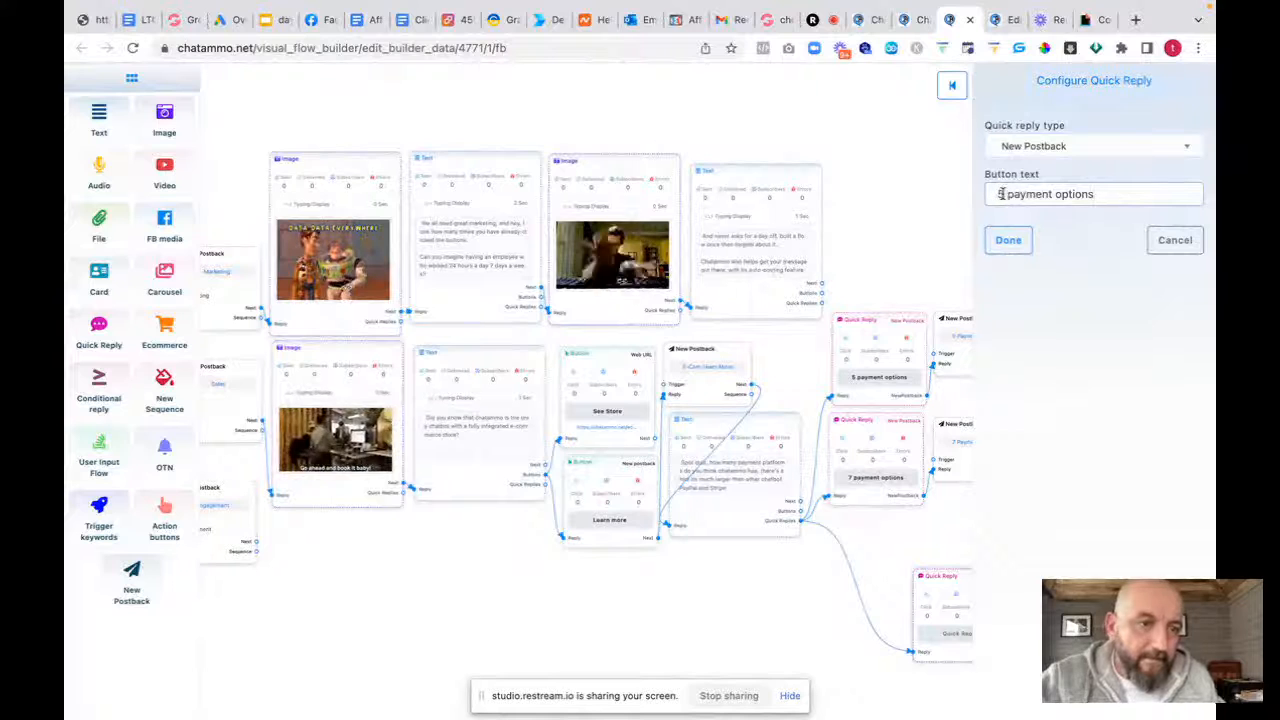
pyautogui.press('BackSpace')
pyautogui.write('8')
pyautogui.press('BackSpace')
pyautogui.write('9')
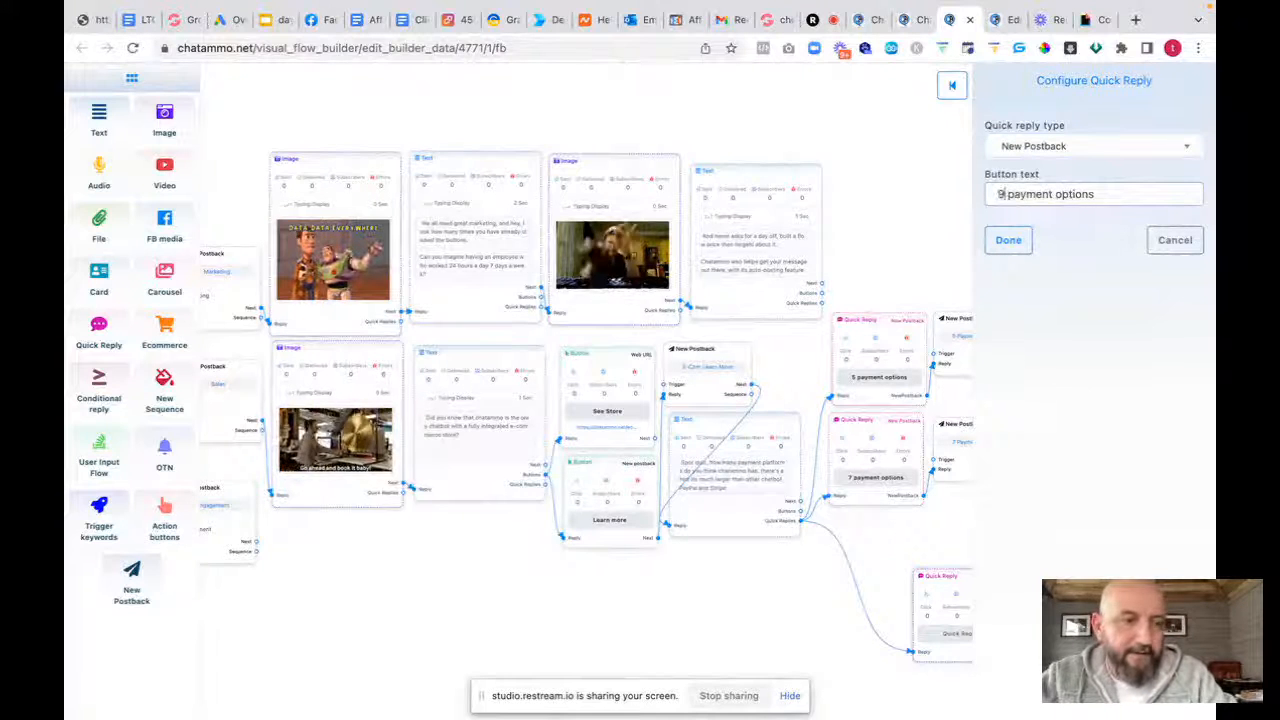
pyautogui.click(1010, 242)
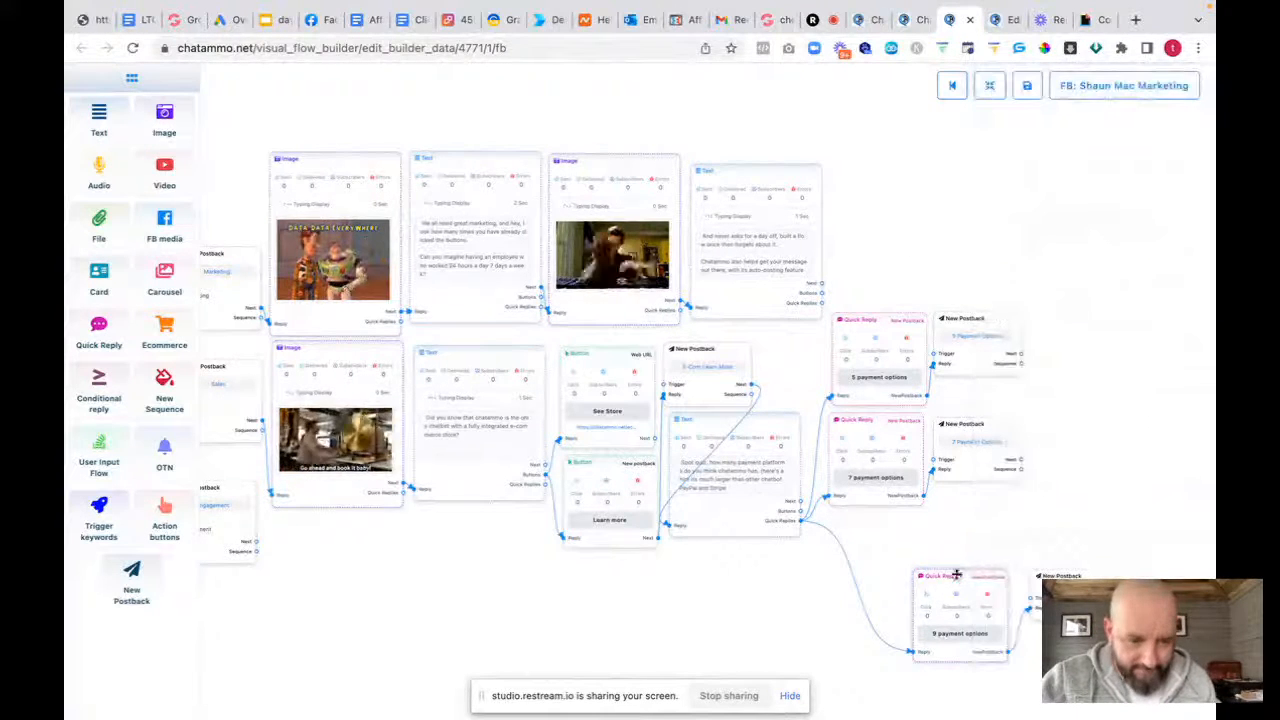
# Place the reply beside its postback and title the postback '9 payment options'
pyautogui.moveTo(956, 577); pyautogui.dragTo(876, 520)
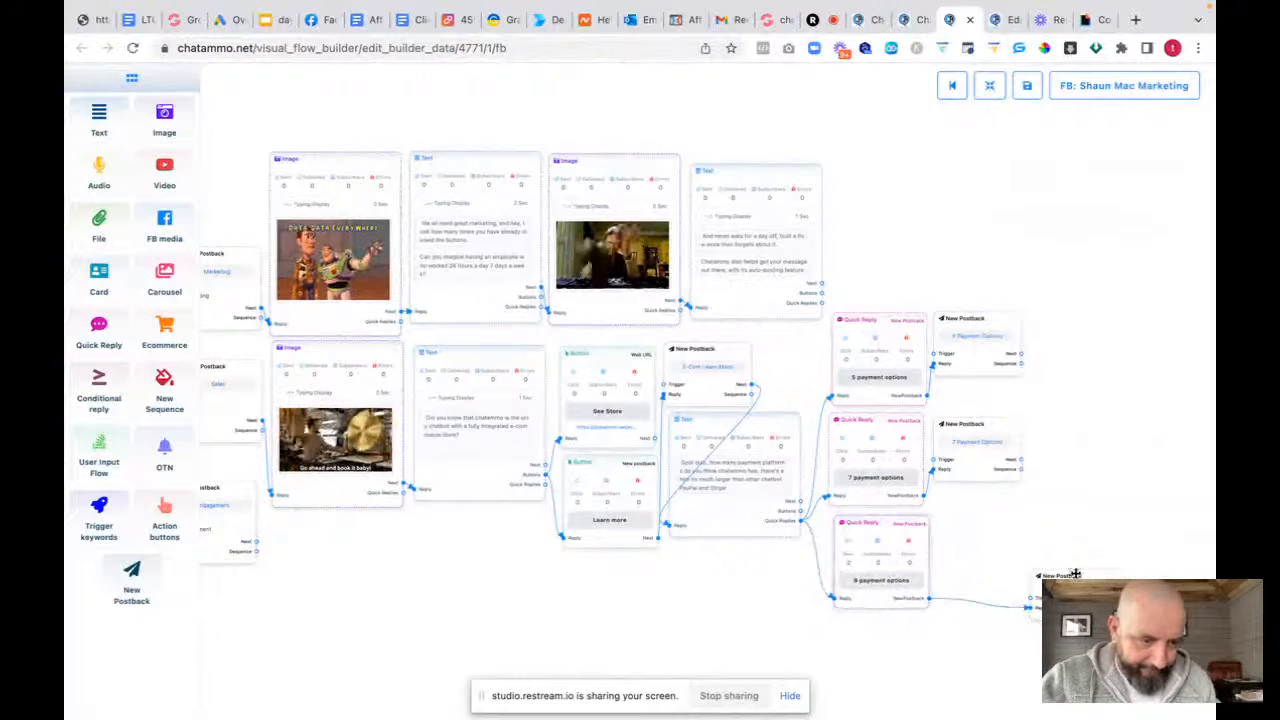
pyautogui.moveTo(1075, 575); pyautogui.dragTo(980, 531)
pyautogui.click(980, 550)
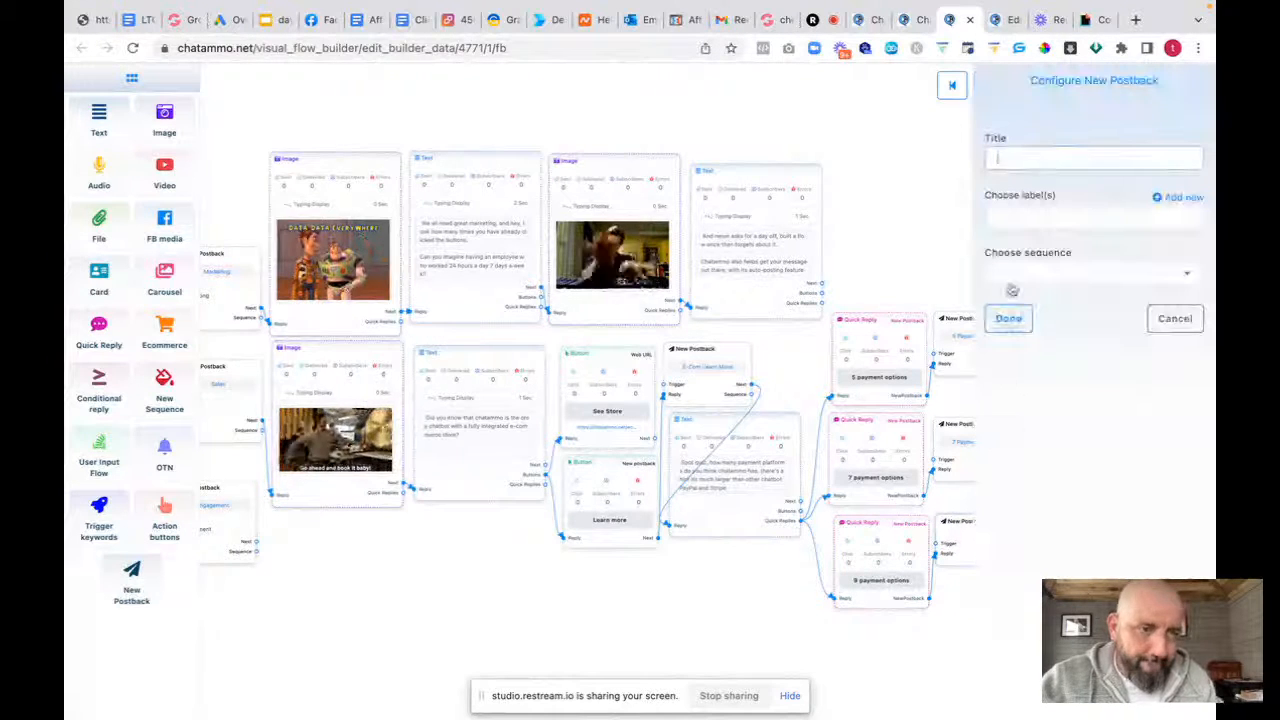
pyautogui.write('5 payment options')
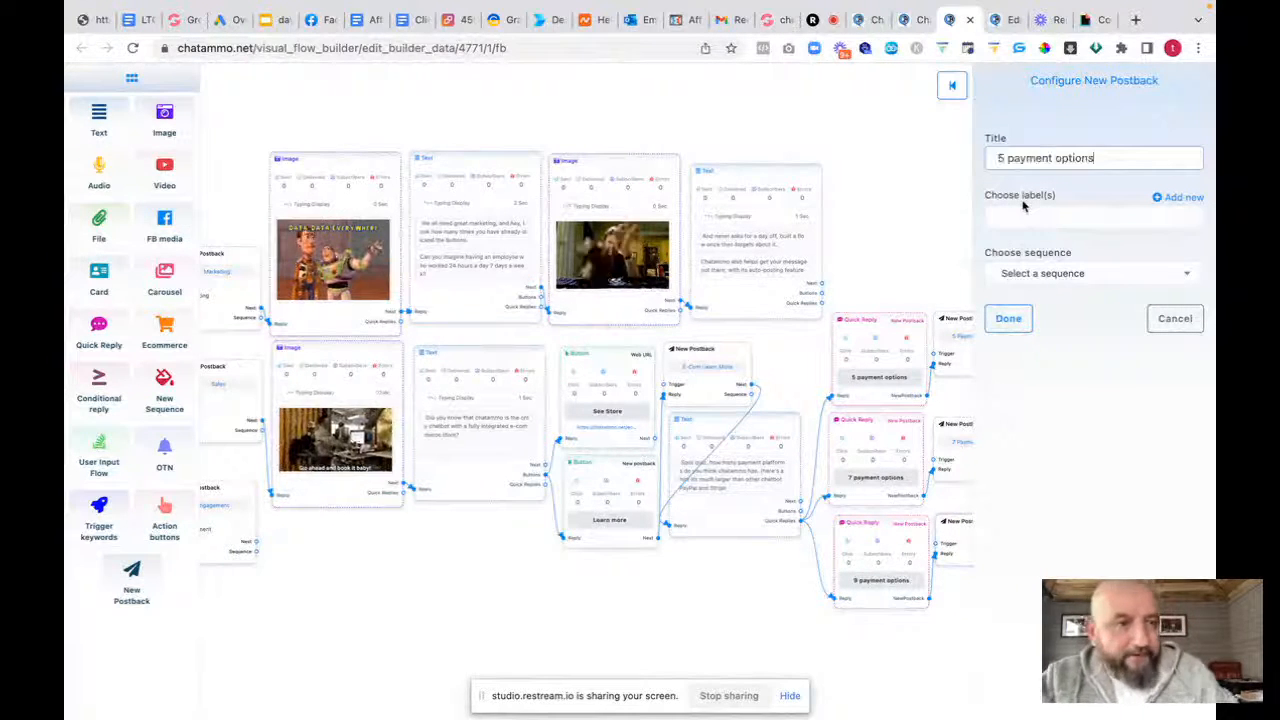
pyautogui.moveTo(1004, 158); pyautogui.dragTo(960, 162)
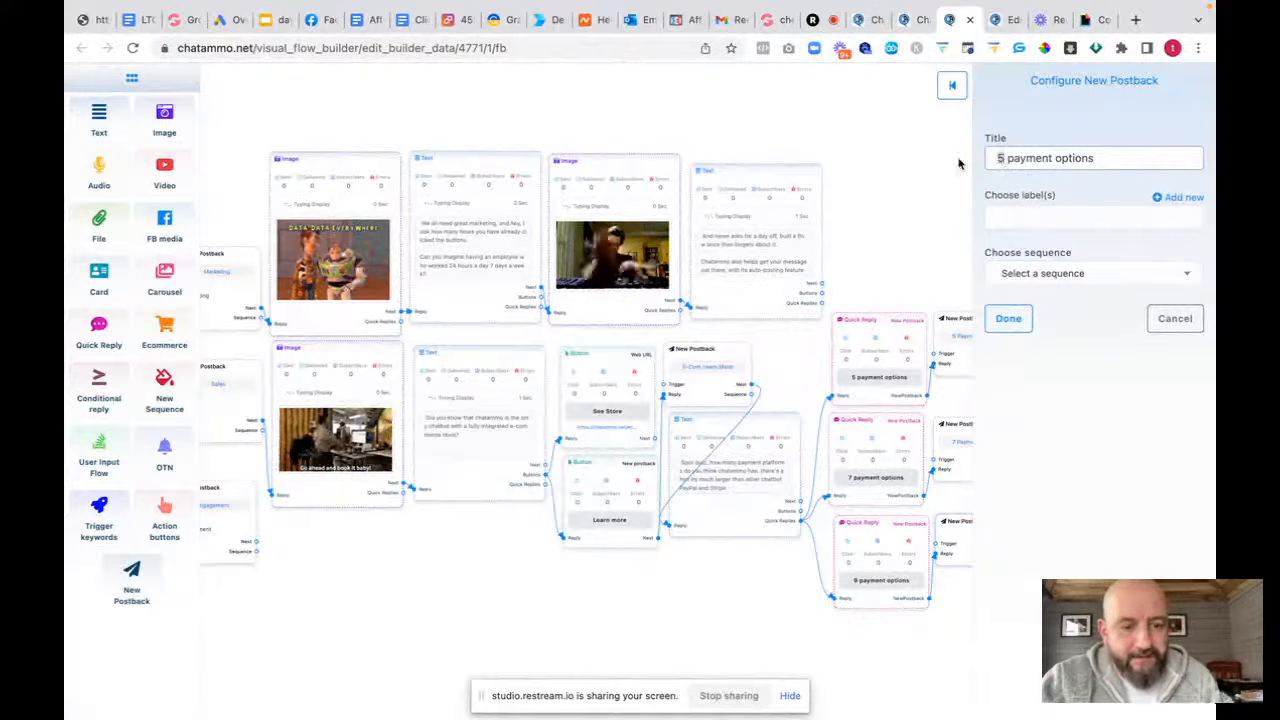
pyautogui.write('9')
pyautogui.click(1004, 318)
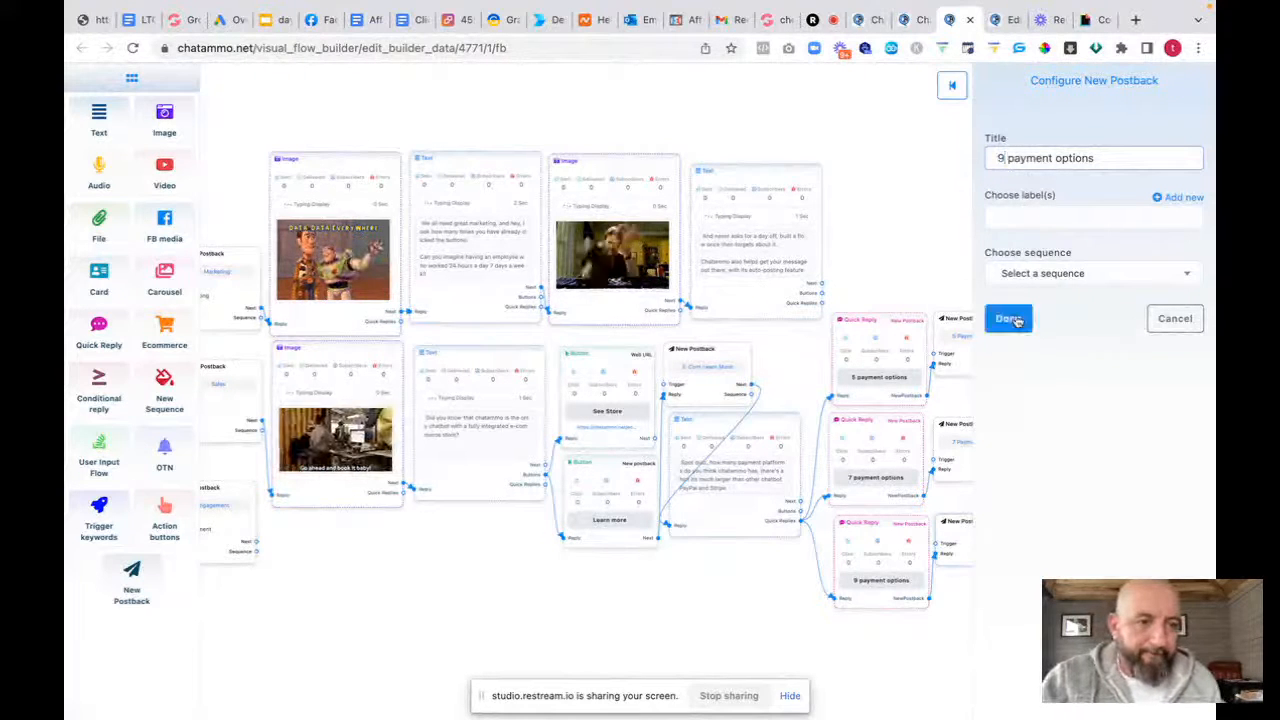
pyautogui.moveTo(760, 583); pyautogui.dragTo(576, 568)
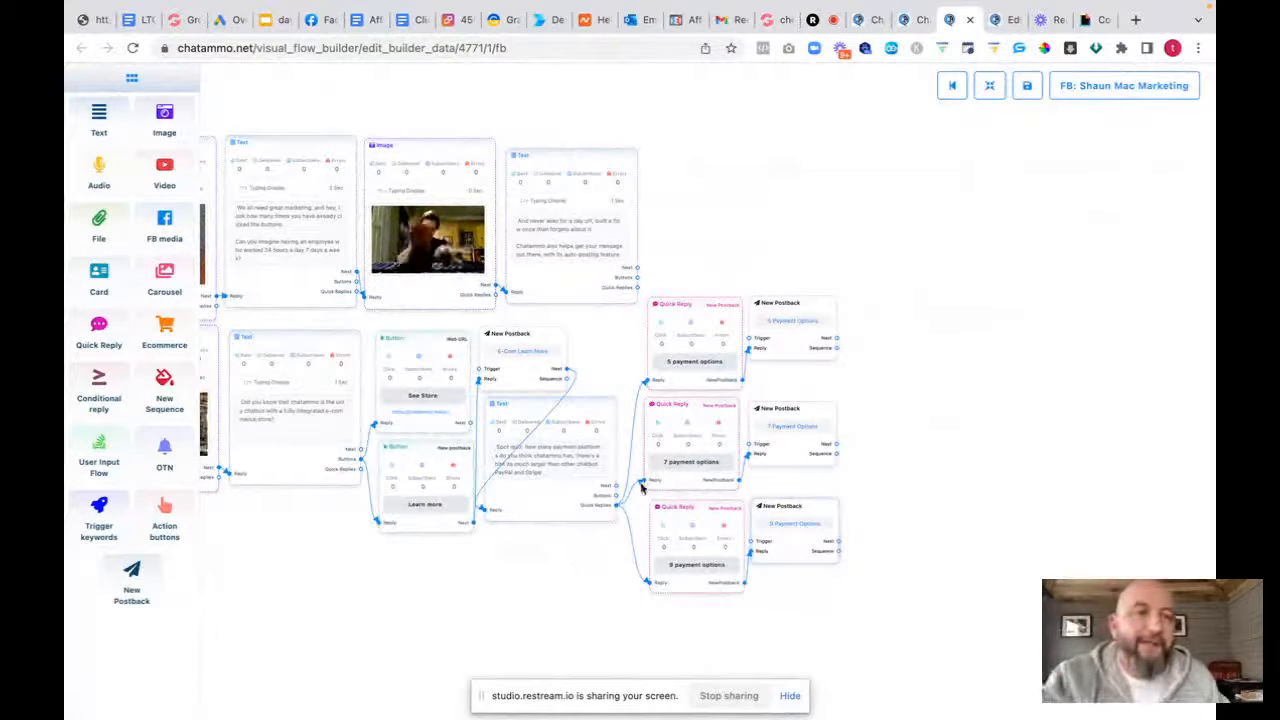
pyautogui.click(818, 20)
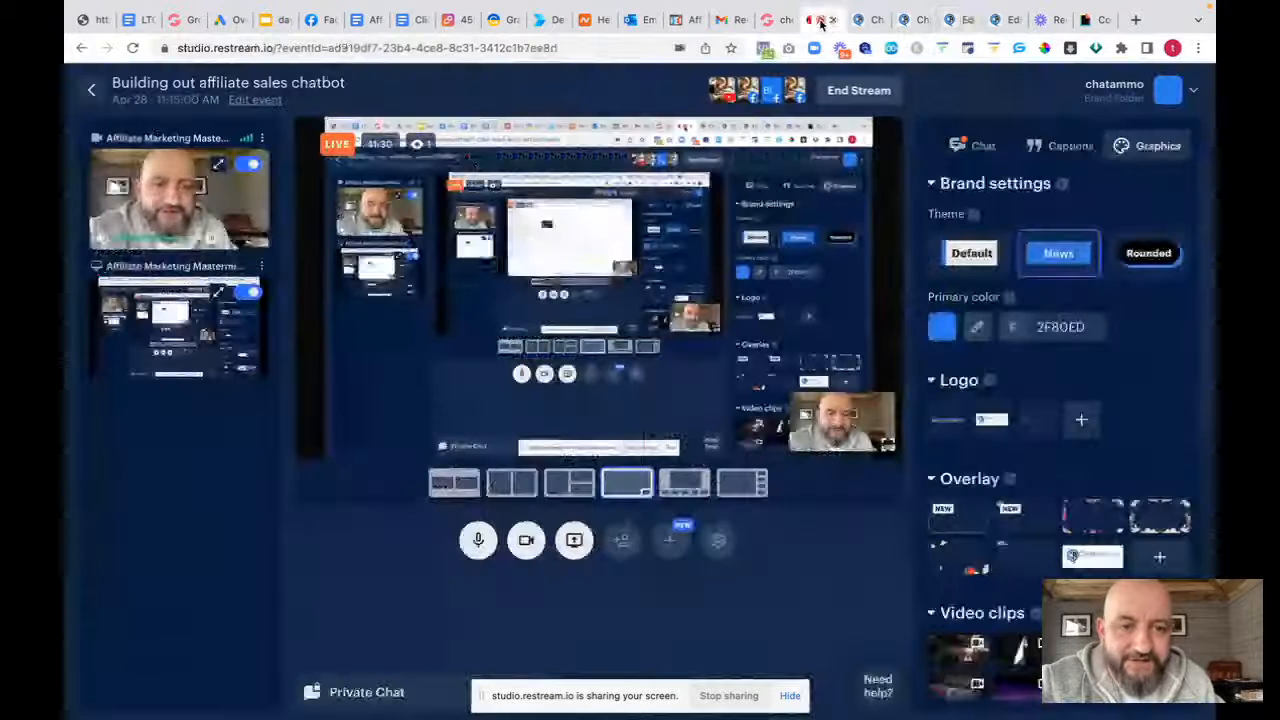
pyautogui.click(973, 152)
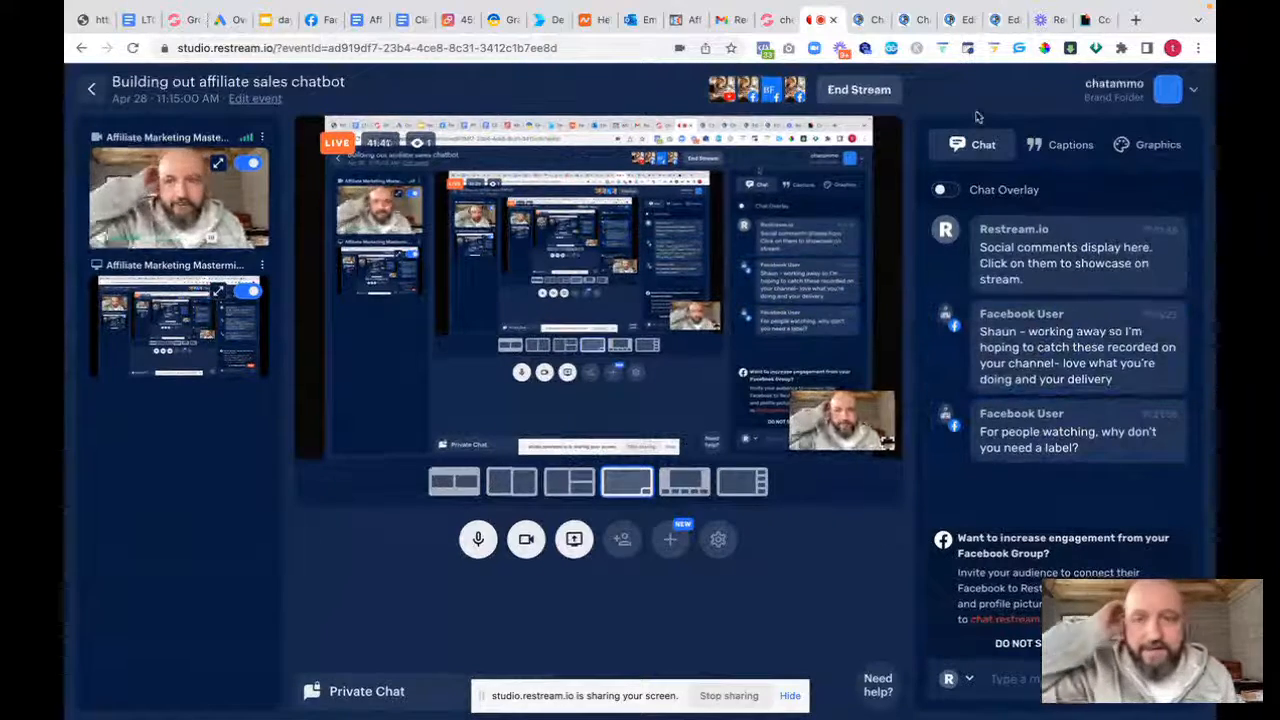
pyautogui.click(955, 20)
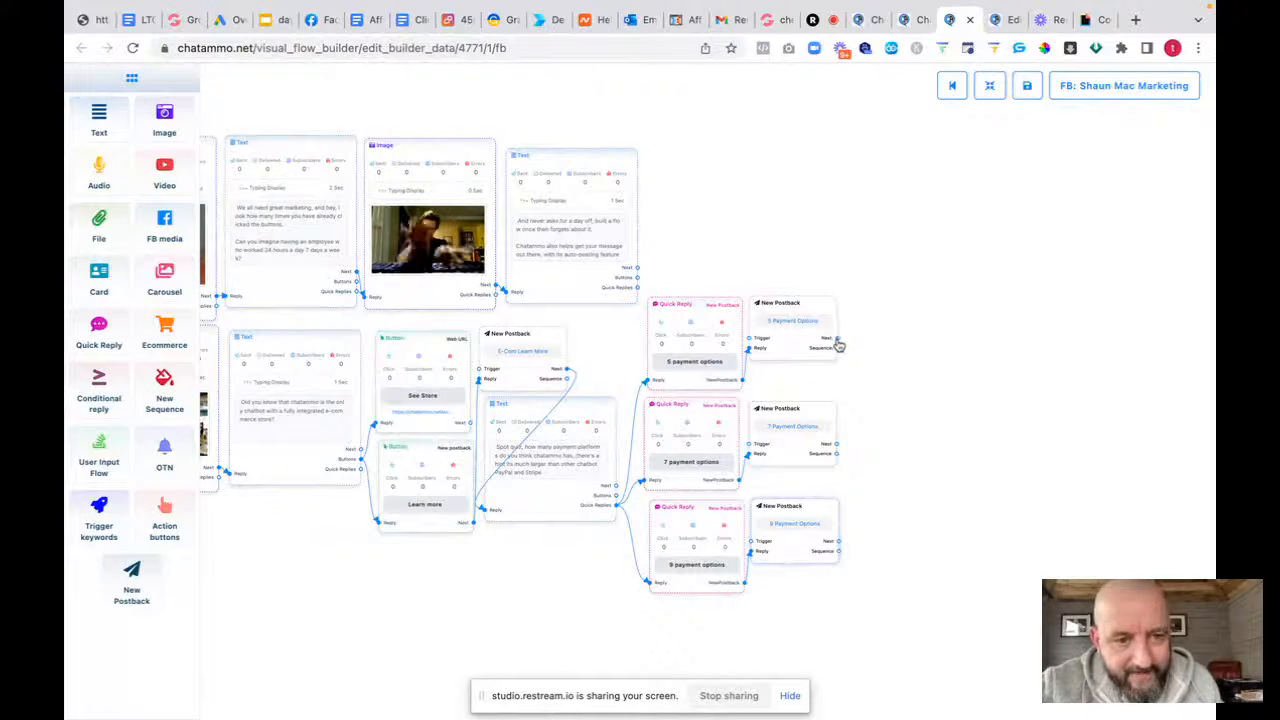
# Add a Text reply after the '5 payment options' postback
pyautogui.moveTo(837, 342); pyautogui.dragTo(886, 382)
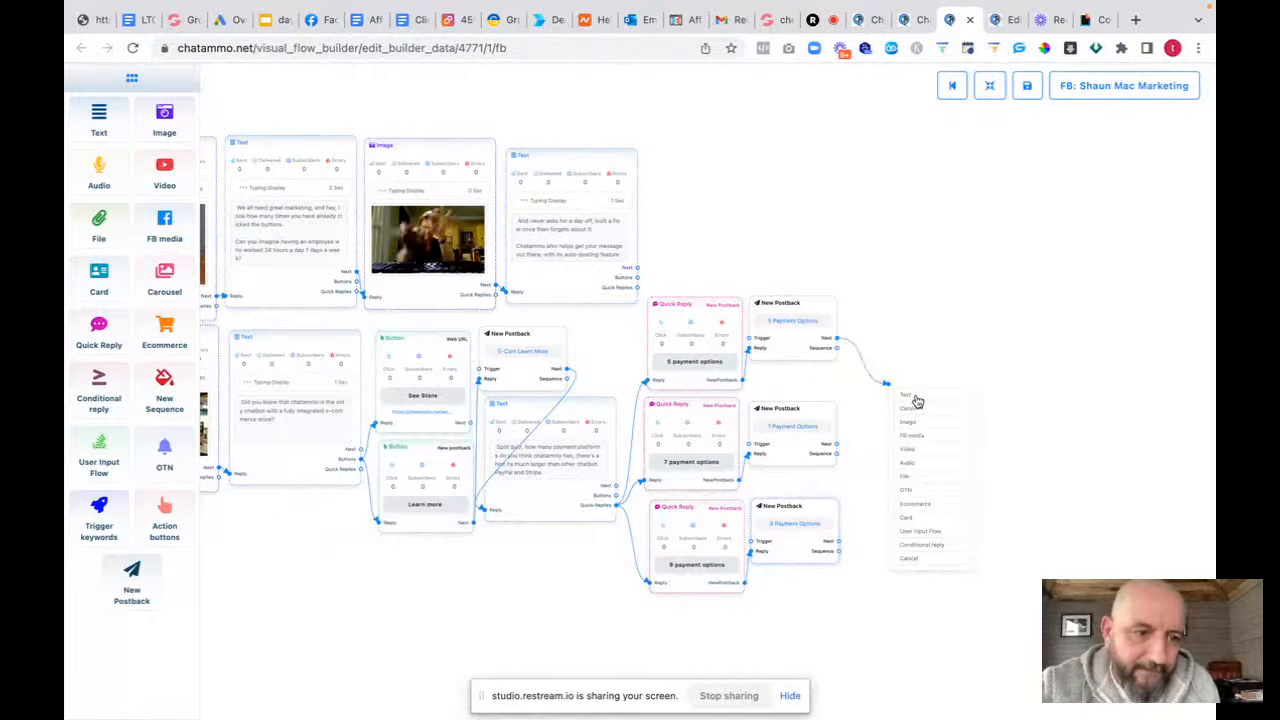
pyautogui.click(910, 396)
pyautogui.click(958, 457)
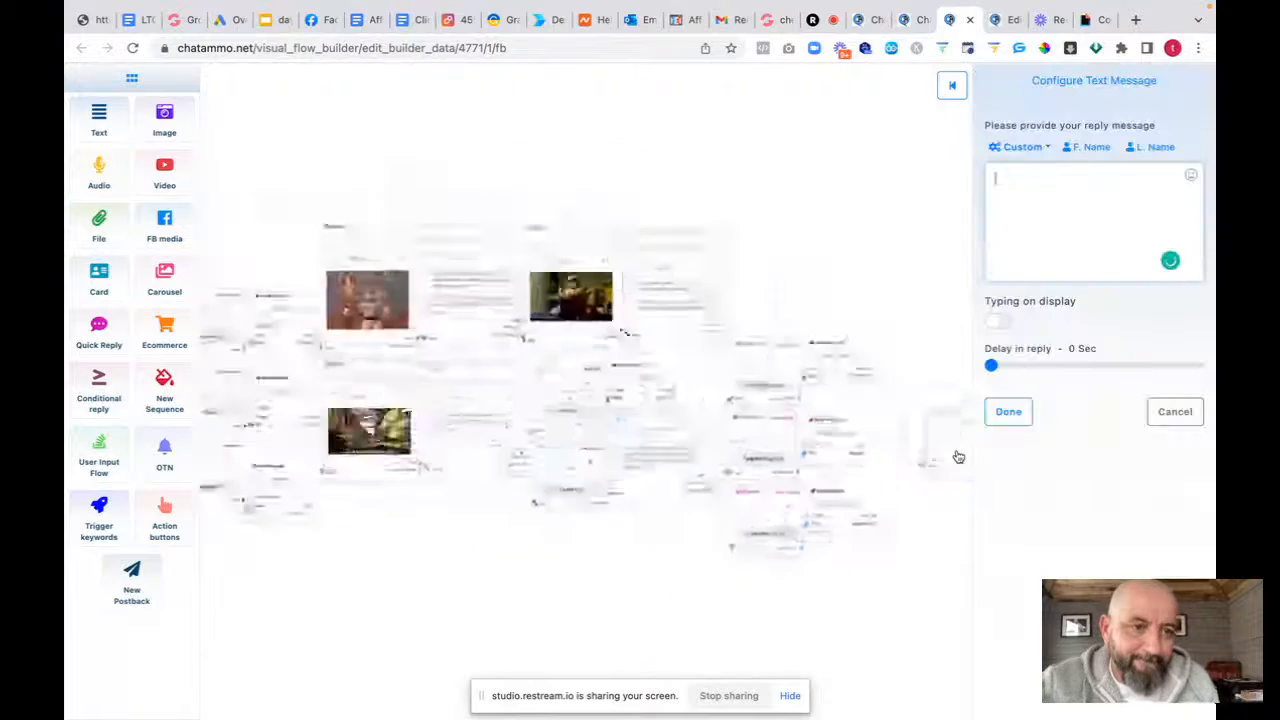
# Write the '9 shiny payment platforms… sell worldwide' reply, fixing 'much', with typing display on
pyautogui.write('Hel')
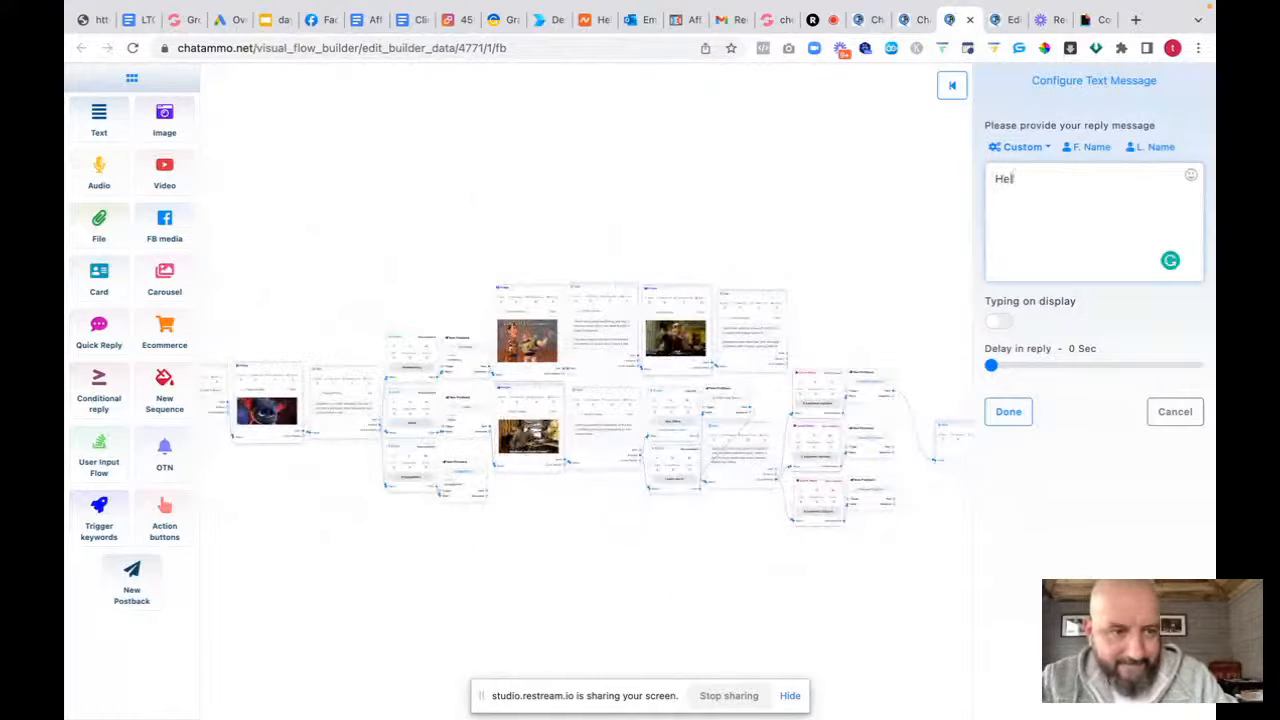
pyautogui.write('l')
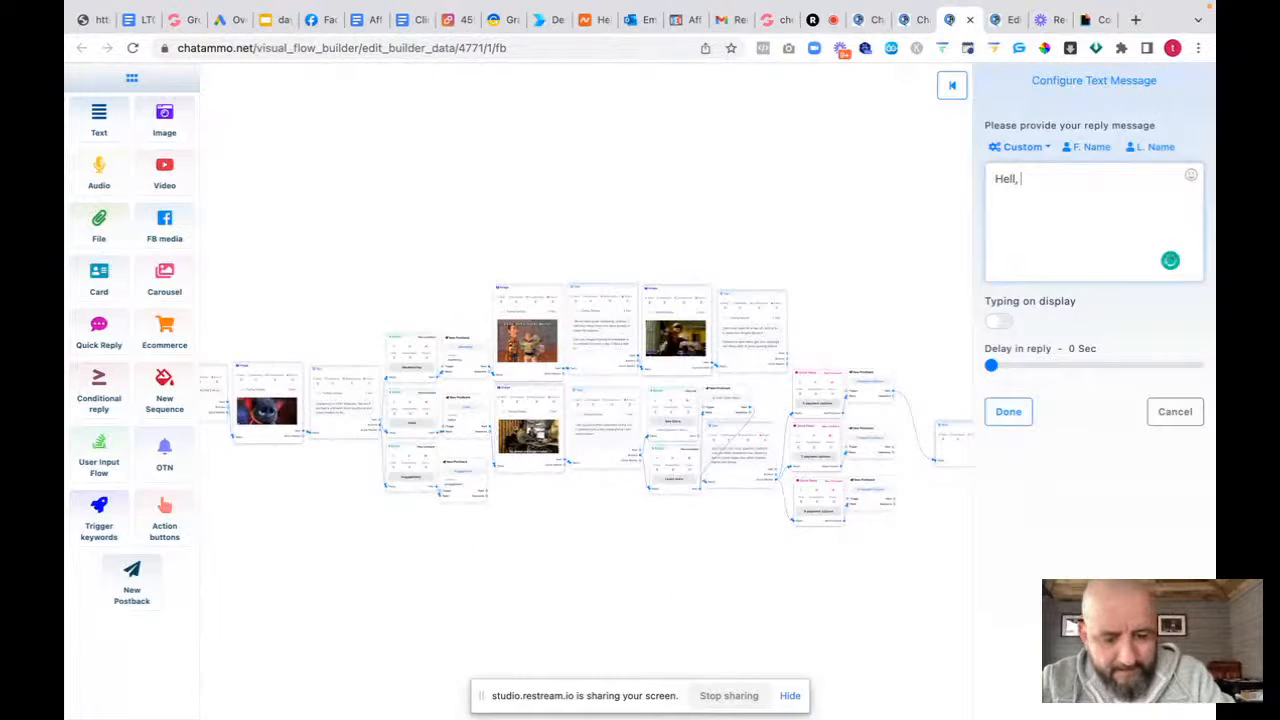
pyautogui.write(', to the no')
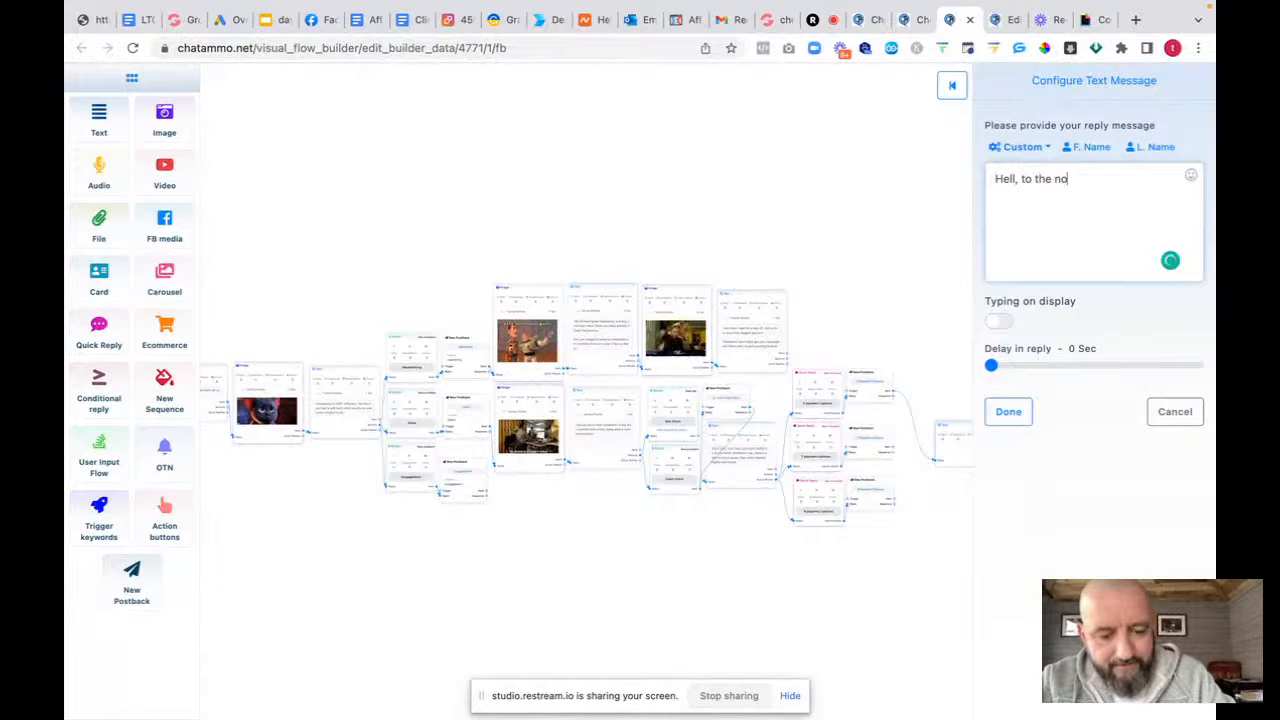
pyautogui.write(', we are ')
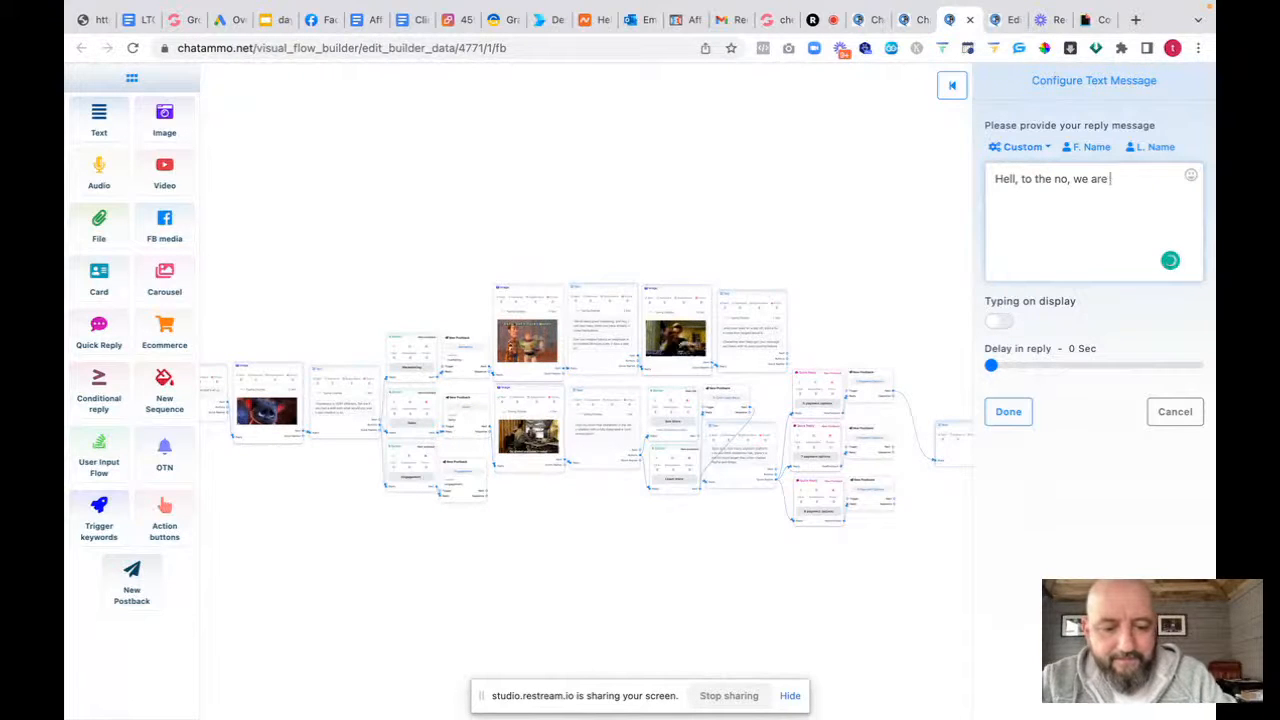
pyautogui.write('miuc')
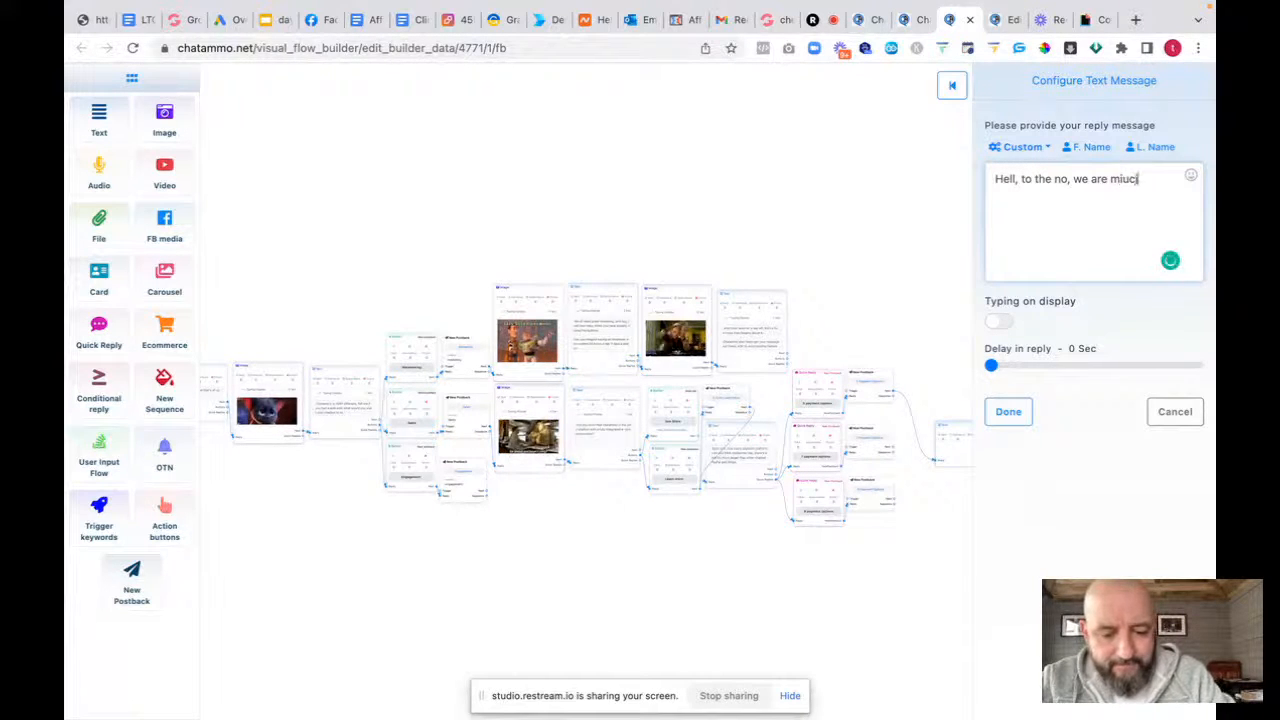
pyautogui.write('h more a')
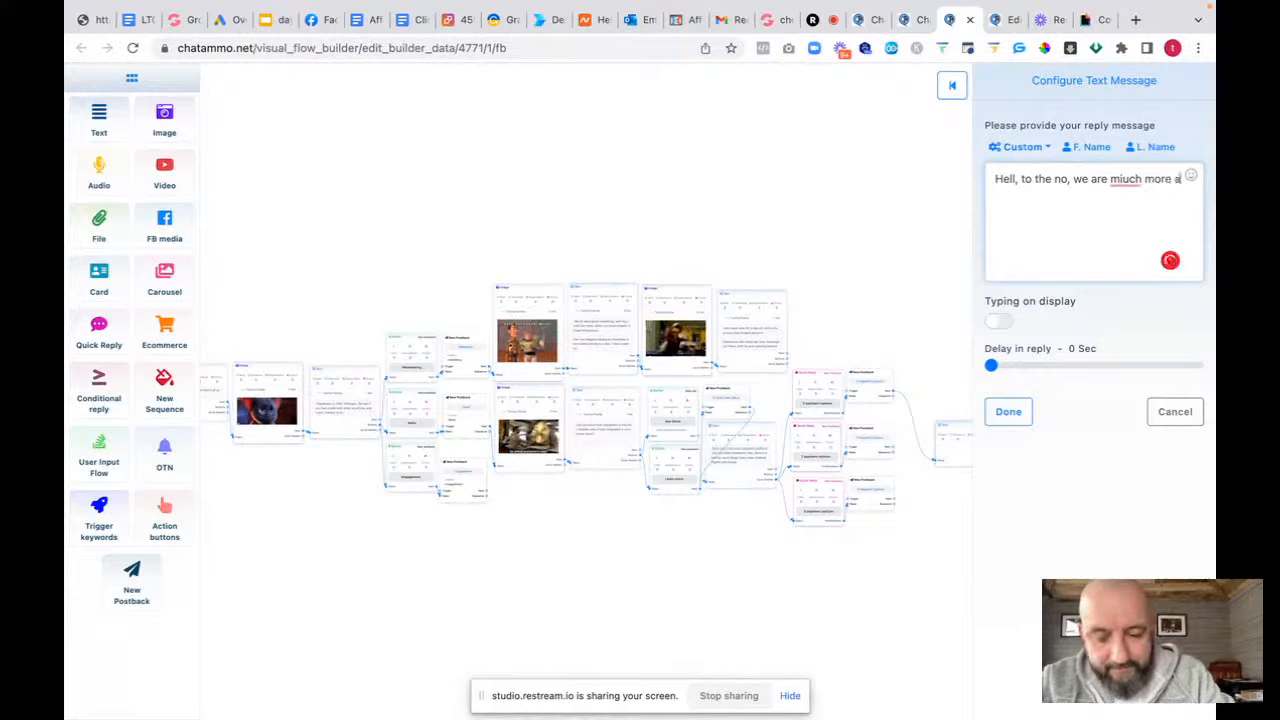
pyautogui.write('dv')
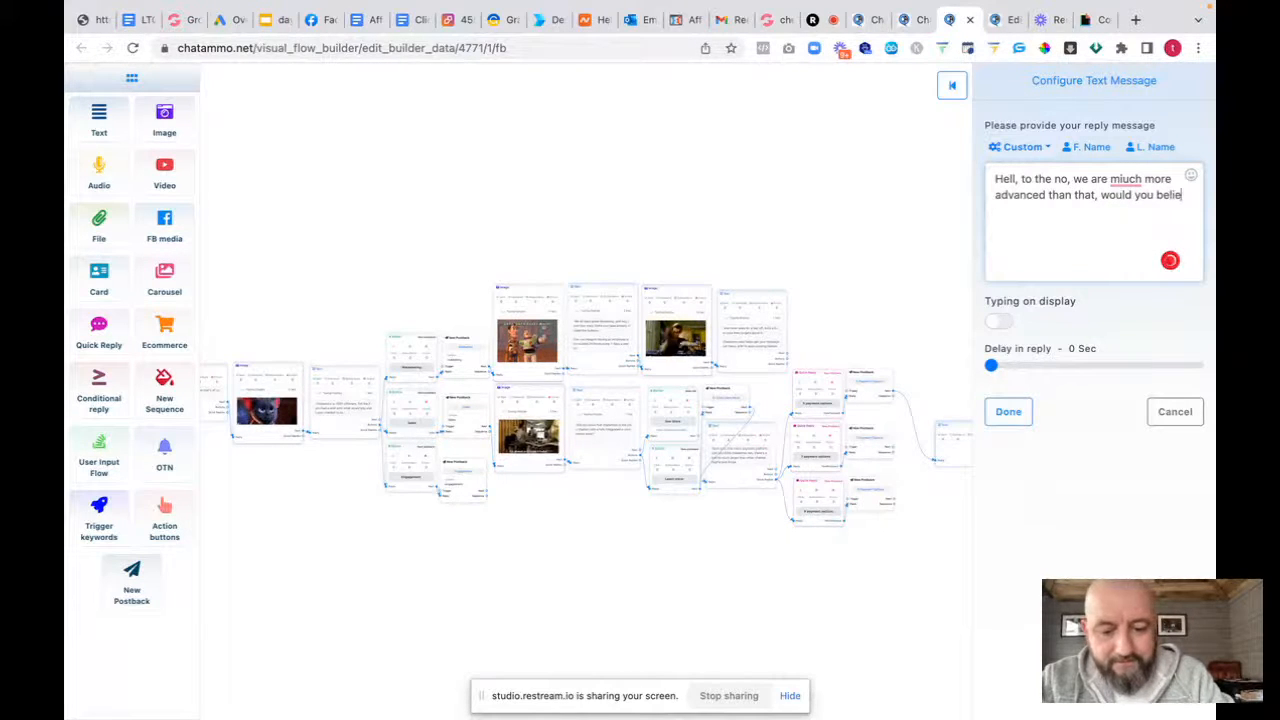
pyautogui.write('ve')
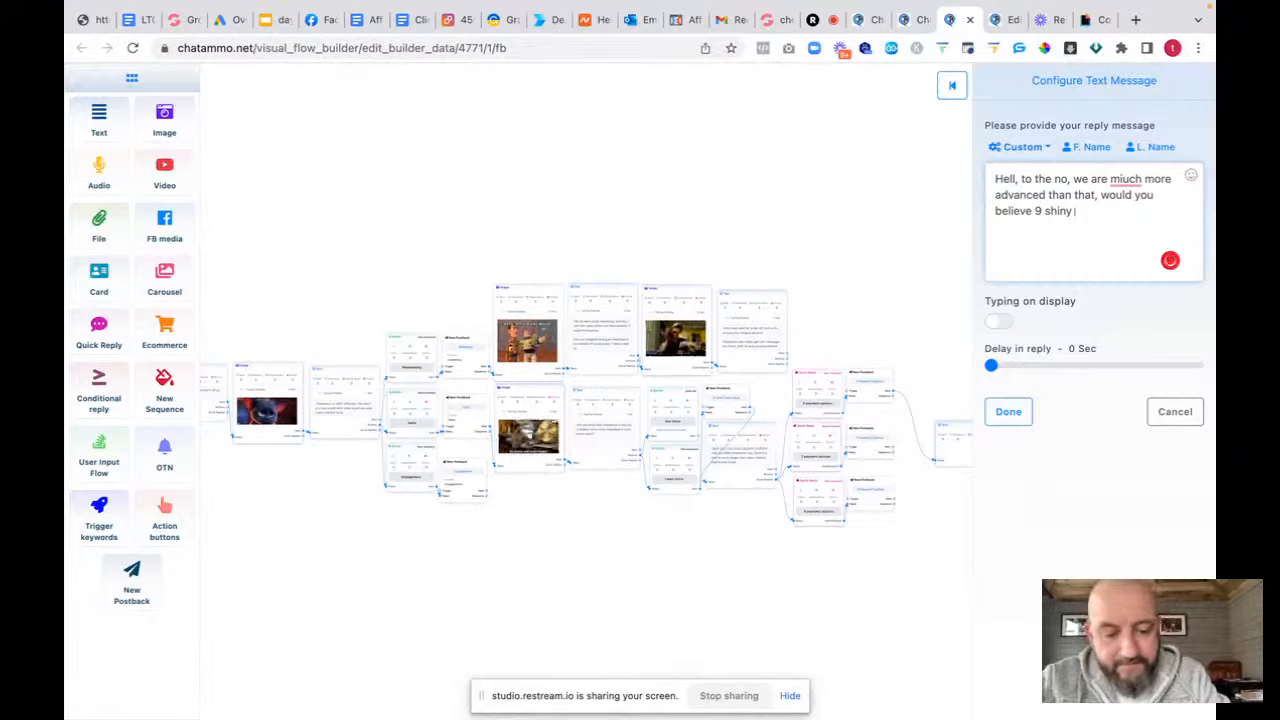
pyautogui.write('9 shiny payment platforms so you')
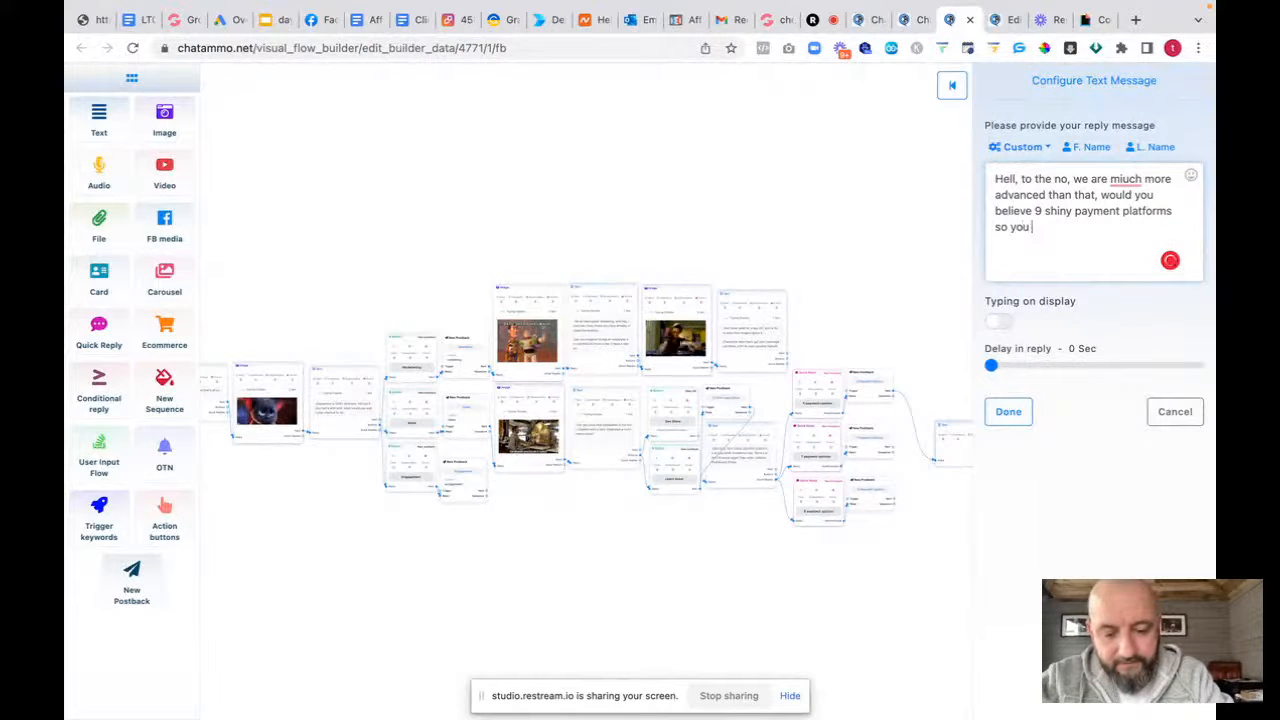
pyautogui.write('worldwio')
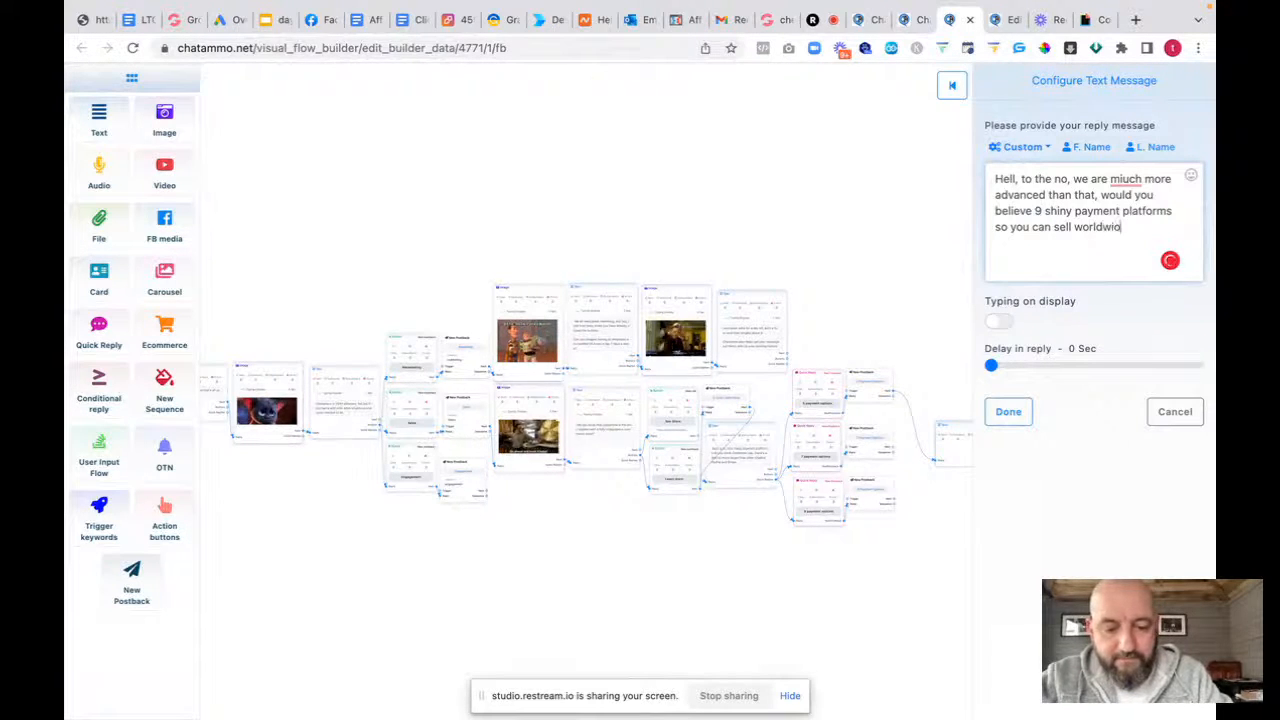
pyautogui.press('BackSpace')
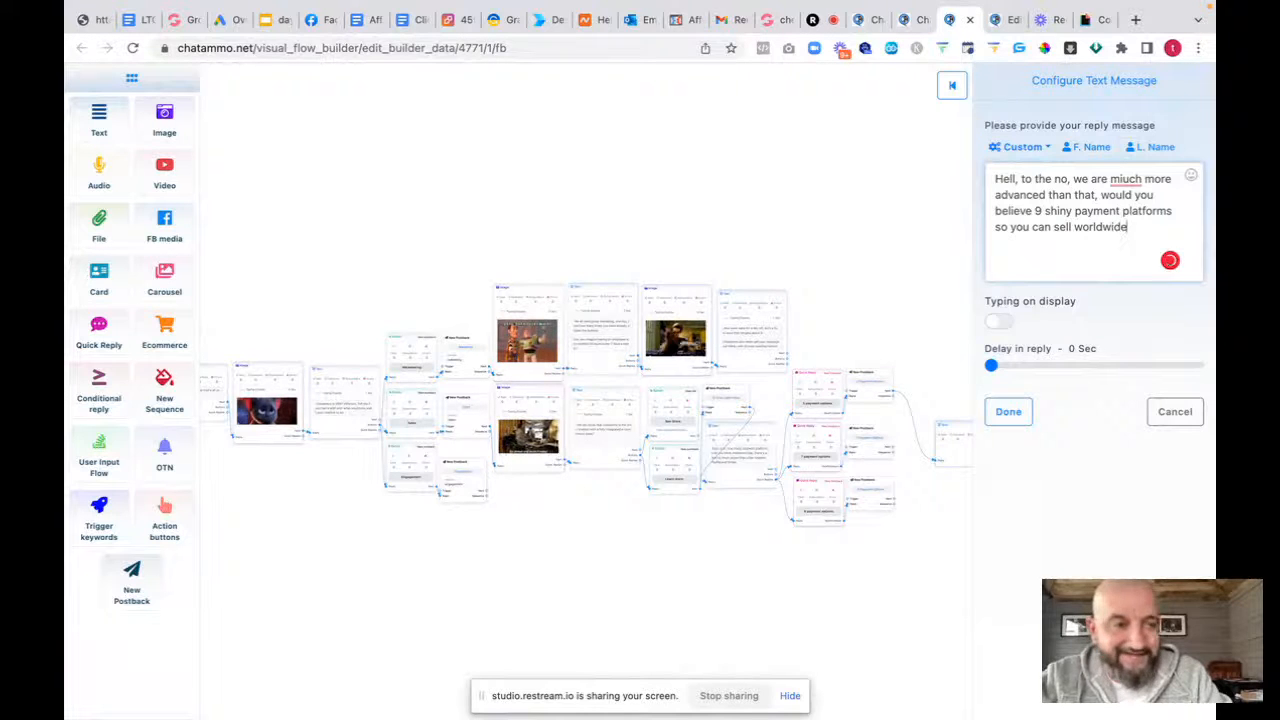
pyautogui.click(1117, 179)
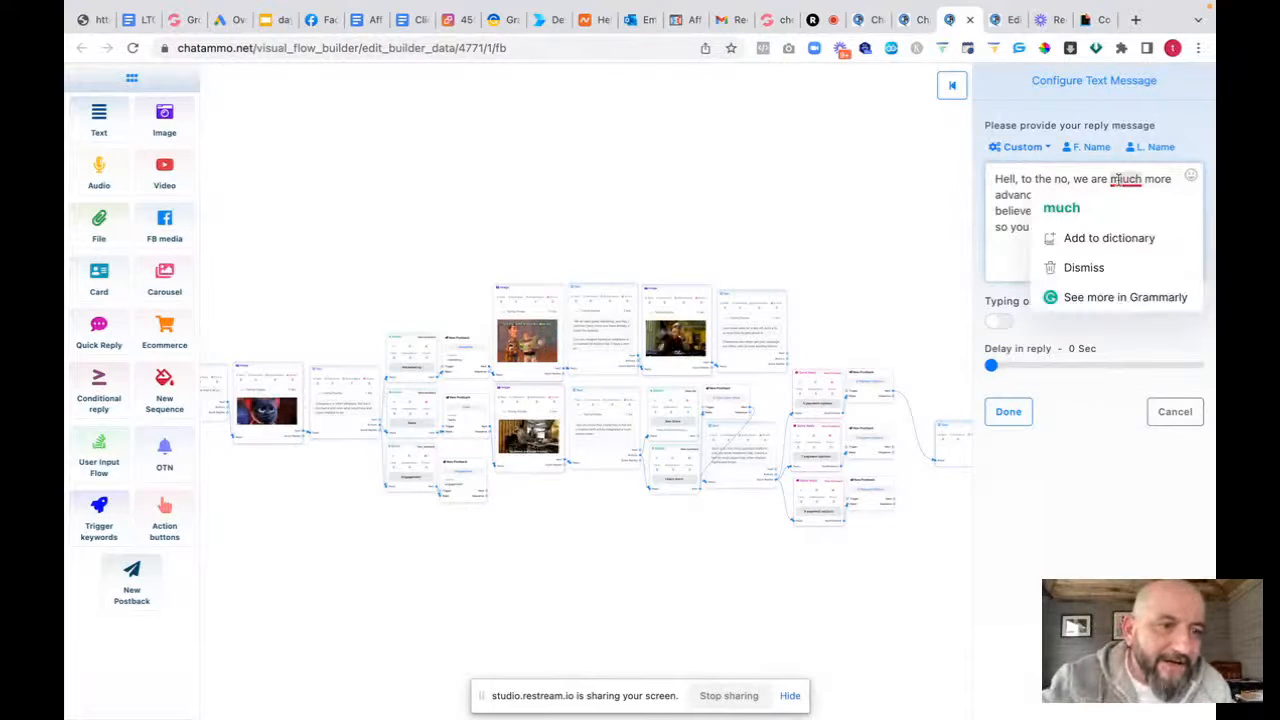
pyautogui.click(1094, 208)
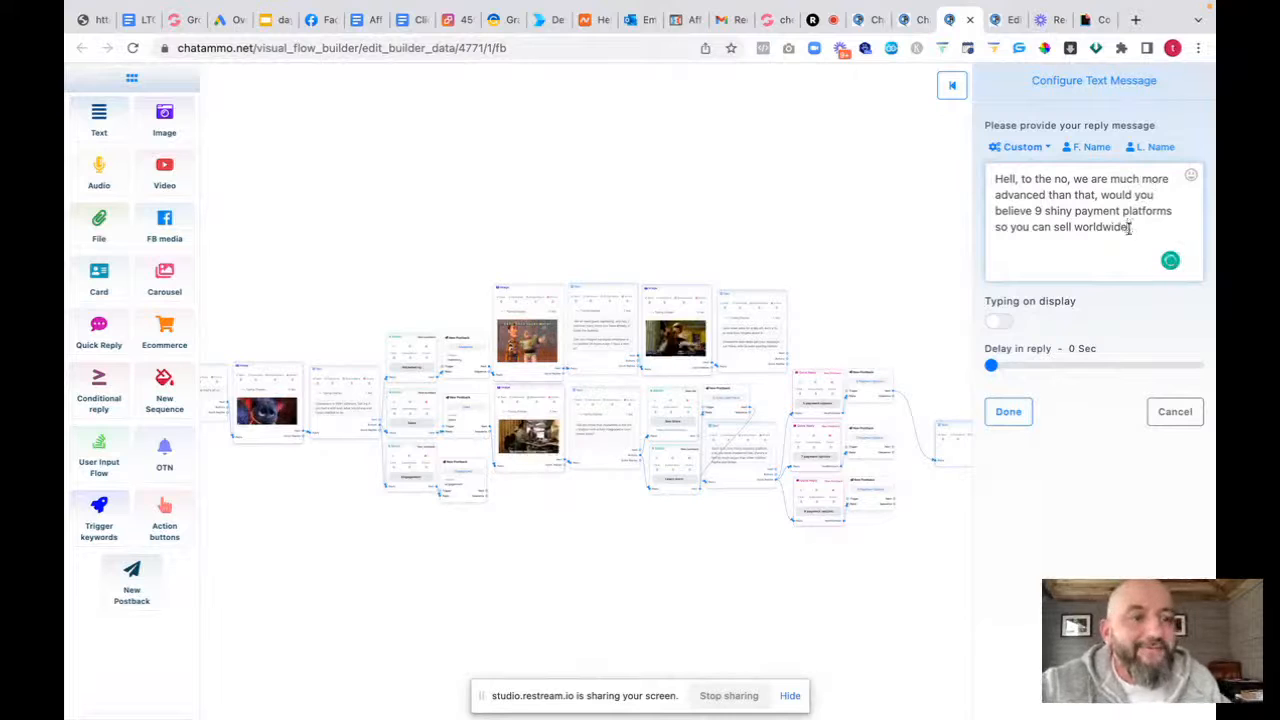
pyautogui.click(998, 323)
pyautogui.click(1008, 411)
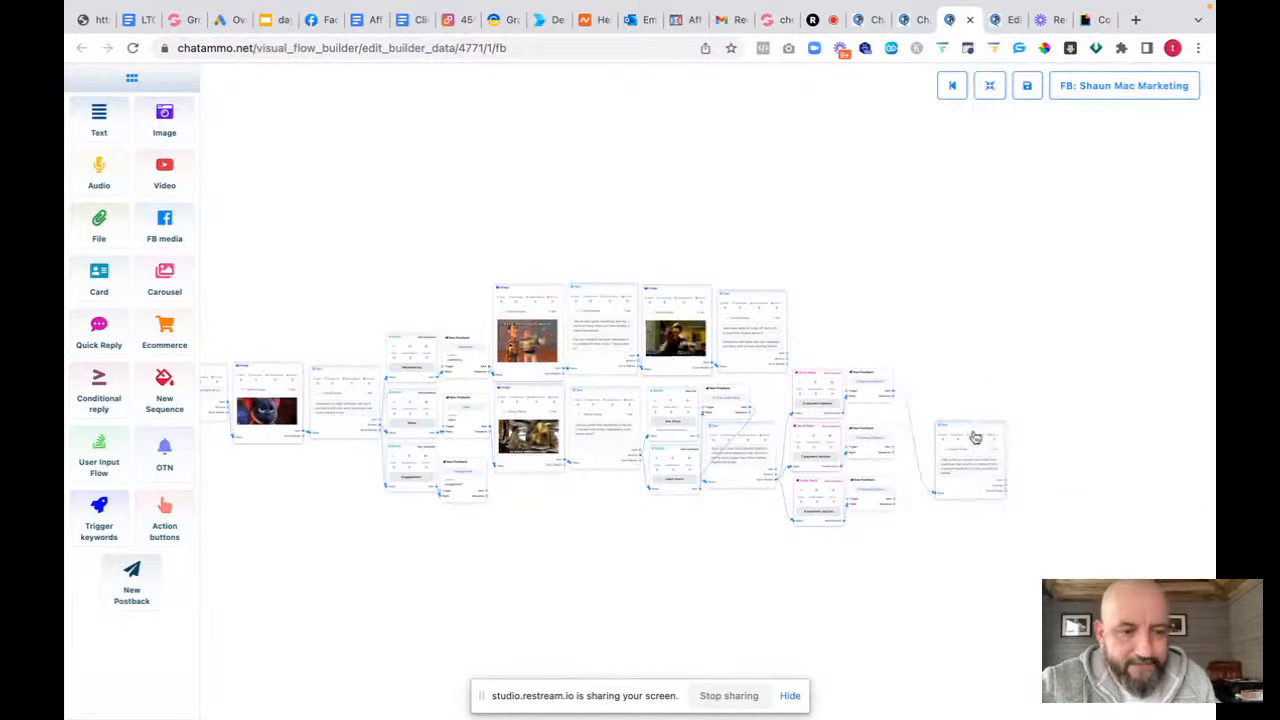
# Connect 7 Payment Options to the worldwide-selling reply
pyautogui.moveTo(971, 434); pyautogui.dragTo(955, 308)
pyautogui.scroll(5, 962, 447)
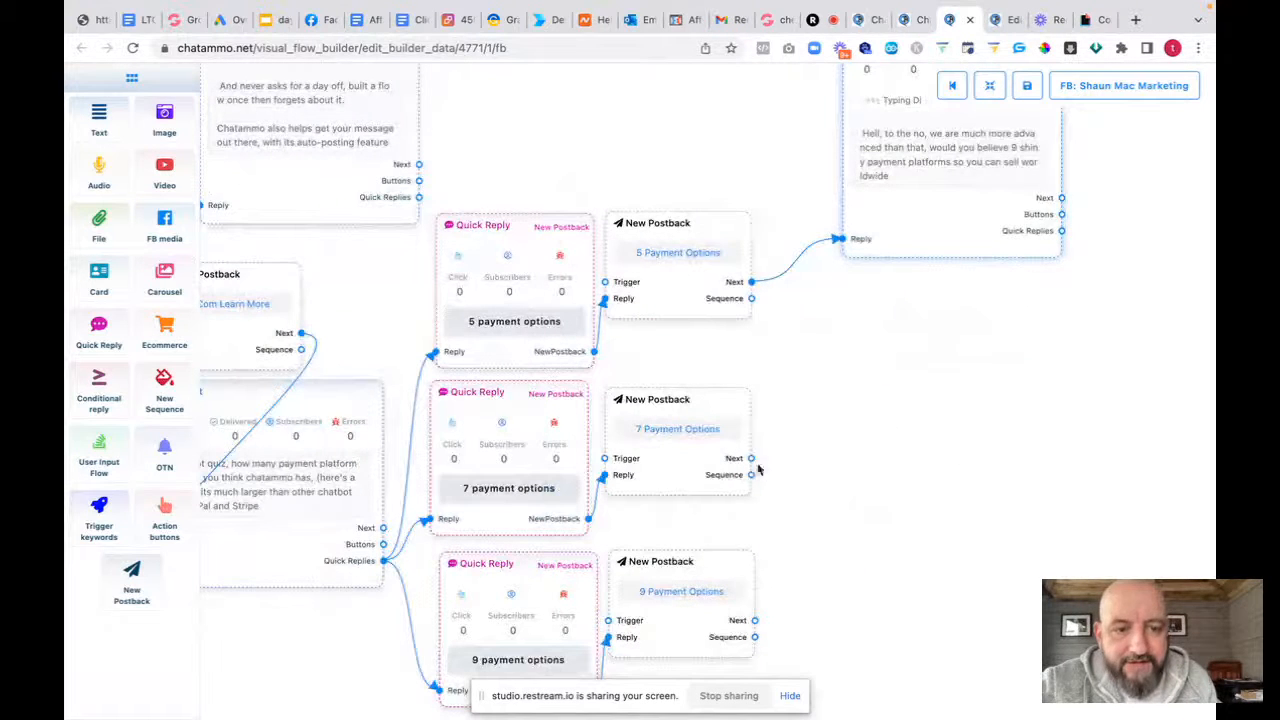
pyautogui.moveTo(752, 458)
pyautogui.mouseDown()
pyautogui.moveTo(791, 397)
pyautogui.moveTo(843, 245)
pyautogui.mouseUp()
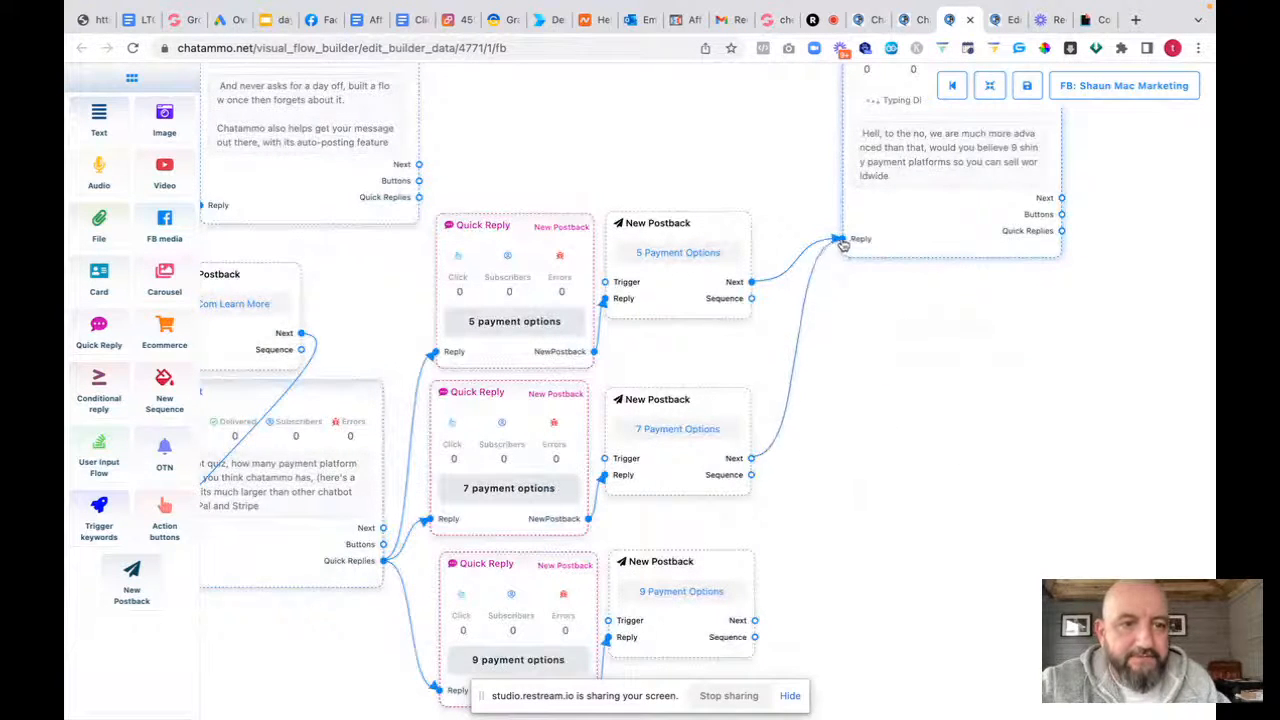
# Add a 'Hey, well done…' text reply after 9 Payment Options and save it
pyautogui.moveTo(875, 424); pyautogui.dragTo(880, 343)
pyautogui.moveTo(726, 491); pyautogui.dragTo(746, 489)
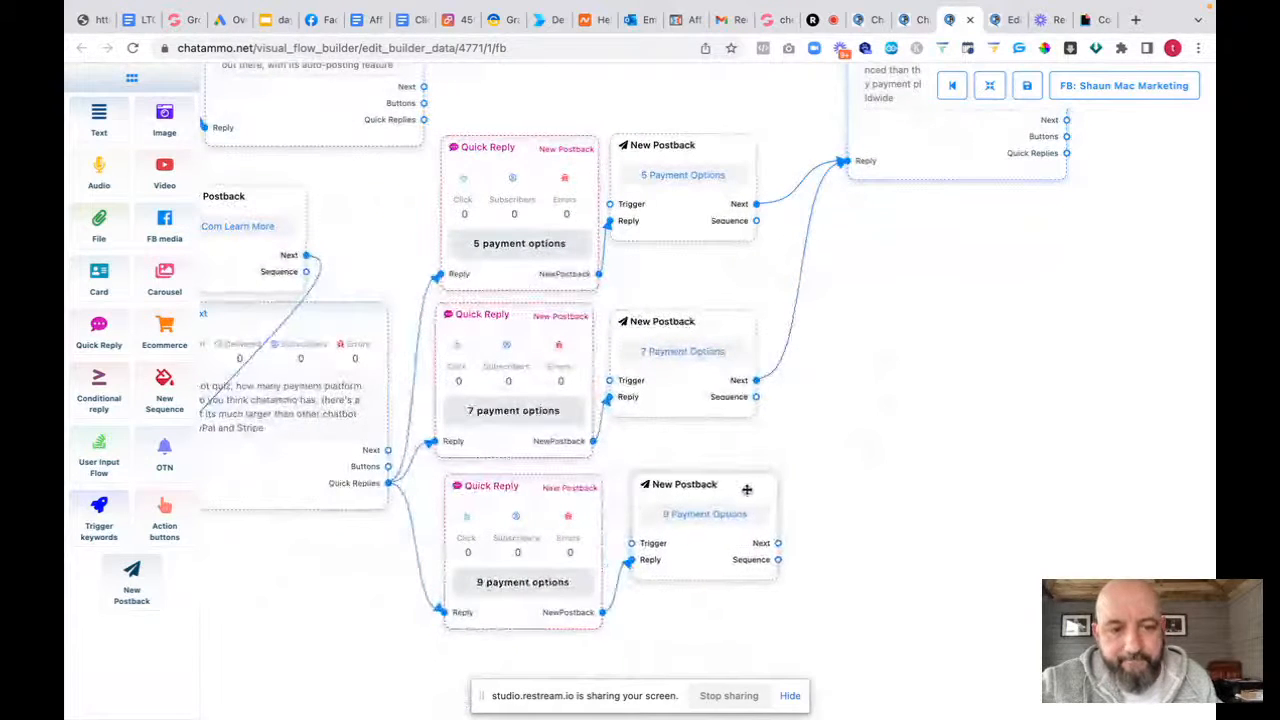
pyautogui.moveTo(778, 543); pyautogui.dragTo(863, 443)
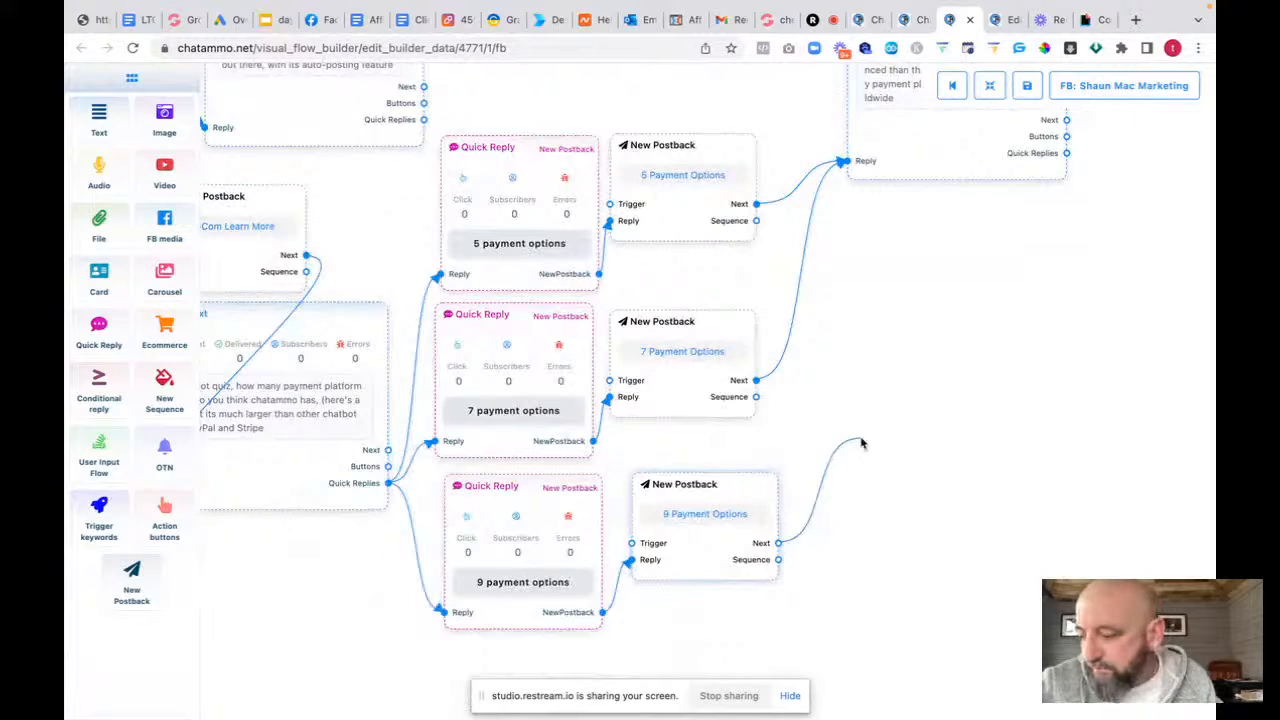
pyautogui.click(897, 481)
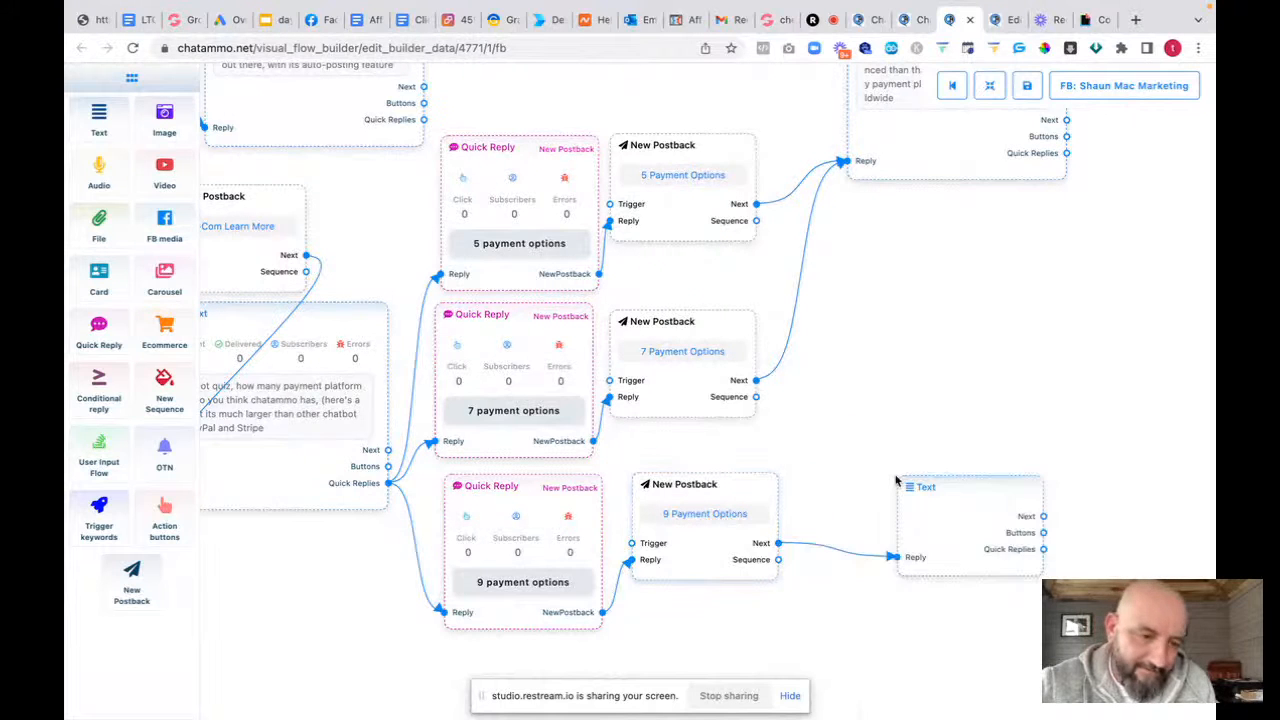
pyautogui.doubleClick(994, 545)
pyautogui.write('Heym')
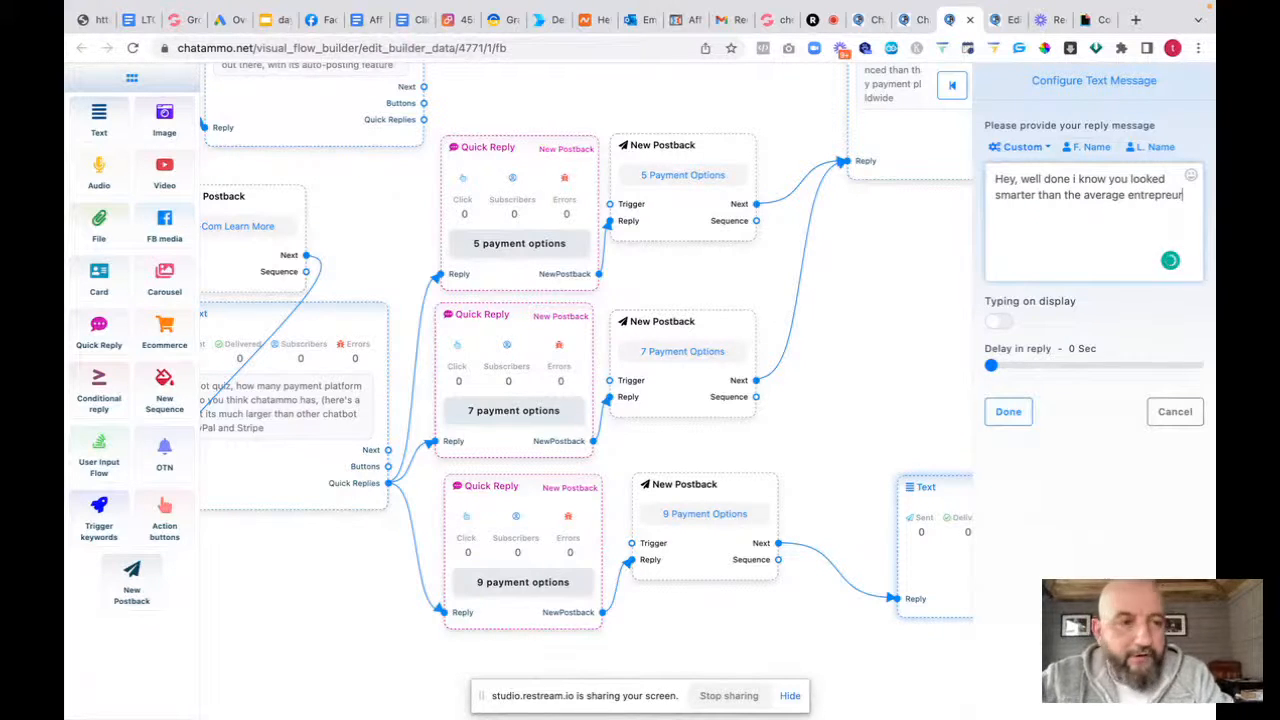
pyautogui.write('neur')
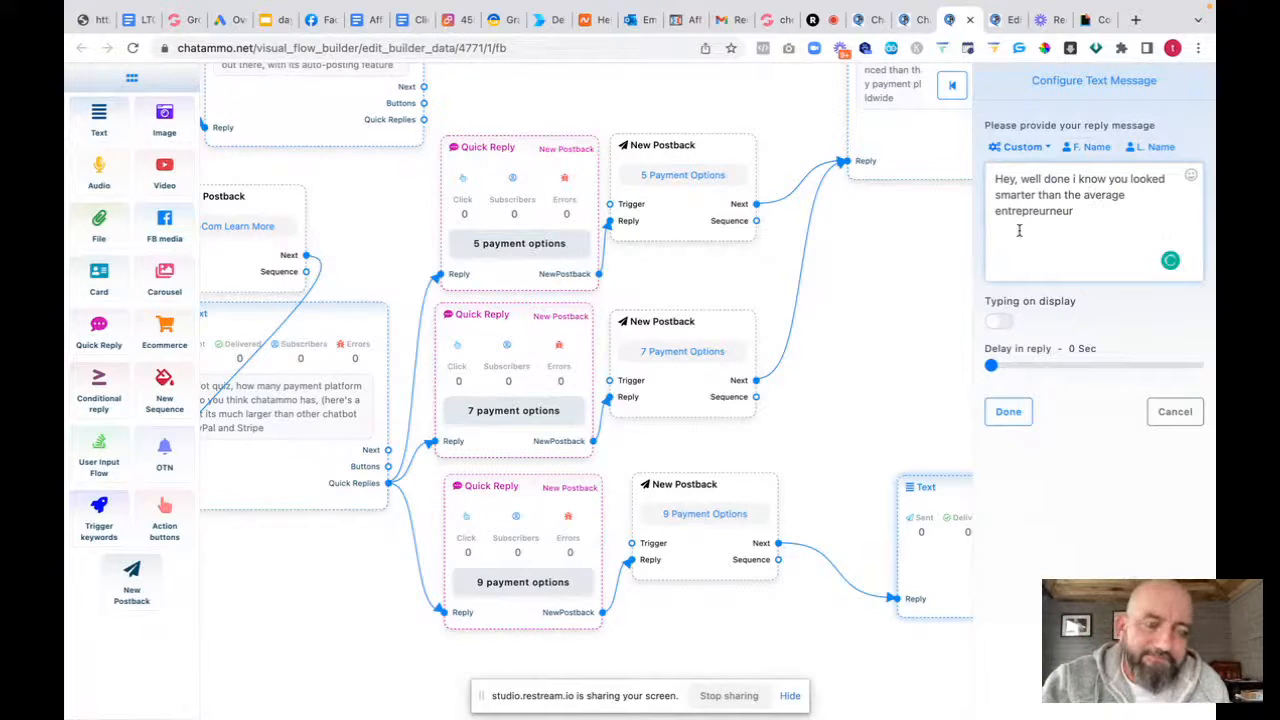
pyautogui.click(1007, 412)
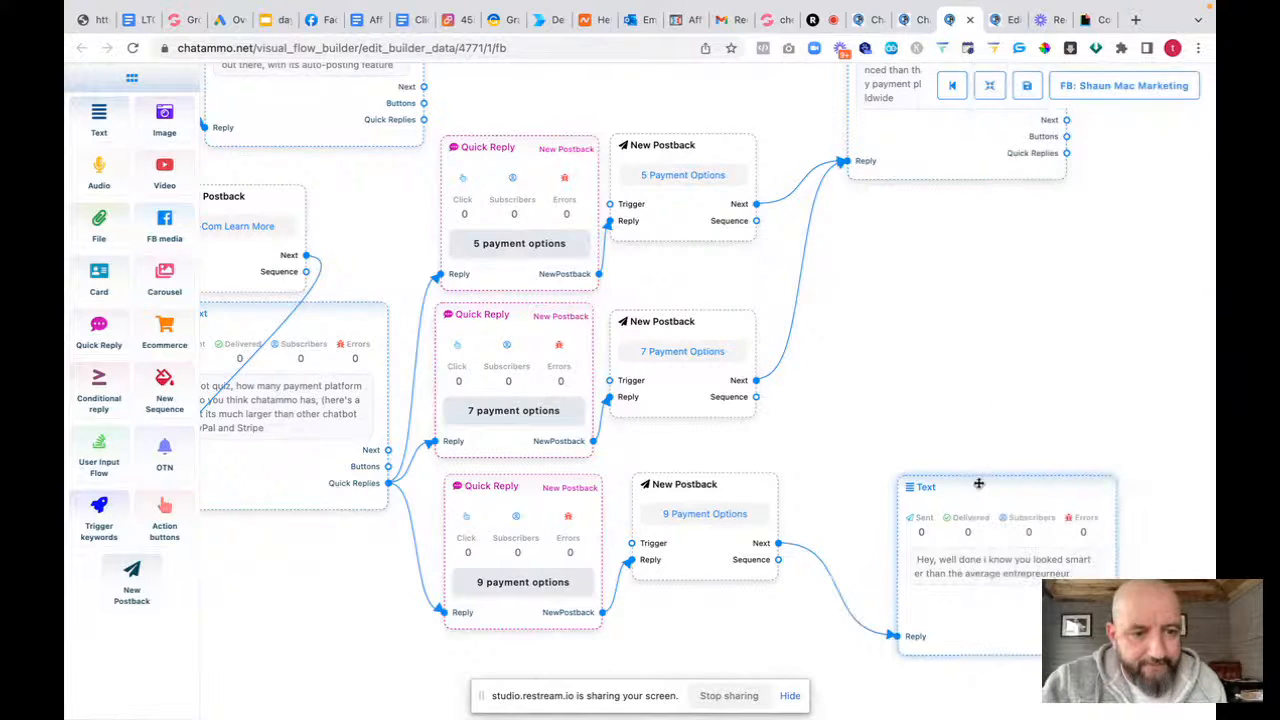
pyautogui.moveTo(980, 480); pyautogui.dragTo(928, 415)
# Correct the spelling of 'entrepreneur' in the well-done message and save it
pyautogui.doubleClick(936, 508)
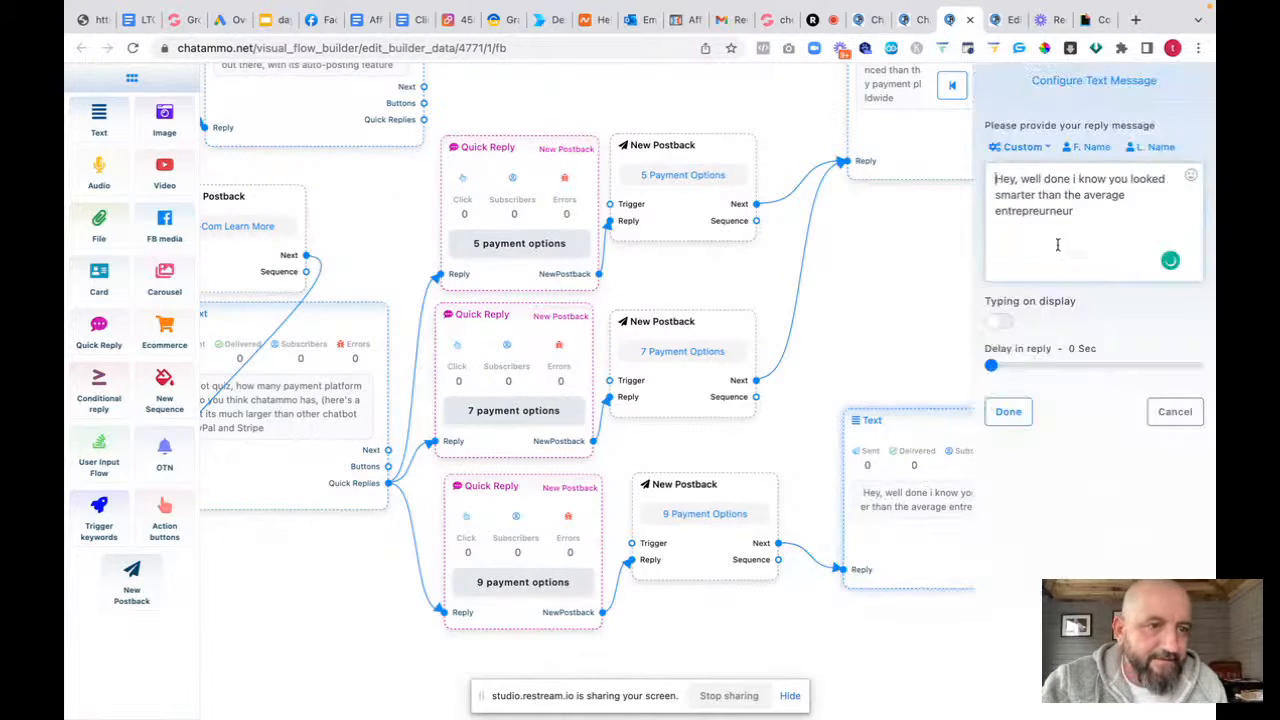
pyautogui.moveTo(1036, 212)
pyautogui.click(1040, 239)
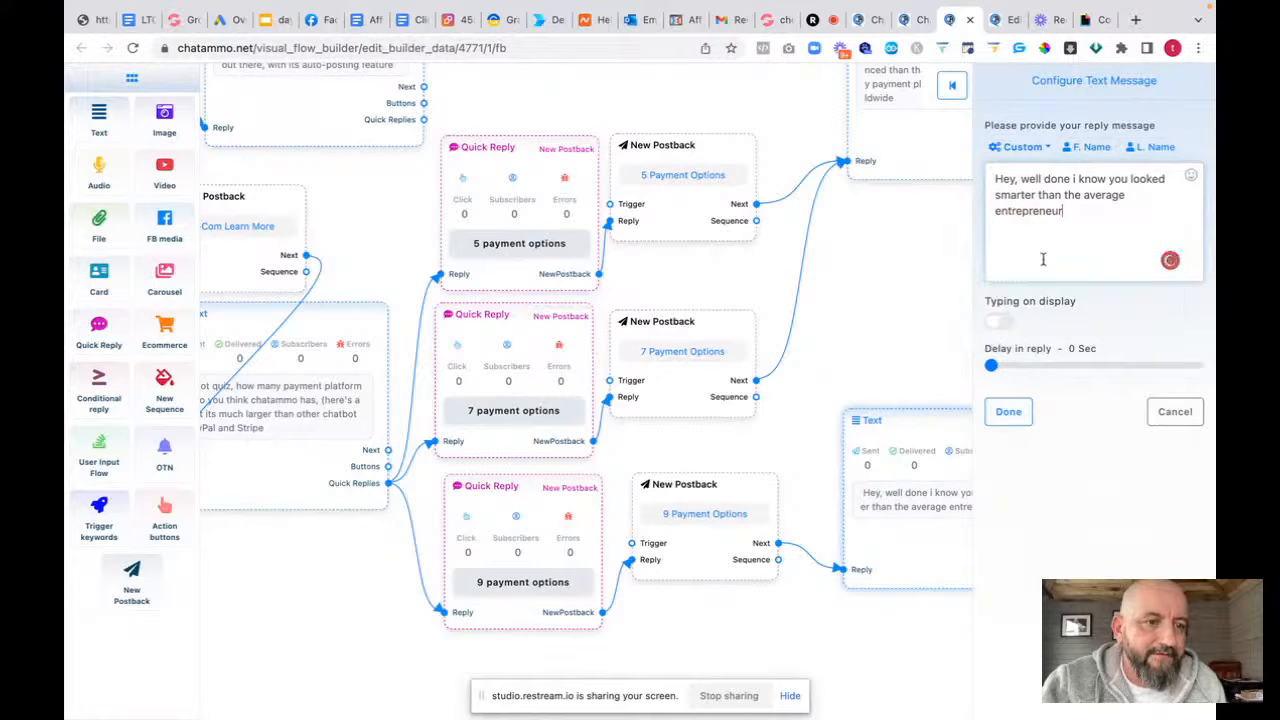
pyautogui.click(1007, 411)
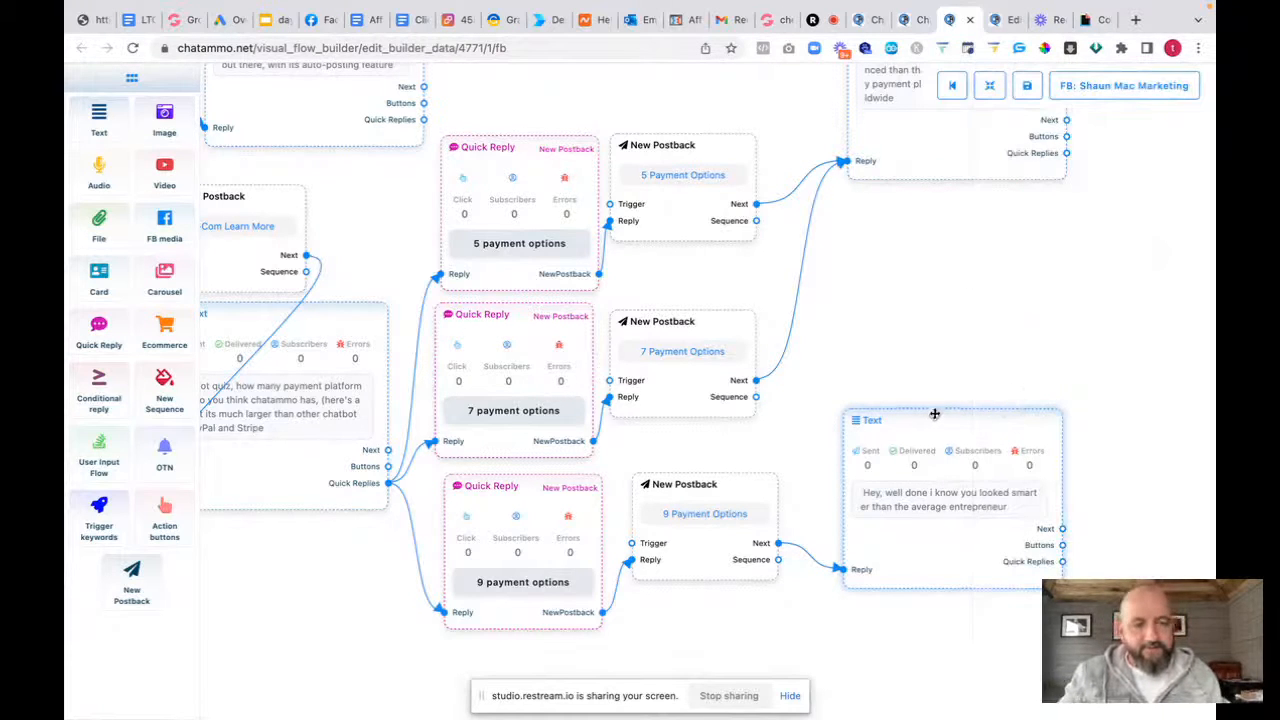
pyautogui.moveTo(934, 413); pyautogui.dragTo(932, 385)
# Add a 'More' button to the worldwide reply that triggers a new postback
pyautogui.moveTo(940, 163); pyautogui.dragTo(944, 280)
pyautogui.moveTo(1168, 420); pyautogui.dragTo(811, 417)
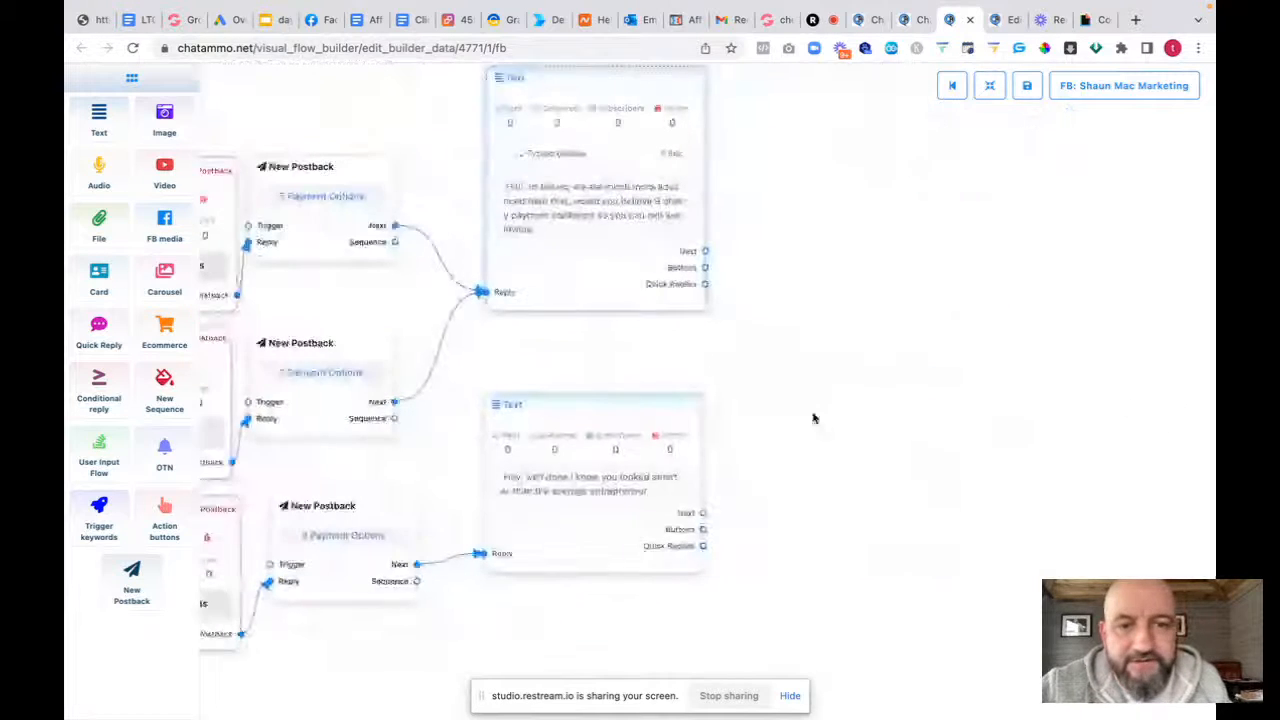
pyautogui.moveTo(706, 270); pyautogui.dragTo(790, 272)
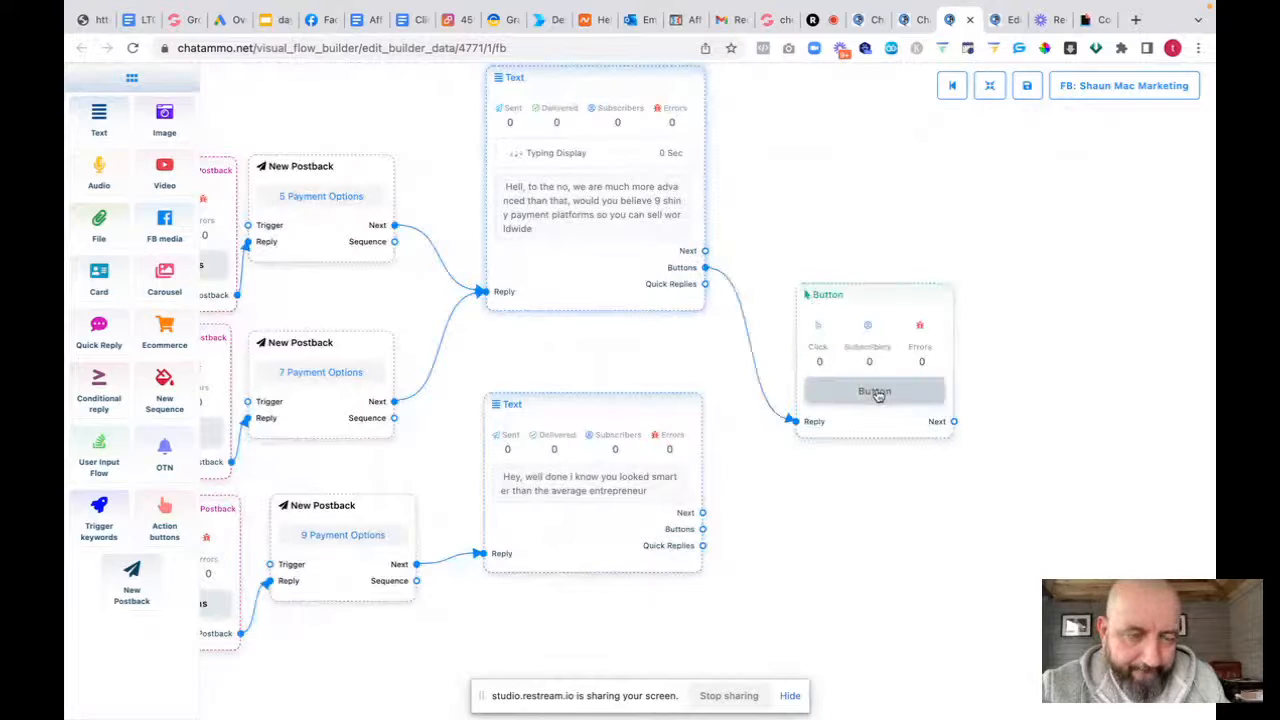
pyautogui.click(877, 391)
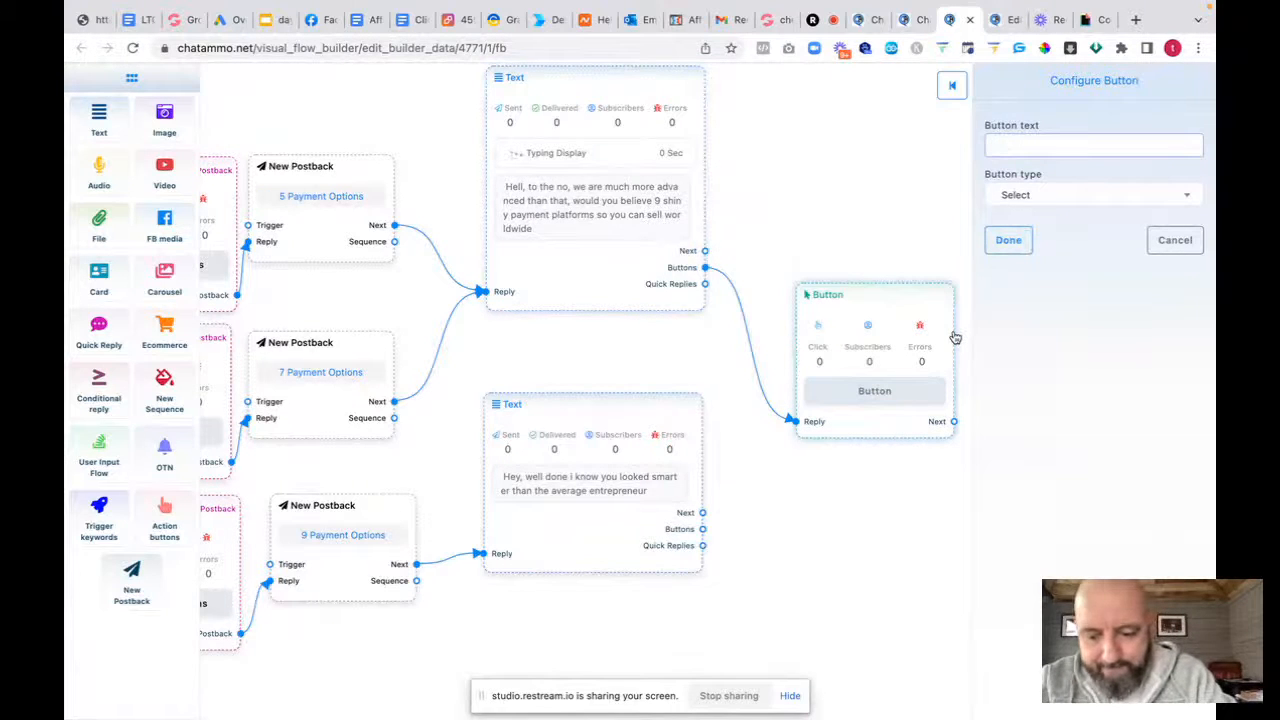
pyautogui.write('More')
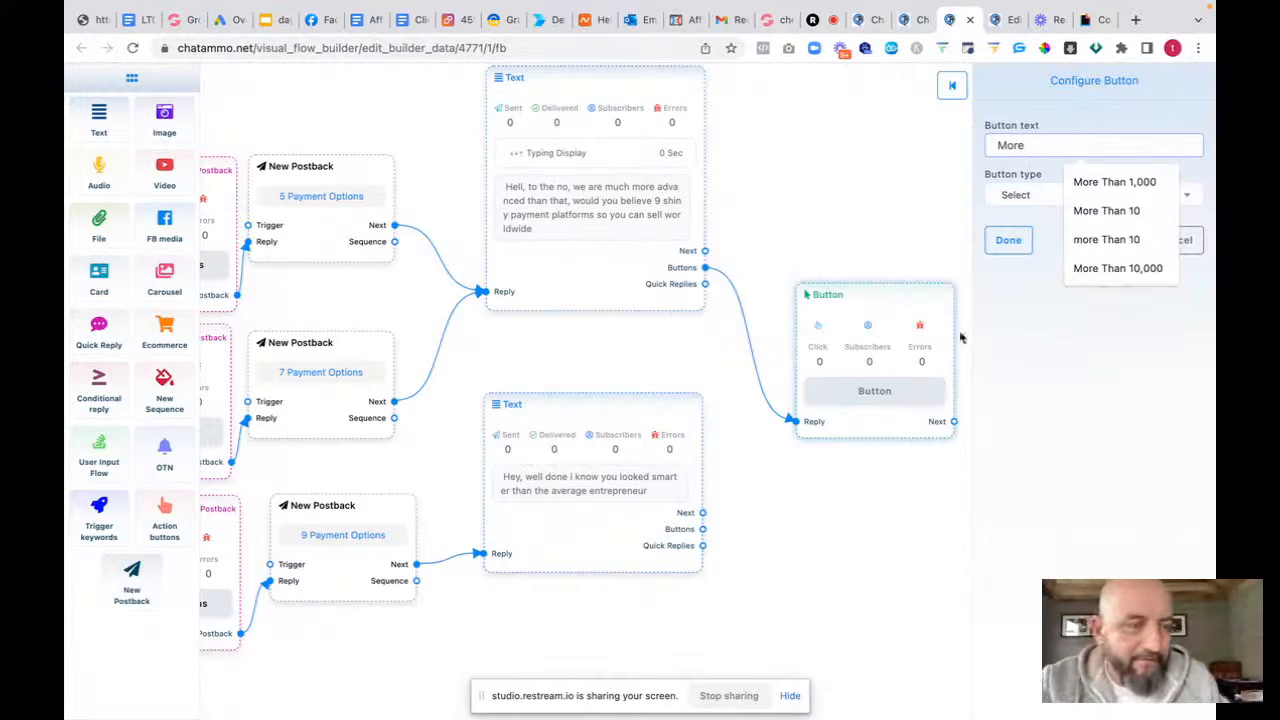
pyautogui.click(1020, 196)
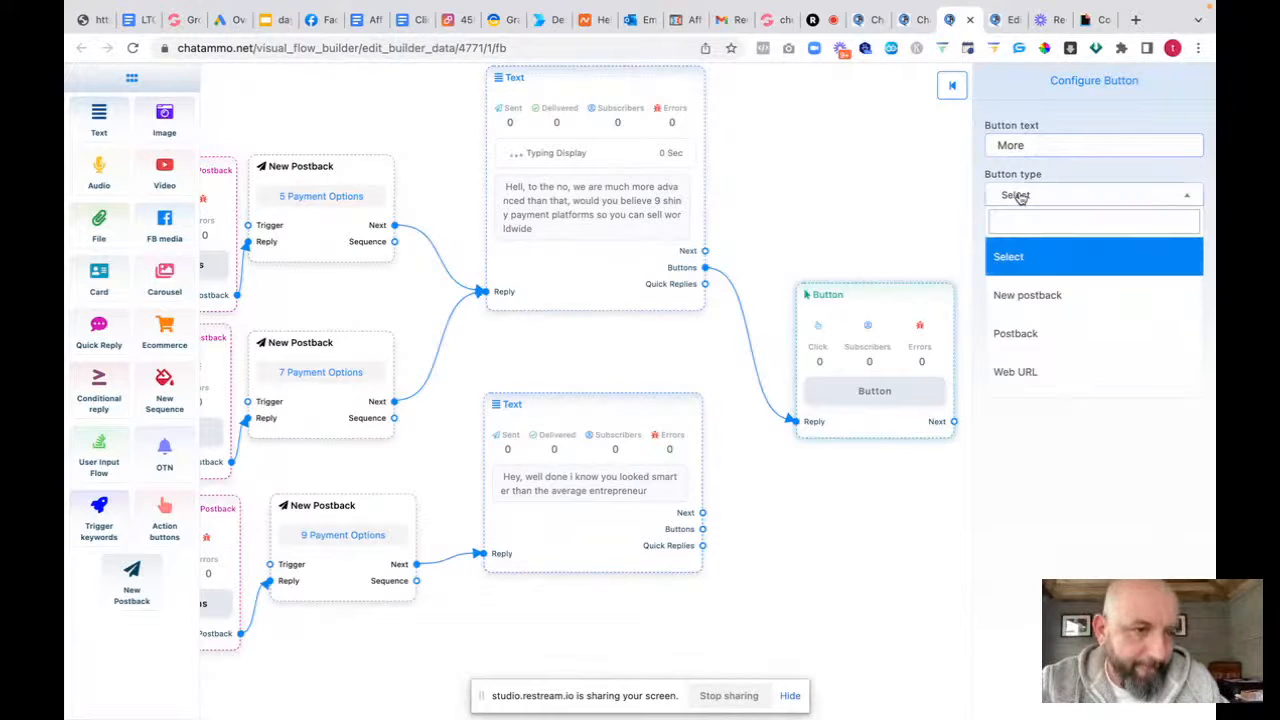
pyautogui.click(1034, 291)
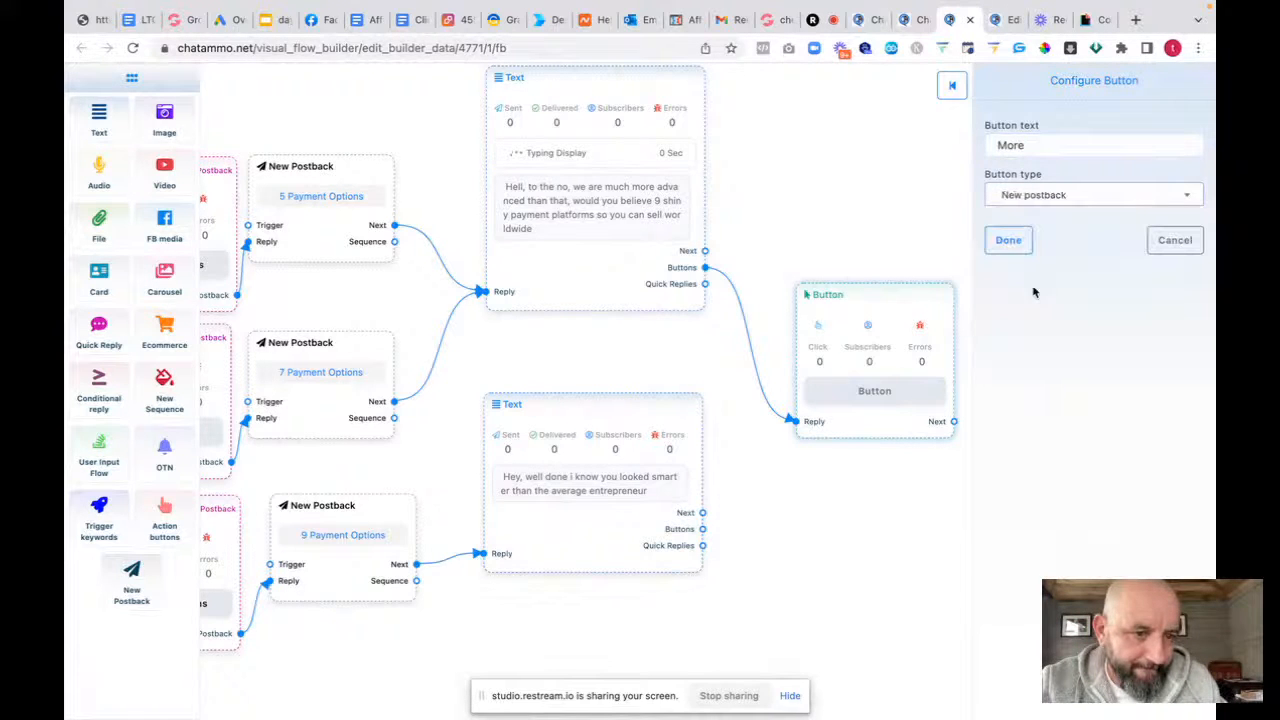
pyautogui.click(1010, 242)
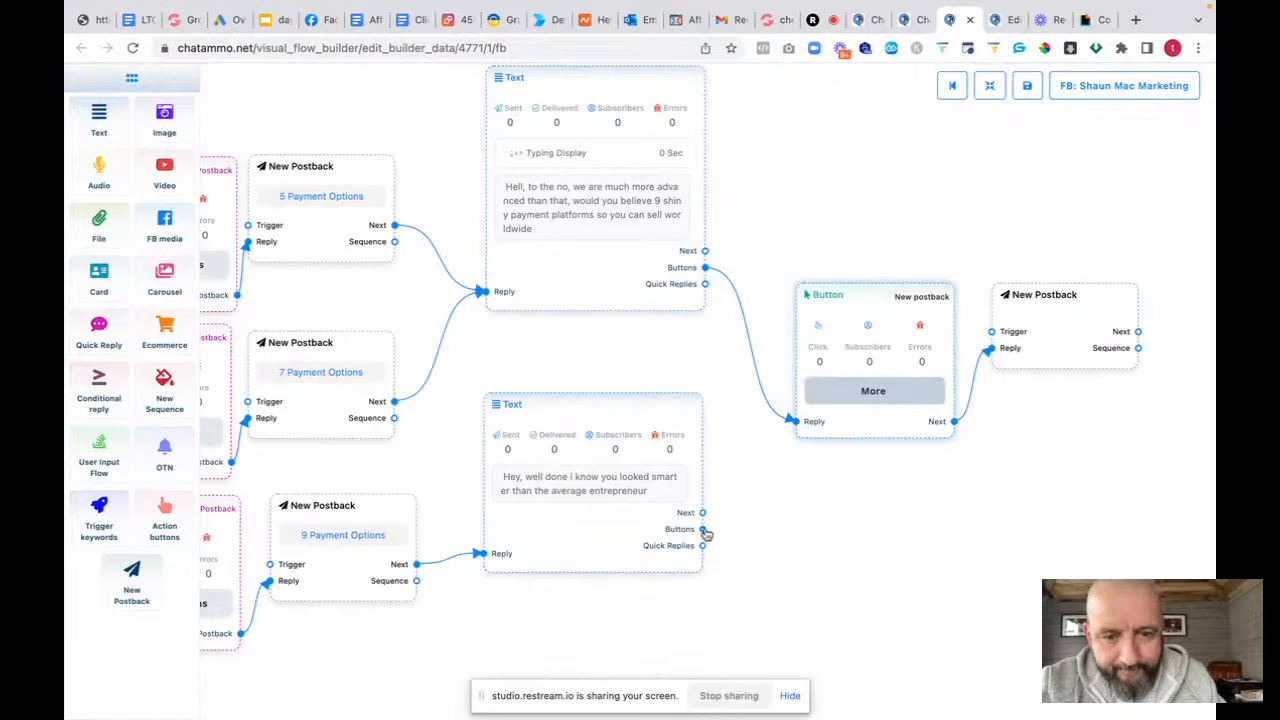
# Link the well-done reply to the More button and delete the empty lower Button node
pyautogui.moveTo(705, 535); pyautogui.dragTo(796, 428)
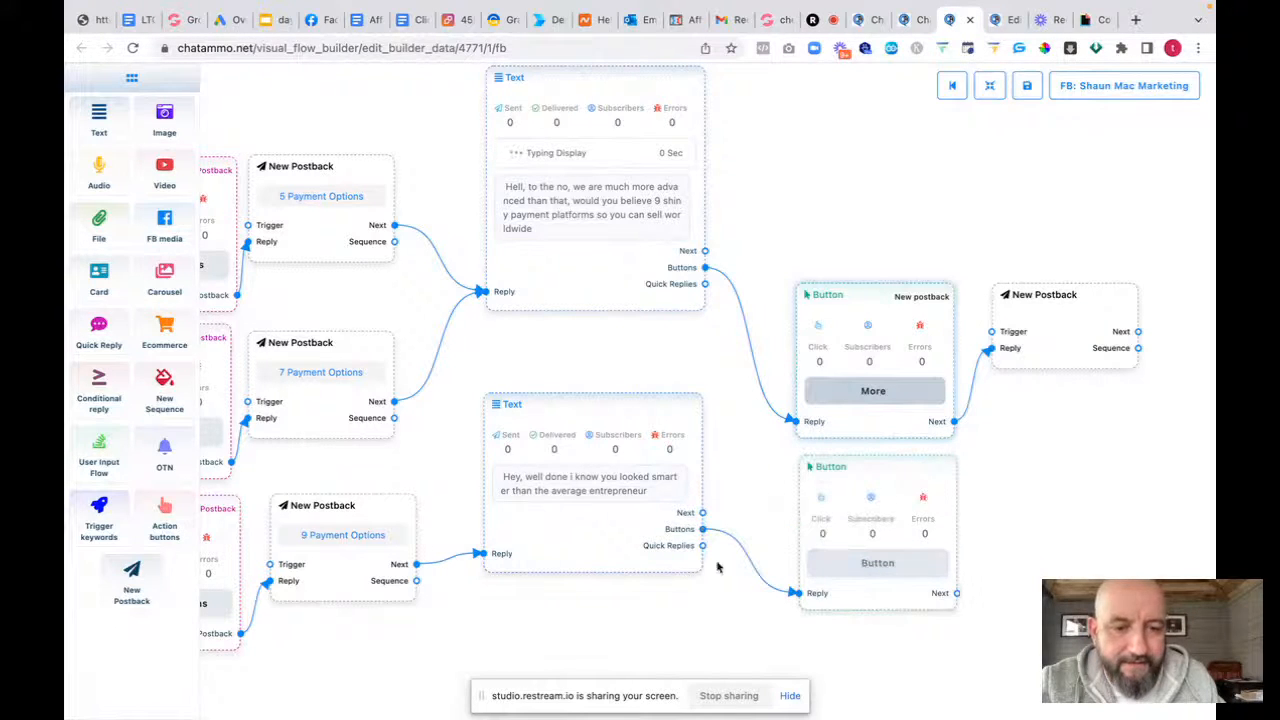
pyautogui.moveTo(706, 533); pyautogui.dragTo(854, 353)
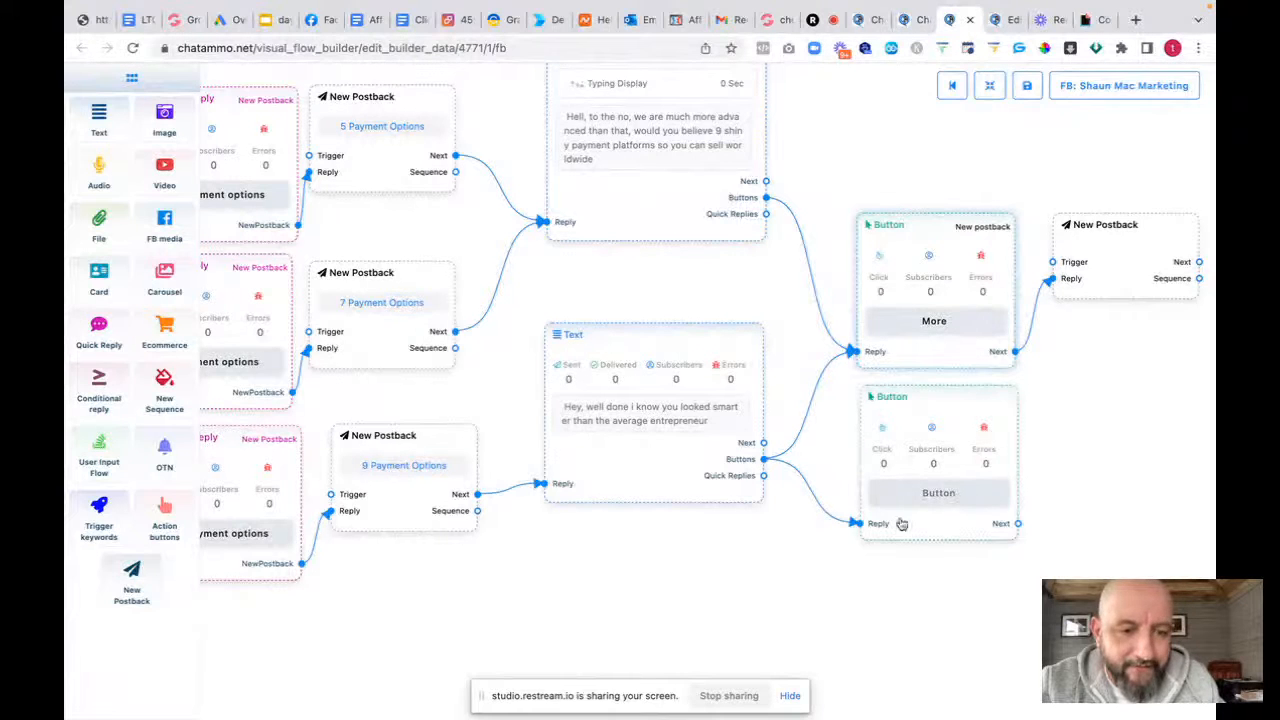
pyautogui.rightClick(941, 401)
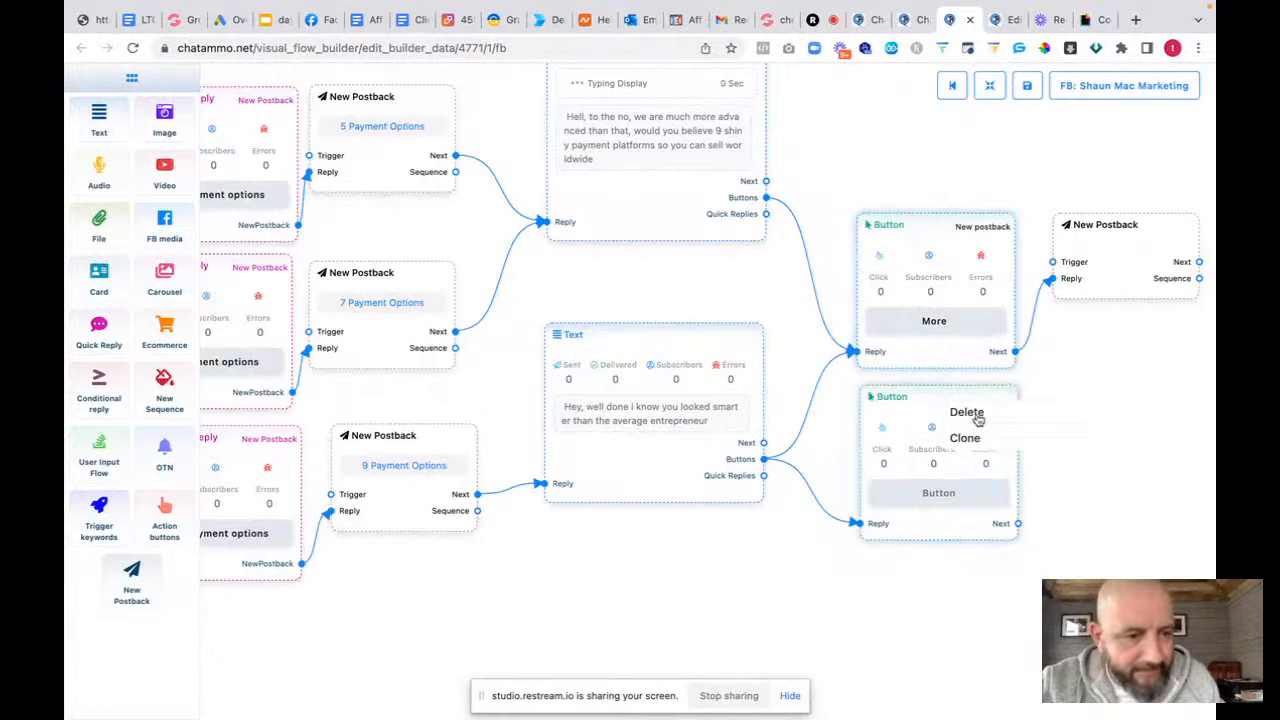
pyautogui.click(966, 411)
pyautogui.moveTo(1074, 486); pyautogui.dragTo(723, 551)
# Title the new postback 'More From Platforms'
pyautogui.doubleClick(750, 359)
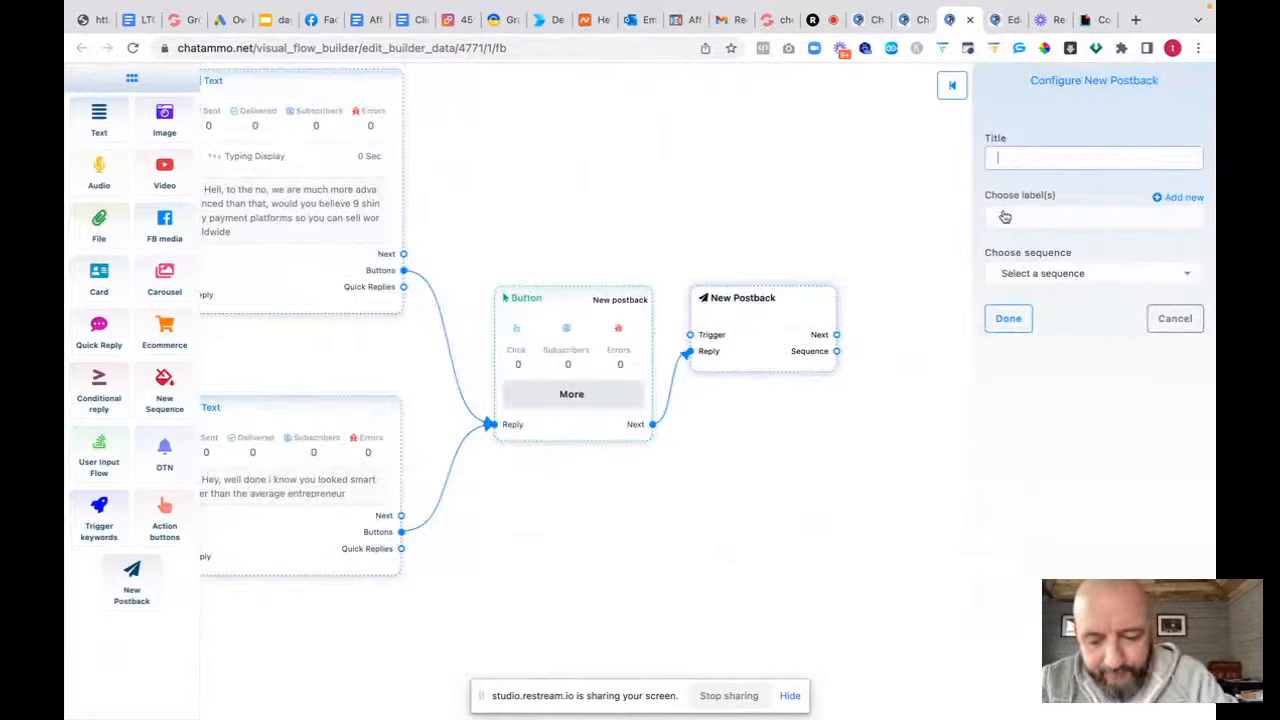
pyautogui.write('More from platforms')
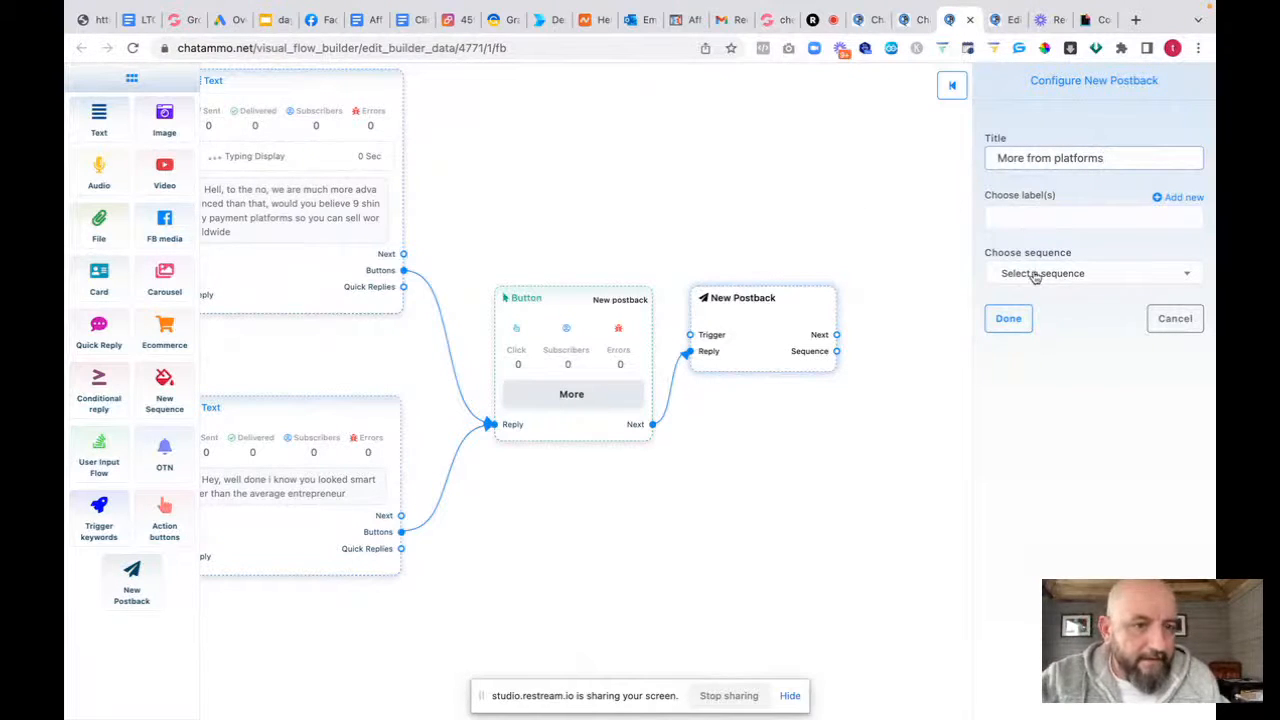
pyautogui.click(1008, 318)
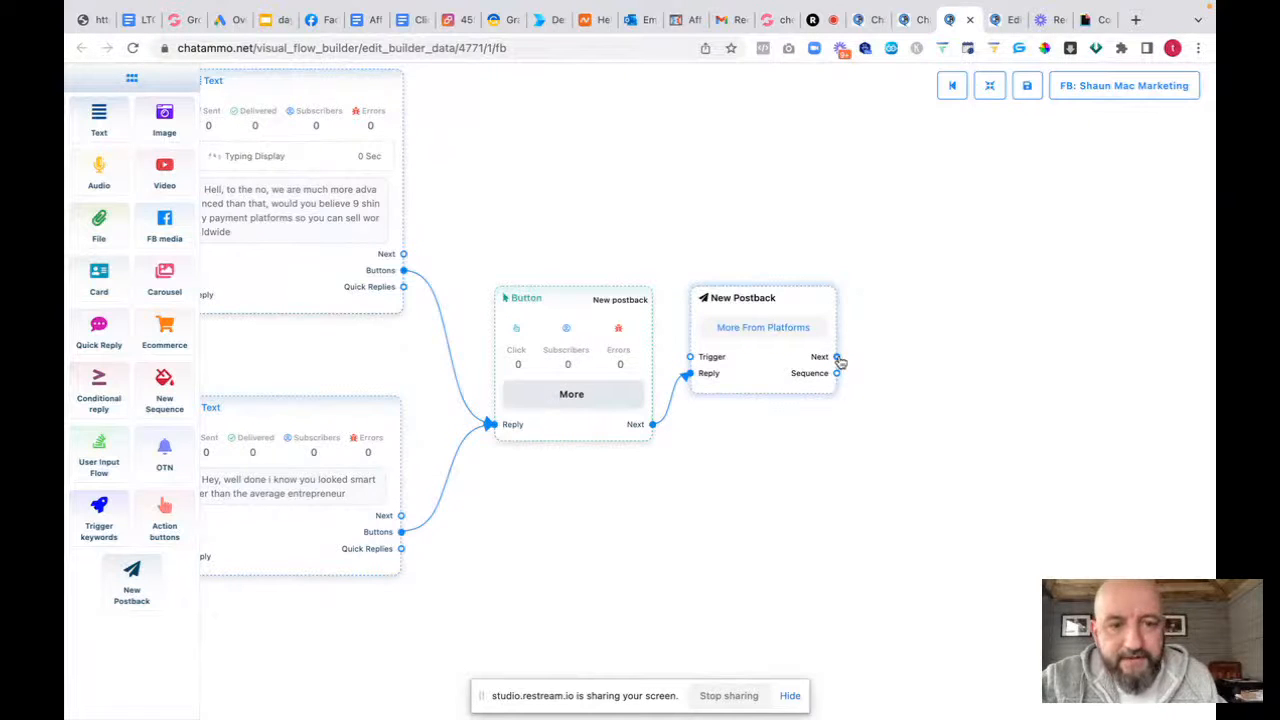
# Follow it with a saved text reply about world currencies and changing the language
pyautogui.moveTo(837, 357); pyautogui.dragTo(940, 367)
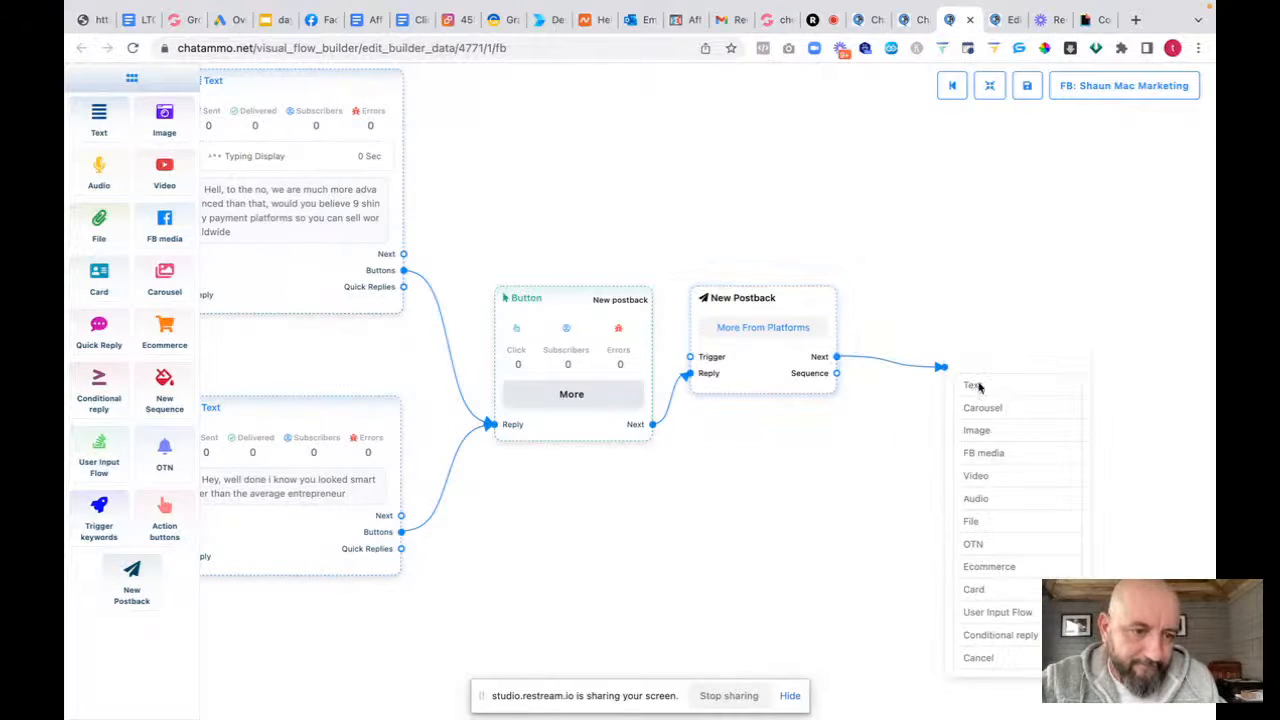
pyautogui.click(972, 384)
pyautogui.click(1048, 485)
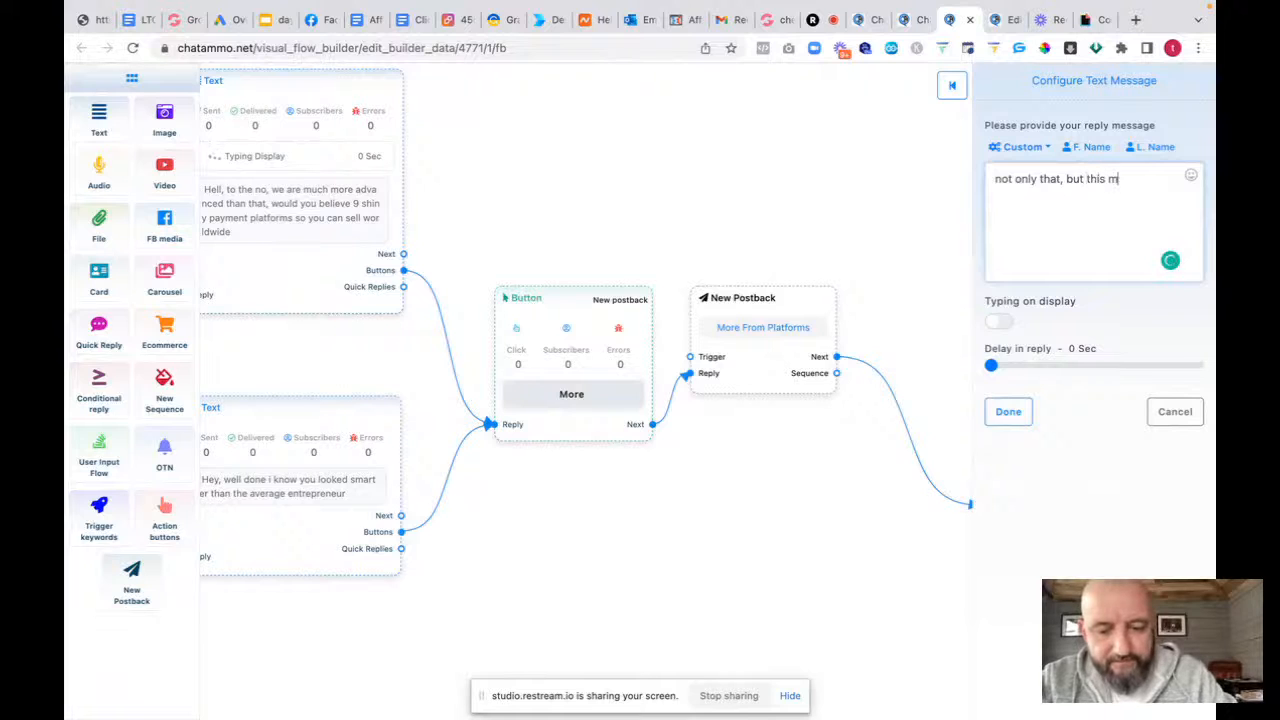
pyautogui.write('ave all of the world currenc')
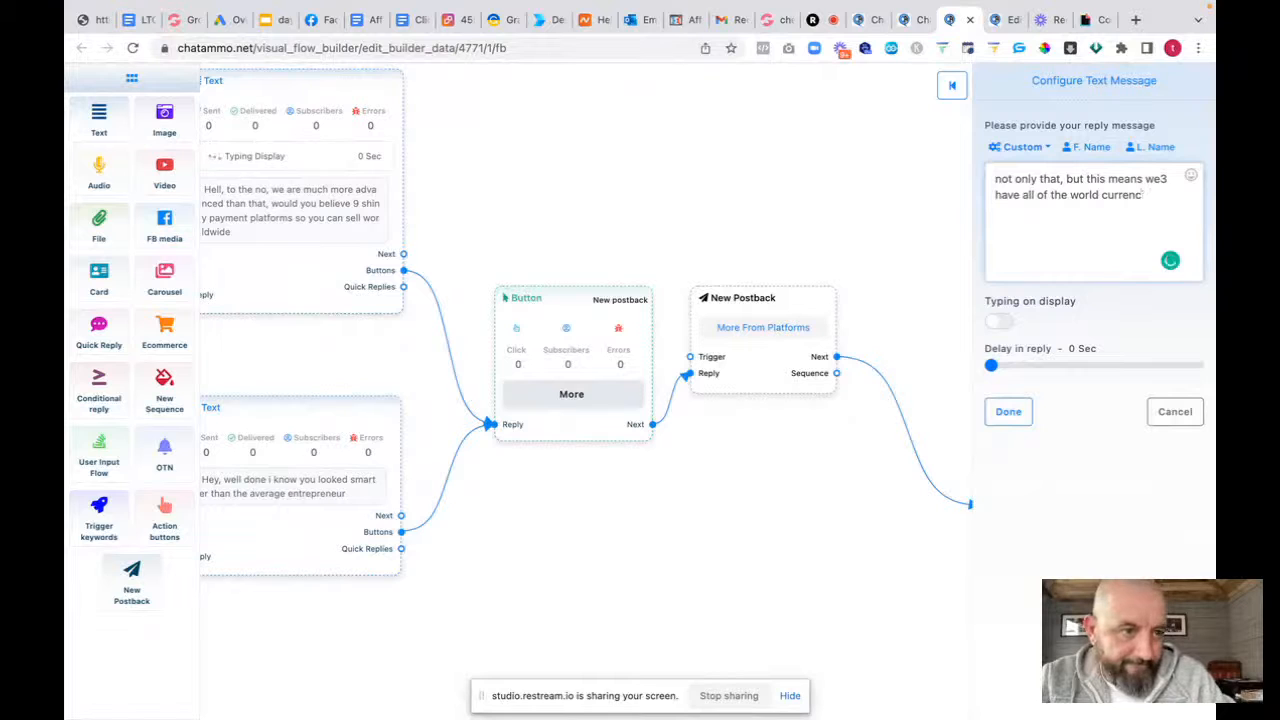
pyautogui.press('BackSpace')
pyautogui.write('cies and')
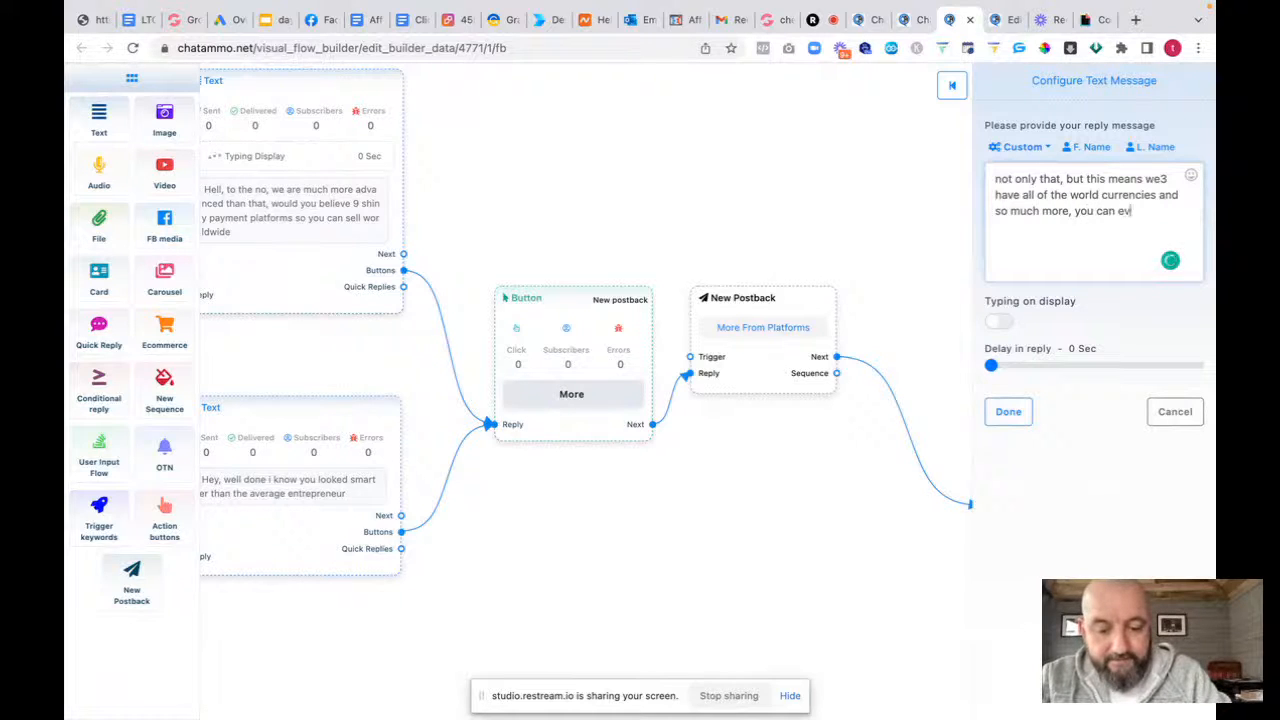
pyautogui.write('ge the language.')
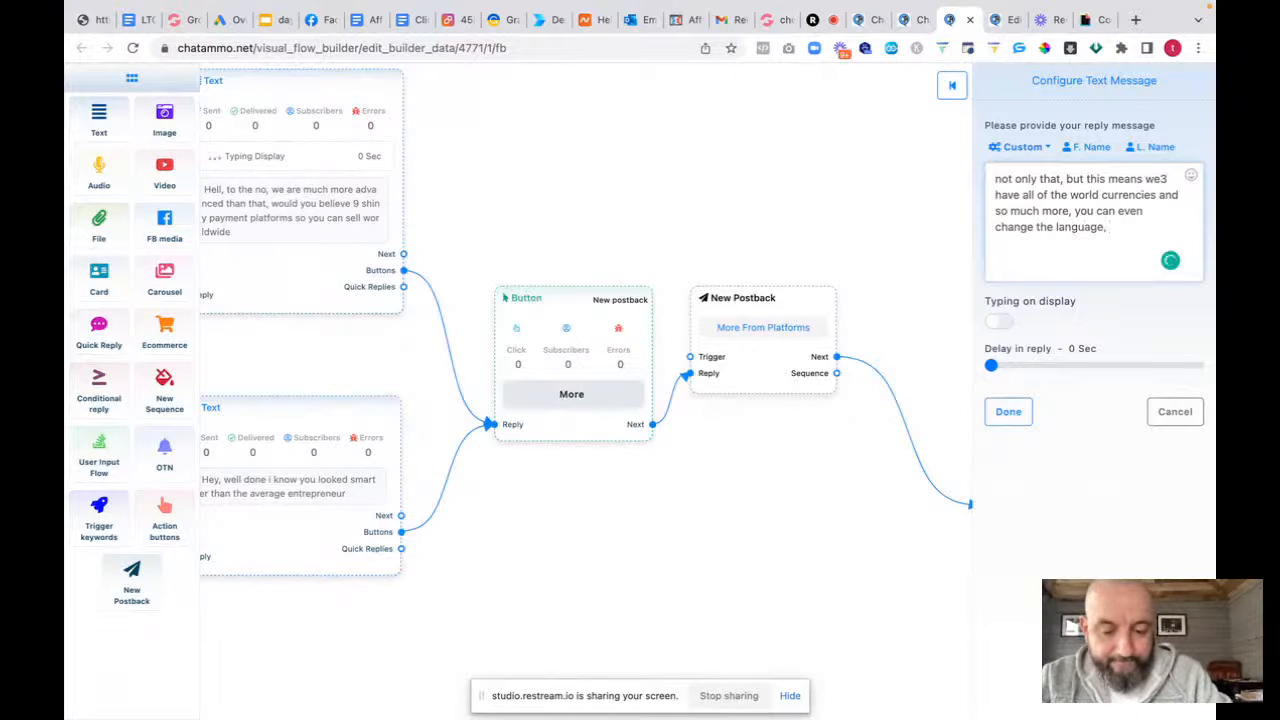
pyautogui.click(1008, 411)
pyautogui.moveTo(1034, 400); pyautogui.dragTo(913, 297)
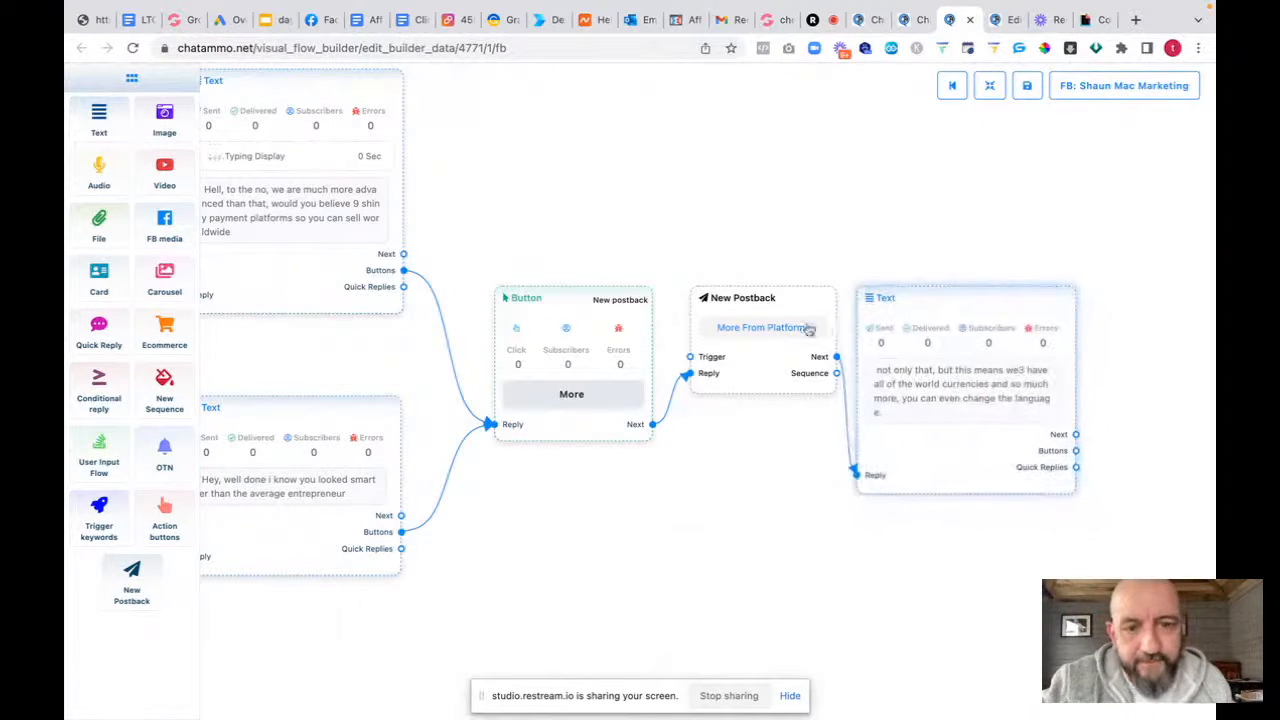
# Pull the More button, postback and text nodes together and zoom out over the whole flow
pyautogui.moveTo(588, 325); pyautogui.dragTo(551, 293)
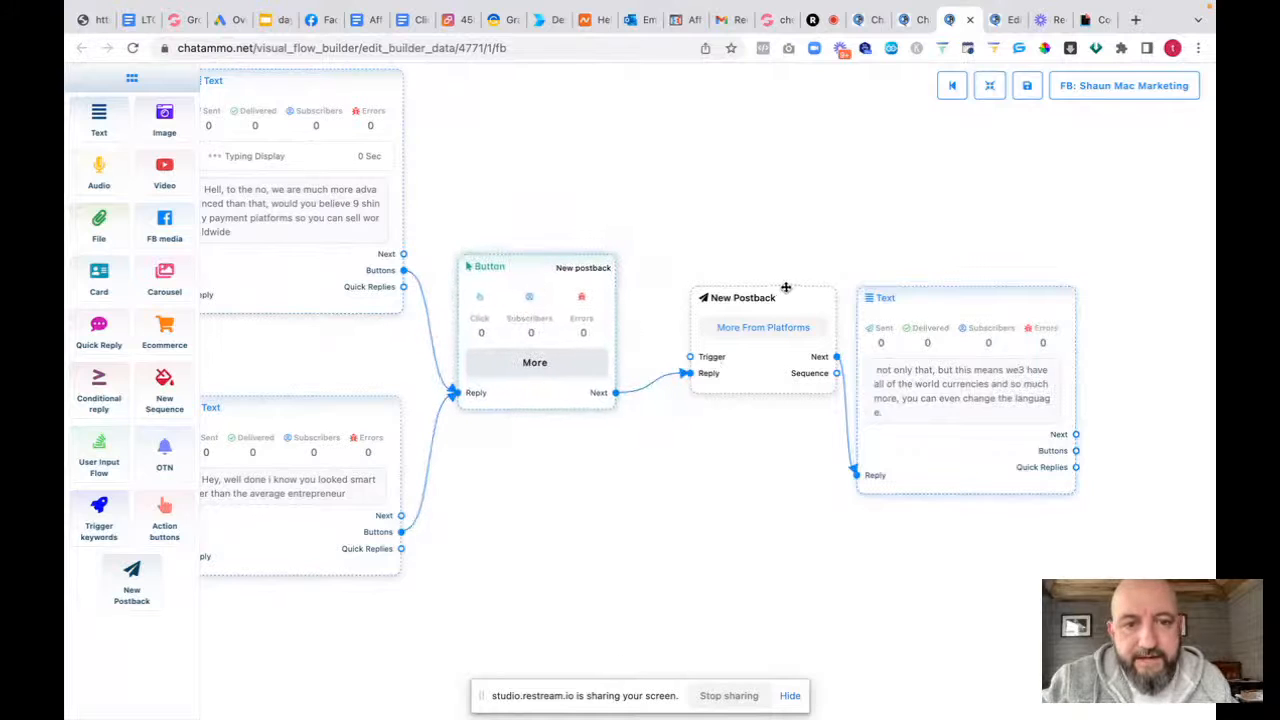
pyautogui.moveTo(775, 295); pyautogui.dragTo(722, 292)
pyautogui.moveTo(970, 293); pyautogui.dragTo(918, 277)
pyautogui.moveTo(328, 385); pyautogui.dragTo(689, 410)
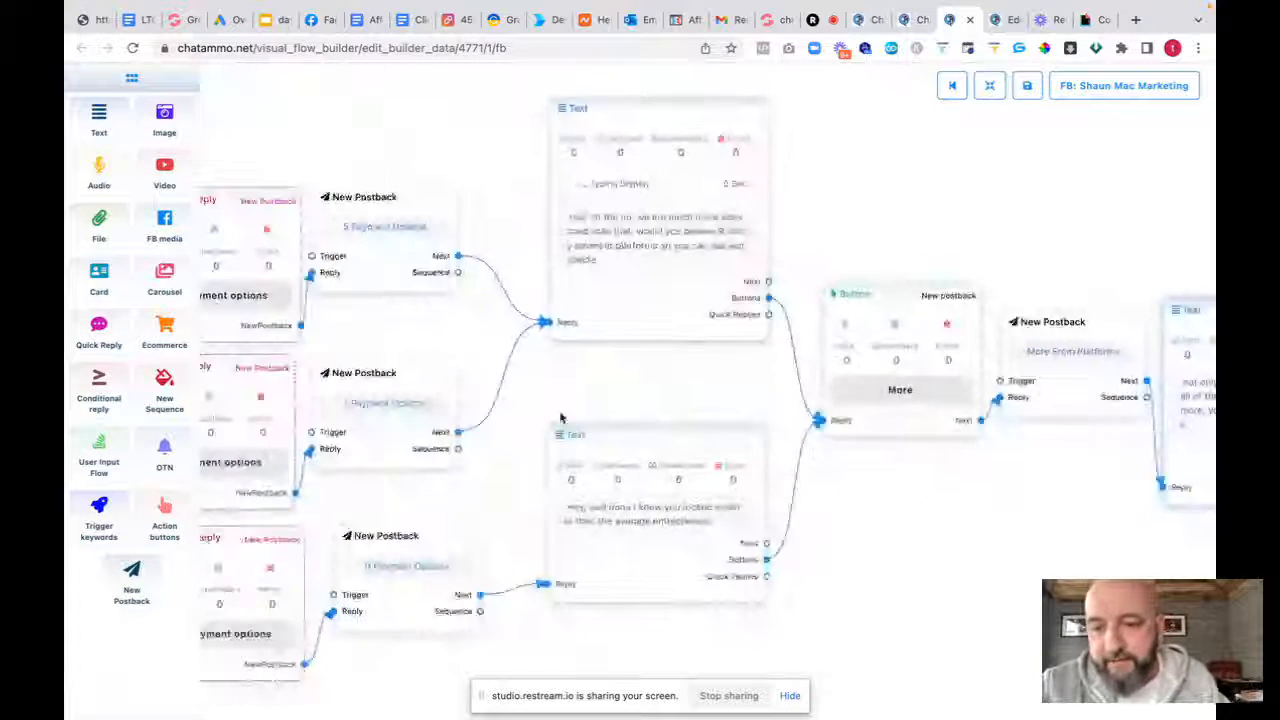
pyautogui.scroll(5, 560, 418)
pyautogui.scroll(-8, 557, 417)
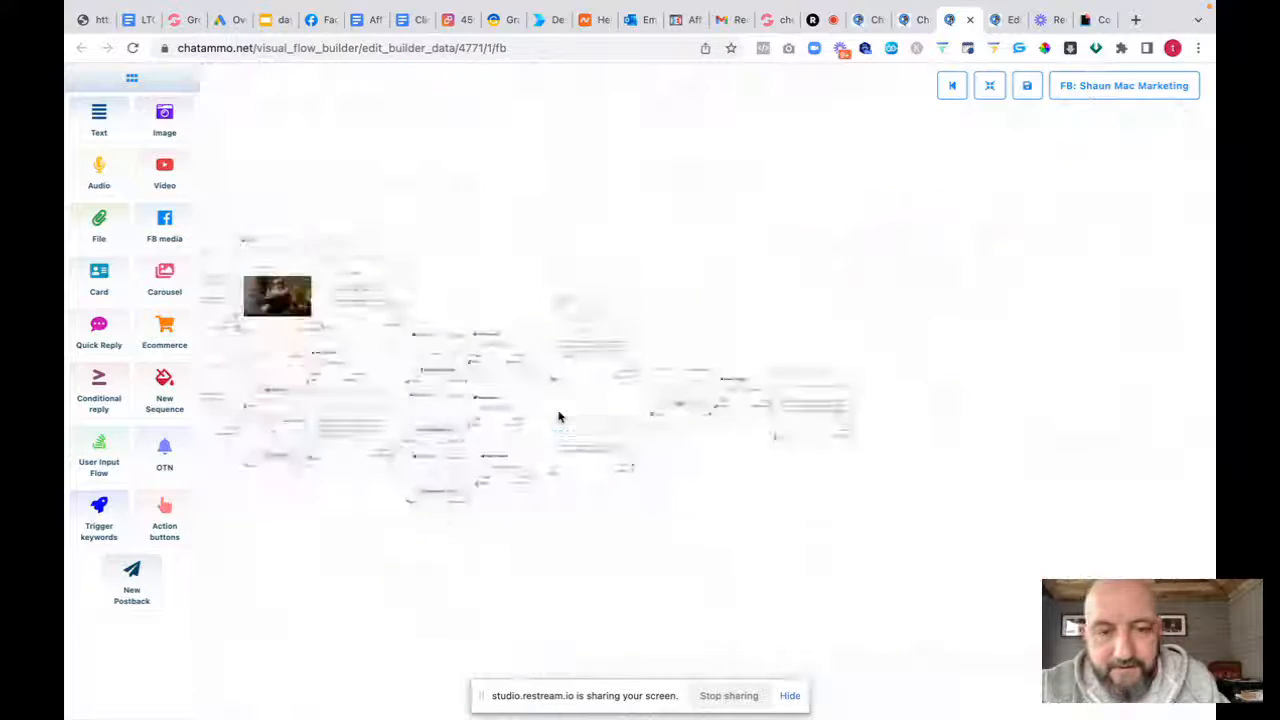
pyautogui.scroll(2, 691, 474)
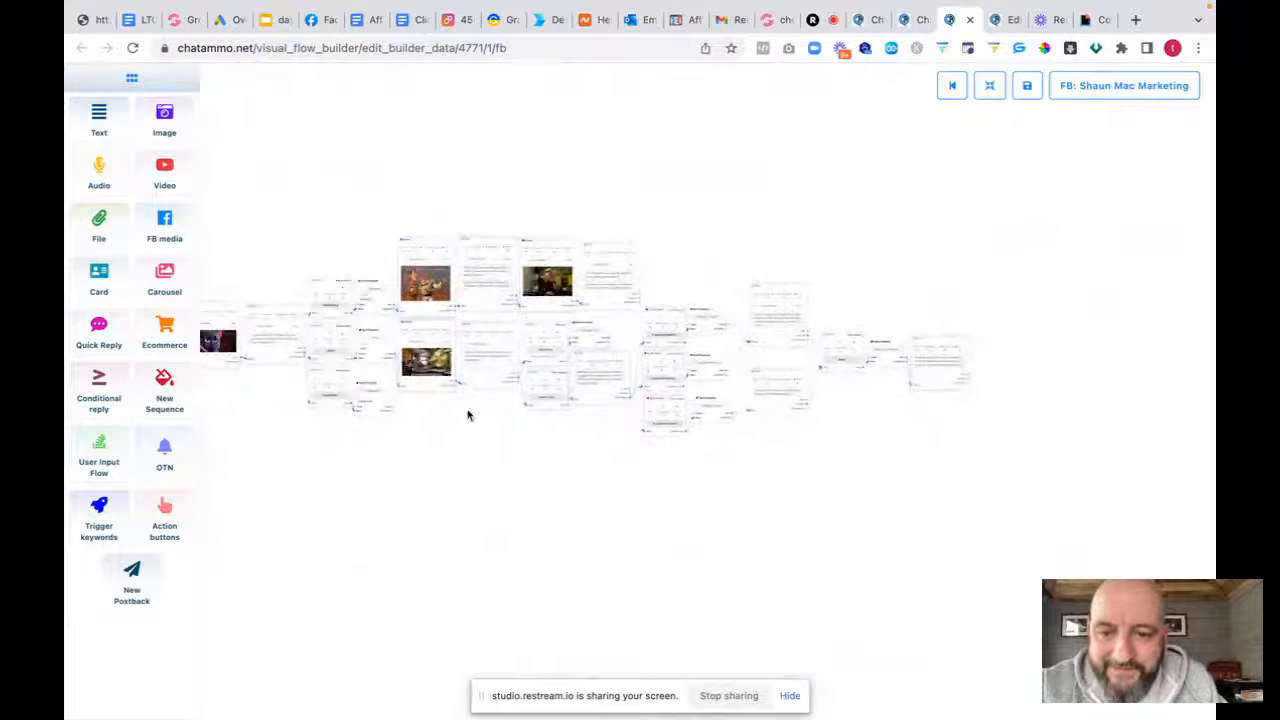
# Link the top-right Text node's Buttons output to the Sales and Engagement button replies
pyautogui.scroll(3, 405, 426)
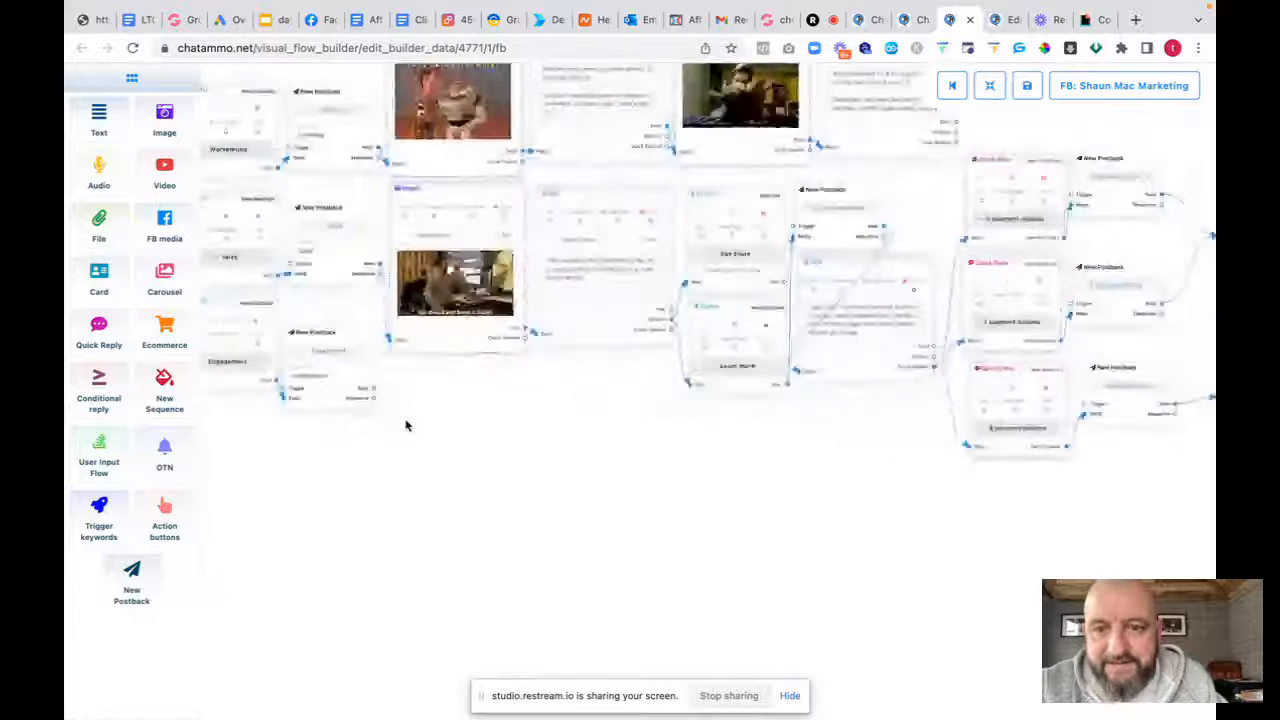
pyautogui.scroll(4, 610, 433)
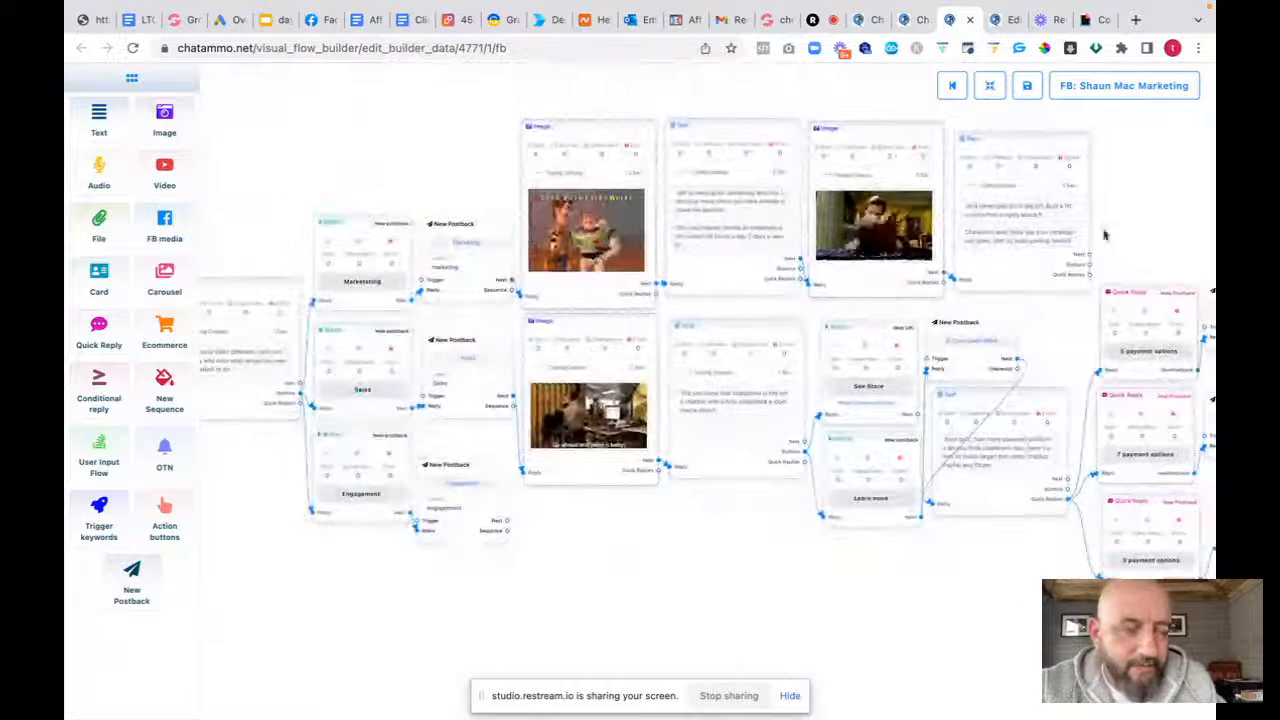
pyautogui.moveTo(1090, 272); pyautogui.dragTo(313, 408)
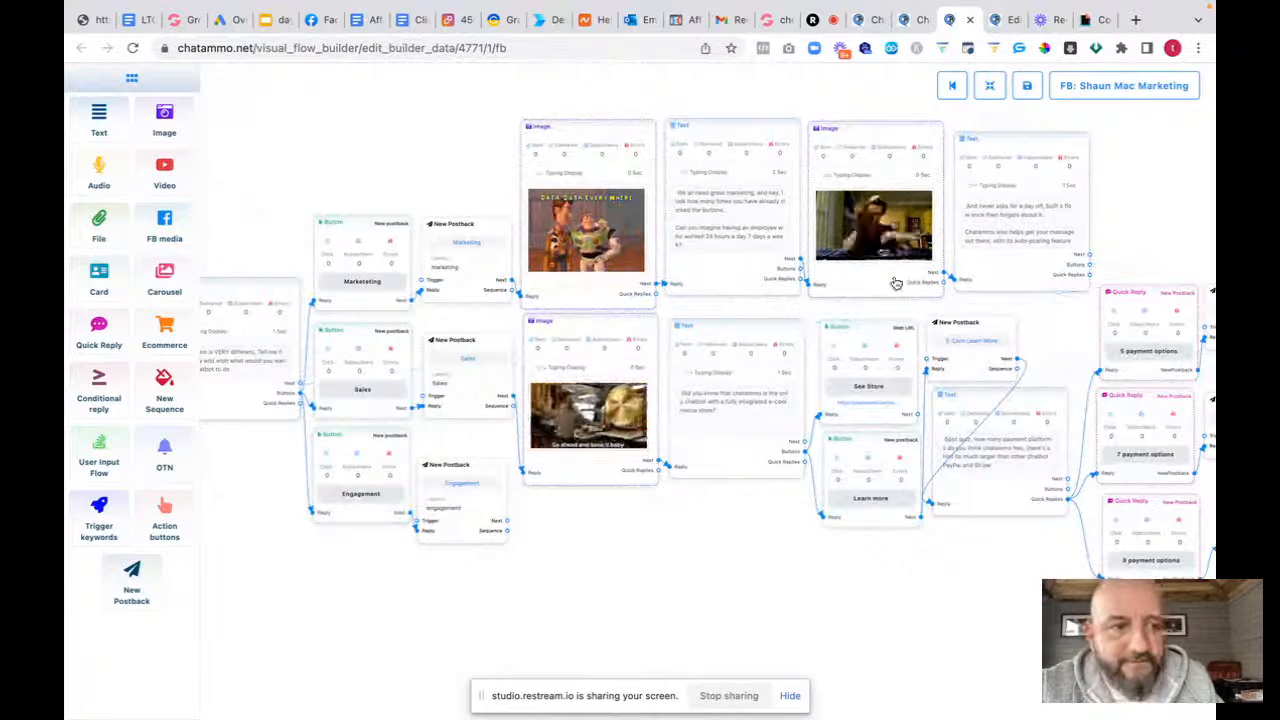
pyautogui.moveTo(1088, 268); pyautogui.dragTo(828, 328)
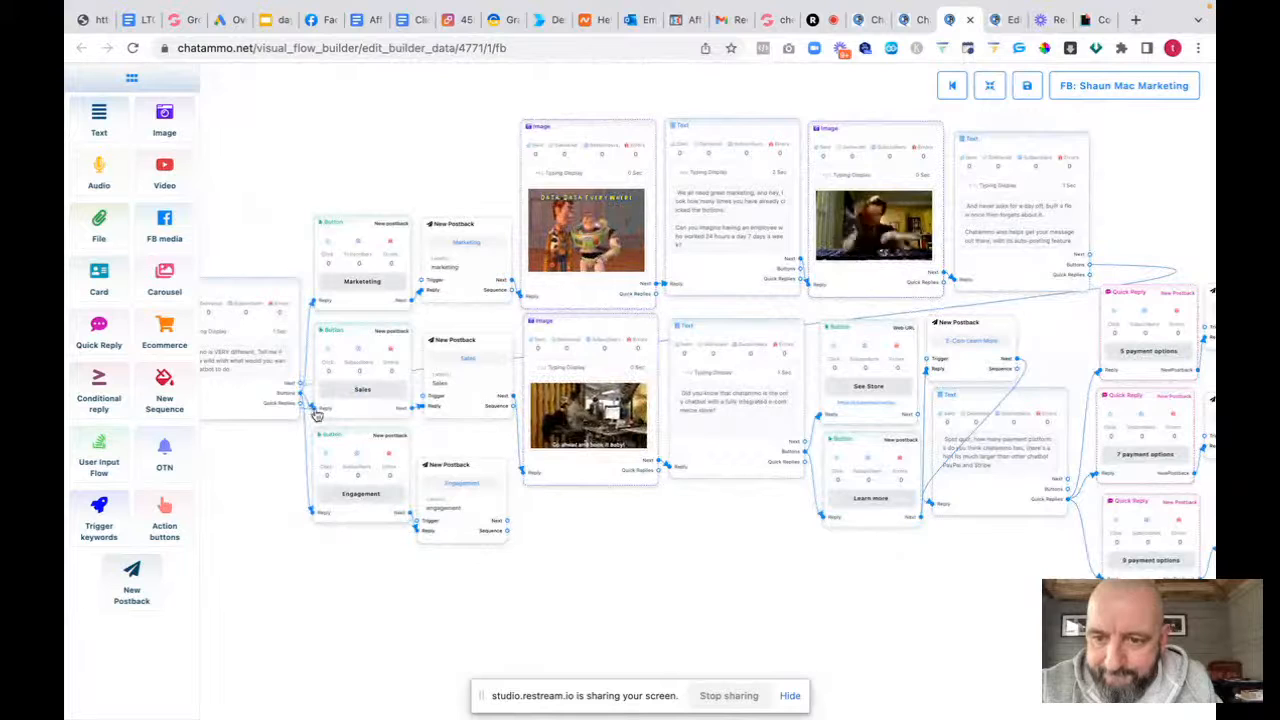
pyautogui.moveTo(317, 413); pyautogui.dragTo(315, 410)
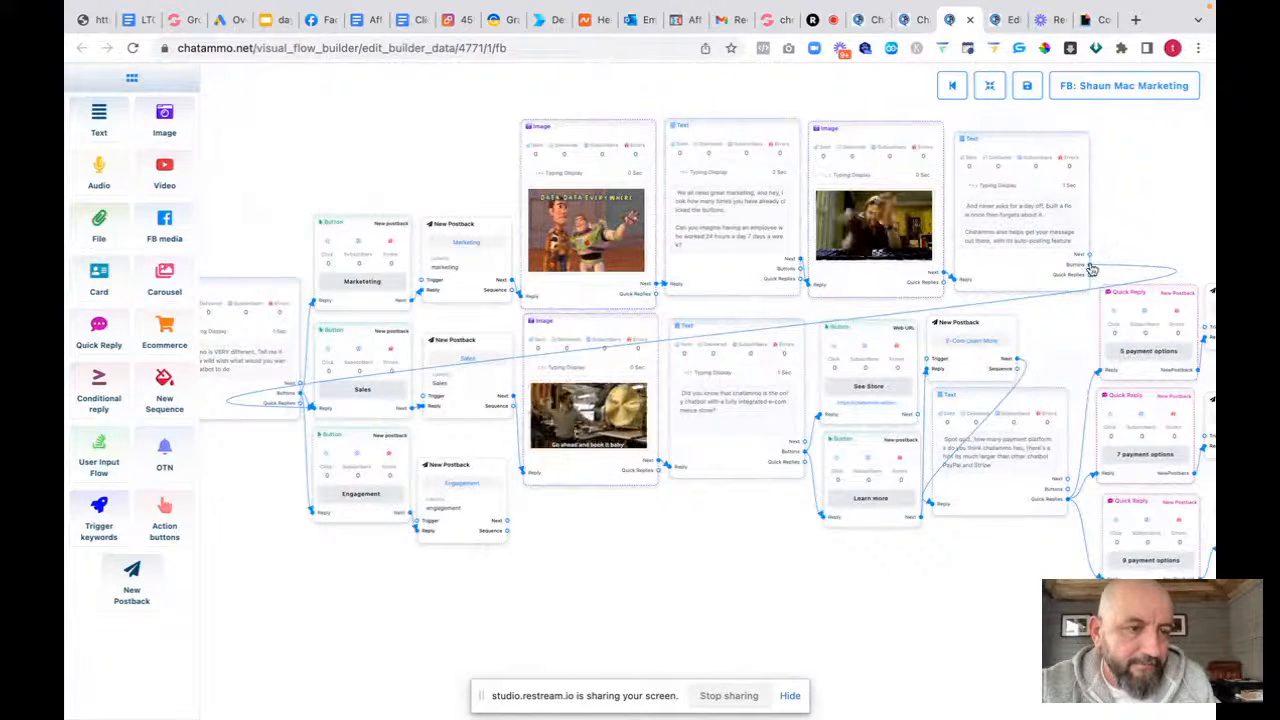
pyautogui.moveTo(1090, 270); pyautogui.dragTo(315, 520)
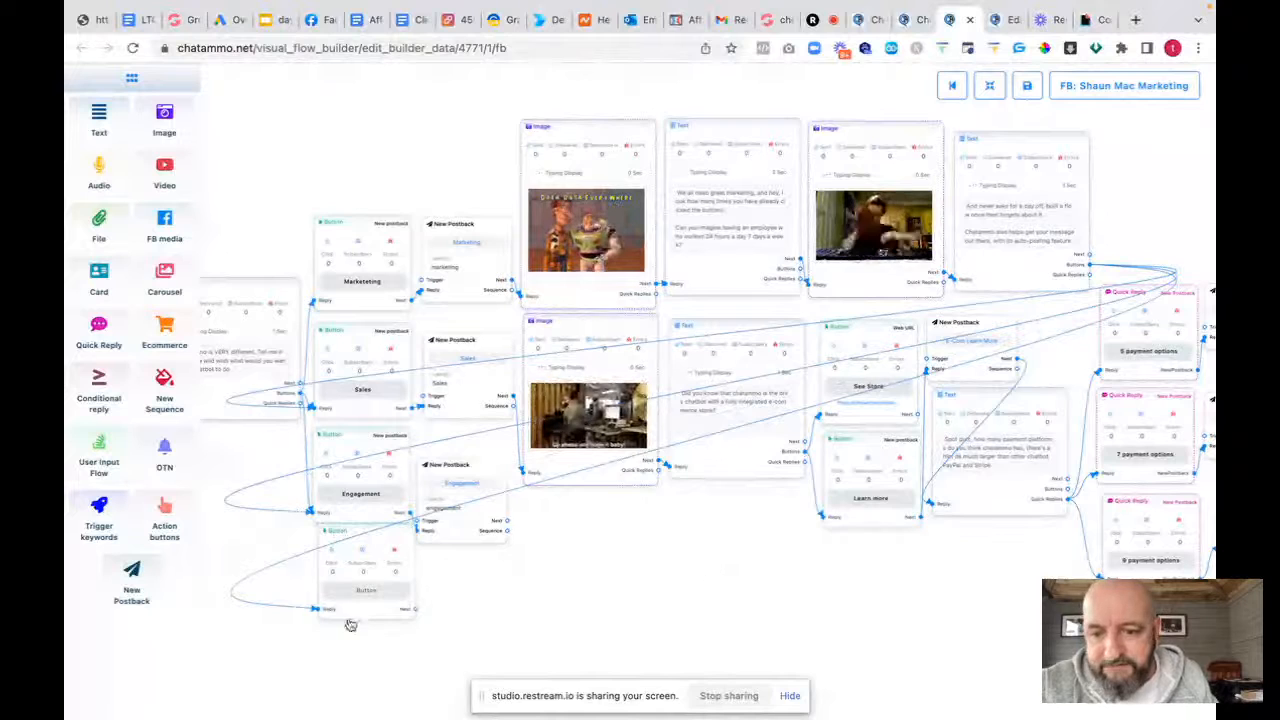
# Delete the stray Button node and pan toward the right side of the flow
pyautogui.rightClick(364, 615)
pyautogui.click(389, 621)
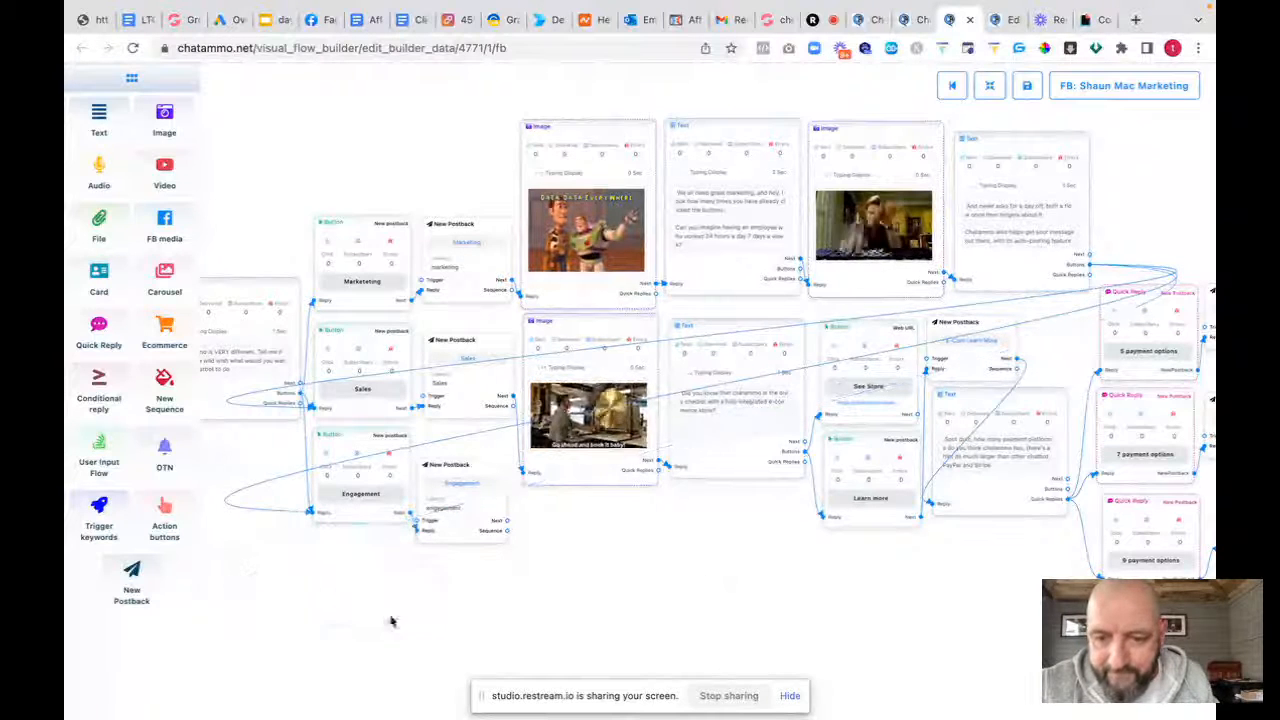
pyautogui.scroll(-2, 850, 327)
pyautogui.moveTo(663, 591); pyautogui.dragTo(483, 600)
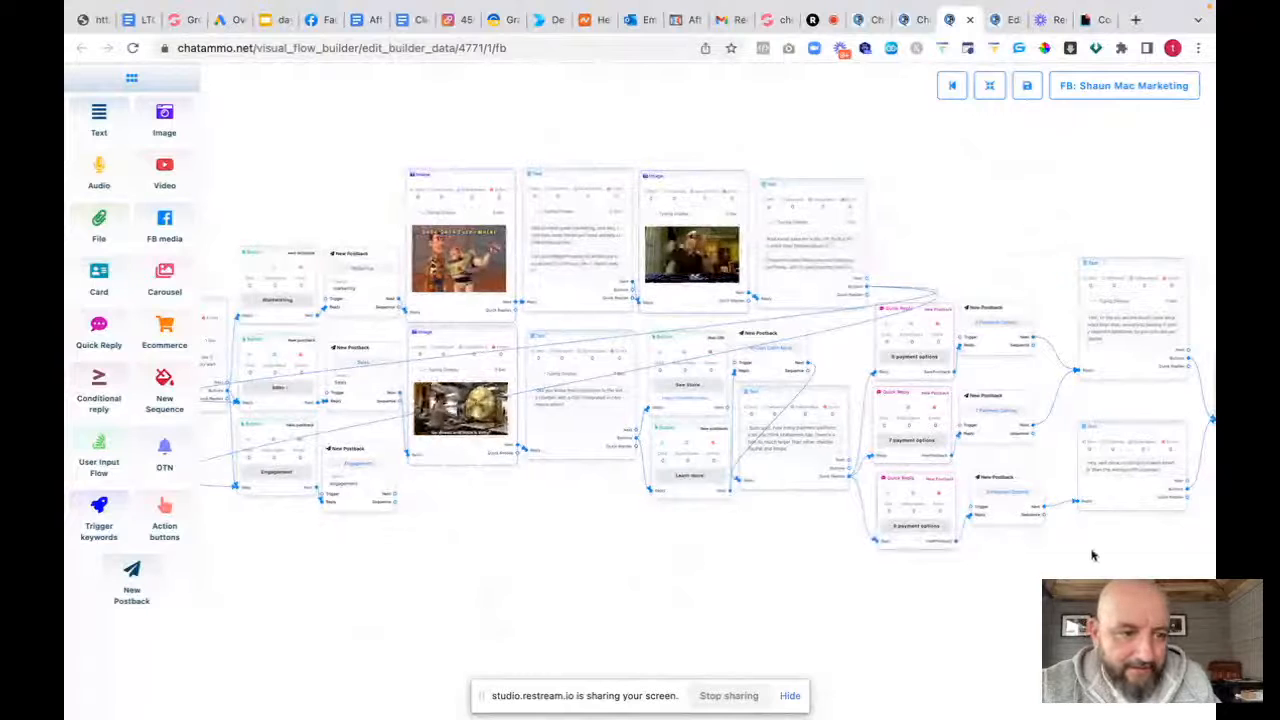
# Rearrange the payment-branch nodes and add another link into the Engagement button's reply
pyautogui.moveTo(1091, 554); pyautogui.dragTo(860, 526)
pyautogui.moveTo(1163, 400); pyautogui.dragTo(700, 223)
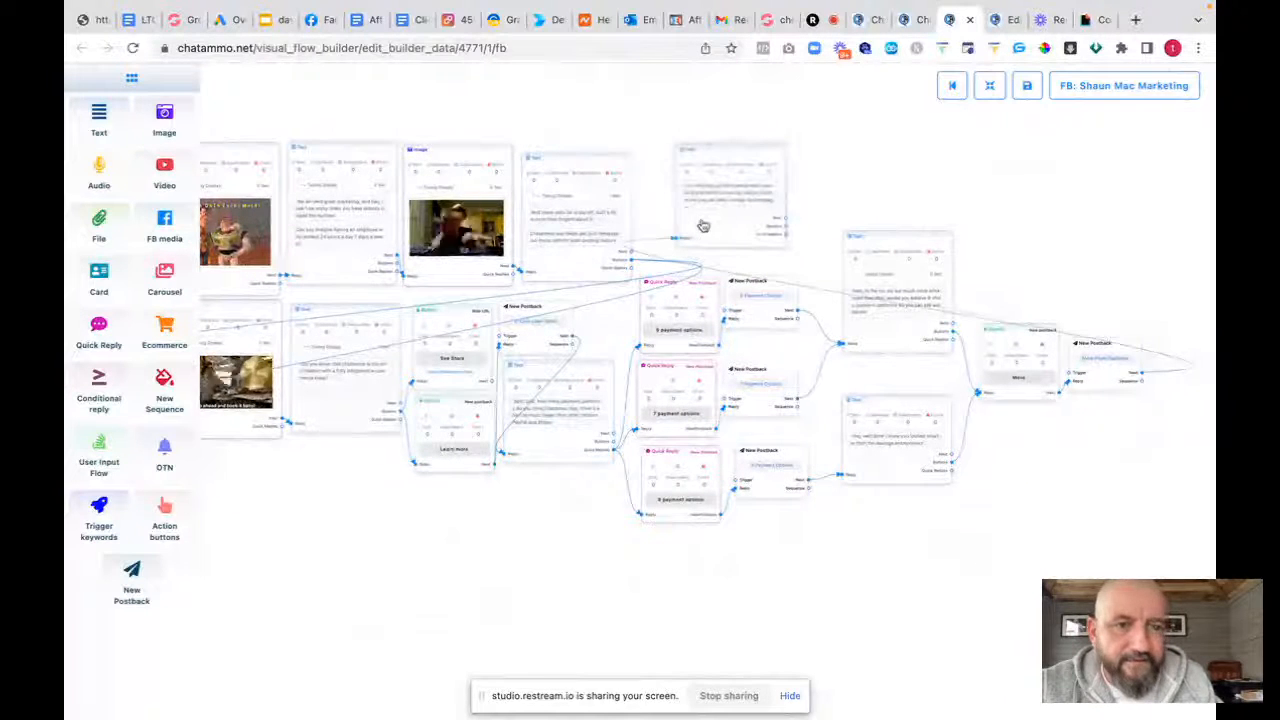
pyautogui.moveTo(375, 560); pyautogui.dragTo(754, 529)
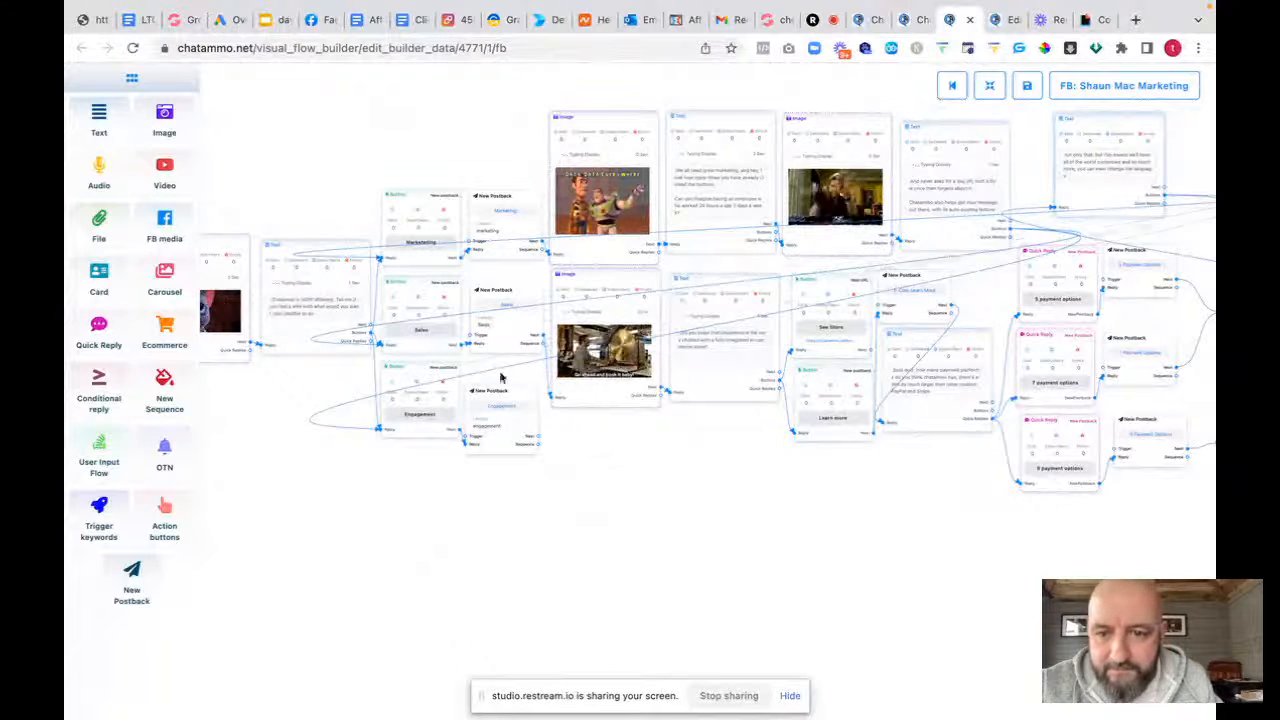
pyautogui.moveTo(366, 441); pyautogui.dragTo(381, 431)
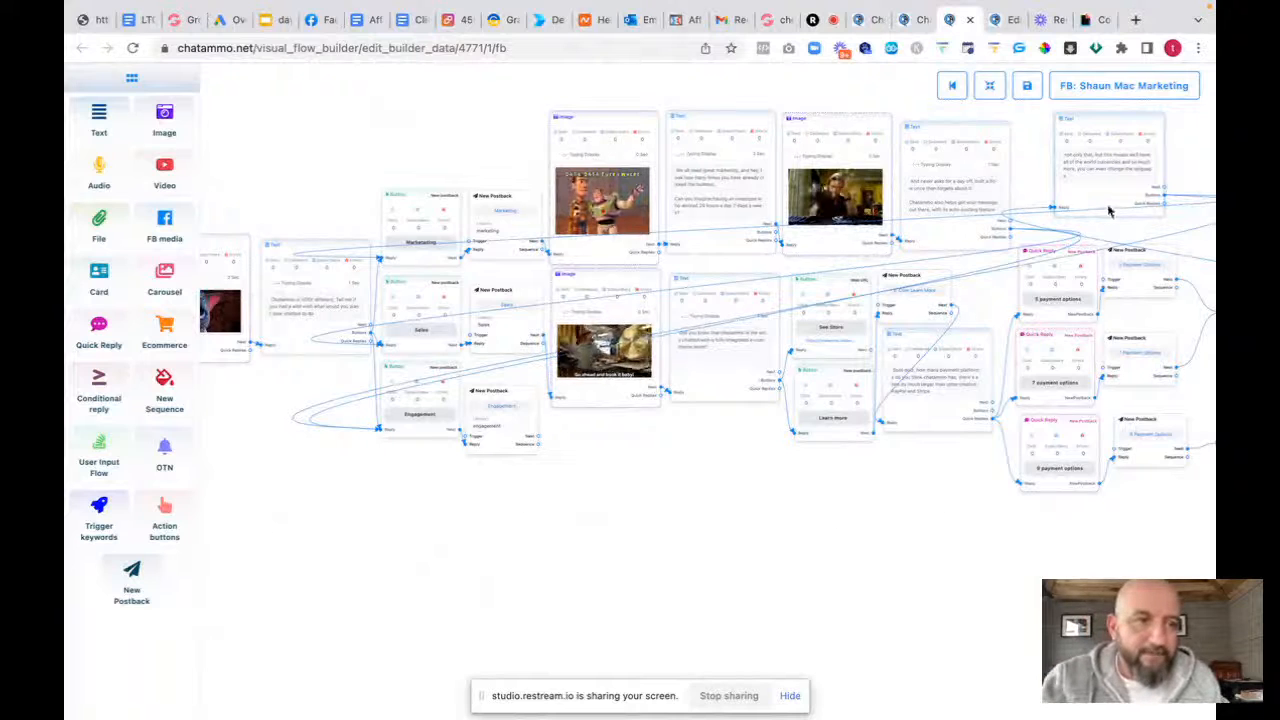
# Place the top text node at the upper right, nudge the postback down, then go to Giphy
pyautogui.moveTo(827, 585); pyautogui.dragTo(223, 583)
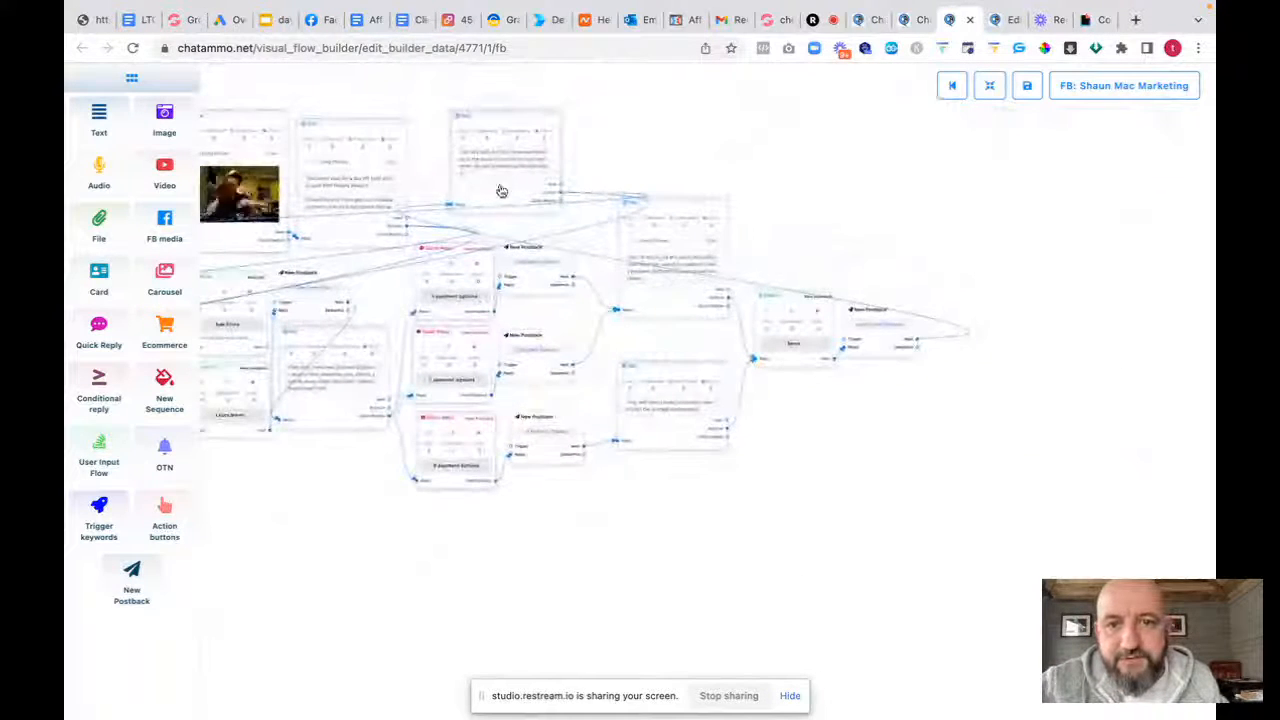
pyautogui.moveTo(501, 191); pyautogui.dragTo(986, 337)
pyautogui.moveTo(337, 514); pyautogui.dragTo(811, 485)
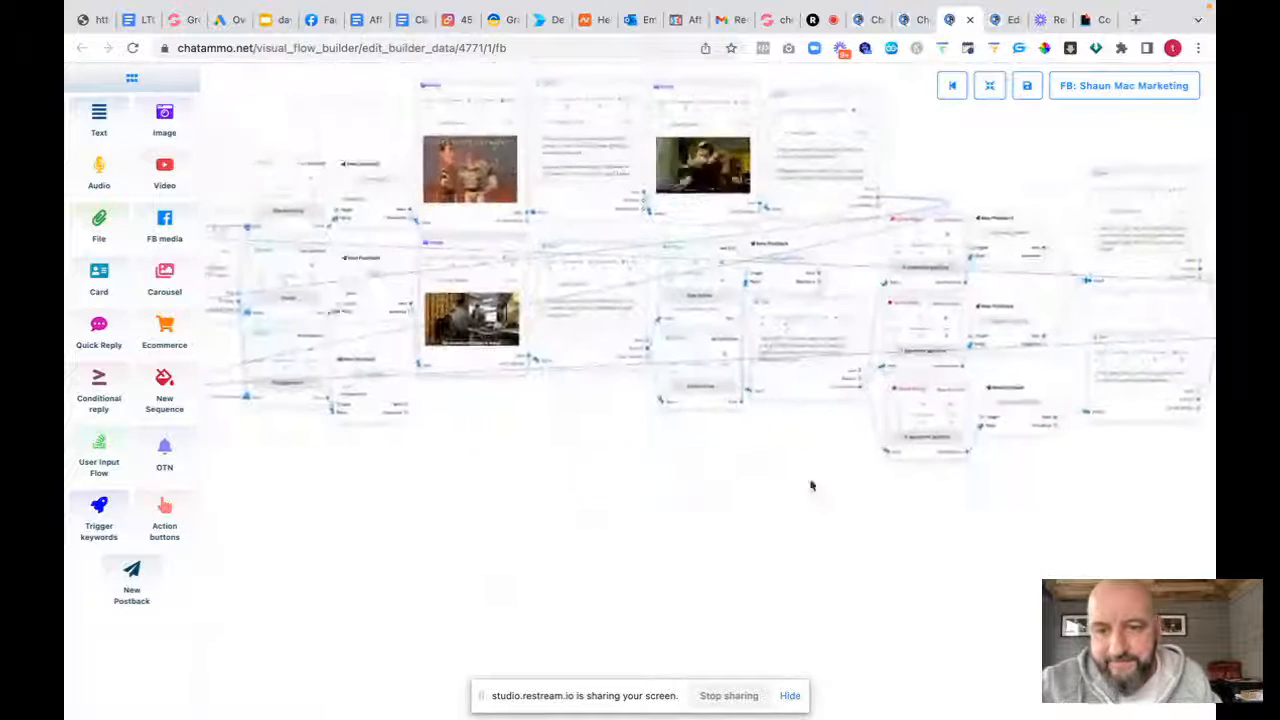
pyautogui.moveTo(551, 489); pyautogui.dragTo(677, 480)
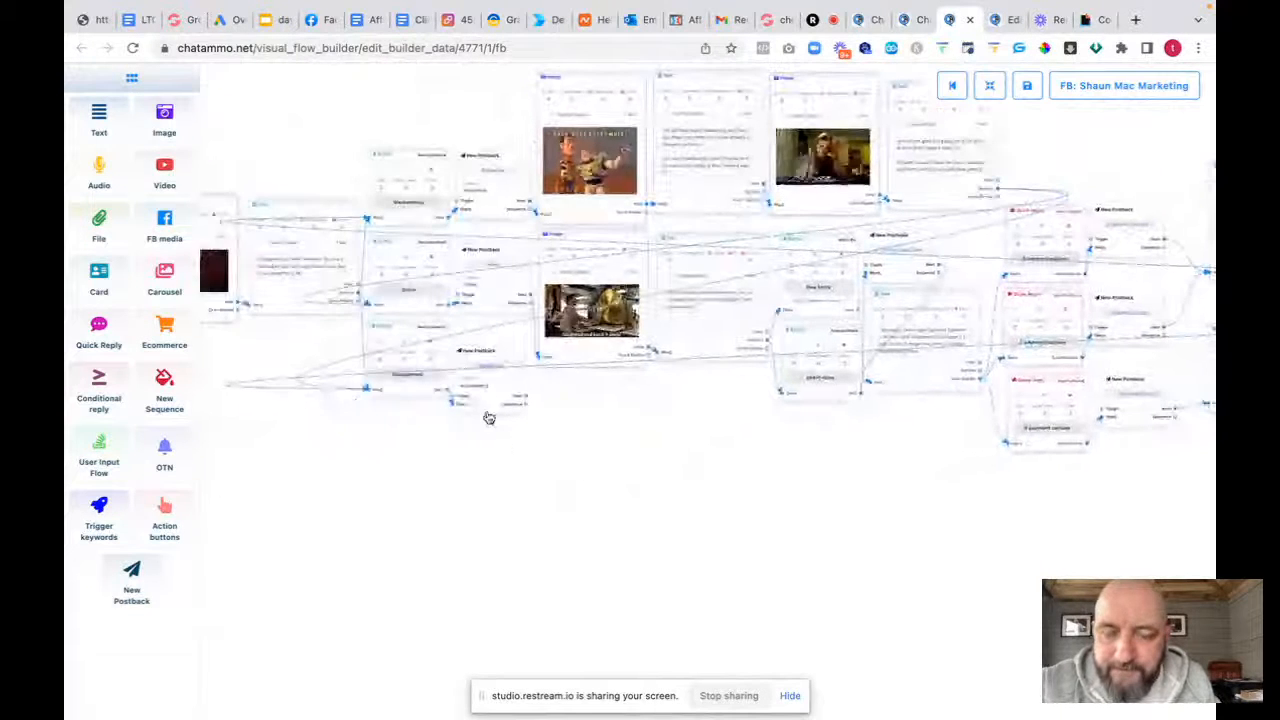
pyautogui.moveTo(489, 418); pyautogui.dragTo(491, 457)
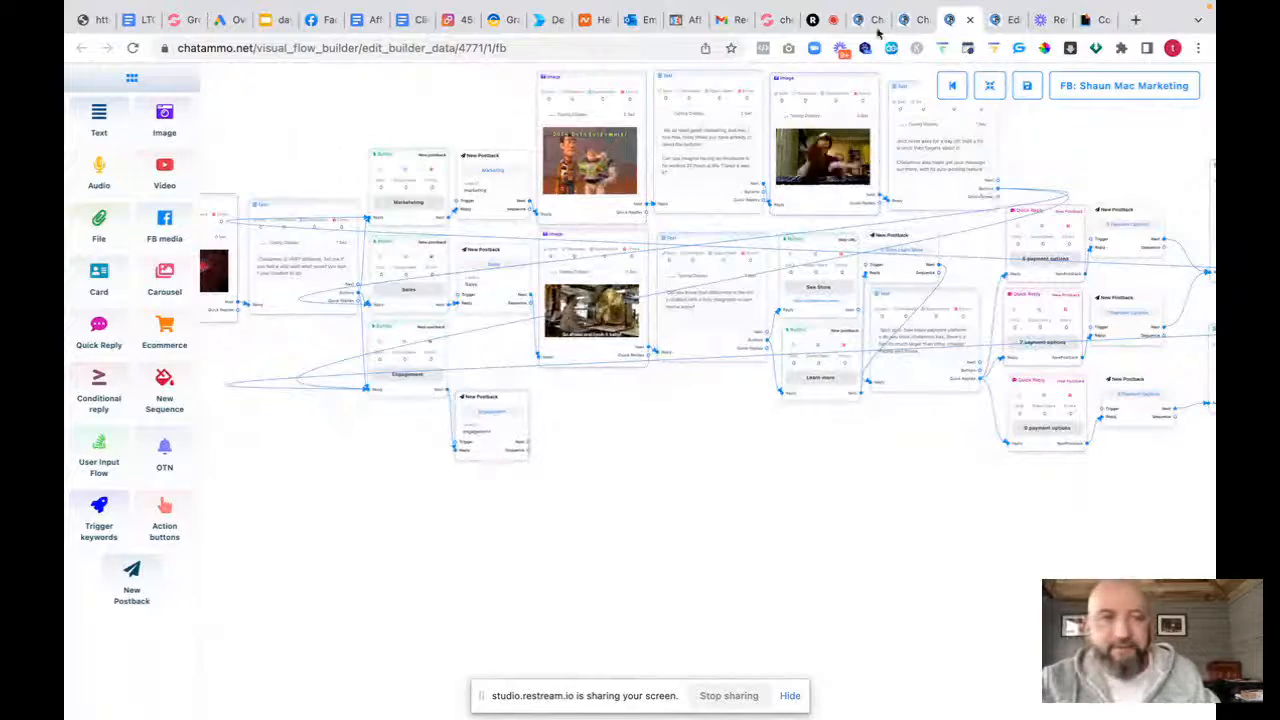
pyautogui.click(1092, 19)
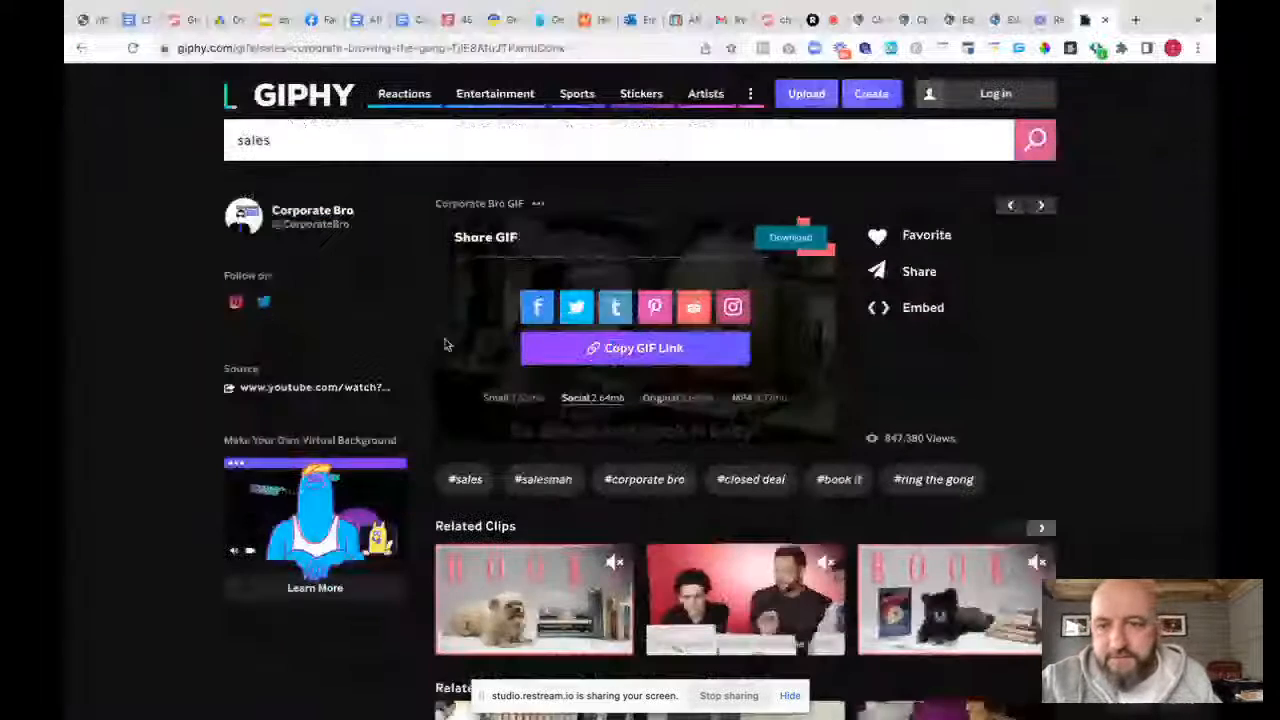
# Replace the 'sales' GIPHY search with 'engagement' and run it
pyautogui.moveTo(291, 142); pyautogui.dragTo(209, 127)
pyautogui.write('enga')
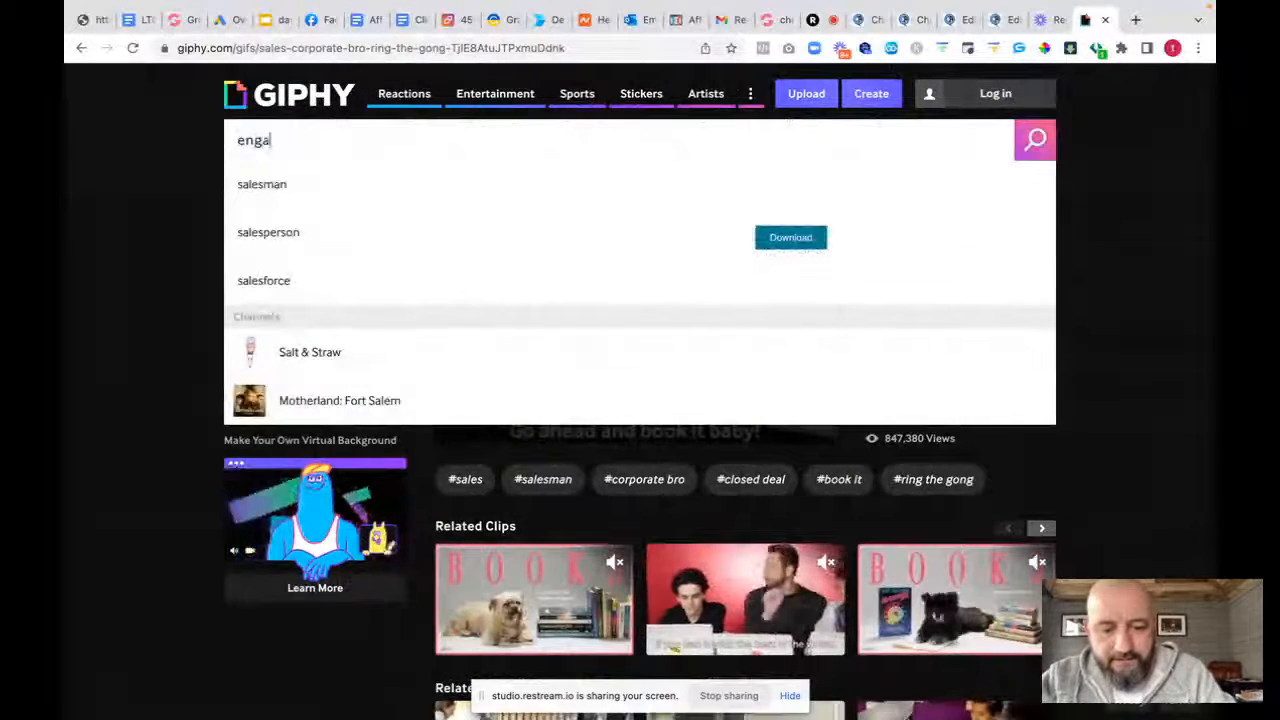
pyautogui.write('ement')
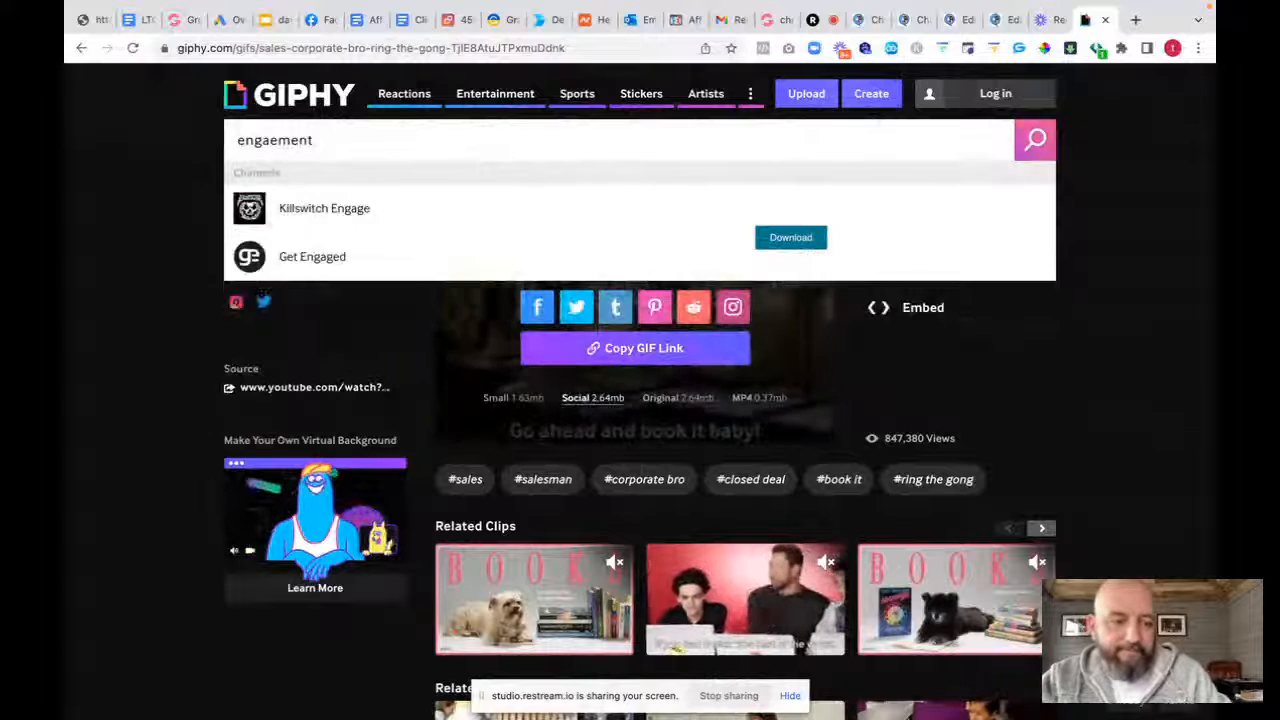
pyautogui.press('BackSpace')
pyautogui.press('BackSpace')
pyautogui.press('BackSpace')
pyautogui.press('BackSpace')
pyautogui.press('BackSpace')
pyautogui.write('g')
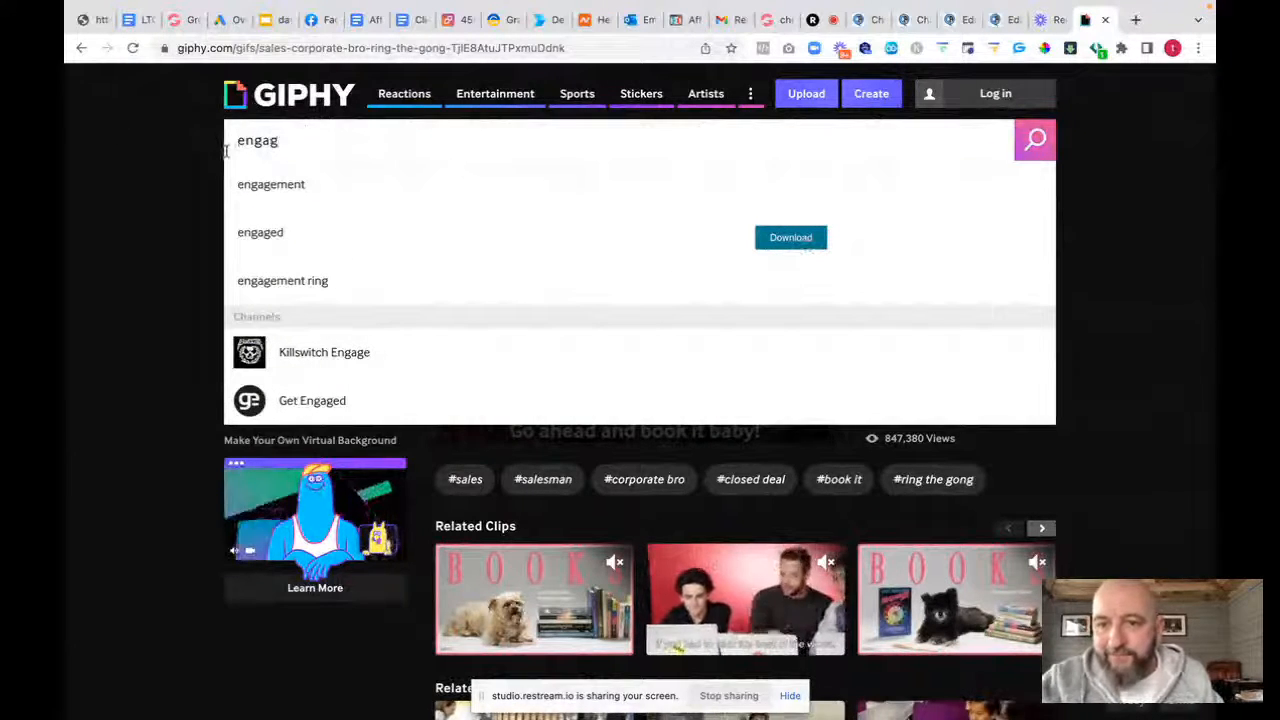
pyautogui.click(265, 186)
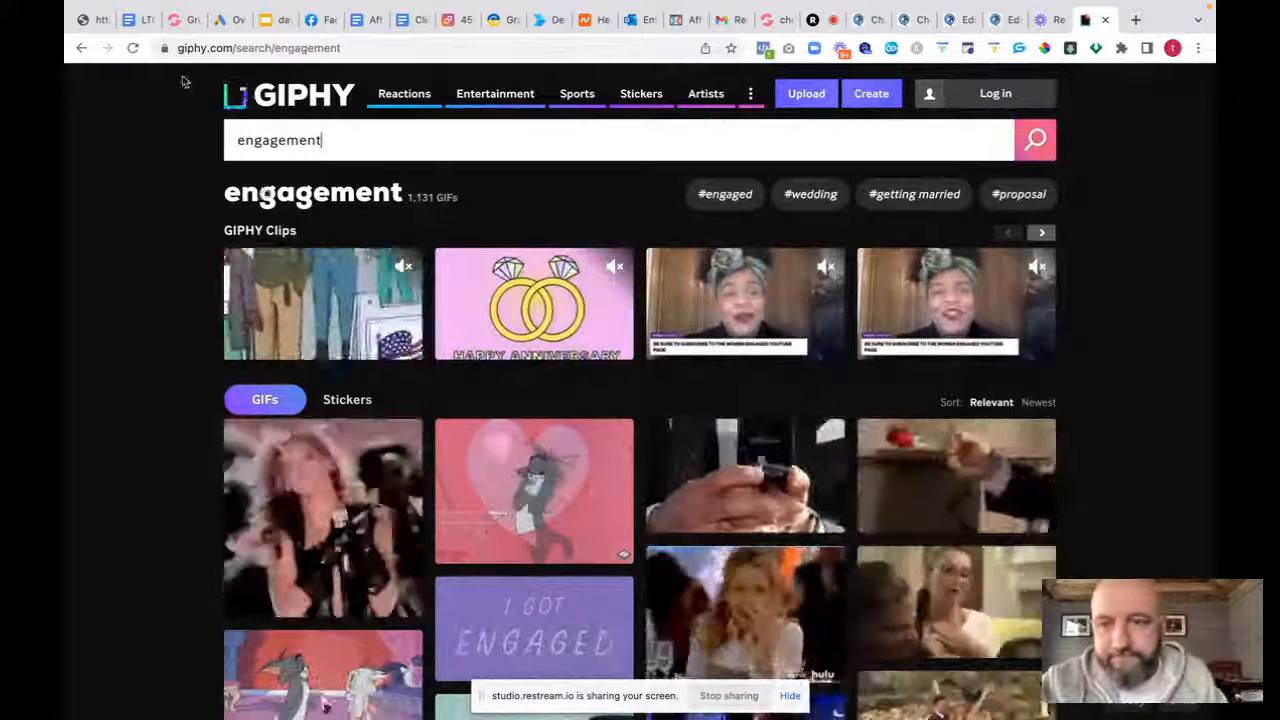
# Search 'social media', copy the Social Media Texting GIF link, and return to ChatAmmo
pyautogui.moveTo(334, 140); pyautogui.dragTo(241, 132)
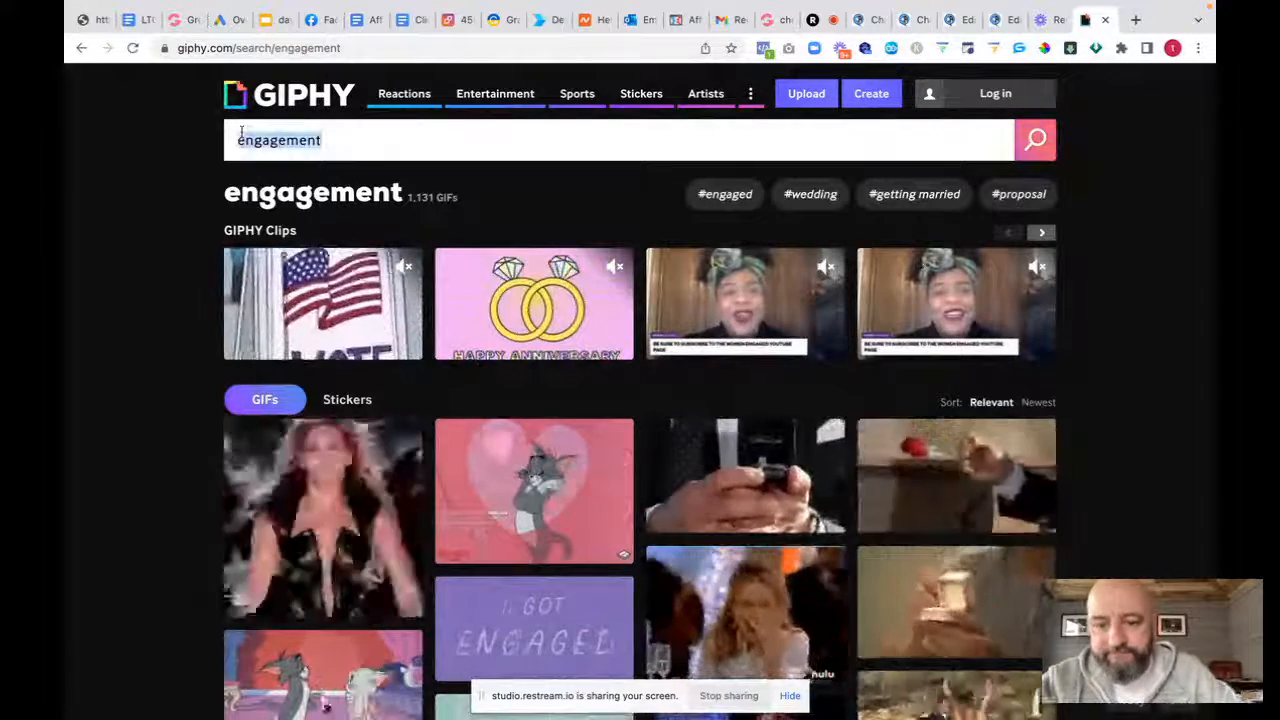
pyautogui.write('soci')
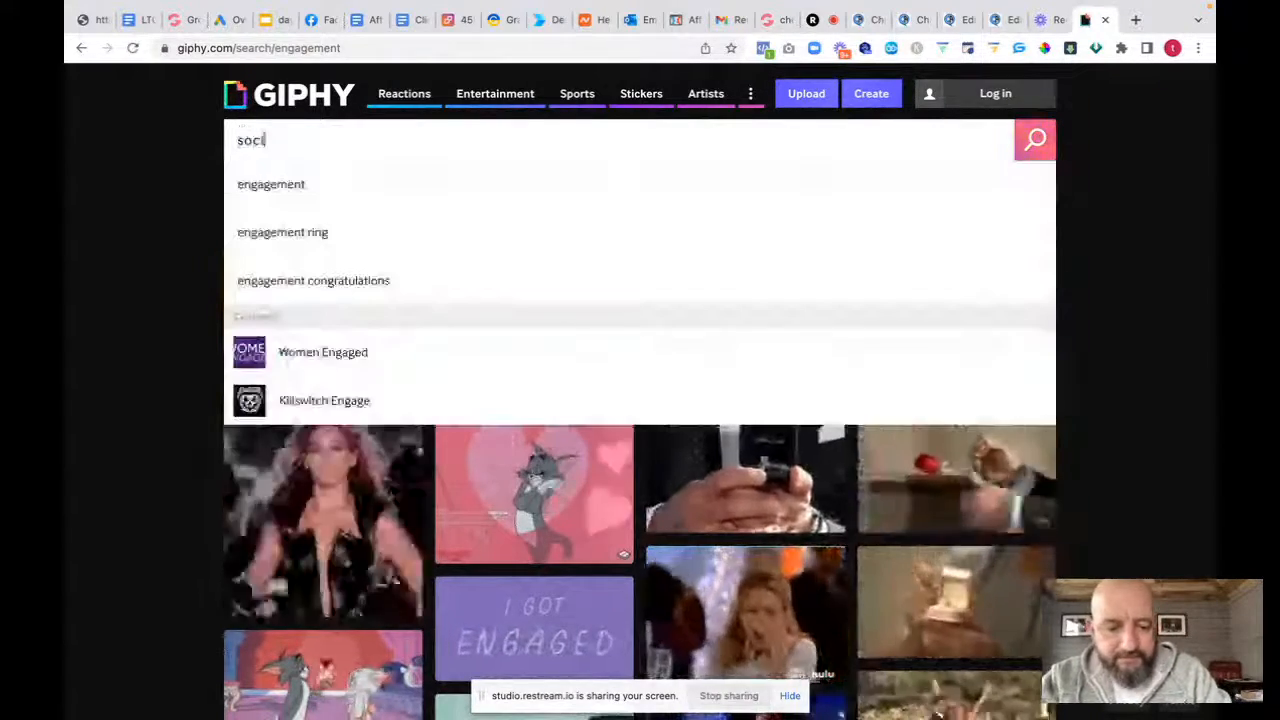
pyautogui.write('al media')
pyautogui.press('Return')
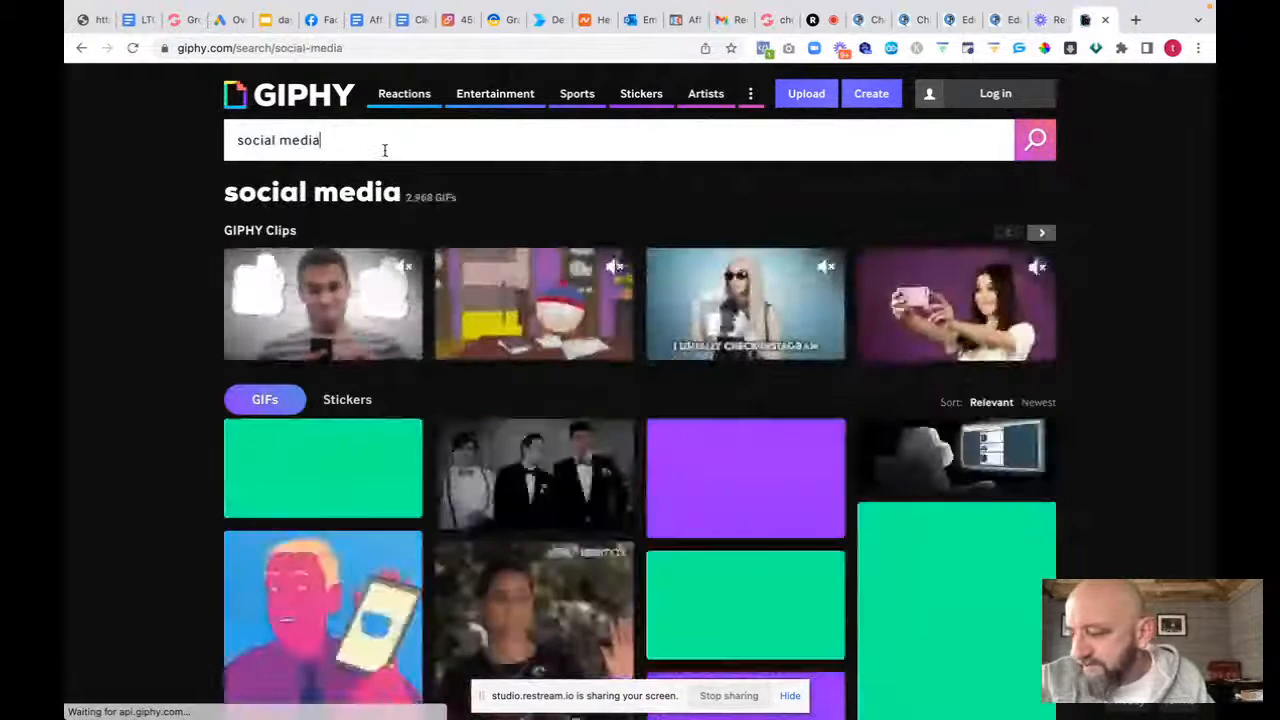
pyautogui.scroll(-1, 462, 287)
pyautogui.scroll(-3, 462, 287)
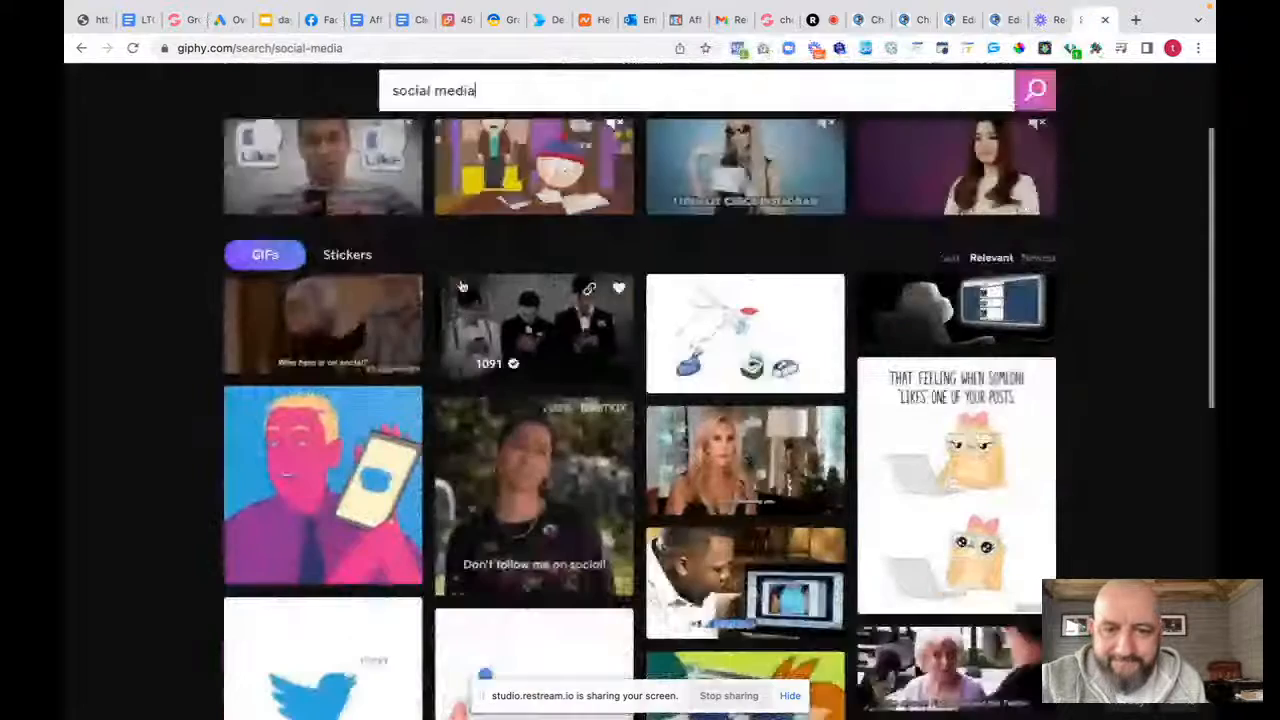
pyautogui.click(521, 291)
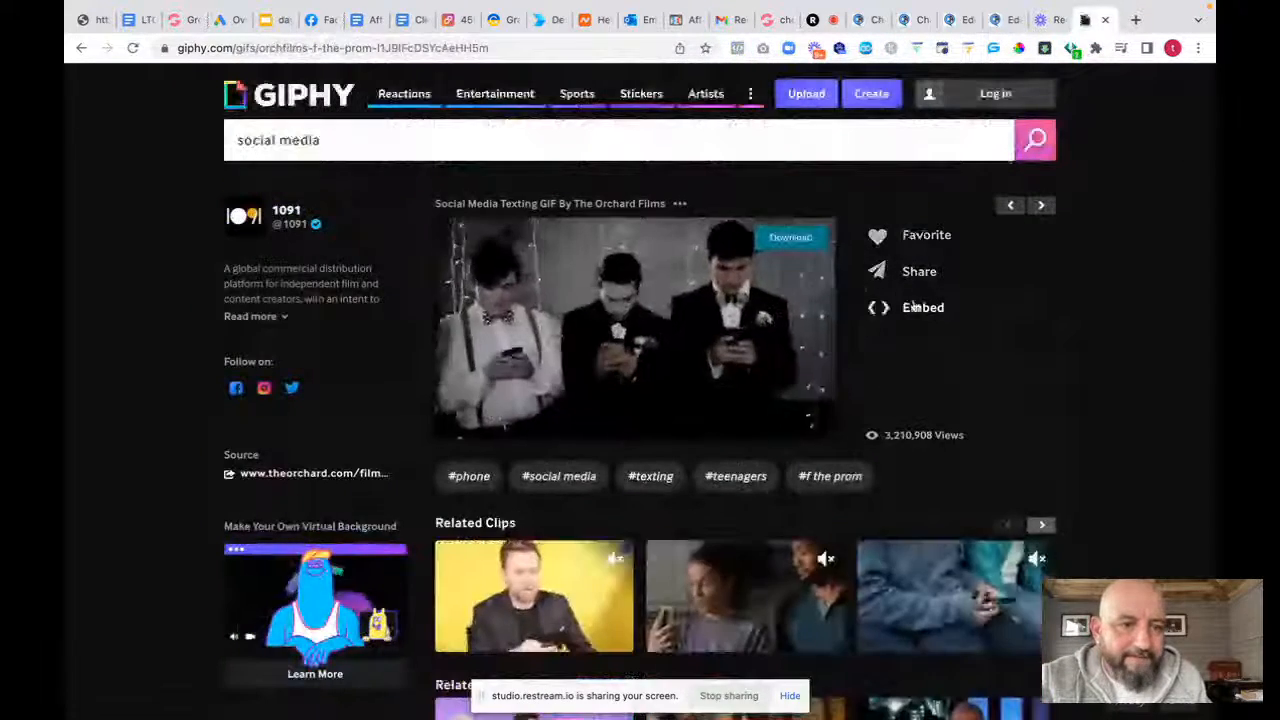
pyautogui.click(910, 273)
pyautogui.click(645, 357)
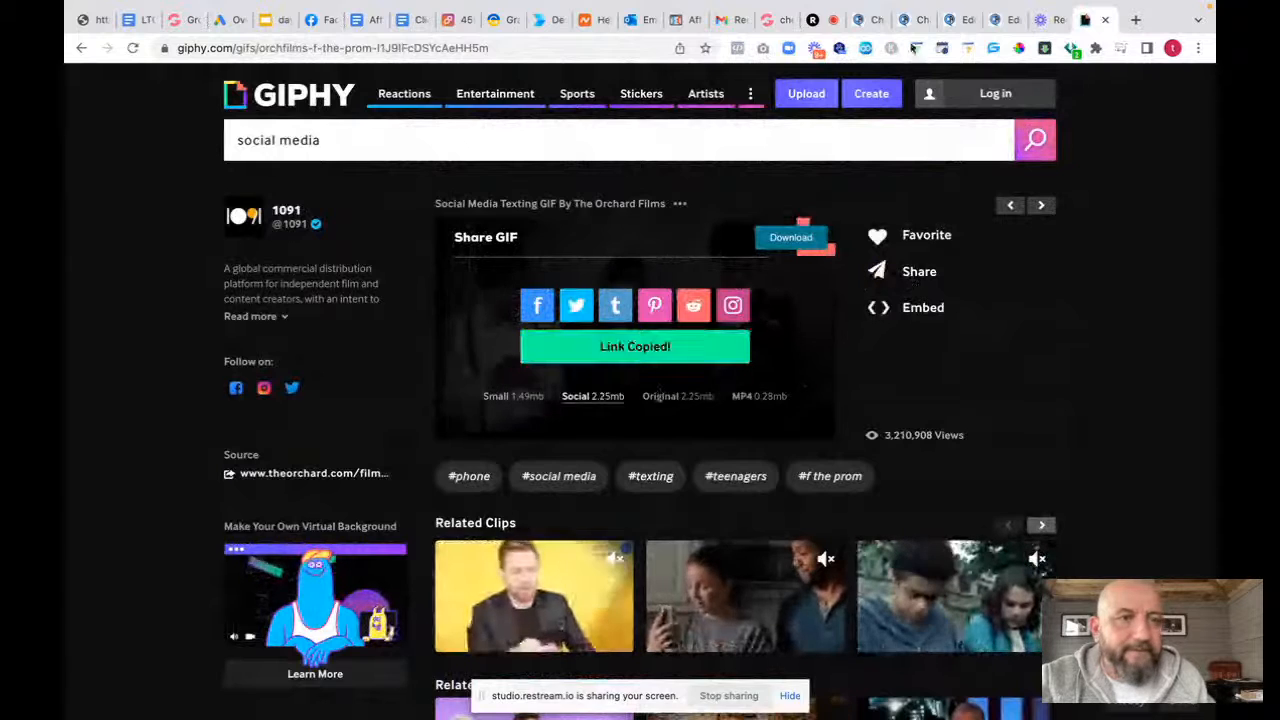
pyautogui.click(952, 20)
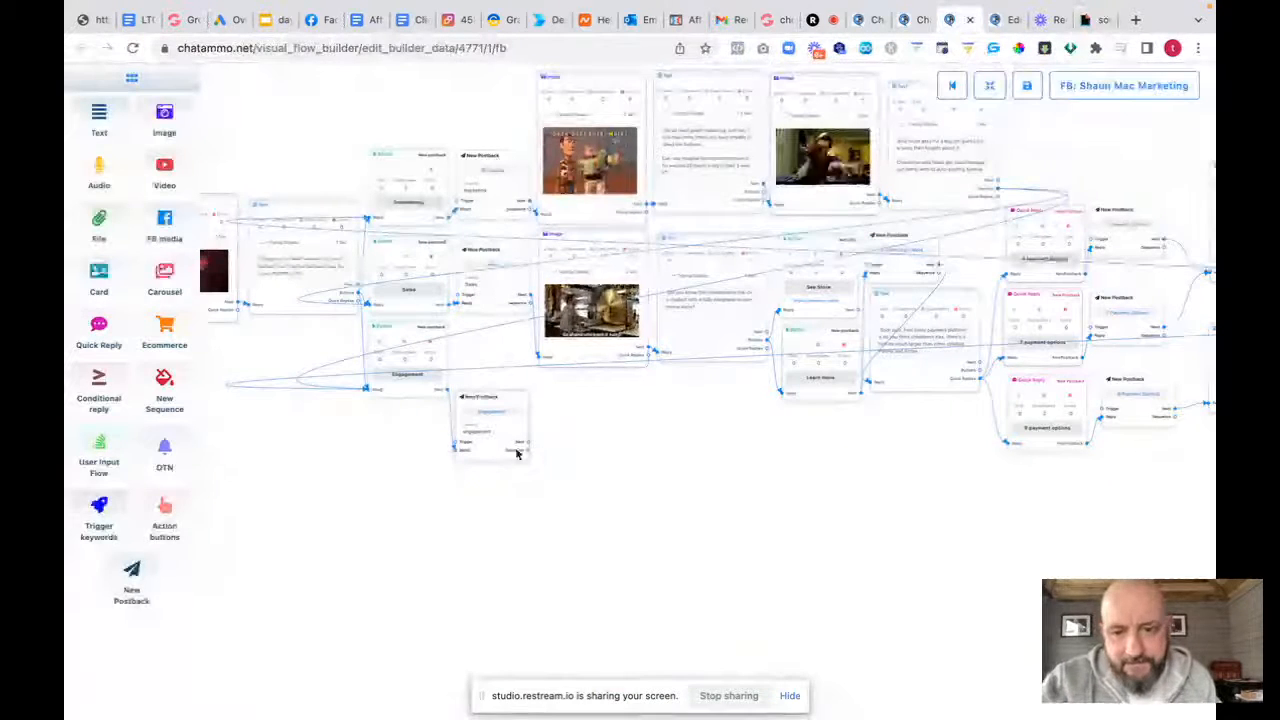
# Add an Image reply after the Engagement postback using the pasted GIF link, typing indicator on
pyautogui.moveTo(530, 448); pyautogui.dragTo(558, 470)
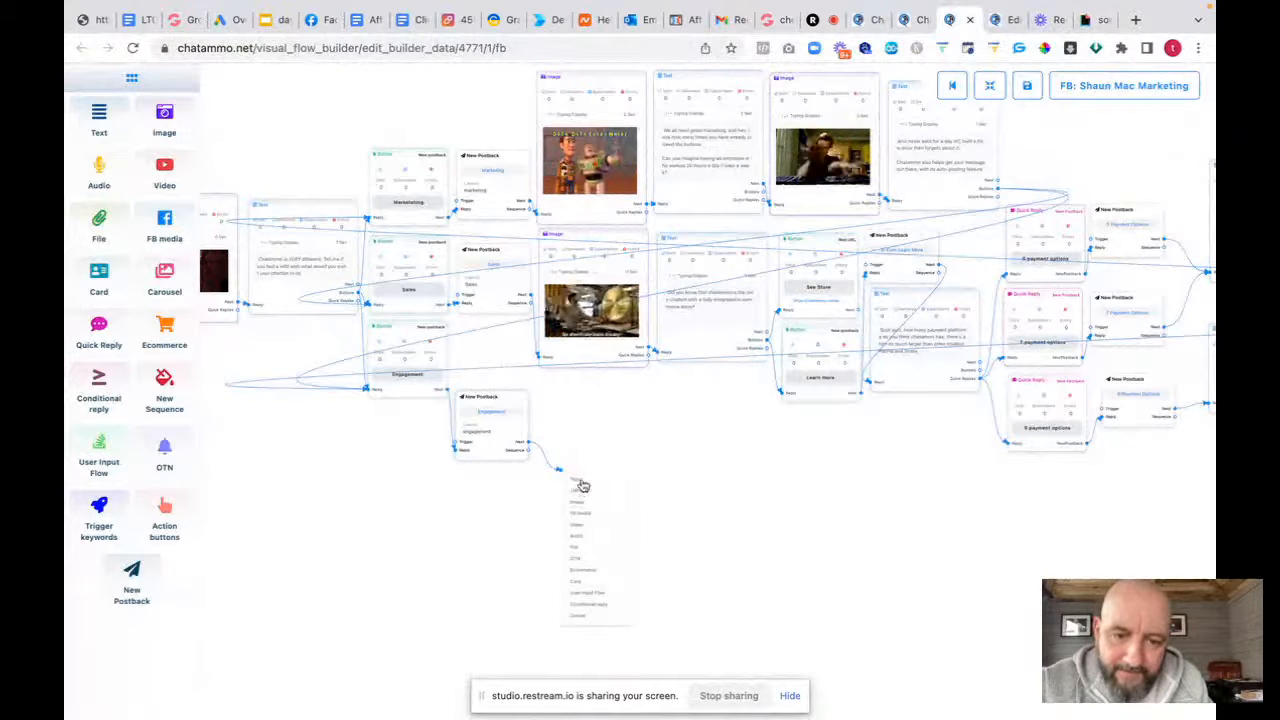
pyautogui.click(579, 481)
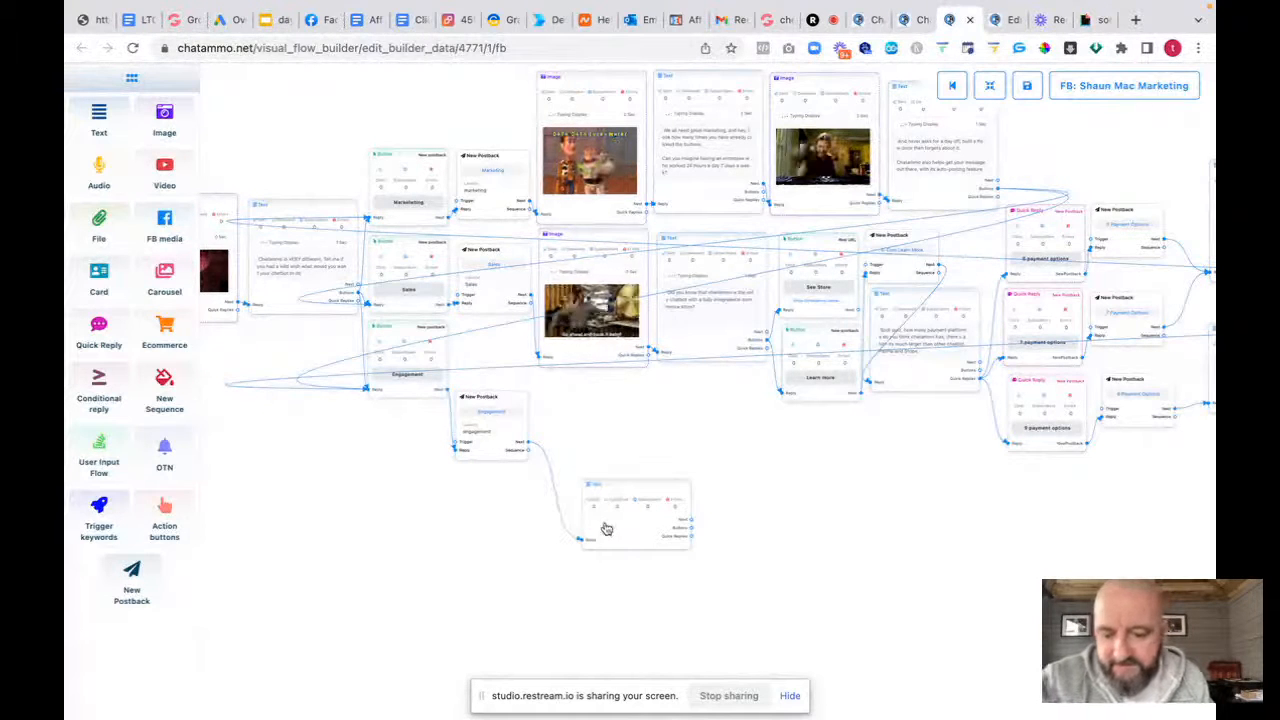
pyautogui.click(612, 532)
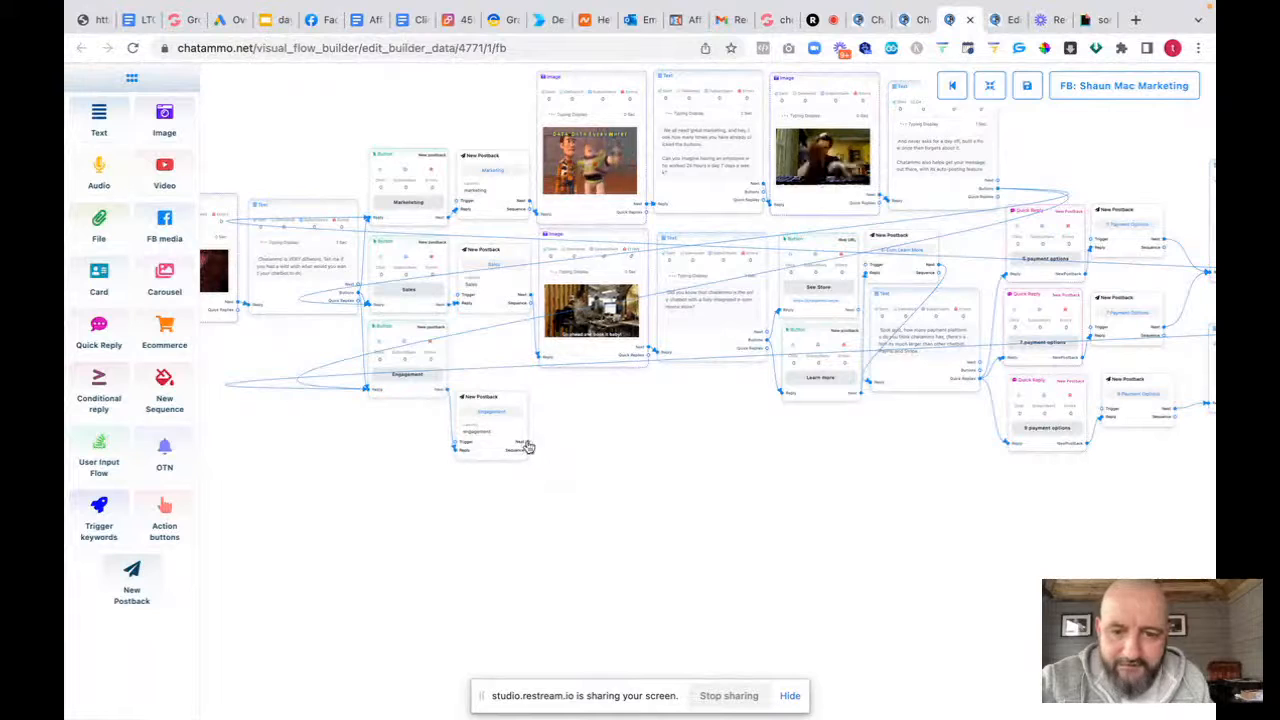
pyautogui.moveTo(529, 442); pyautogui.dragTo(646, 571)
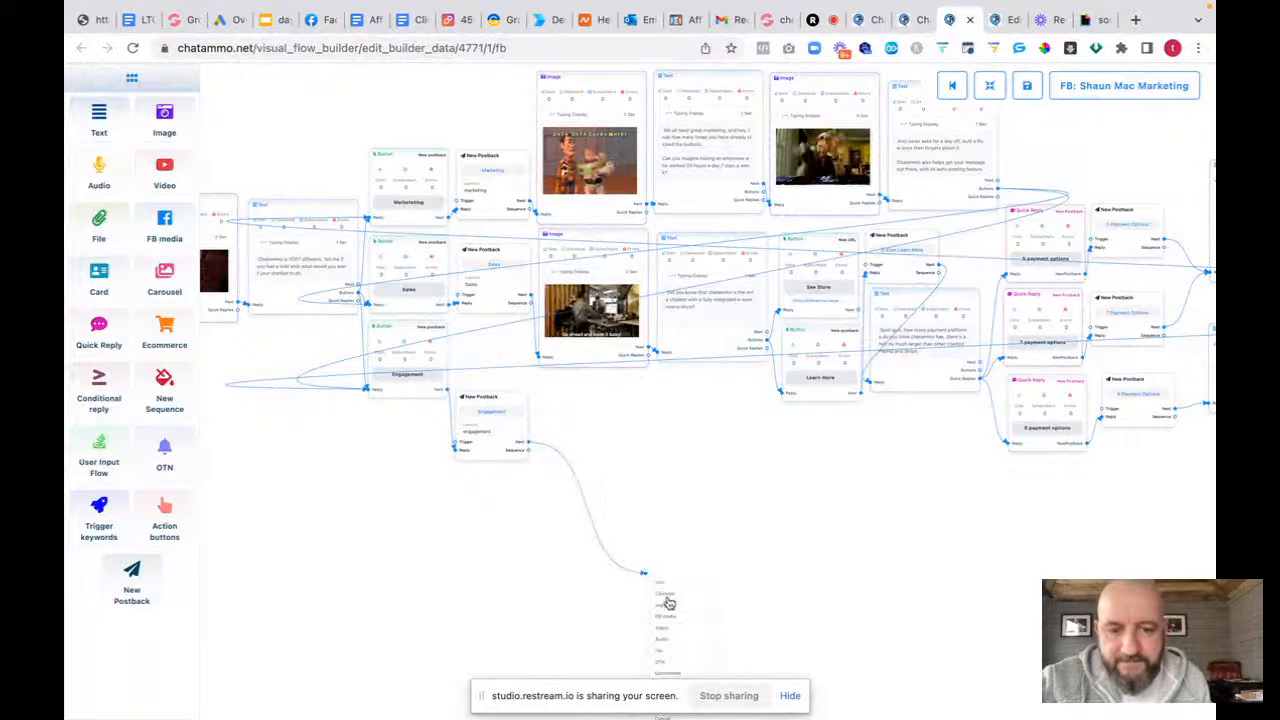
pyautogui.click(667, 606)
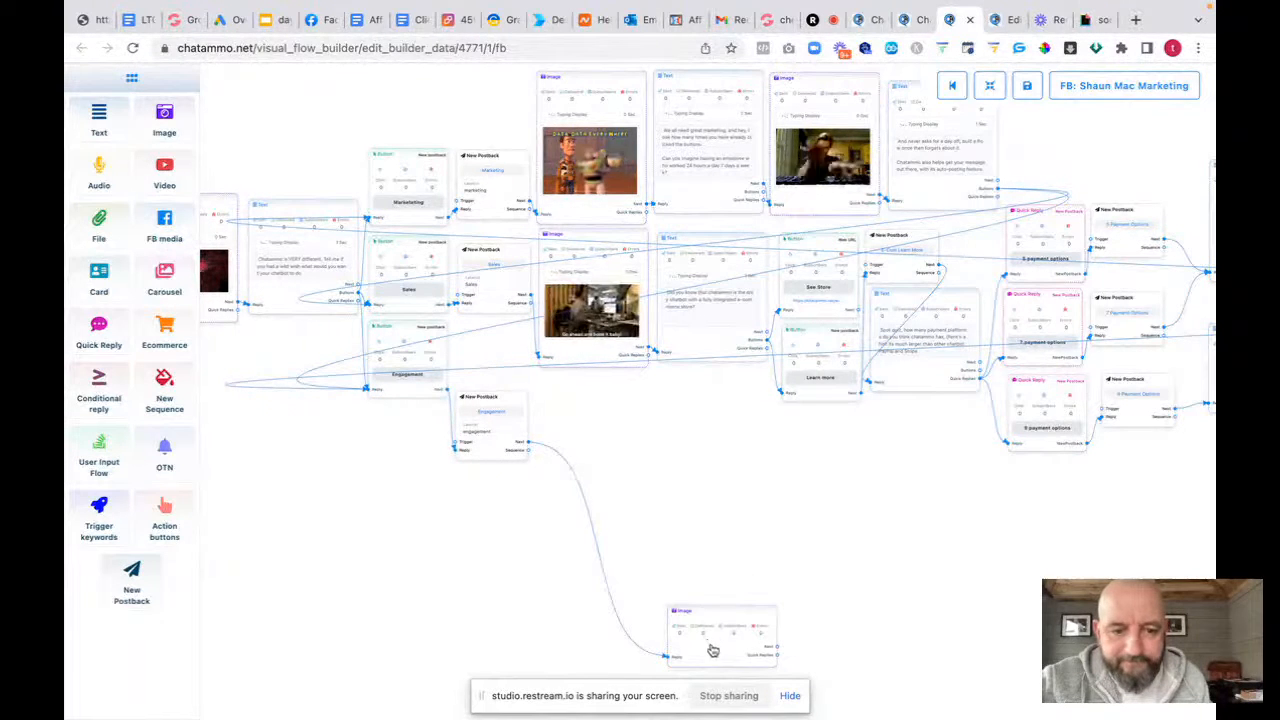
pyautogui.moveTo(711, 651); pyautogui.dragTo(603, 471)
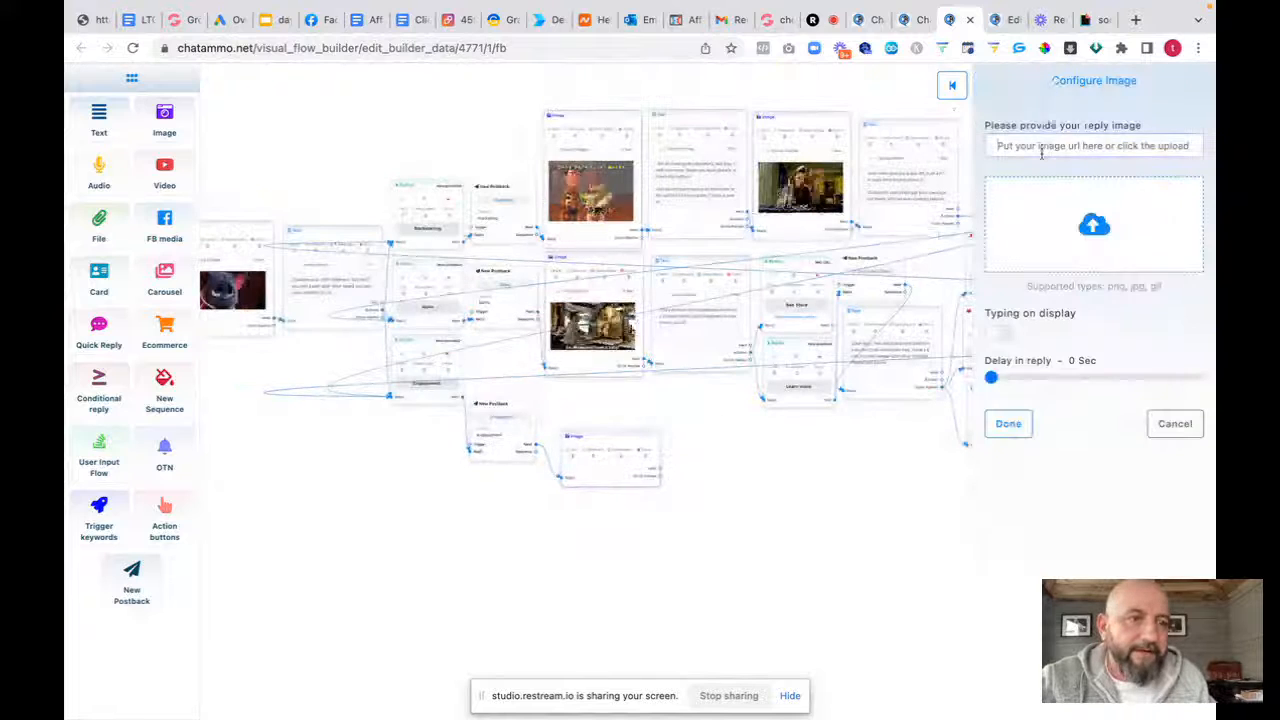
pyautogui.click(1030, 145)
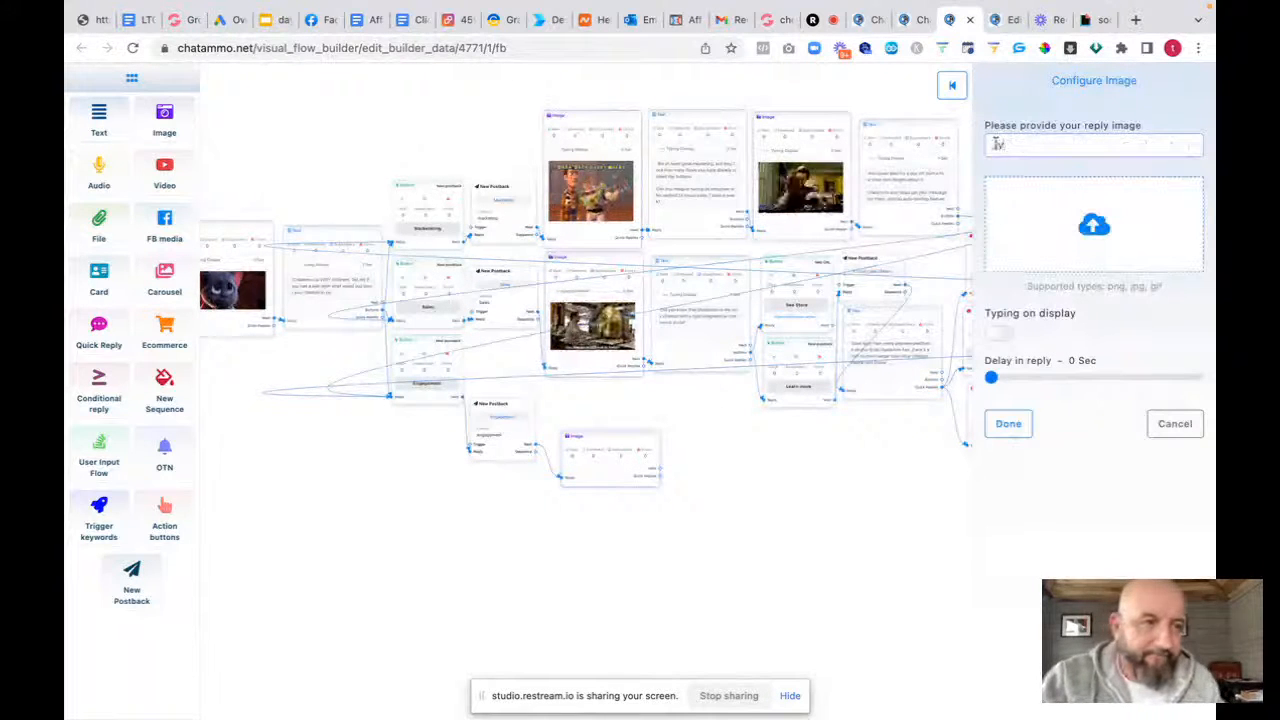
pyautogui.hotkey('ctrl', 'v')
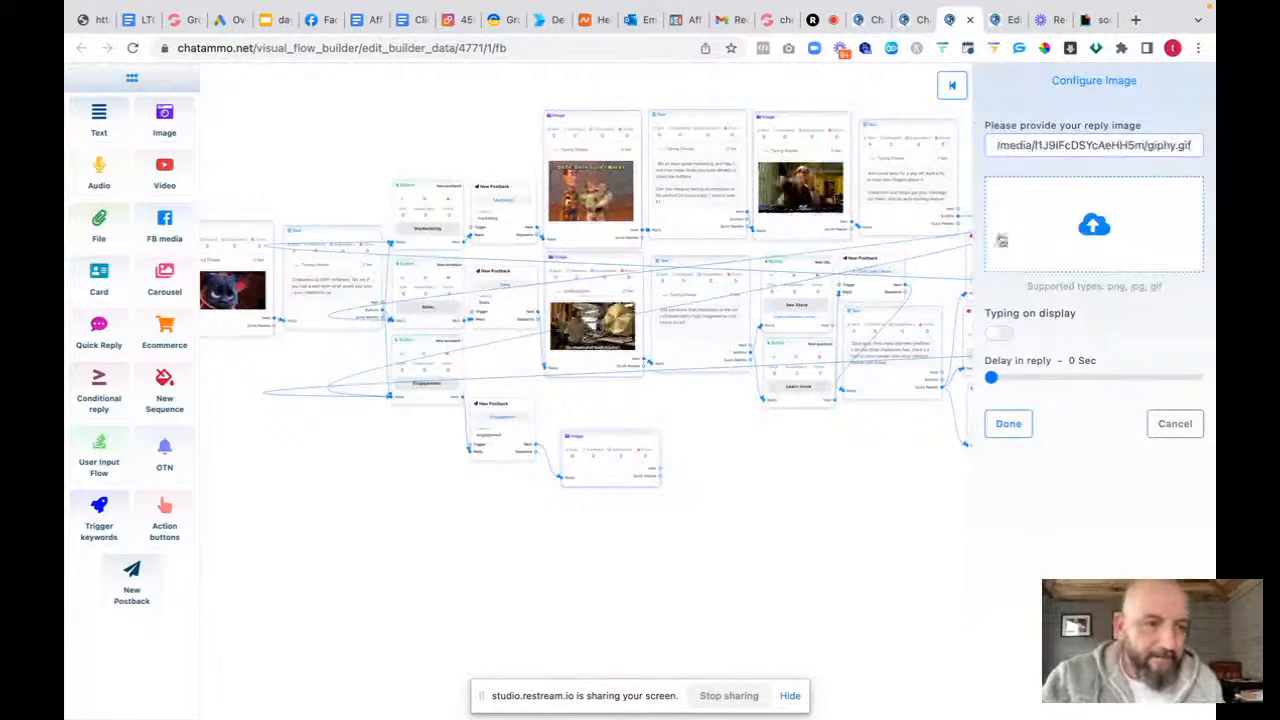
pyautogui.click(997, 334)
pyautogui.click(1010, 423)
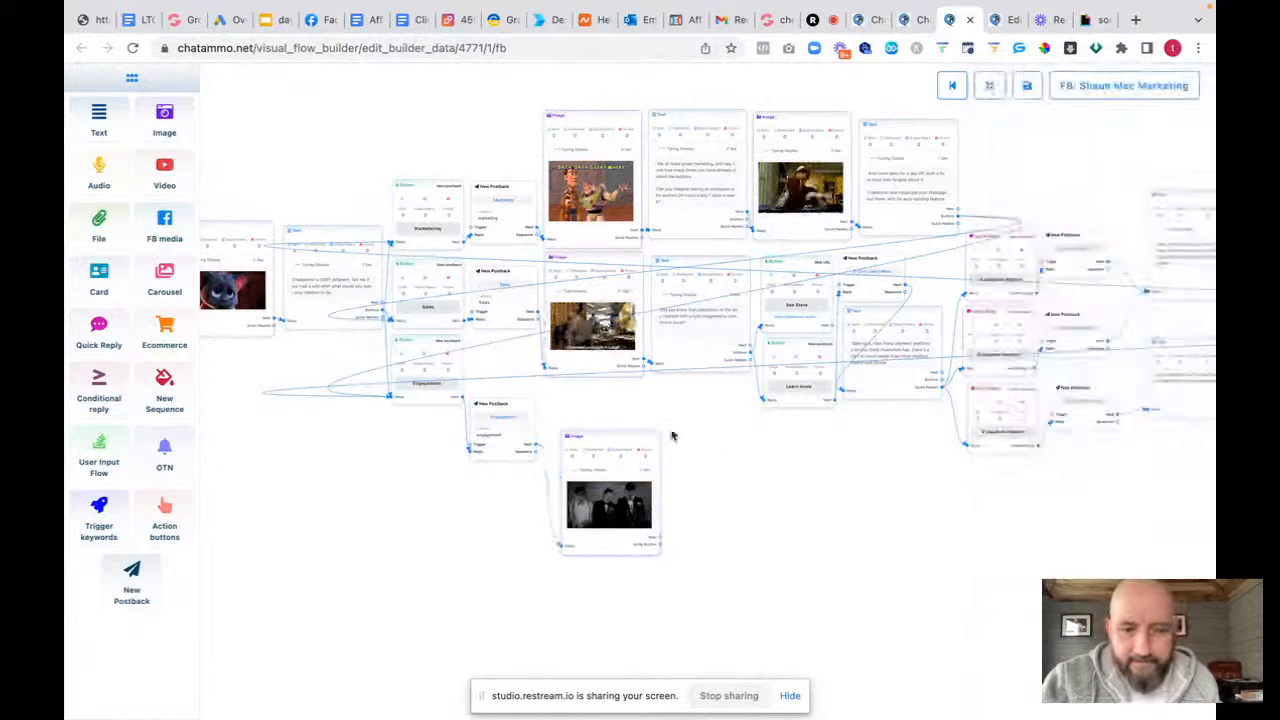
# Align the GIF reply, then add a Text step after it beginning 'Chatammo is awesome…'
pyautogui.moveTo(626, 437); pyautogui.dragTo(611, 406)
pyautogui.scroll(-1, 611, 406)
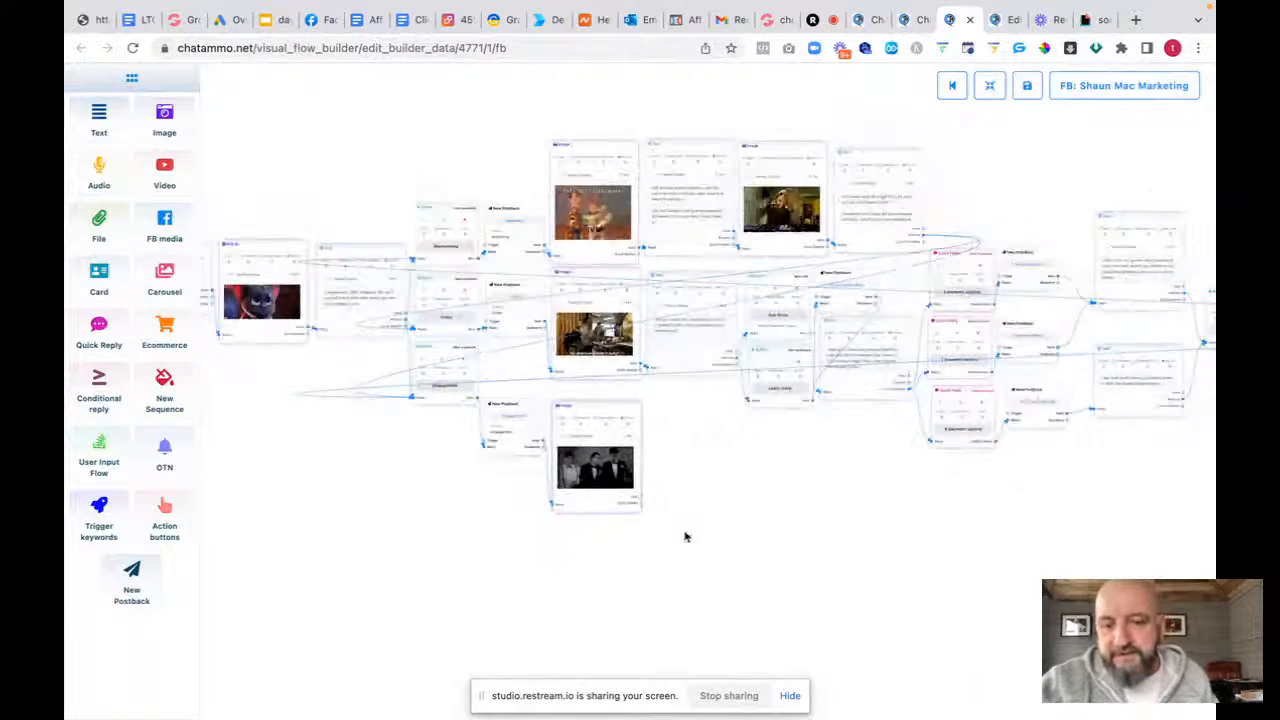
pyautogui.scroll(-2, 686, 497)
pyautogui.scroll(5, 686, 497)
pyautogui.scroll(-2, 686, 497)
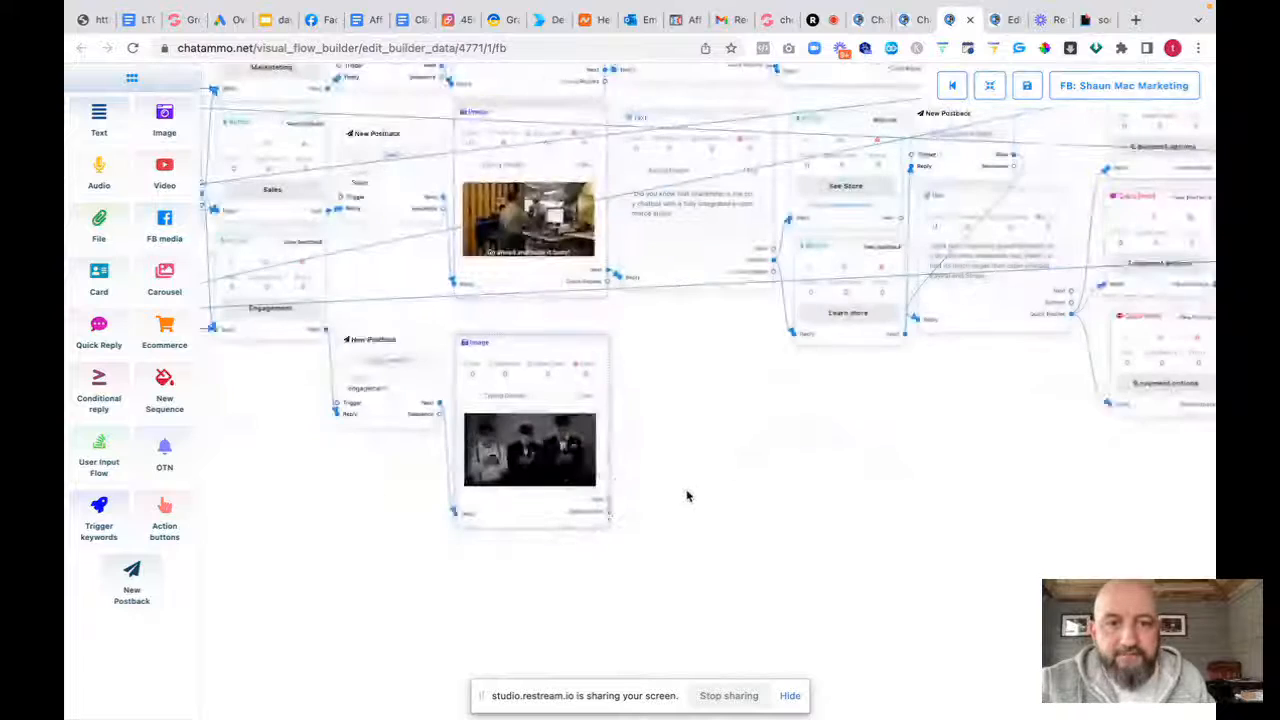
pyautogui.moveTo(757, 502); pyautogui.dragTo(882, 418)
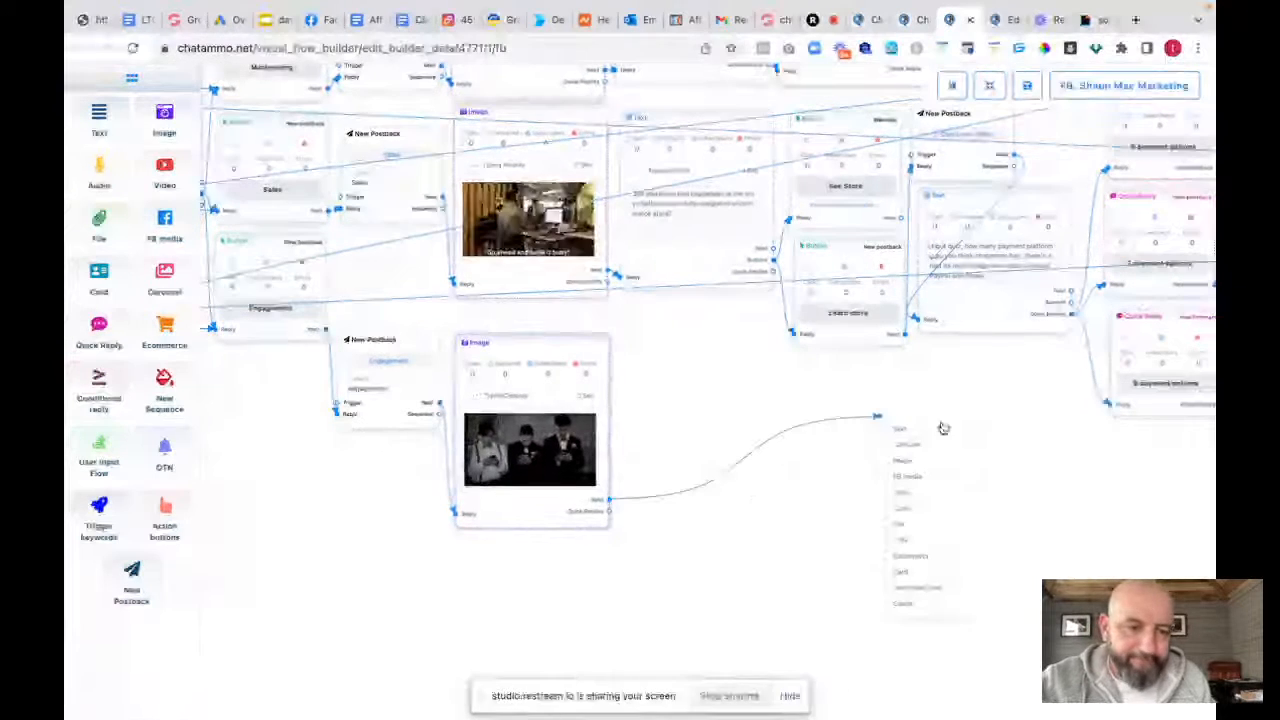
pyautogui.click(898, 430)
pyautogui.click(950, 485)
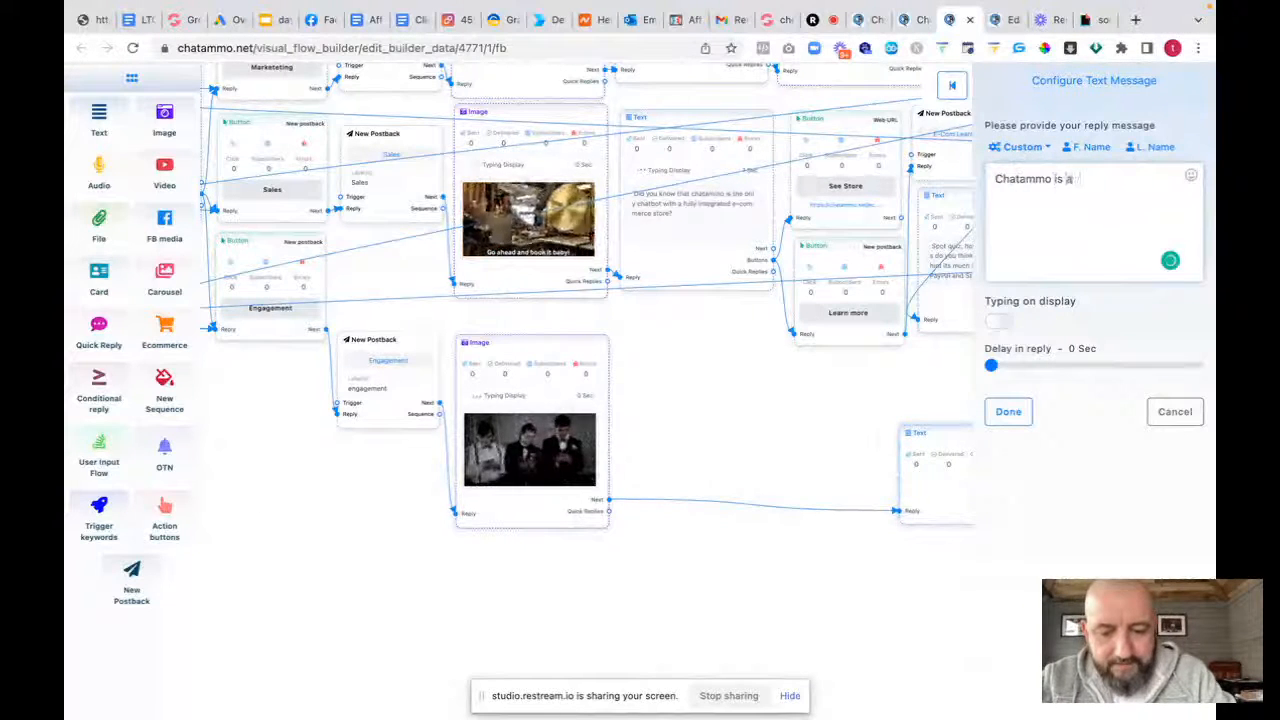
pyautogui.write('Chatammo is awesome as not only will it autopost')
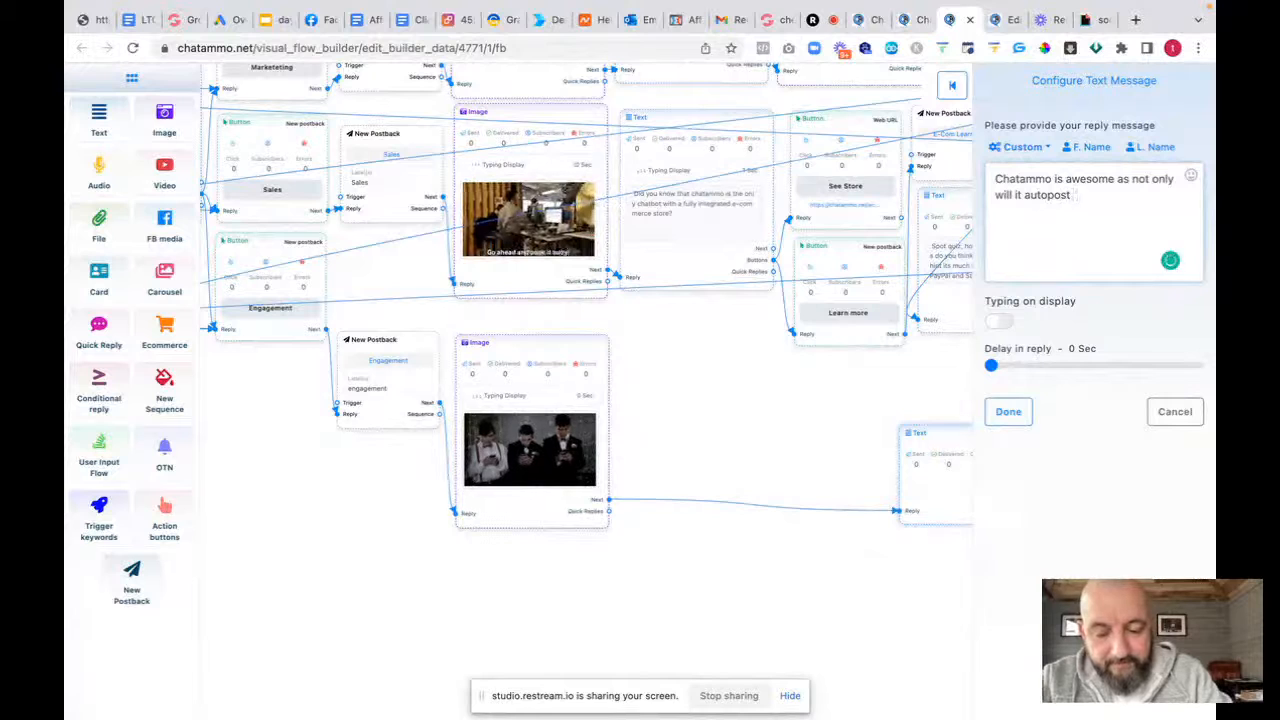
pyautogui.write('you,')
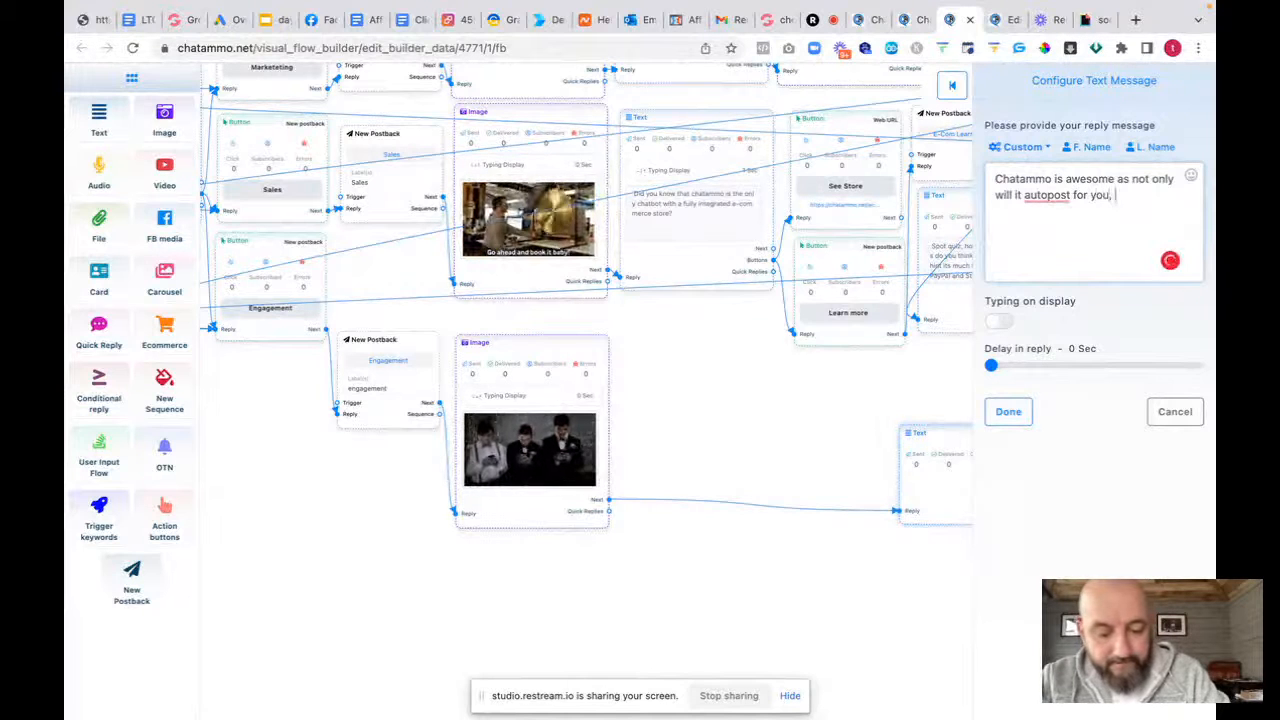
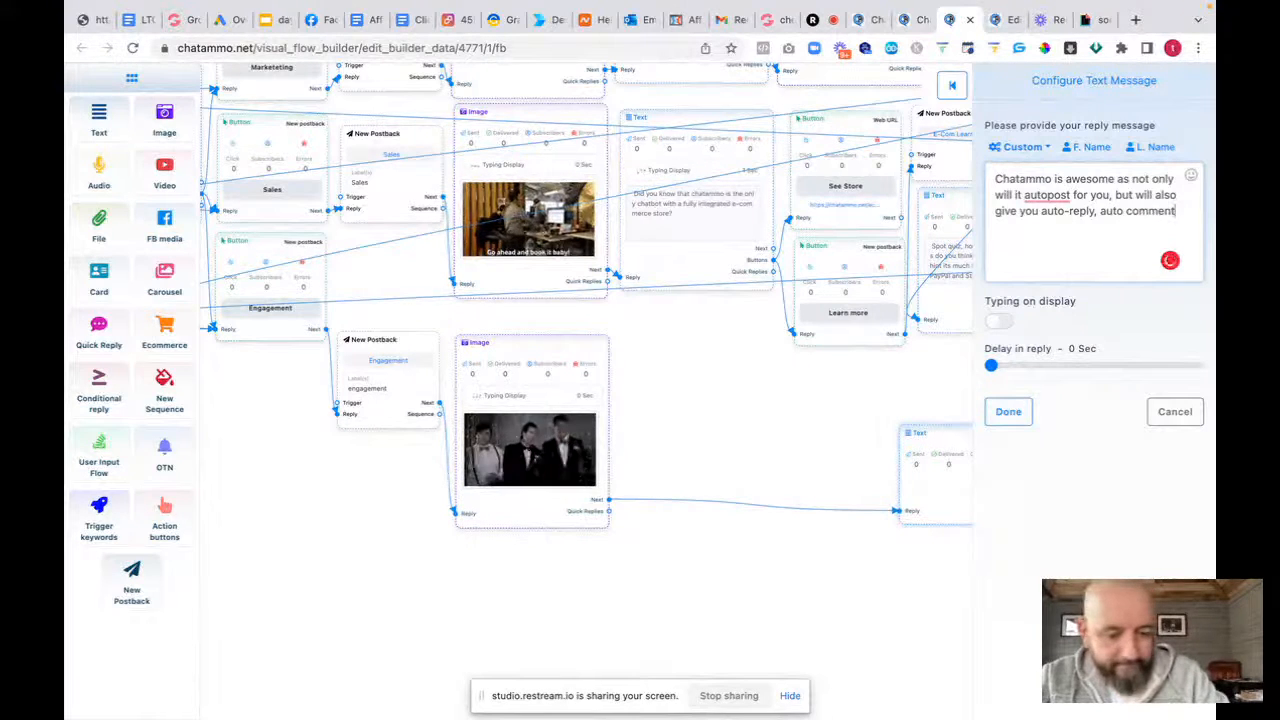
# Finish the auto-post reply text, accept the 'auto post' and 'WordPress' spelling fixes, and save it
pyautogui.write('in')
pyautogui.press('BackSpace')
pyautogui.press('BackSpace')
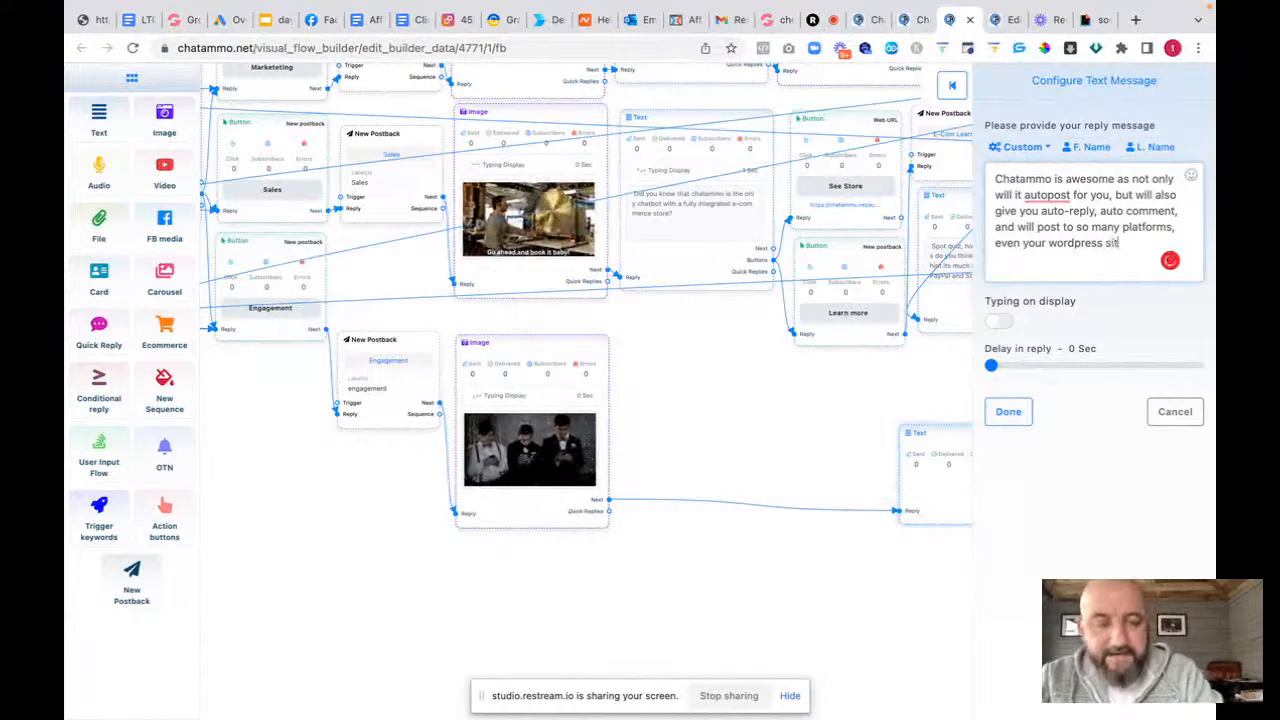
pyautogui.write('e')
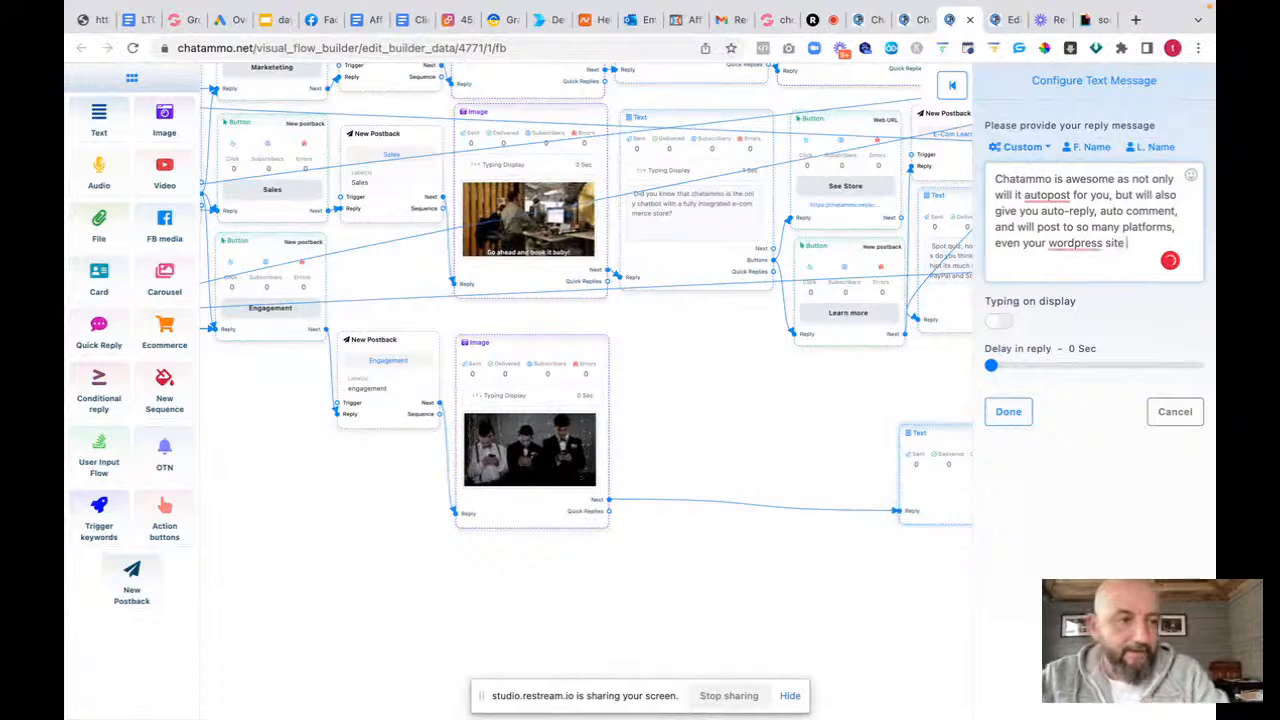
pyautogui.click(1046, 197)
pyautogui.click(1057, 220)
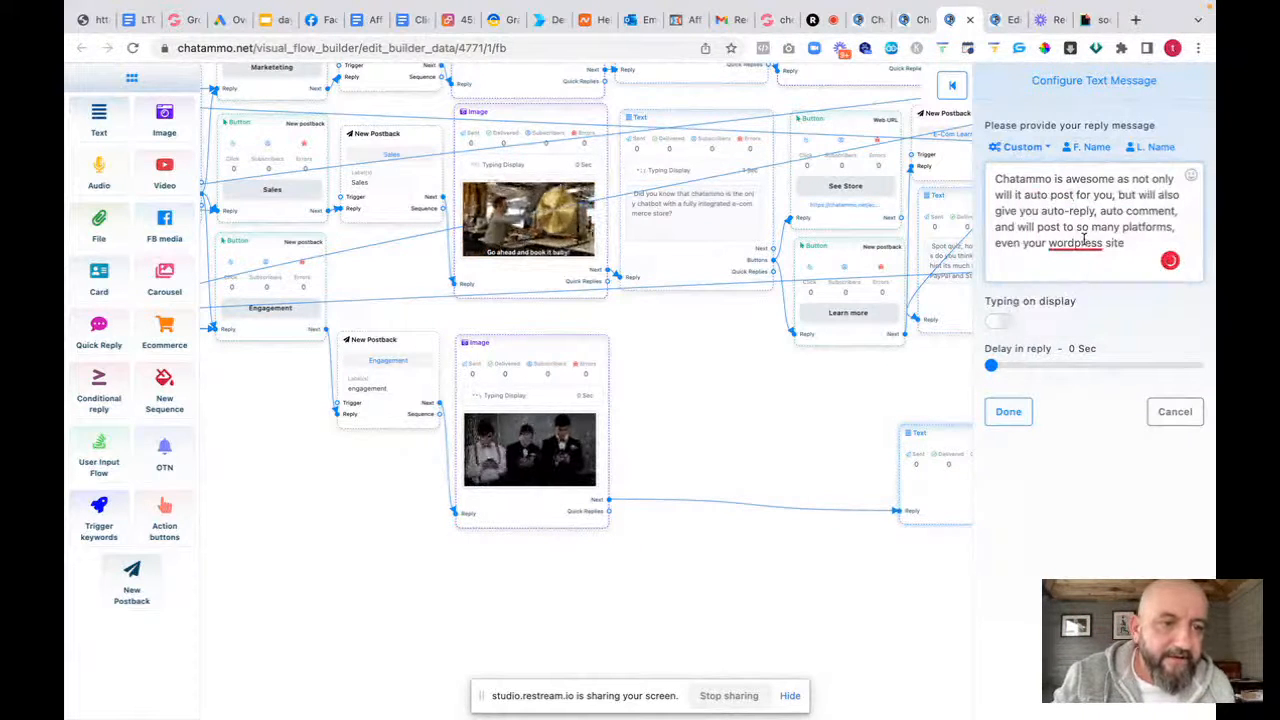
pyautogui.click(1075, 243)
pyautogui.click(1075, 278)
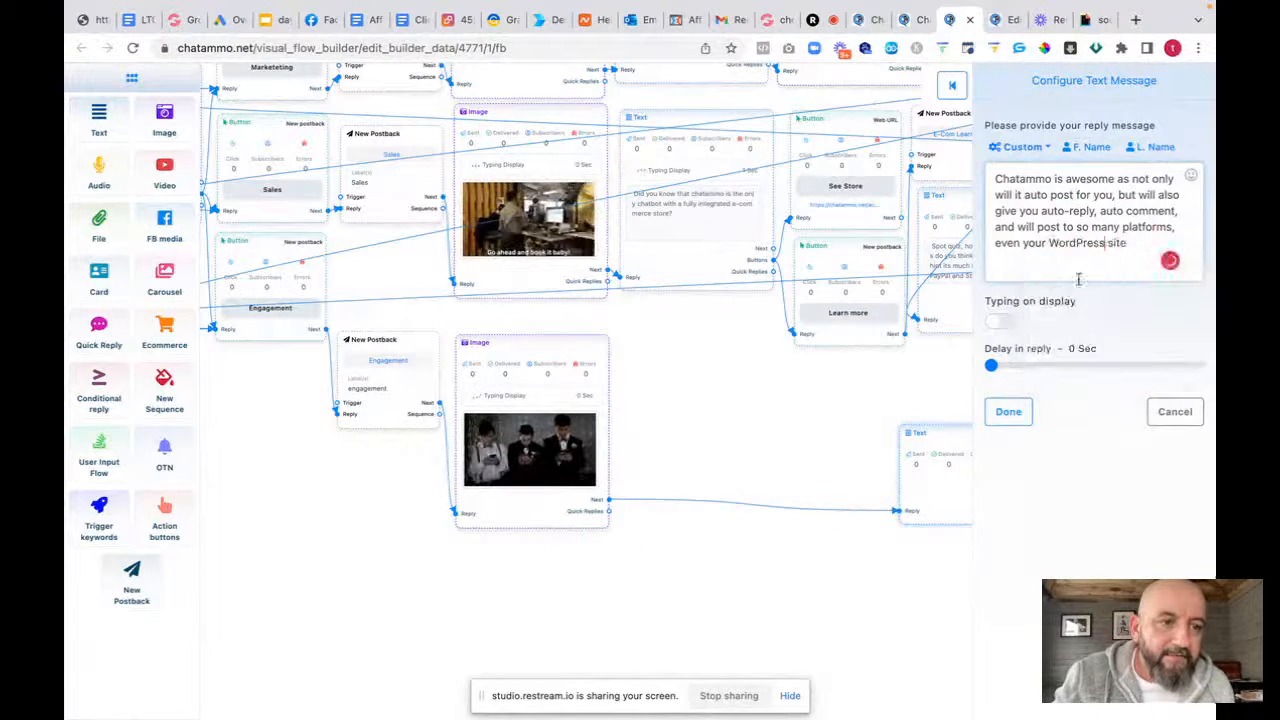
pyautogui.click(1008, 411)
# Reposition the auto-post Text node and create a new Button node from its Buttons output
pyautogui.moveTo(1045, 538); pyautogui.dragTo(440, 305)
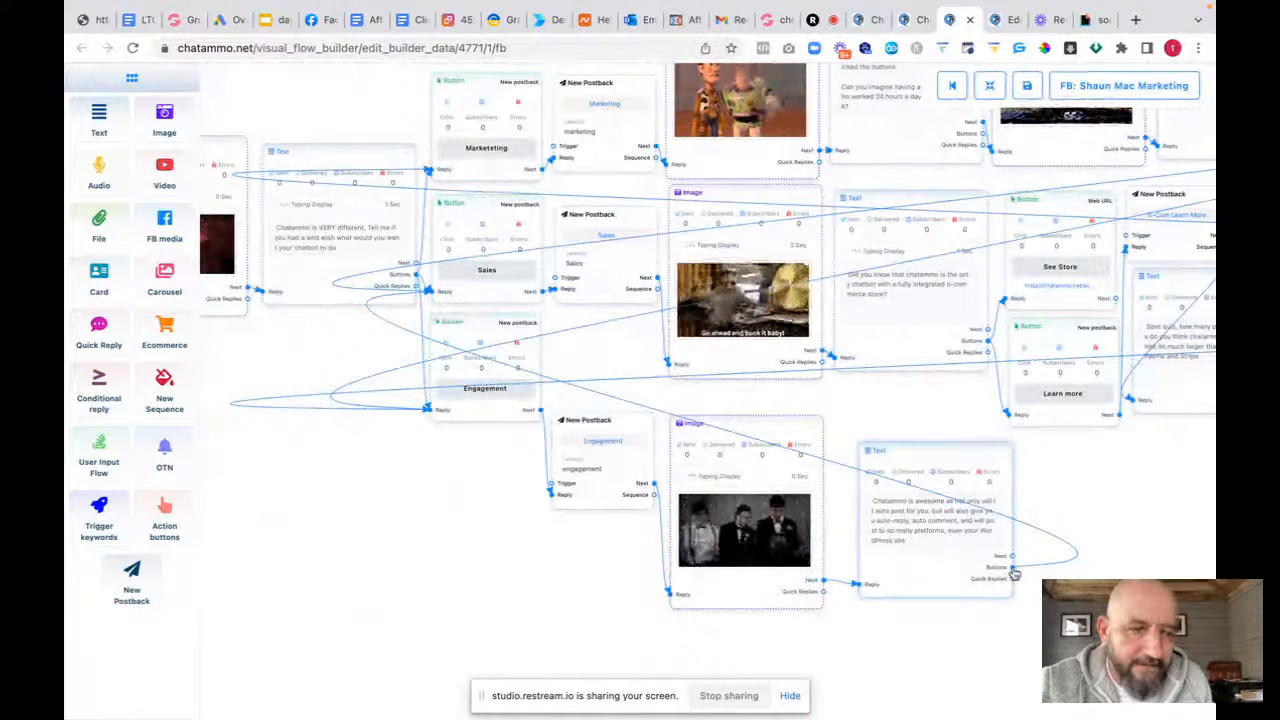
pyautogui.moveTo(1013, 572); pyautogui.dragTo(432, 172)
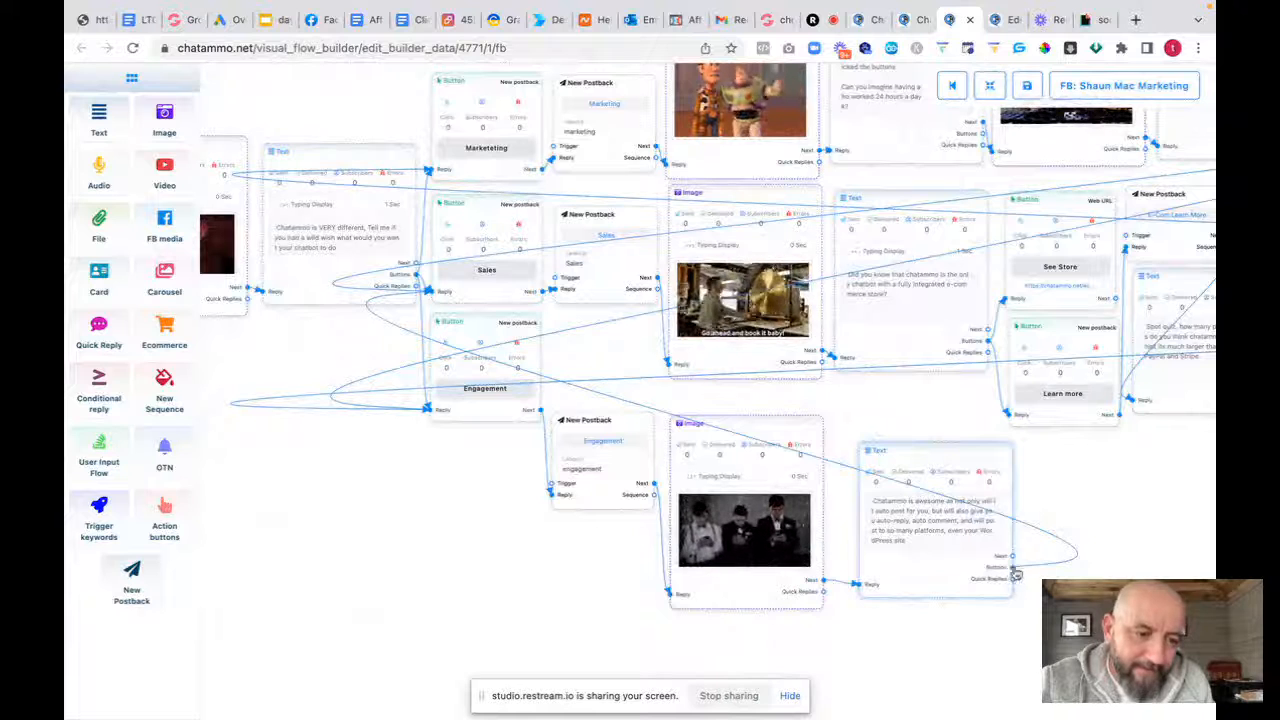
pyautogui.moveTo(1016, 574); pyautogui.dragTo(431, 172)
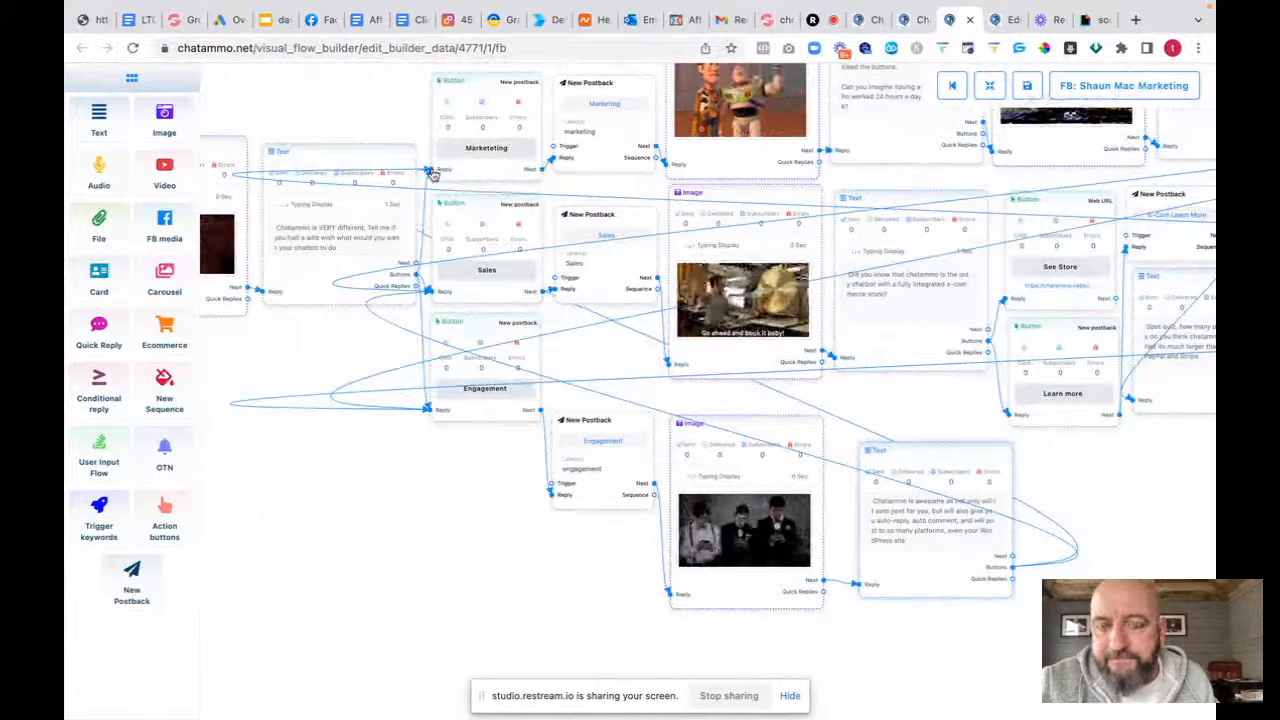
pyautogui.moveTo(1060, 560); pyautogui.dragTo(566, 586)
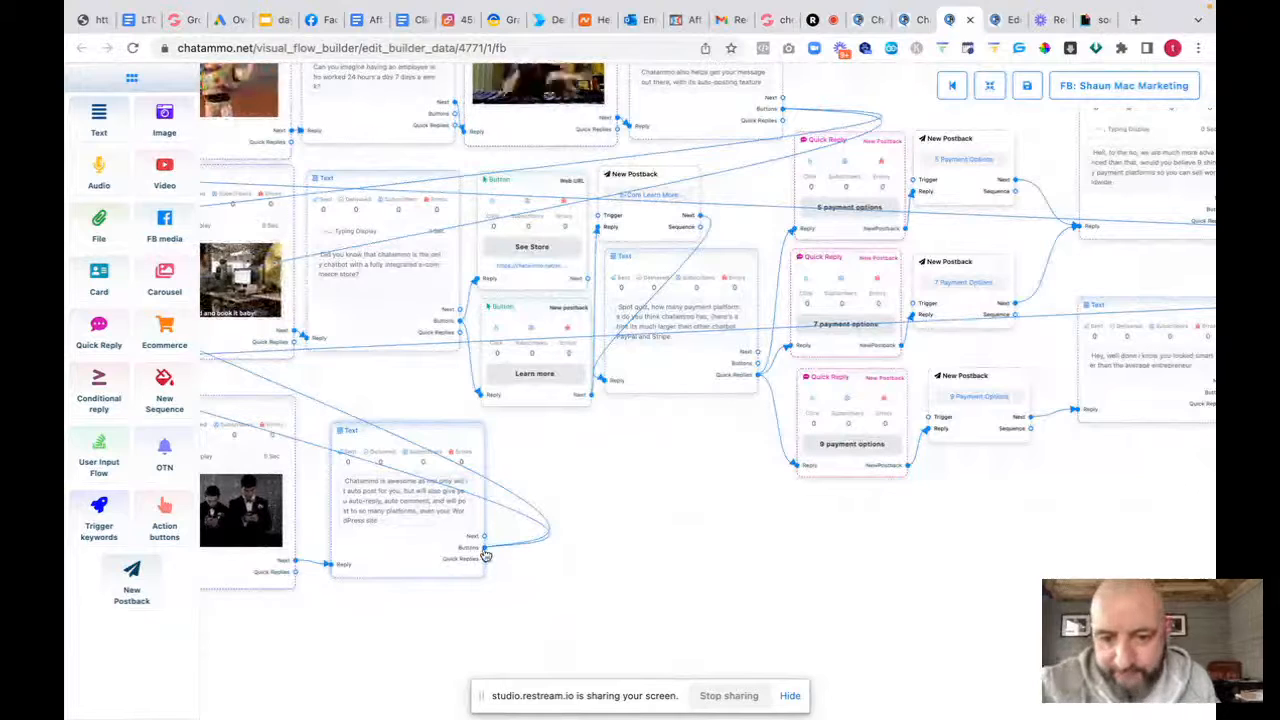
pyautogui.moveTo(485, 550); pyautogui.dragTo(741, 655)
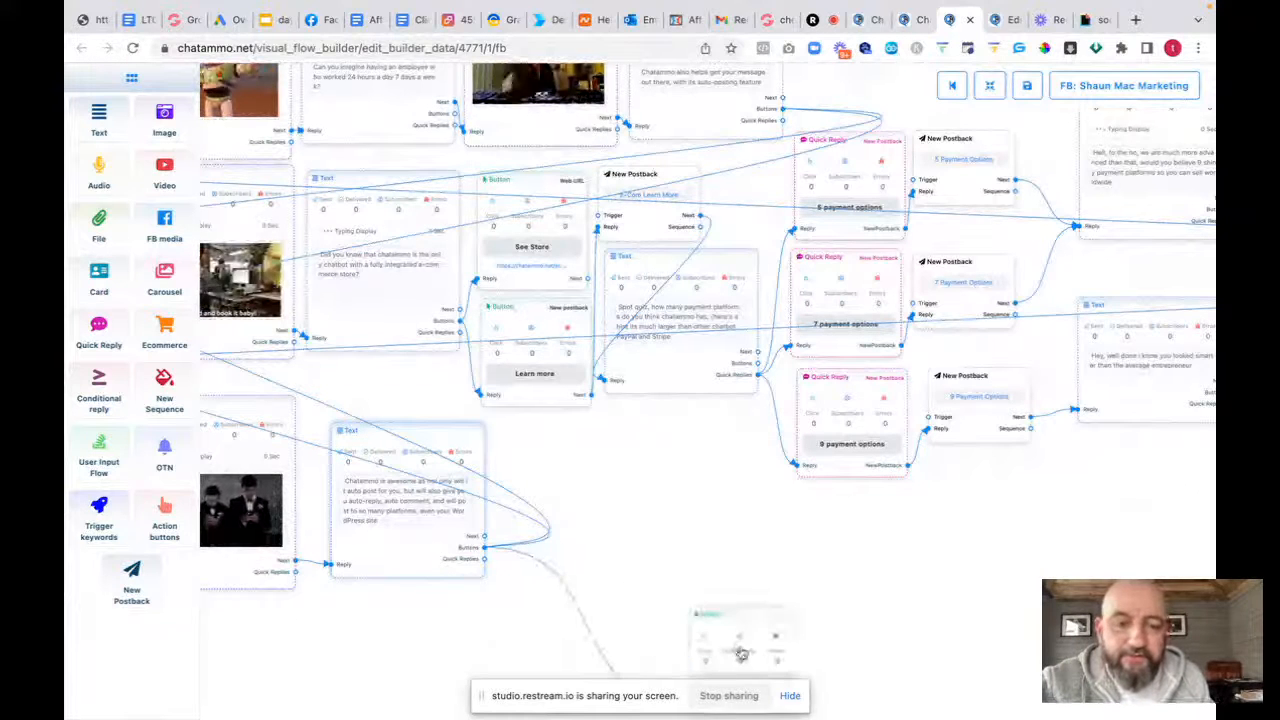
pyautogui.moveTo(748, 608); pyautogui.dragTo(724, 496)
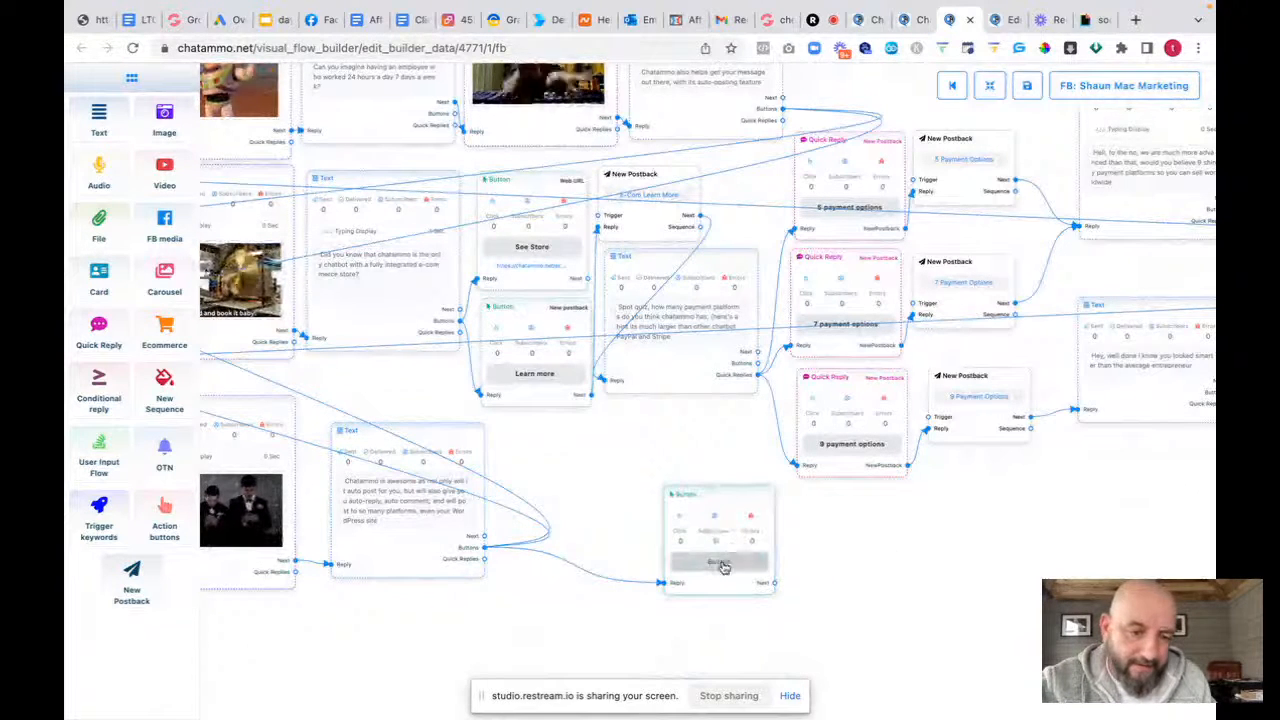
pyautogui.click(724, 568)
pyautogui.write('Get')
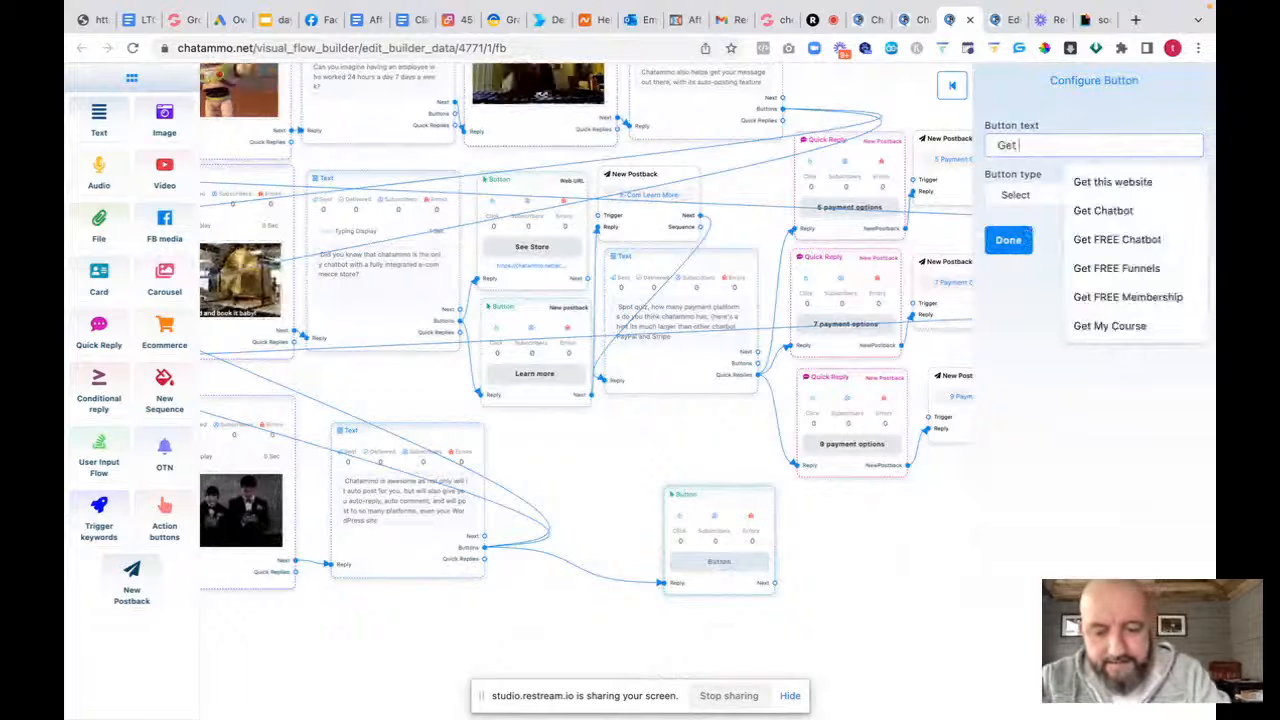
pyautogui.write(' Chatammo')
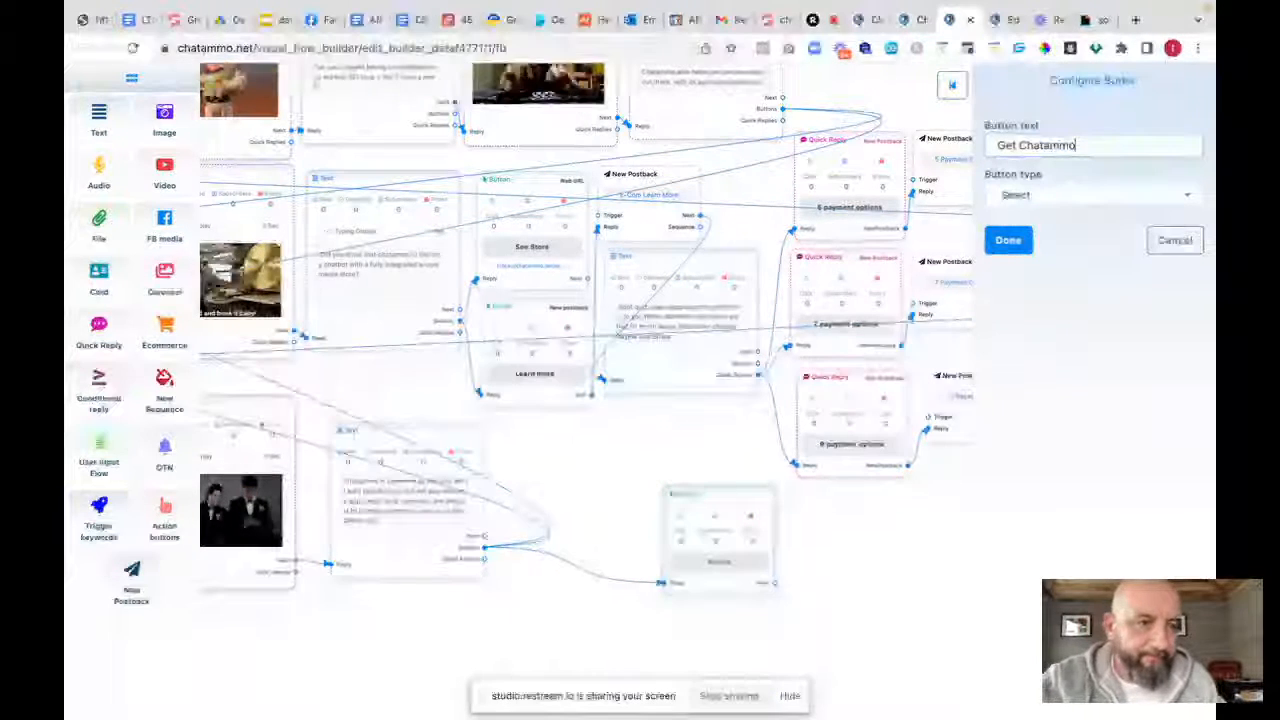
pyautogui.click(1080, 196)
pyautogui.click(1032, 370)
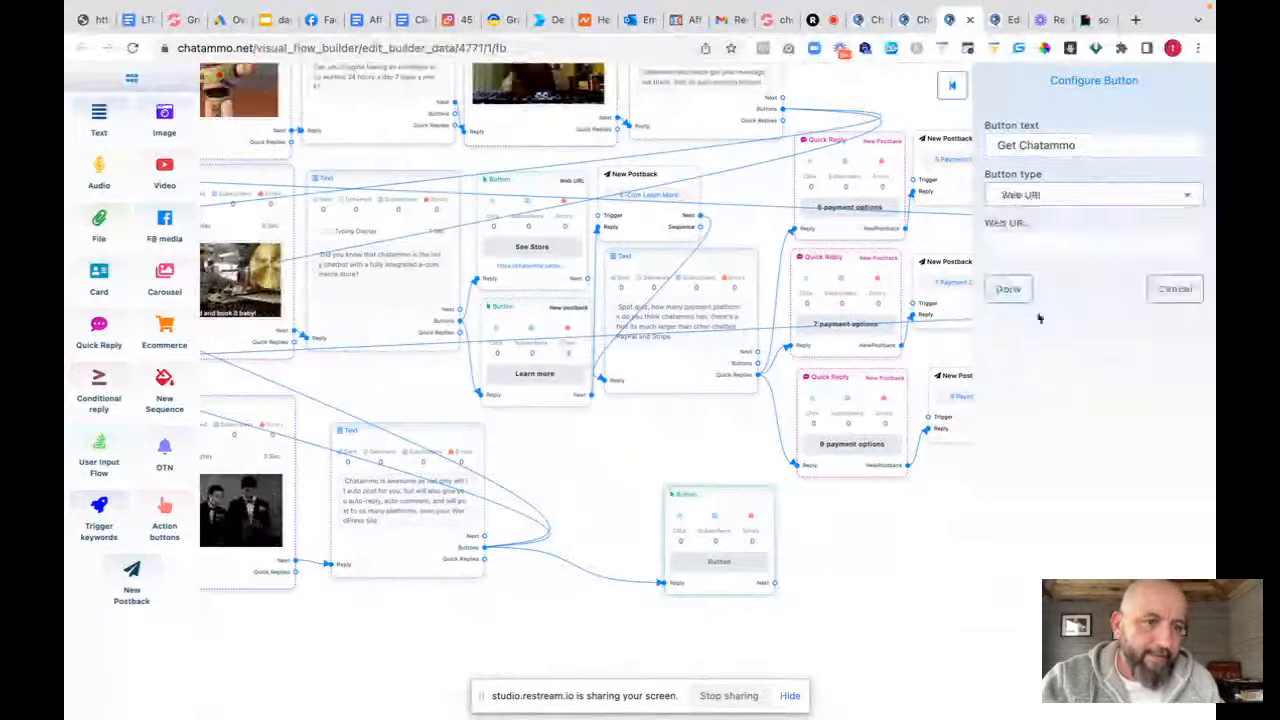
pyautogui.click(1003, 244)
pyautogui.write('htt')
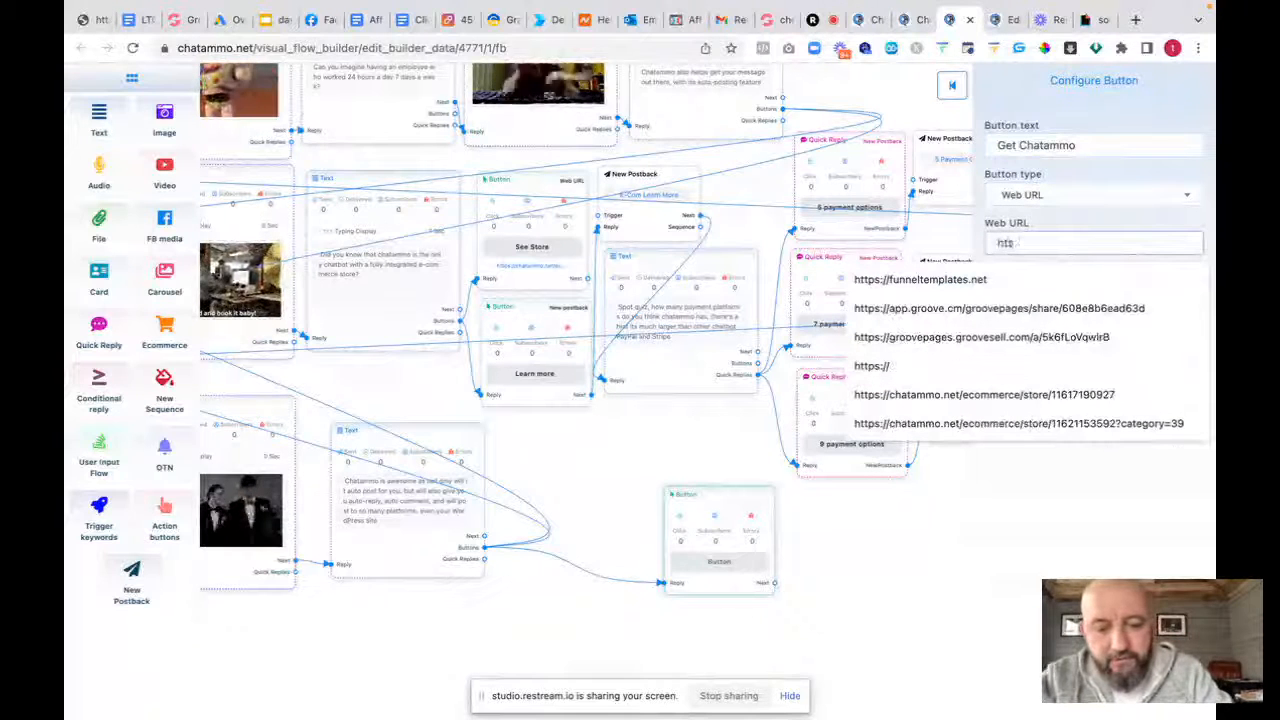
pyautogui.write('ps://')
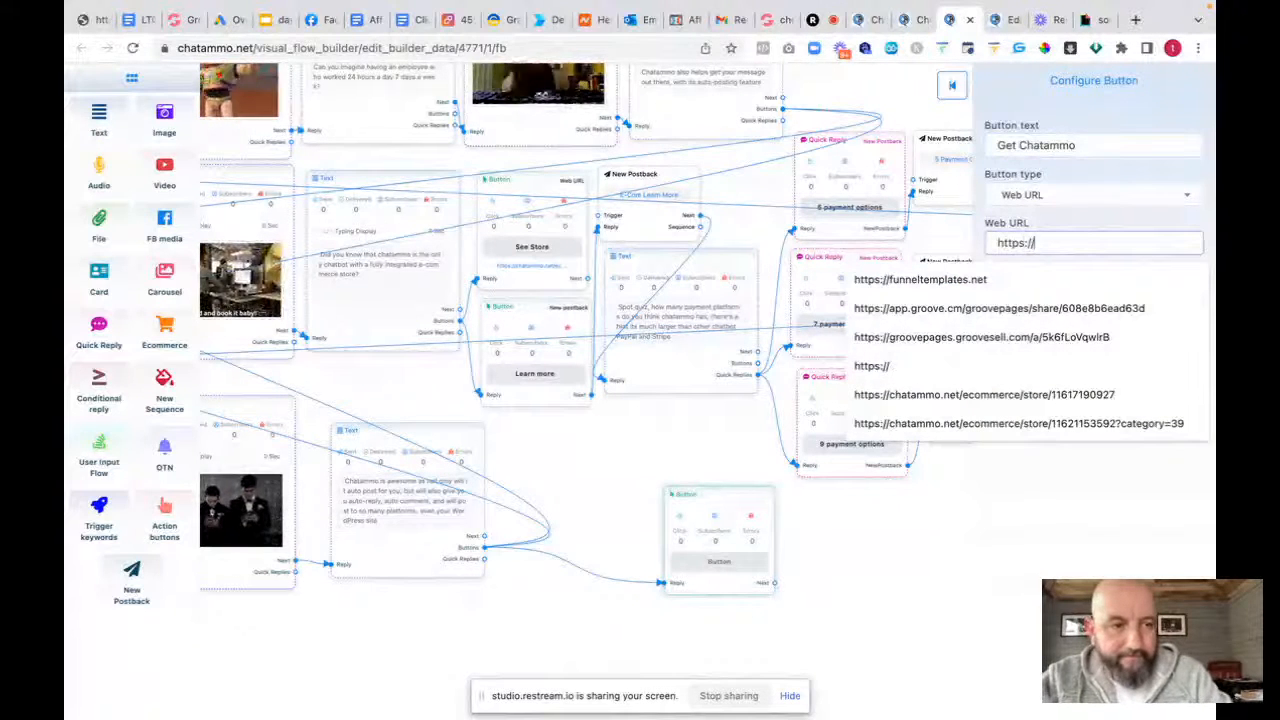
pyautogui.write('chatammo')
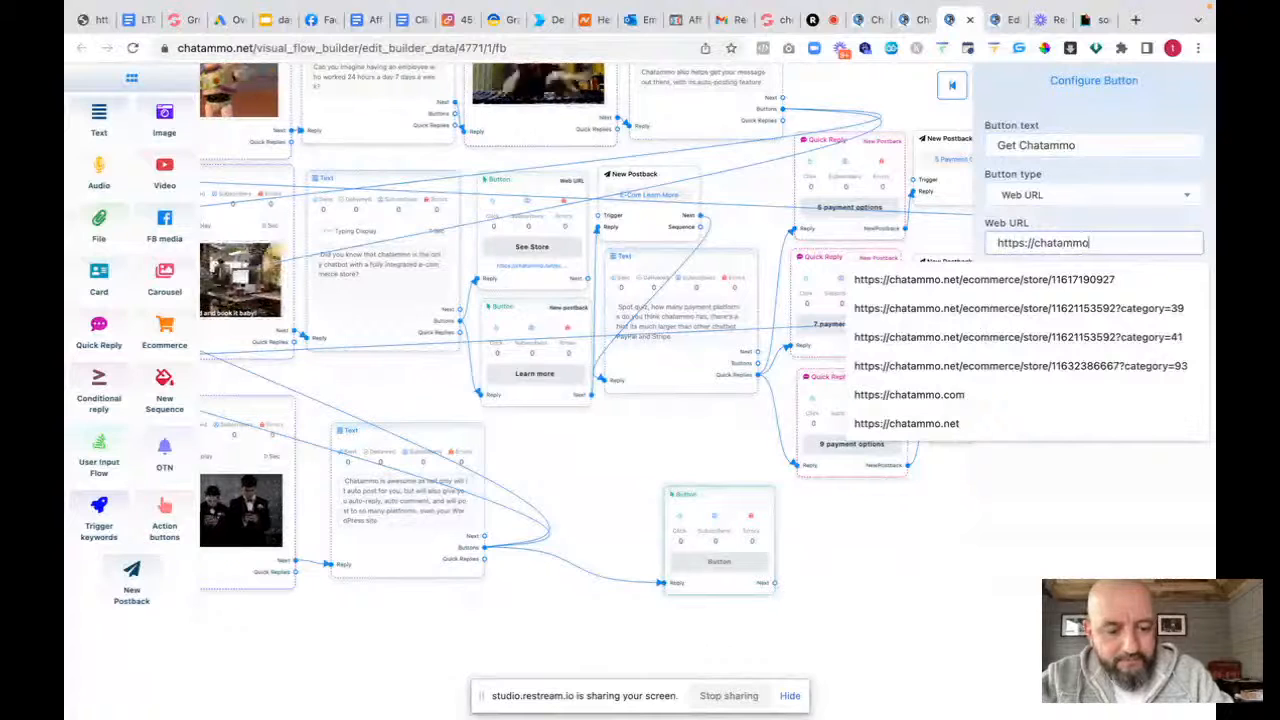
pyautogui.write('.com')
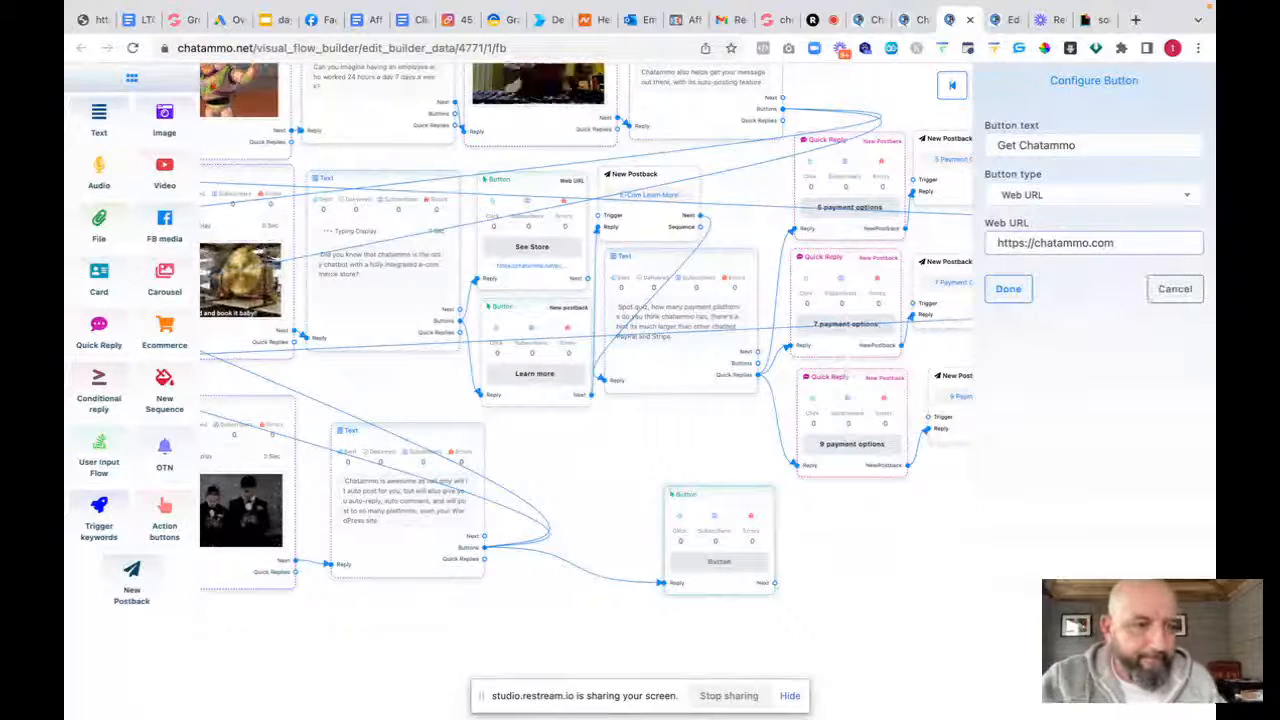
pyautogui.click(1010, 292)
# Move the Get Chatammo button node to the right and duplicate it
pyautogui.moveTo(729, 494); pyautogui.dragTo(1077, 489)
pyautogui.moveTo(940, 686); pyautogui.dragTo(328, 574)
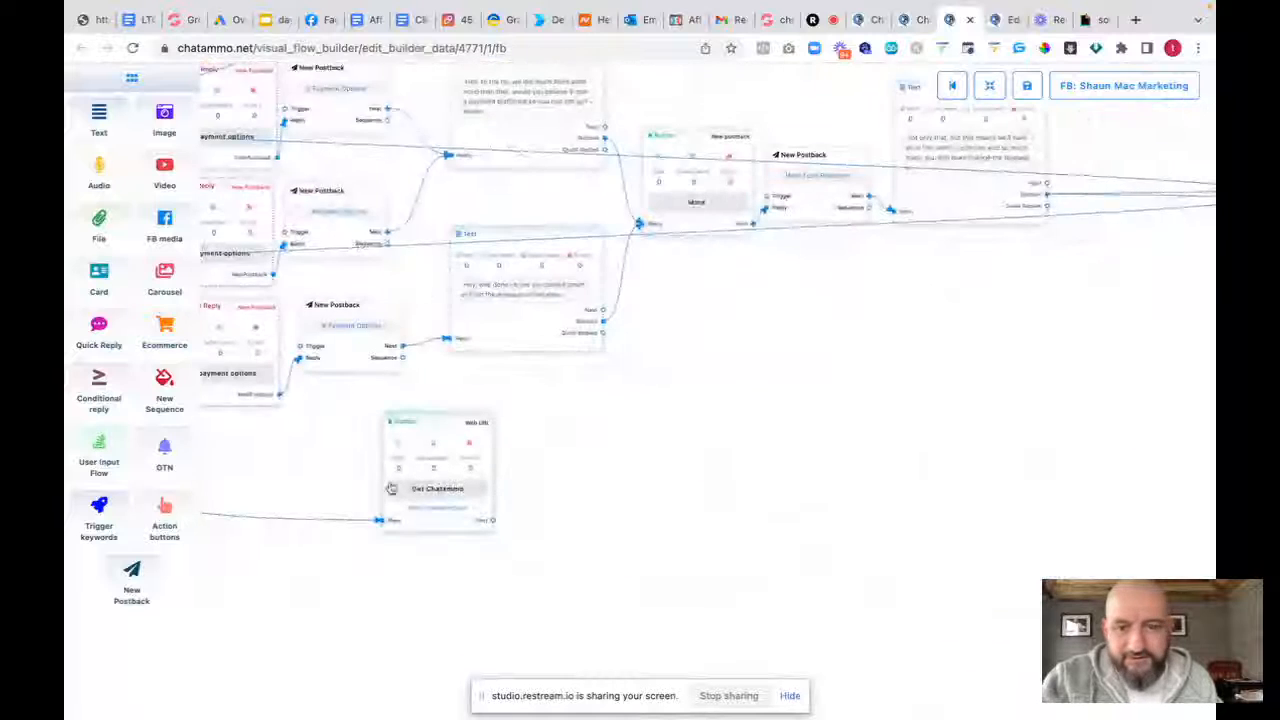
pyautogui.moveTo(417, 423); pyautogui.dragTo(600, 437)
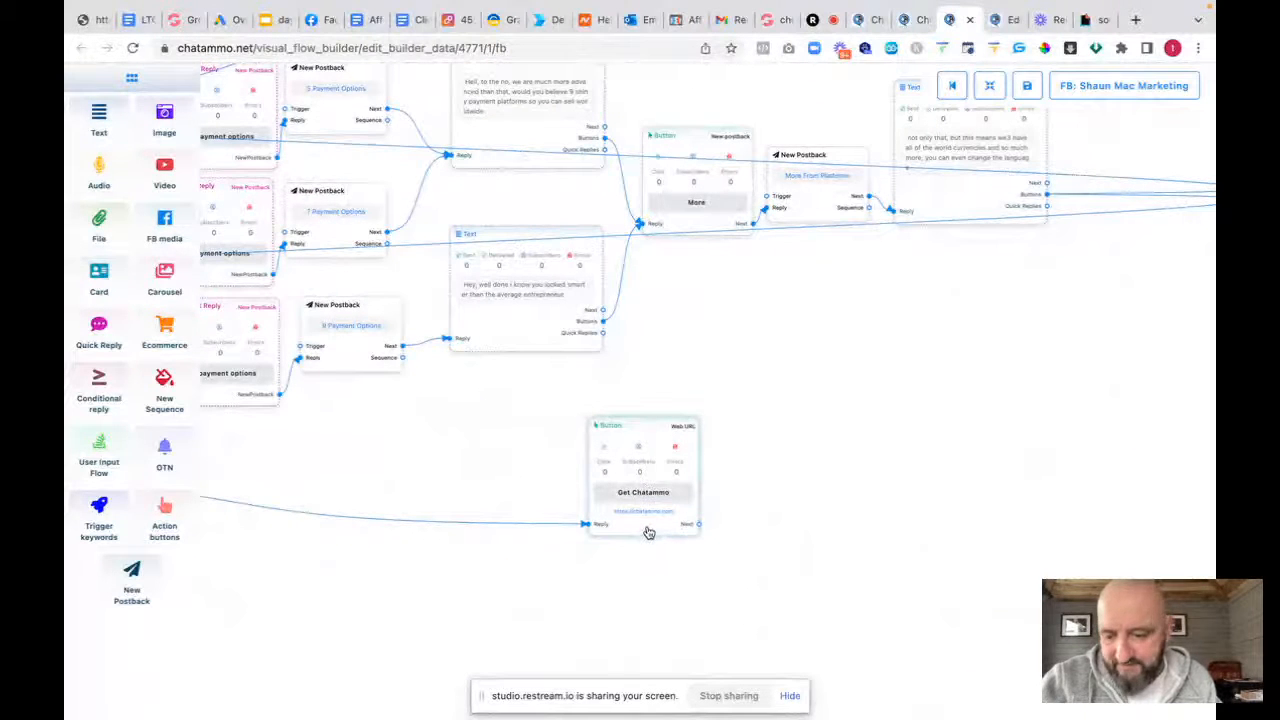
pyautogui.rightClick(648, 530)
pyautogui.click(670, 565)
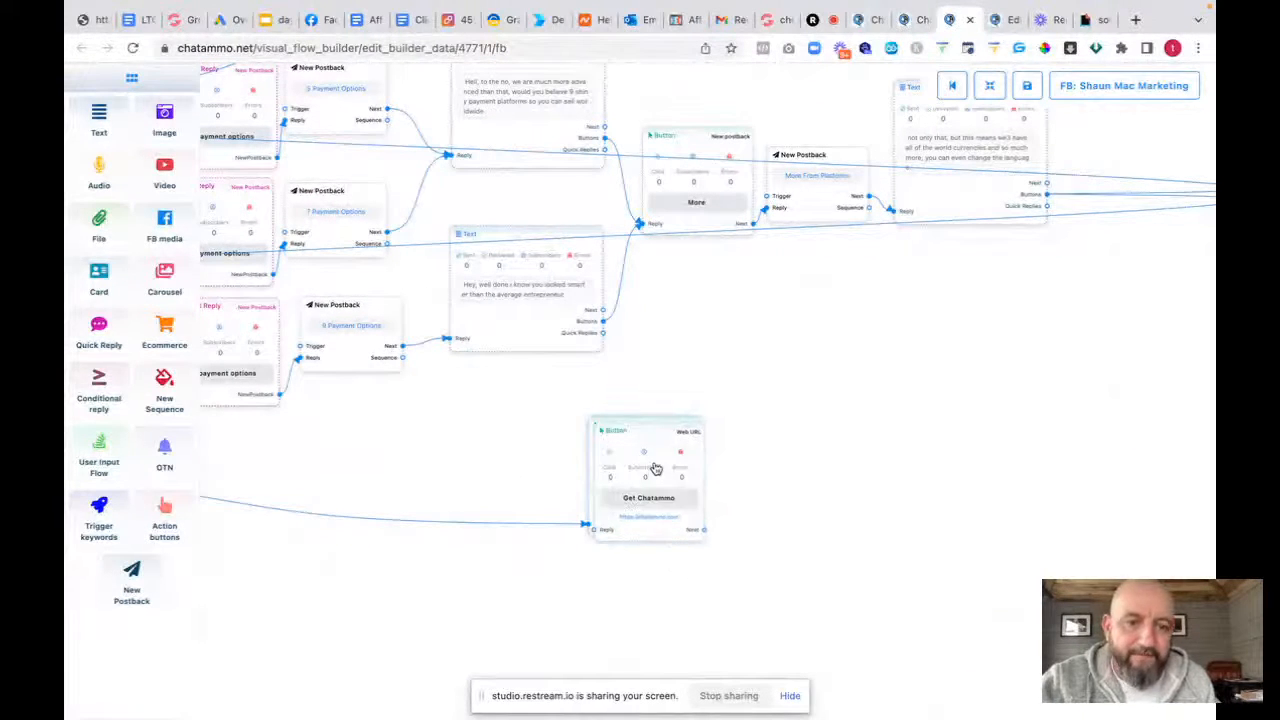
# Link the Get Chatammo node to the Text node's buttons, unlink it, and move it above the More button
pyautogui.moveTo(978, 347); pyautogui.dragTo(470, 468)
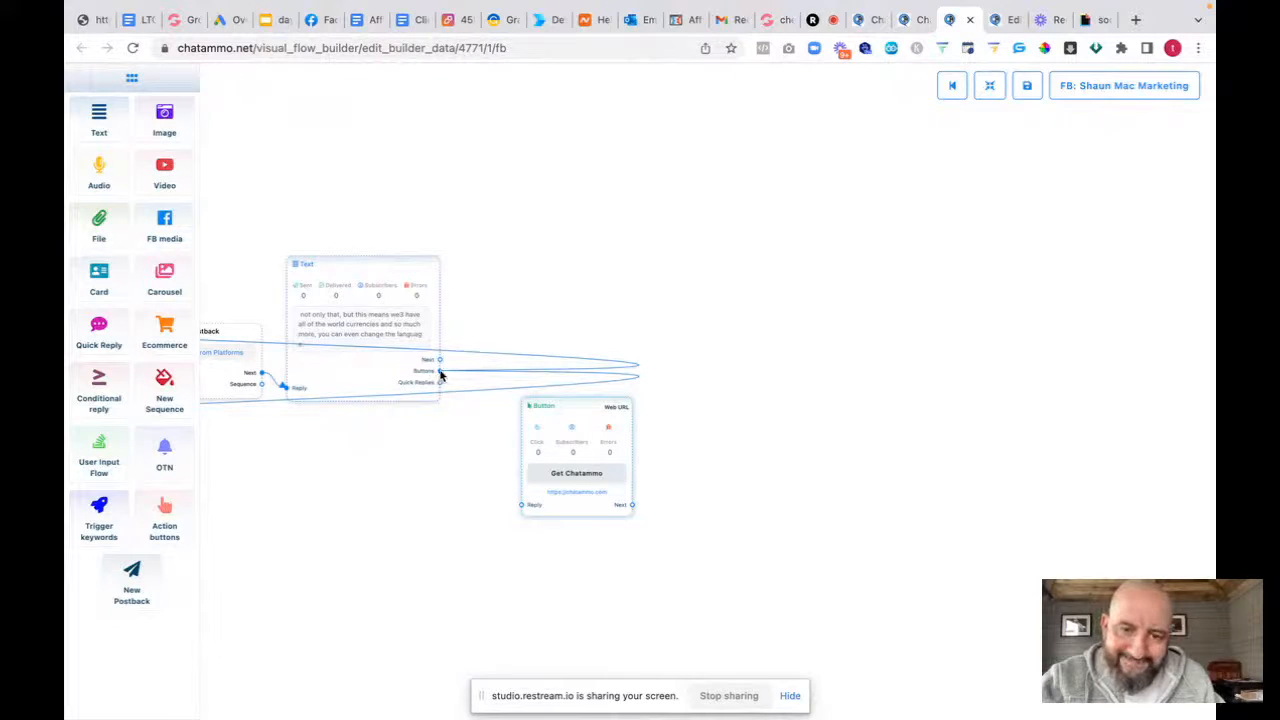
pyautogui.moveTo(440, 375); pyautogui.dragTo(489, 369)
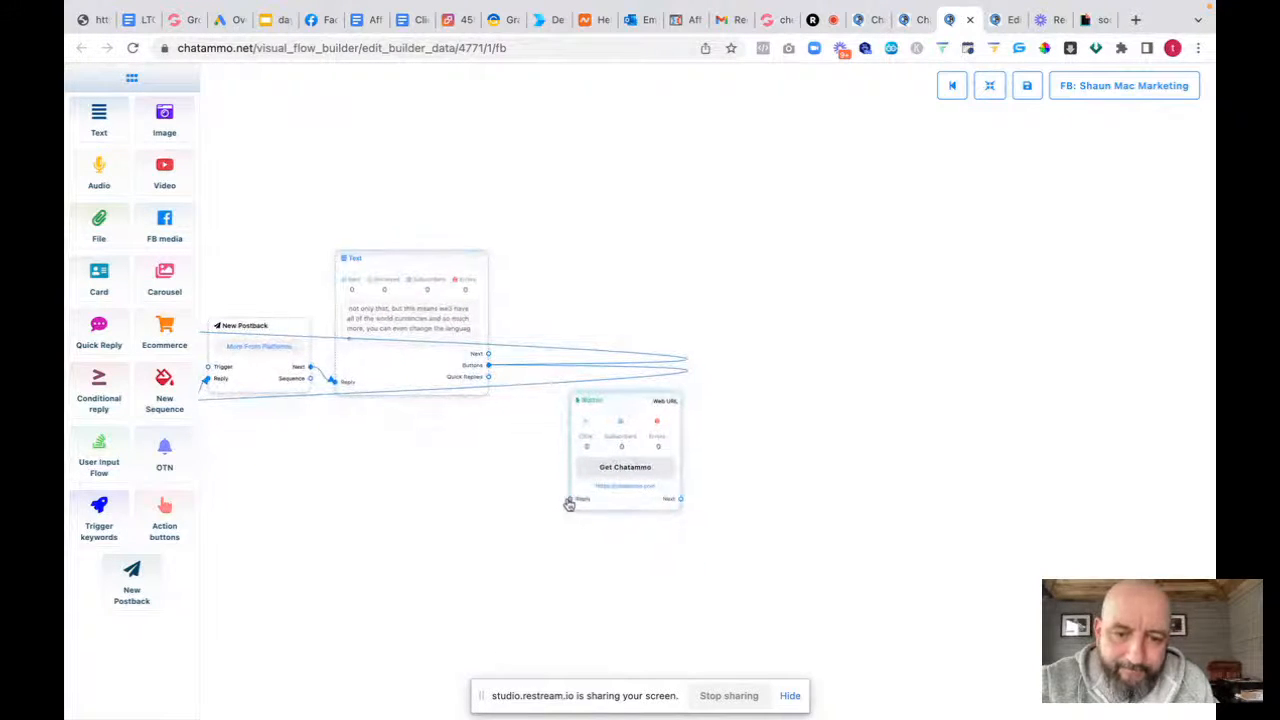
pyautogui.moveTo(572, 502); pyautogui.dragTo(488, 368)
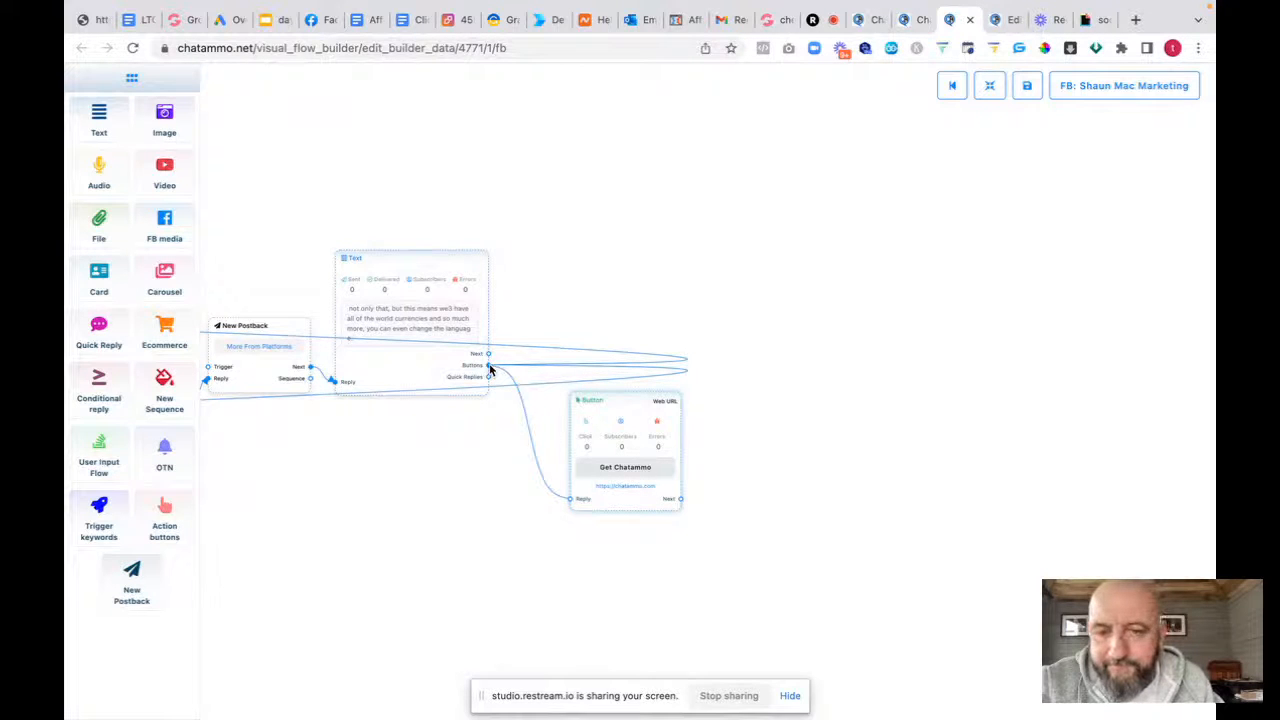
pyautogui.click(489, 367)
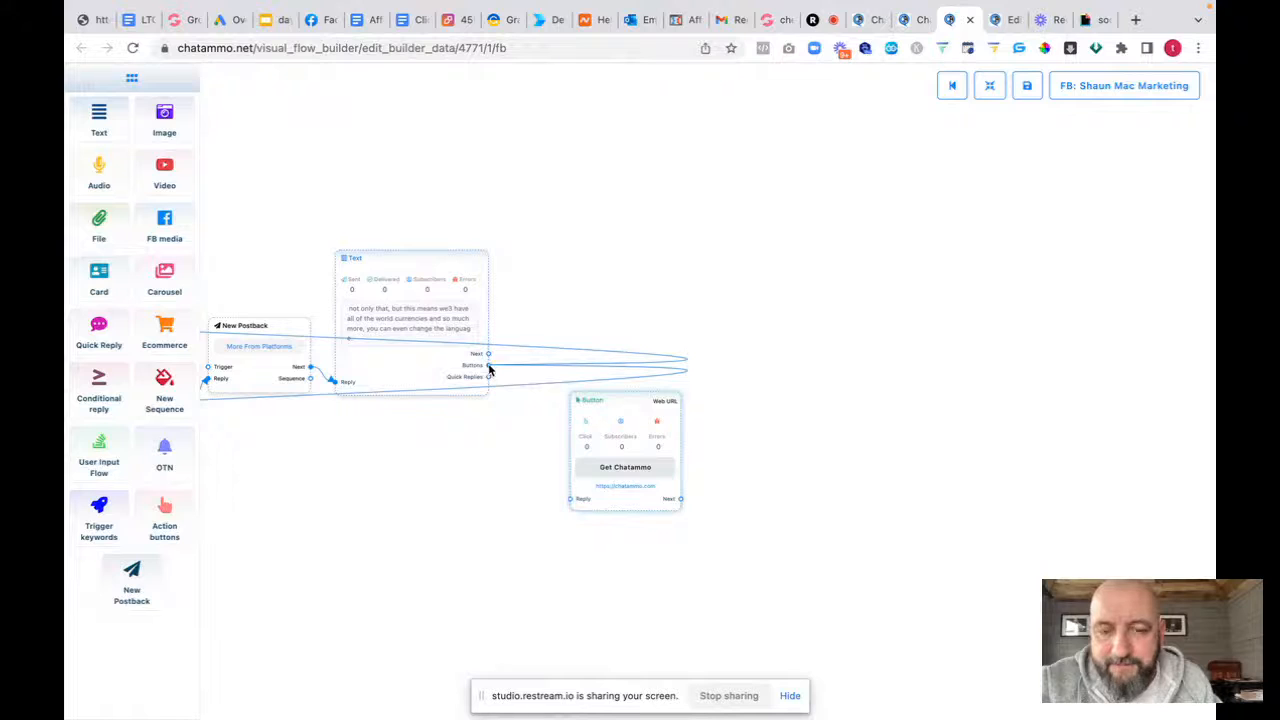
pyautogui.moveTo(489, 368); pyautogui.dragTo(616, 397)
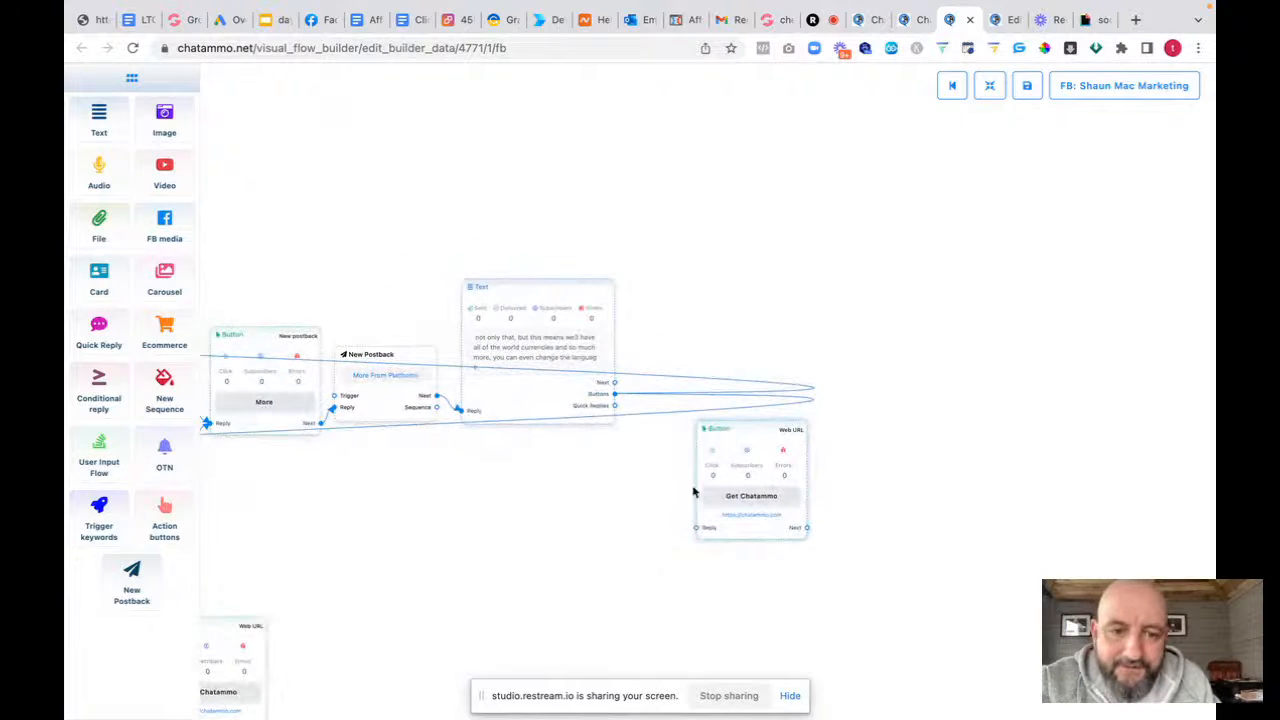
pyautogui.moveTo(736, 430); pyautogui.dragTo(291, 211)
pyautogui.moveTo(429, 331); pyautogui.dragTo(723, 467)
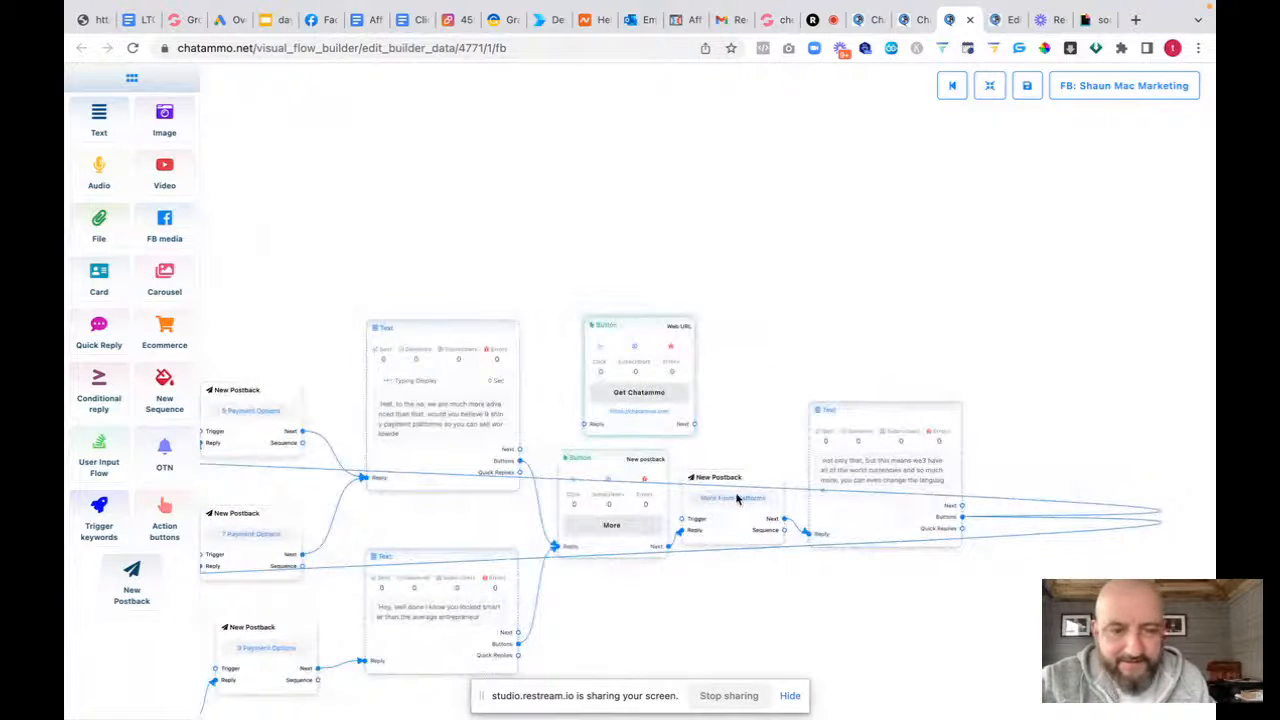
# Zoom out the flow and delete the Get Chatammo button node
pyautogui.scroll(5, 737, 498)
pyautogui.scroll(2, 737, 498)
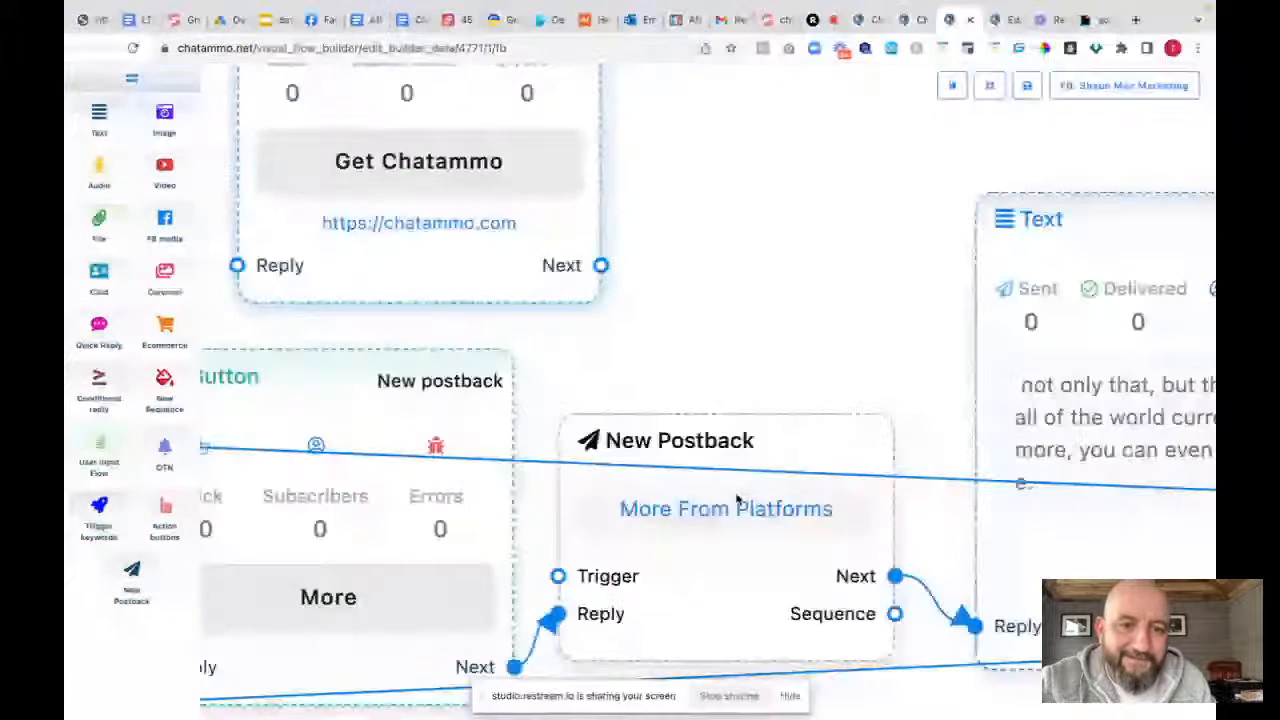
pyautogui.scroll(-5, 737, 498)
pyautogui.scroll(-2, 815, 632)
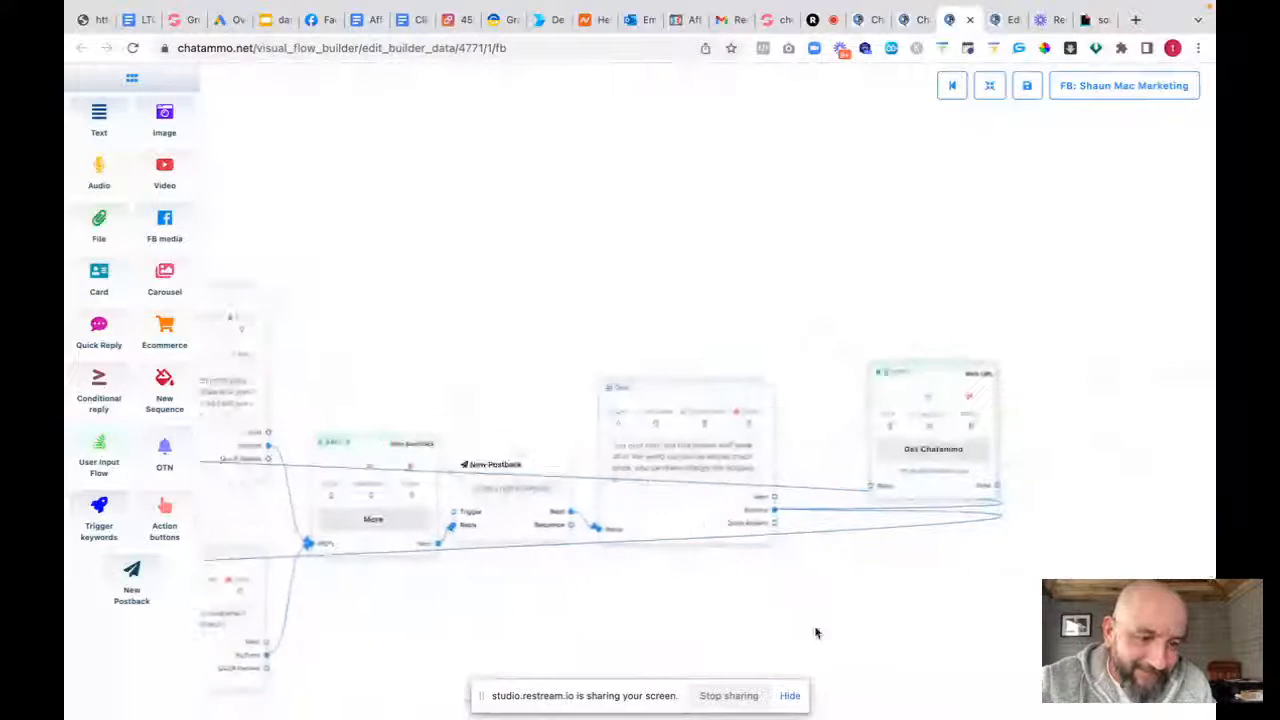
pyautogui.moveTo(774, 512); pyautogui.dragTo(843, 476)
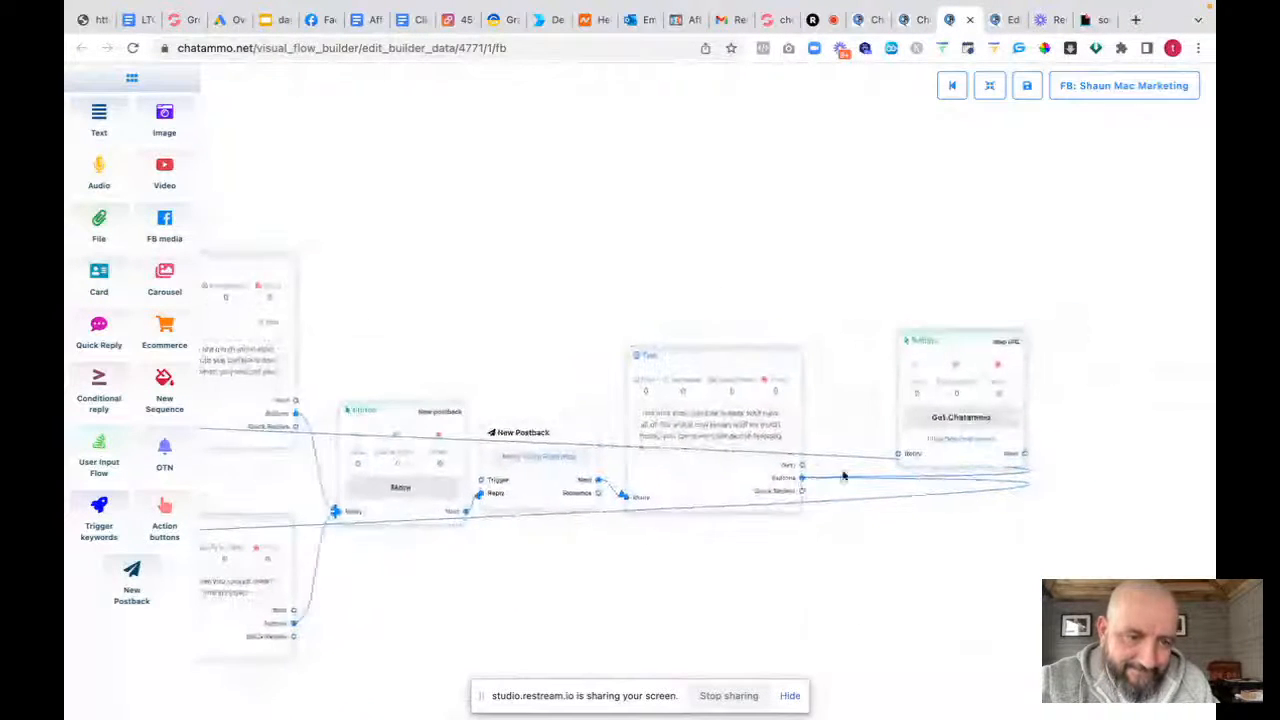
pyautogui.rightClick(957, 459)
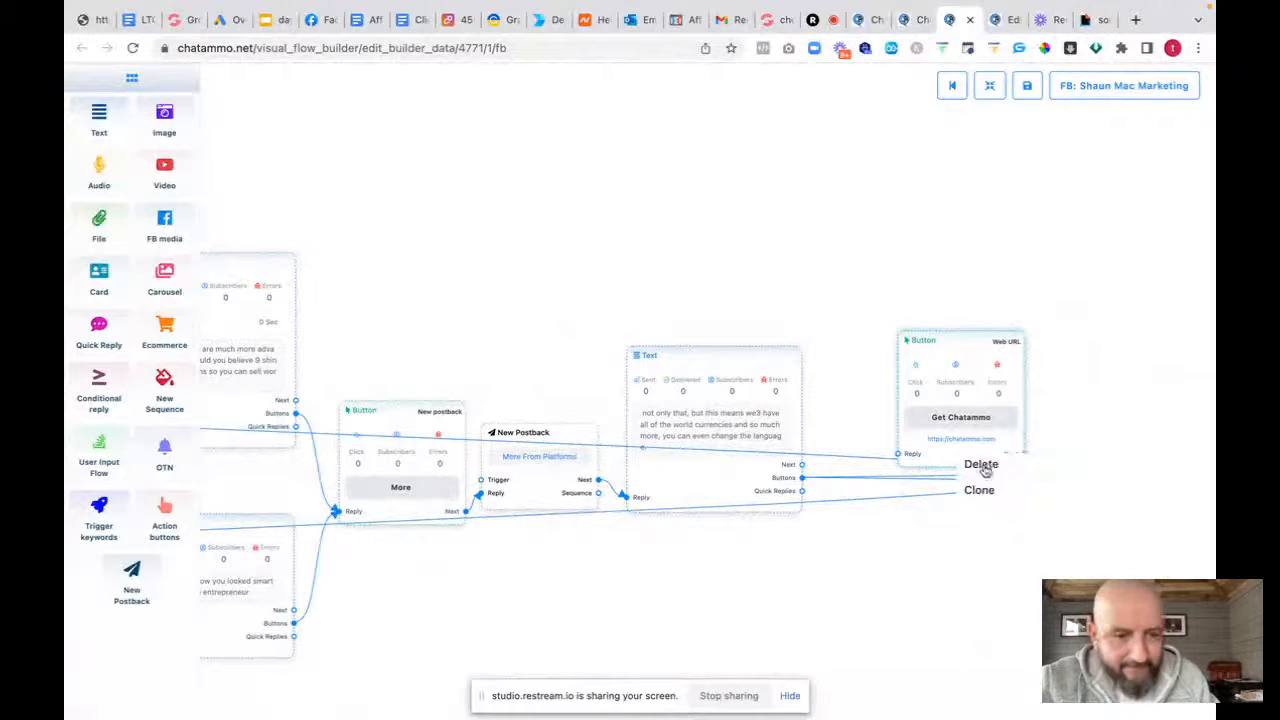
pyautogui.click(980, 466)
# Pan the canvas back to the start of the flow to review earlier nodes
pyautogui.moveTo(352, 321); pyautogui.dragTo(850, 512)
pyautogui.moveTo(500, 411); pyautogui.dragTo(757, 374)
pyautogui.moveTo(565, 363); pyautogui.dragTo(631, 357)
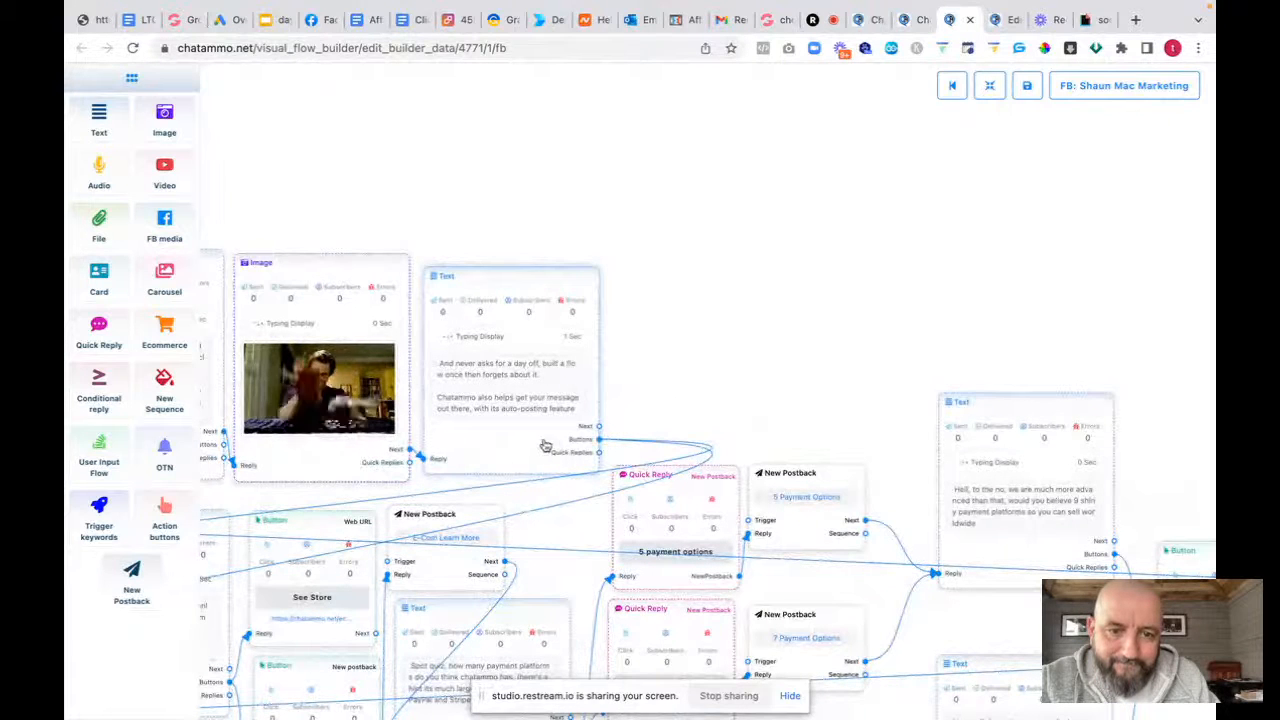
pyautogui.moveTo(660, 380); pyautogui.dragTo(871, 370)
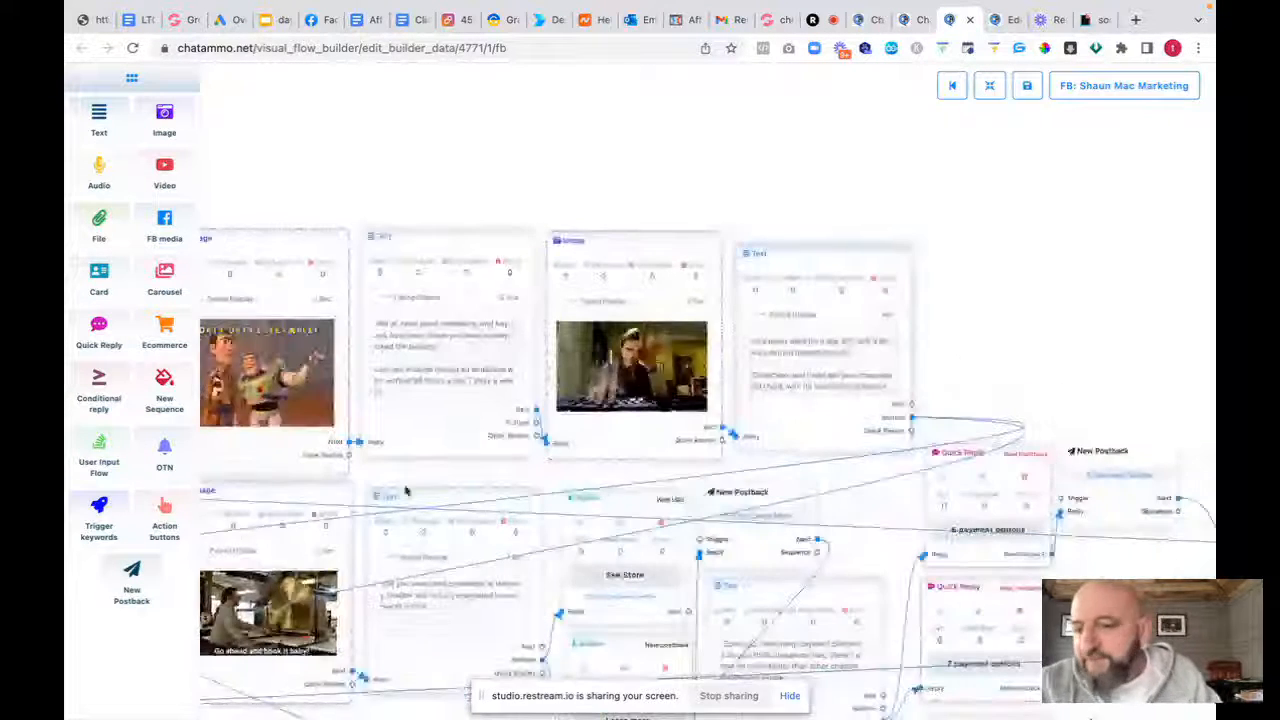
pyautogui.moveTo(409, 491); pyautogui.dragTo(746, 417)
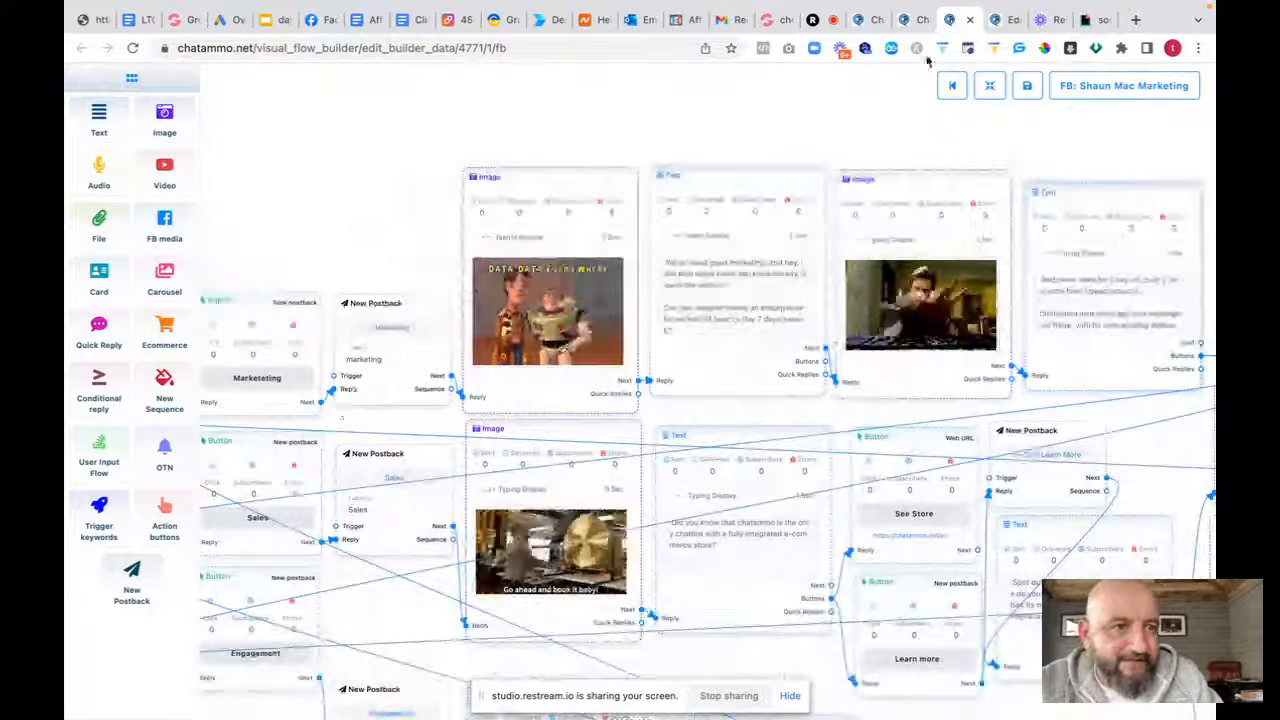
# Zoom out and spread the sequence and postback nodes into separate rows below the flow
pyautogui.scroll(-5, 480, 253)
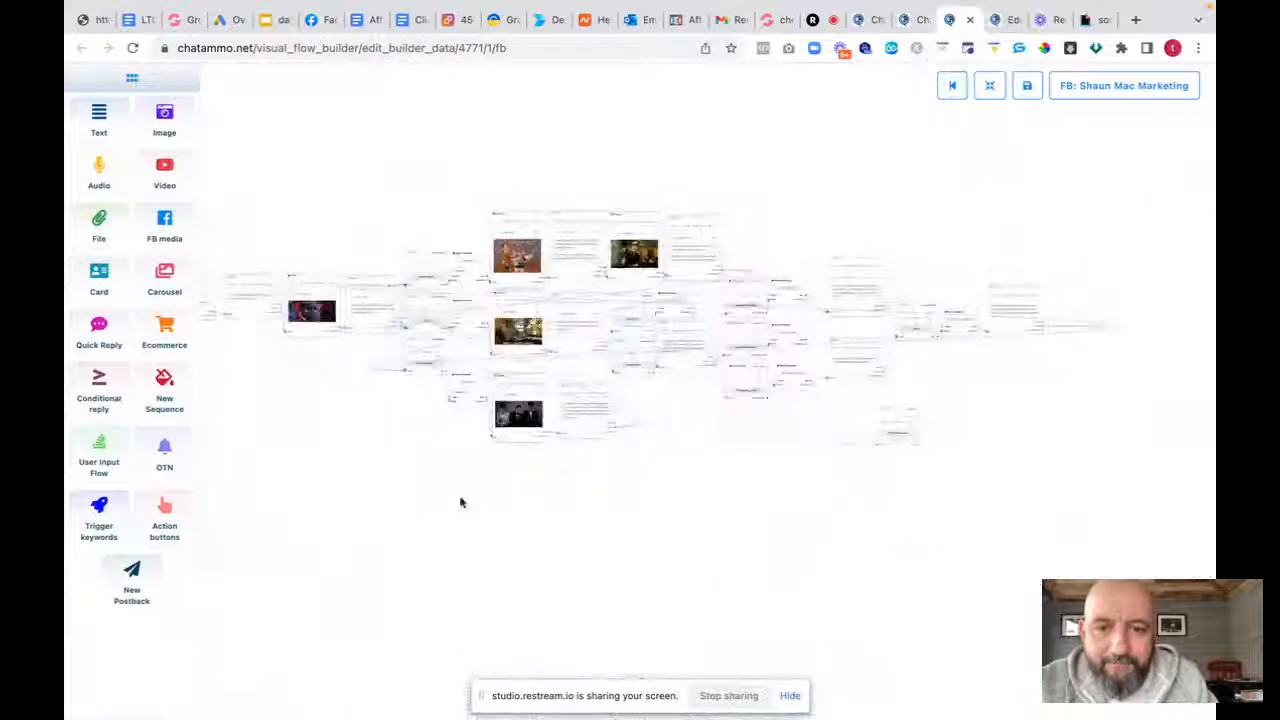
pyautogui.moveTo(543, 457); pyautogui.dragTo(795, 371)
pyautogui.moveTo(397, 374); pyautogui.dragTo(628, 399)
pyautogui.moveTo(424, 410); pyautogui.dragTo(688, 432)
pyautogui.moveTo(349, 406); pyautogui.dragTo(551, 420)
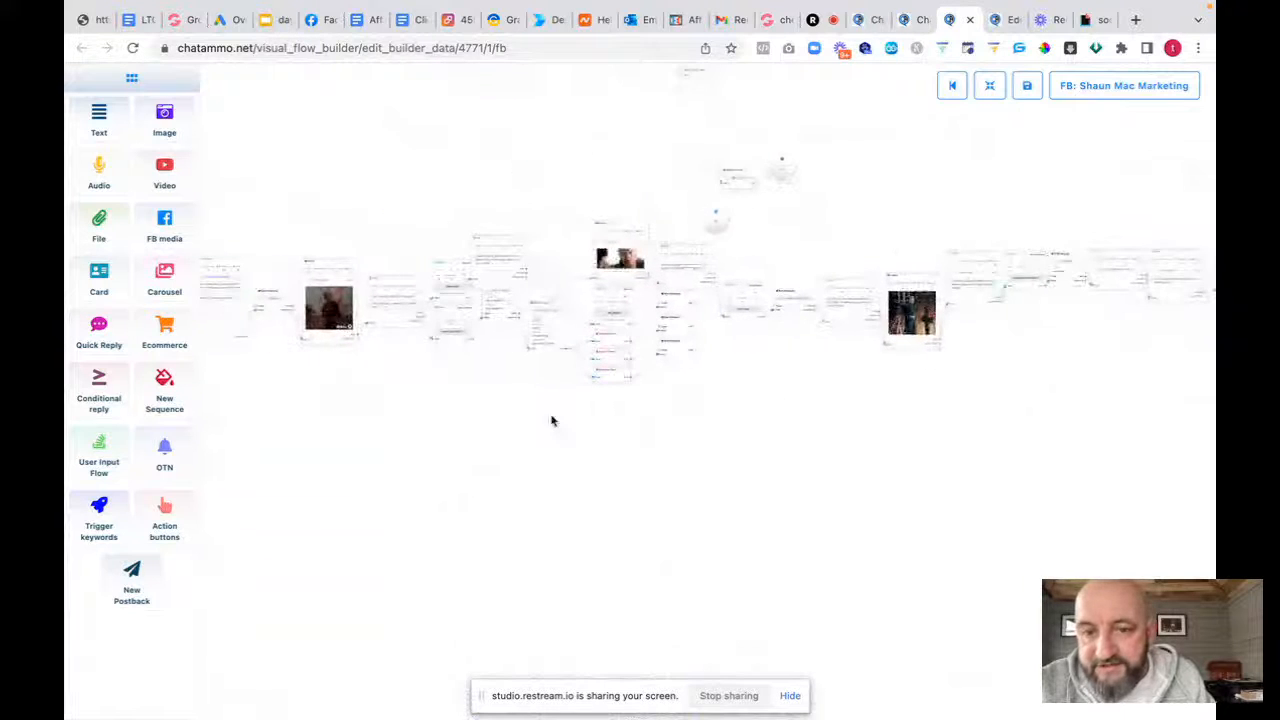
pyautogui.moveTo(543, 349); pyautogui.dragTo(485, 487)
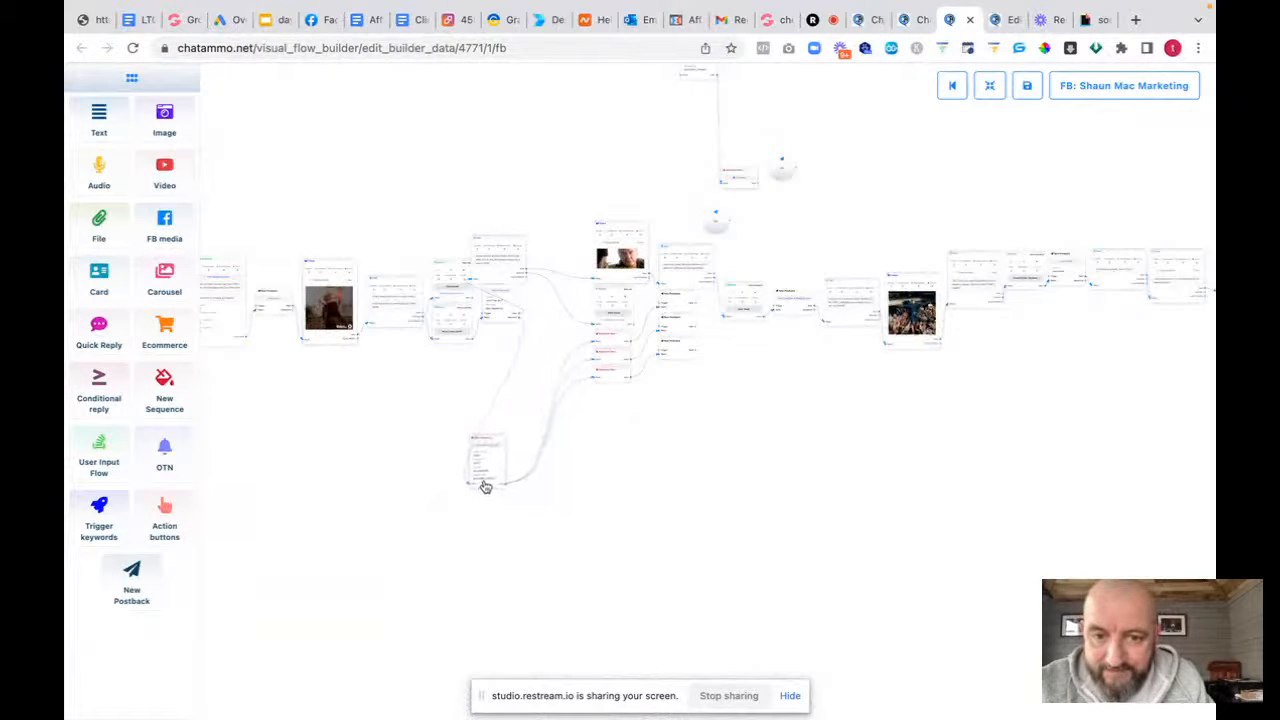
pyautogui.moveTo(622, 391); pyautogui.dragTo(569, 531)
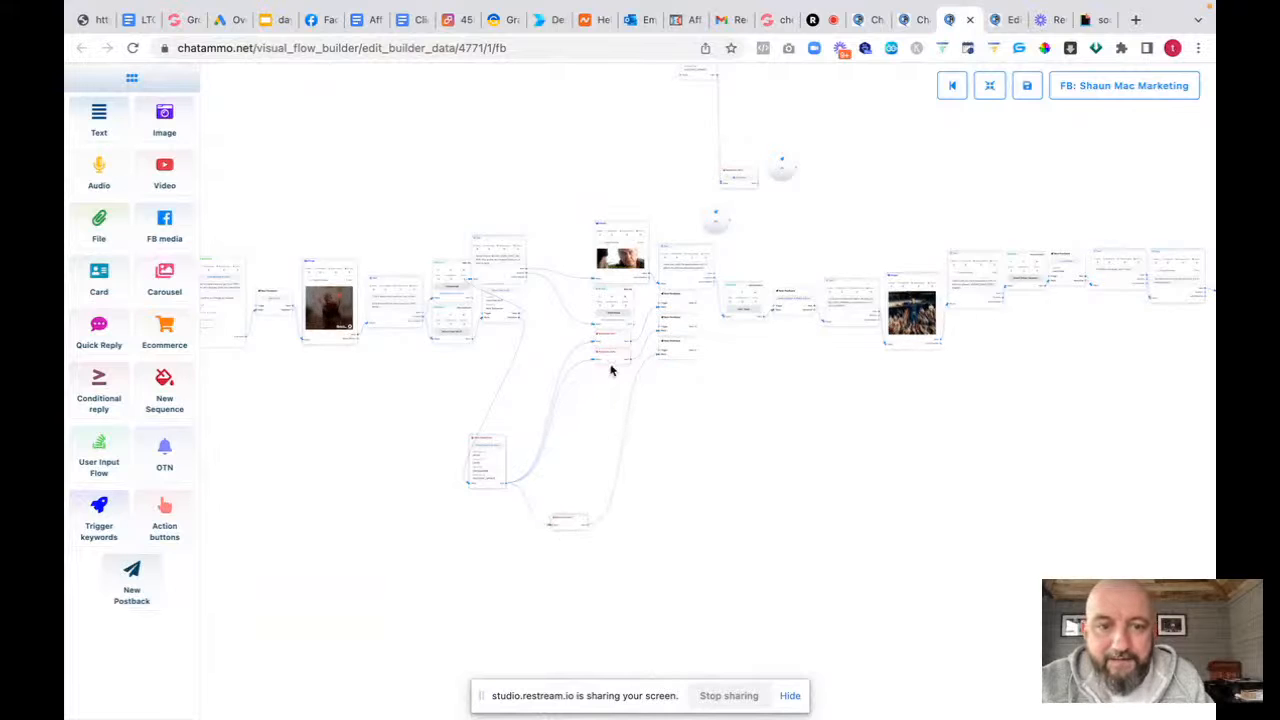
pyautogui.moveTo(609, 366); pyautogui.dragTo(570, 515)
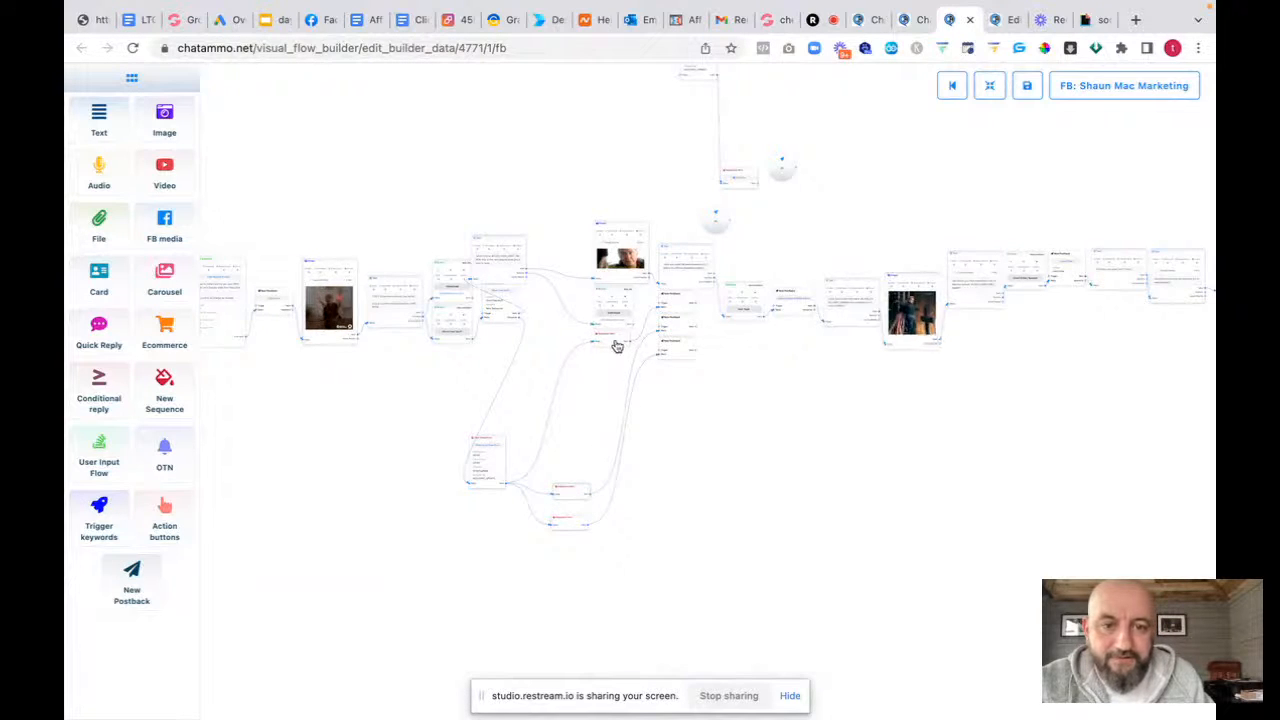
pyautogui.moveTo(617, 346); pyautogui.dragTo(566, 460)
pyautogui.moveTo(676, 357); pyautogui.dragTo(666, 534)
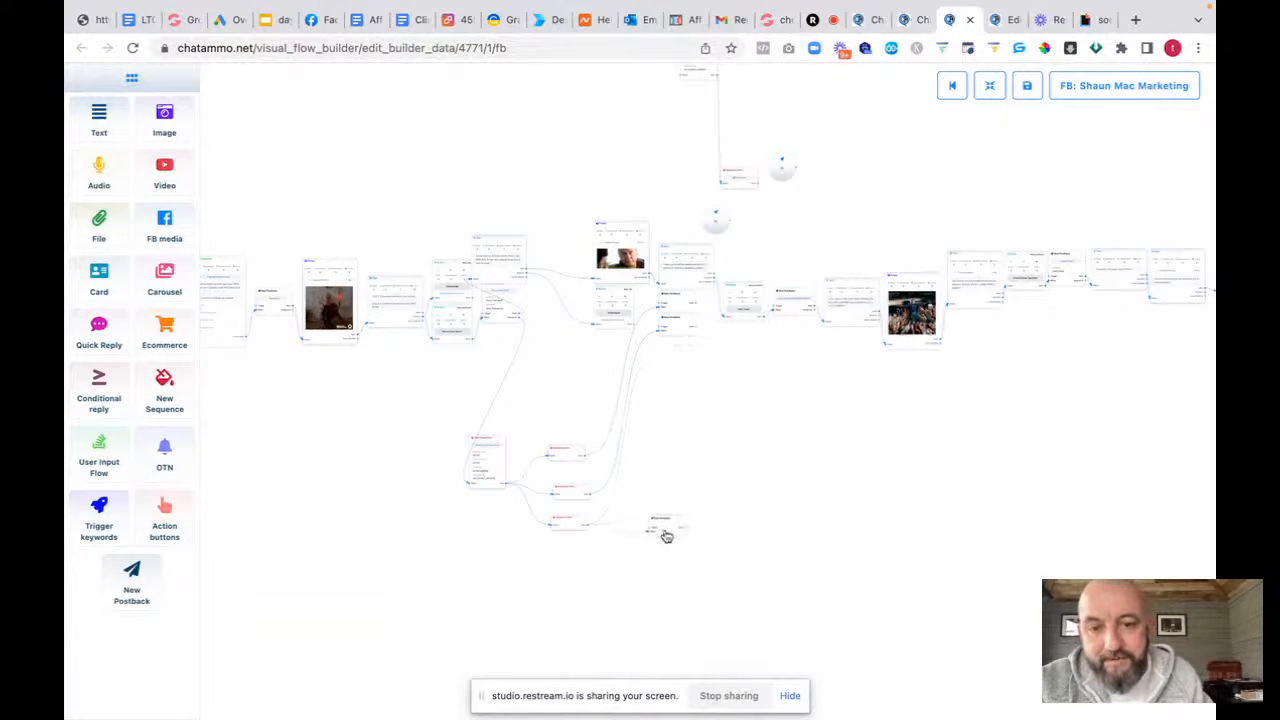
pyautogui.moveTo(677, 340); pyautogui.dragTo(672, 503)
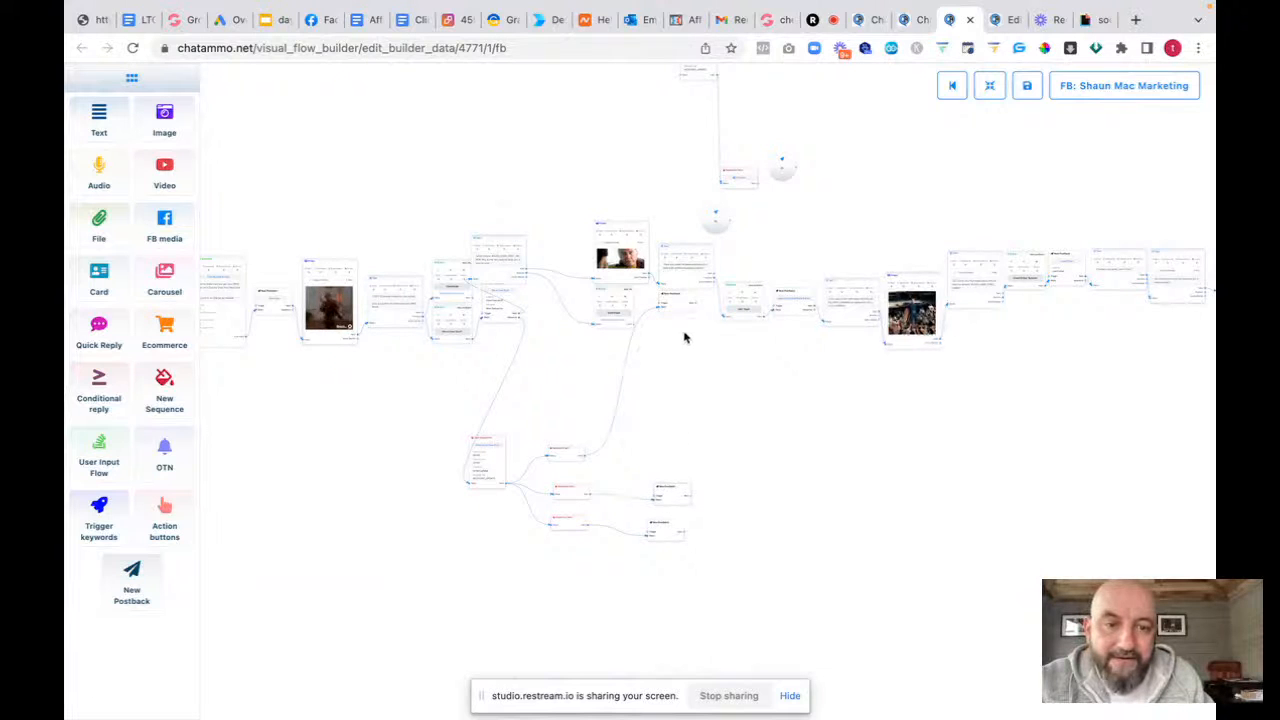
pyautogui.moveTo(674, 309); pyautogui.dragTo(663, 431)
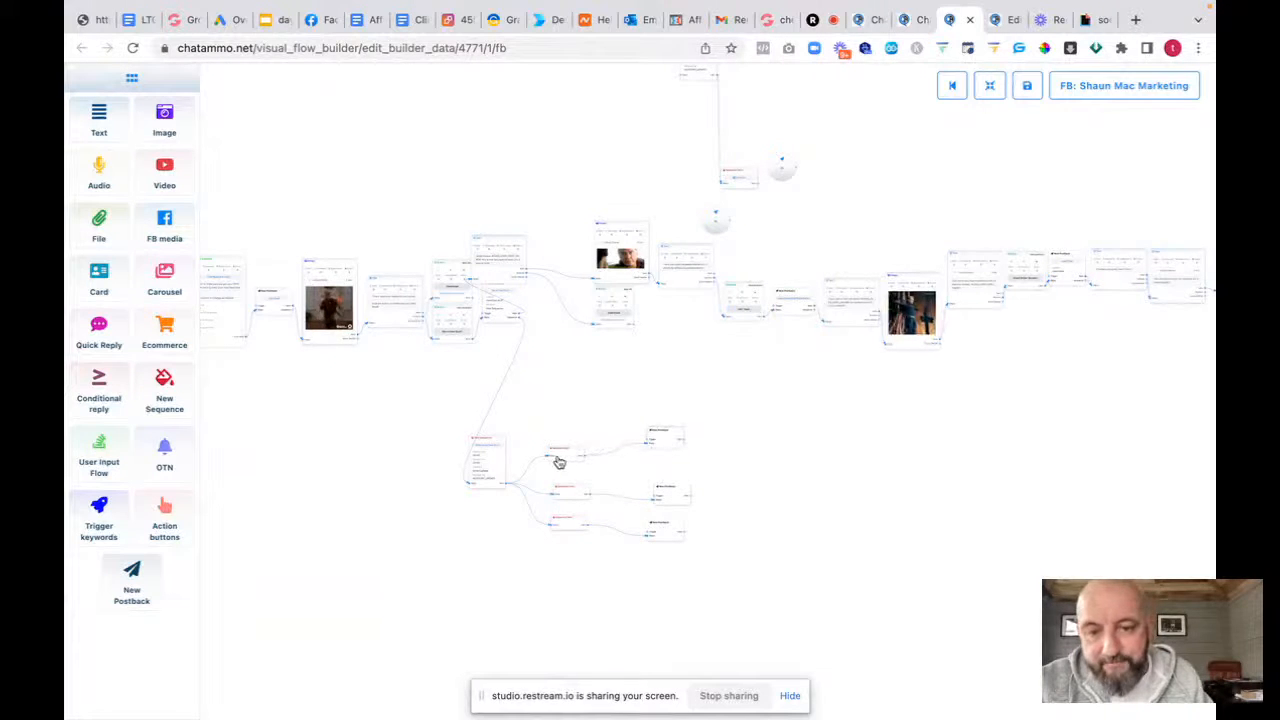
# Set the first sequence item to Promotional with a 30 mins delay and save it
pyautogui.click(736, 172)
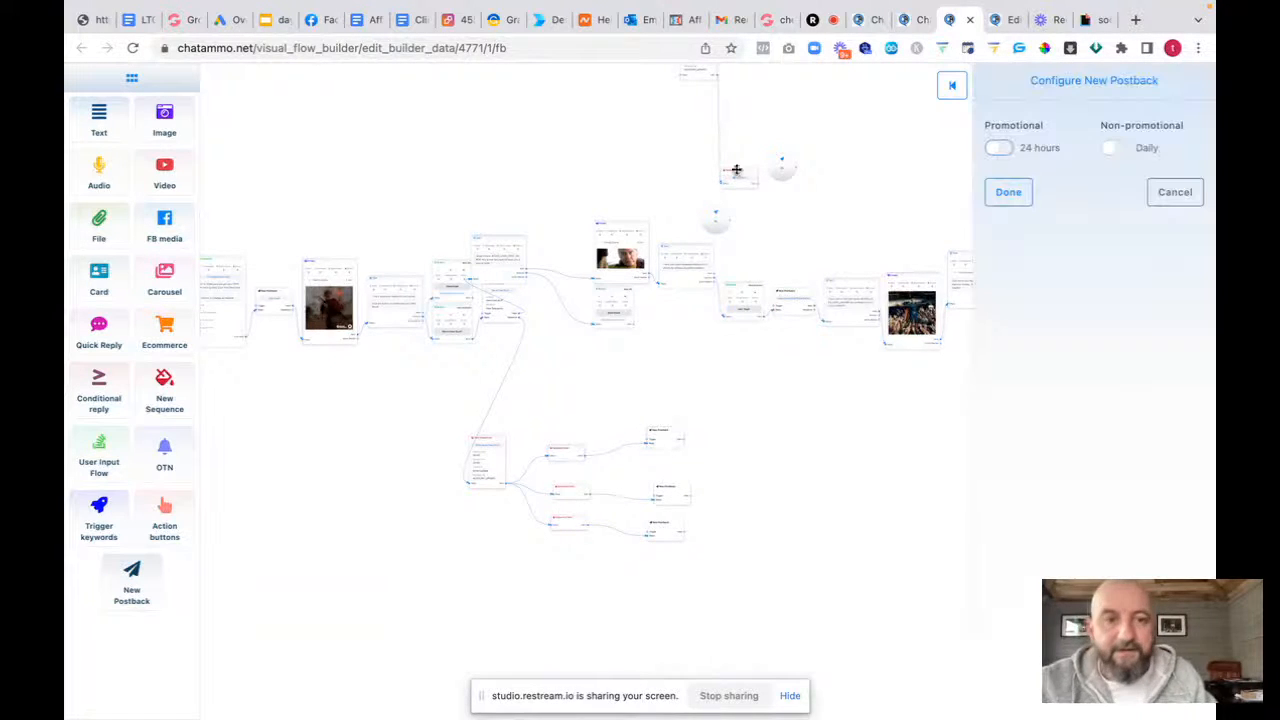
pyautogui.click(999, 148)
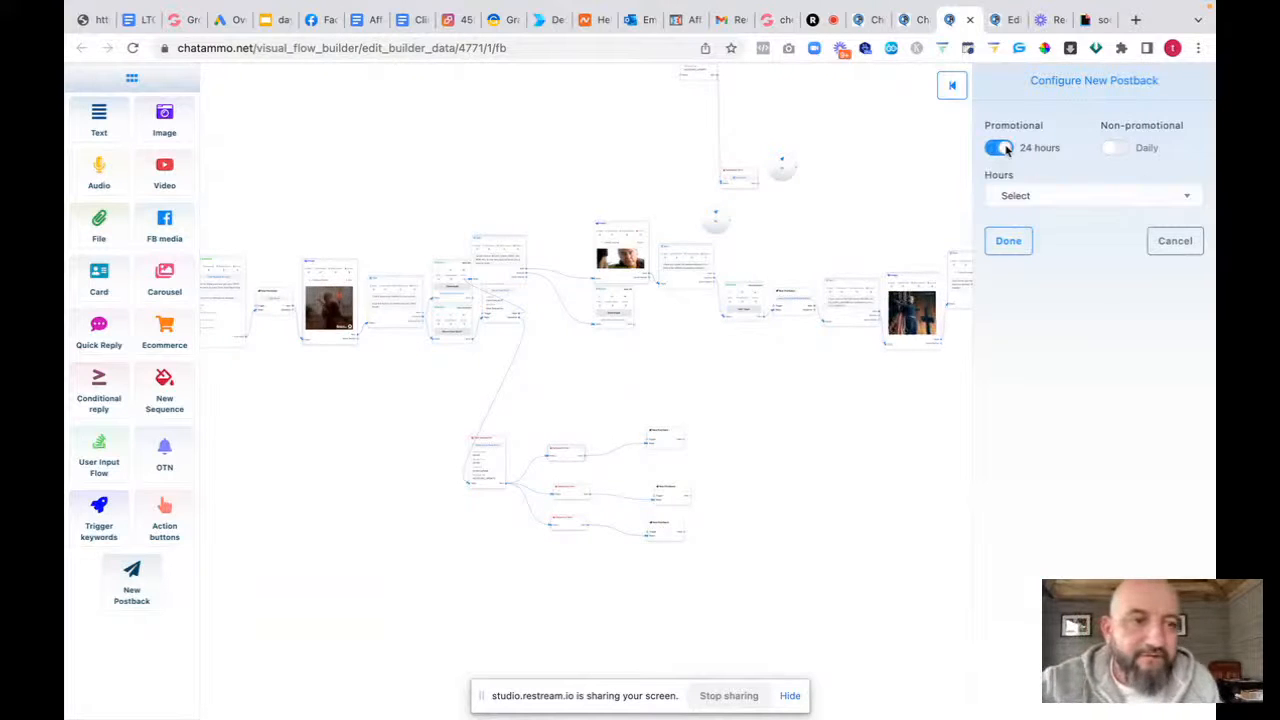
pyautogui.click(1030, 197)
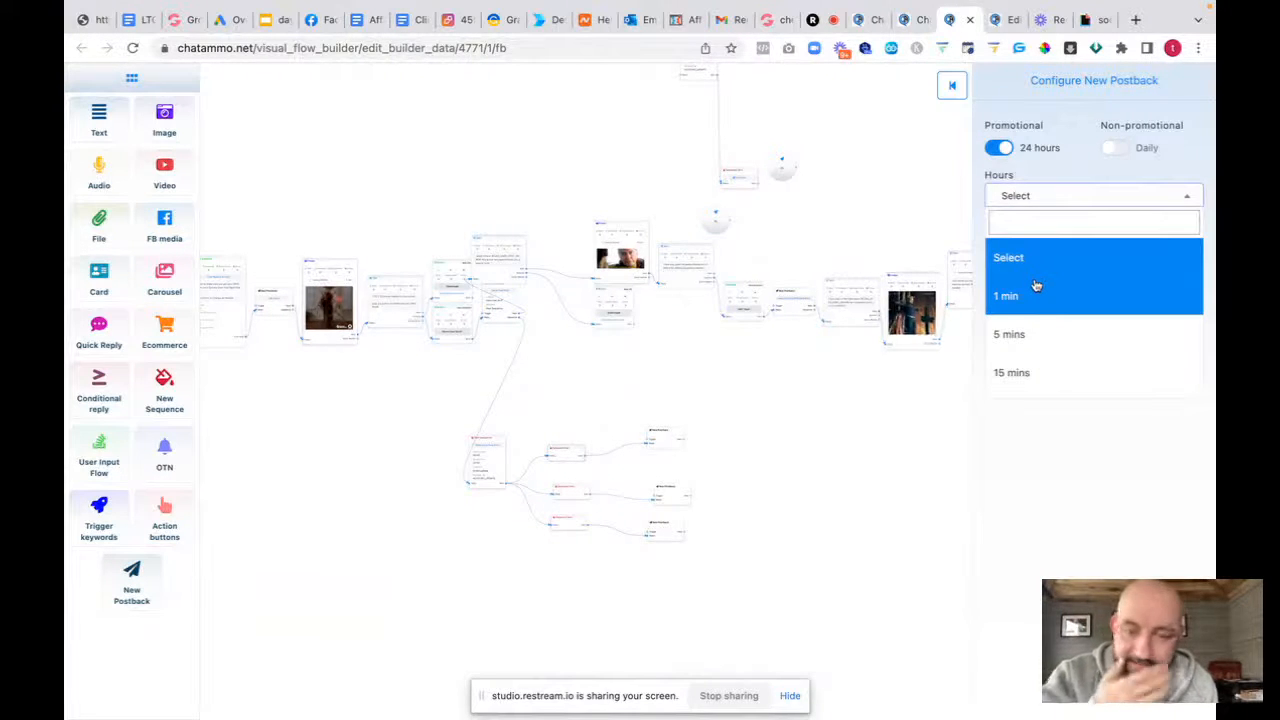
pyautogui.scroll(-3, 1036, 288)
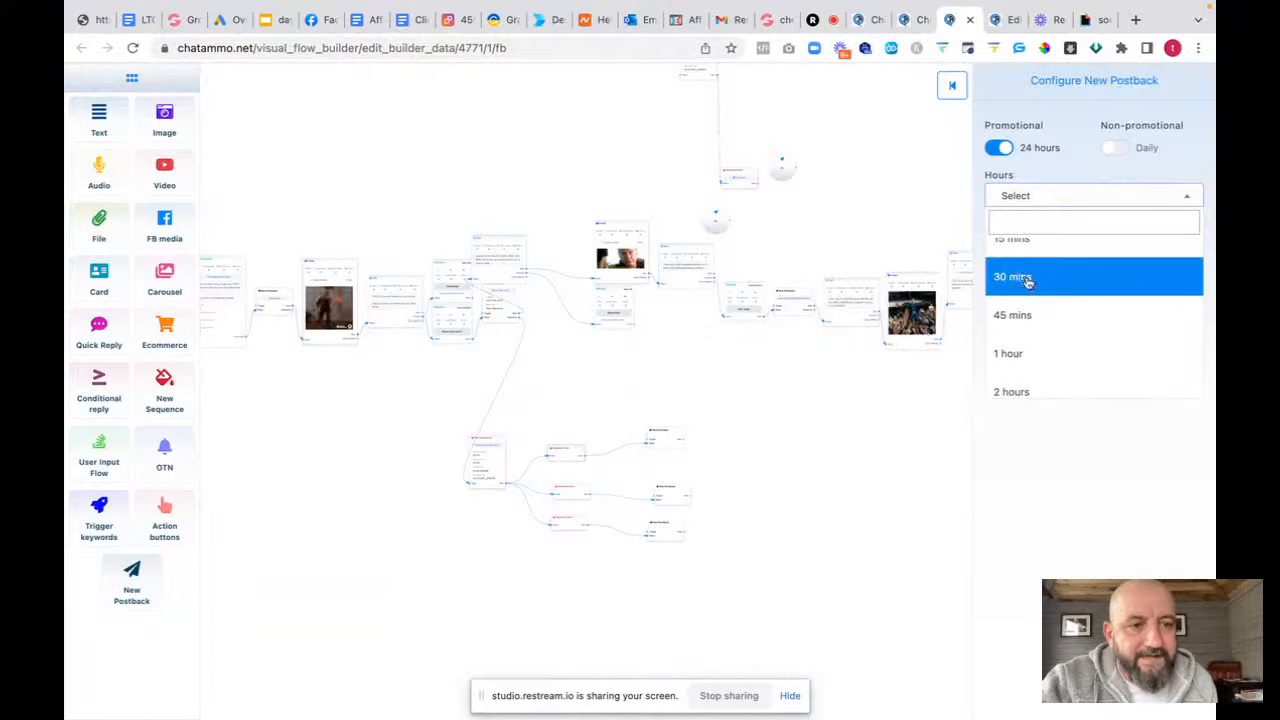
pyautogui.click(1020, 278)
pyautogui.click(1007, 241)
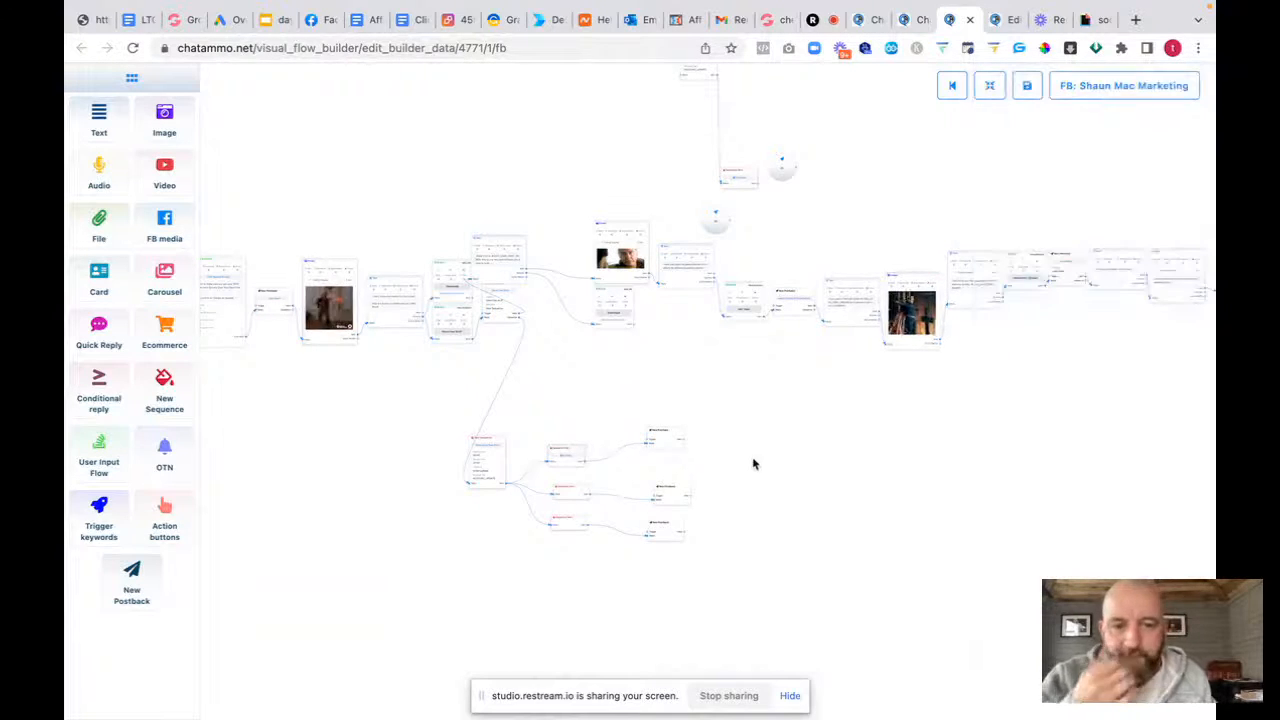
# Title the postback after the 30-minute sequence item 'Save Chatammo?'
pyautogui.doubleClick(669, 446)
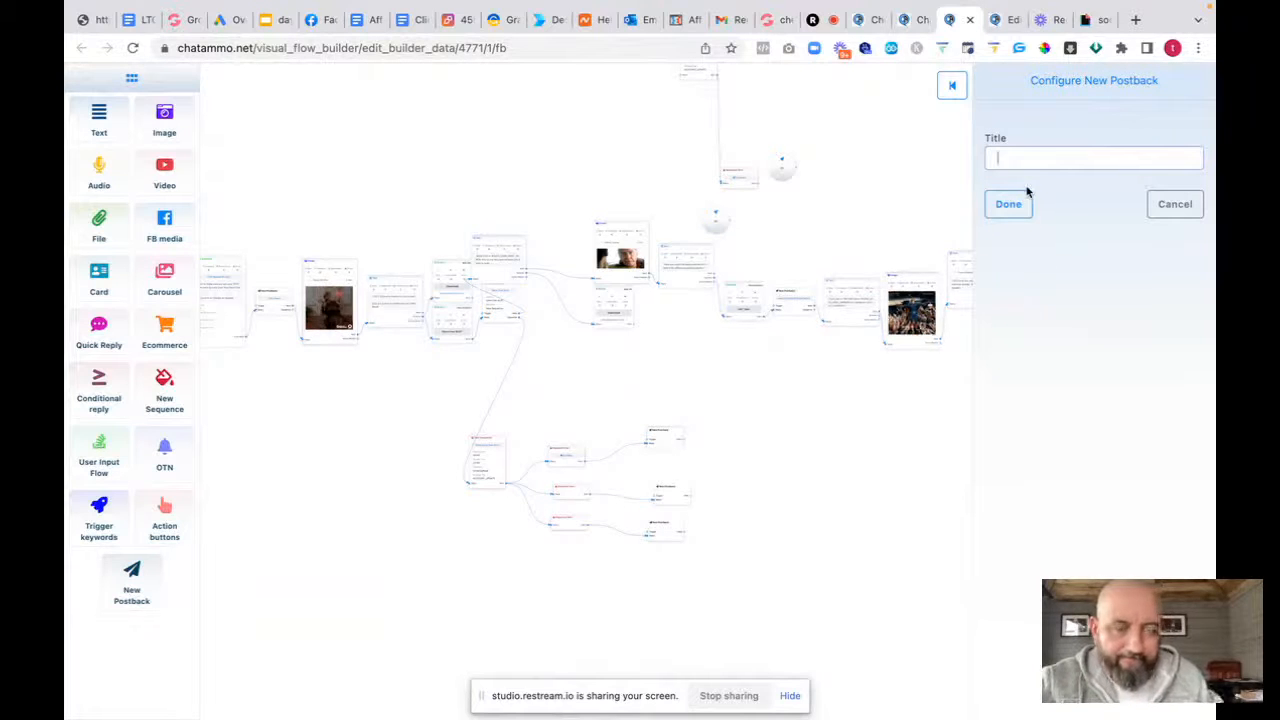
pyautogui.write('Did')
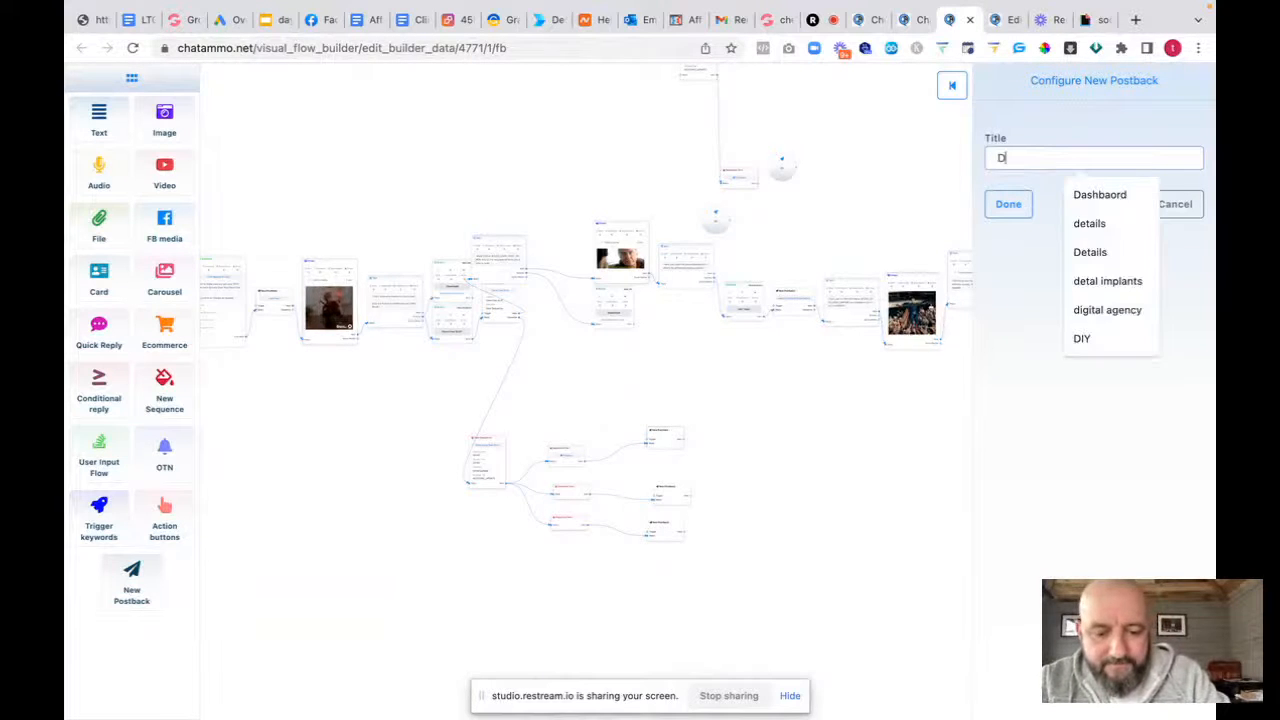
pyautogui.press('BackSpace')
pyautogui.press('BackSpace')
pyautogui.press('BackSpace')
pyautogui.press('BackSpace')
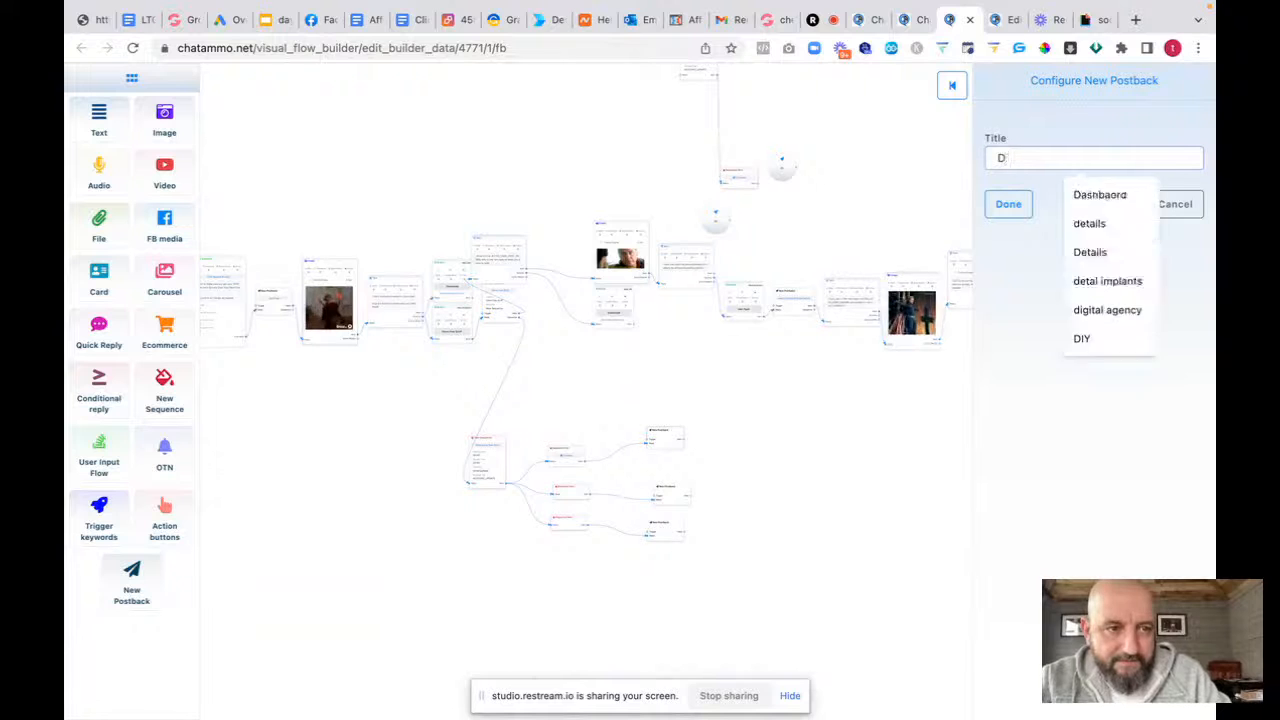
pyautogui.write('Sewe chatammo?')
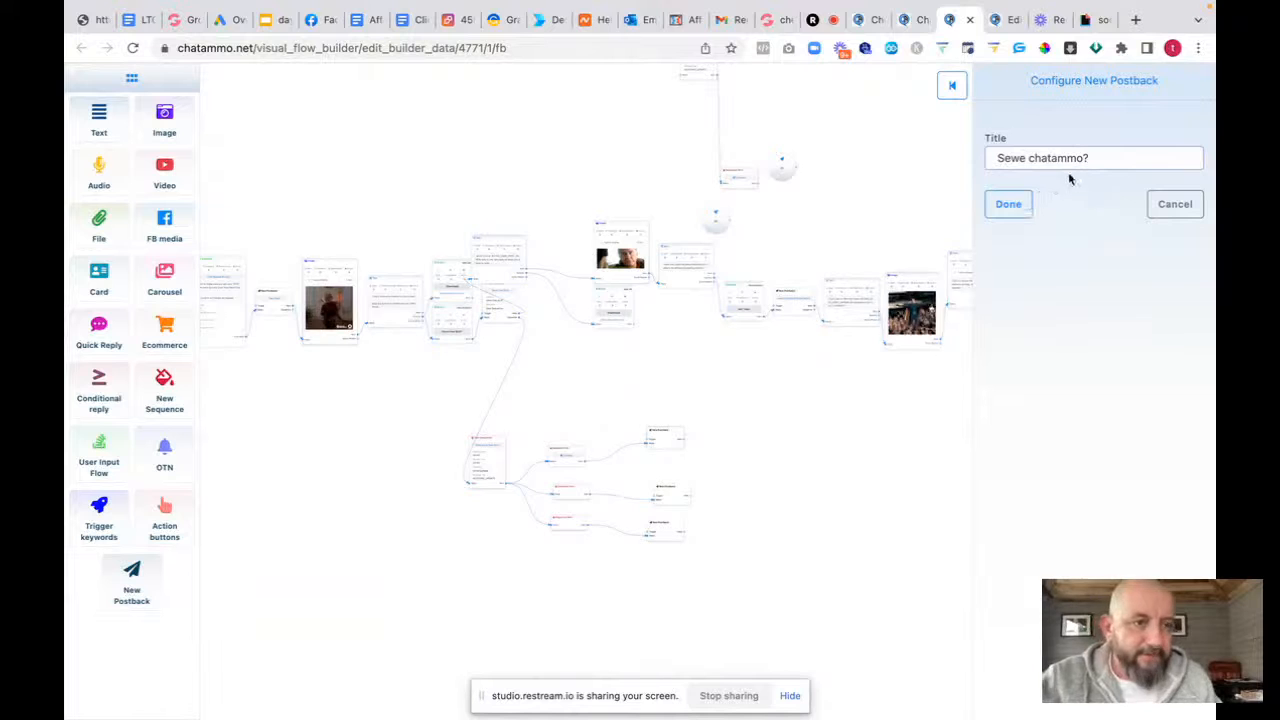
pyautogui.click(1008, 204)
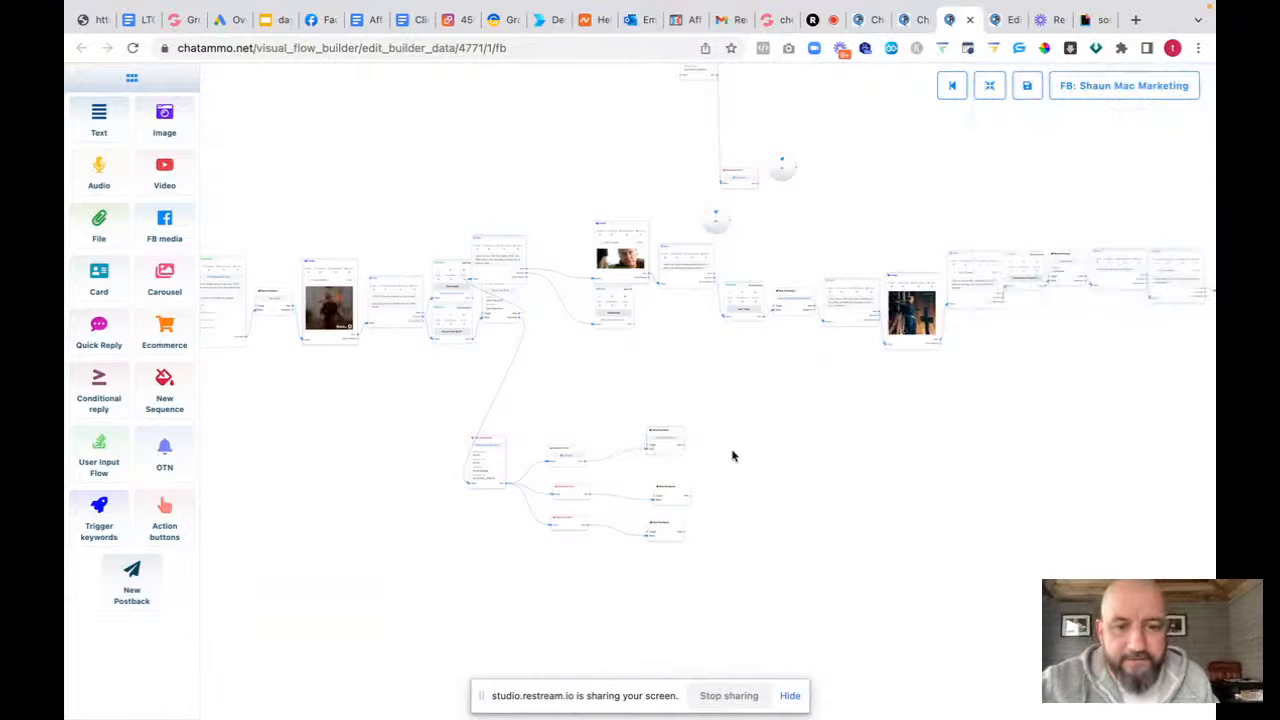
pyautogui.scroll(5, 707, 450)
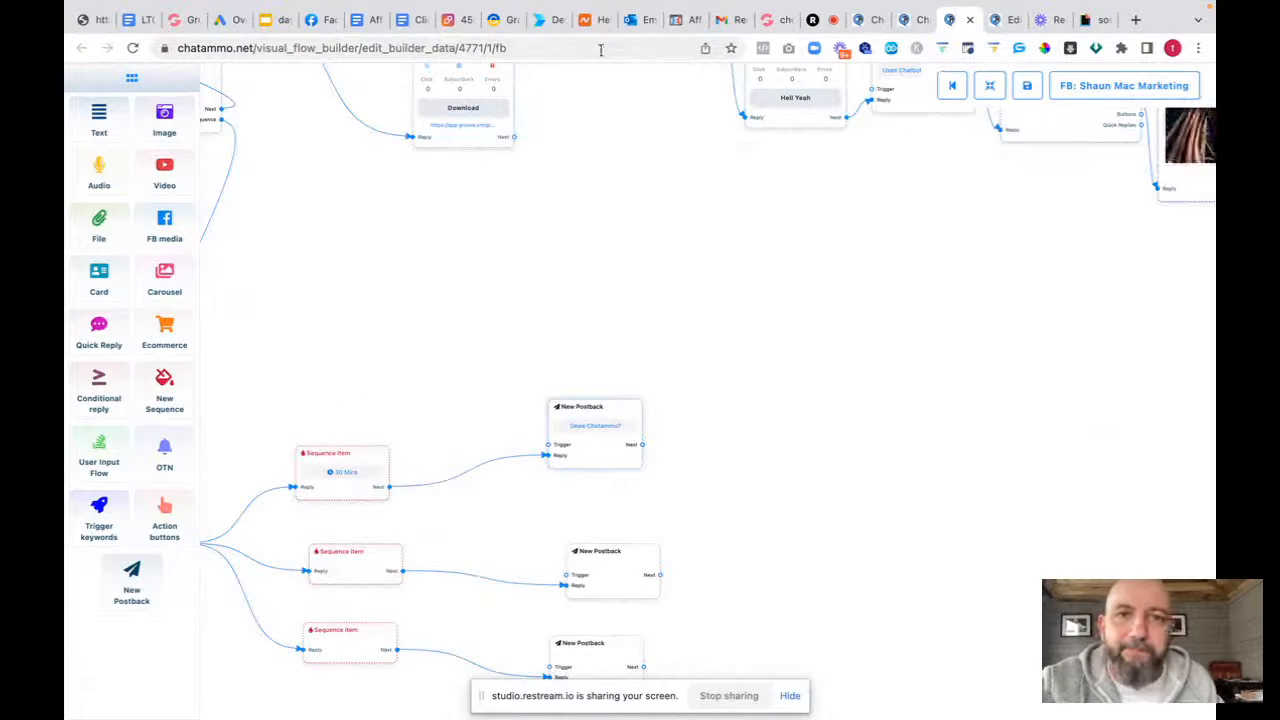
# In a new tab, search your own YouTube channel for 'best marketing software'
pyautogui.click(1135, 19)
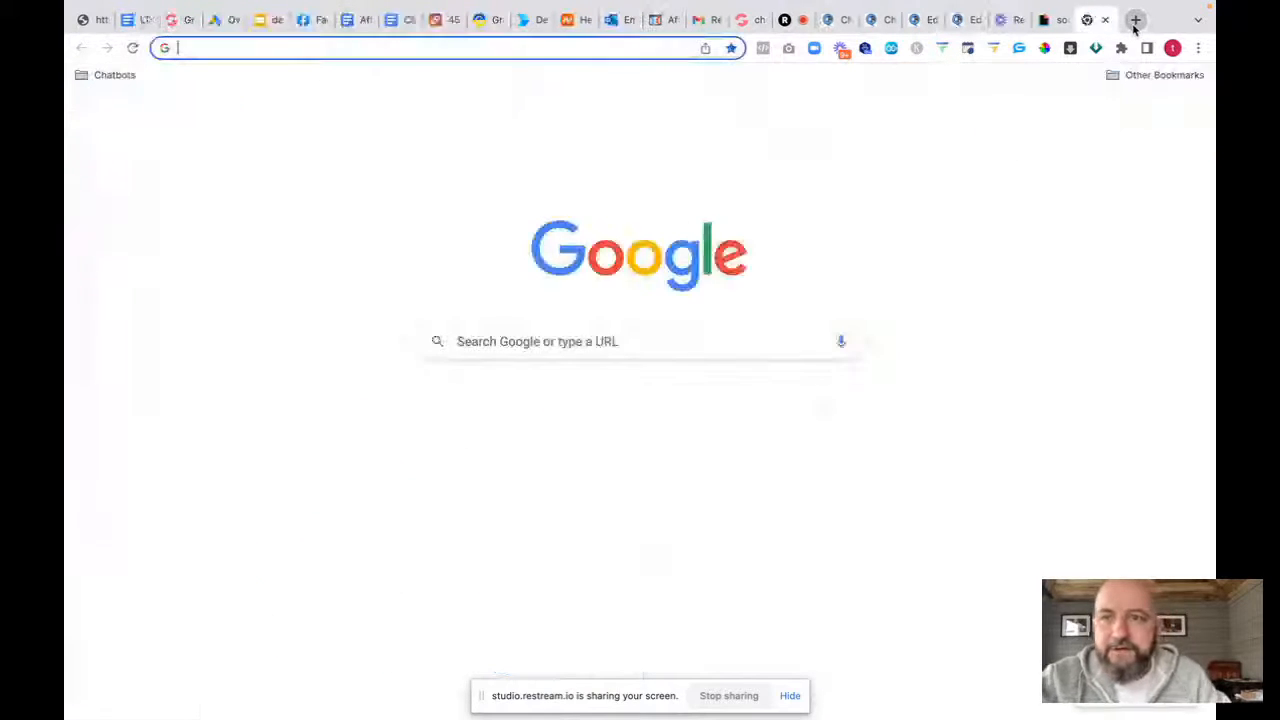
pyautogui.write('youtube.')
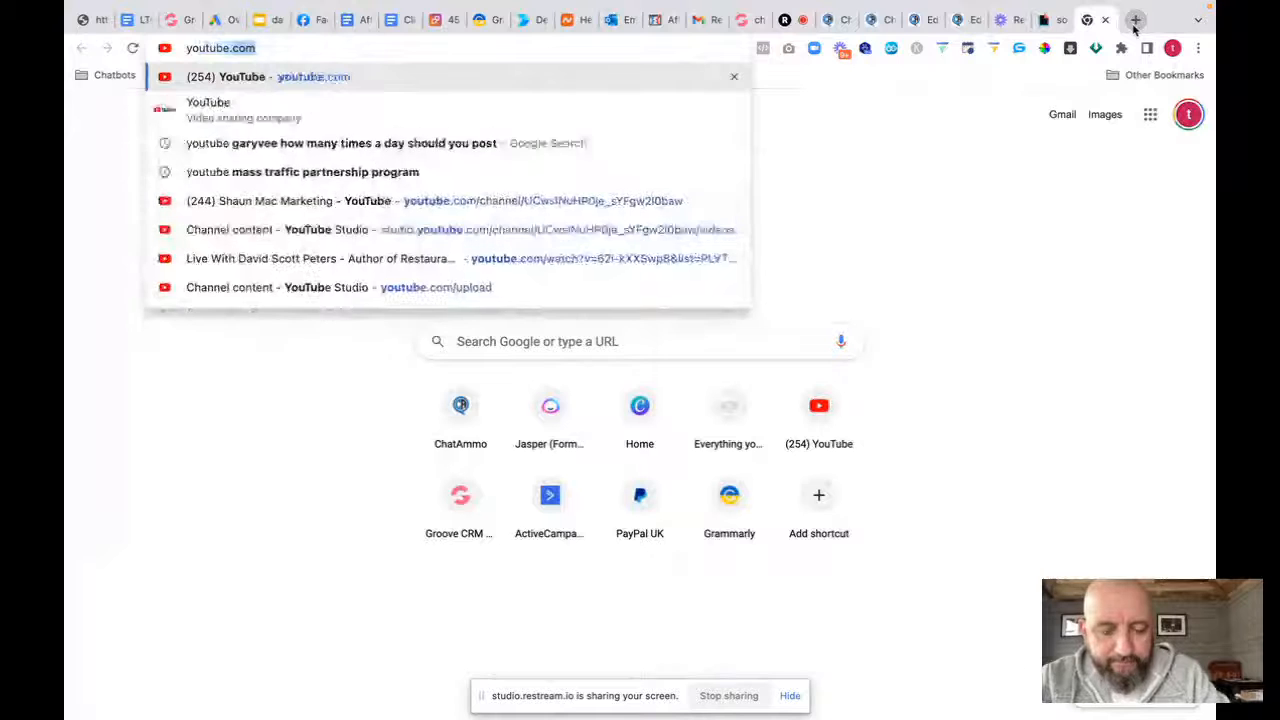
pyautogui.write('com')
pyautogui.press('Return')
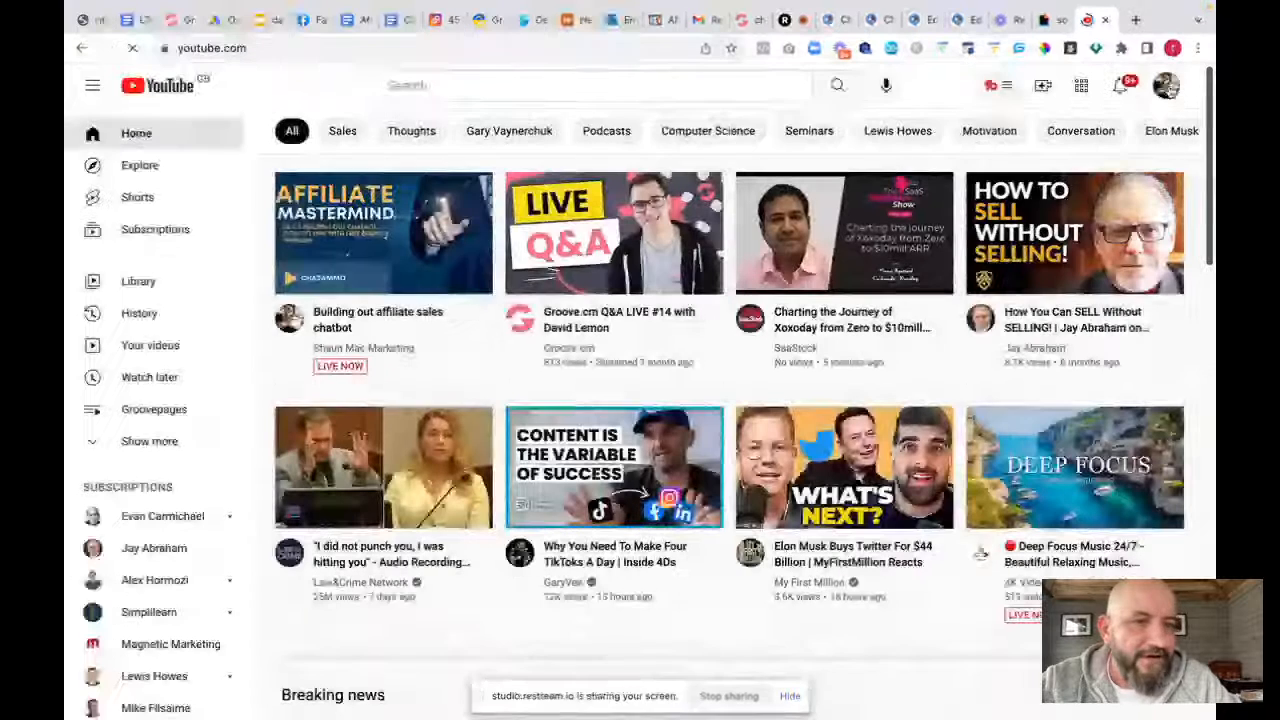
pyautogui.click(1166, 85)
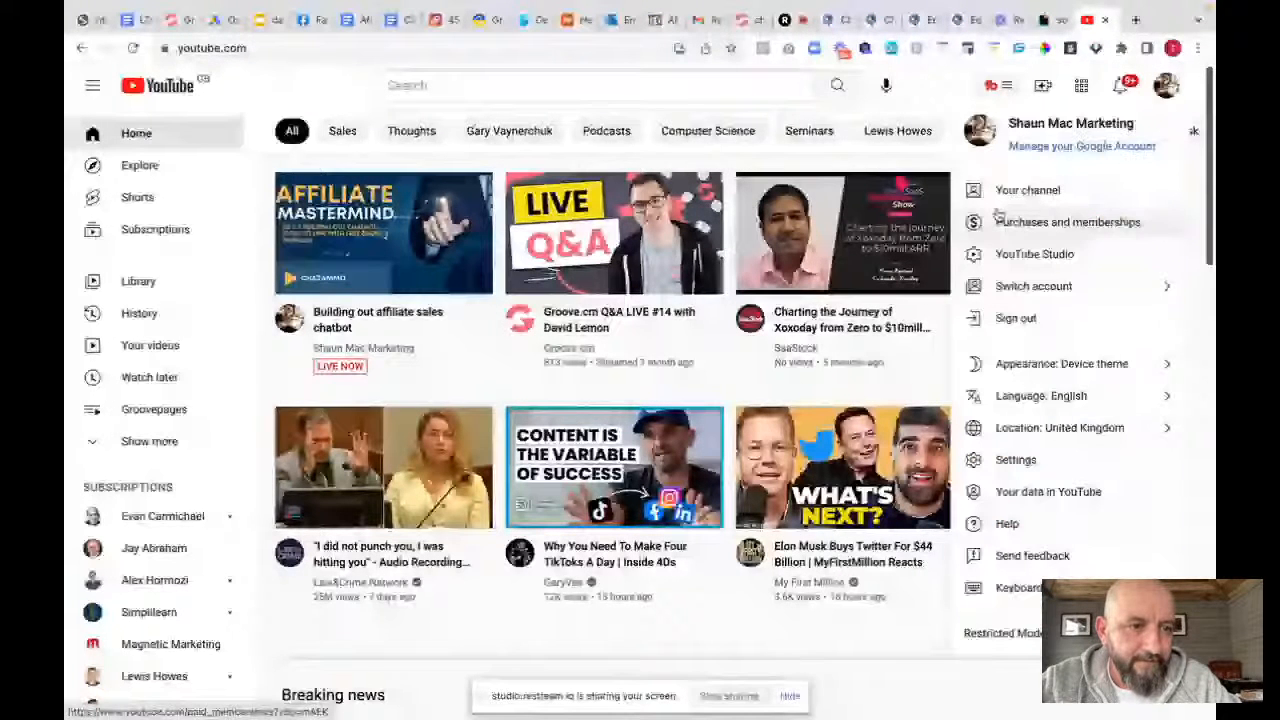
pyautogui.click(1010, 190)
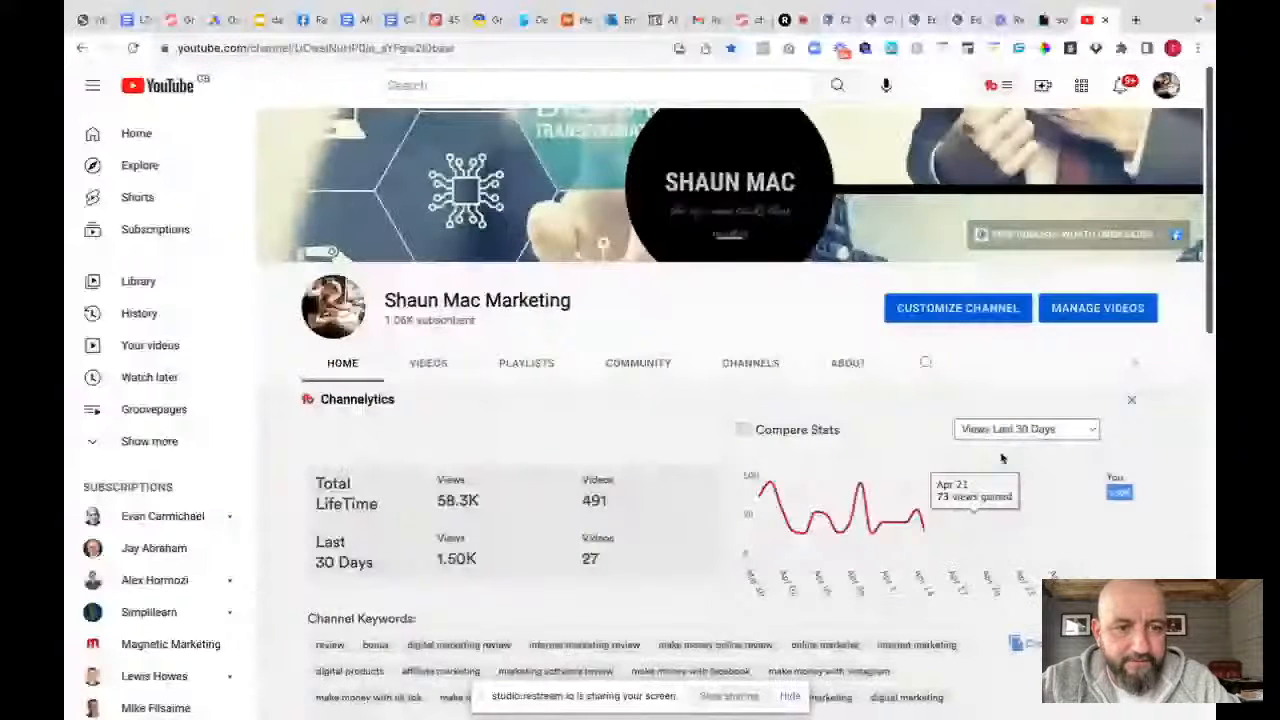
pyautogui.click(928, 363)
pyautogui.write('be')
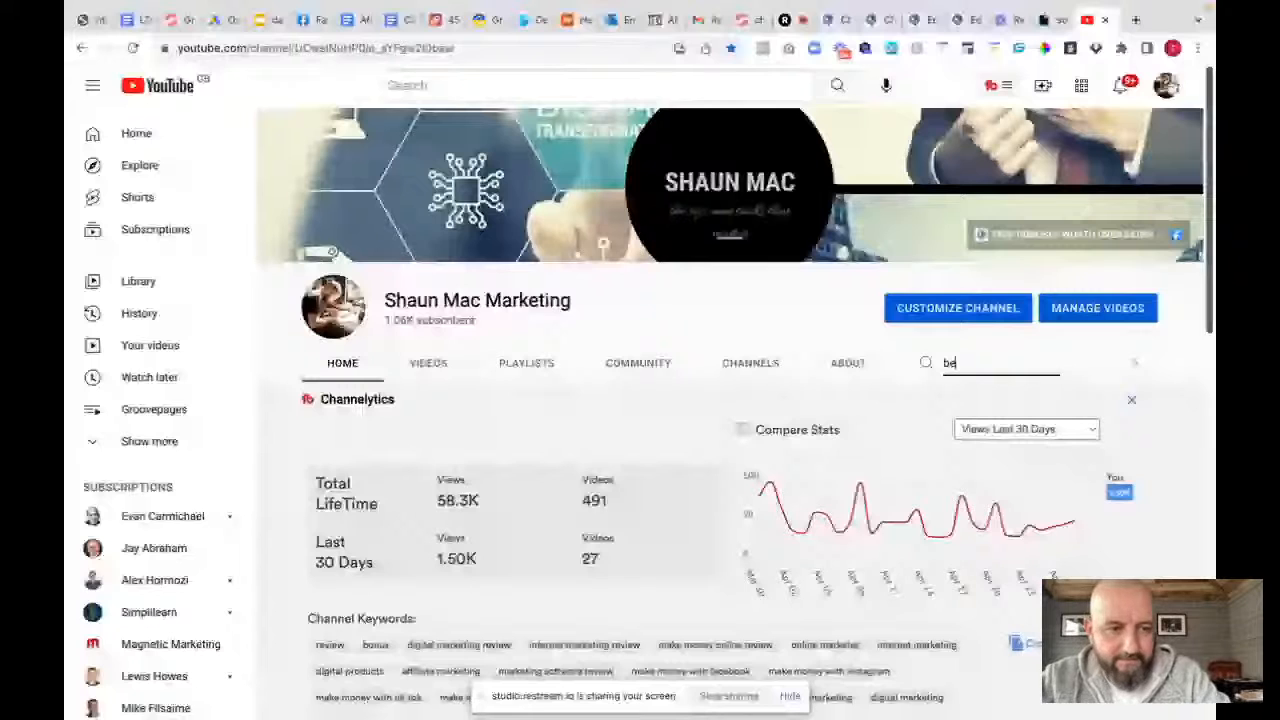
pyautogui.write('st marketing soft')
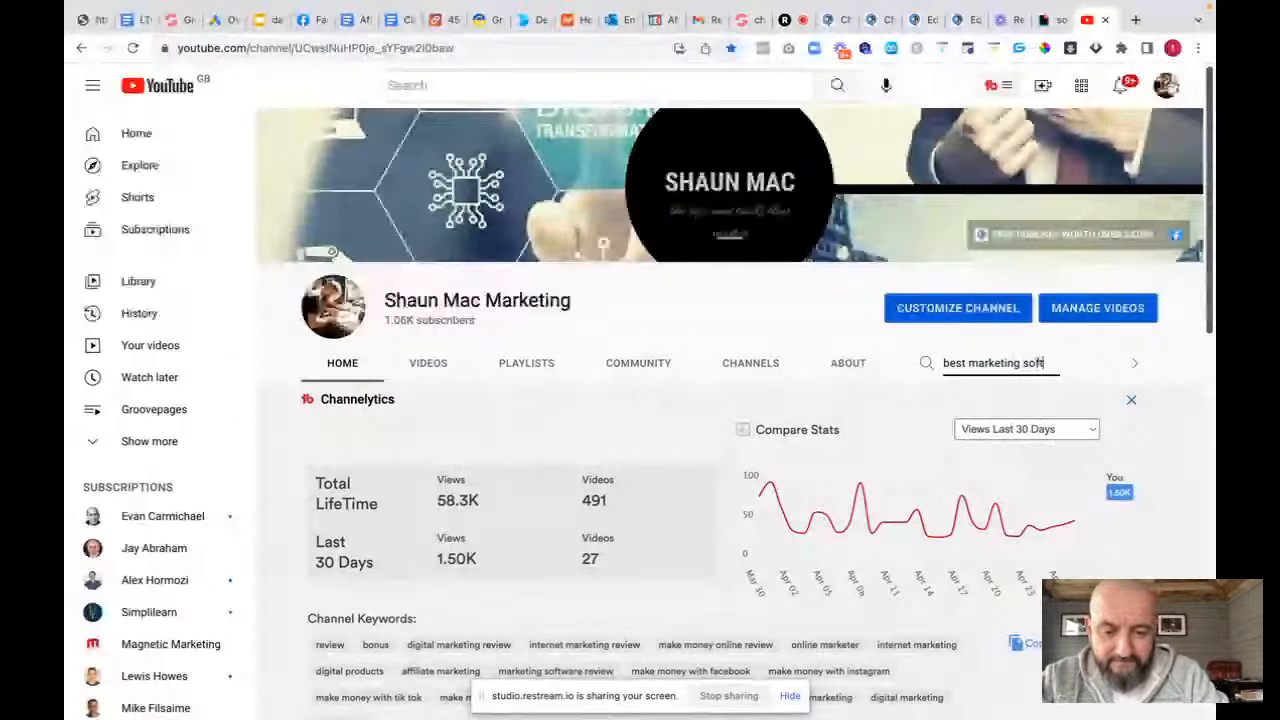
pyautogui.write('ware')
pyautogui.press('Return')
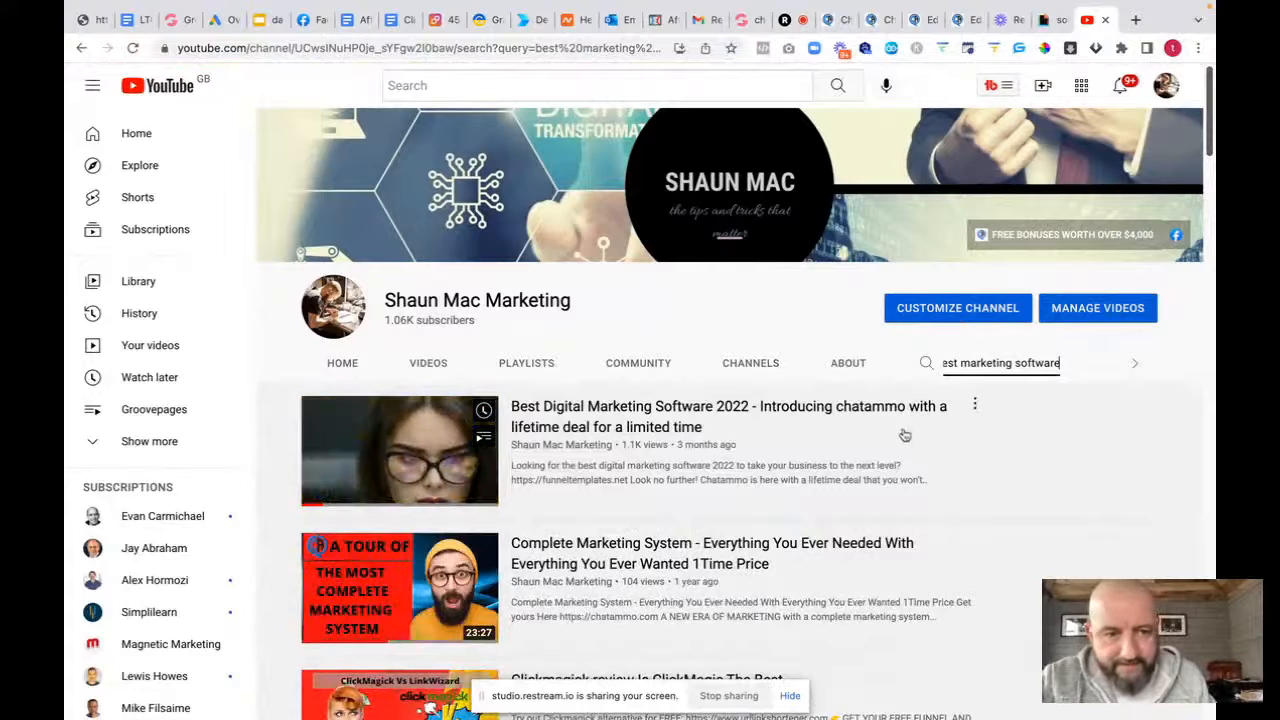
# Open the Best Digital Marketing Software 2022 video and copy its share link
pyautogui.click(976, 405)
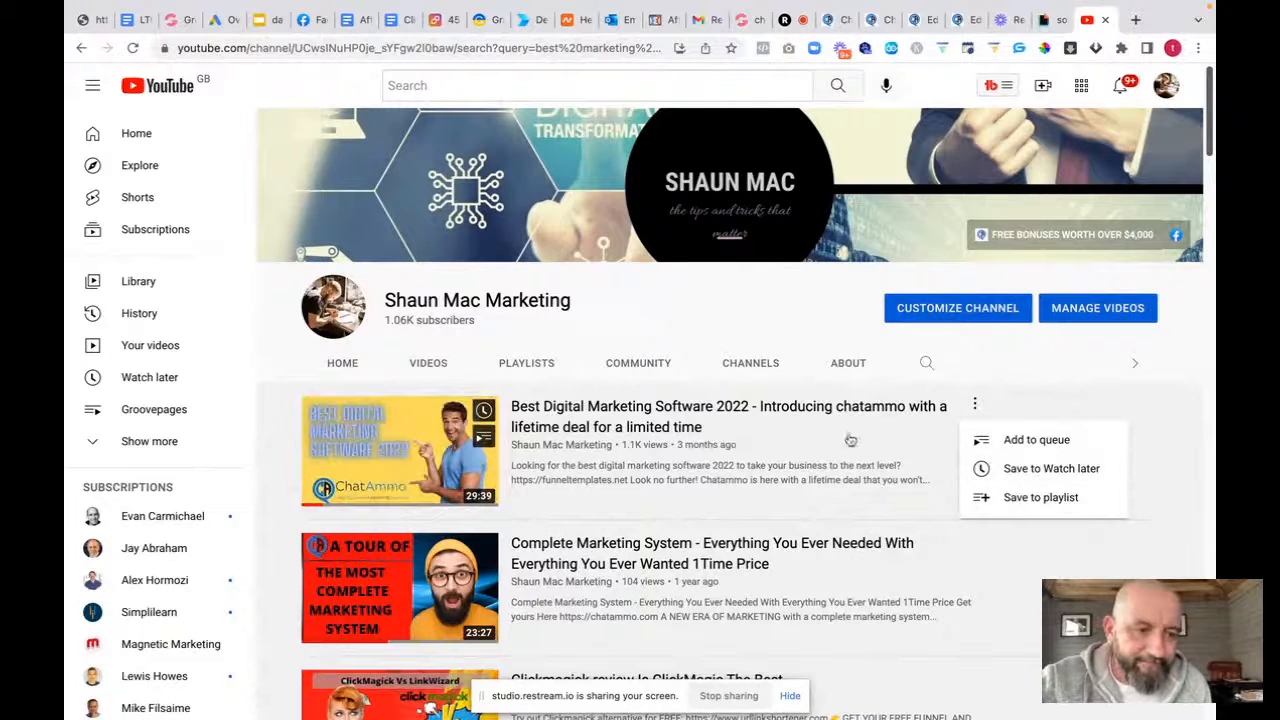
pyautogui.click(556, 411)
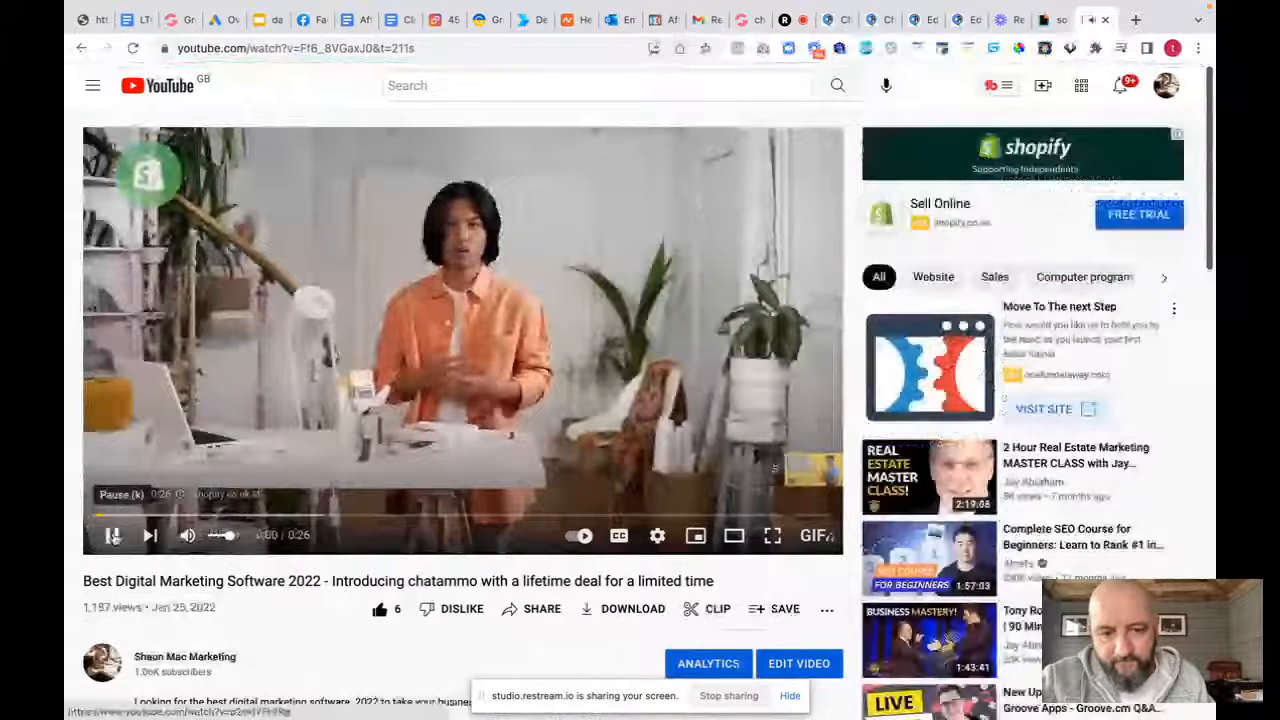
pyautogui.click(112, 535)
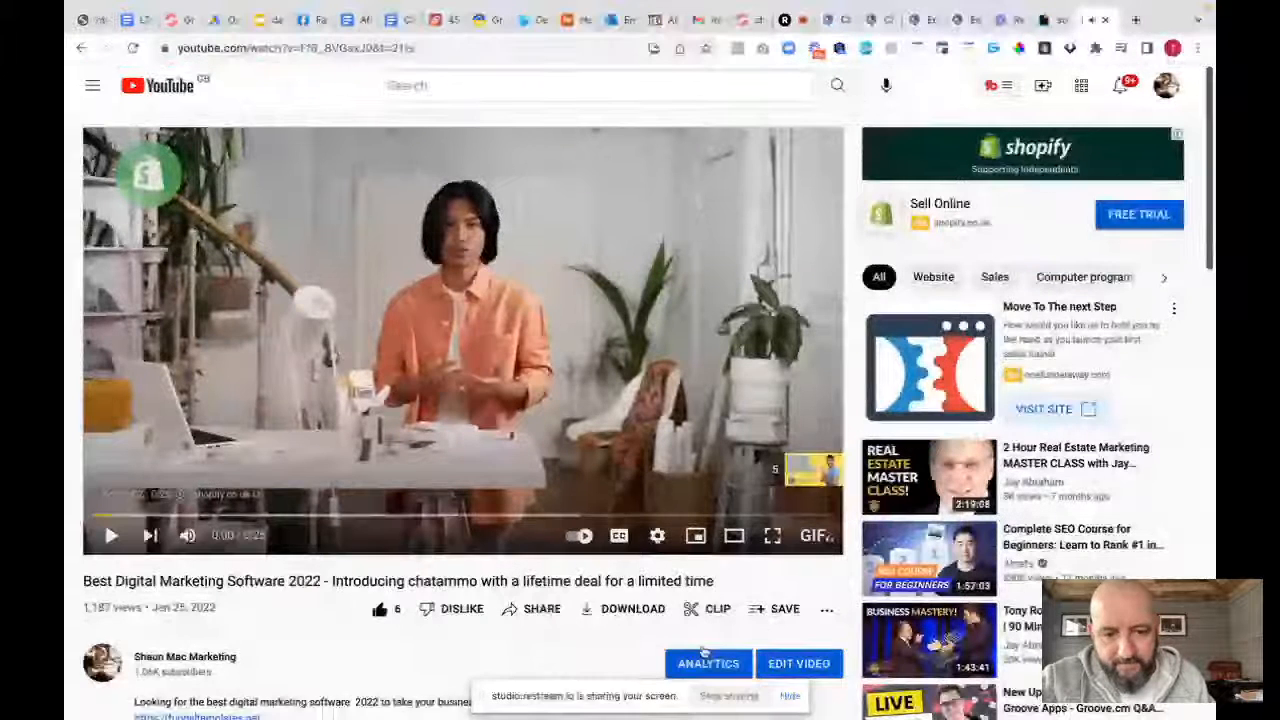
pyautogui.click(540, 612)
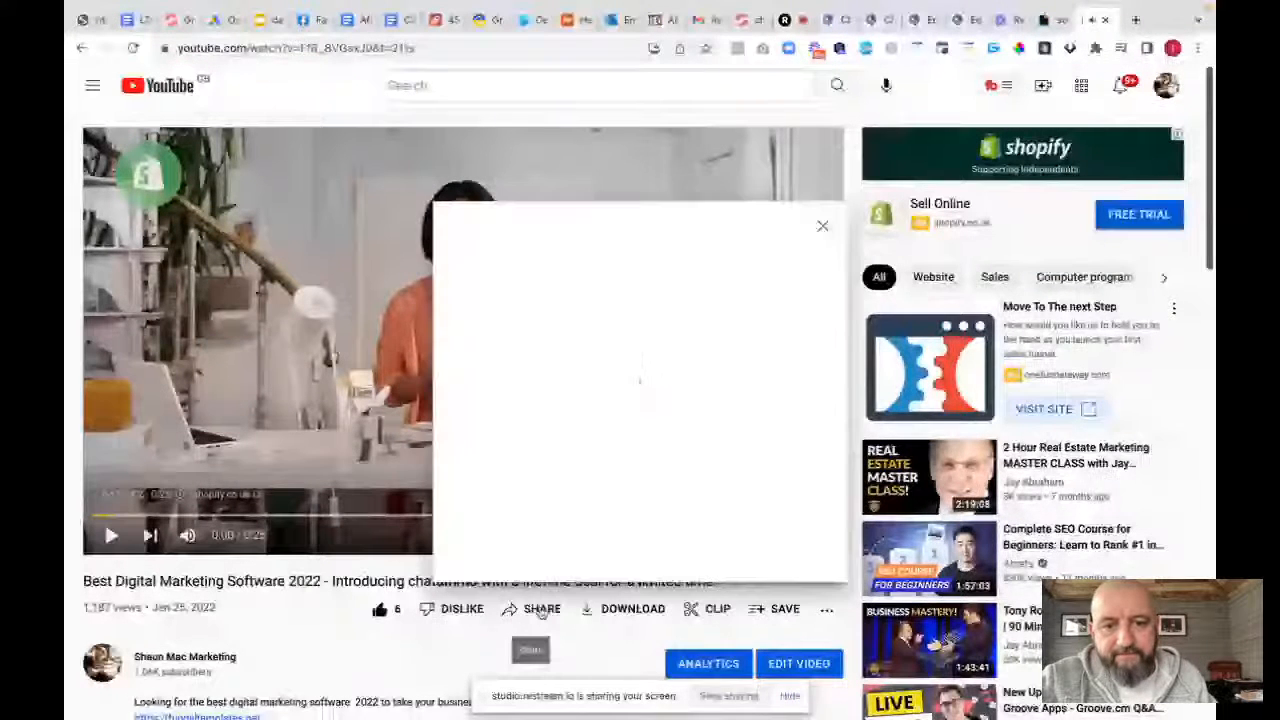
pyautogui.click(785, 480)
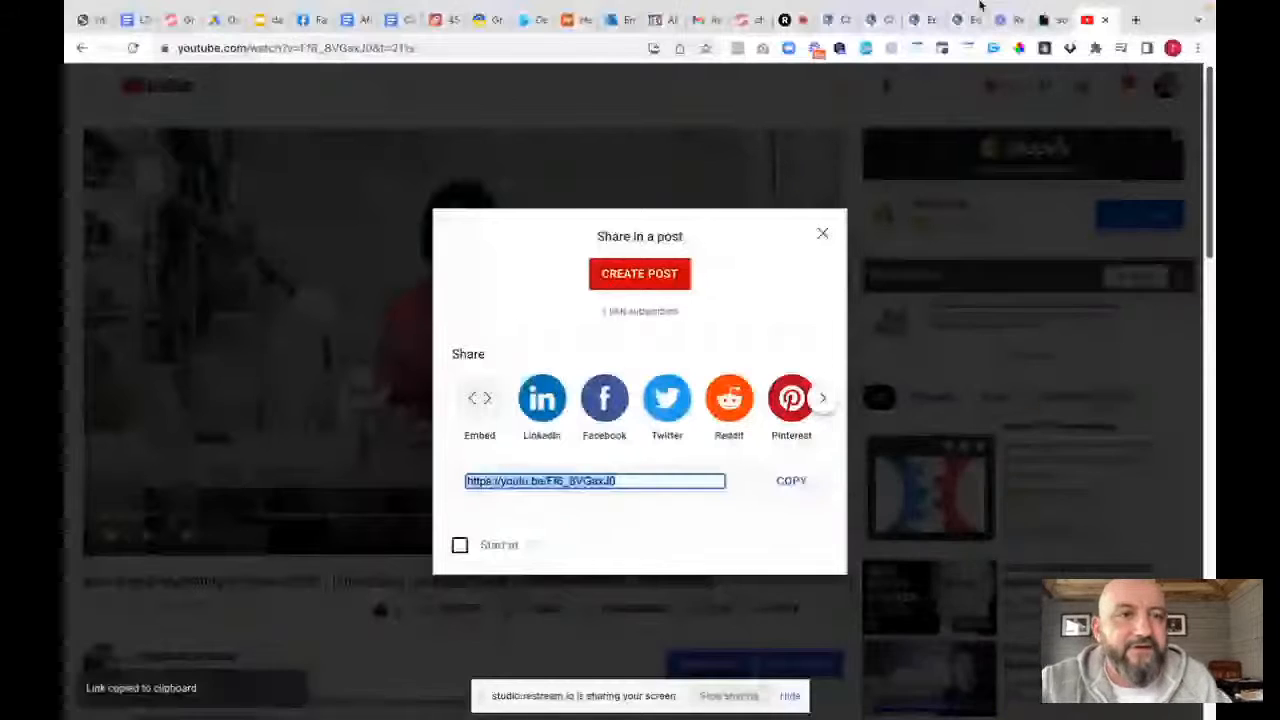
pyautogui.click(915, 19)
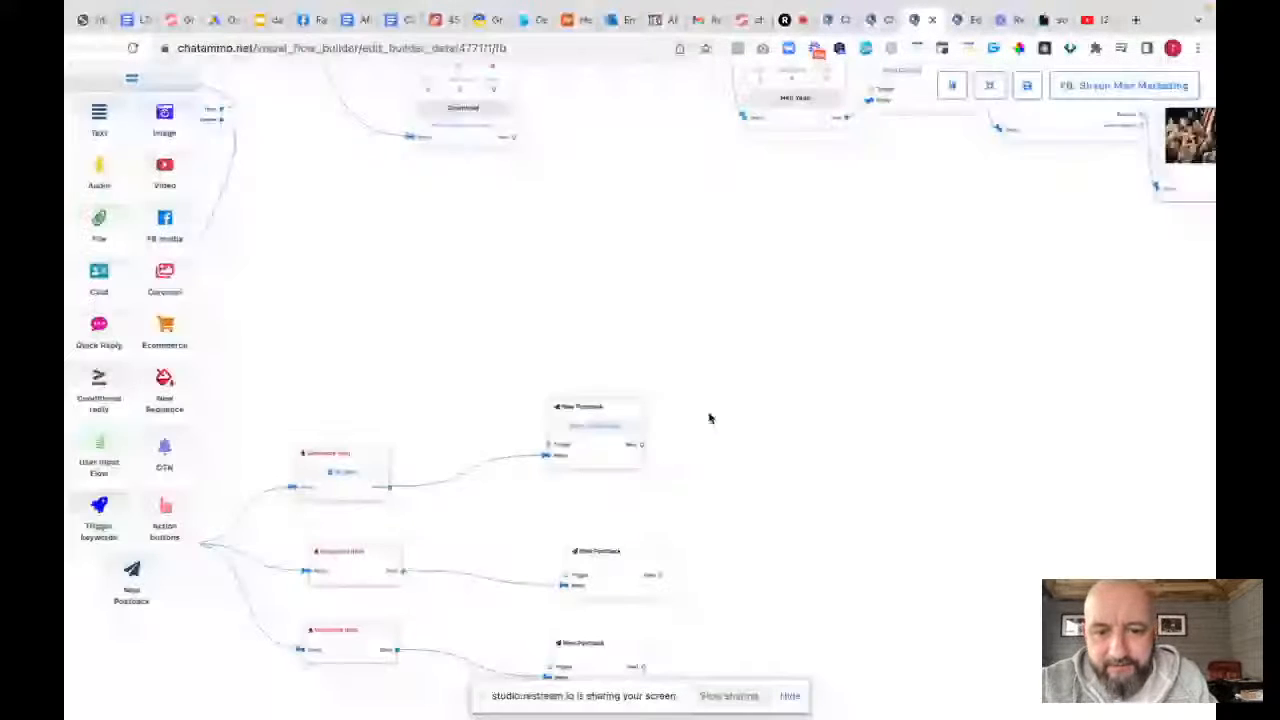
# Add a Text reply: 'Hey #LEAD_USER_FIRST_NAME#, did you manage to check out the awesomeness of chatammo?'
pyautogui.moveTo(597, 444); pyautogui.dragTo(674, 360)
pyautogui.click(698, 378)
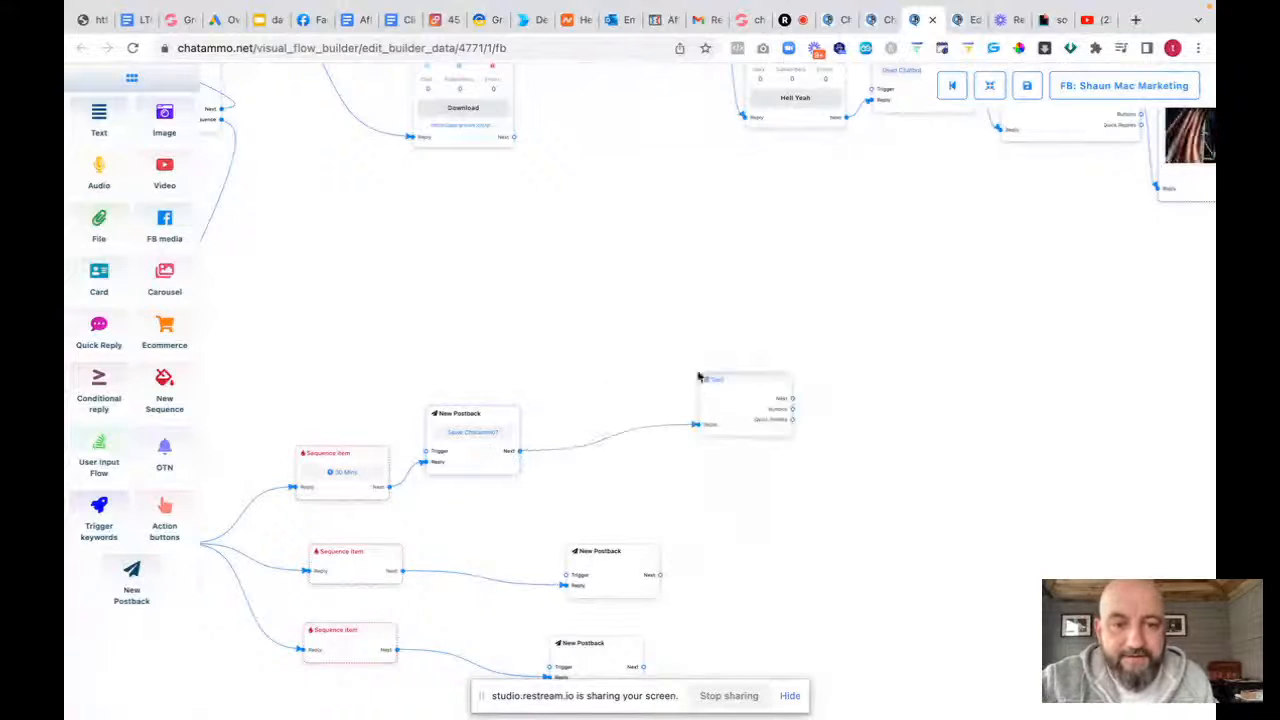
pyautogui.moveTo(746, 417); pyautogui.dragTo(572, 422)
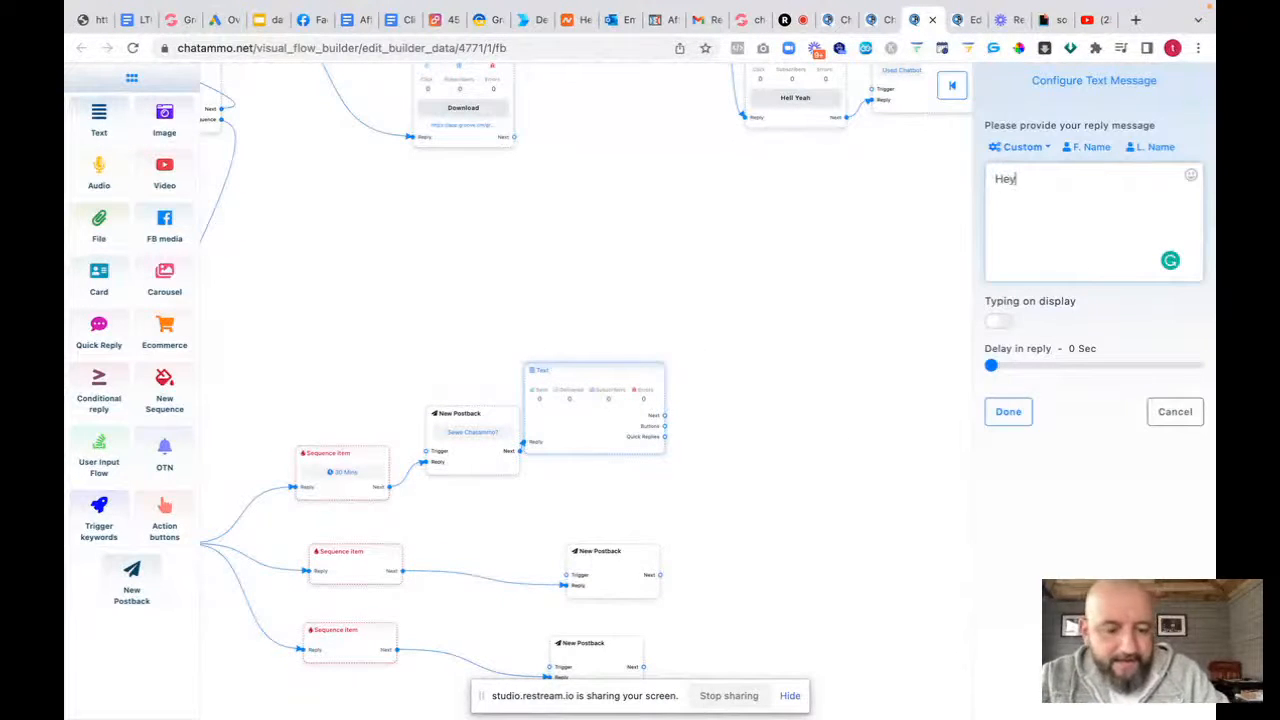
pyautogui.click(1088, 147)
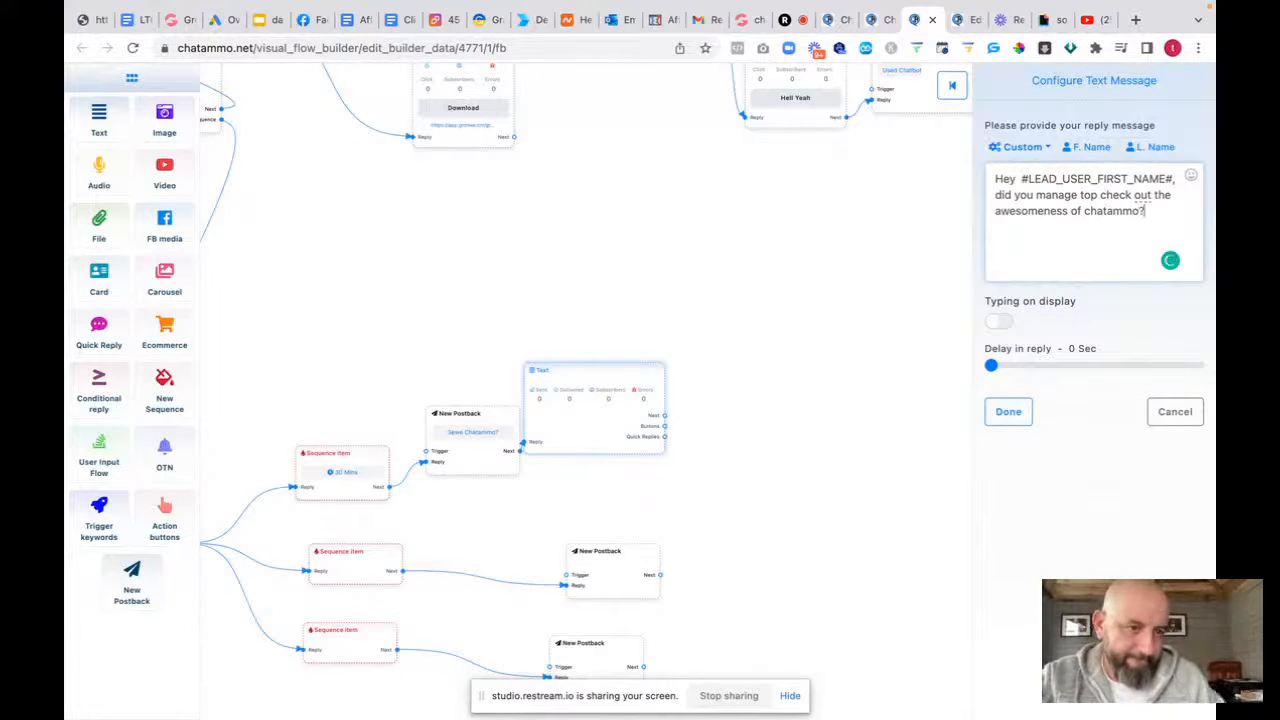
pyautogui.click(1088, 196)
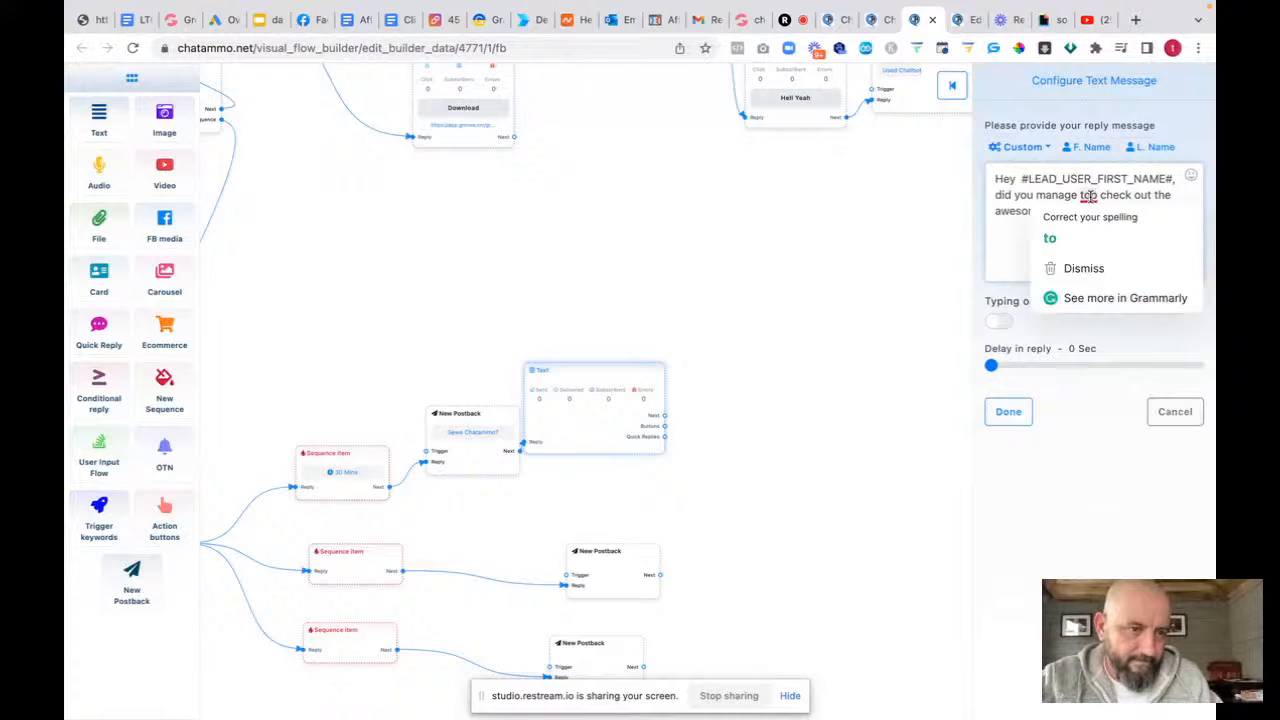
pyautogui.click(1068, 240)
pyautogui.click(1012, 413)
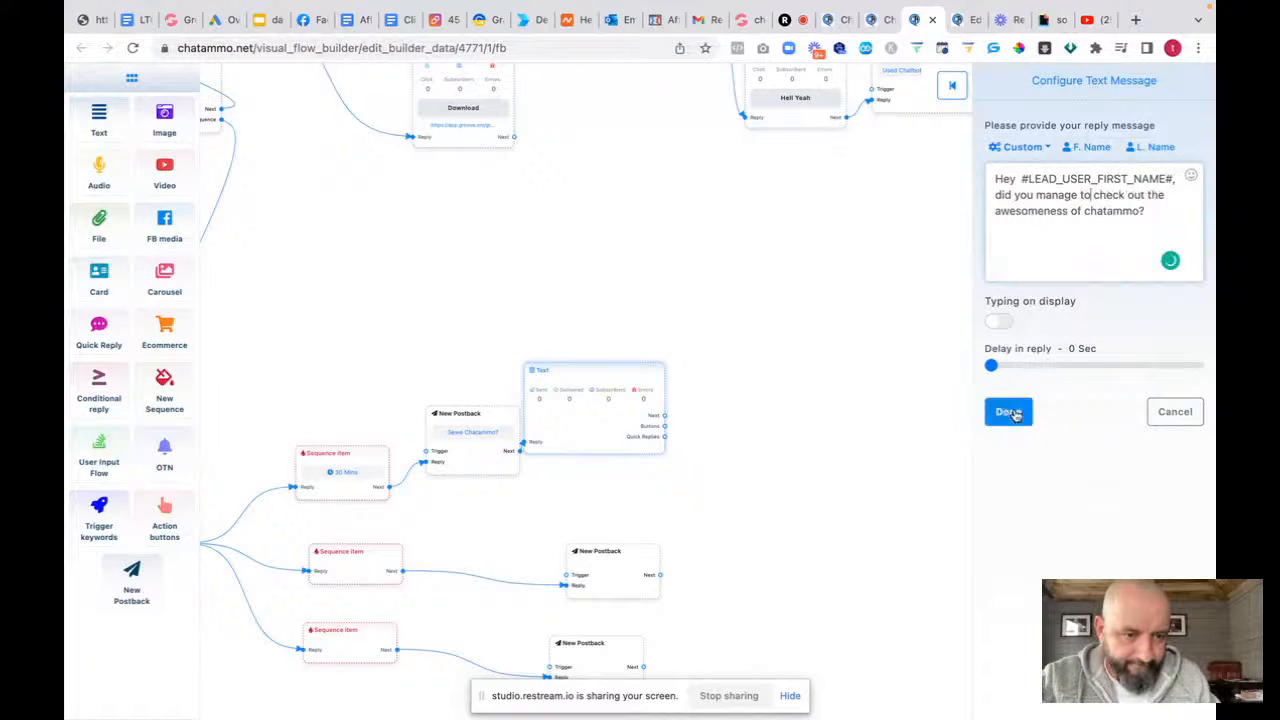
pyautogui.moveTo(627, 372); pyautogui.dragTo(717, 368)
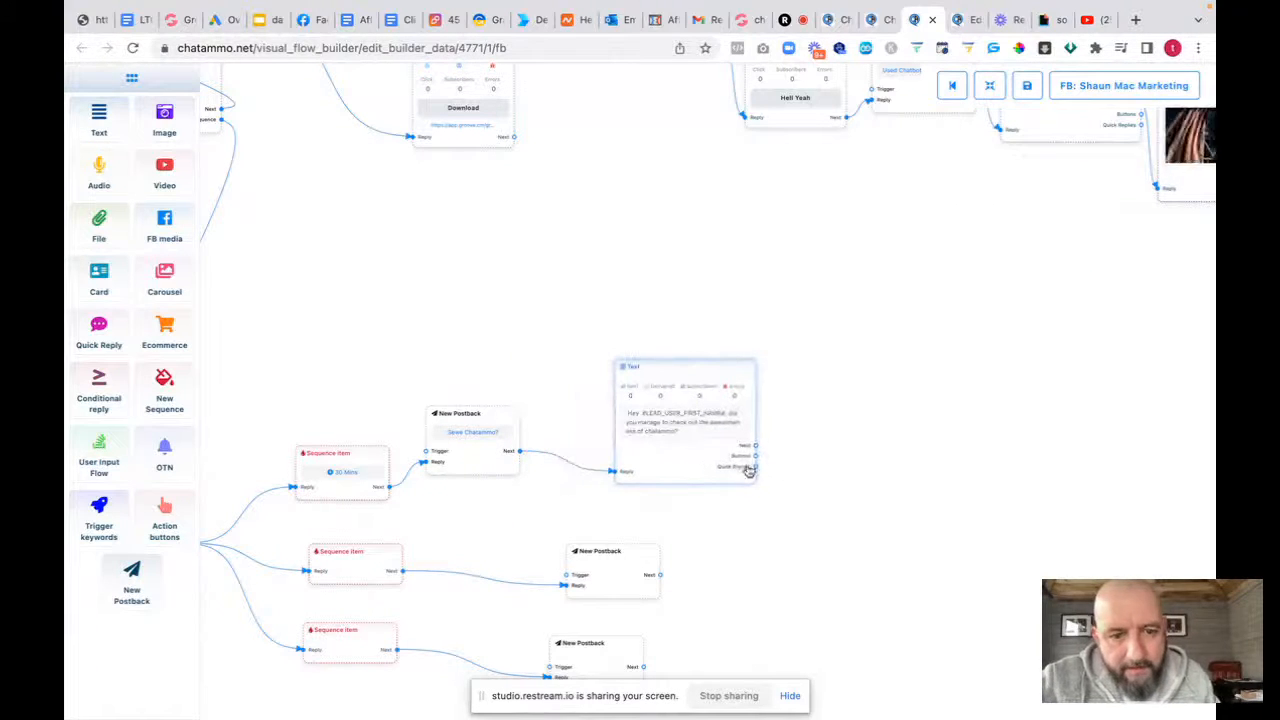
# Add a 'Hell yeah' button to the chatammo question that triggers a new postback
pyautogui.moveTo(756, 455); pyautogui.dragTo(903, 429)
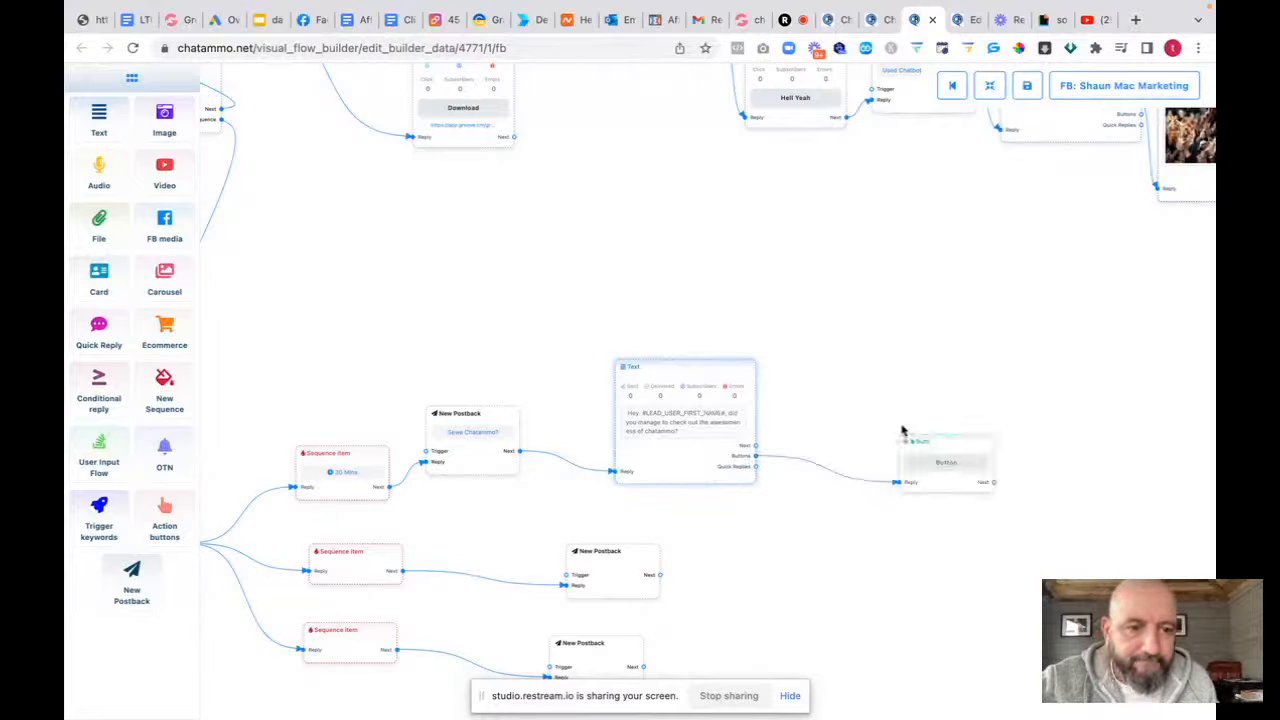
pyautogui.click(946, 506)
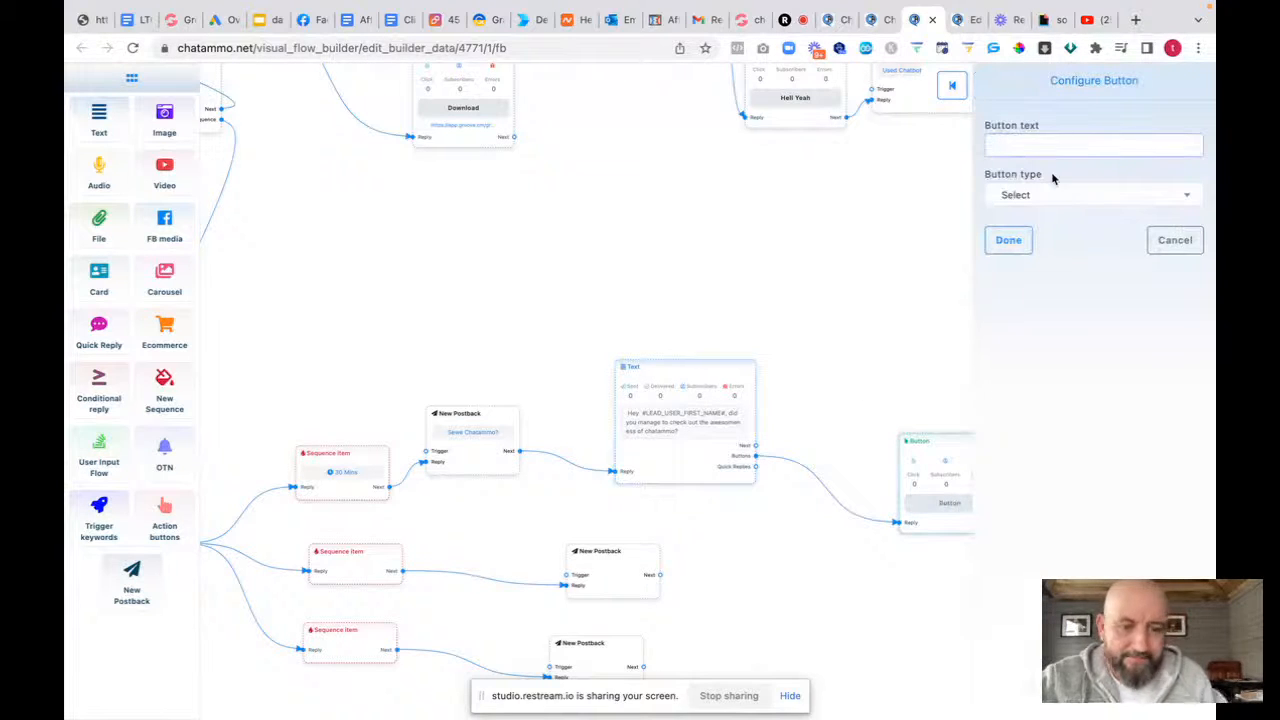
pyautogui.write('Hell')
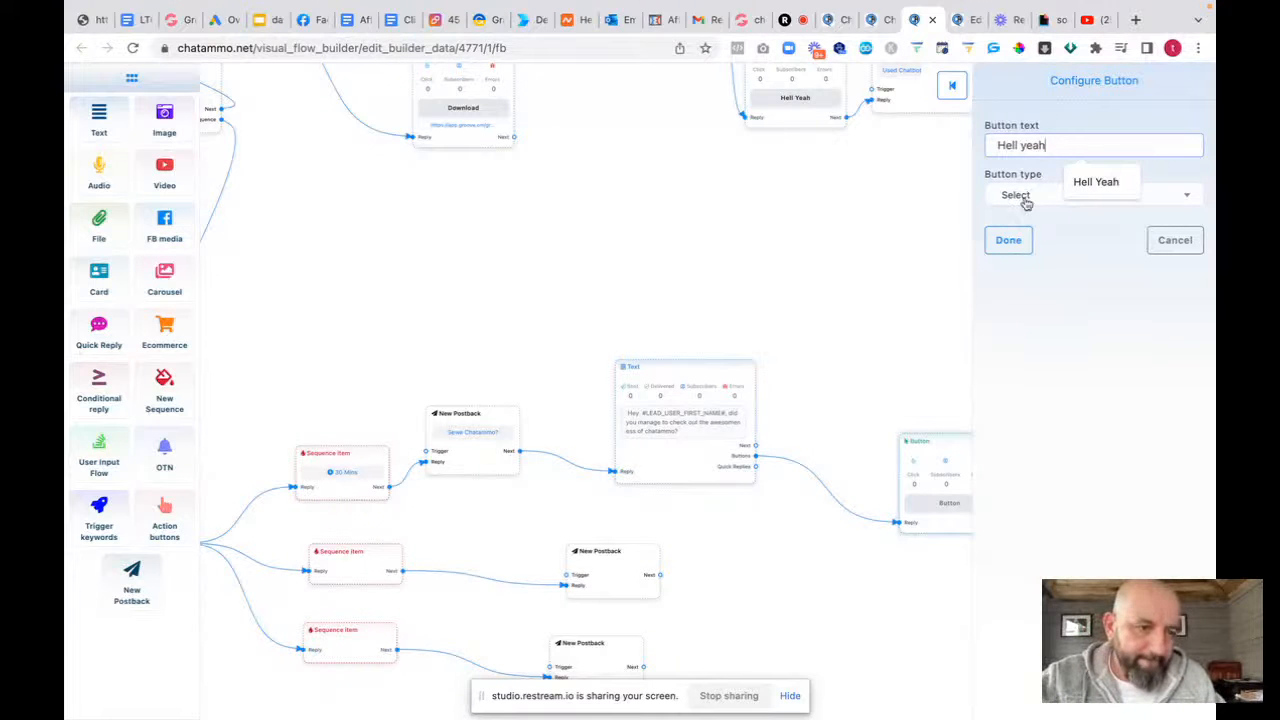
pyautogui.write(' yeah')
pyautogui.click(1025, 200)
pyautogui.click(1041, 291)
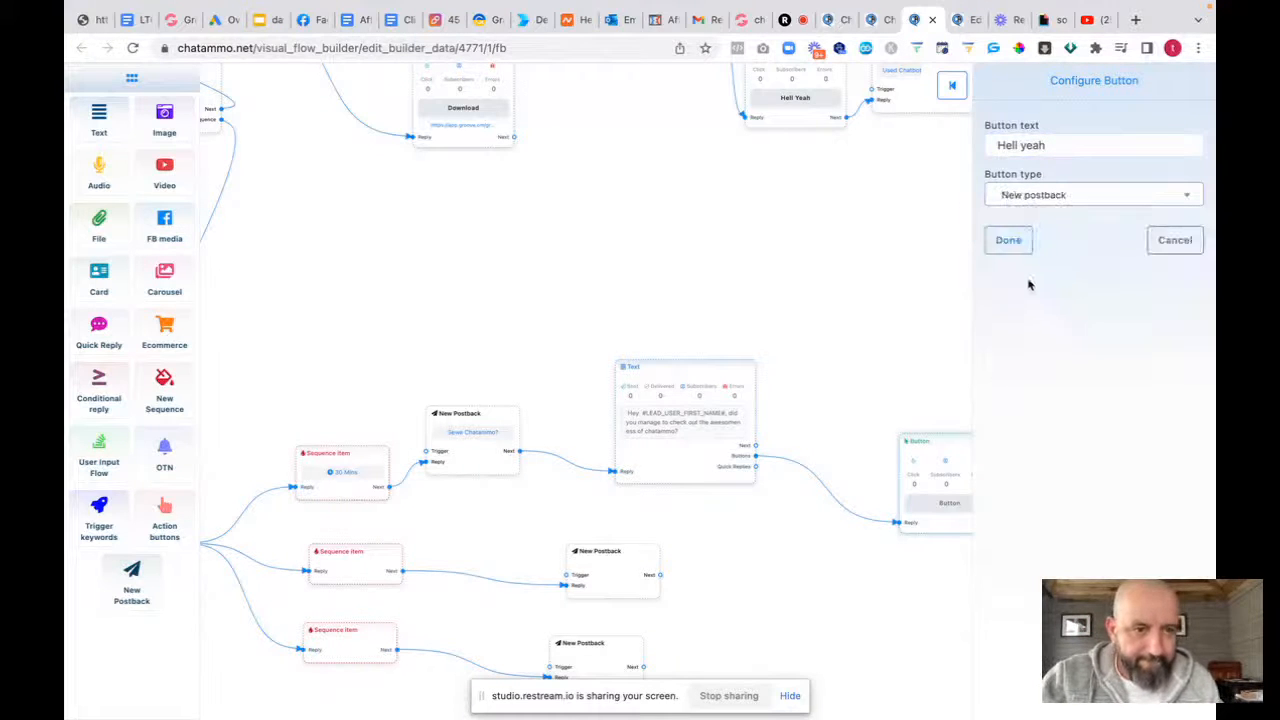
pyautogui.click(1008, 237)
# Title the new postback 'Checked out chatammo' and tidy the node positions
pyautogui.moveTo(951, 438); pyautogui.dragTo(848, 298)
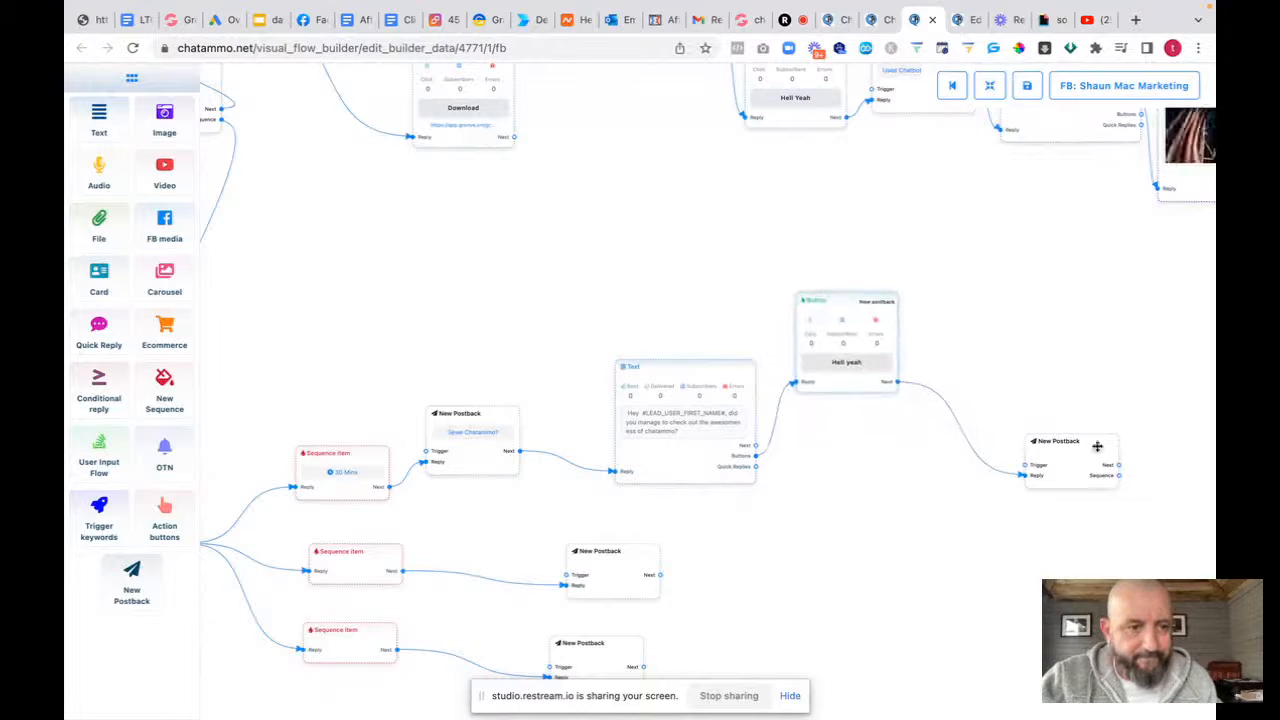
pyautogui.moveTo(1074, 463); pyautogui.dragTo(973, 337)
pyautogui.click(973, 337)
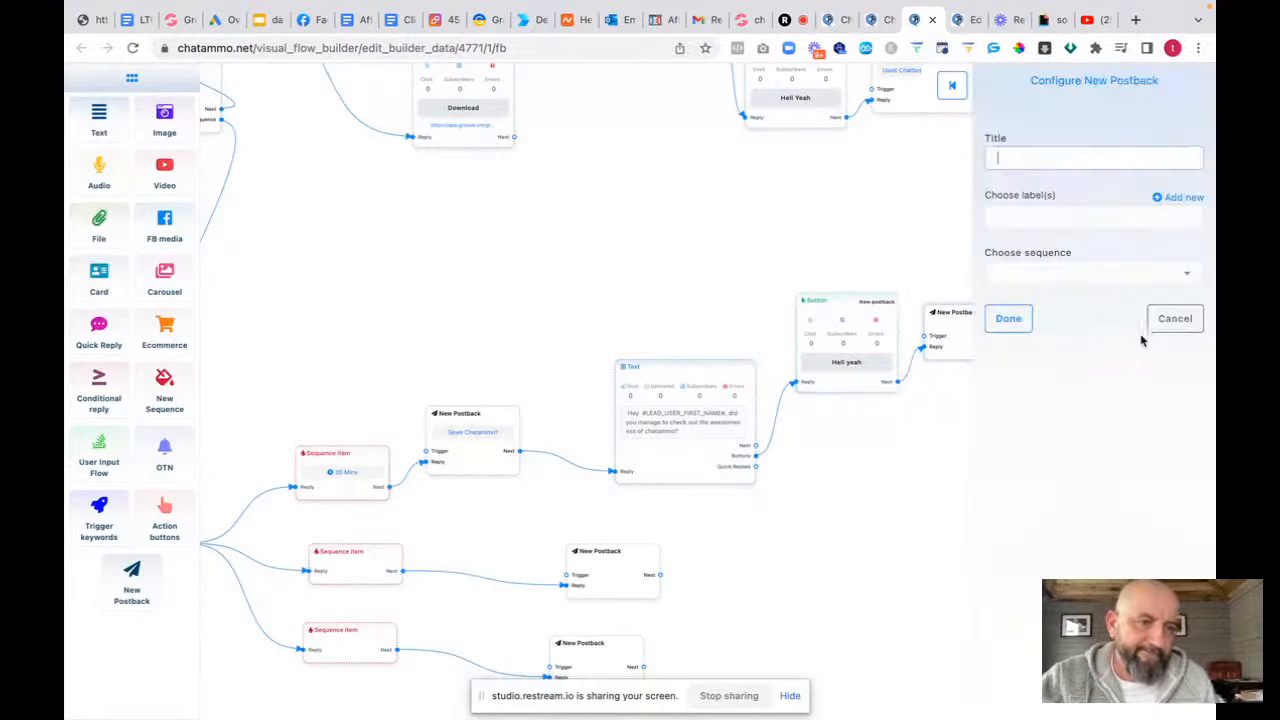
pyautogui.write('Checked out chatammo')
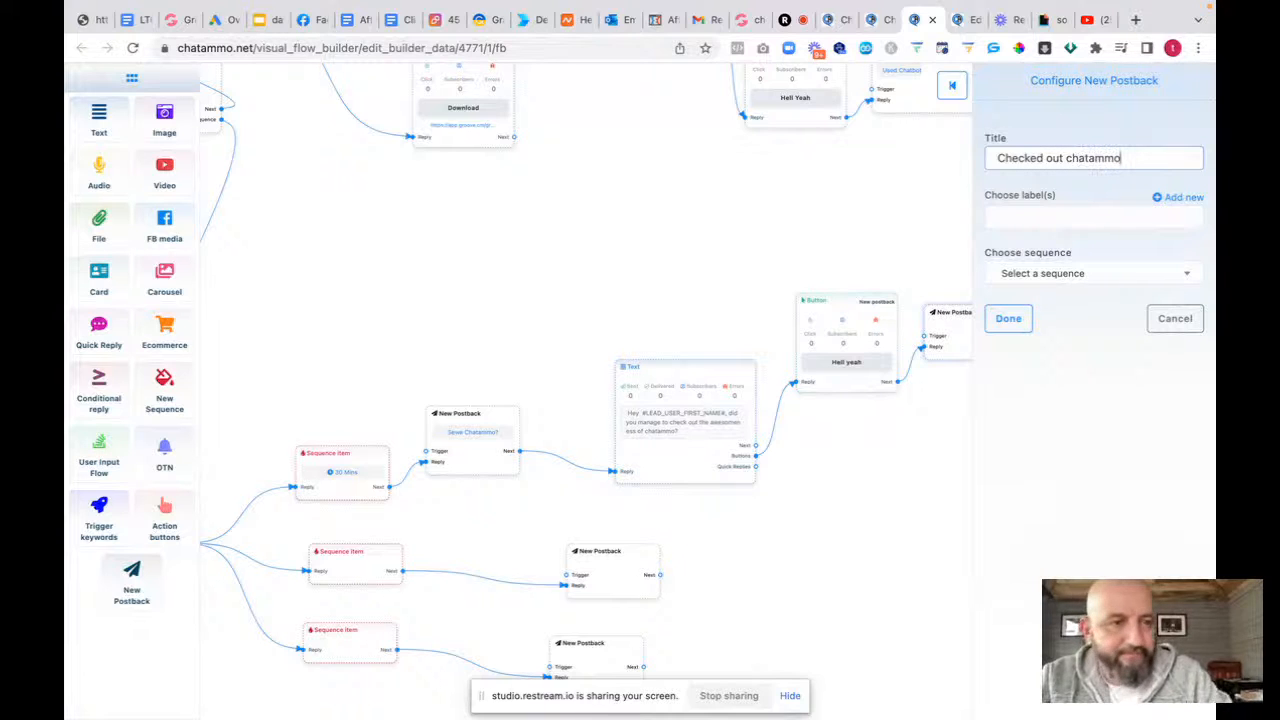
pyautogui.click(1008, 318)
pyautogui.moveTo(958, 365); pyautogui.dragTo(943, 360)
pyautogui.moveTo(861, 330); pyautogui.dragTo(826, 322)
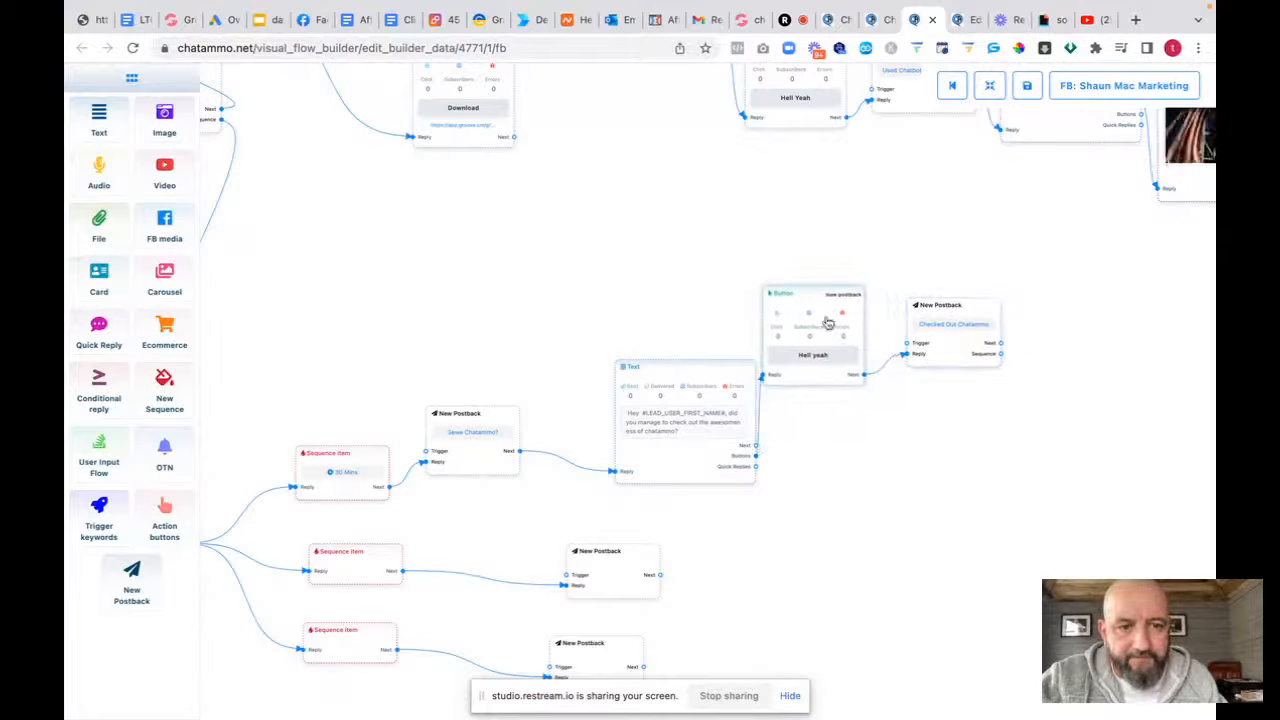
# Add a Text reply after the postback asking 'Did you manage to grab the upgrade?'
pyautogui.moveTo(1000, 343); pyautogui.dragTo(1068, 364)
pyautogui.click(1090, 376)
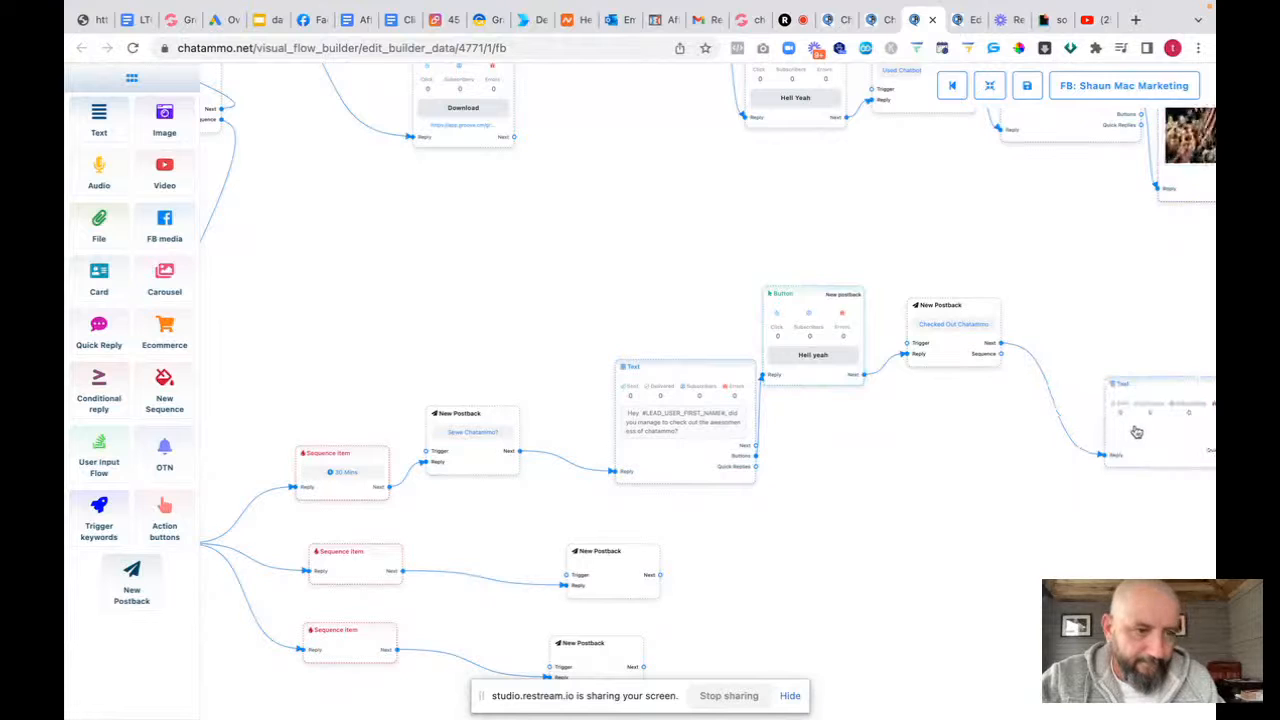
pyautogui.moveTo(1134, 431); pyautogui.dragTo(889, 297)
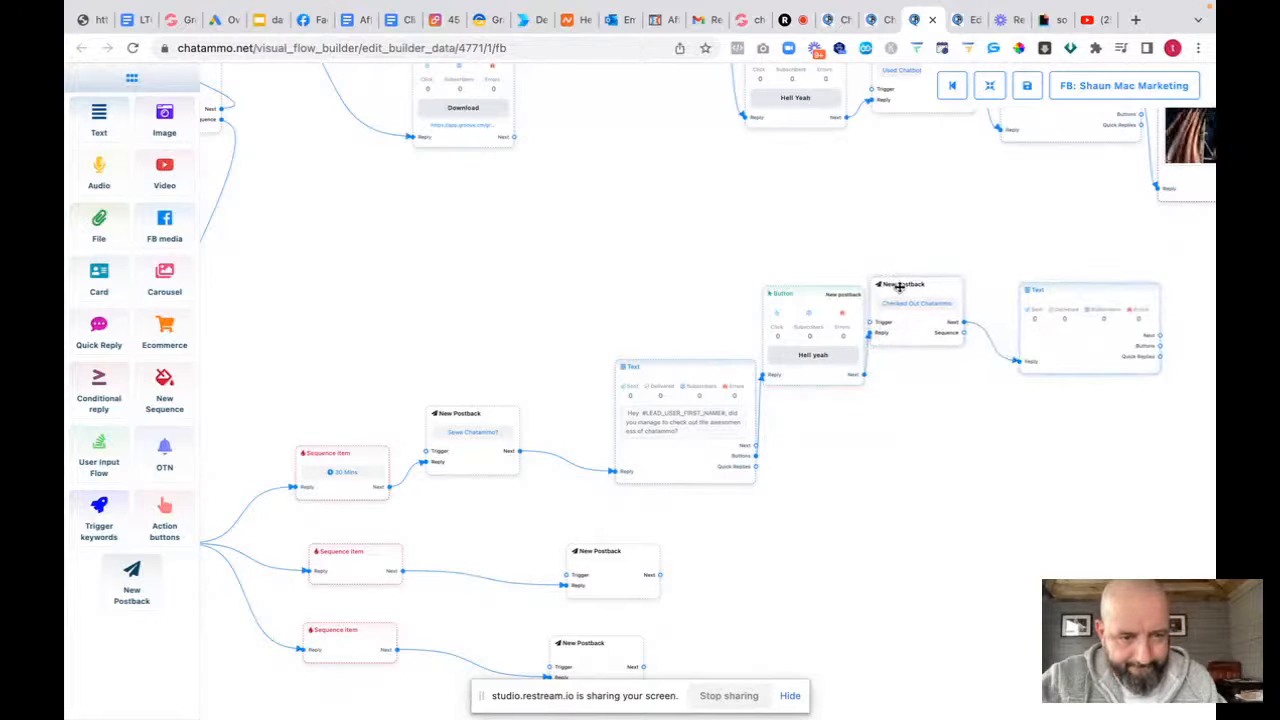
pyautogui.moveTo(1057, 290); pyautogui.dragTo(1022, 283)
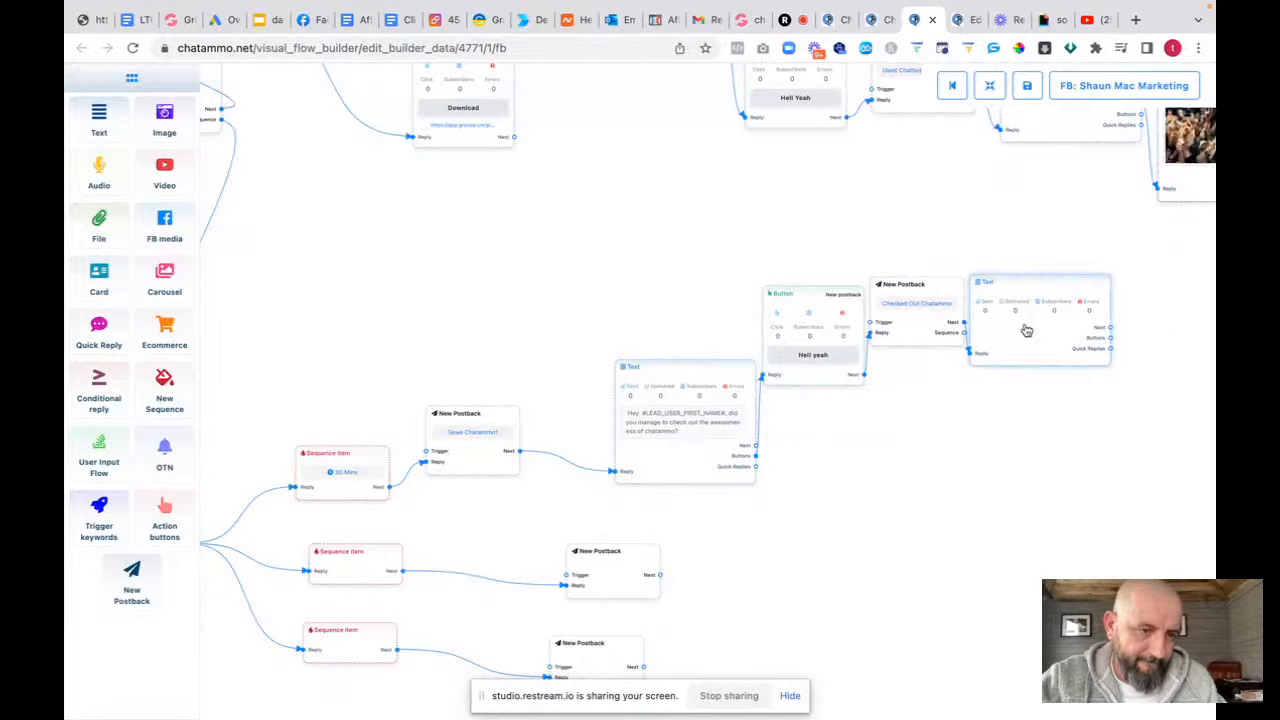
pyautogui.click(1025, 327)
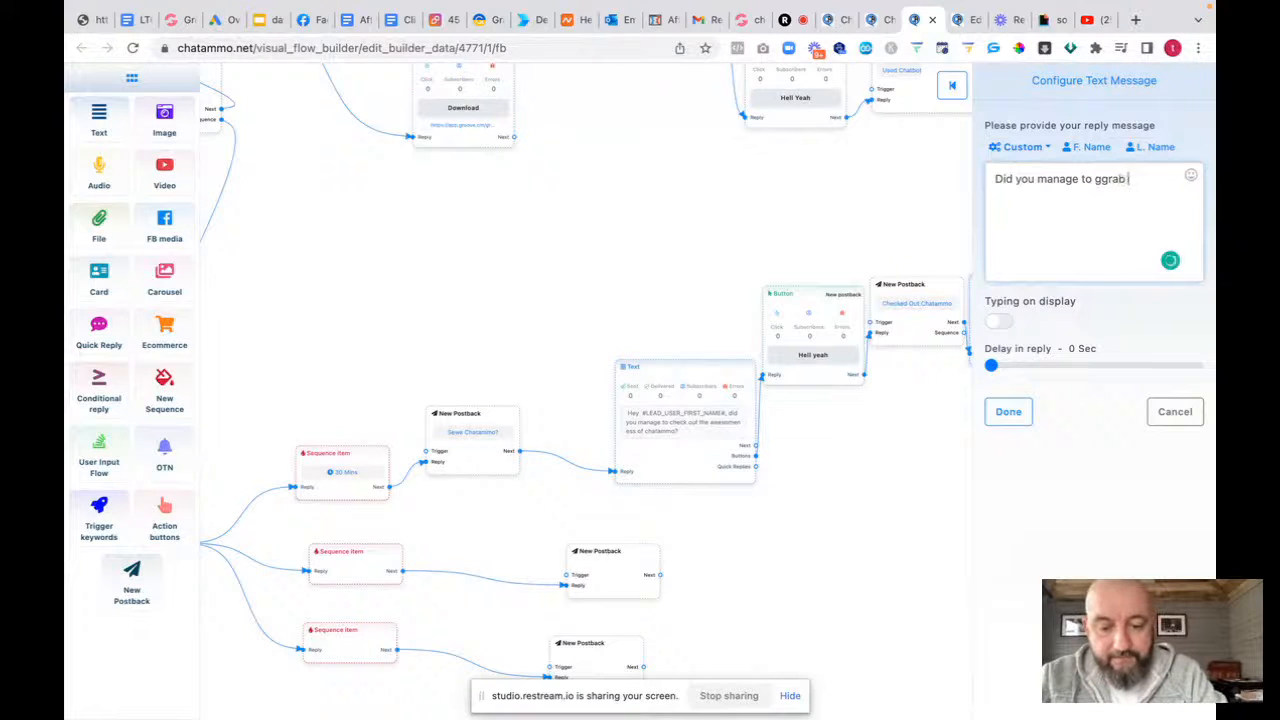
pyautogui.write('upgrade?')
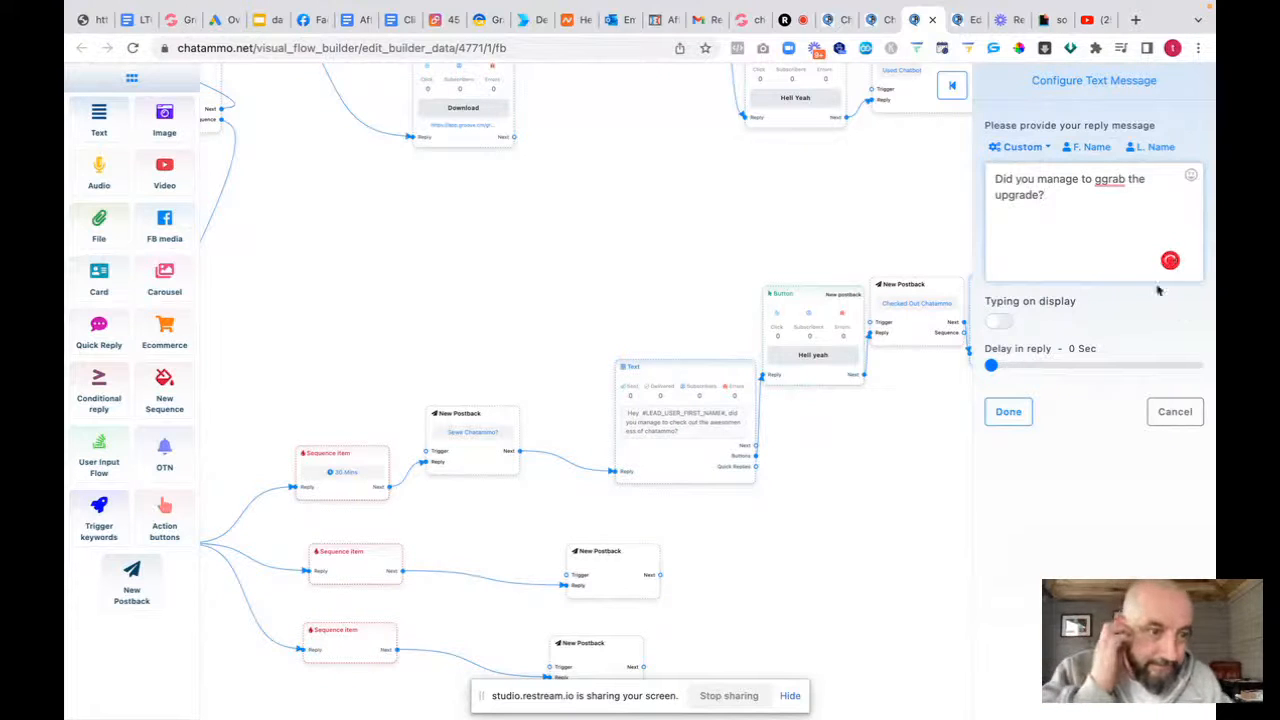
pyautogui.moveTo(1110, 180)
pyautogui.click(1068, 203)
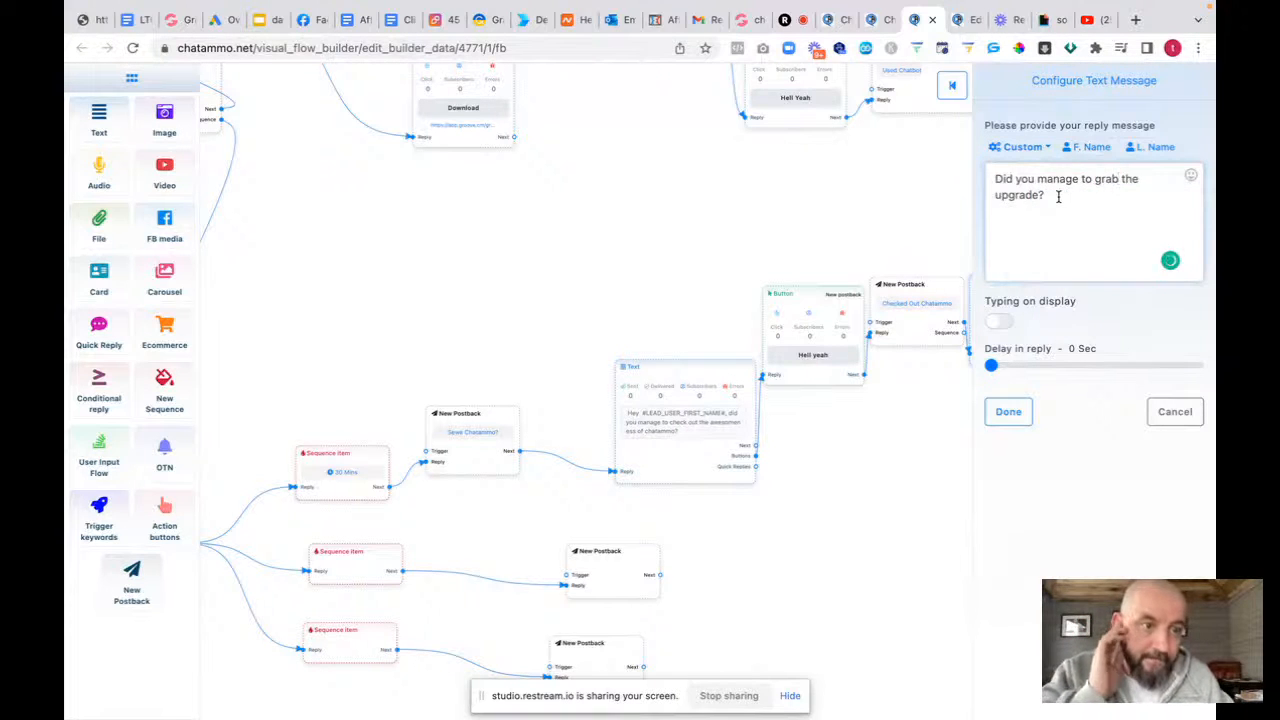
pyautogui.click(1008, 411)
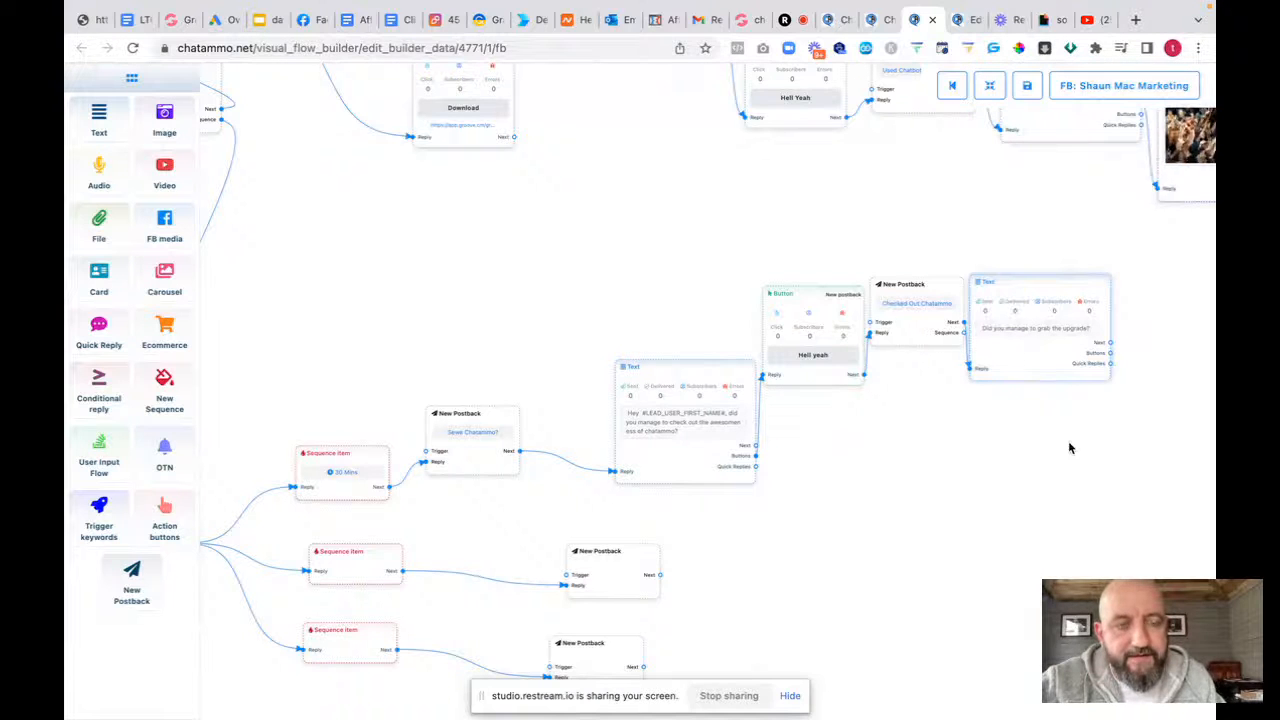
pyautogui.moveTo(1071, 449); pyautogui.dragTo(746, 429)
# Give the upgrade question a single 'Yes' button that triggers a new postback, deleting the extra button
pyautogui.moveTo(786, 324)
pyautogui.mouseDown()
pyautogui.moveTo(857, 325)
pyautogui.moveTo(797, 329)
pyautogui.moveTo(789, 343)
pyautogui.mouseUp()
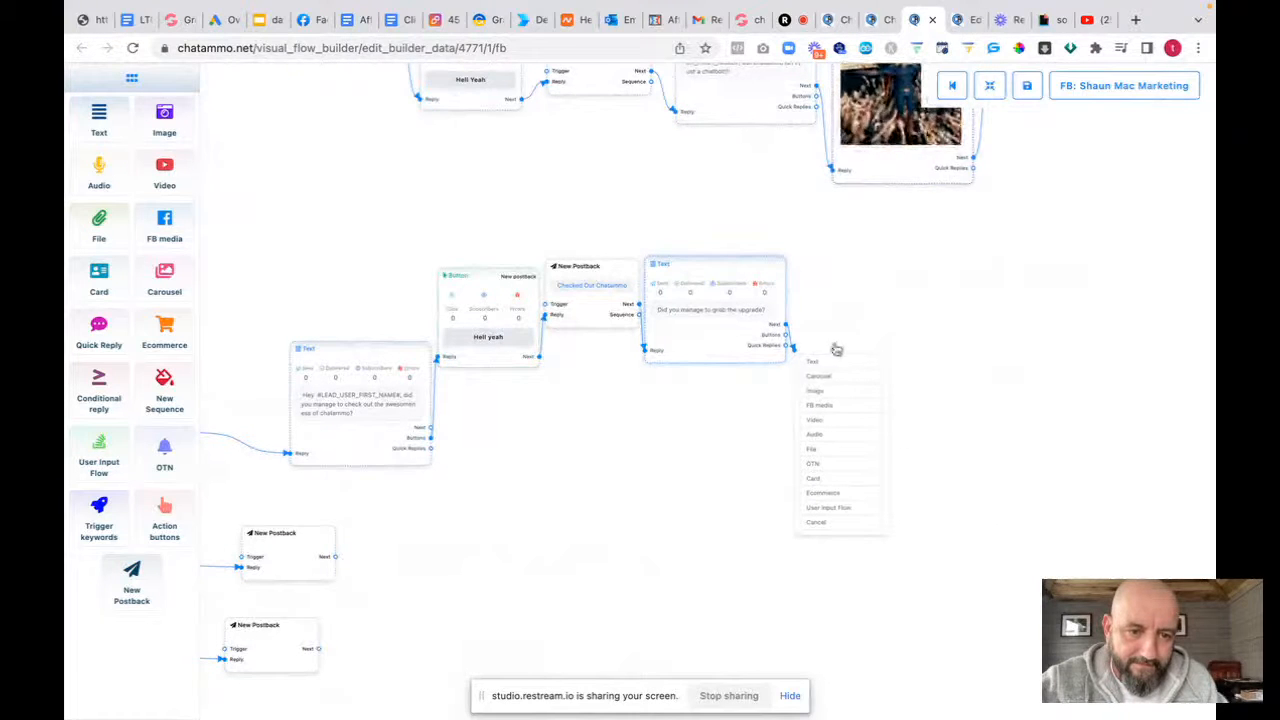
pyautogui.moveTo(787, 336); pyautogui.dragTo(864, 316)
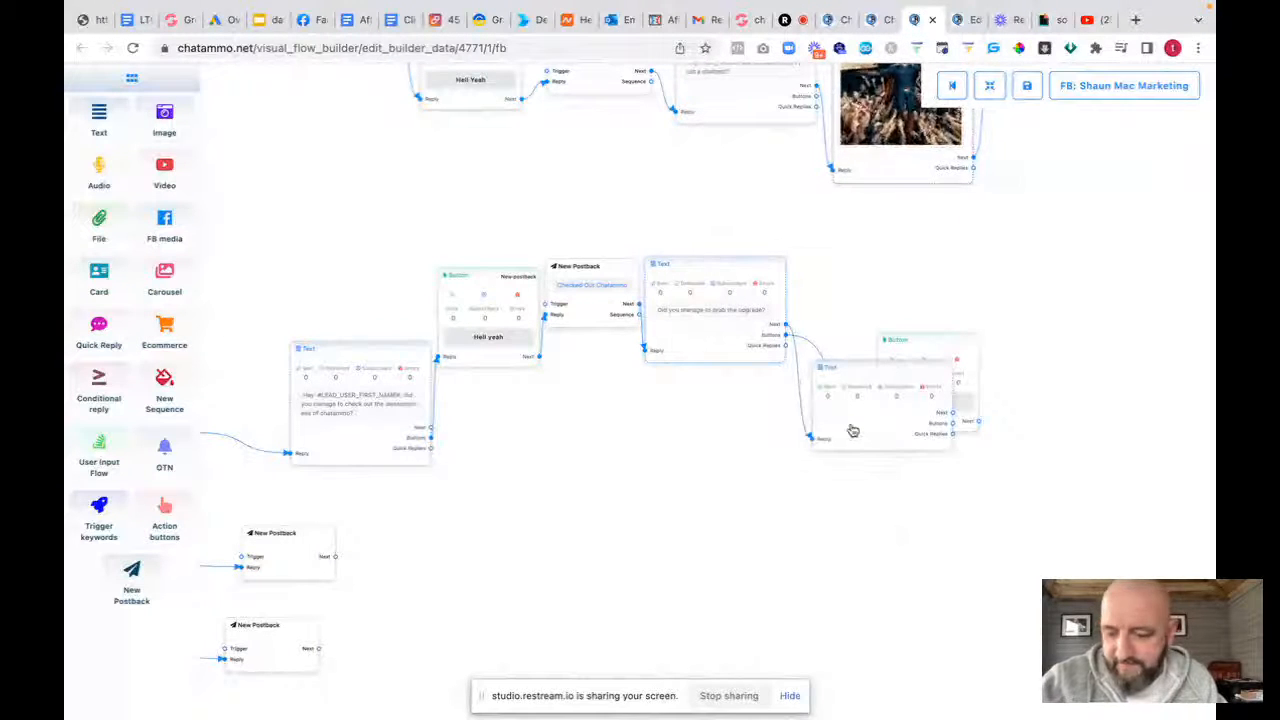
pyautogui.rightClick(852, 430)
pyautogui.click(884, 437)
pyautogui.moveTo(934, 409); pyautogui.dragTo(880, 316)
pyautogui.click(880, 316)
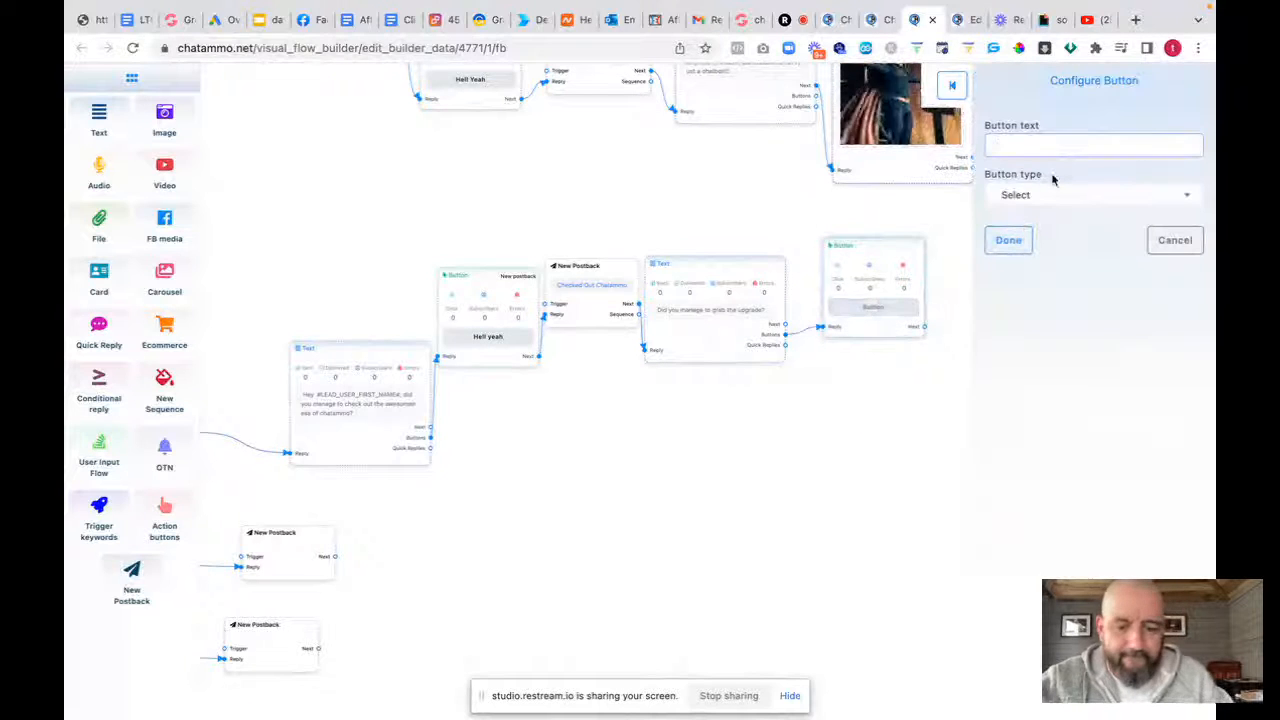
pyautogui.write('Yes')
pyautogui.click(1060, 204)
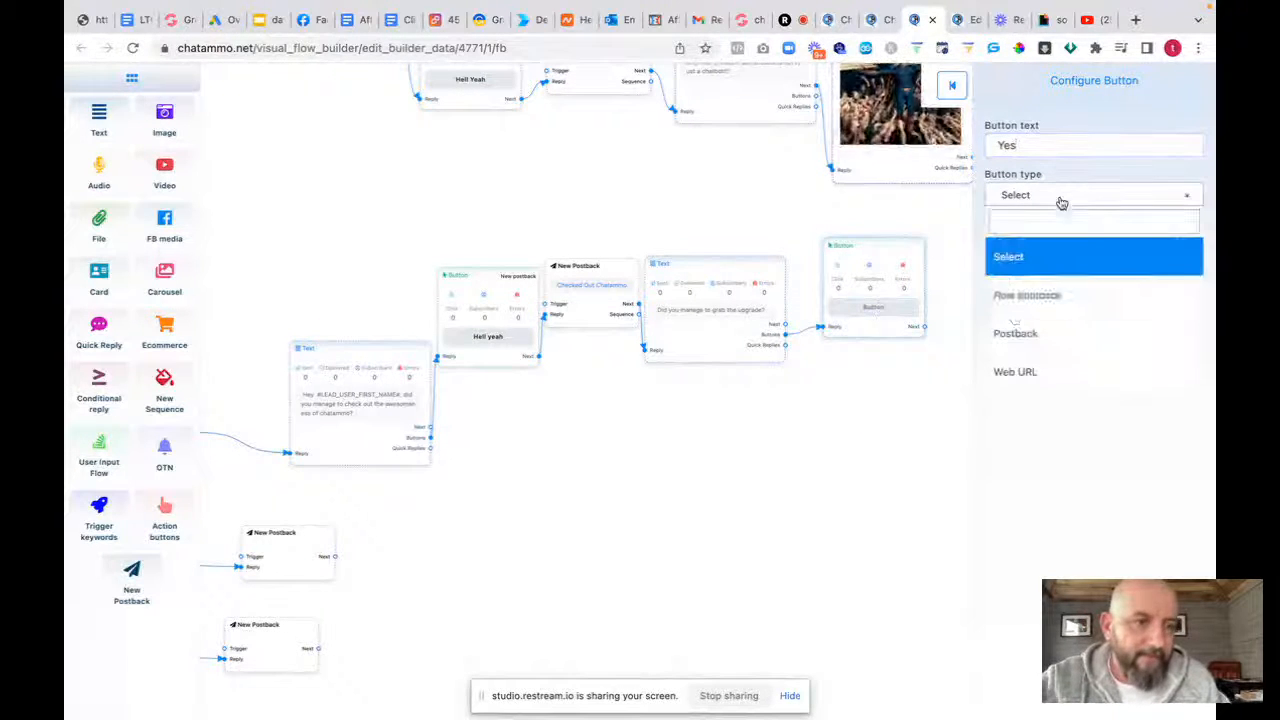
pyautogui.click(1006, 294)
# Title the Yes postback 'Yes Got Chatammo' and tag it with the got chatammo label
pyautogui.click(1021, 243)
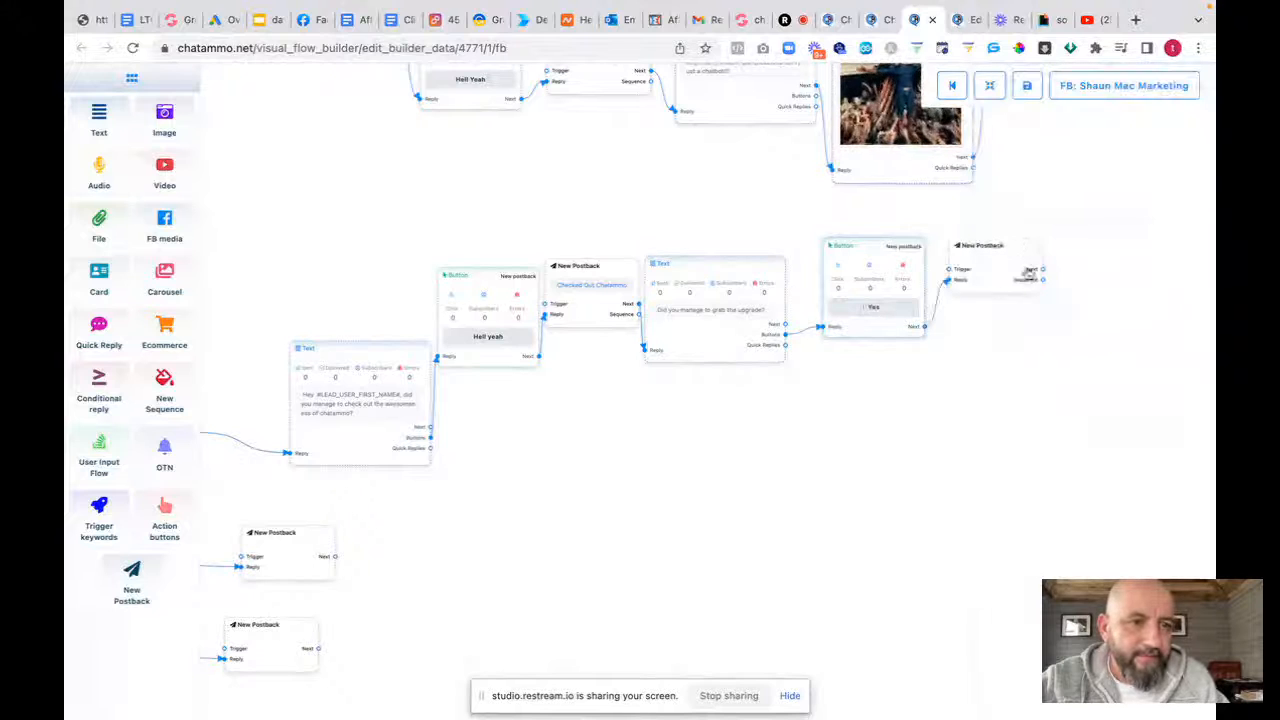
pyautogui.click(991, 274)
pyautogui.write('Yes')
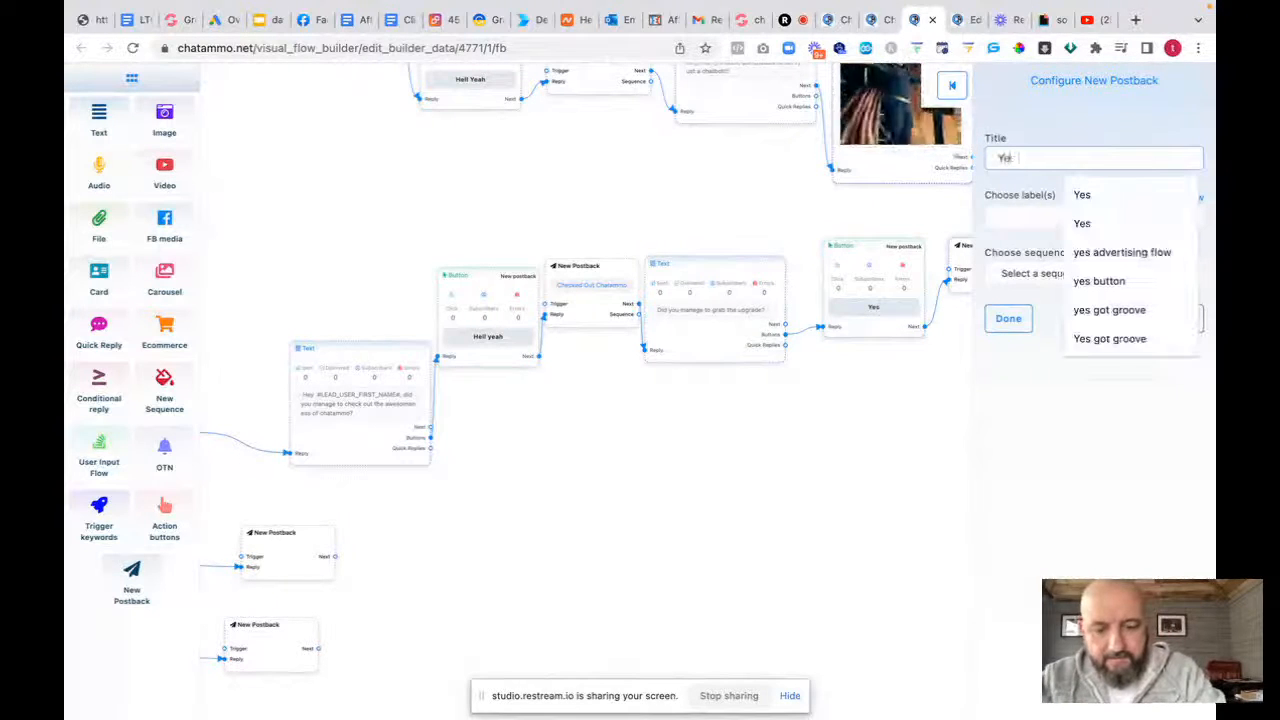
pyautogui.write(' Got ')
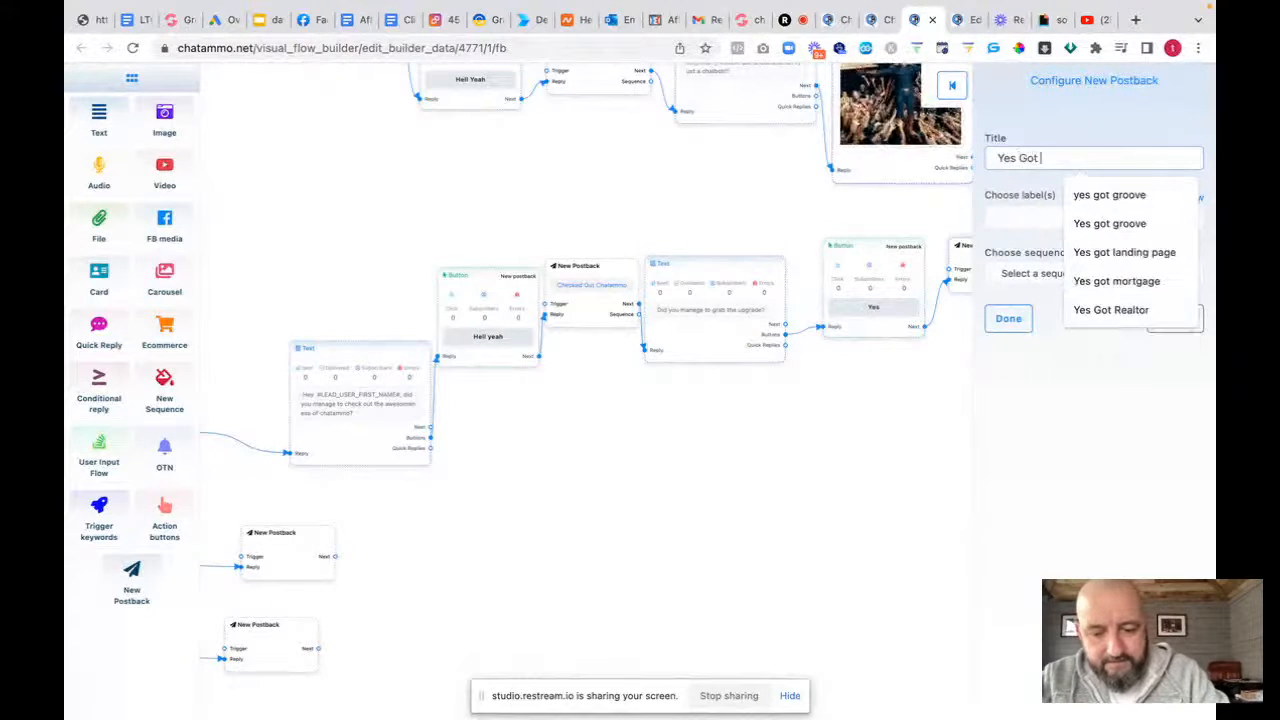
pyautogui.write('Chatammo')
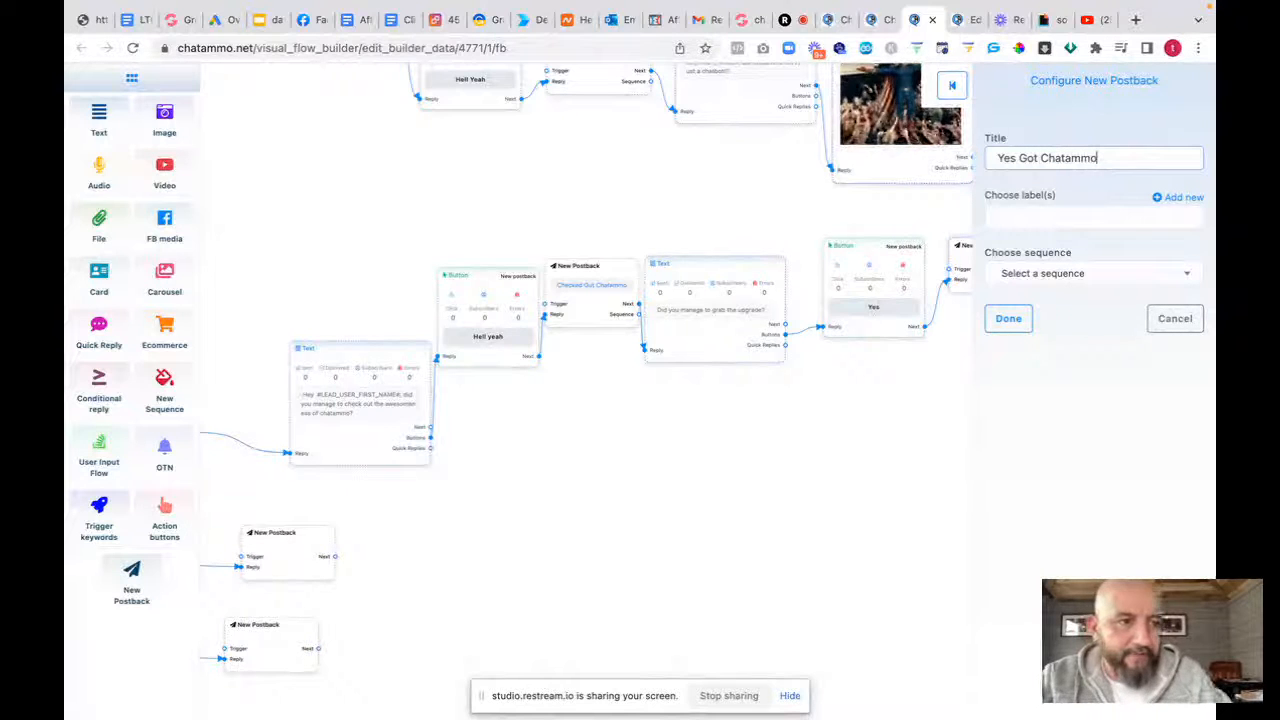
pyautogui.click(1025, 274)
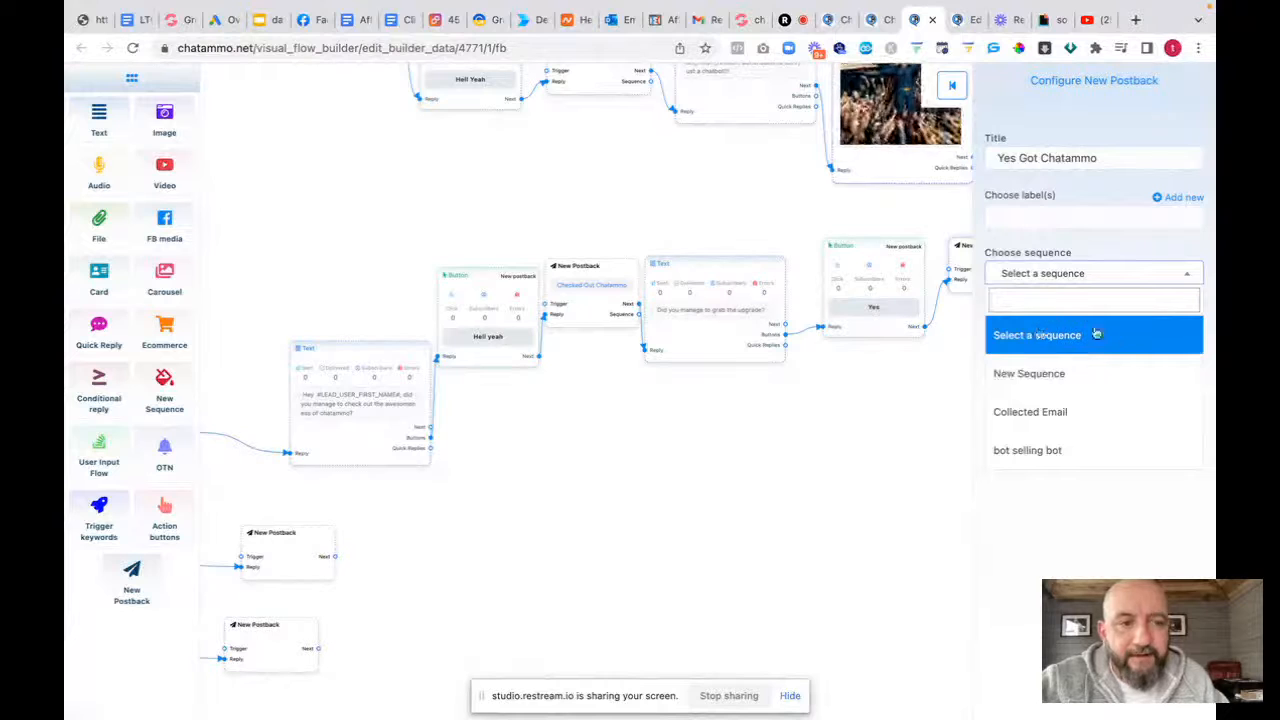
pyautogui.click(1108, 540)
pyautogui.click(1022, 216)
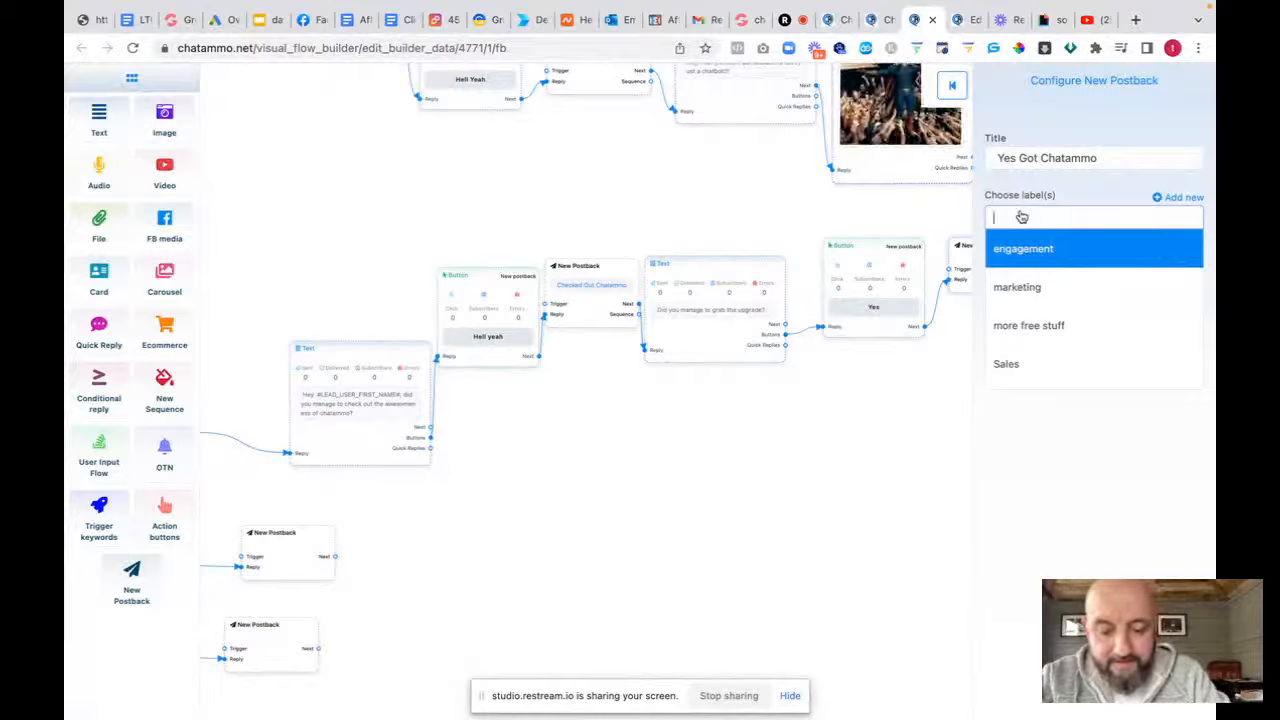
pyautogui.write('got chatam')
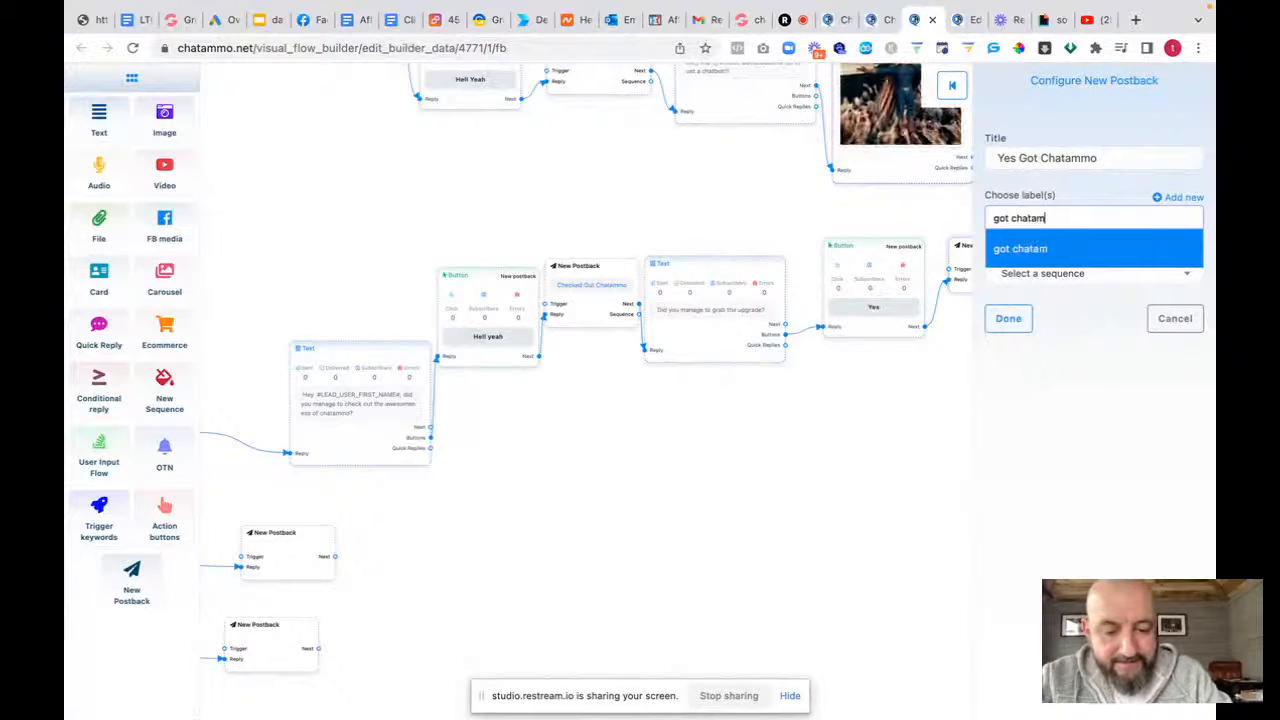
pyautogui.write('mo')
pyautogui.click(1050, 249)
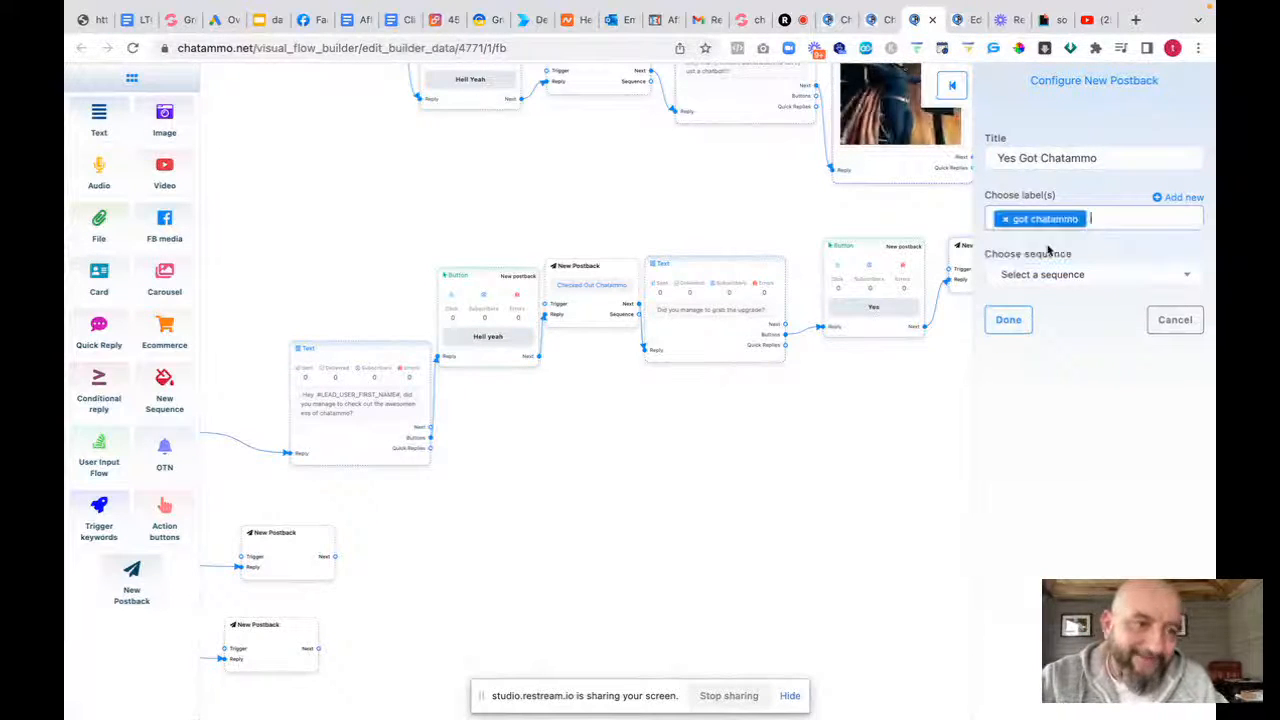
pyautogui.click(1014, 326)
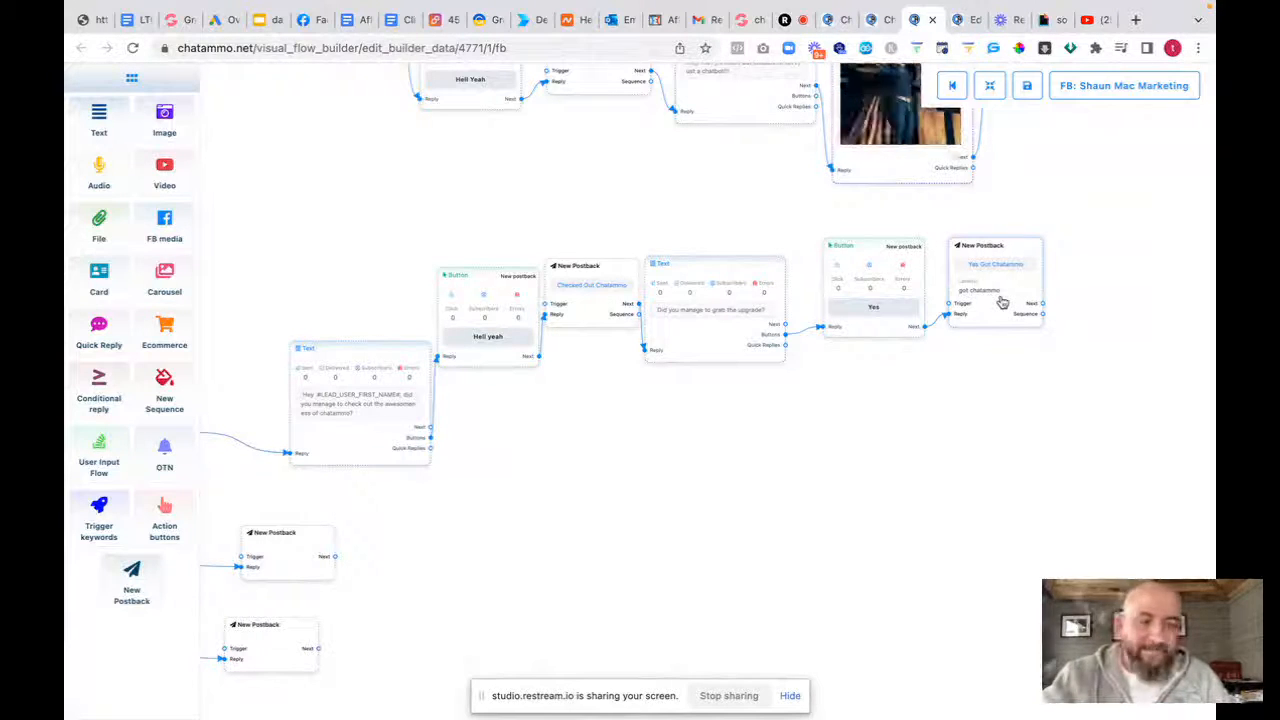
# Drag the Yes button and postback nodes closer to the question text
pyautogui.moveTo(1117, 354); pyautogui.dragTo(838, 440)
pyautogui.moveTo(680, 284); pyautogui.dragTo(644, 285)
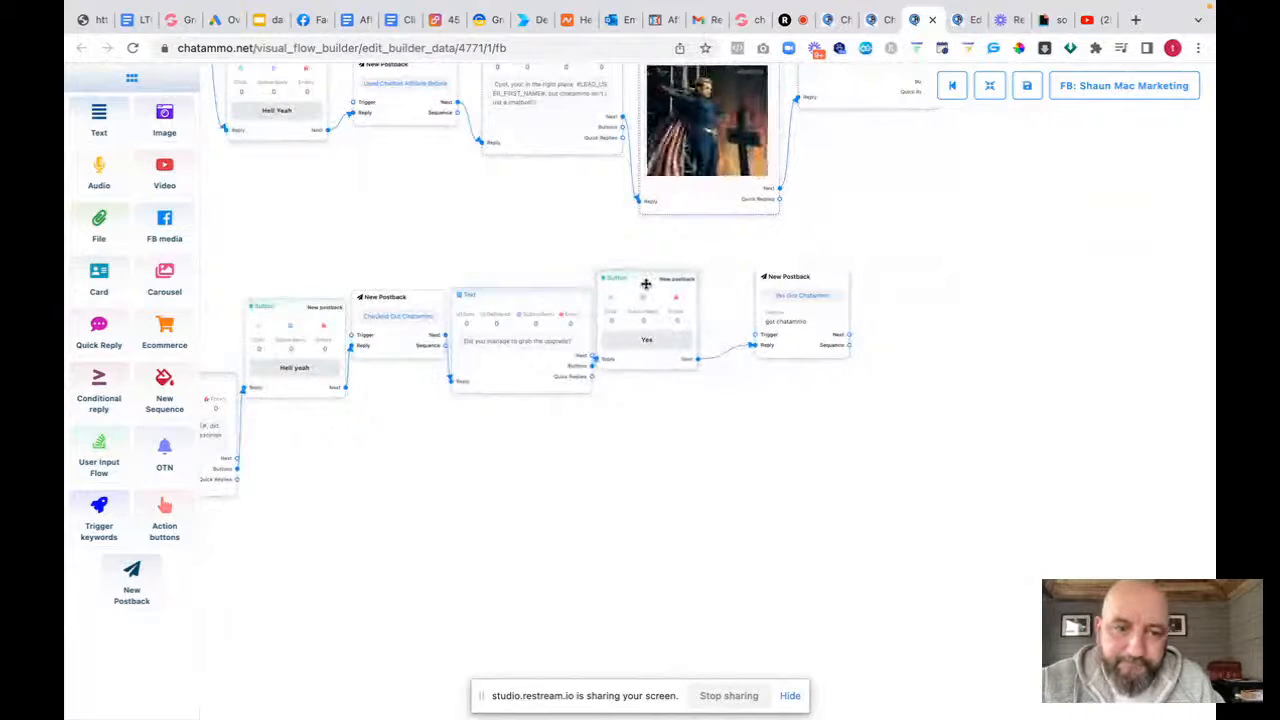
pyautogui.moveTo(801, 330); pyautogui.dragTo(762, 337)
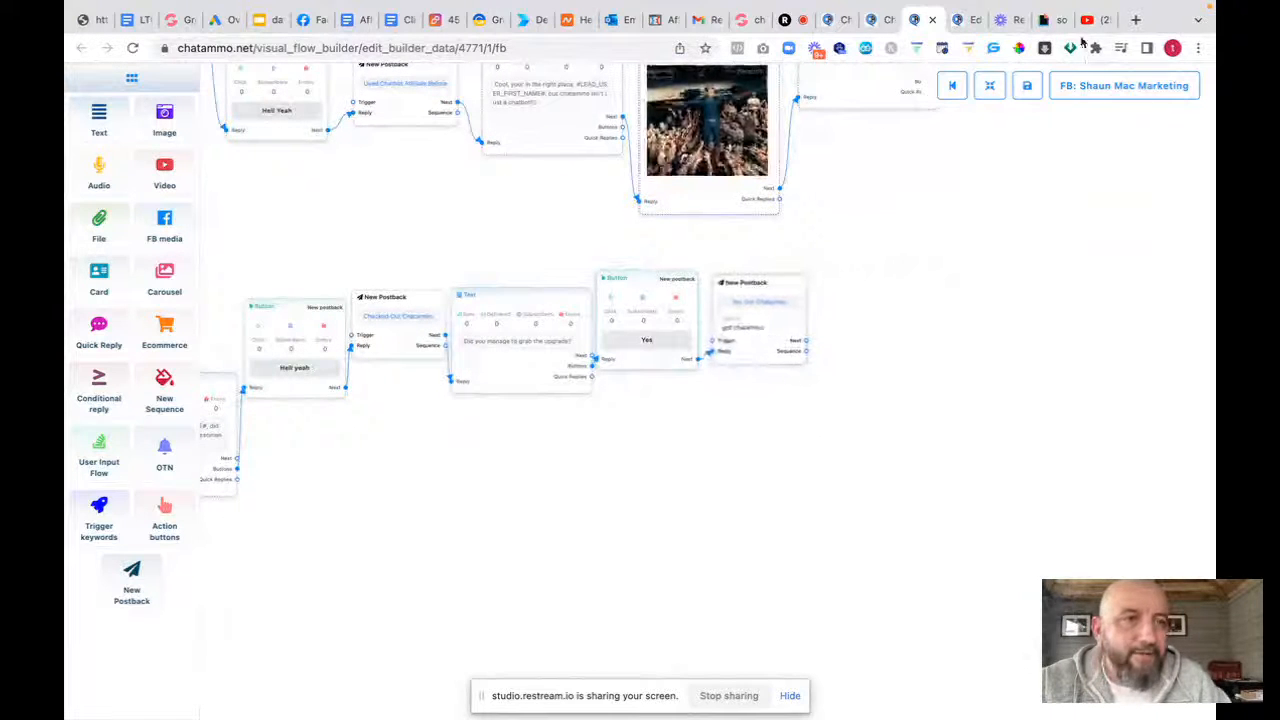
# Search Giphy for 'celebration' and copy the link to the soccer celebration GIF
pyautogui.click(1045, 20)
pyautogui.moveTo(322, 141); pyautogui.dragTo(230, 128)
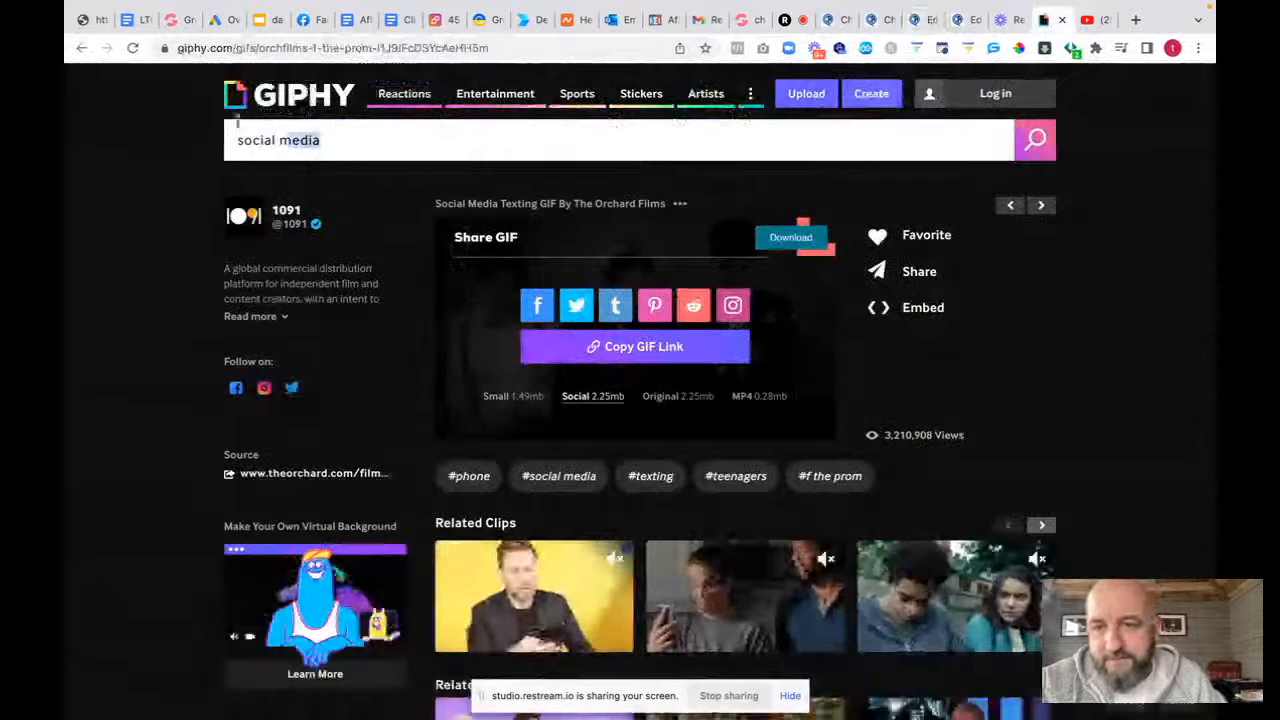
pyautogui.write('cele')
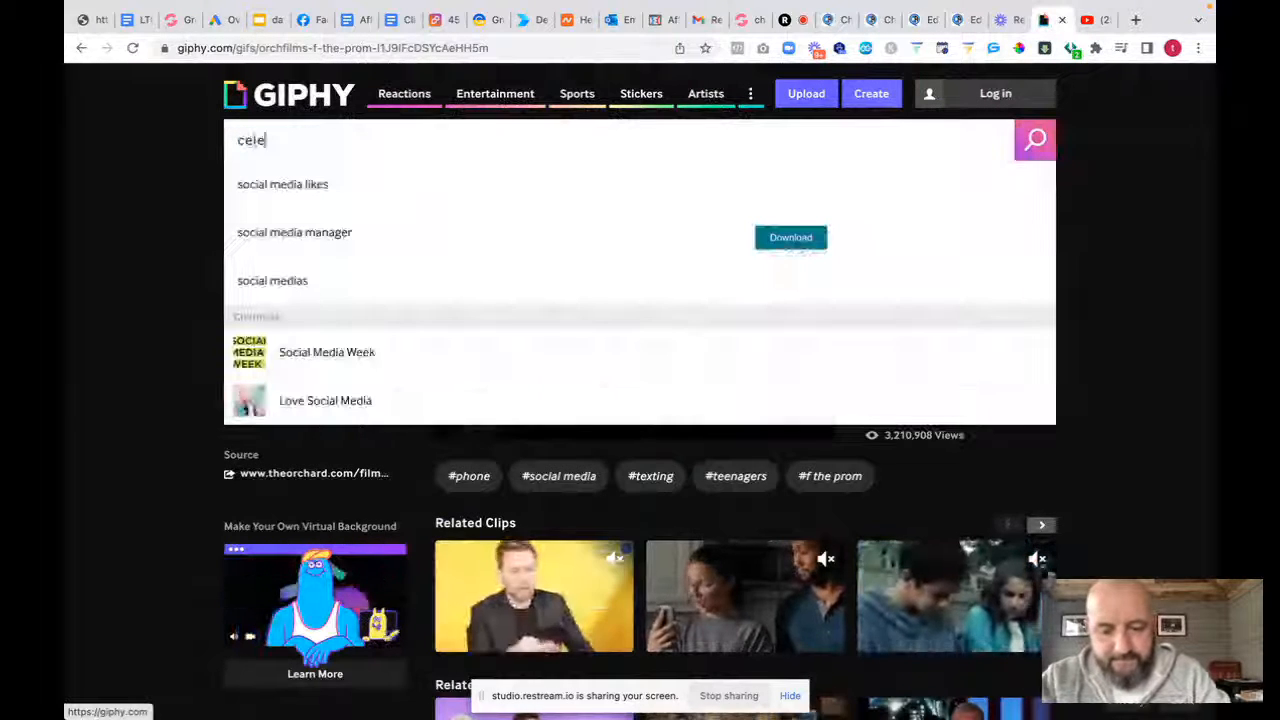
pyautogui.write('bration')
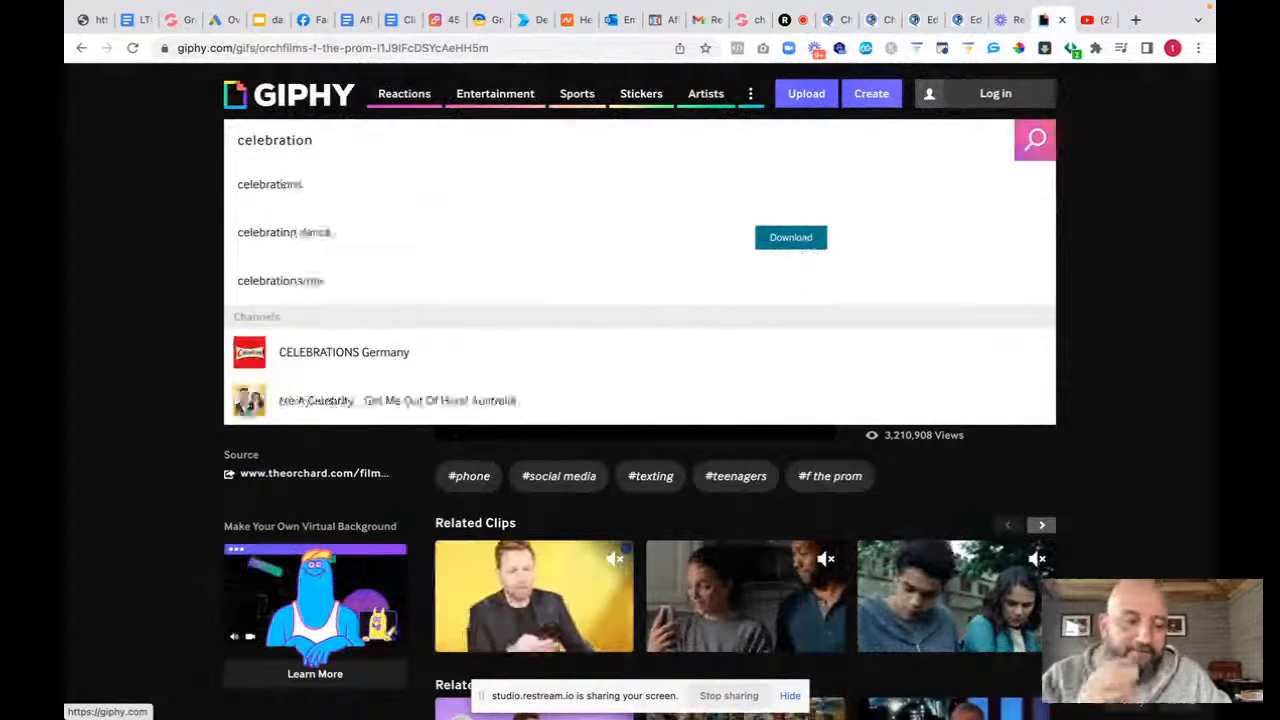
pyautogui.press('Return')
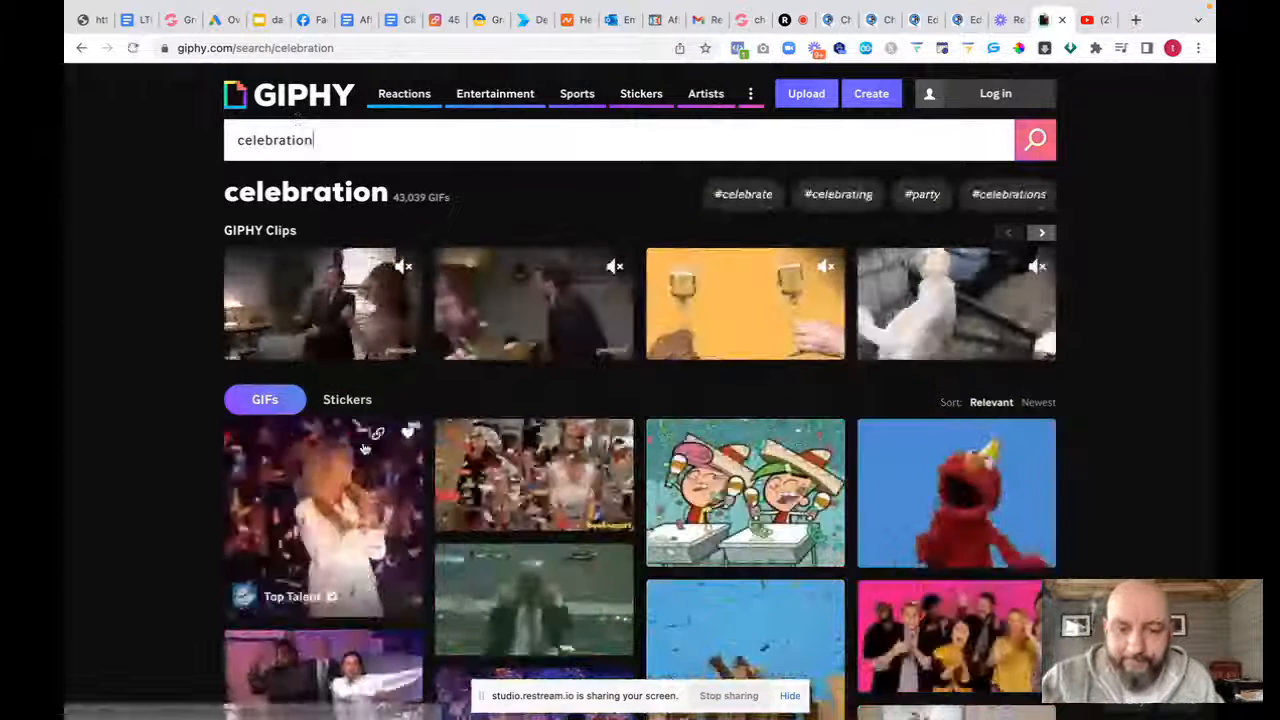
pyautogui.click(545, 600)
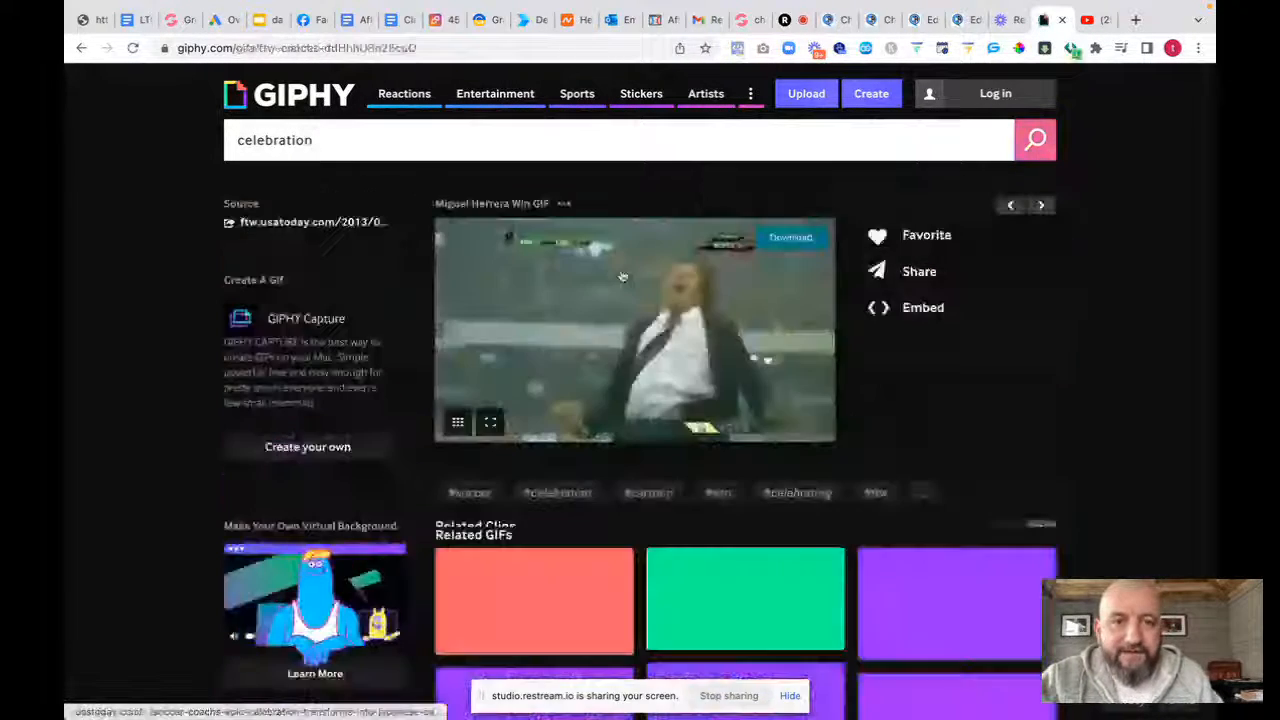
pyautogui.click(915, 278)
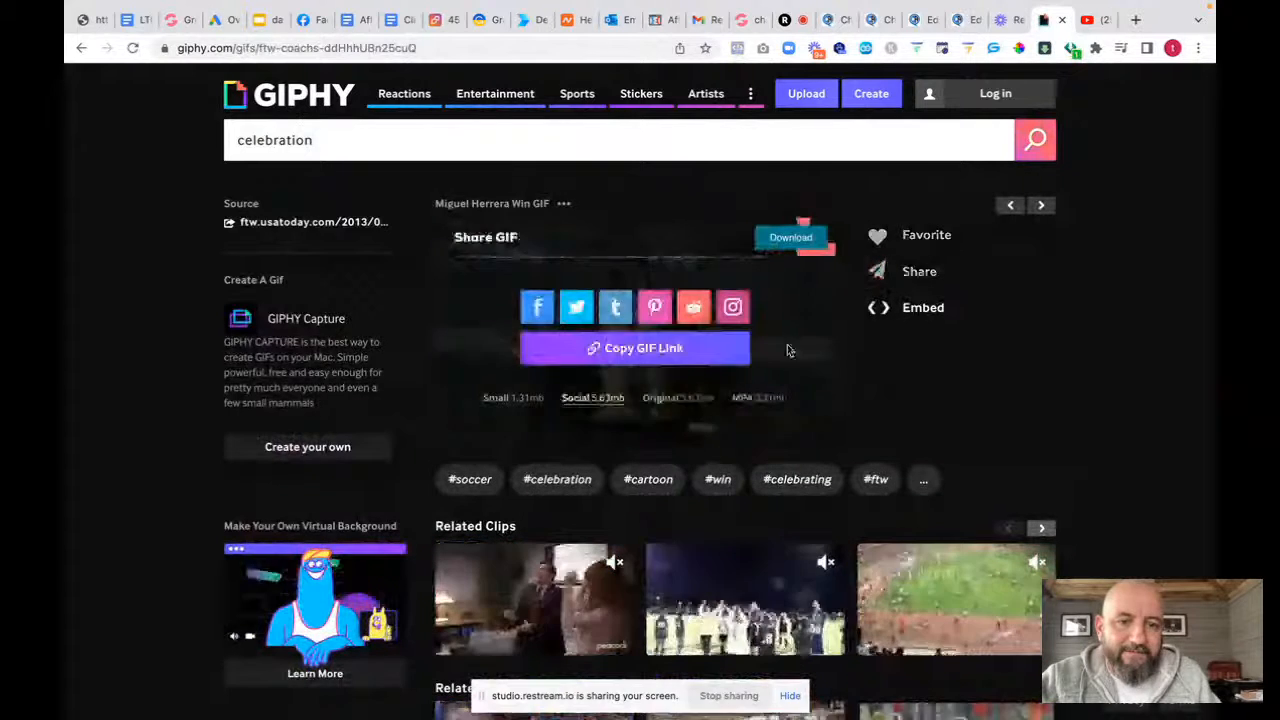
pyautogui.click(665, 348)
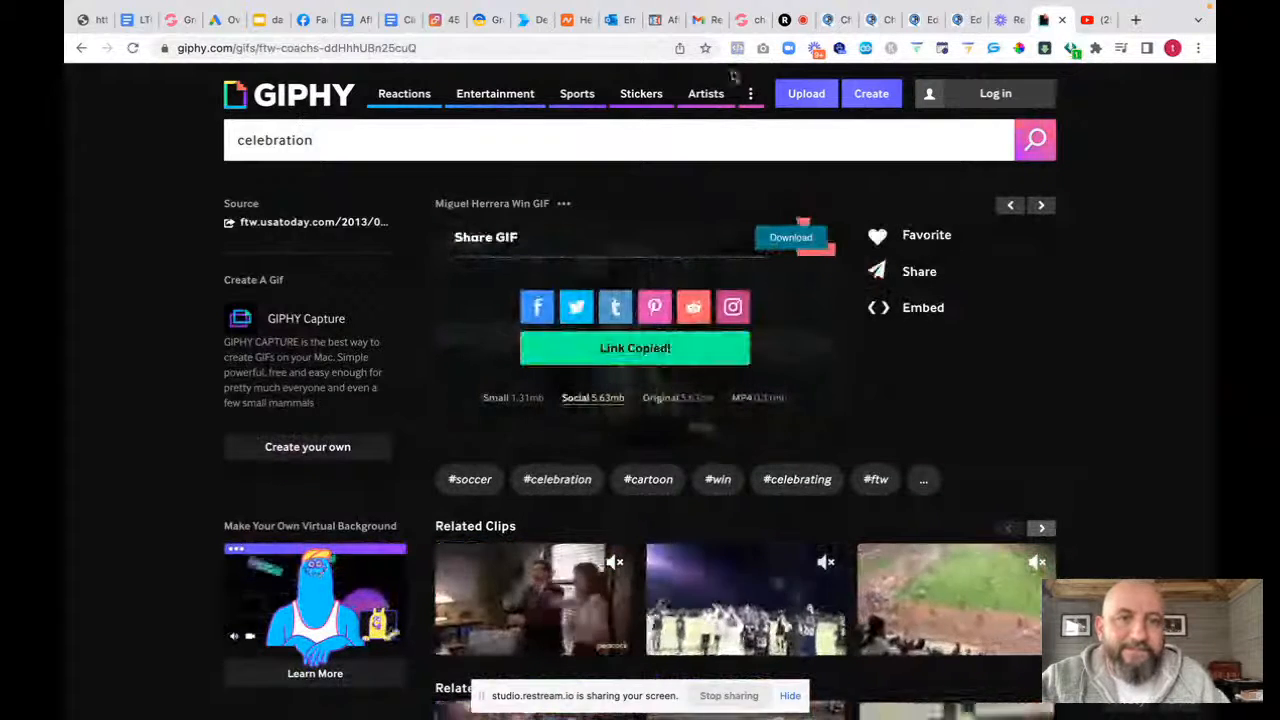
pyautogui.click(927, 22)
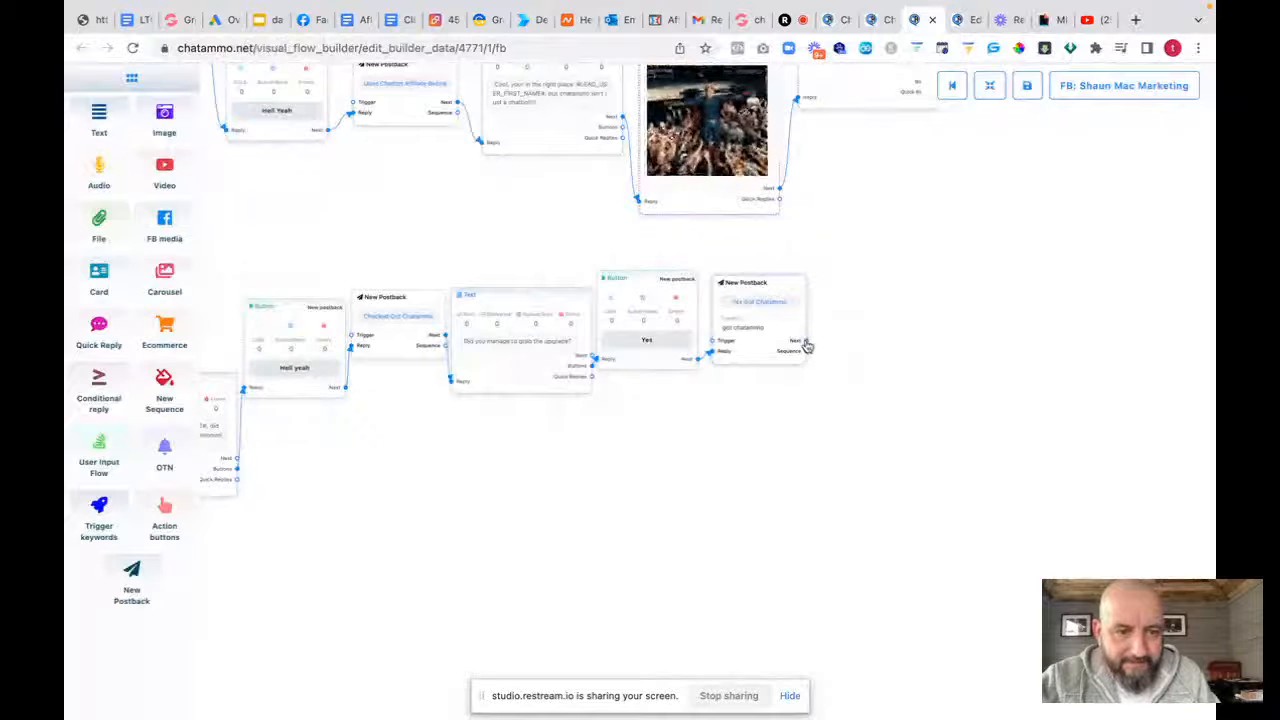
# Add an Image node after the Yes Got Chatammo postback
pyautogui.moveTo(807, 346); pyautogui.dragTo(911, 388)
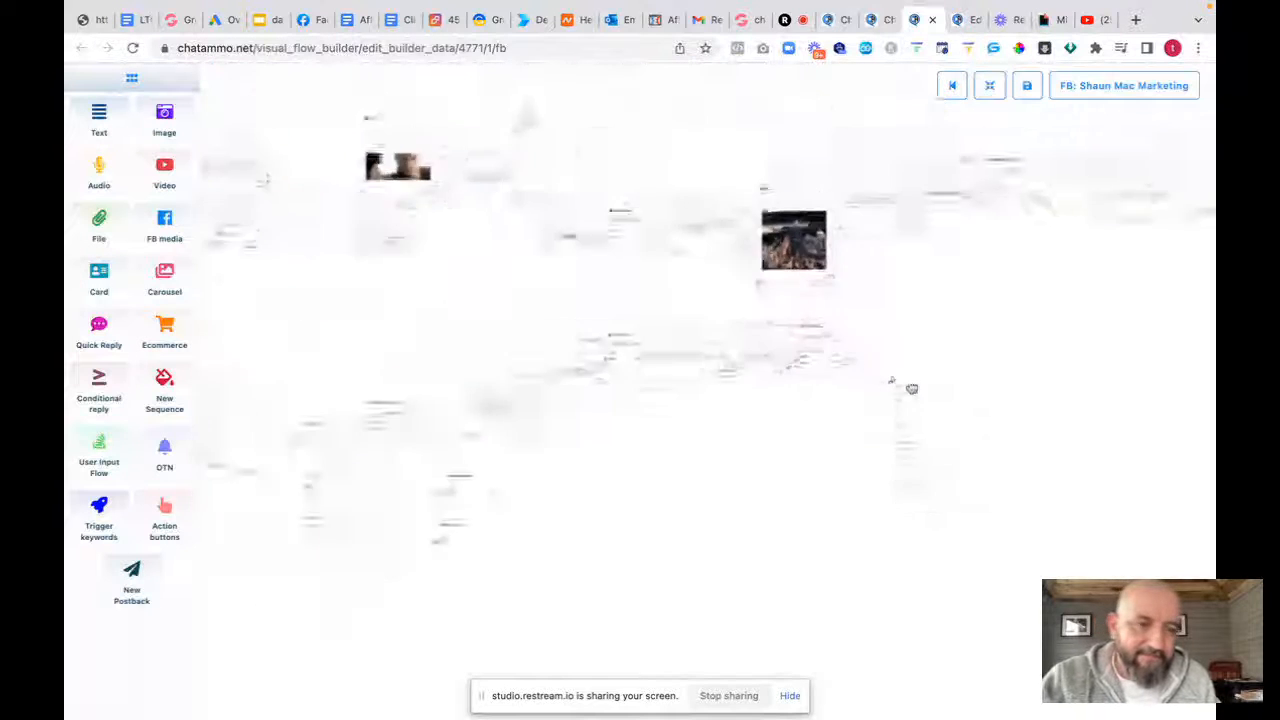
pyautogui.scroll(-5, 908, 396)
pyautogui.scroll(10, 907, 400)
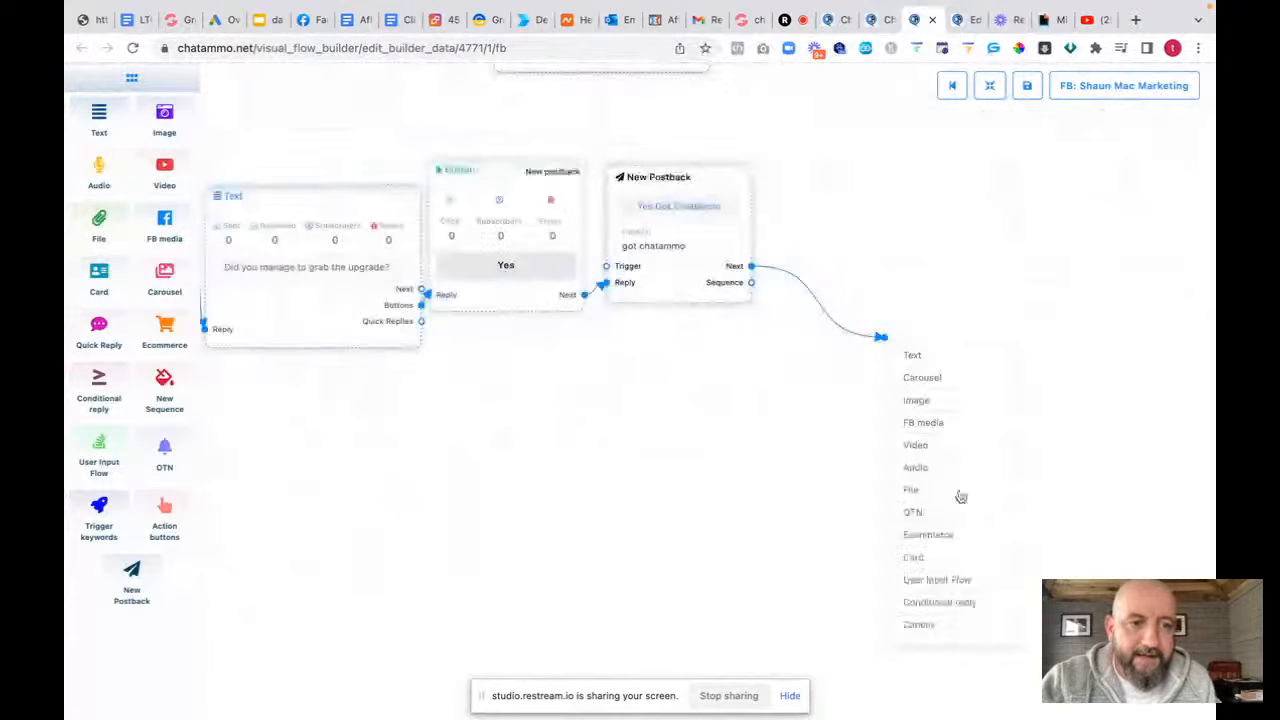
pyautogui.click(915, 401)
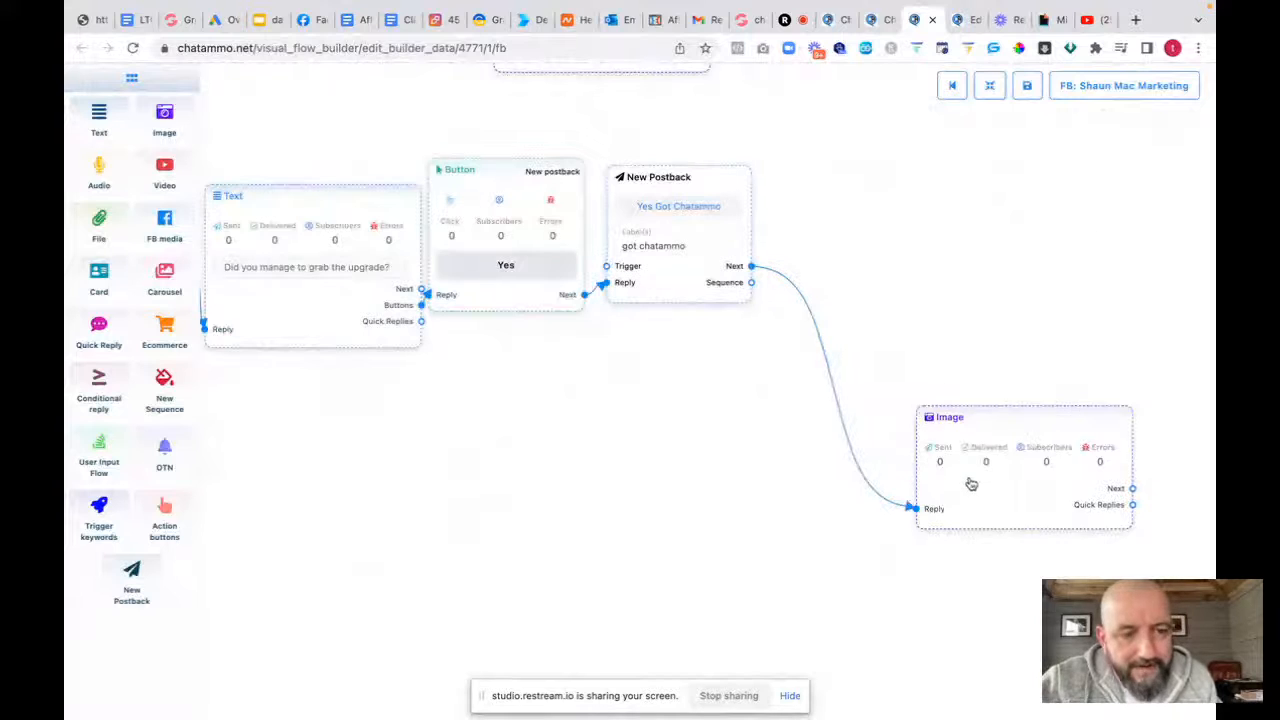
pyautogui.moveTo(971, 484); pyautogui.dragTo(886, 300)
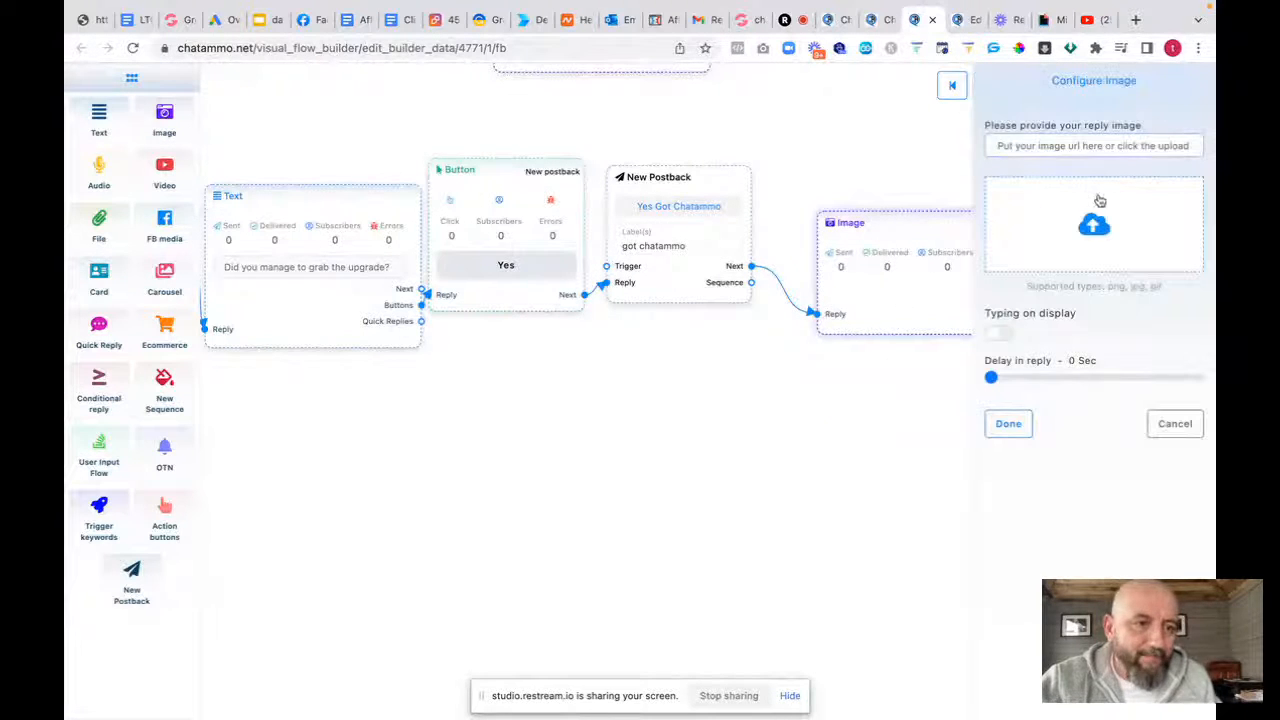
# Paste the celebration GIF link as the image, enable Typing on display, and position the node
pyautogui.click(1011, 146)
pyautogui.hotkey('ctrl', 'v')
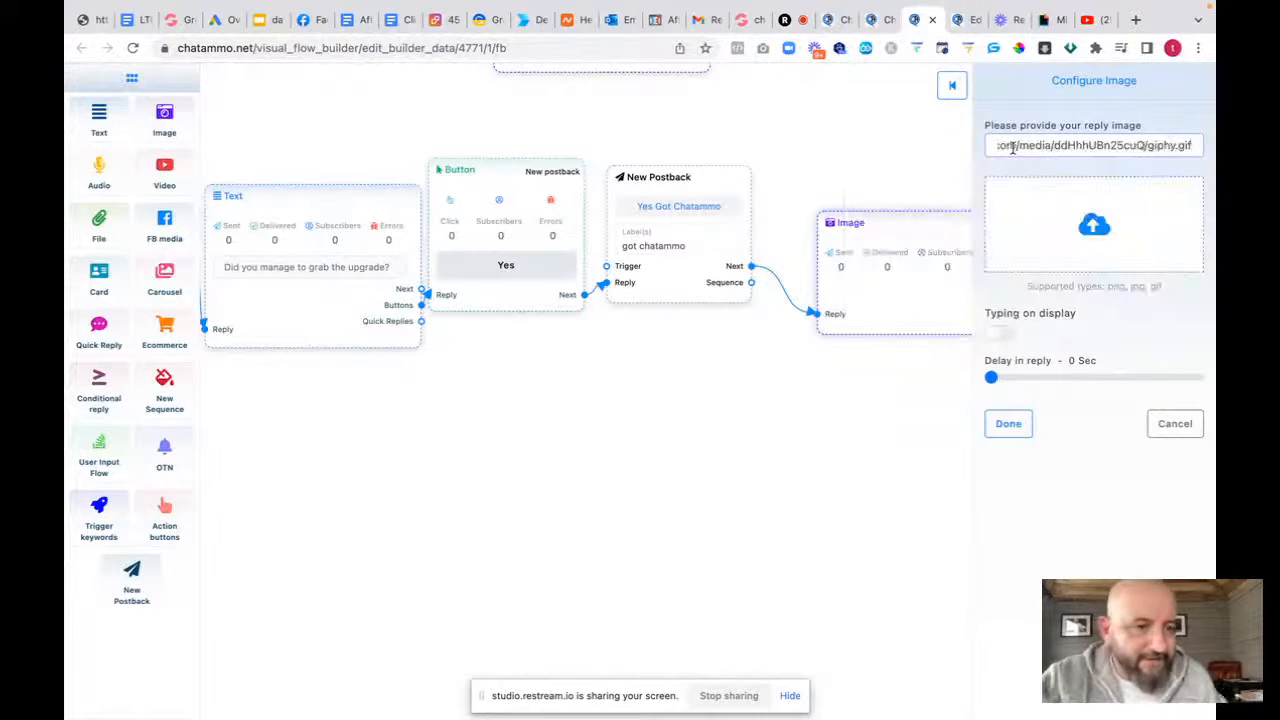
pyautogui.click(1008, 423)
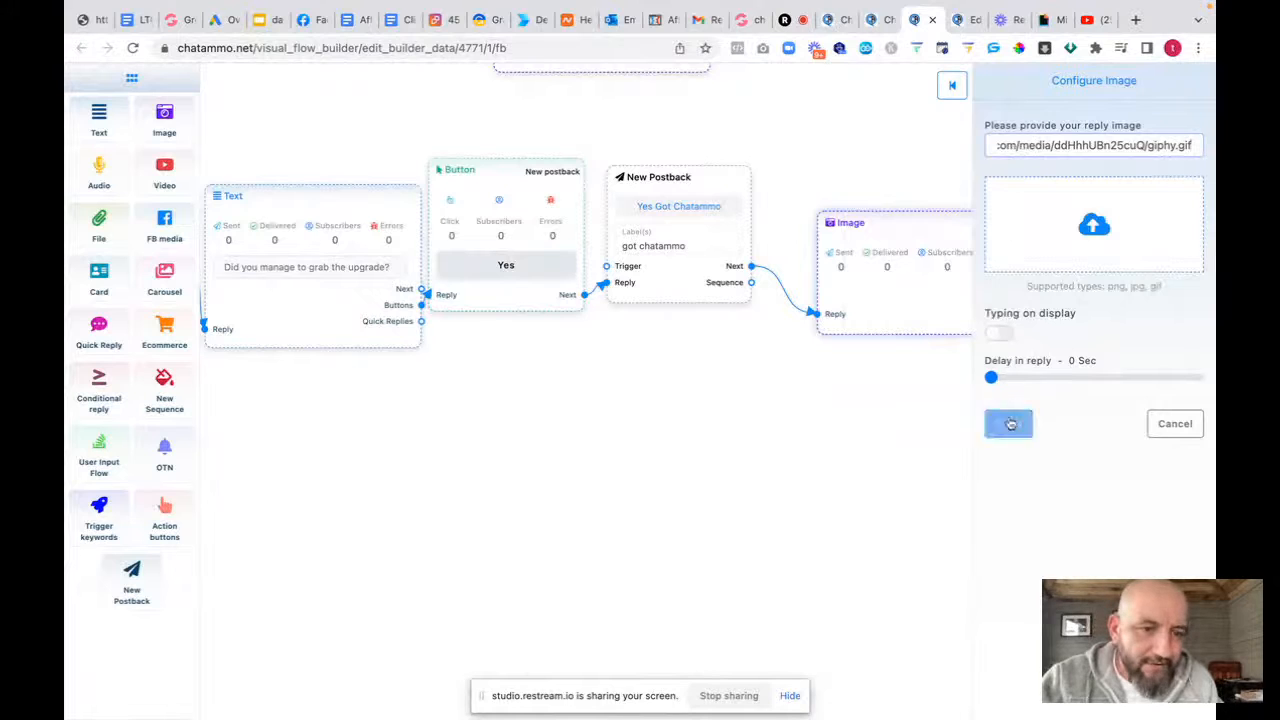
pyautogui.click(995, 332)
pyautogui.click(1008, 423)
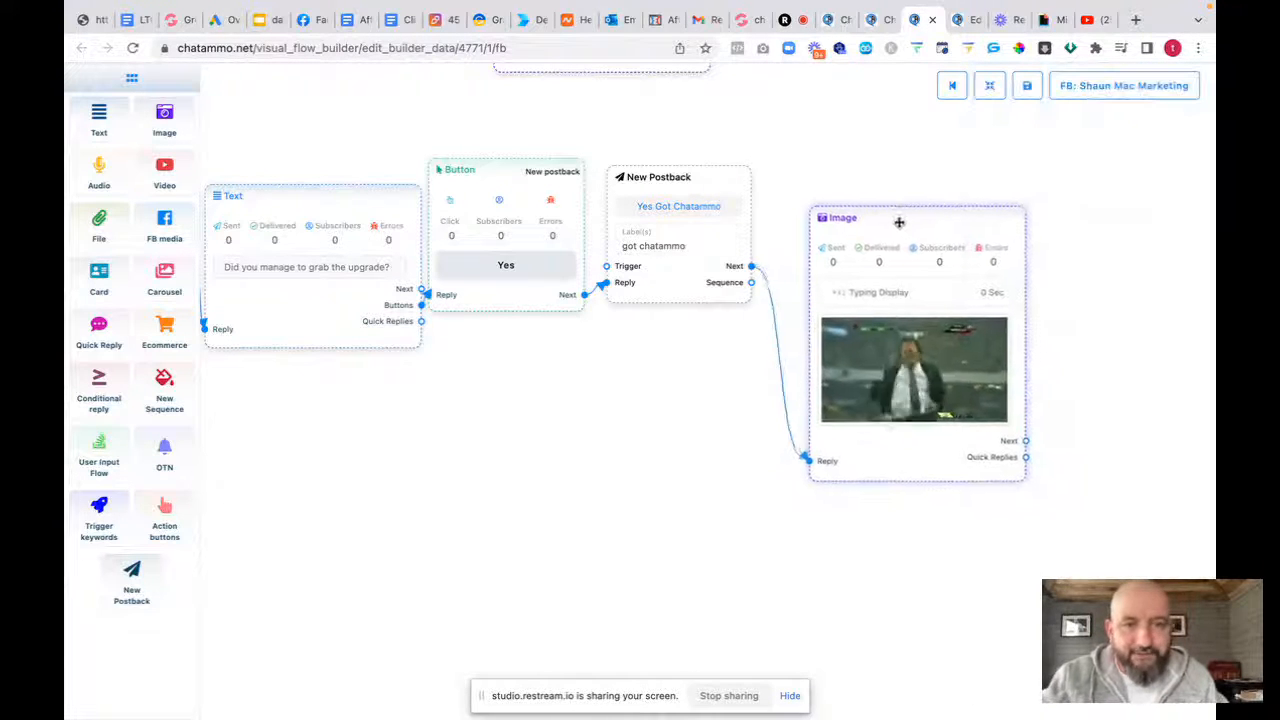
pyautogui.moveTo(899, 222); pyautogui.dragTo(860, 164)
pyautogui.moveTo(640, 391); pyautogui.dragTo(600, 437)
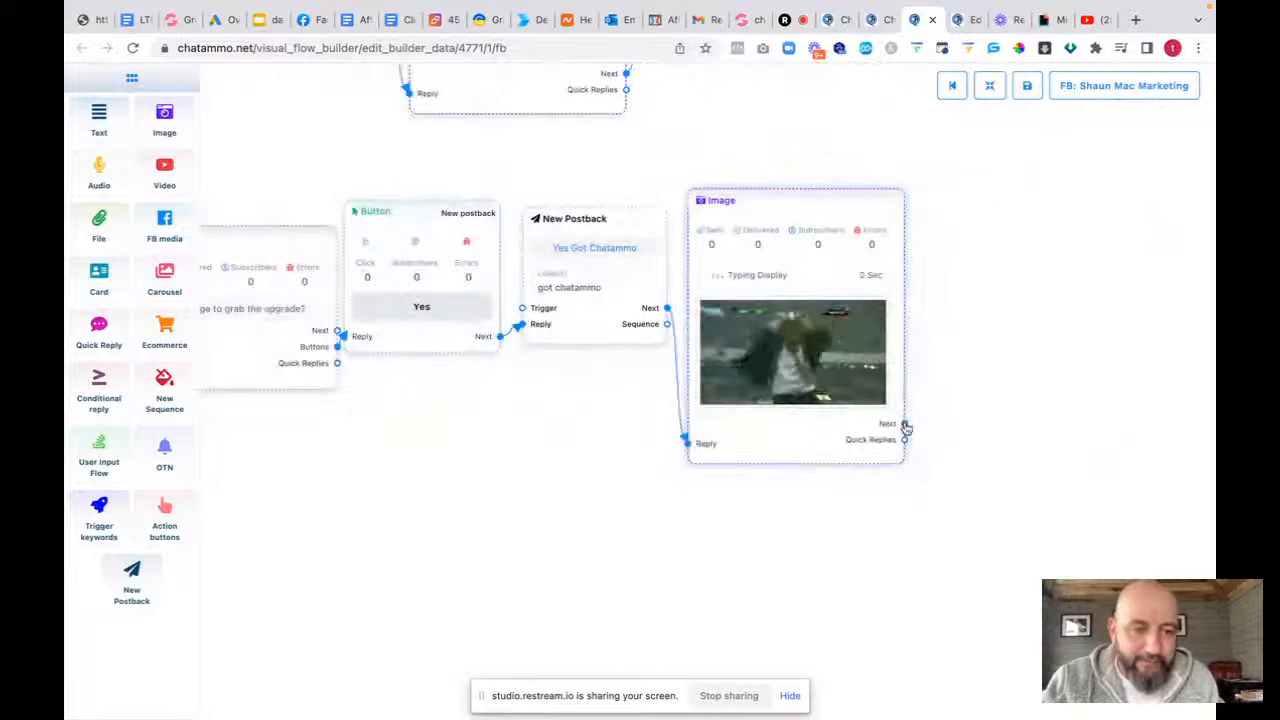
# Add a Text reply after the GIF: 'Awesome check out this video to see how you can get even more from your account'
pyautogui.moveTo(904, 424); pyautogui.dragTo(966, 382)
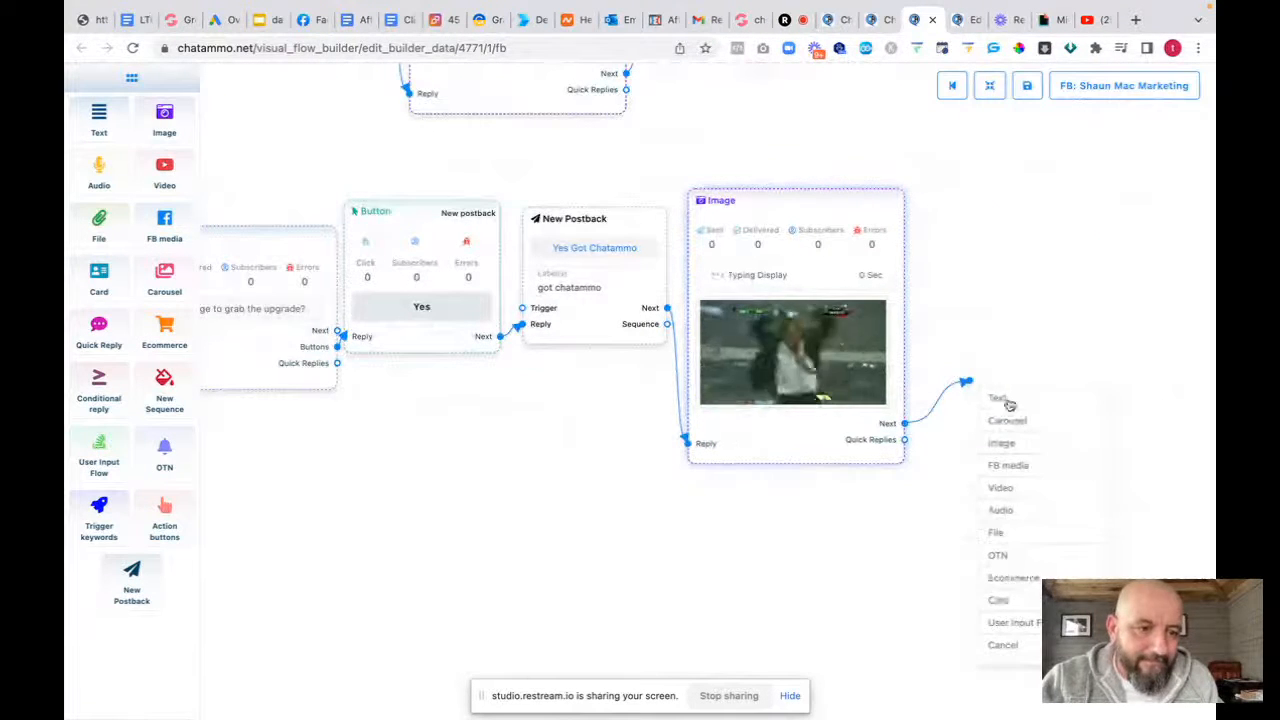
pyautogui.click(1000, 398)
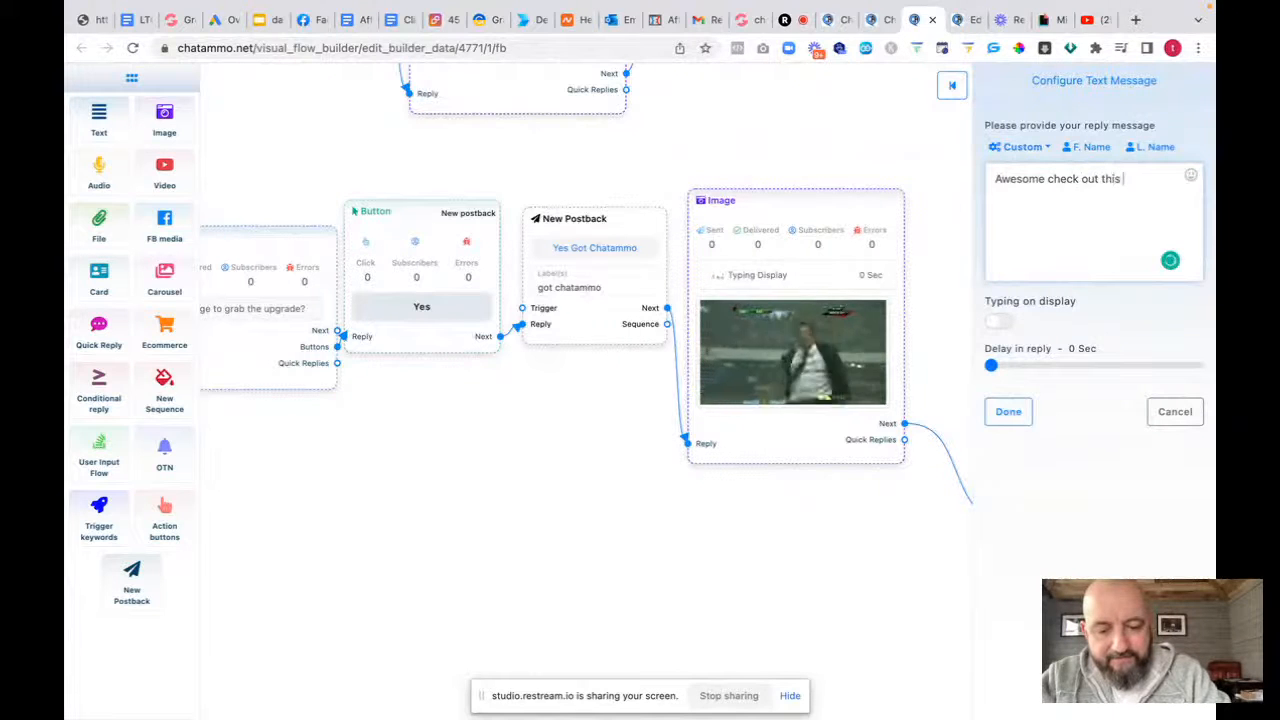
pyautogui.write('Awesome check out this video to')
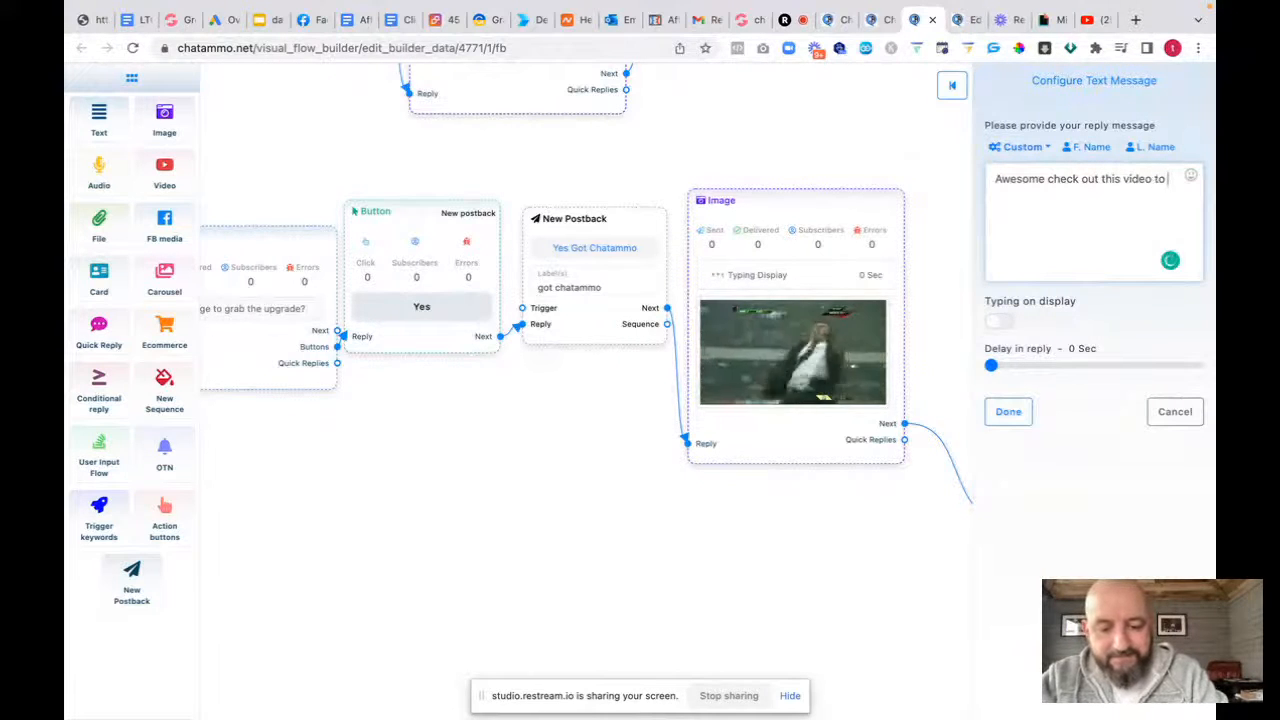
pyautogui.write(' see h')
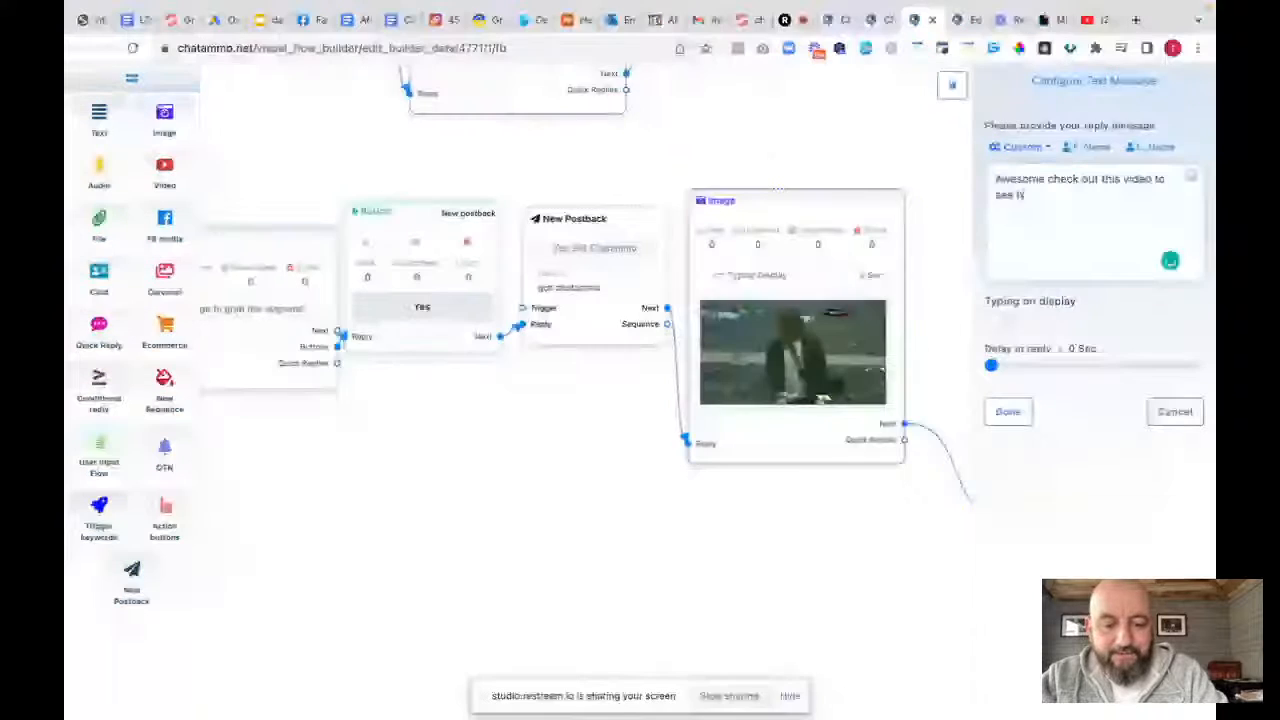
pyautogui.write('ow you can g')
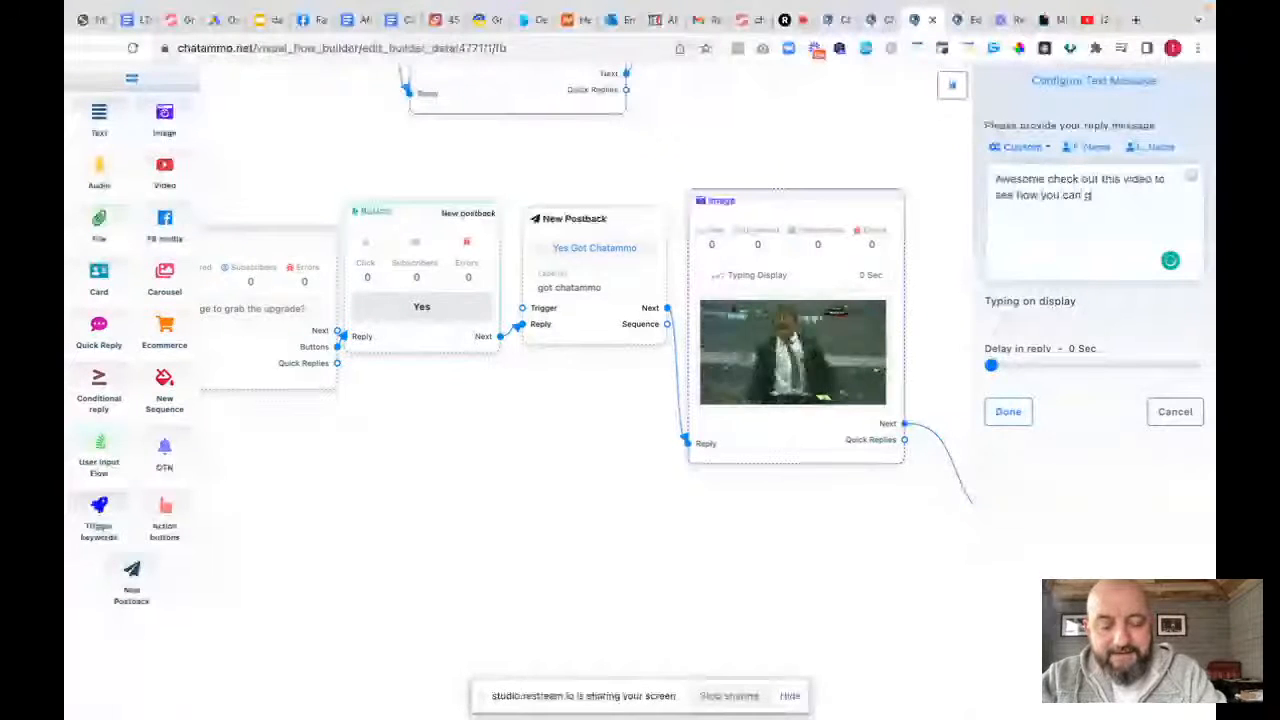
pyautogui.write('et even m')
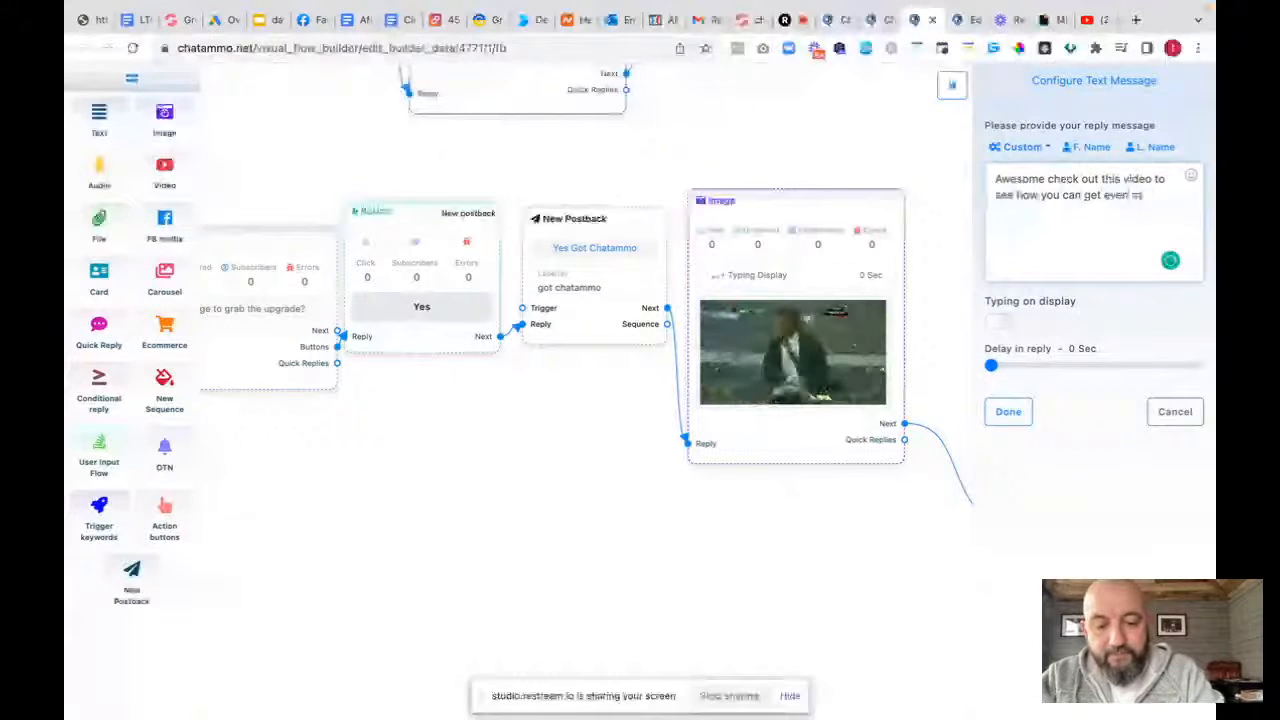
pyautogui.write('ore from ')
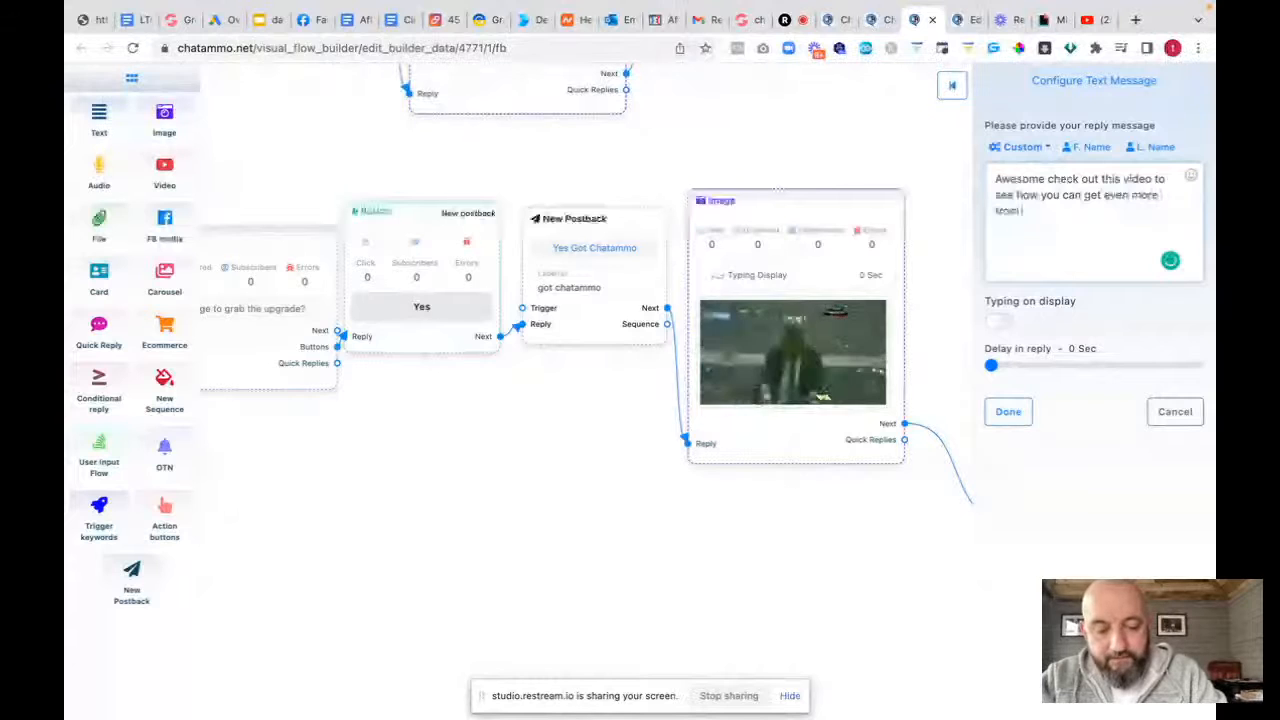
pyautogui.write('your accoun')
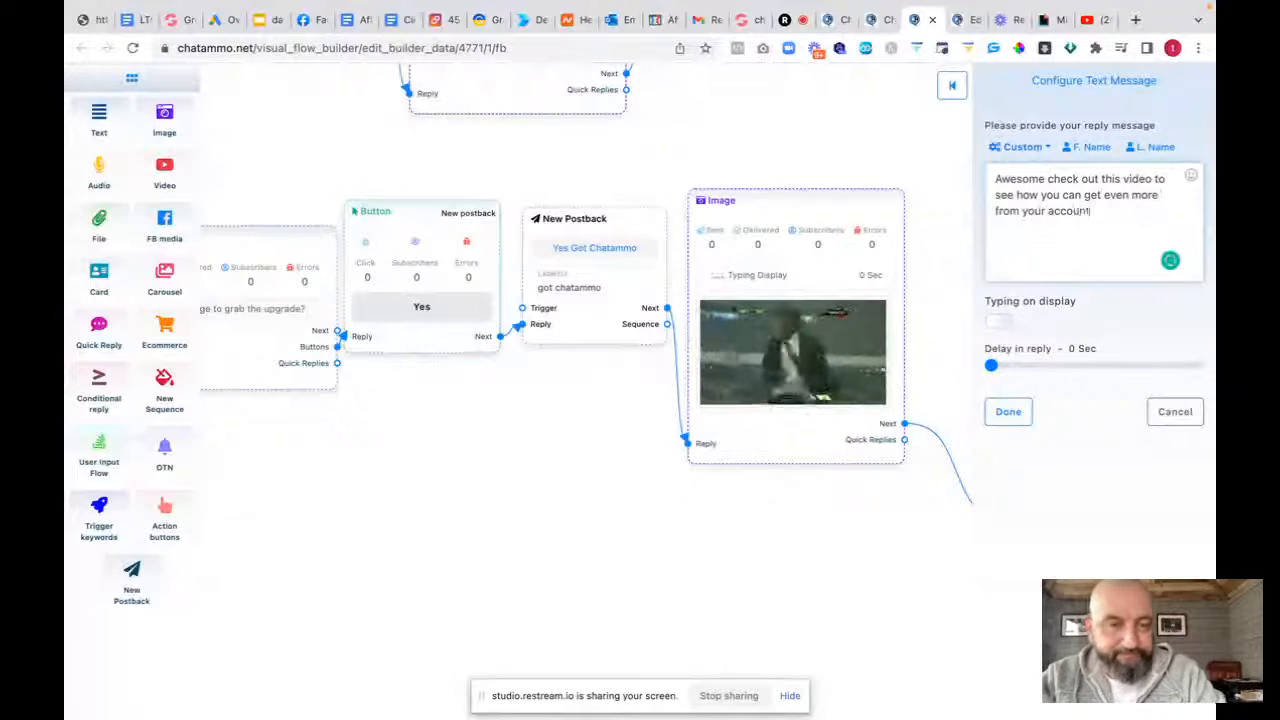
pyautogui.write('t')
pyautogui.click(1008, 411)
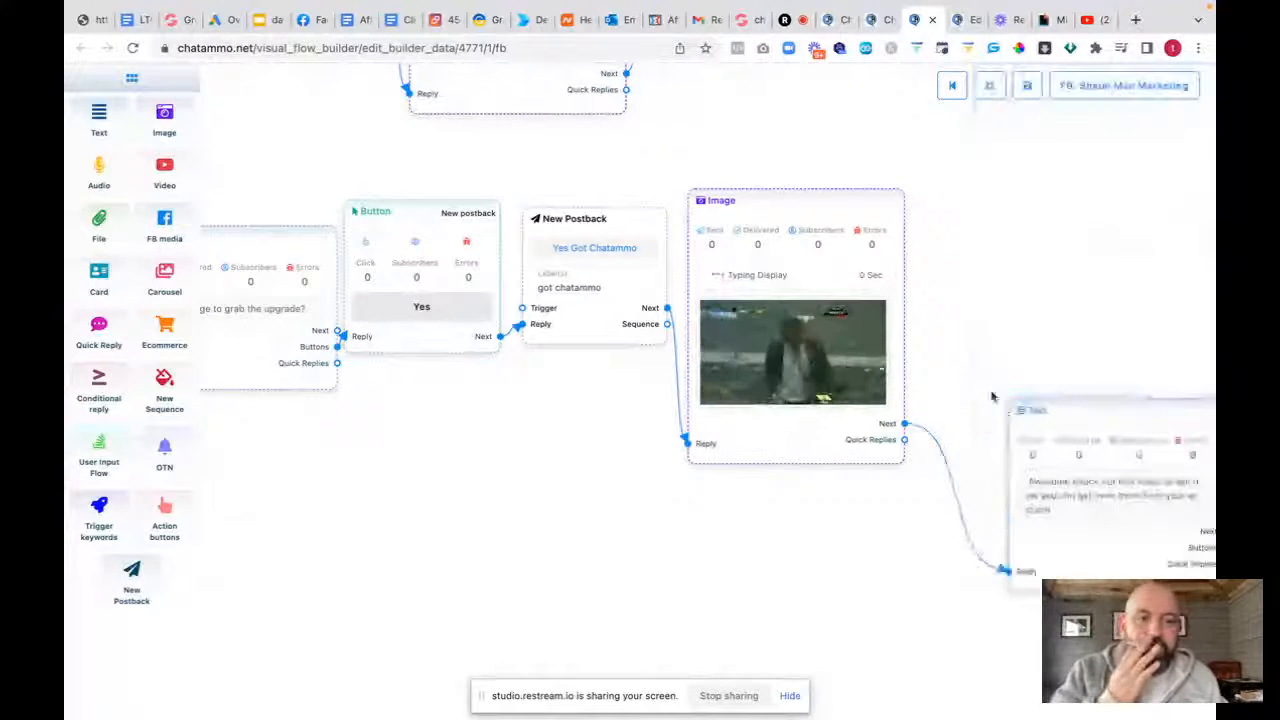
pyautogui.moveTo(1089, 412); pyautogui.dragTo(997, 268)
pyautogui.moveTo(1000, 566); pyautogui.dragTo(773, 510)
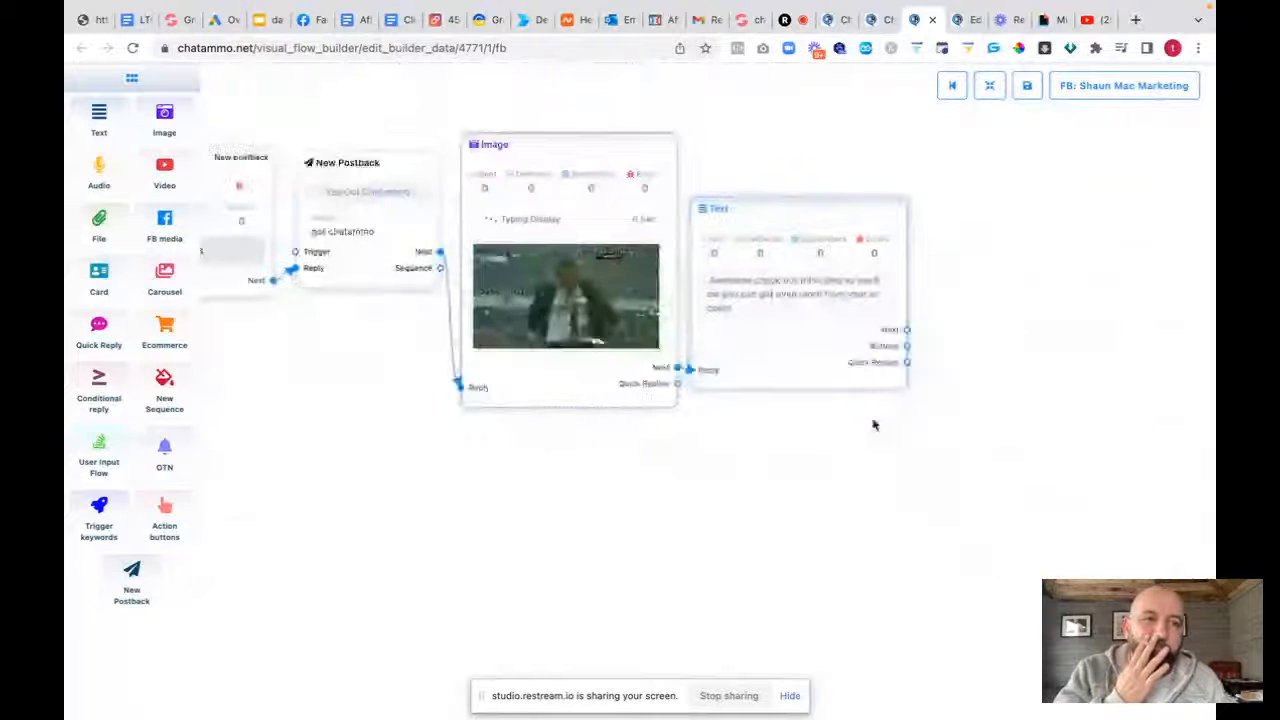
# Copy the YouTube video's share link and return to the flow builder
pyautogui.click(1087, 61)
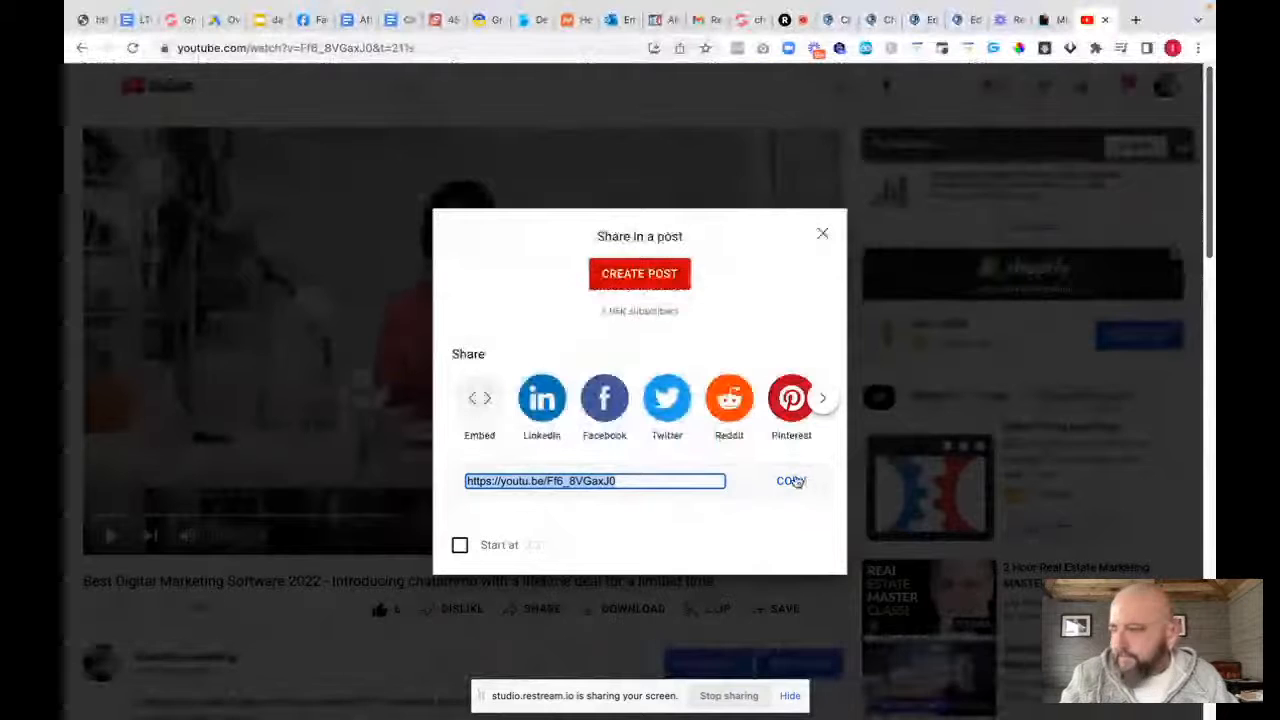
pyautogui.click(796, 480)
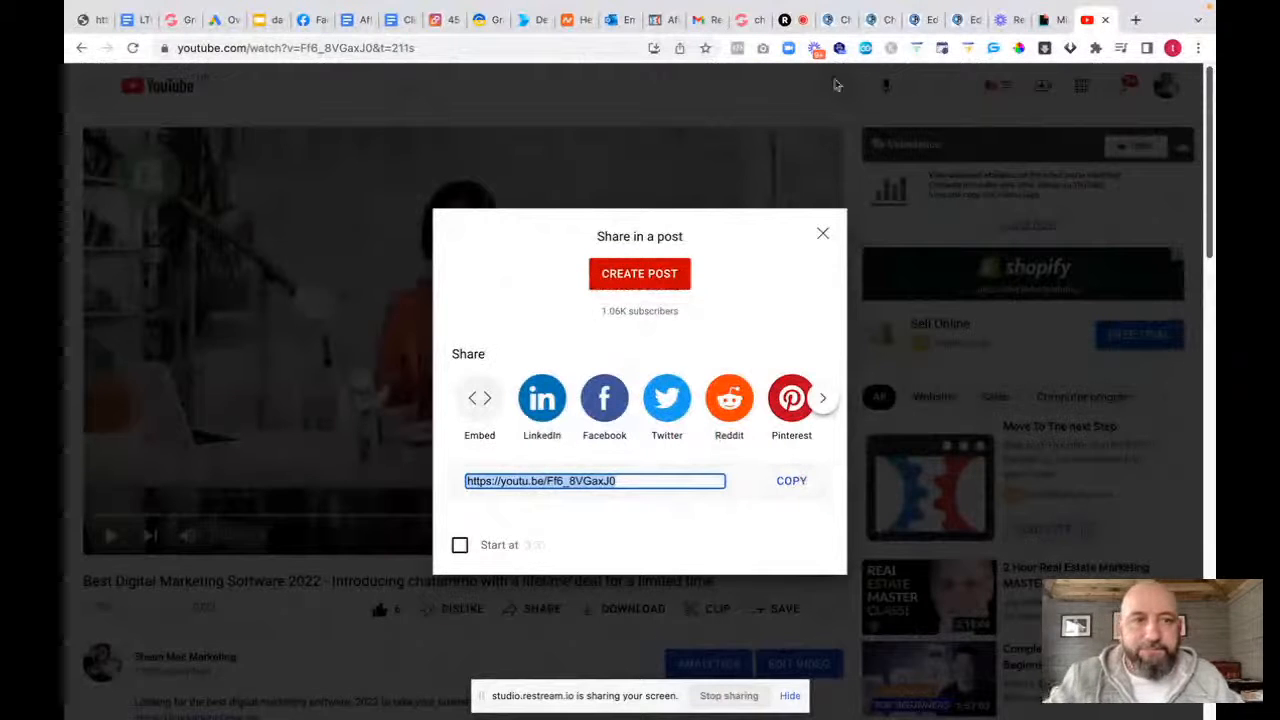
pyautogui.click(916, 20)
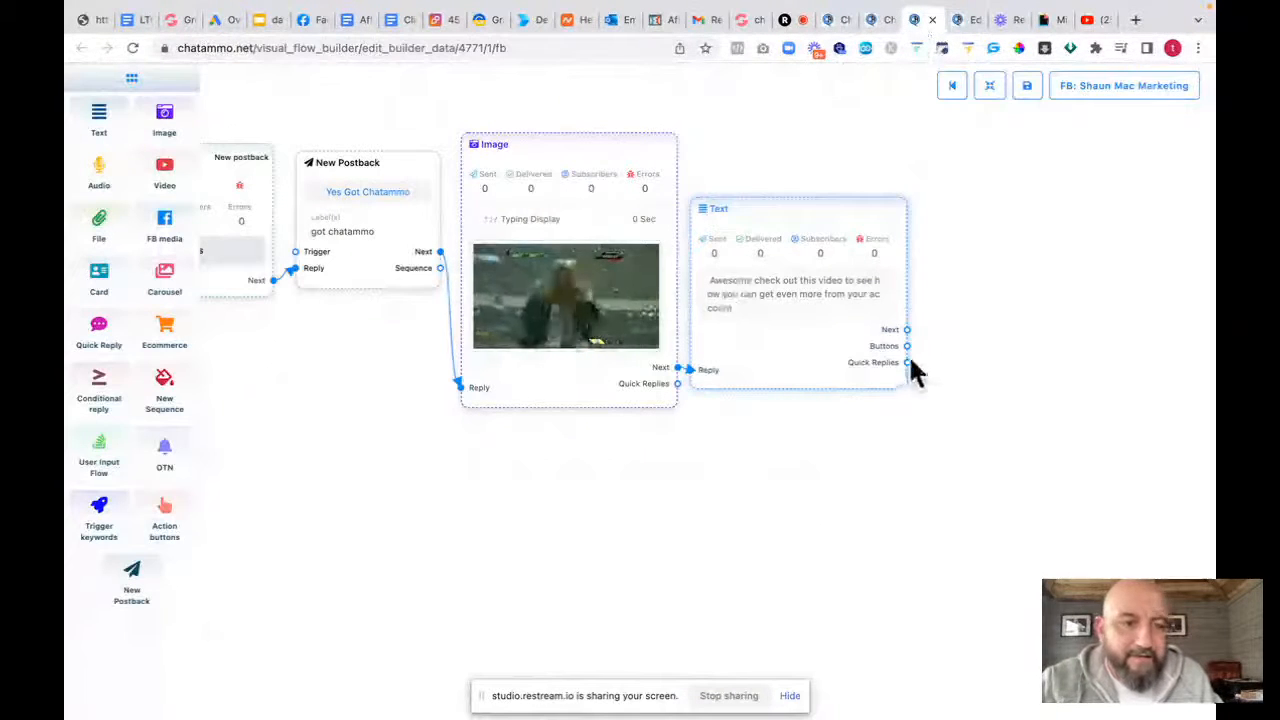
# Add a 'Get More' Web URL button to the text, linking to the pasted YouTube video
pyautogui.moveTo(908, 347); pyautogui.dragTo(978, 283)
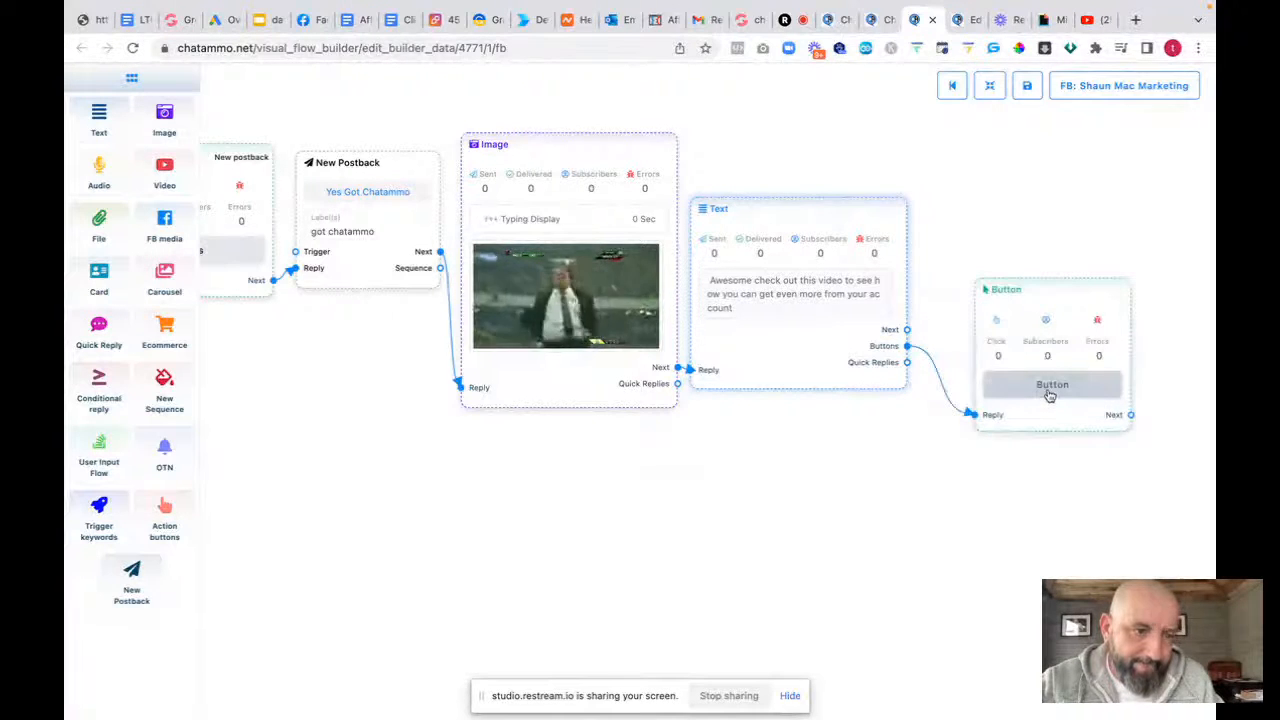
pyautogui.click(1050, 394)
pyautogui.click(1003, 145)
pyautogui.write('Get More')
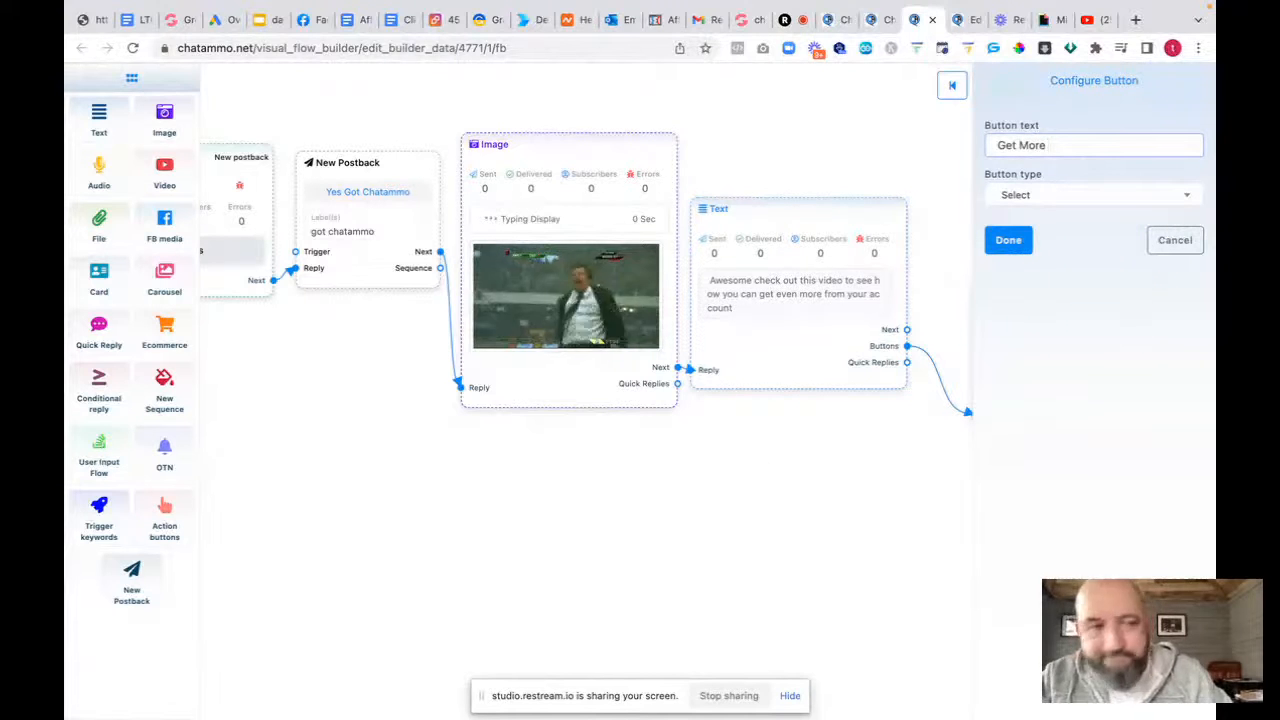
pyautogui.click(1075, 201)
pyautogui.click(1031, 375)
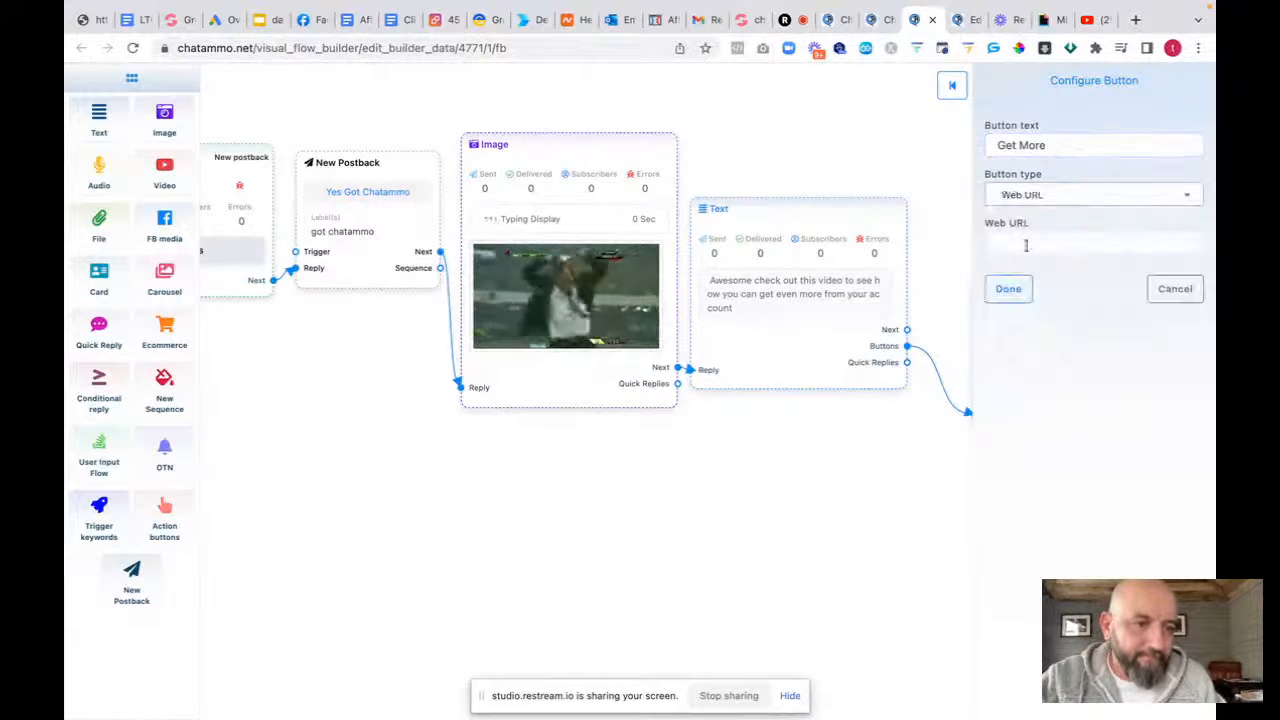
pyautogui.click(1019, 241)
pyautogui.write('https://youtu.be/Ff6_8VGaxJ0')
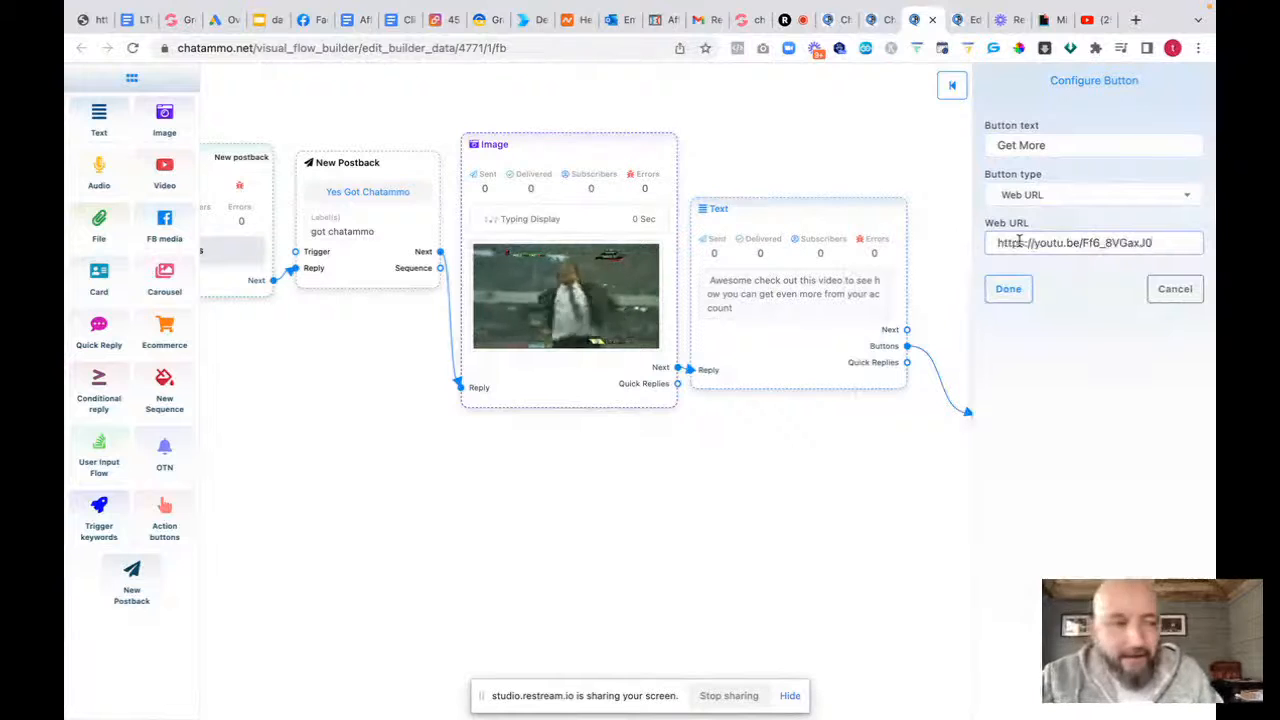
pyautogui.click(1006, 289)
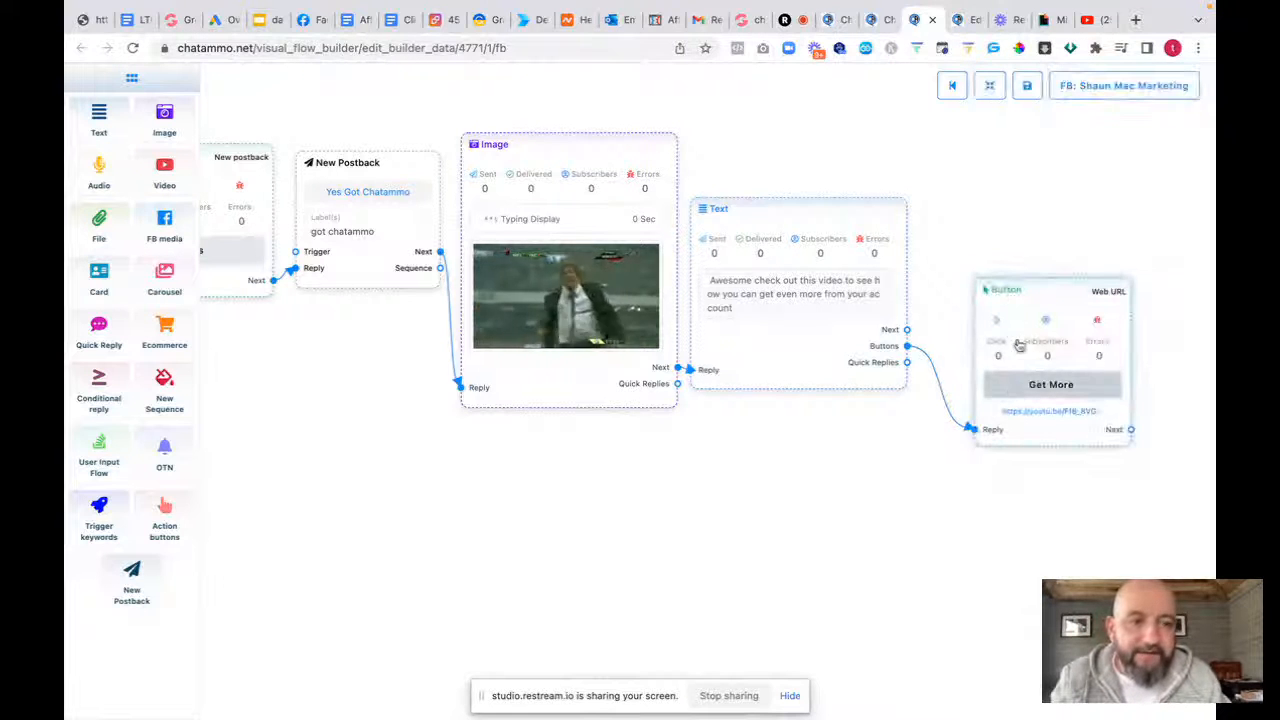
pyautogui.moveTo(1010, 338); pyautogui.dragTo(978, 470)
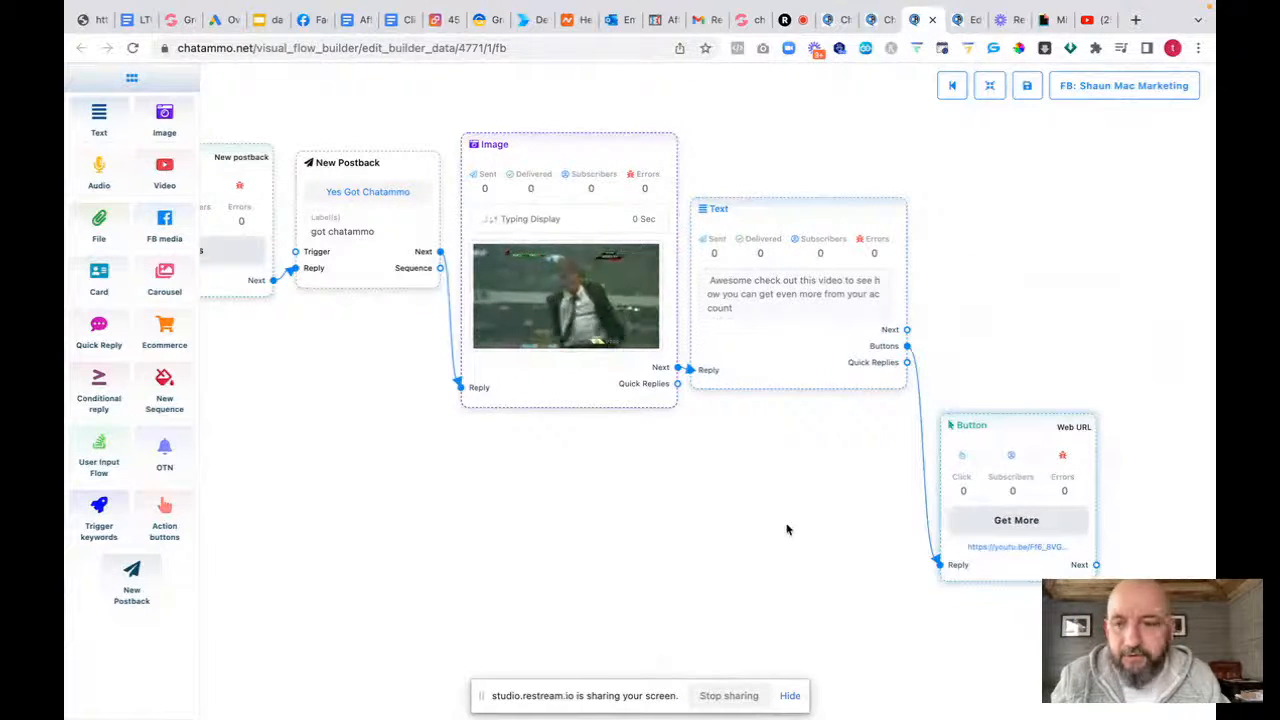
# Bring the chatammo question back into view and add a second button to it
pyautogui.hscroll(-10, 787, 530)
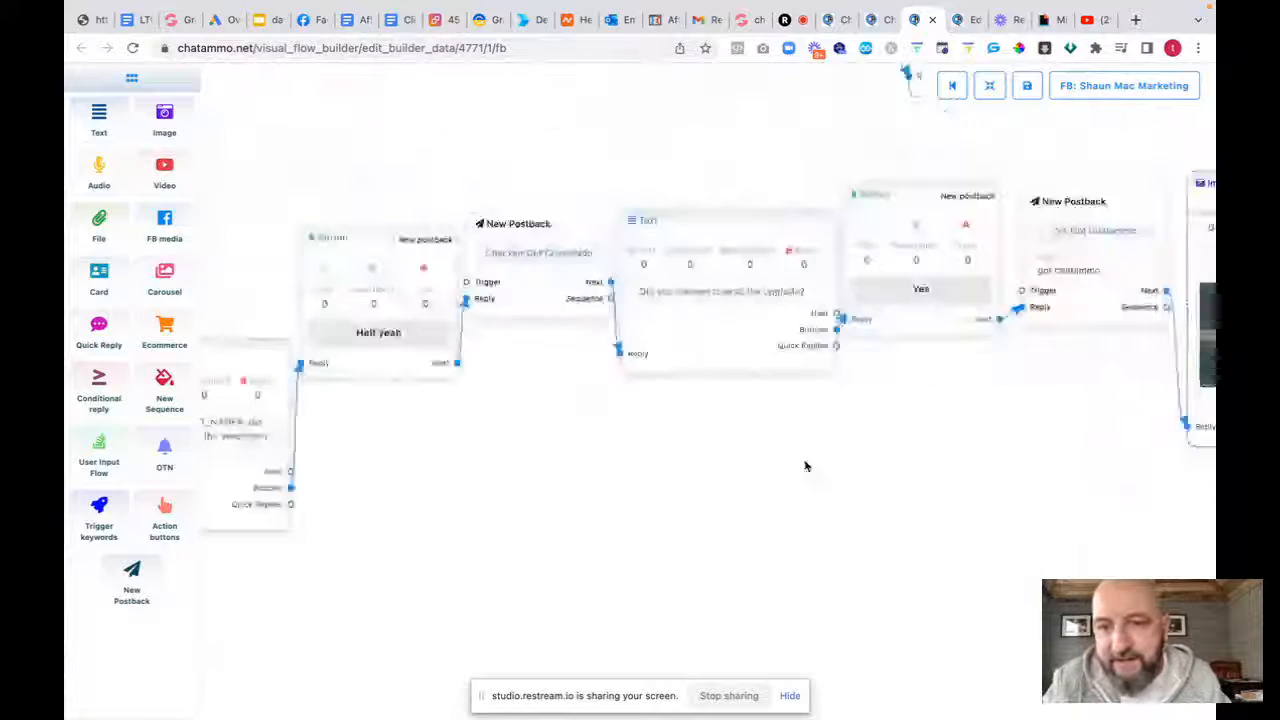
pyautogui.hscroll(-10, 805, 466)
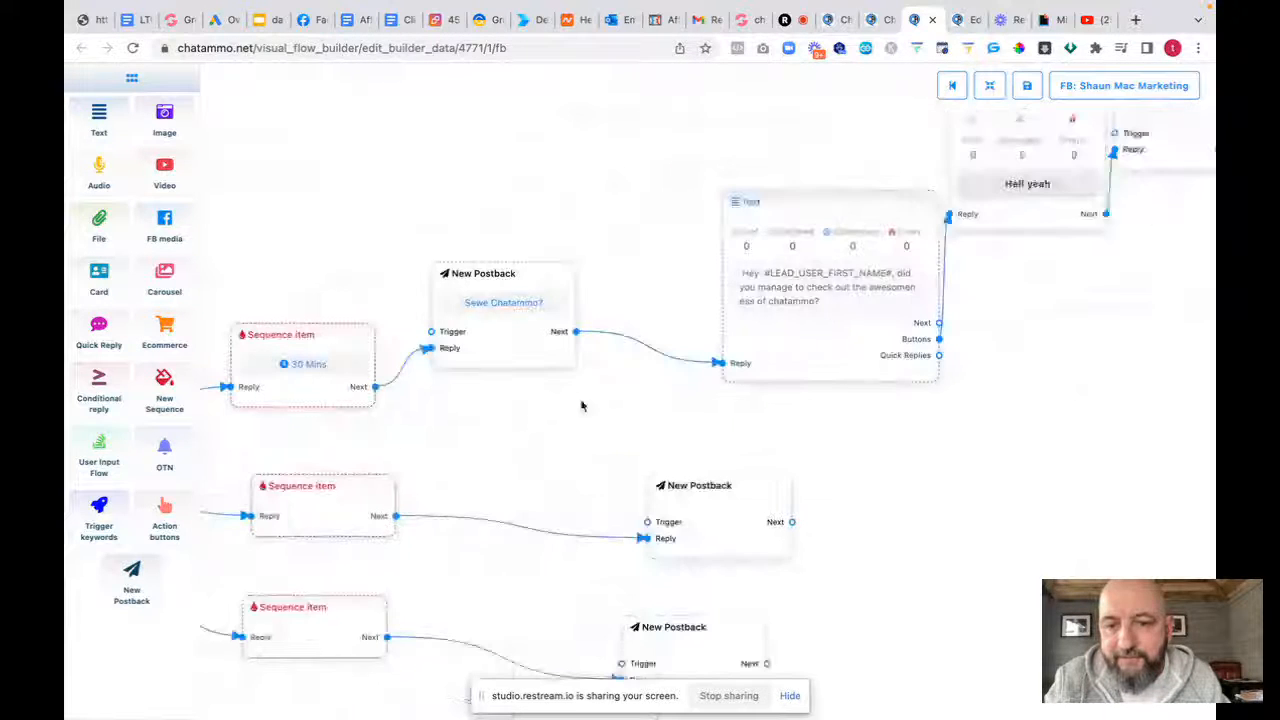
pyautogui.hscroll(-2, 582, 405)
pyautogui.hscroll(10, 611, 406)
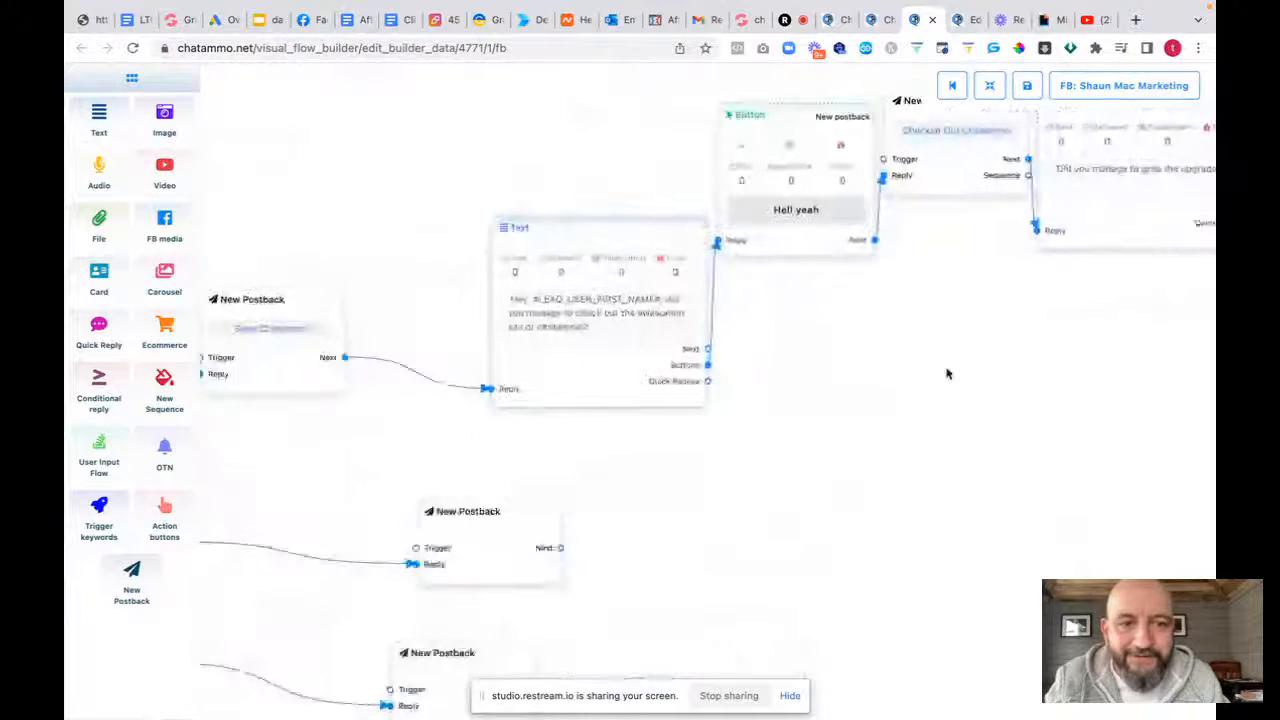
pyautogui.moveTo(947, 374); pyautogui.dragTo(778, 407)
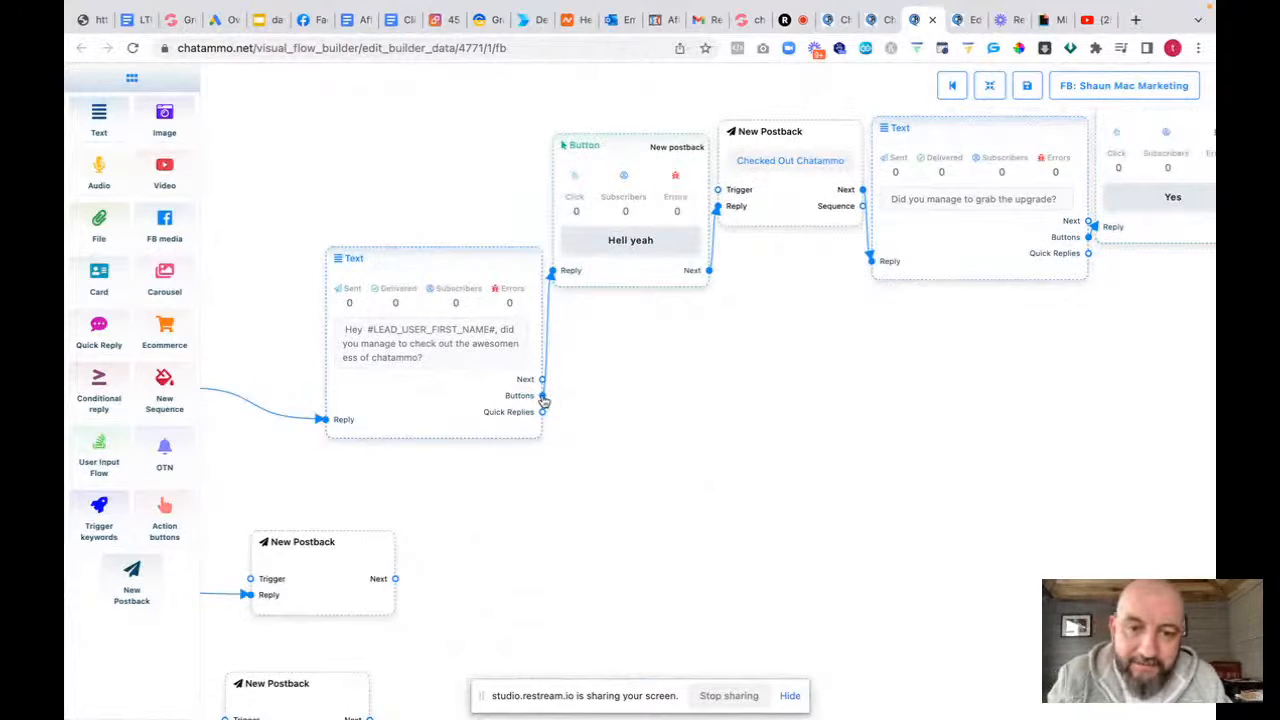
pyautogui.moveTo(543, 401); pyautogui.dragTo(640, 423)
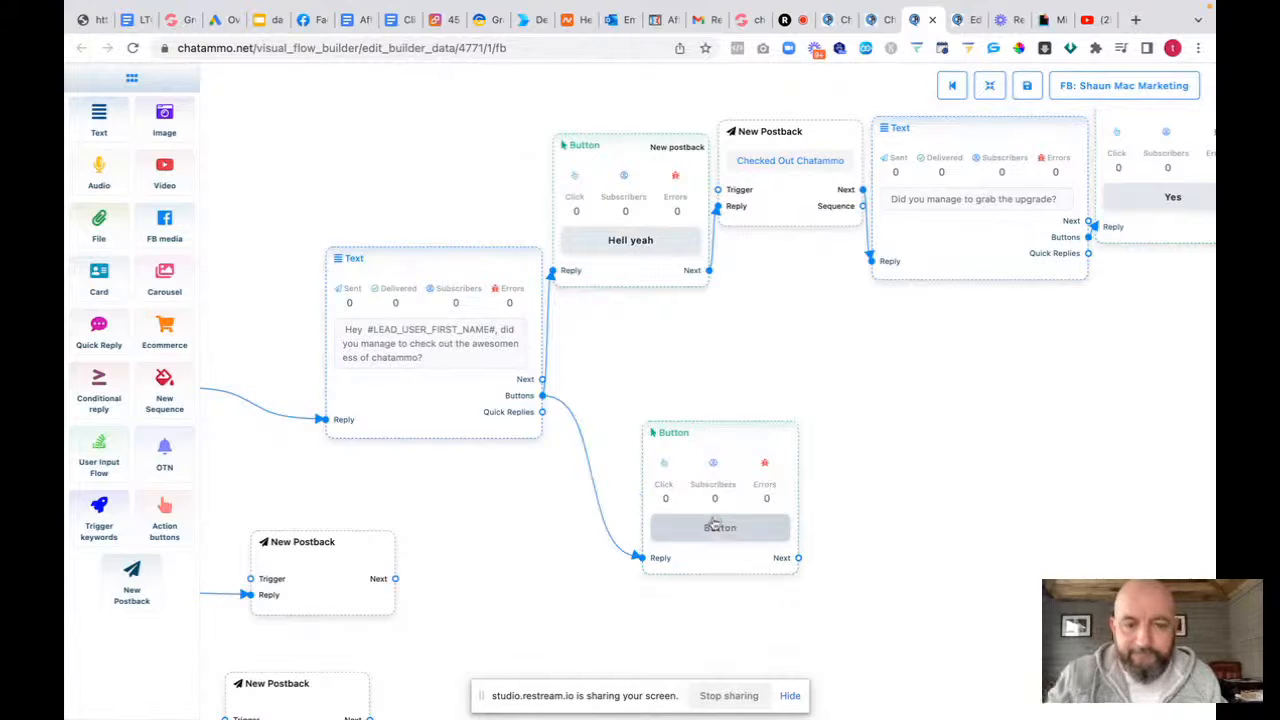
pyautogui.click(714, 527)
# Label the button 'Not Yet', make it a New postback, and place both nodes near the question
pyautogui.click(1040, 145)
pyautogui.write('N')
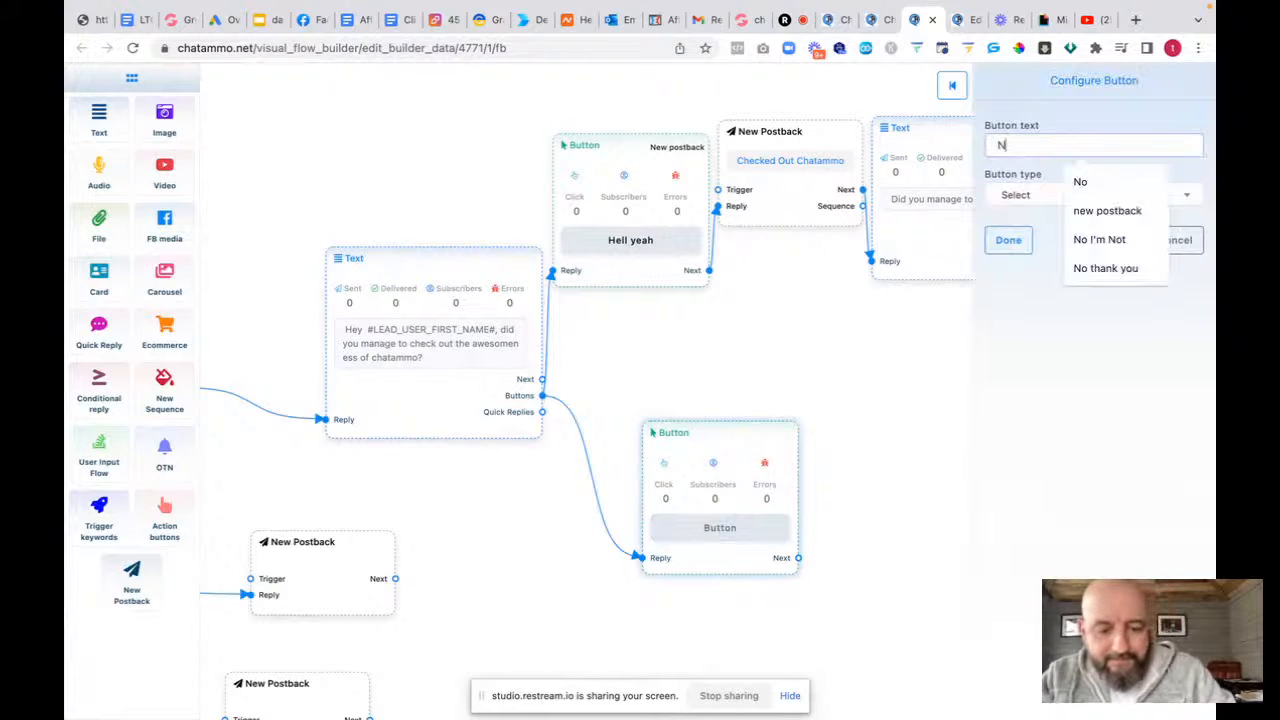
pyautogui.write('ot Yet')
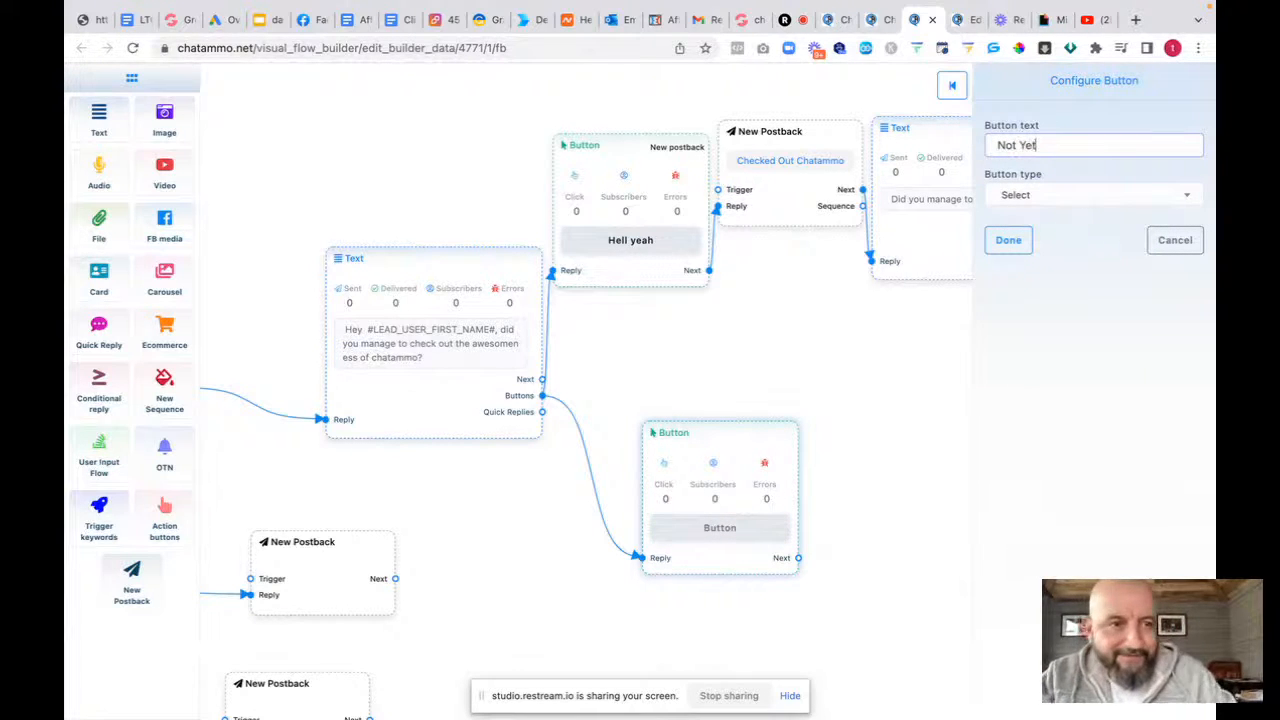
pyautogui.click(1035, 198)
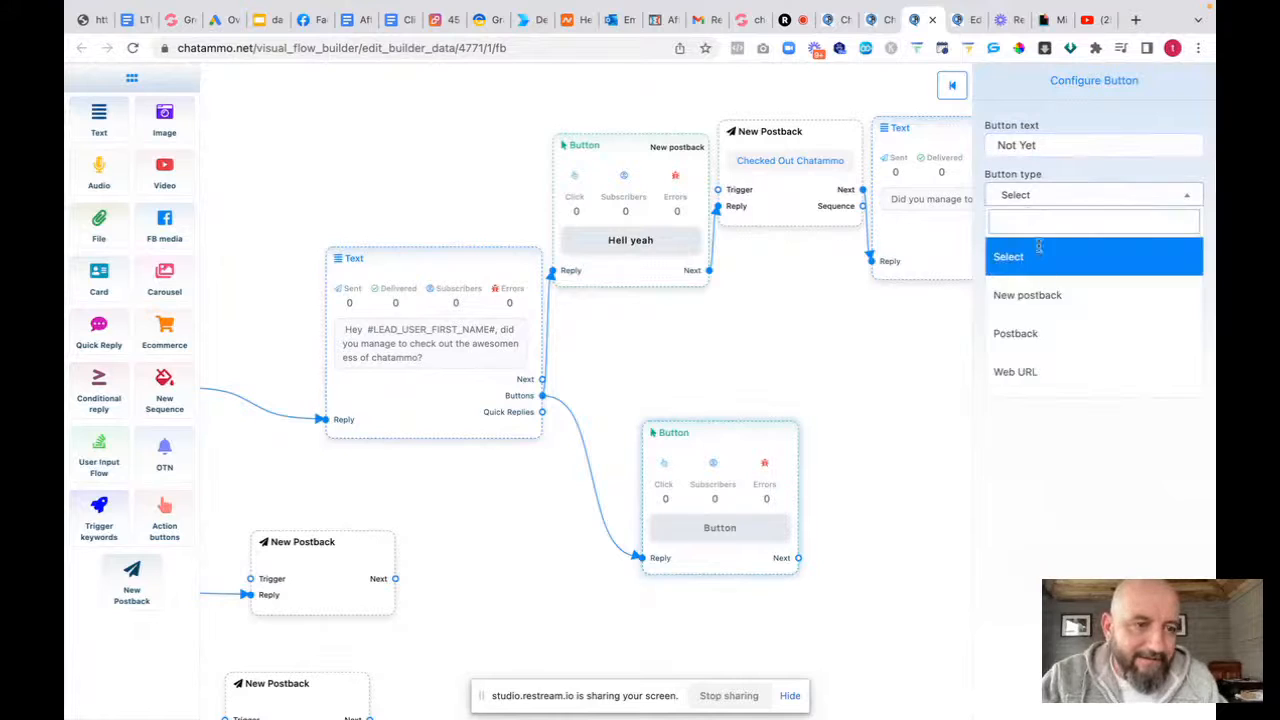
pyautogui.click(1042, 295)
pyautogui.click(1008, 240)
pyautogui.moveTo(697, 425); pyautogui.dragTo(633, 345)
pyautogui.moveTo(888, 480); pyautogui.dragTo(827, 442)
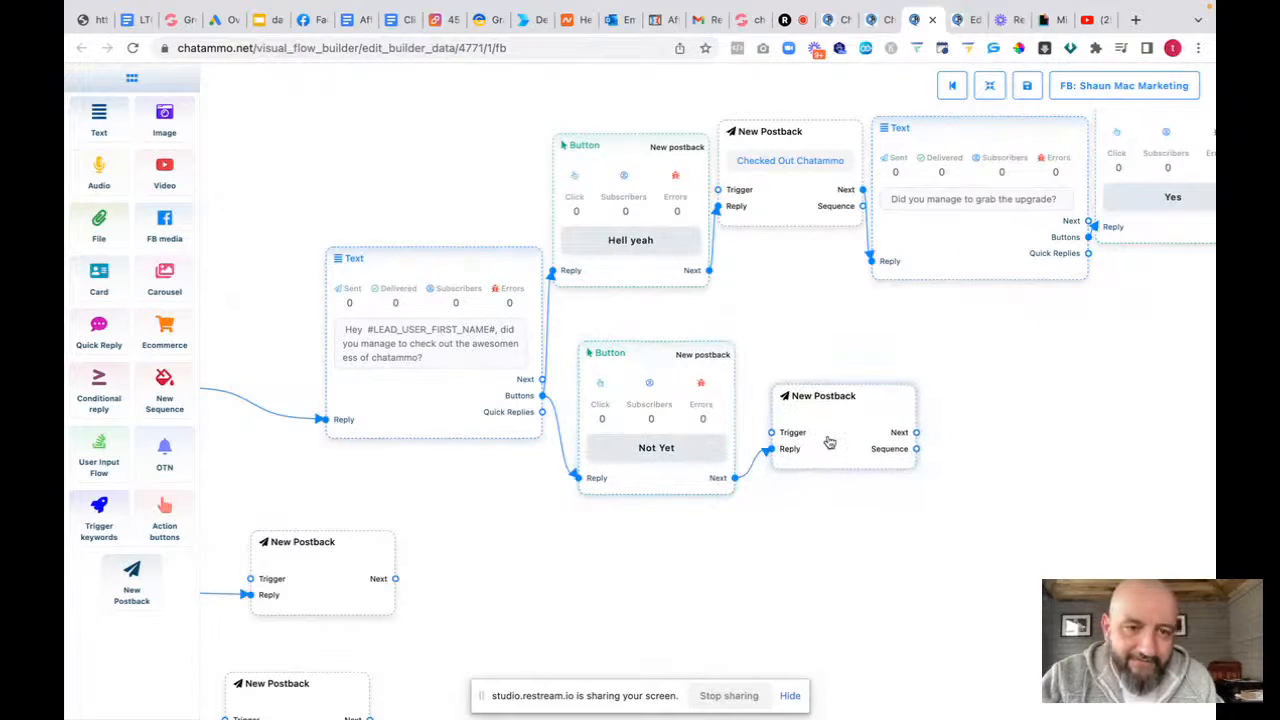
# Title the new postback "Haven't check Chatammo" and tag it with the havent check chatammo label
pyautogui.click(827, 442)
pyautogui.write('Hav')
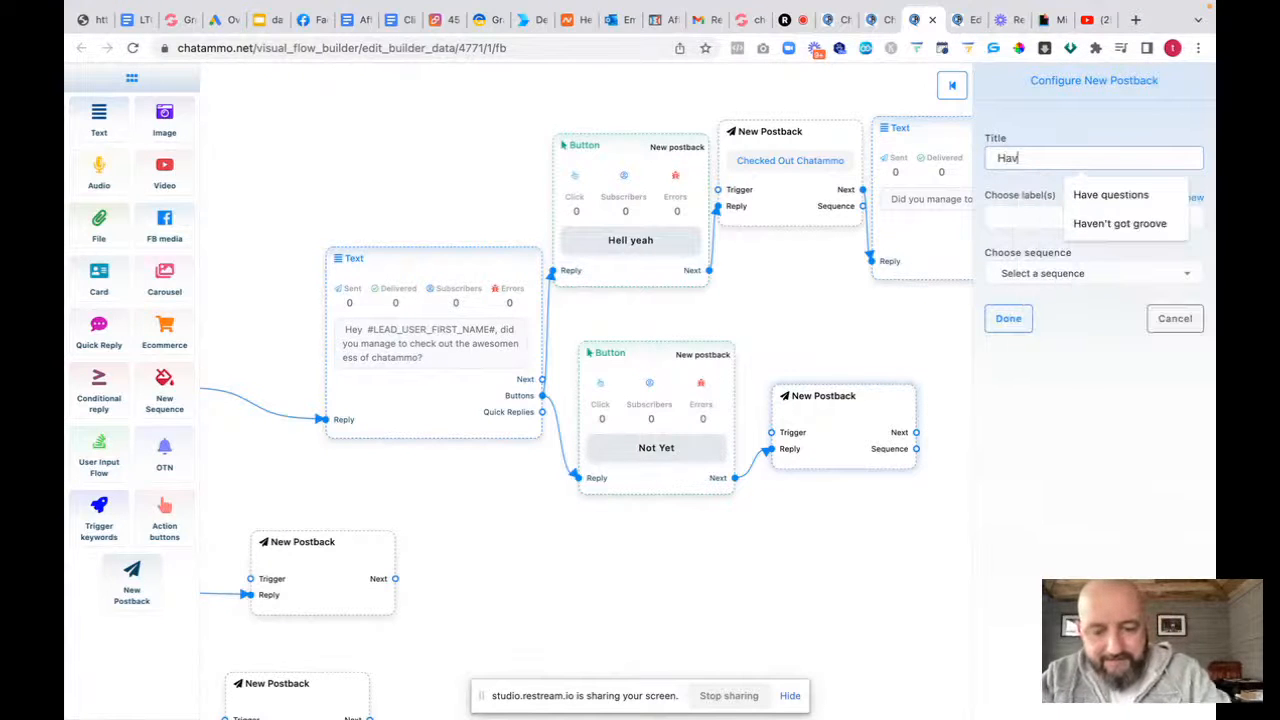
pyautogui.write("en't ")
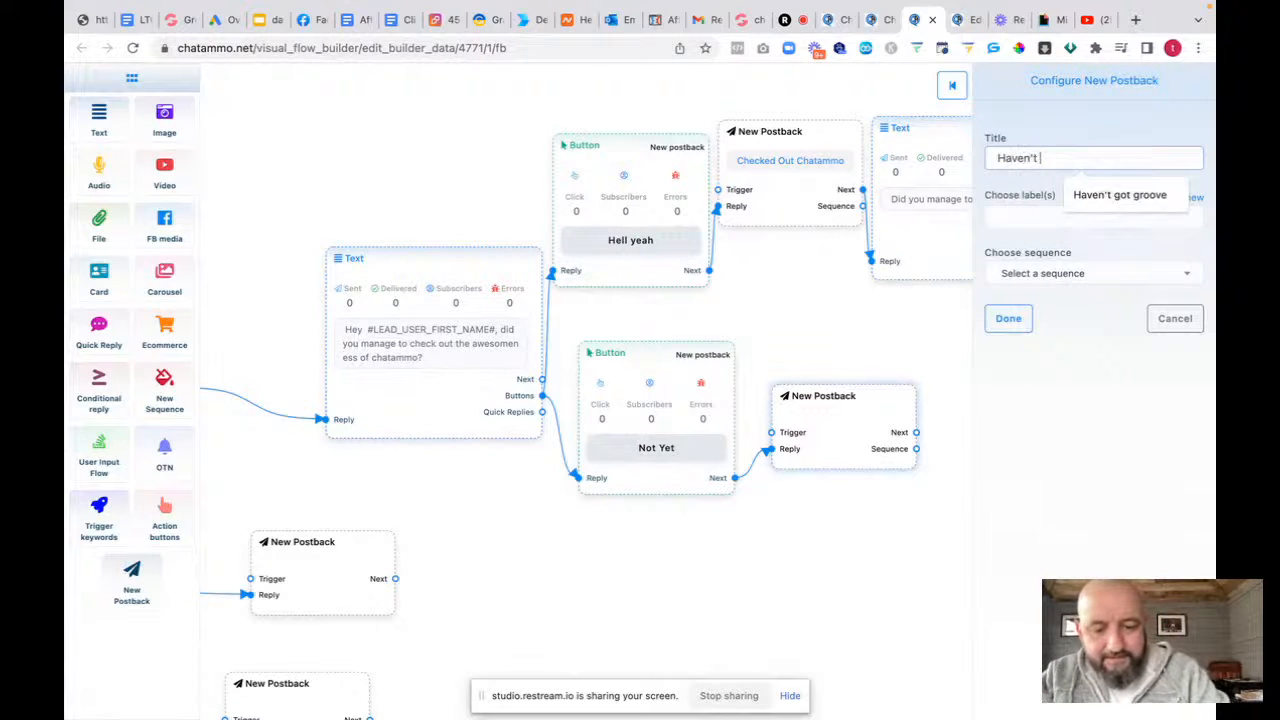
pyautogui.write('check Chatammo')
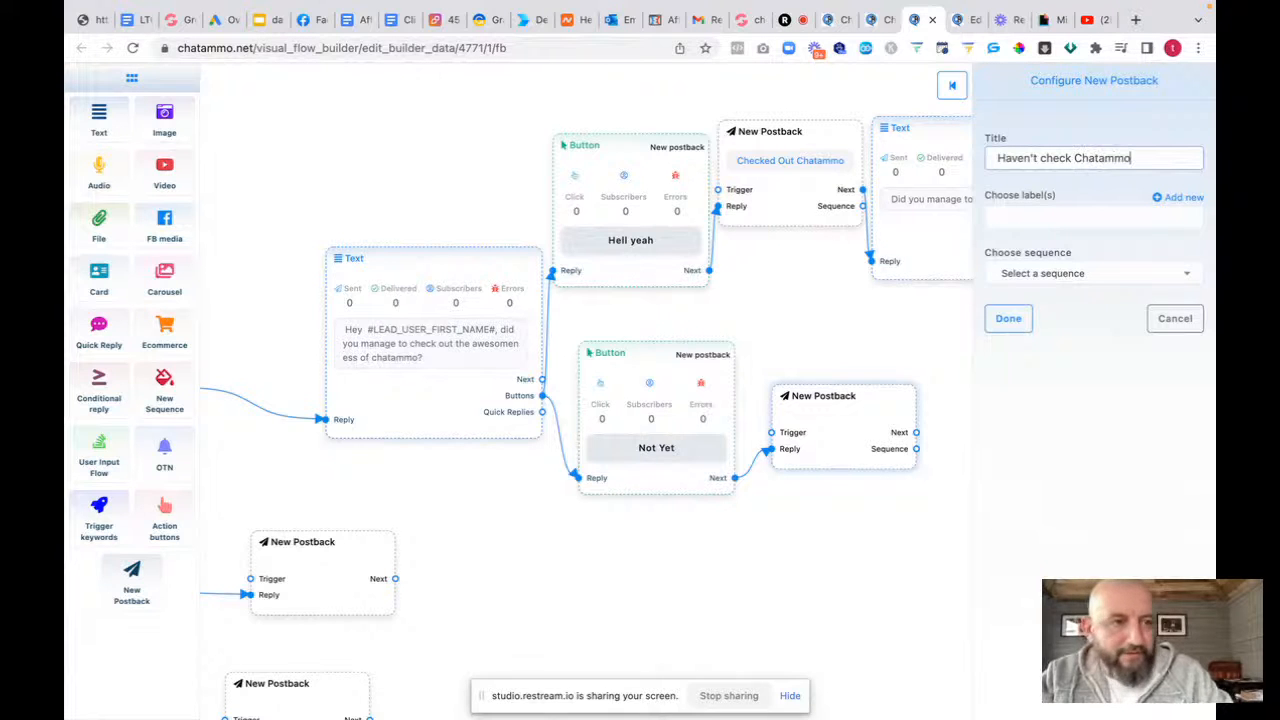
pyautogui.click(1039, 221)
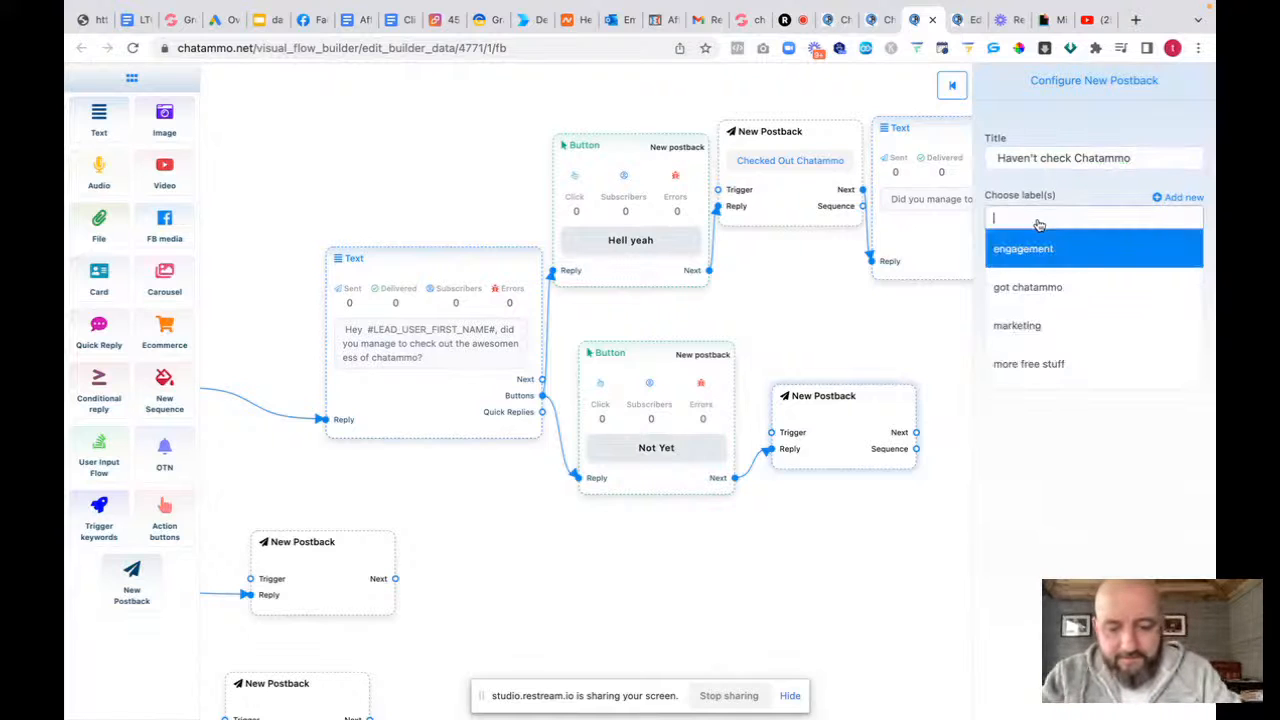
pyautogui.write('havent check chat')
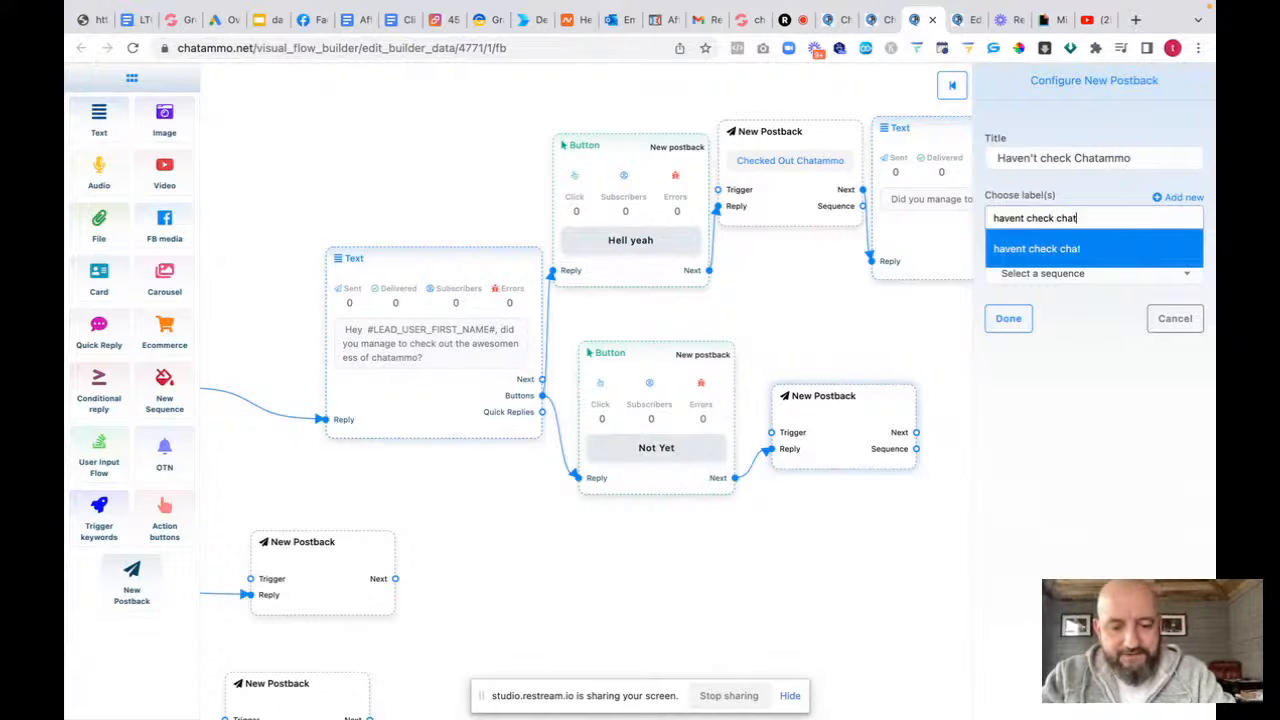
pyautogui.write('mo')
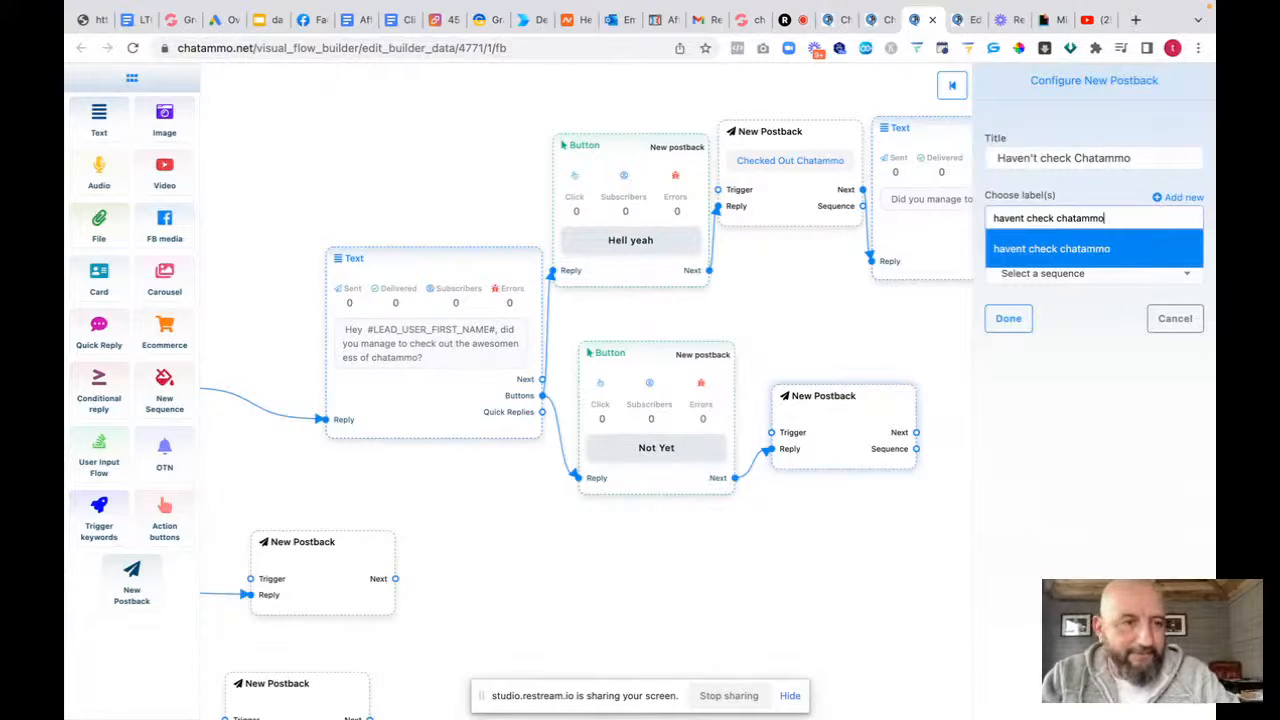
pyautogui.click(1051, 247)
pyautogui.click(1009, 320)
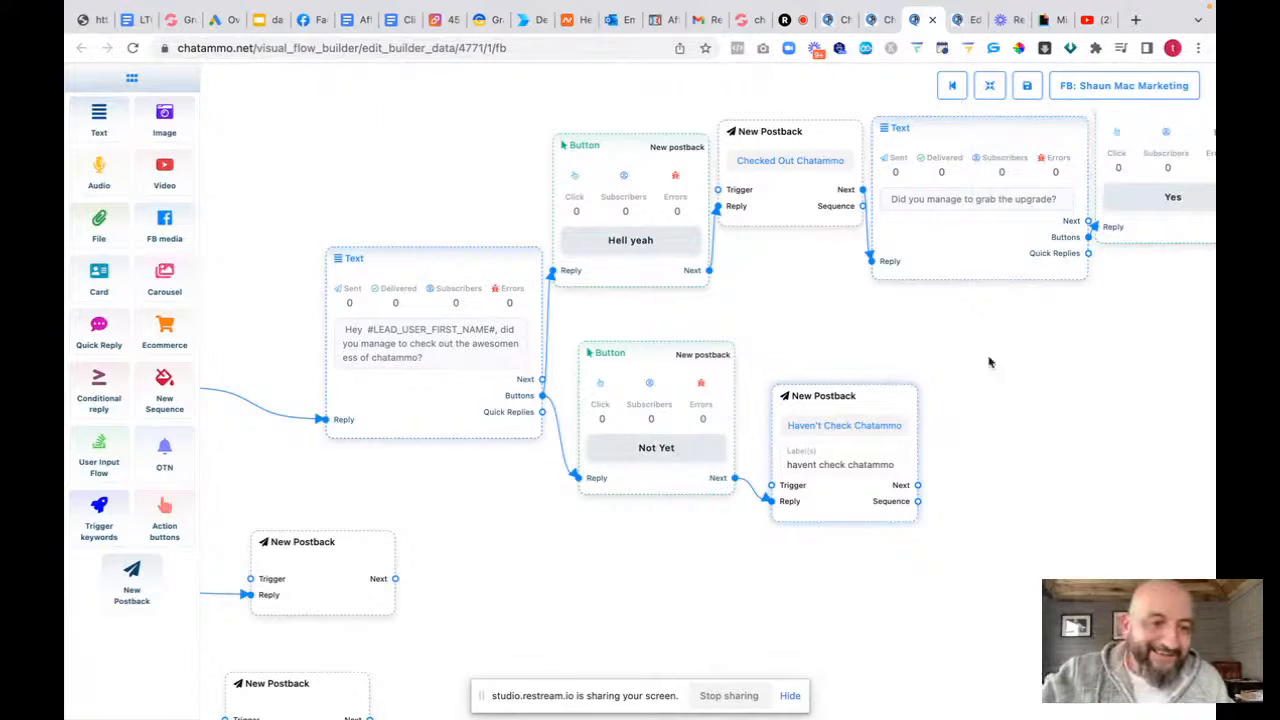
# Move the postback up beside the Not Yet button and reveal the rest of the flow
pyautogui.scroll(4, 991, 362)
pyautogui.scroll(-6, 803, 431)
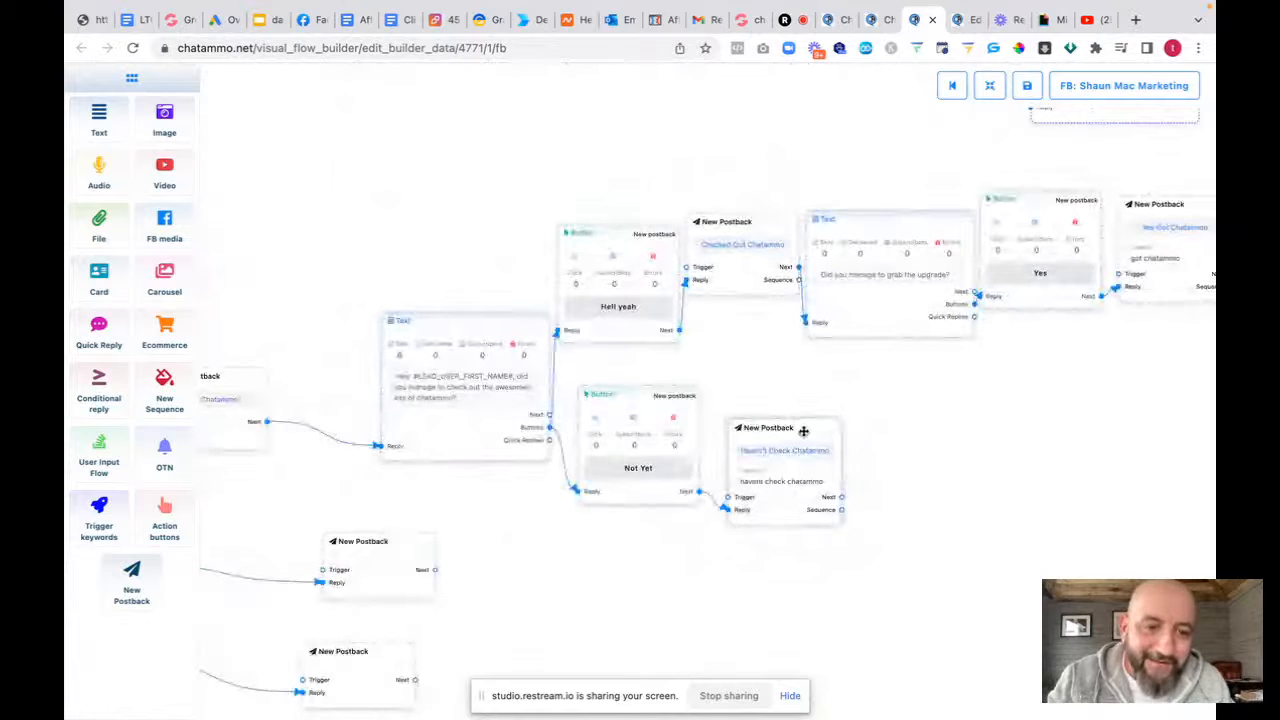
pyautogui.moveTo(803, 431); pyautogui.dragTo(792, 374)
pyautogui.moveTo(811, 503); pyautogui.dragTo(662, 503)
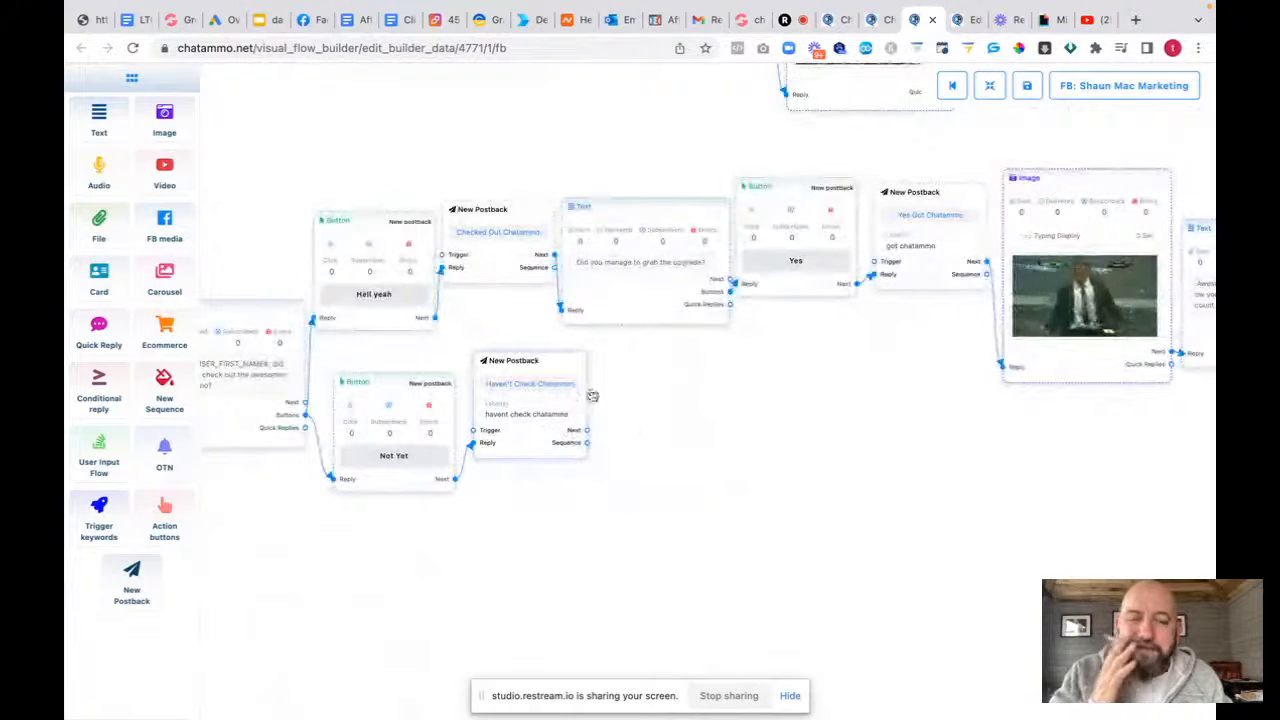
# Search Giphy for 'embarrassed' and copy the link to flor's blue-background Hide GIF
pyautogui.click(1050, 22)
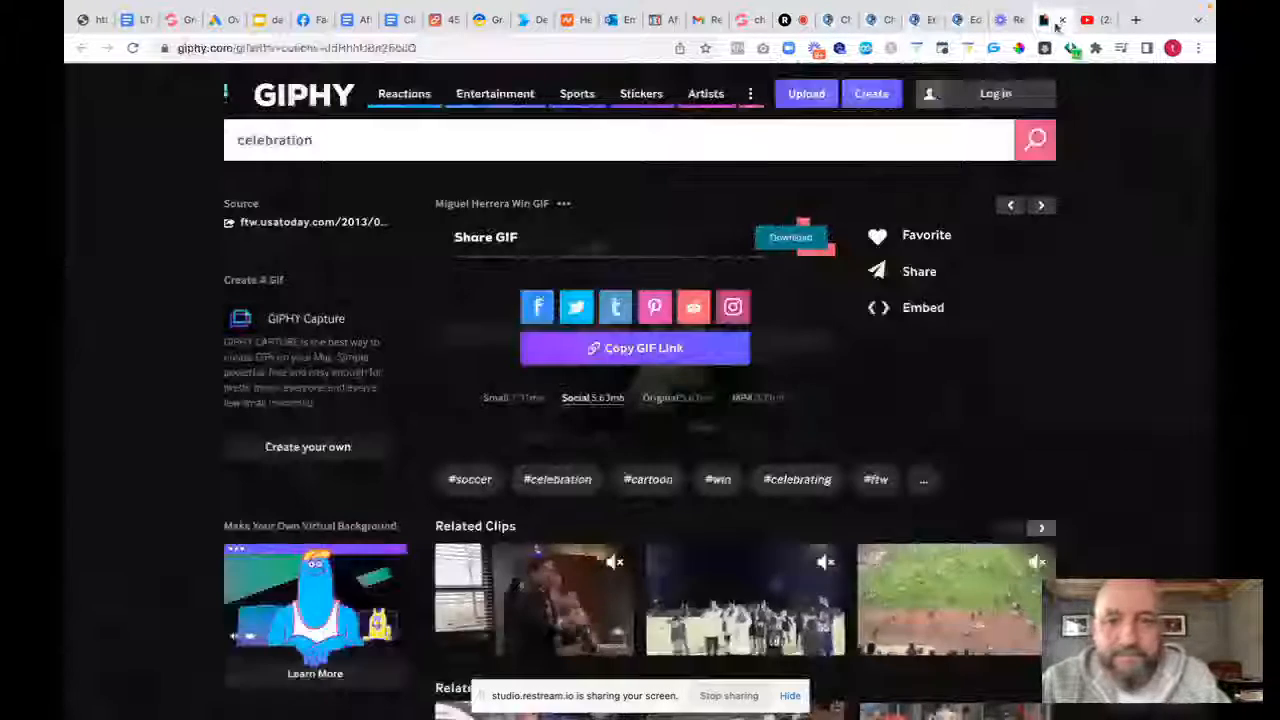
pyautogui.click(263, 150)
pyautogui.hotkey('ctrl', 'a')
pyautogui.write('em')
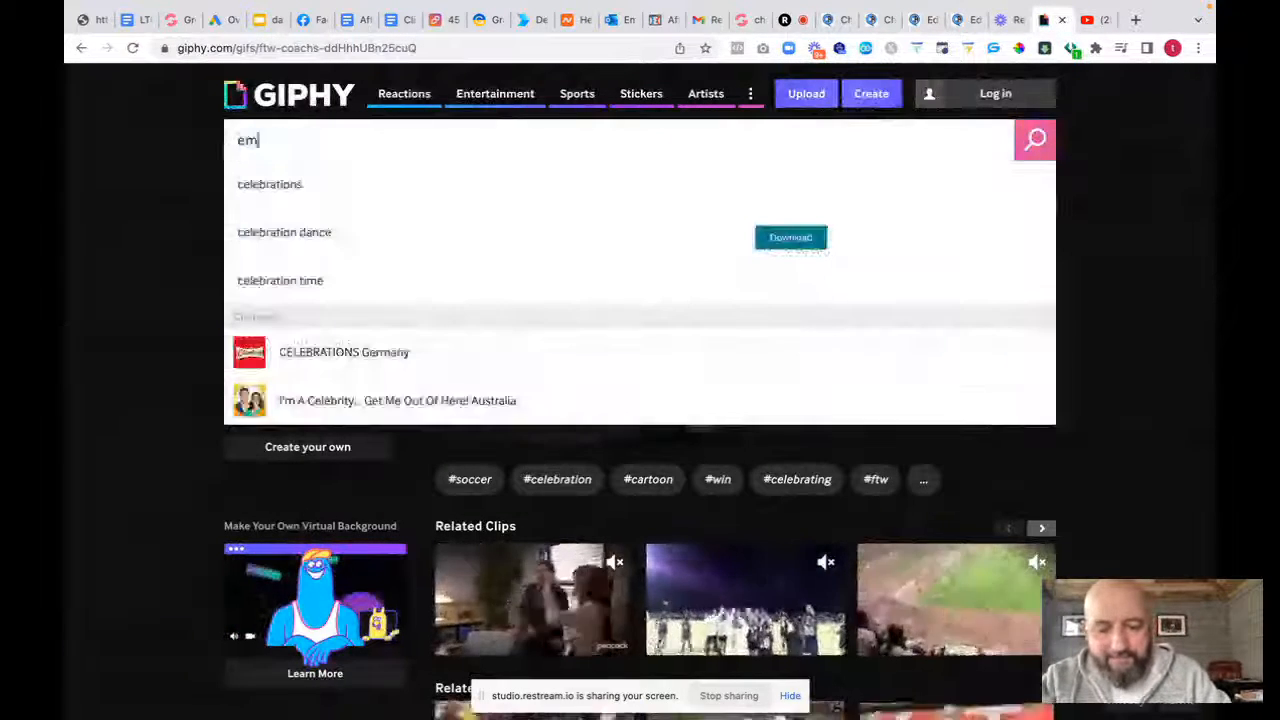
pyautogui.write('barrass')
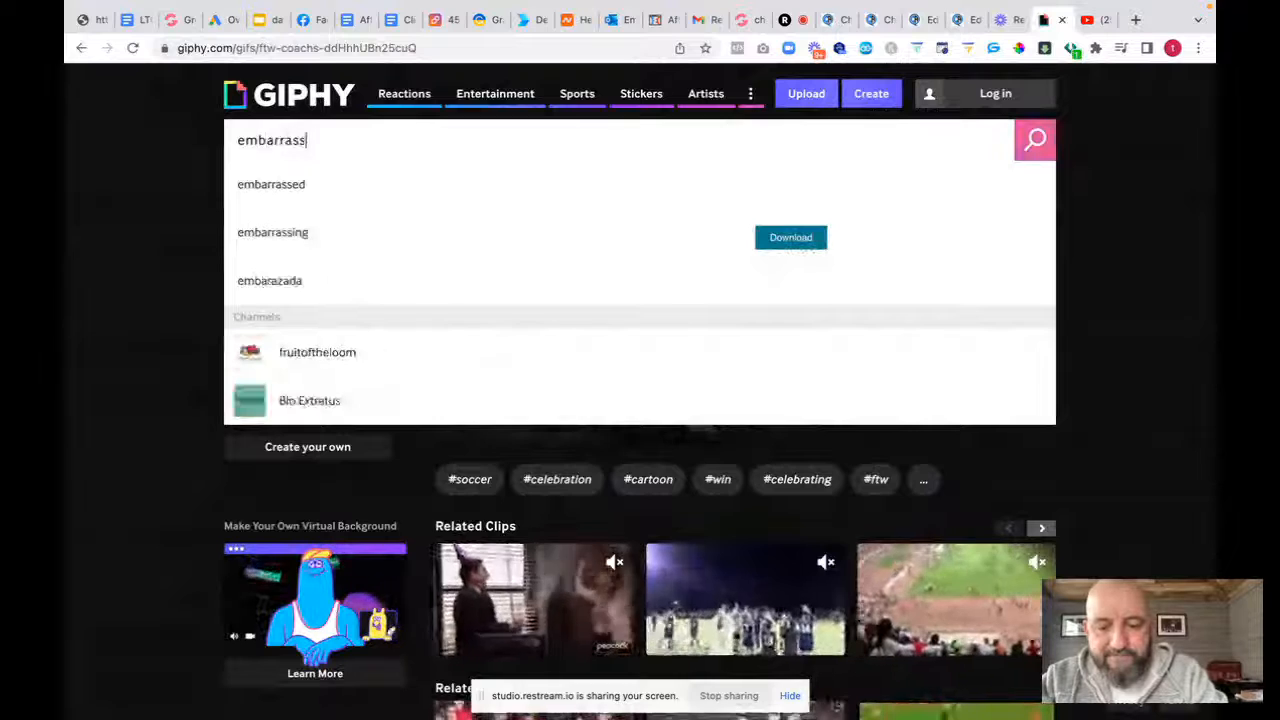
pyautogui.write('ed')
pyautogui.press('Return')
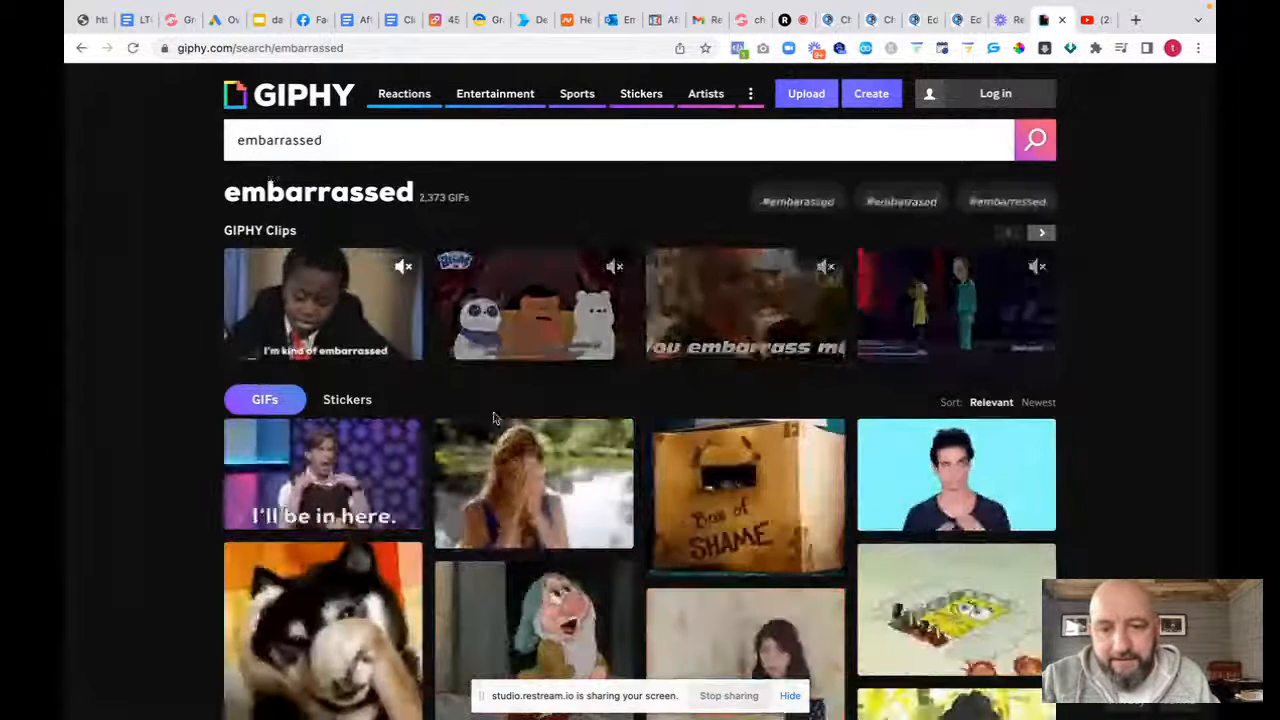
pyautogui.scroll(-2, 510, 425)
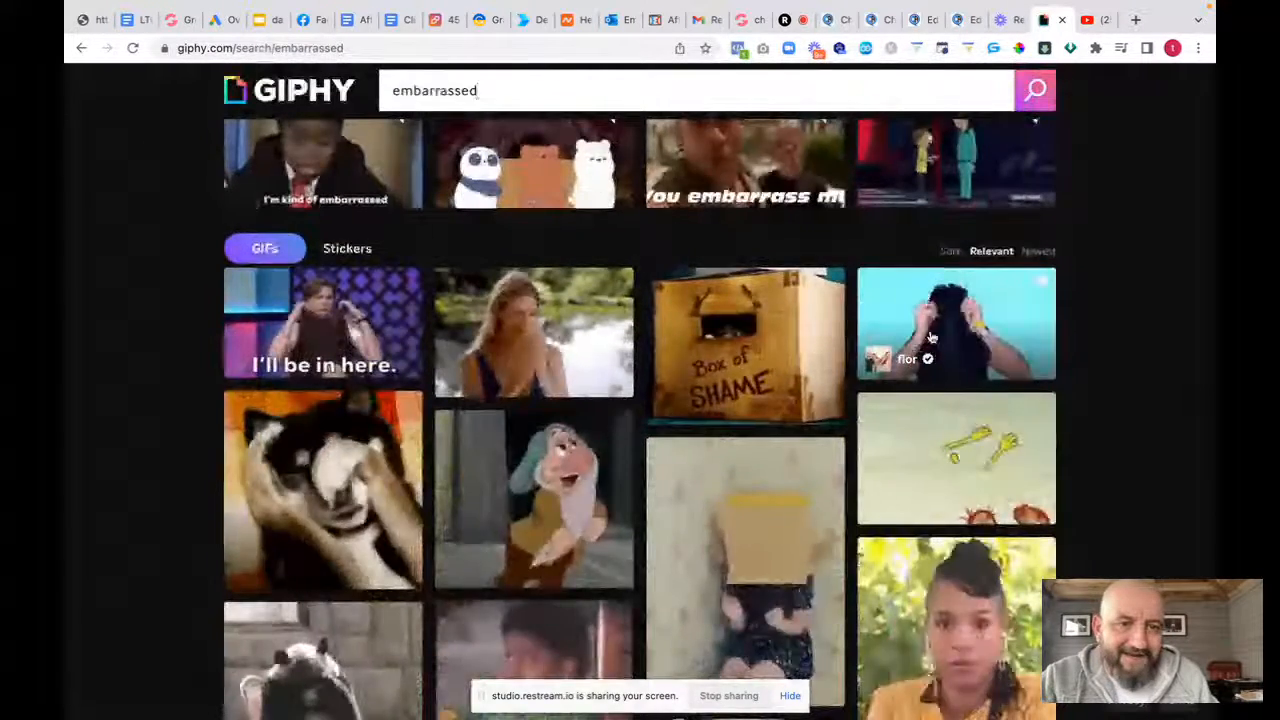
pyautogui.click(920, 360)
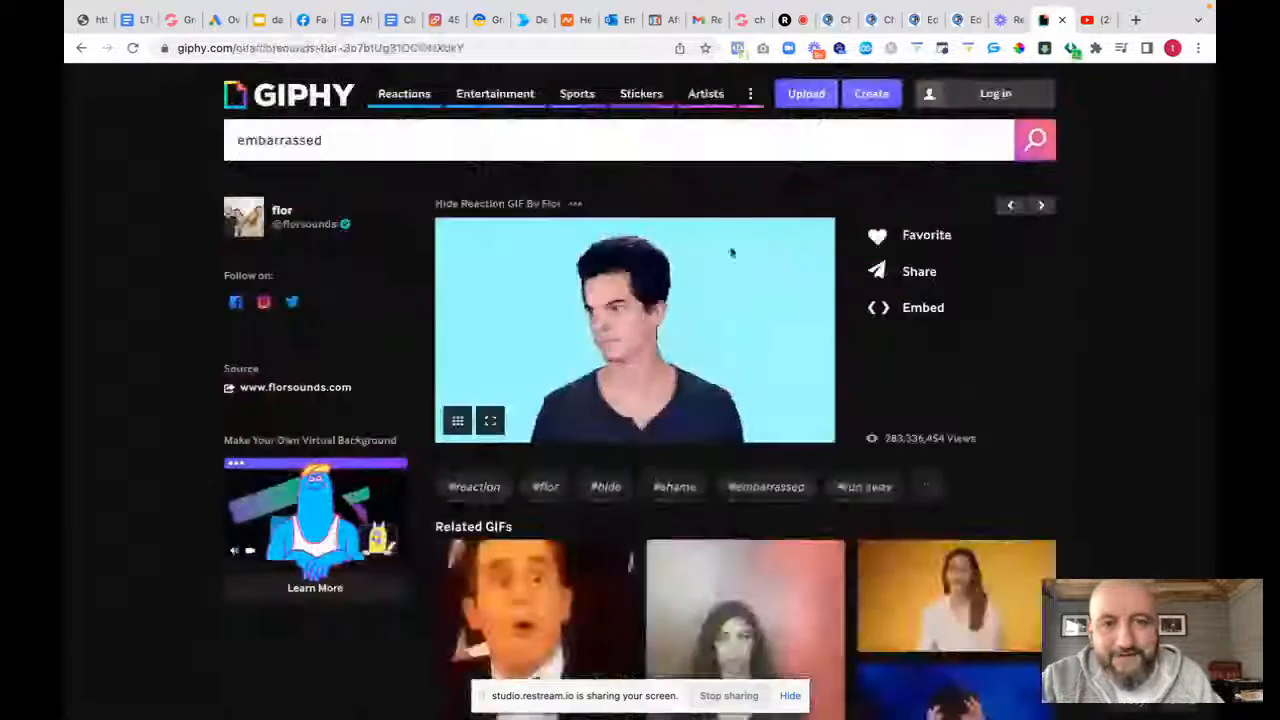
pyautogui.click(905, 271)
pyautogui.click(607, 345)
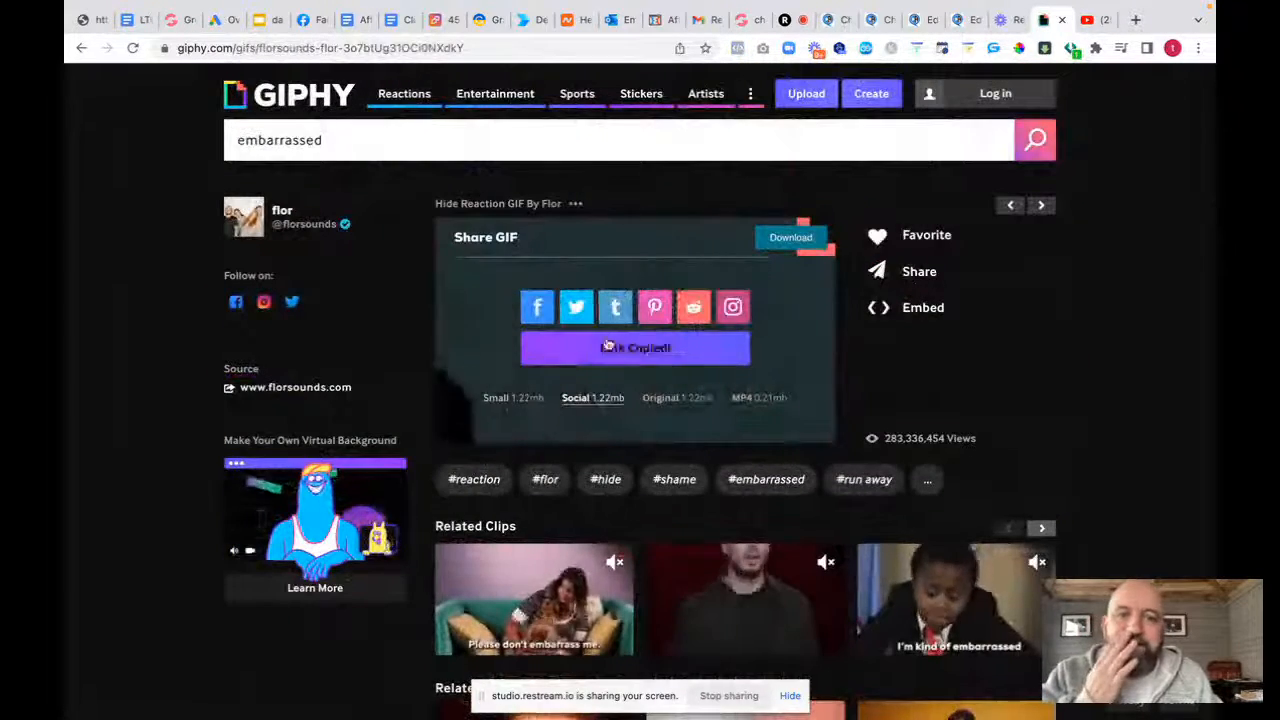
pyautogui.click(927, 22)
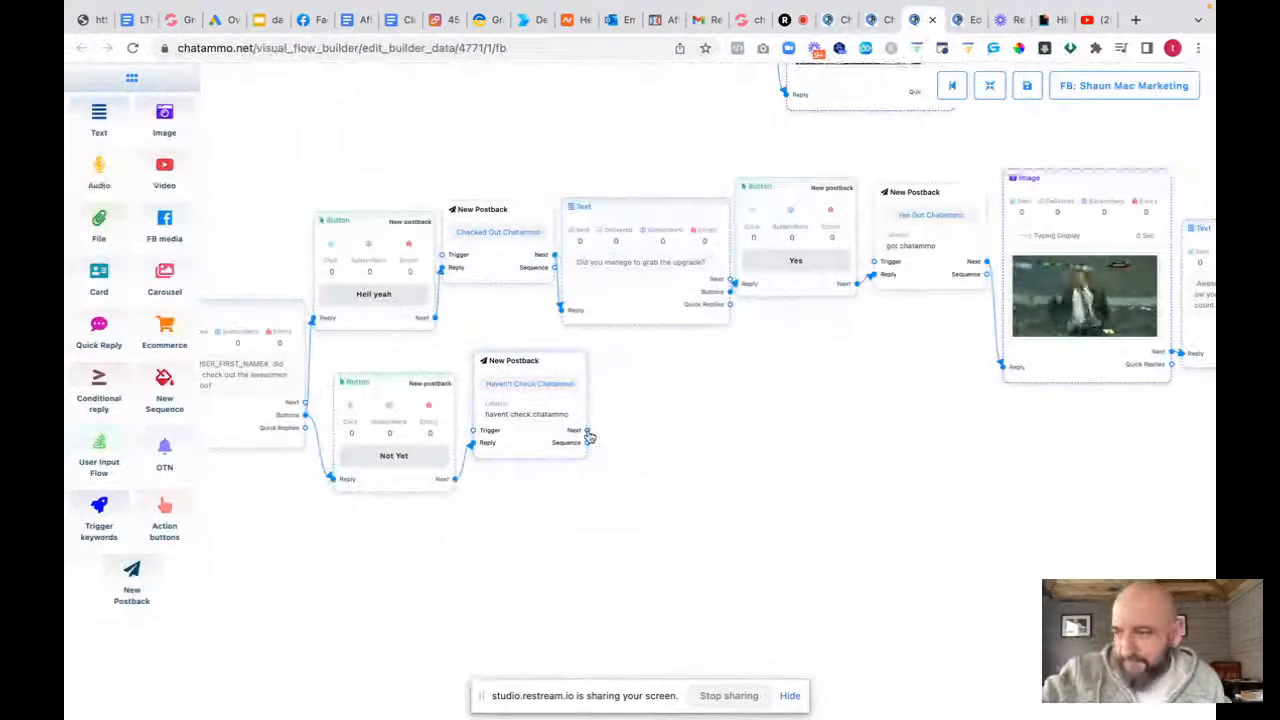
# Add an Image node showing the pasted Hide GIF after the Haven't Check Chatammo postback
pyautogui.moveTo(588, 432); pyautogui.dragTo(650, 483)
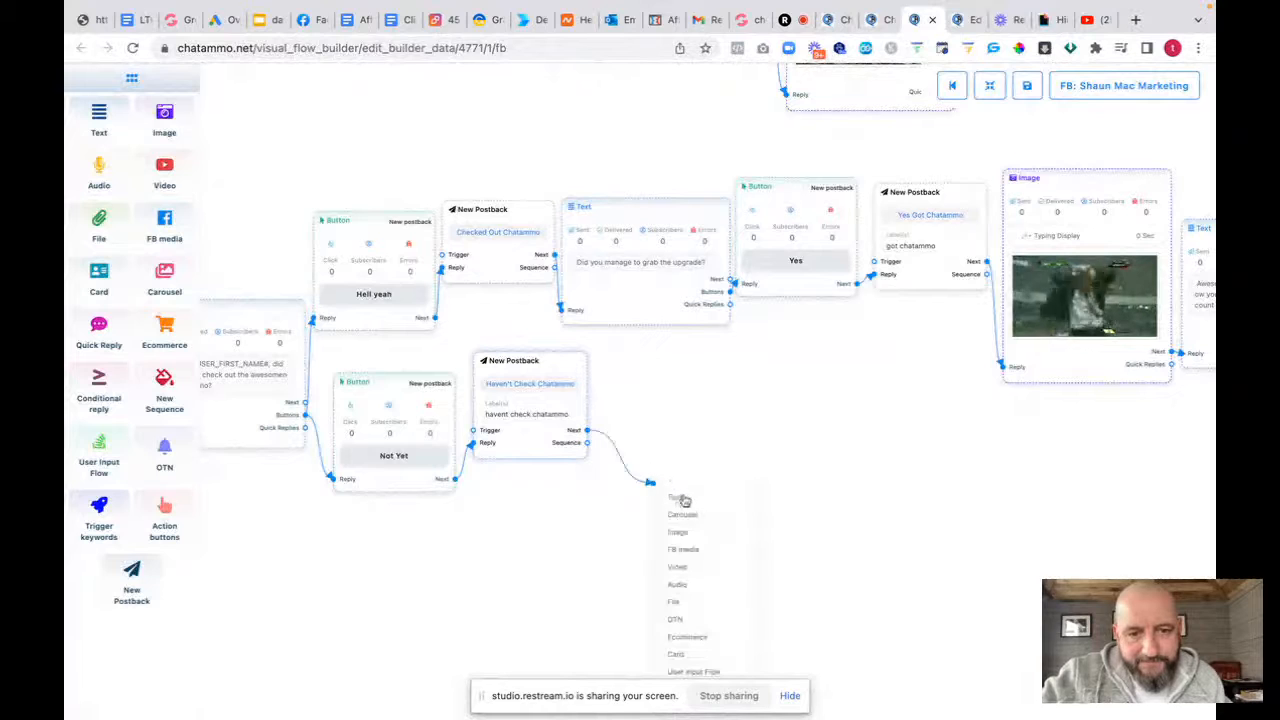
pyautogui.click(682, 532)
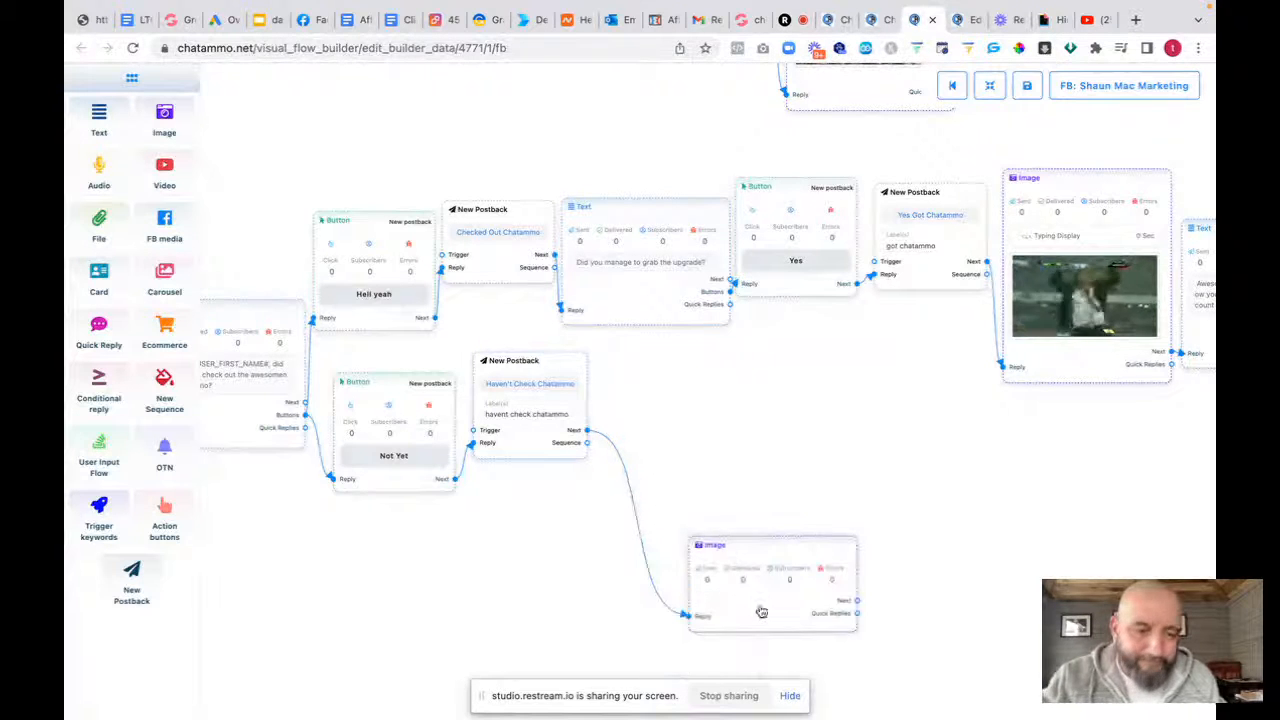
pyautogui.click(1028, 148)
pyautogui.hotkey('ctrl', 'v')
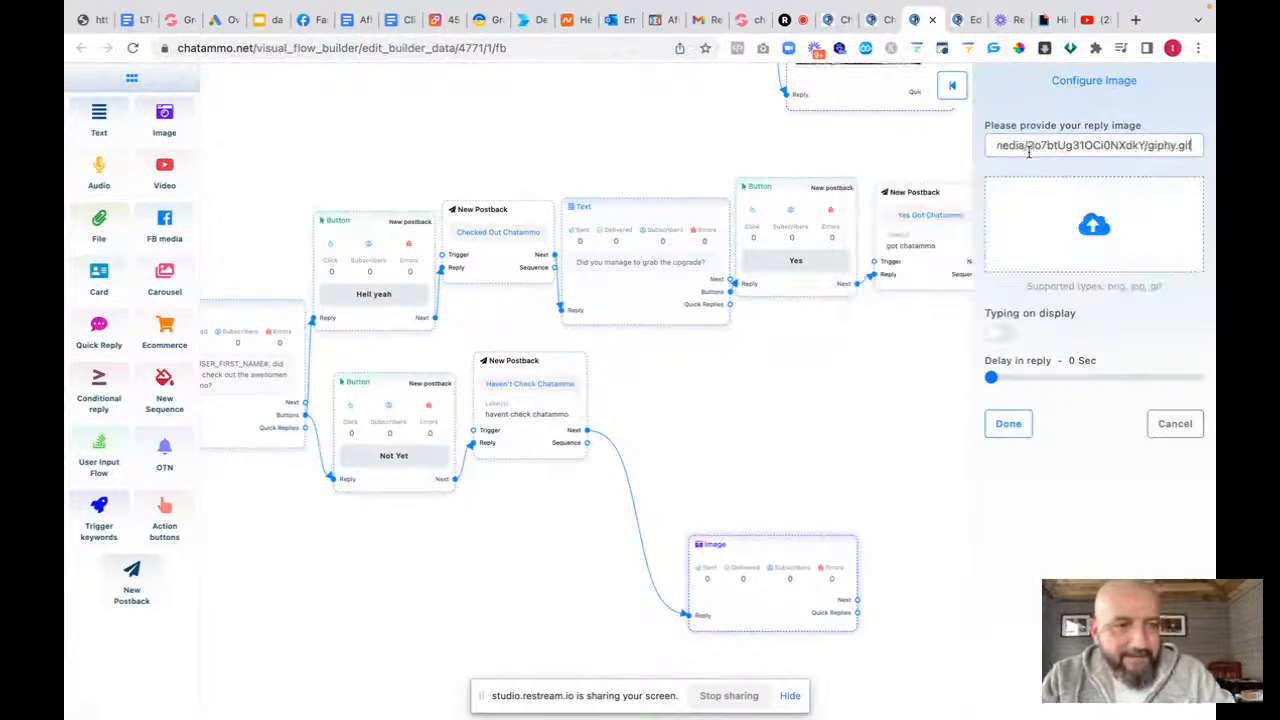
pyautogui.click(1006, 421)
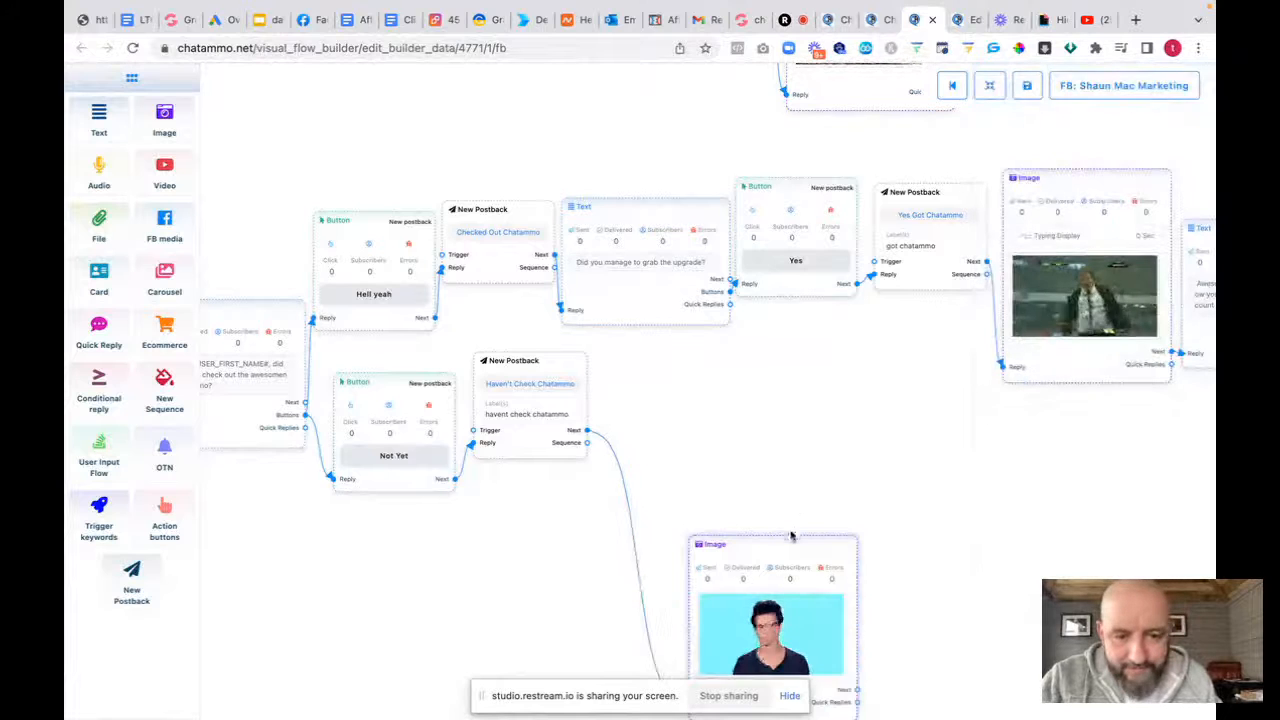
pyautogui.moveTo(775, 546); pyautogui.dragTo(692, 364)
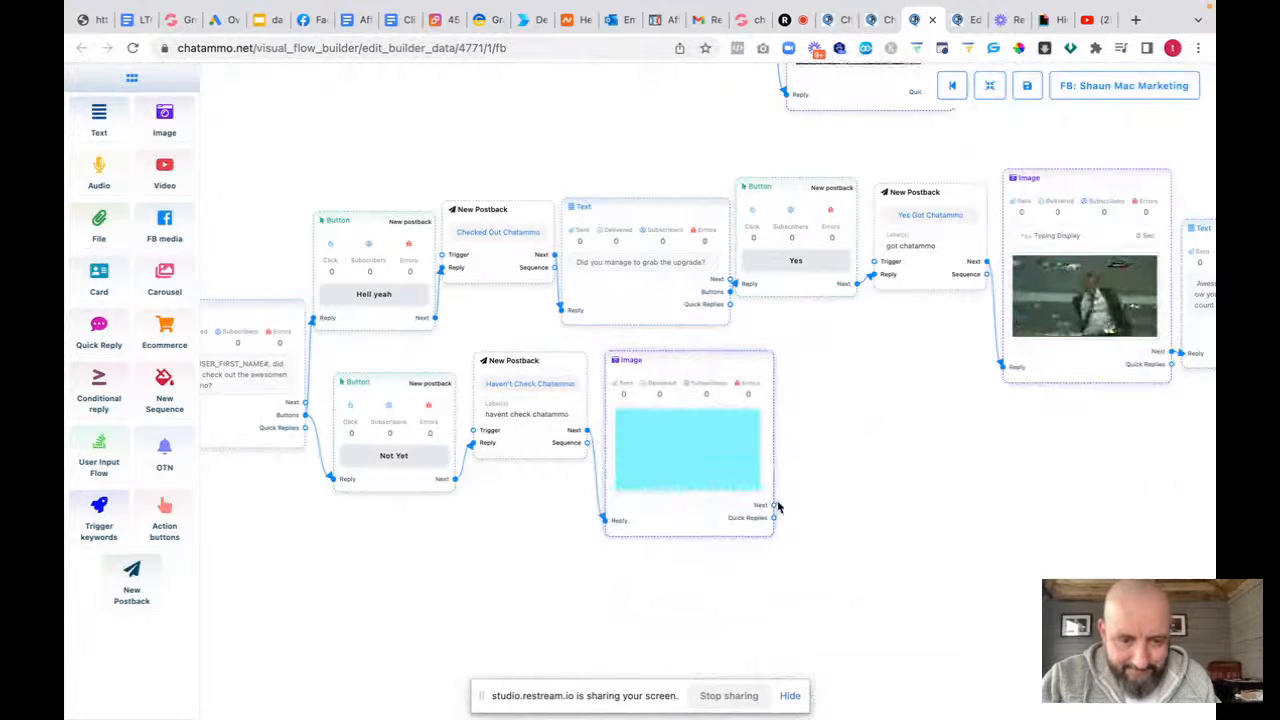
# Connect a new Text node after the image and place it beside it
pyautogui.moveTo(773, 505); pyautogui.dragTo(860, 550)
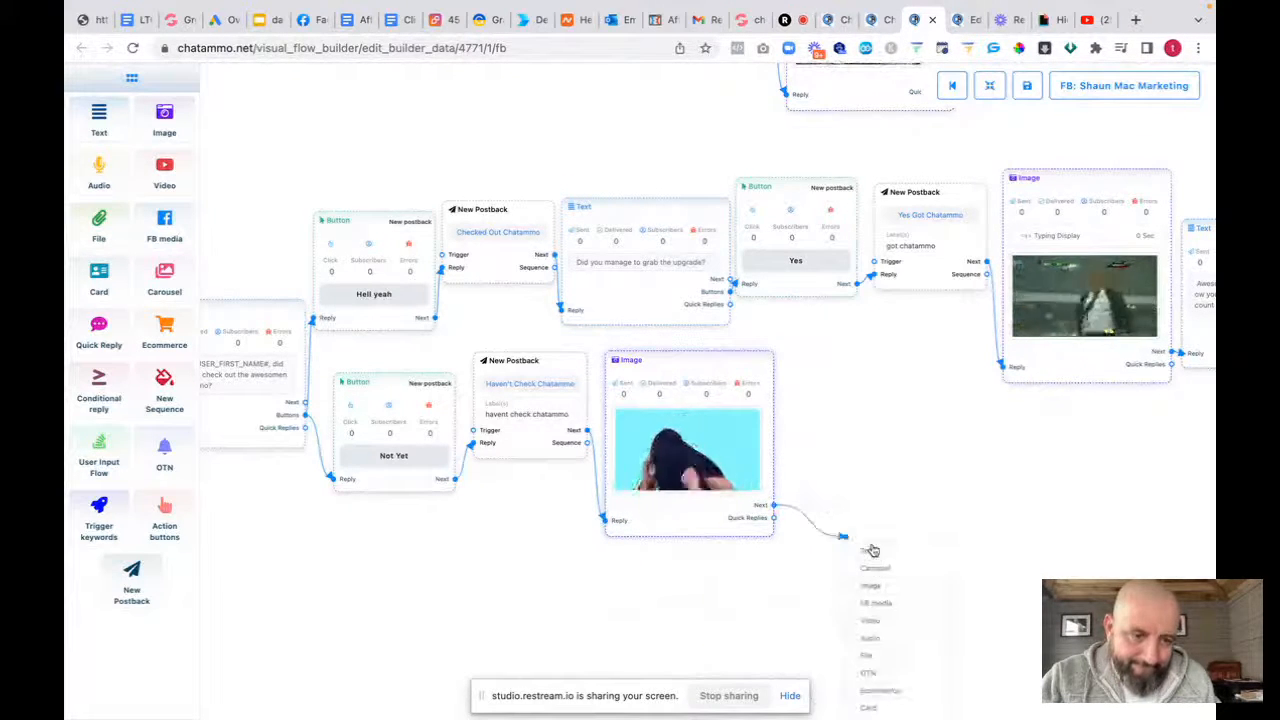
pyautogui.click(868, 550)
pyautogui.moveTo(934, 623); pyautogui.dragTo(861, 447)
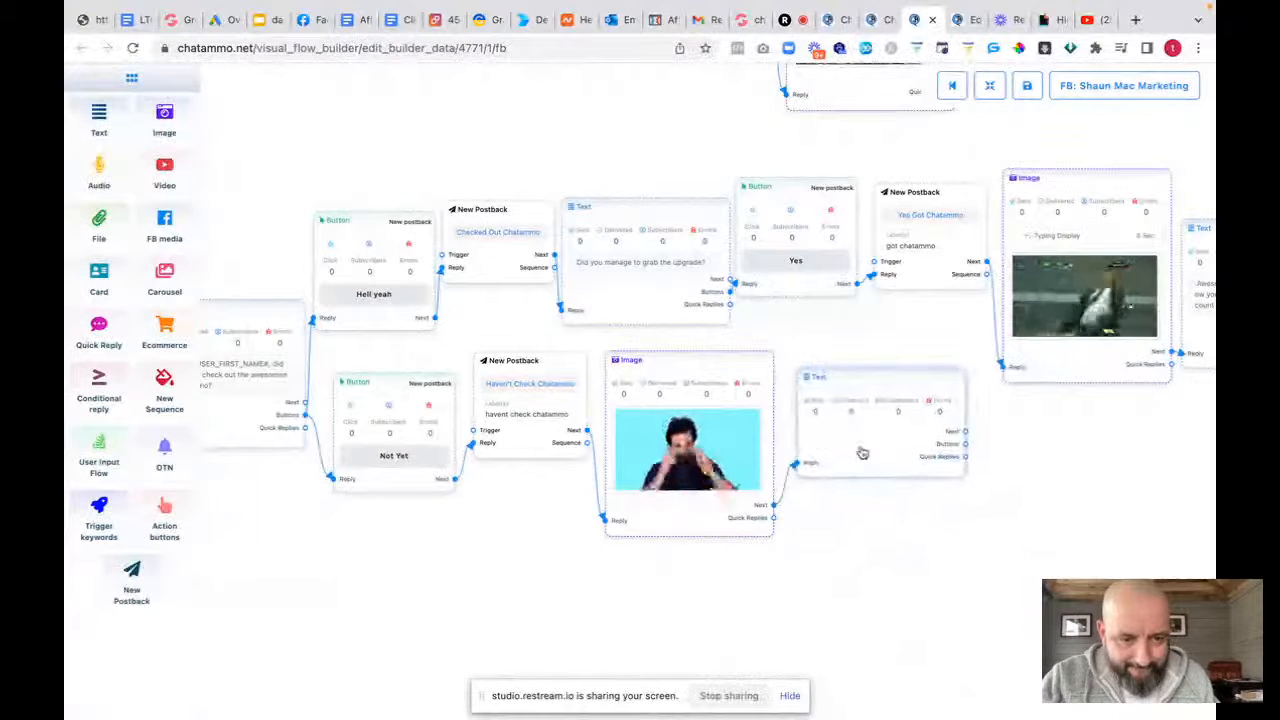
# Write the 'Erm well this is embarrassing' message with the lead's first name, correcting the typo
pyautogui.doubleClick(861, 447)
pyautogui.write('Erm well this is emabrrassing')
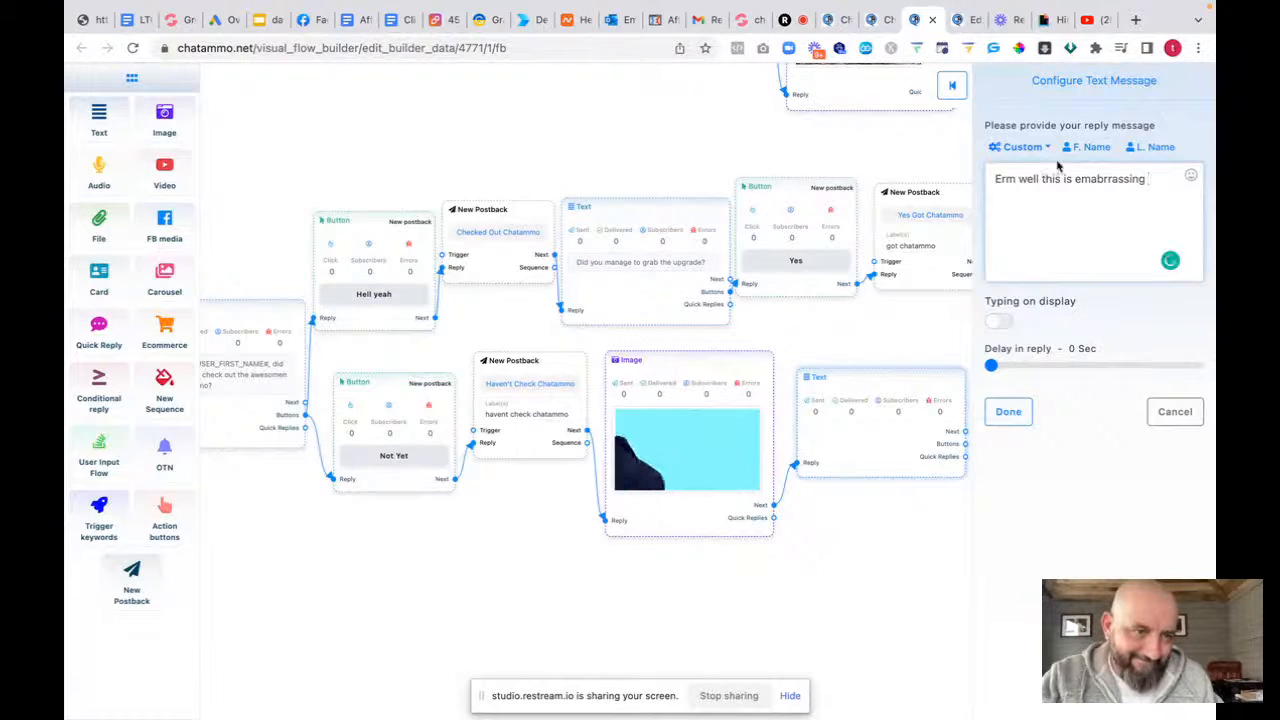
pyautogui.click(1090, 147)
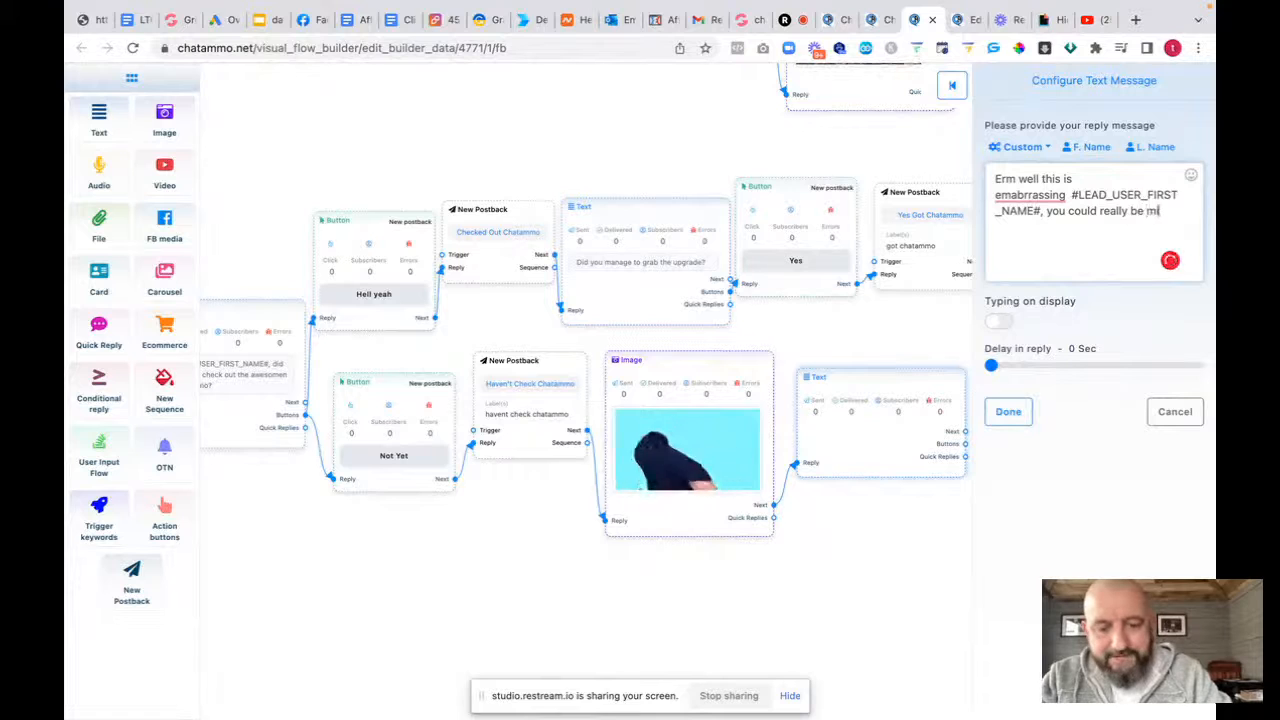
pyautogui.write(', you could really be missing out.')
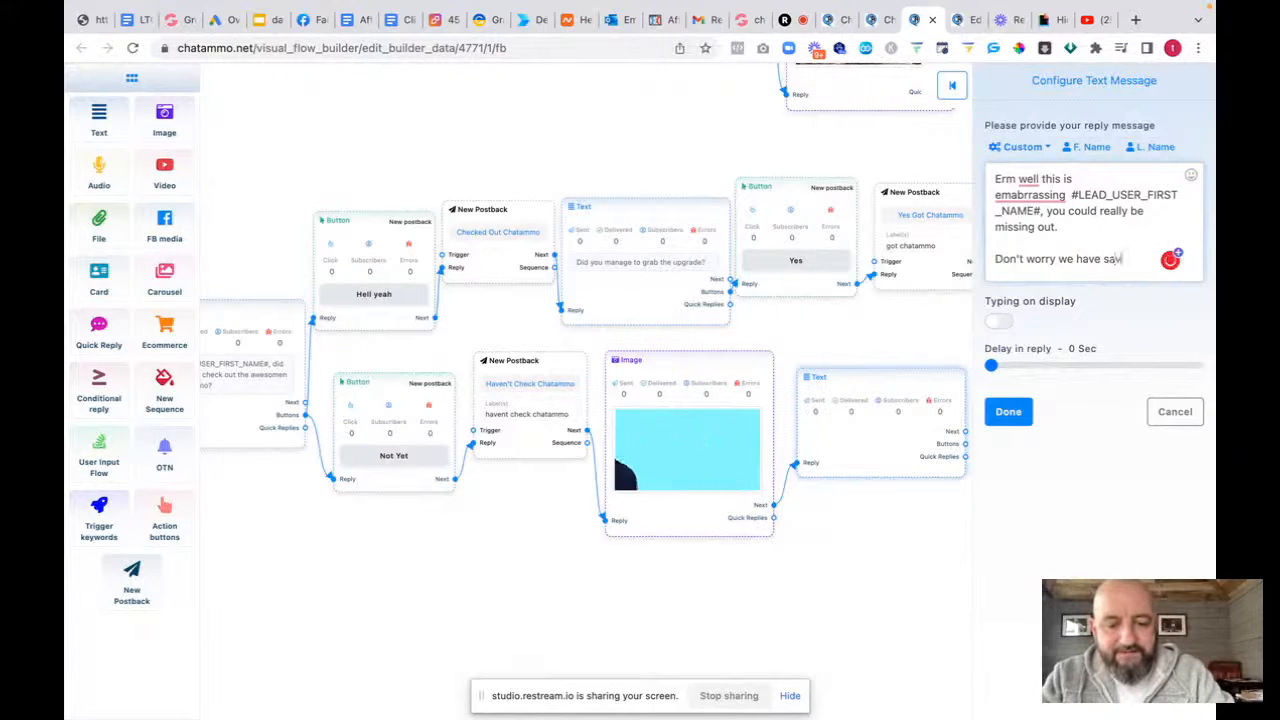
pyautogui.write('some')
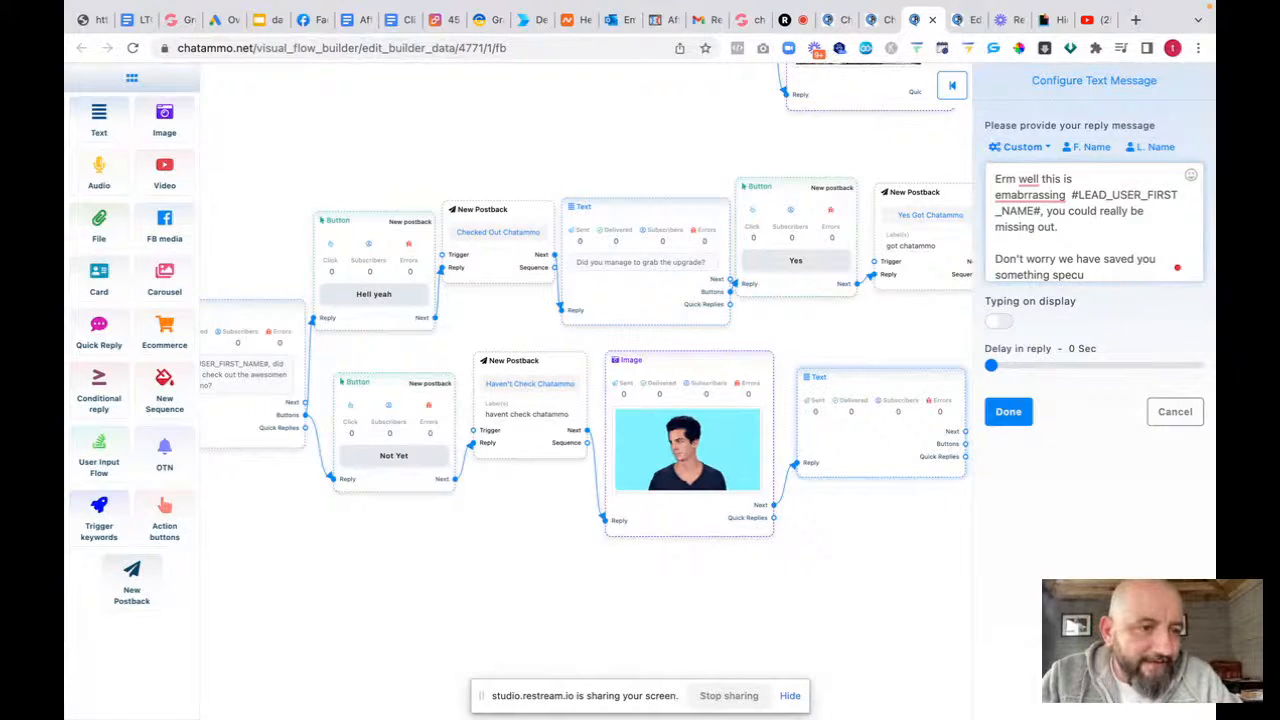
pyautogui.write('thing special')
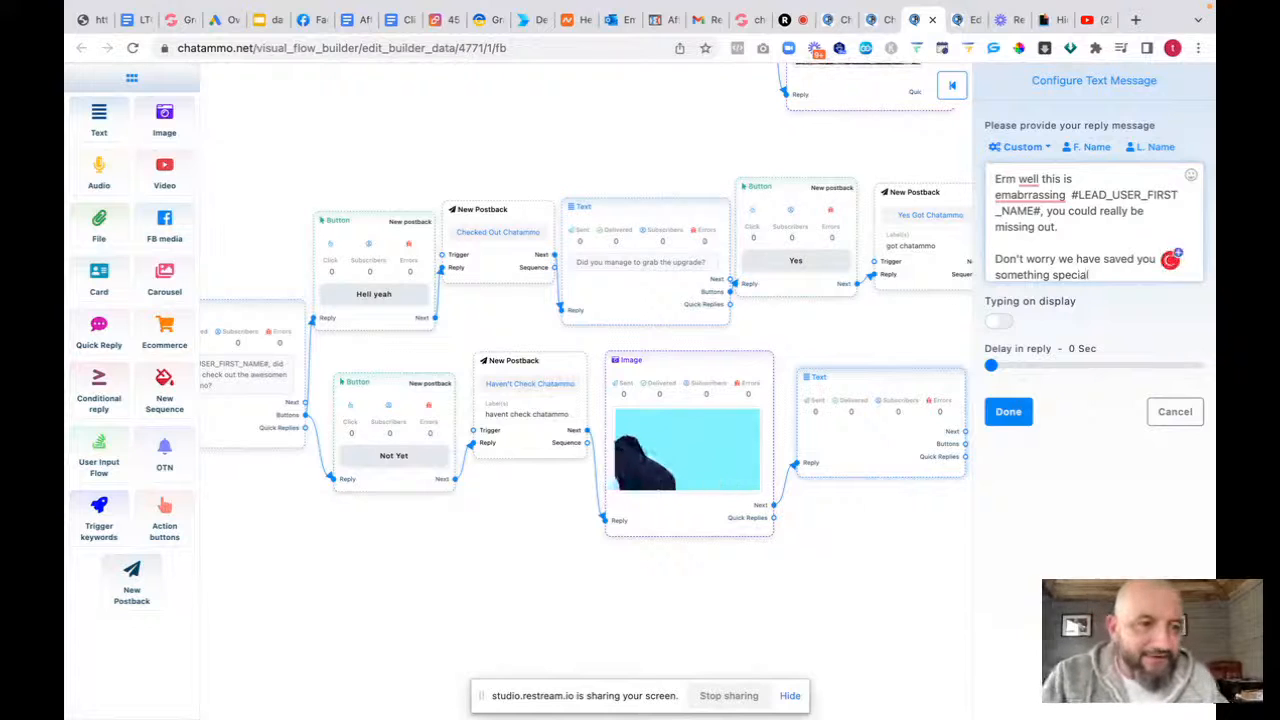
pyautogui.moveTo(1038, 197)
pyautogui.click(1035, 219)
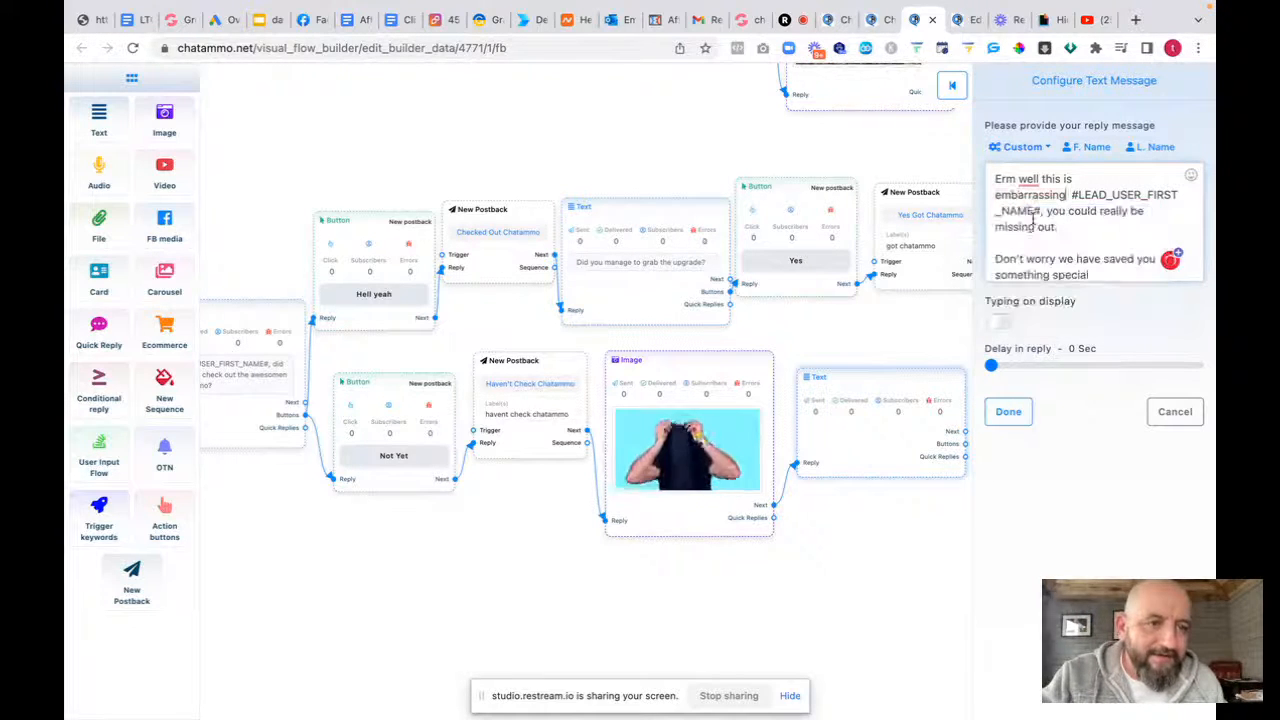
pyautogui.click(1011, 411)
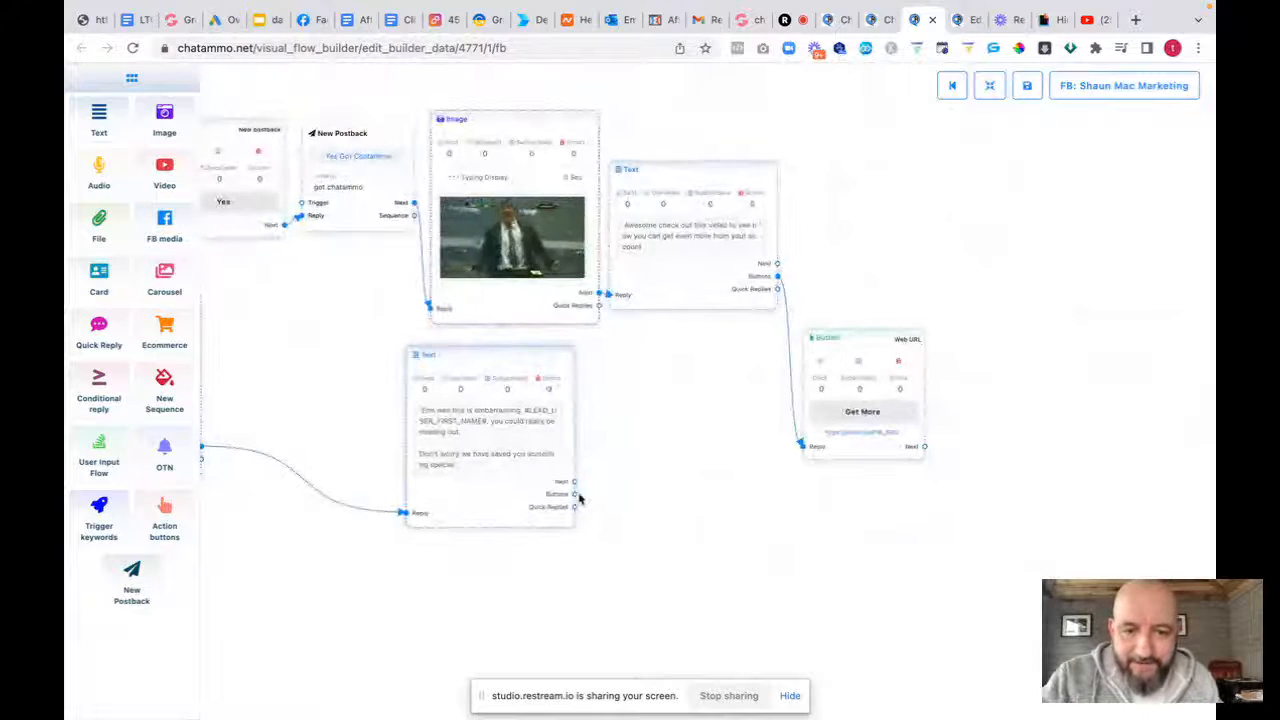
# Wire the text's buttons to the Get More button and shift the node left
pyautogui.moveTo(575, 494); pyautogui.dragTo(805, 449)
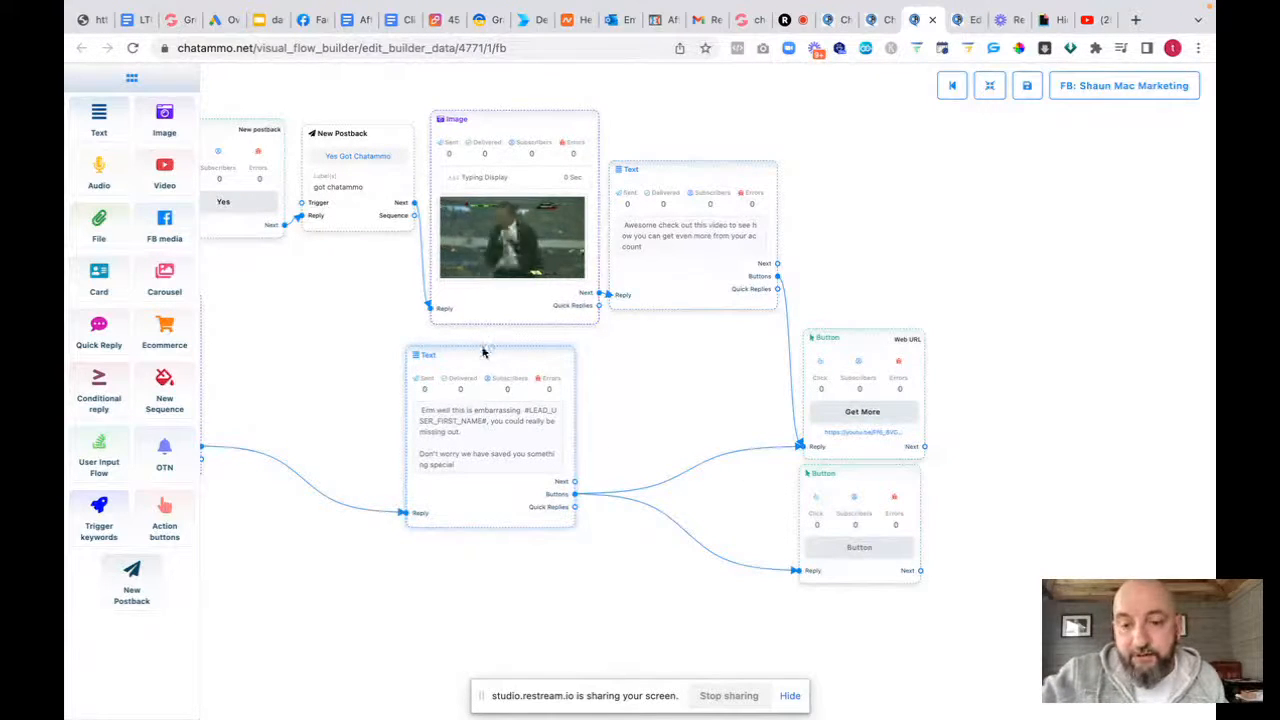
pyautogui.moveTo(483, 352); pyautogui.dragTo(337, 332)
pyautogui.hscroll(-5, 869, 346)
pyautogui.scroll(-2, 869, 346)
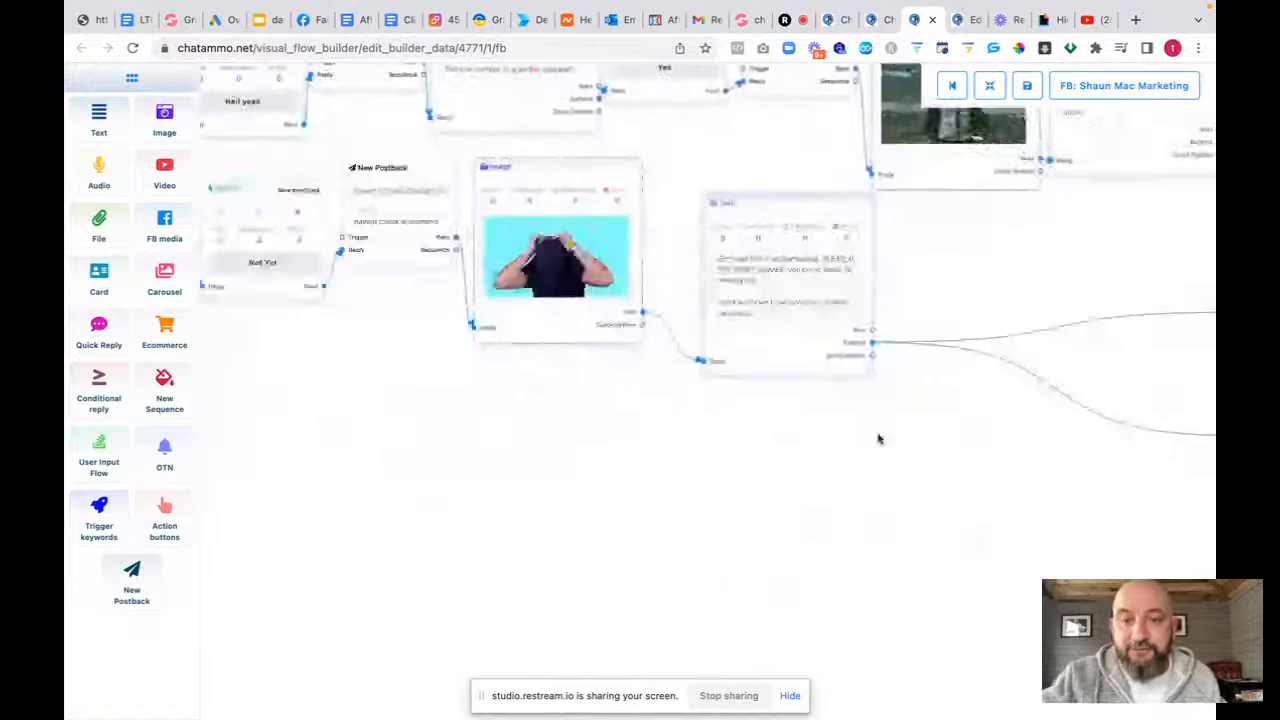
pyautogui.hscroll(-10, 543, 471)
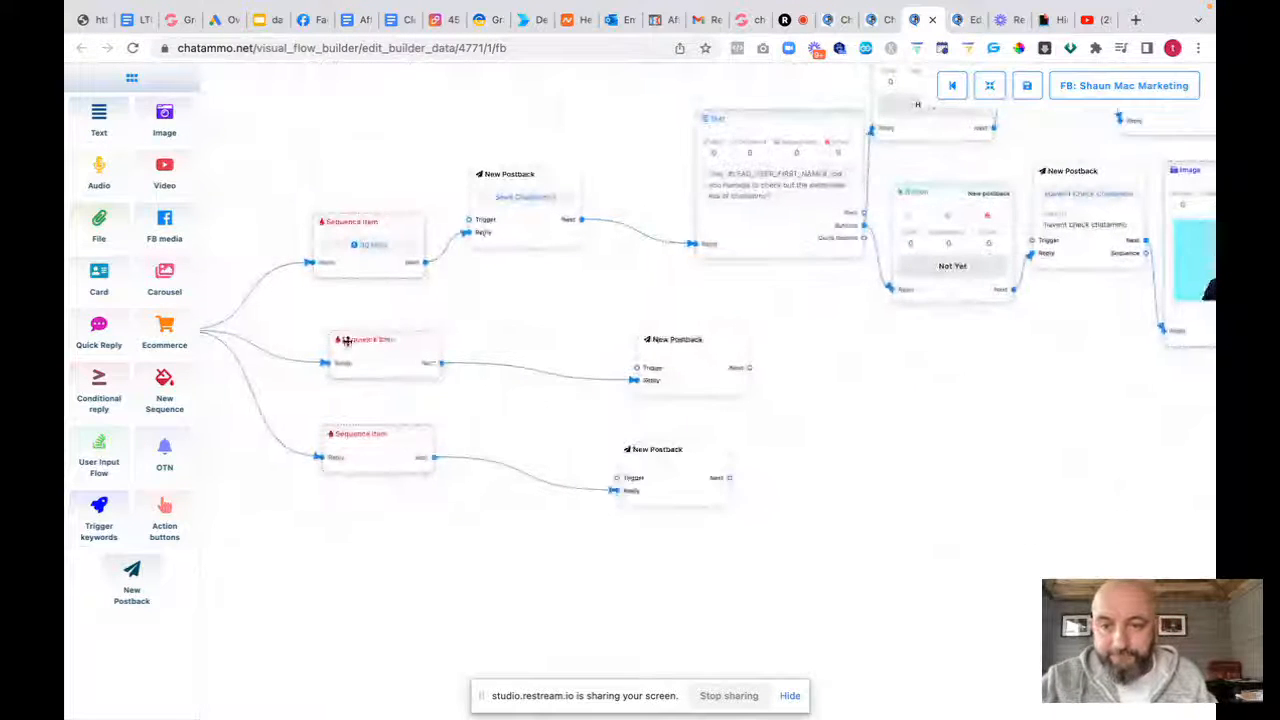
# Make the second sequence item a promotional delay of 23 hours
pyautogui.doubleClick(381, 367)
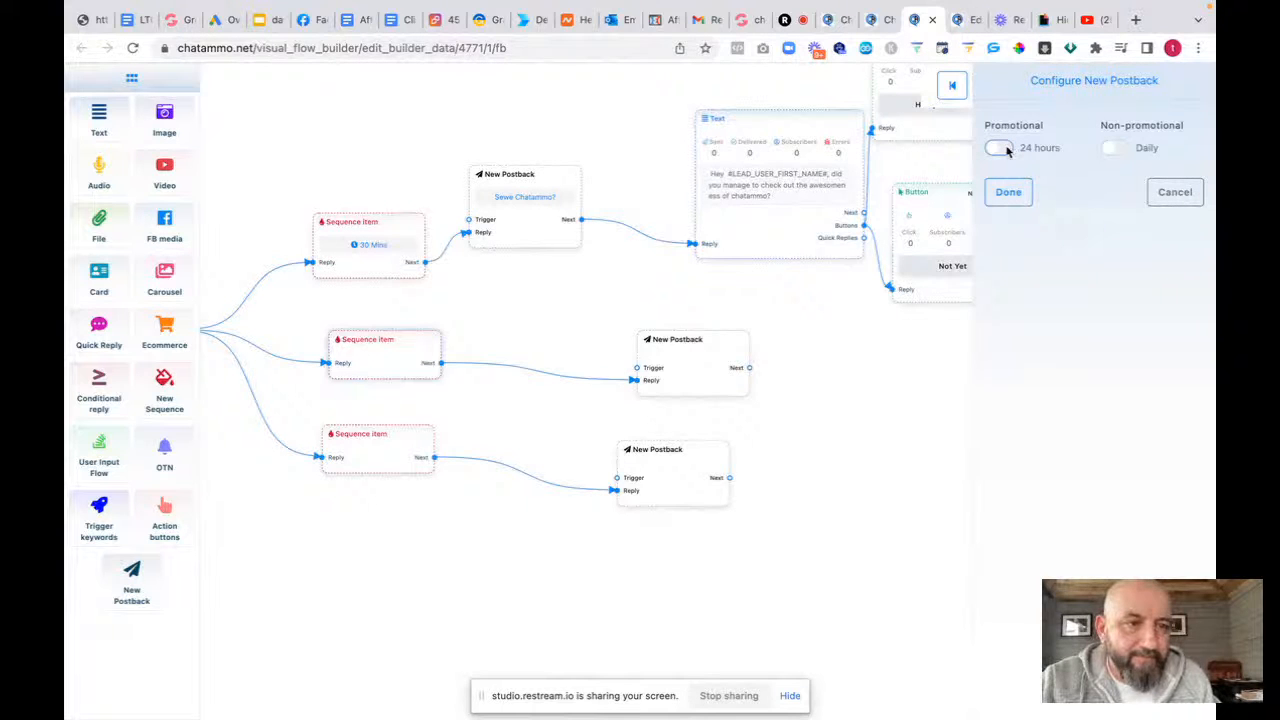
pyautogui.click(999, 148)
pyautogui.click(1050, 201)
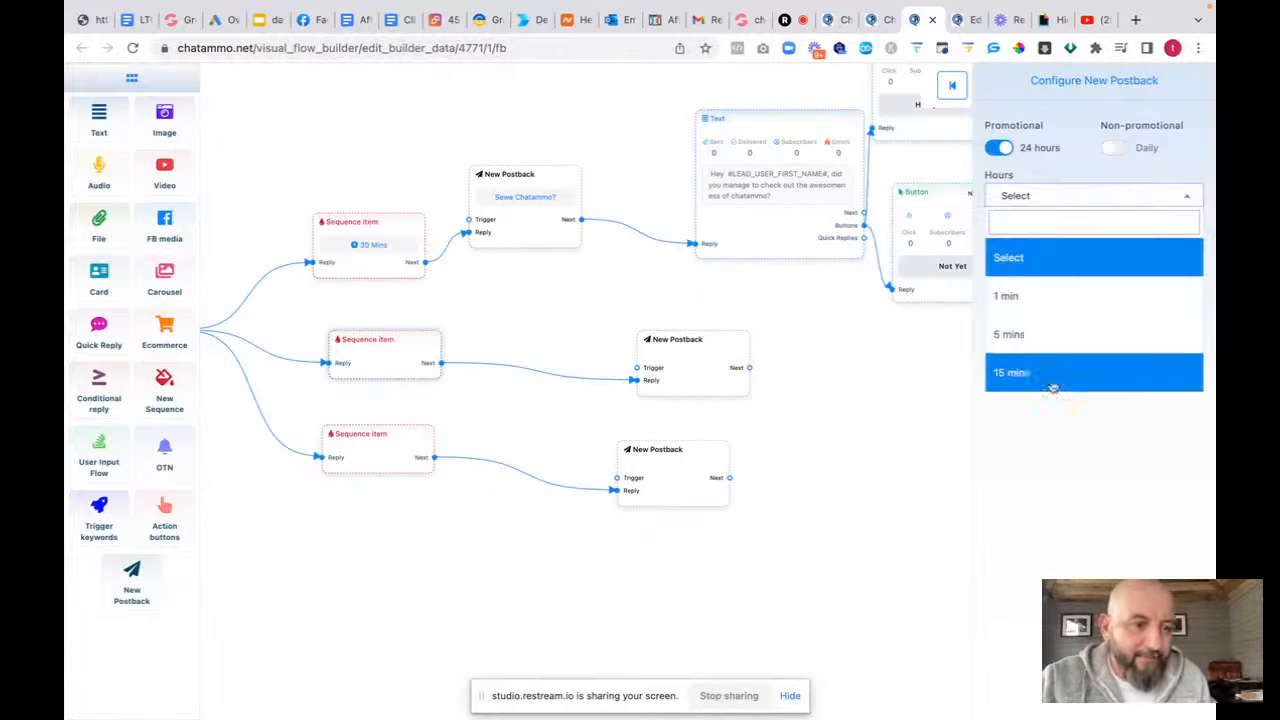
pyautogui.scroll(-10, 1052, 360)
pyautogui.click(1051, 337)
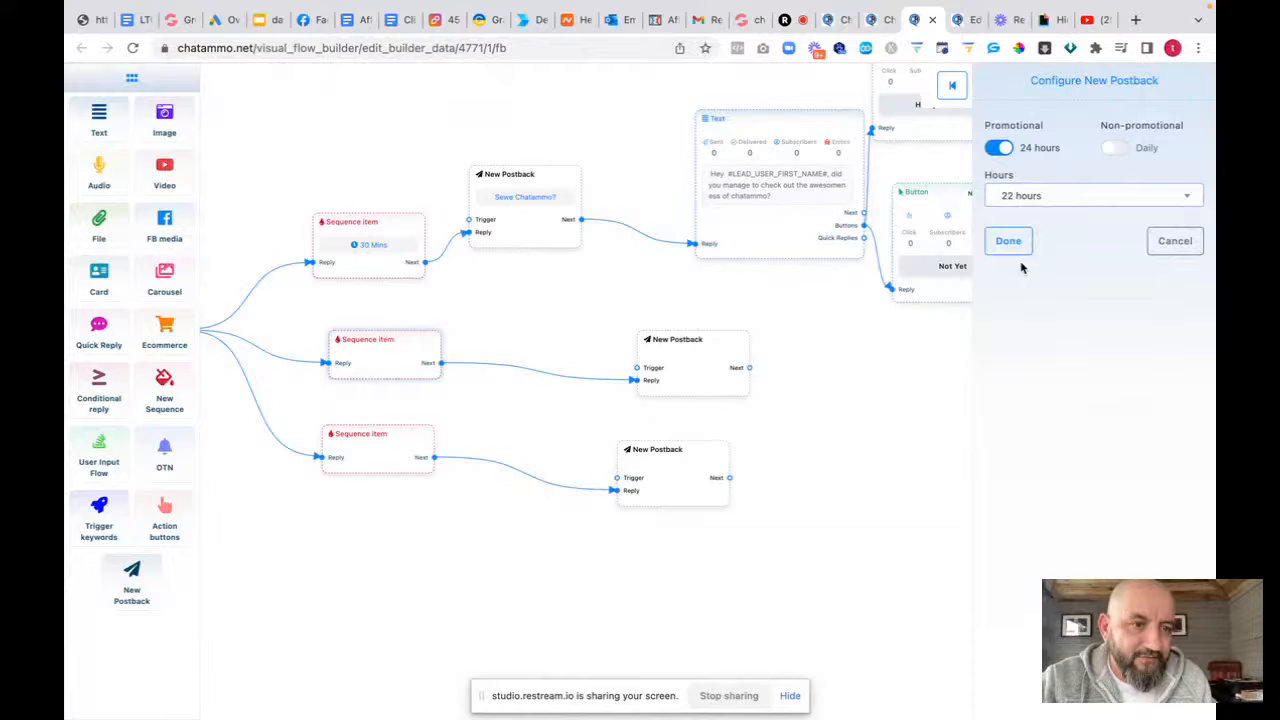
pyautogui.click(1036, 200)
pyautogui.click(1015, 375)
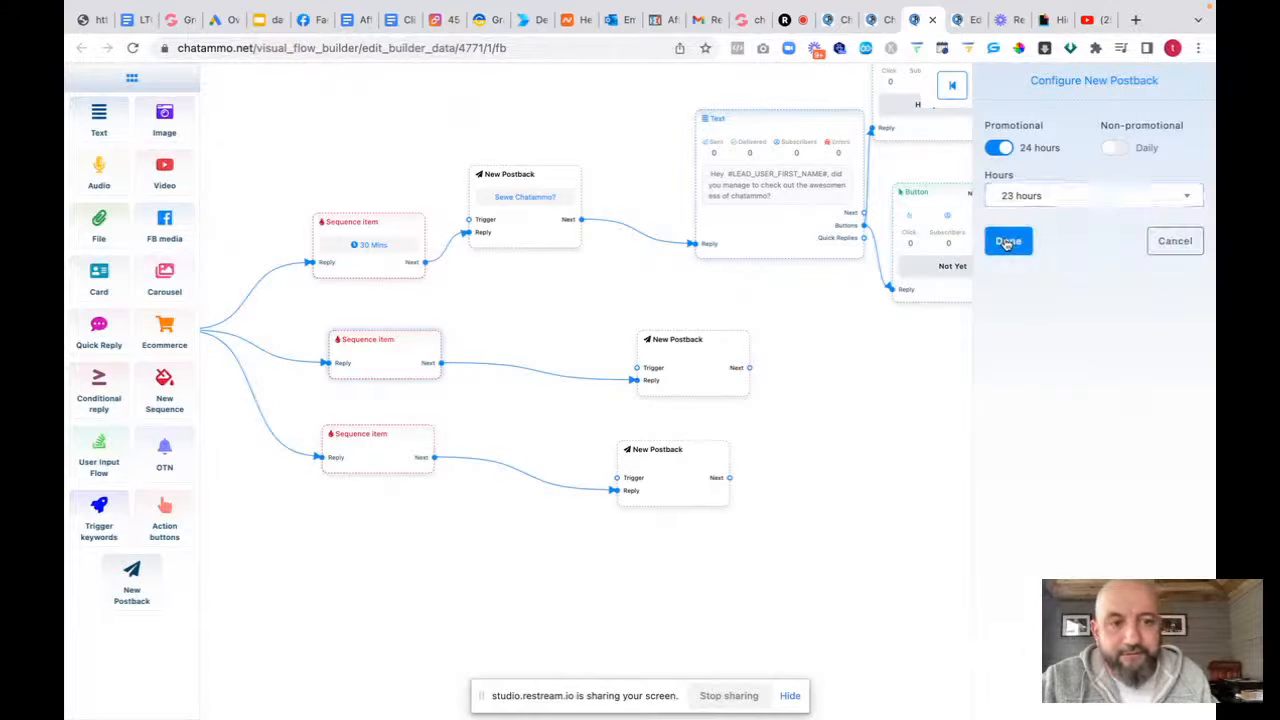
pyautogui.click(1008, 243)
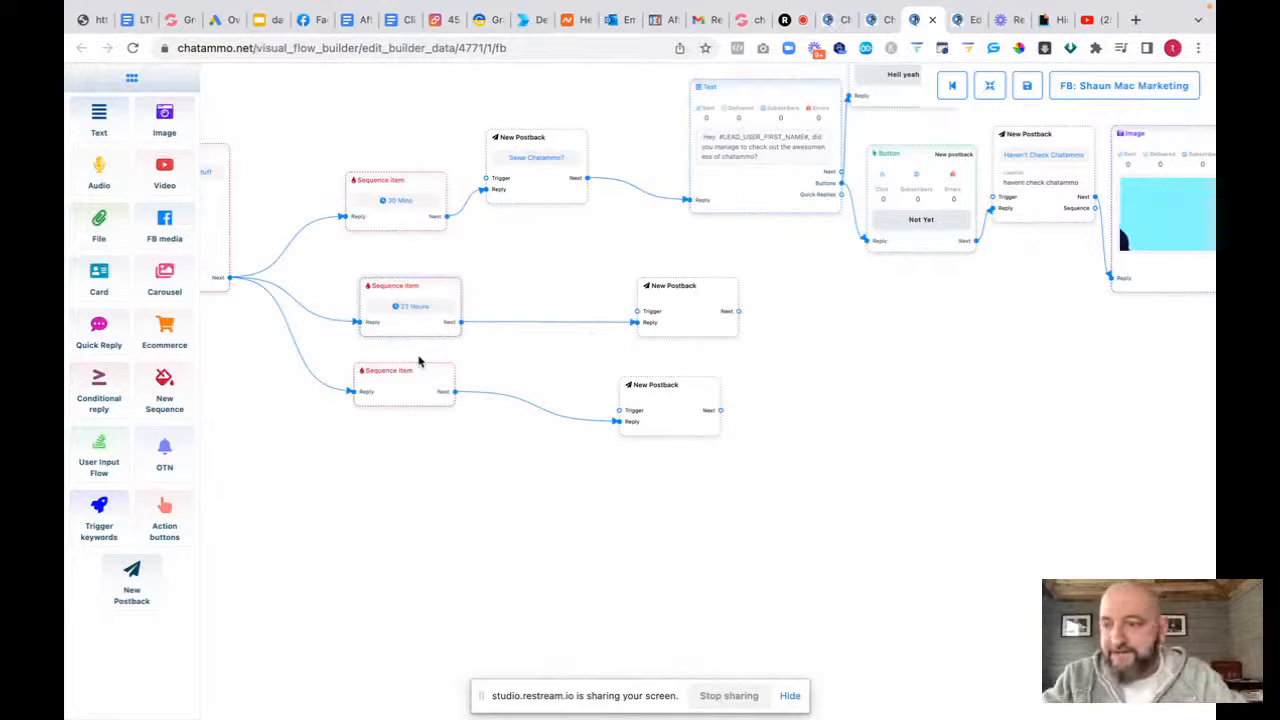
# Rearrange the nodes and title the middle New Postback '23 Hours'
pyautogui.moveTo(694, 320); pyautogui.dragTo(577, 324)
pyautogui.moveTo(668, 439); pyautogui.dragTo(594, 507)
pyautogui.moveTo(369, 405); pyautogui.dragTo(341, 496)
pyautogui.doubleClick(563, 323)
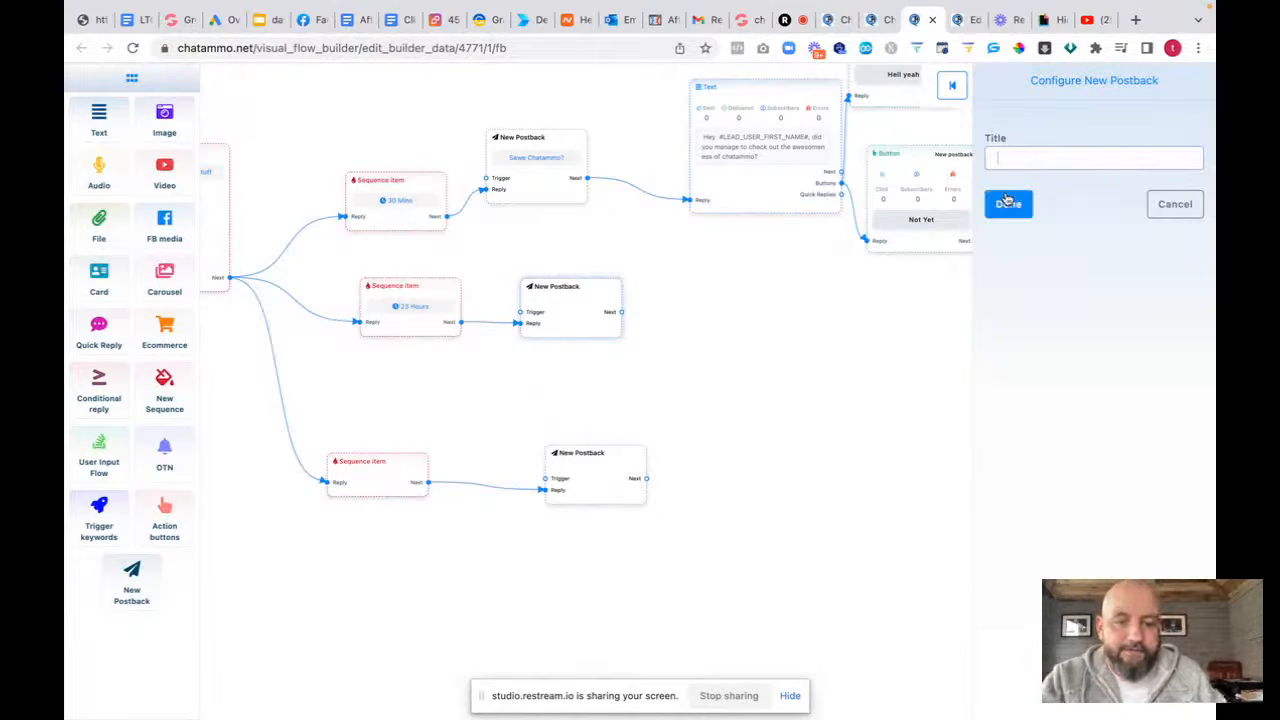
pyautogui.write('23 hours')
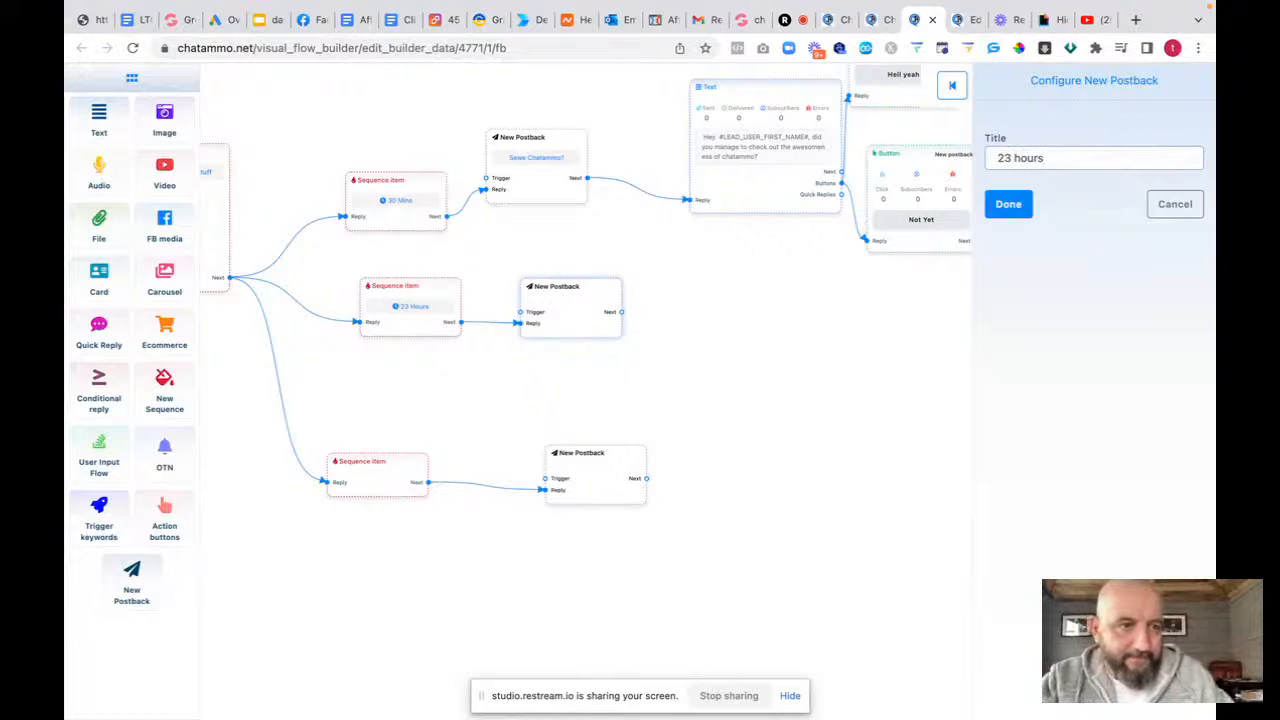
pyautogui.click(1008, 204)
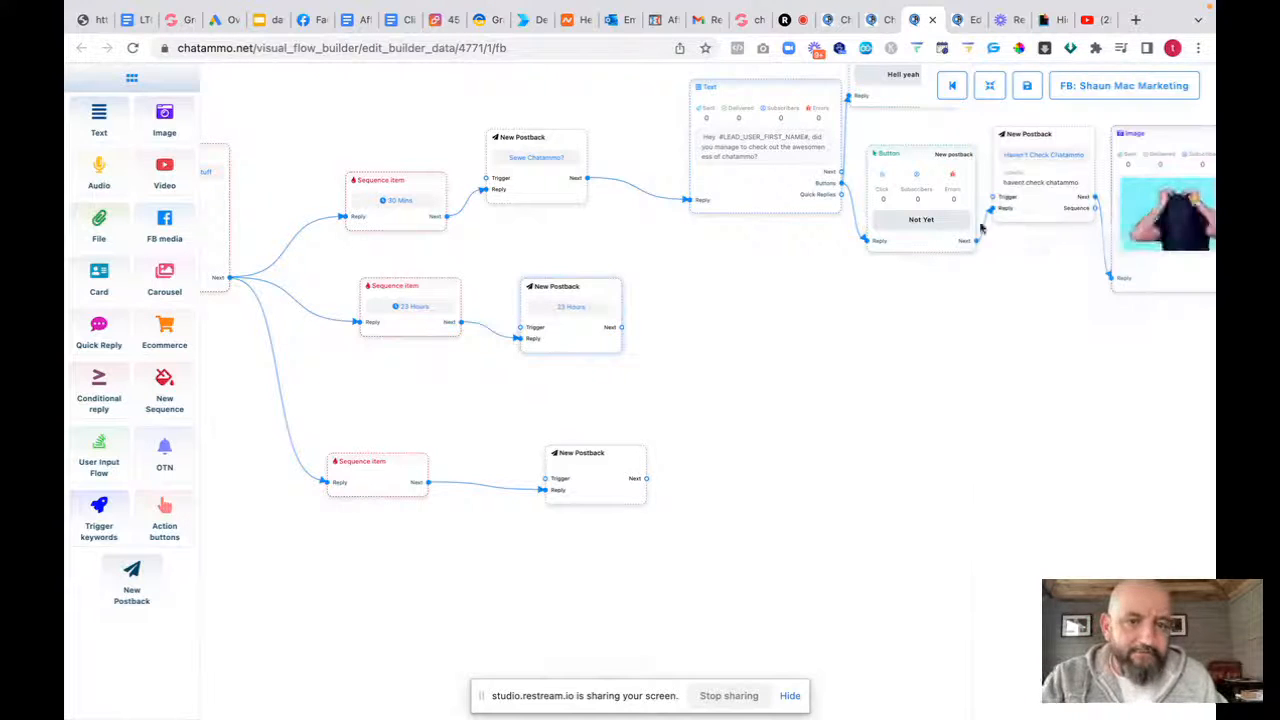
pyautogui.moveTo(623, 331); pyautogui.dragTo(735, 408)
# Add a Text after 23 Hours greeting the lead by first name, asking if they watched yesterday's video
pyautogui.click(756, 421)
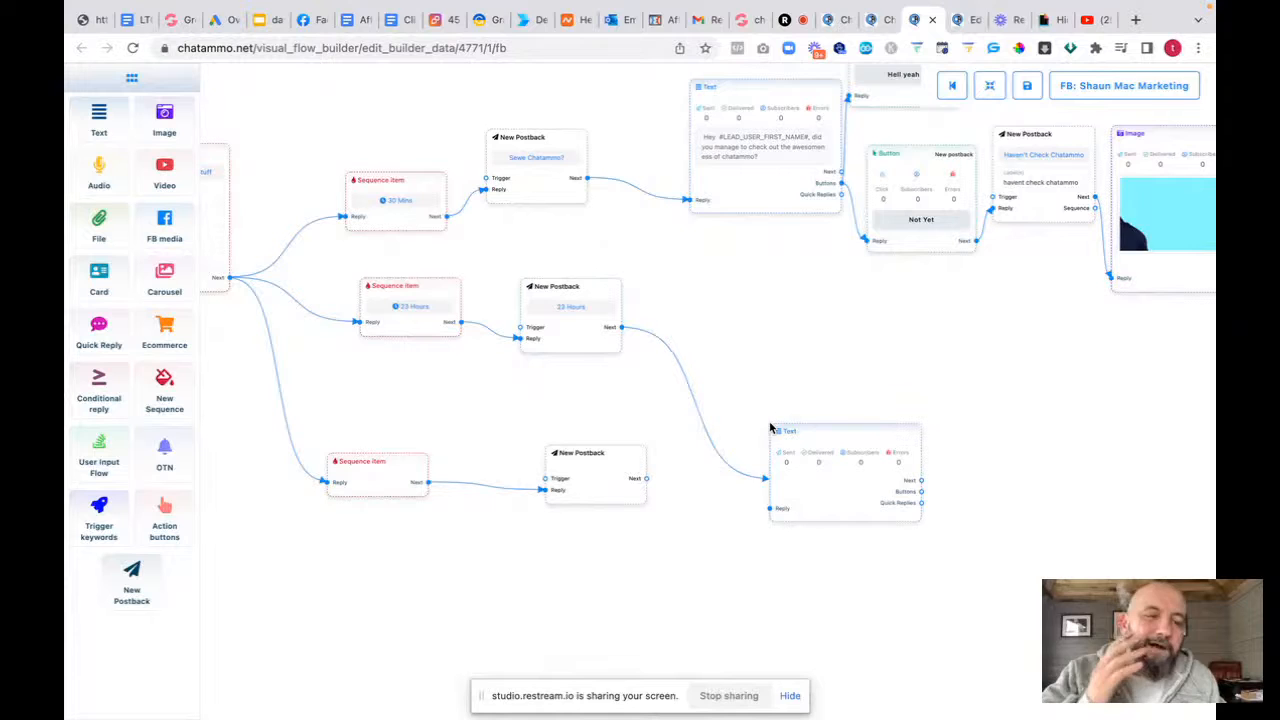
pyautogui.doubleClick(823, 491)
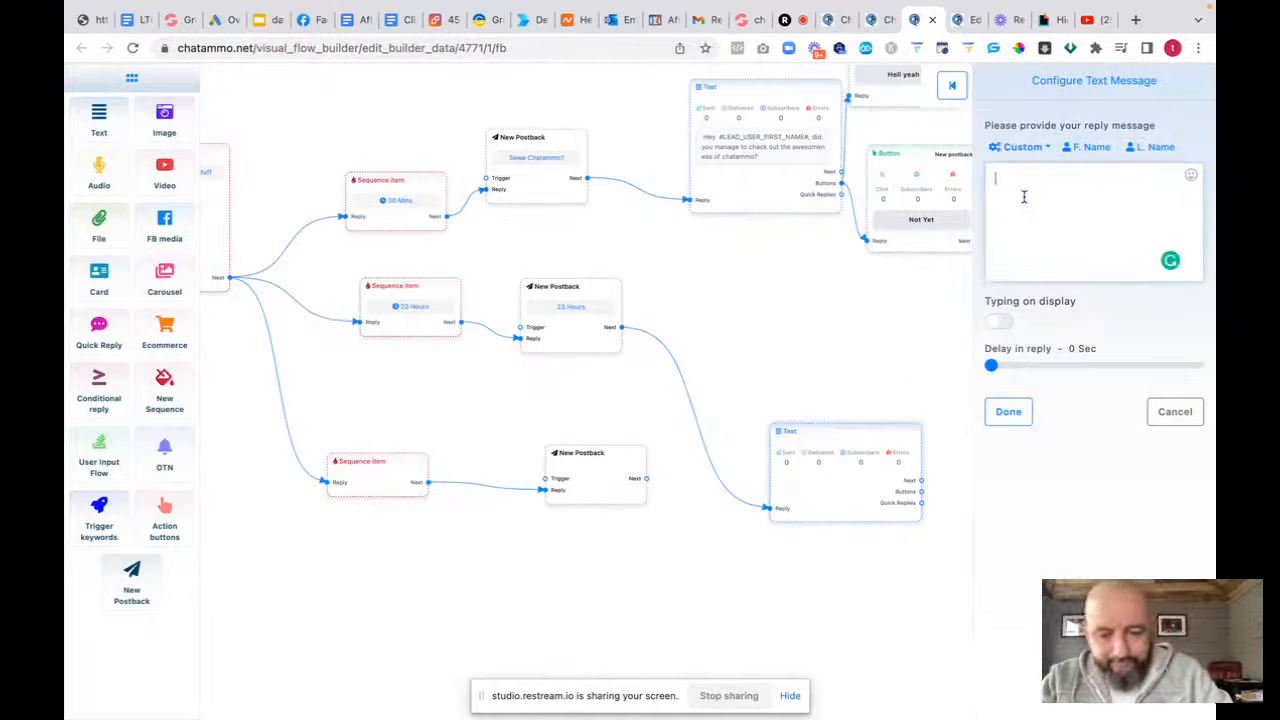
pyautogui.write('Hey')
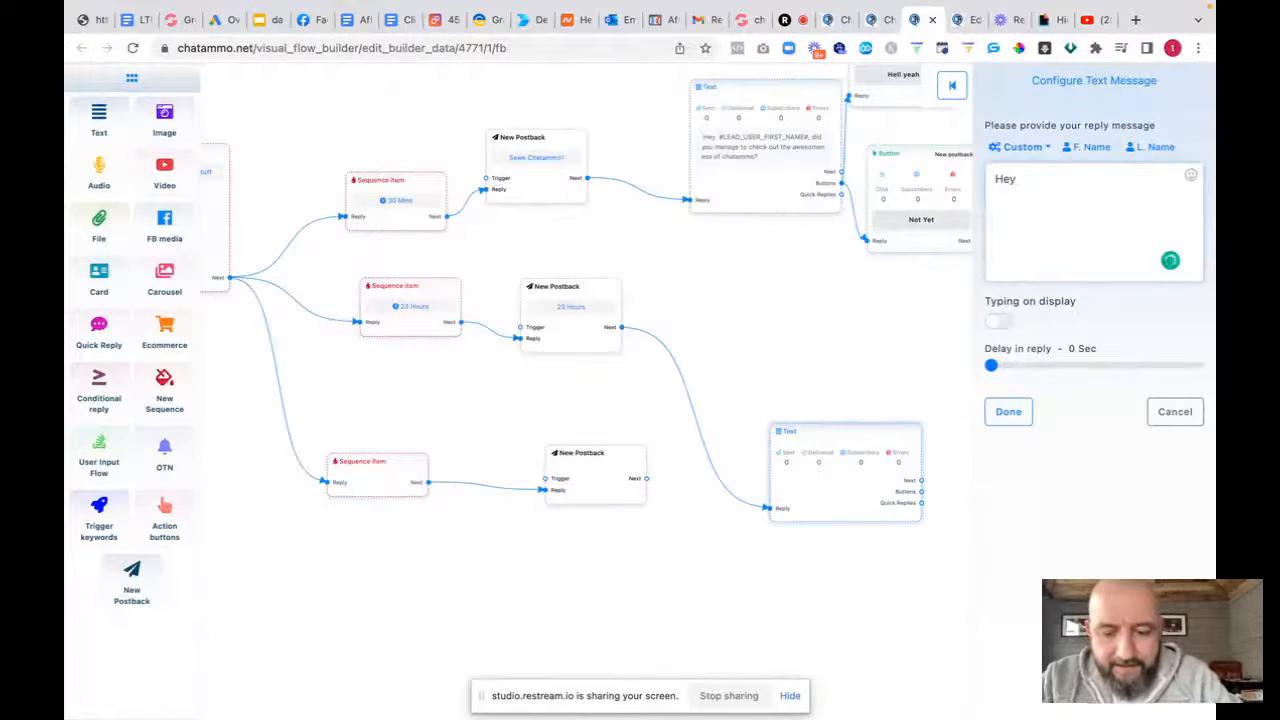
pyautogui.click(1090, 147)
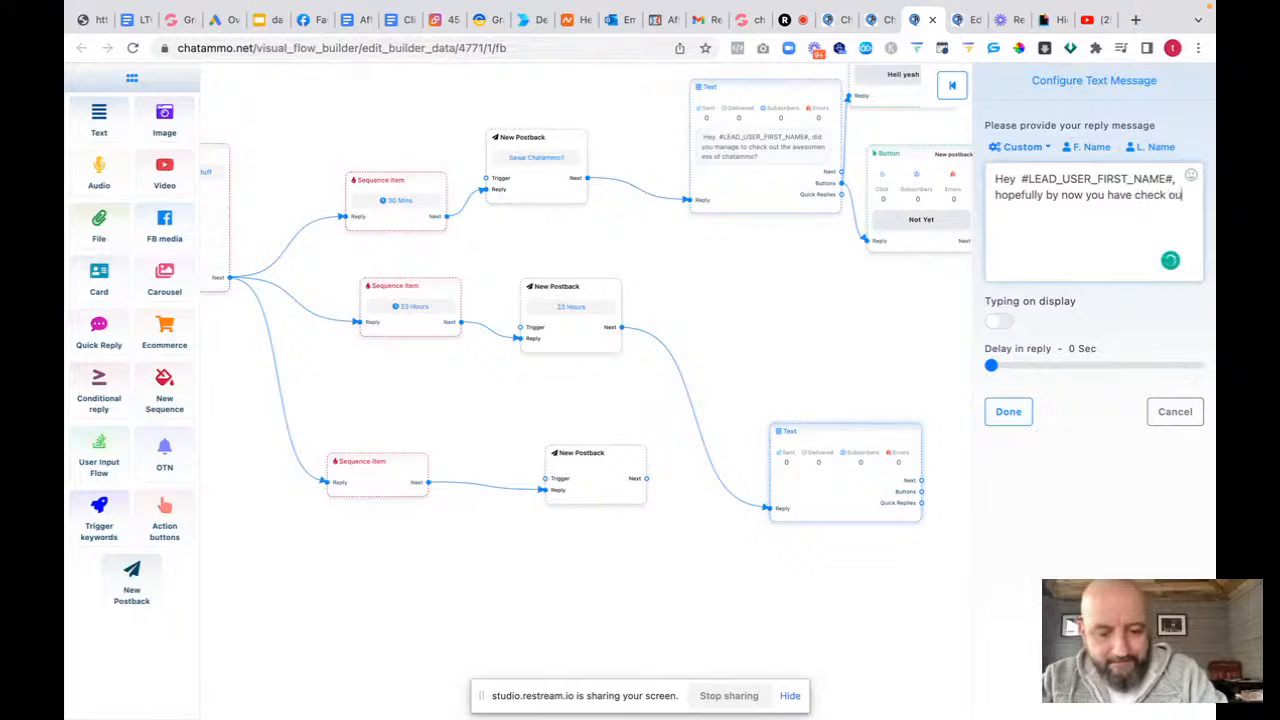
pyautogui.write('t all of our go')
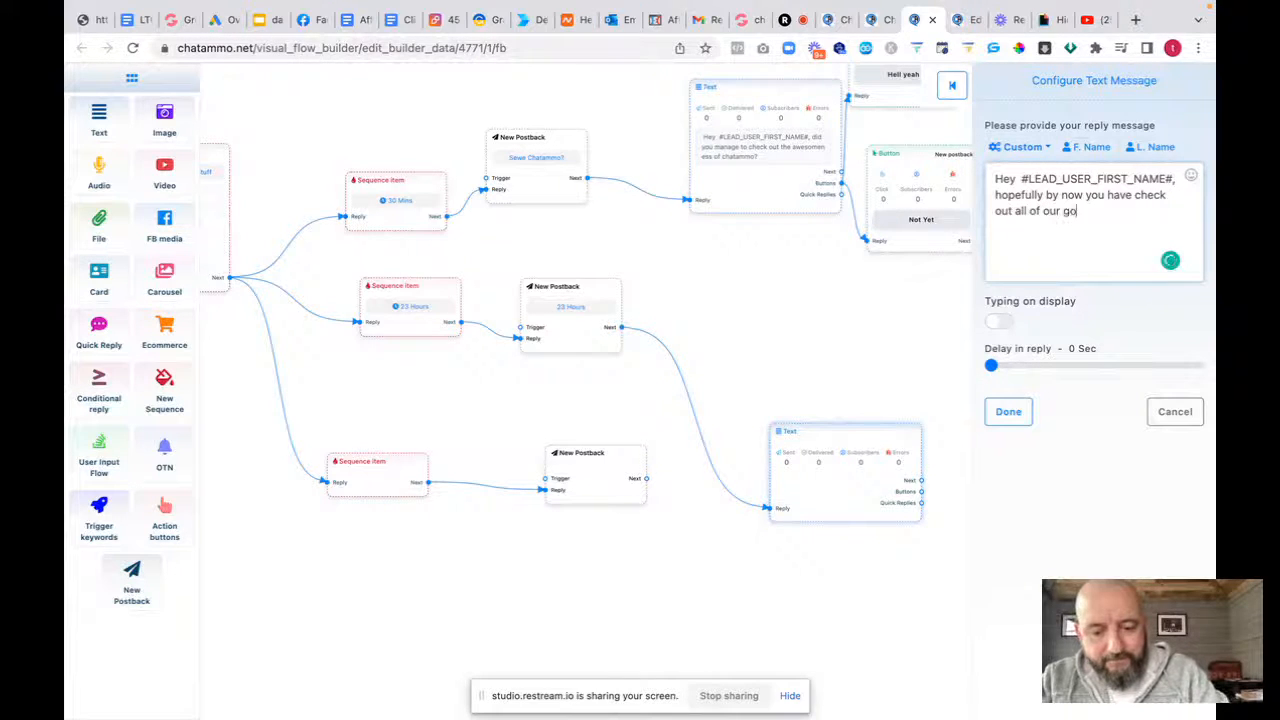
pyautogui.press('BackSpace')
pyautogui.press('BackSpace')
pyautogui.write('s, did you m')
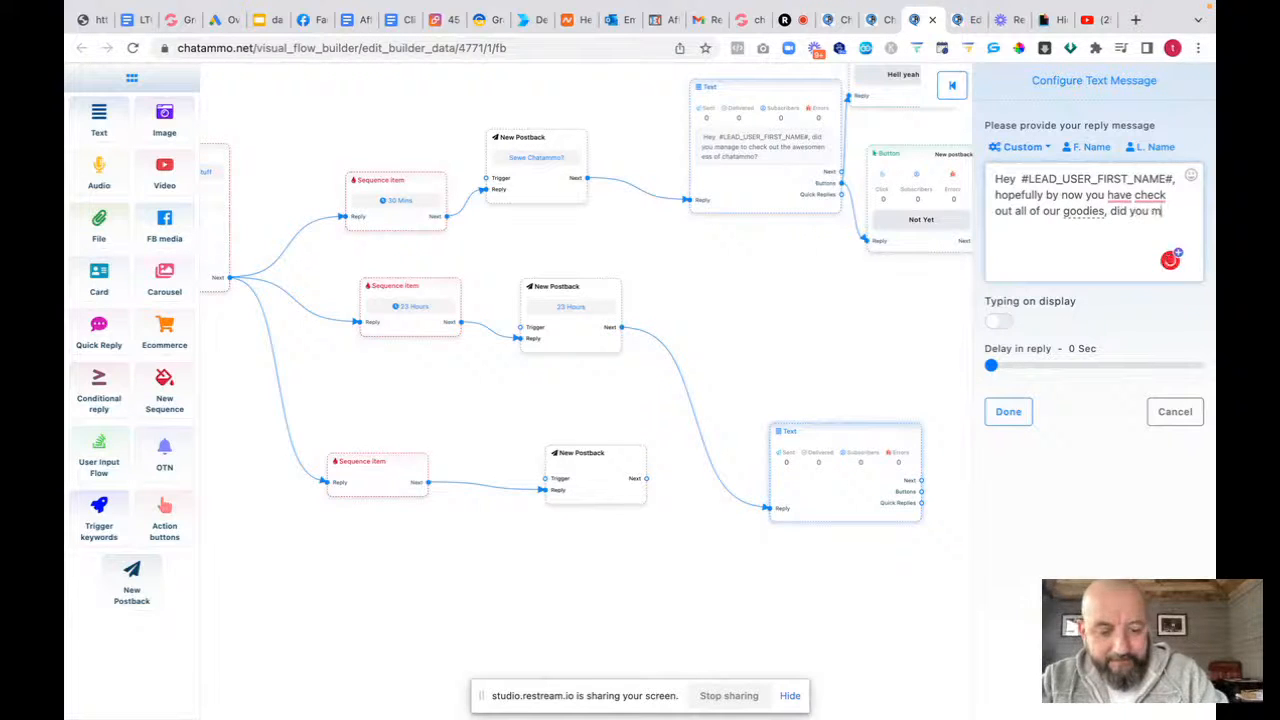
pyautogui.write('ange to watch the video yesterda')
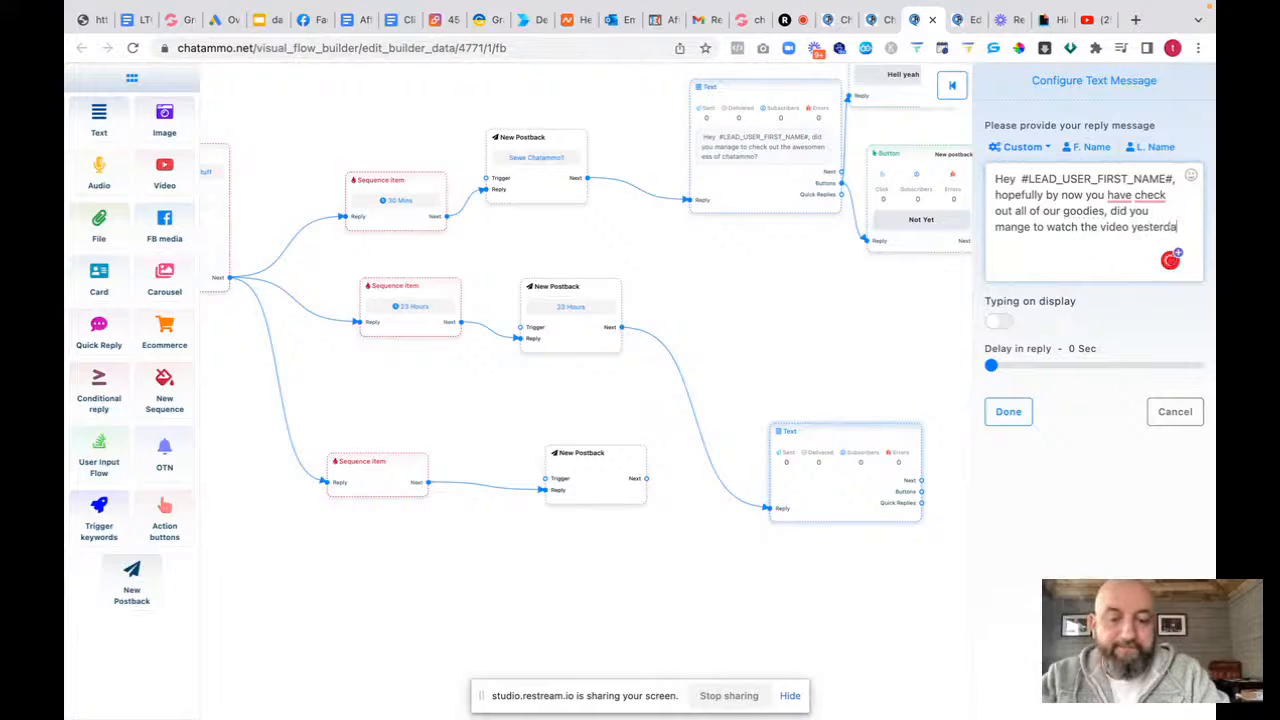
pyautogui.write('?')
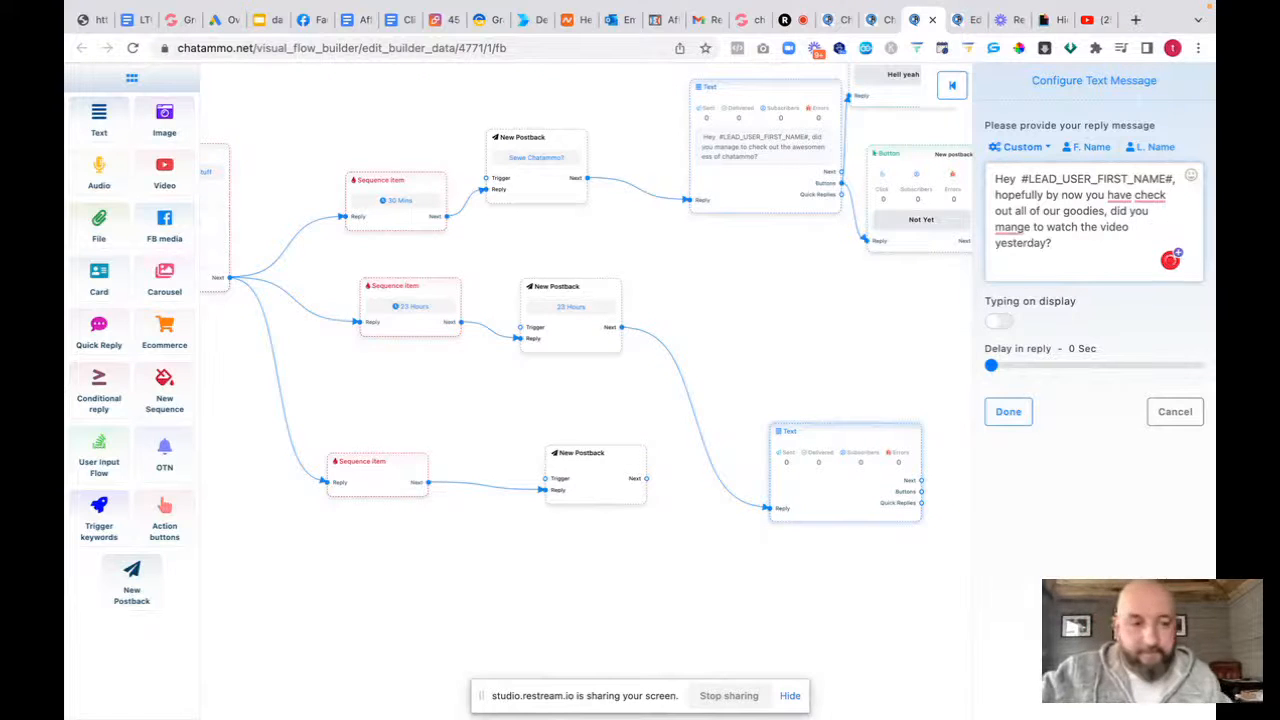
pyautogui.click(1008, 411)
pyautogui.moveTo(877, 447); pyautogui.dragTo(772, 282)
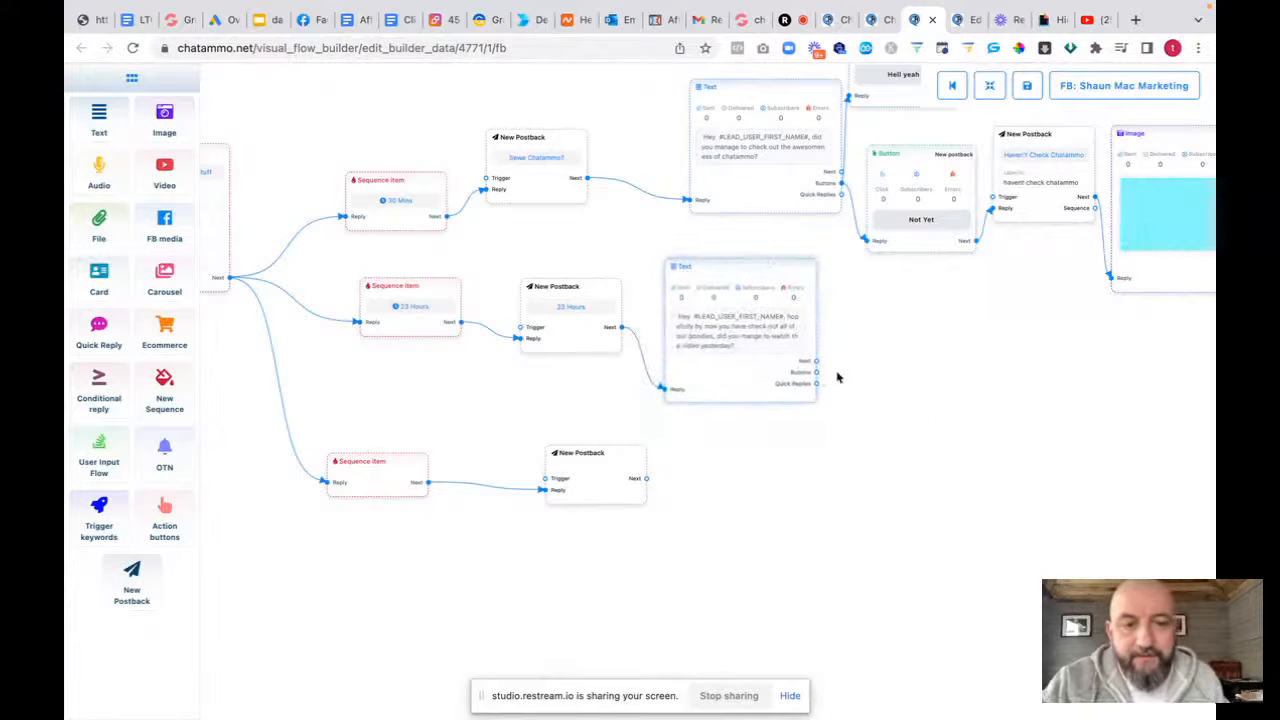
pyautogui.moveTo(817, 372); pyautogui.dragTo(966, 391)
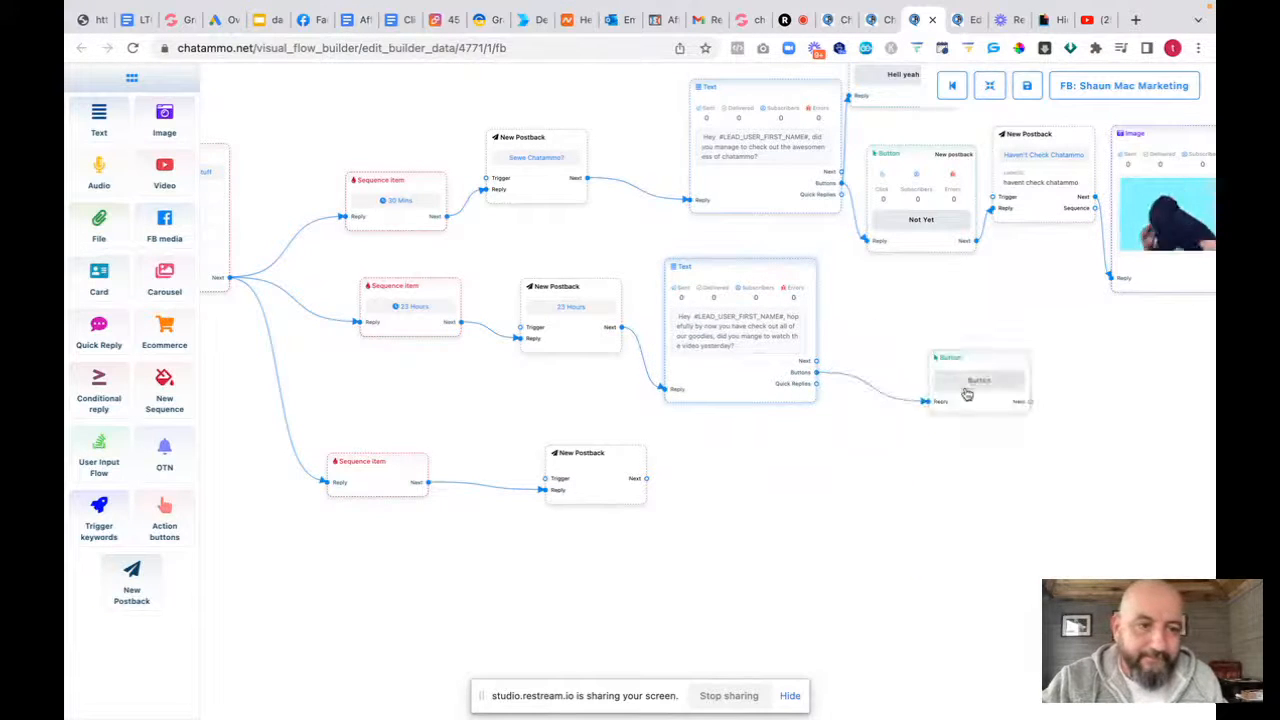
# Add a 'Not Yet' button of type New postback to the follow-up message
pyautogui.click(967, 392)
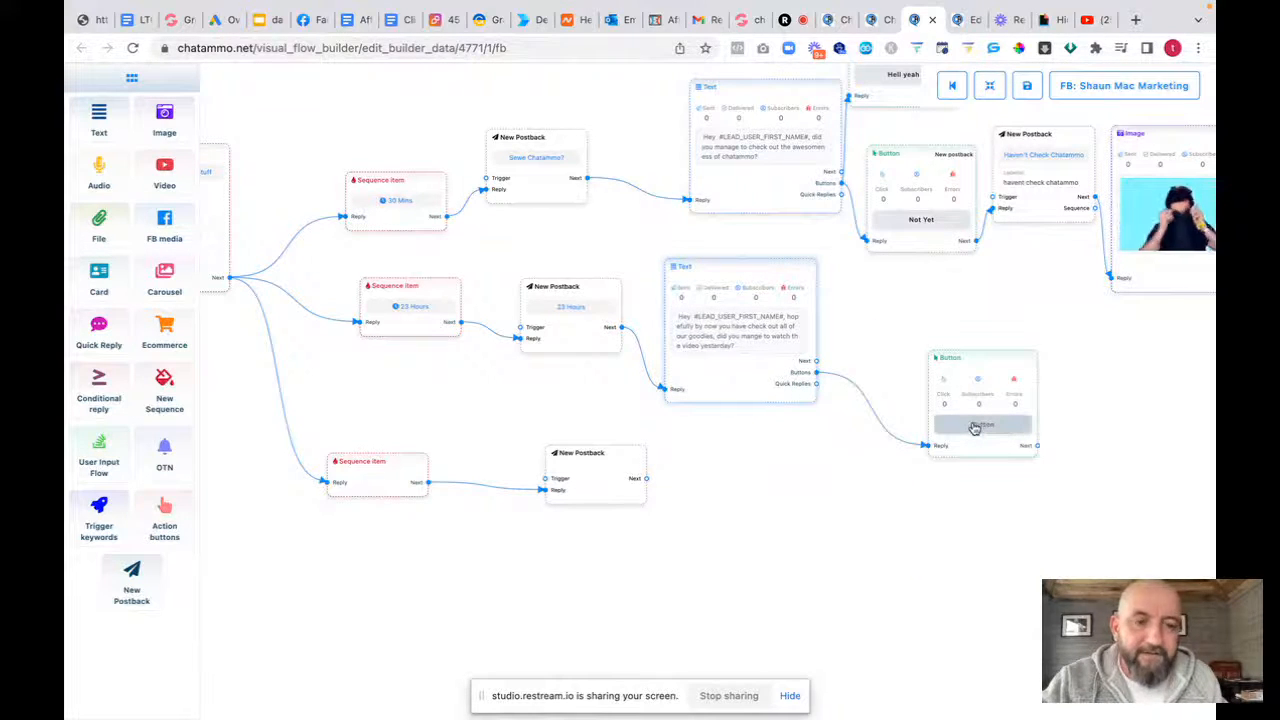
pyautogui.click(975, 427)
pyautogui.click(1003, 147)
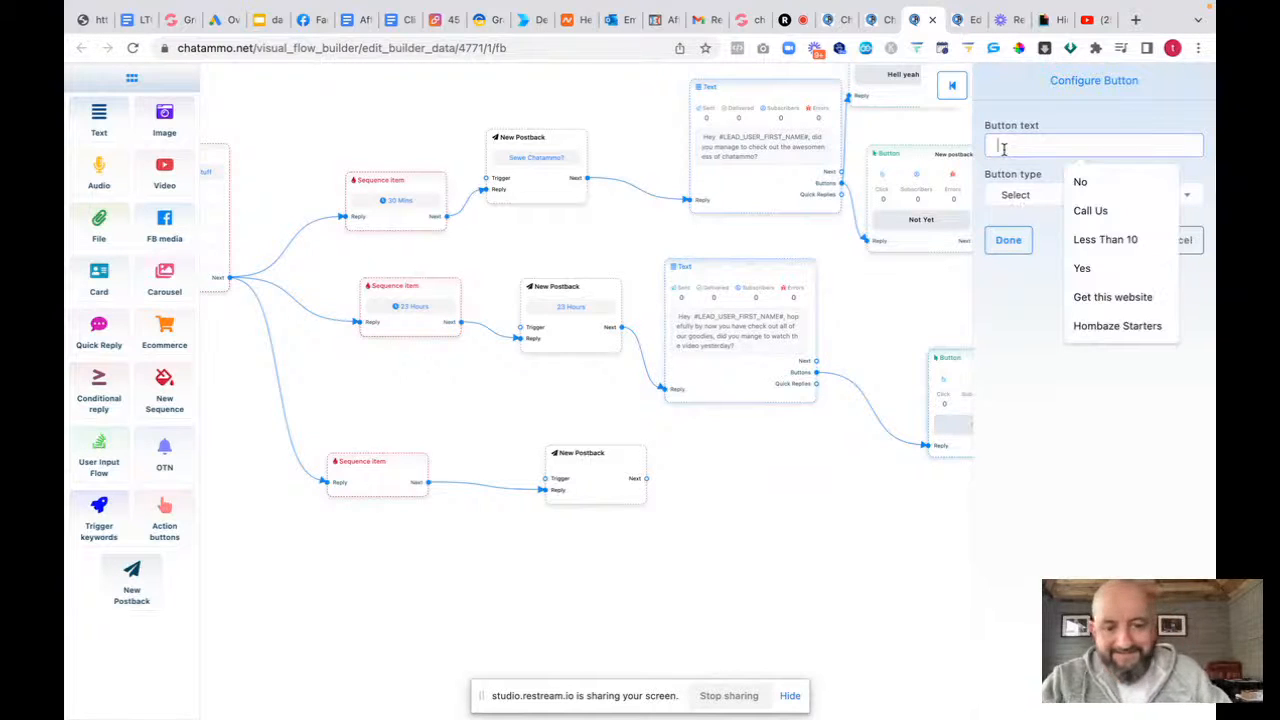
pyautogui.write('No')
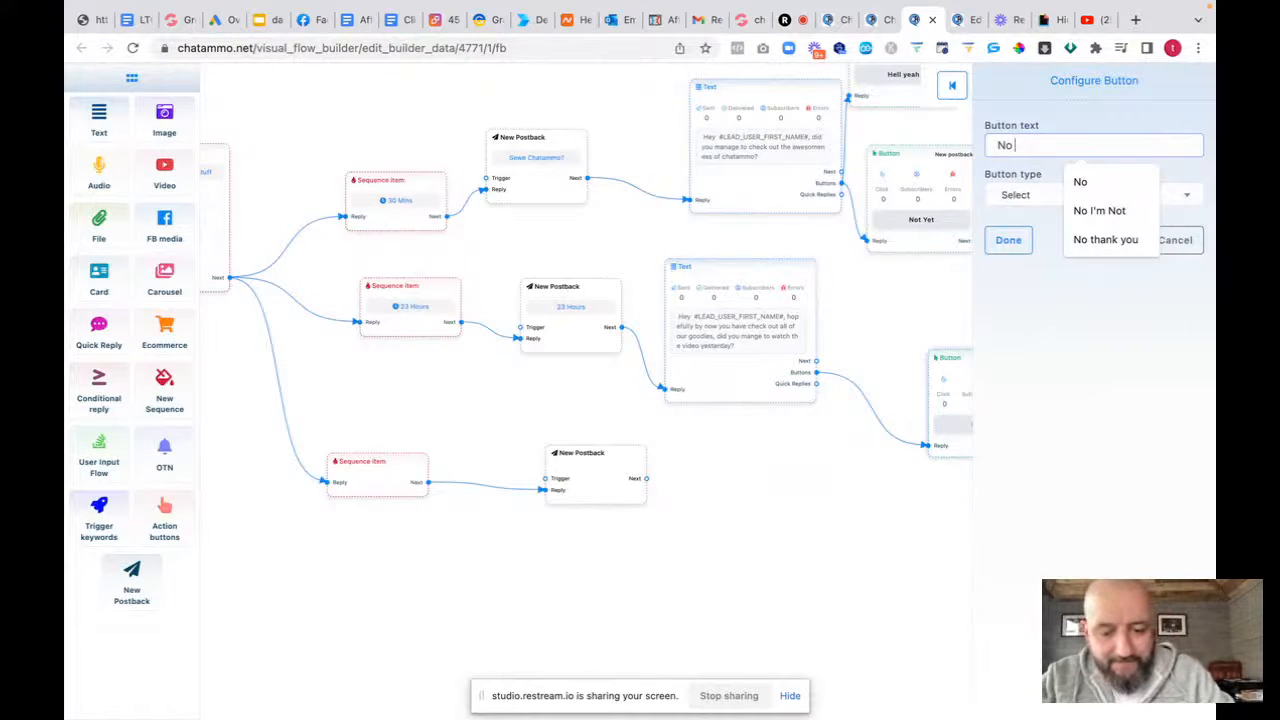
pyautogui.write('t Yet')
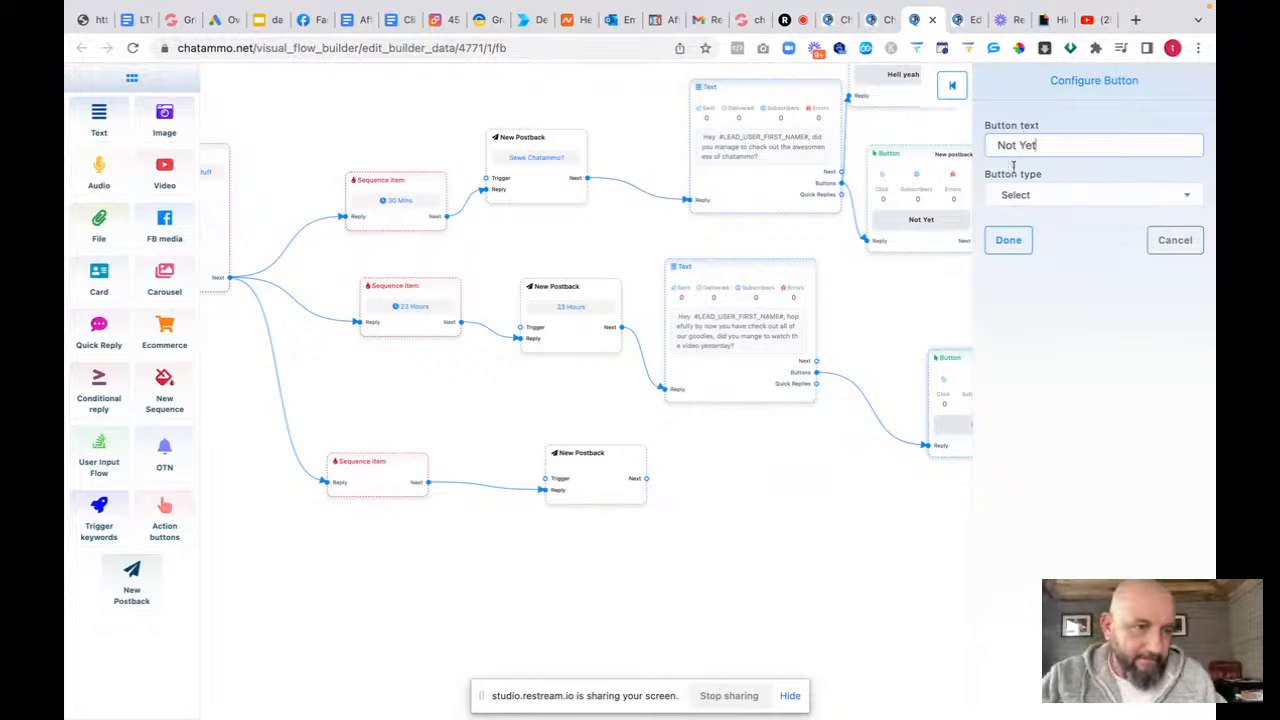
pyautogui.click(1028, 197)
pyautogui.click(1020, 292)
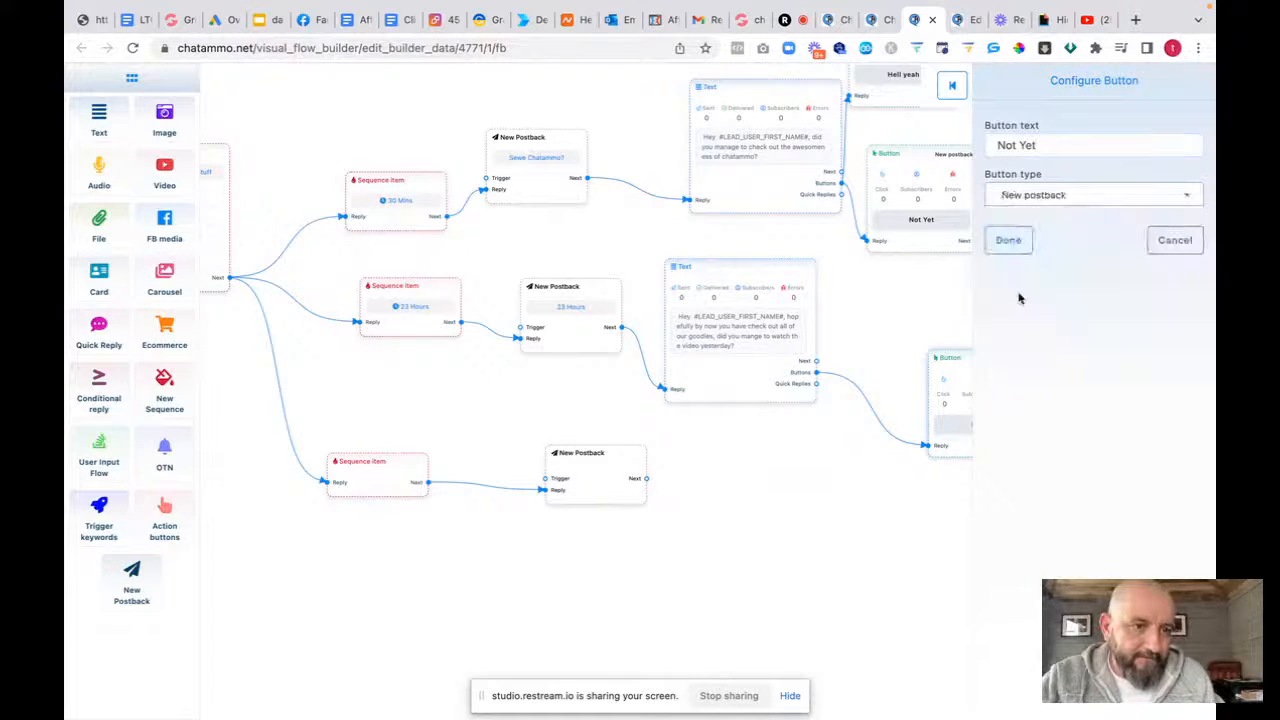
pyautogui.click(1008, 240)
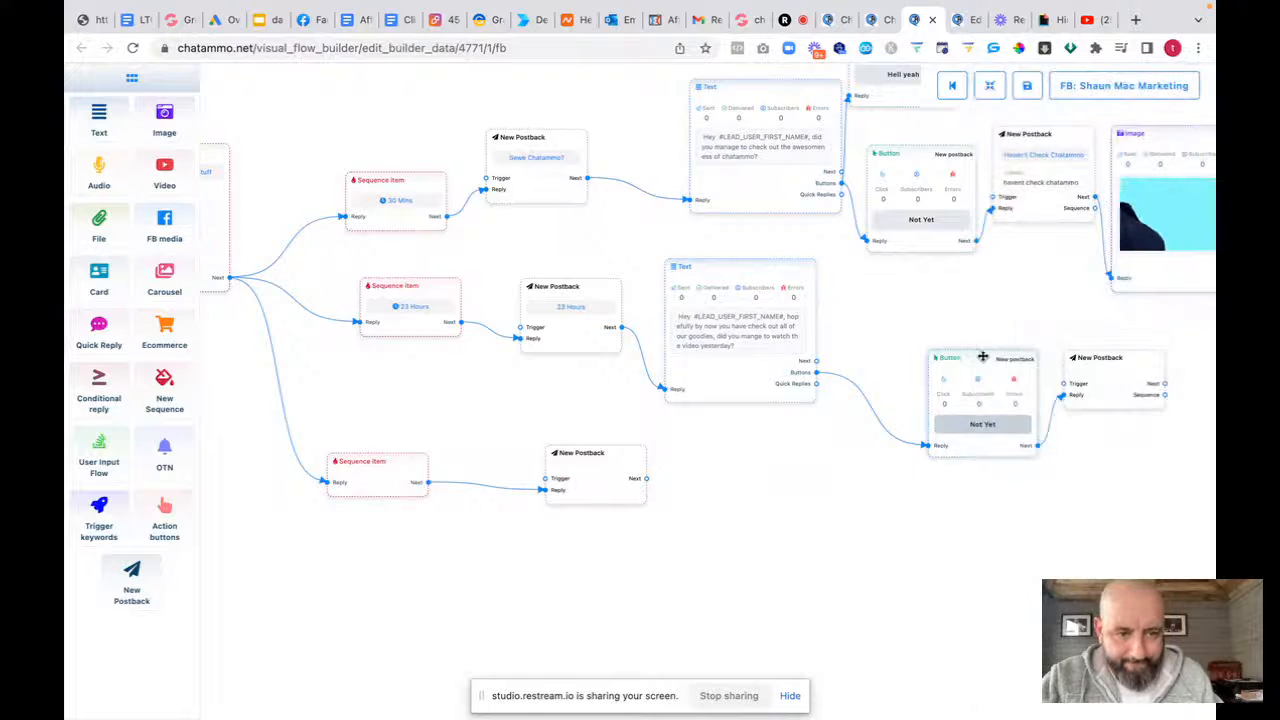
pyautogui.moveTo(981, 356); pyautogui.dragTo(886, 273)
# Title the Not Yet button's new postback 'Not Watched' and place it beside the button
pyautogui.click(1115, 393)
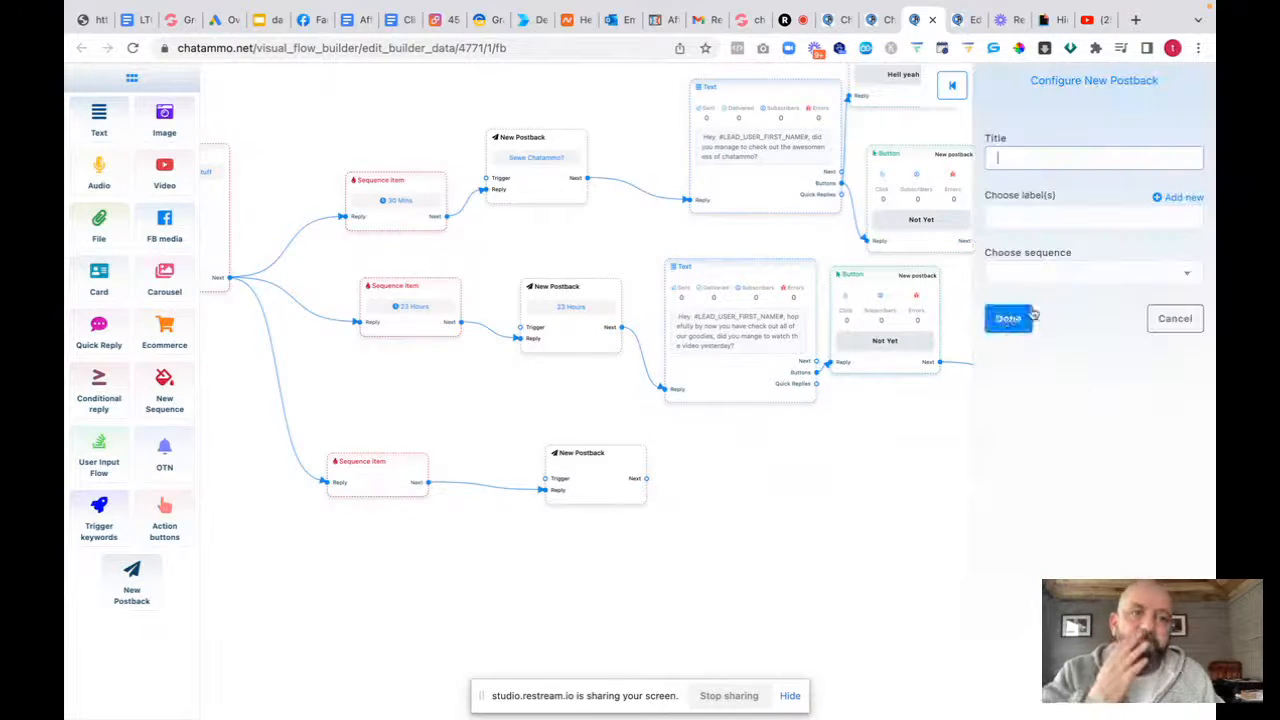
pyautogui.click(1019, 166)
pyautogui.write('not watched')
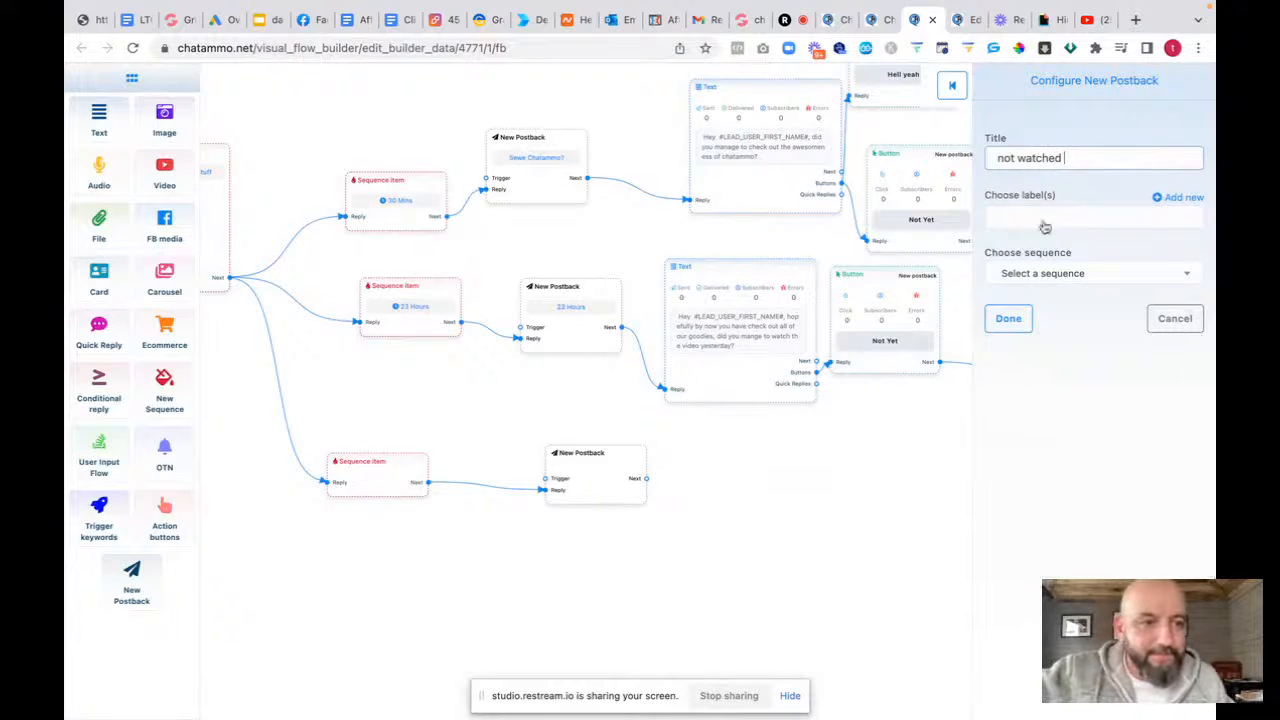
pyautogui.click(994, 321)
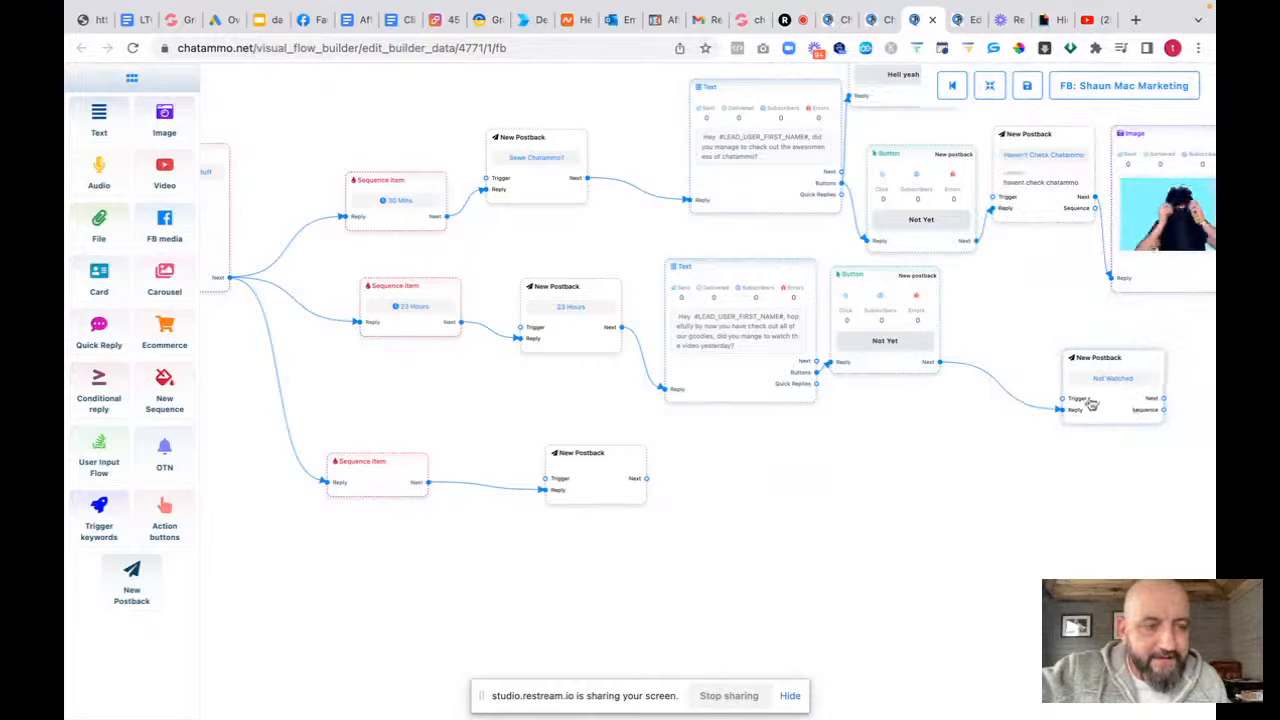
pyautogui.moveTo(1086, 405); pyautogui.dragTo(1029, 359)
pyautogui.click(1032, 358)
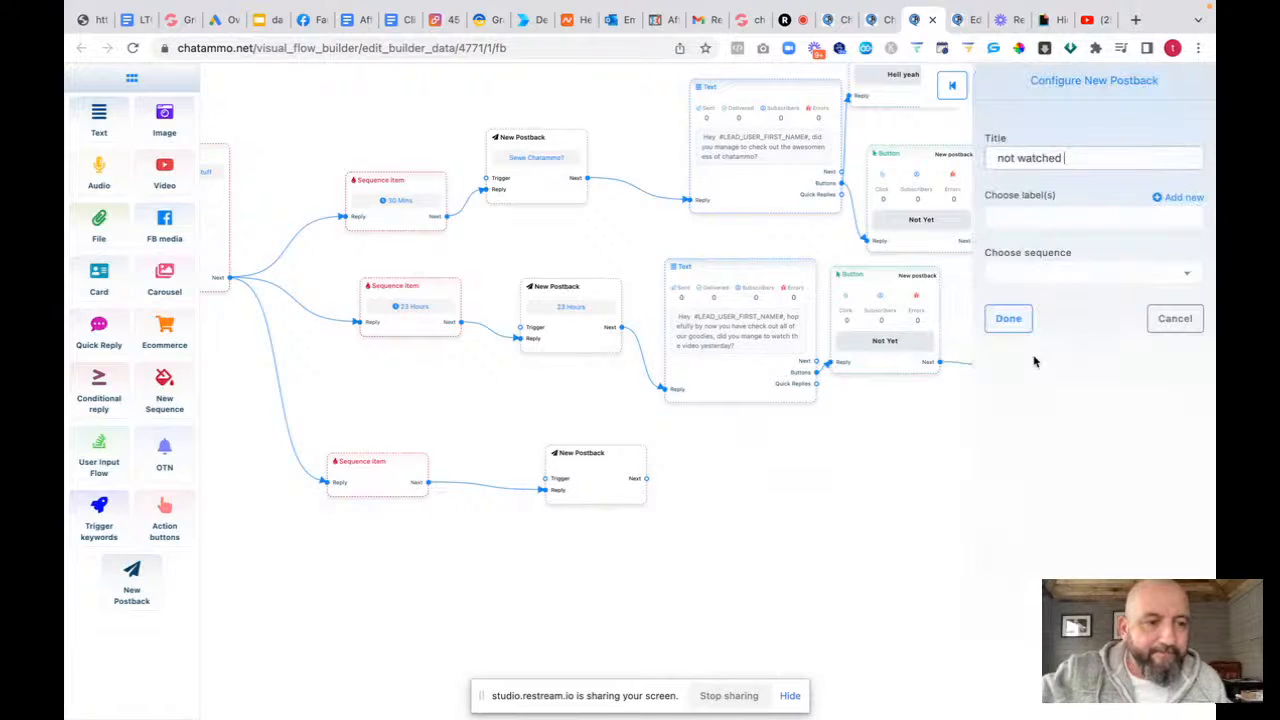
pyautogui.click(1030, 329)
# Add a new Text node connected after the Not Watched postback
pyautogui.moveTo(966, 451); pyautogui.dragTo(569, 483)
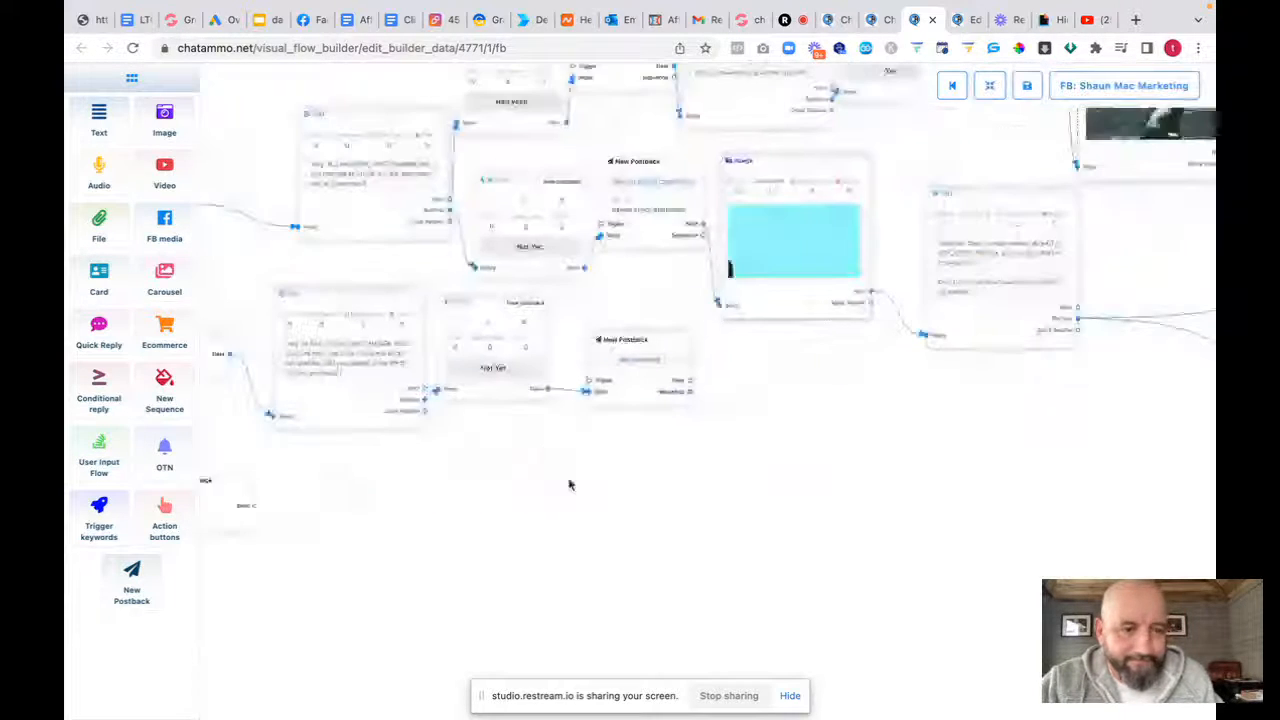
pyautogui.moveTo(684, 380); pyautogui.dragTo(808, 490)
pyautogui.click(838, 510)
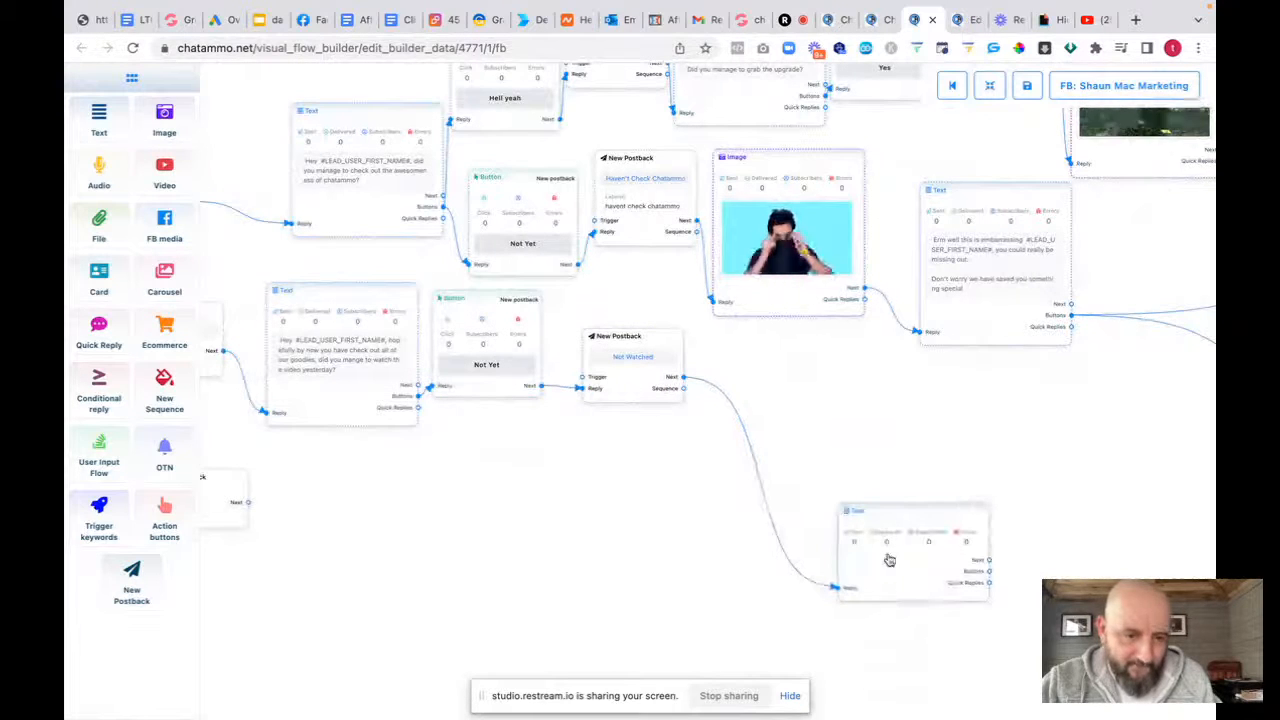
pyautogui.moveTo(886, 560); pyautogui.dragTo(771, 413)
pyautogui.doubleClick(773, 416)
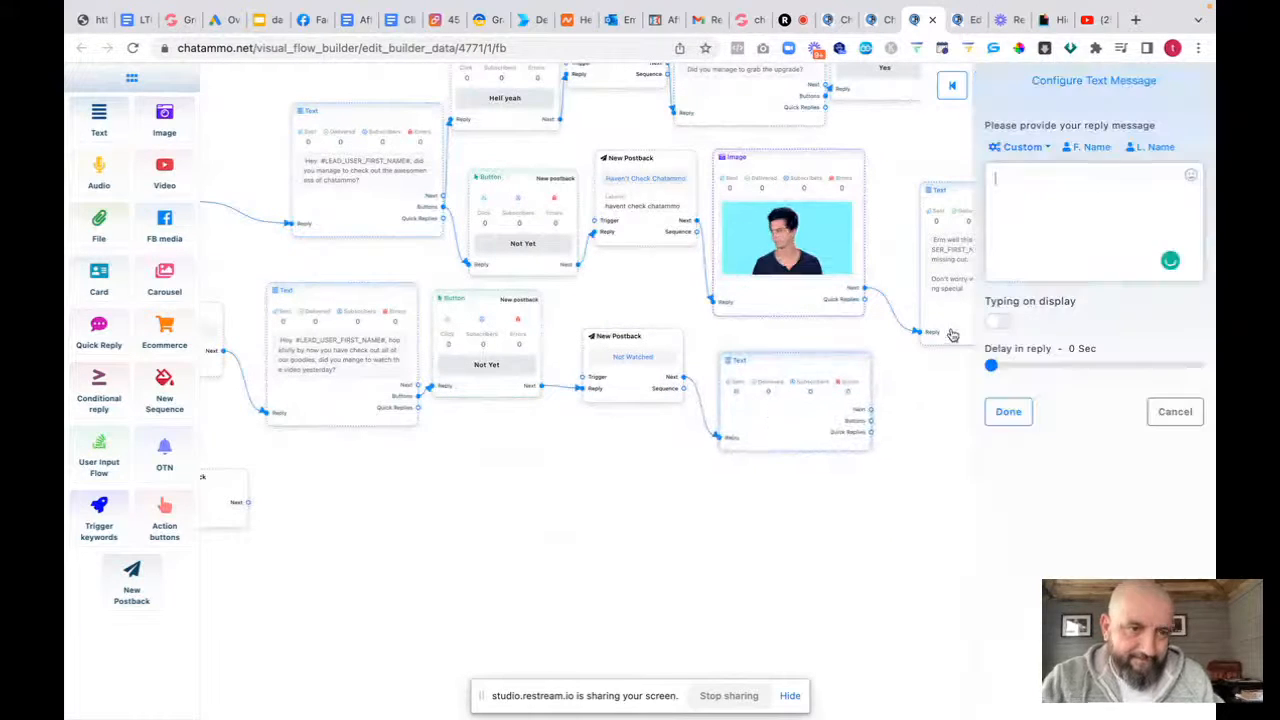
# Write 'Oh boy, it's an epic, think saving private Ryan without the laughs', correcting 'Ryan'
pyautogui.write('O')
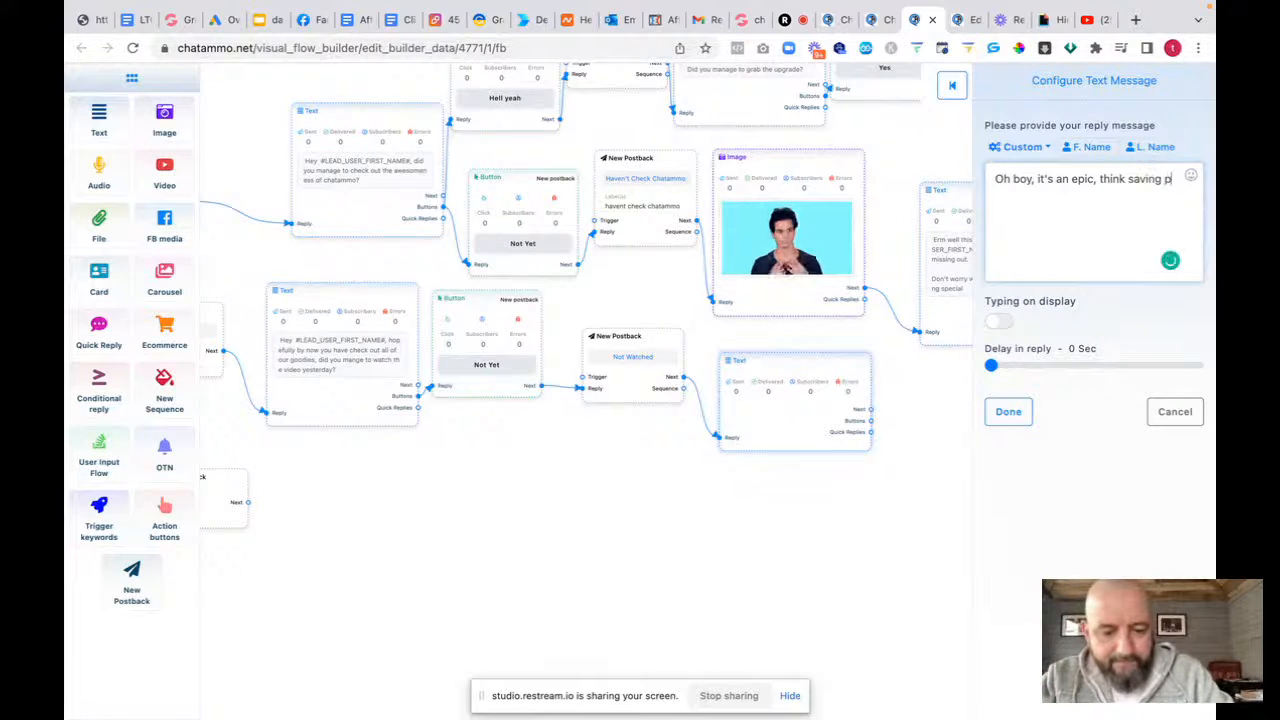
pyautogui.write('ivate ry')
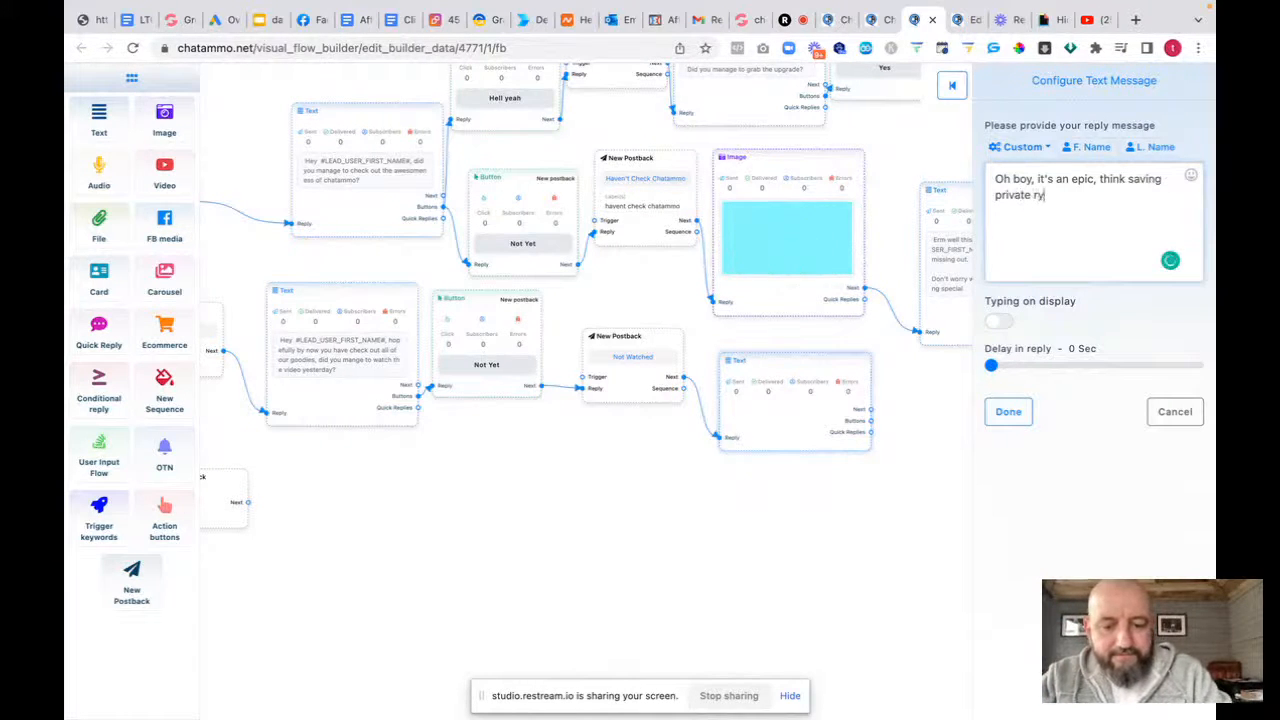
pyautogui.write('en with')
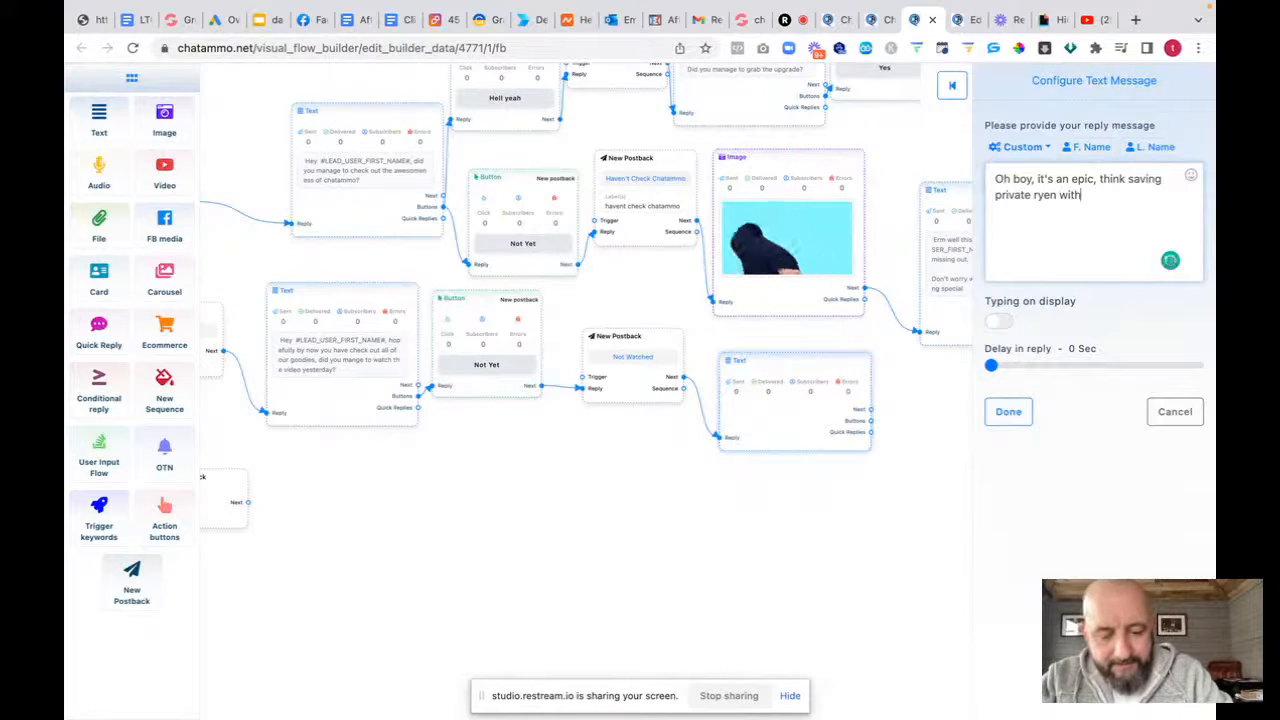
pyautogui.write('out the laughs')
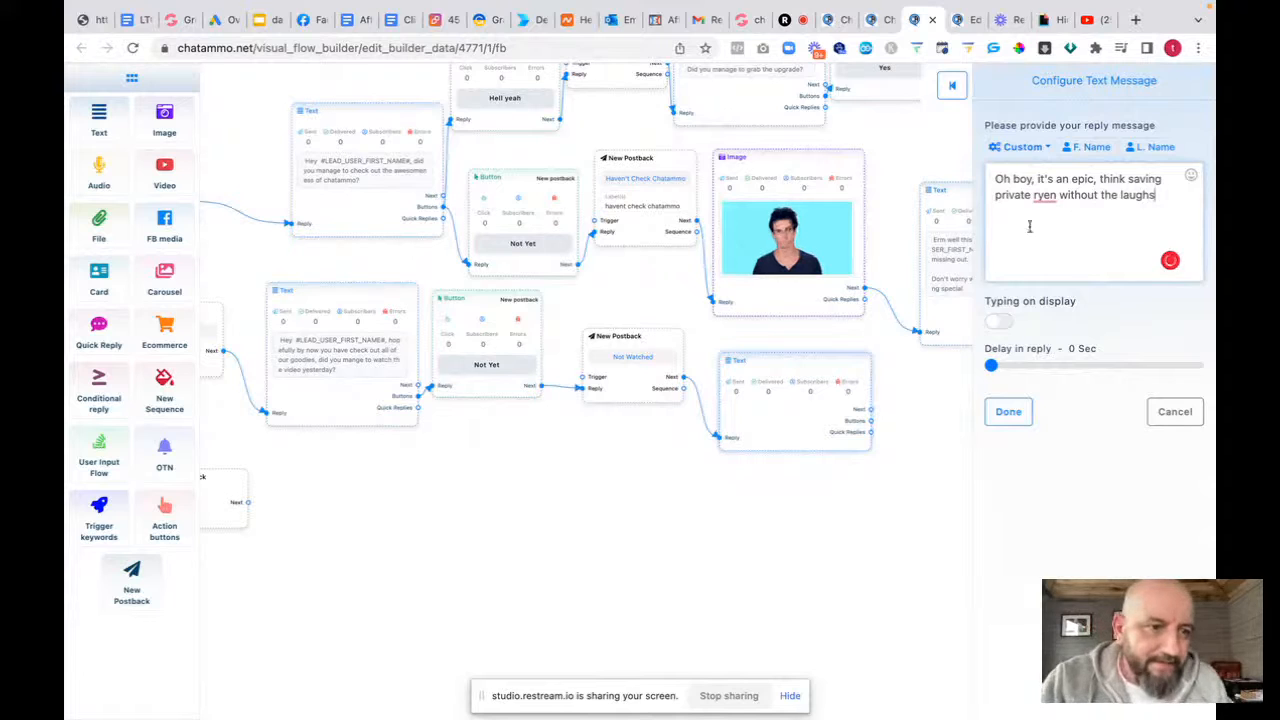
pyautogui.moveTo(1054, 200)
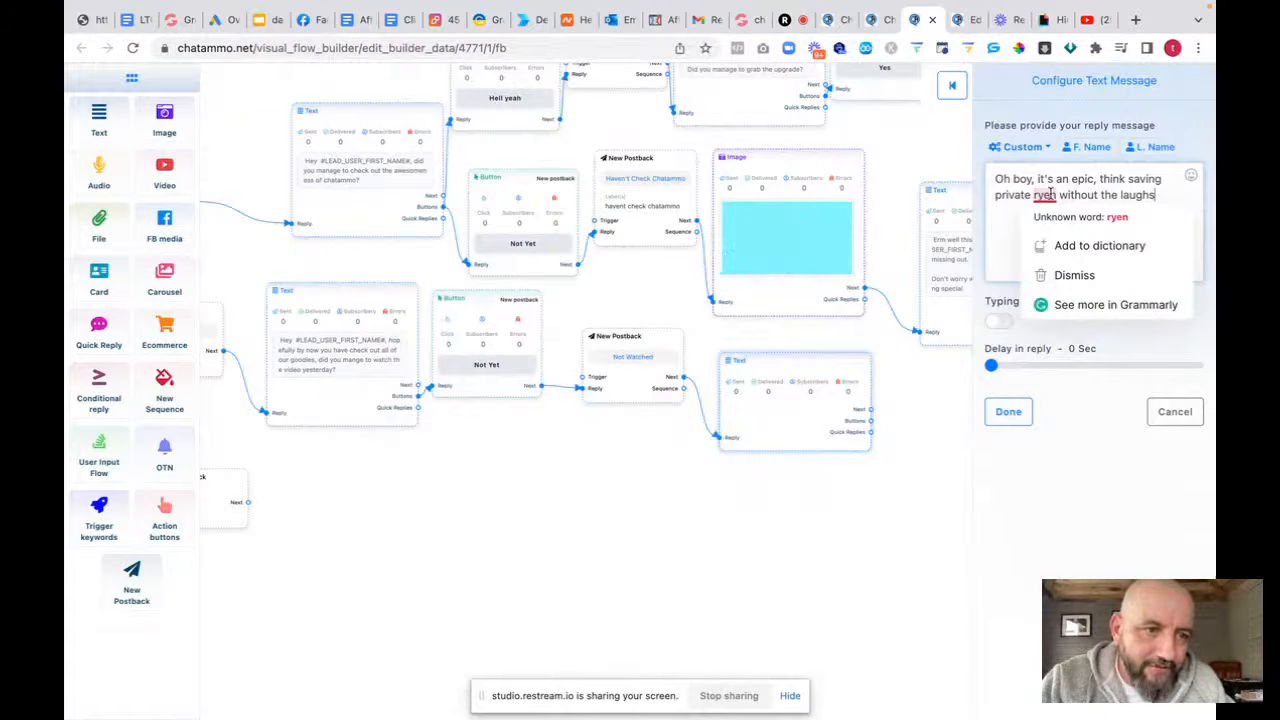
pyautogui.click(1050, 195)
pyautogui.press('BackSpace')
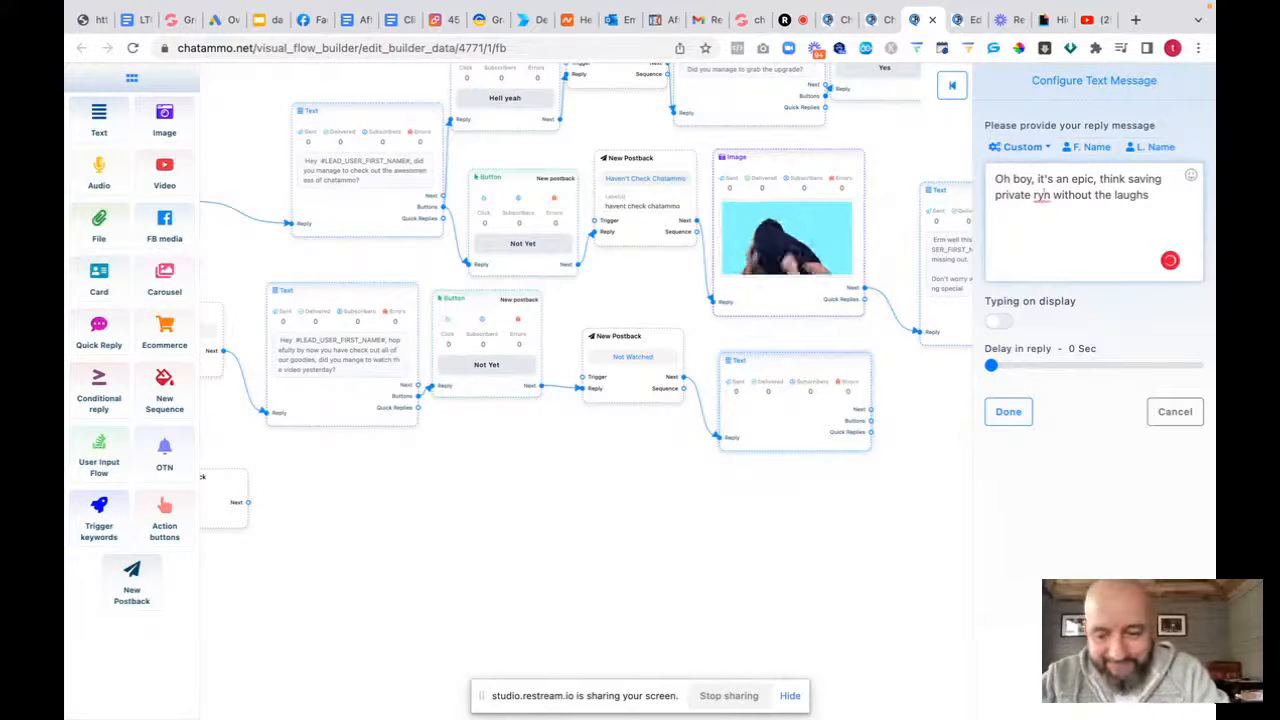
pyautogui.write('a')
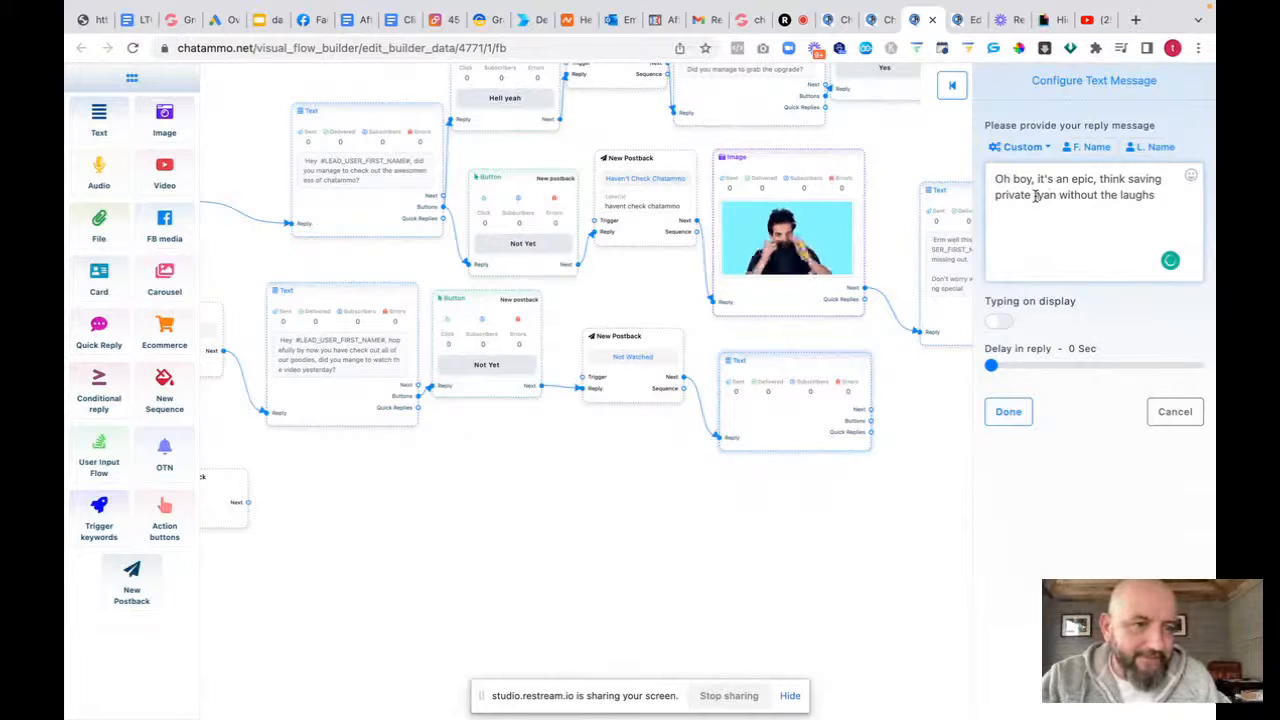
pyautogui.click(1037, 195)
pyautogui.press('BackSpace')
pyautogui.write('R')
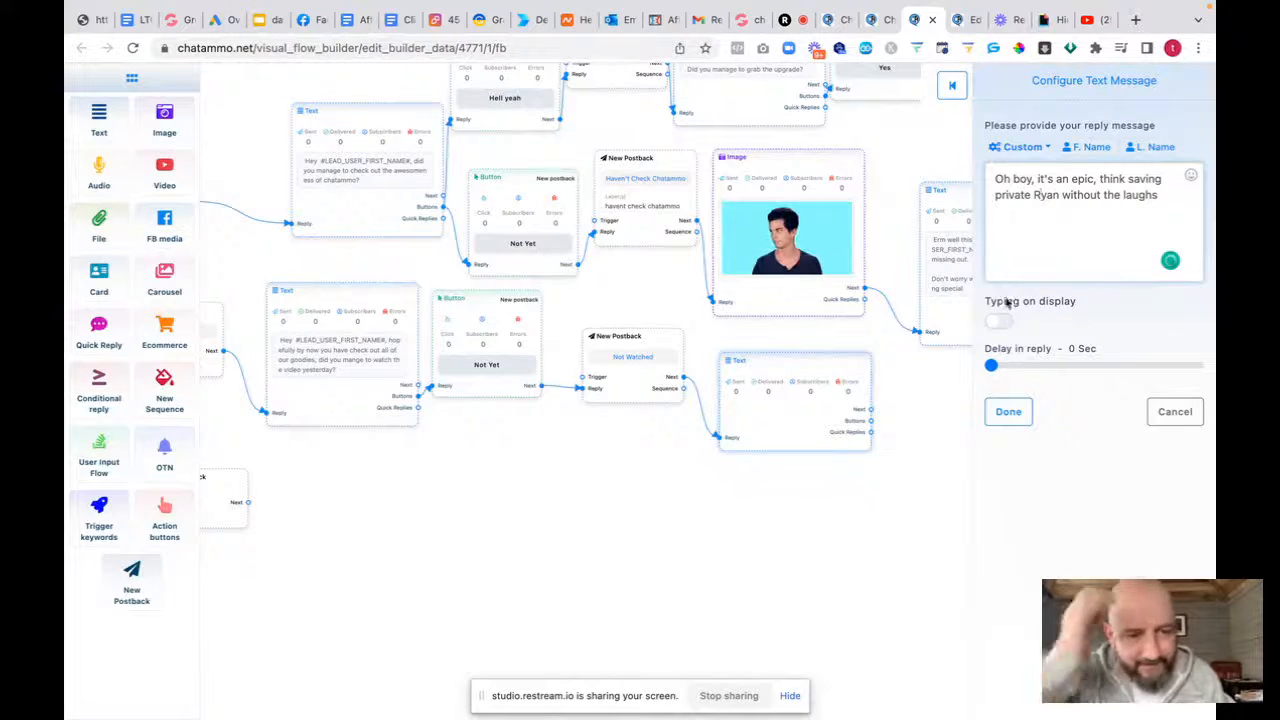
pyautogui.click(1008, 411)
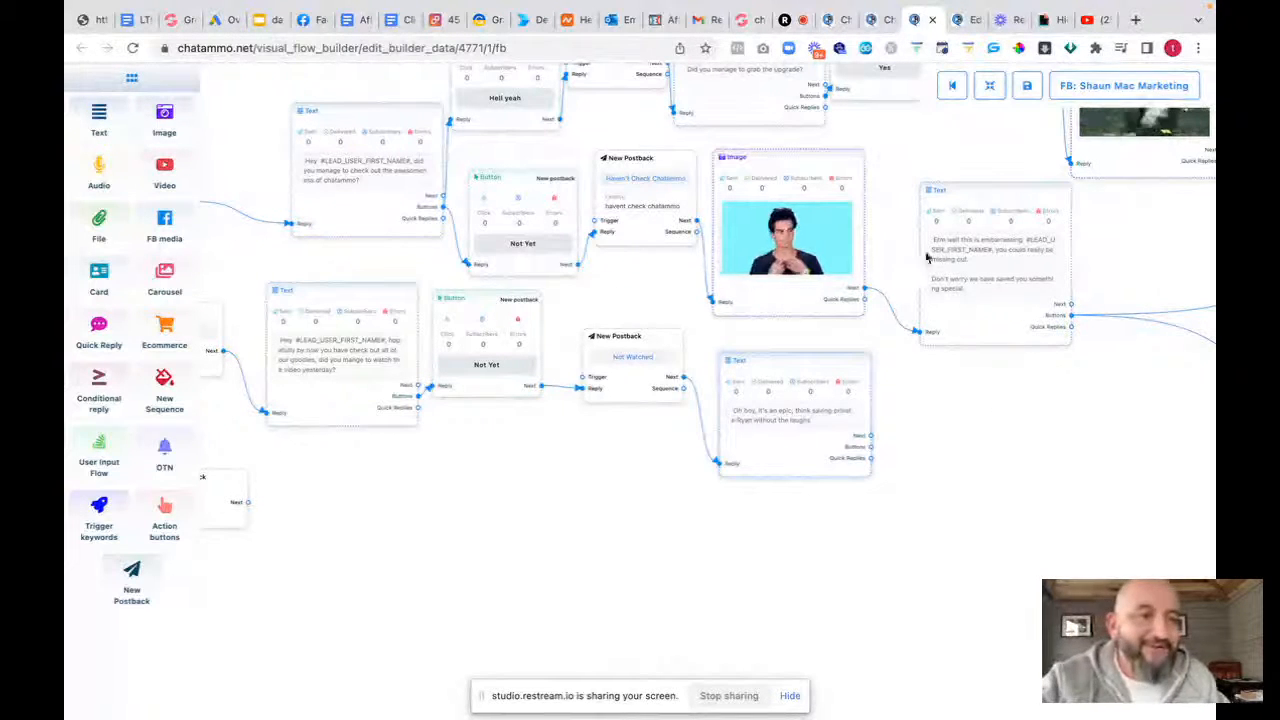
# Add the line 'But you can still see it before its gone' to the Private Ryan message
pyautogui.moveTo(980, 389); pyautogui.dragTo(494, 434)
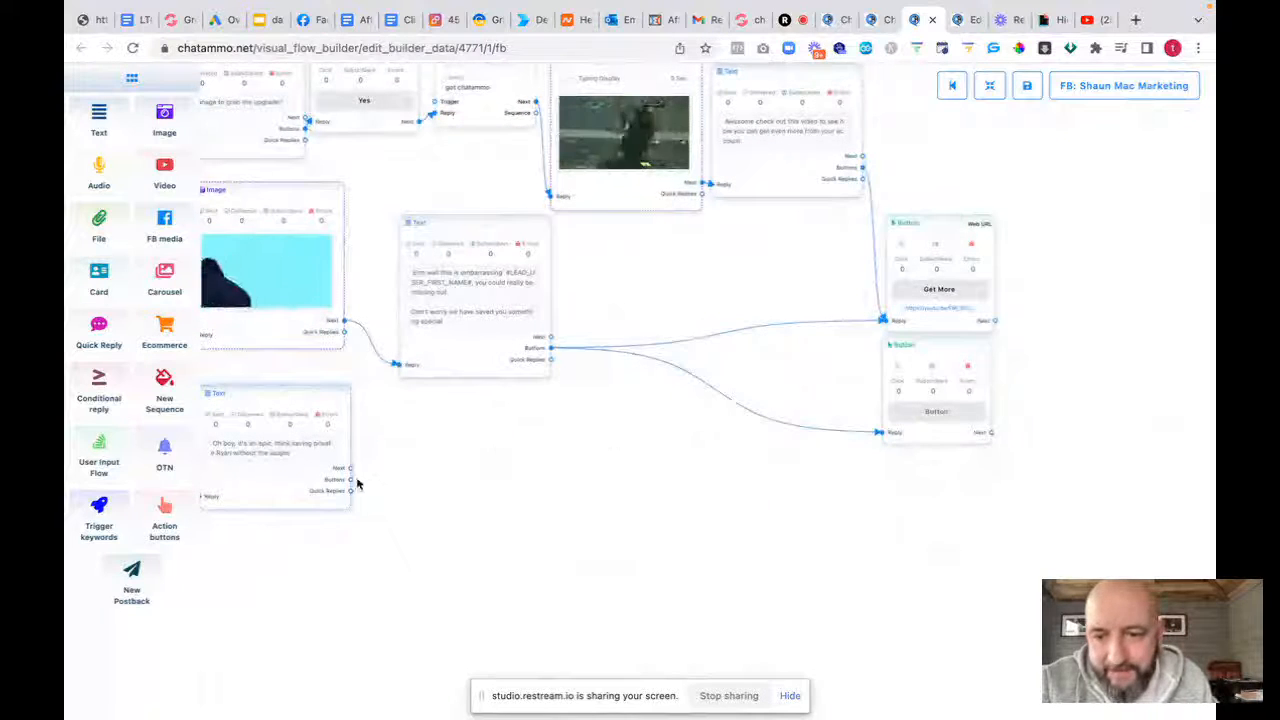
pyautogui.click(299, 459)
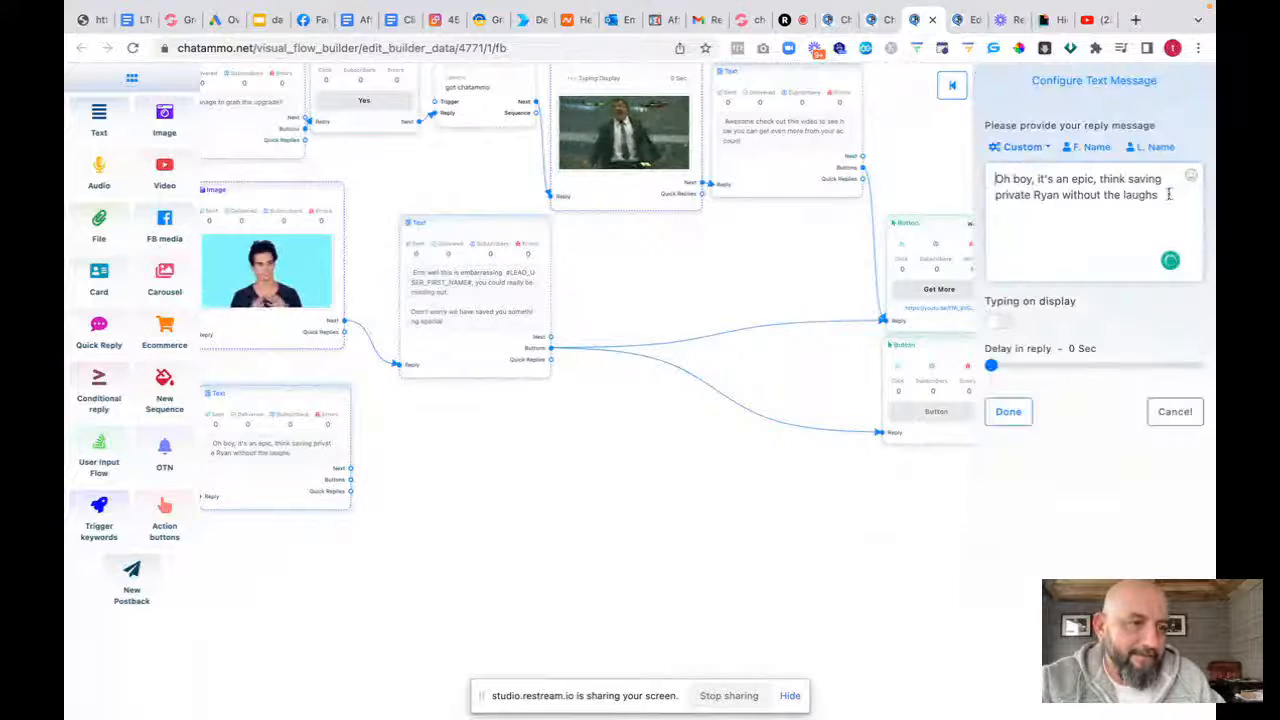
pyautogui.press('Return')
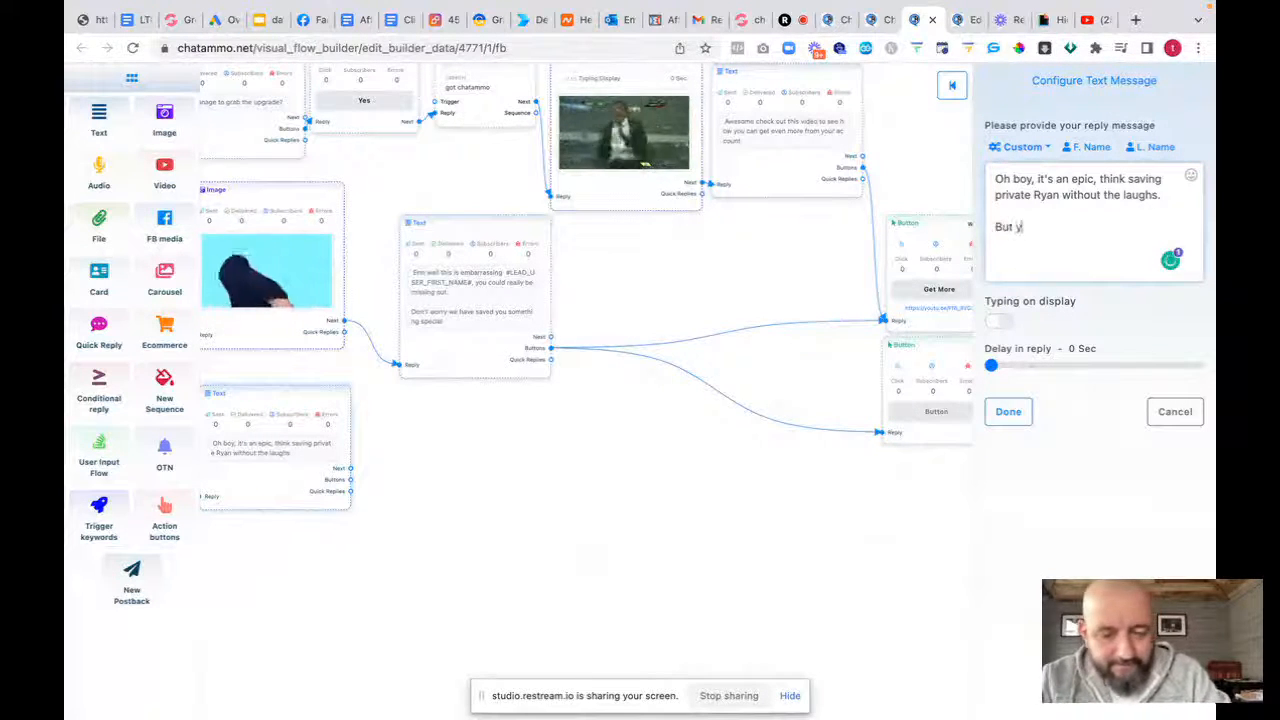
pyautogui.write('But you can still see it')
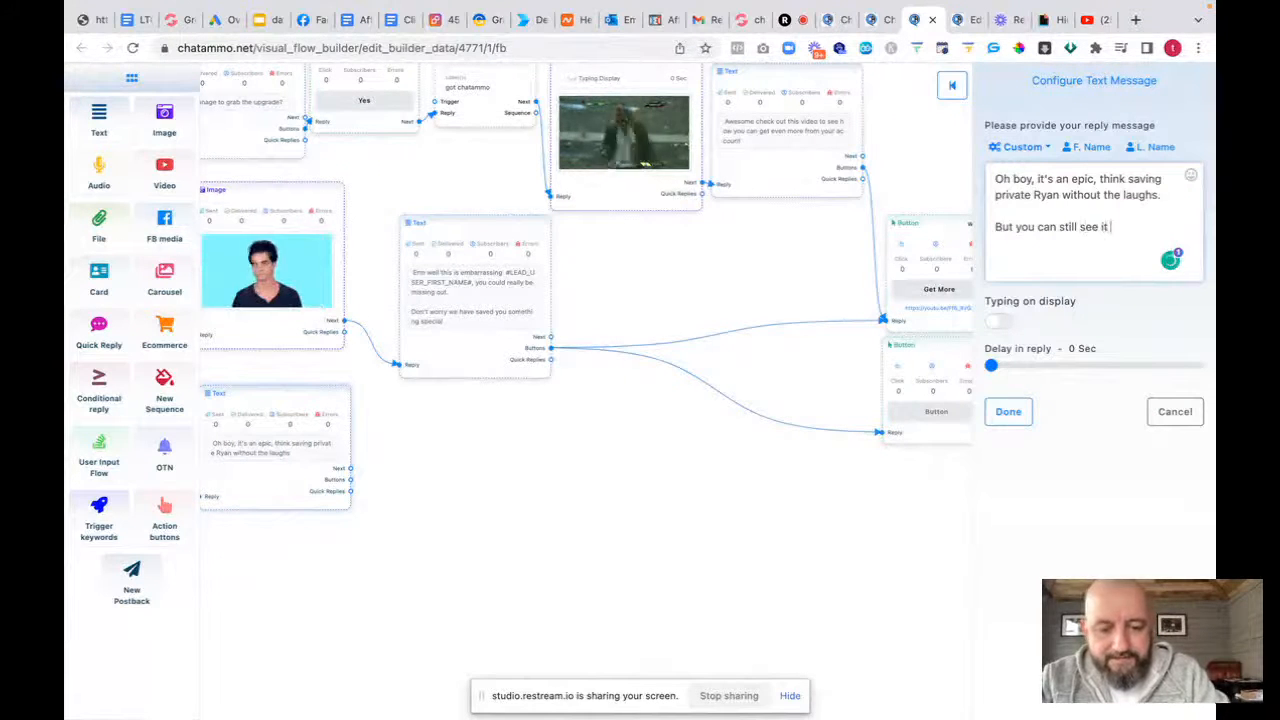
pyautogui.write(' before it')
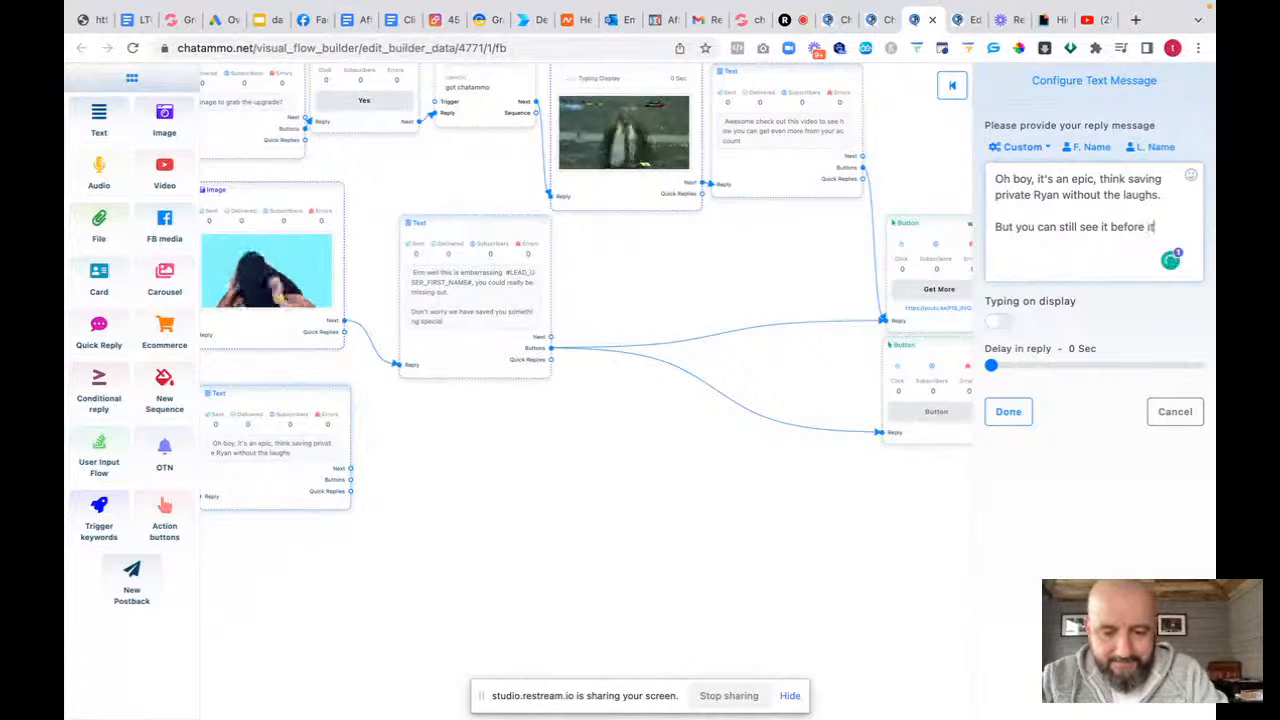
pyautogui.write('s gone')
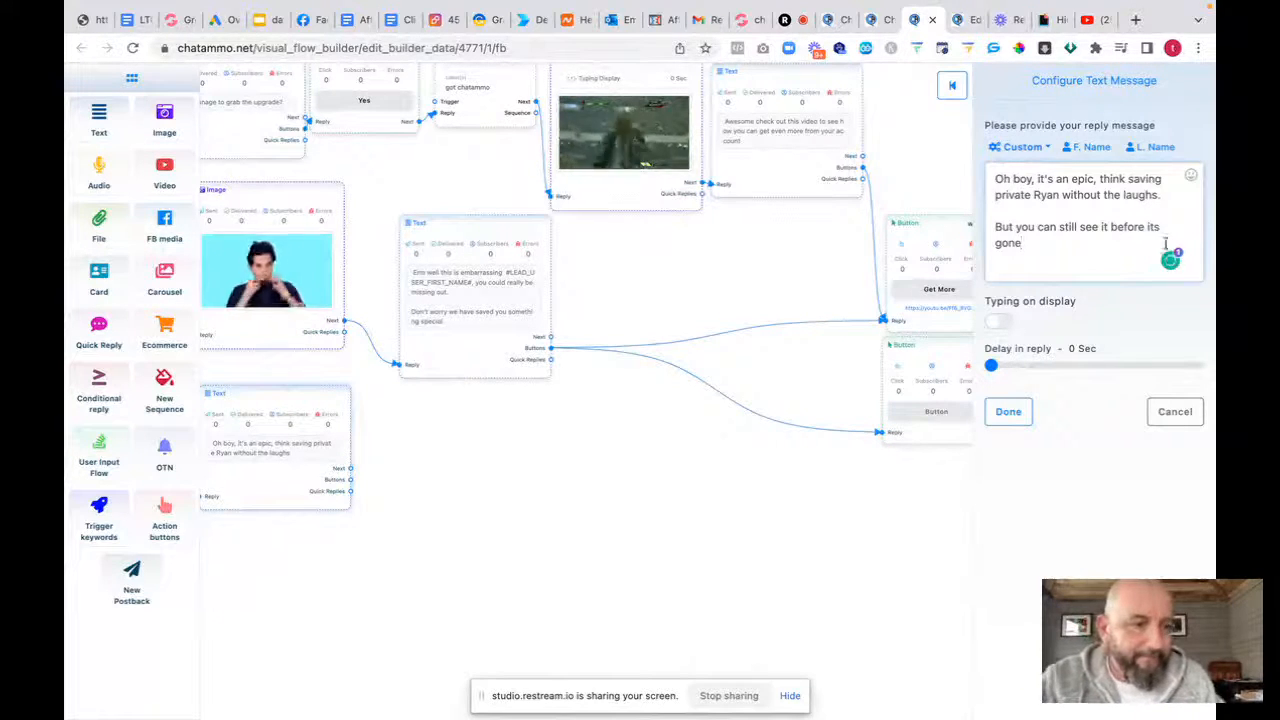
pyautogui.click(1007, 412)
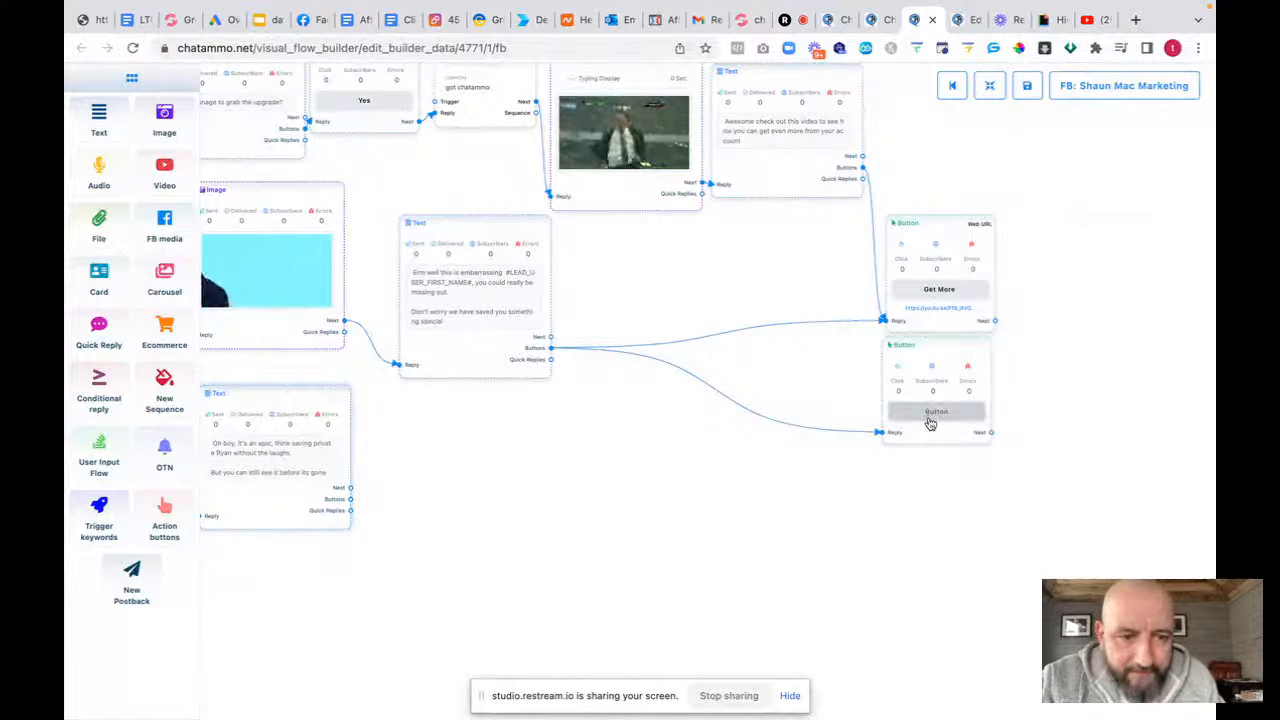
pyautogui.moveTo(953, 359); pyautogui.dragTo(986, 368)
pyautogui.moveTo(707, 464); pyautogui.dragTo(786, 434)
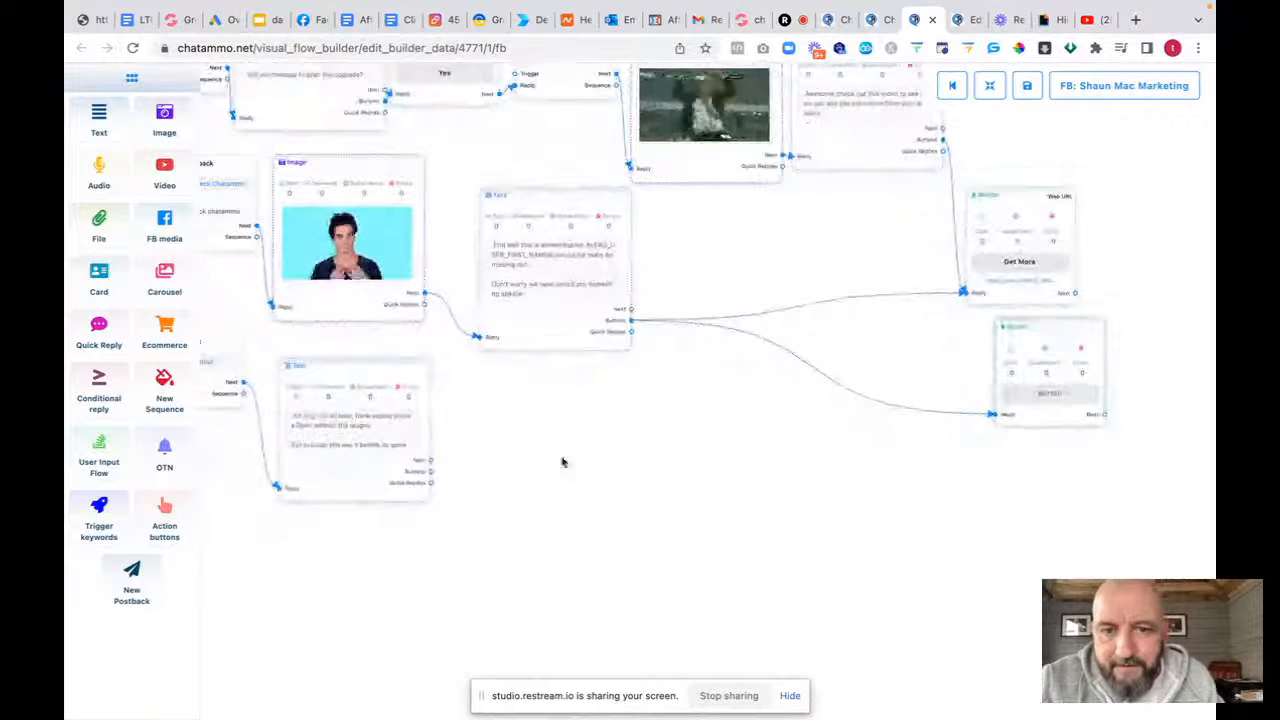
pyautogui.moveTo(503, 371); pyautogui.dragTo(768, 410)
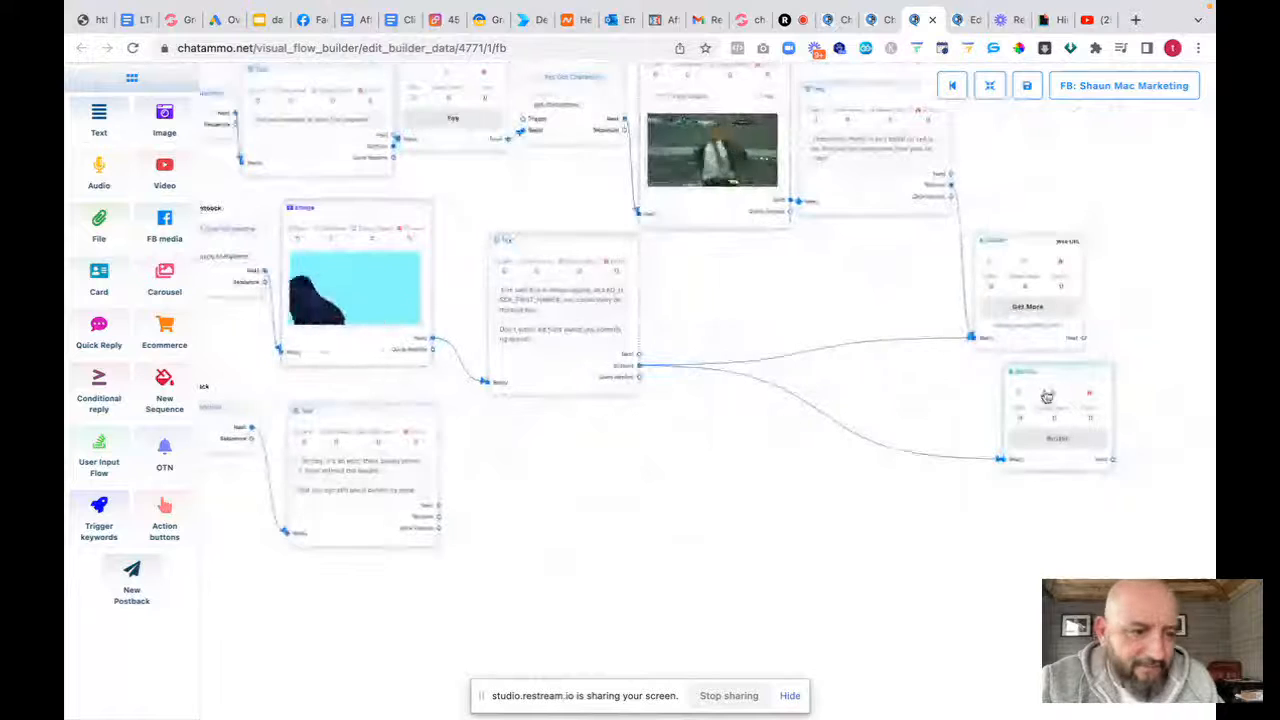
pyautogui.click(1063, 253)
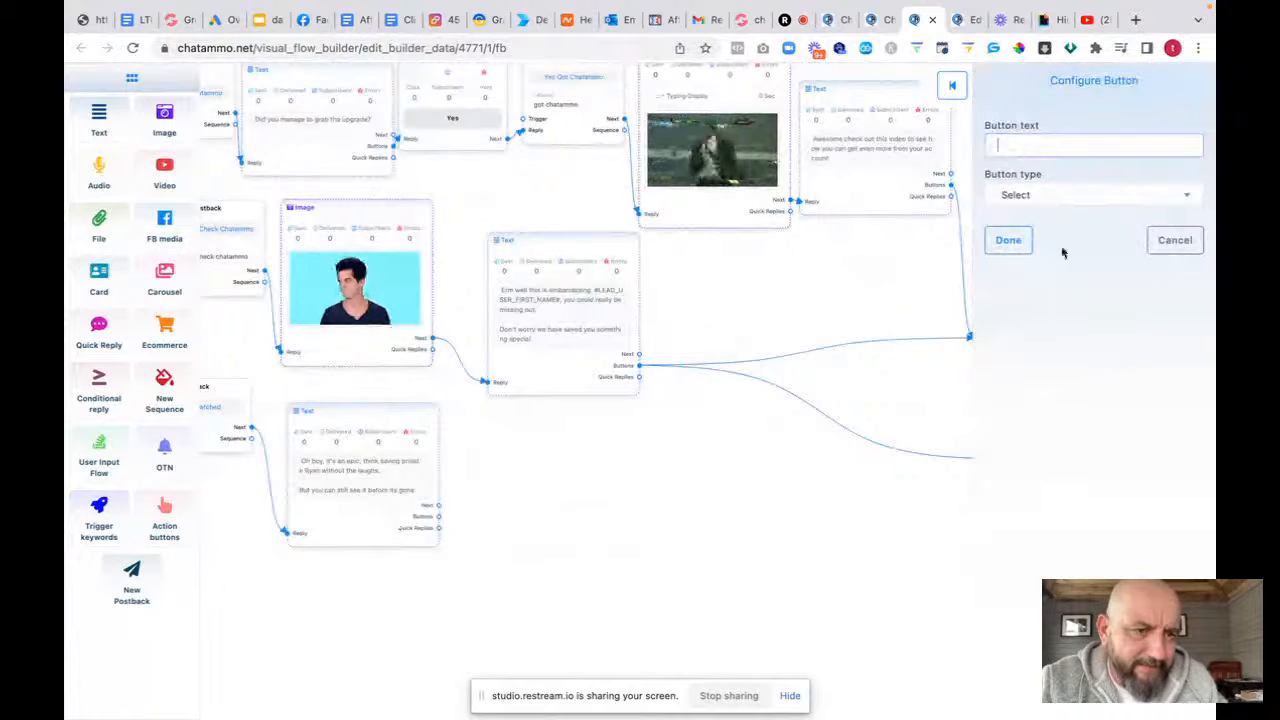
pyautogui.click(1017, 143)
pyautogui.write('Get ch')
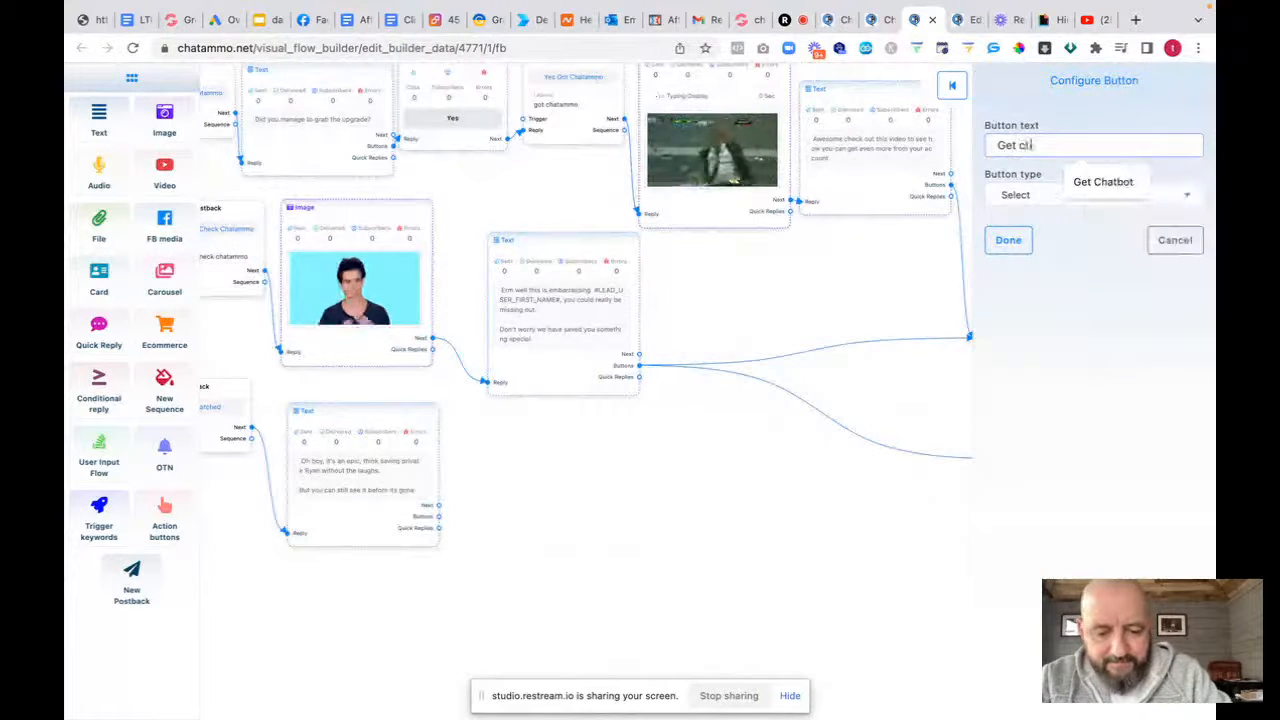
pyautogui.write('atammo')
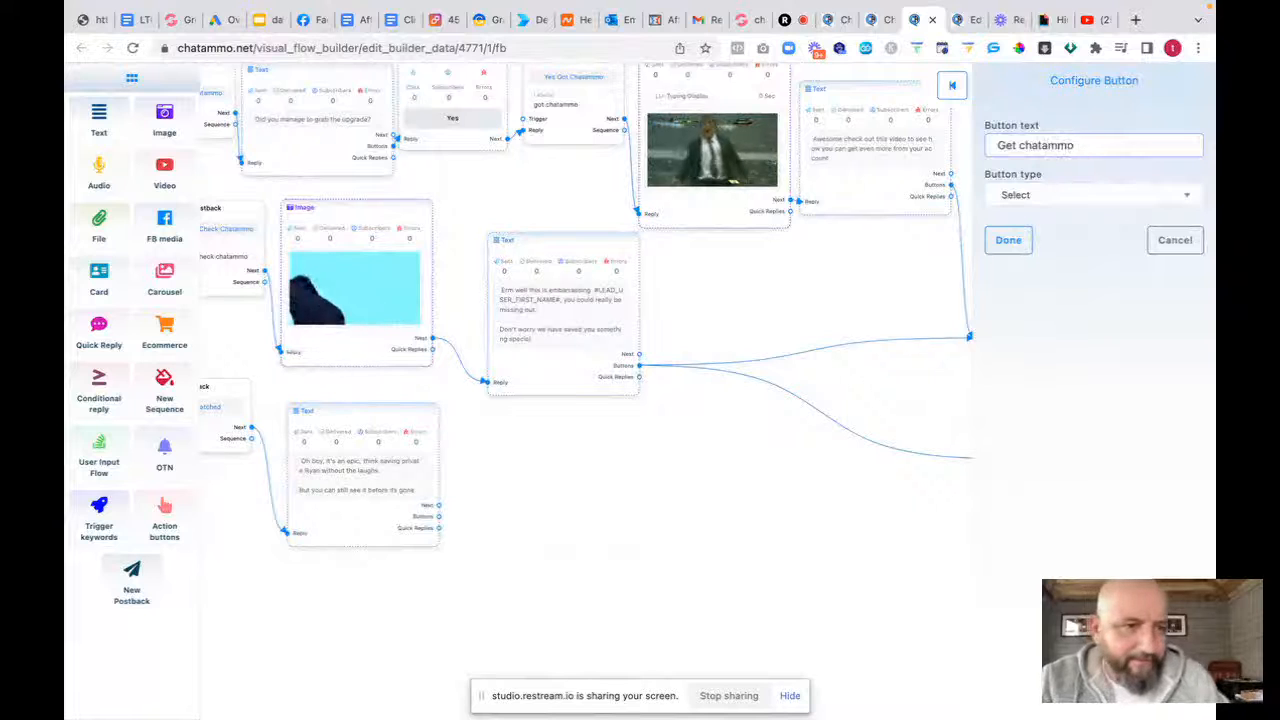
pyautogui.click(1040, 197)
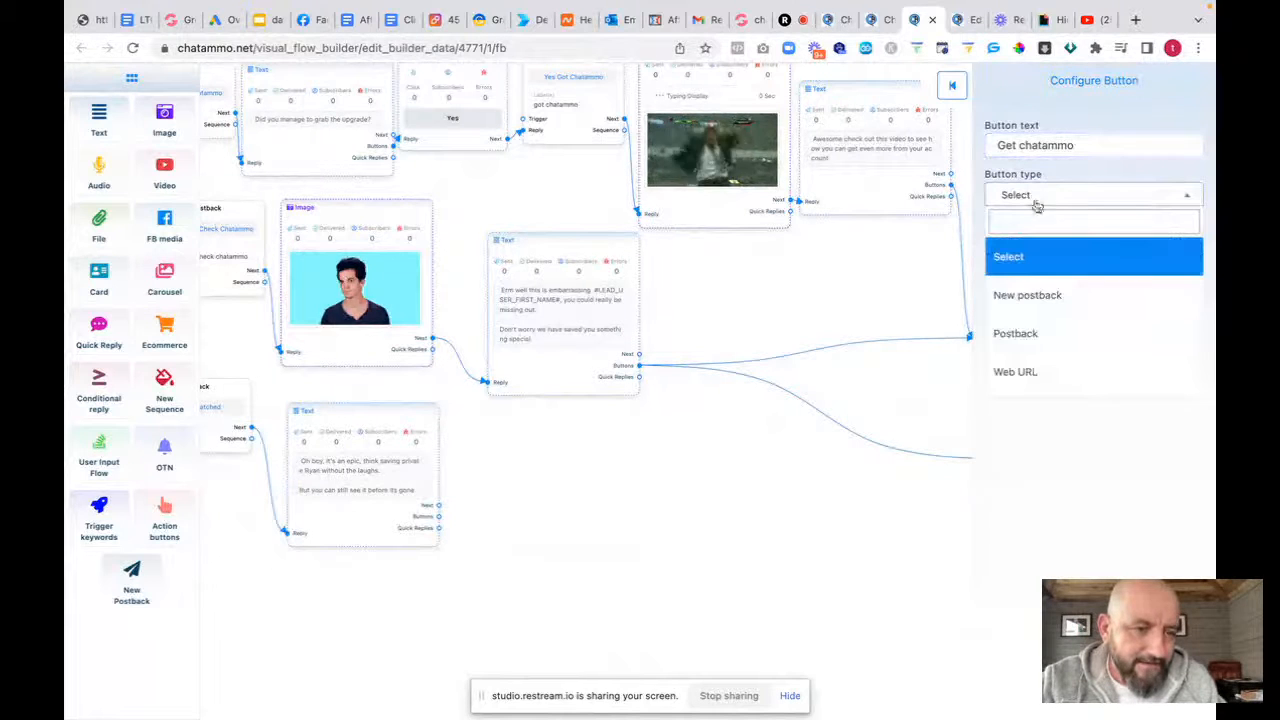
pyautogui.click(1030, 385)
pyautogui.click(1020, 244)
pyautogui.write('htt')
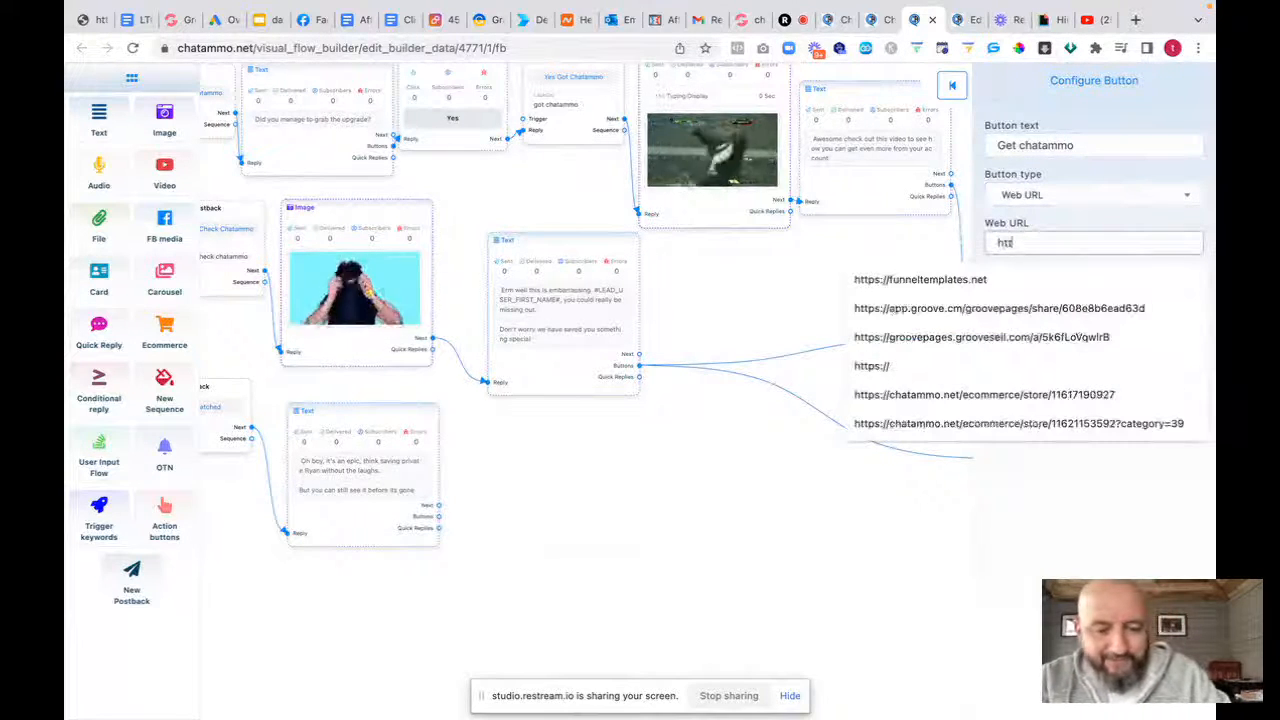
pyautogui.write('ps://')
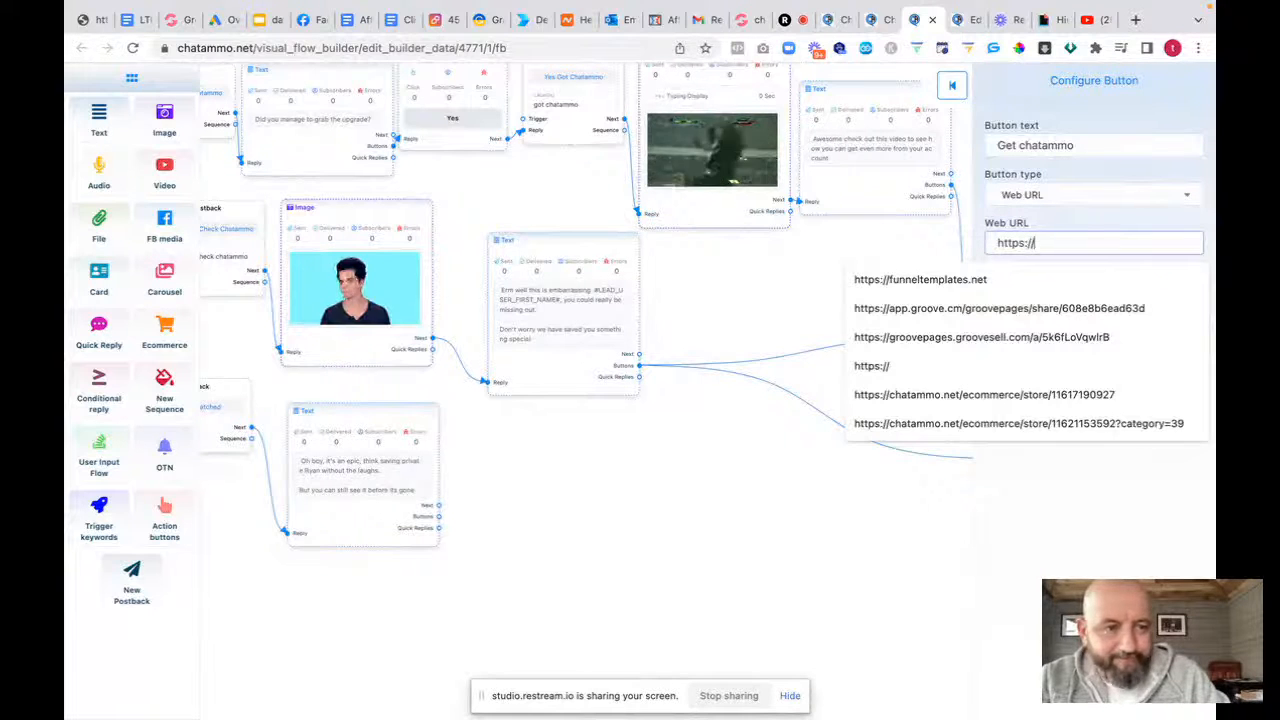
pyautogui.write('chatammo.')
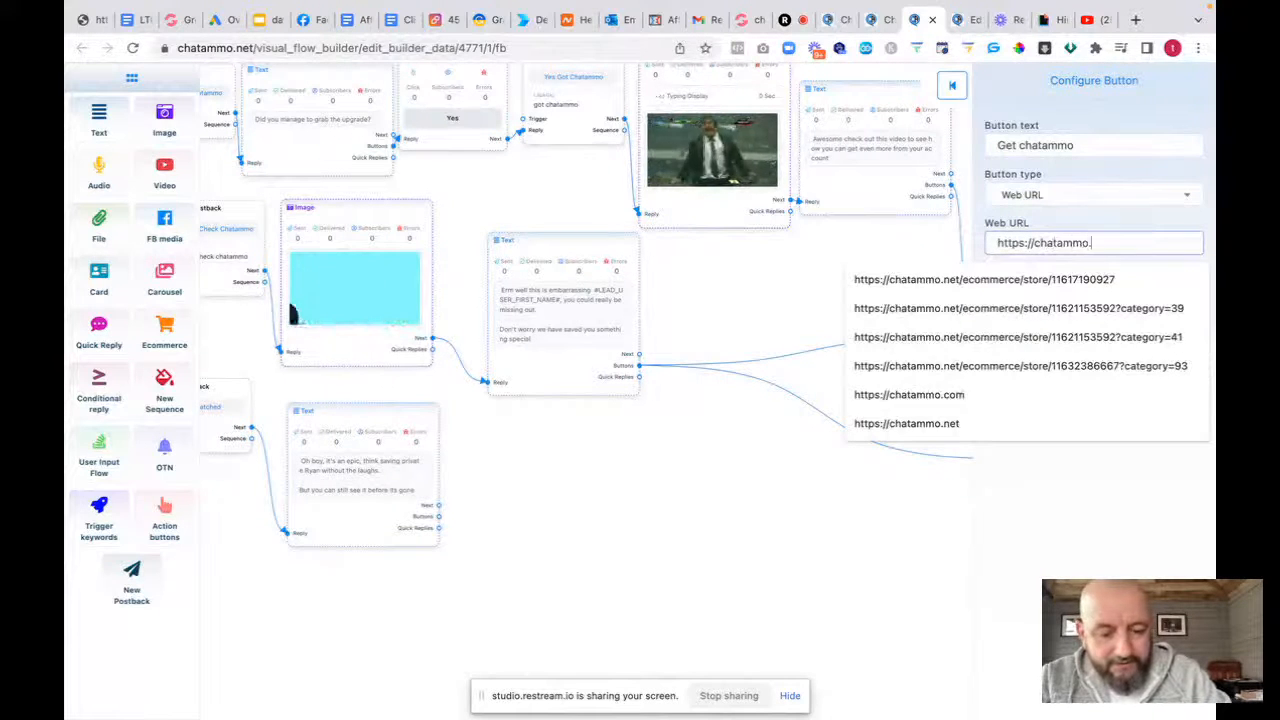
pyautogui.write('net')
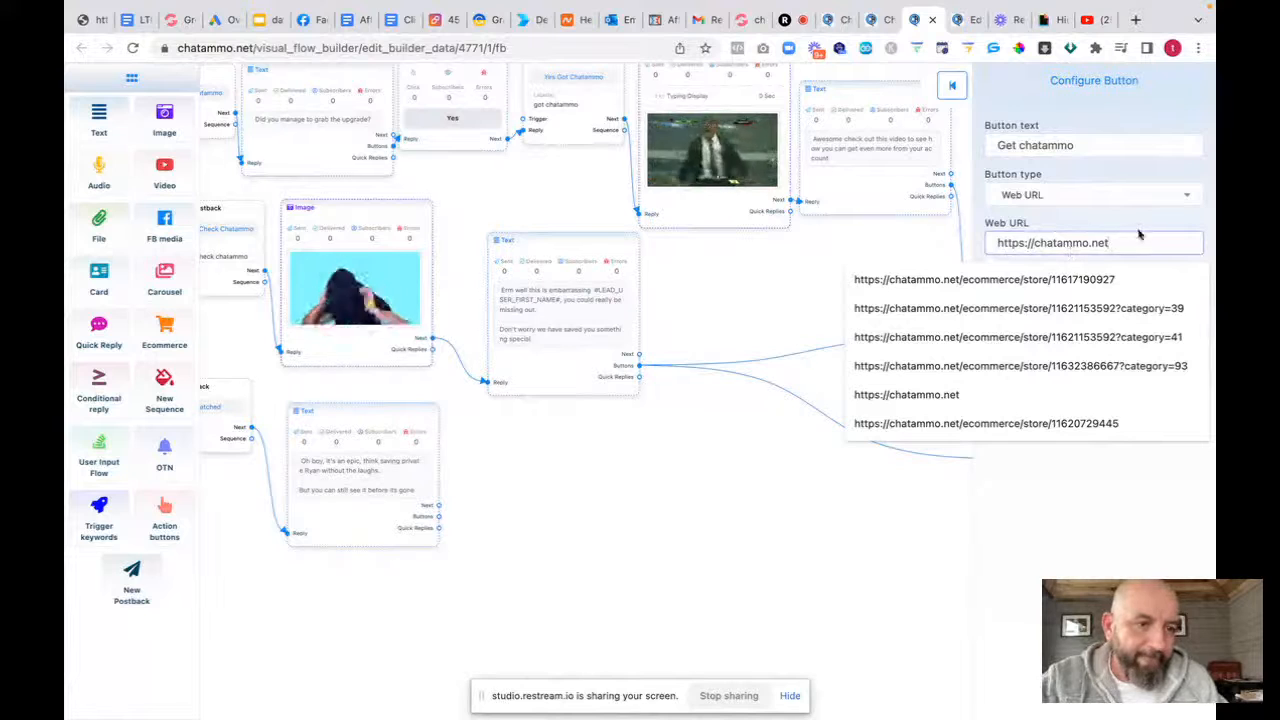
pyautogui.press('BackSpace')
pyautogui.press('BackSpace')
pyautogui.press('BackSpace')
pyautogui.write('com')
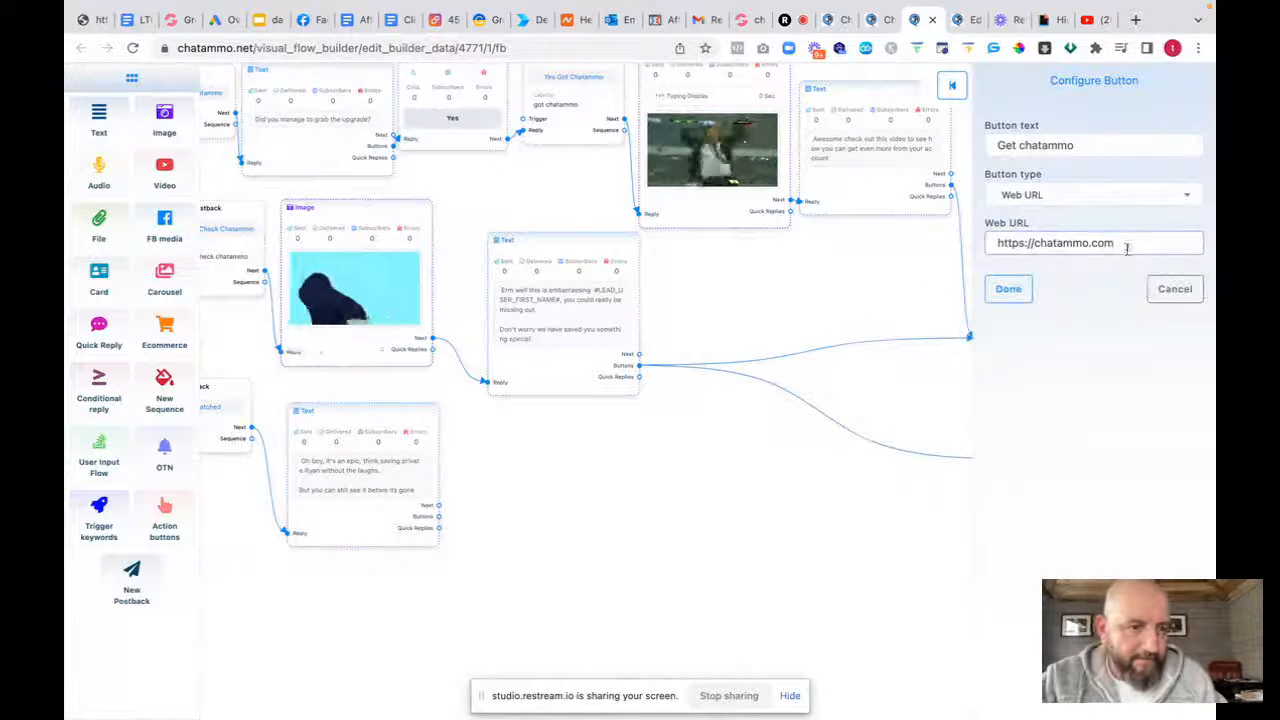
pyautogui.click(1008, 288)
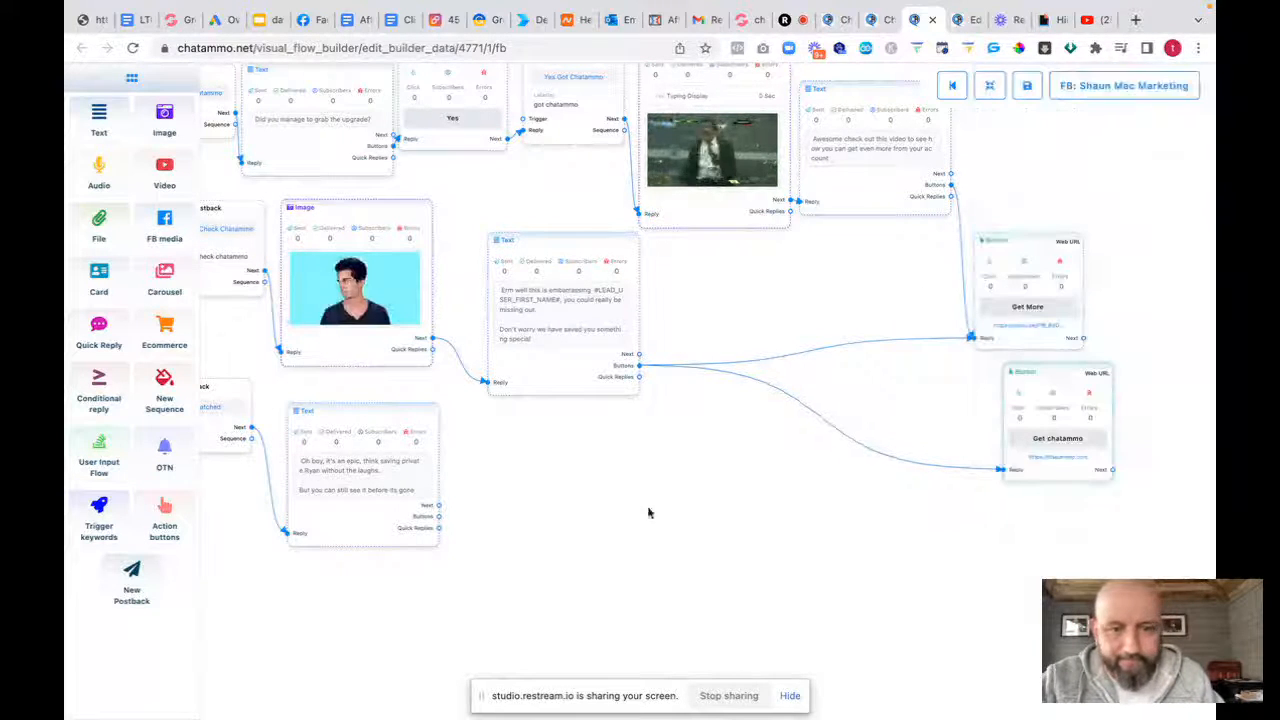
# Link the 'Oh boy' message to the Get More button and delete the stray blank button
pyautogui.moveTo(566, 514); pyautogui.dragTo(575, 374)
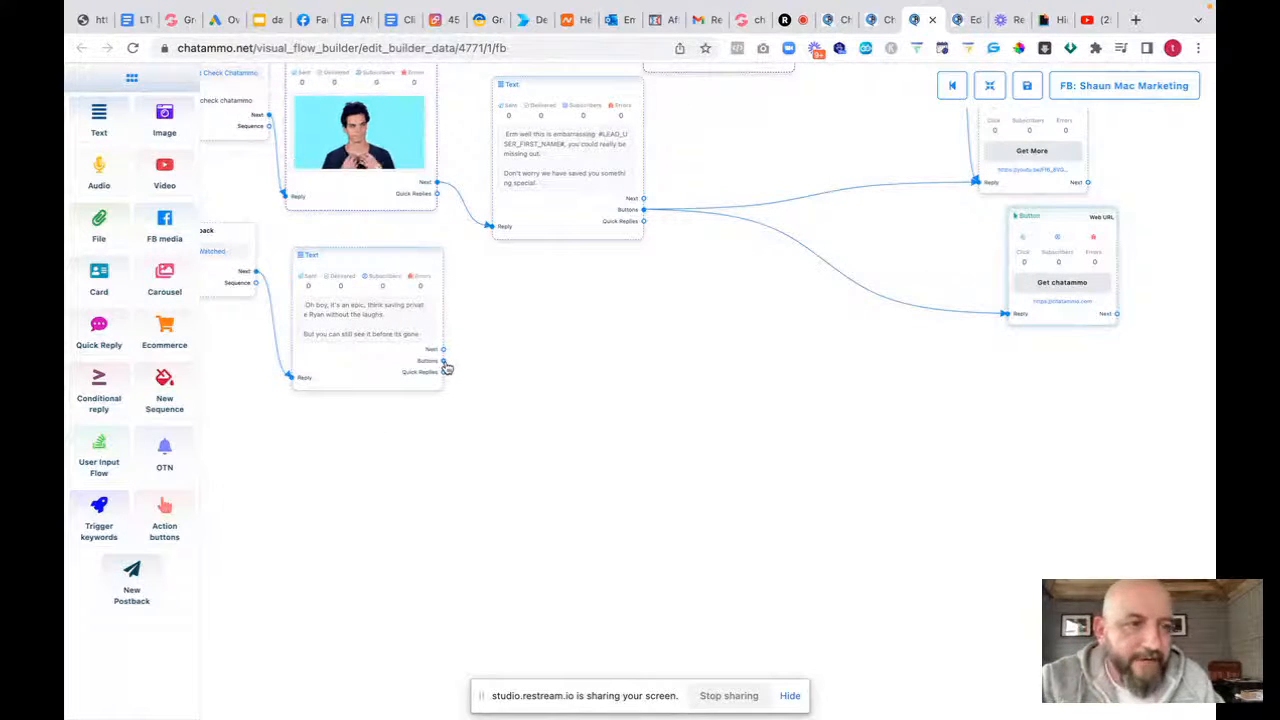
pyautogui.moveTo(444, 361); pyautogui.dragTo(977, 183)
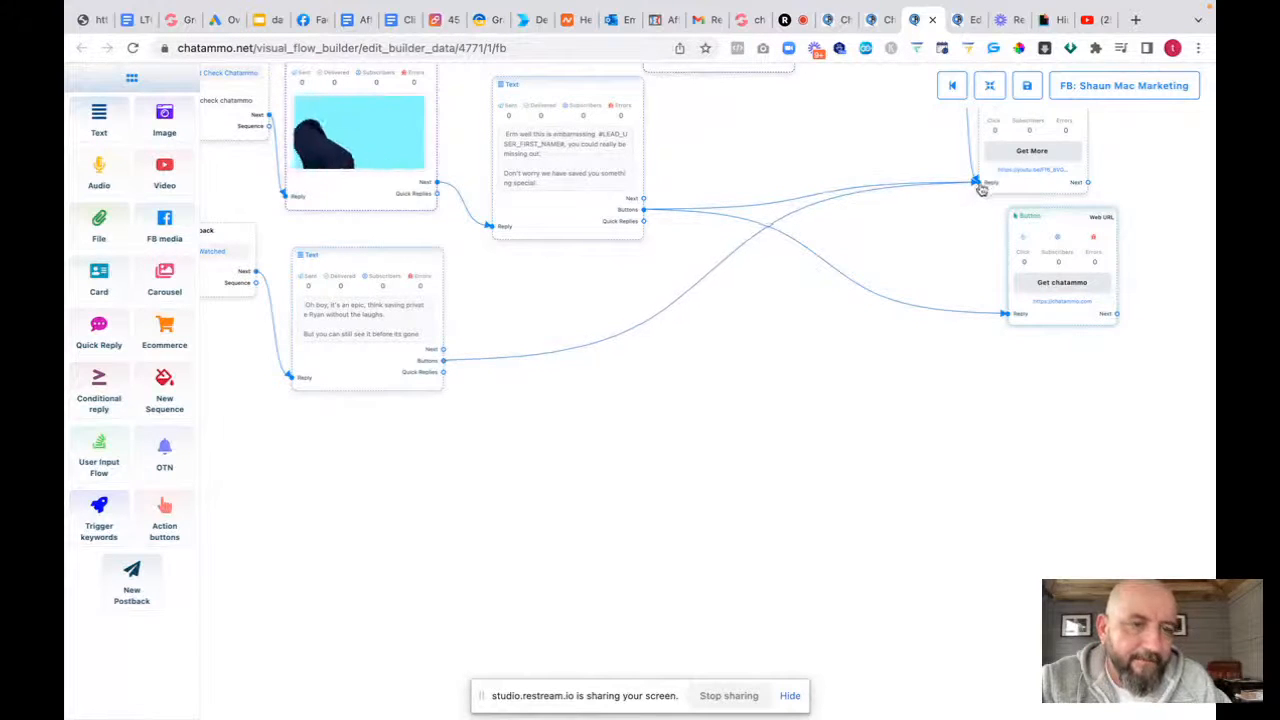
pyautogui.rightClick(1020, 228)
pyautogui.click(1040, 240)
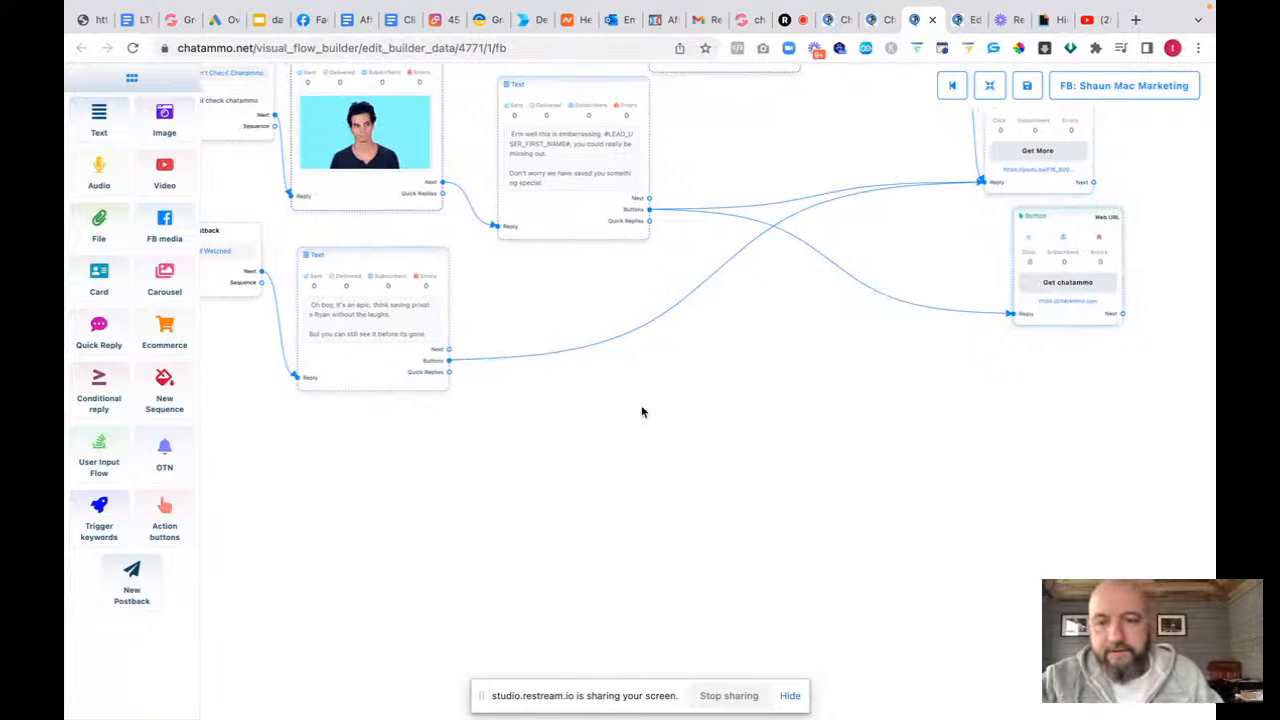
# Pan the canvas to frame the first follow-up message and its Not Yet branch
pyautogui.moveTo(643, 409); pyautogui.dragTo(960, 403)
pyautogui.moveTo(540, 431); pyautogui.dragTo(889, 477)
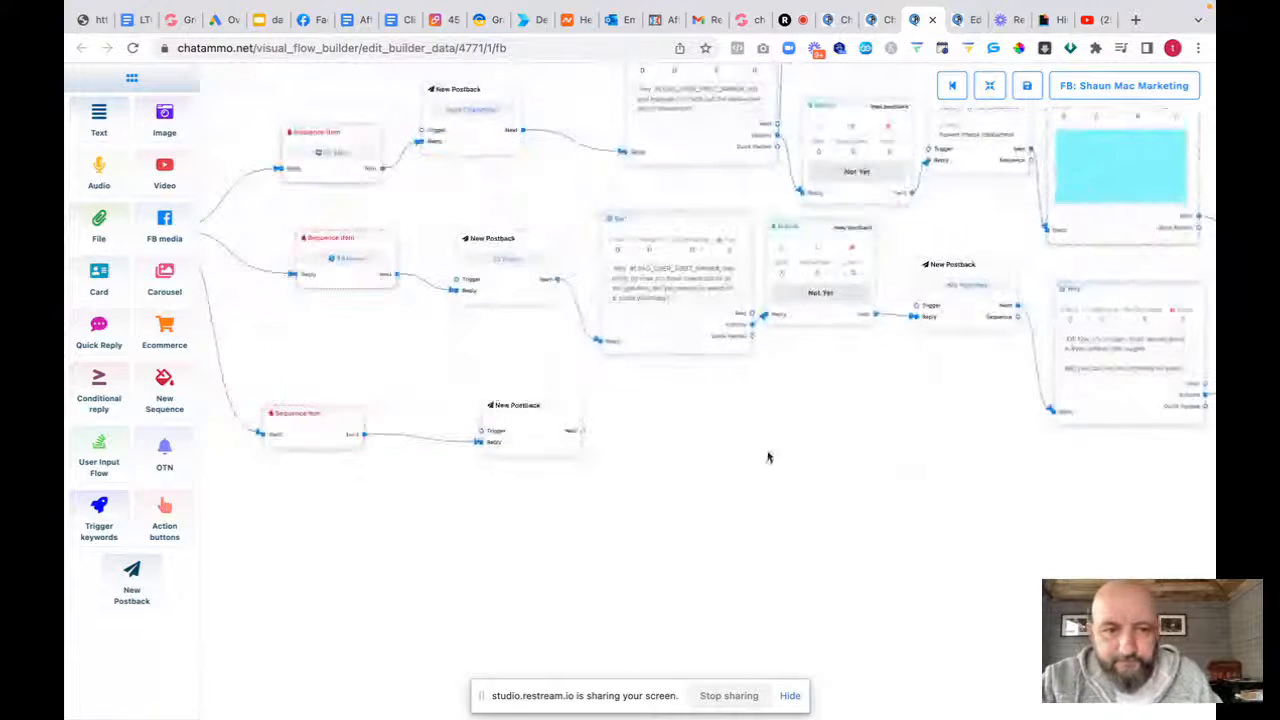
pyautogui.moveTo(766, 457); pyautogui.dragTo(683, 378)
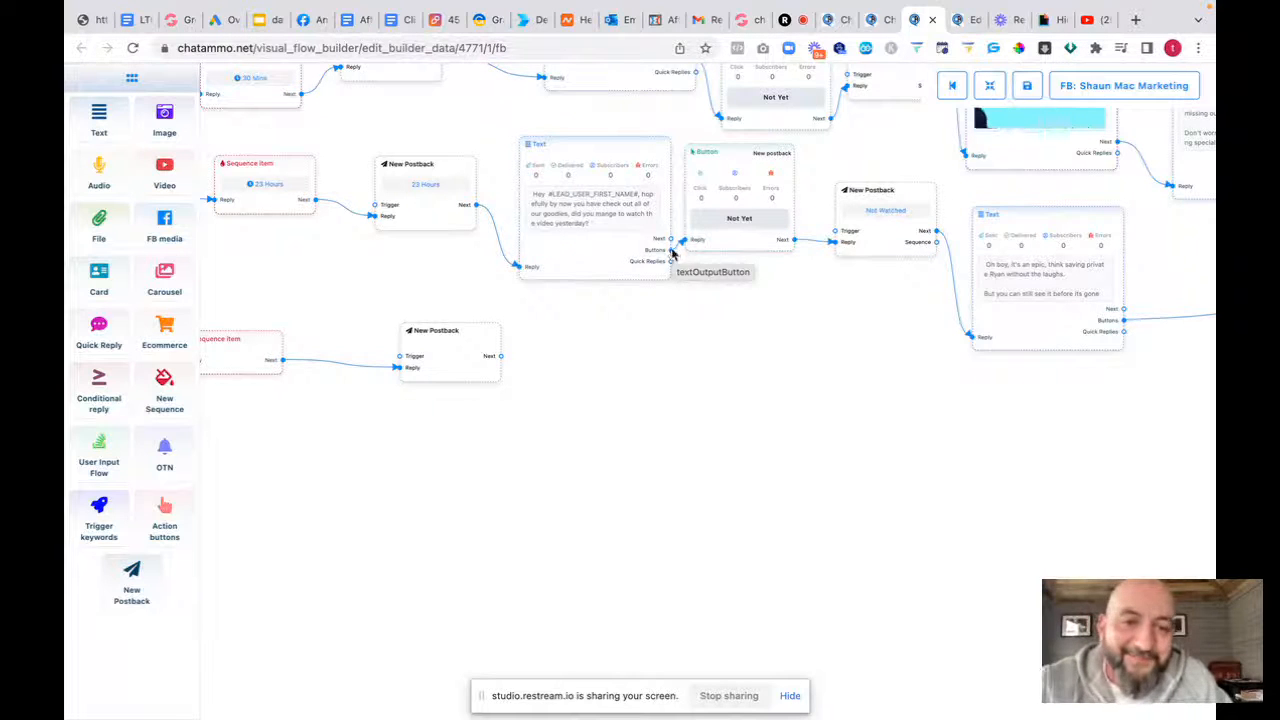
pyautogui.moveTo(673, 257); pyautogui.dragTo(737, 409)
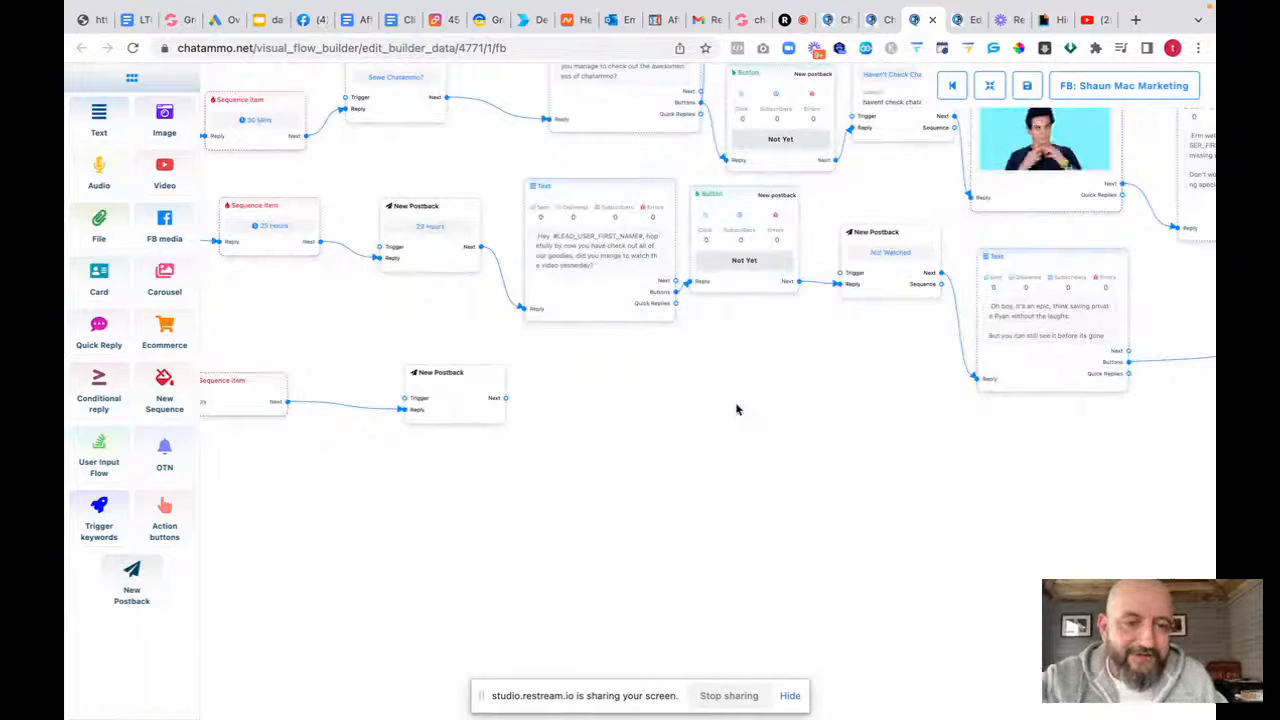
# Add a 'Hell yeah' New postback button under Not Yet on the follow-up message
pyautogui.click(787, 487)
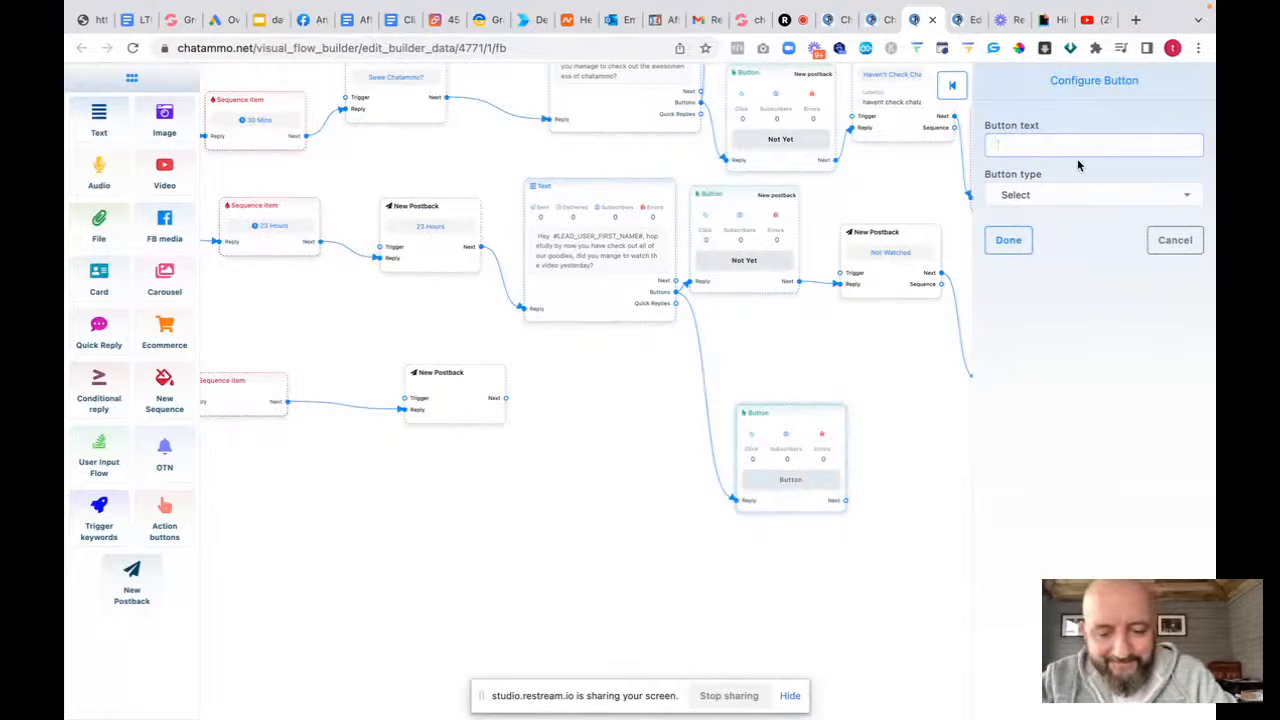
pyautogui.write('Hell yeah')
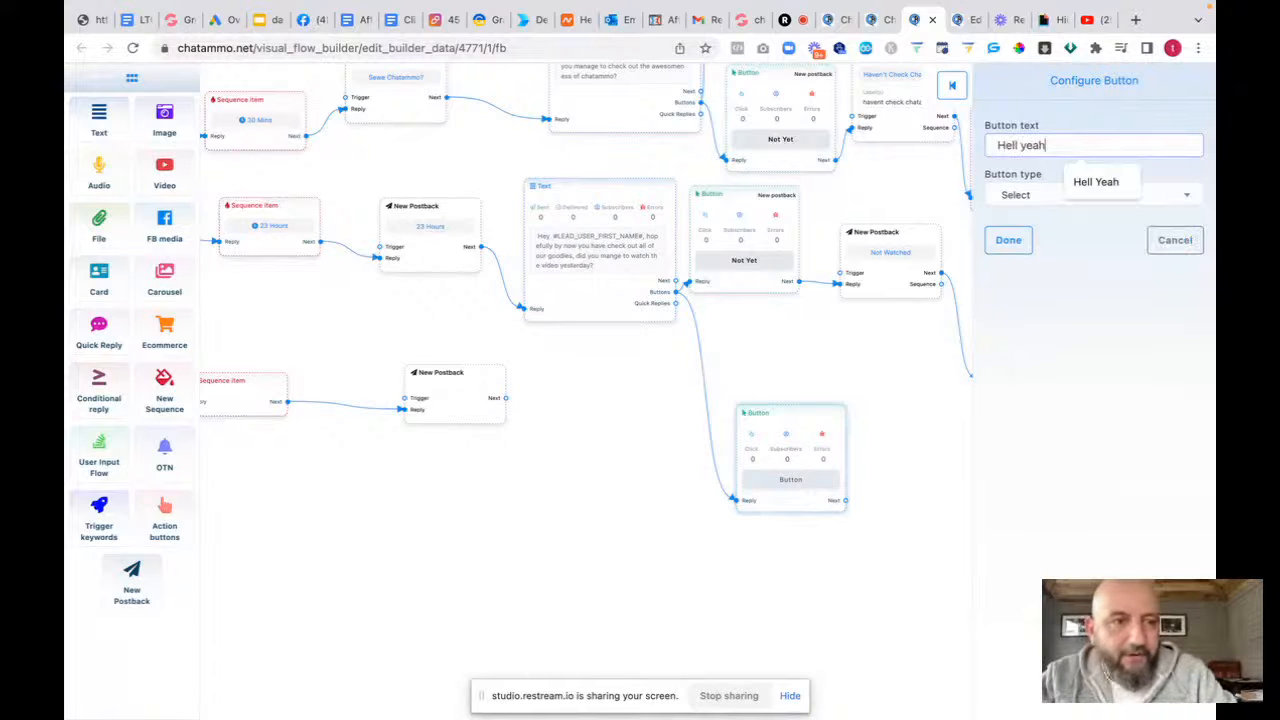
pyautogui.click(1031, 195)
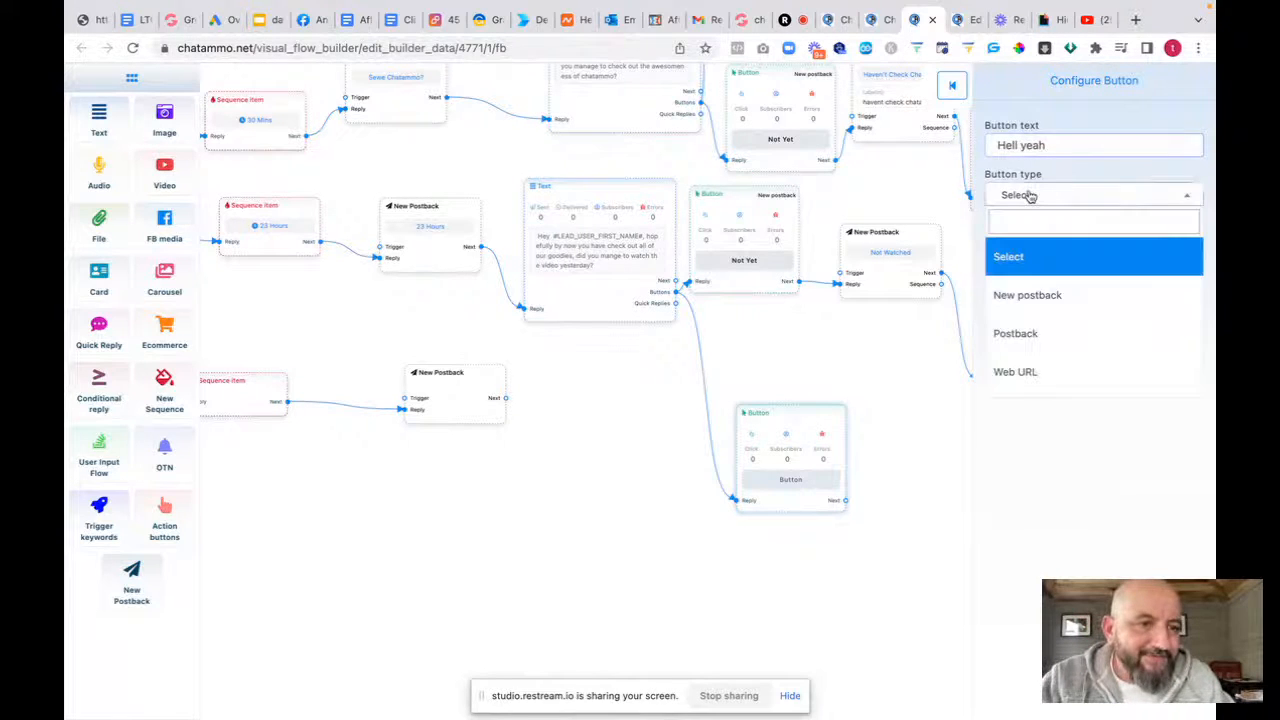
pyautogui.click(1020, 302)
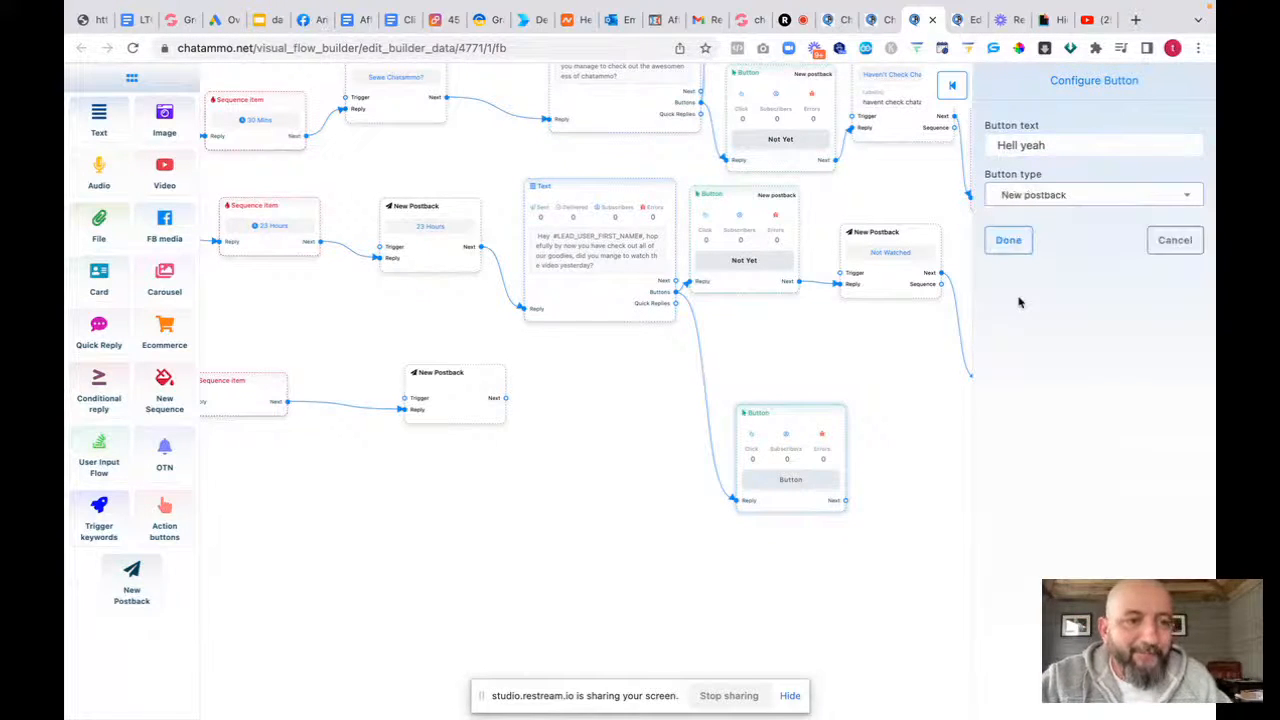
pyautogui.click(1006, 242)
pyautogui.moveTo(765, 411); pyautogui.dragTo(723, 319)
# Title the Hell yeah button's new postback 'Hell Yeah'
pyautogui.click(921, 450)
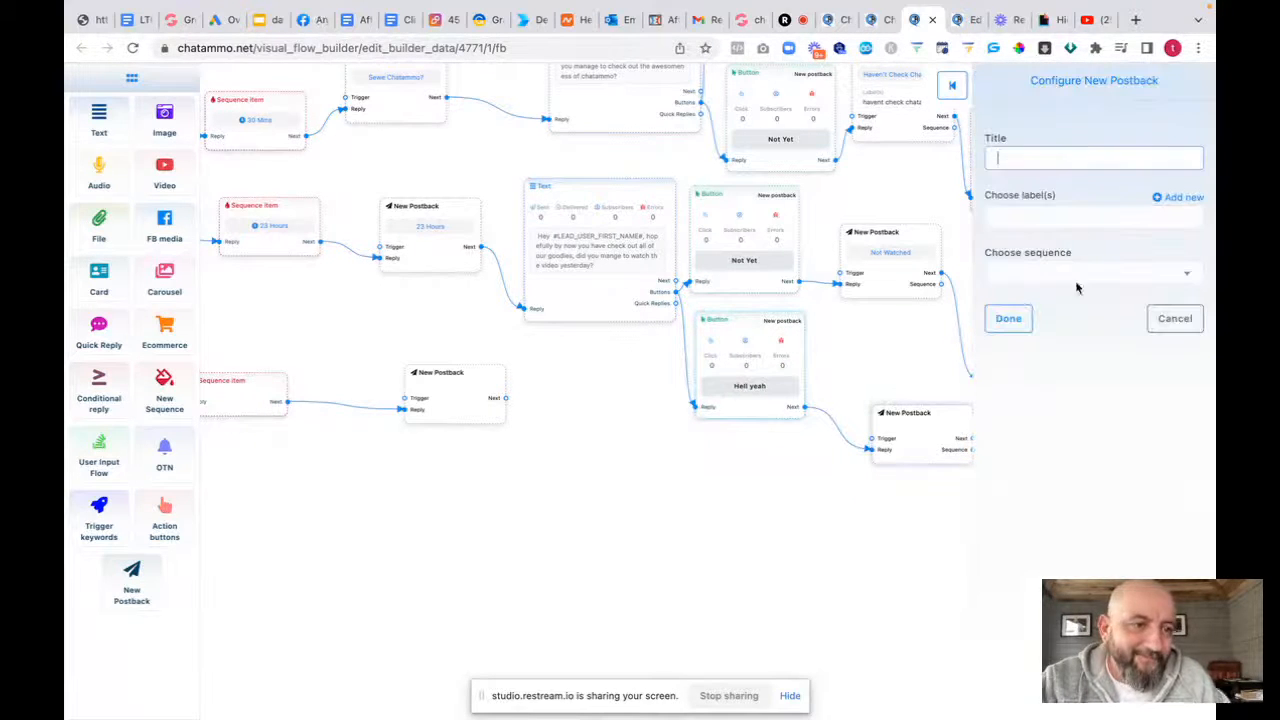
pyautogui.write('He')
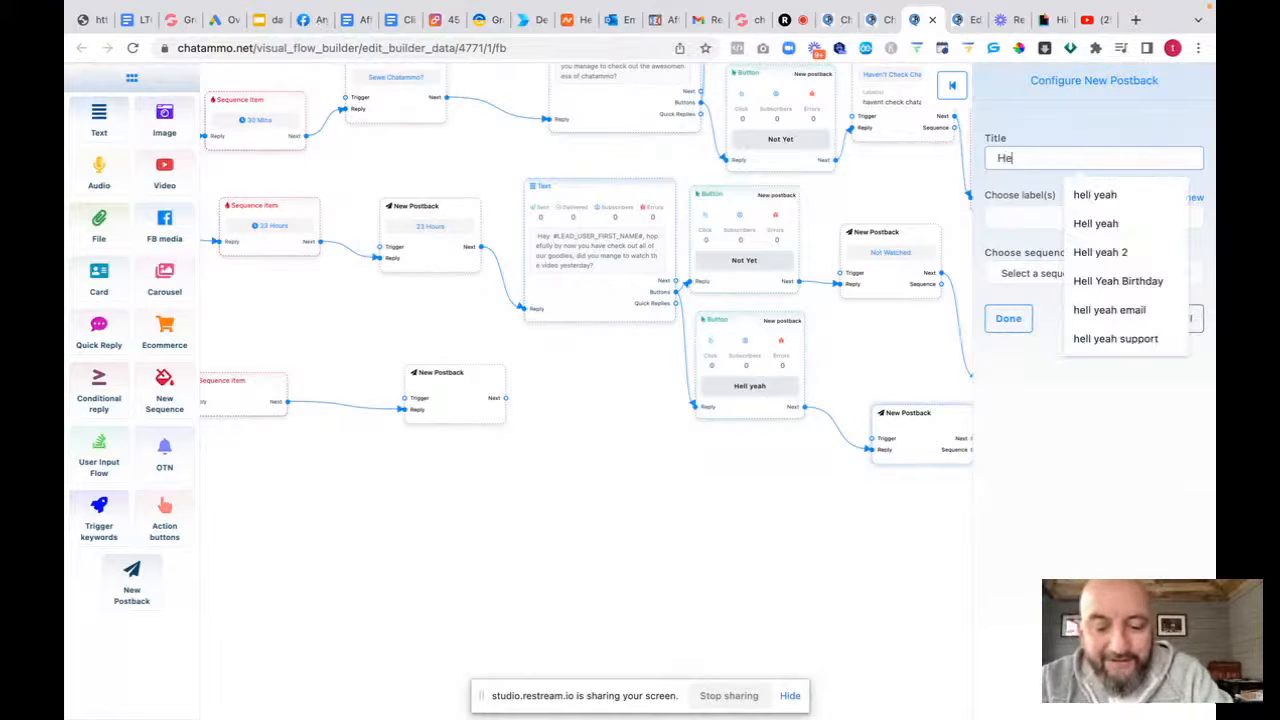
pyautogui.write('ll yeah')
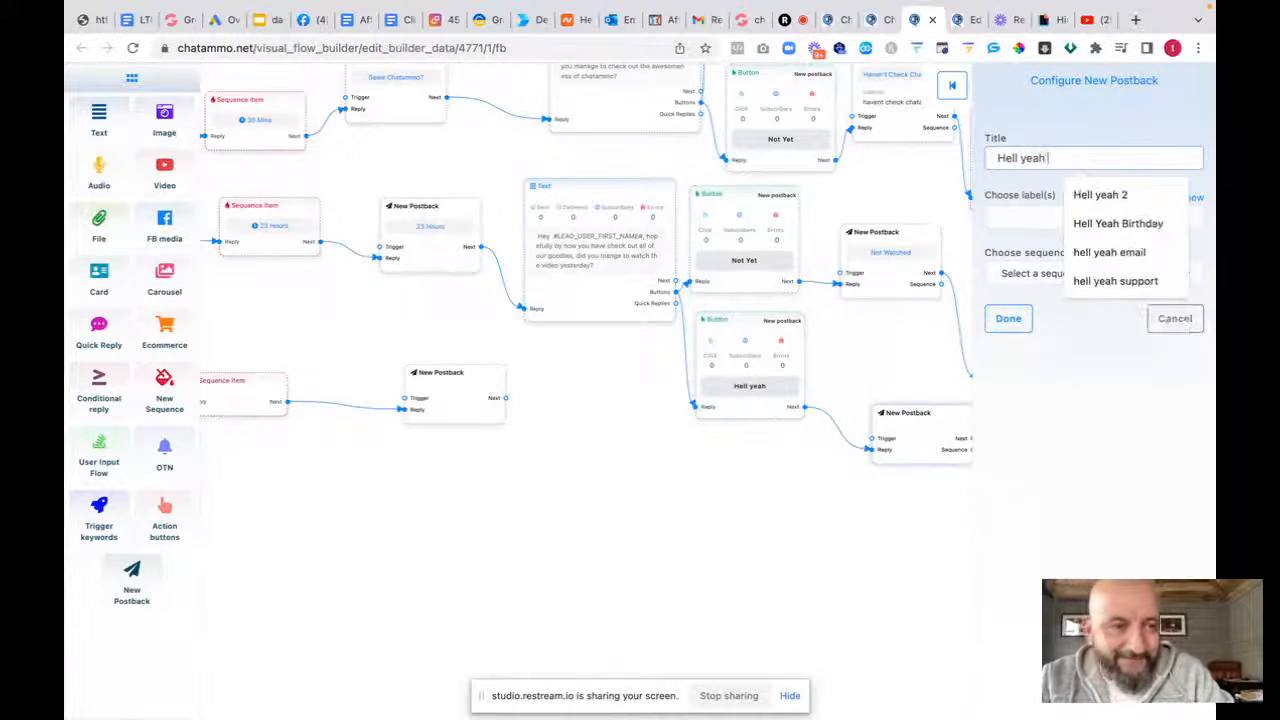
pyautogui.click(1008, 318)
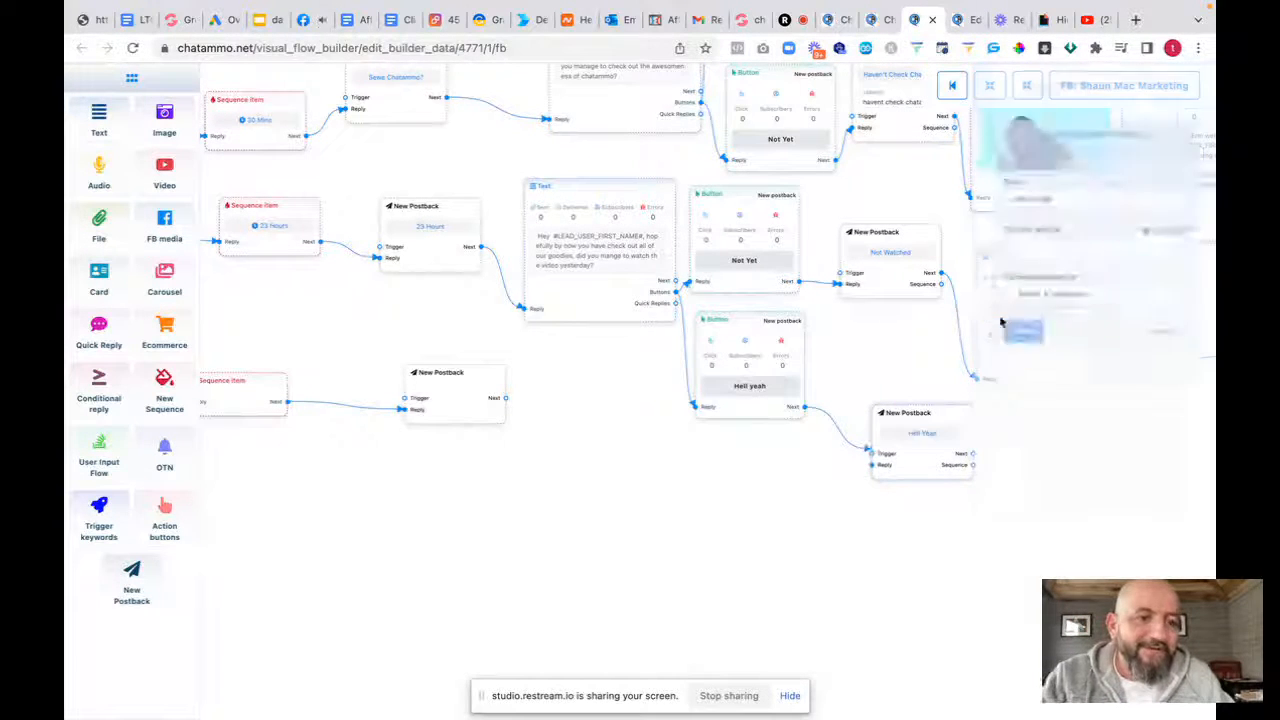
pyautogui.moveTo(929, 413); pyautogui.dragTo(889, 405)
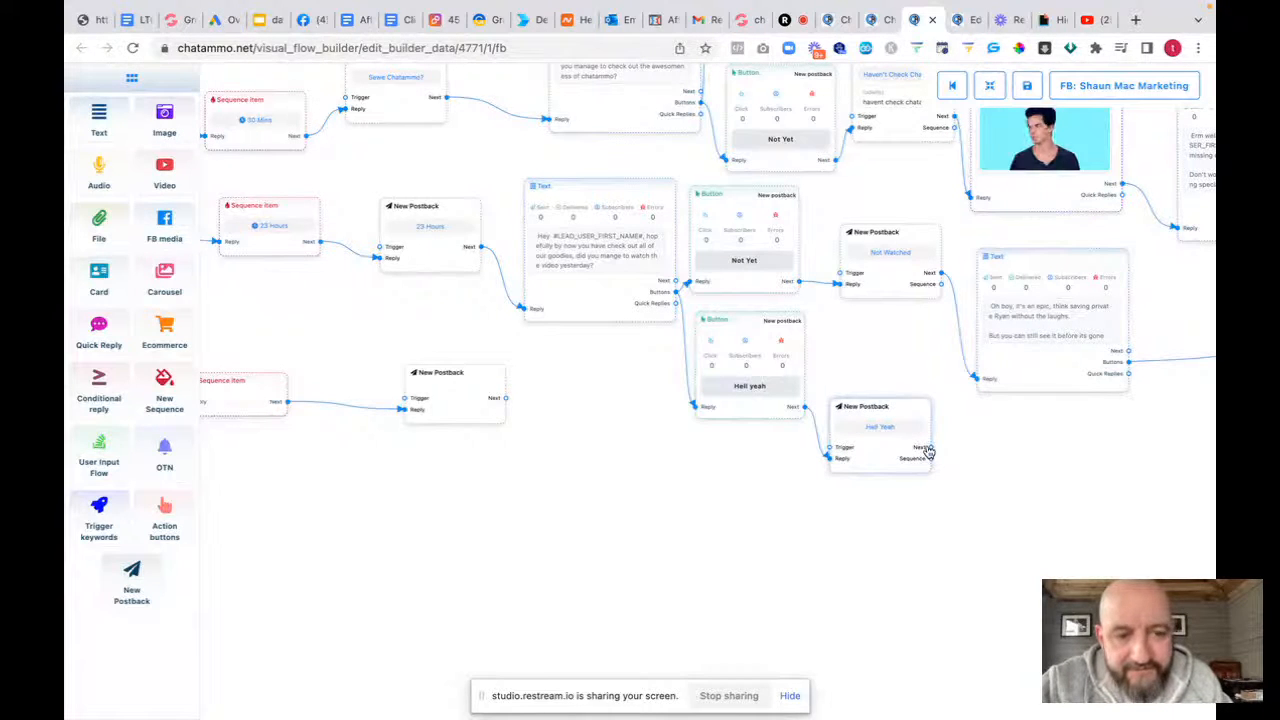
# Add a Text after Hell Yeah: 'Did you know chatammo also has an affiliate program?' with the 40%-of-sales line
pyautogui.moveTo(931, 450); pyautogui.dragTo(1027, 508)
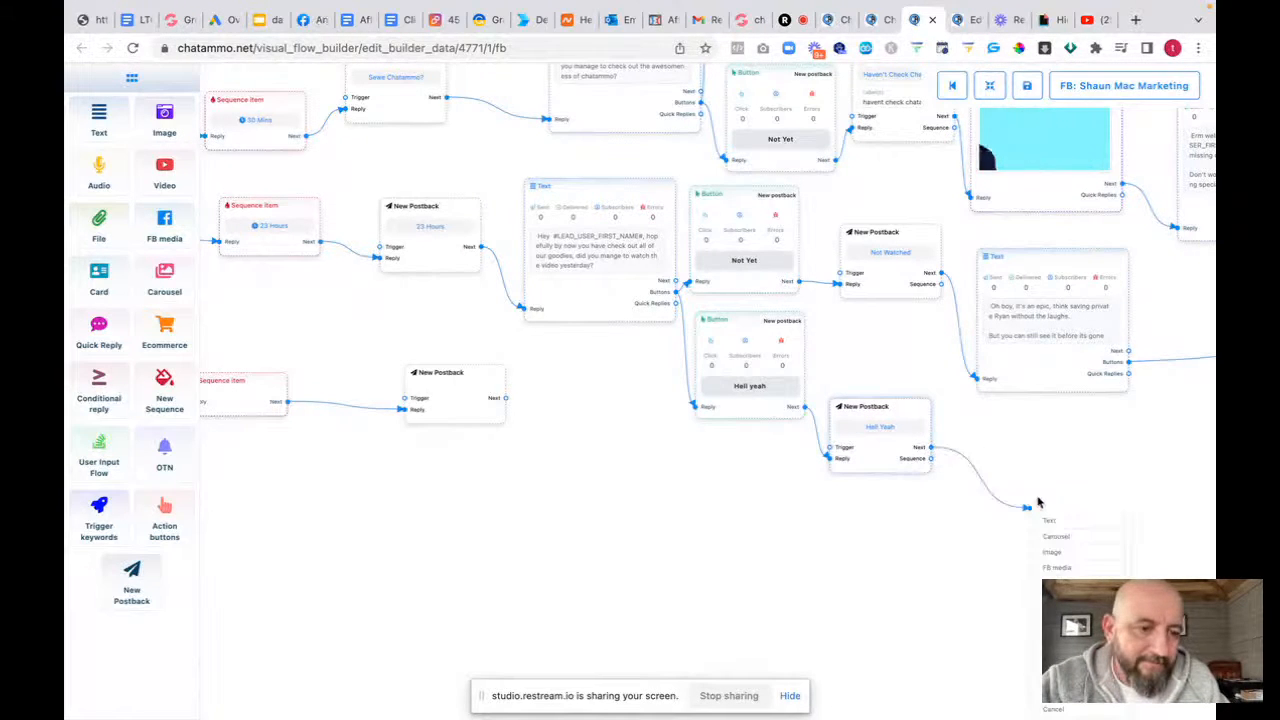
pyautogui.click(1058, 524)
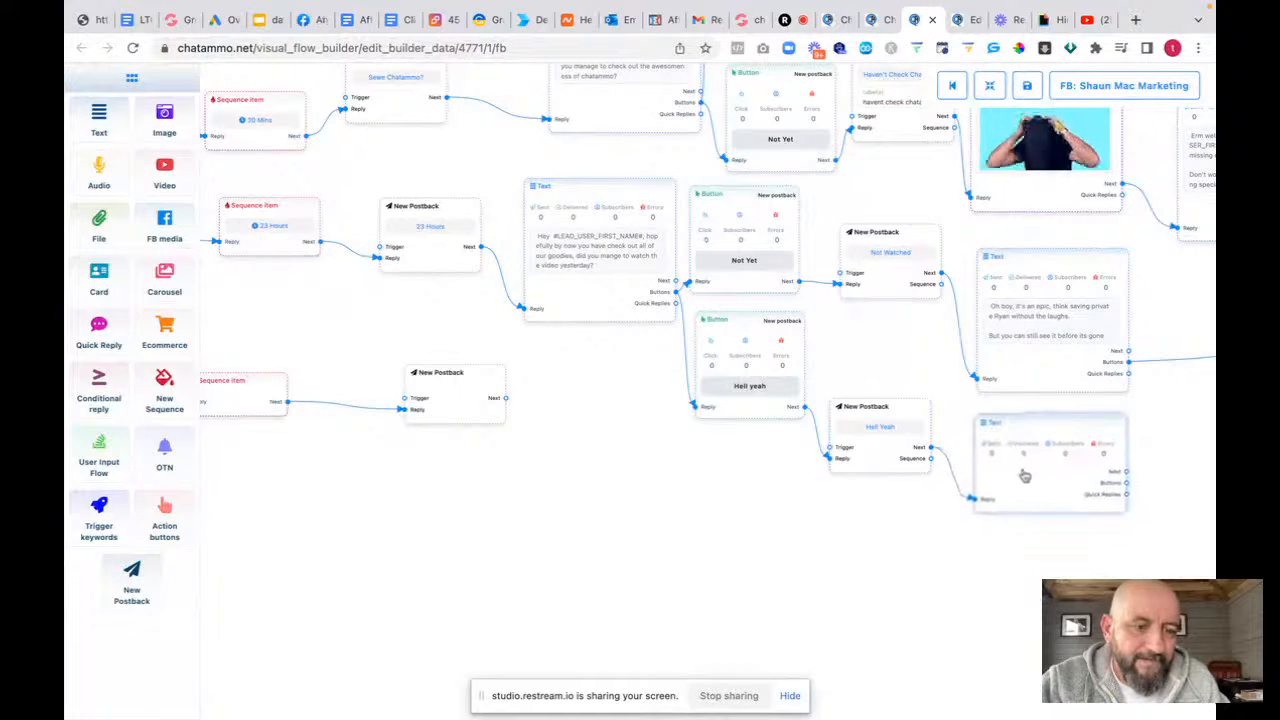
pyautogui.doubleClick(1012, 477)
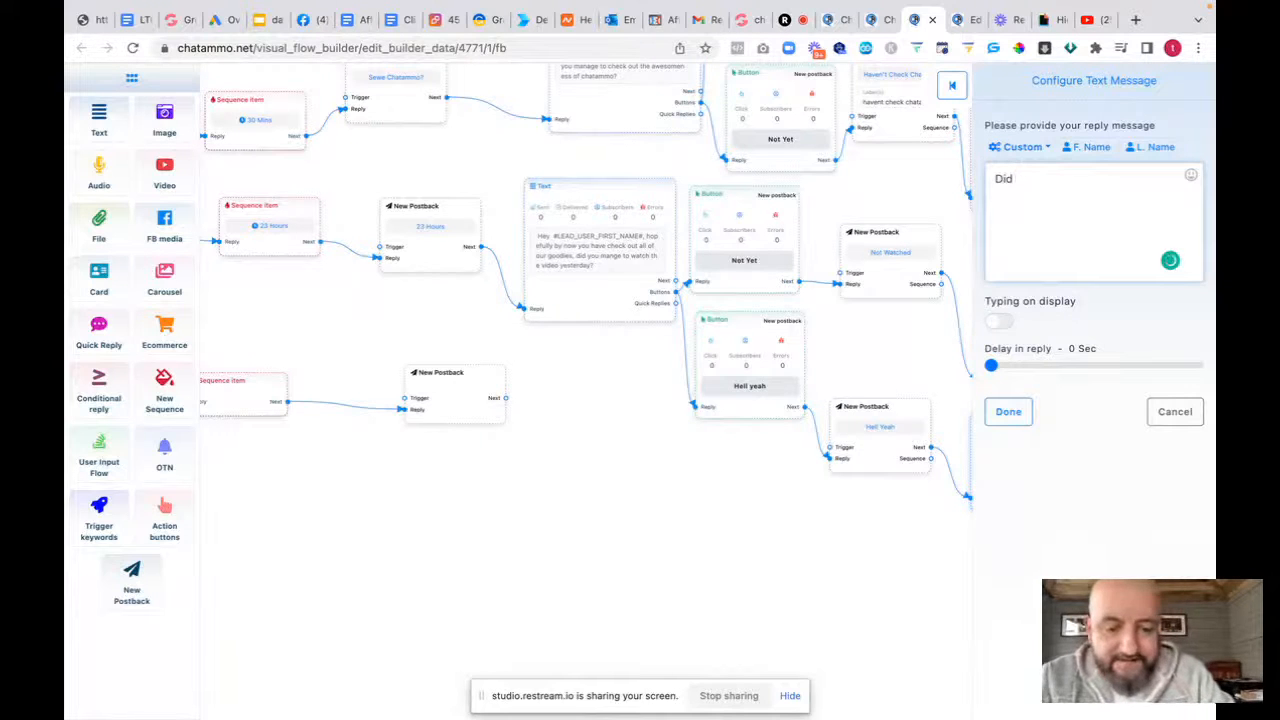
pyautogui.write('Did you ')
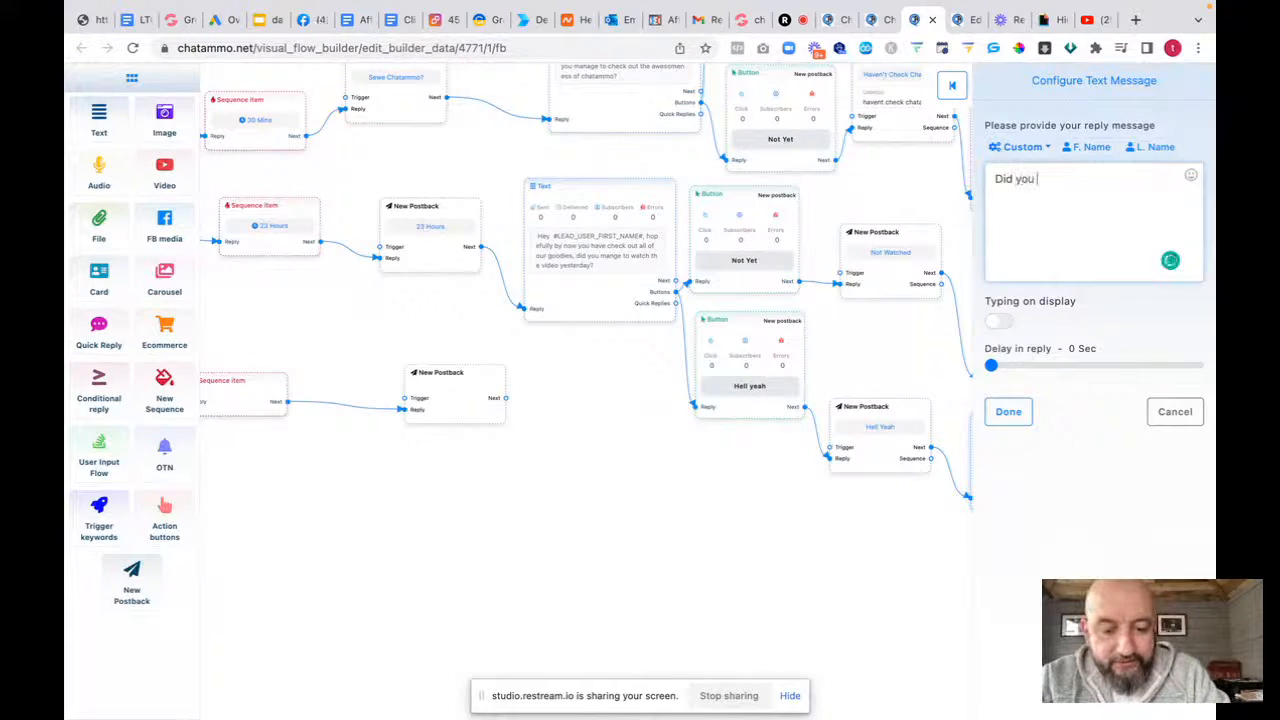
pyautogui.write('know cha')
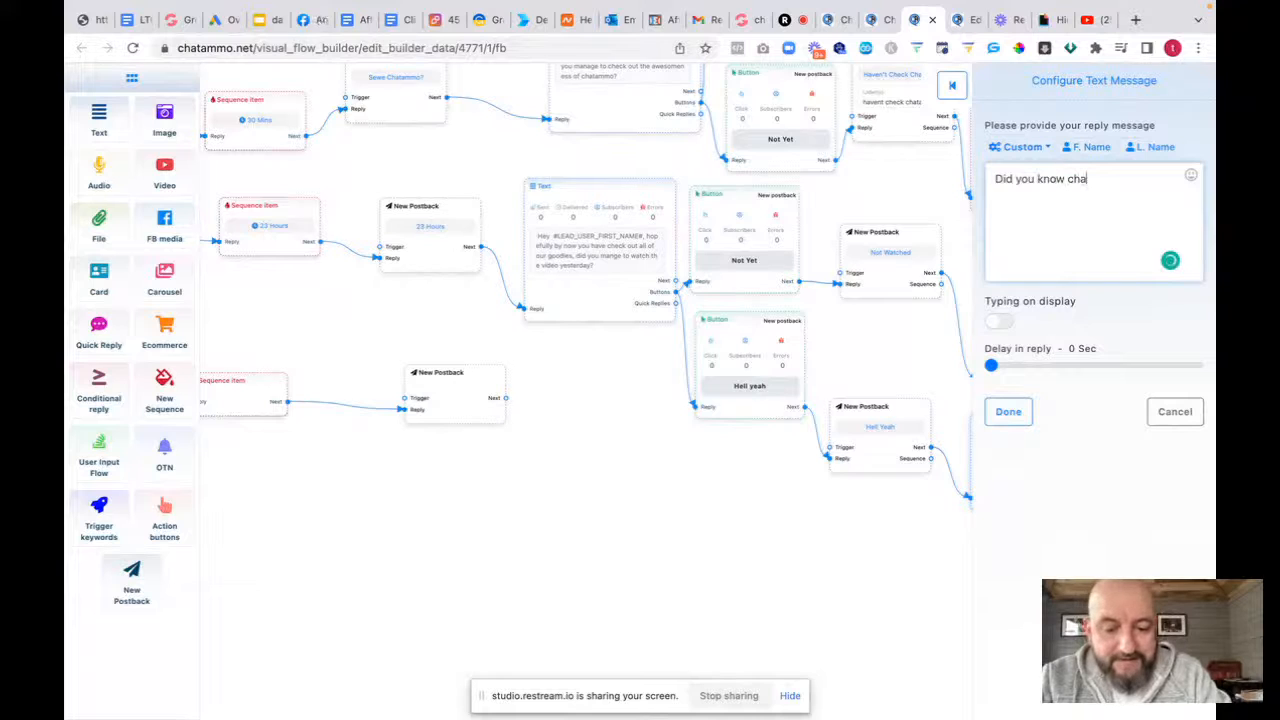
pyautogui.write('tammo also ')
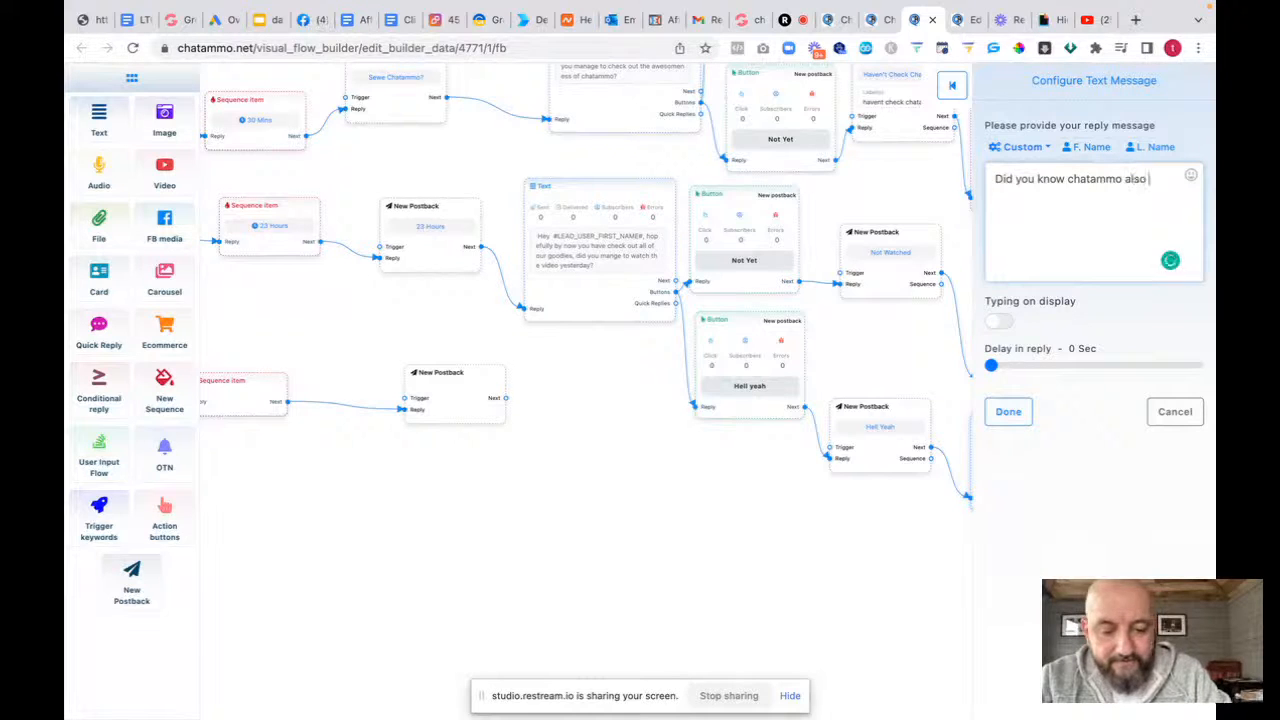
pyautogui.write('has an af')
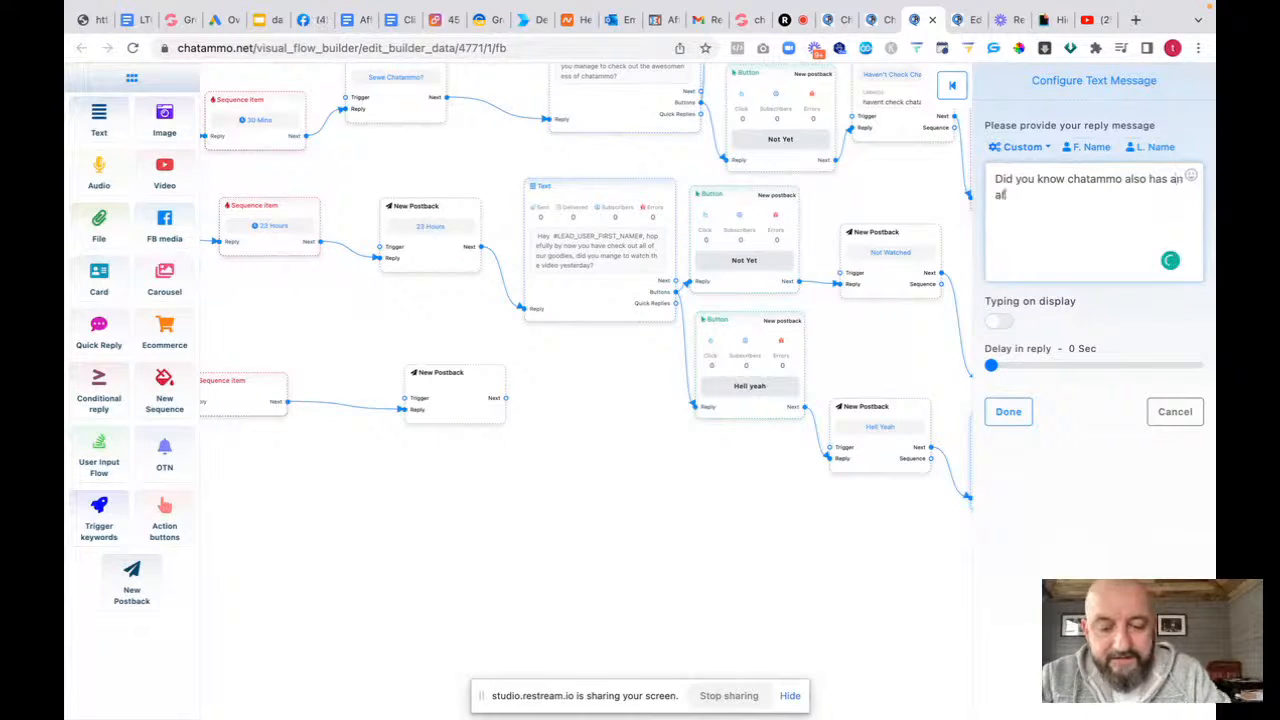
pyautogui.write('filiate pr')
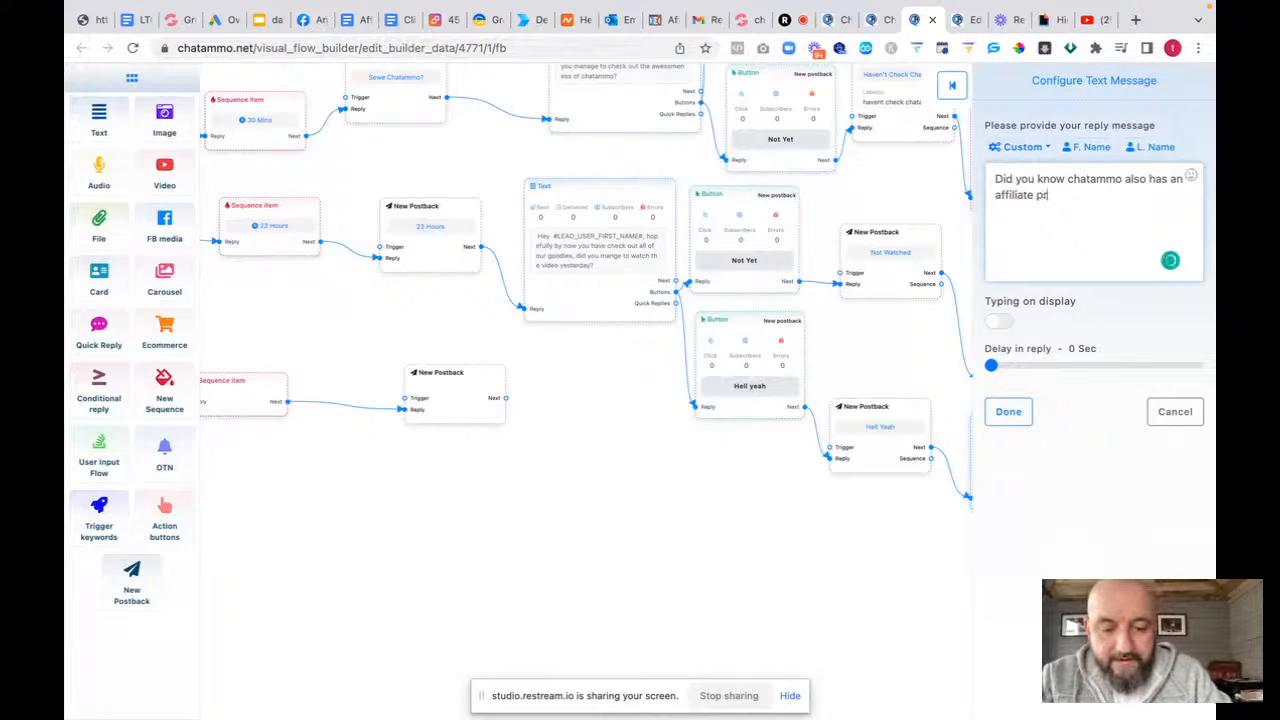
pyautogui.write('ogram')
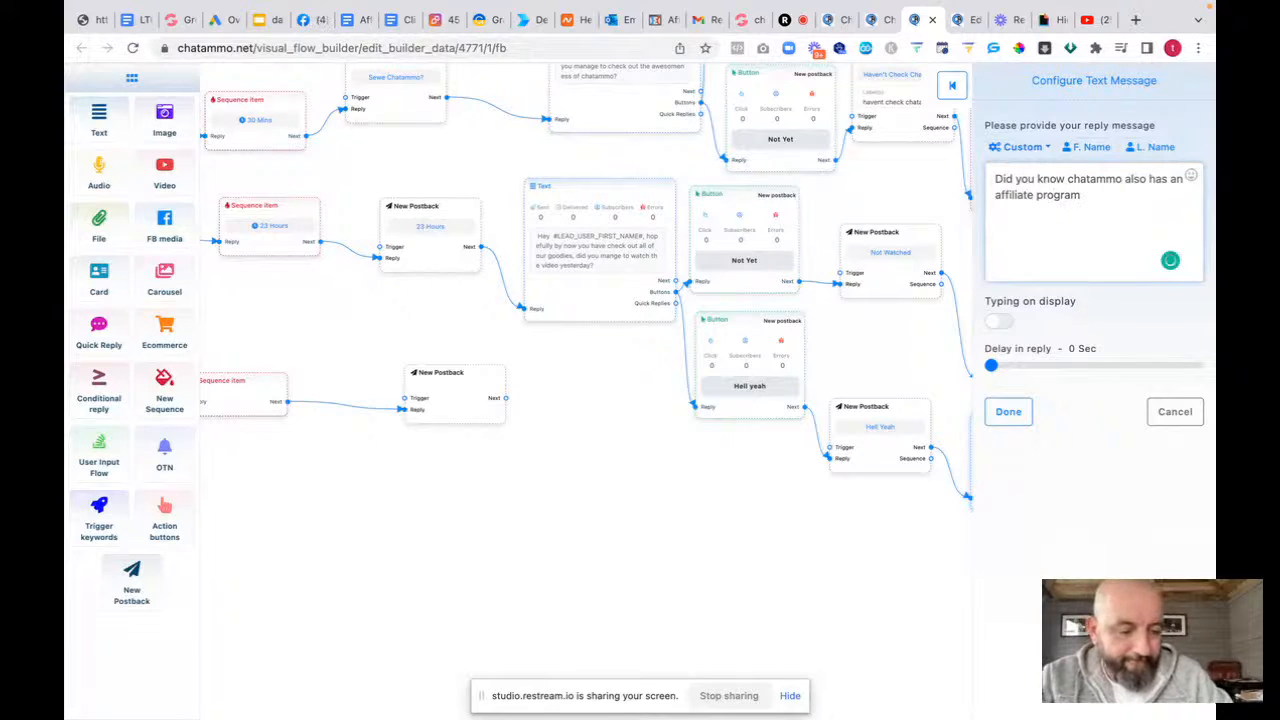
pyautogui.write('?  ')
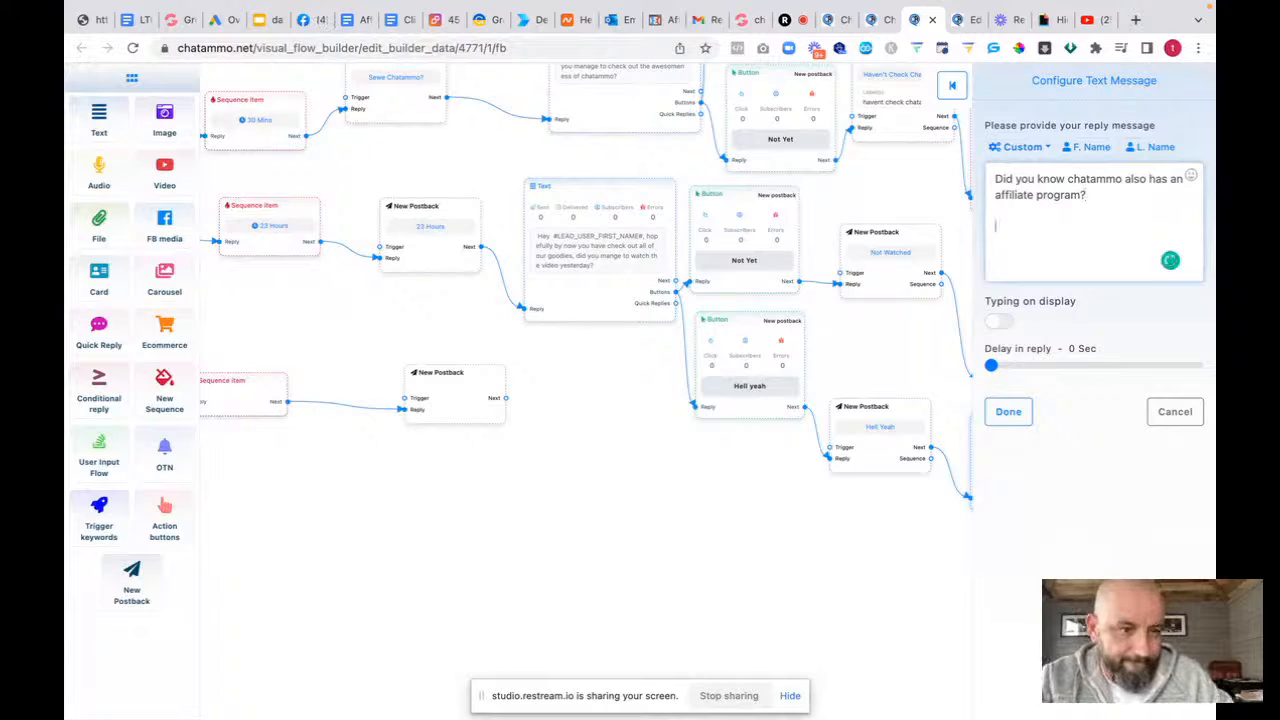
pyautogui.write('And you ')
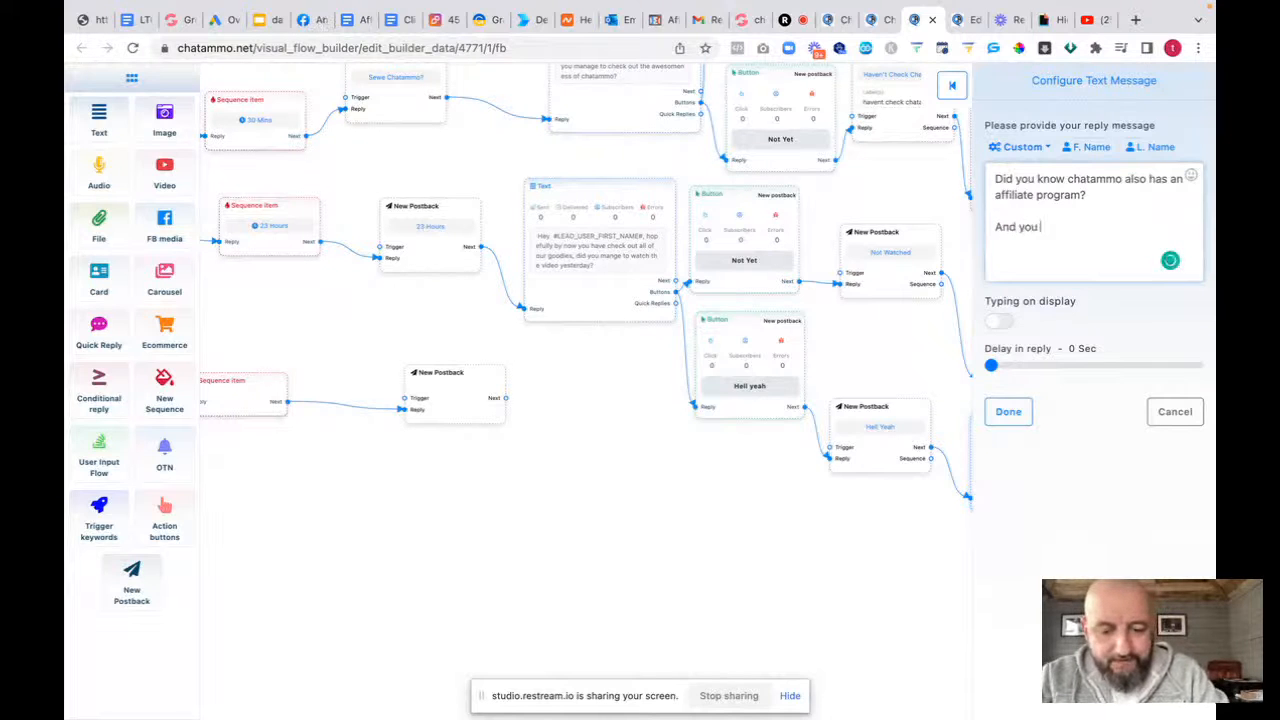
pyautogui.write('get paid 40% of all u')
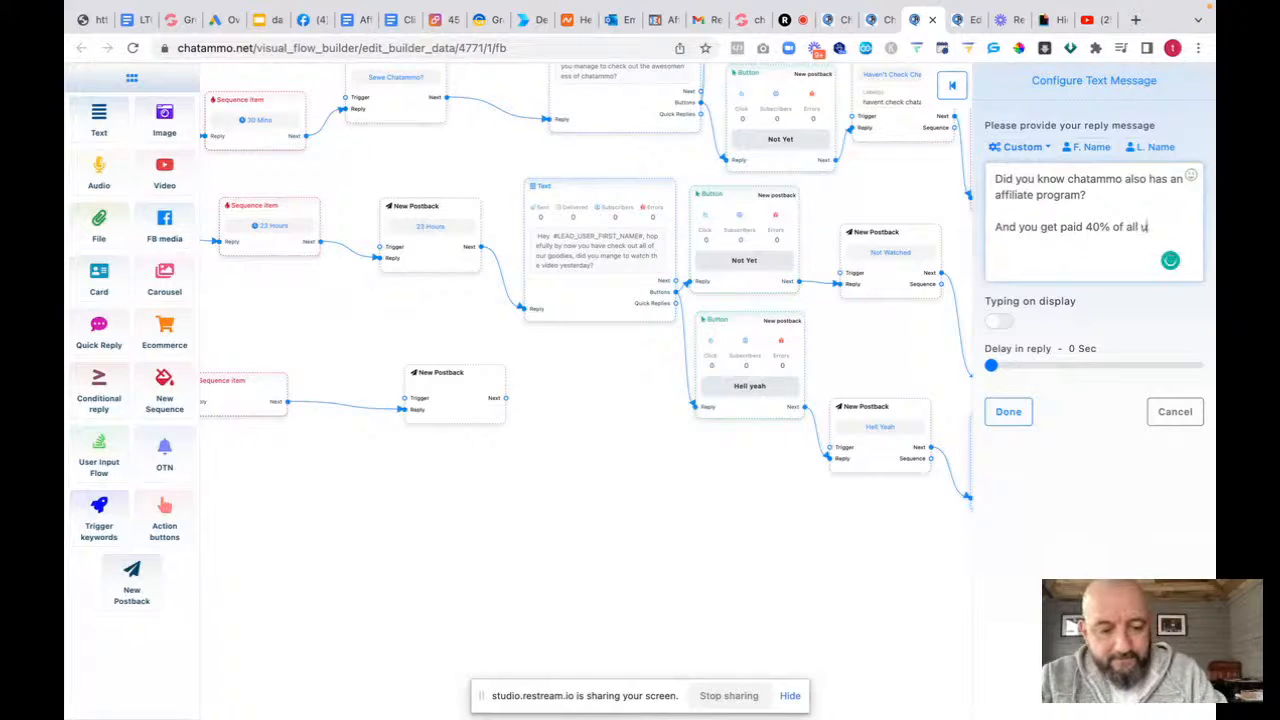
pyautogui.press('BackSpace')
pyautogui.write('y')
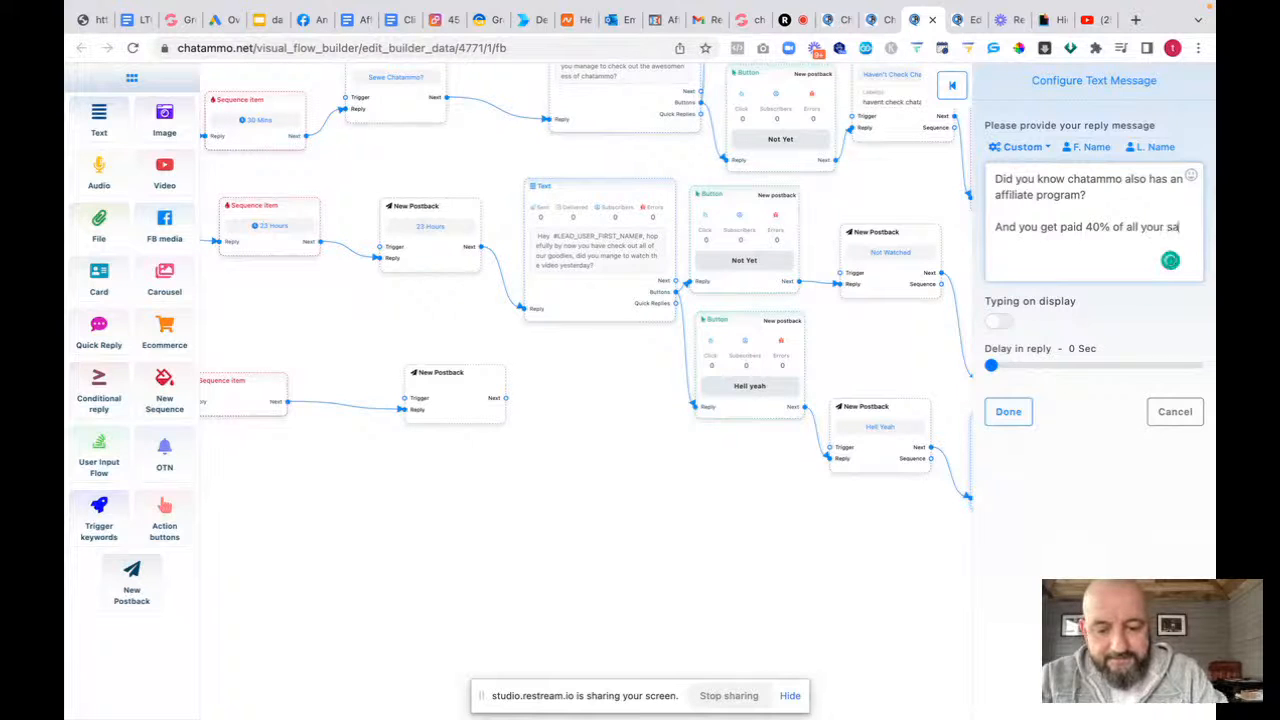
pyautogui.write('our sales')
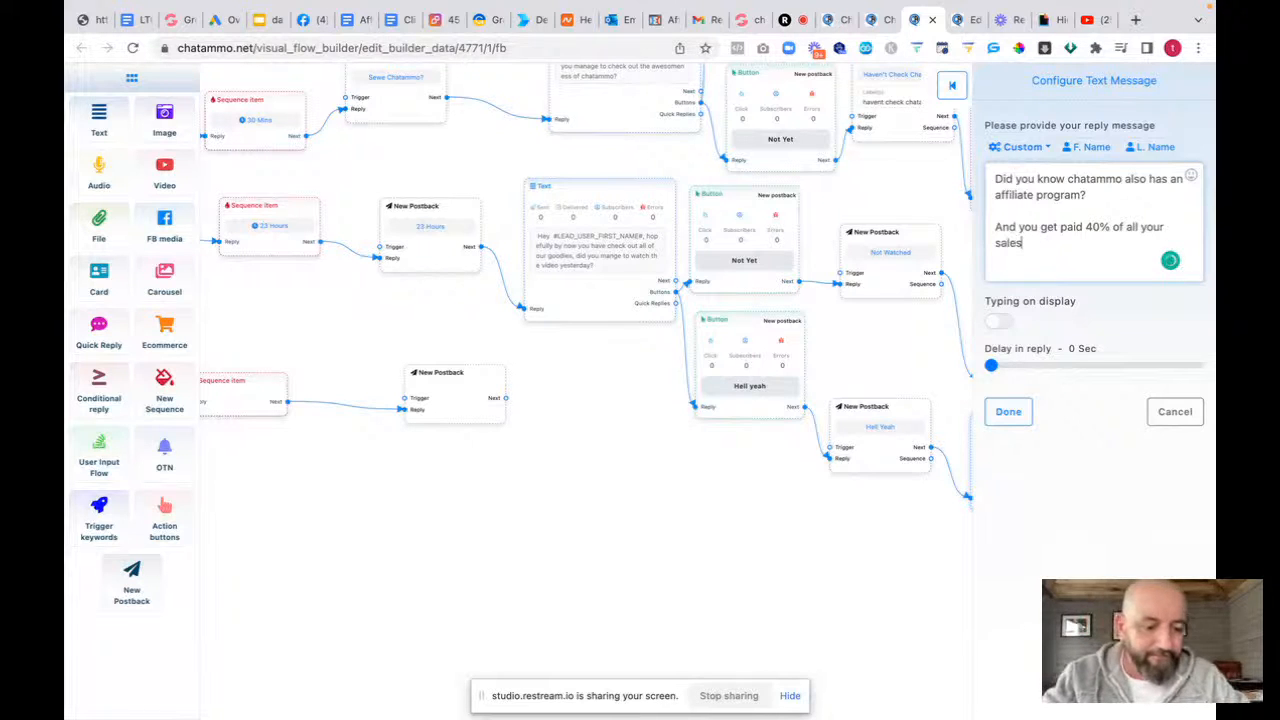
pyautogui.click(1010, 414)
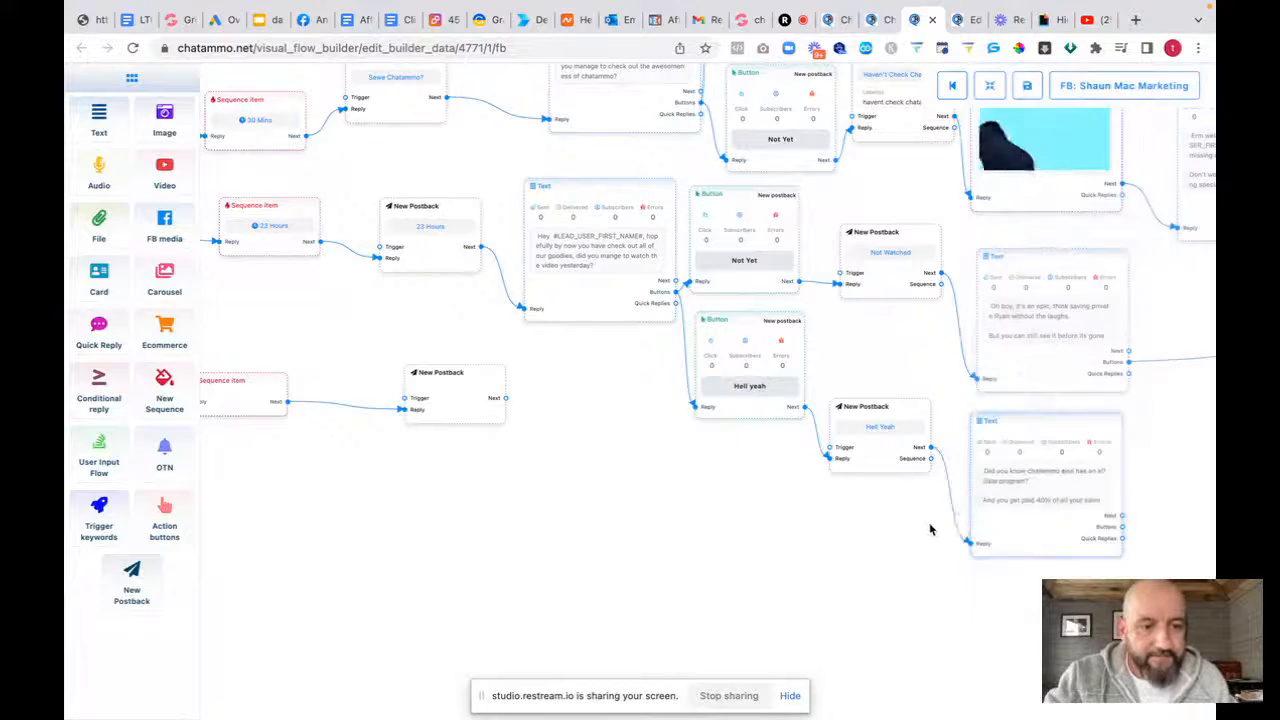
pyautogui.moveTo(840, 583); pyautogui.dragTo(510, 485)
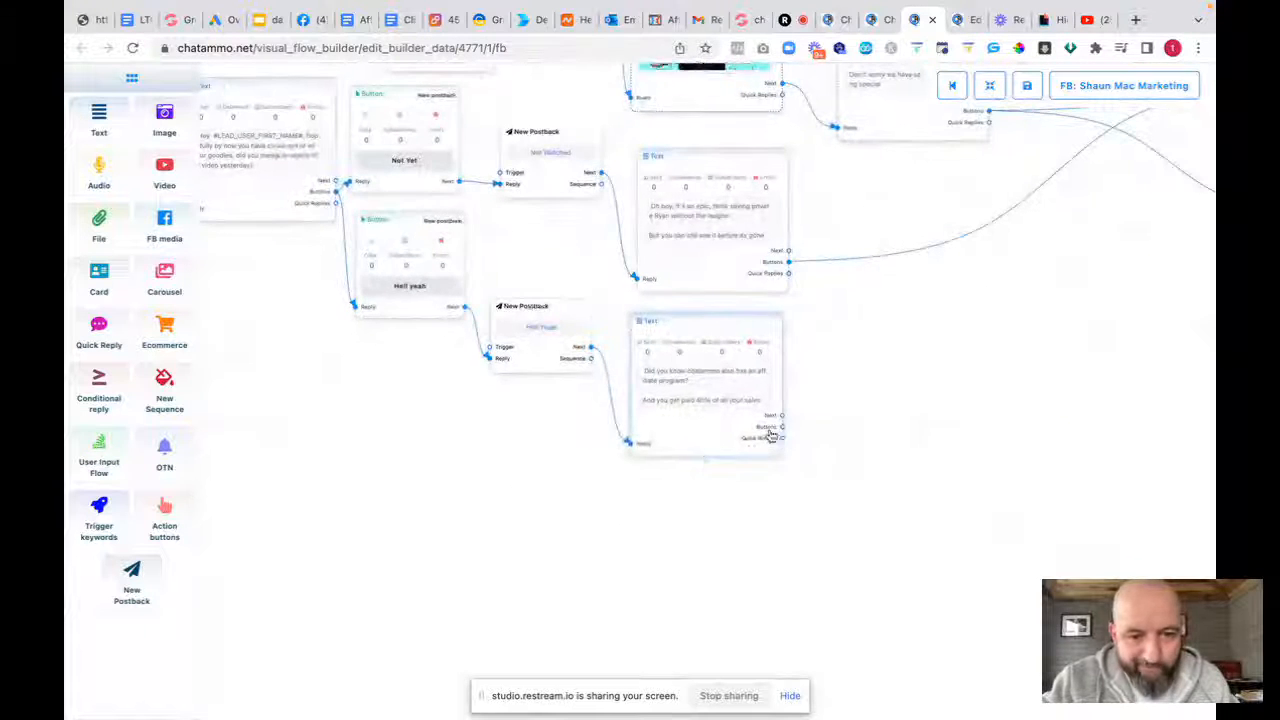
pyautogui.moveTo(810, 410); pyautogui.dragTo(945, 440)
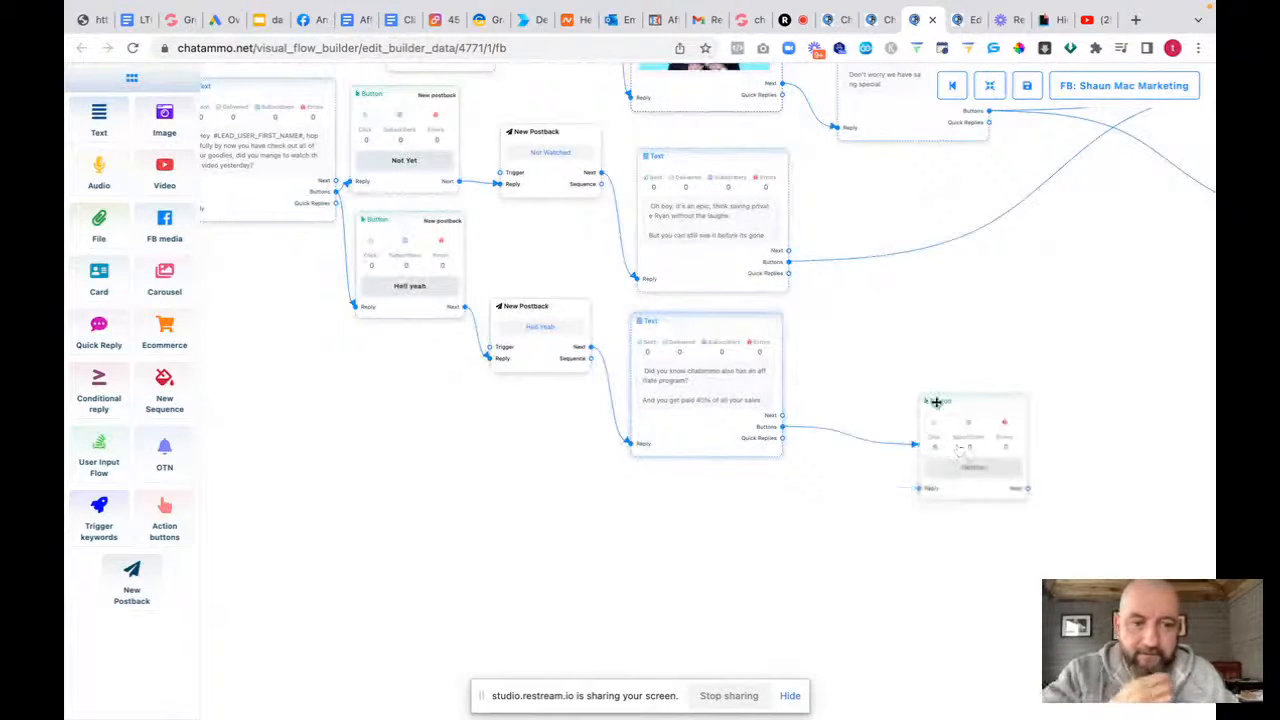
pyautogui.click(977, 470)
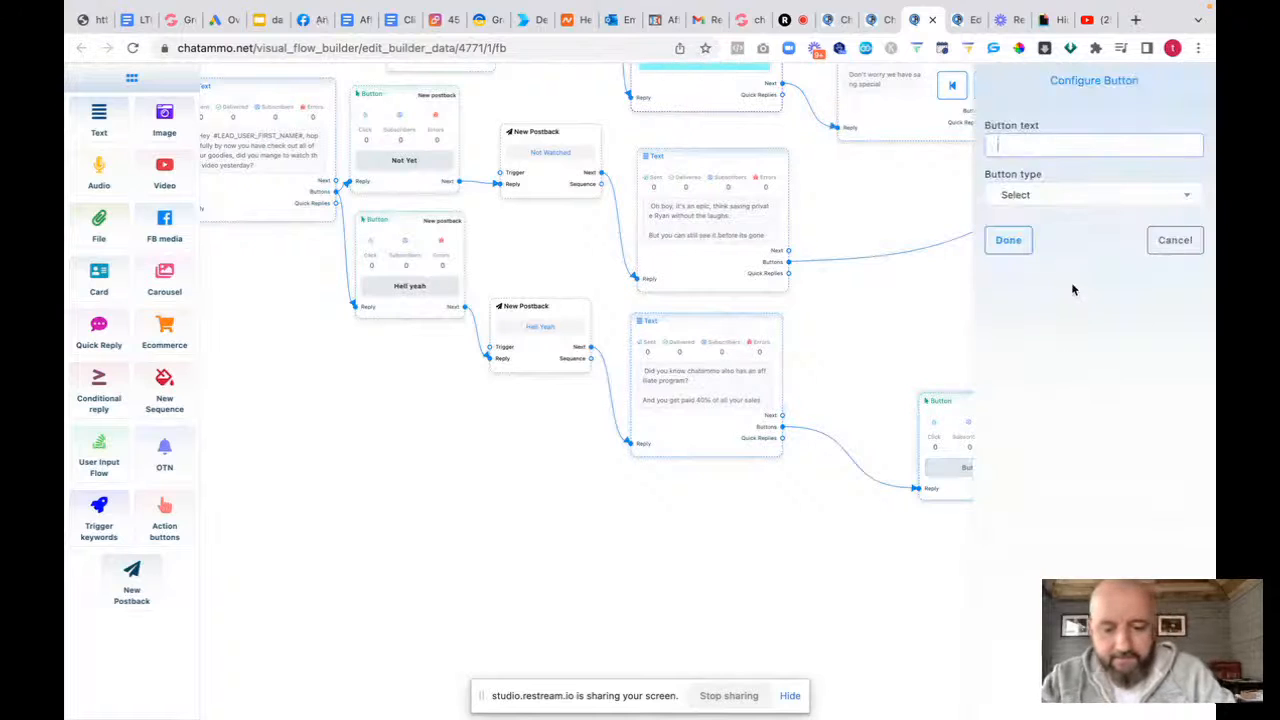
pyautogui.write('Become an affiliate')
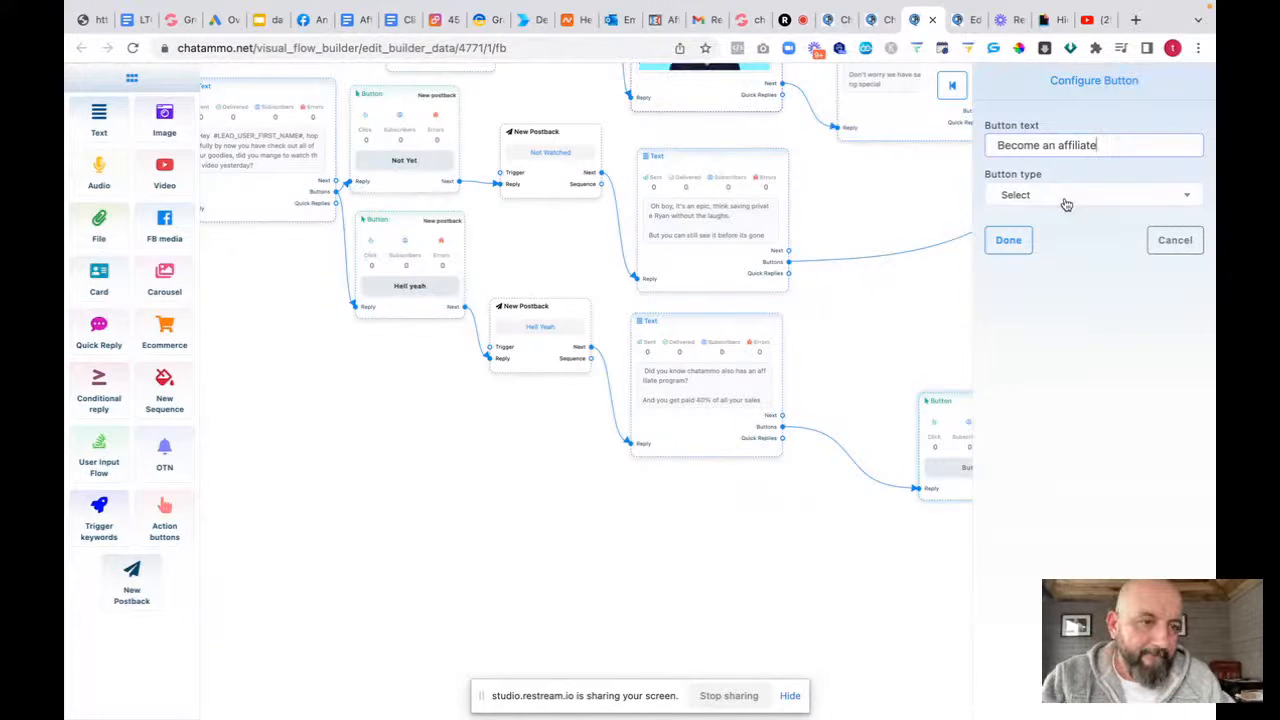
pyautogui.click(1066, 204)
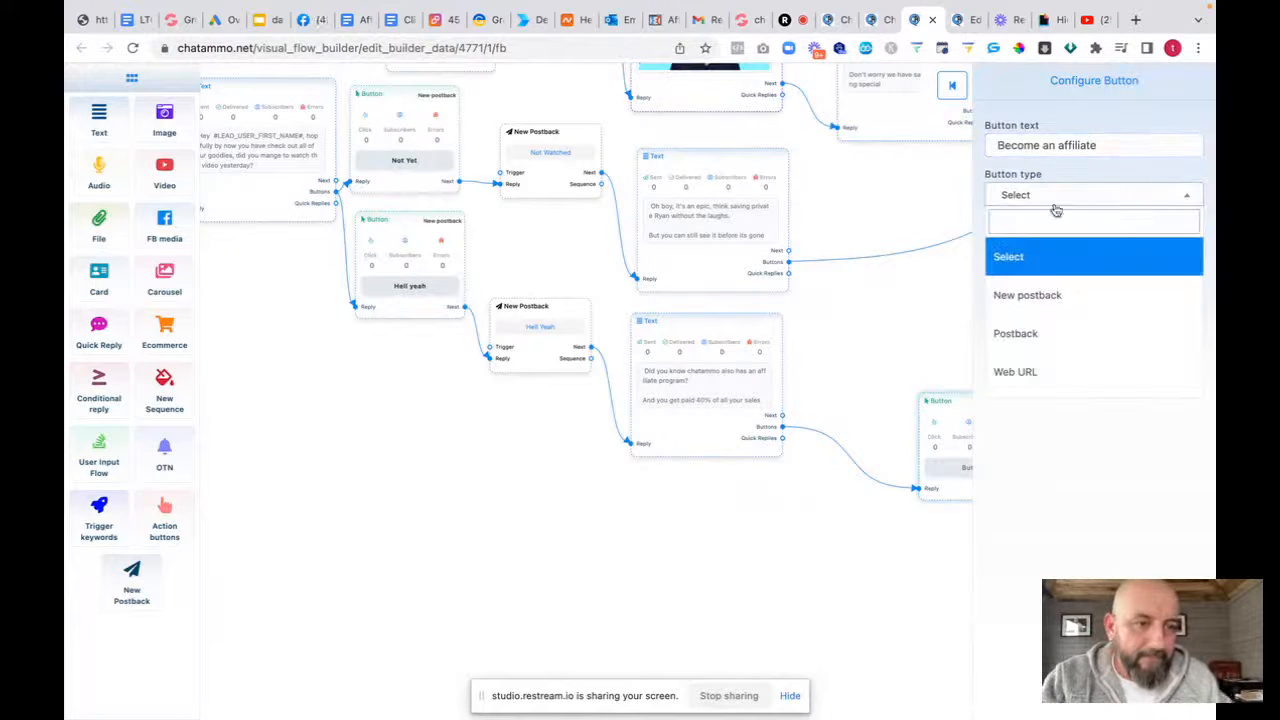
pyautogui.click(1031, 372)
pyautogui.click(1019, 248)
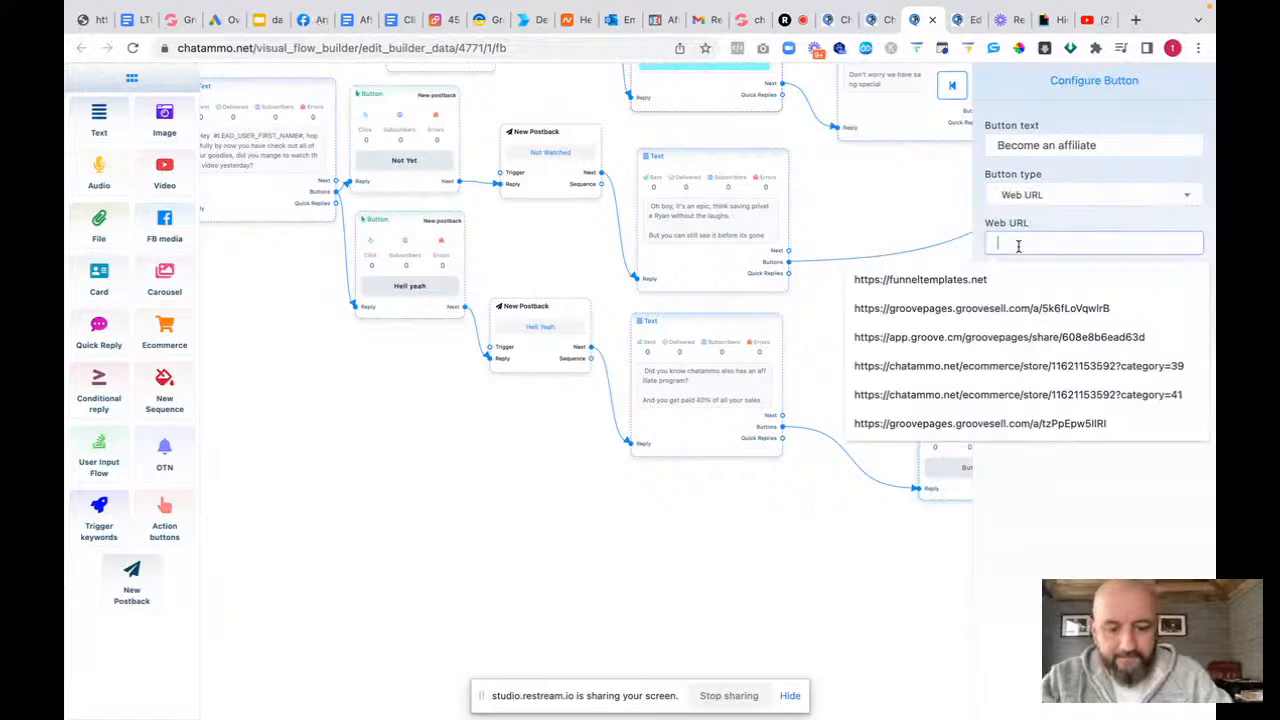
pyautogui.write('https:')
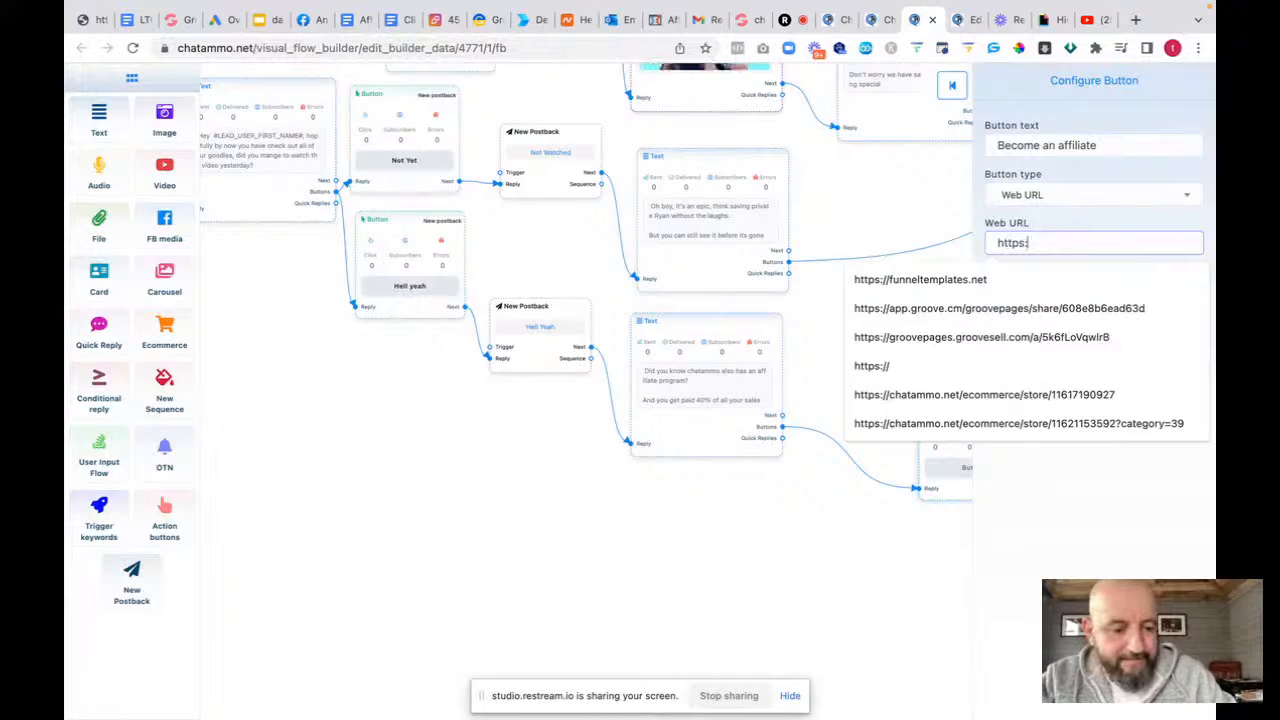
pyautogui.write('//chatamm')
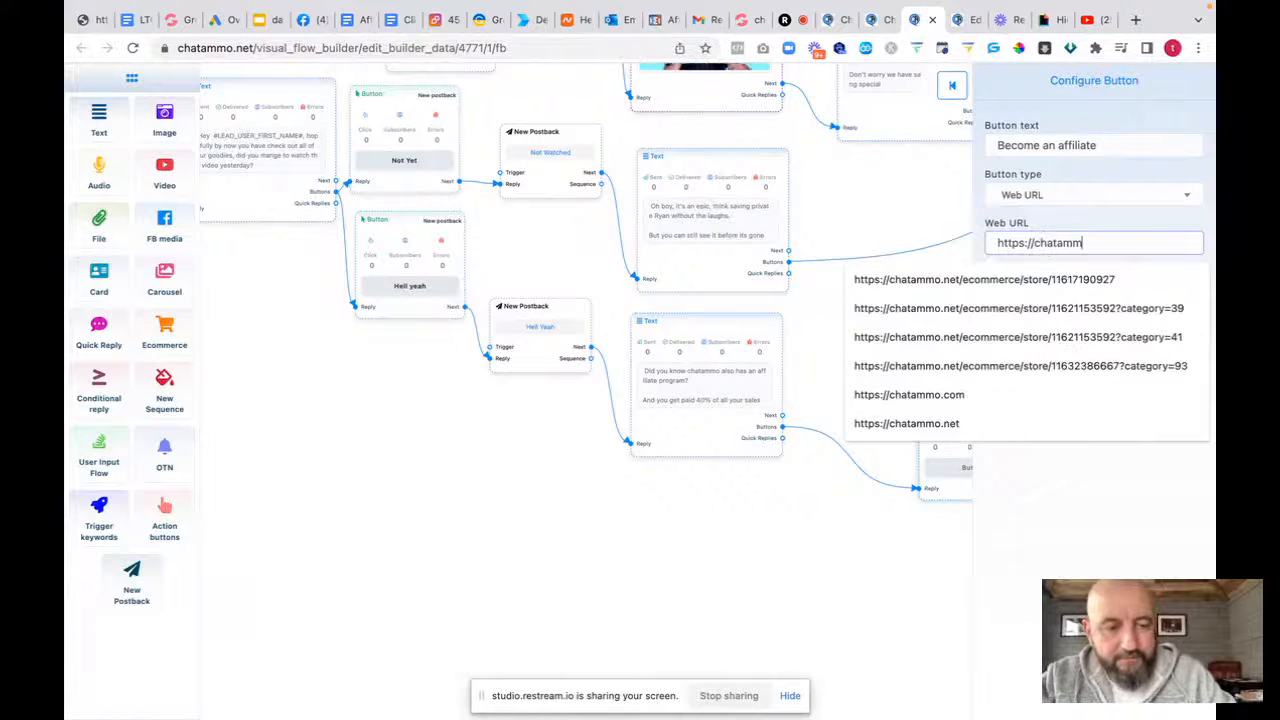
pyautogui.write('o.com/jvpage')
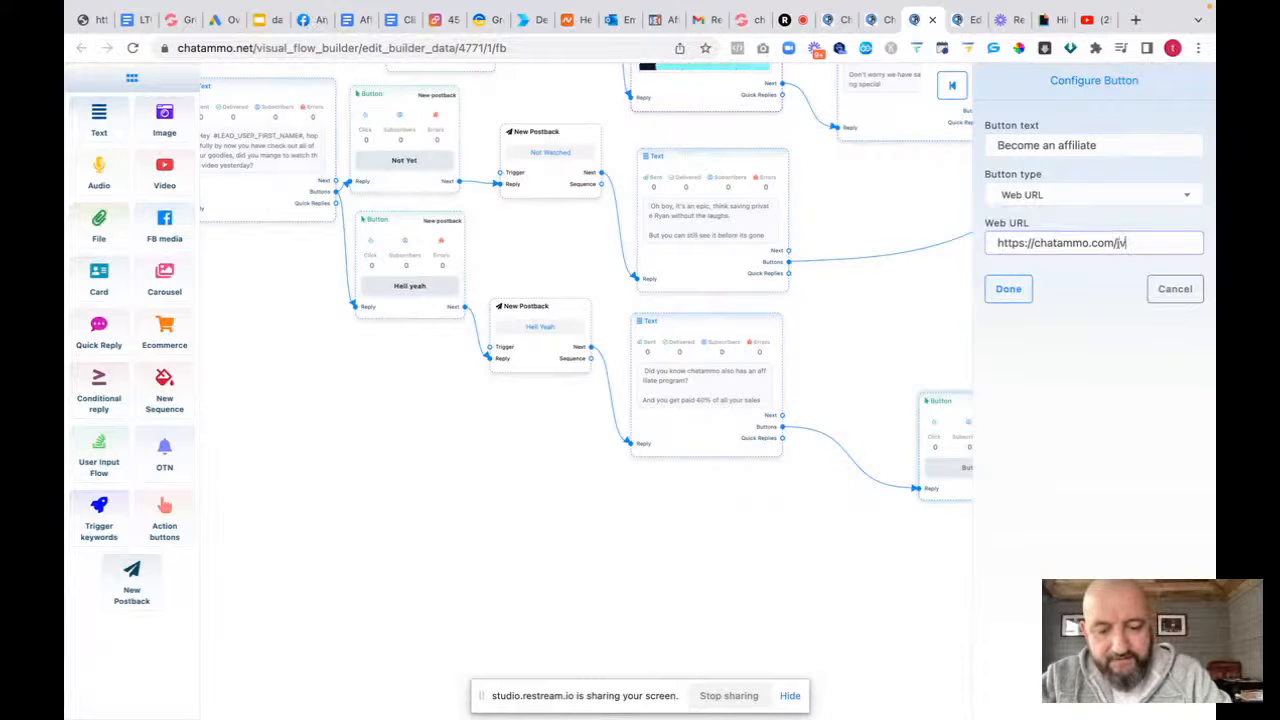
pyautogui.click(1008, 289)
# Place the Become an affiliate button beside its message and nudge the Hell yeah button node up
pyautogui.moveTo(960, 393); pyautogui.dragTo(883, 332)
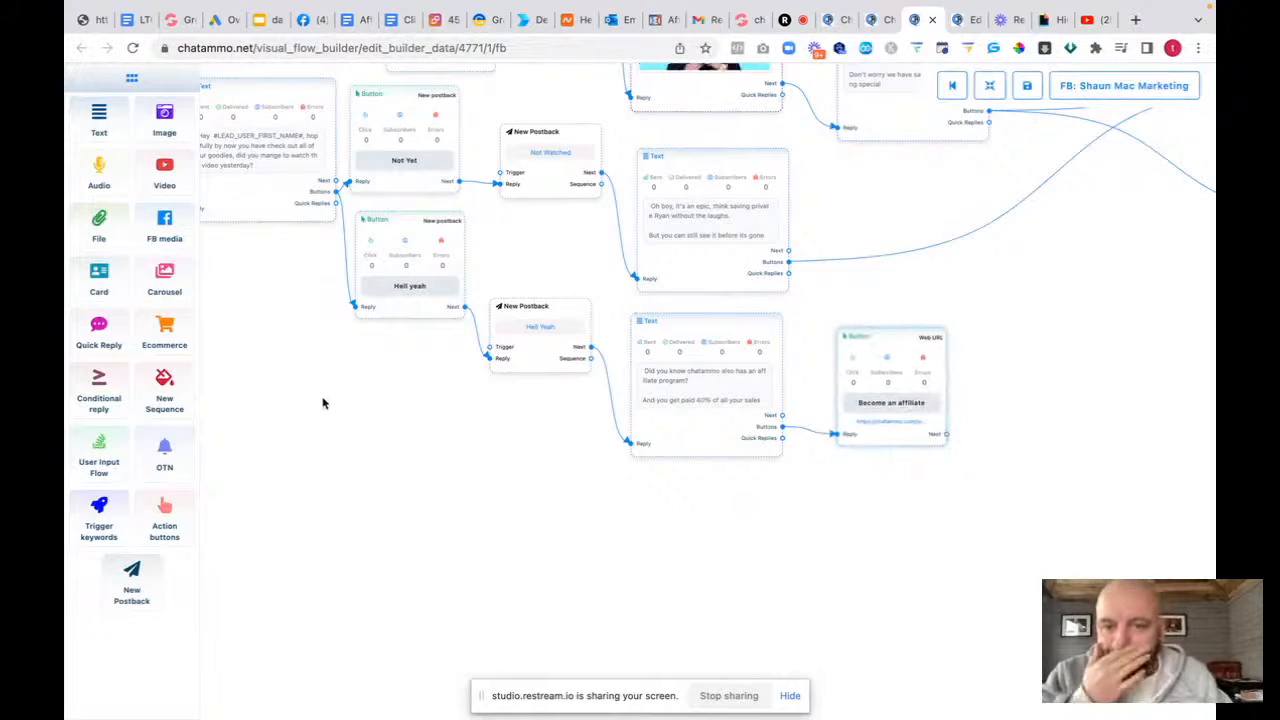
pyautogui.moveTo(322, 403); pyautogui.dragTo(802, 508)
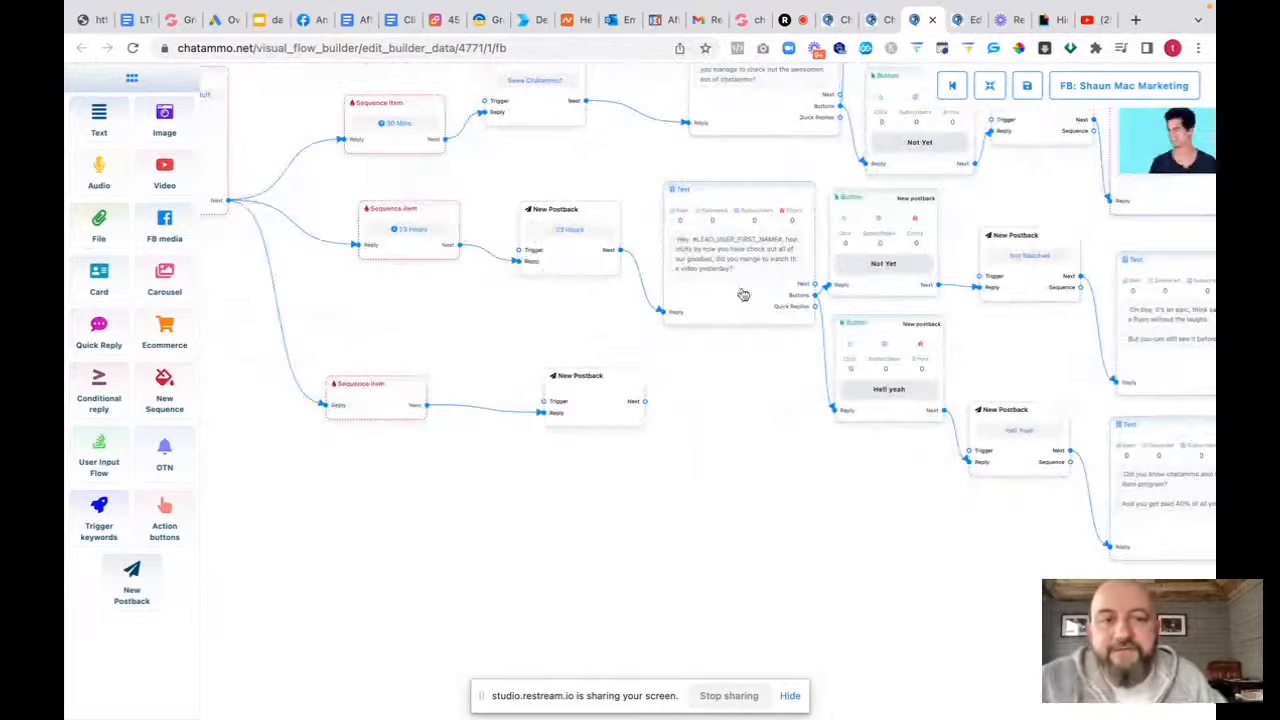
pyautogui.moveTo(872, 327); pyautogui.dragTo(873, 313)
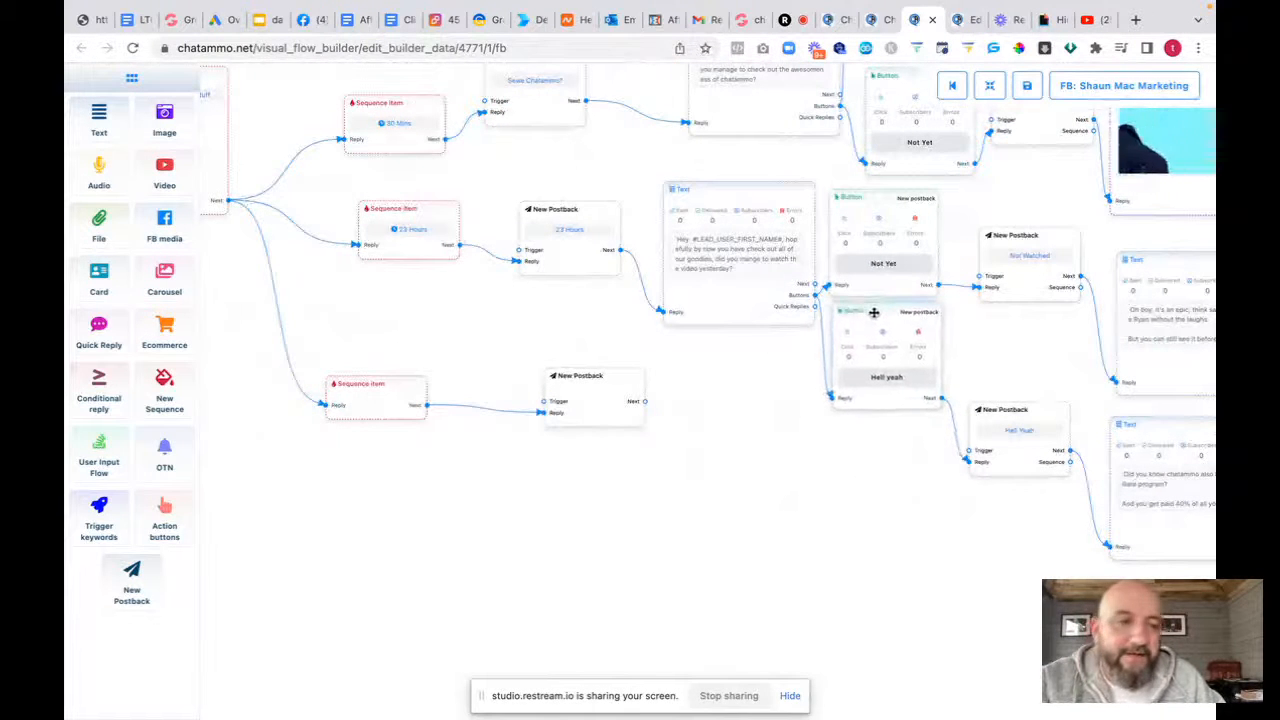
pyautogui.moveTo(879, 488); pyautogui.dragTo(577, 466)
# Move the Hell Yeah postback, affiliate message and Become an affiliate button nodes up-left together
pyautogui.moveTo(725, 383); pyautogui.dragTo(713, 306)
pyautogui.moveTo(854, 363); pyautogui.dragTo(842, 333)
pyautogui.moveTo(860, 409); pyautogui.dragTo(822, 363)
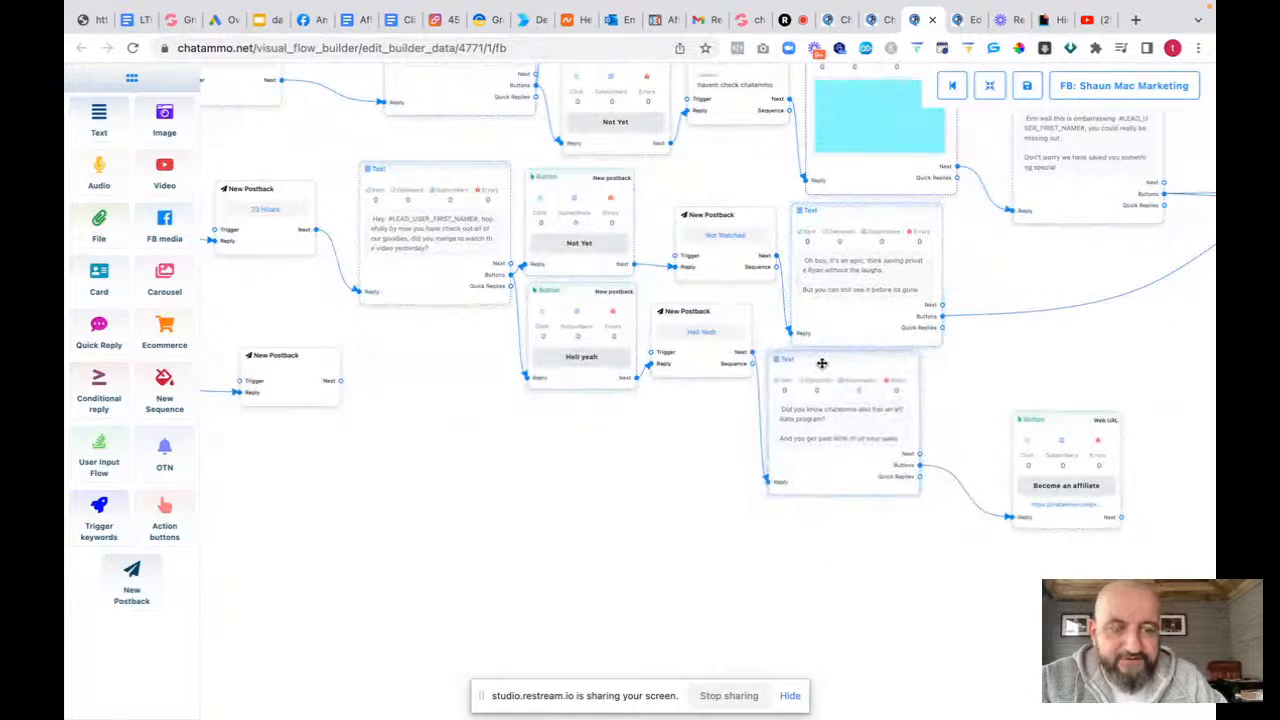
pyautogui.moveTo(1047, 419); pyautogui.dragTo(962, 369)
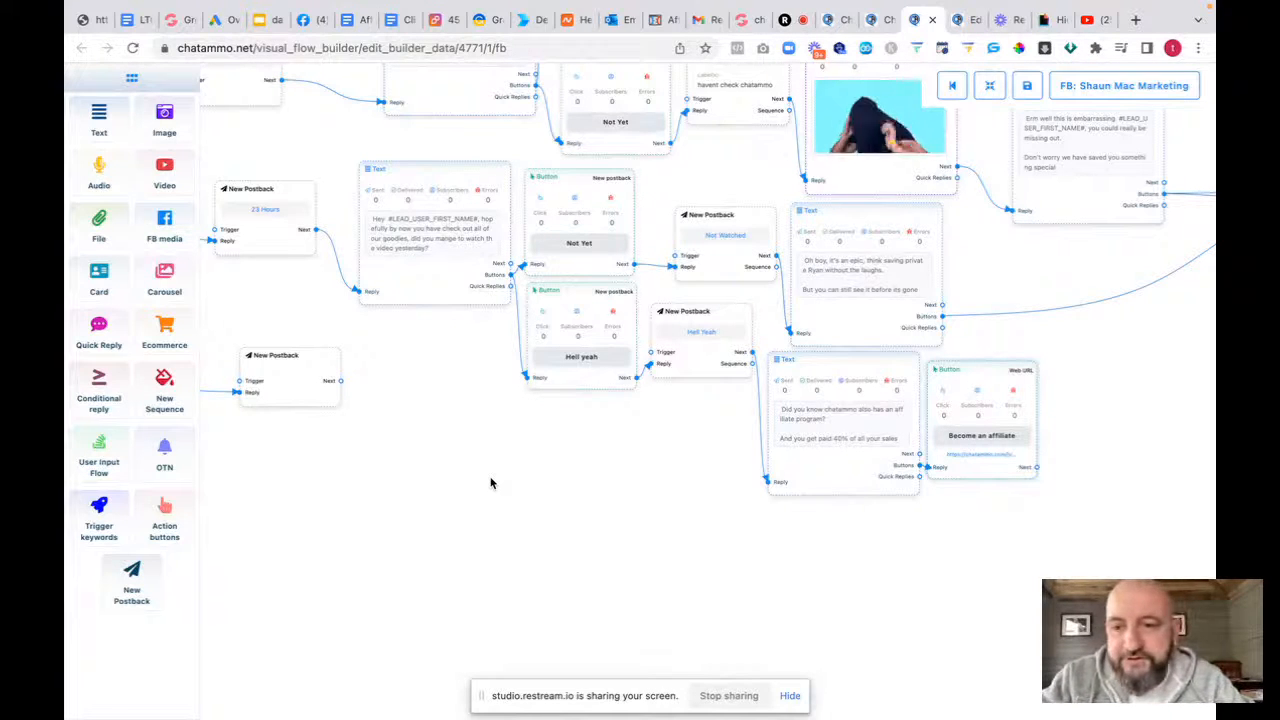
pyautogui.moveTo(274, 457); pyautogui.dragTo(640, 537)
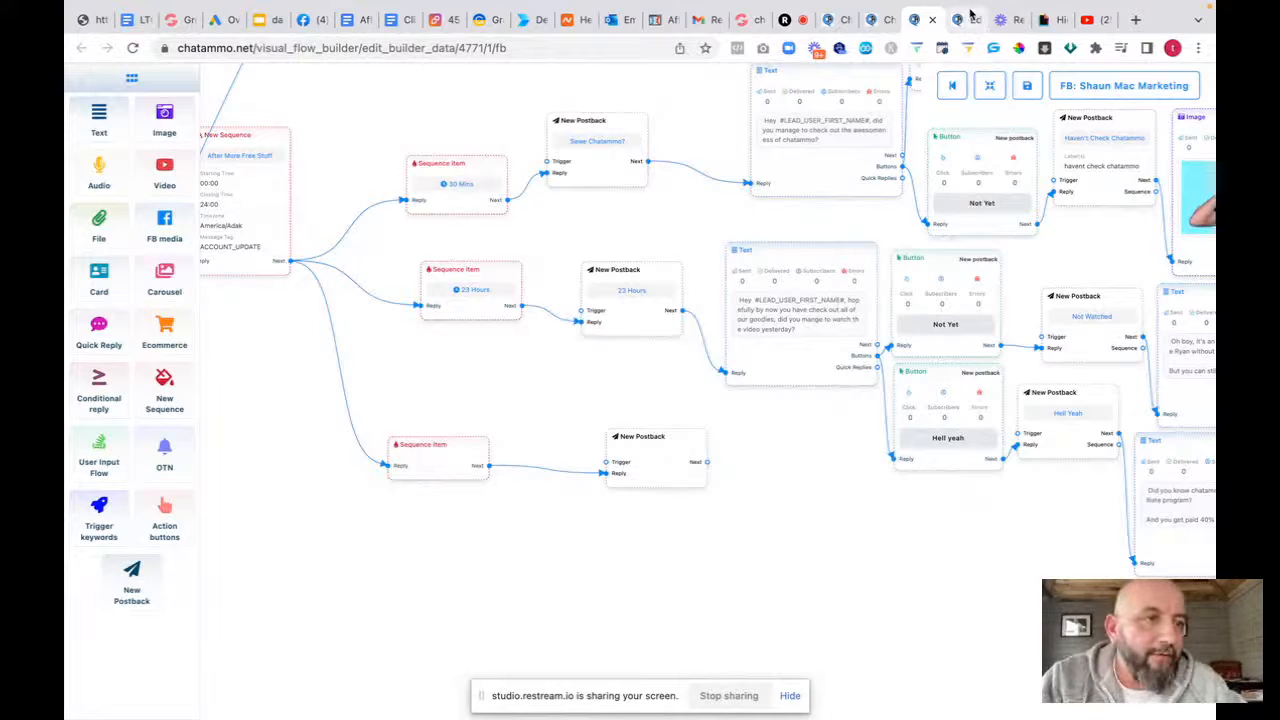
pyautogui.moveTo(1022, 8)
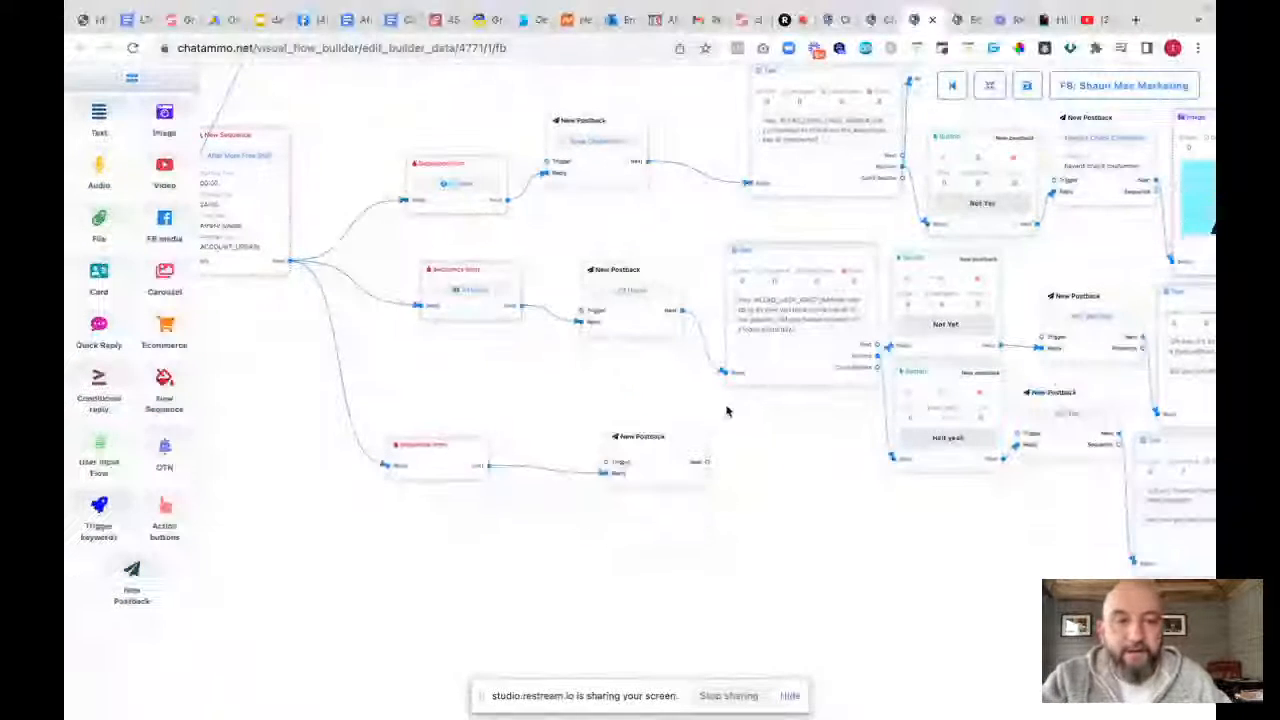
# Zoom out over the flow and delete two stray unconnected nodes from the canvas
pyautogui.scroll(2, 729, 410)
pyautogui.scroll(-3, 729, 410)
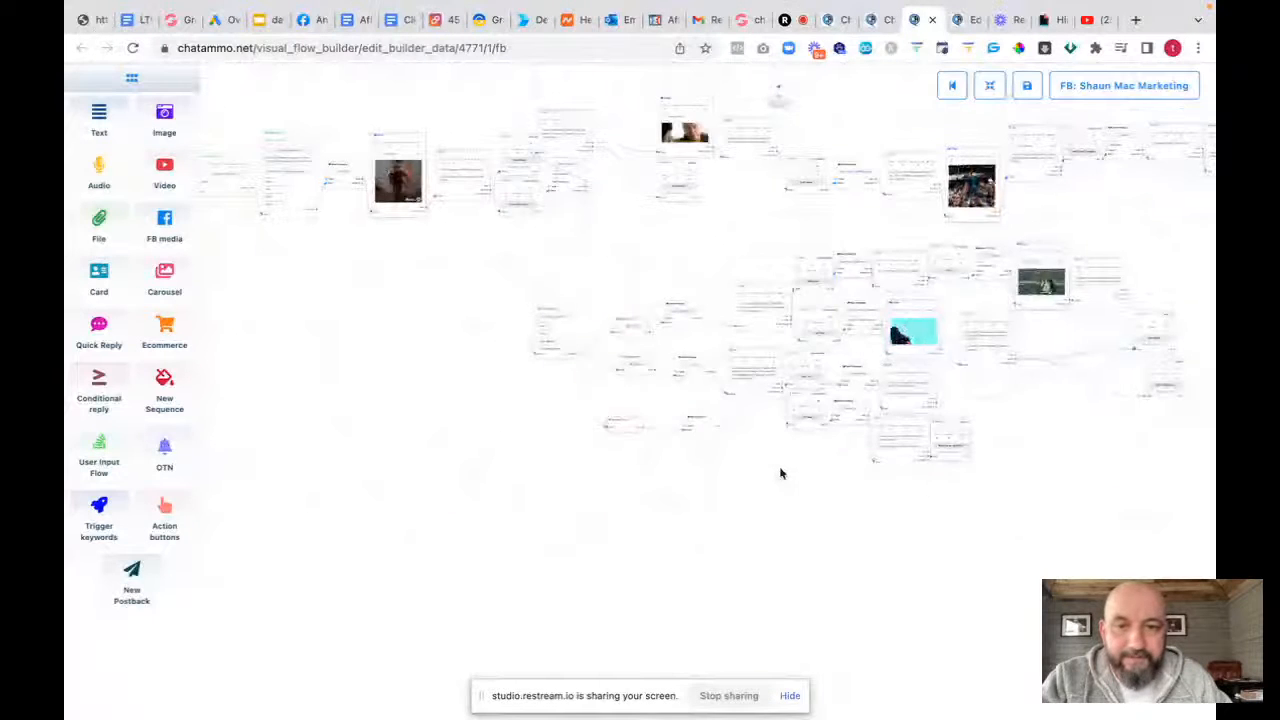
pyautogui.scroll(-2, 780, 471)
pyautogui.scroll(-3, 780, 471)
pyautogui.scroll(2, 780, 471)
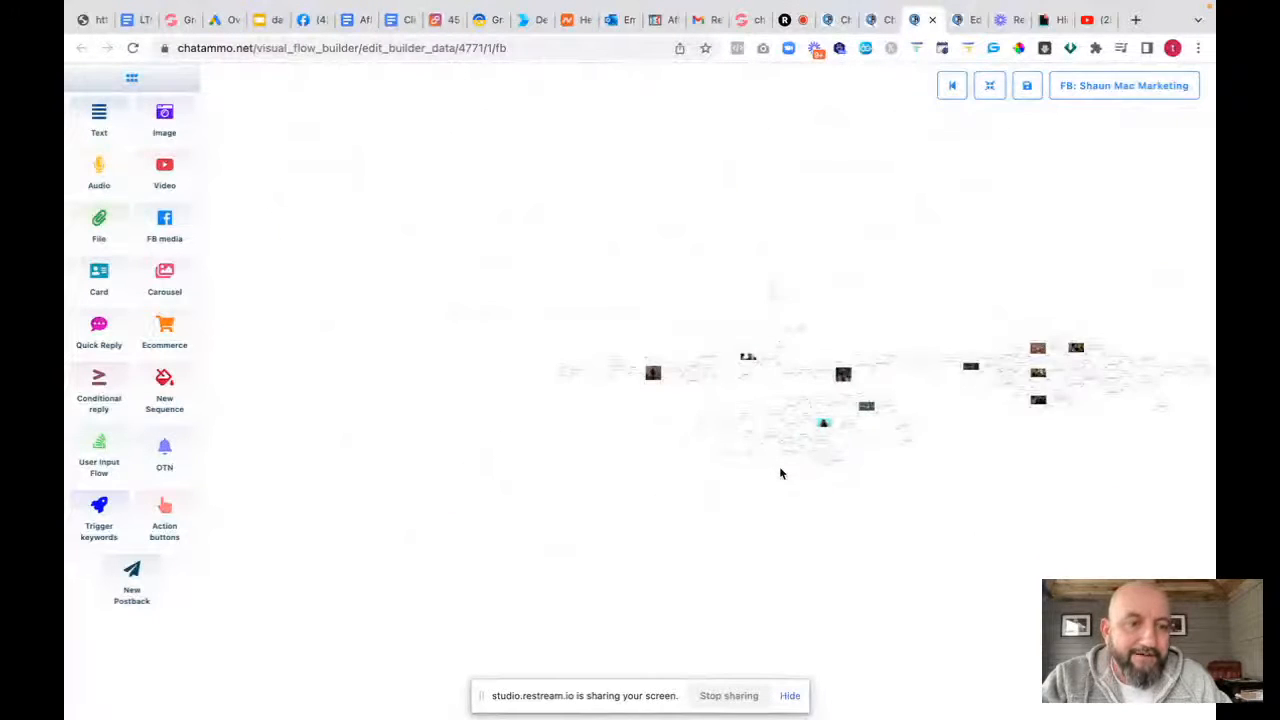
pyautogui.moveTo(997, 485); pyautogui.dragTo(829, 503)
pyautogui.scroll(3, 705, 491)
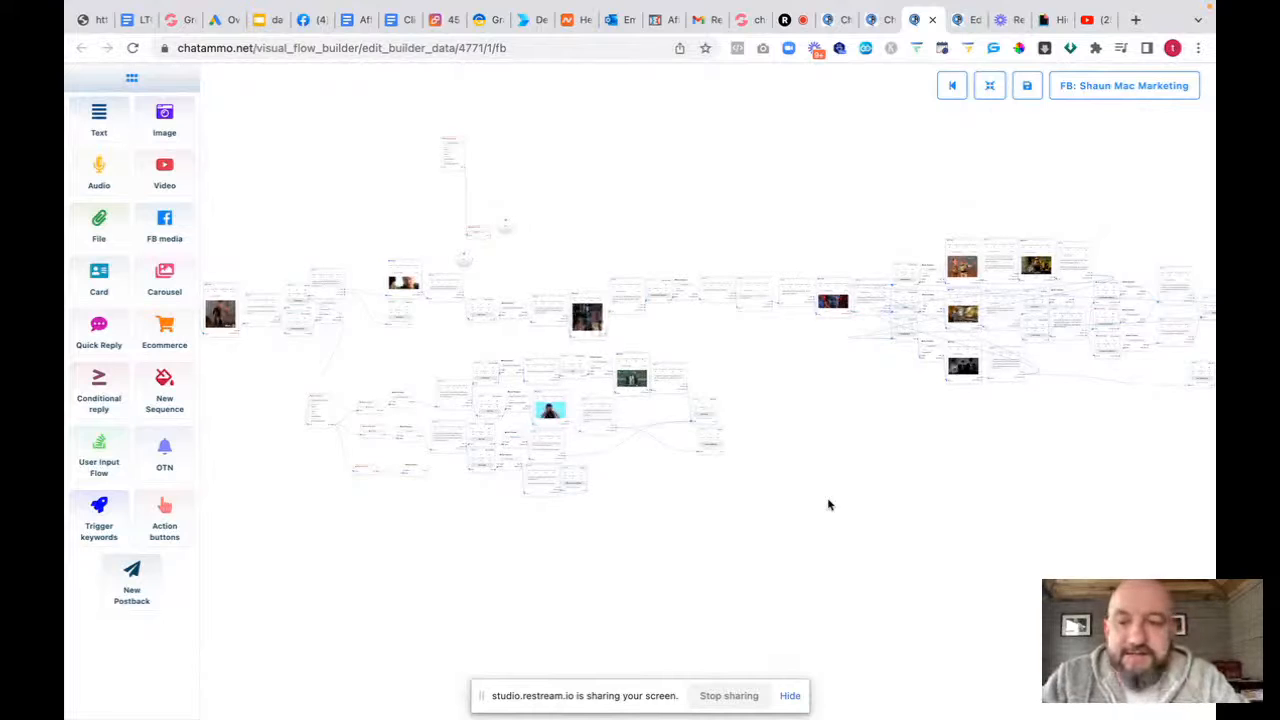
pyautogui.rightClick(364, 472)
pyautogui.click(386, 483)
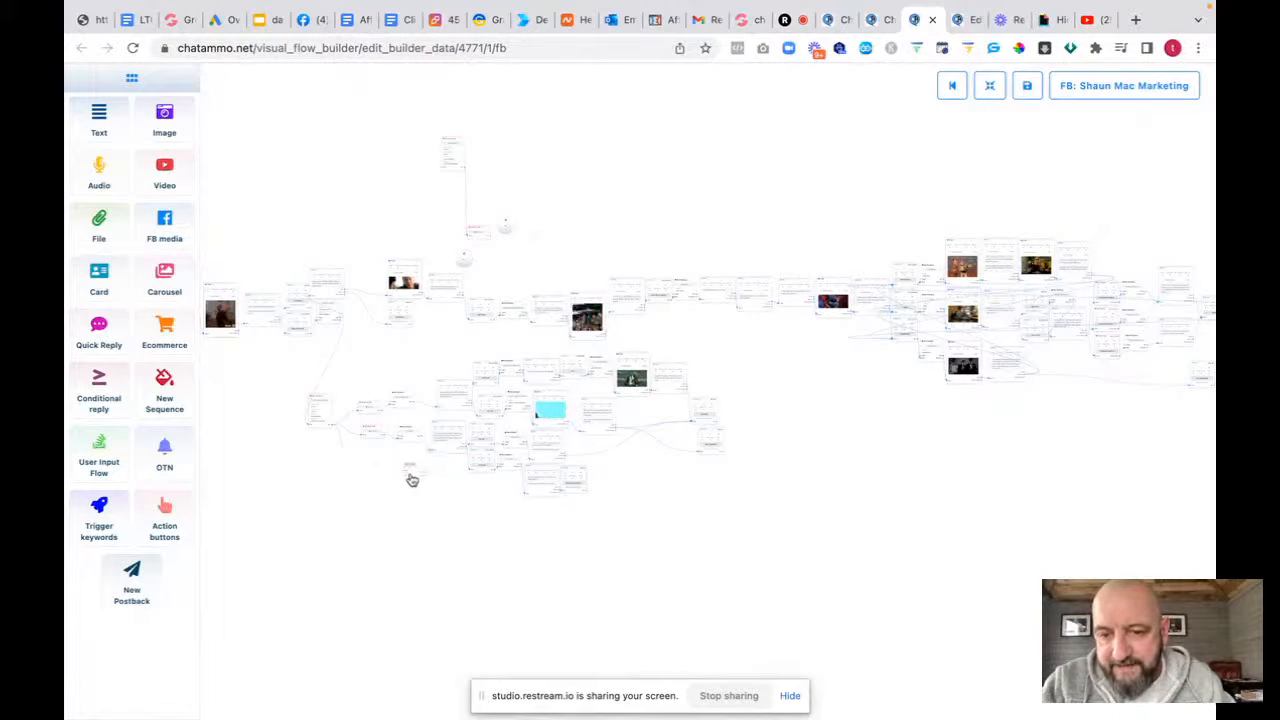
pyautogui.rightClick(411, 474)
pyautogui.click(434, 484)
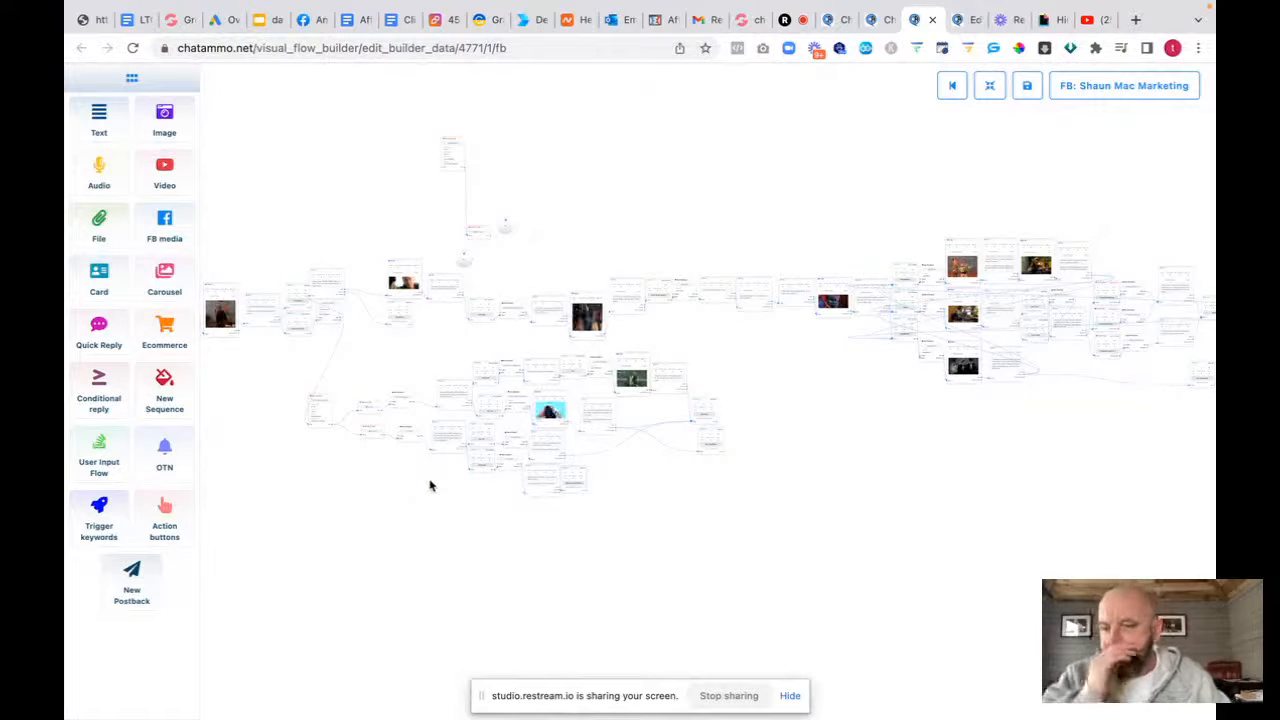
# Dismiss the unconnected-components warning and delete two leftover stray nodes
pyautogui.click(1030, 87)
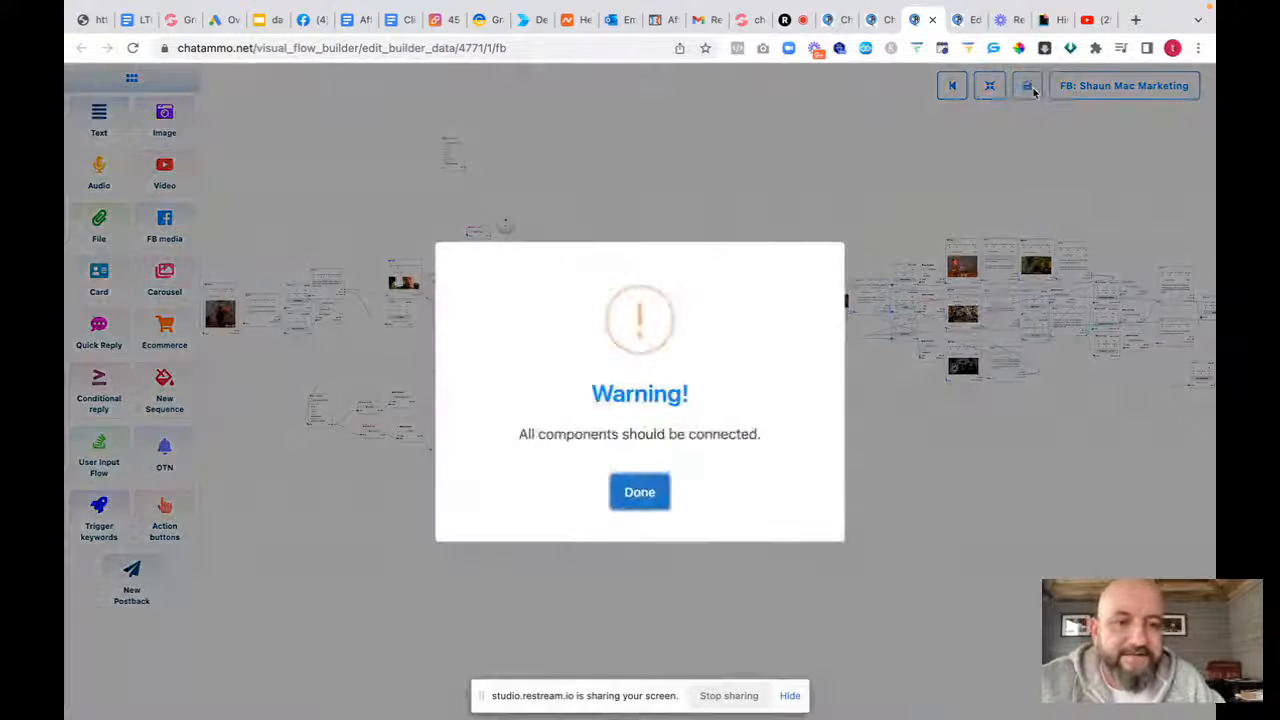
pyautogui.click(645, 491)
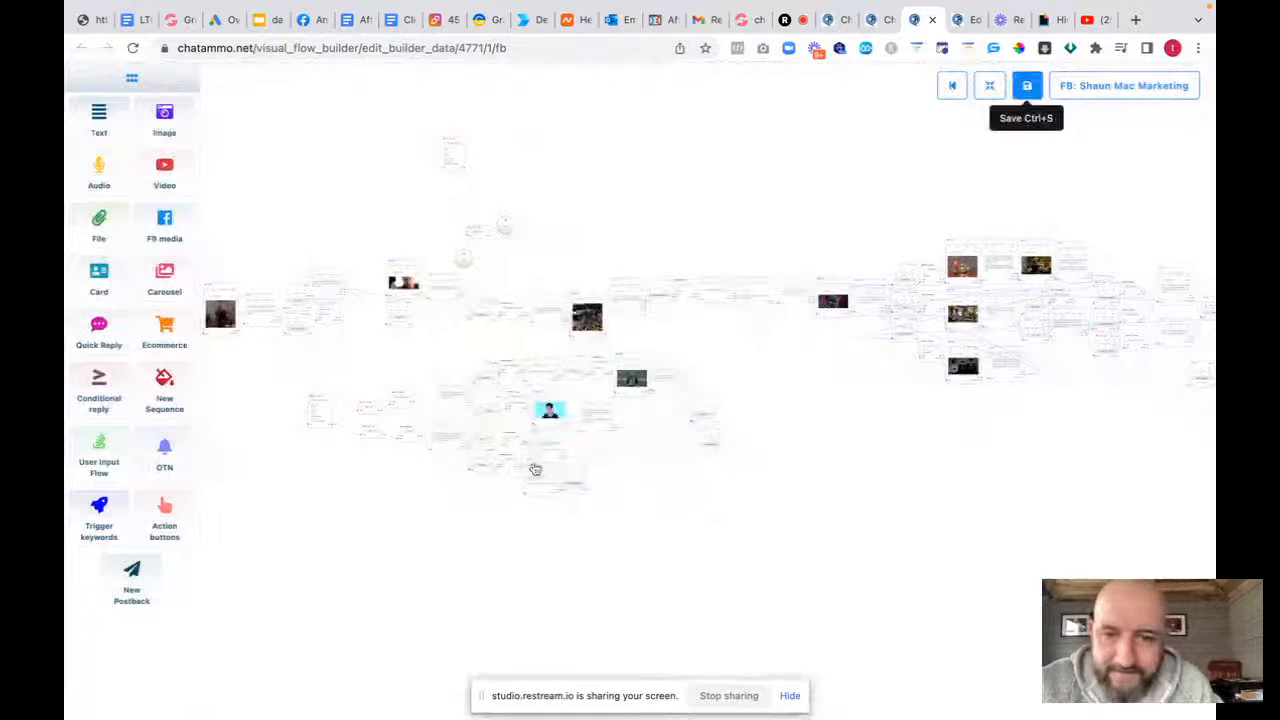
pyautogui.rightClick(463, 266)
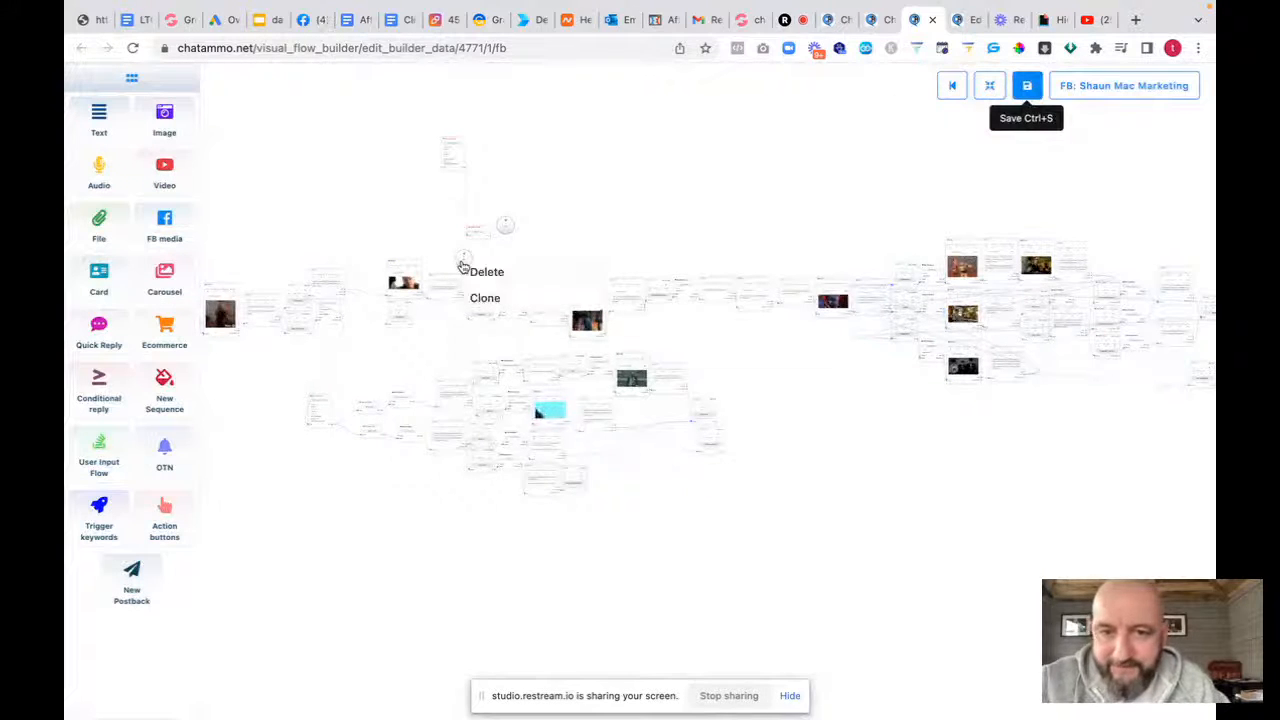
pyautogui.click(481, 276)
pyautogui.rightClick(482, 241)
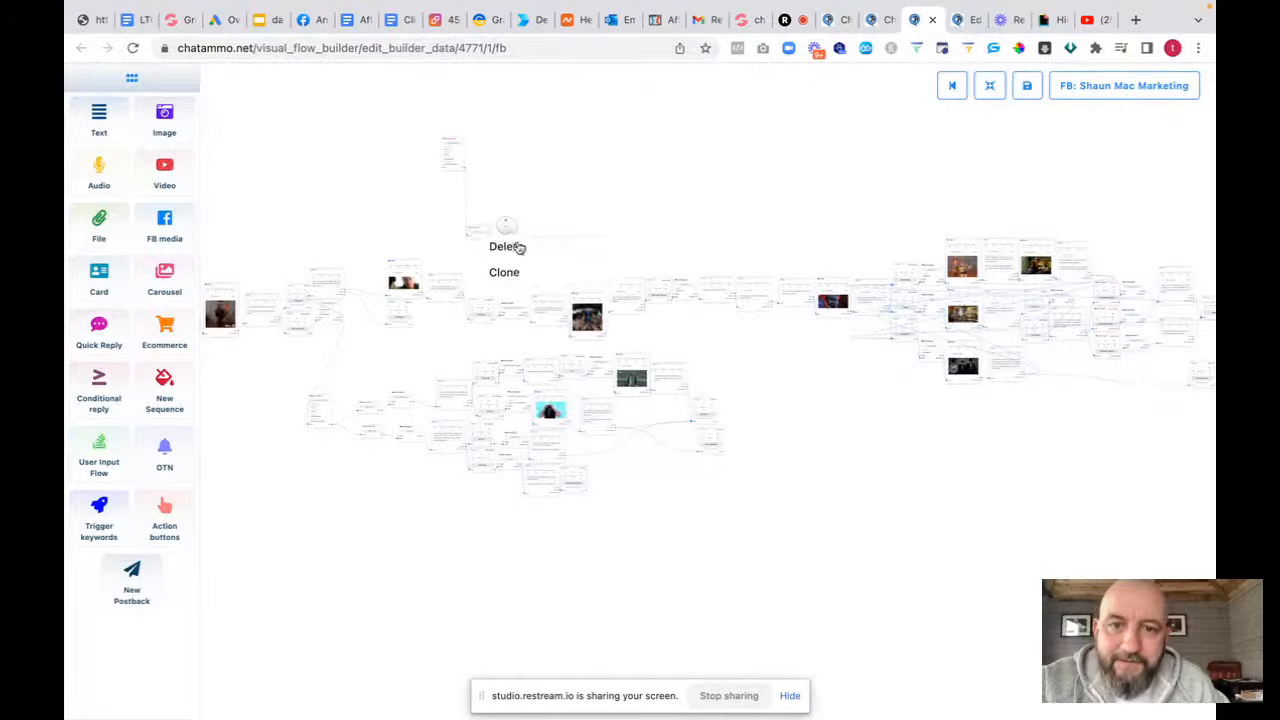
pyautogui.click(515, 248)
# Delete the round stray node and the top stray node, then save the flow template successfully
pyautogui.rightClick(506, 232)
pyautogui.click(515, 239)
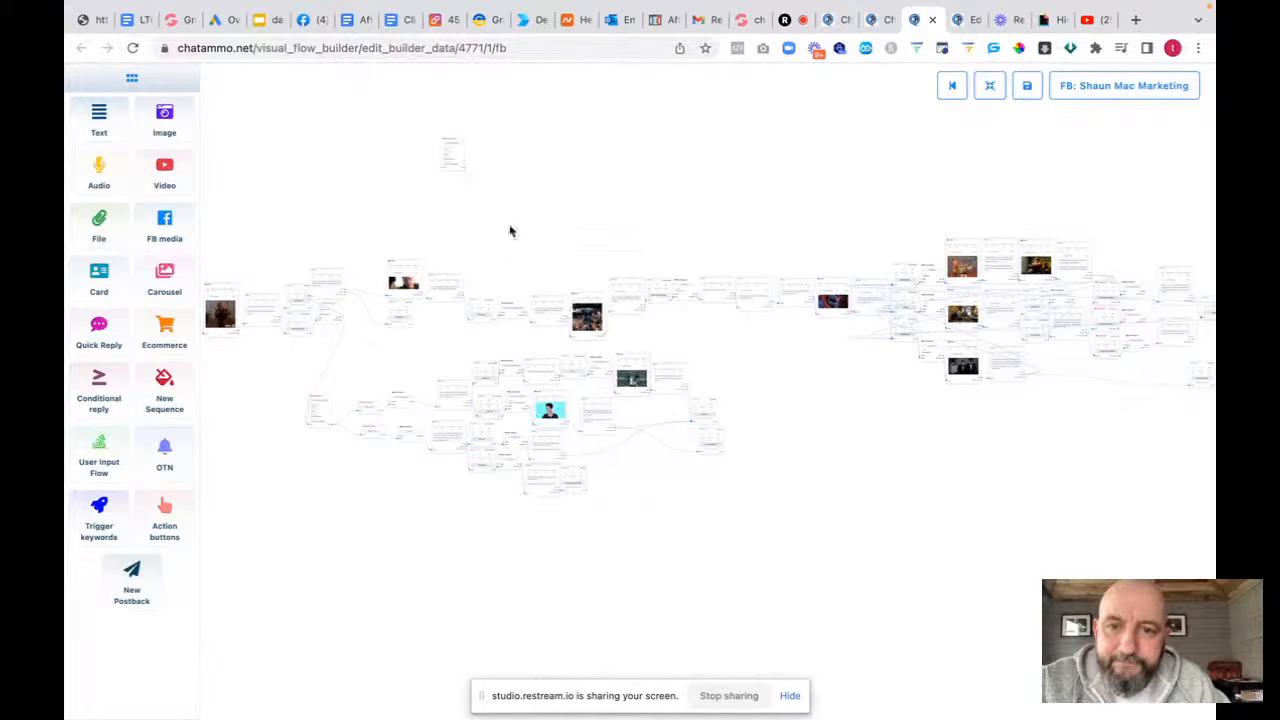
pyautogui.rightClick(460, 168)
pyautogui.click(480, 178)
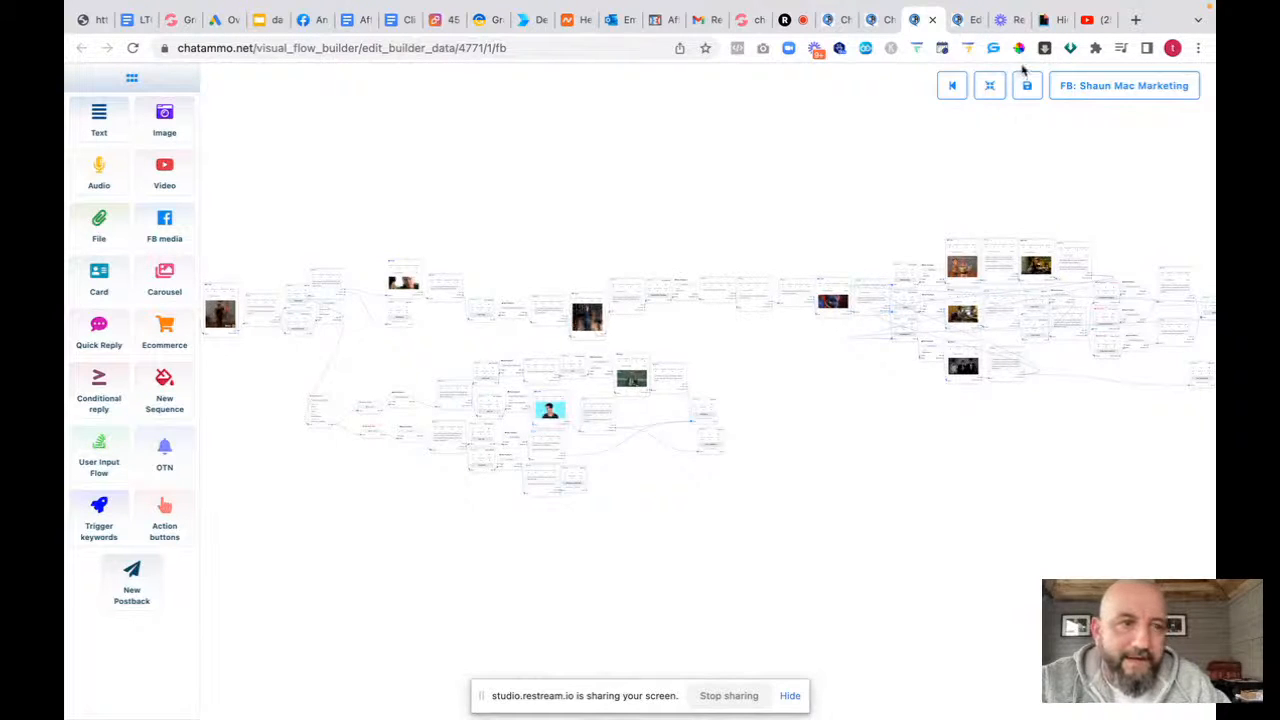
pyautogui.click(1027, 85)
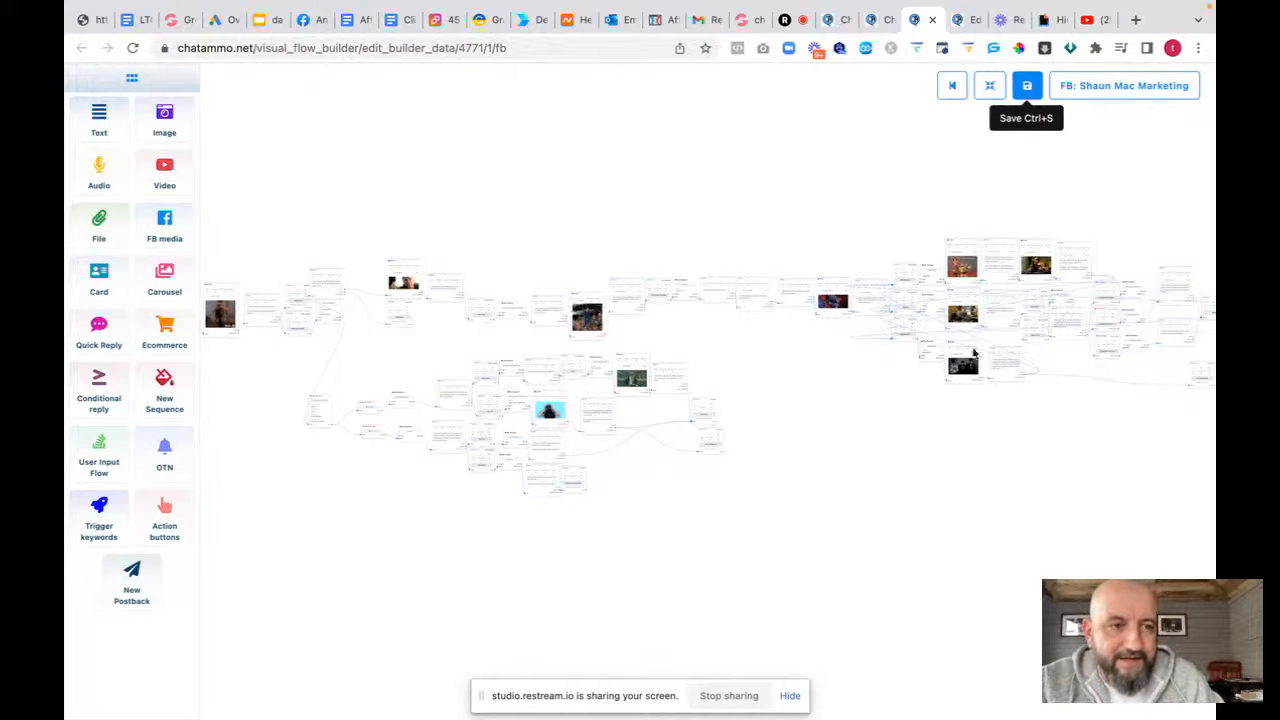
pyautogui.click(1028, 88)
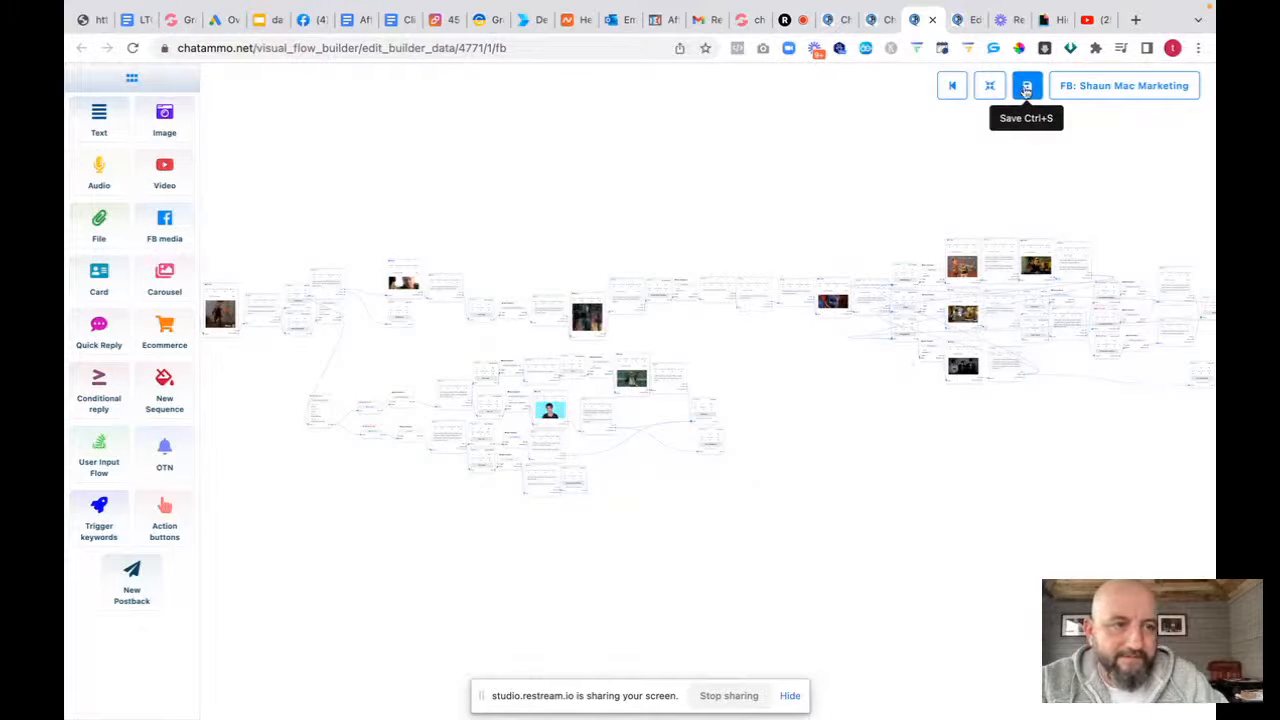
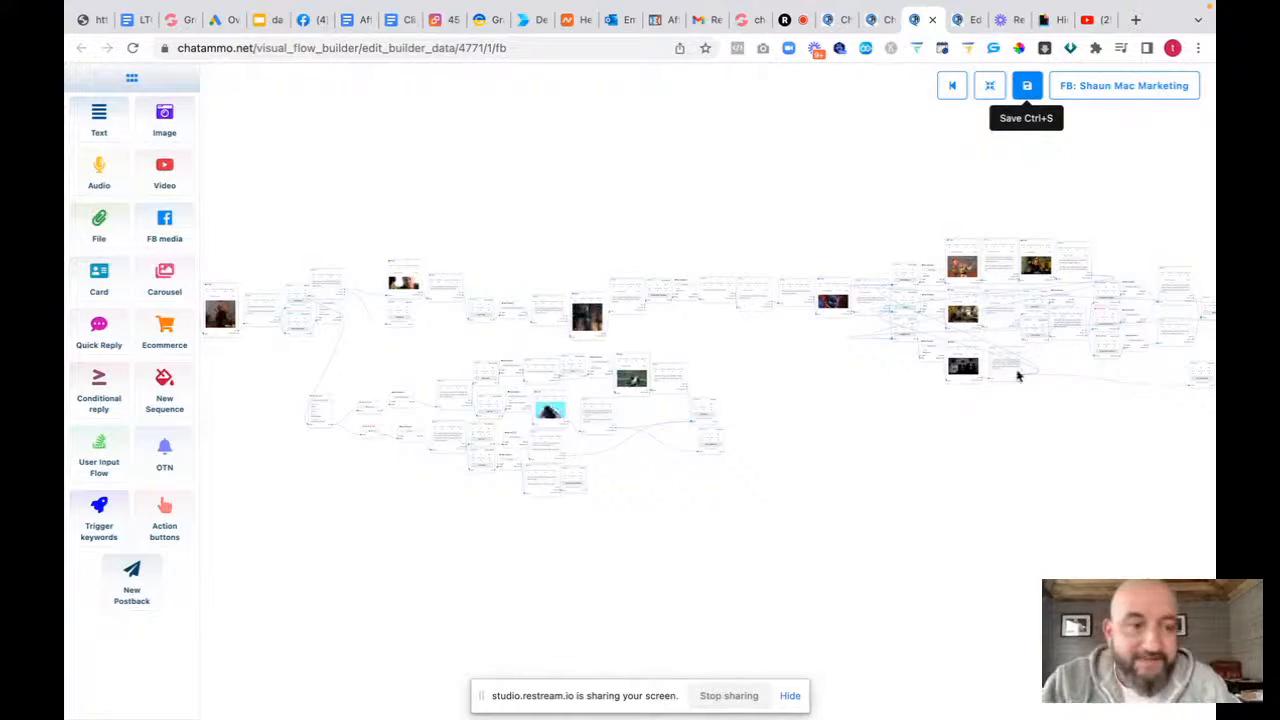
# Pan across the affiliate bot flow canvas to review its text, image and video blocks
pyautogui.moveTo(951, 471); pyautogui.dragTo(626, 494)
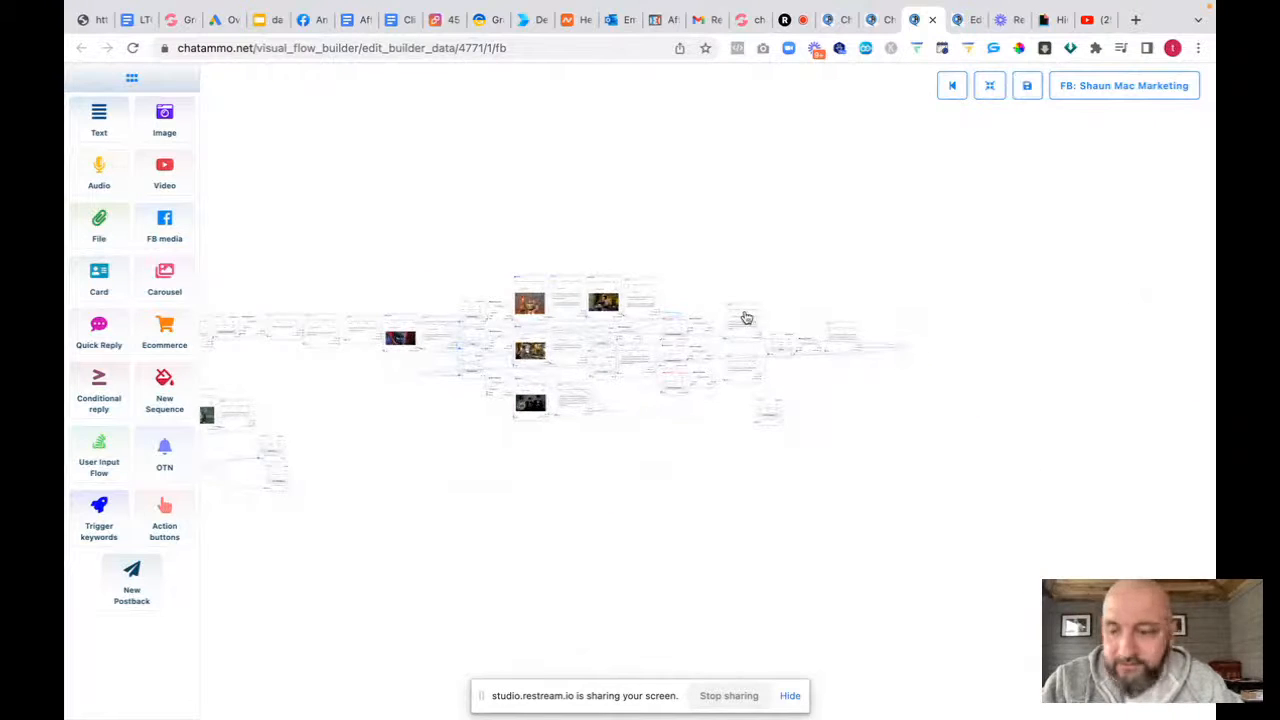
pyautogui.moveTo(449, 477); pyautogui.dragTo(800, 480)
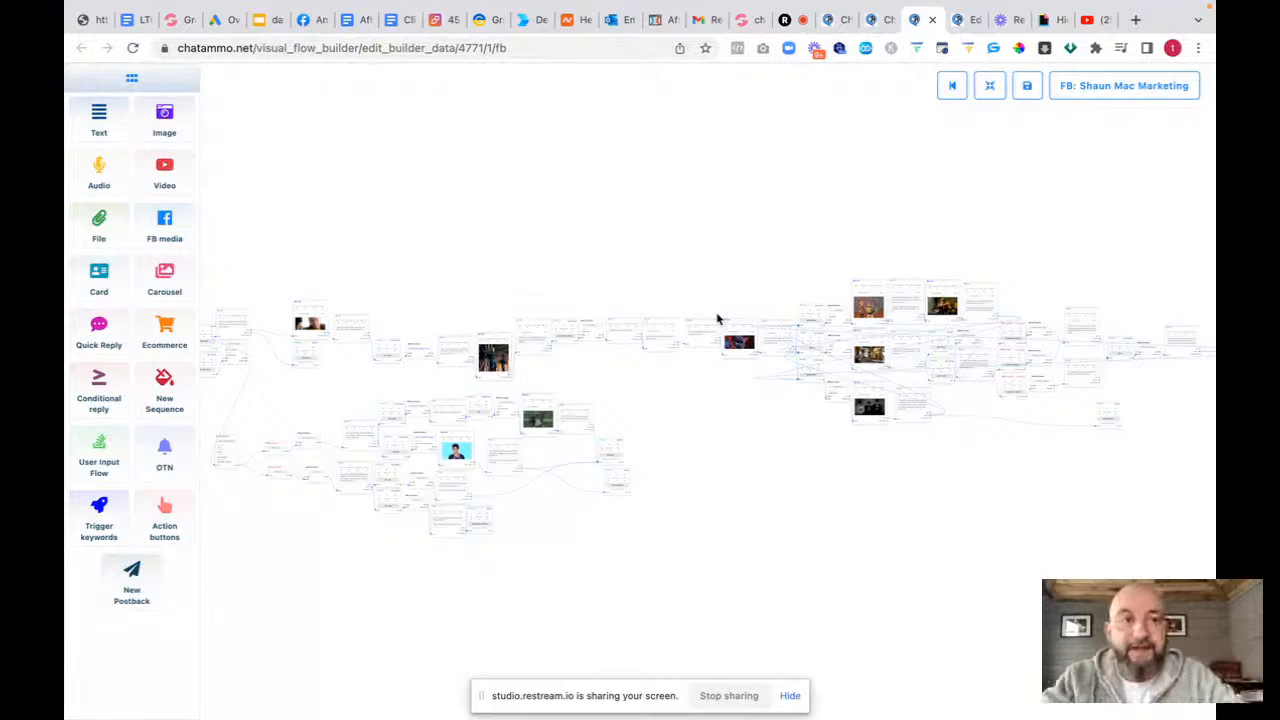
# Switch between the Copy URL, canvas and Bot flow builder tabs, settling on the Bot flow builder settings
pyautogui.click(881, 20)
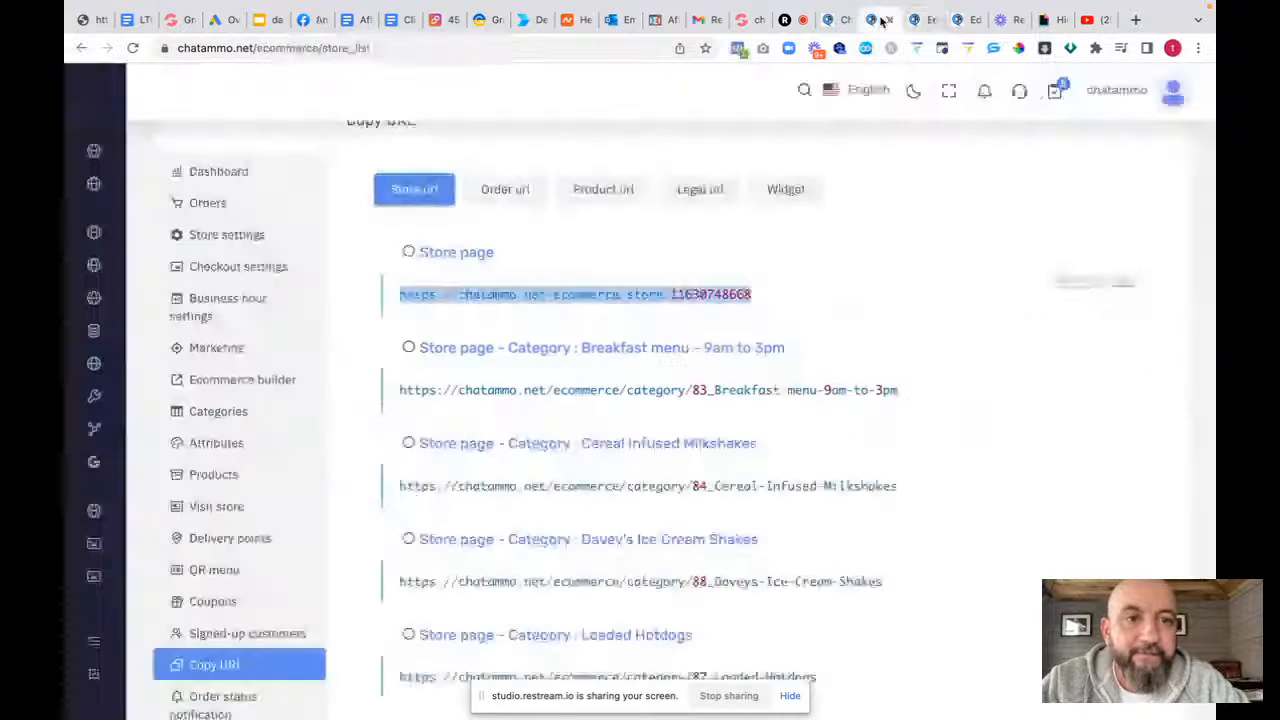
pyautogui.click(838, 24)
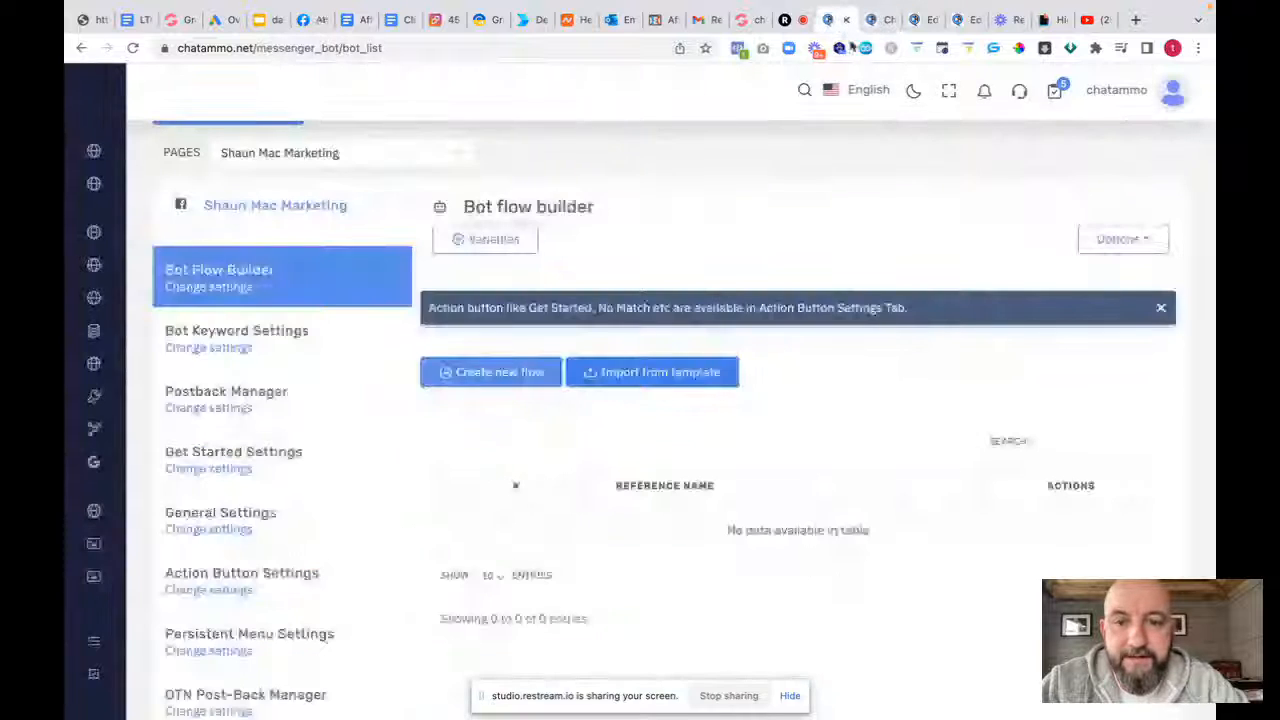
pyautogui.click(914, 20)
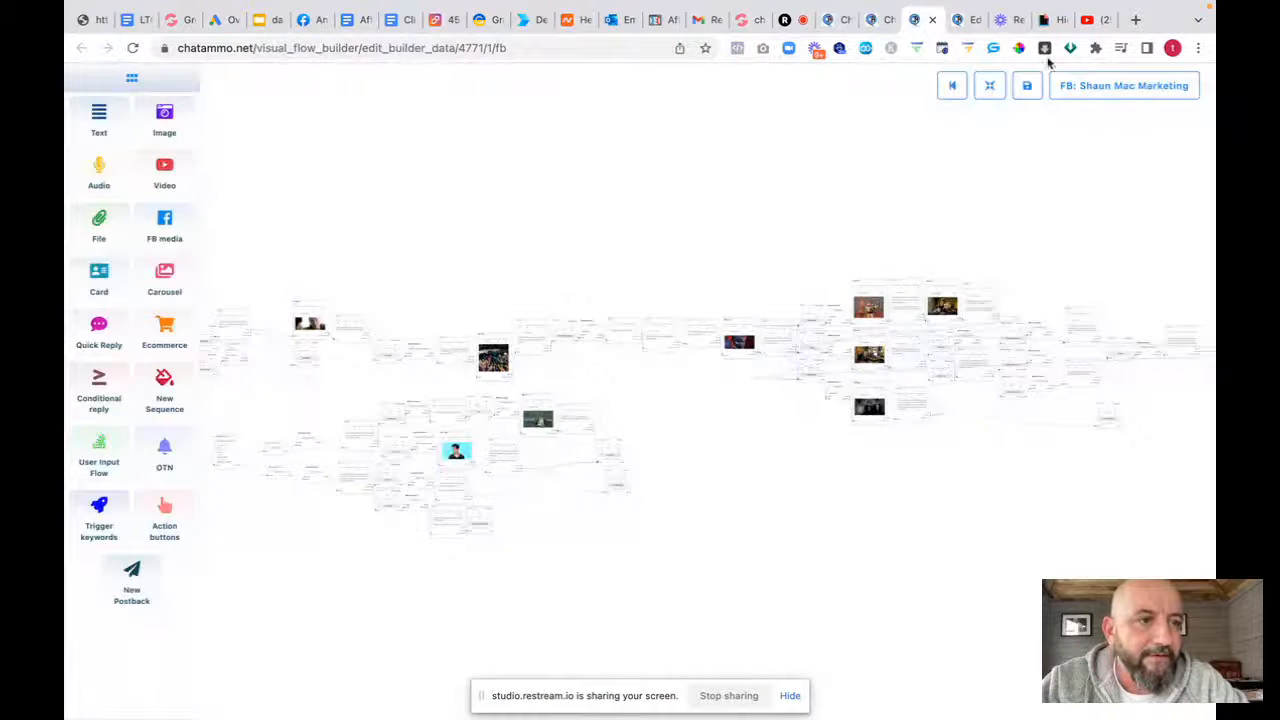
pyautogui.click(835, 22)
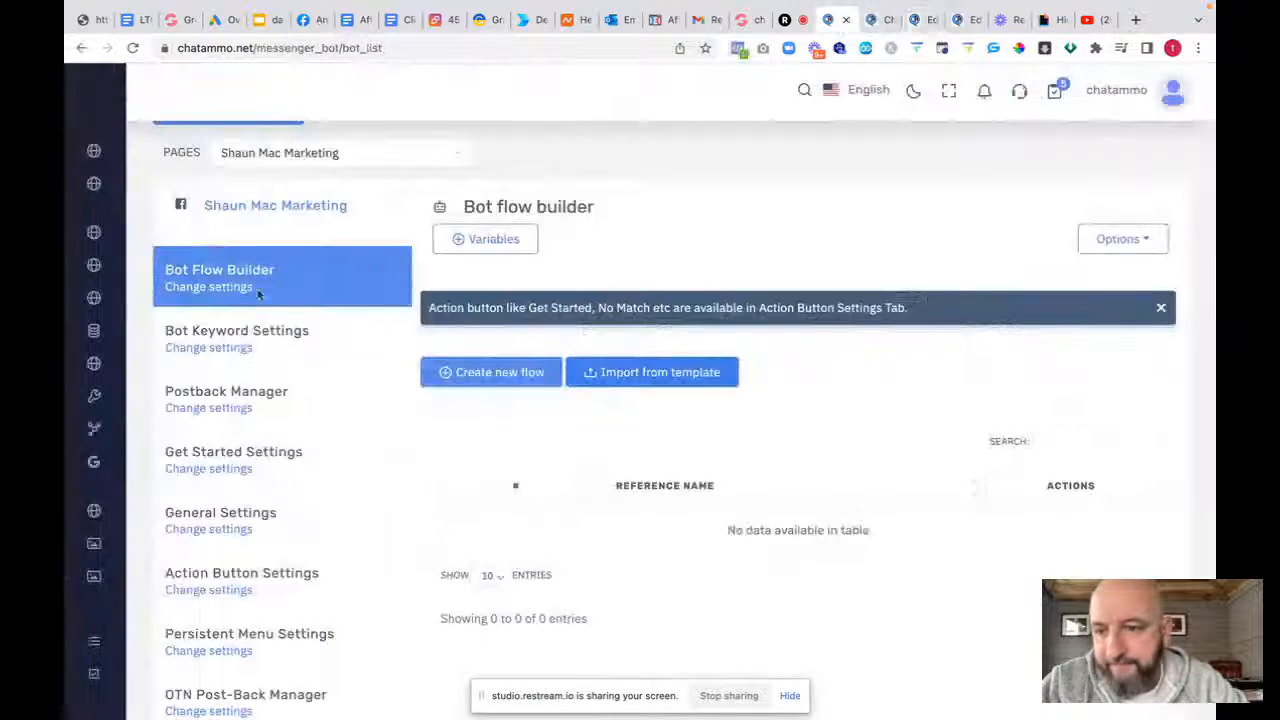
# Scroll through the bot settings, then scroll the left sidebar down to Google Api
pyautogui.scroll(-2, 240, 300)
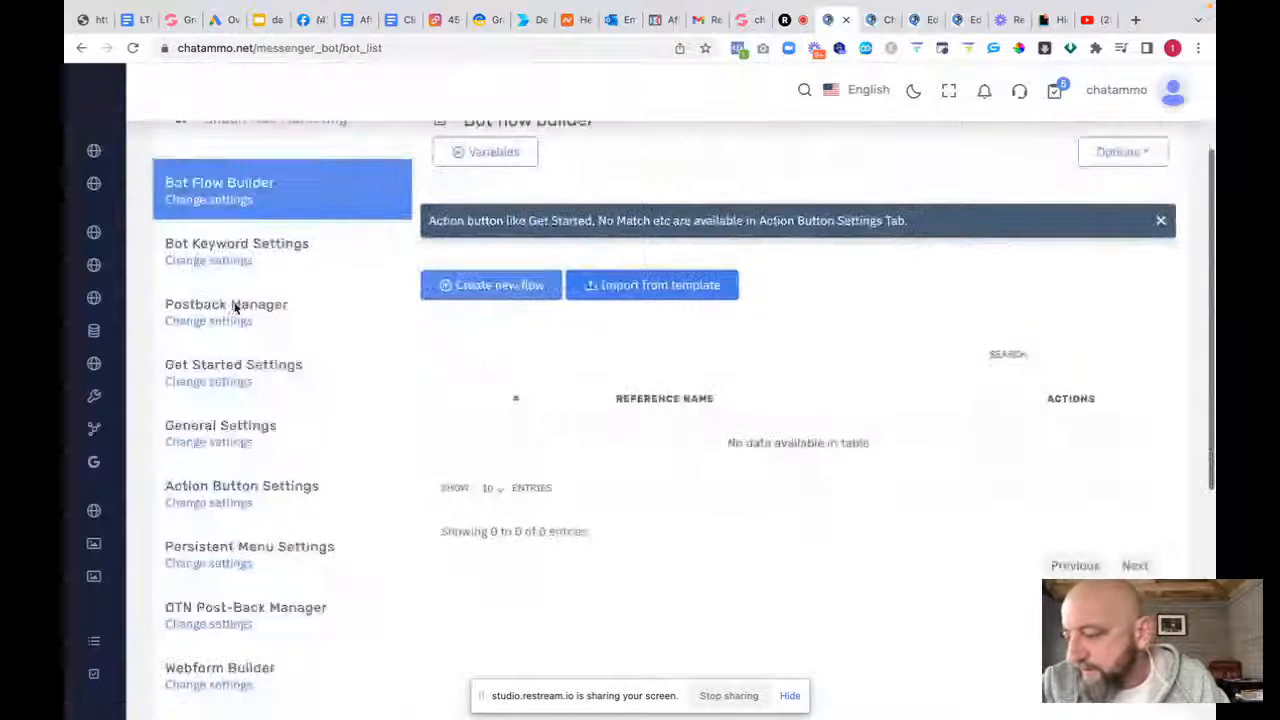
pyautogui.scroll(-5, 235, 308)
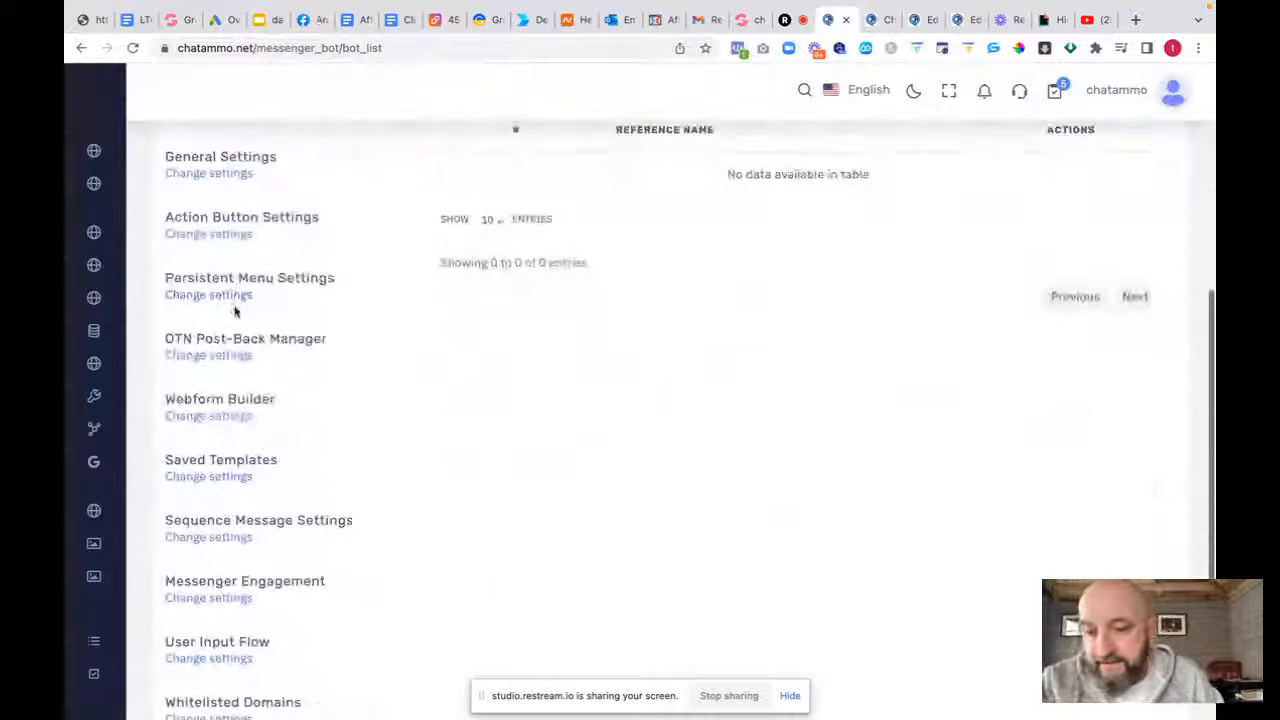
pyautogui.scroll(-3, 235, 311)
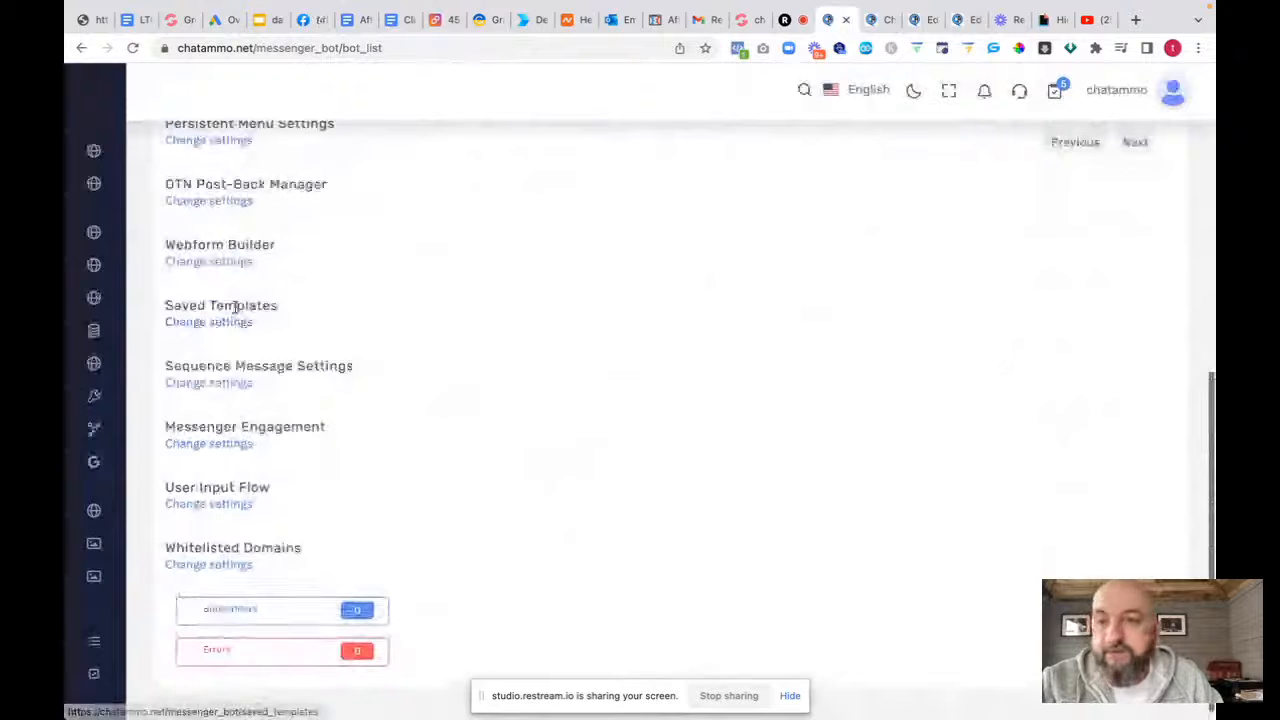
pyautogui.scroll(-1, 235, 308)
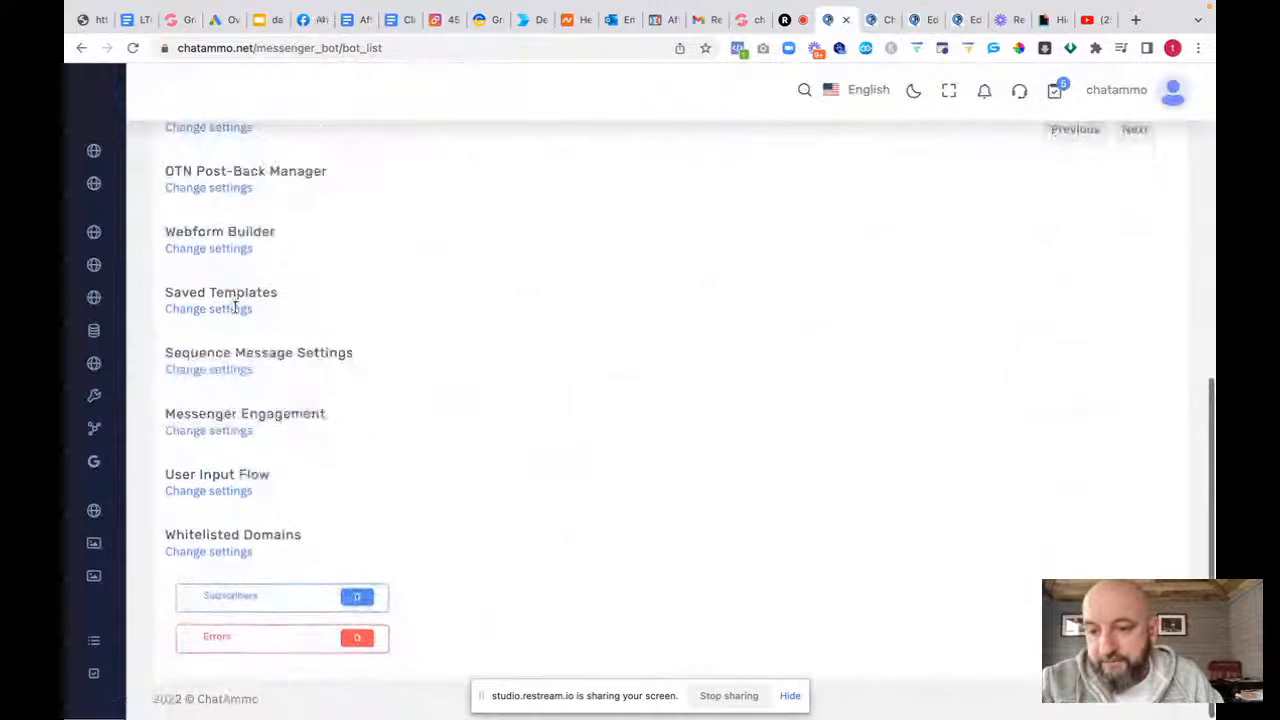
pyautogui.scroll(3, 235, 308)
pyautogui.moveTo(66, 240)
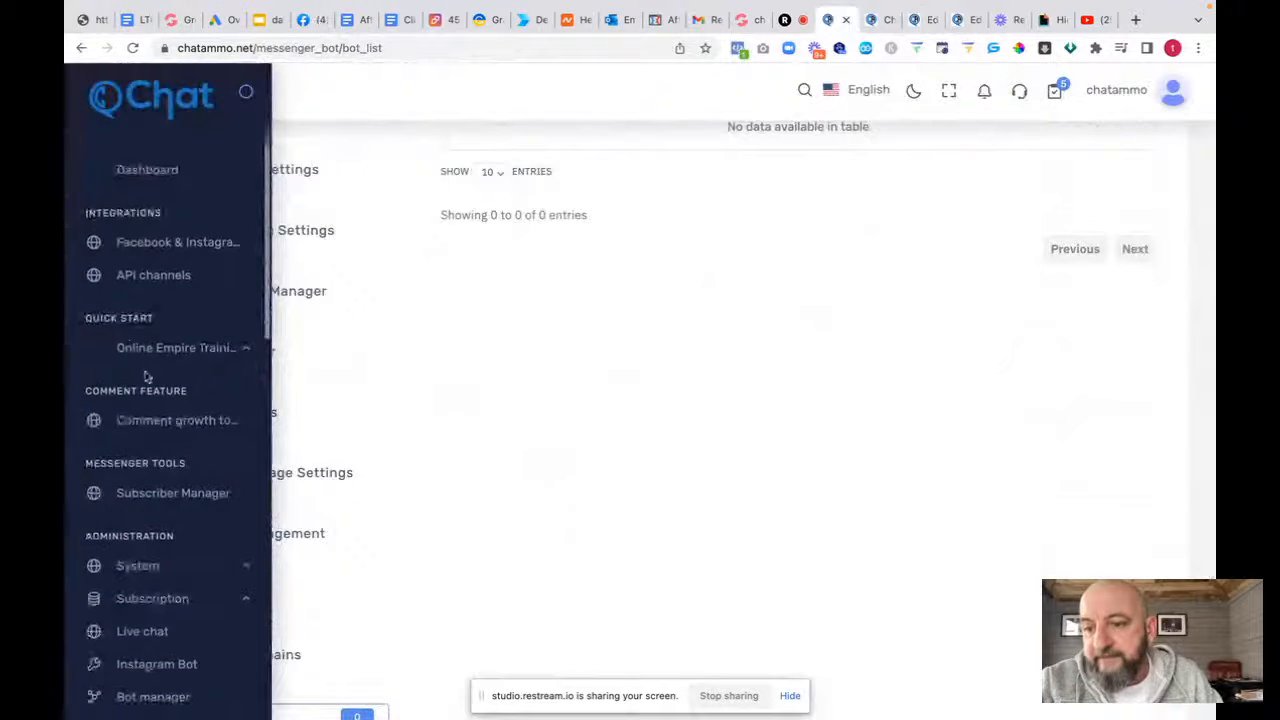
pyautogui.scroll(-3, 145, 376)
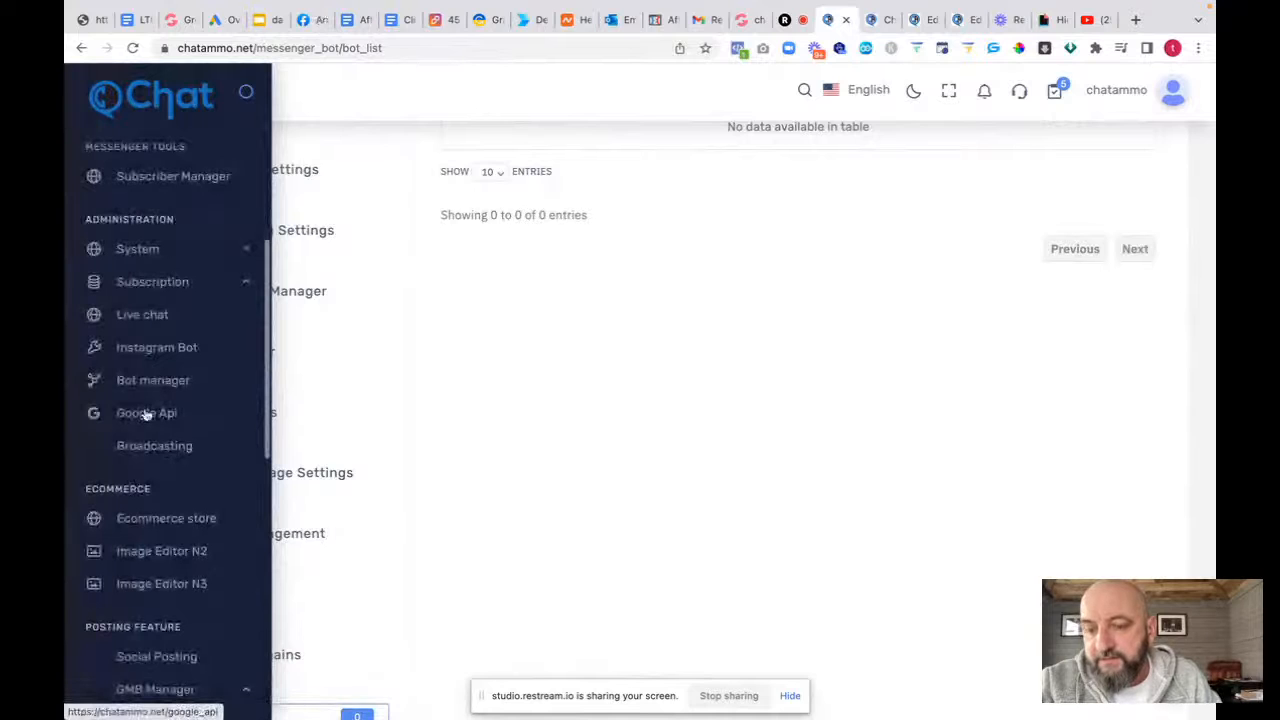
# Link the marketing page to Google Sheets using the Subscriber template, copying the URL and opening the sheet
pyautogui.click(146, 413)
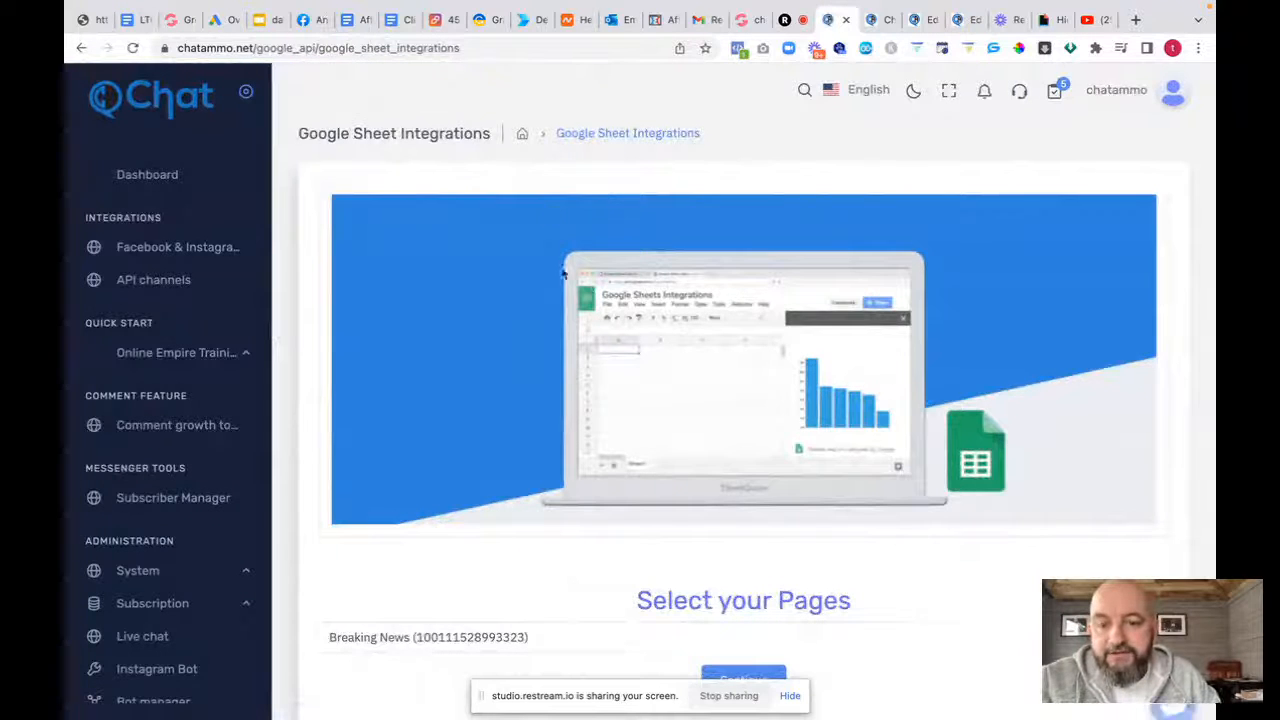
pyautogui.scroll(-2, 512, 519)
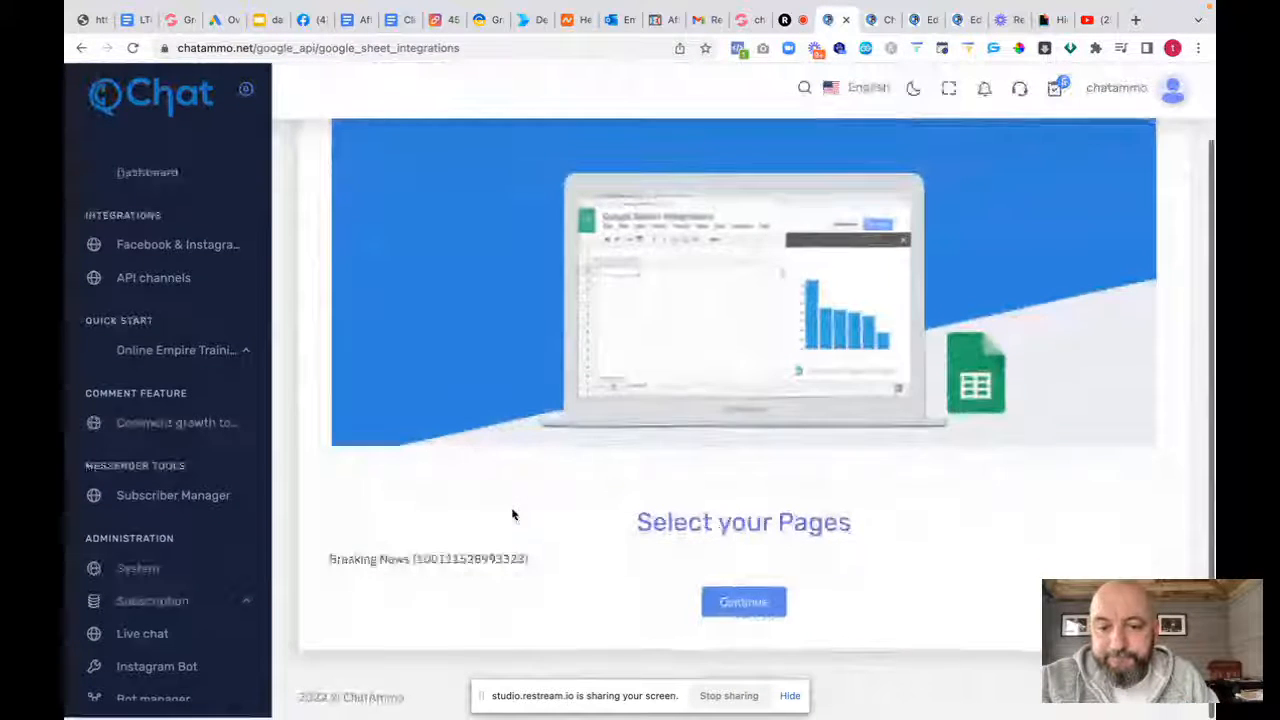
pyautogui.click(528, 560)
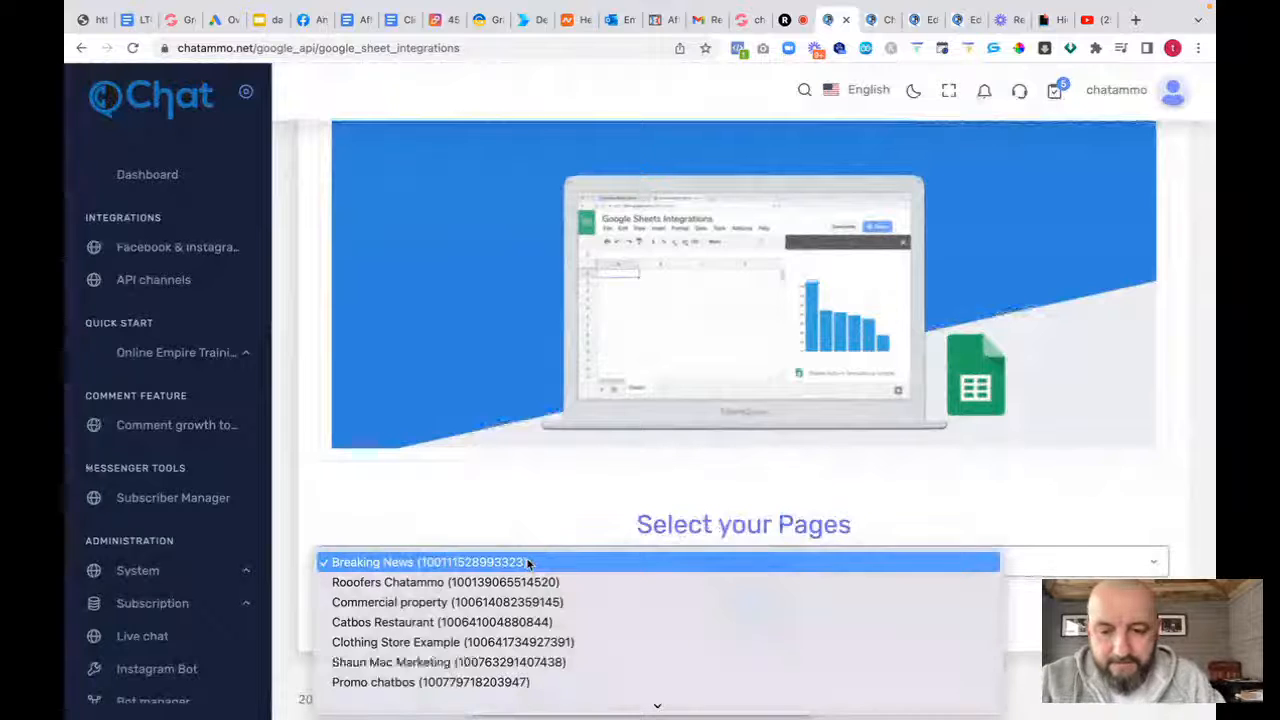
pyautogui.click(411, 662)
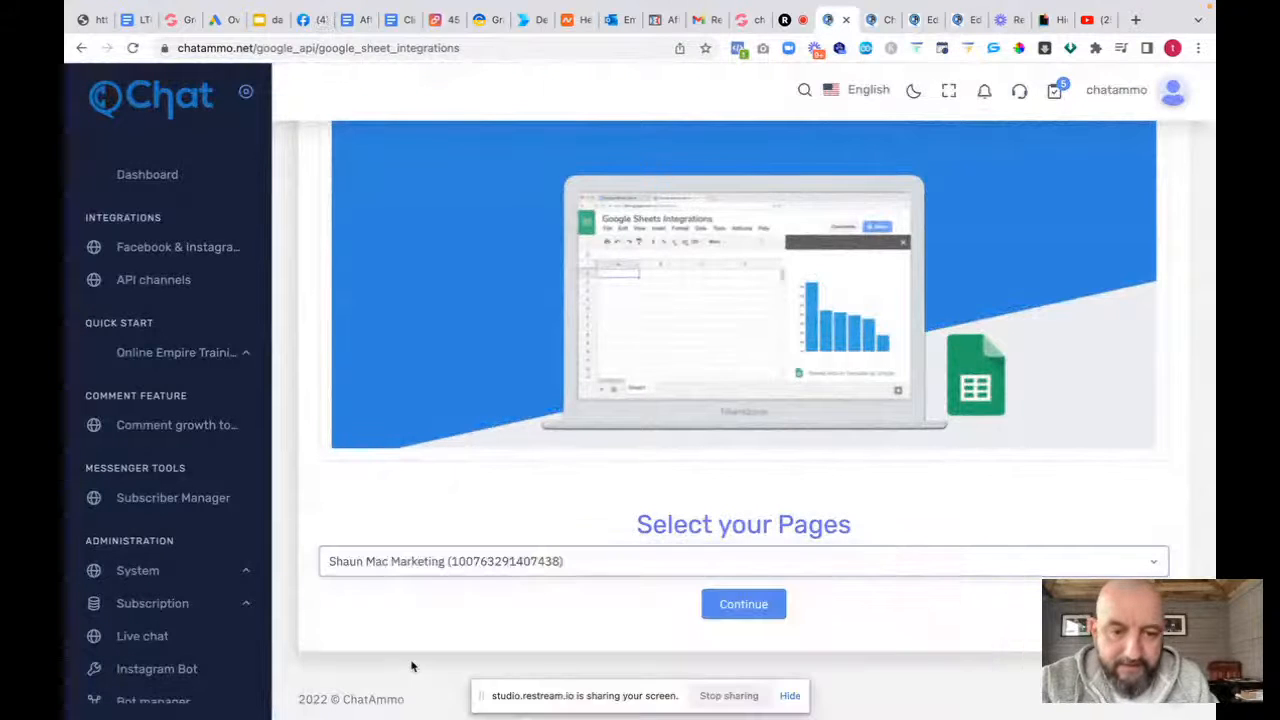
pyautogui.click(757, 604)
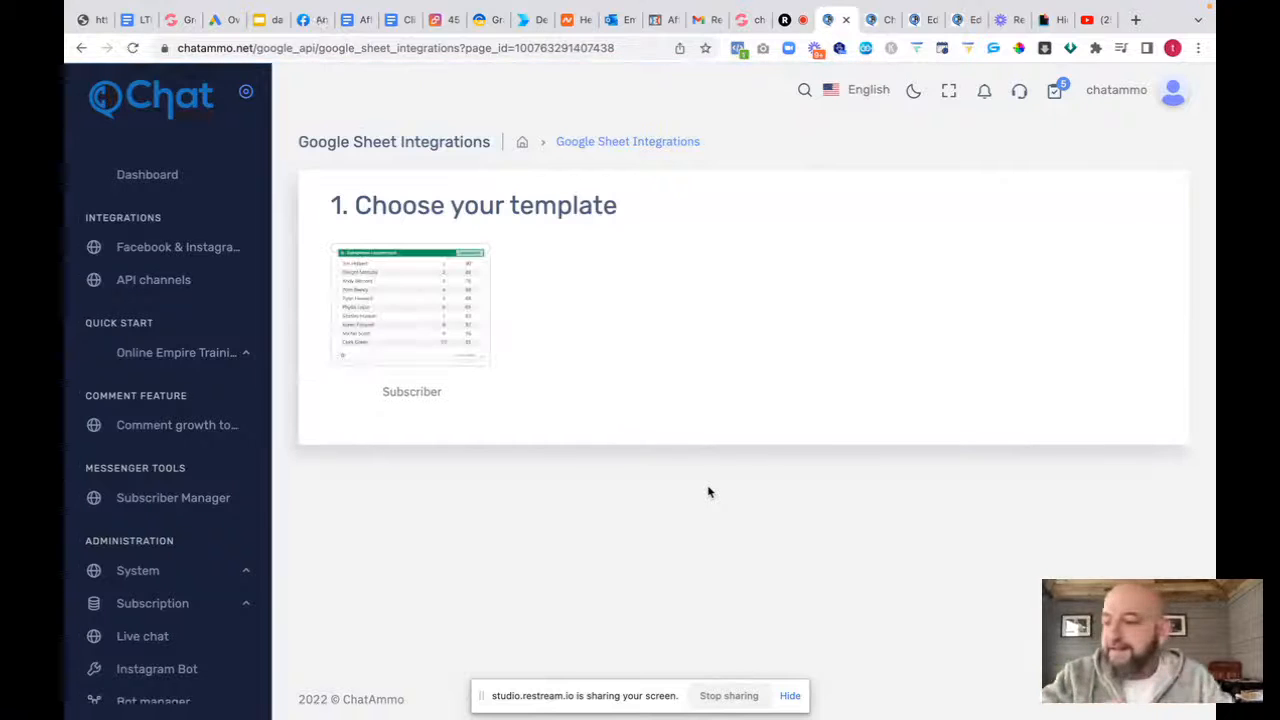
pyautogui.click(380, 293)
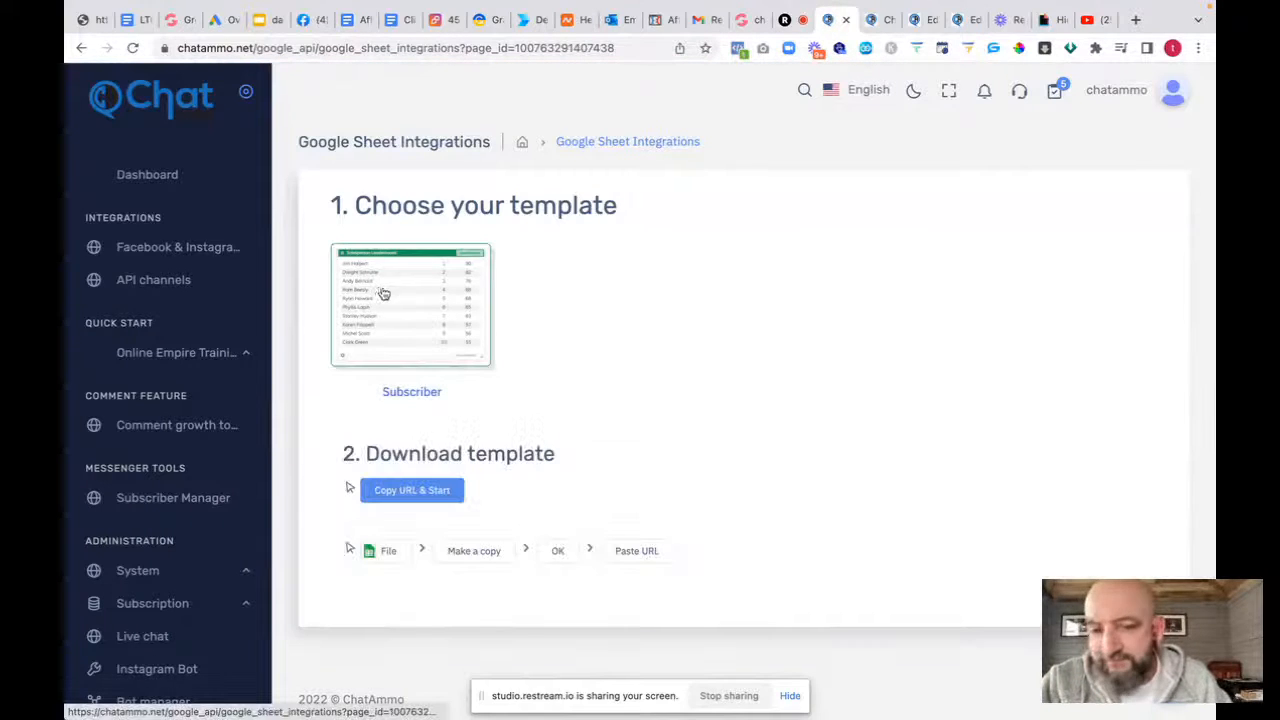
pyautogui.click(422, 491)
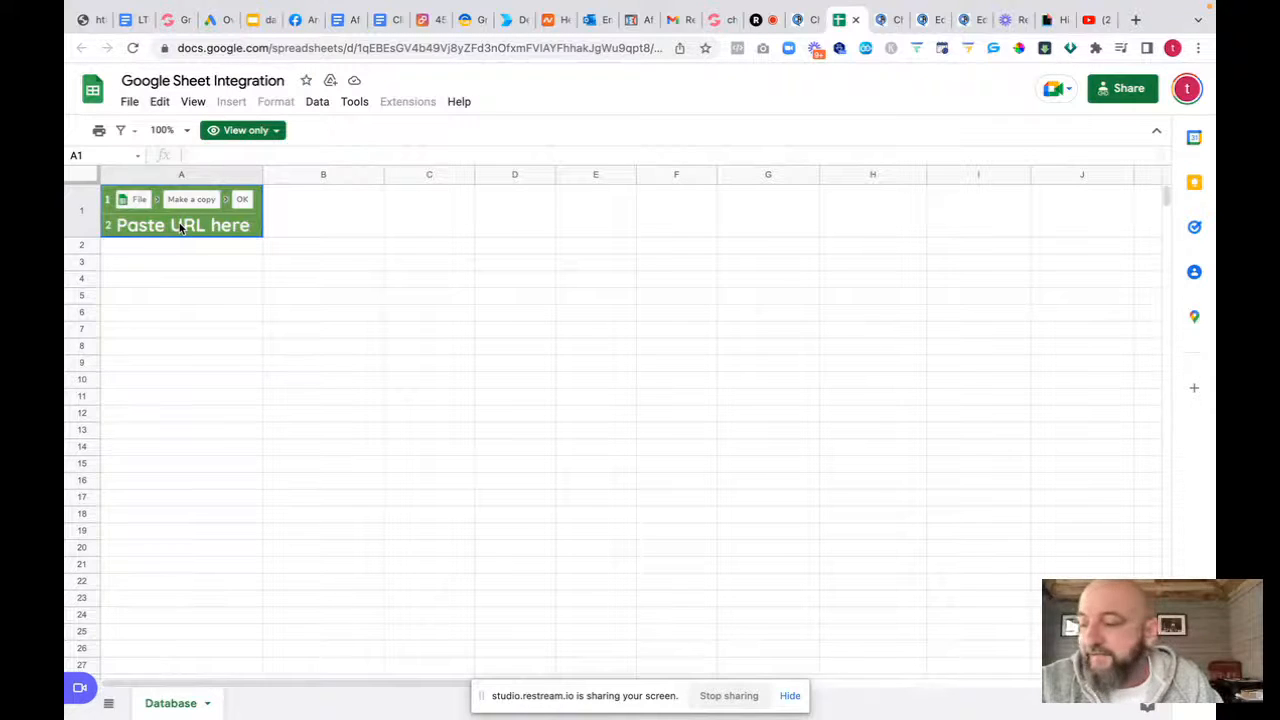
# Make an editable copy of the Google Sheet Integration spreadsheet
pyautogui.click(129, 103)
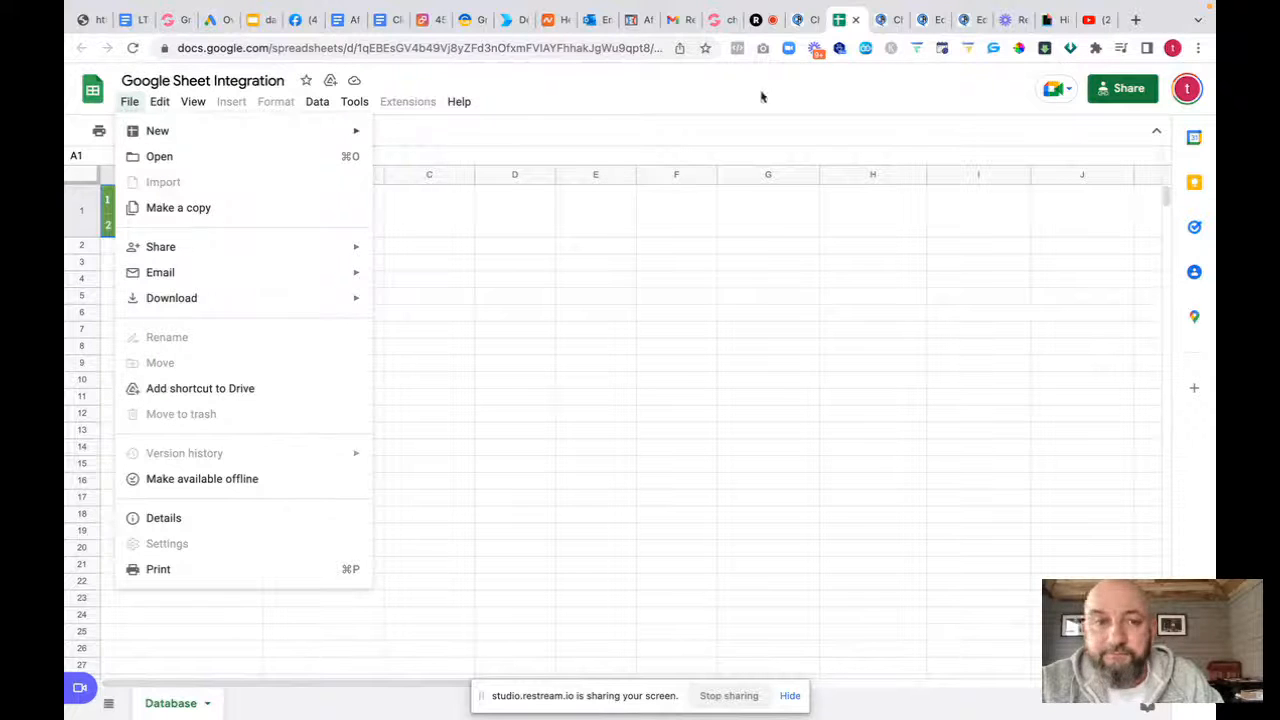
pyautogui.click(162, 213)
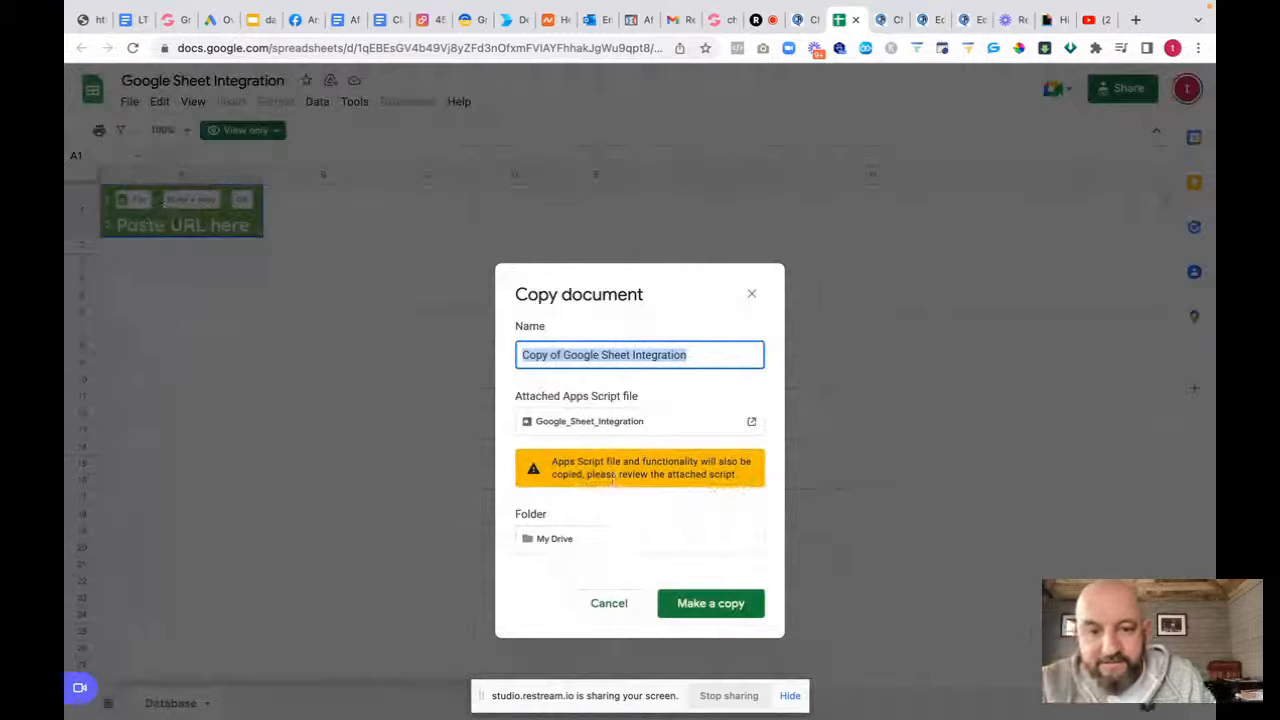
pyautogui.click(685, 615)
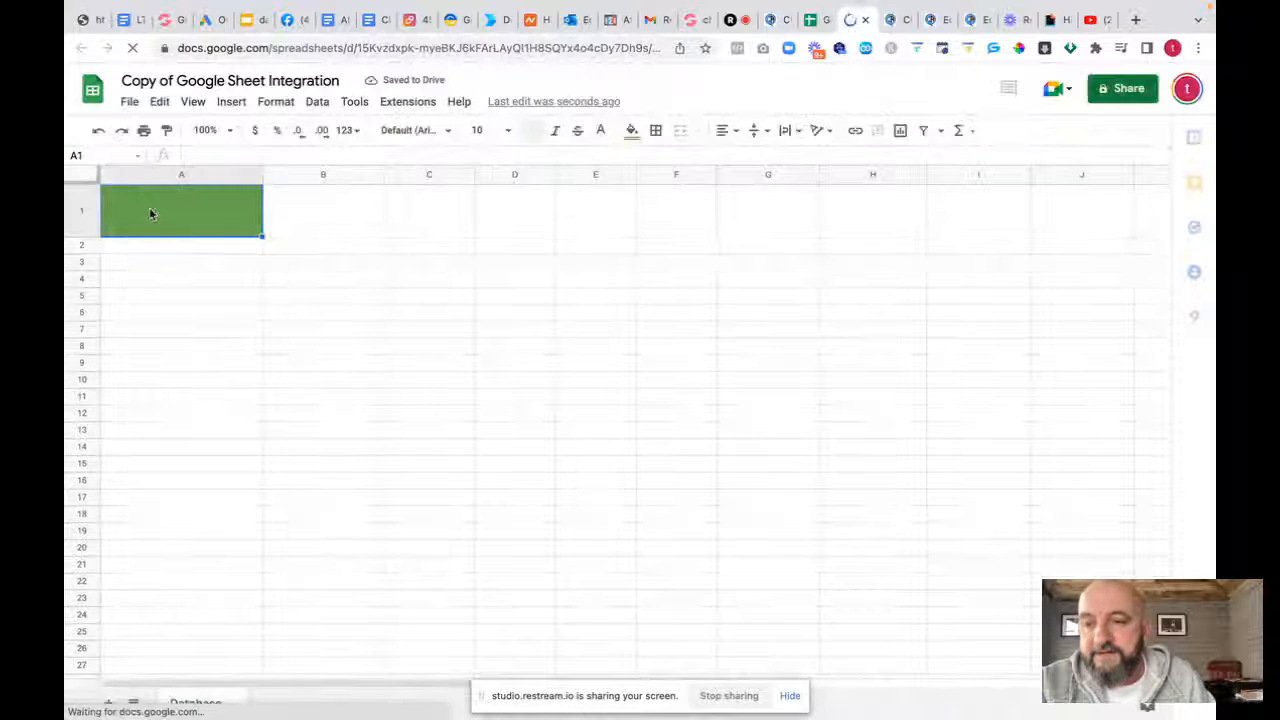
# Paste the subscriber-import formula into cell A1 of the copy, then return to ChatAmmo
pyautogui.rightClick(149, 209)
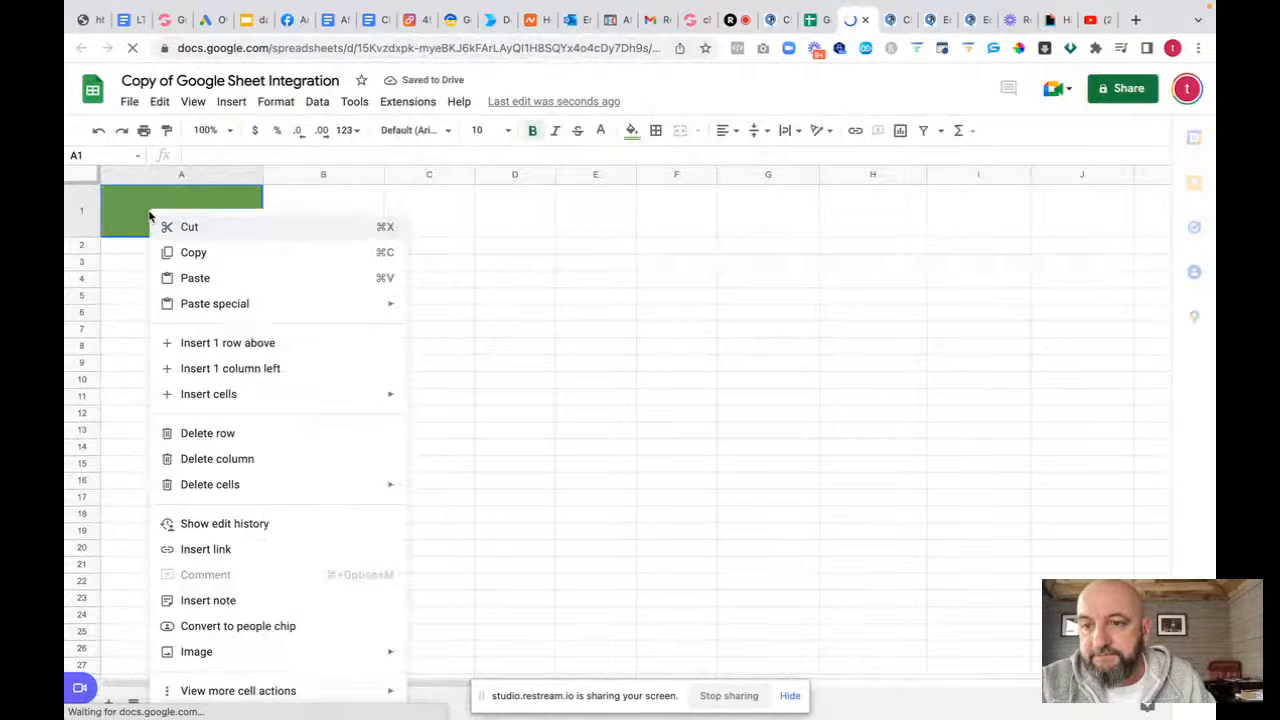
pyautogui.click(204, 280)
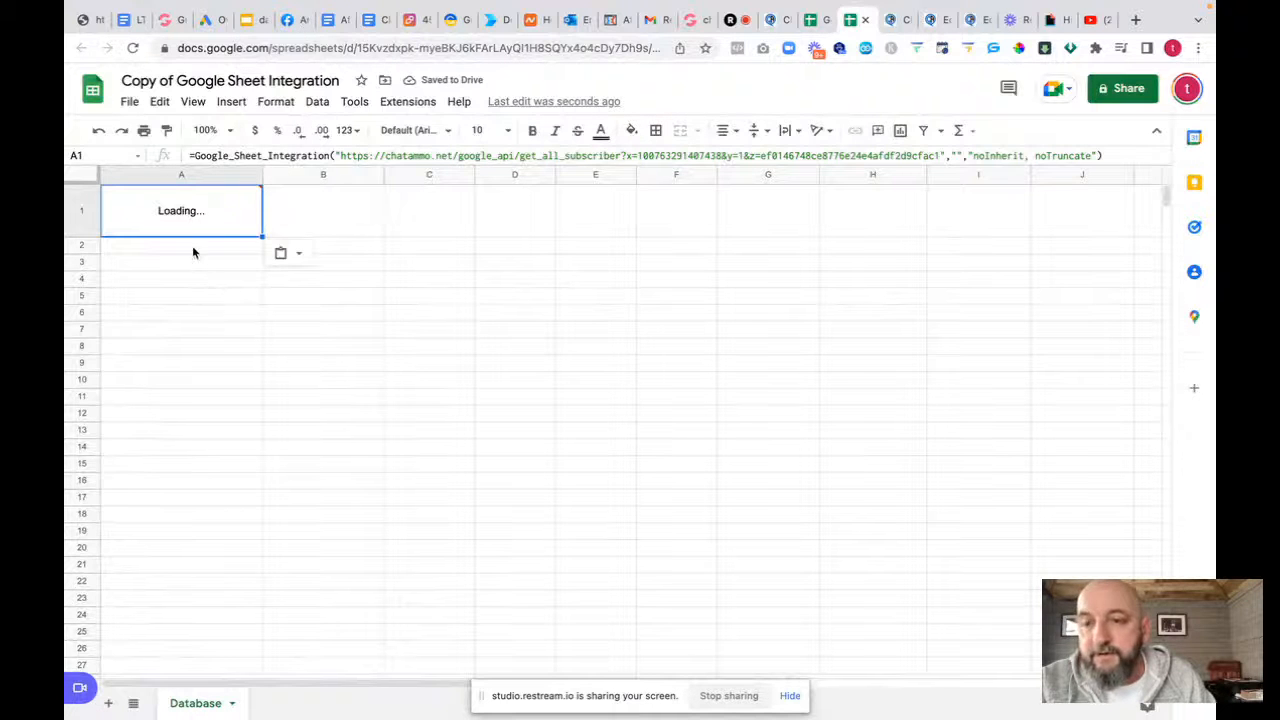
pyautogui.moveTo(143, 234)
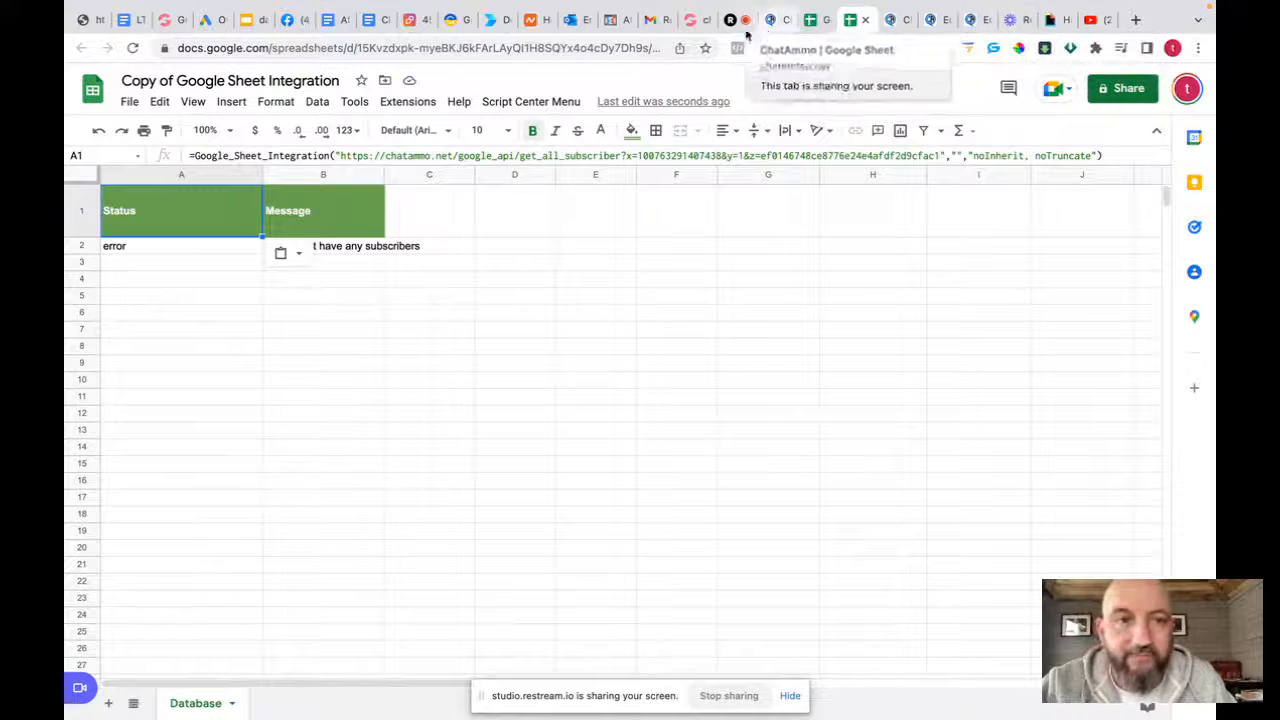
pyautogui.click(935, 19)
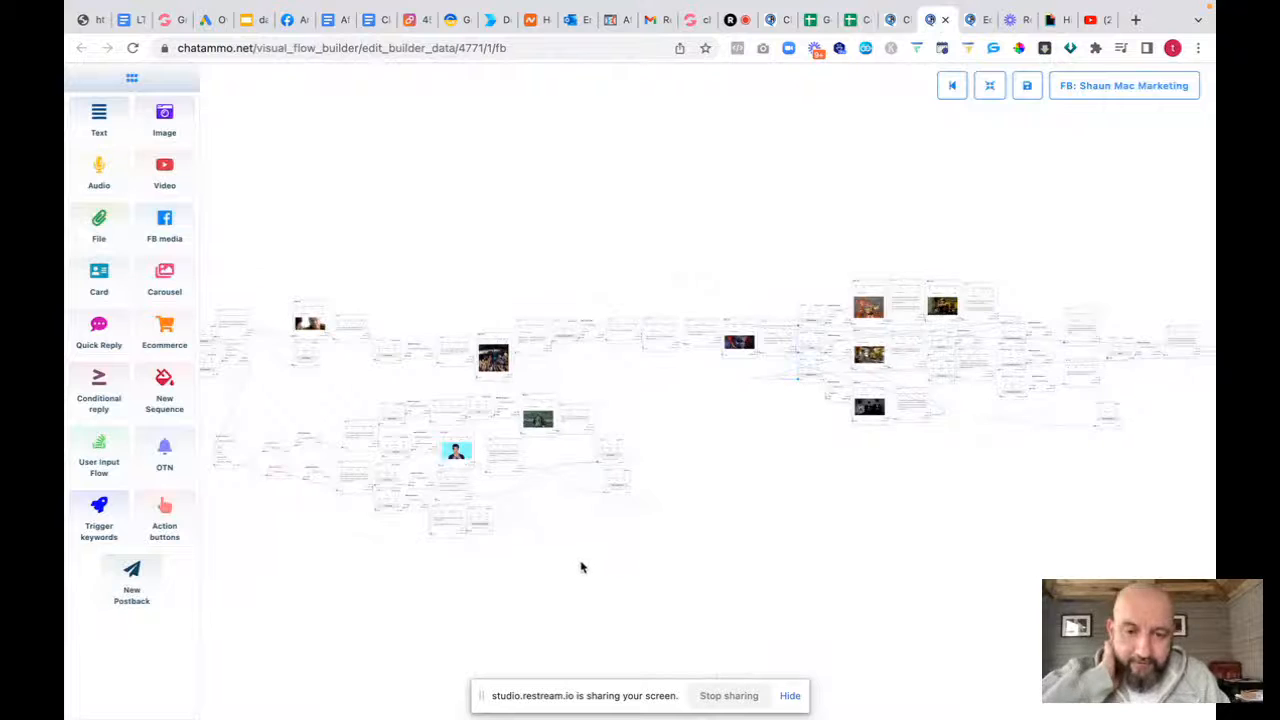
# Pan the flow canvas once more, then move to the Restream Studio tab
pyautogui.moveTo(581, 566); pyautogui.dragTo(754, 500)
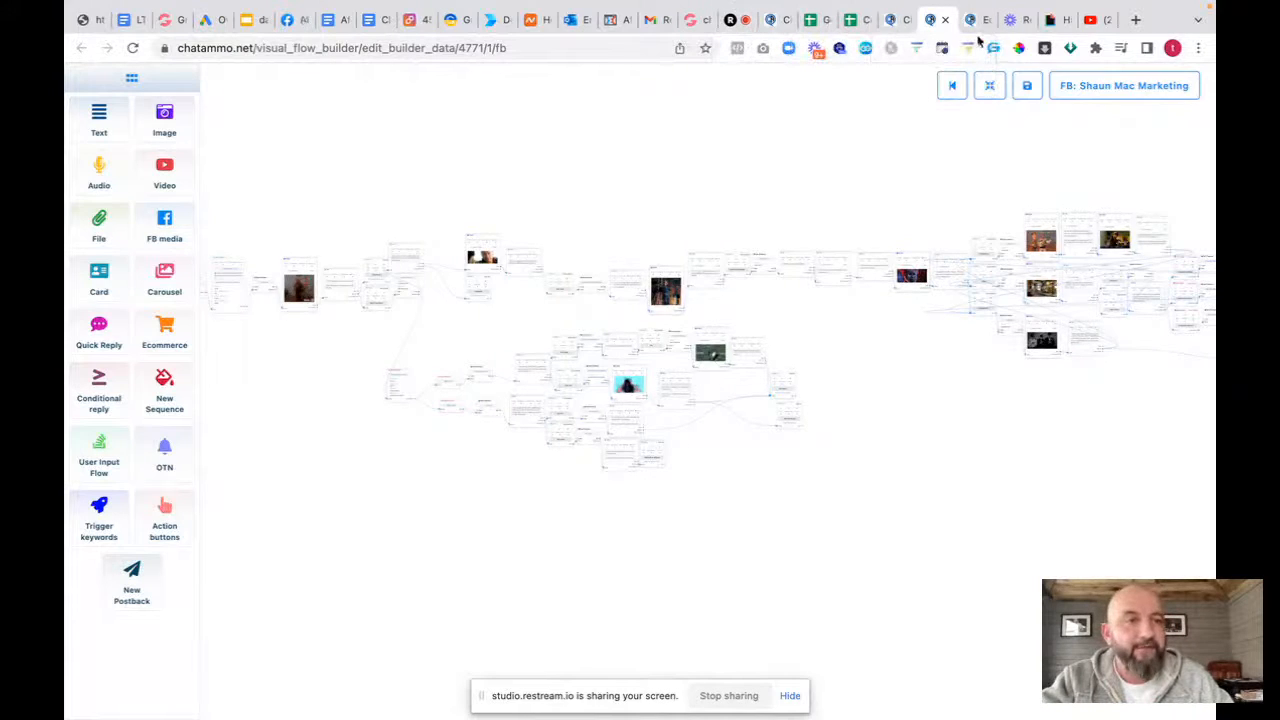
pyautogui.click(735, 20)
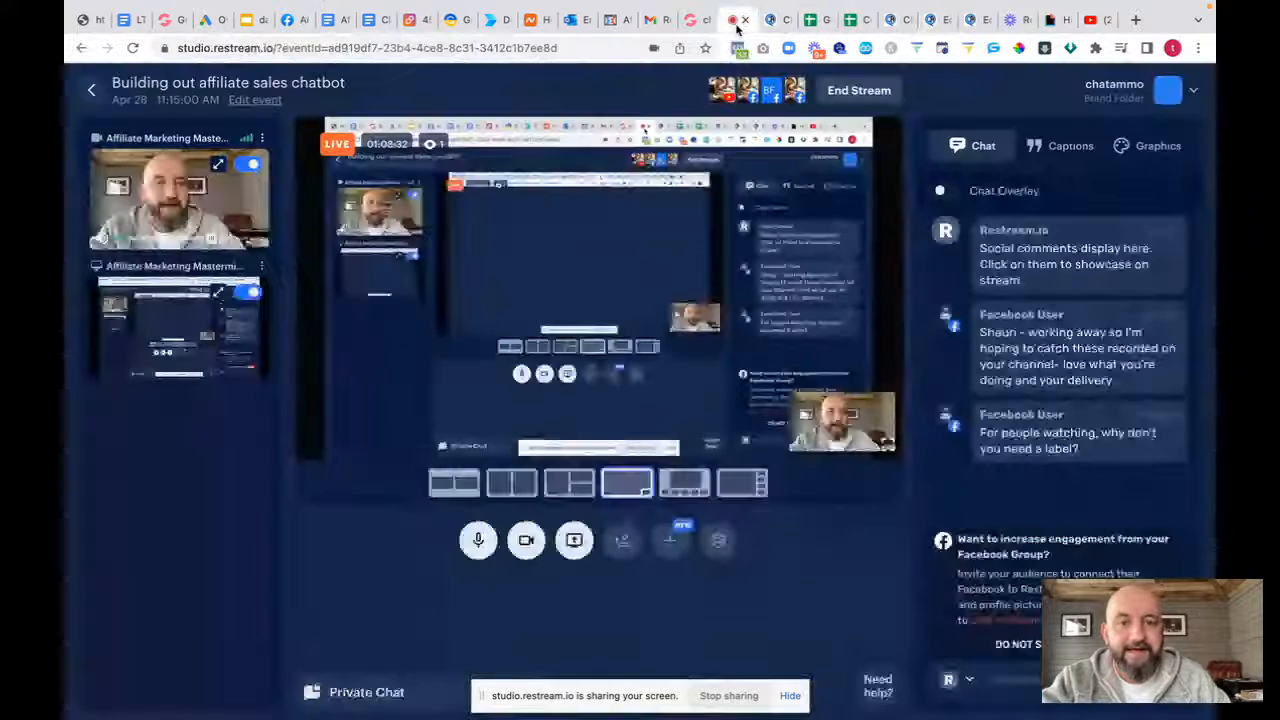